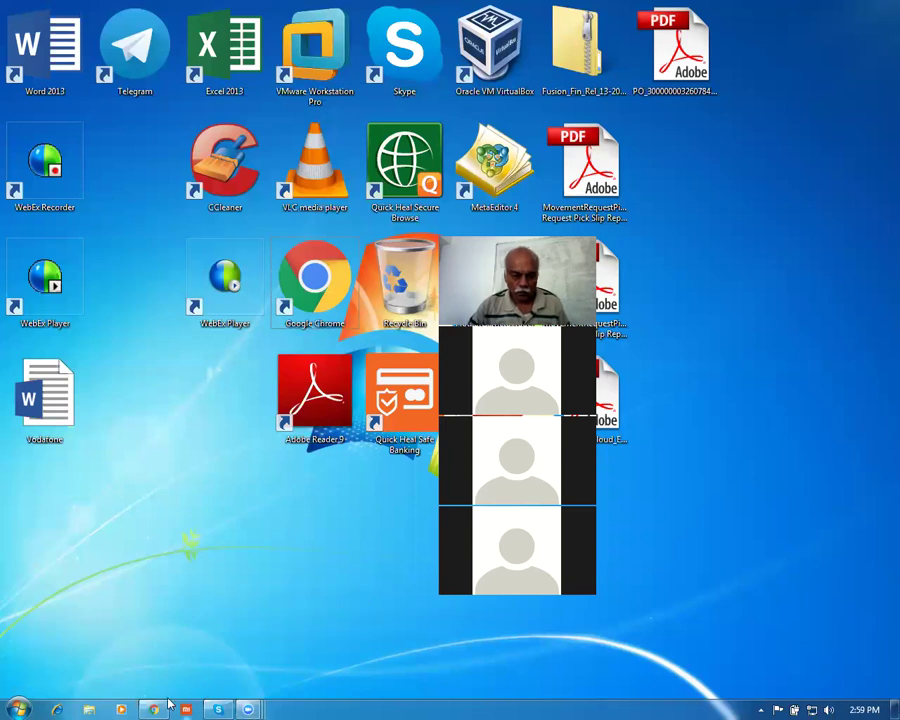
Bring Chrome with the Oracle Applications Cloud sign-in page to the front
click(153, 709)
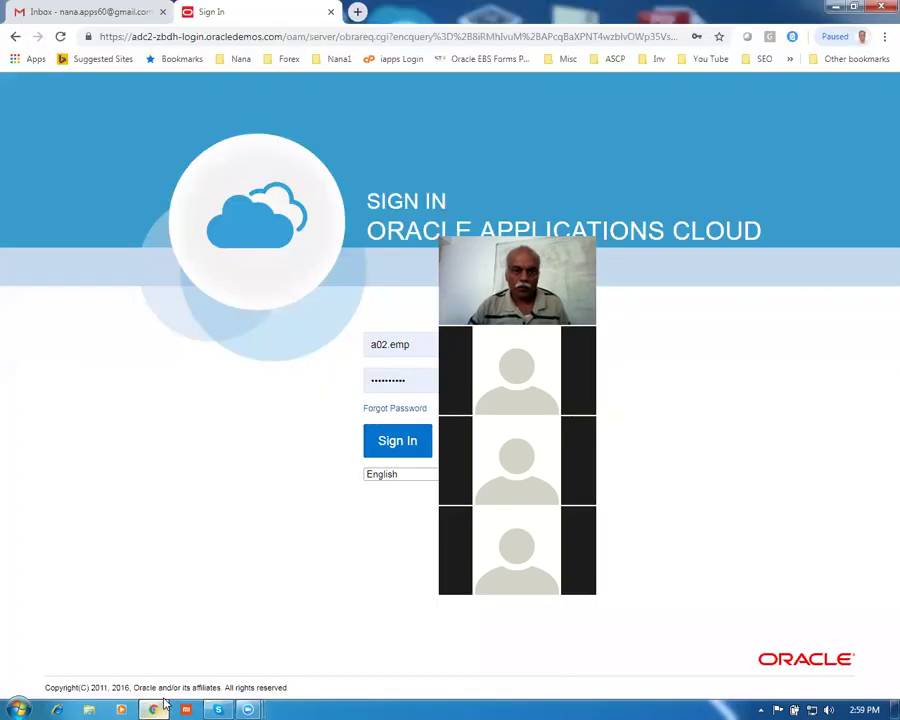
Sign in to Oracle Applications Cloud with the saved demo user's credentials
click(421, 456)
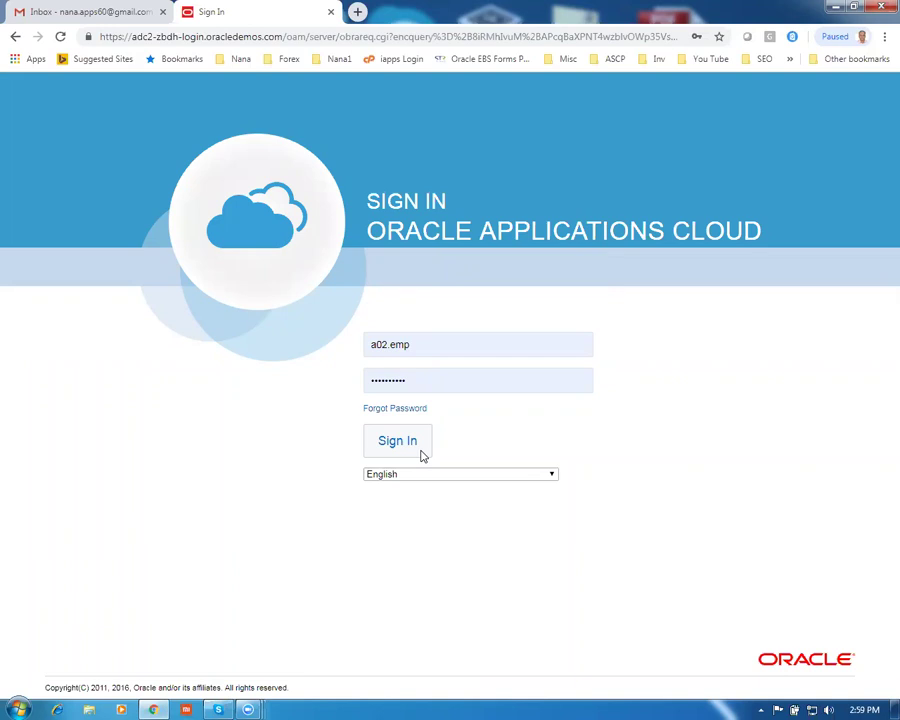
click(436, 341)
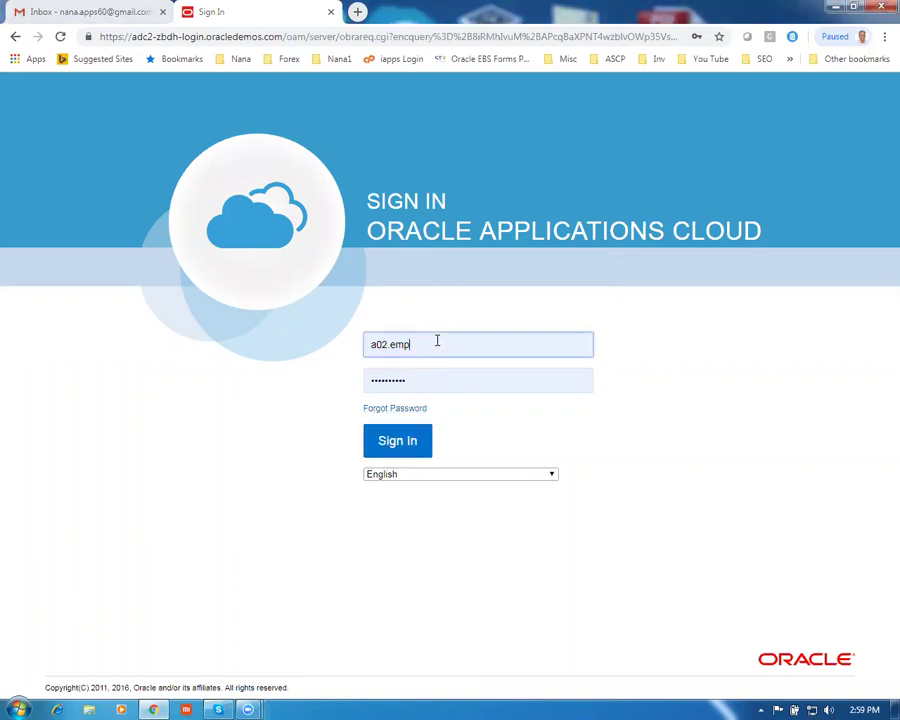
click(231, 380)
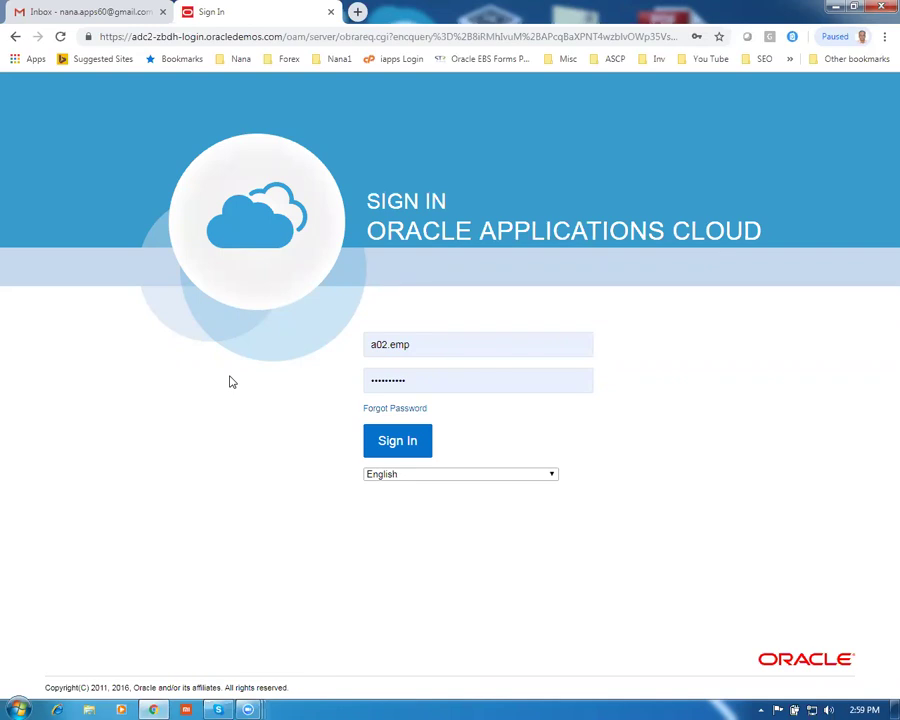
click(413, 441)
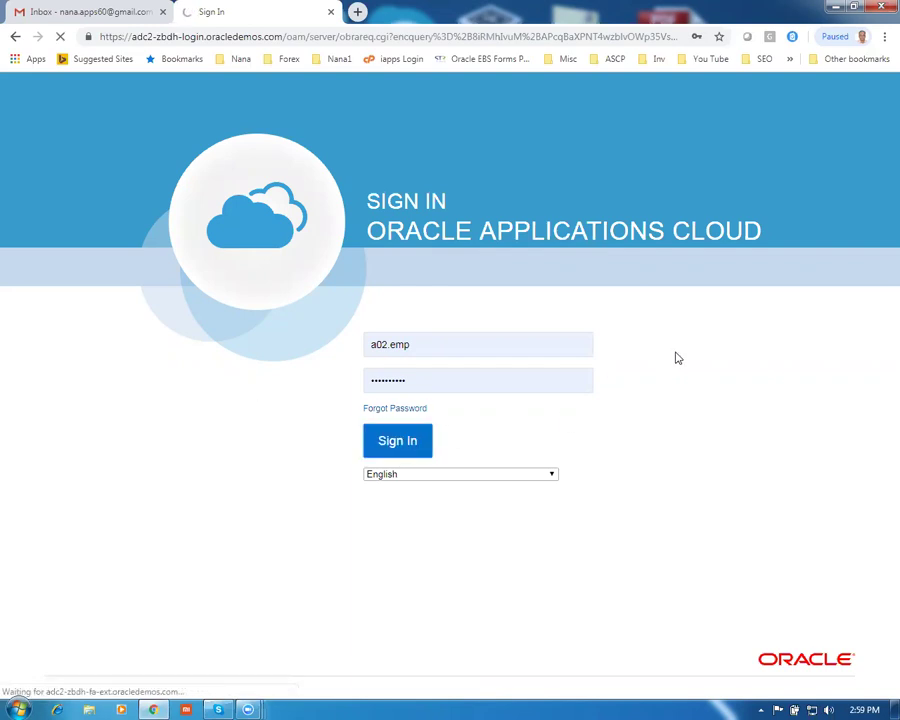
key(super+e)
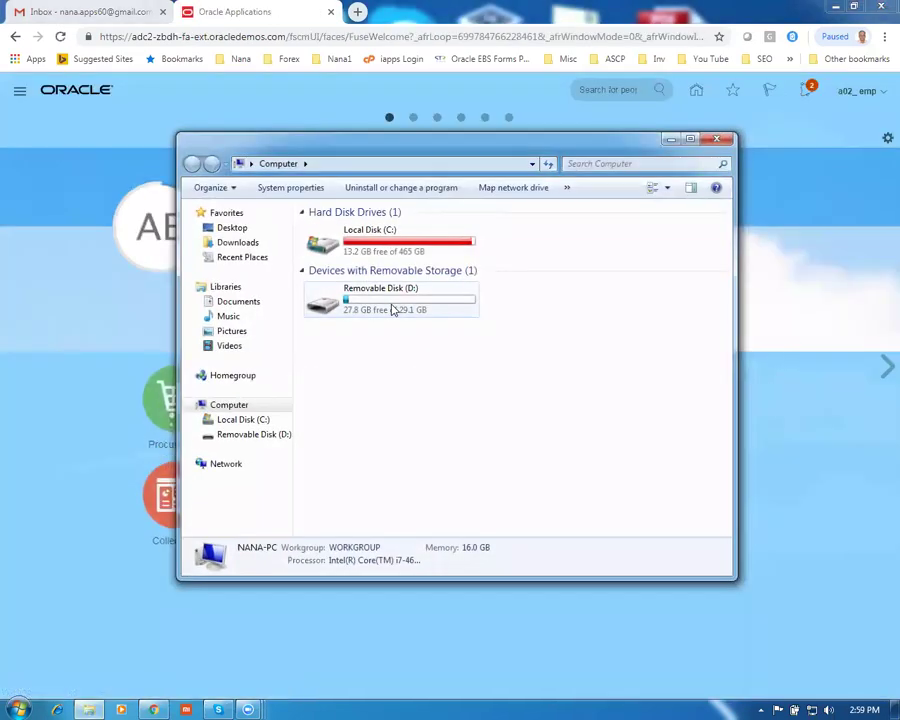
Open the Fusion_Procurement folder on Removable Disk (D:)
double_click(395, 303)
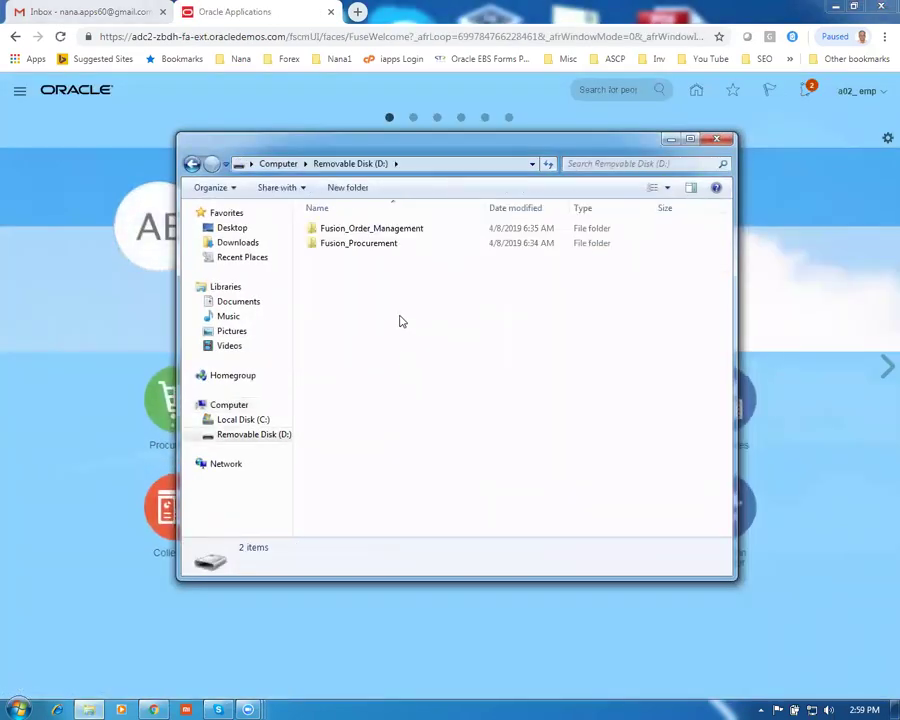
click(360, 245)
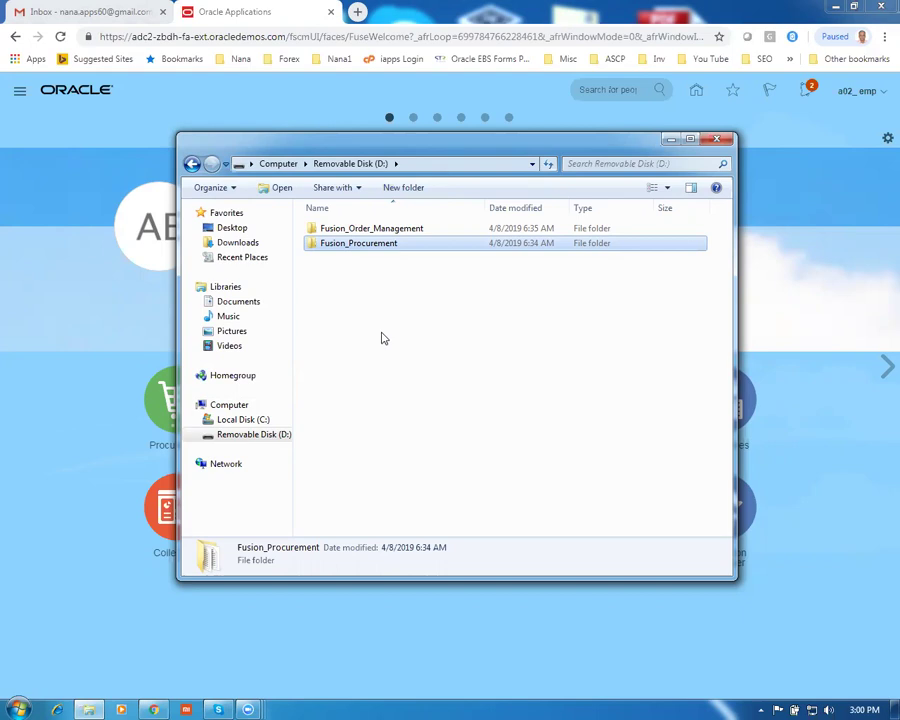
click(345, 230)
click(356, 245)
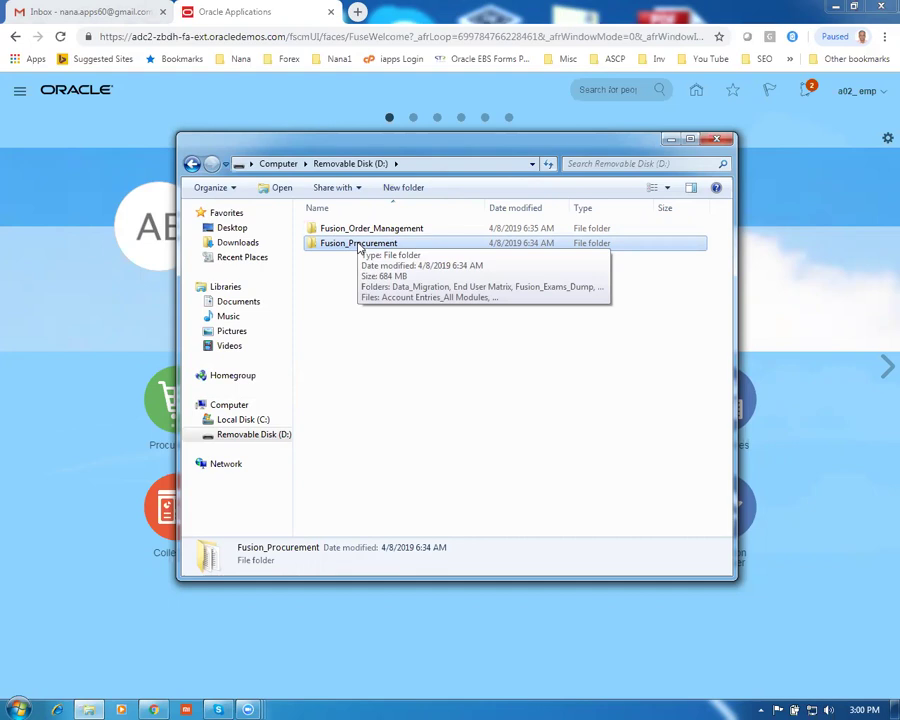
click(376, 269)
click(370, 249)
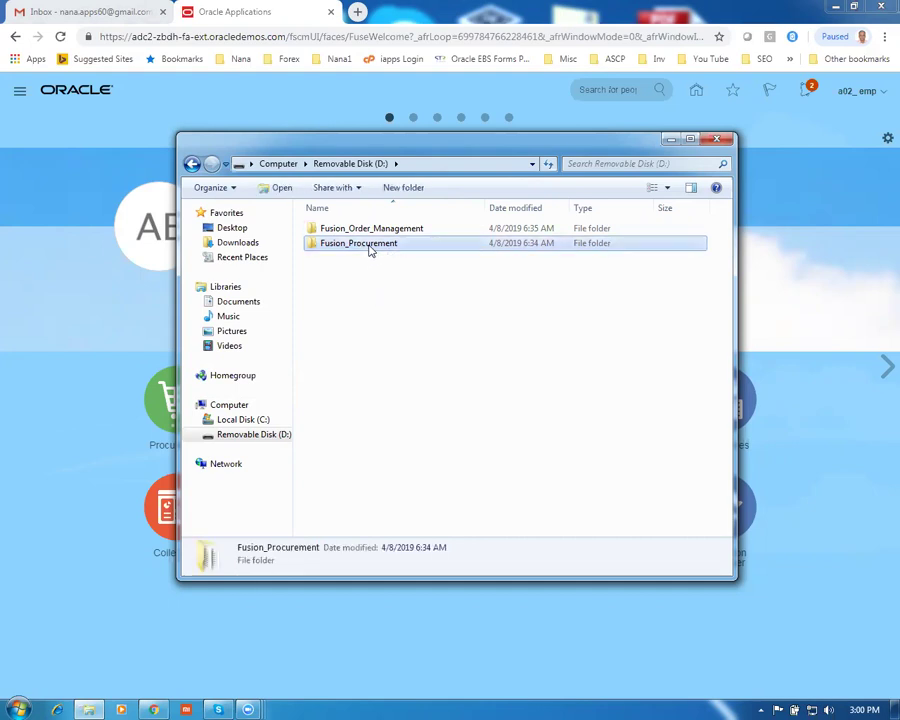
double_click(370, 249)
Open Proc_Work_Sheet in Word and dismiss the Office activation notice
click(403, 391)
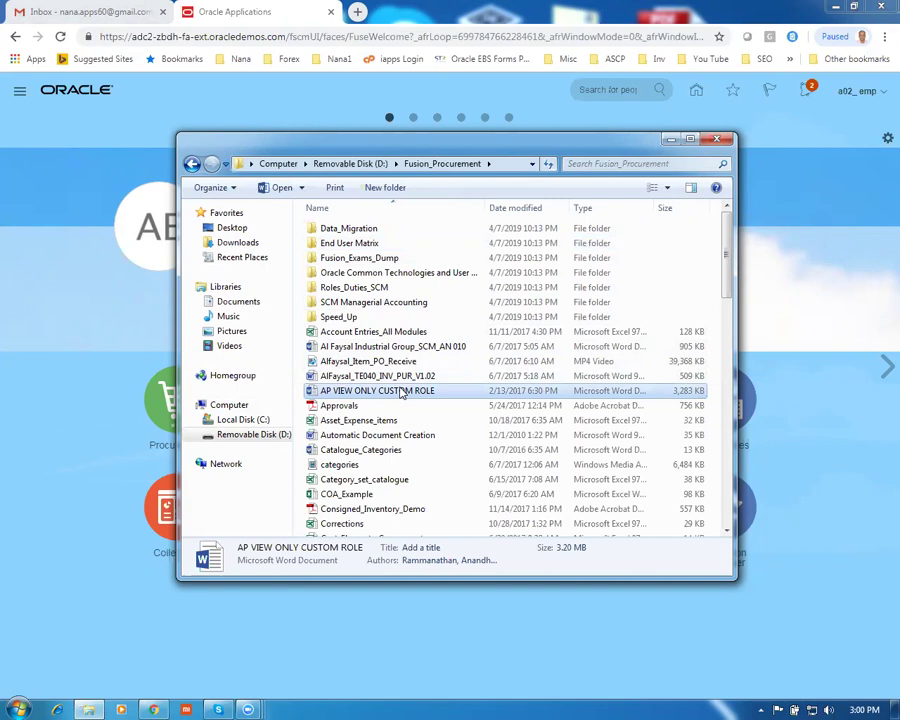
key(p)
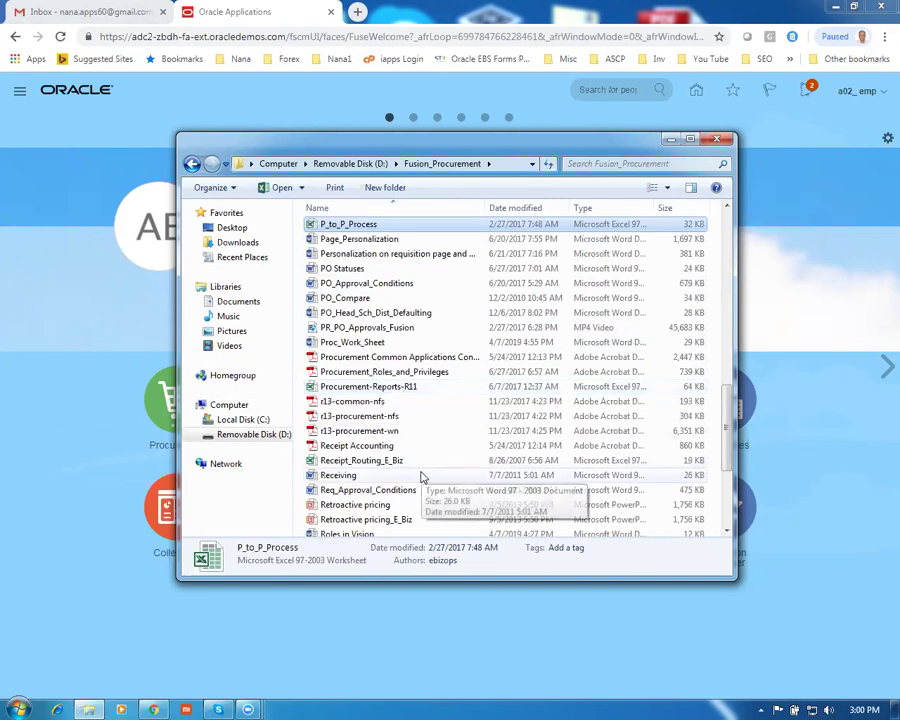
click(371, 344)
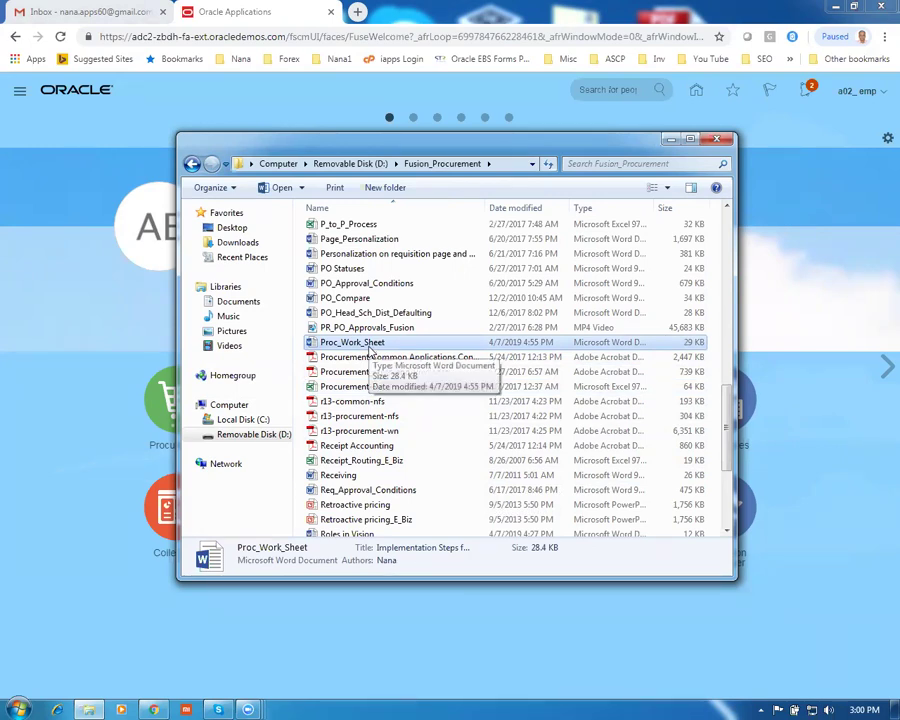
double_click(369, 345)
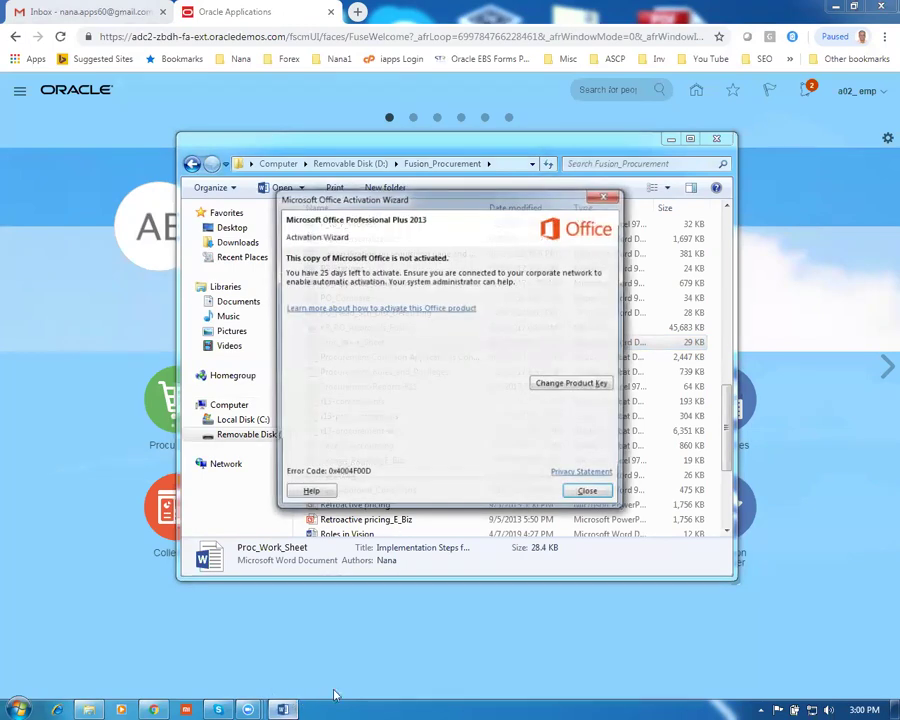
key(Escape)
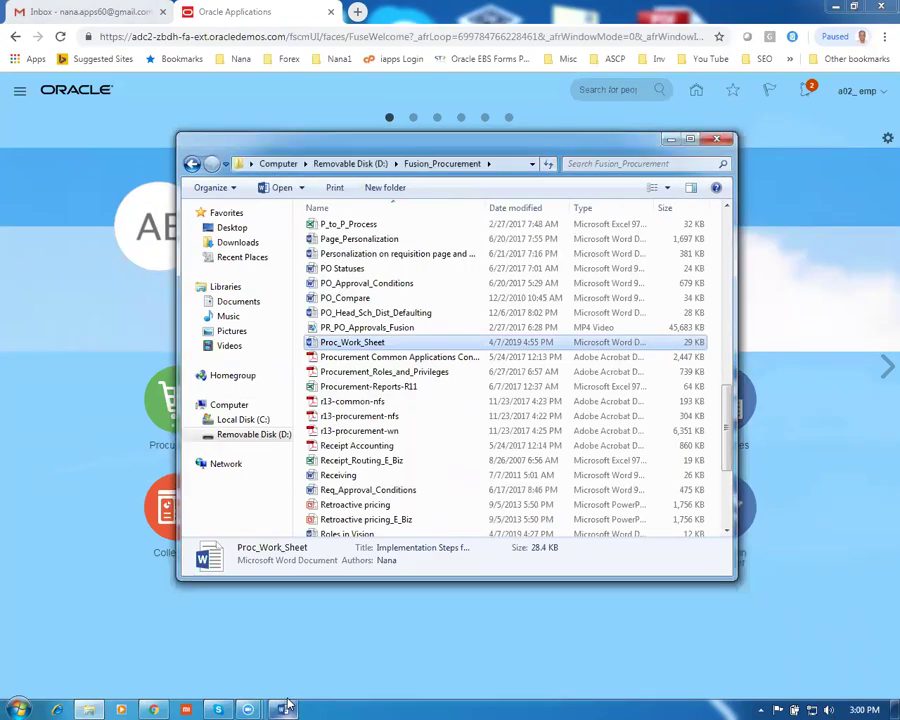
click(285, 709)
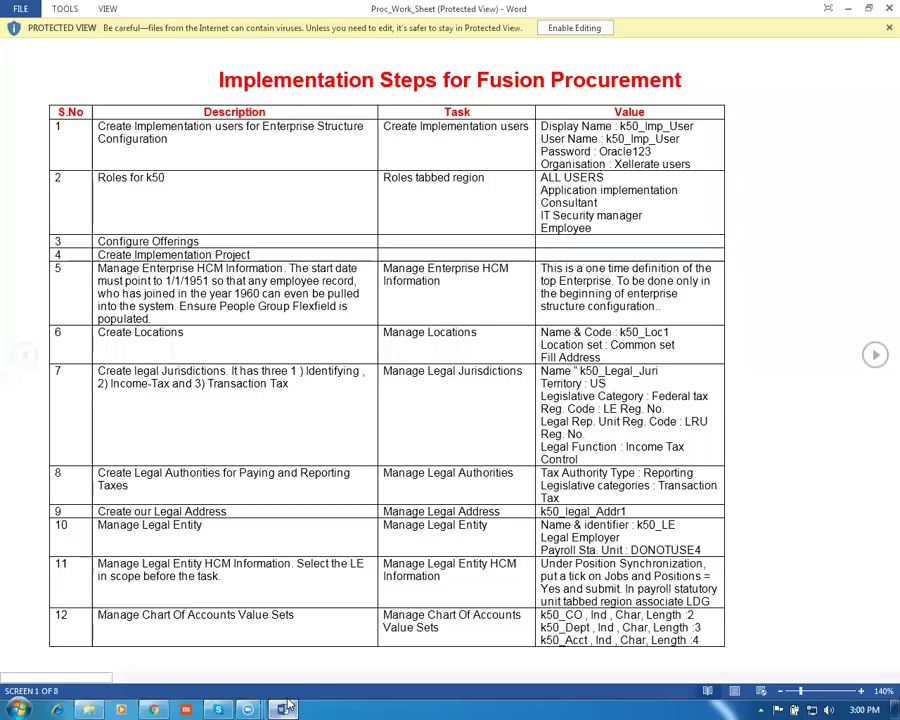
Enable editing in the worksheet and mark the row 1 description text
click(584, 30)
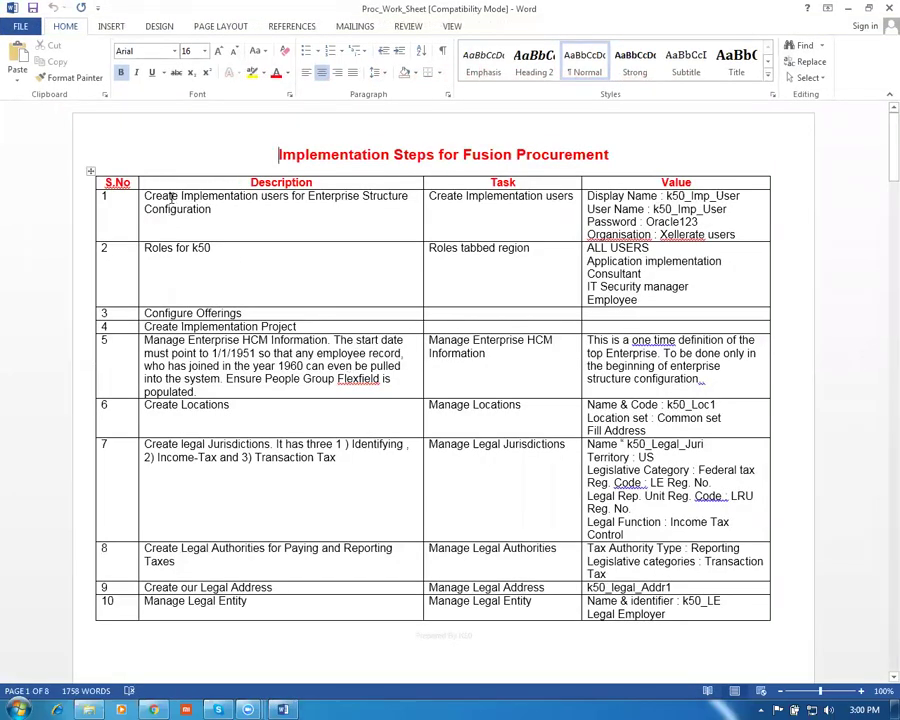
drag(172, 198, 172, 207)
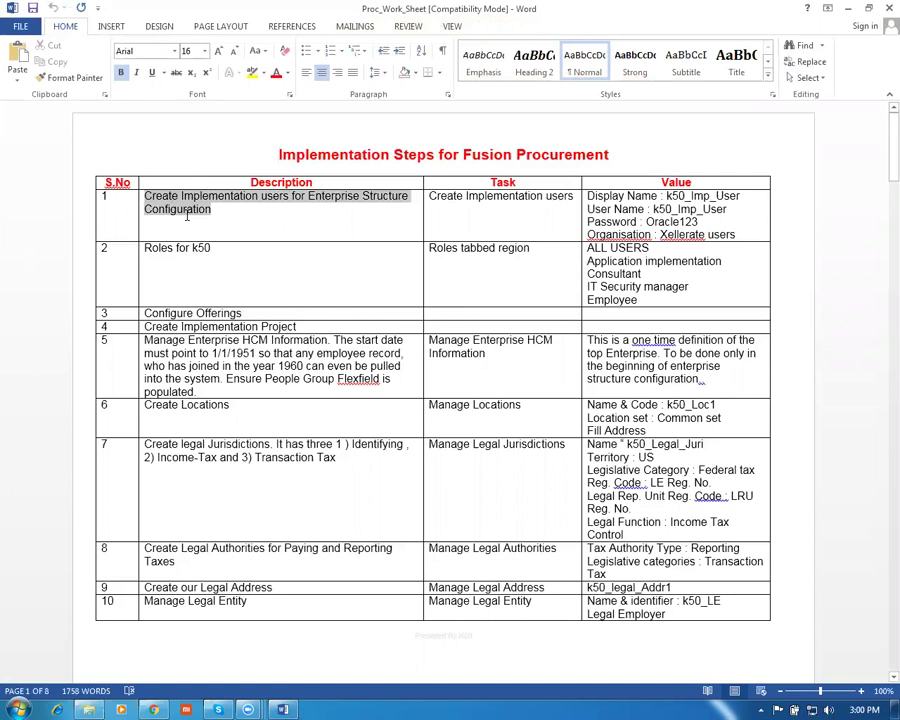
click(240, 212)
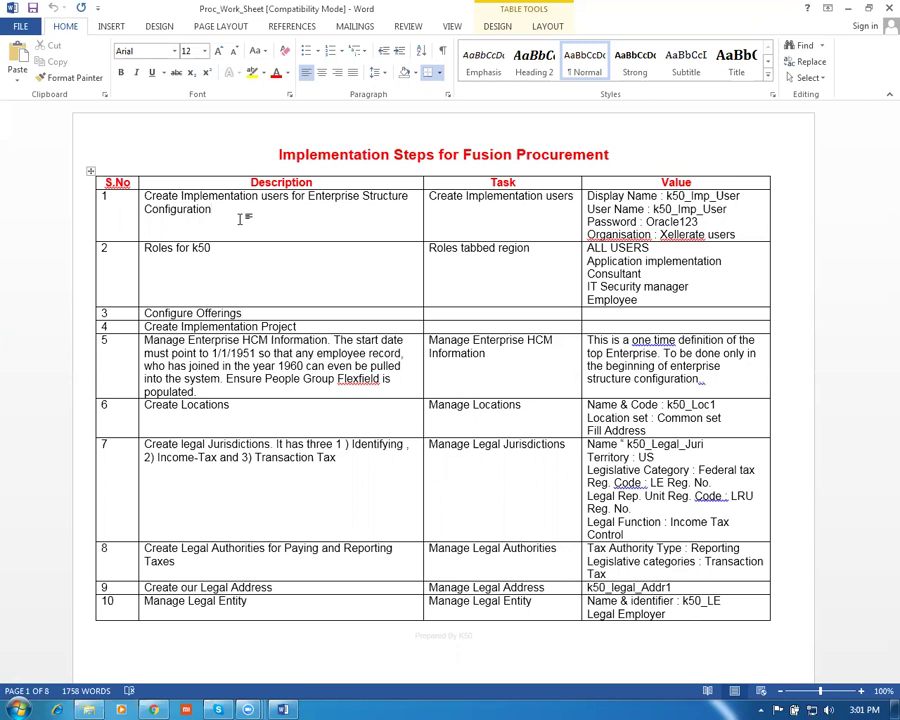
Review worksheet rows 1–3: implementation users, k50 roles, Configure Offerings; return to Oracle
click(90, 214)
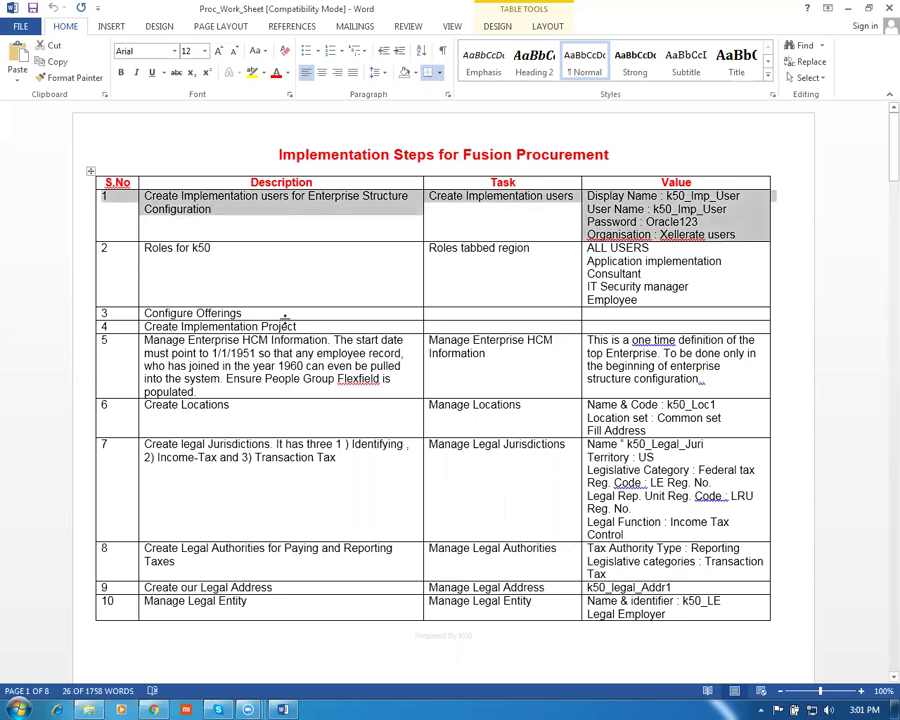
click(271, 297)
click(72, 255)
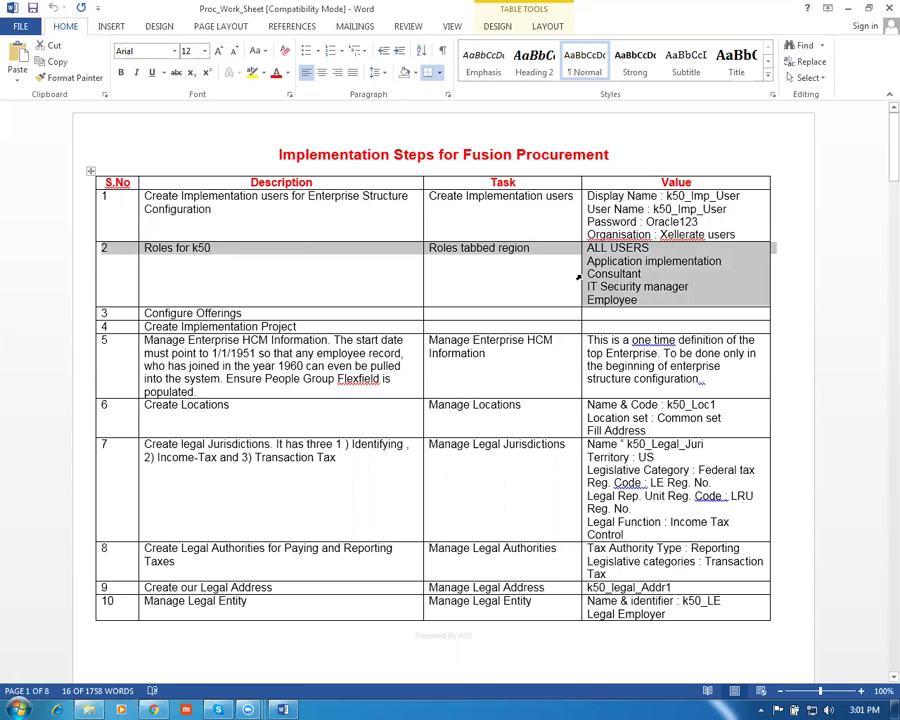
click(73, 314)
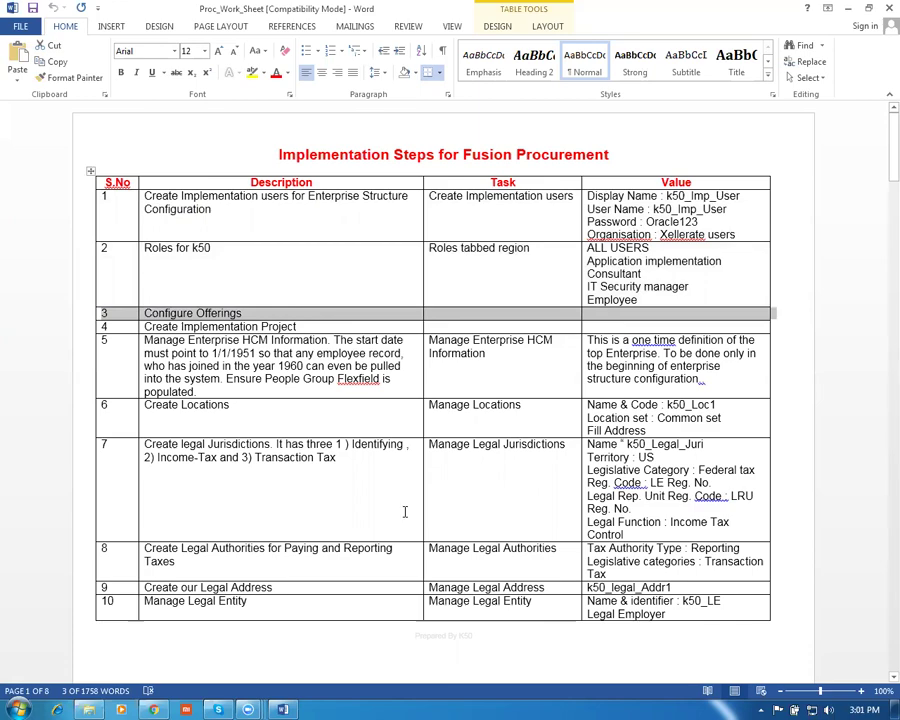
click(155, 707)
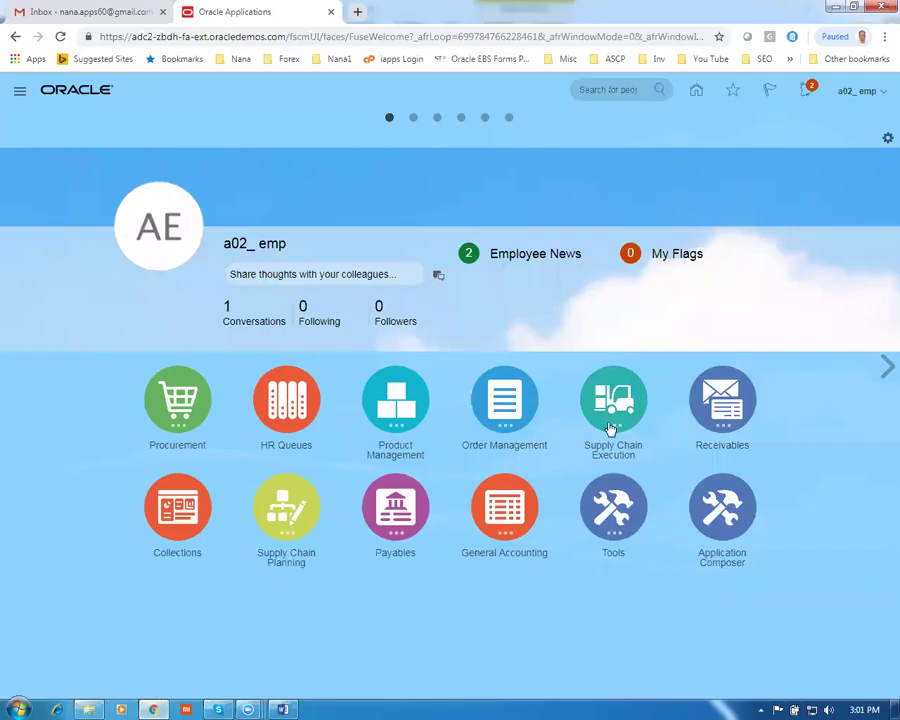
Go to Setup and Maintenance, then Actions > Go to Offerings
click(855, 91)
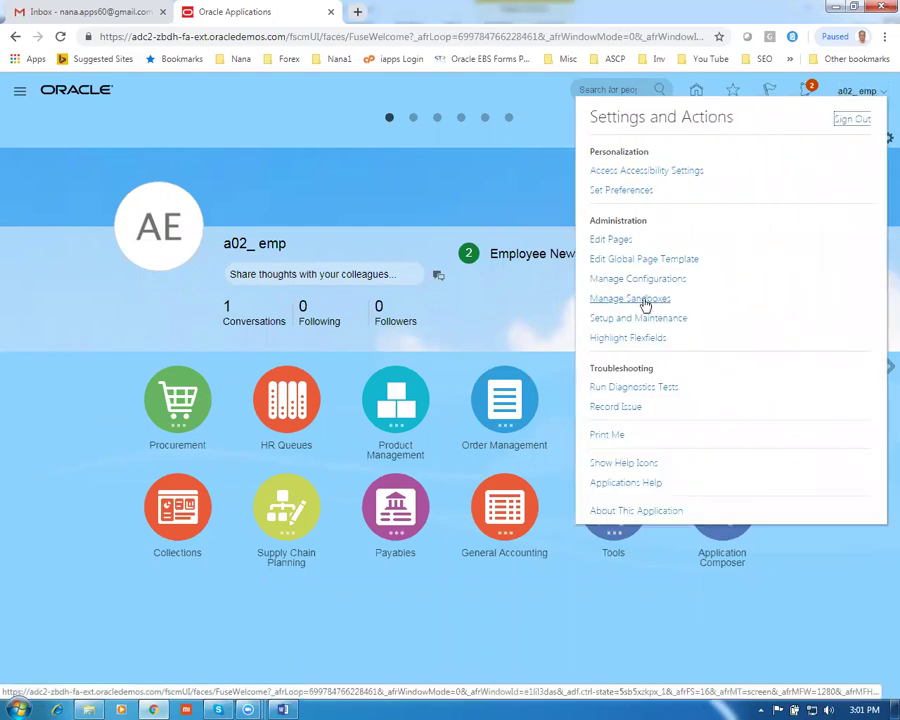
click(660, 320)
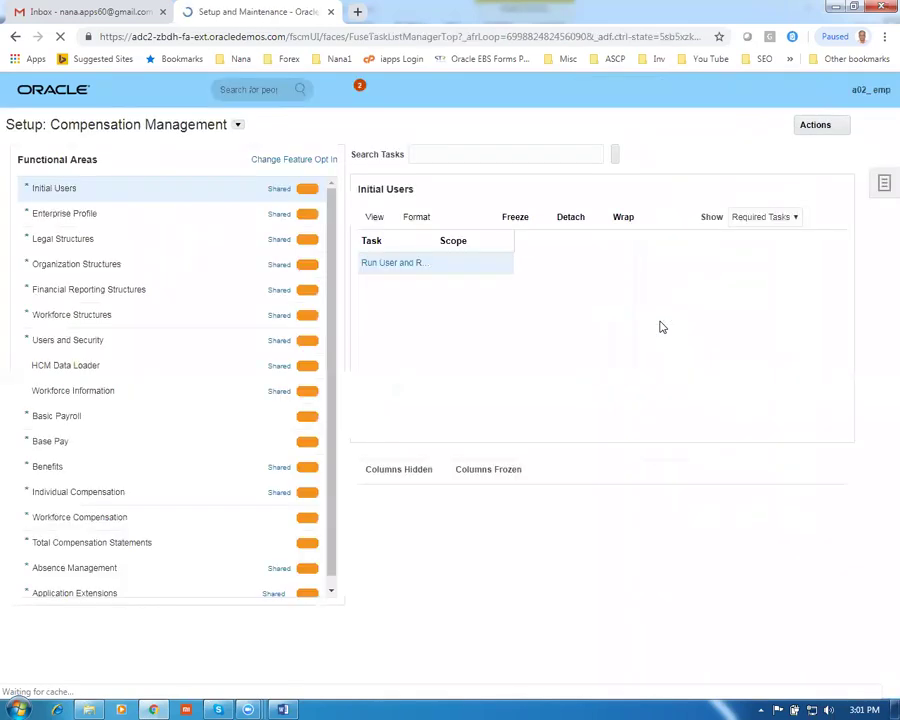
click(812, 128)
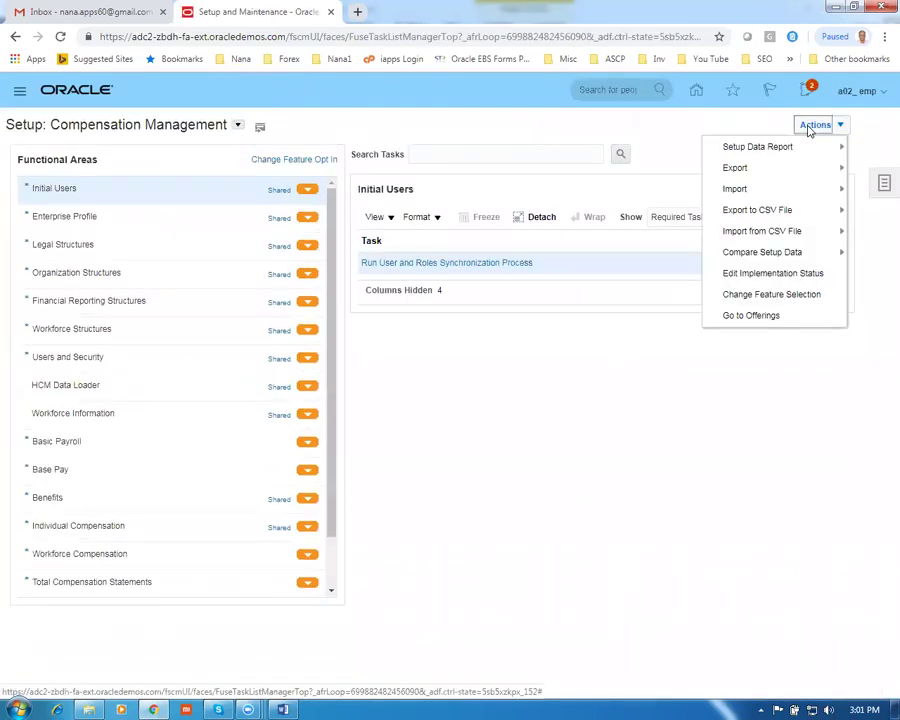
click(758, 318)
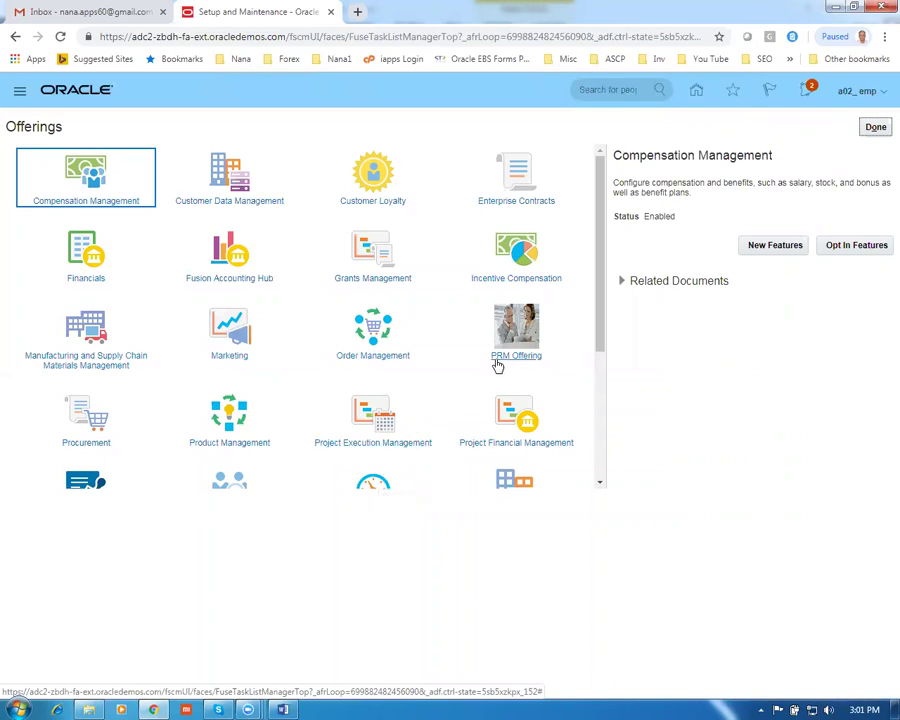
Select the Procurement offering and scroll through its New Features list
click(73, 420)
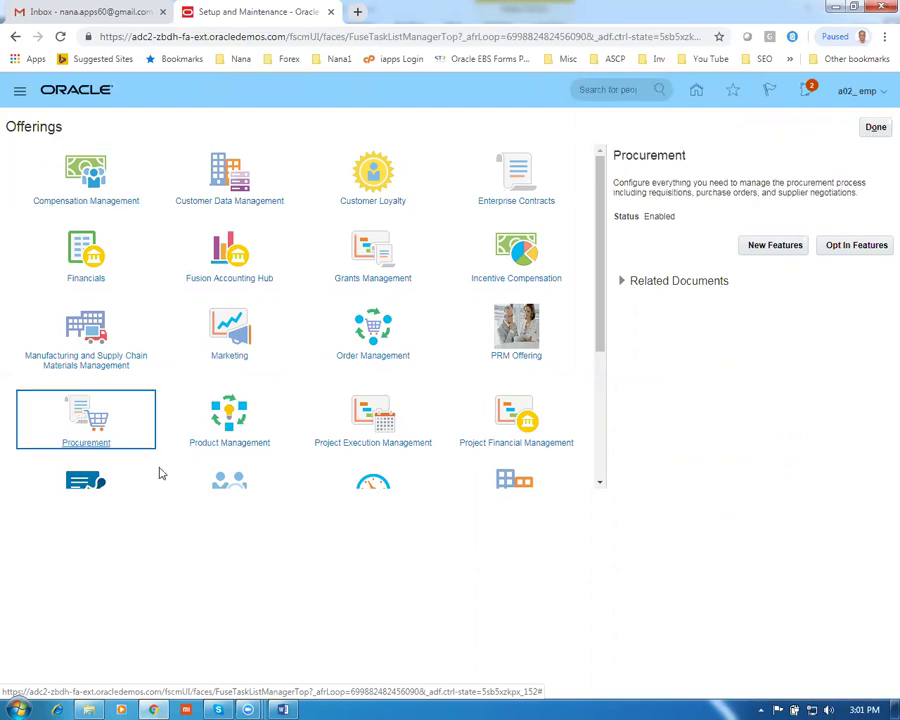
click(779, 246)
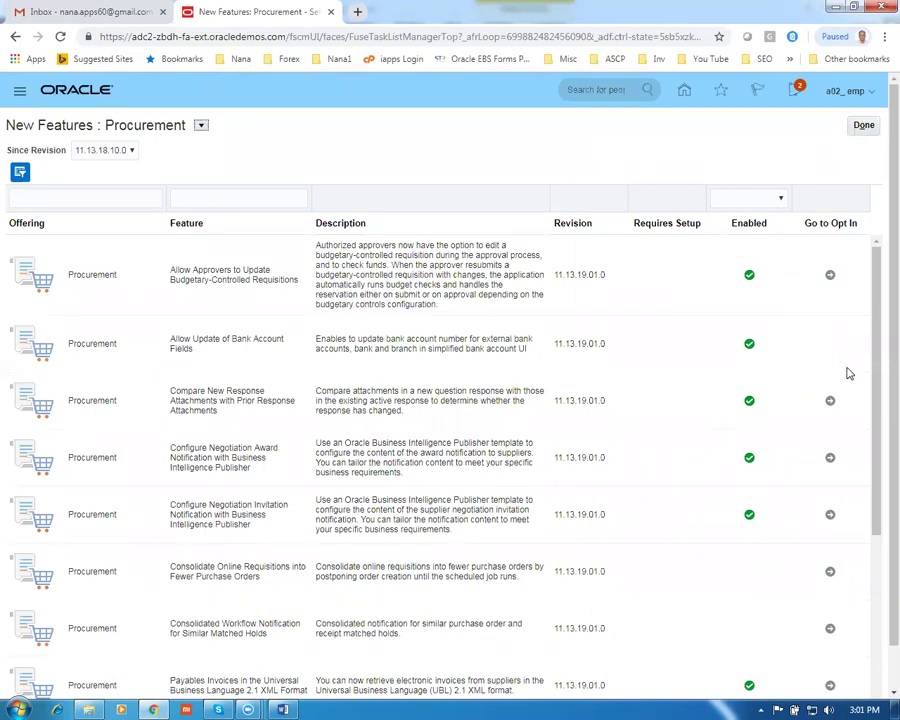
drag(878, 361, 879, 328)
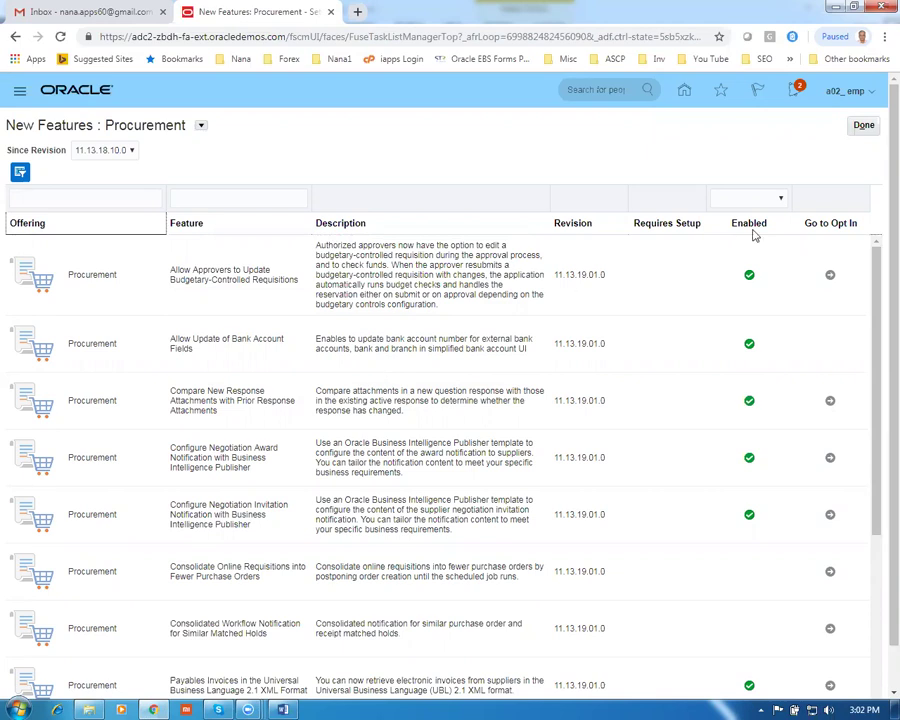
click(858, 131)
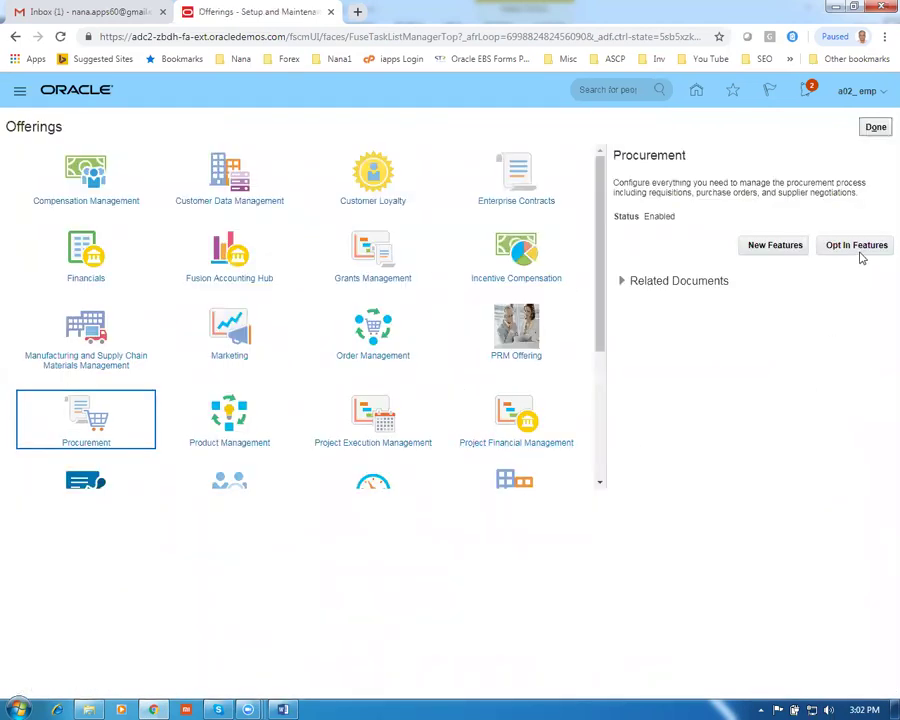
click(857, 253)
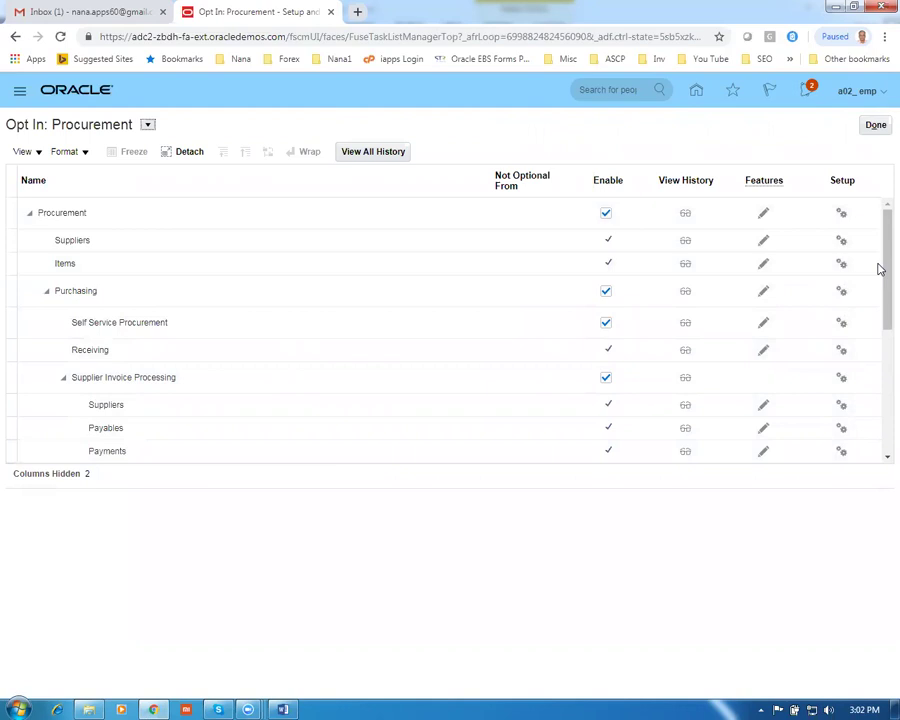
Select the top-level Procurement row on Opt In: Procurement and edit its features
drag(879, 269, 879, 234)
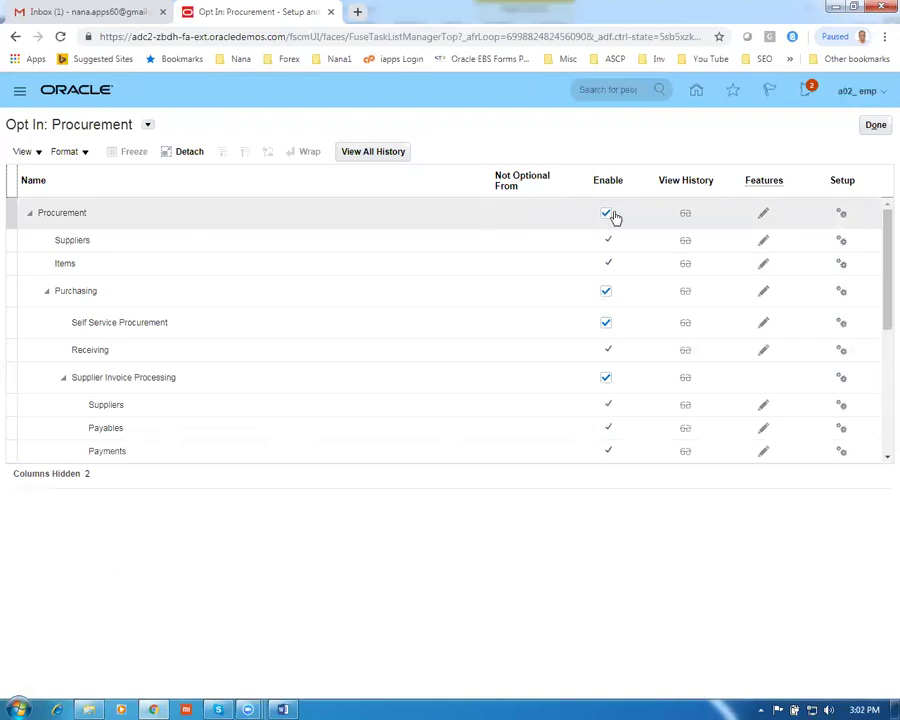
click(760, 216)
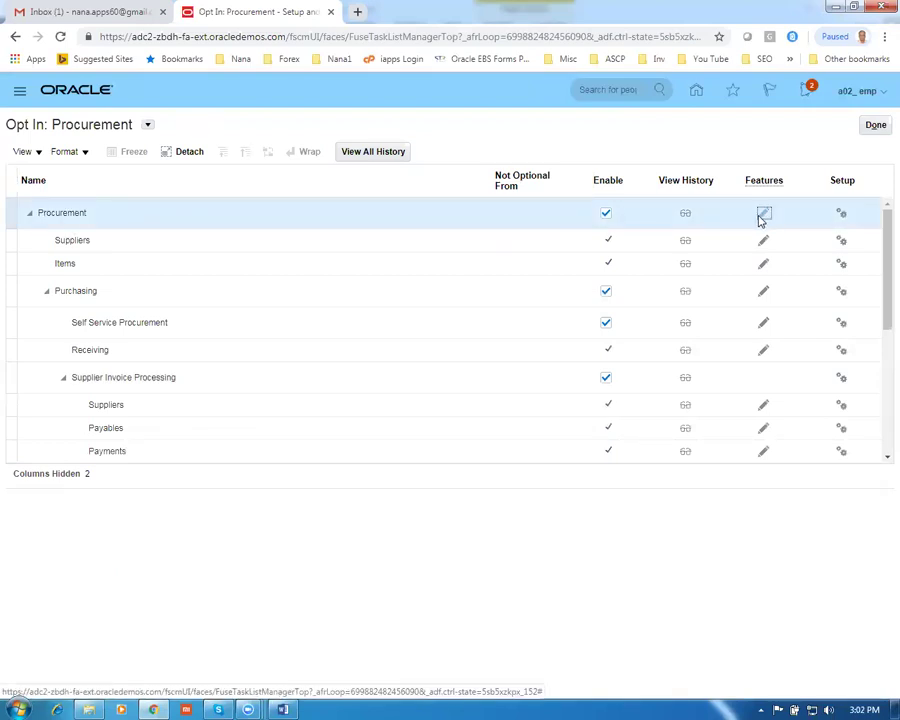
click(759, 219)
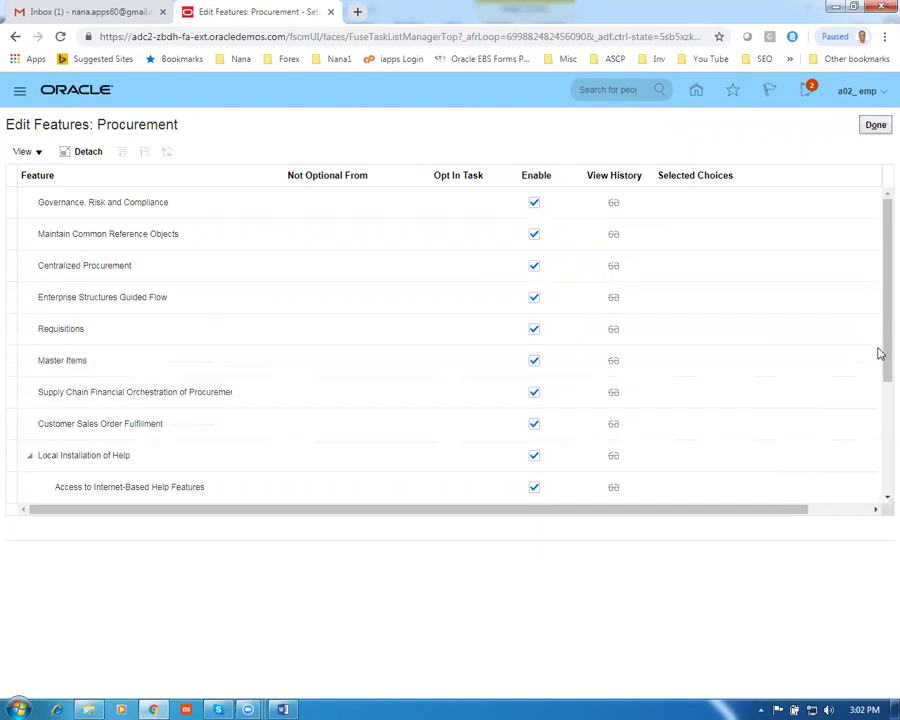
Confirm all Procurement features are enabled, then close Edit Features and Opt In pages
drag(878, 353, 880, 472)
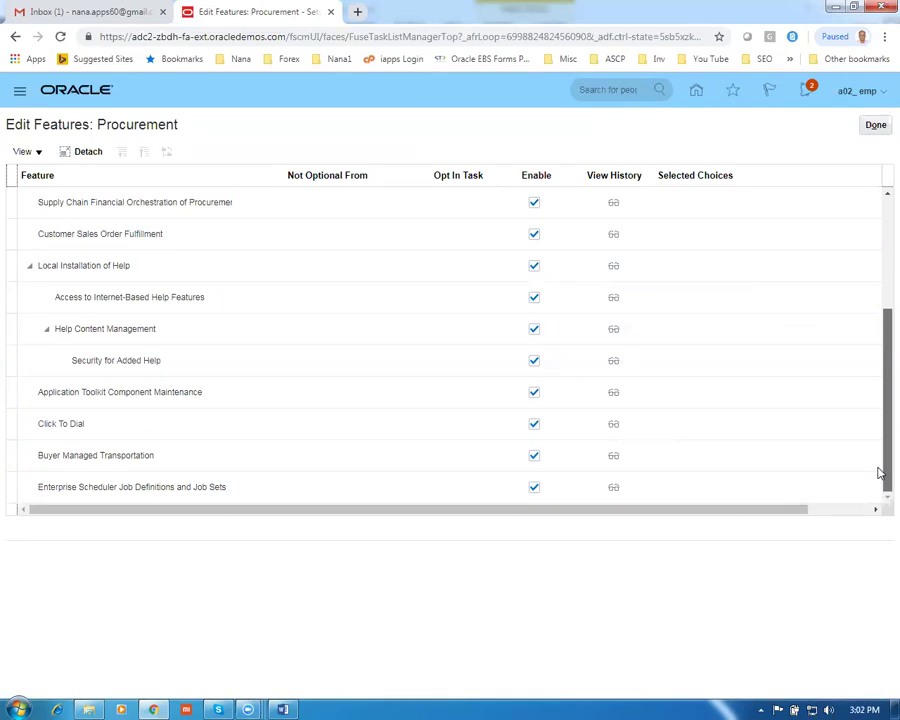
drag(880, 472, 822, 223)
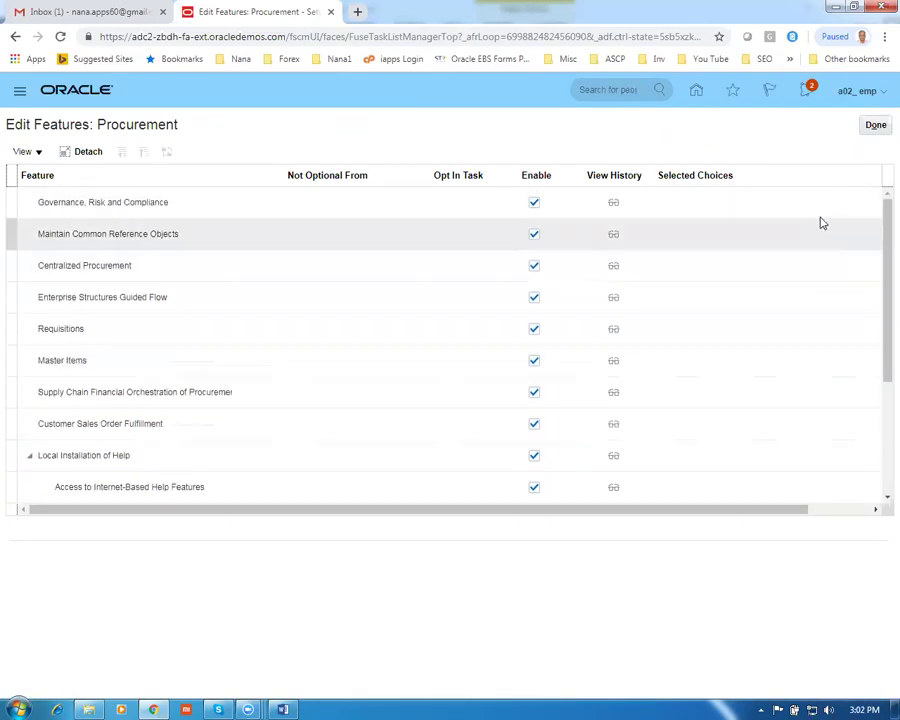
click(876, 126)
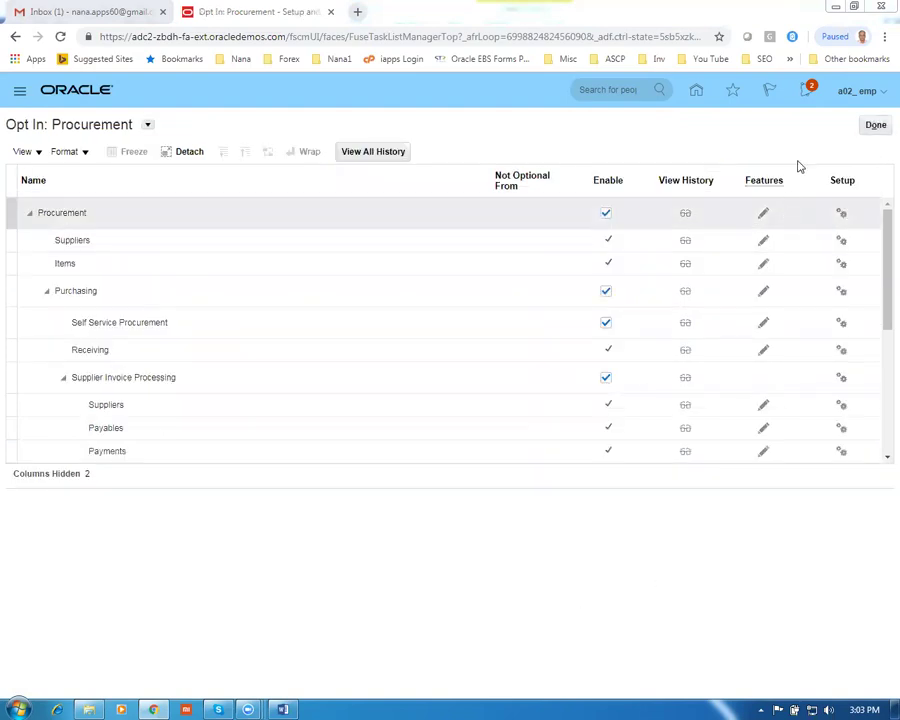
click(871, 130)
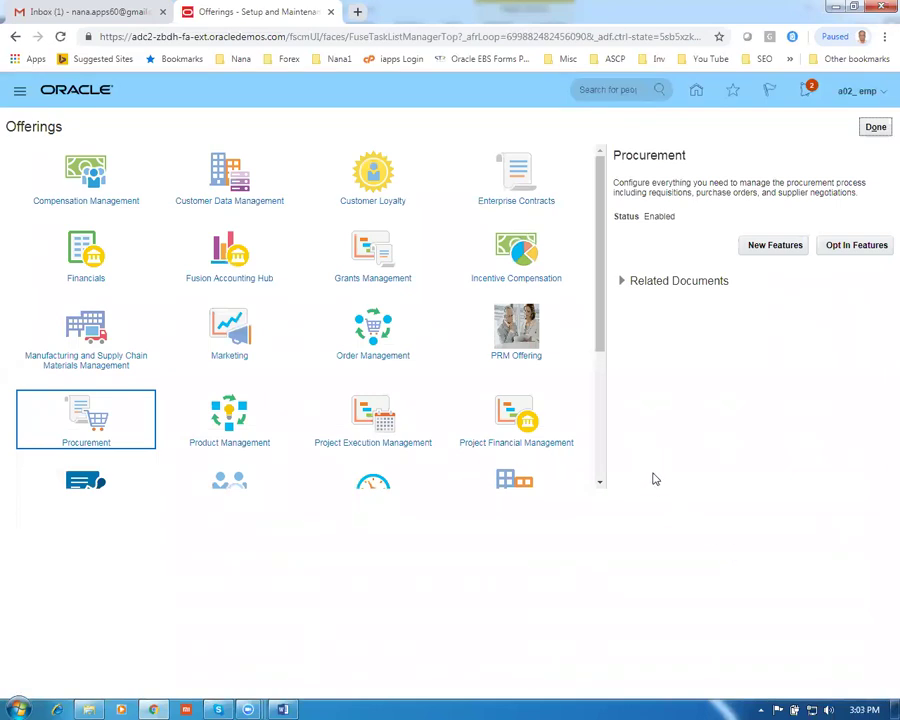
Expand Procurement's Related Documents, then close Offerings to reach Setup: Procurement
click(96, 421)
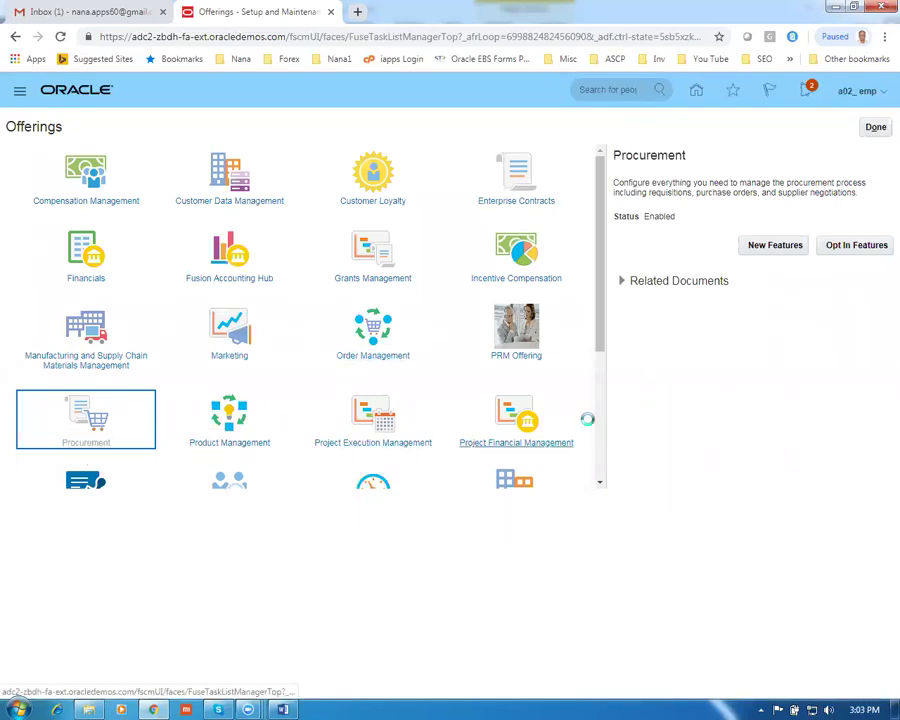
click(622, 281)
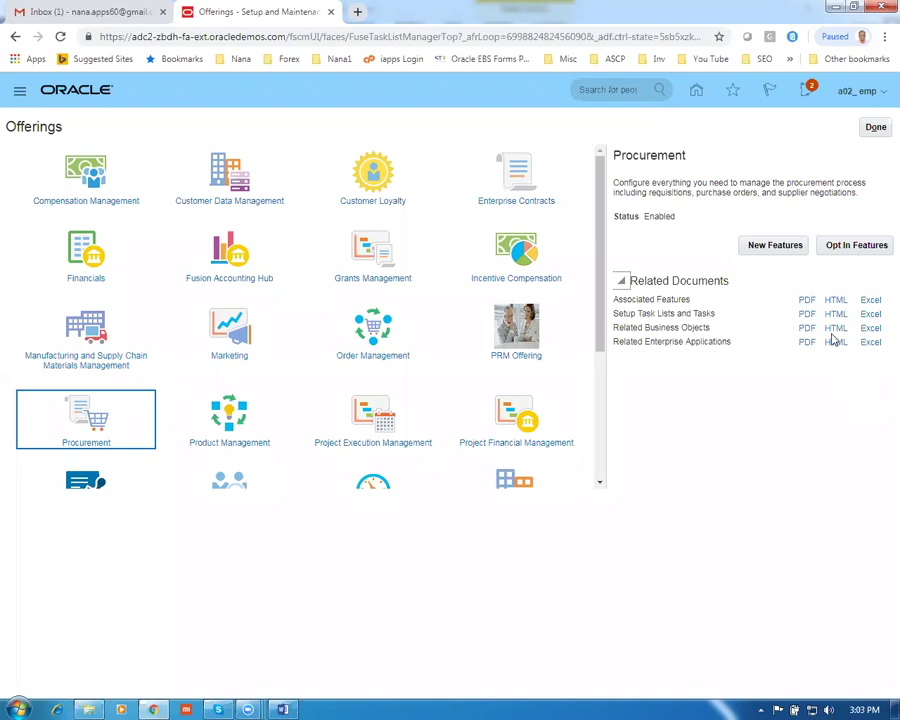
click(876, 127)
Check worksheet rows 4–5: Create Implementation Project, Manage Enterprise HCM Information; return to Oracle
key(alt+Tab)
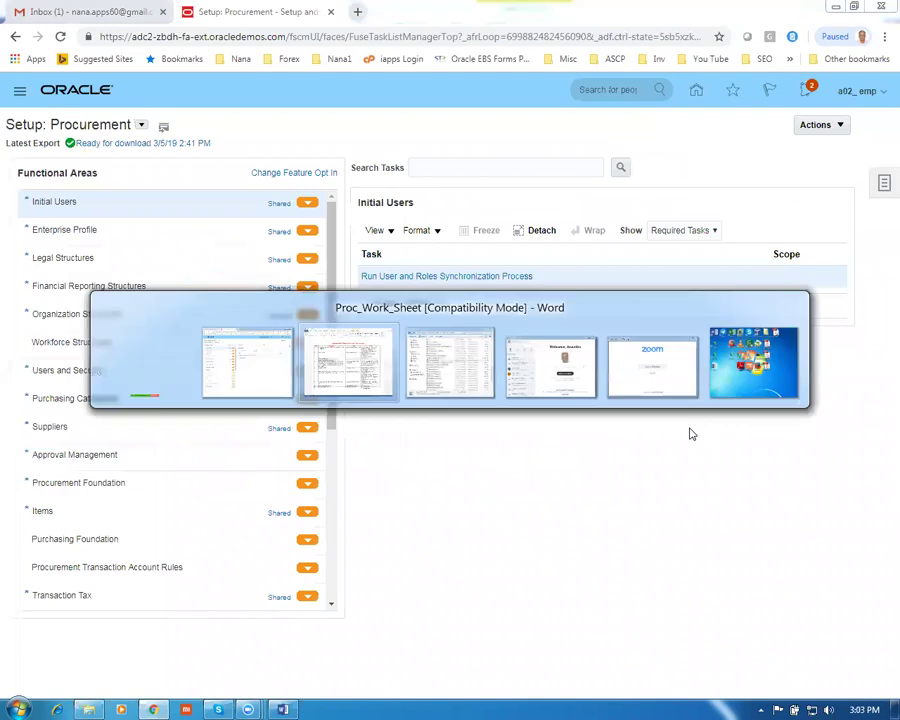
click(264, 267)
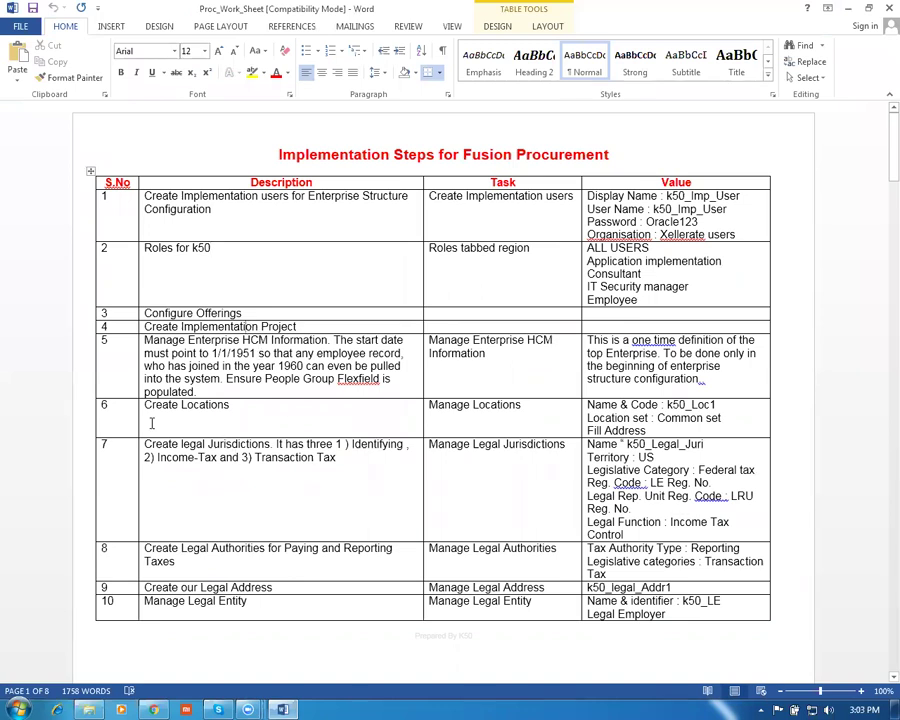
click(68, 334)
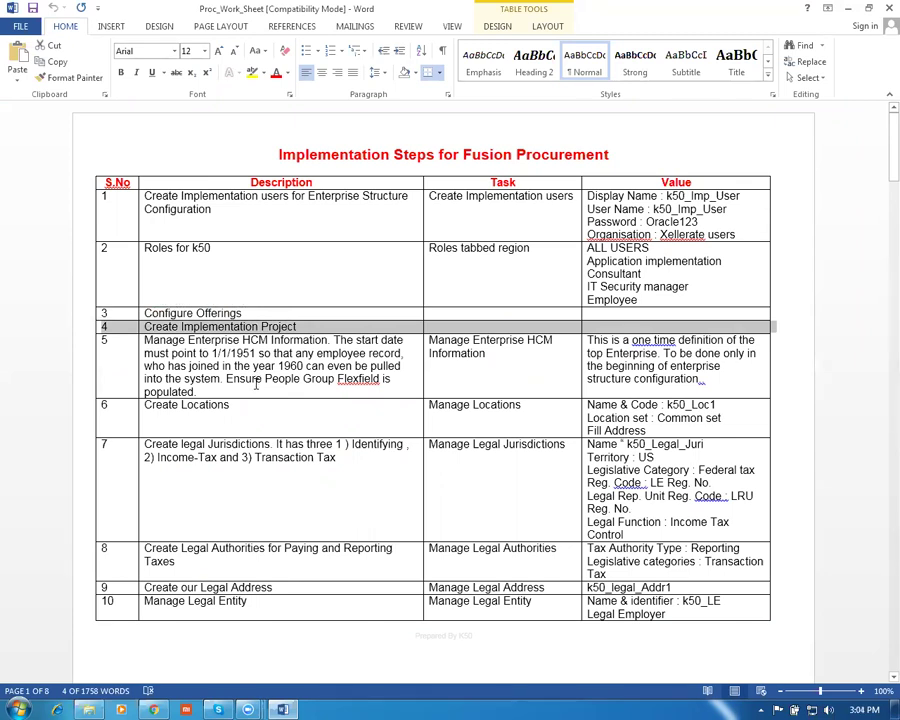
click(256, 384)
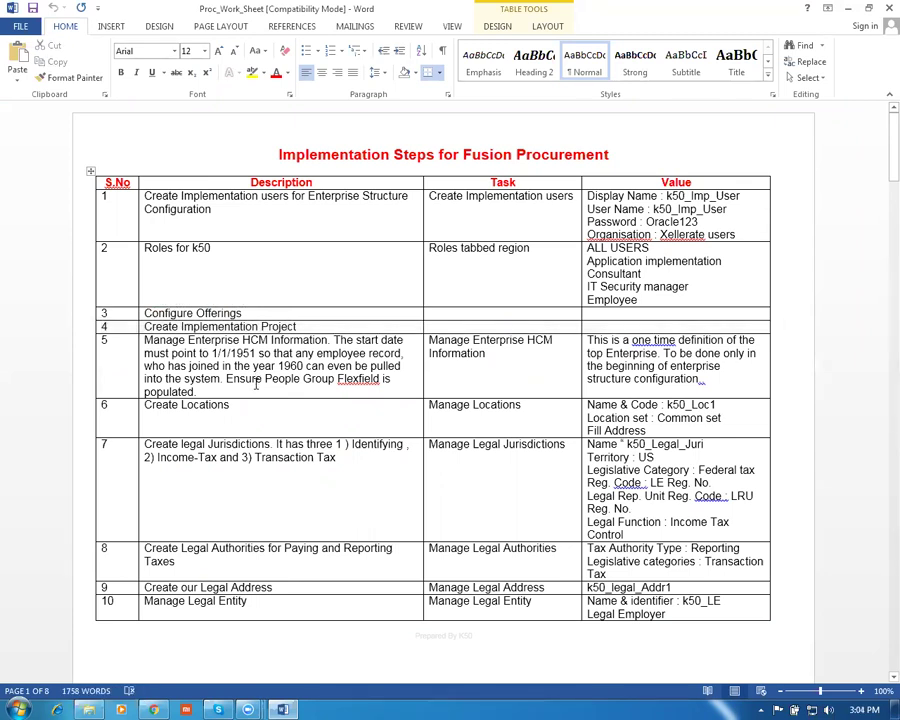
key(Tab)
key(ctrl+c)
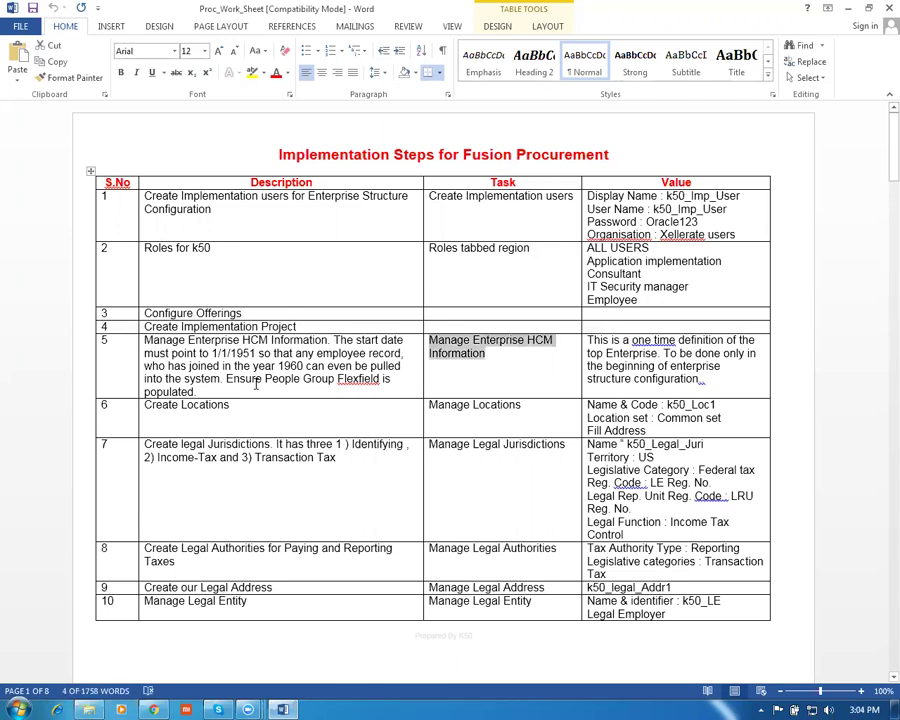
key(alt+Tab)
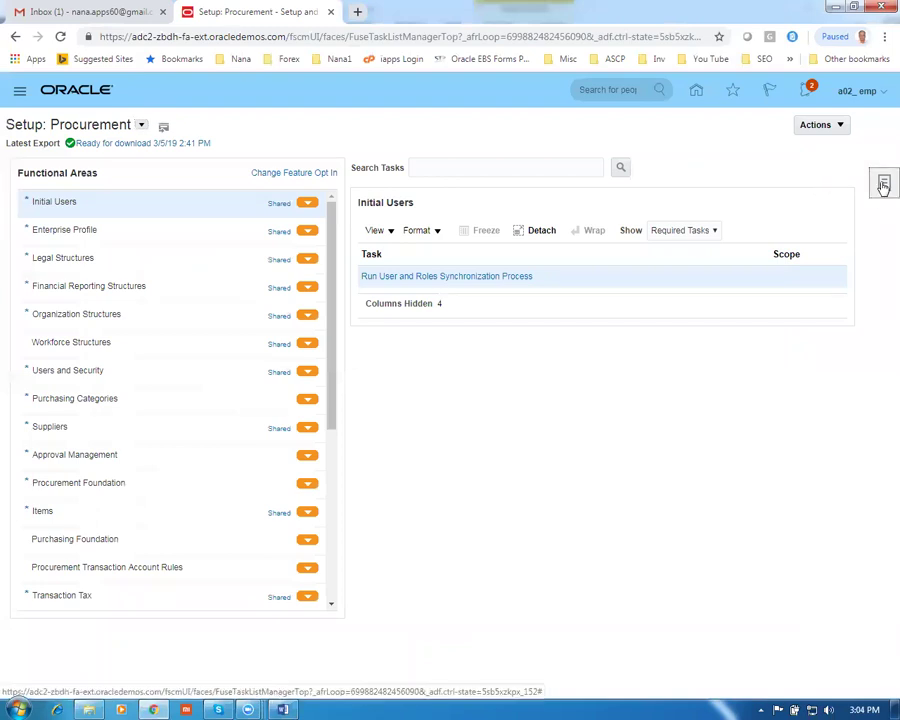
click(884, 186)
Search setup tasks for the task name pasted from the worksheet and open Manage Enterprise HCM Information
click(795, 249)
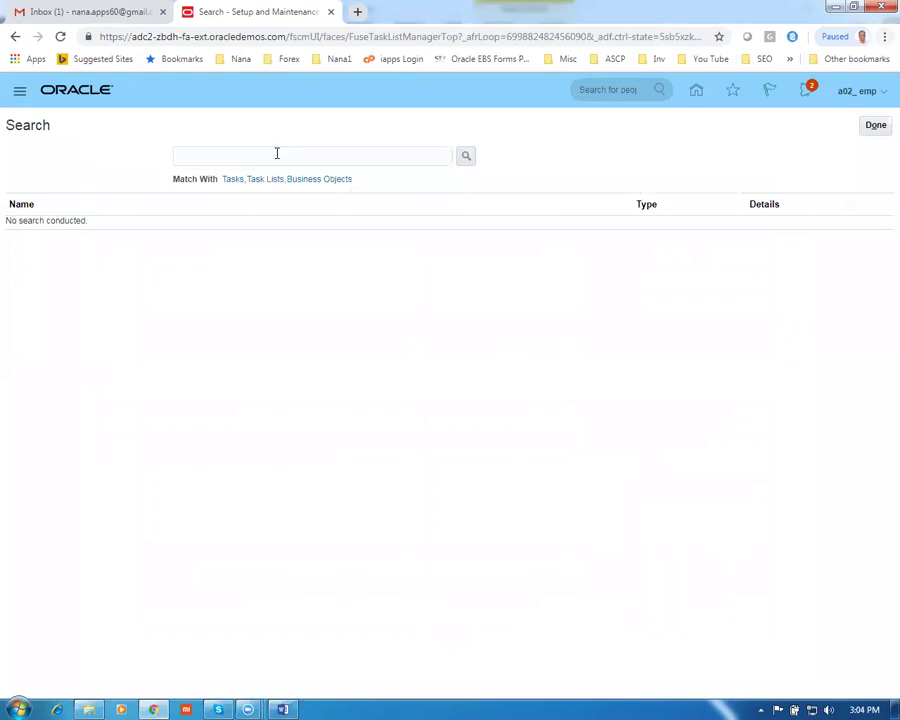
key(alt+Tab)
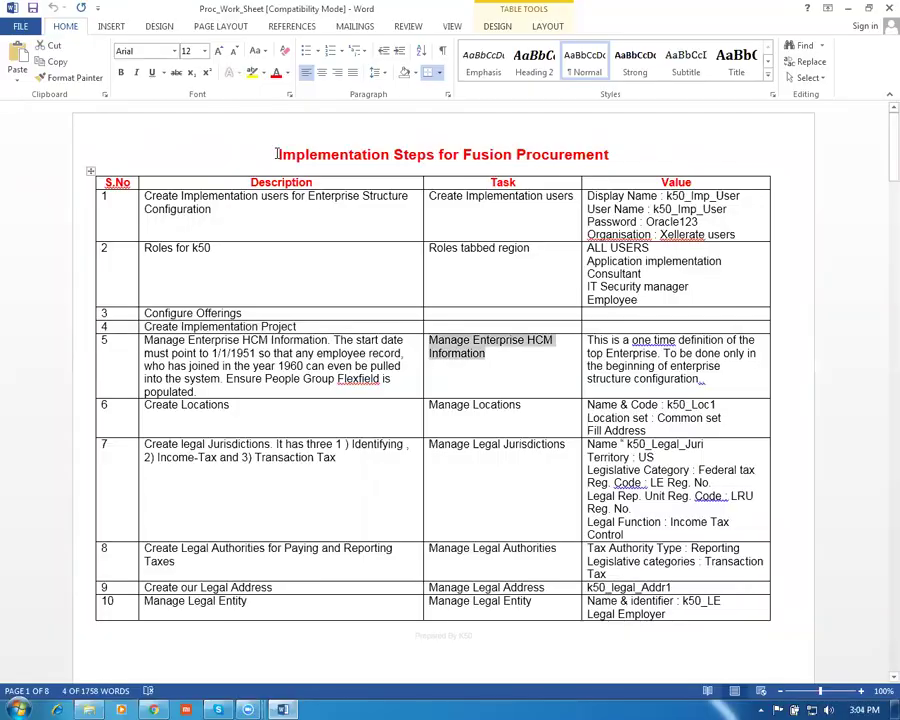
key(alt+Tab)
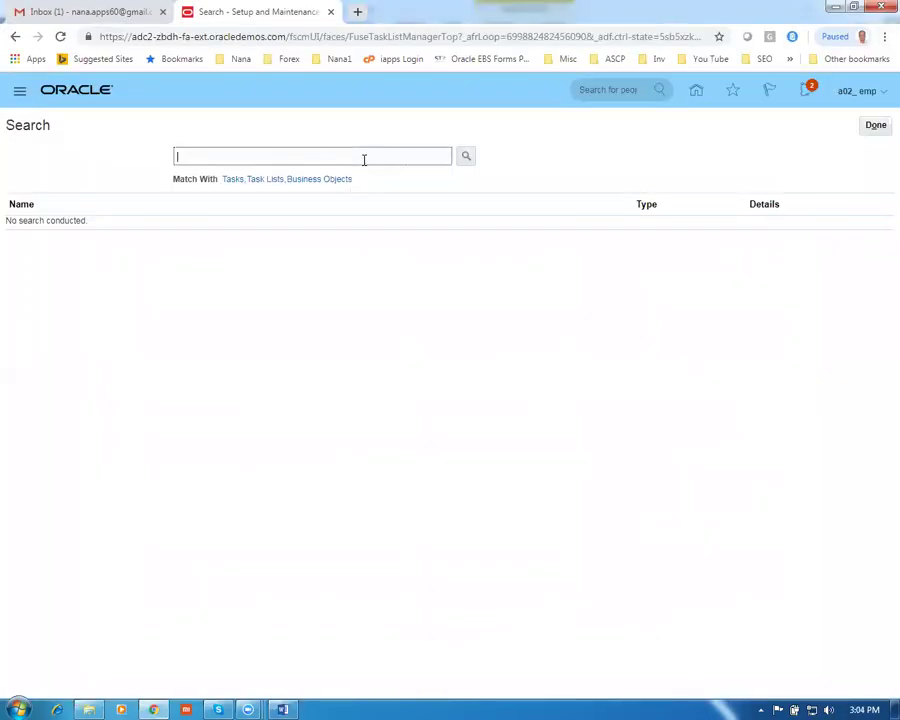
key(ctrl+v)
key(Return)
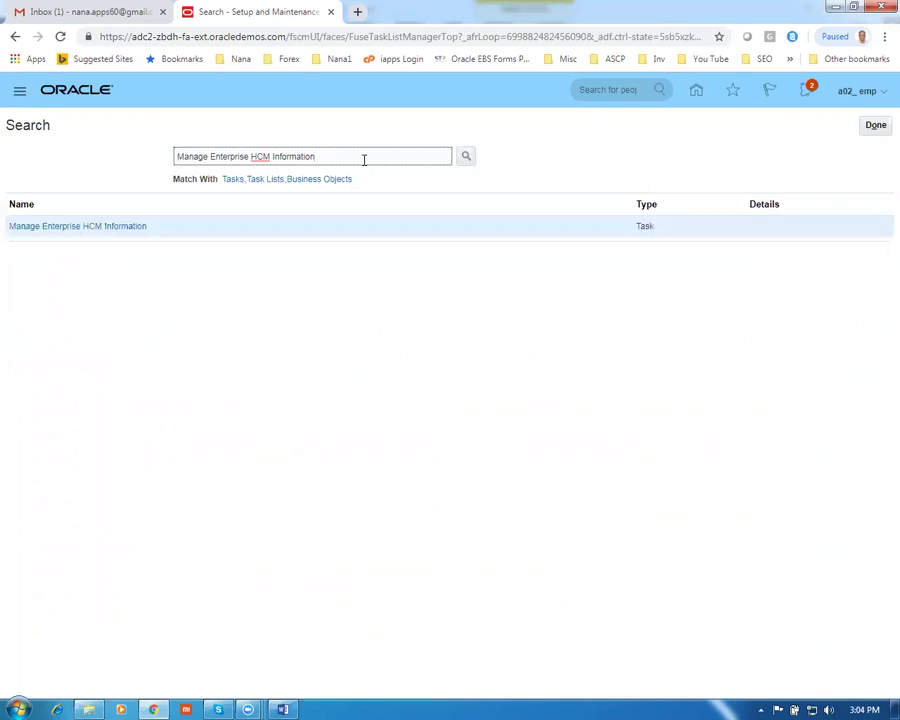
click(88, 228)
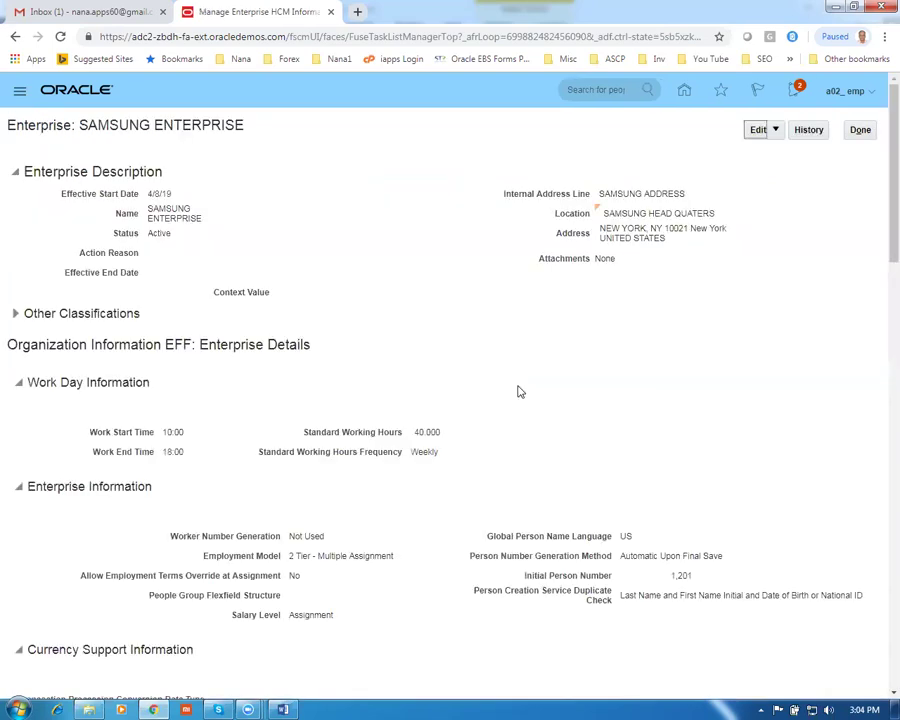
Choose Correct from the Edit menu to edit the SAMSUNG ENTERPRISE record
click(773, 134)
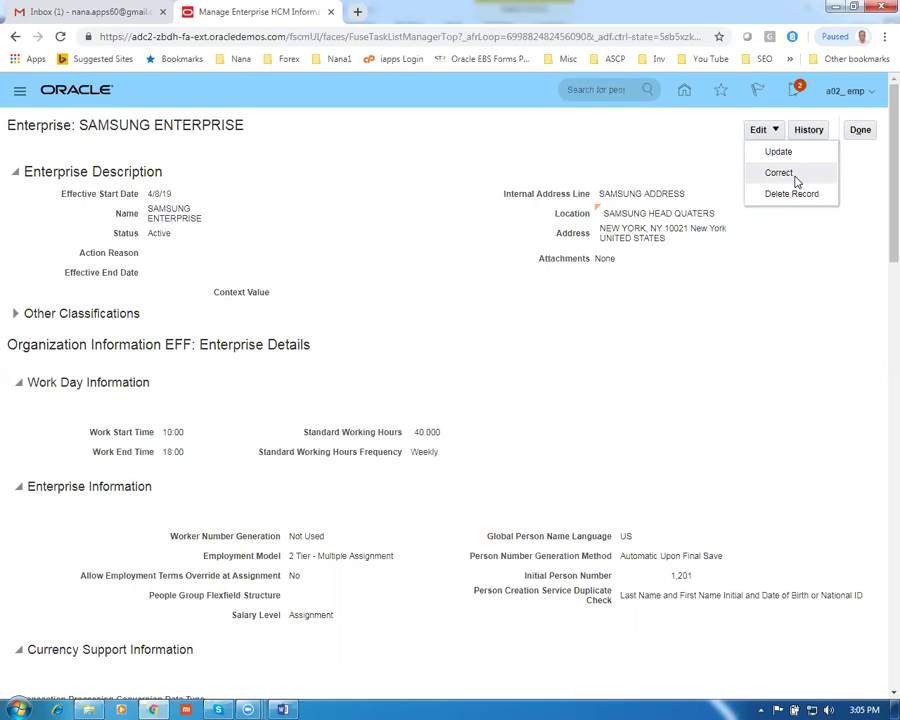
click(790, 174)
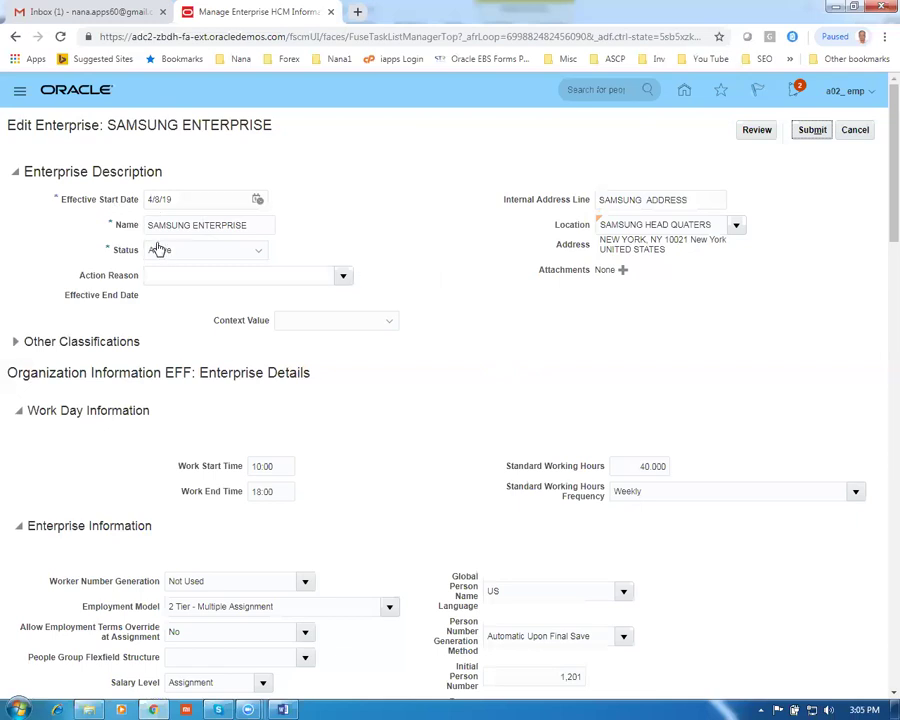
Review the enterprise name, Initial Person Number, generation method and People Group Flexfield Structure options without changing them
drag(149, 224, 261, 241)
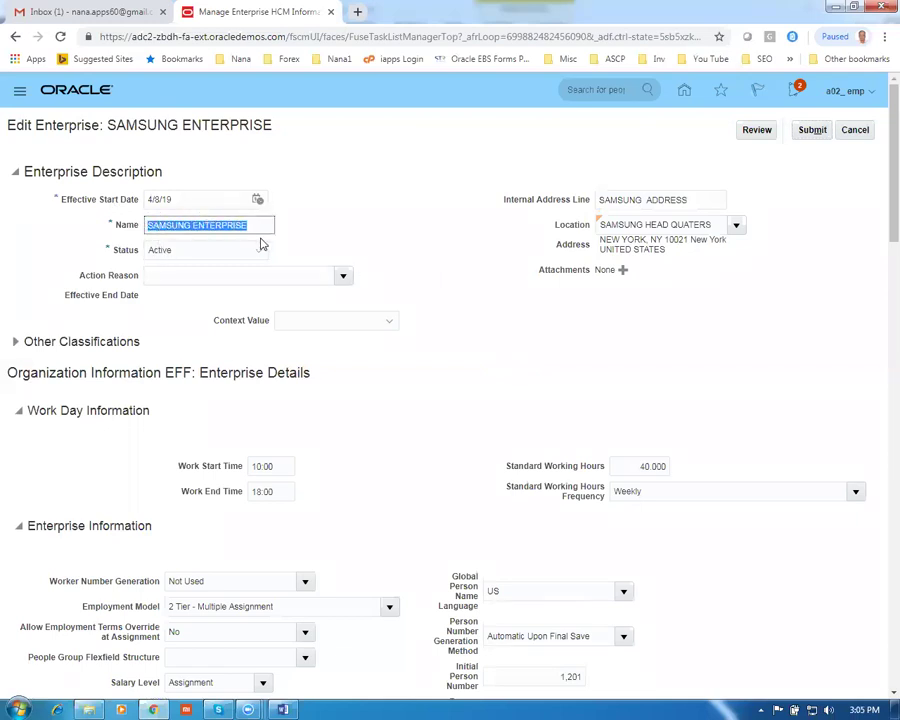
click(357, 237)
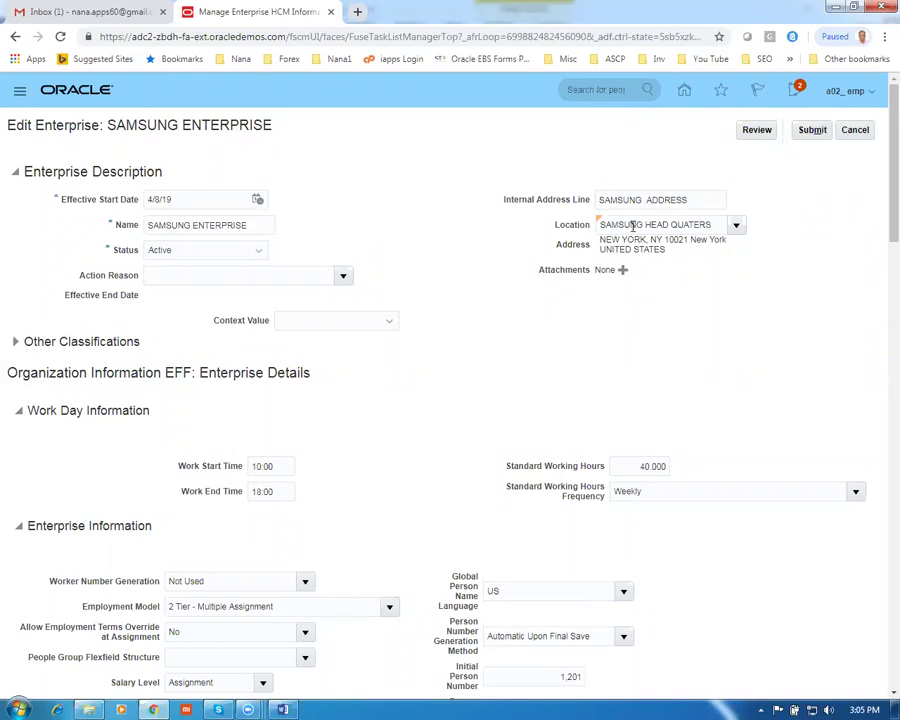
scroll(420, 259, down, 2)
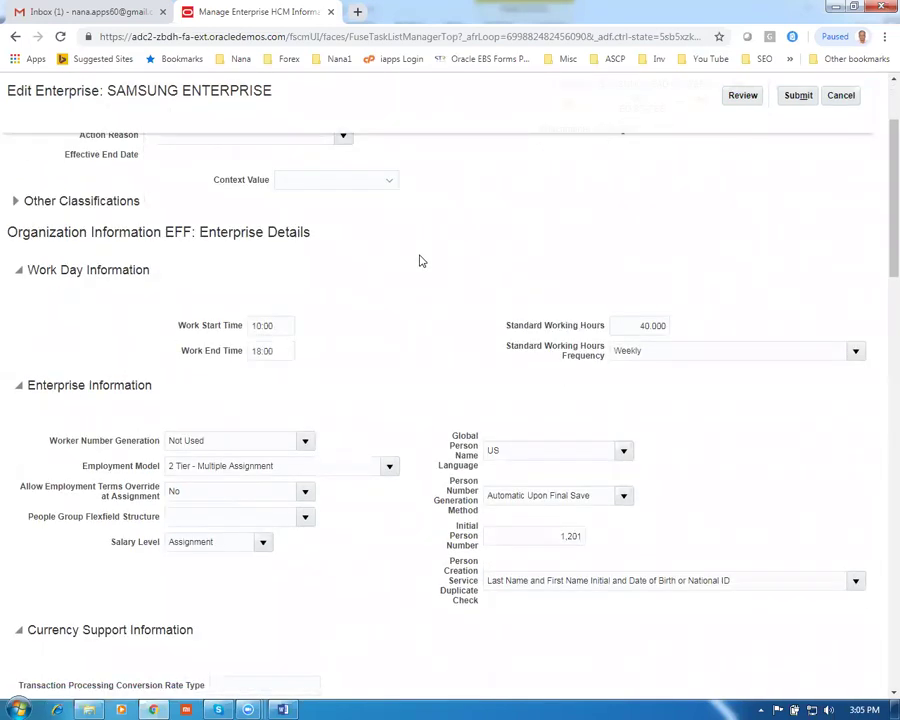
scroll(420, 261, down, 2)
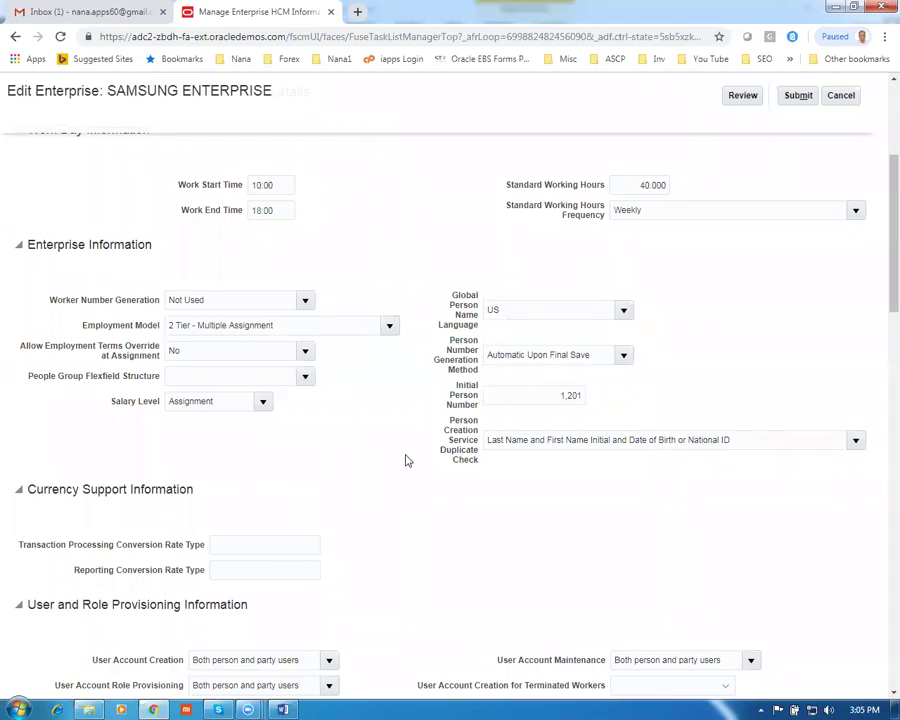
drag(532, 395, 627, 405)
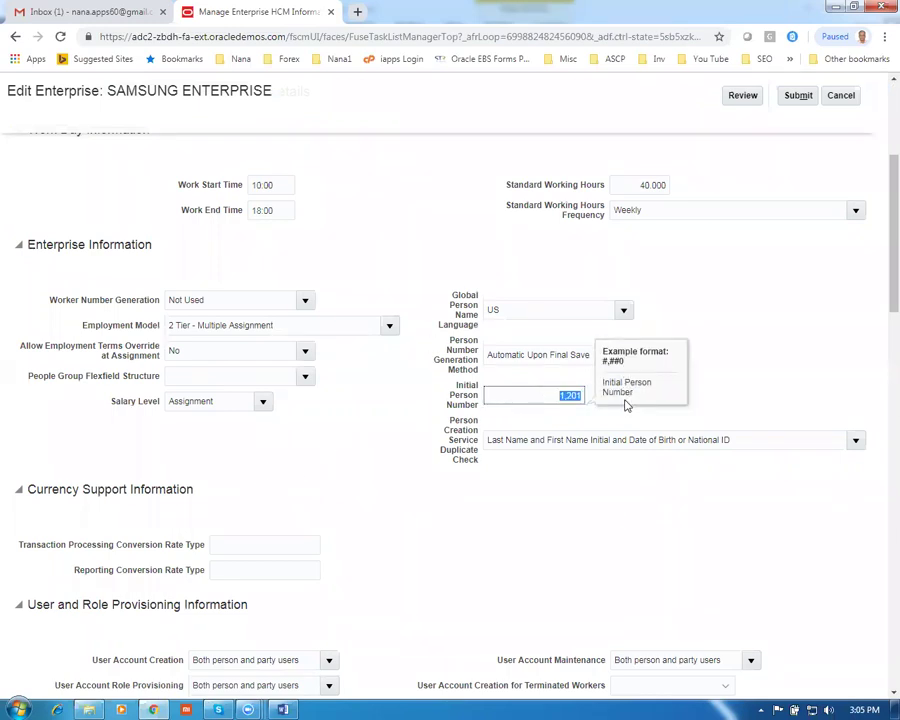
click(736, 399)
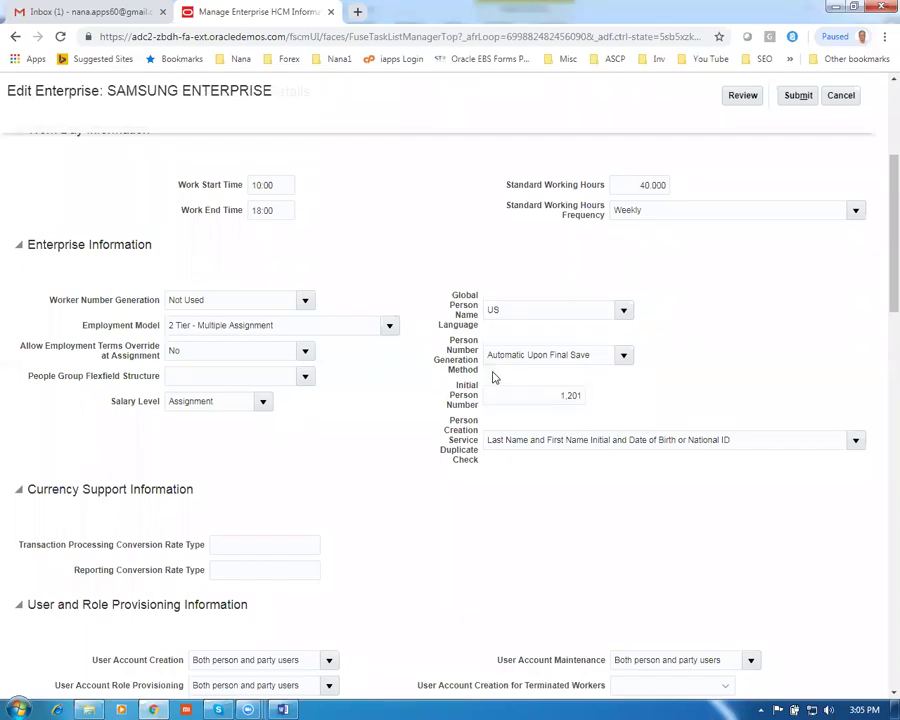
drag(489, 354, 589, 359)
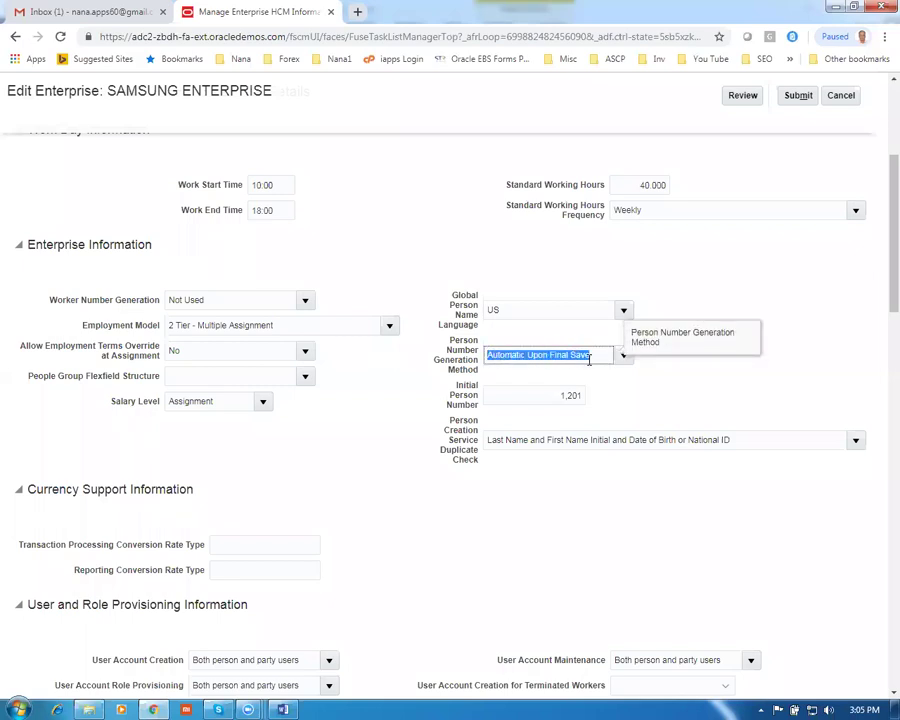
click(175, 376)
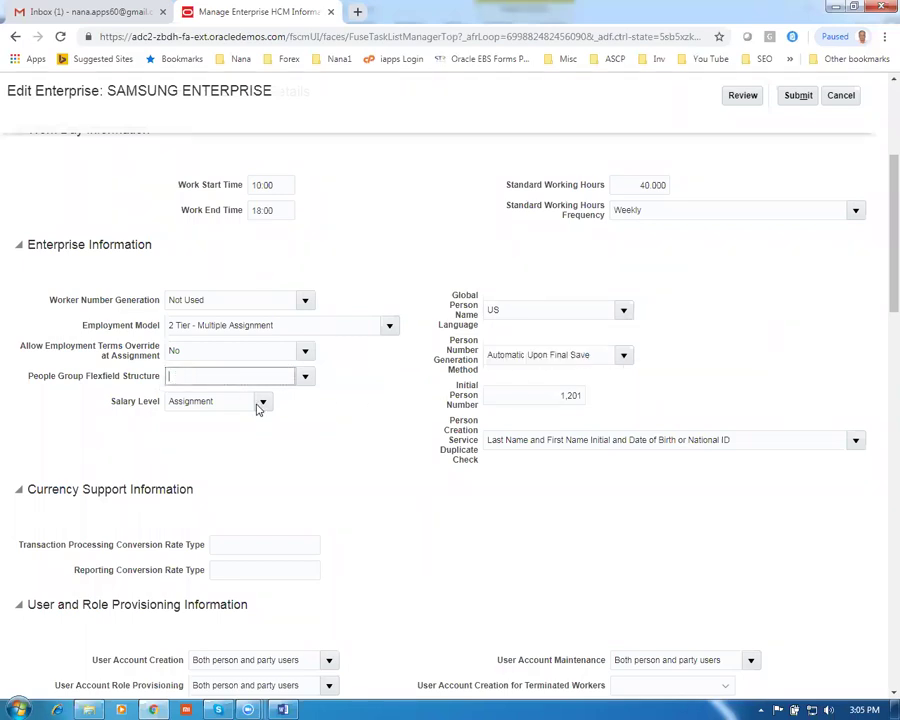
click(305, 376)
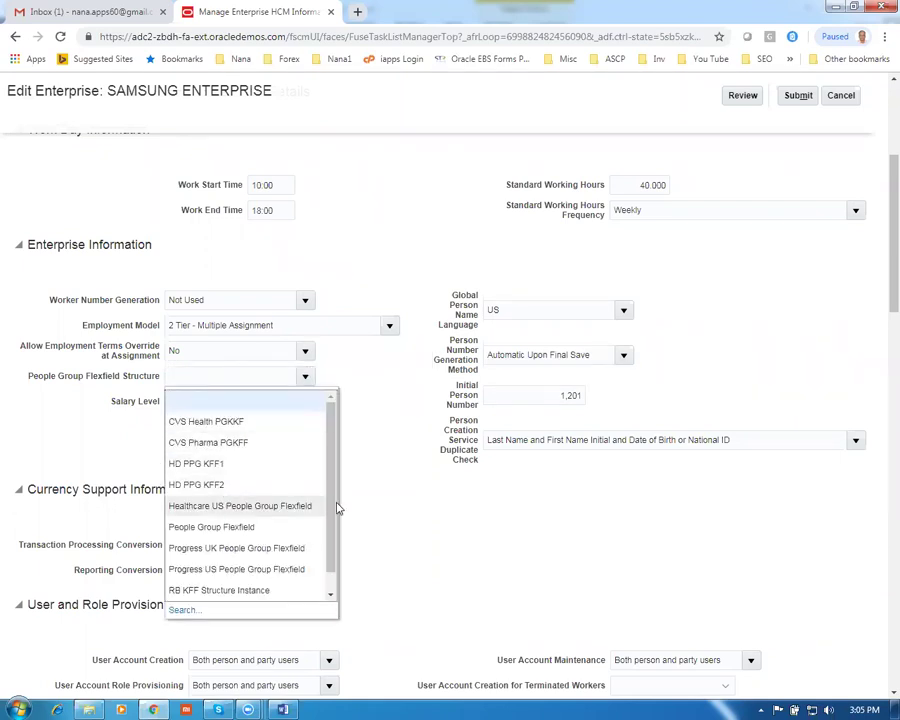
click(378, 485)
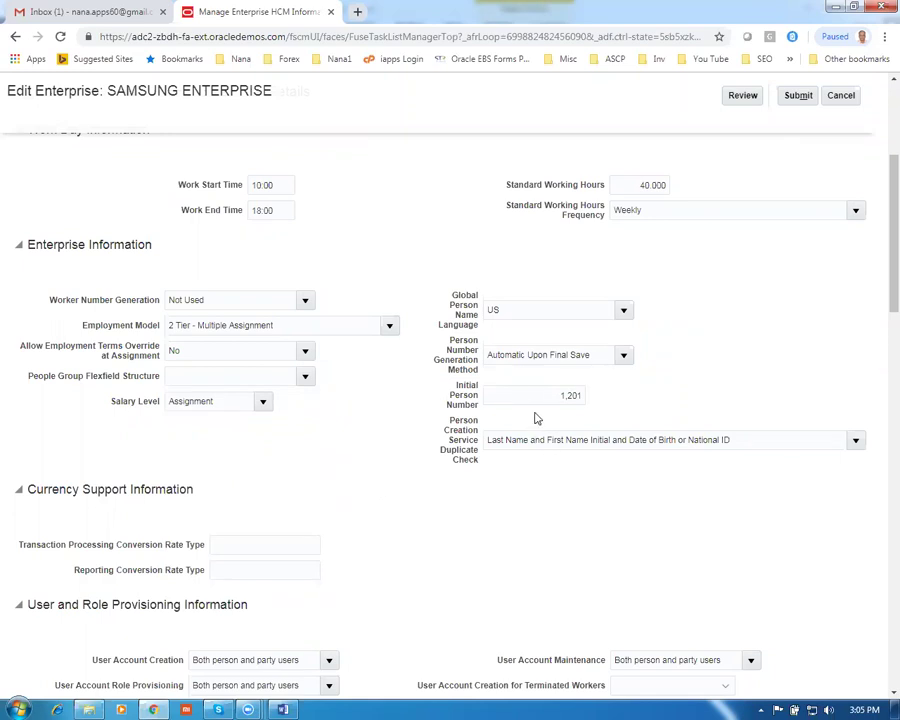
Scroll through the page to review the Position Synchronization Configuration section
scroll(315, 490, down, 2)
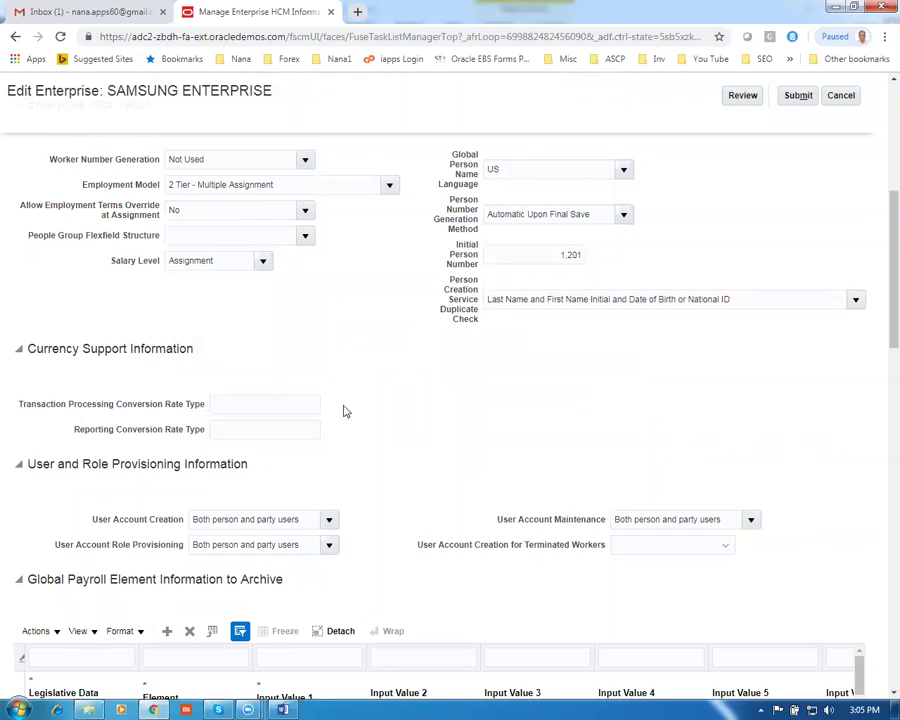
scroll(342, 410, up, 2)
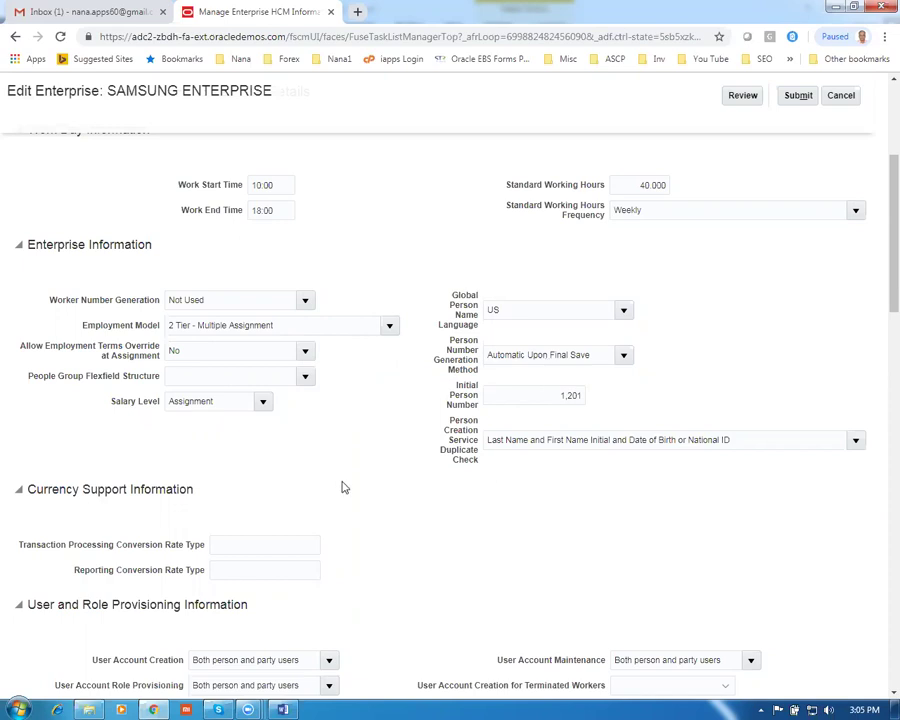
scroll(343, 486, down, 6)
scroll(341, 483, down, 3)
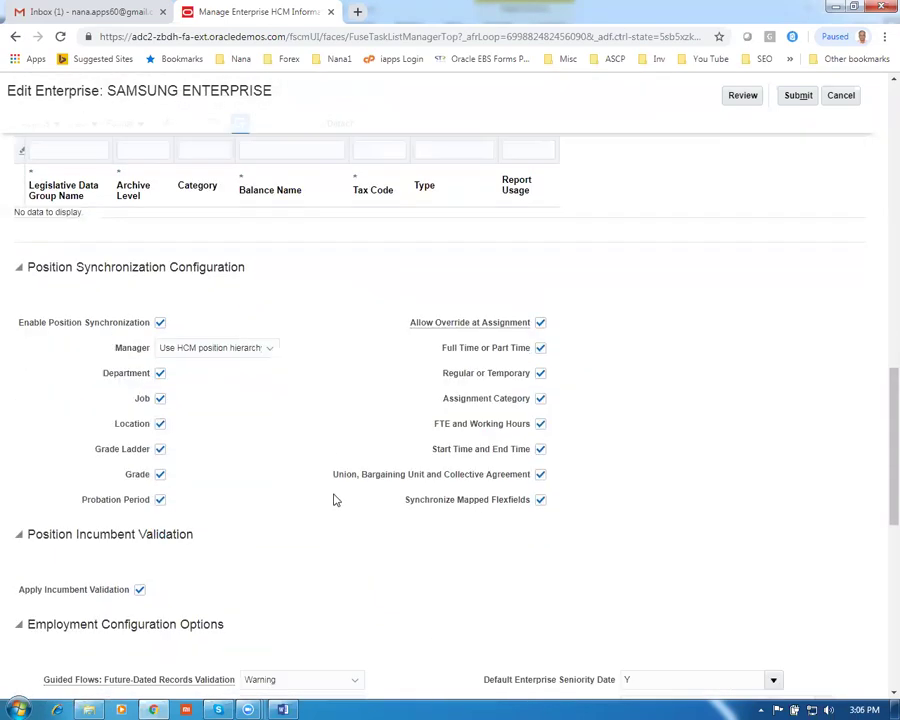
drag(42, 267, 197, 266)
click(587, 423)
scroll(516, 402, up, 5)
scroll(518, 403, up, 4)
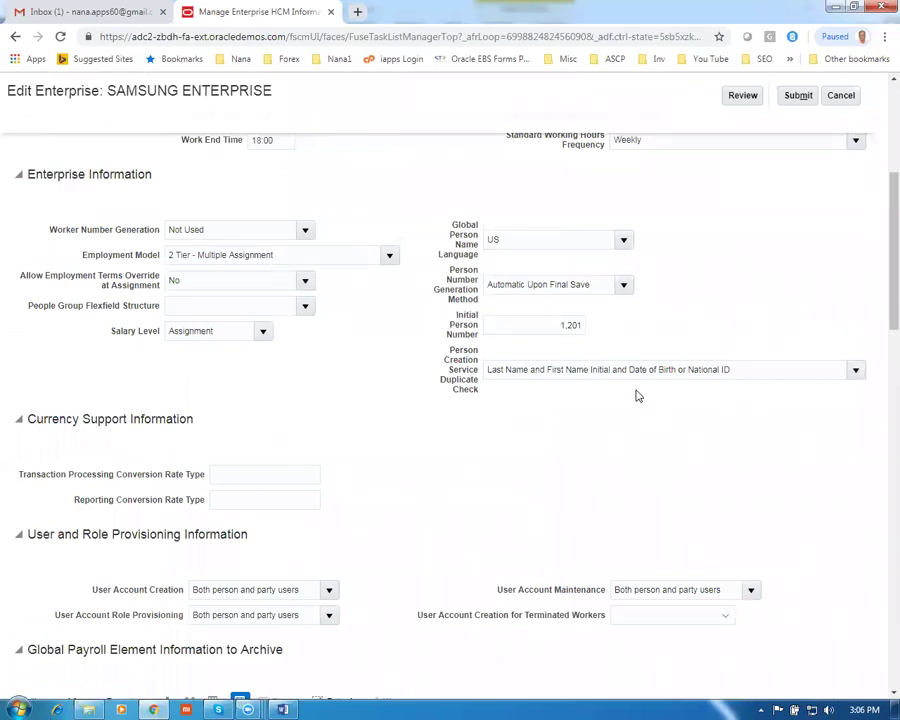
Cancel the correction, confirm discarding the changes, finish with Done, and return to the worksheet
click(845, 99)
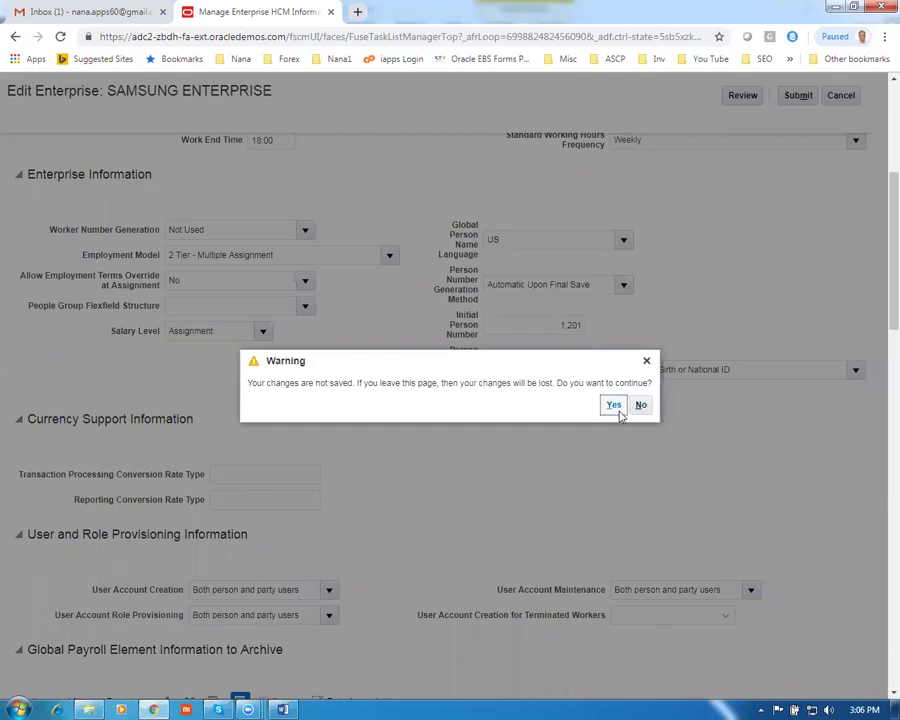
click(613, 405)
click(846, 97)
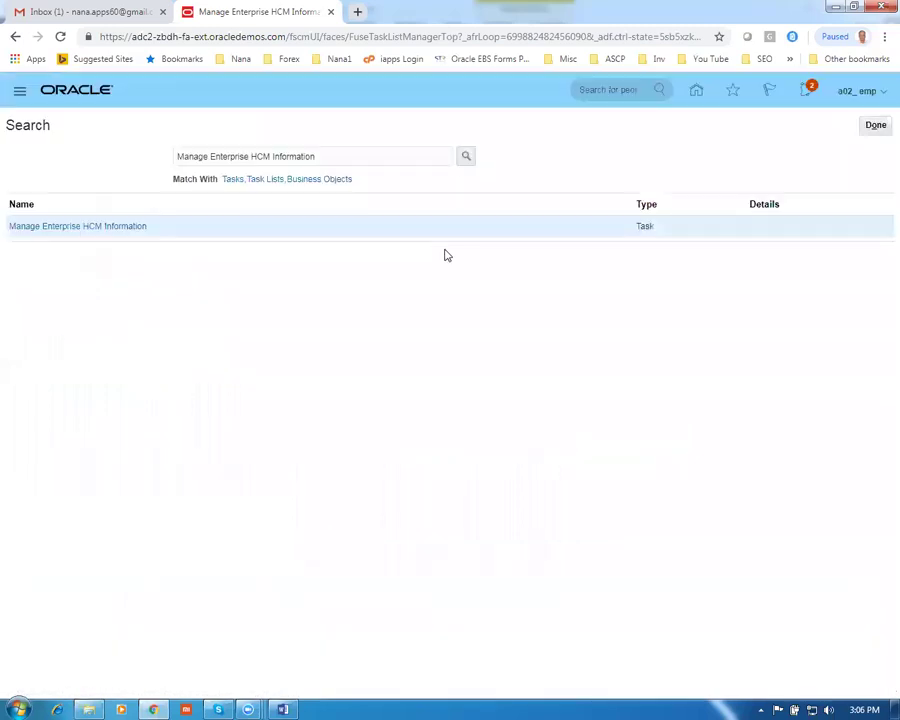
key(alt+Tab)
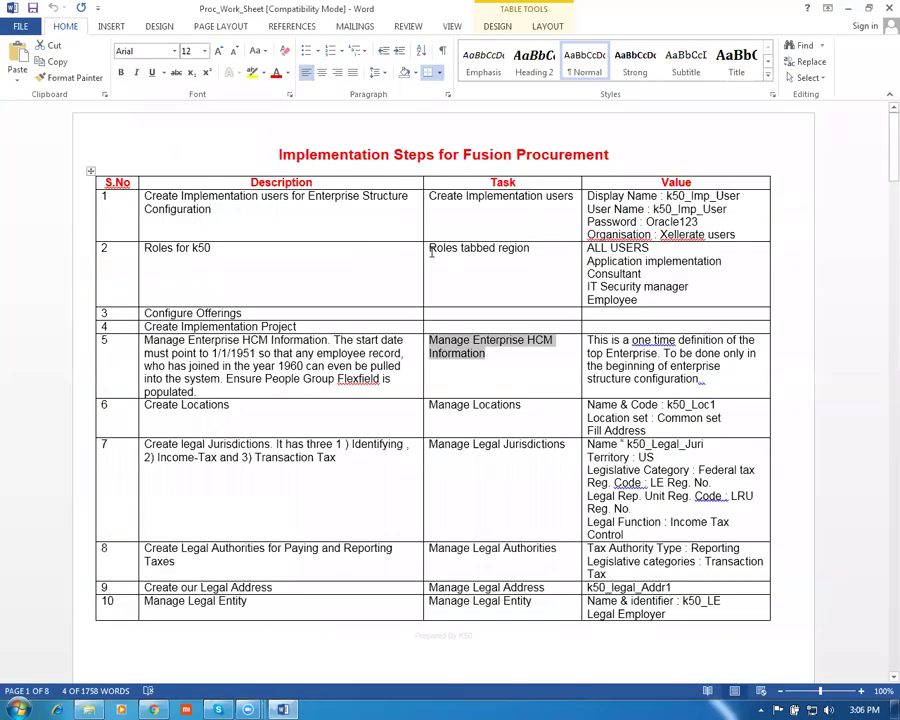
click(228, 406)
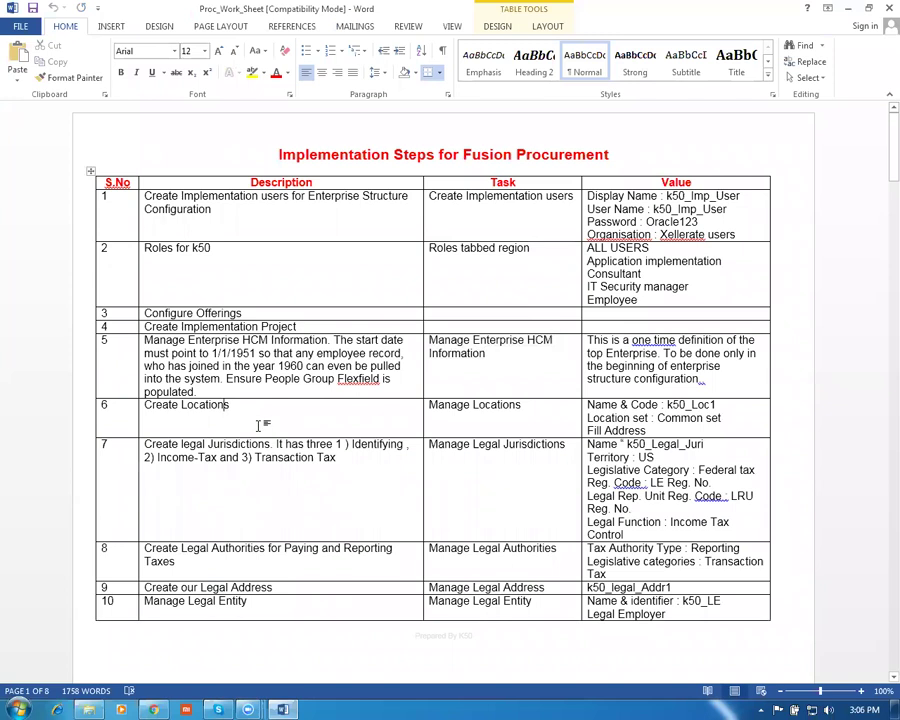
key(Tab)
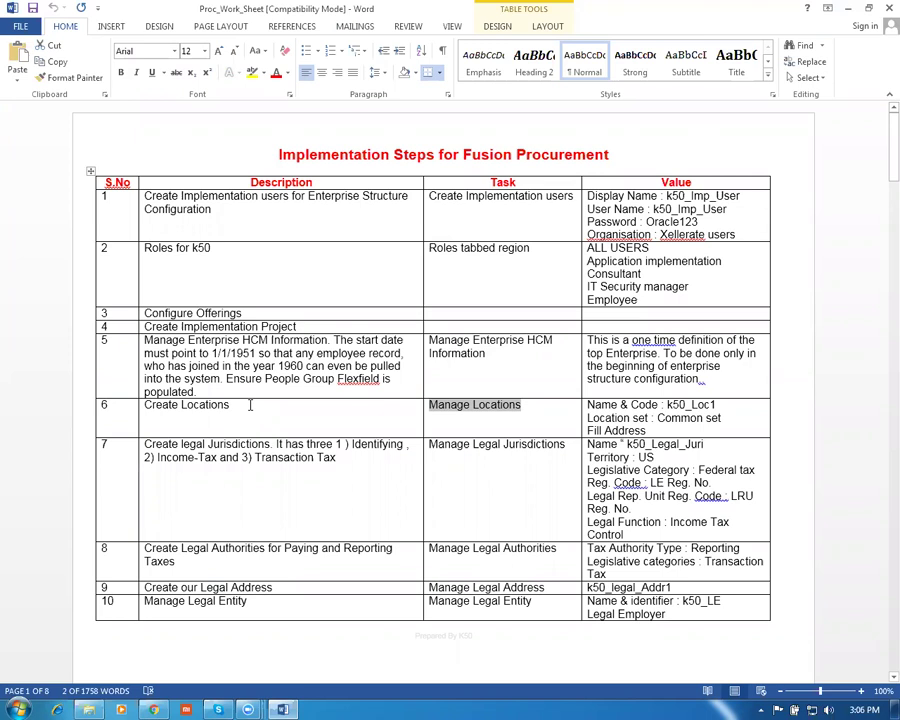
click(250, 404)
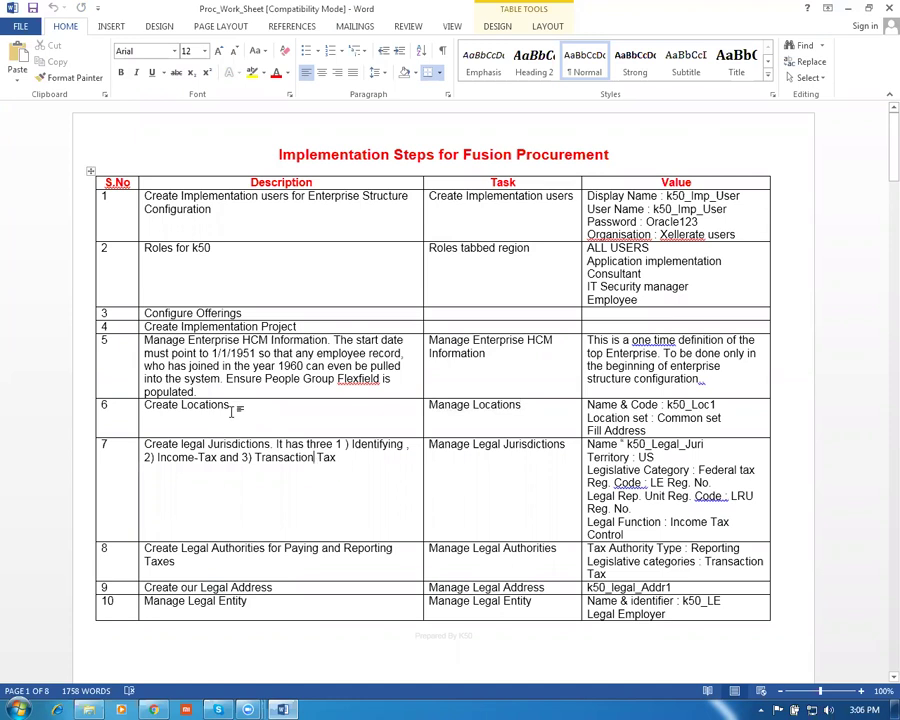
drag(517, 408, 447, 417)
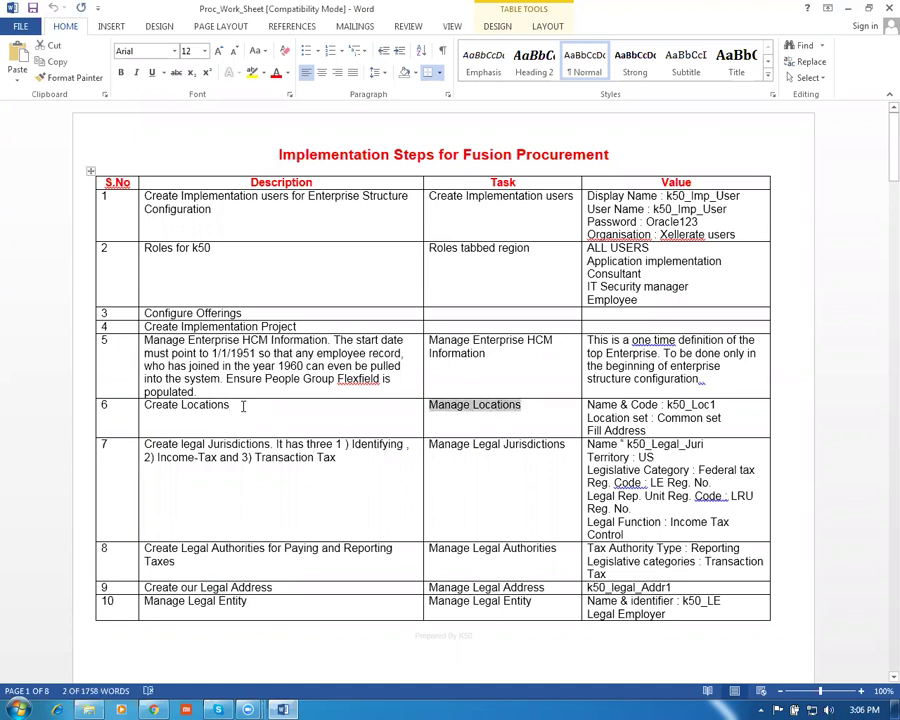
click(241, 410)
click(526, 407)
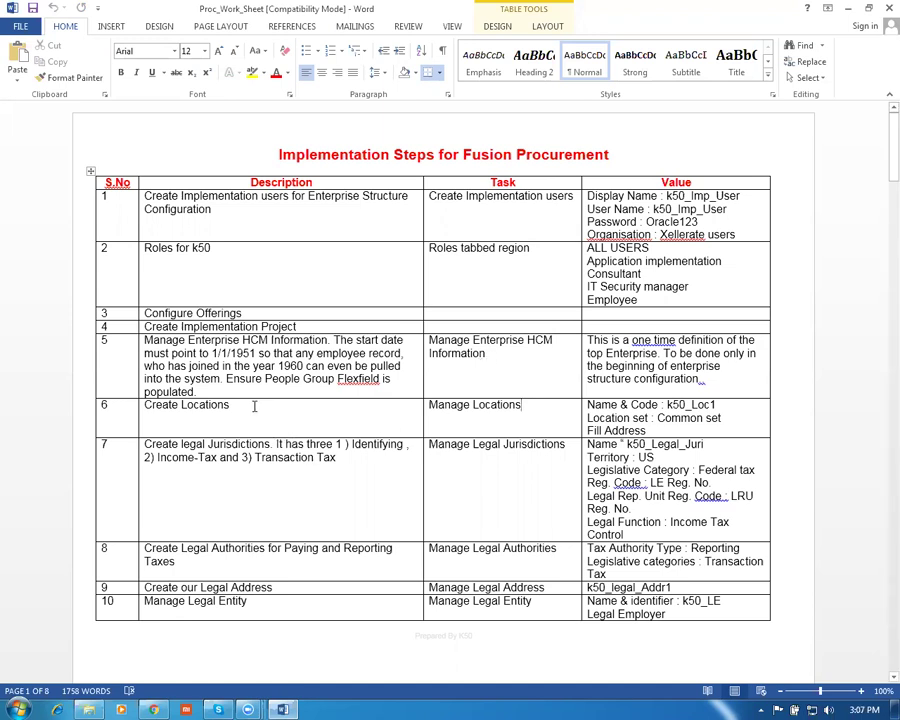
key(Tab)
key(Tab)
key(Tab)
key(Tab)
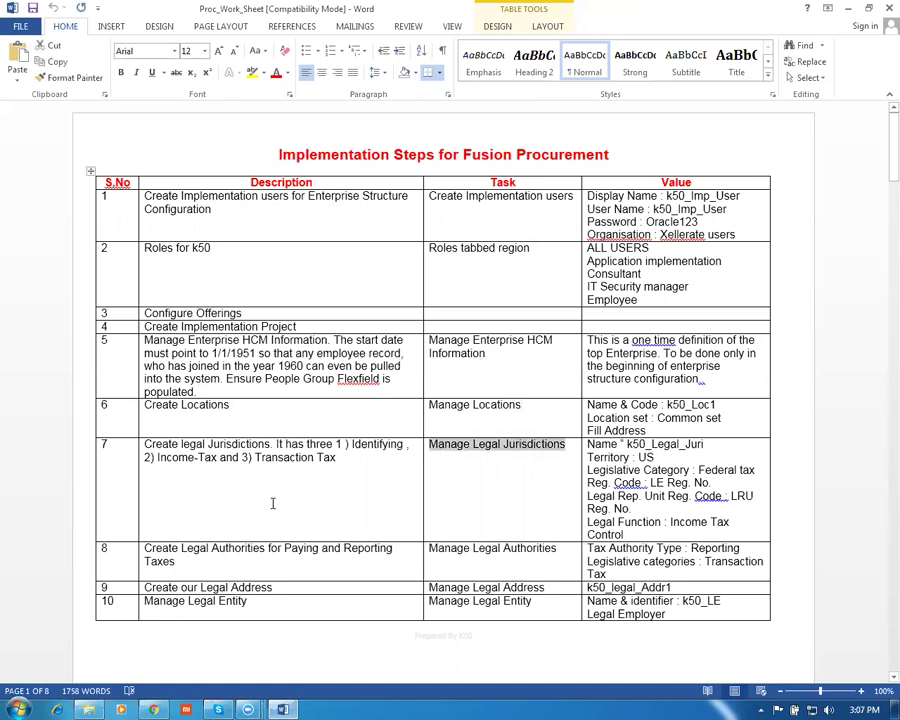
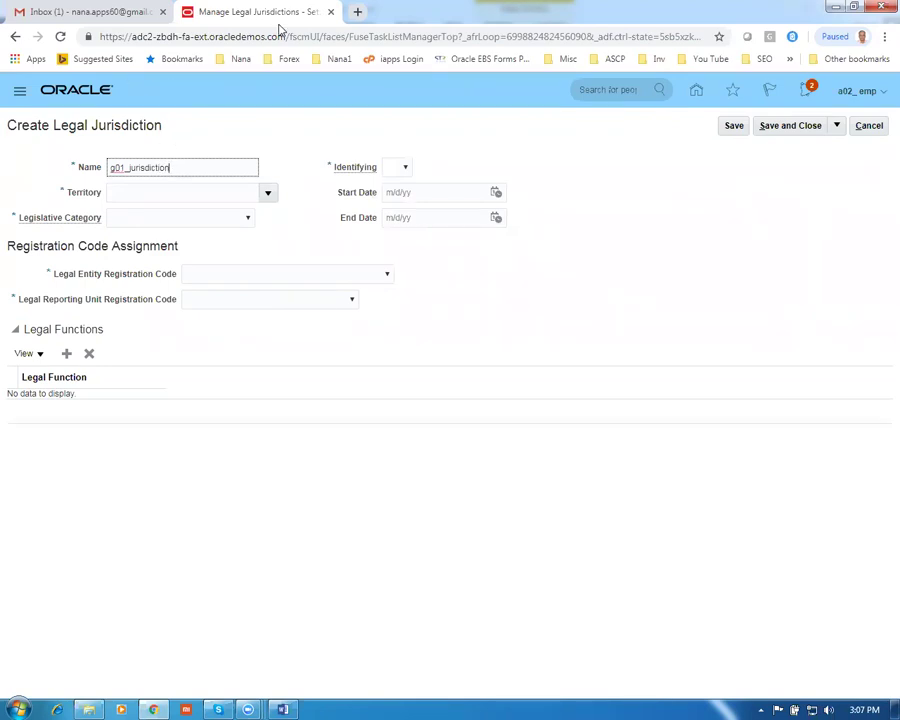
Set the jurisdiction's territory to Anguilla and mark it as identifying
key(ctrl+plus)
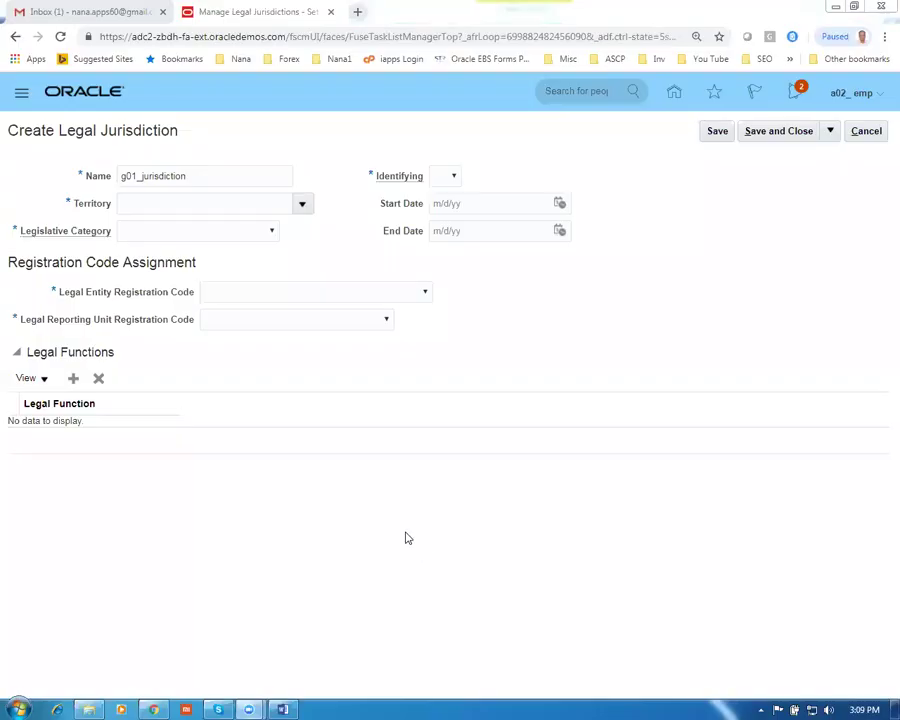
drag(208, 184, 88, 170)
key(Tab)
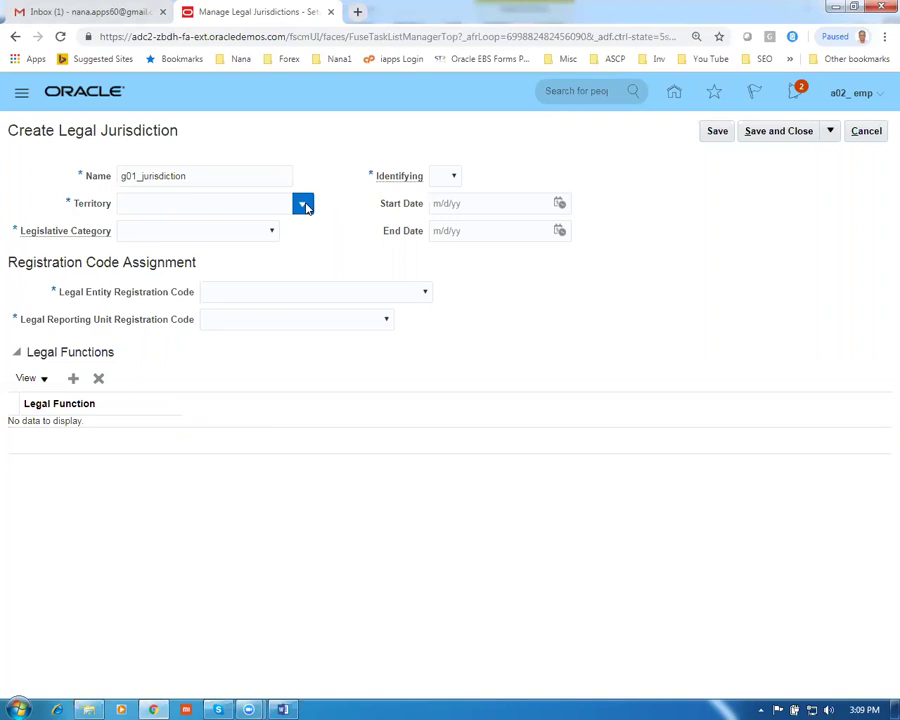
click(303, 205)
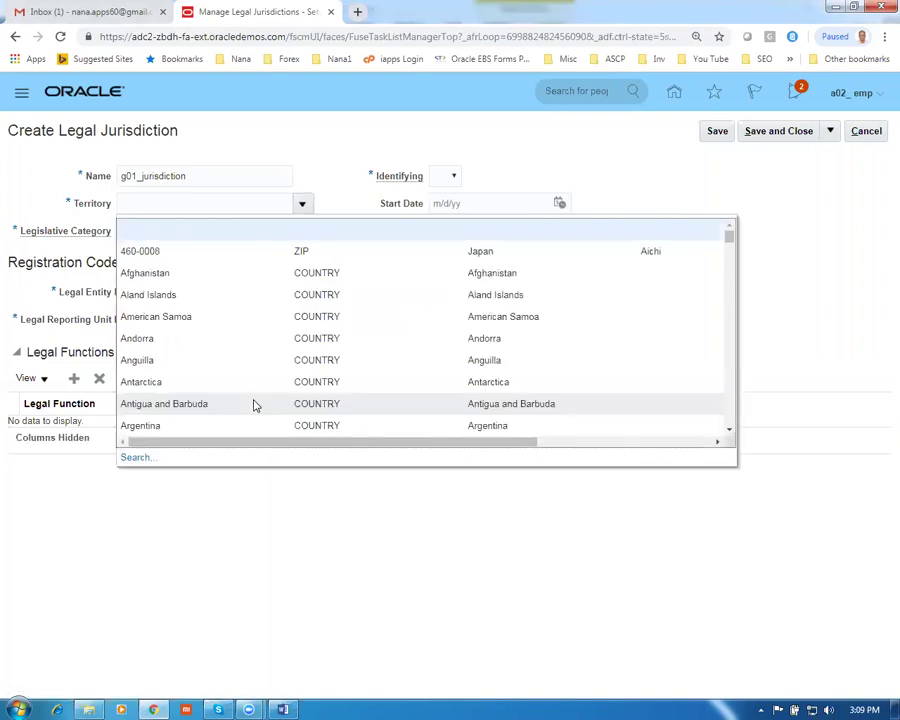
click(194, 362)
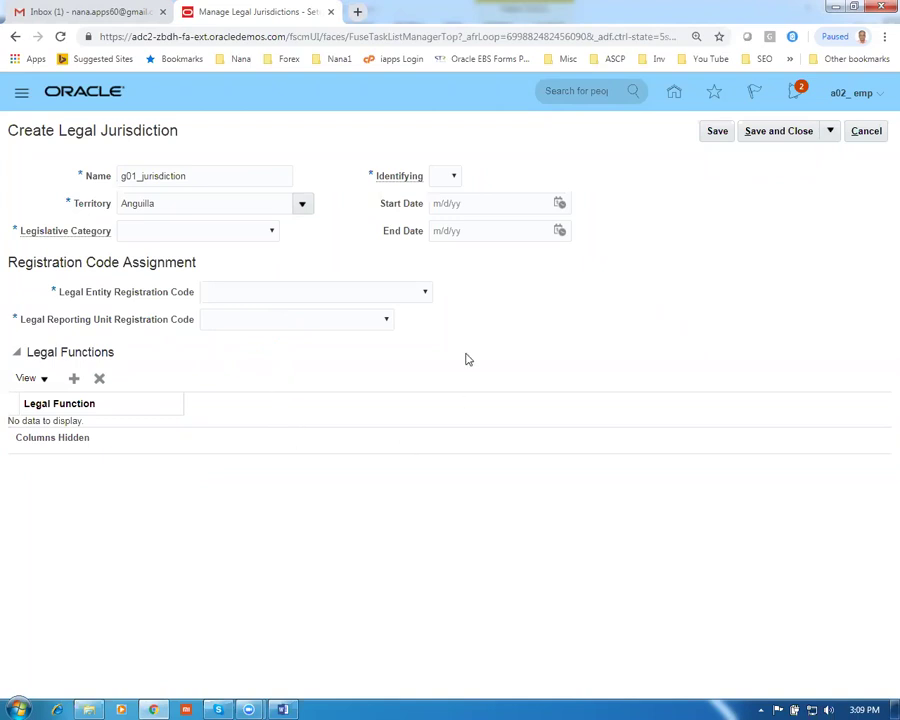
click(447, 178)
click(450, 216)
Choose registration codes ACN and ABN and save, which raises the Legislative Category error
click(424, 294)
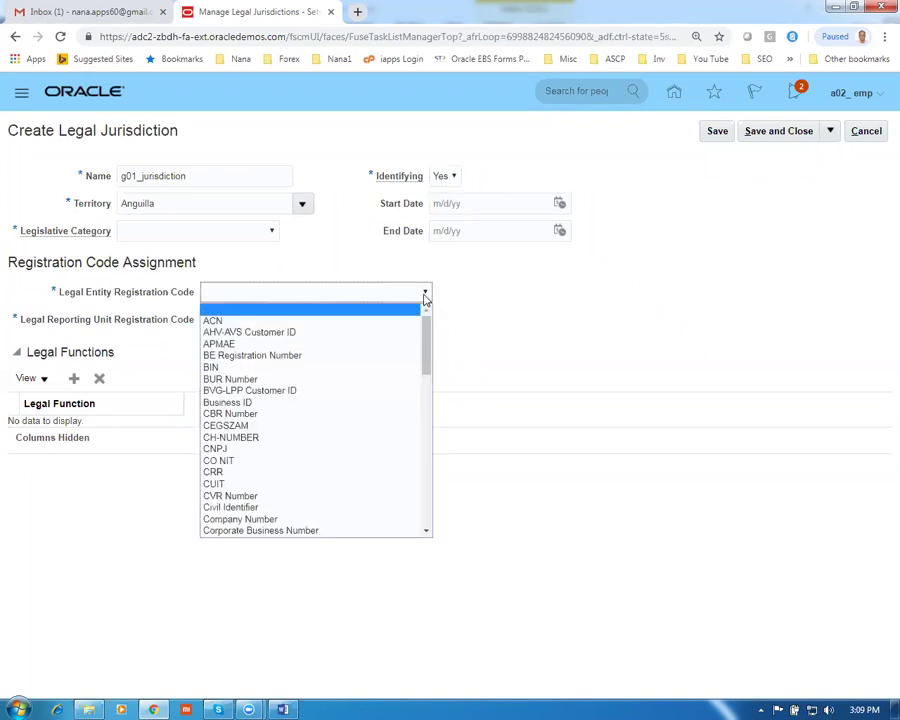
click(272, 321)
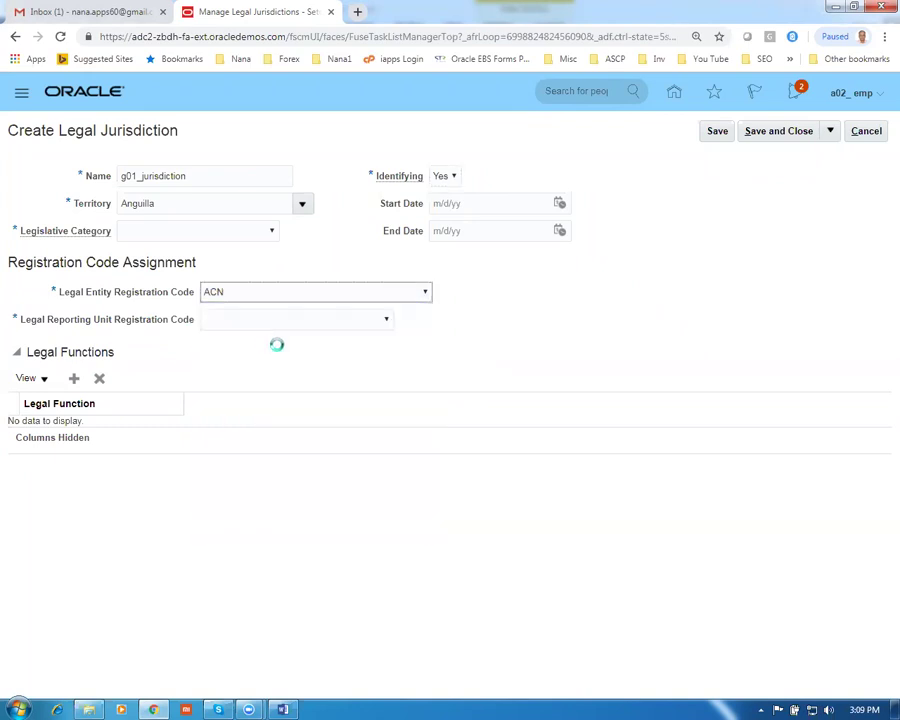
click(387, 322)
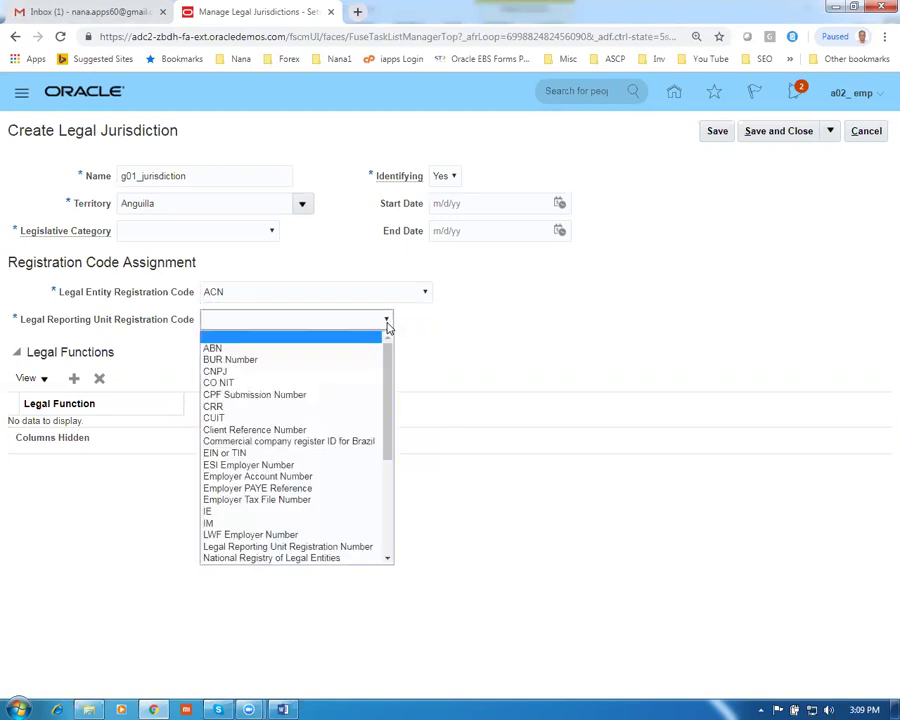
click(320, 347)
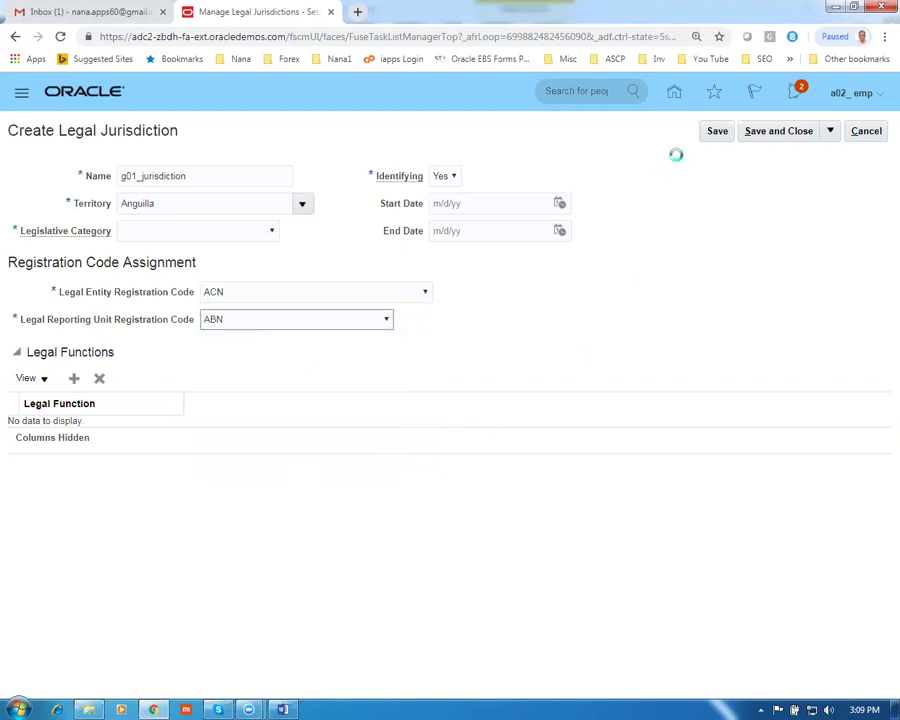
click(717, 136)
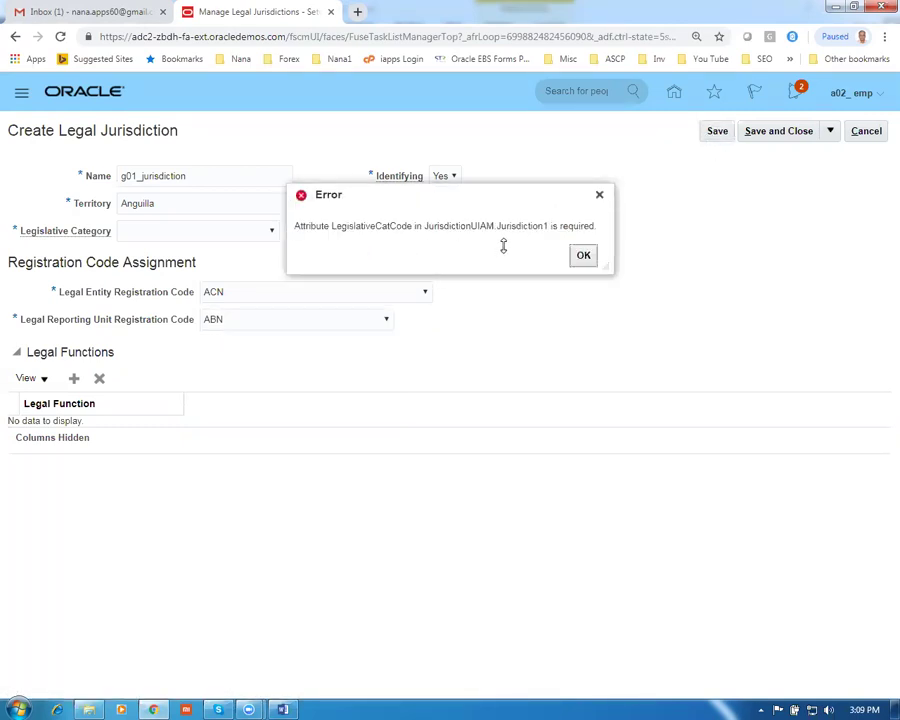
Set the legislative category to Commercial law and save the jurisdiction
click(584, 256)
click(222, 232)
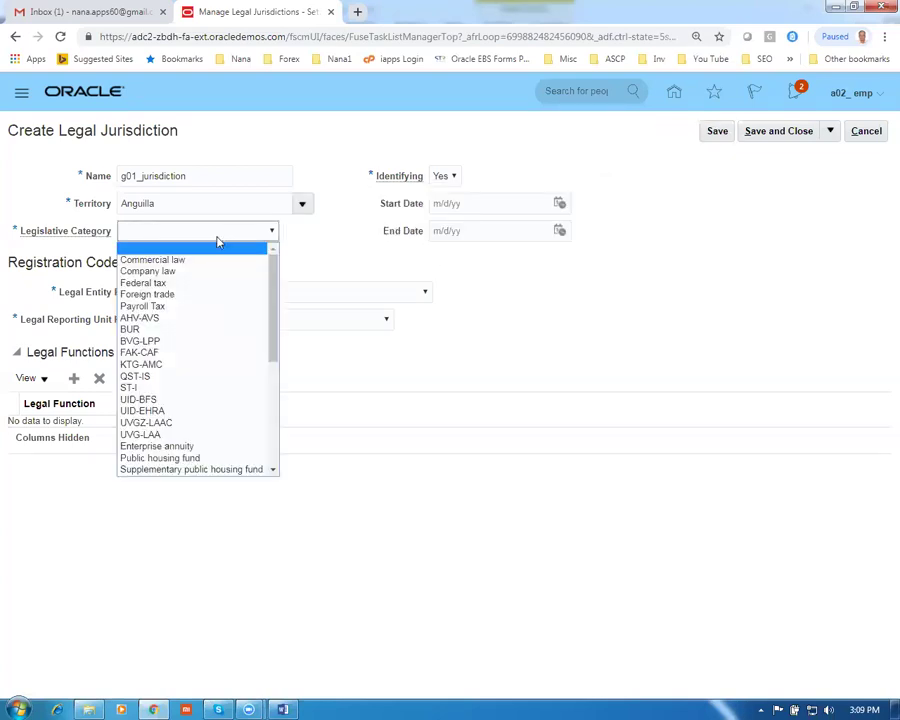
click(201, 261)
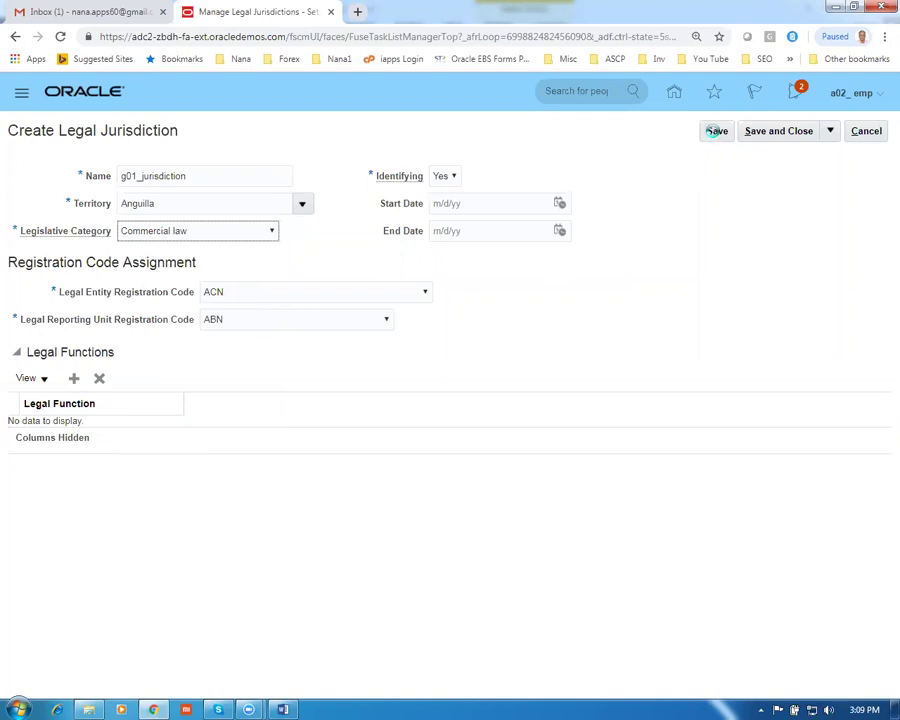
click(713, 131)
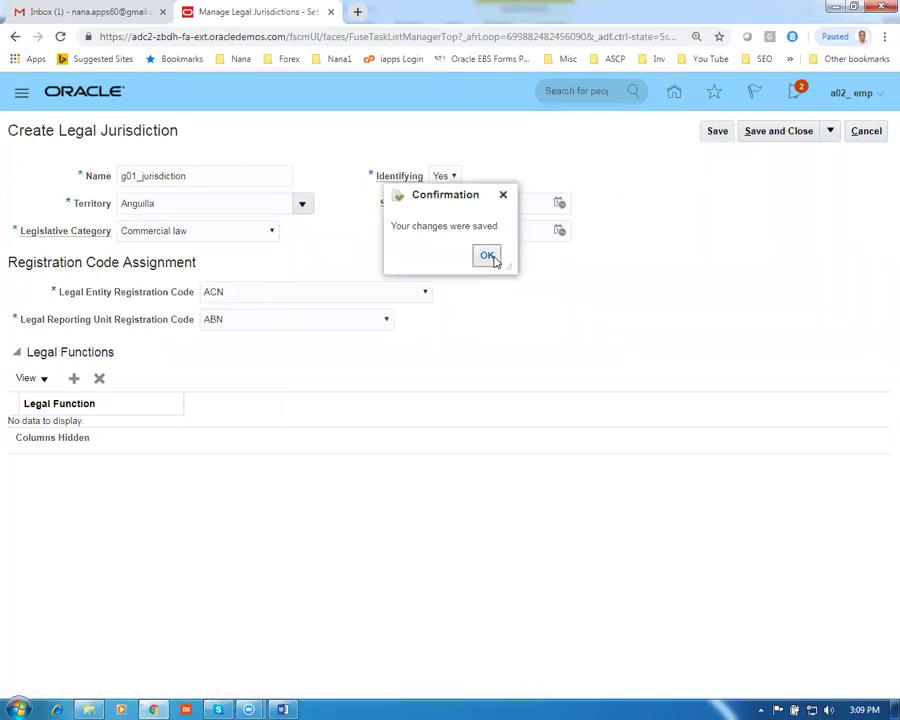
click(487, 256)
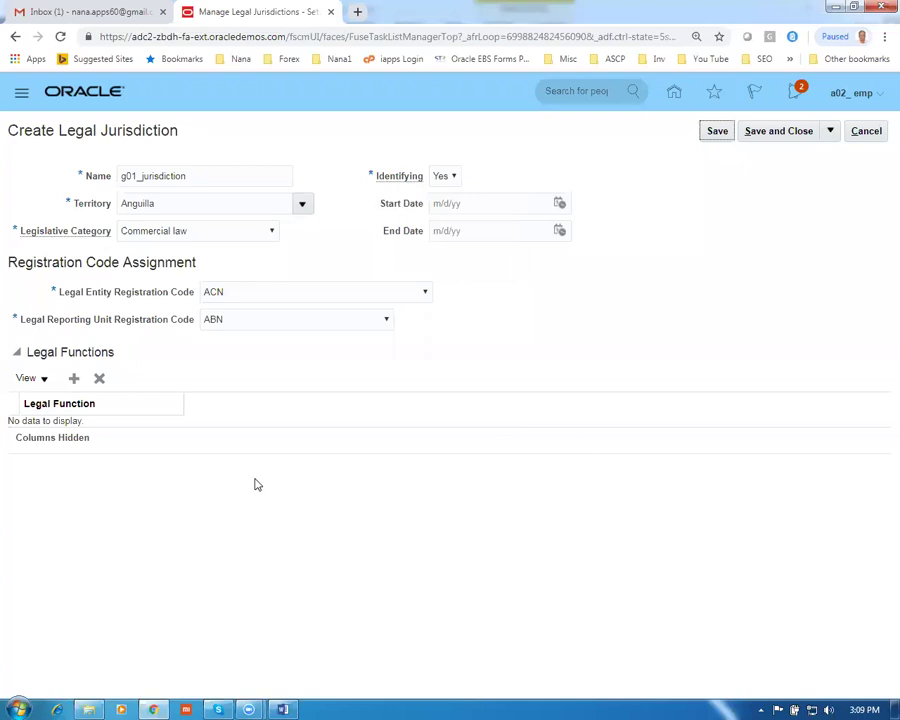
Add the legal function Generate intercompany invoice, then save and close the jurisdiction
click(74, 379)
click(82, 437)
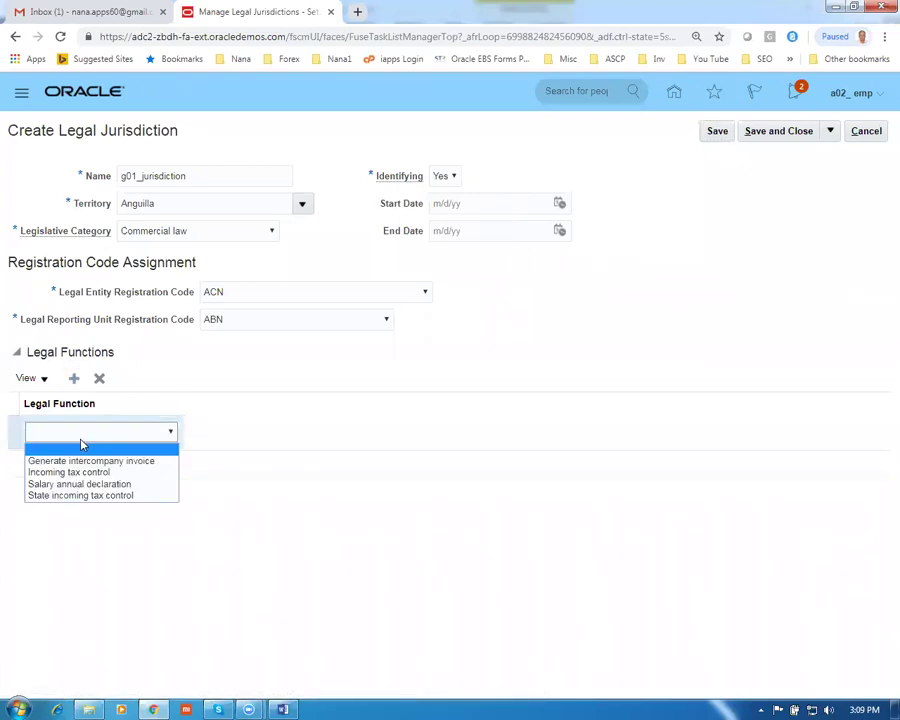
click(88, 460)
click(724, 136)
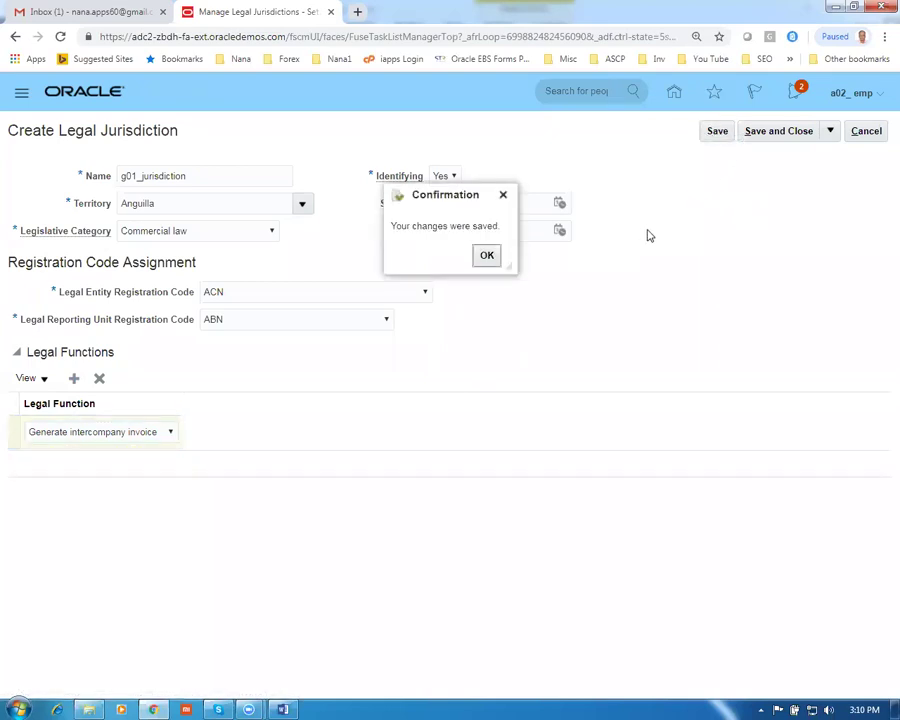
click(485, 256)
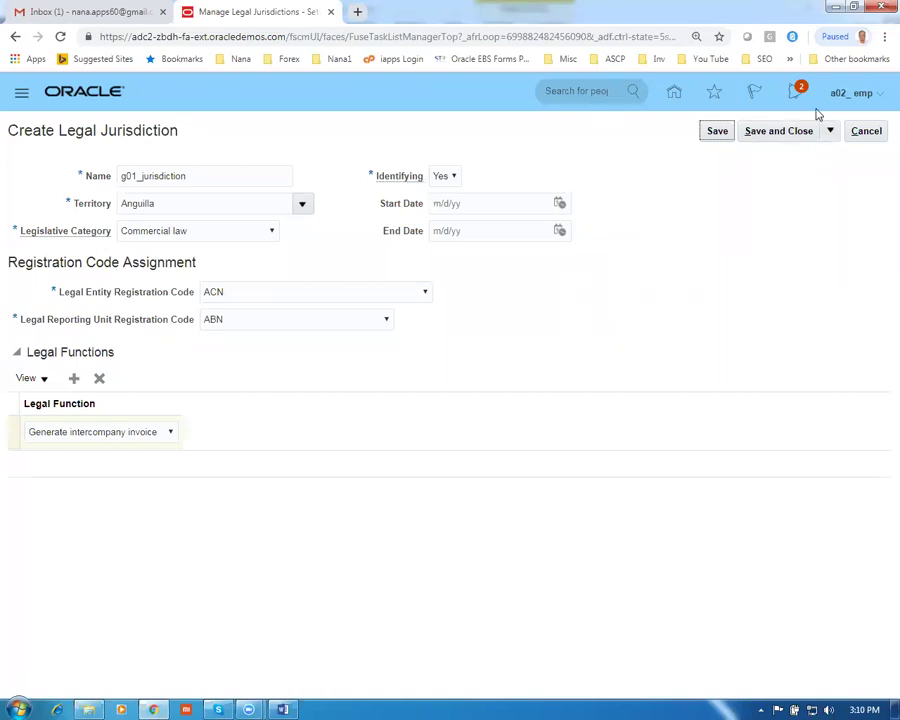
click(779, 134)
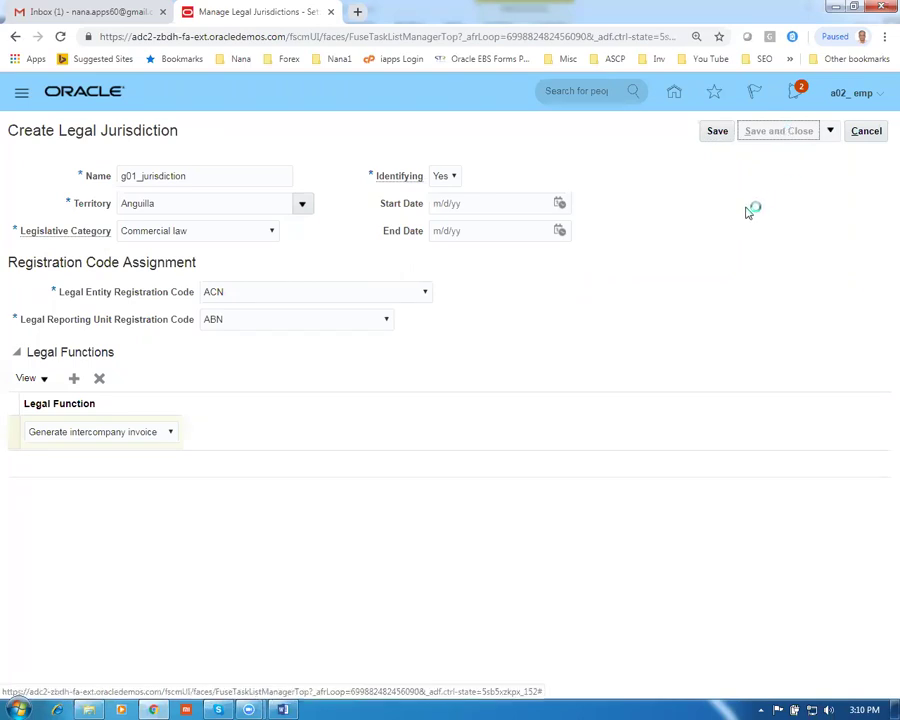
Copy the row 8 task Manage Legal Authorities from the Word worksheet and select the Oracle search text
key(alt+Tab)
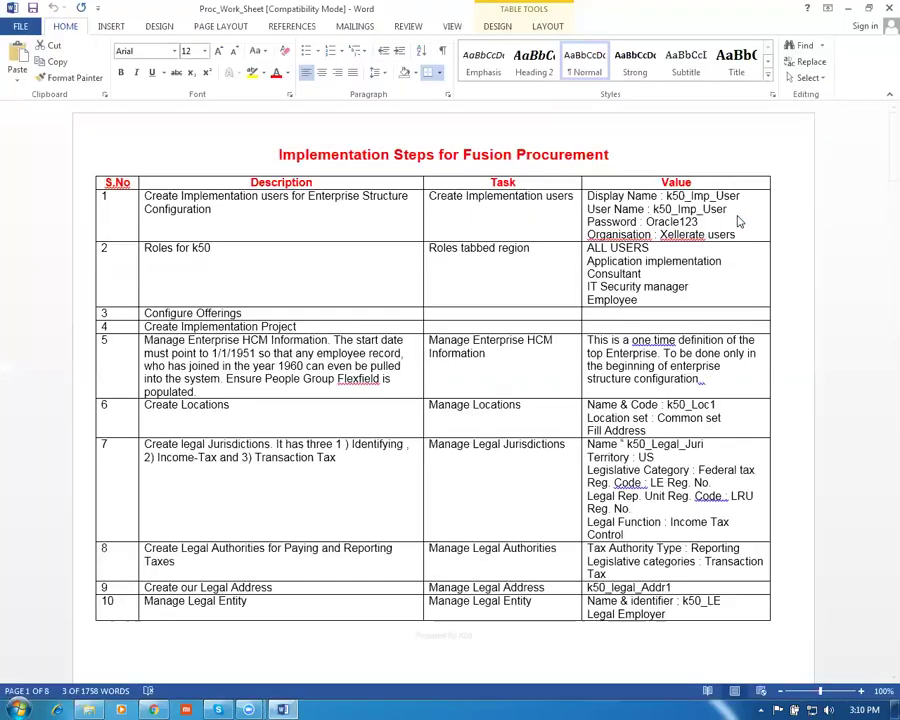
click(216, 553)
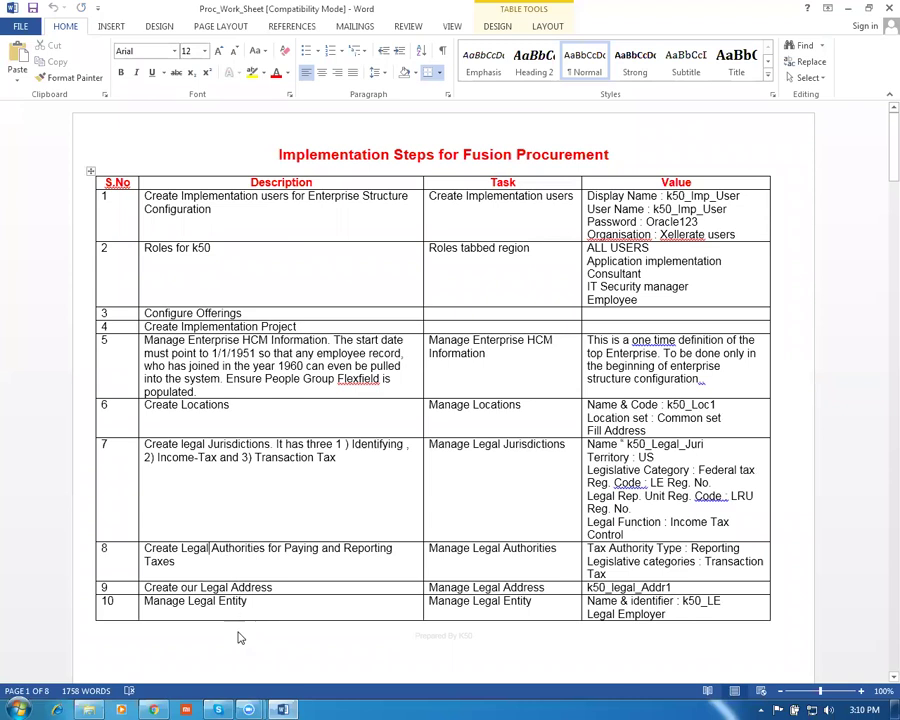
scroll(245, 597, down, 2)
key(Tab)
key(ctrl+c)
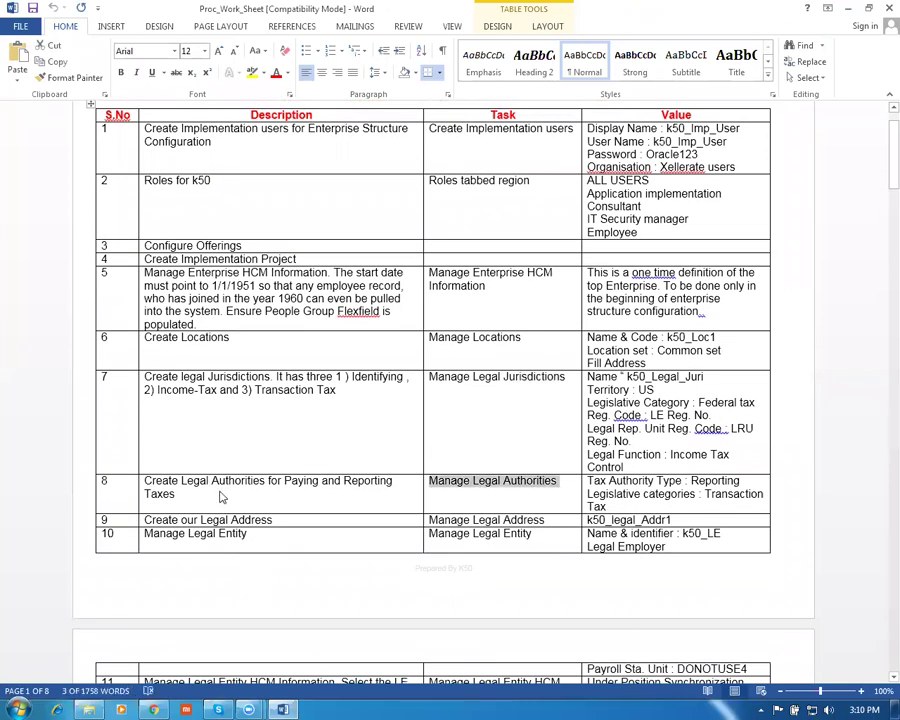
key(alt+Tab)
triple_click(310, 162)
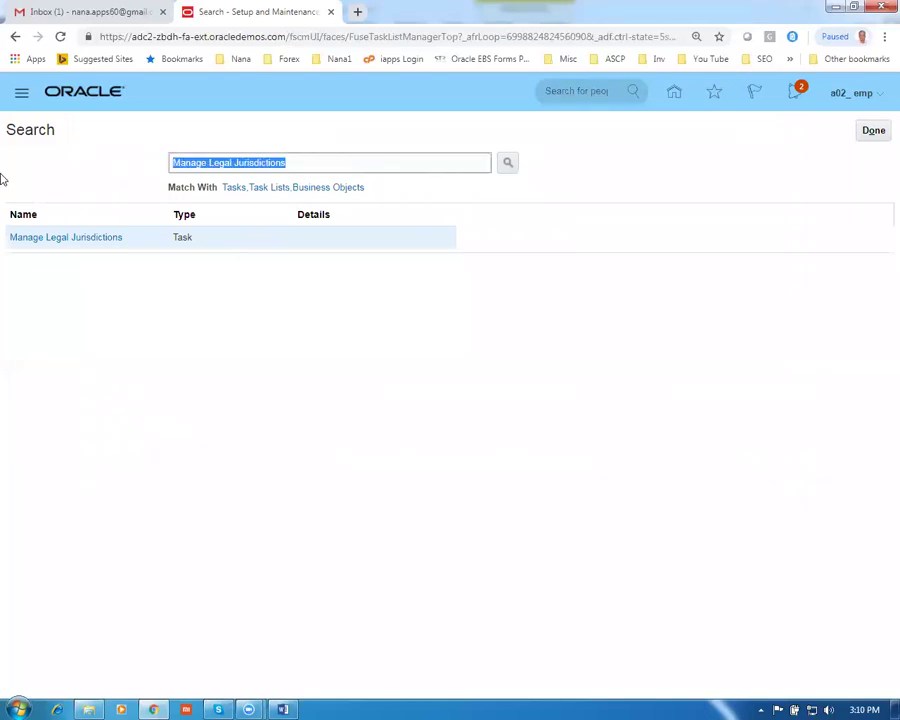
Search for Manage Legal Authorities and start creating a new legal authority
key(ctrl+v)
key(Return)
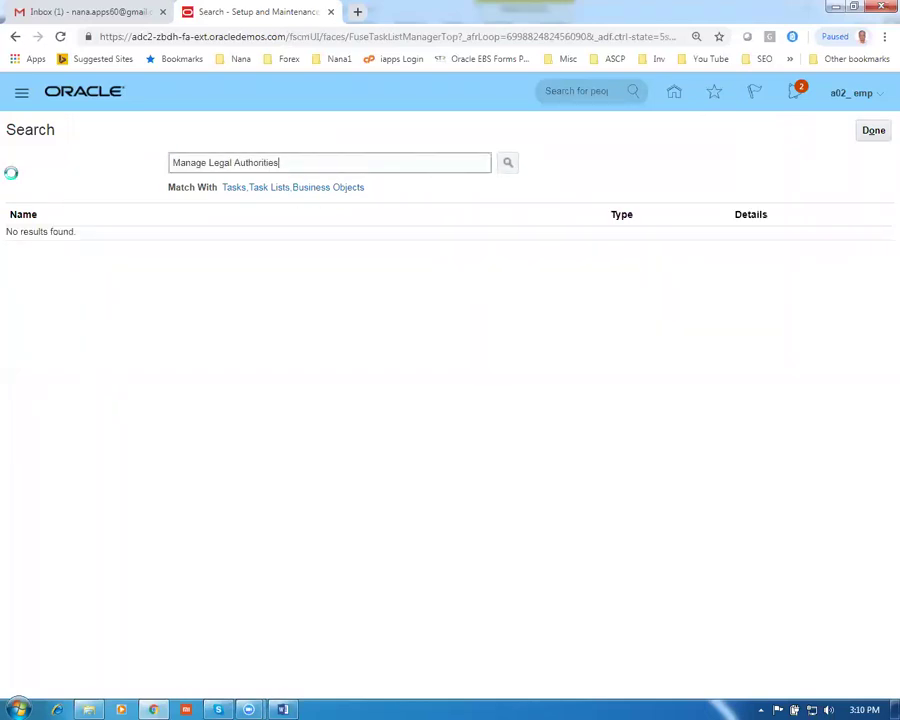
click(55, 240)
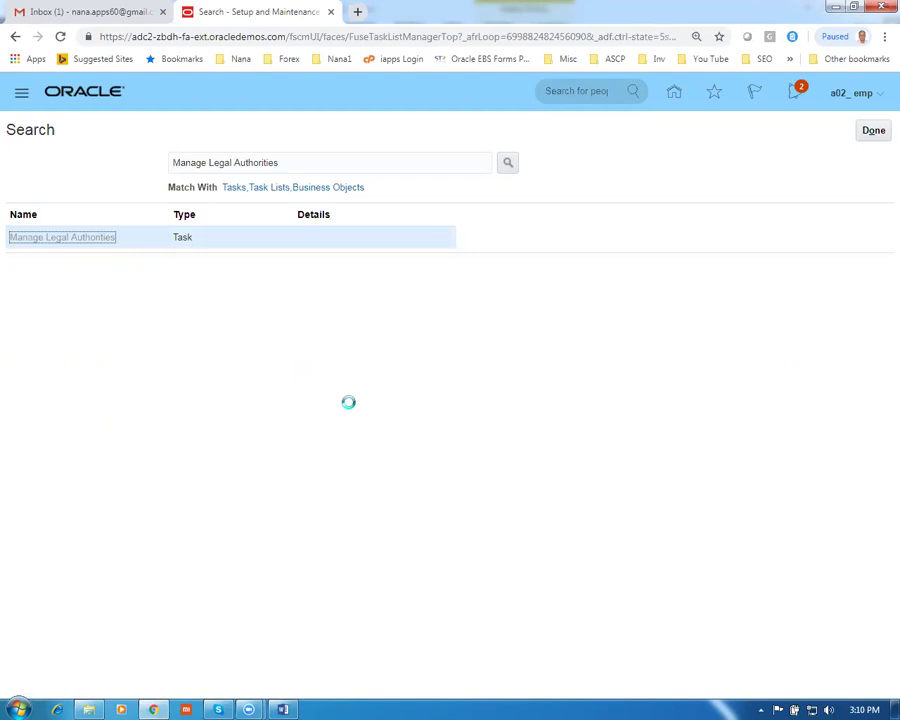
click(126, 310)
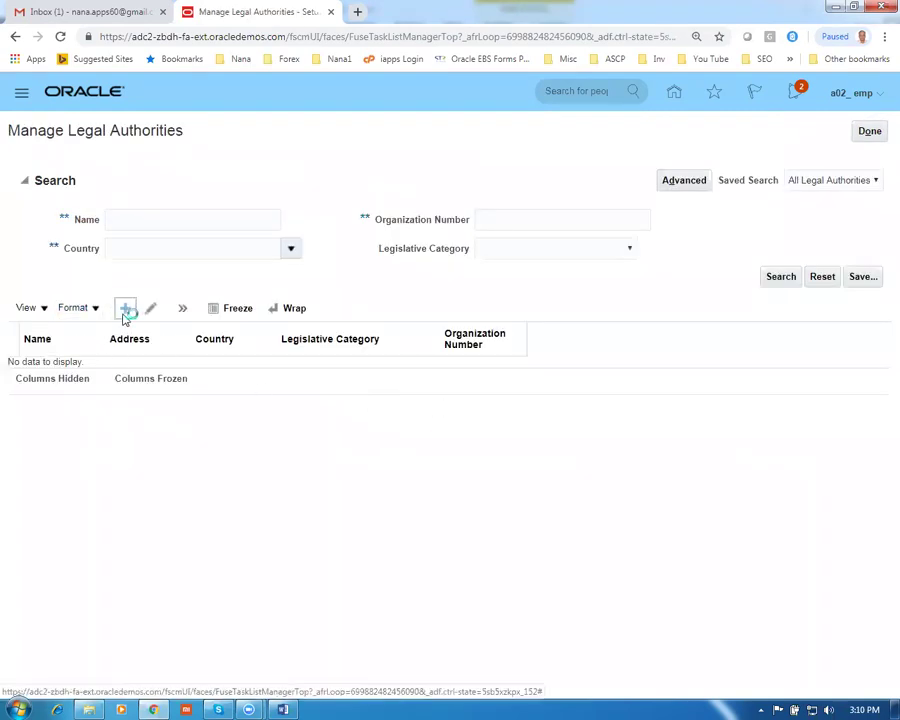
Name the authority g01_legal_authority with tax authority type Collecting and reporting
click(144, 168)
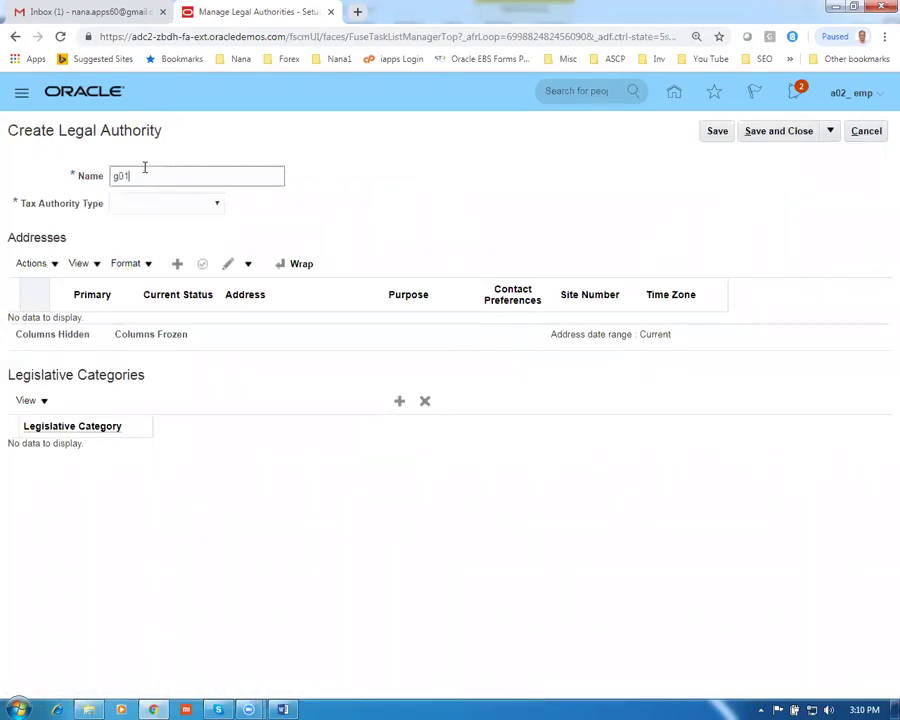
text(g01_legal_authority)
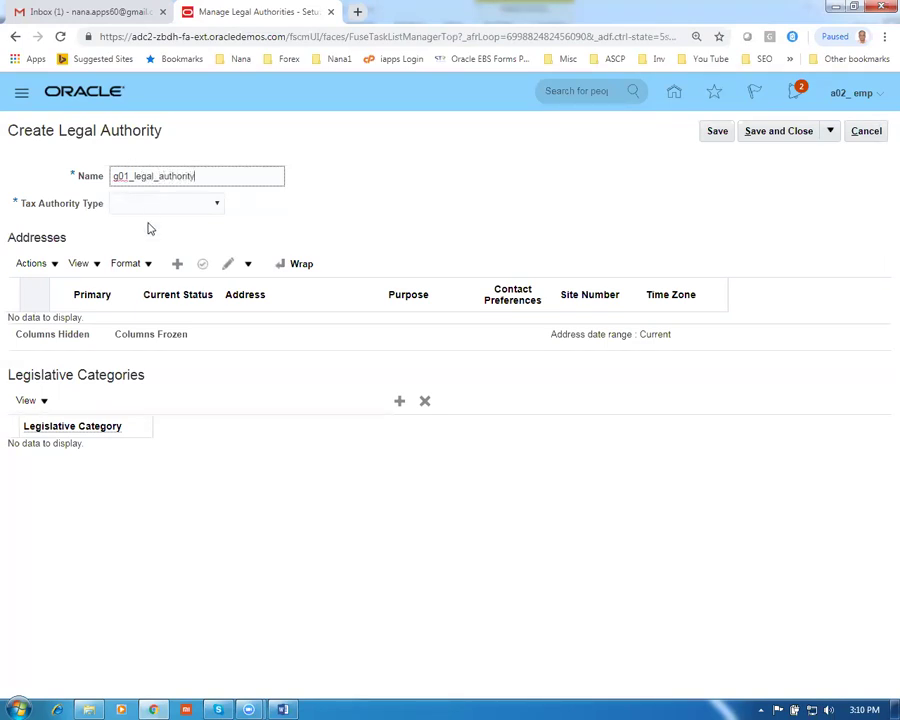
click(152, 205)
click(166, 245)
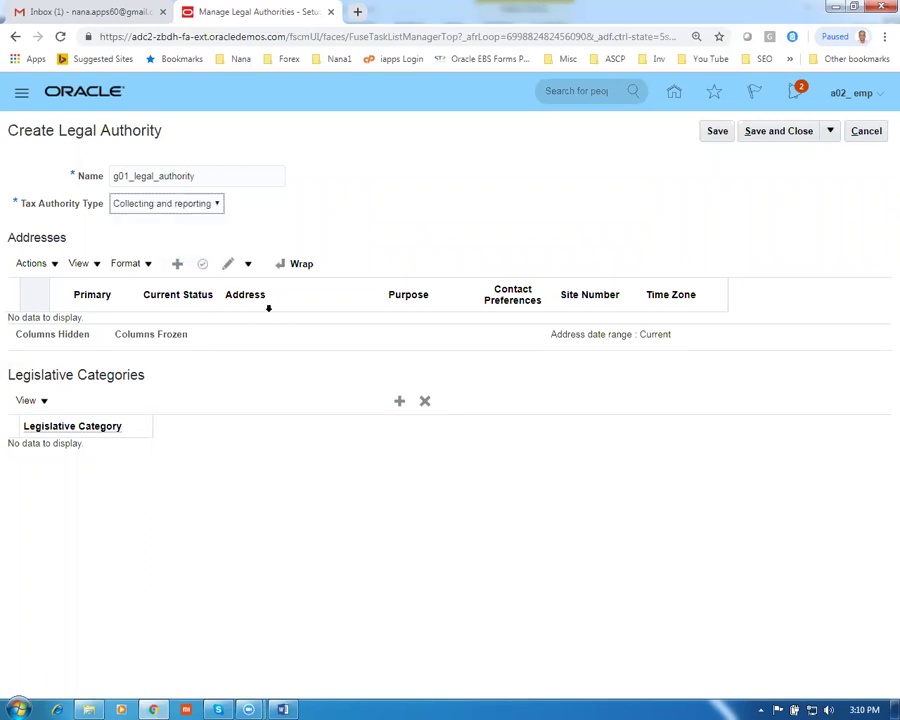
click(177, 264)
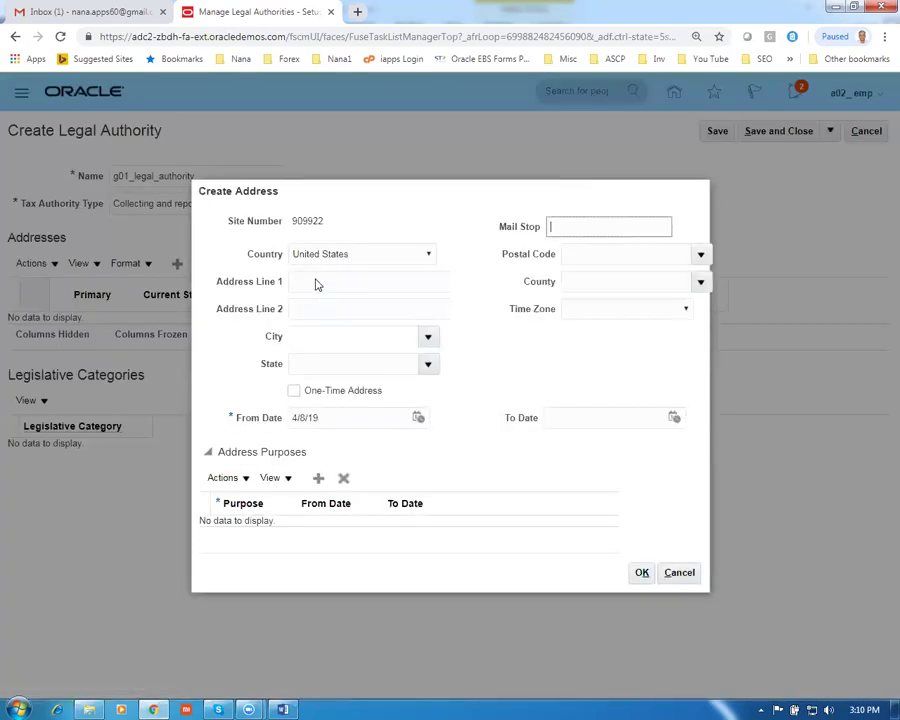
Enter the address line g01 and look up the city New York, New York
click(310, 282)
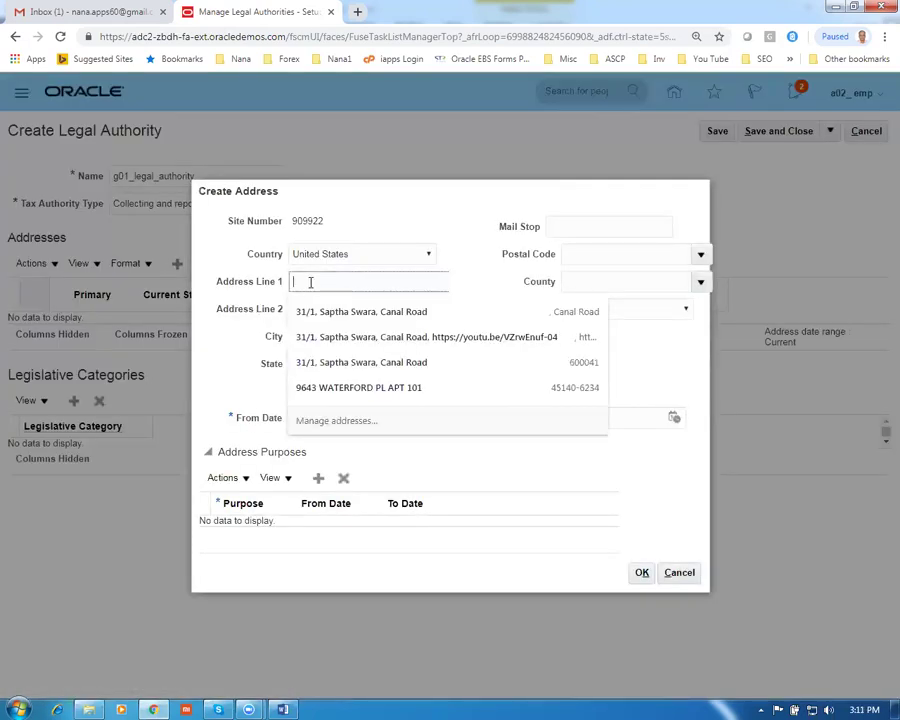
text(g01 addr 1)
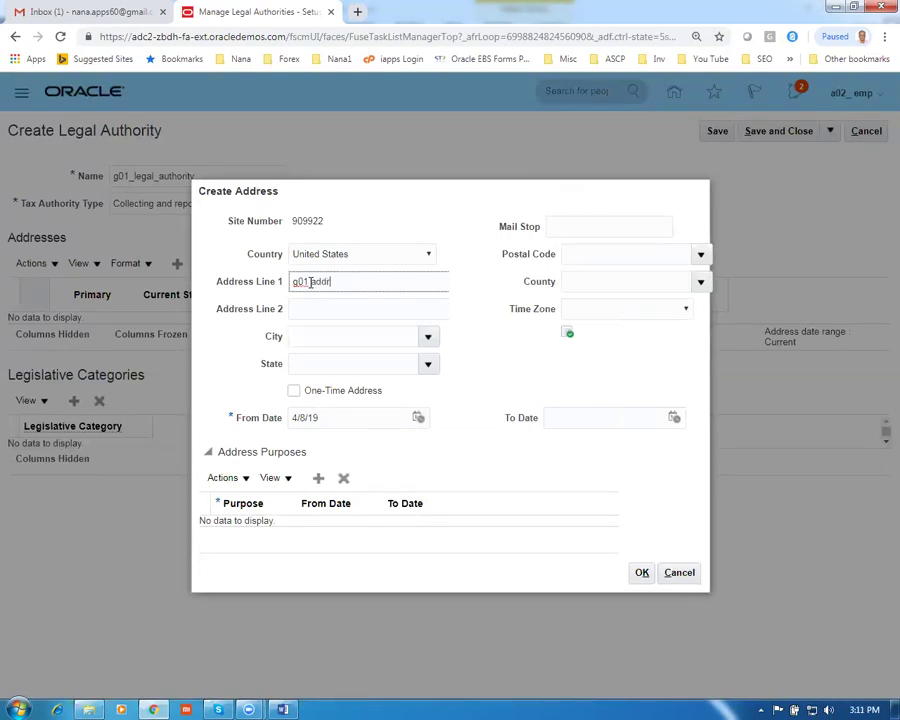
click(324, 337)
text(New)
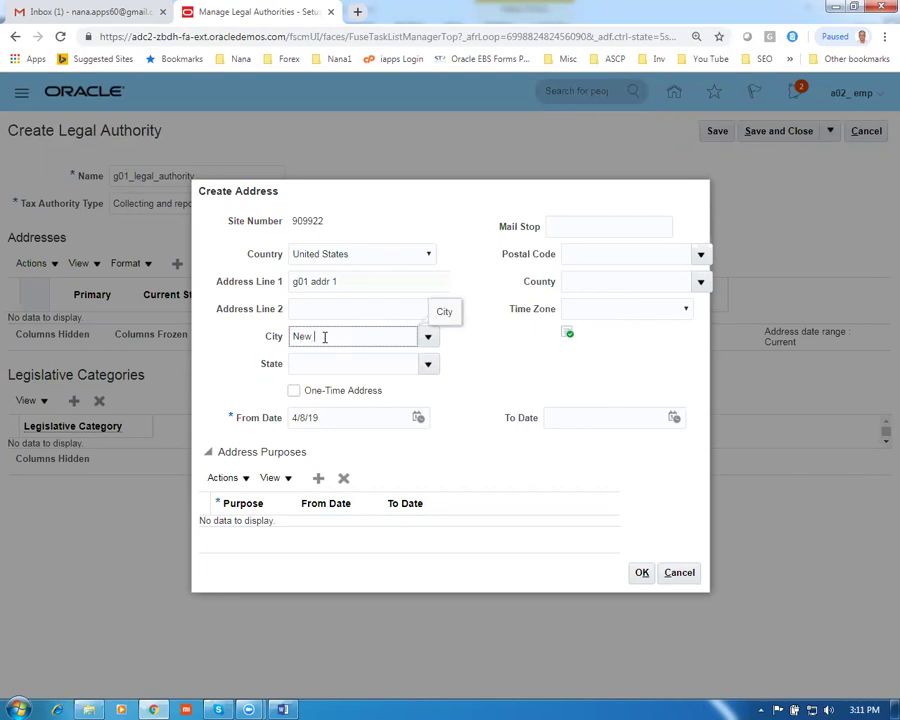
text( York)
key(Tab)
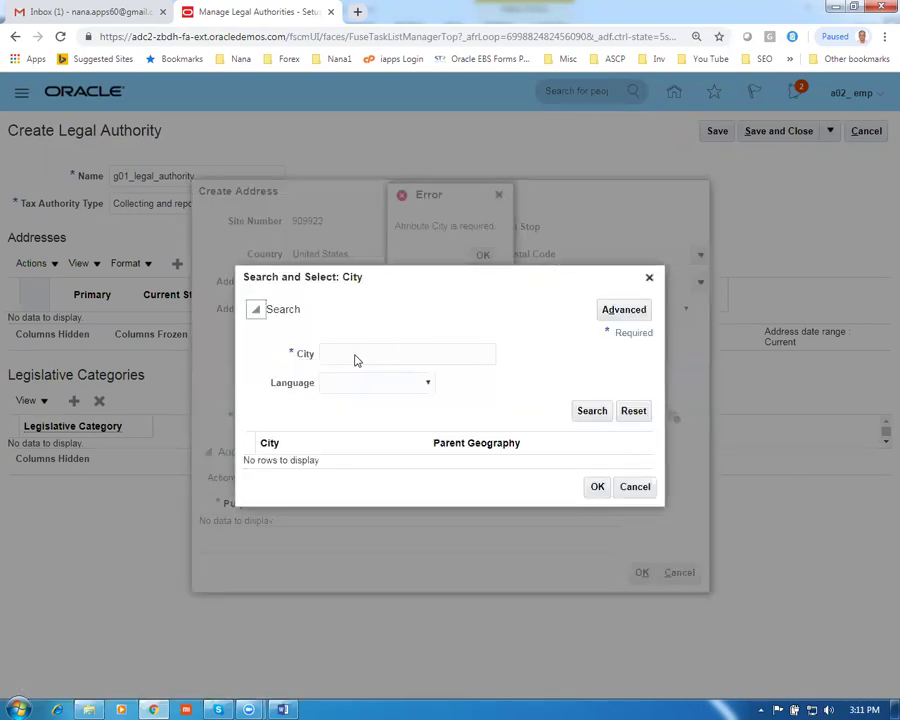
click(360, 355)
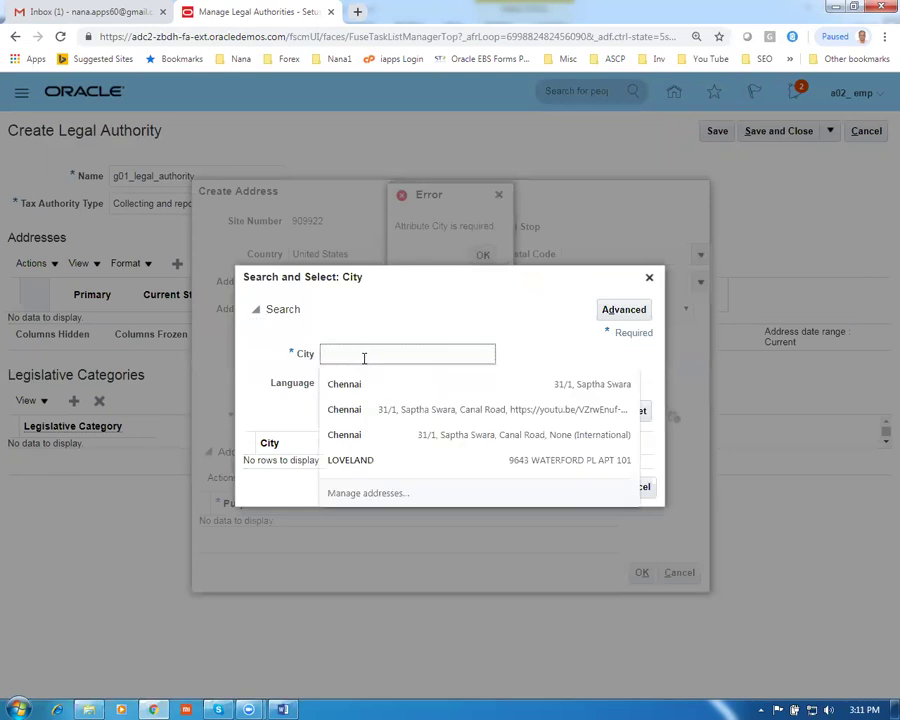
text(New y)
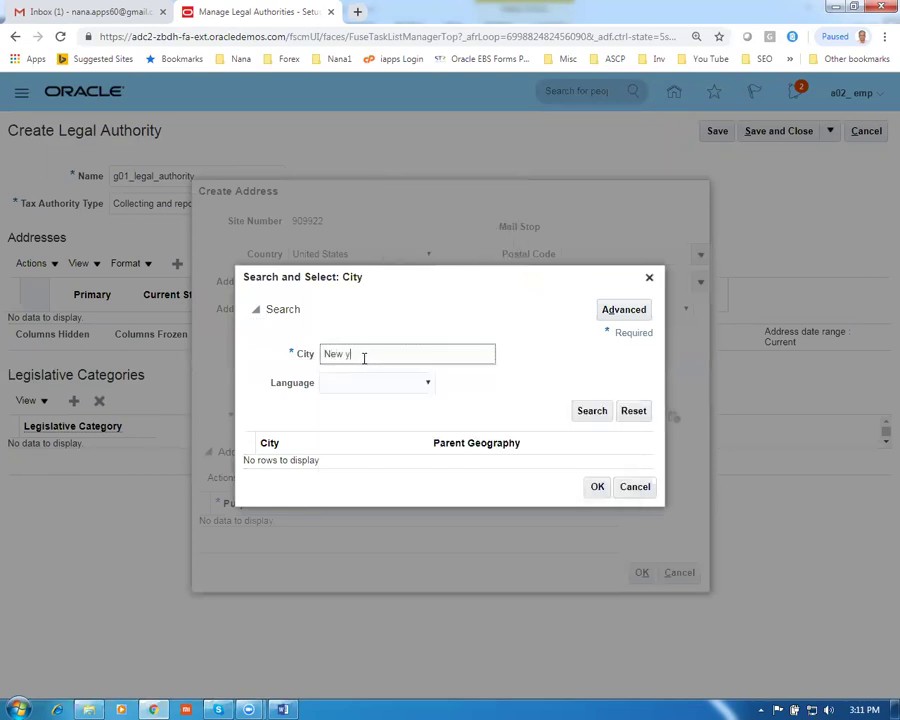
click(592, 412)
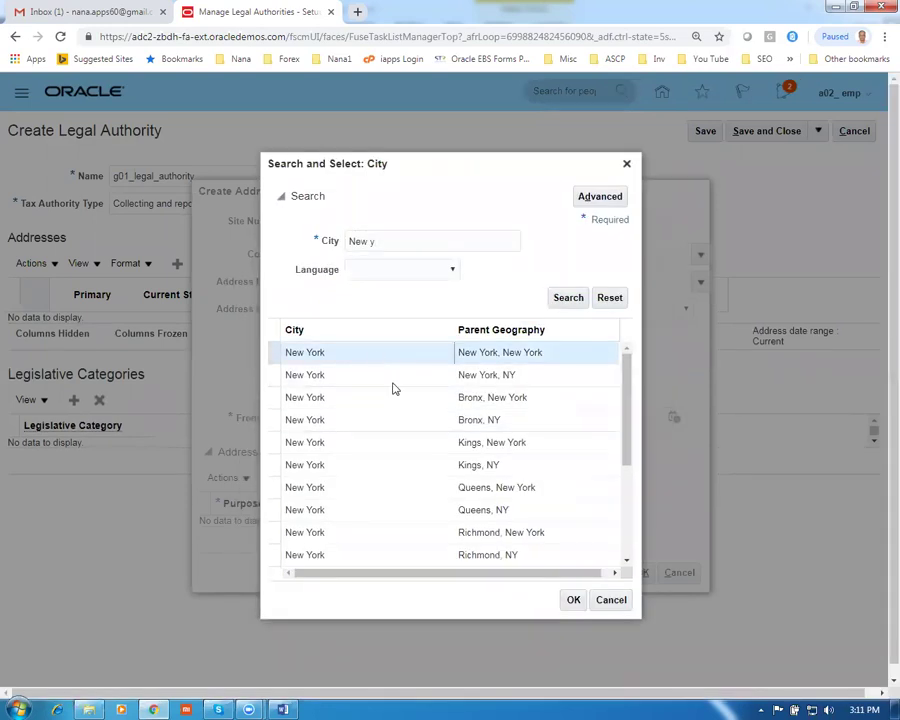
click(571, 597)
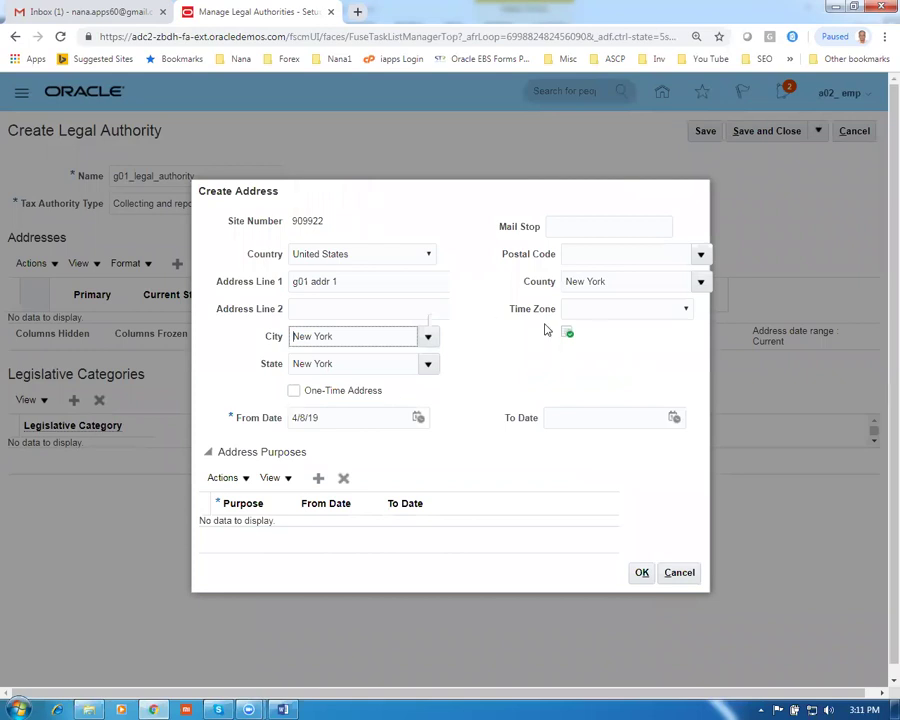
Set postal code 10020, add a Business address purpose, and confirm the address
click(588, 253)
text(10020)
key(Tab)
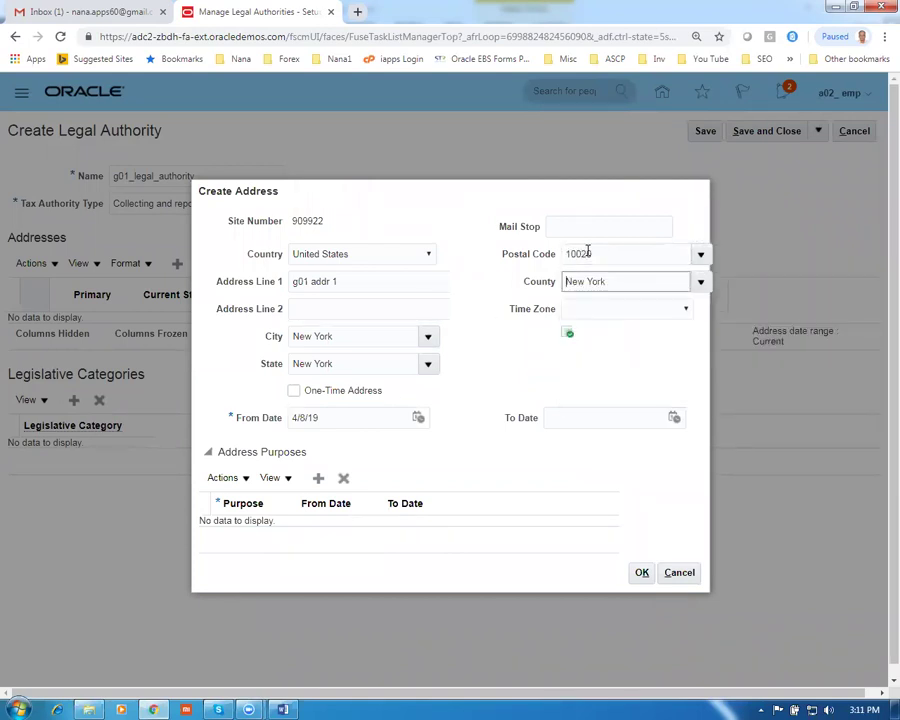
click(318, 481)
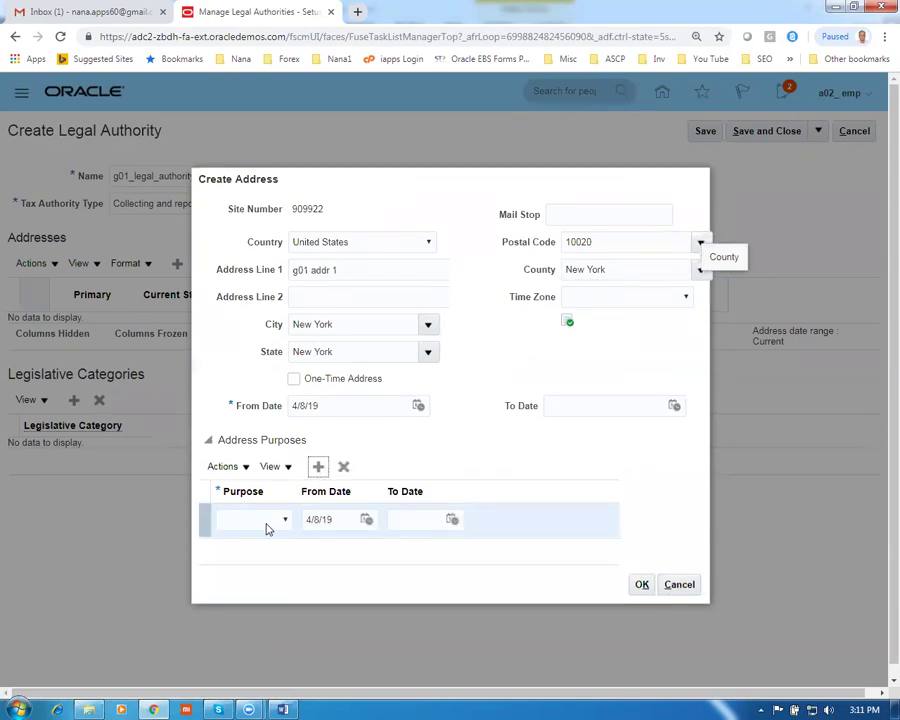
click(265, 524)
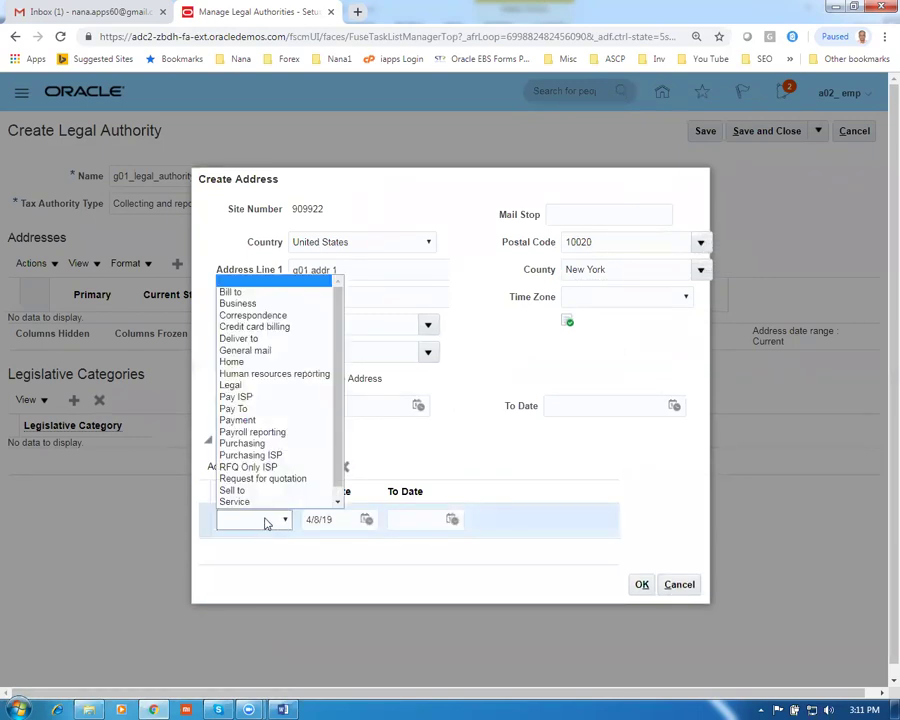
scroll(255, 430, down, 1)
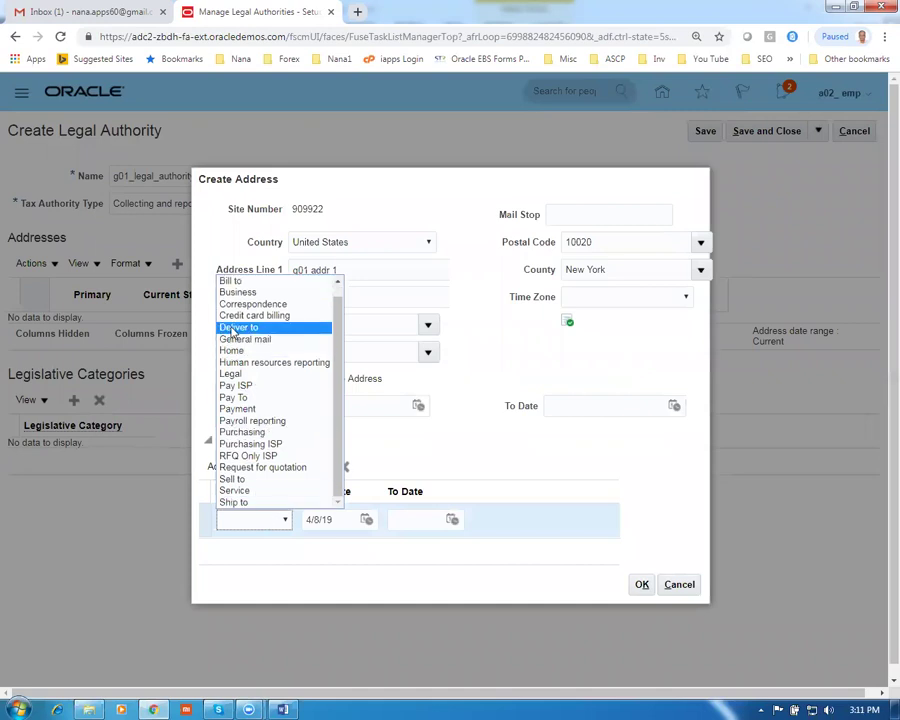
click(240, 293)
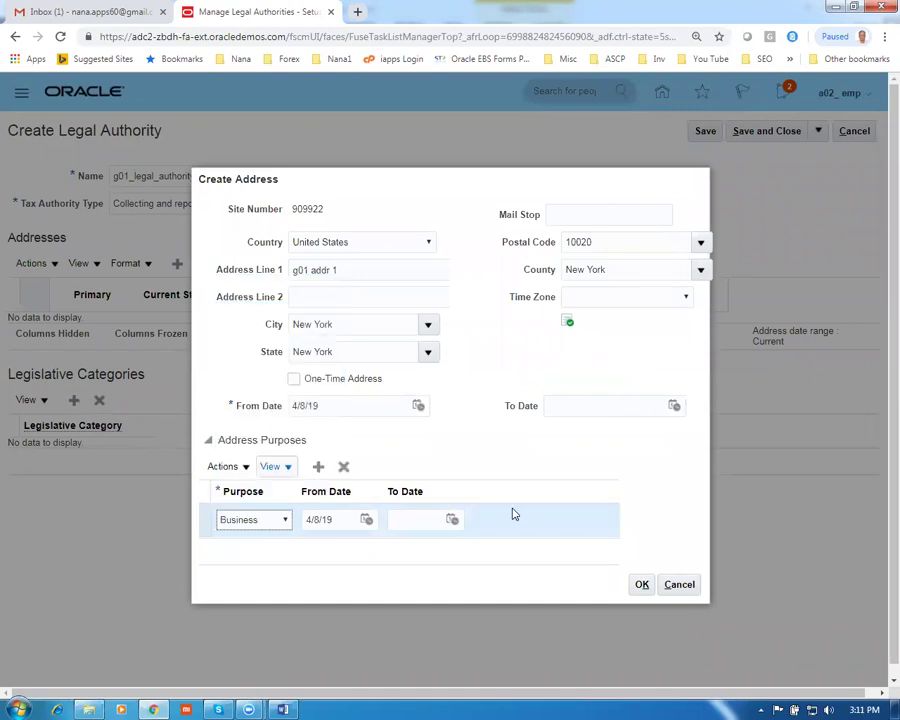
click(642, 586)
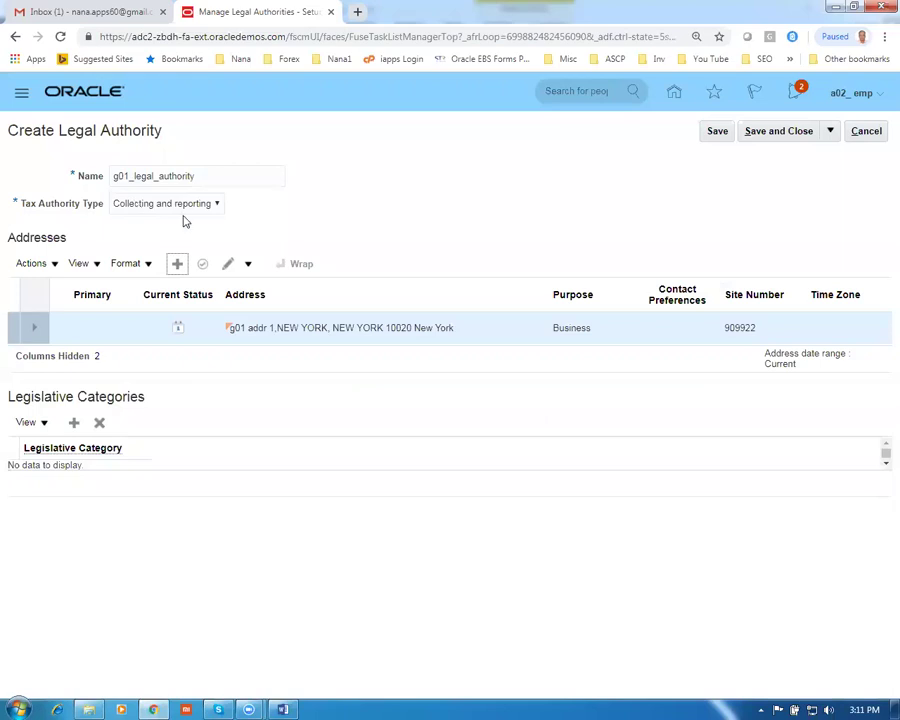
Add legislative category AHV-AVS, then save and close the legal authority
click(75, 424)
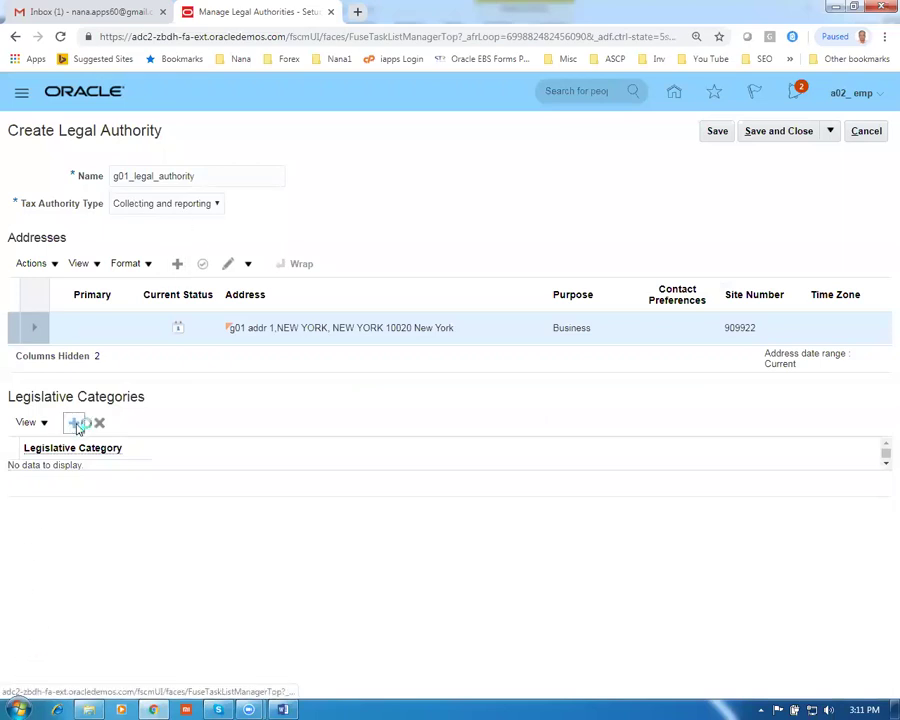
click(88, 479)
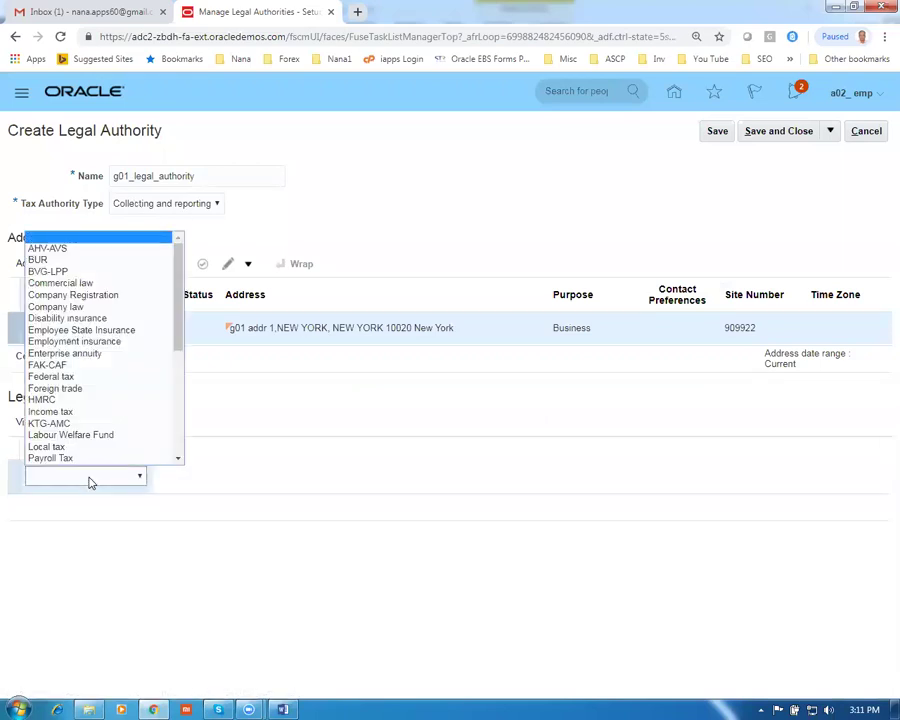
click(56, 248)
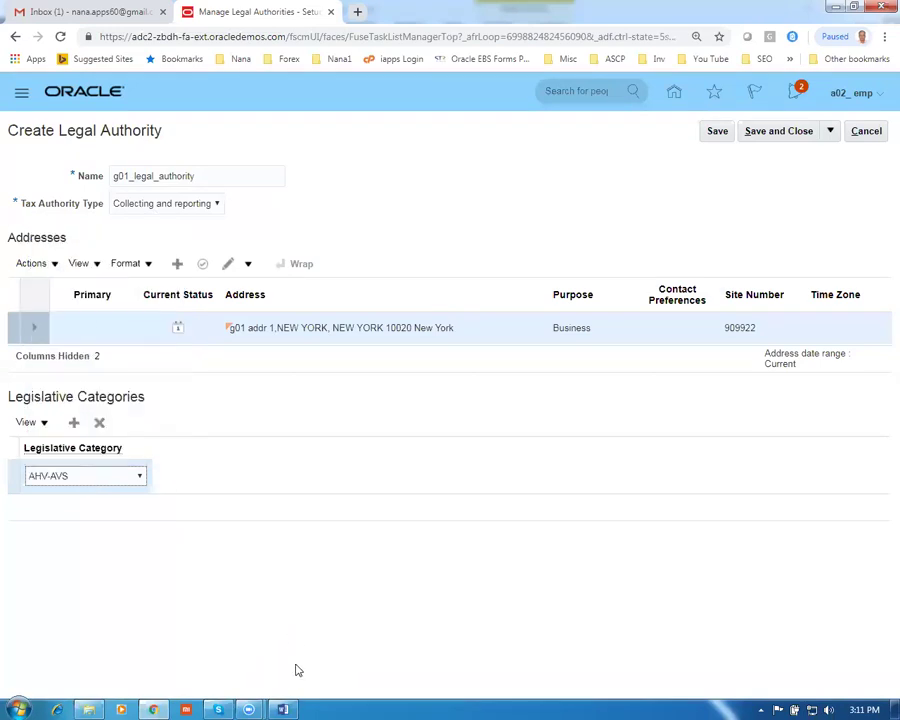
click(712, 137)
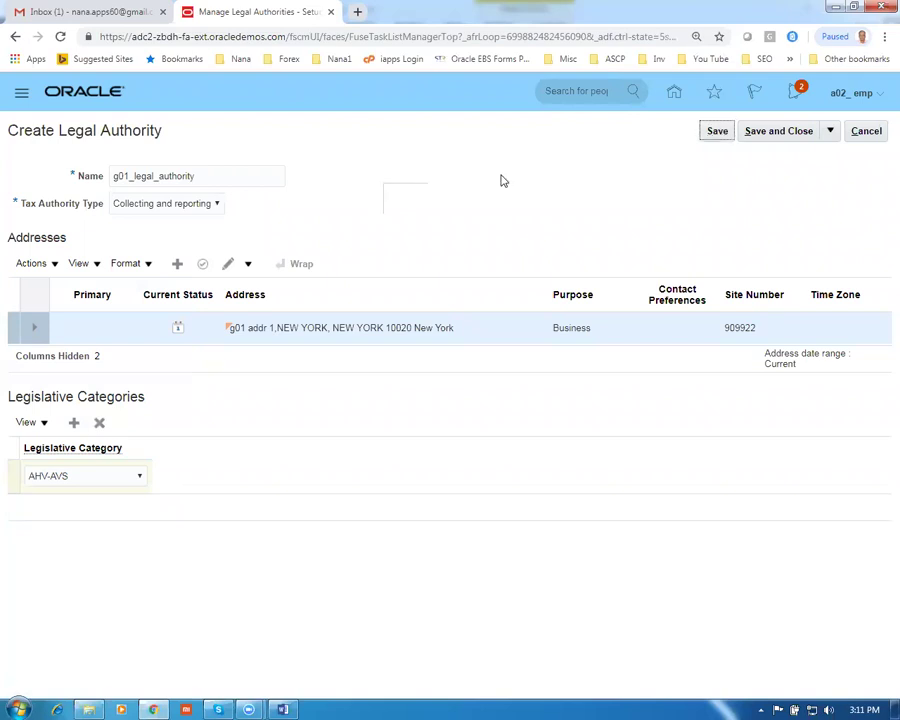
click(489, 259)
click(801, 131)
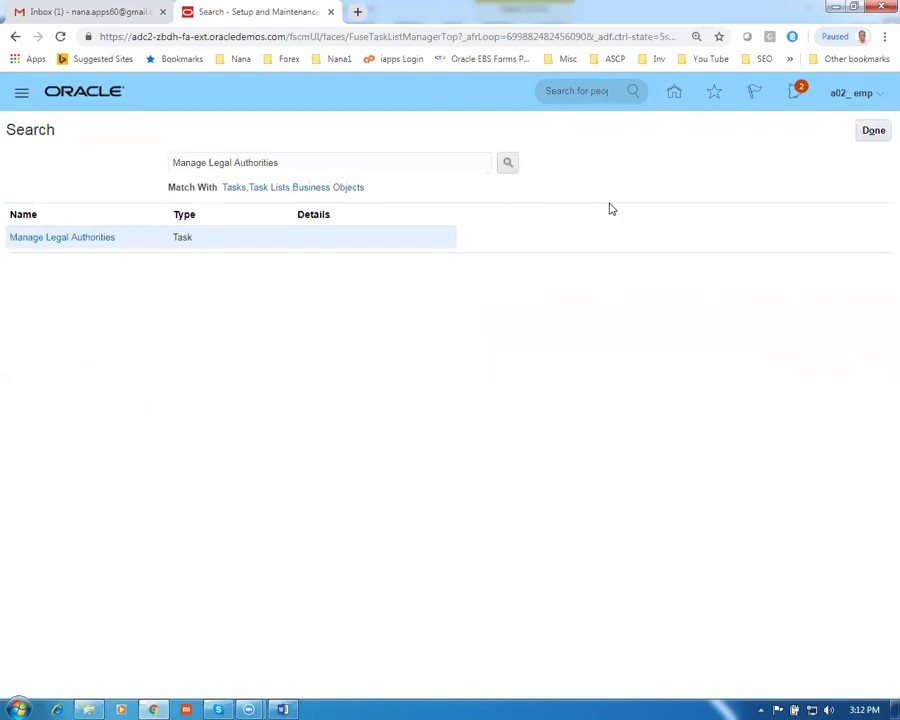
Copy the Manage Legal Address task from the worksheet and select the Oracle search text
key(alt+Tab)
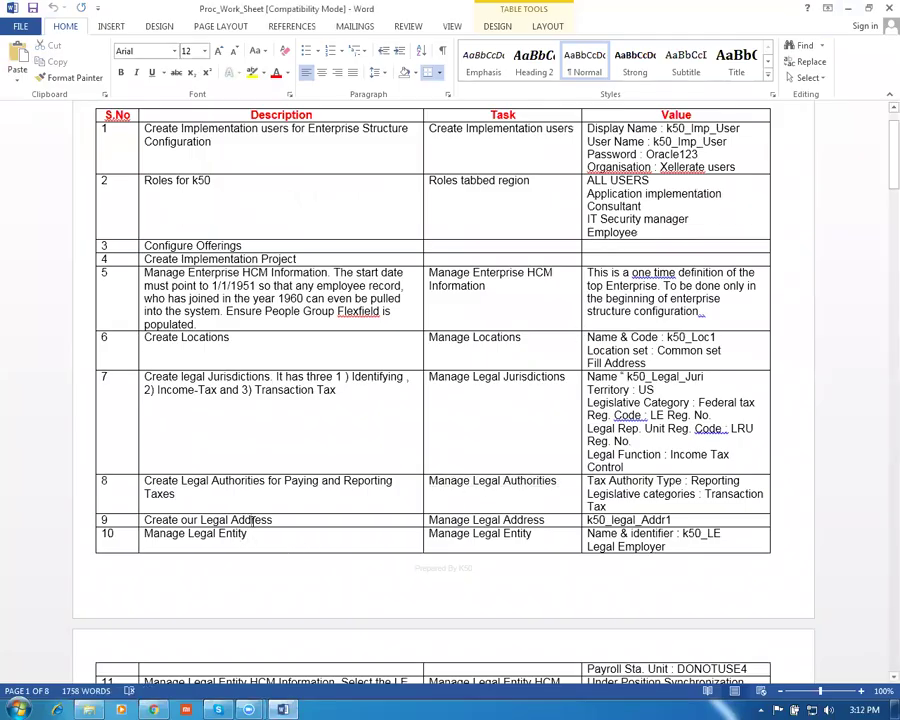
key(Tab)
key(Tab)
key(Tab)
key(Tab)
key(ctrl+c)
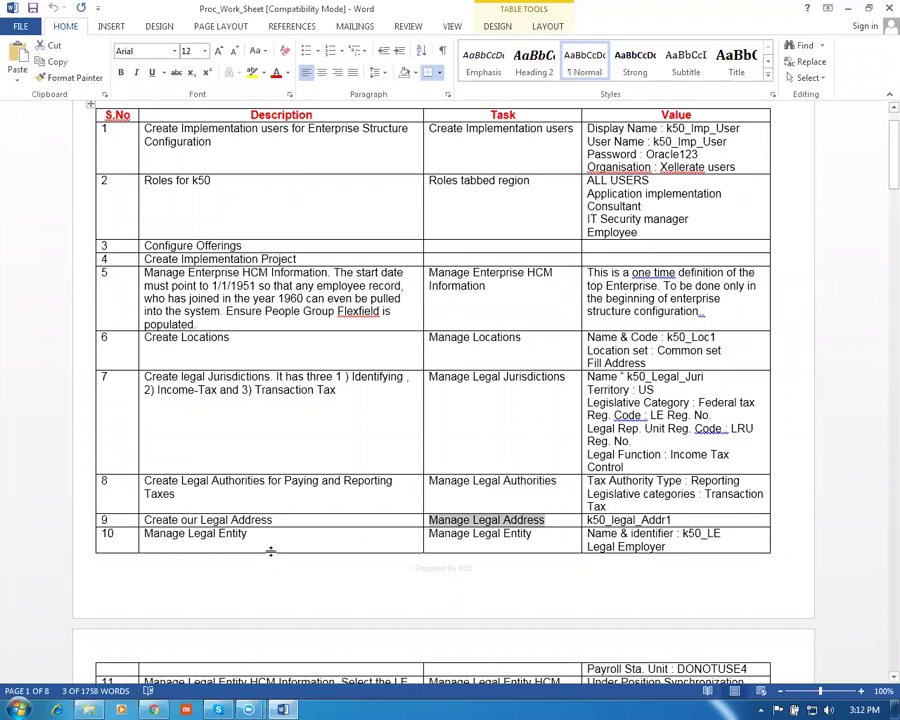
key(alt+Tab)
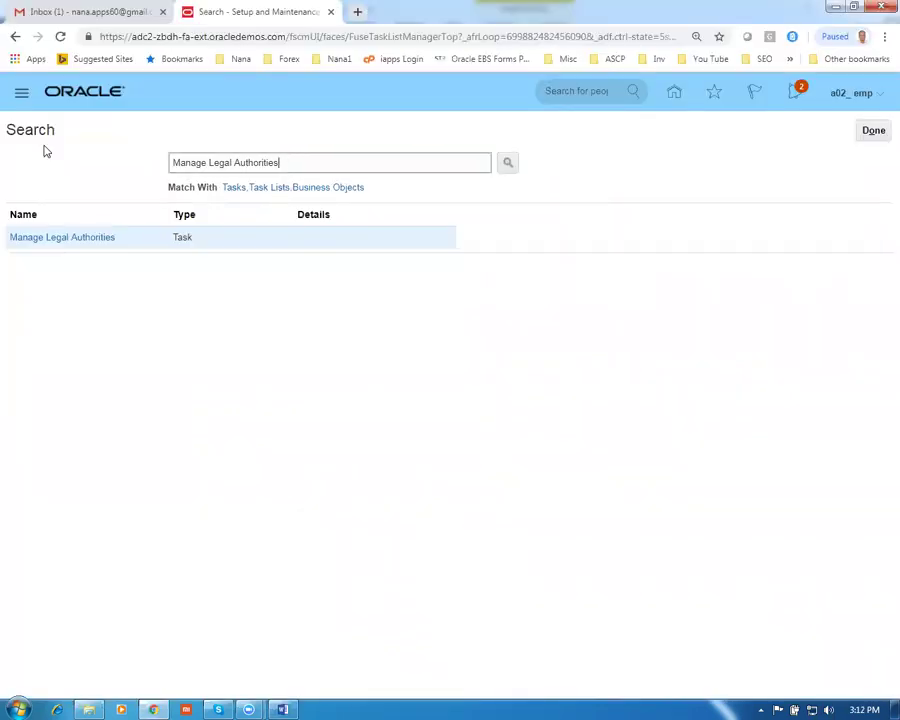
key(ctrl+a)
Open Manage Legal Addresses and start a new location with its first address line
key(ctrl+v)
key(Return)
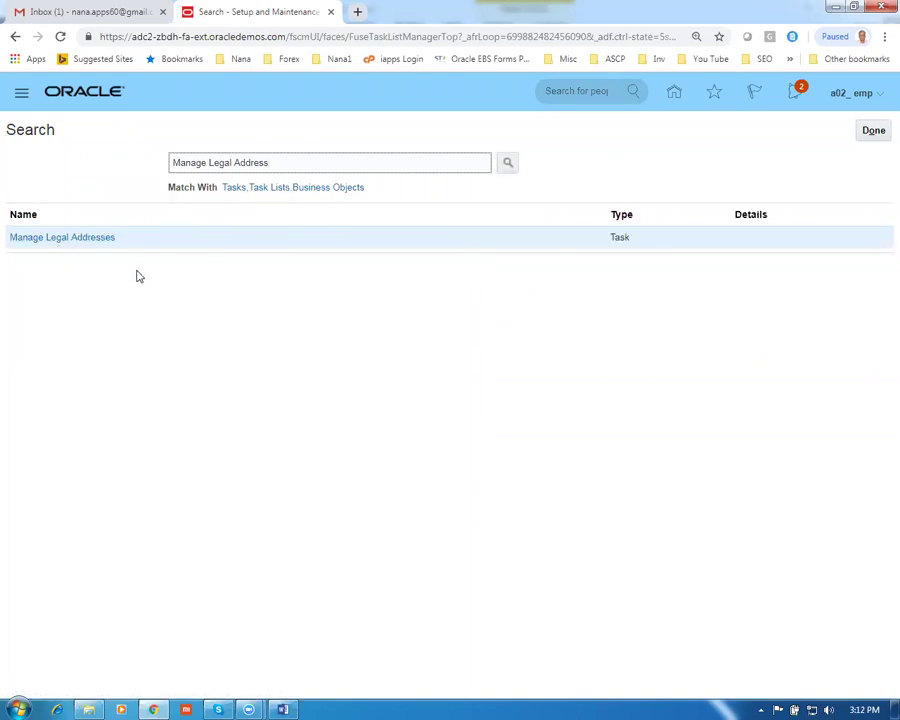
click(76, 240)
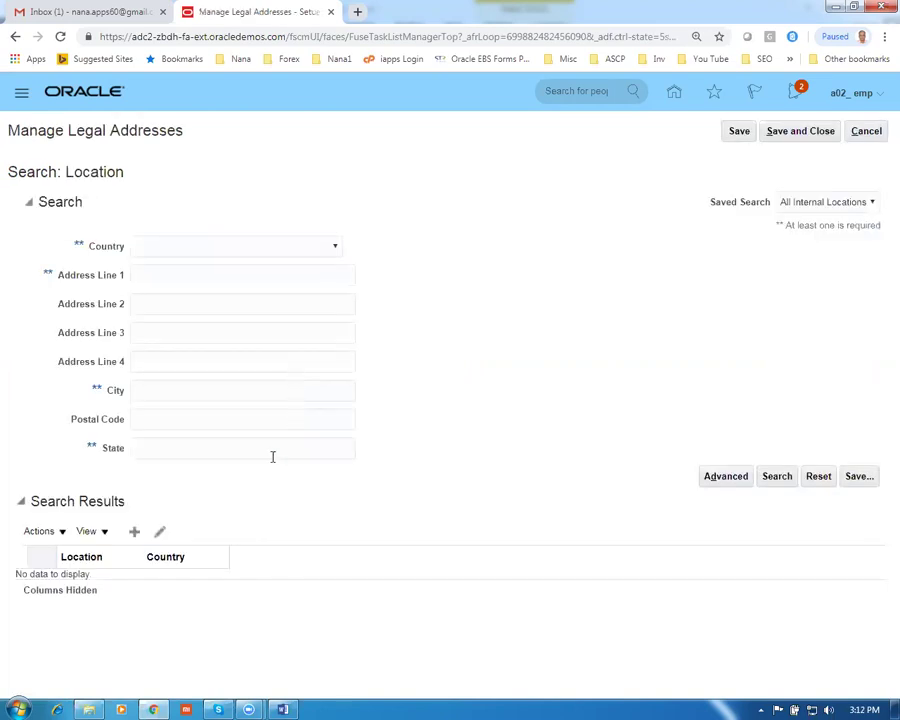
click(135, 534)
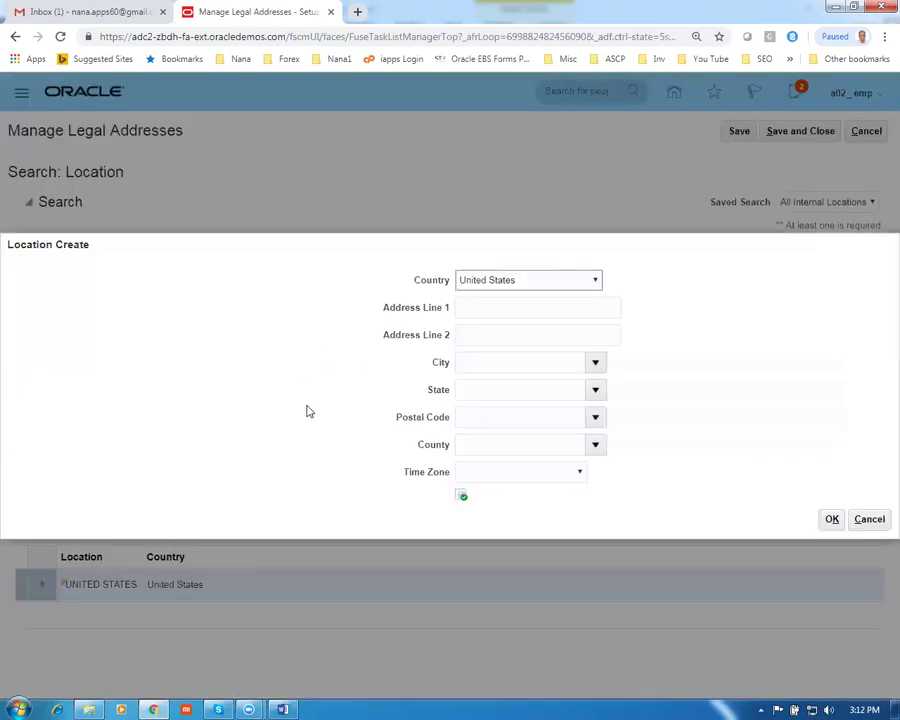
click(478, 307)
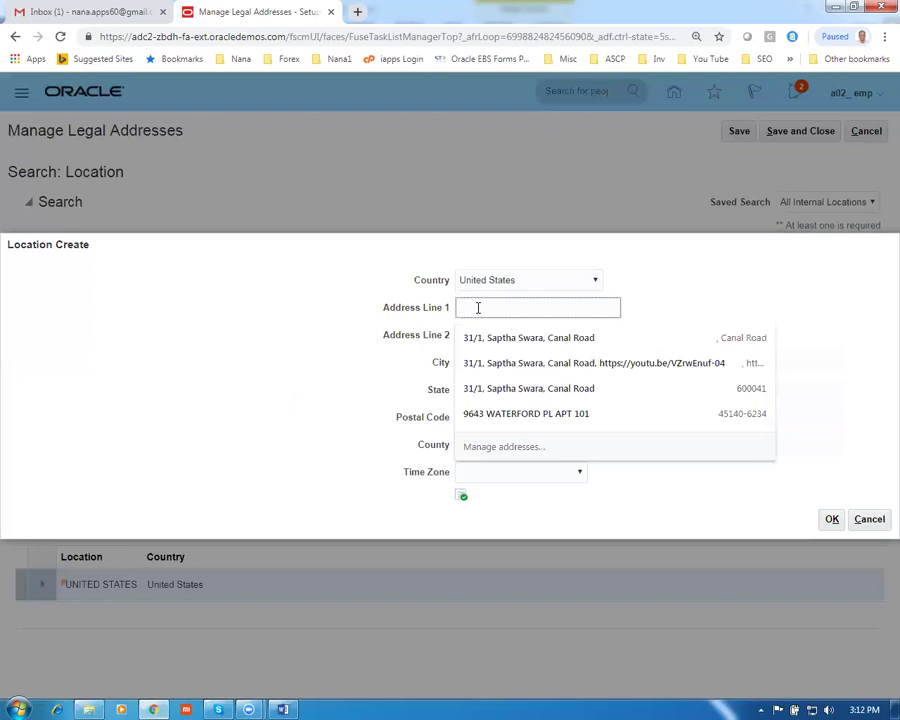
text(g02)
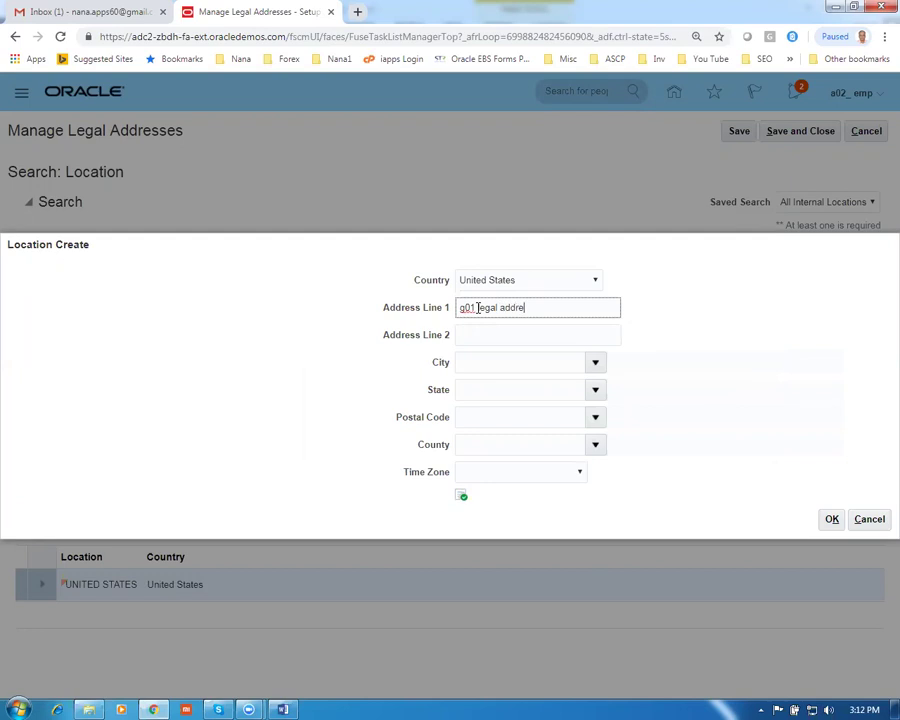
Set the city to New York, New York with postal code 10020 and confirm the location
click(478, 361)
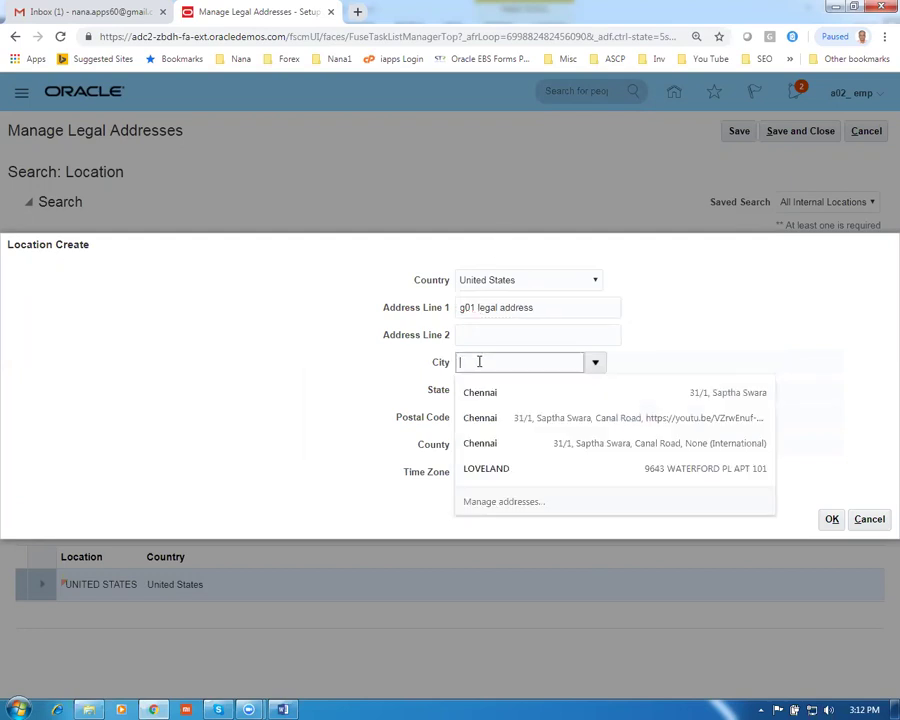
text(New York)
key(Tab)
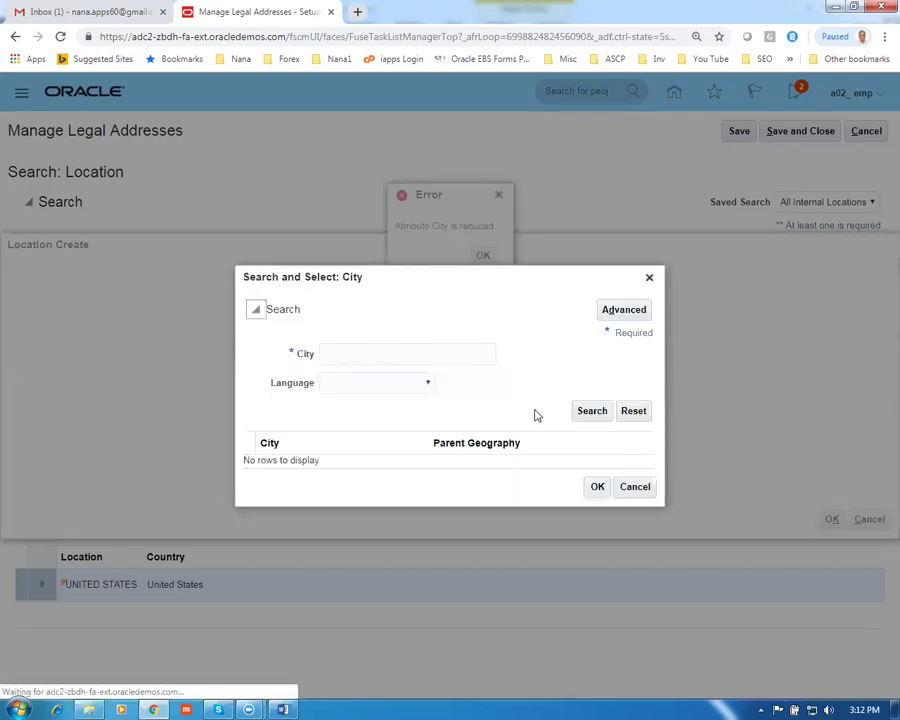
click(427, 347)
text(New York)
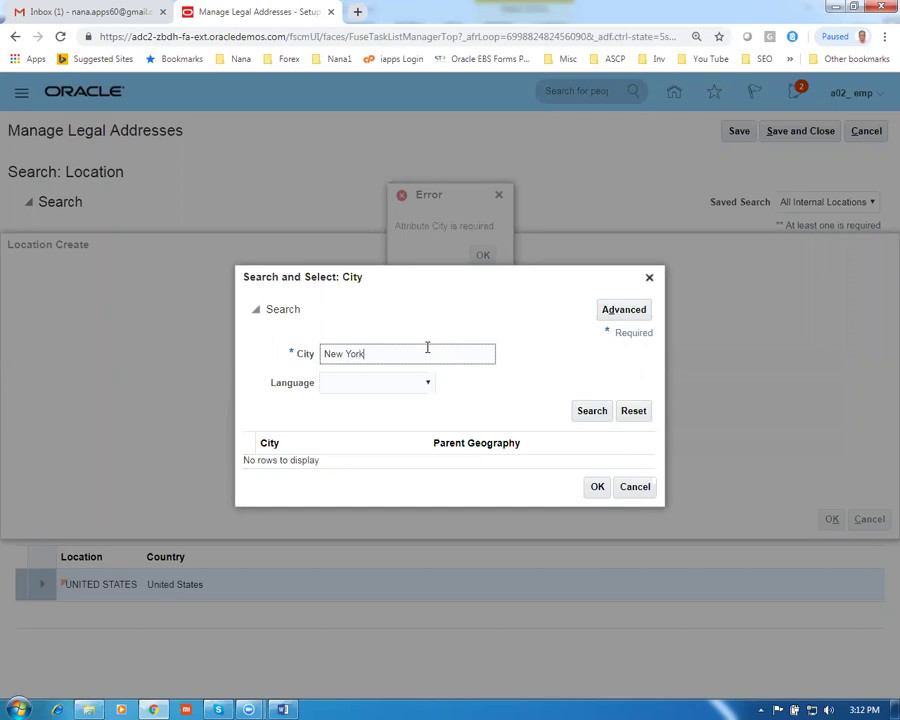
click(580, 411)
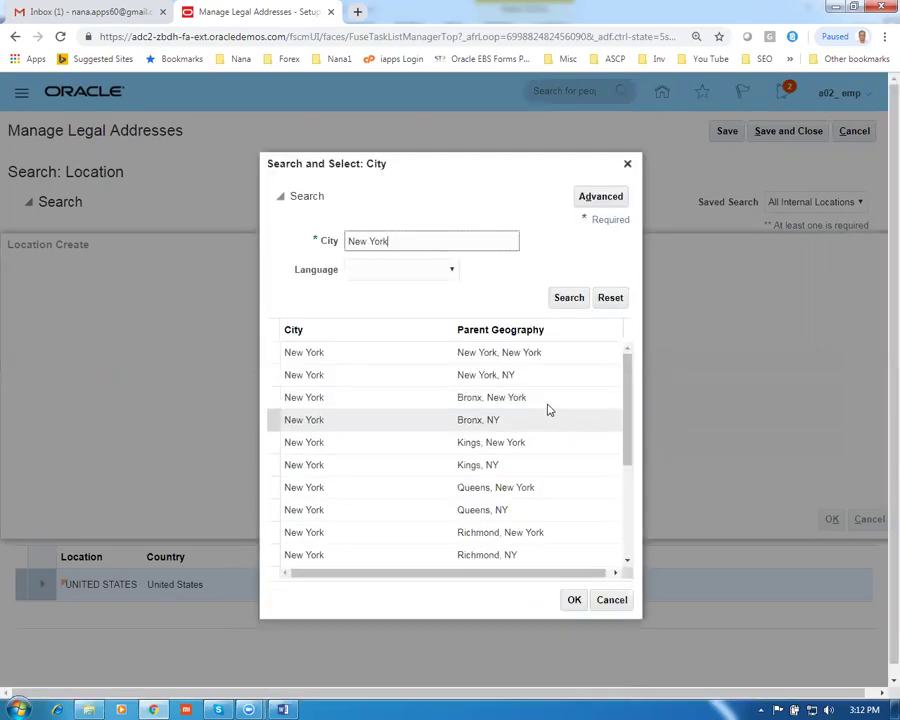
click(534, 352)
click(576, 600)
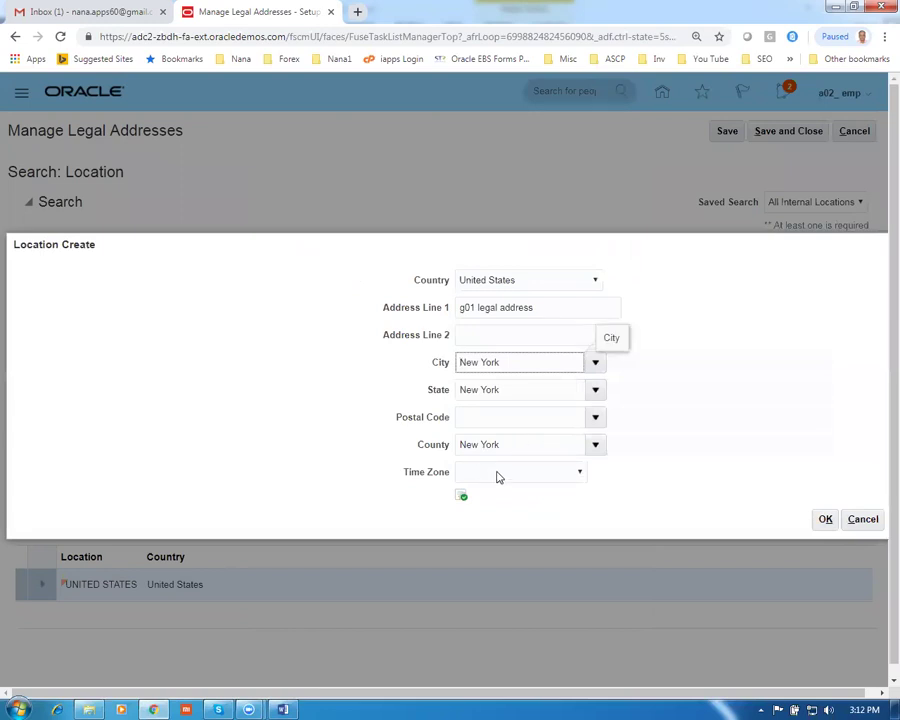
click(489, 418)
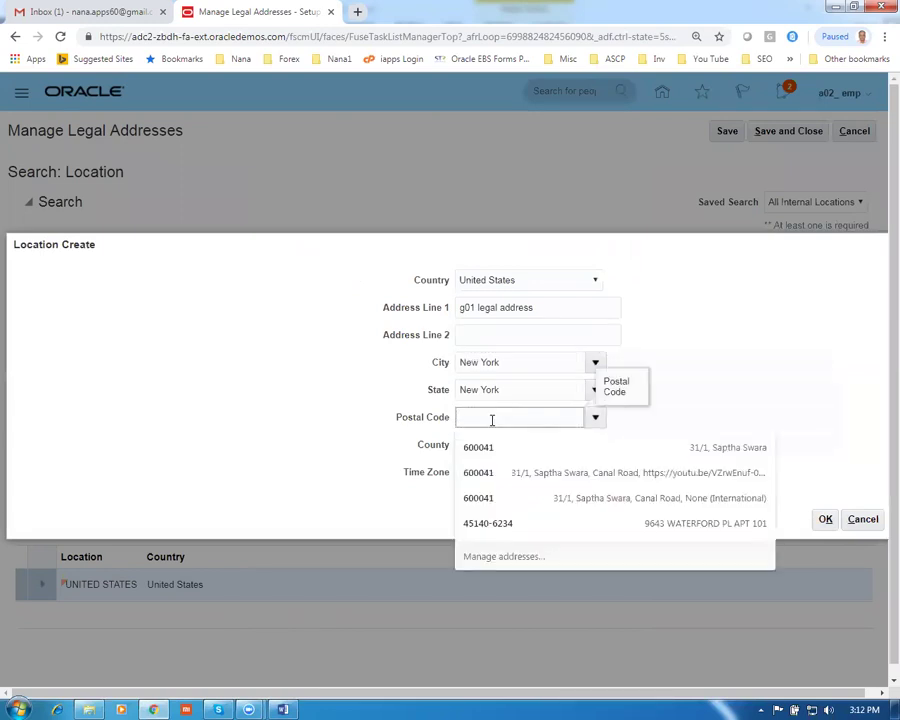
text(10020)
key(Tab)
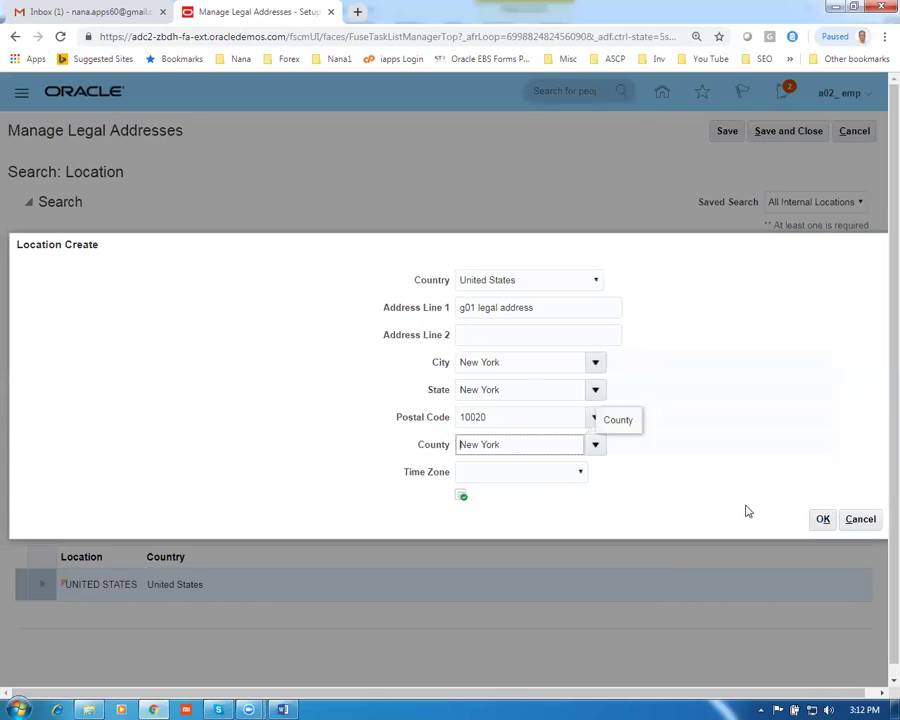
click(822, 520)
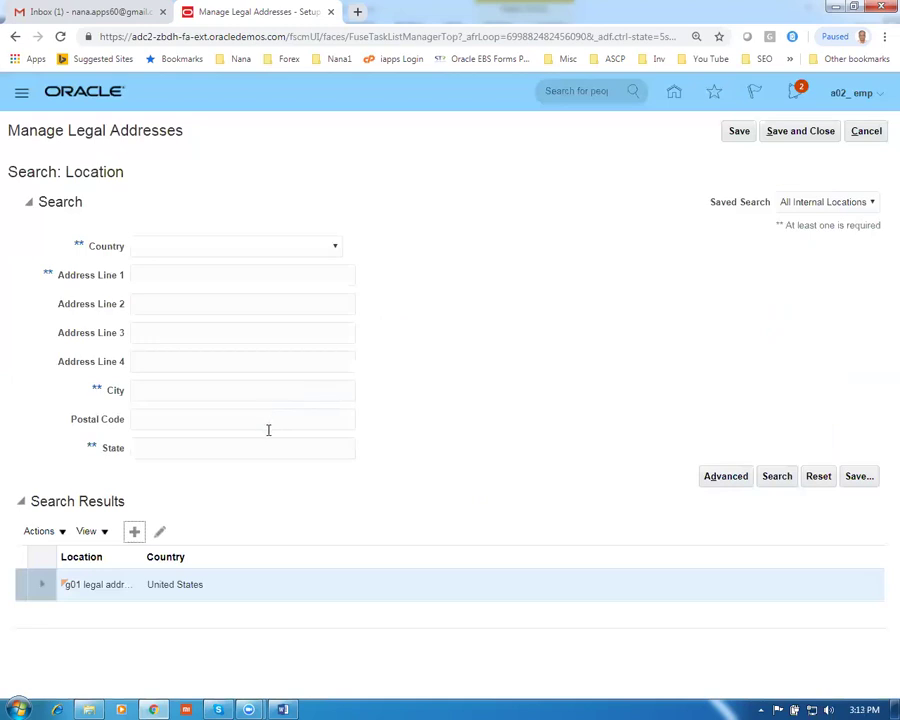
Save and close the legal address, then copy Manage Legal Entity from worksheet row 10
click(738, 131)
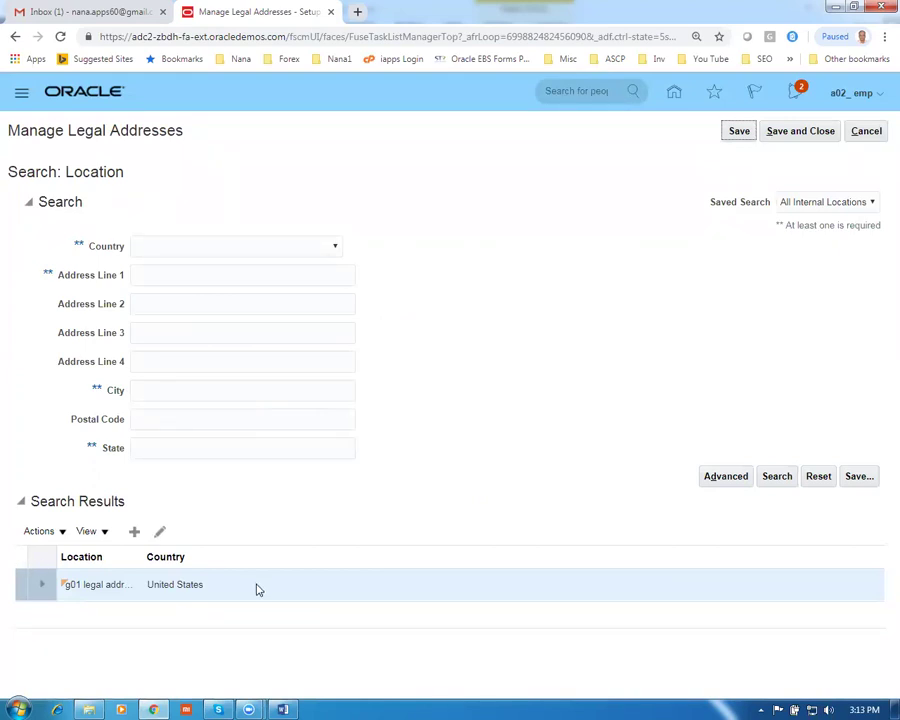
click(812, 131)
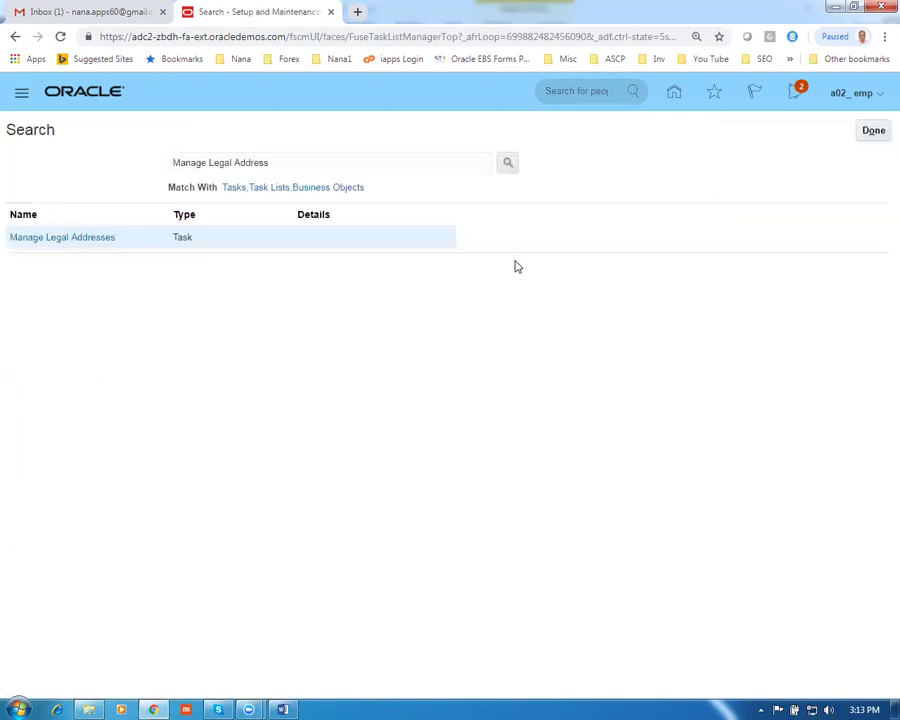
key(alt+Tab)
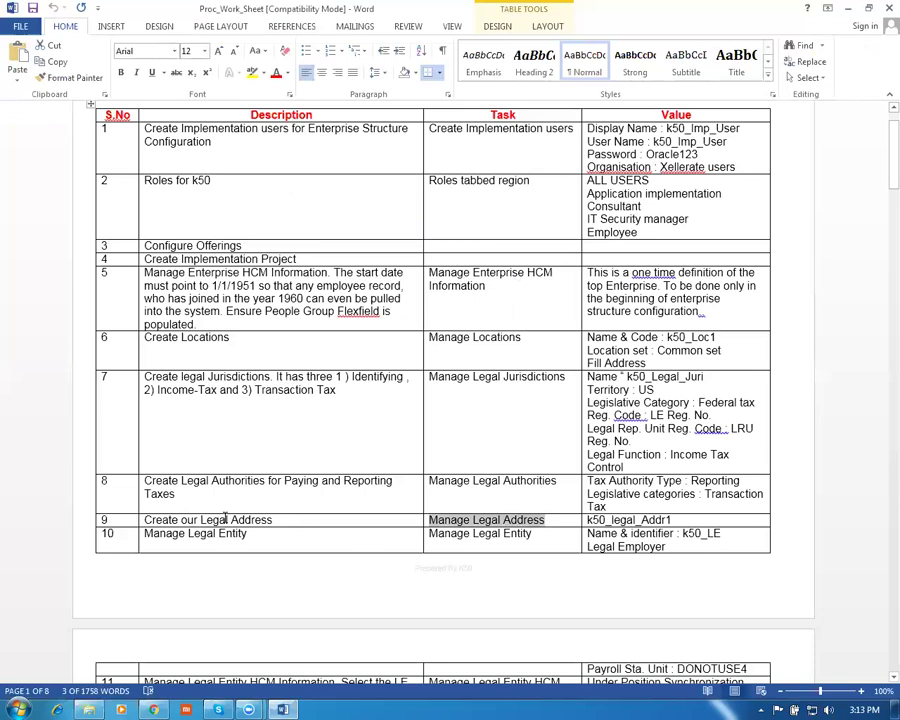
click(213, 557)
key(Tab)
key(ctrl+c)
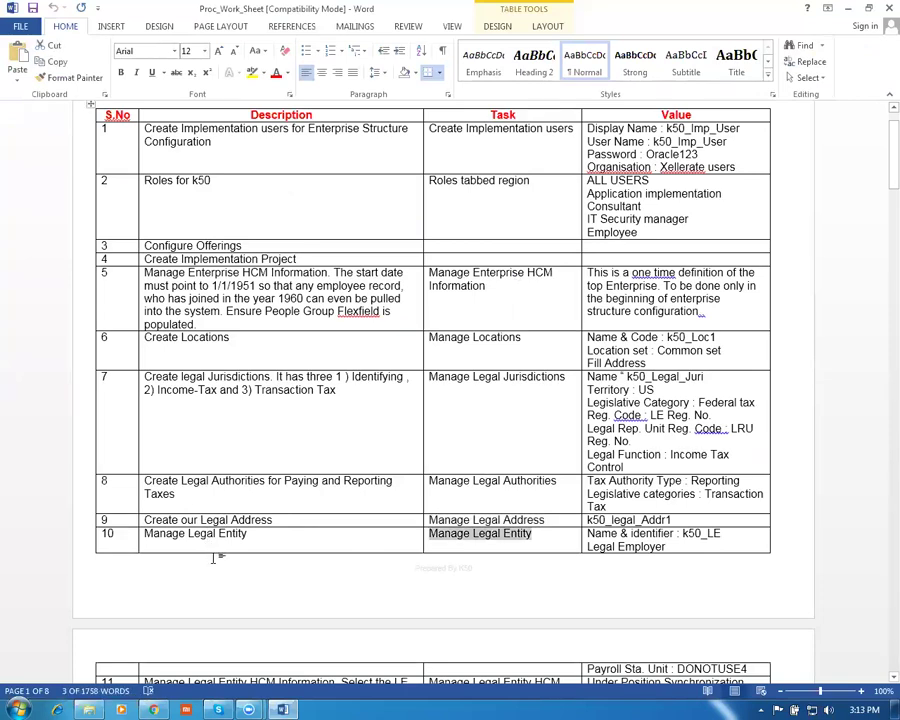
key(alt+Tab)
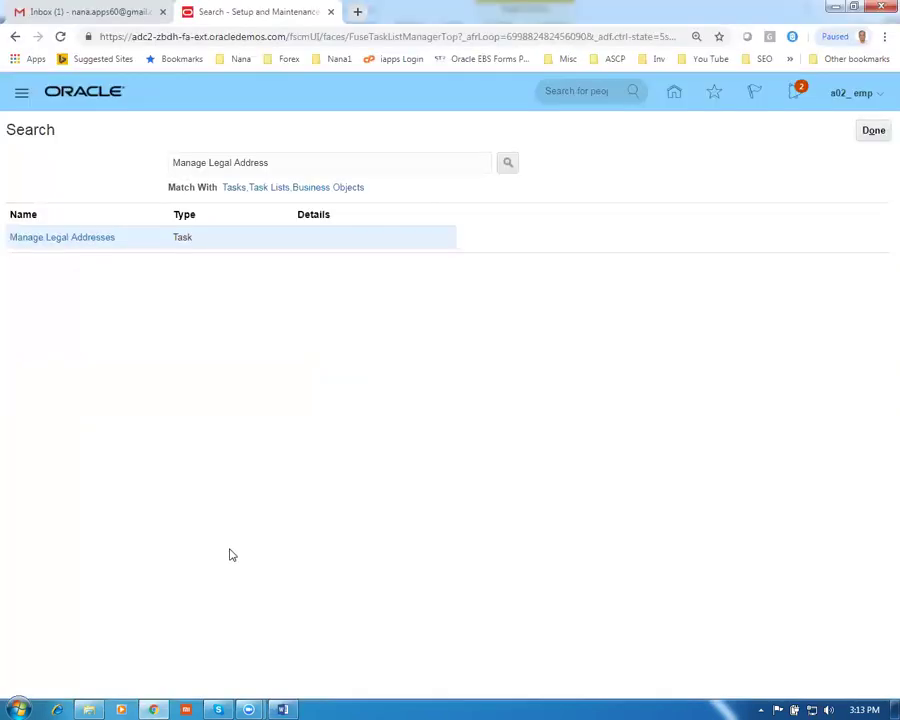
Search for and open the Manage Legal Entity task
drag(285, 159, 71, 144)
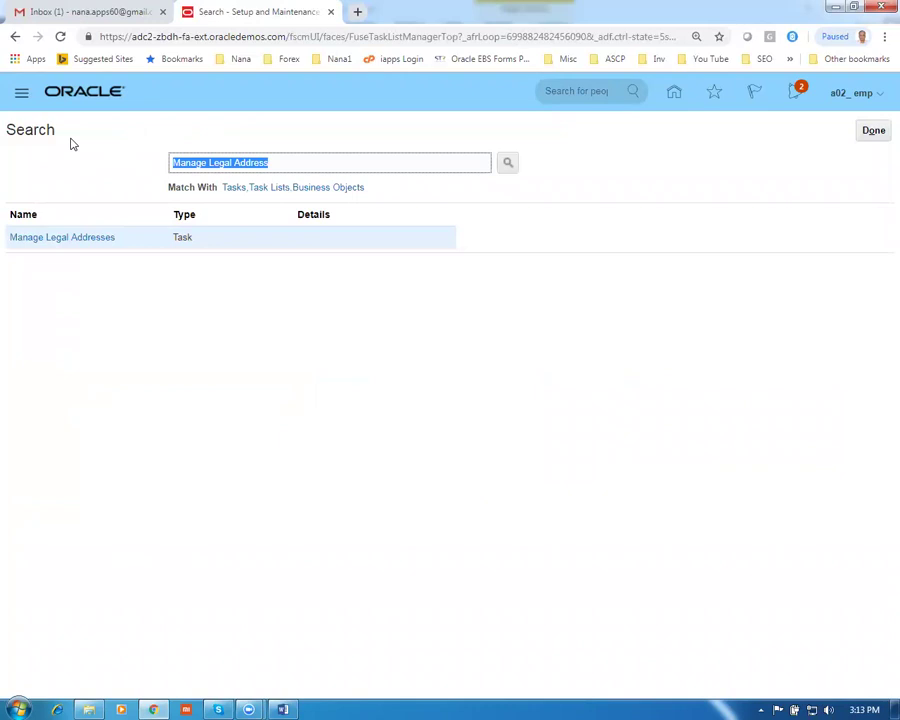
key(ctrl+v)
key(Return)
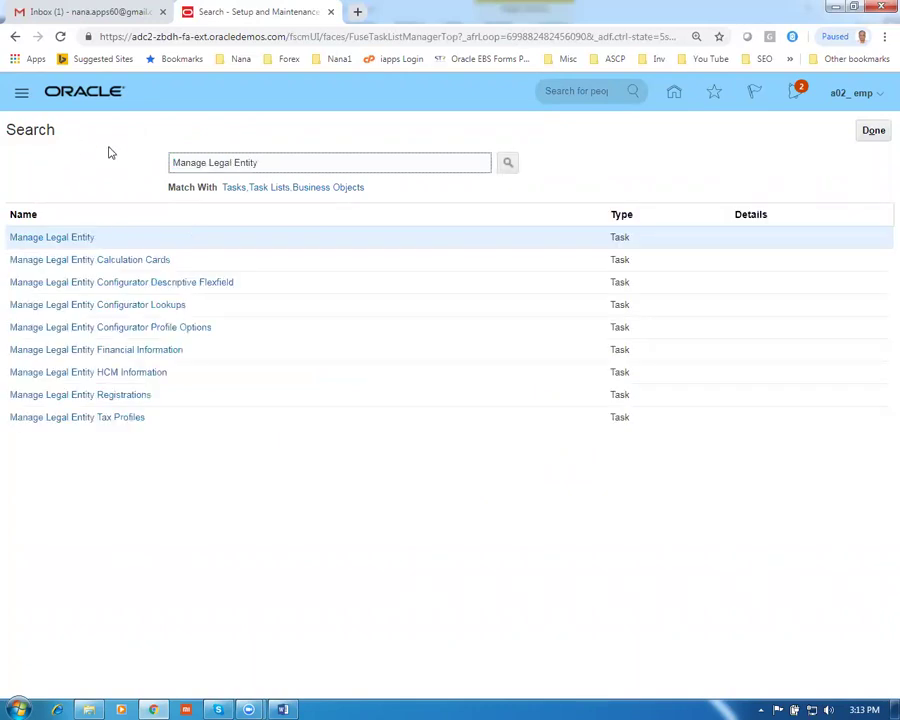
click(63, 238)
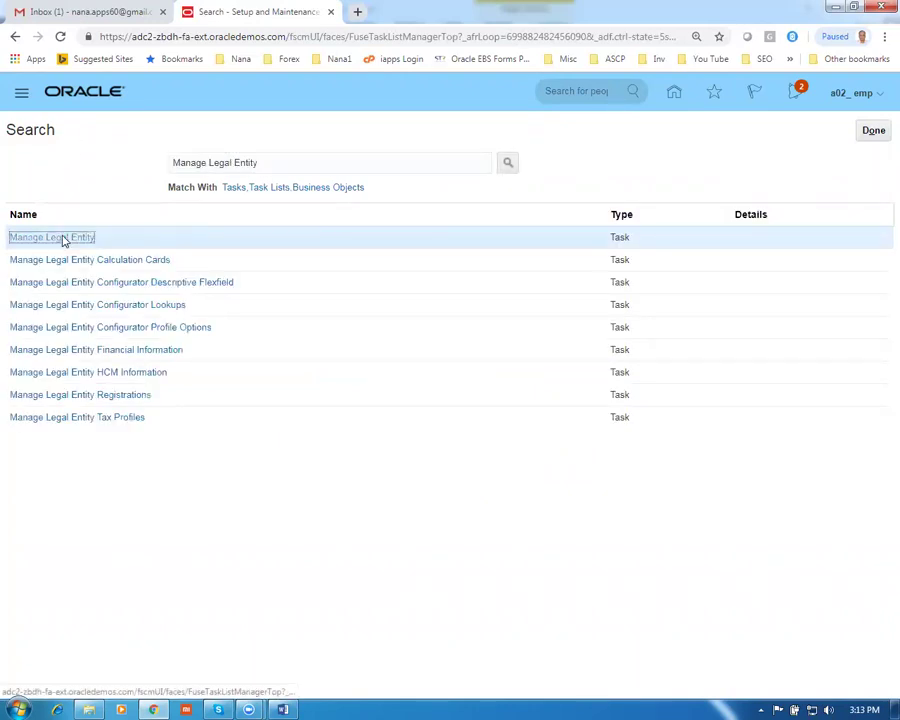
Create g01 legal entity, identifier g01 legal ident, as payroll statutory unit and legal employer
click(277, 201)
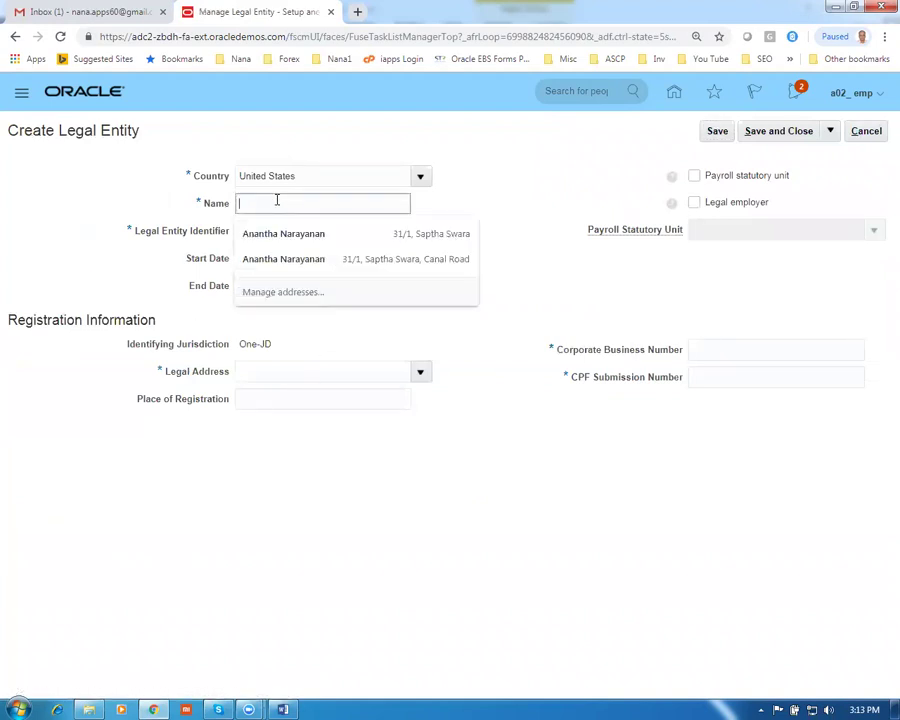
text(go)
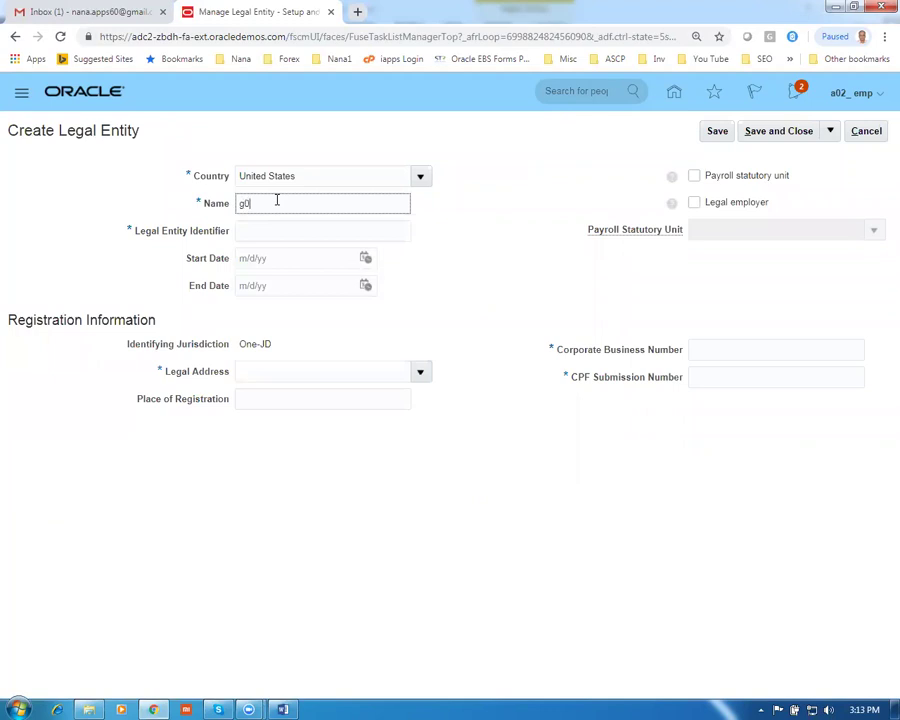
text(1 legal entity)
click(296, 229)
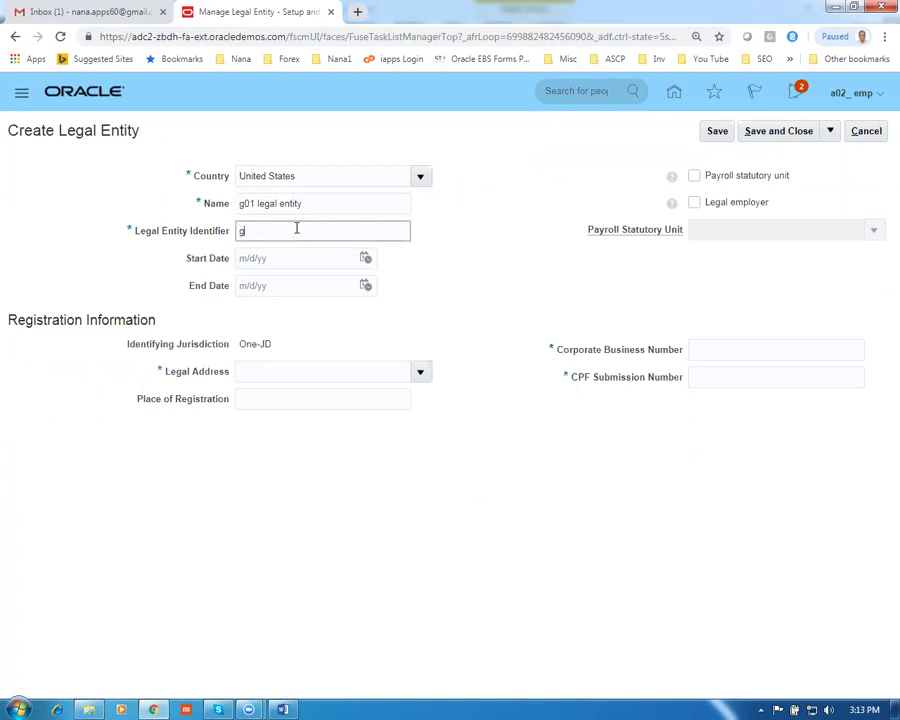
text(g01 legal ident)
click(692, 180)
click(695, 204)
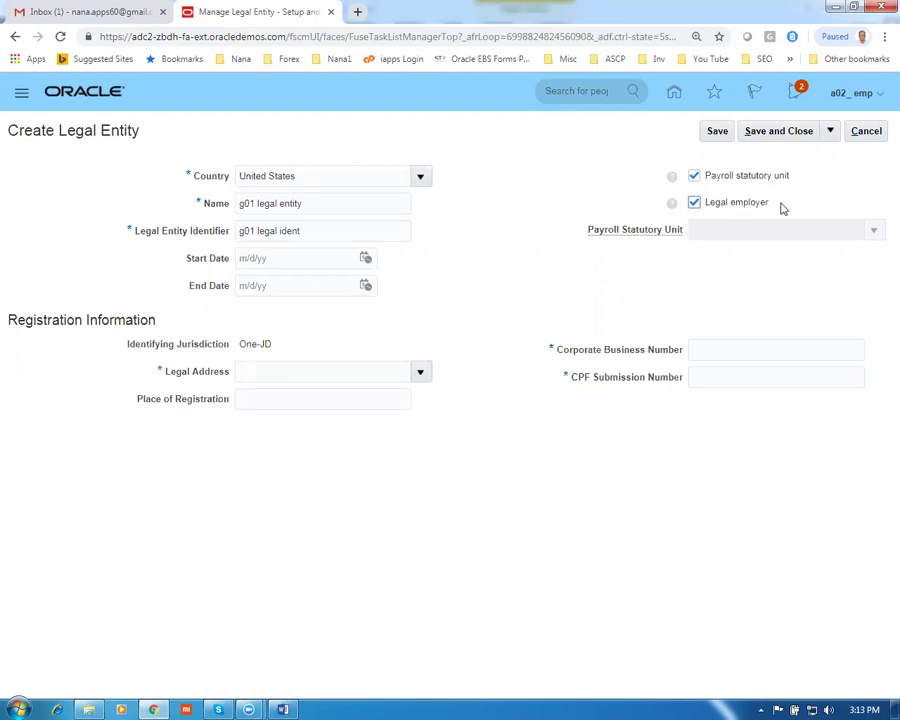
click(259, 370)
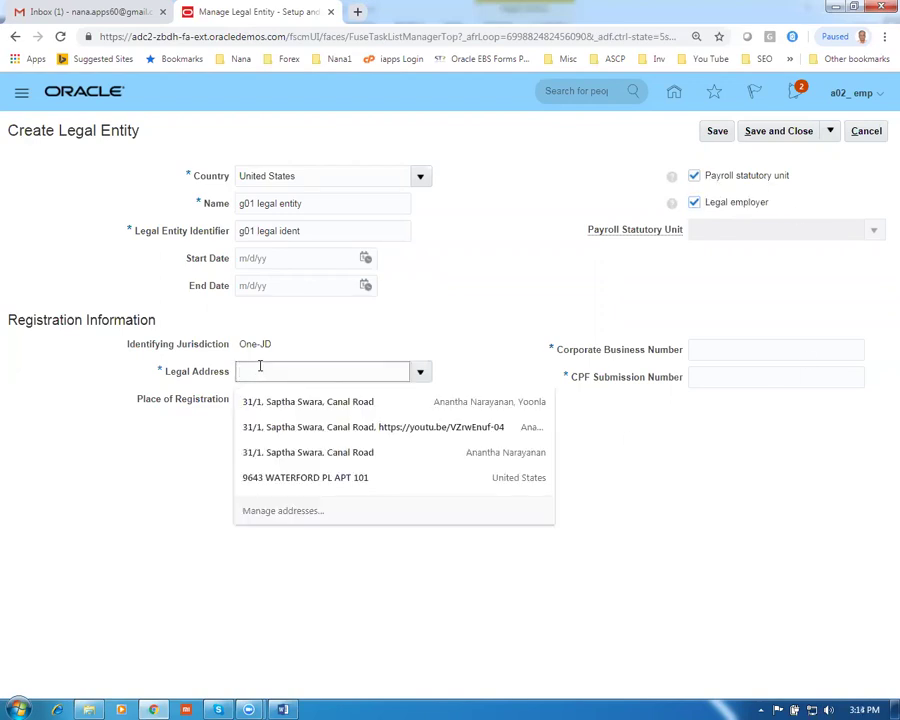
Pick the g01 legal address, enter corporate business number g01 123 and the CPF number, and save
text(g01)
key(Tab)
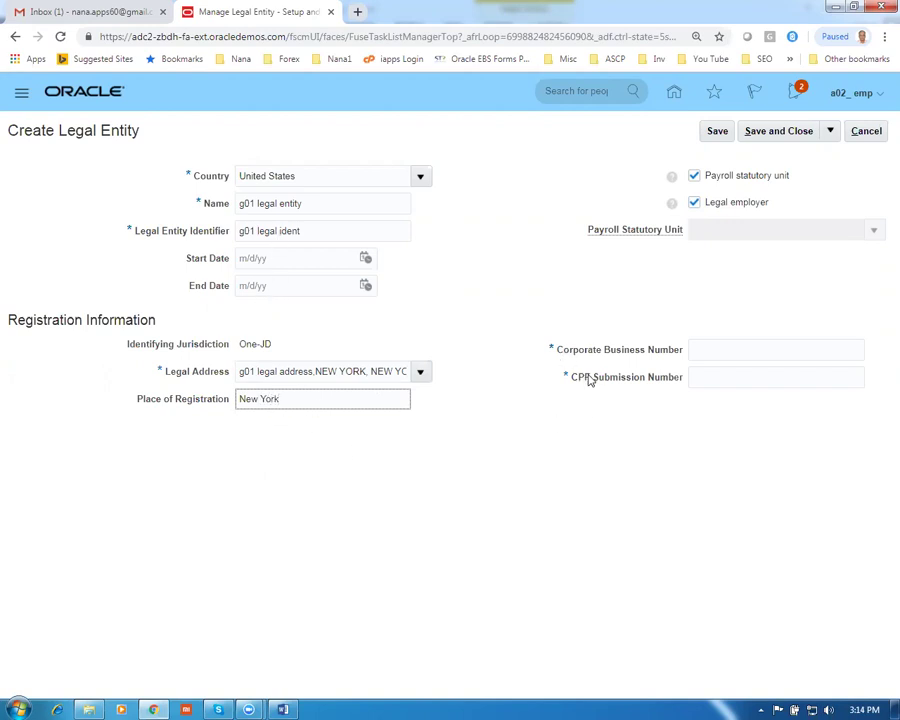
click(713, 351)
text(g01 123)
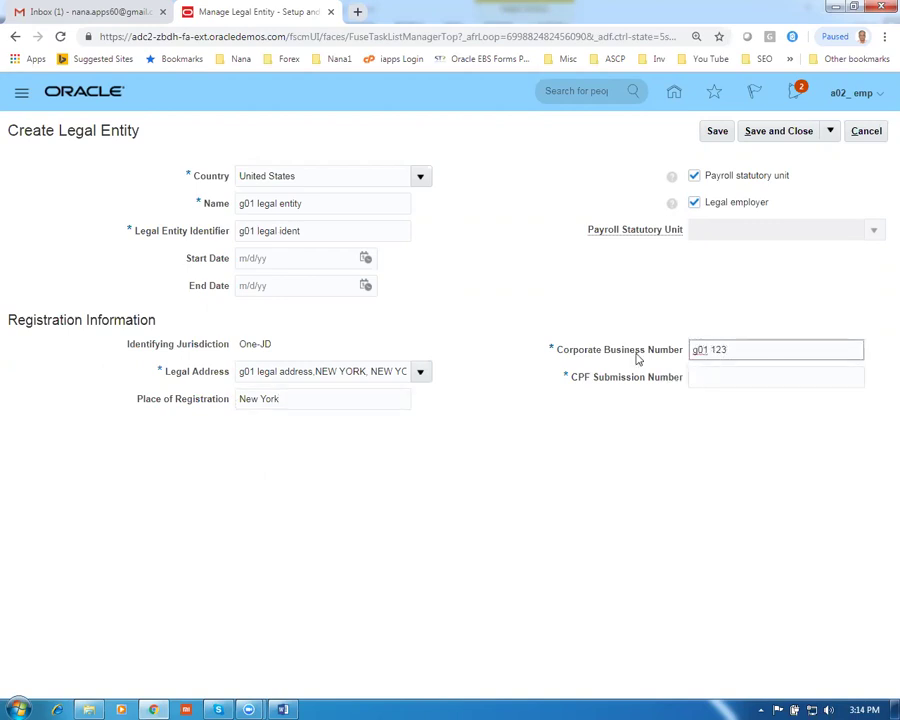
click(721, 373)
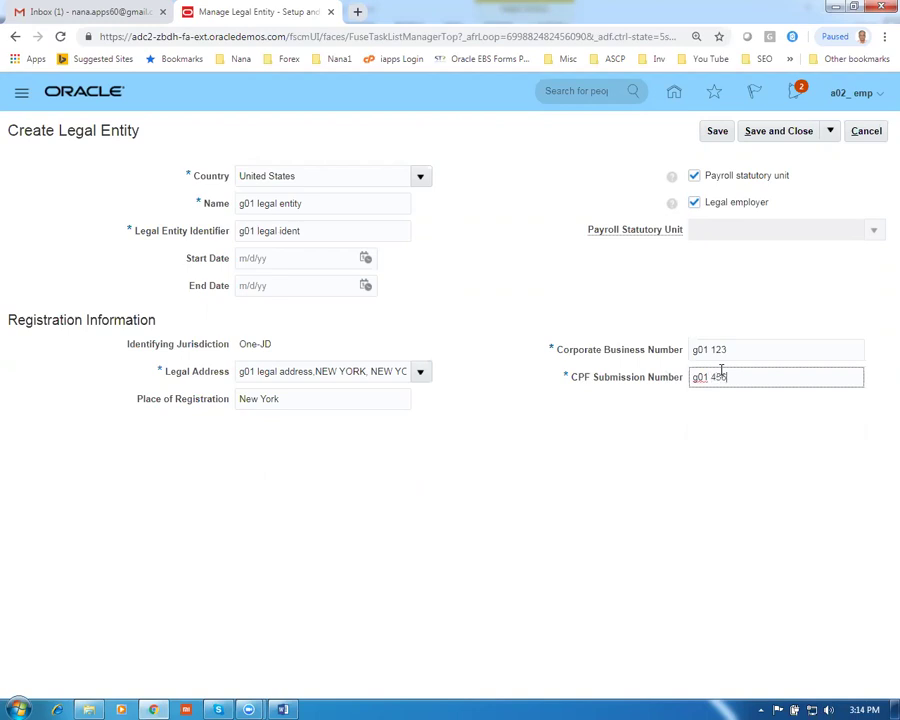
click(584, 496)
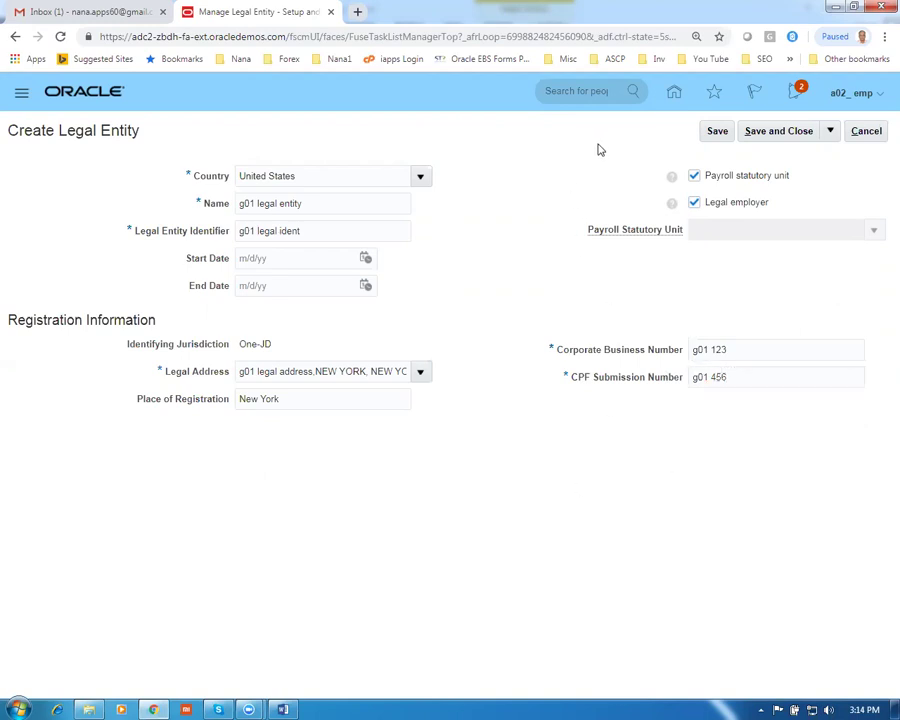
click(785, 134)
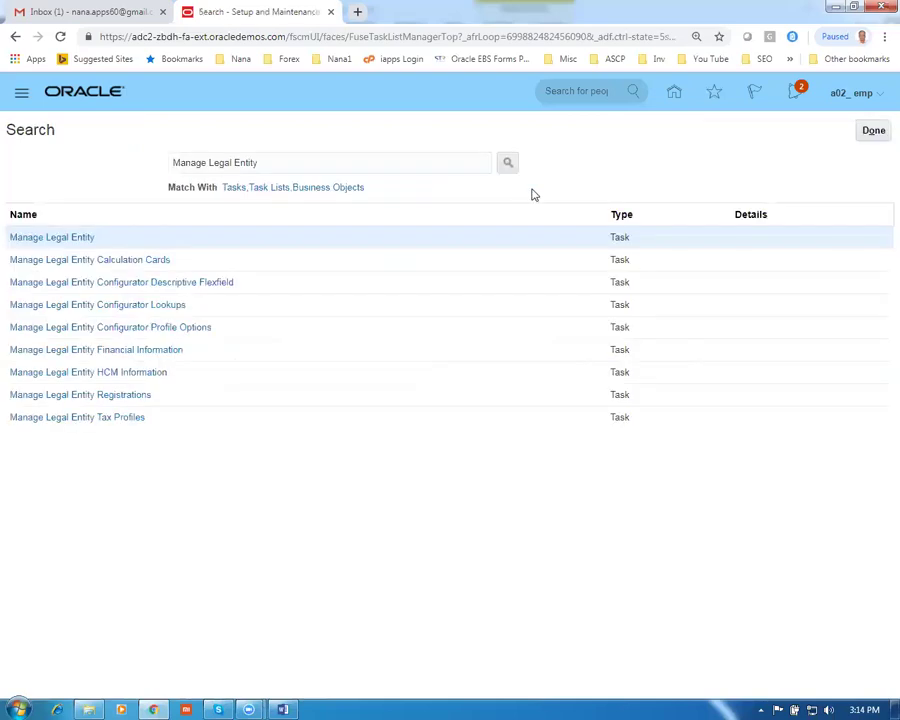
Copy row 11's task name, Manage Legal Entity HCM Information, from the Word worksheet and return to Oracle
key(alt+Tab)
scroll(536, 424, down, 3)
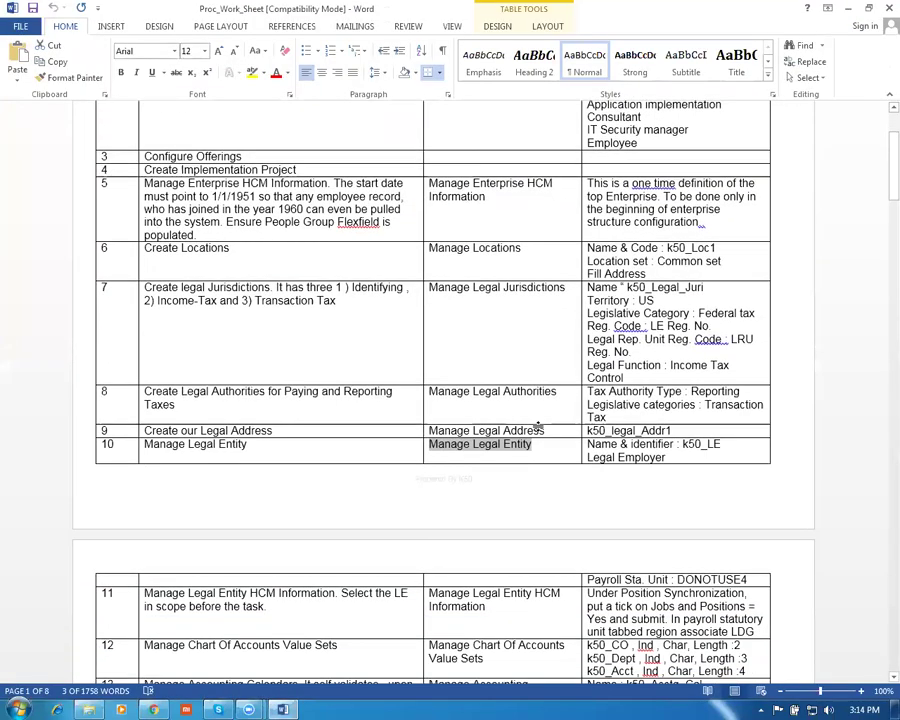
key(Down)
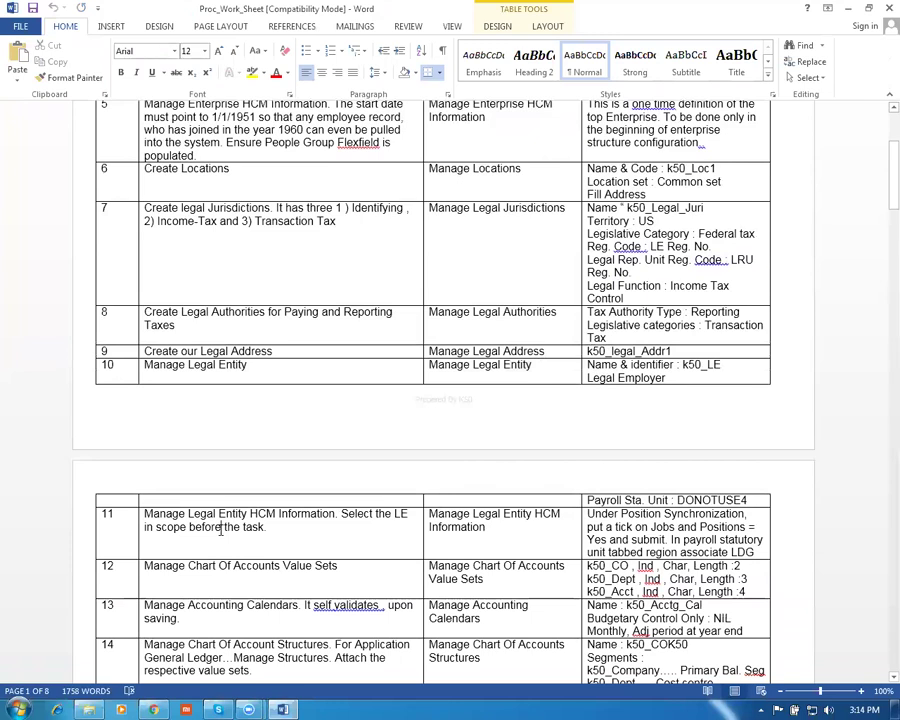
key(ctrl+shift+Right)
key(ctrl+shift+Right)
key(ctrl+shift+Right)
key(ctrl+shift+Right)
key(ctrl+shift+Right)
key(ctrl+c)
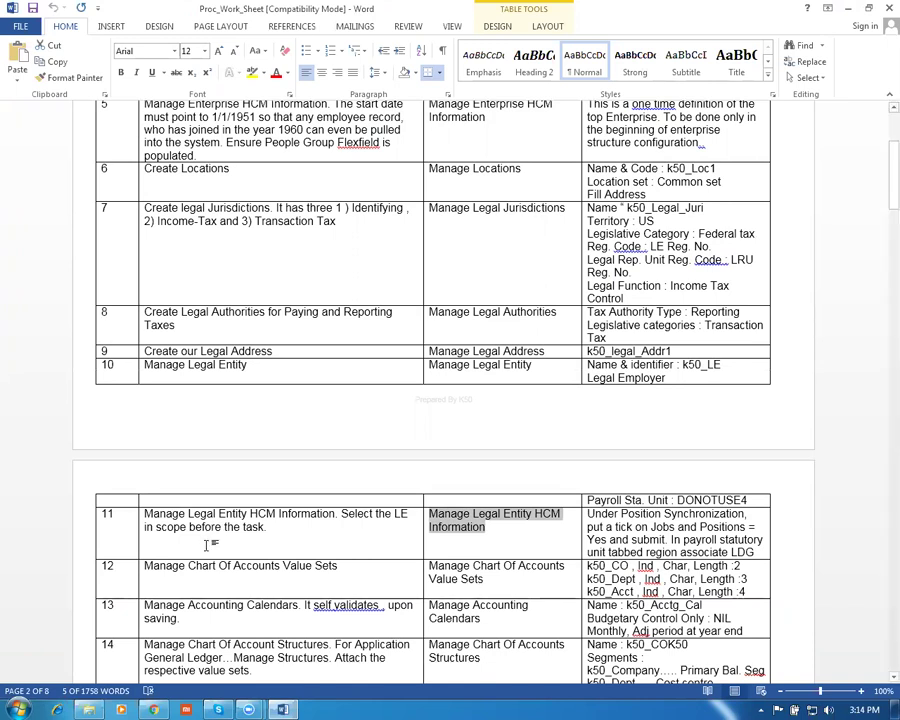
key(alt+Tab)
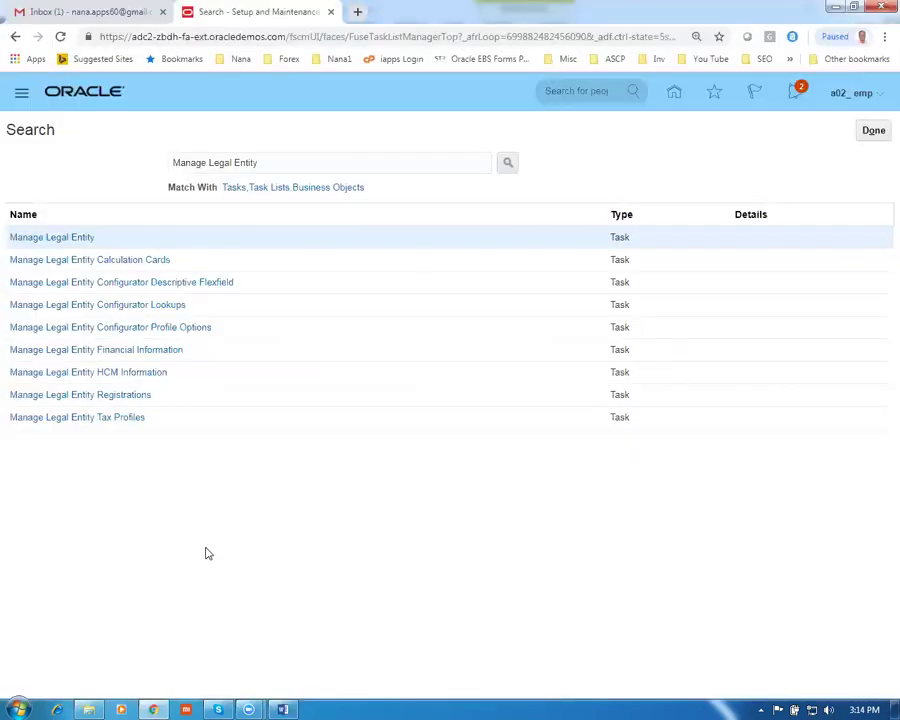
Search the setup tasks for Manage Legal Entity HCM Information and open that task
drag(290, 156, 50, 185)
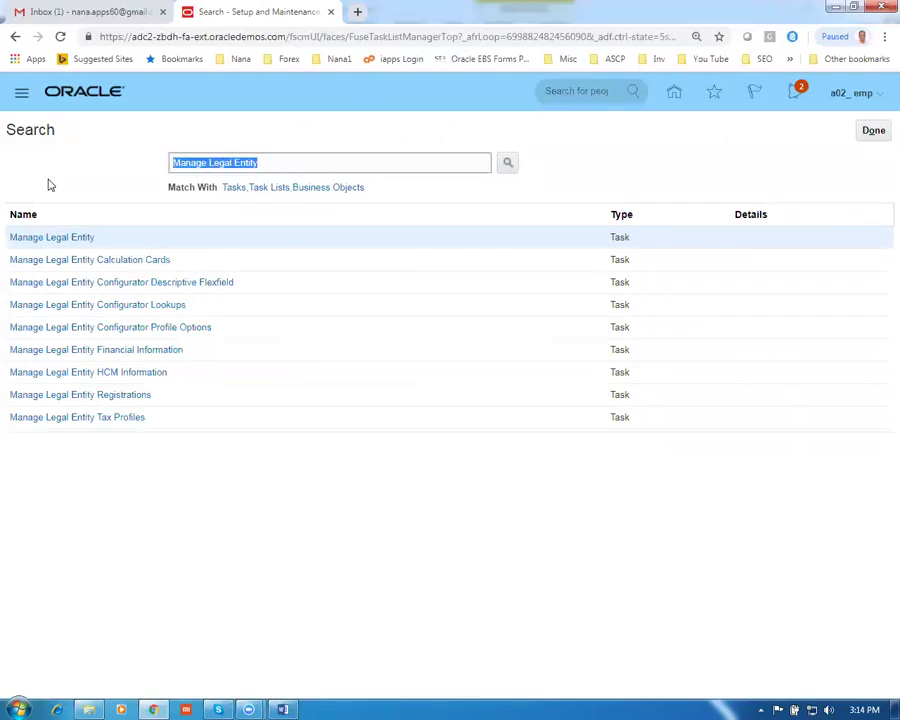
key(ctrl+v)
key(Return)
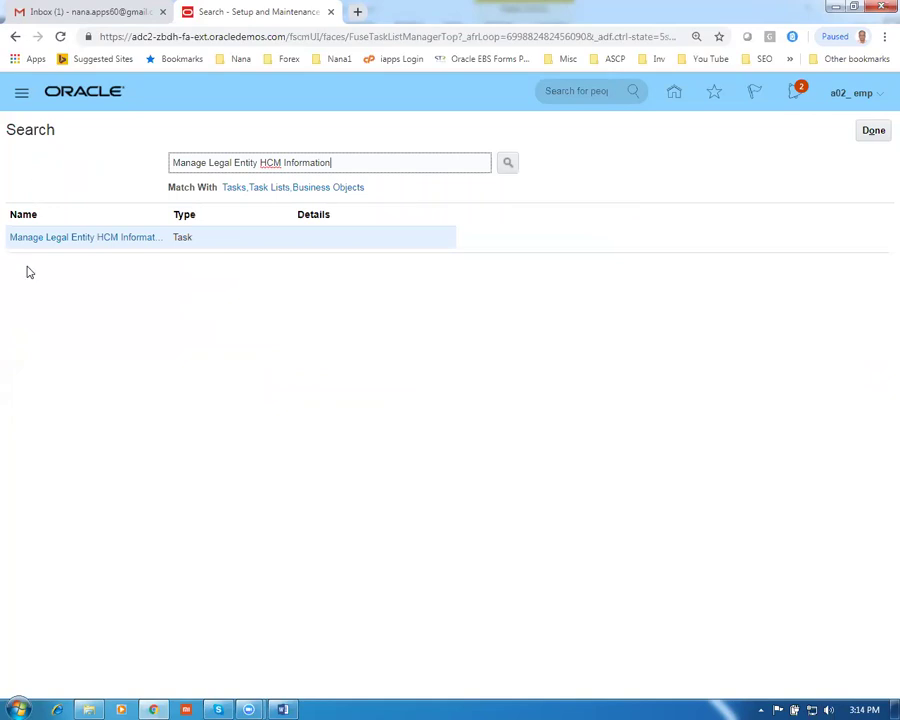
click(60, 237)
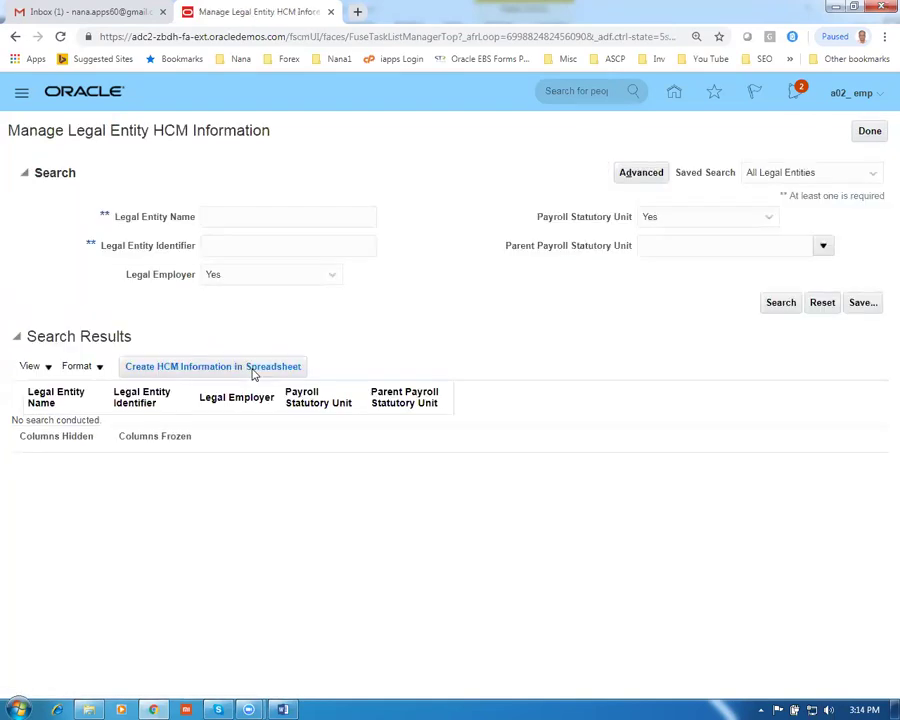
Search for legal entity name g01 and open the g01 legal entity record
click(215, 215)
text(g01)
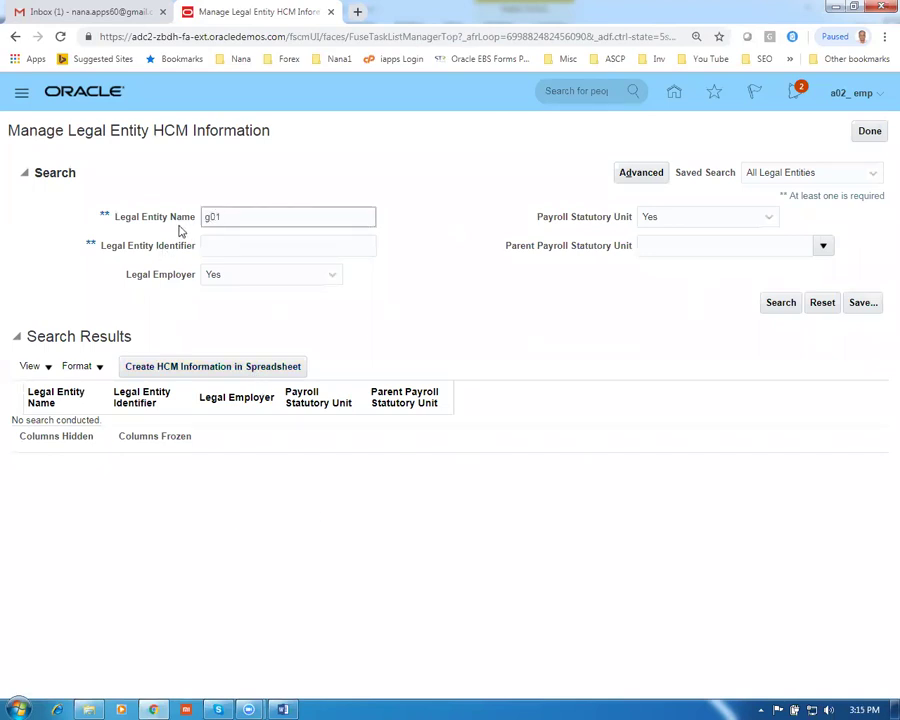
click(778, 305)
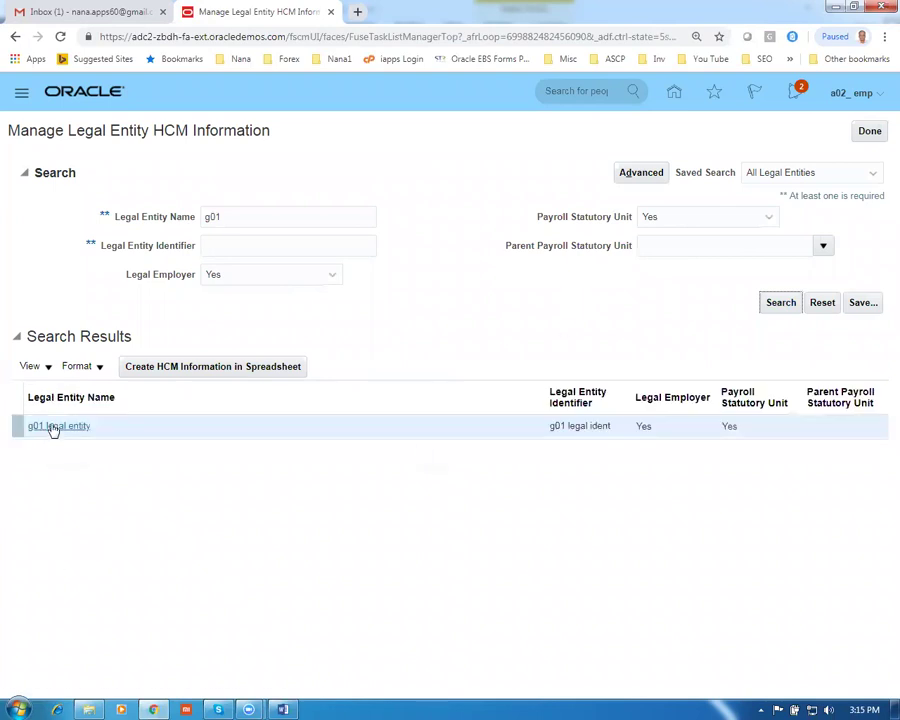
click(51, 426)
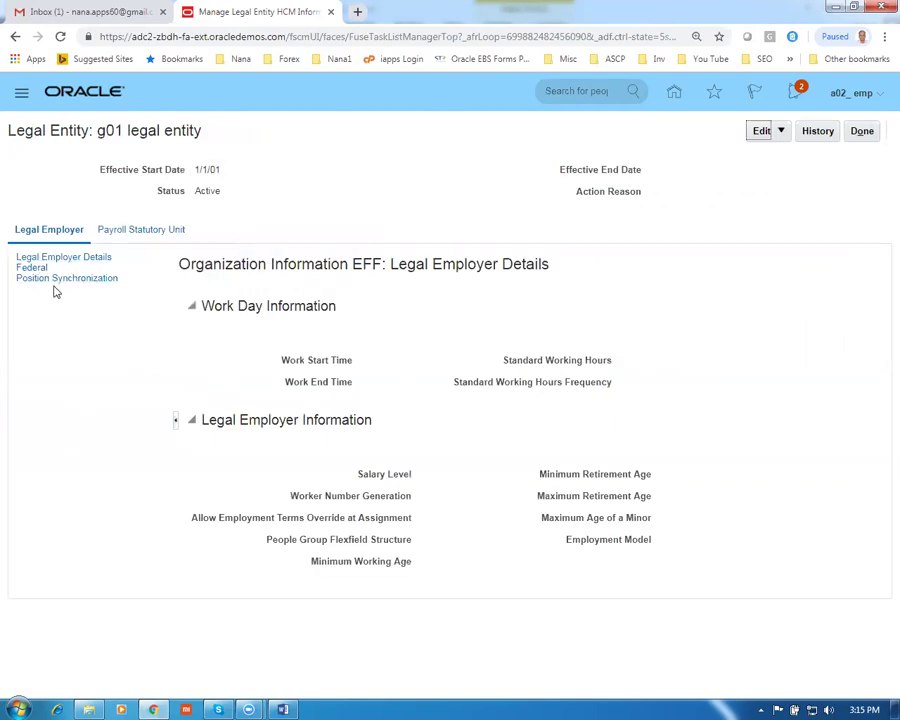
Review the Position Synchronization settings, including the Use Enterprise setting
click(43, 280)
click(387, 360)
drag(385, 360, 437, 359)
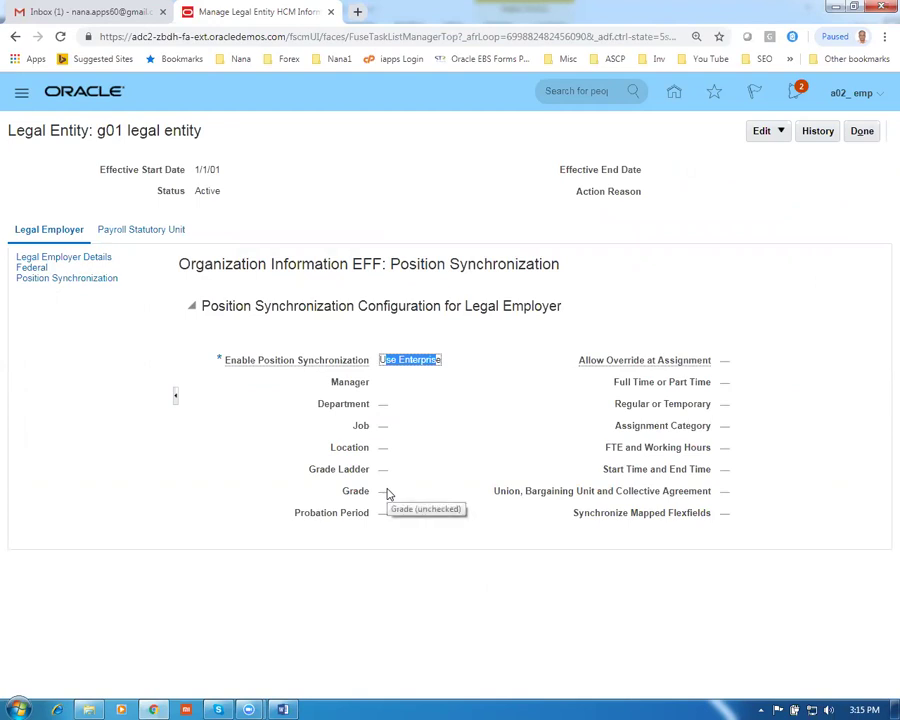
click(229, 454)
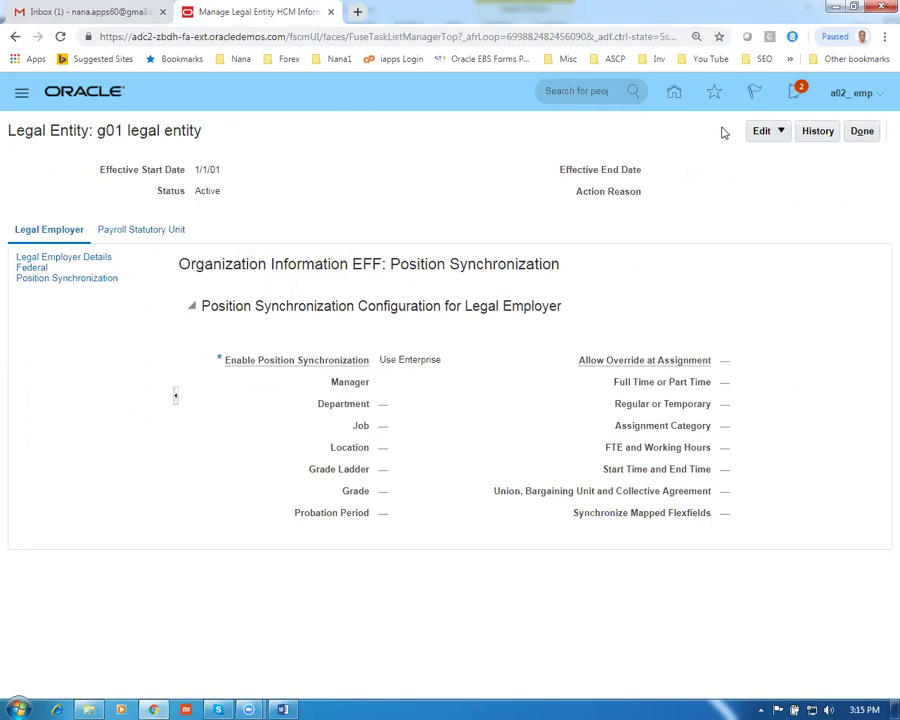
Start an update of g01 legal entity effective 1/1/01 and show its Payroll Statutory Unit details
click(782, 131)
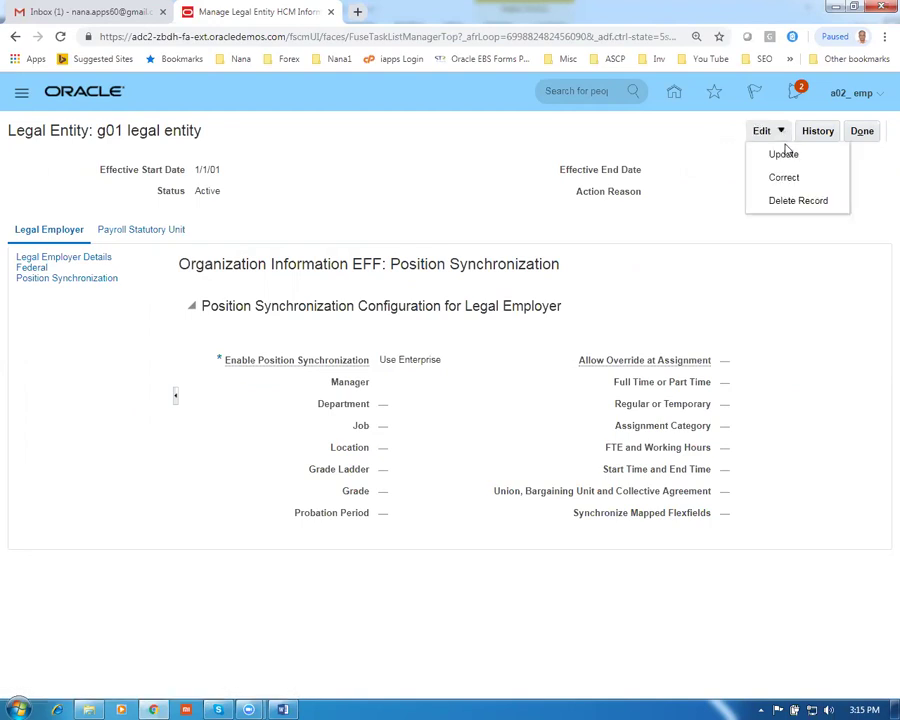
click(786, 155)
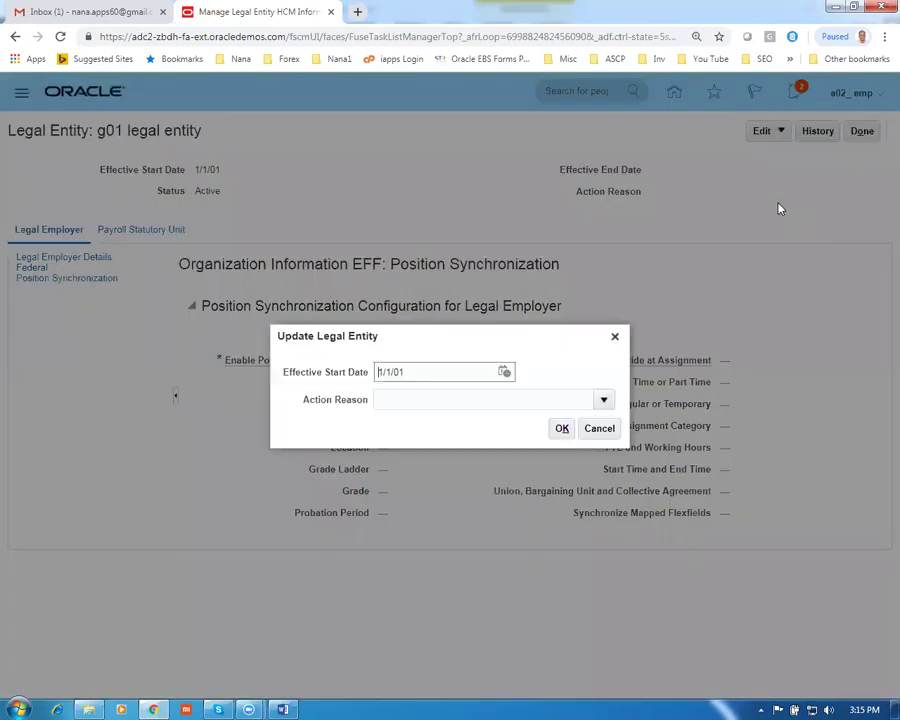
click(562, 430)
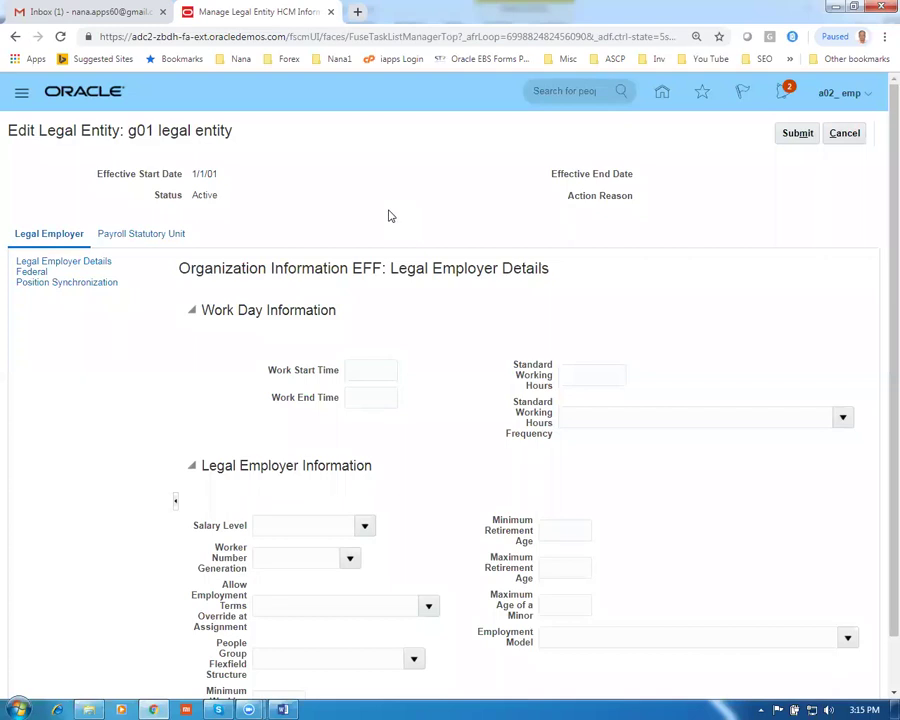
click(45, 283)
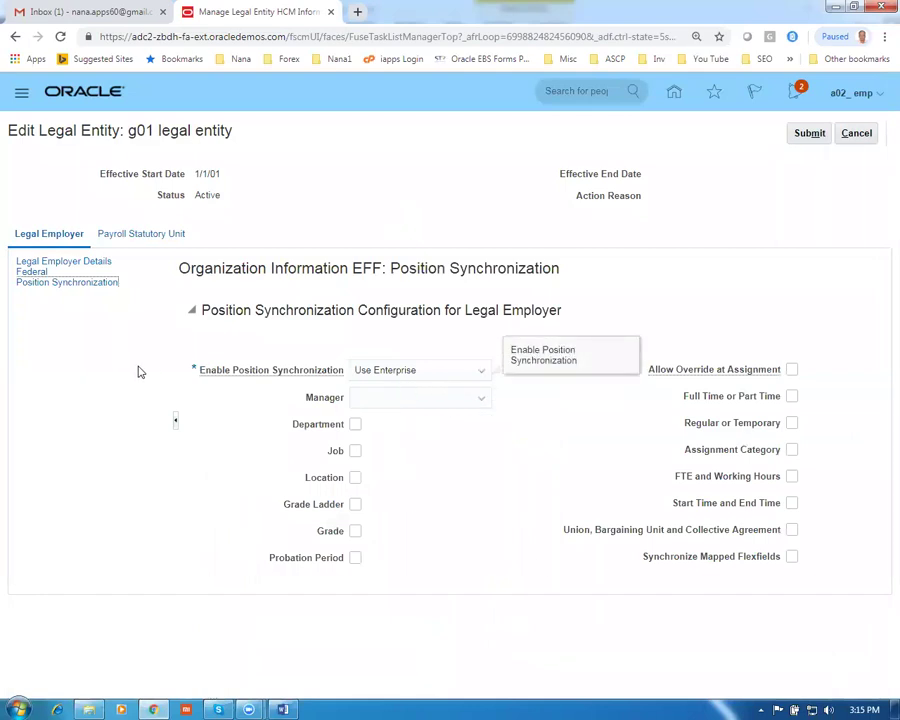
click(138, 236)
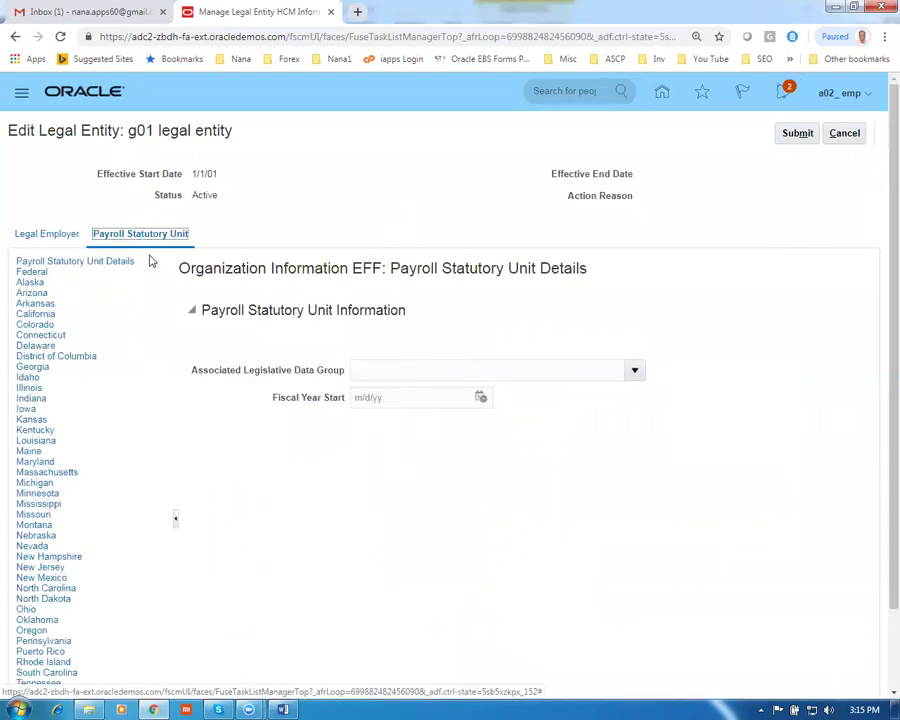
Set the Associated Legislative Data Group to US Legislative Data Group
click(379, 370)
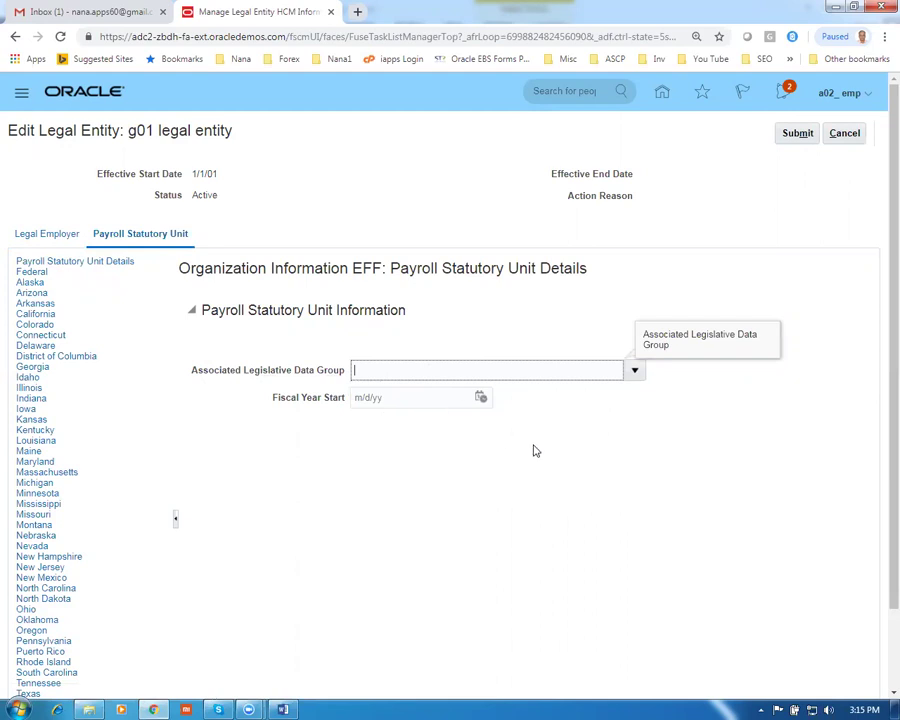
click(634, 371)
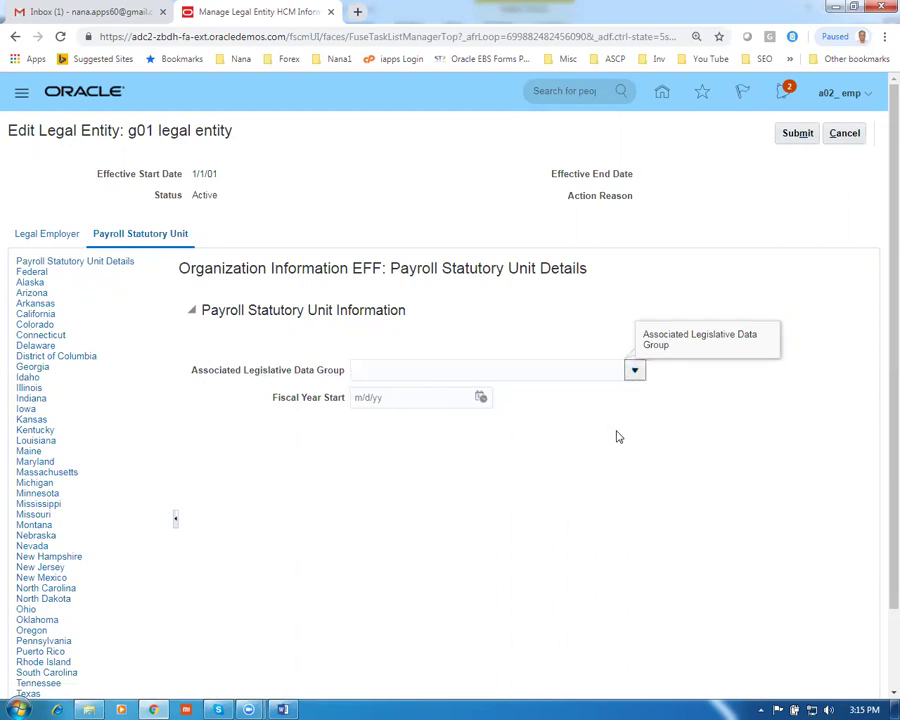
click(403, 371)
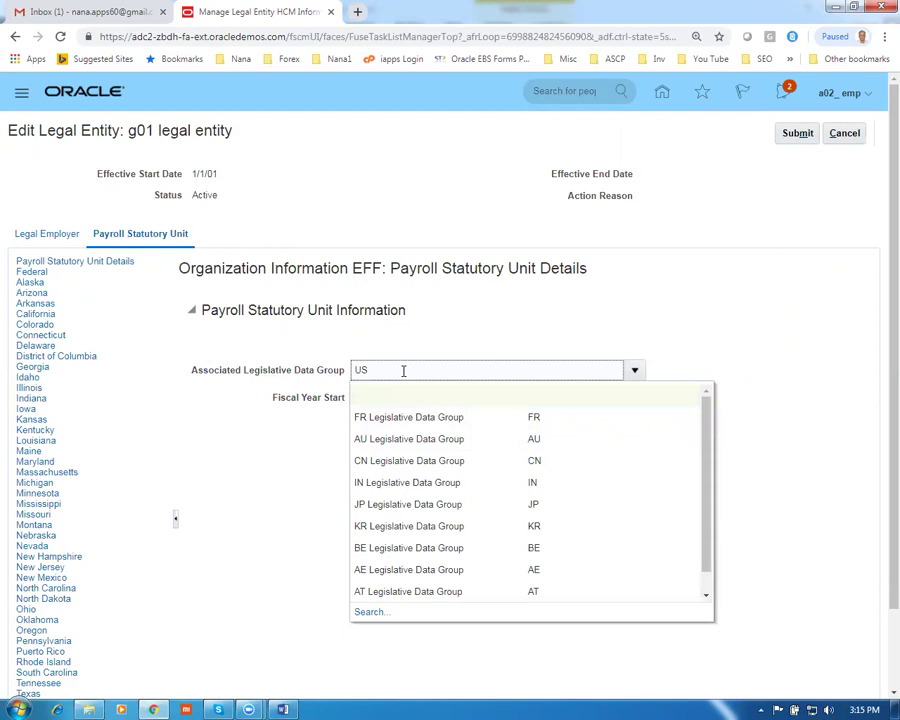
key(Tab)
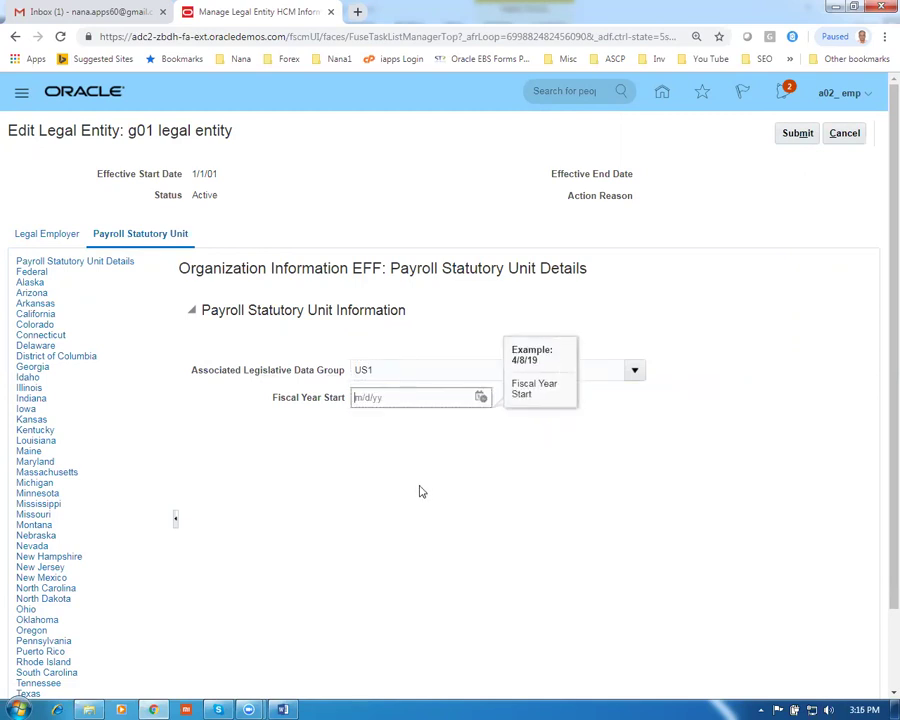
click(634, 371)
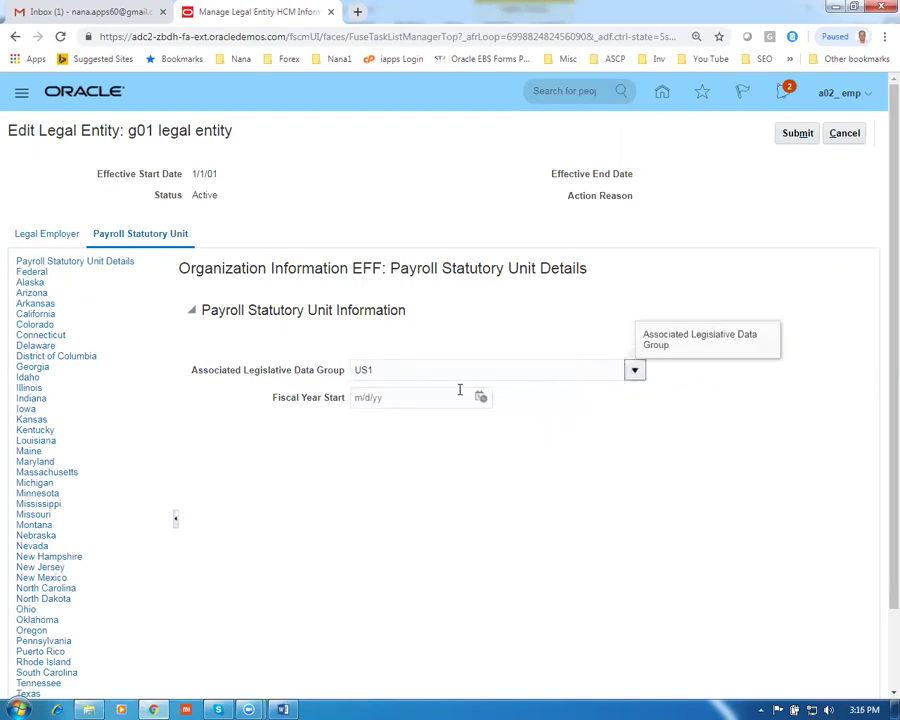
click(372, 612)
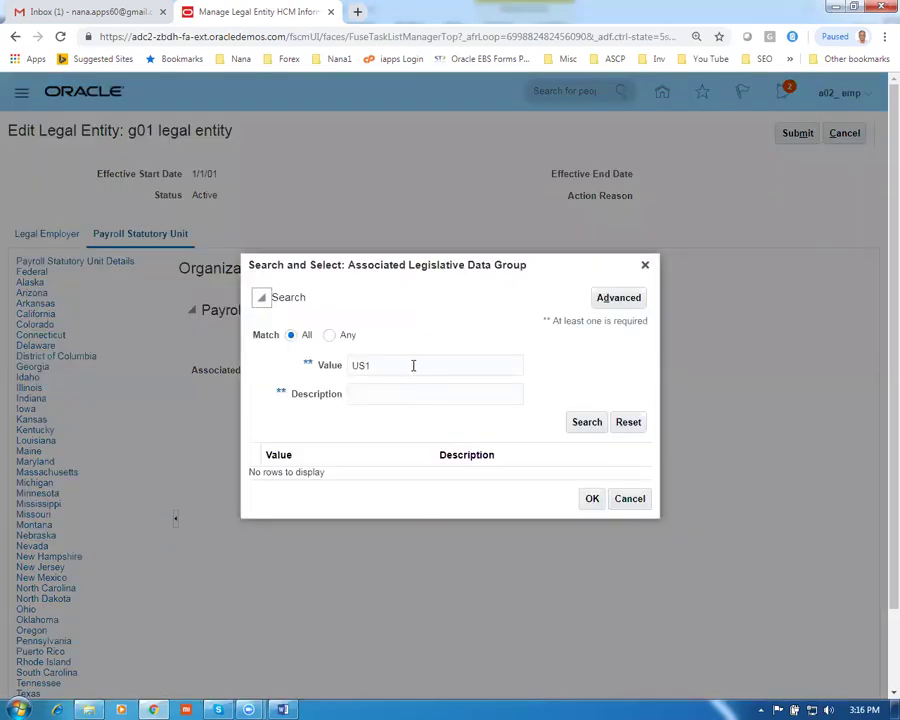
click(410, 364)
click(584, 421)
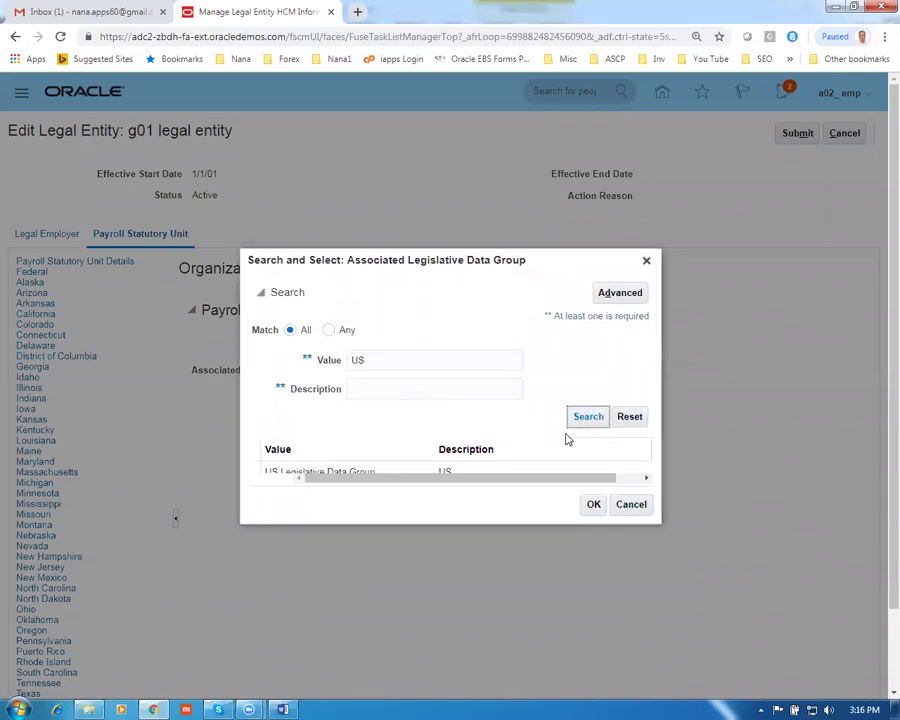
click(504, 476)
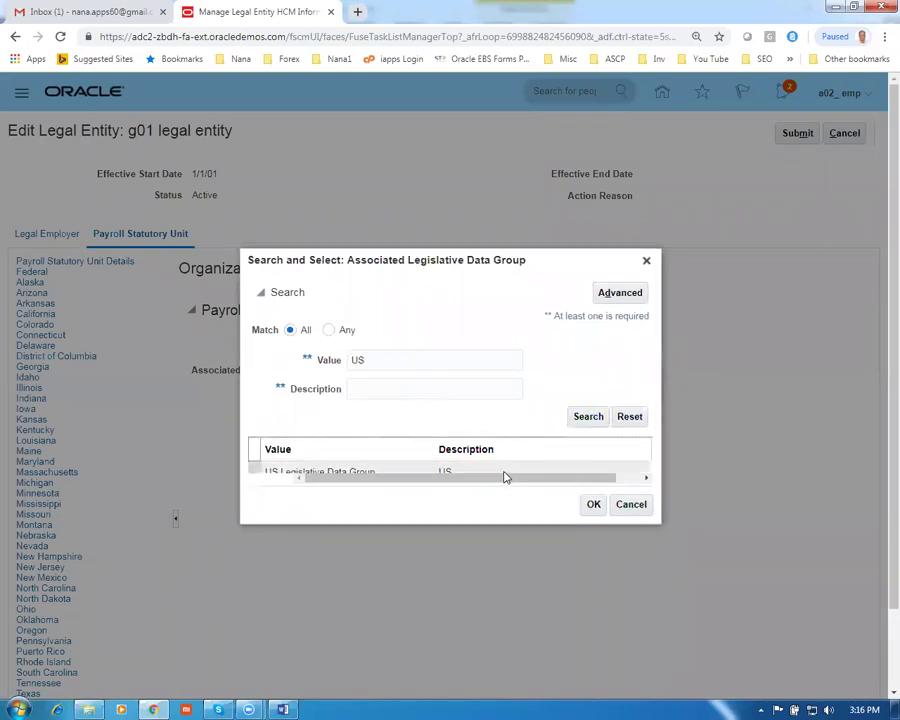
click(592, 505)
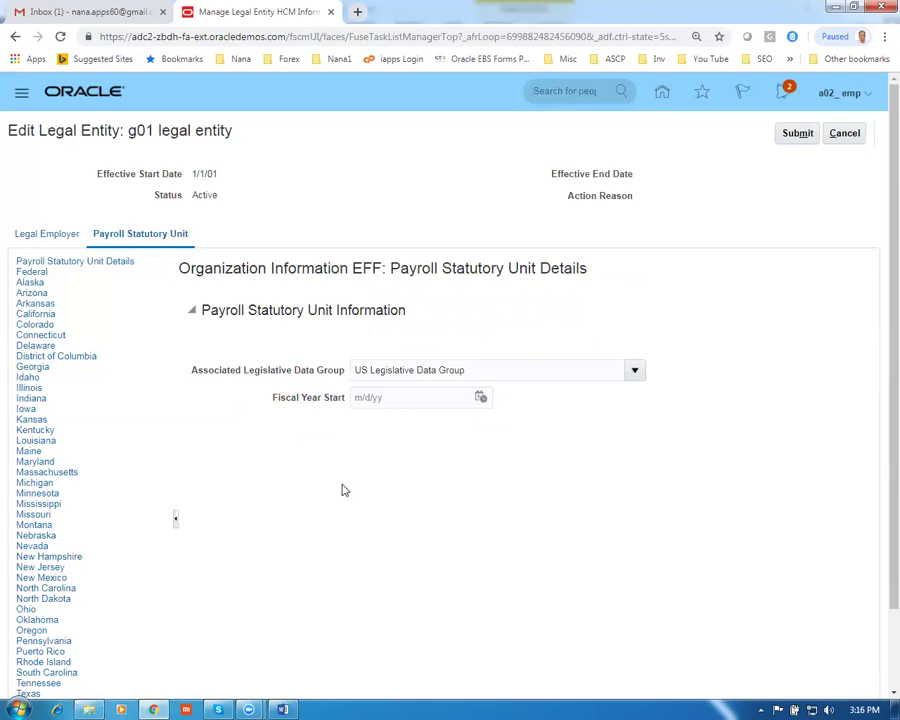
Submit the g01 legal entity update and confirm the submission
drag(468, 370, 359, 376)
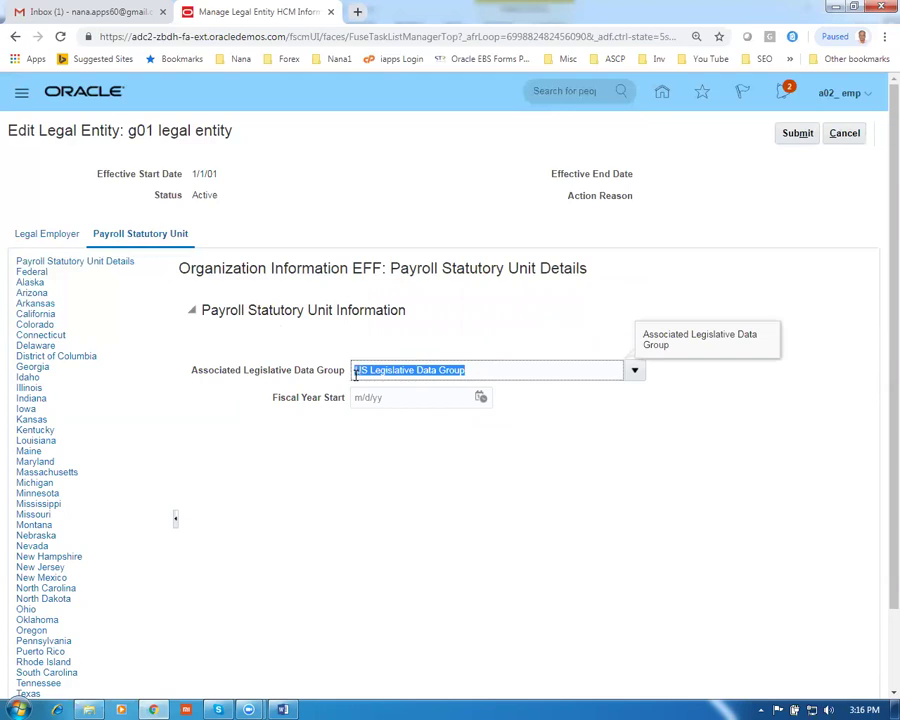
click(280, 562)
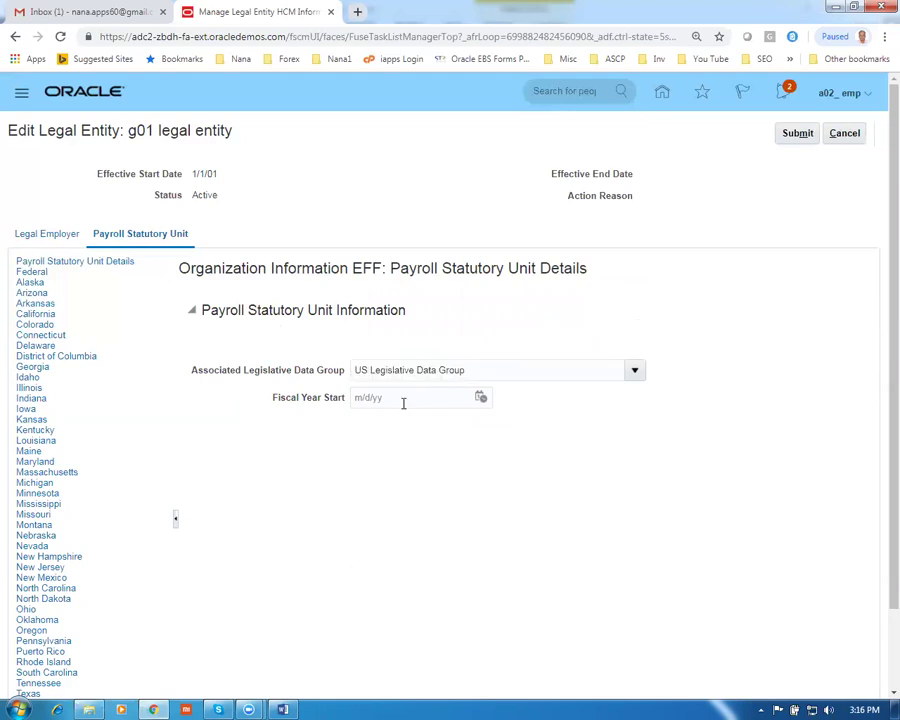
click(489, 371)
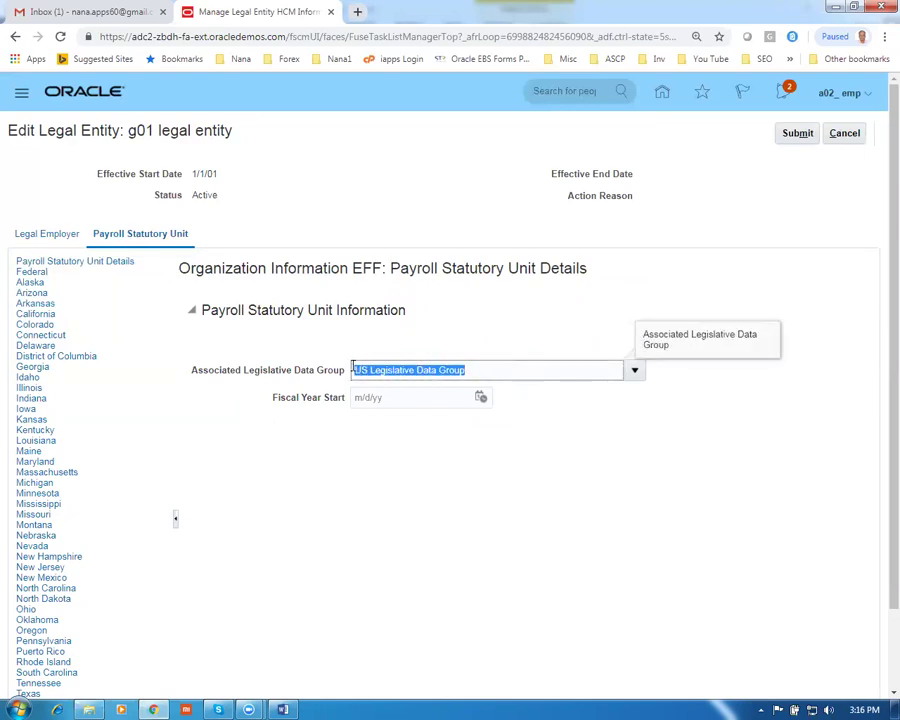
click(426, 522)
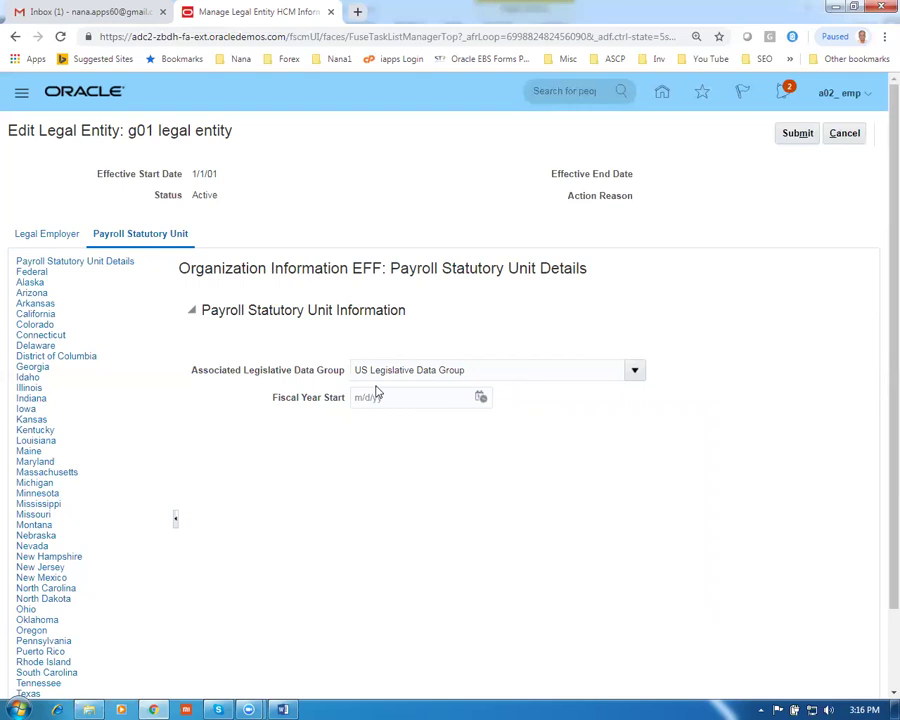
click(798, 134)
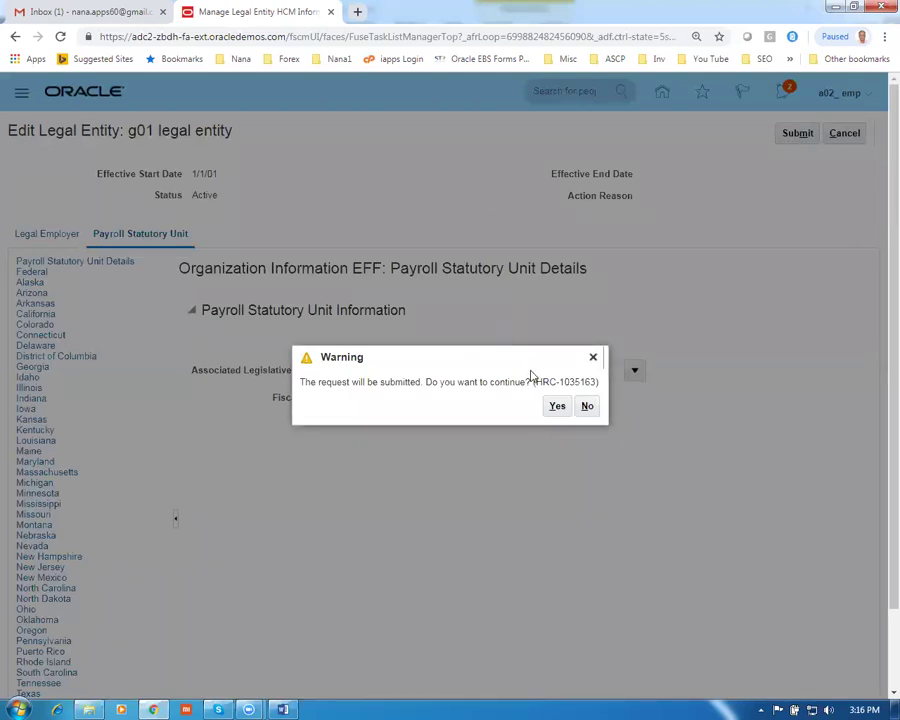
click(557, 406)
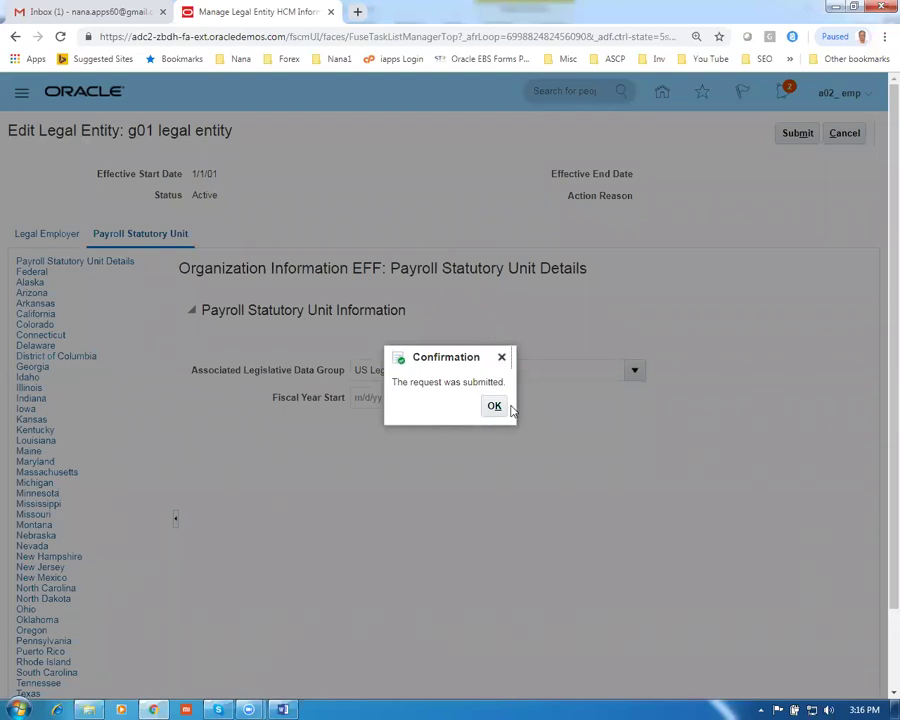
click(494, 405)
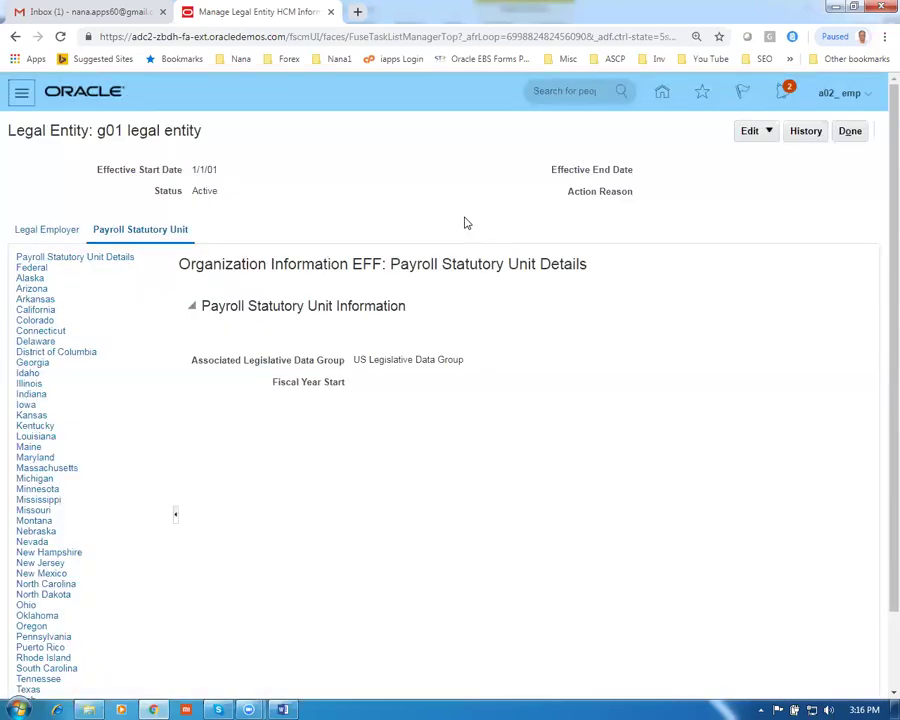
Copy row 12's task, Manage Chart Of Accounts Value Sets, from Word and close the legal entity view
key(alt+Tab)
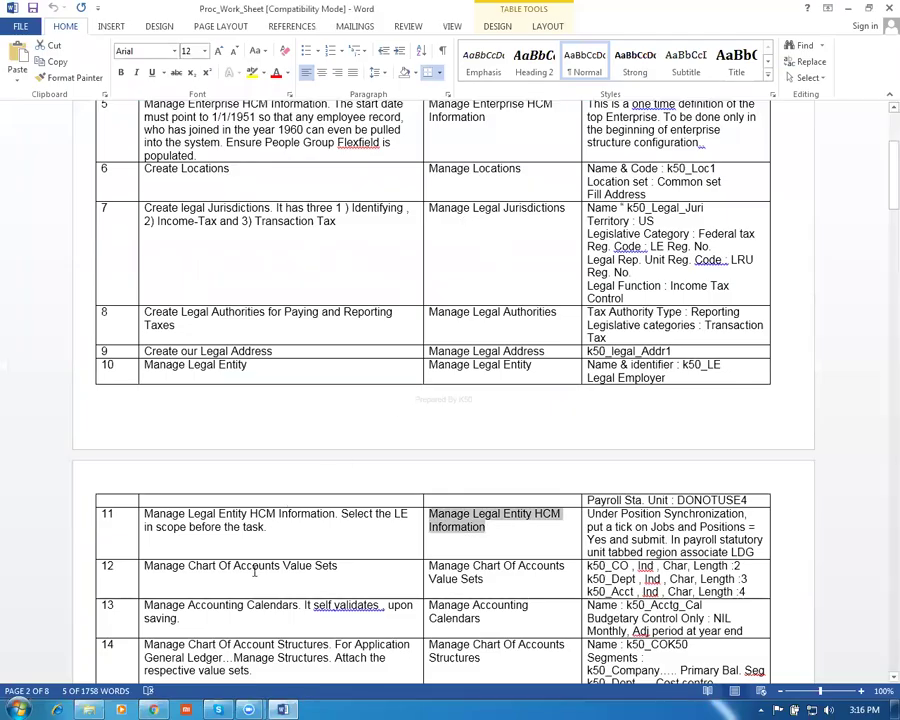
click(224, 573)
key(Tab)
key(ctrl+c)
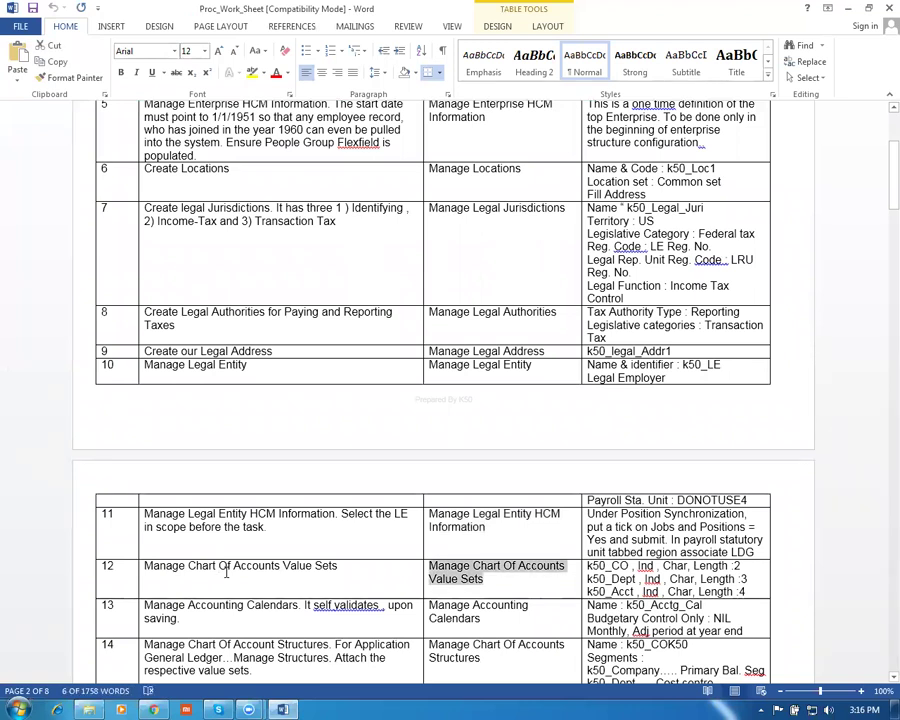
key(alt+Tab)
click(851, 137)
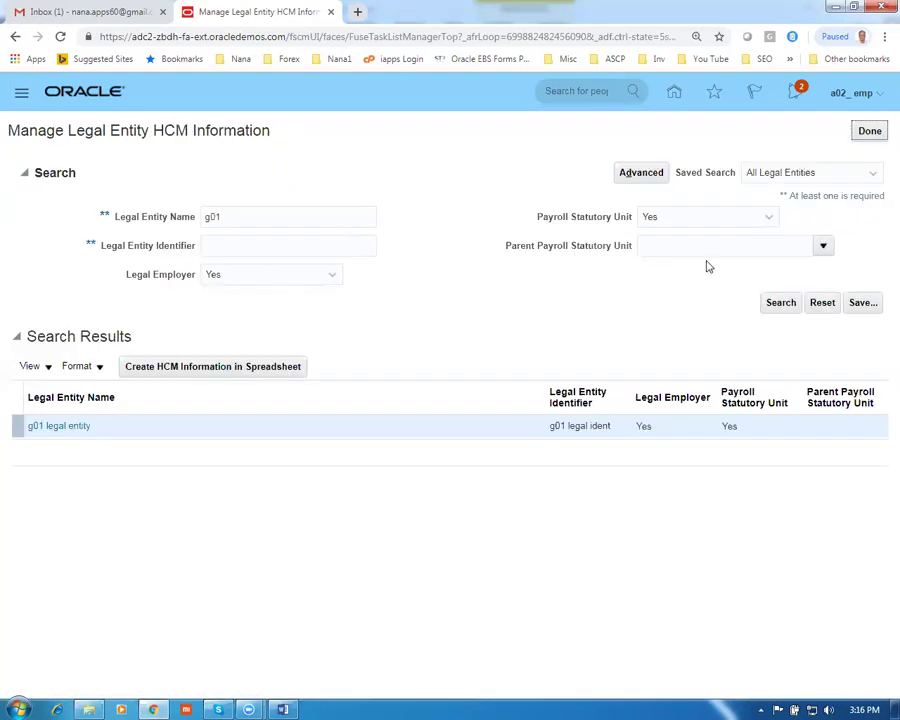
Search the setup tasks for Manage Chart of Accounts Value Sets and open it
click(868, 137)
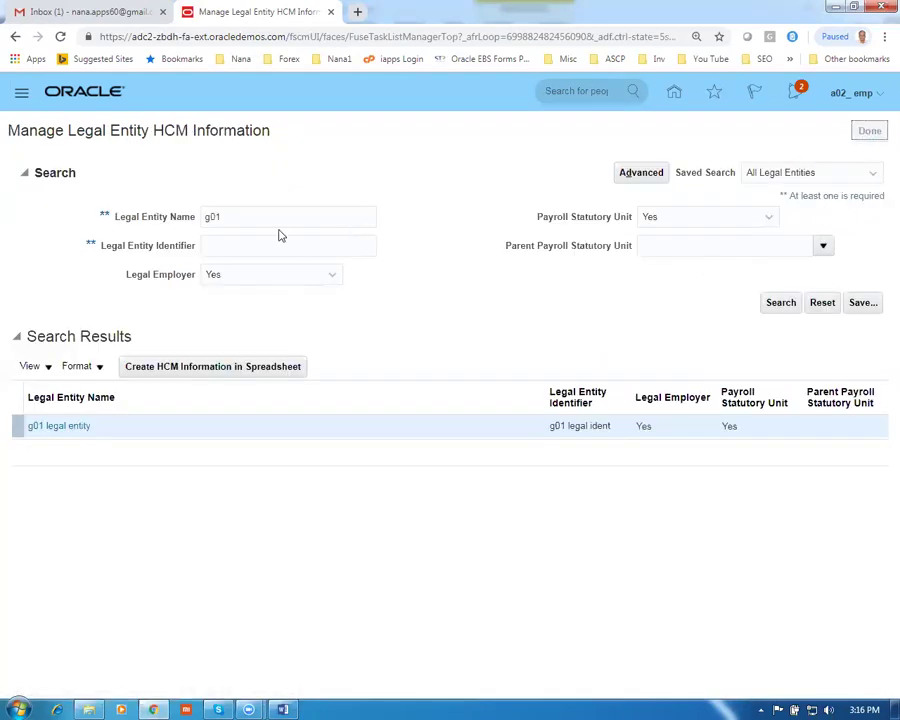
drag(330, 163, 128, 247)
key(ctrl+v)
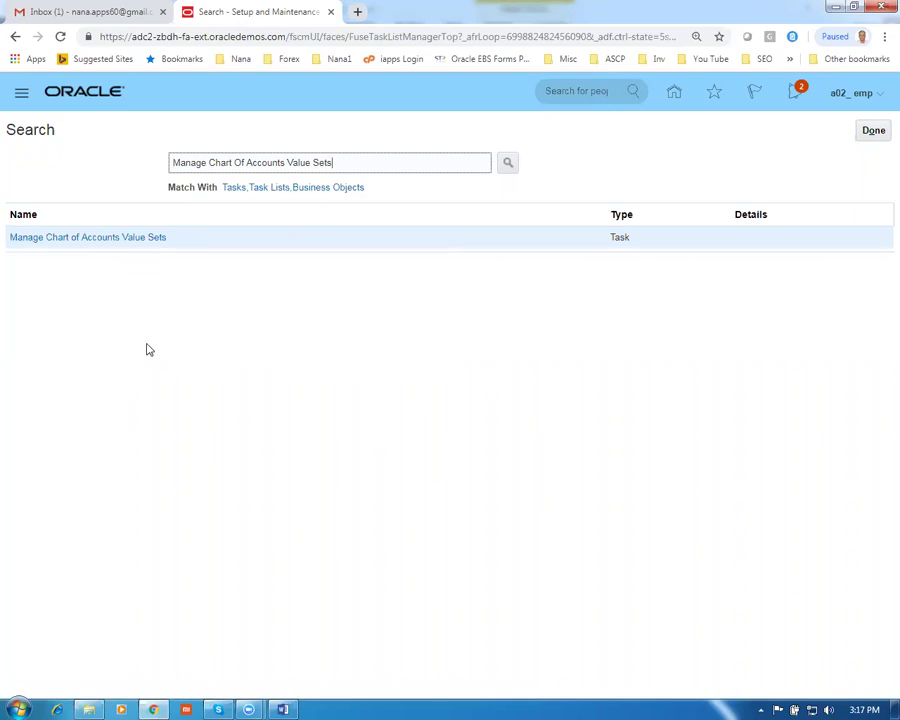
click(95, 241)
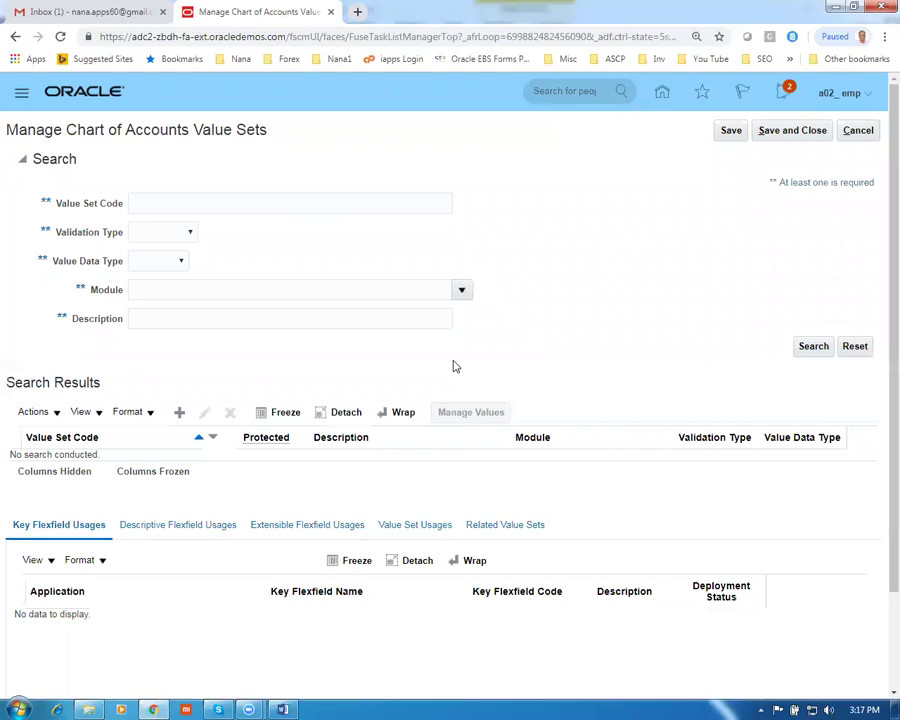
Create a new value set with code and description g01 company VS 1
click(179, 411)
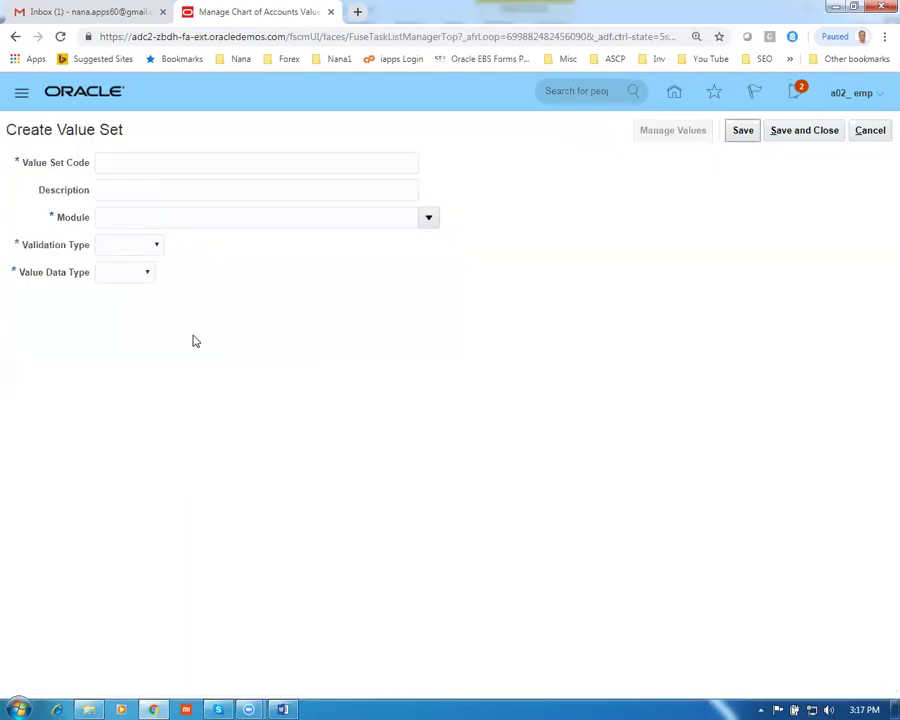
click(129, 165)
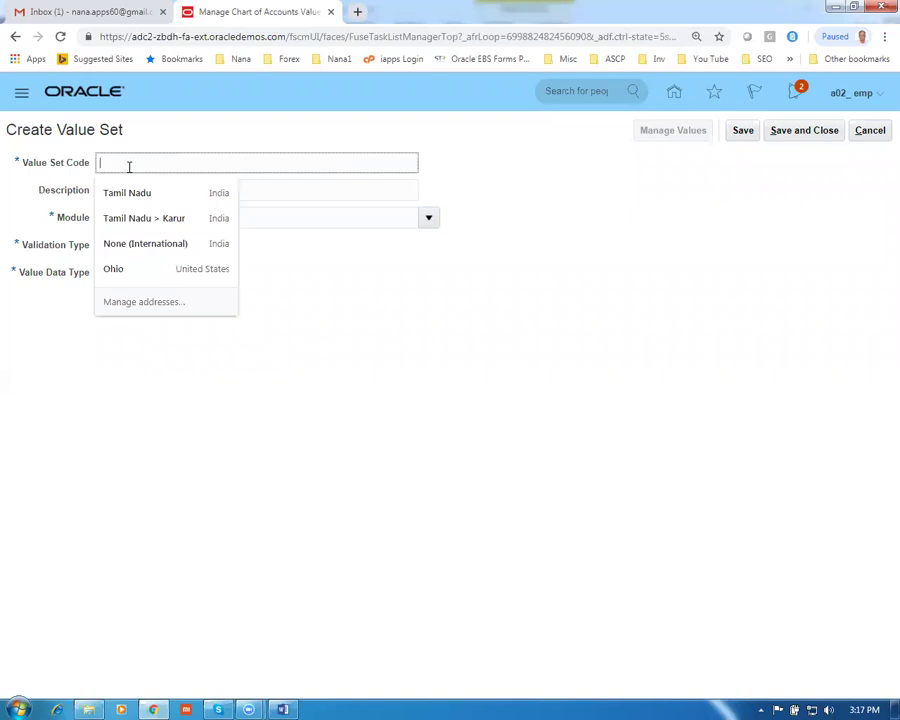
text(g01 company VS 1)
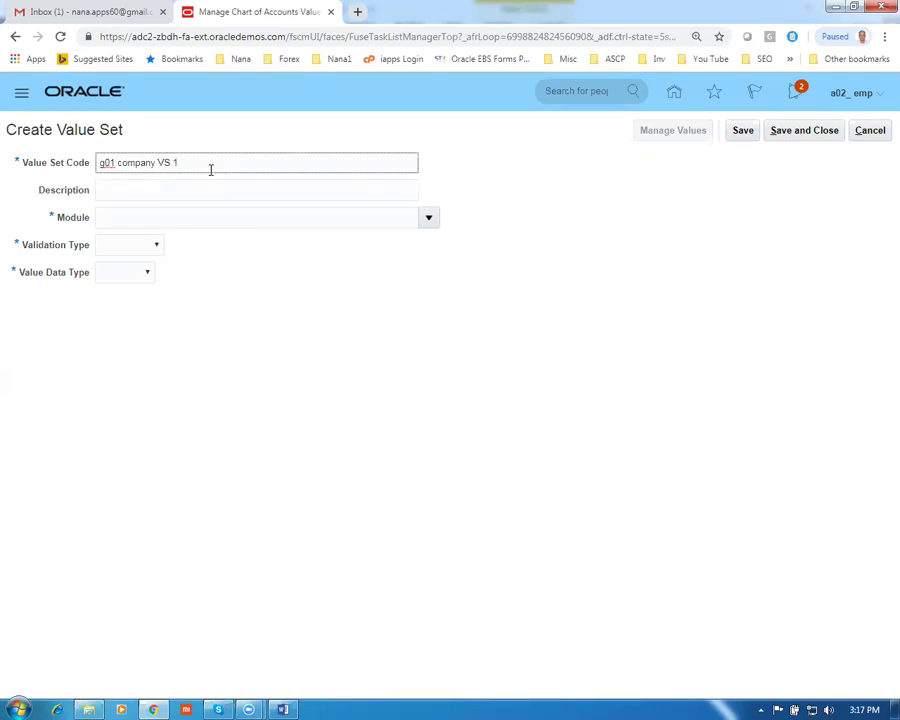
drag(210, 170, 47, 176)
key(ctrl+c)
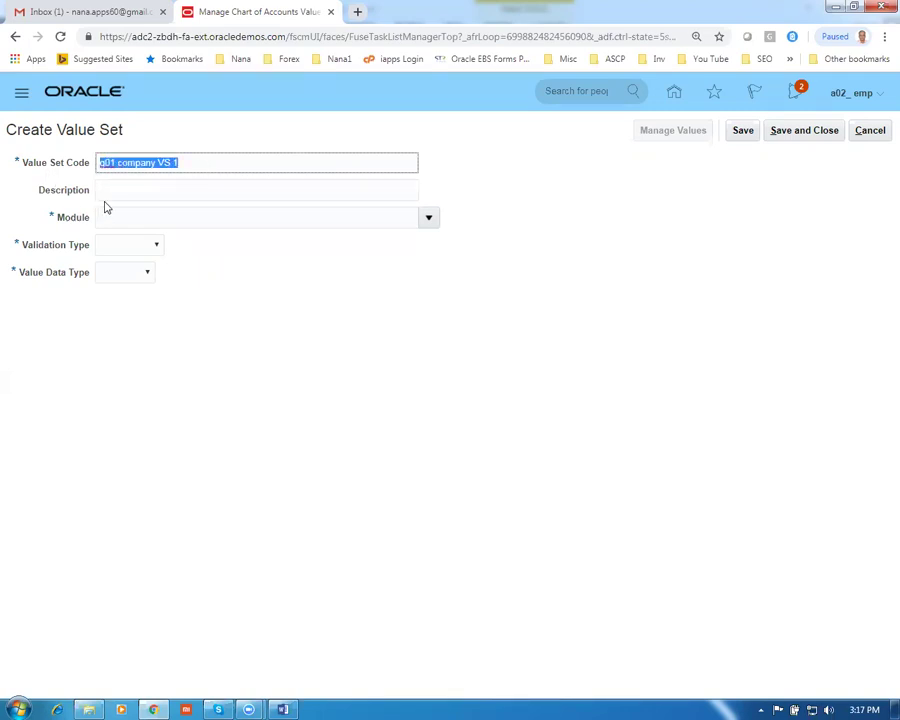
click(110, 194)
key(ctrl+v)
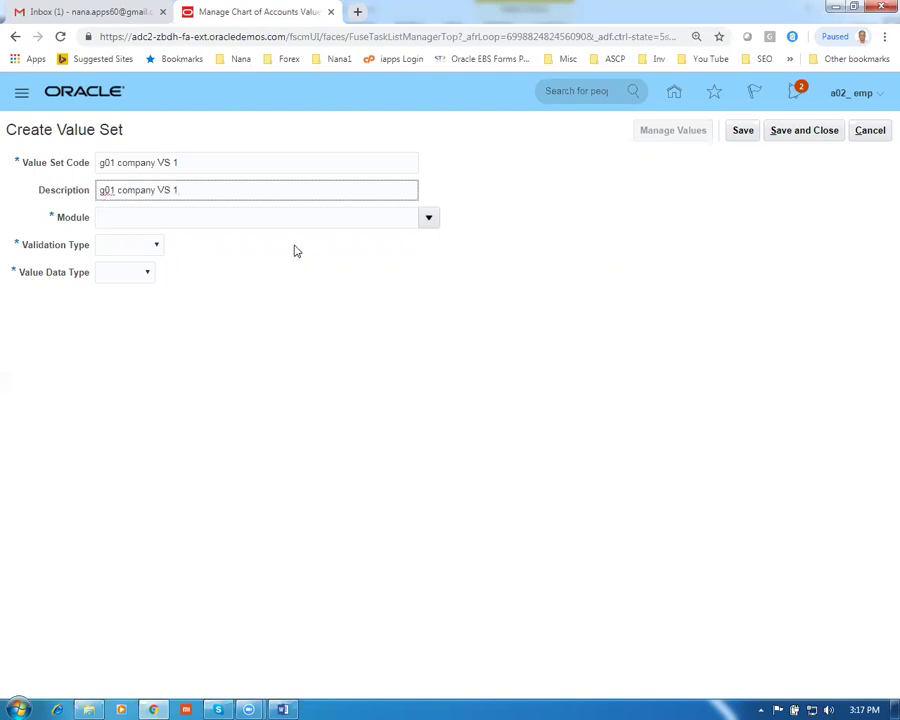
Make it General Ledger, Independent, Character Text with maximum length 2, and save
click(431, 221)
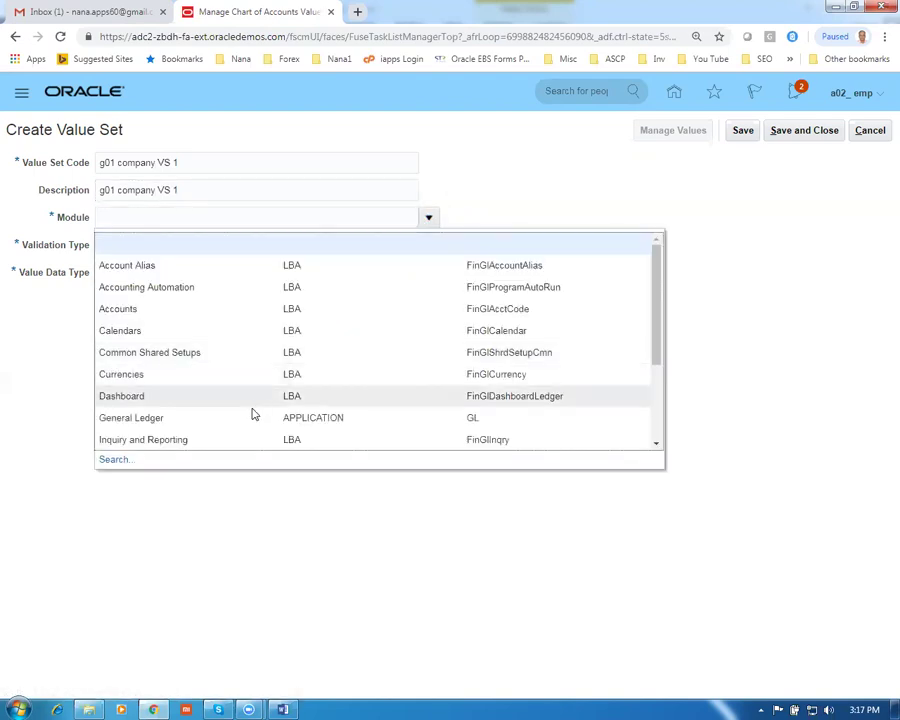
click(250, 418)
click(124, 246)
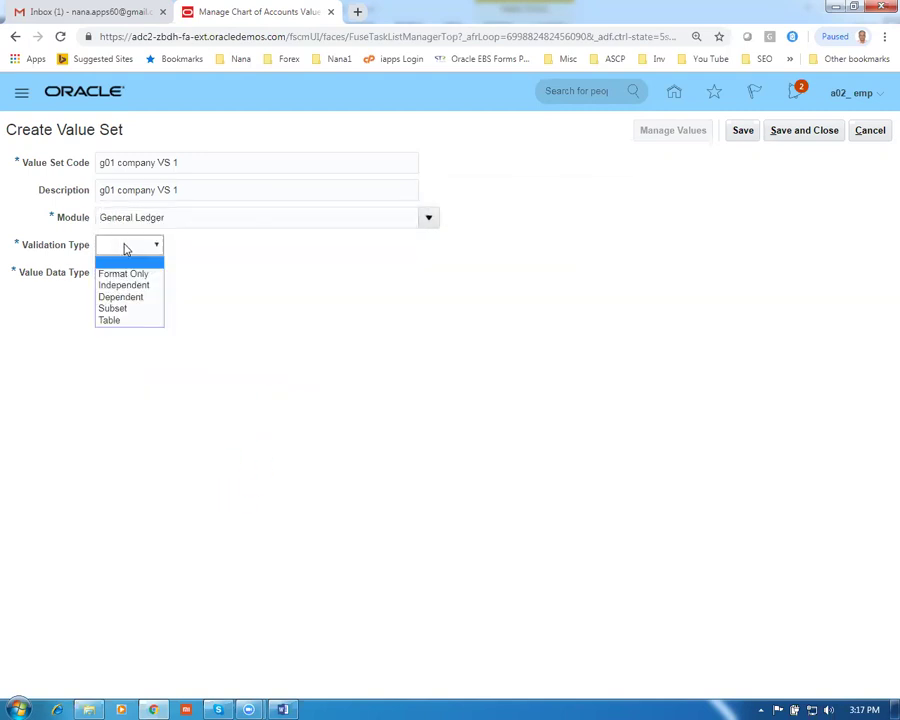
click(139, 298)
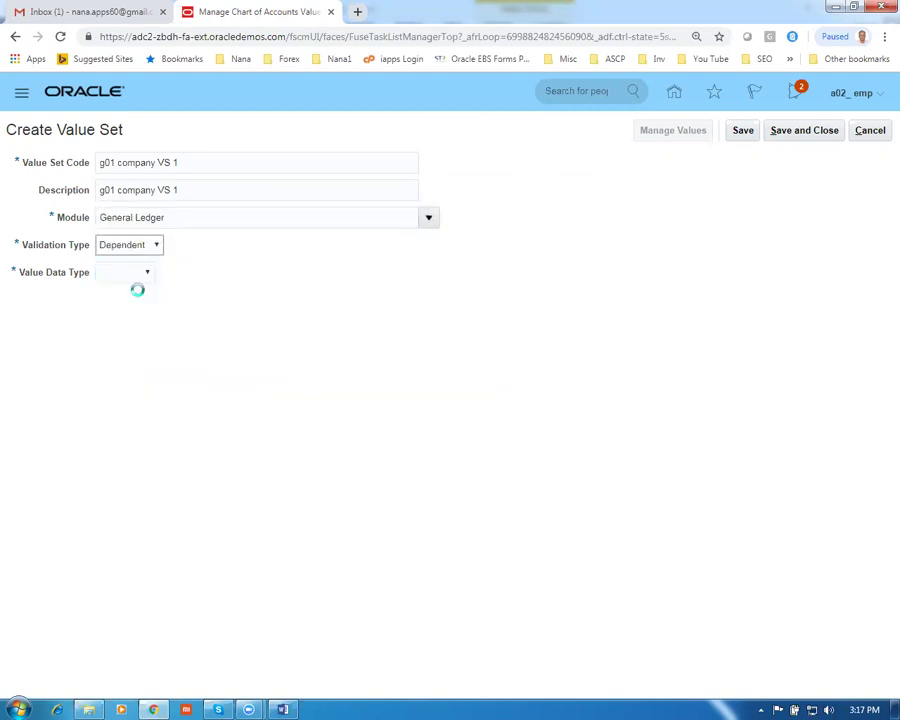
click(170, 248)
click(172, 284)
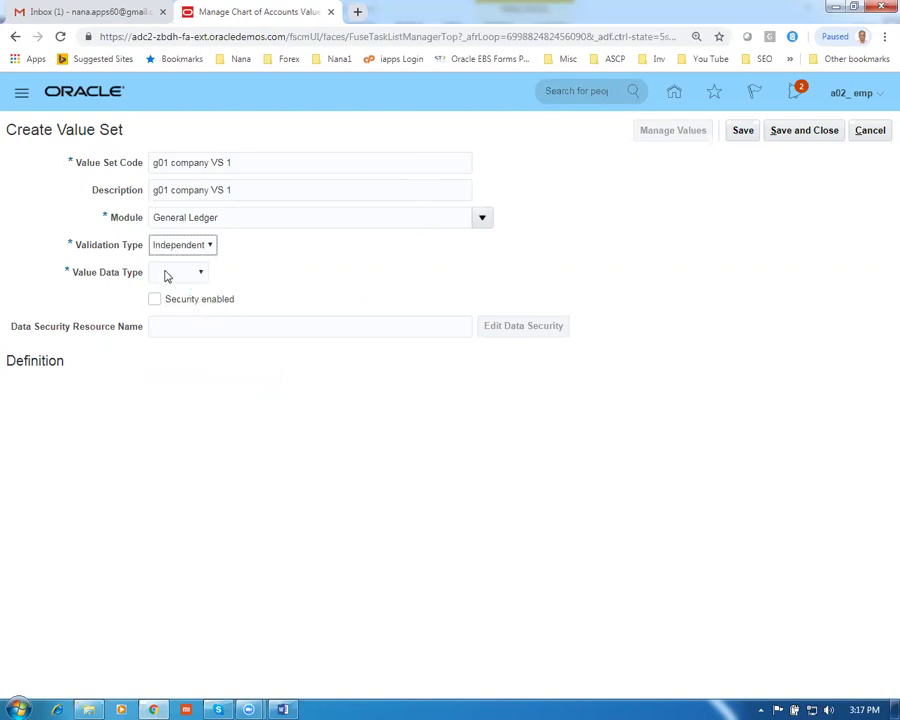
click(167, 276)
click(179, 300)
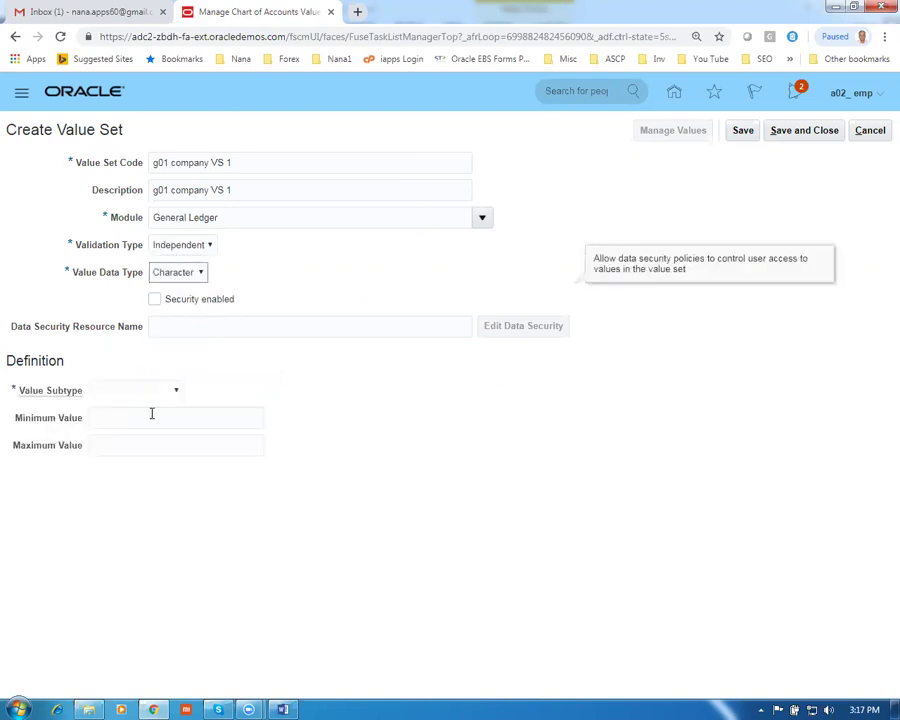
click(122, 392)
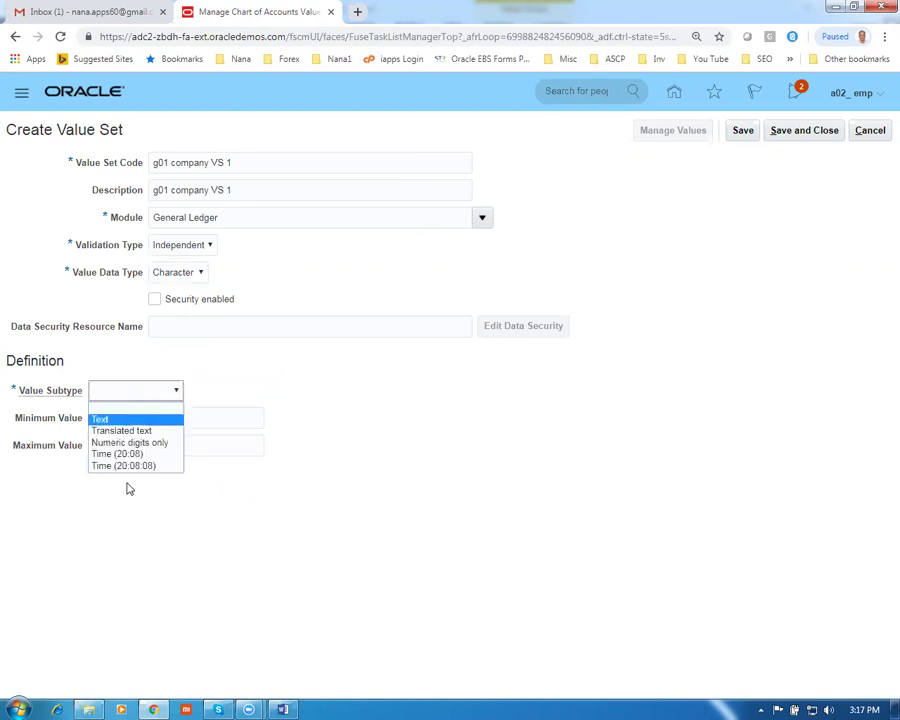
key(Return)
click(125, 420)
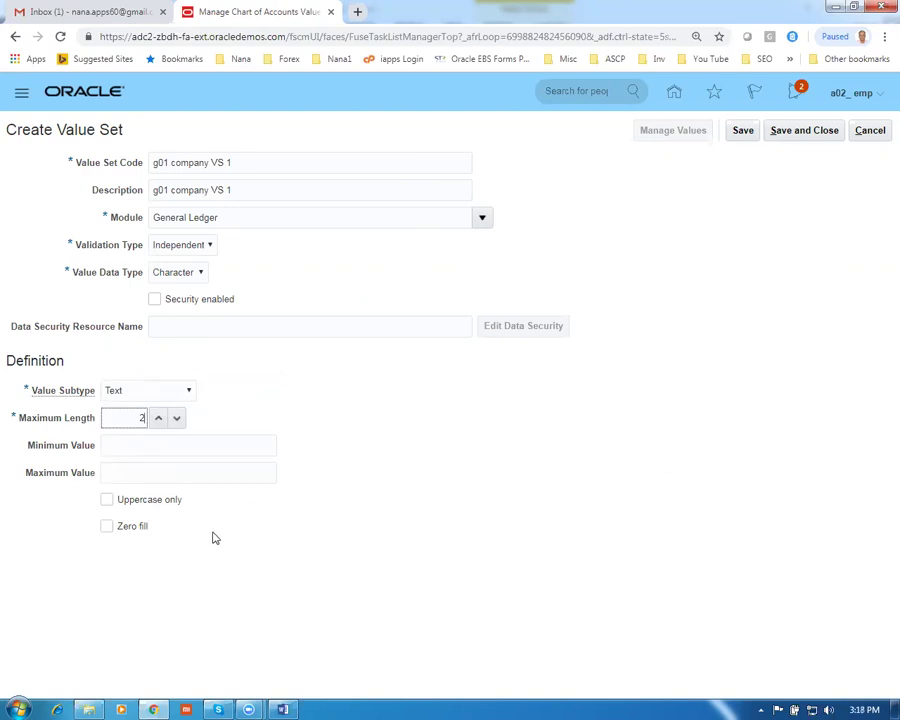
click(782, 133)
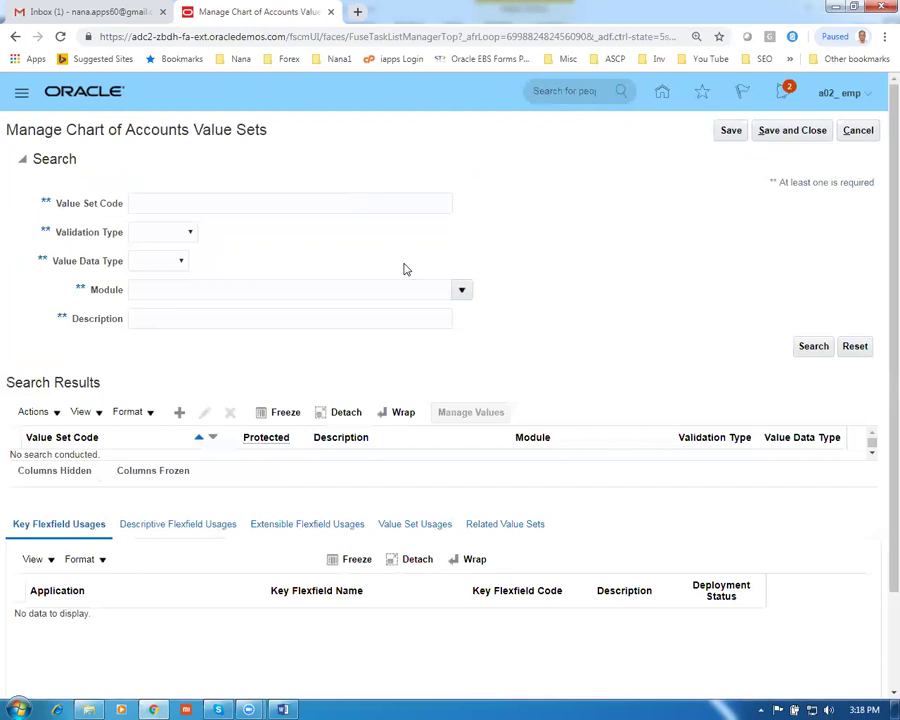
Create a new value set with code and description g01 Department VS 2
click(180, 413)
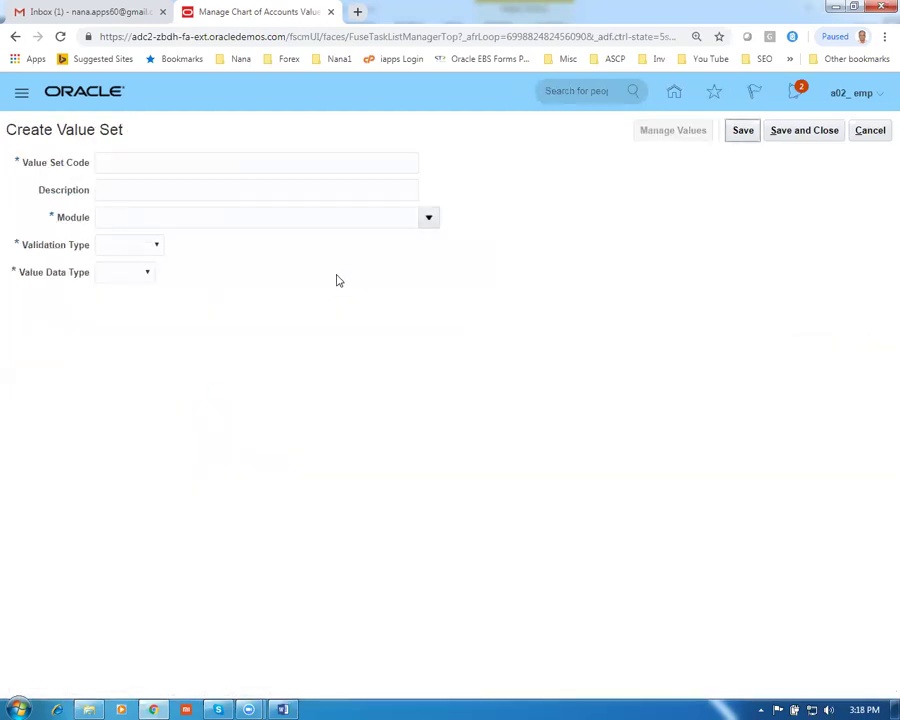
click(133, 160)
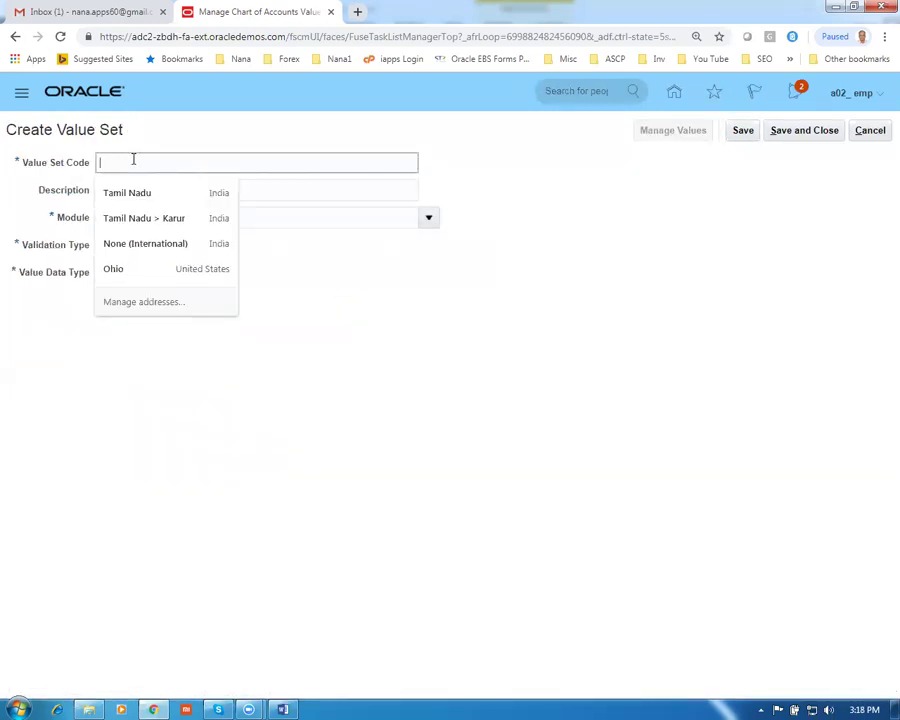
text(g01 Department VS 2)
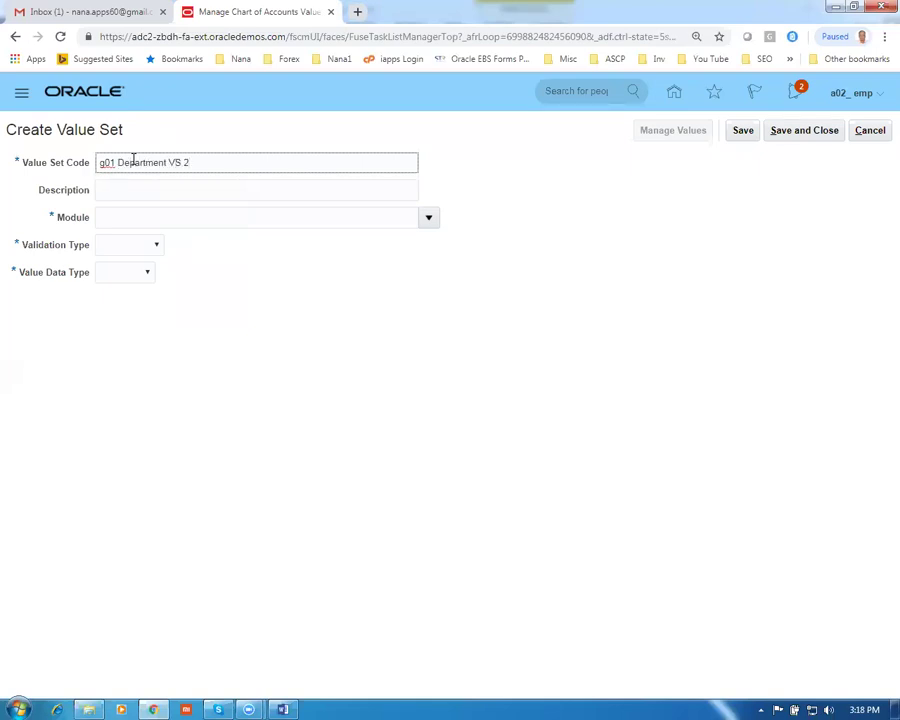
key(ctrl+a)
key(ctrl+c)
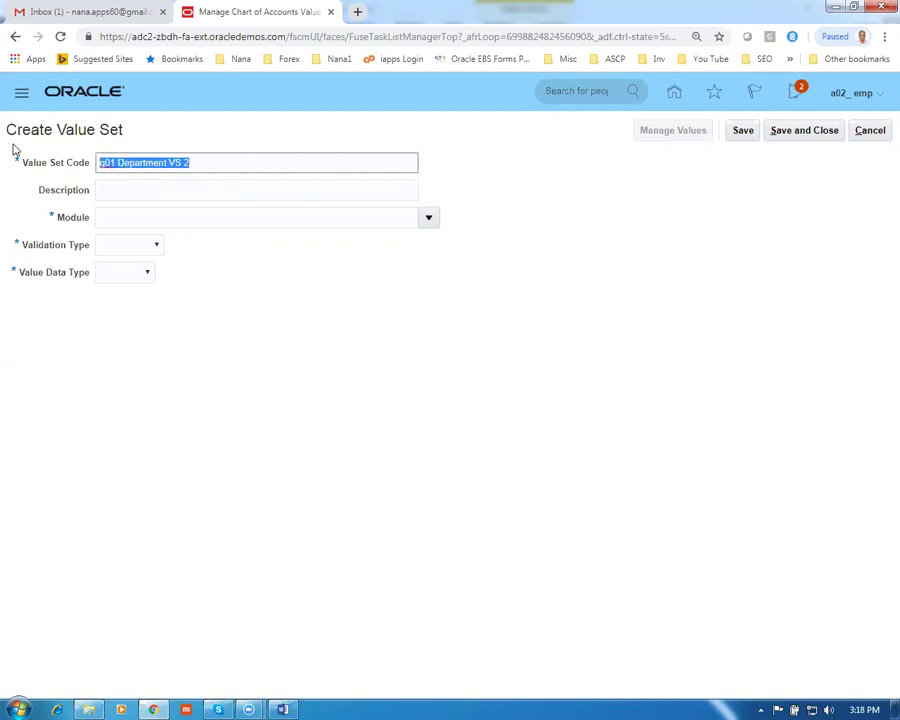
click(133, 193)
key(ctrl+v)
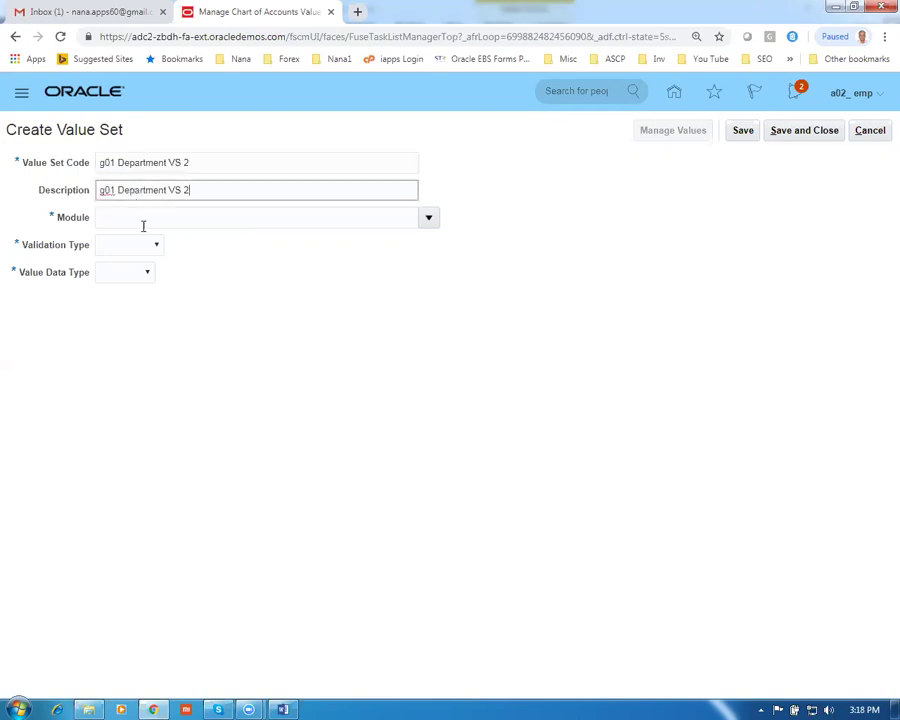
Make it General Ledger, Independent, Character Text with maximum length 3, and save
click(426, 218)
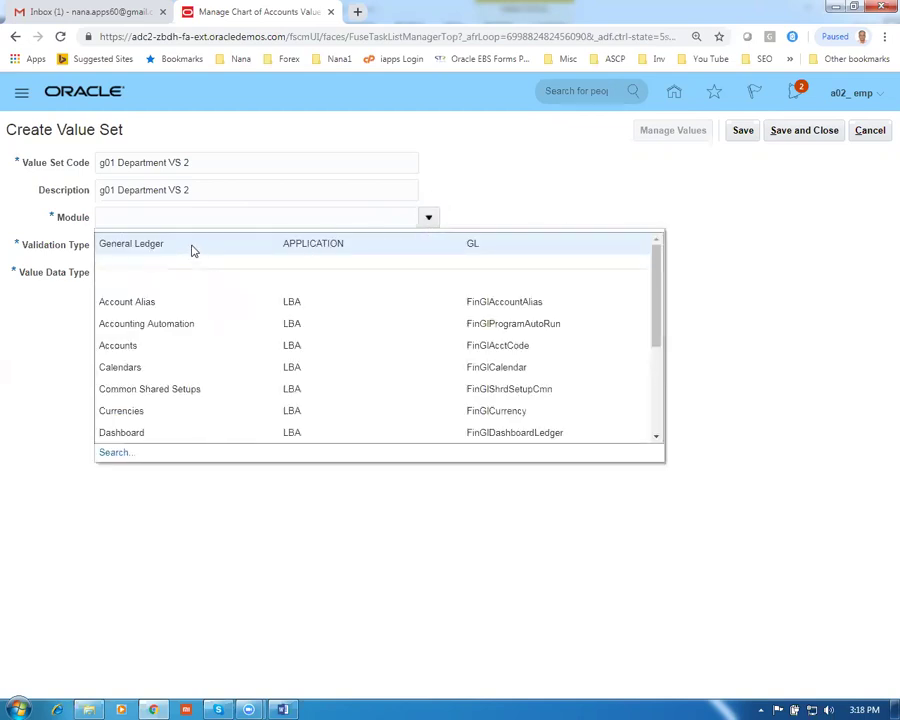
click(193, 246)
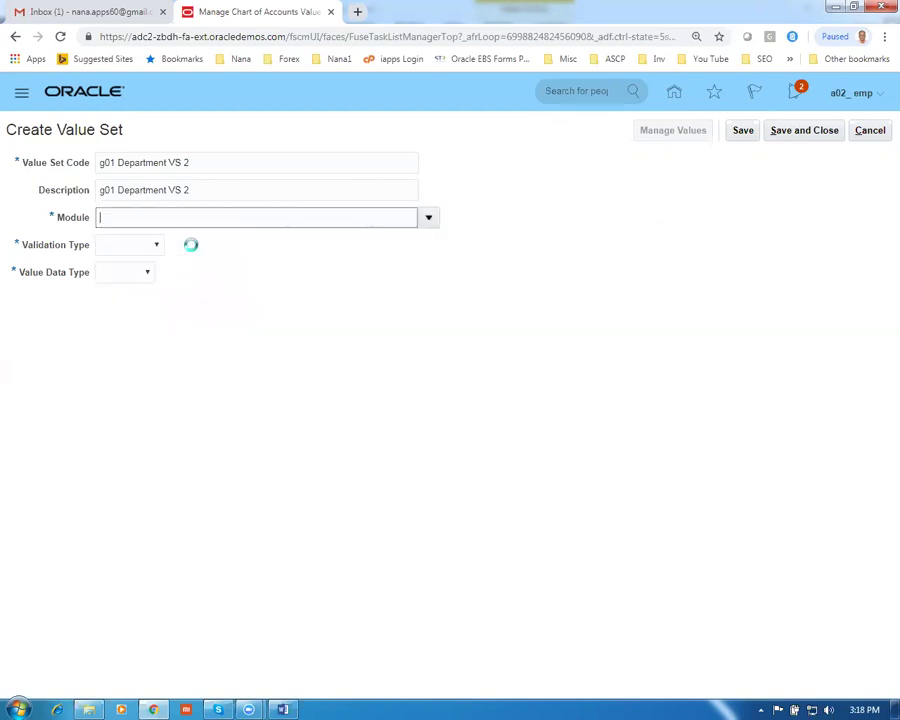
click(120, 246)
click(124, 284)
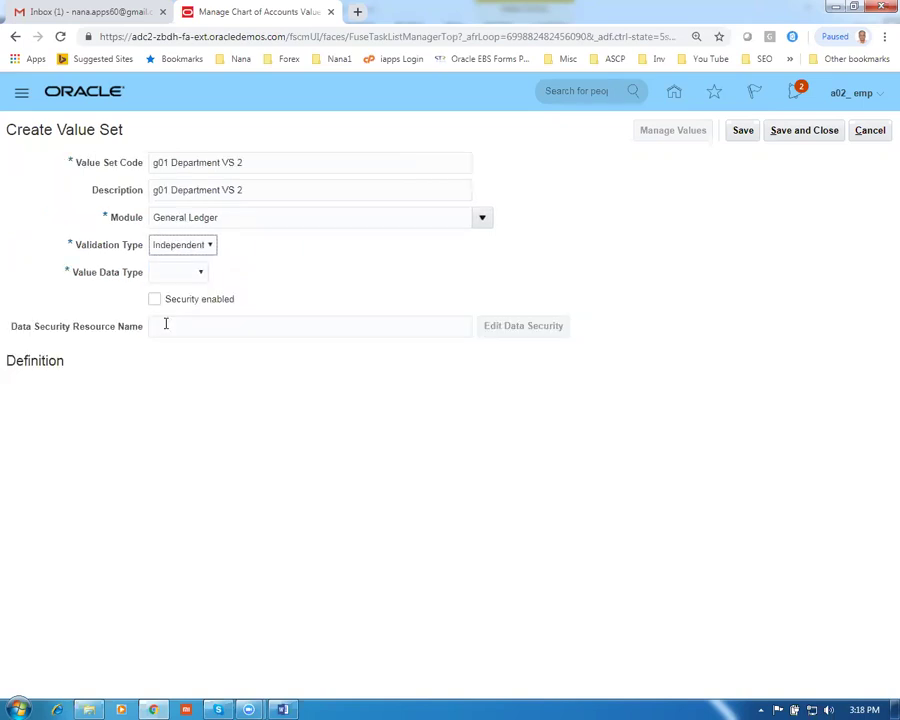
click(170, 278)
click(172, 301)
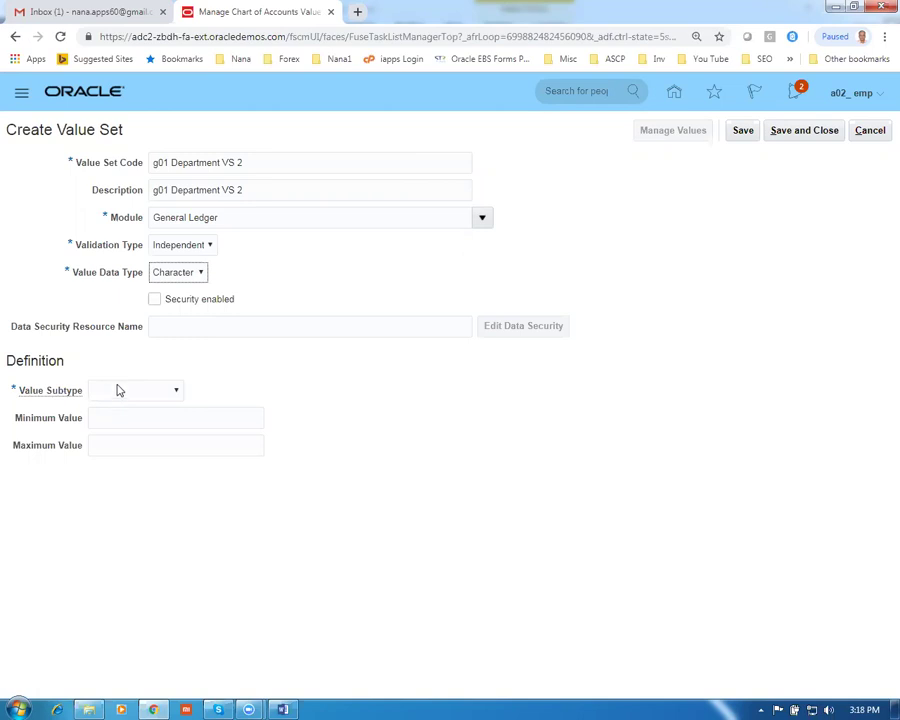
click(116, 390)
click(100, 417)
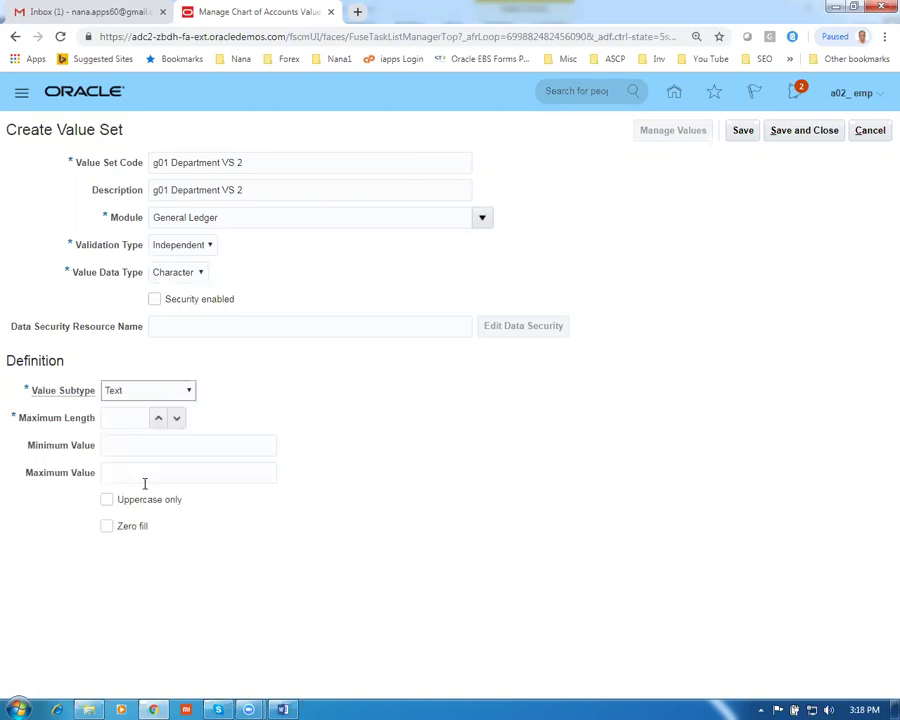
click(120, 419)
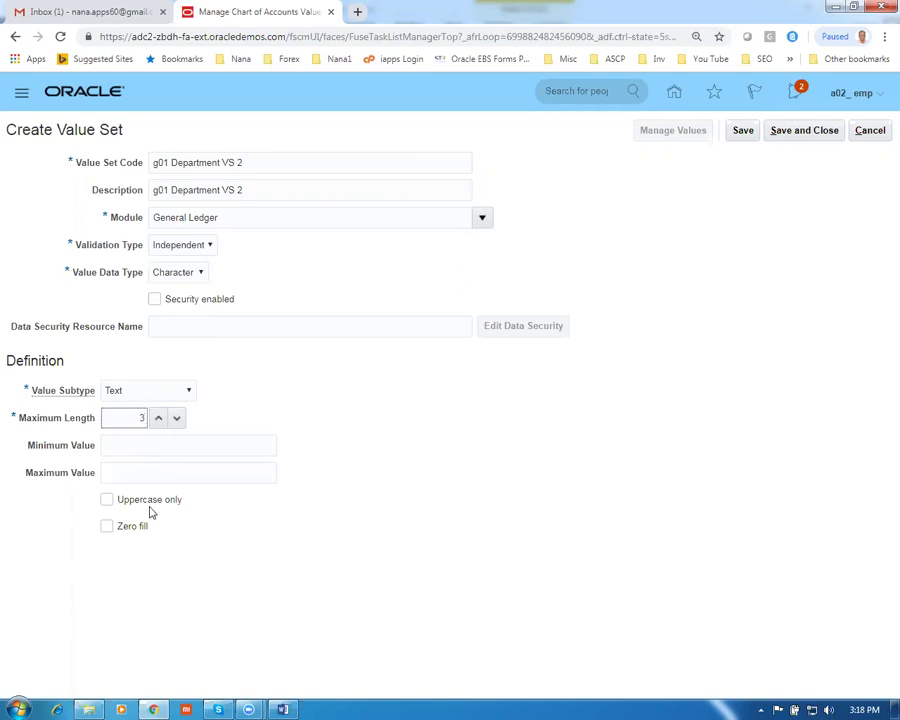
click(812, 131)
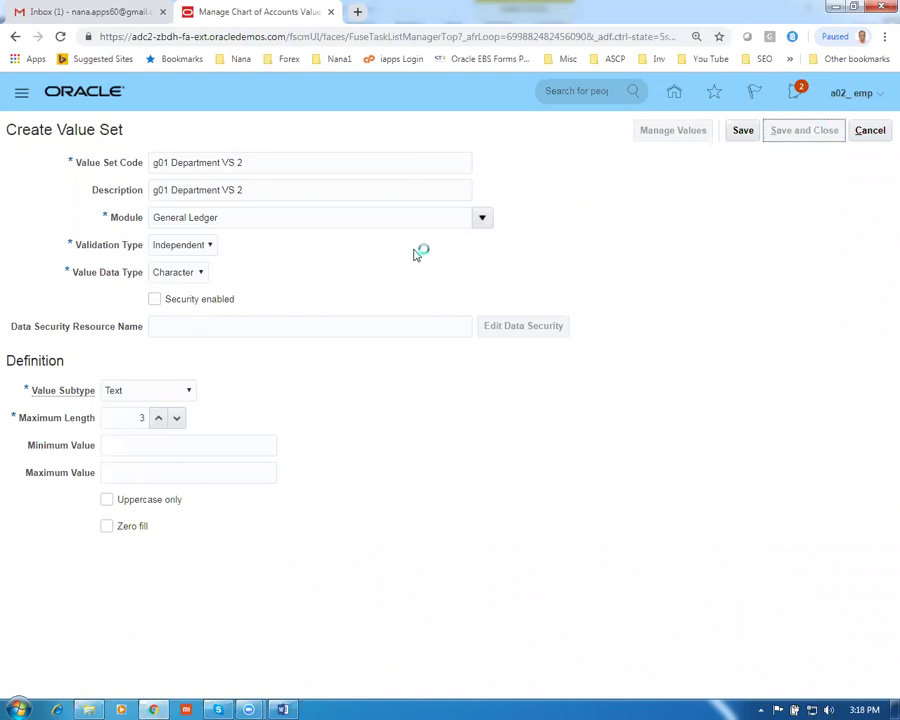
Create a new value set with code and description g01 Accounting VS 3
click(180, 414)
click(125, 164)
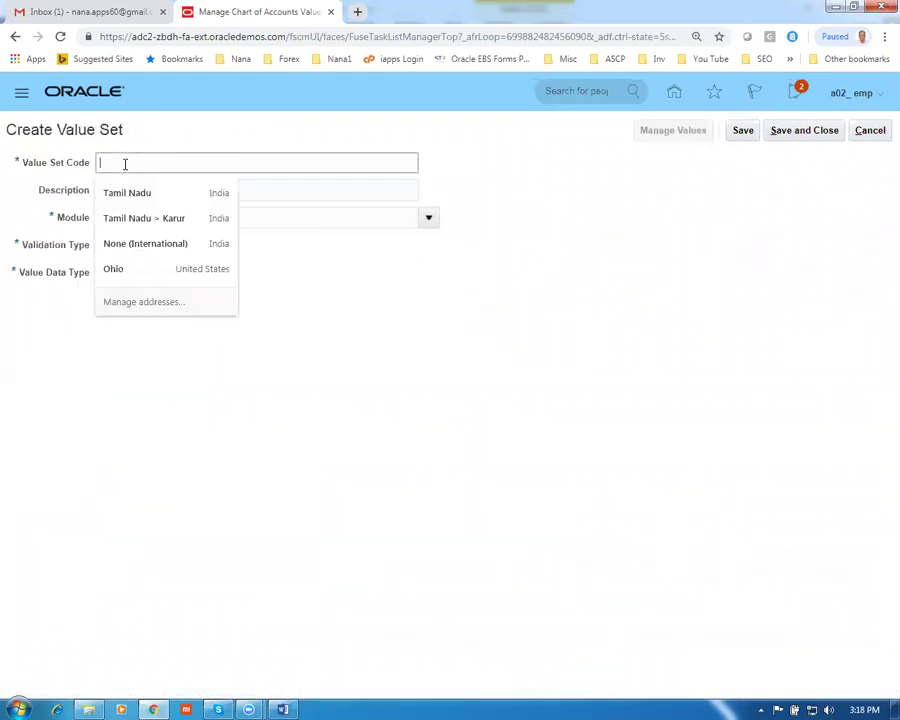
text(g01 Accounting VS 3)
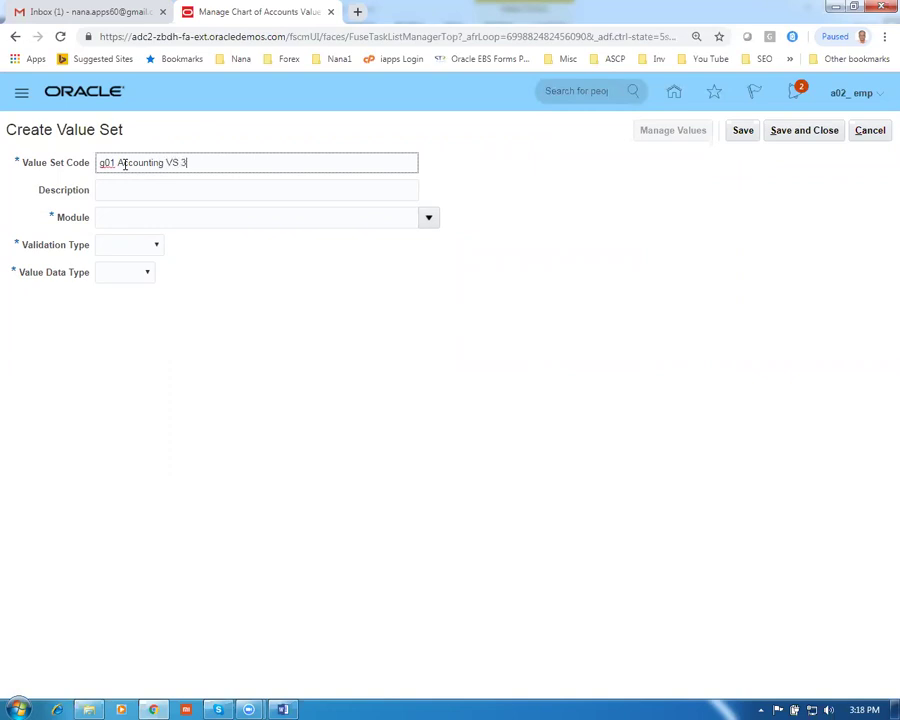
drag(211, 163, 70, 181)
key(ctrl+c)
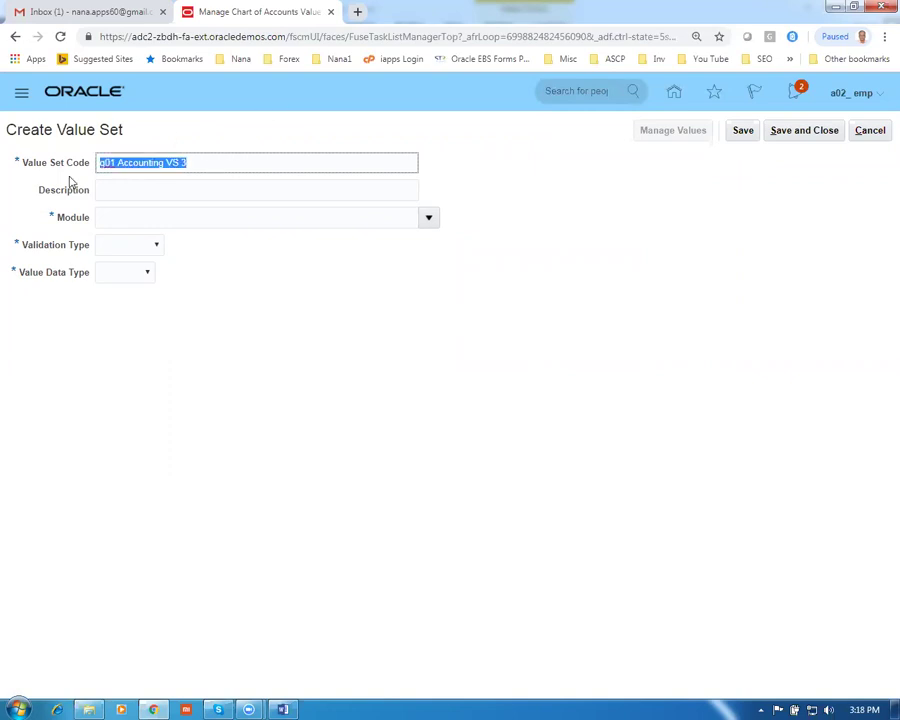
click(135, 196)
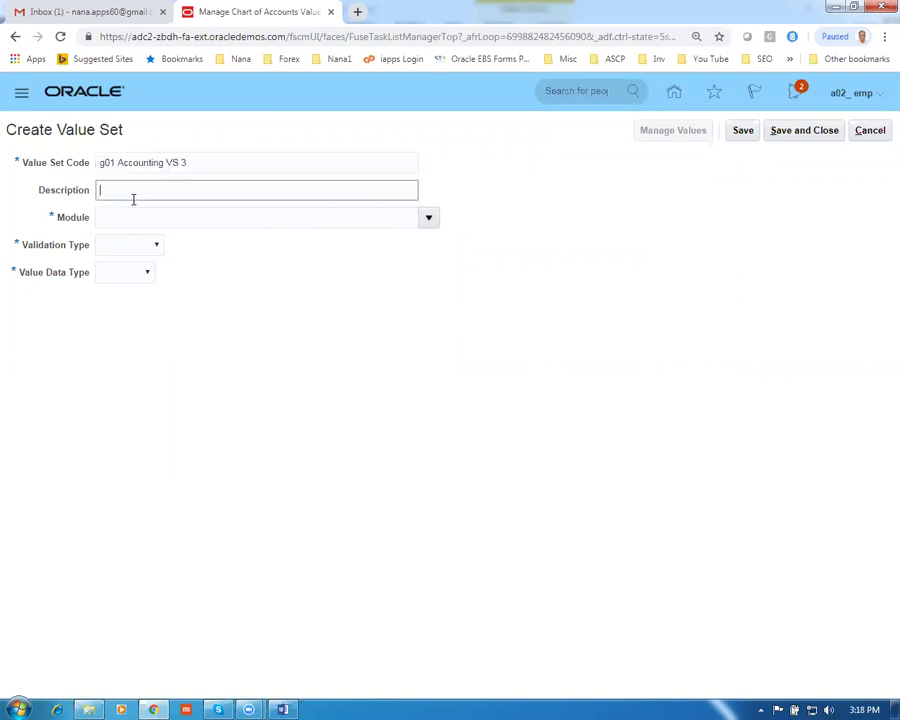
key(ctrl+v)
Make it General Ledger, Independent, Character Text with maximum length 4, and save
click(428, 219)
click(254, 243)
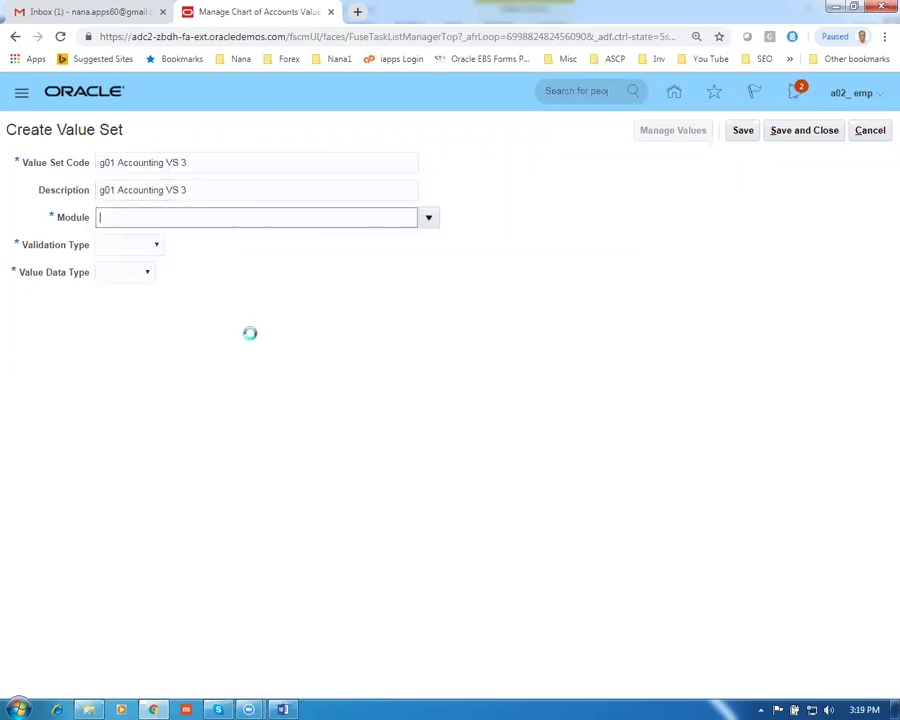
click(130, 246)
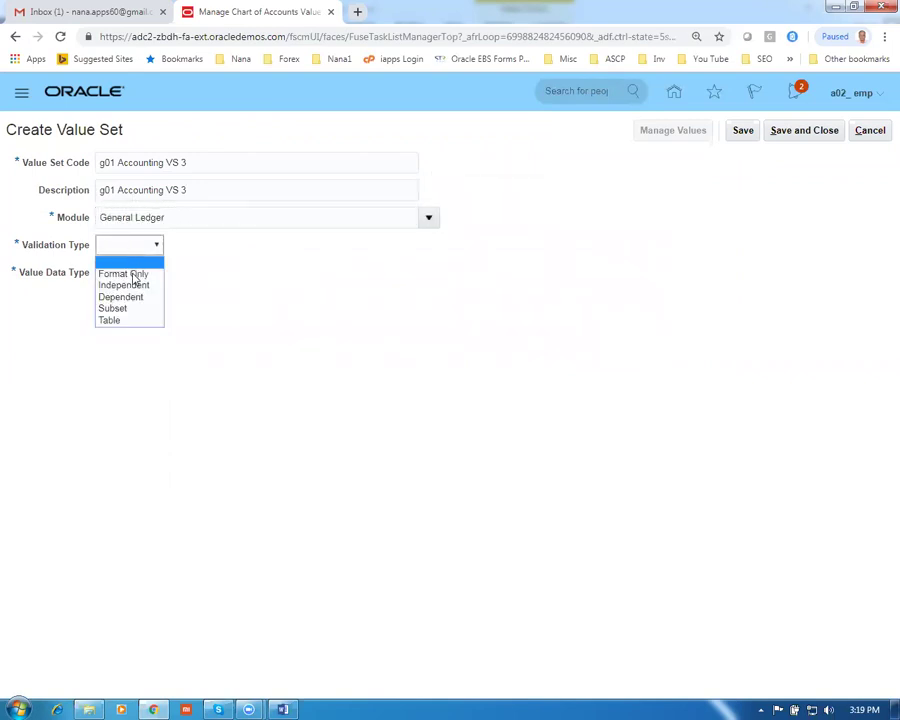
click(128, 284)
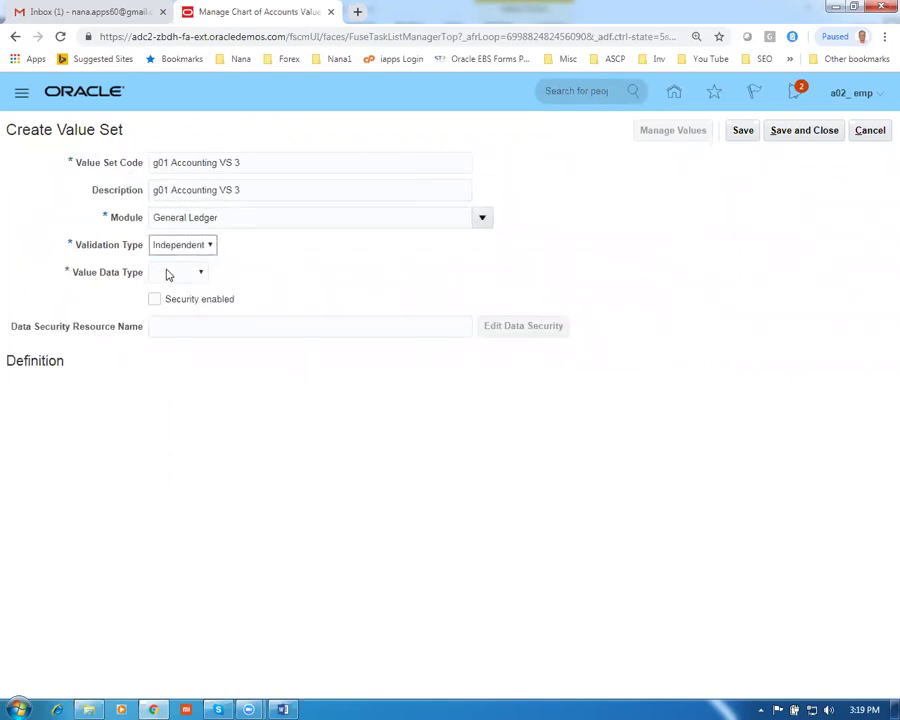
click(170, 273)
click(174, 304)
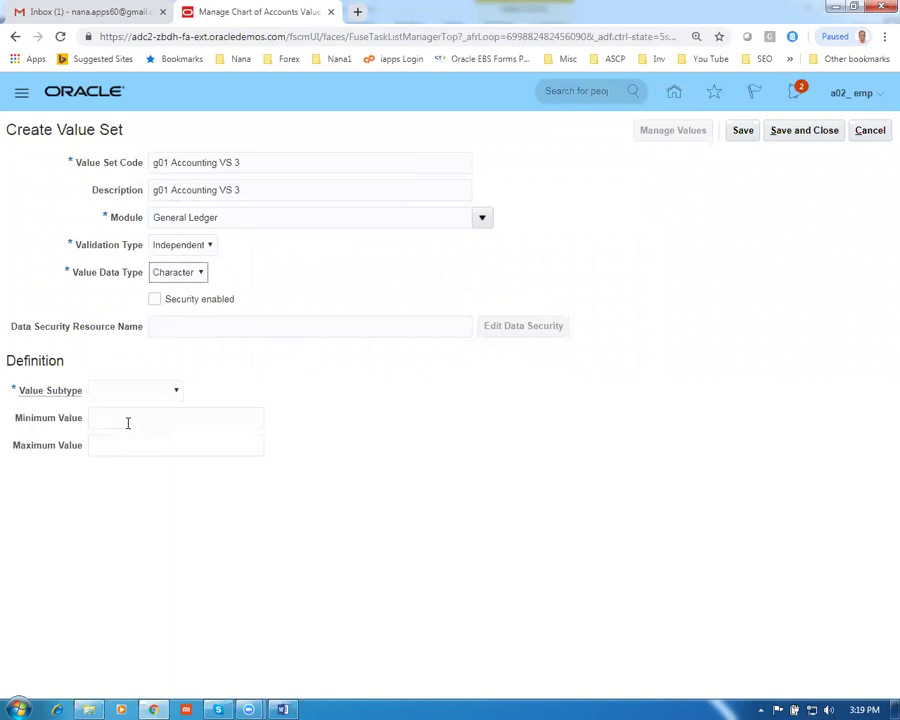
click(136, 391)
click(134, 417)
click(125, 418)
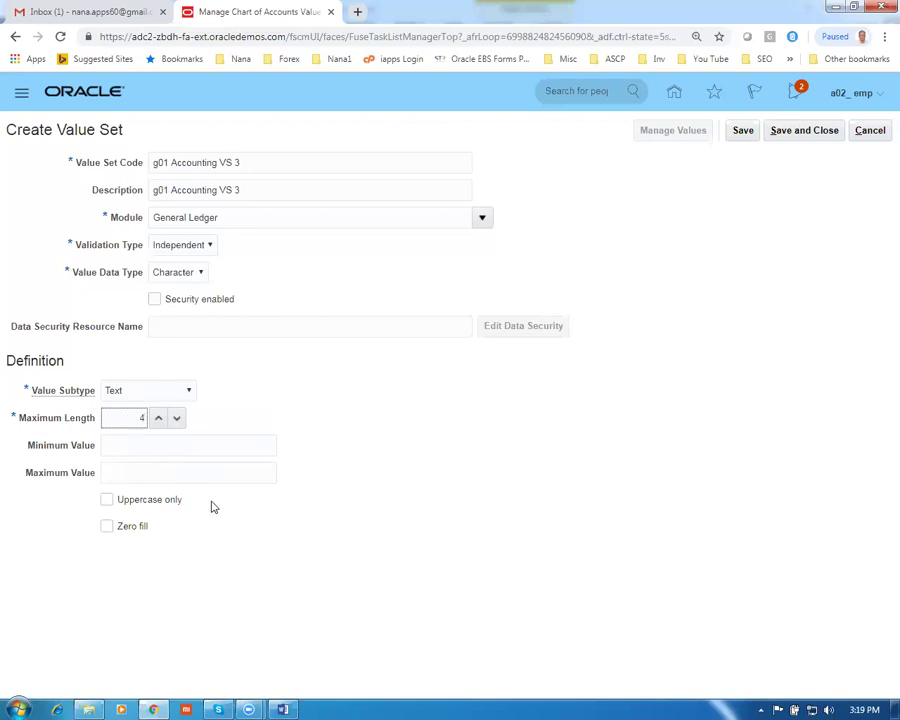
click(800, 134)
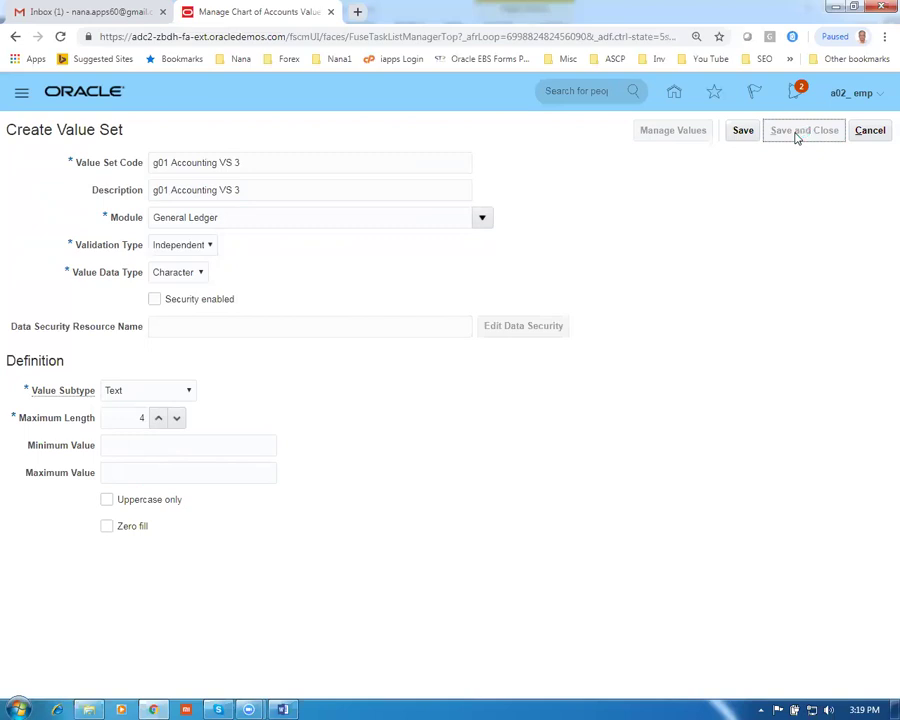
Search value set codes starting with g01 to list all three, then finish the task
click(168, 201)
text(g01)
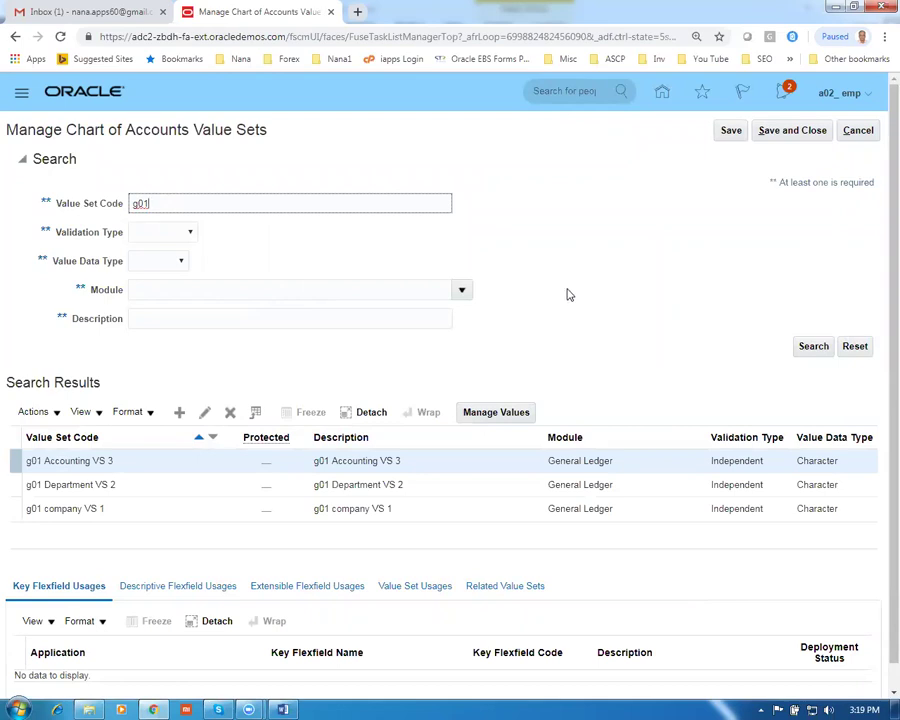
click(792, 132)
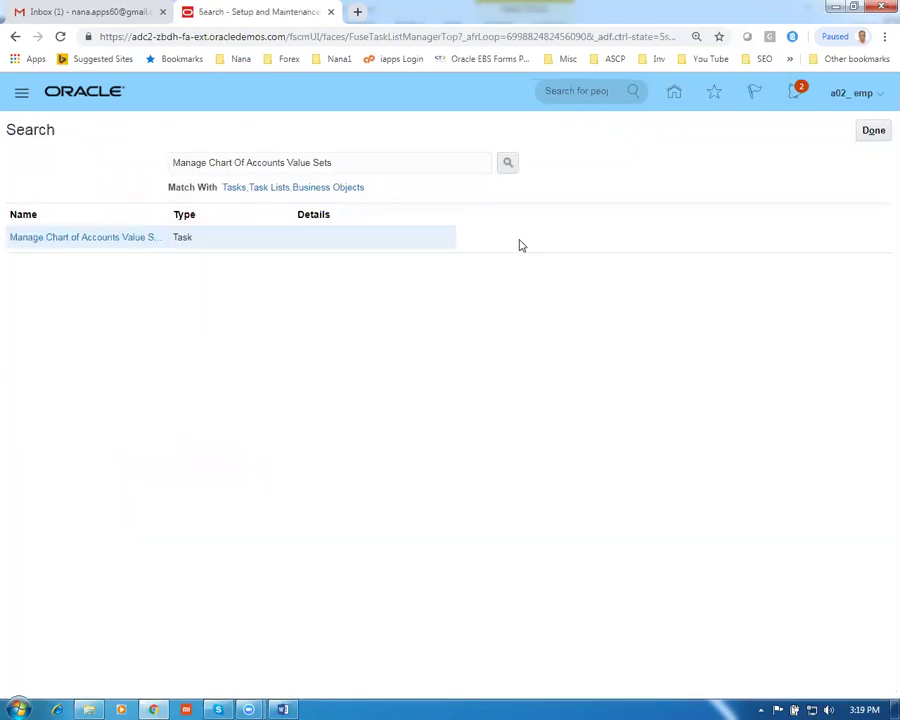
Copy the Manage Accounting Calendars task name from the Word worksheet
key(alt+Tab)
scroll(504, 456, down, 2)
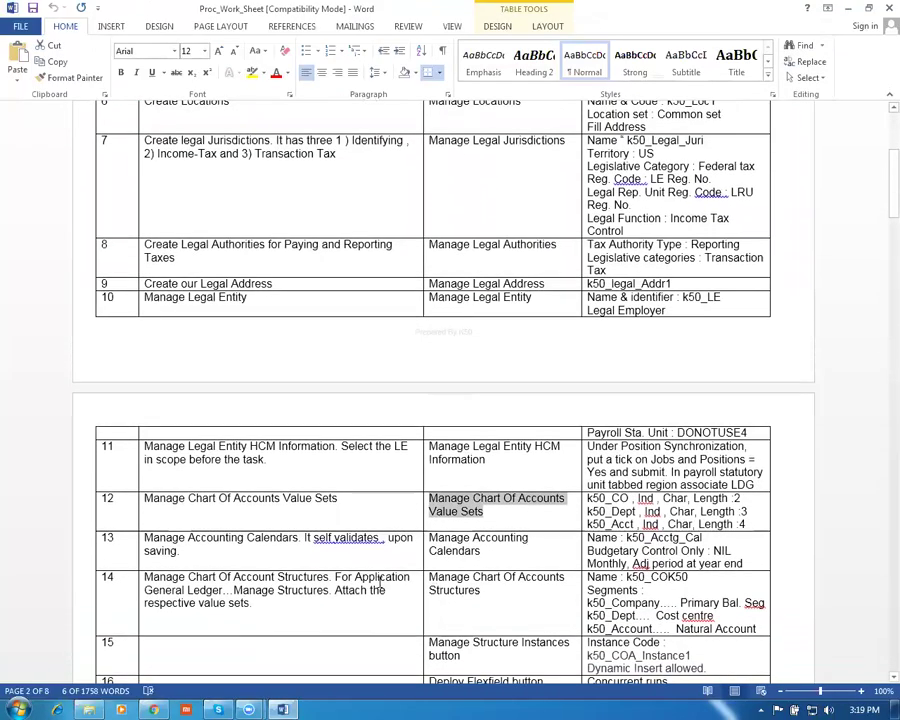
click(350, 586)
click(337, 566)
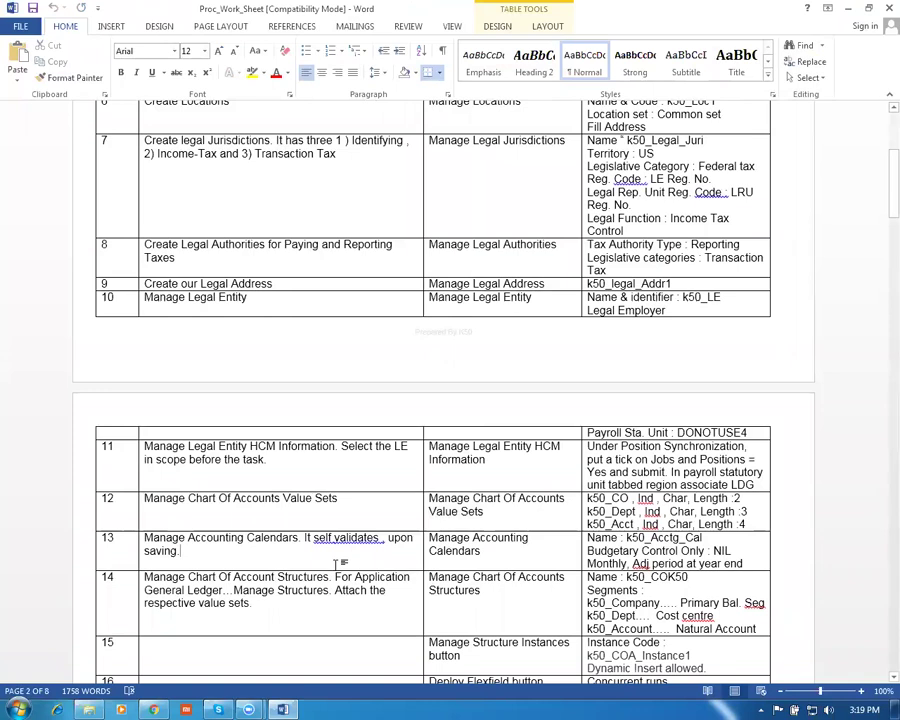
key(Tab)
key(ctrl+c)
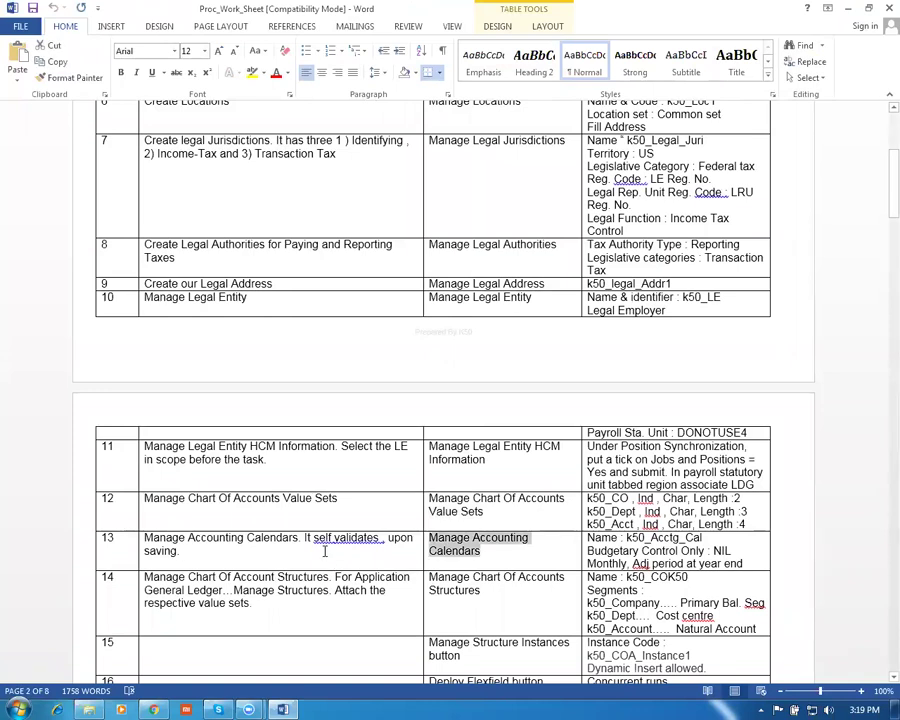
Search Oracle's setup tasks for Manage Accounting Calendars and open the task
key(alt+Tab)
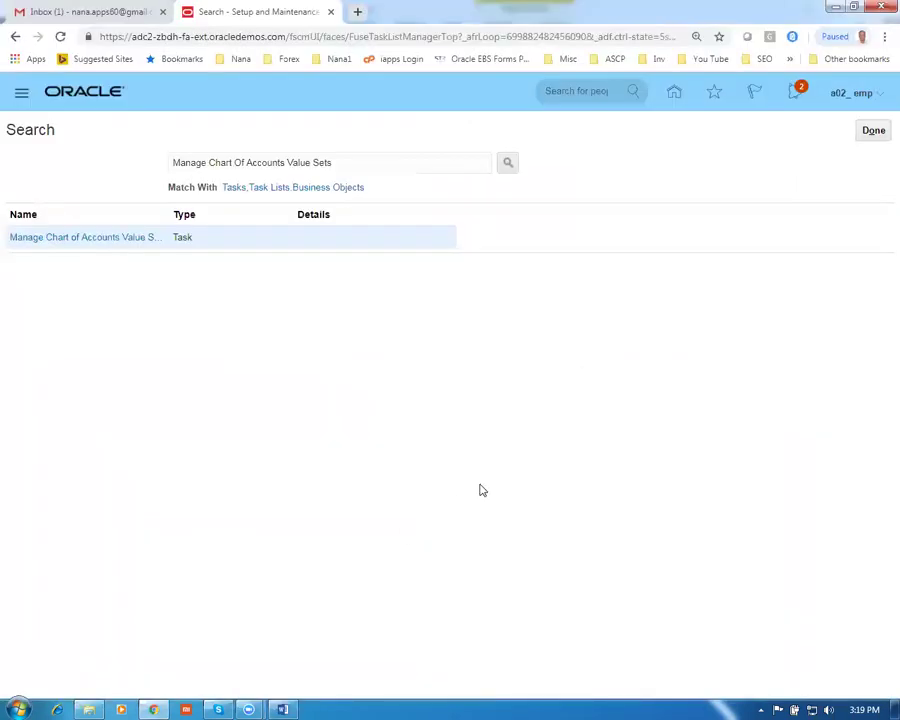
drag(332, 164, 0, 178)
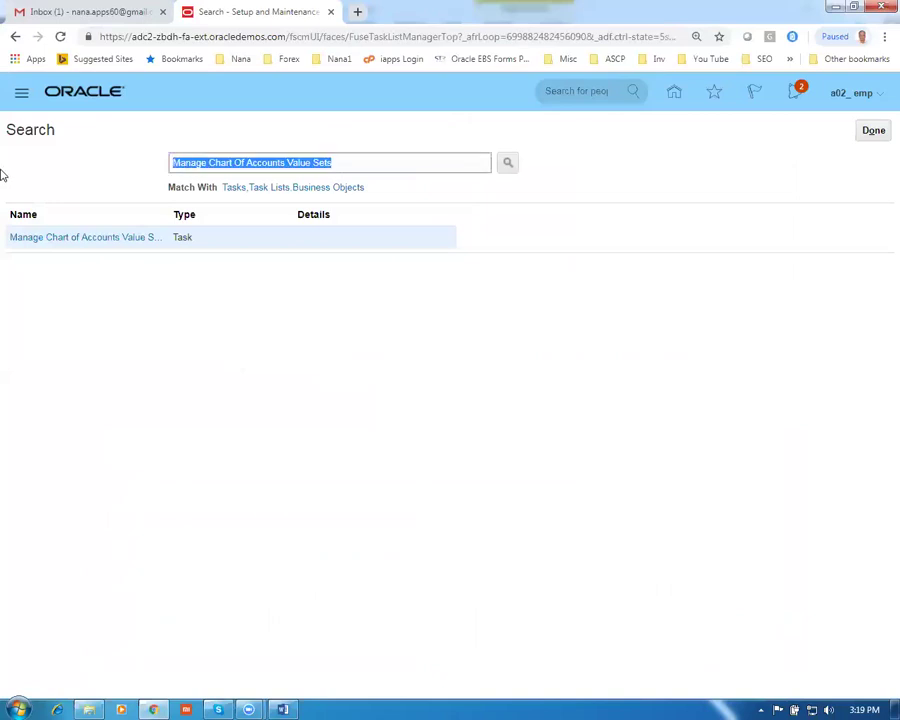
key(ctrl+v)
key(Return)
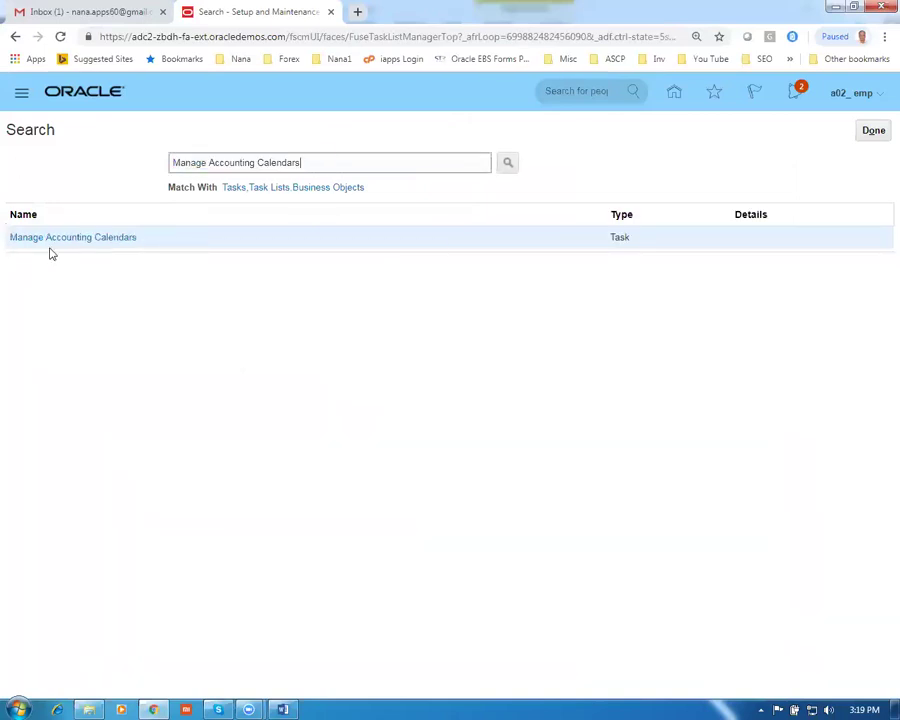
click(46, 237)
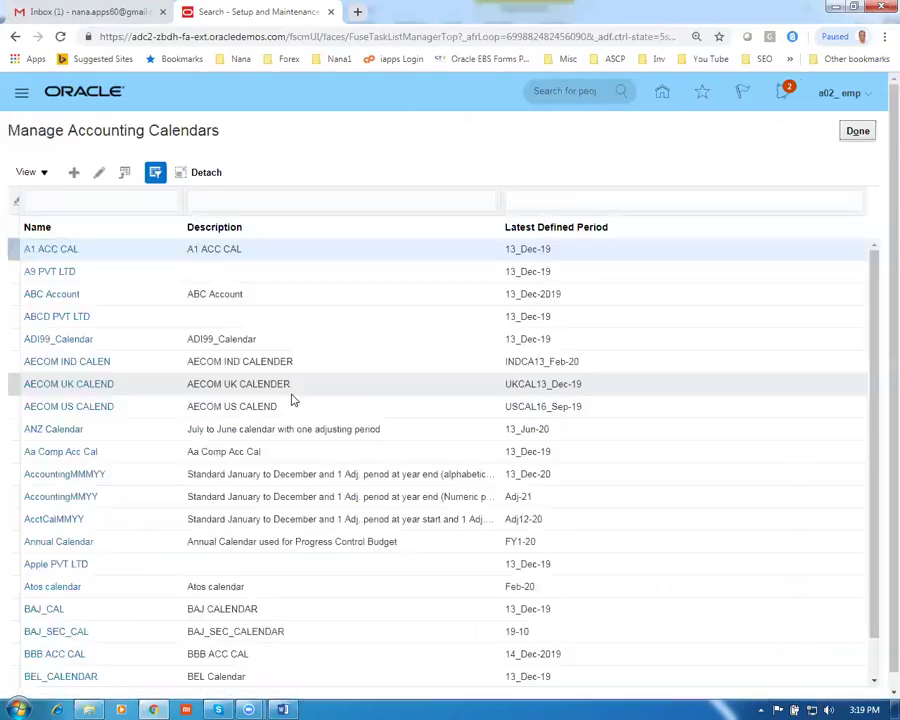
Start a new accounting calendar named and described 'g01 acctg Cal 1'
click(73, 172)
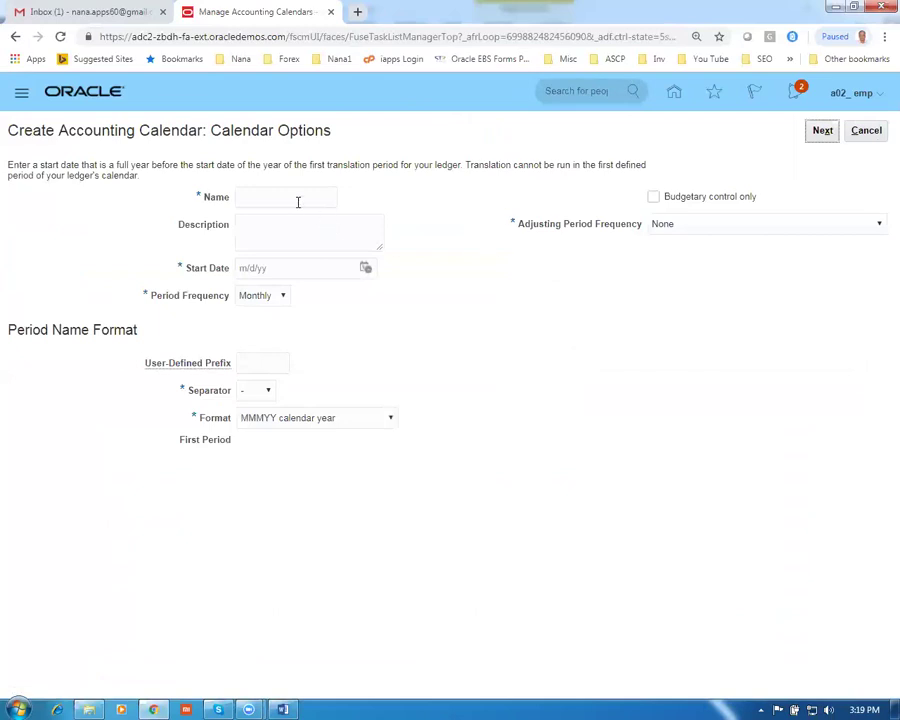
click(289, 194)
text(g01 acctg Cal 1)
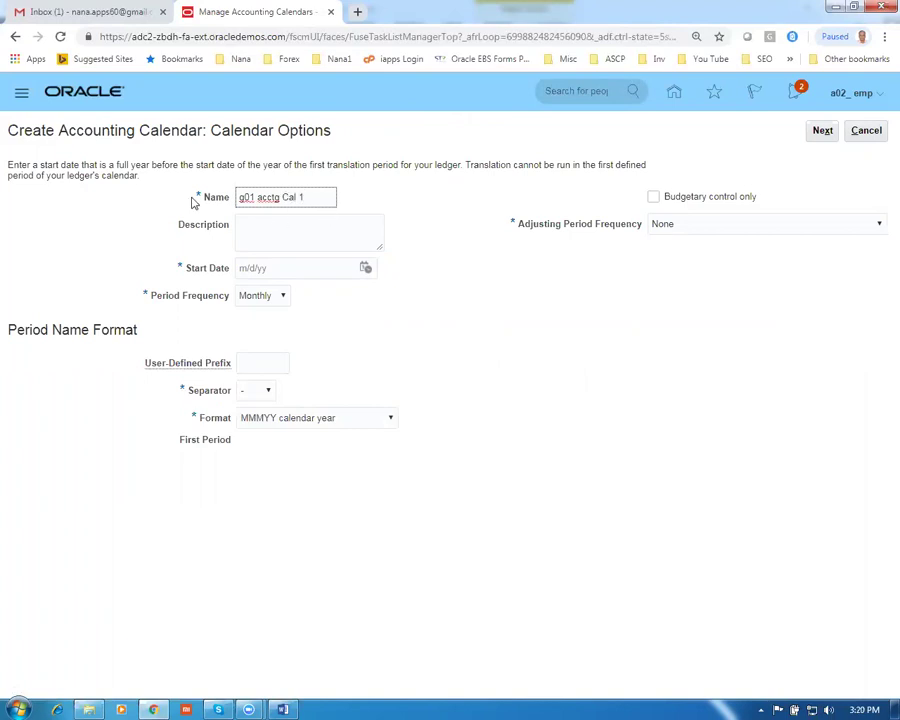
key(ctrl+a)
key(ctrl+c)
click(254, 222)
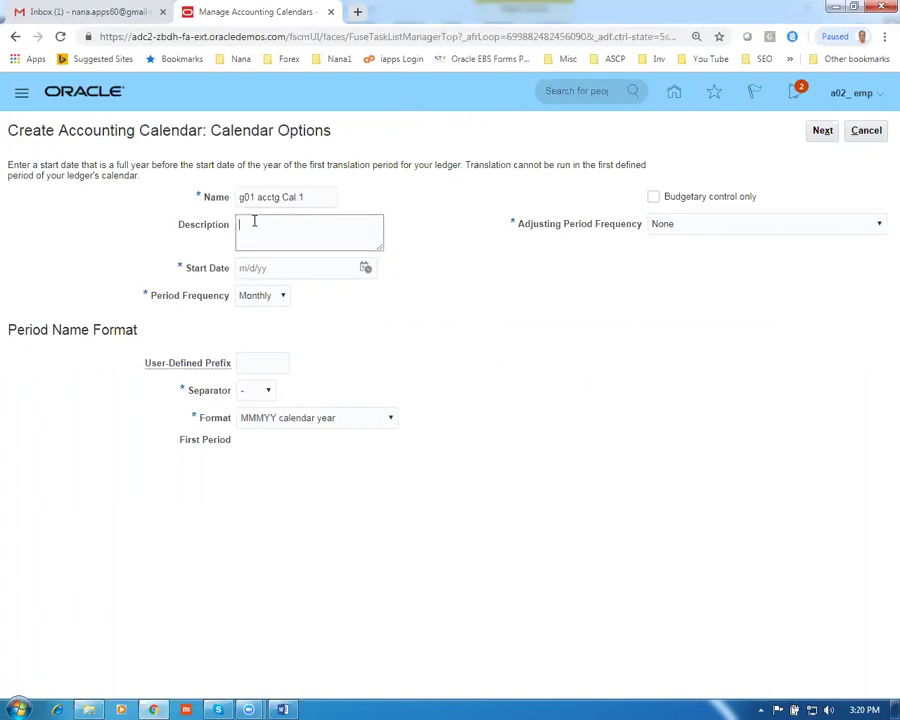
key(ctrl+v)
Set start date 1/1/19 so the first period is Jan-19, with adjusting period once at year end
click(284, 270)
text(1)
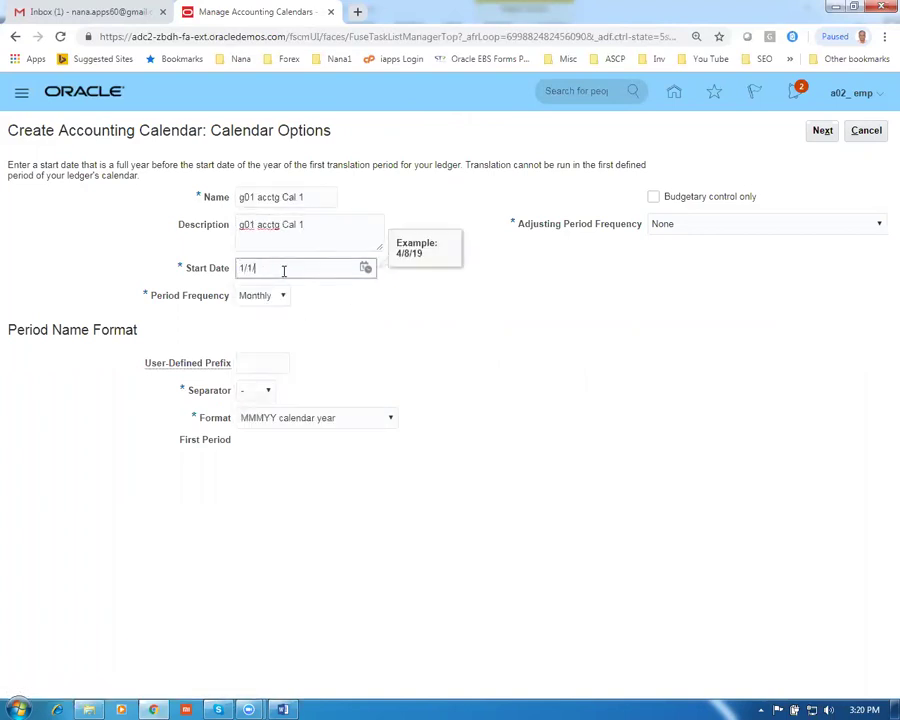
click(246, 279)
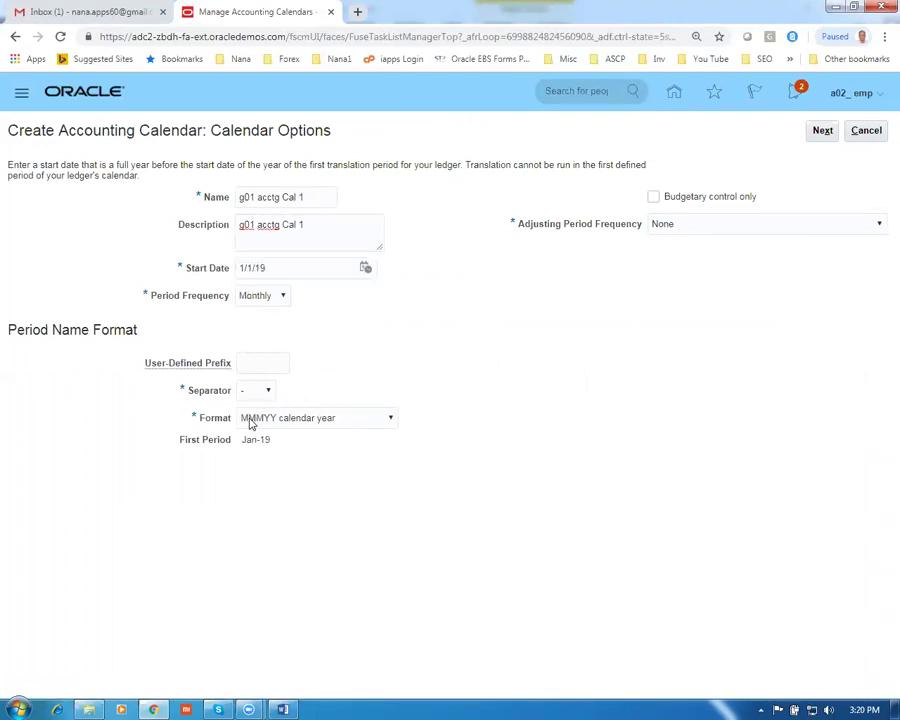
mouse_move(290, 430)
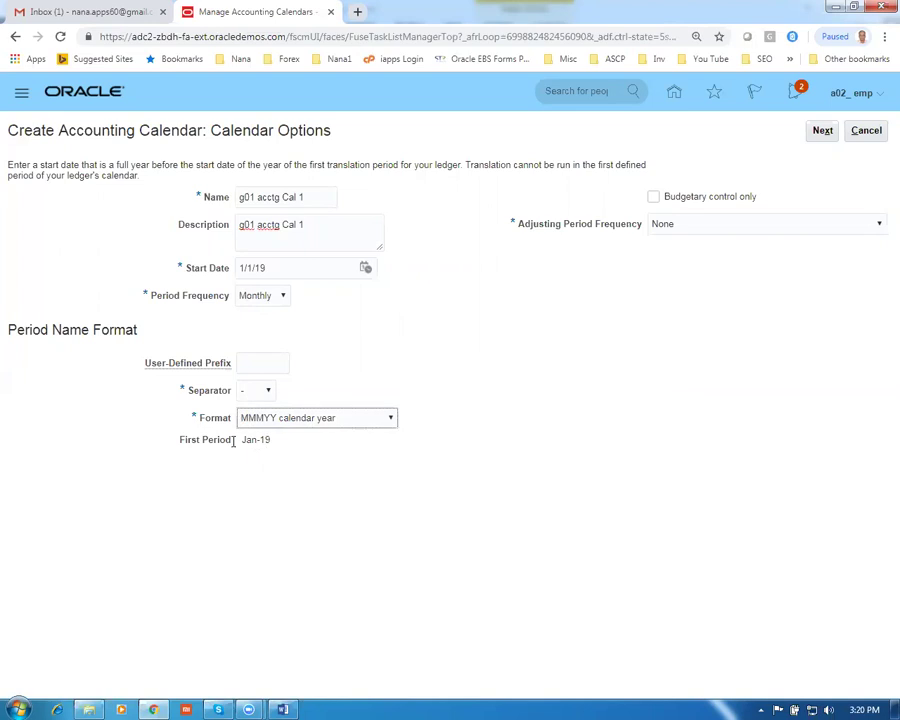
click(731, 226)
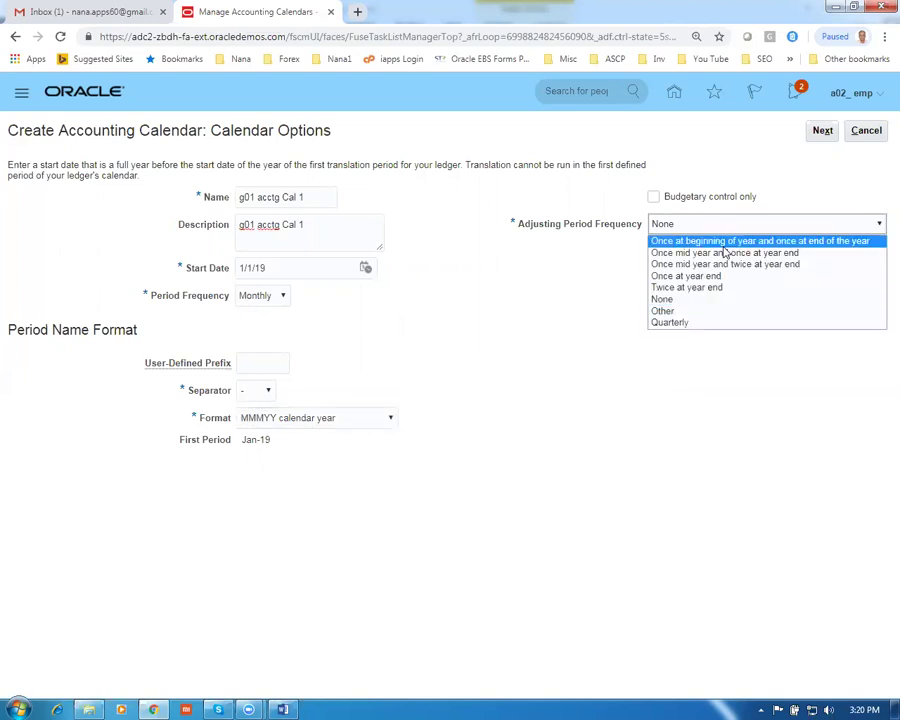
click(700, 276)
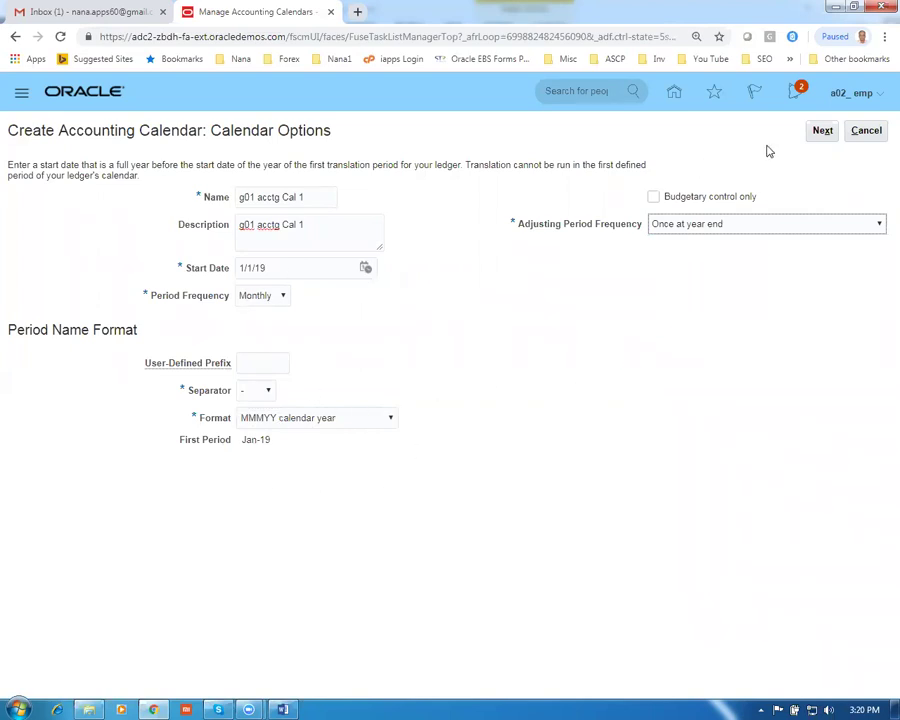
Review the twelve 2019 monthly periods plus 13_Dec-19 adjusting period, then save the calendar
click(818, 132)
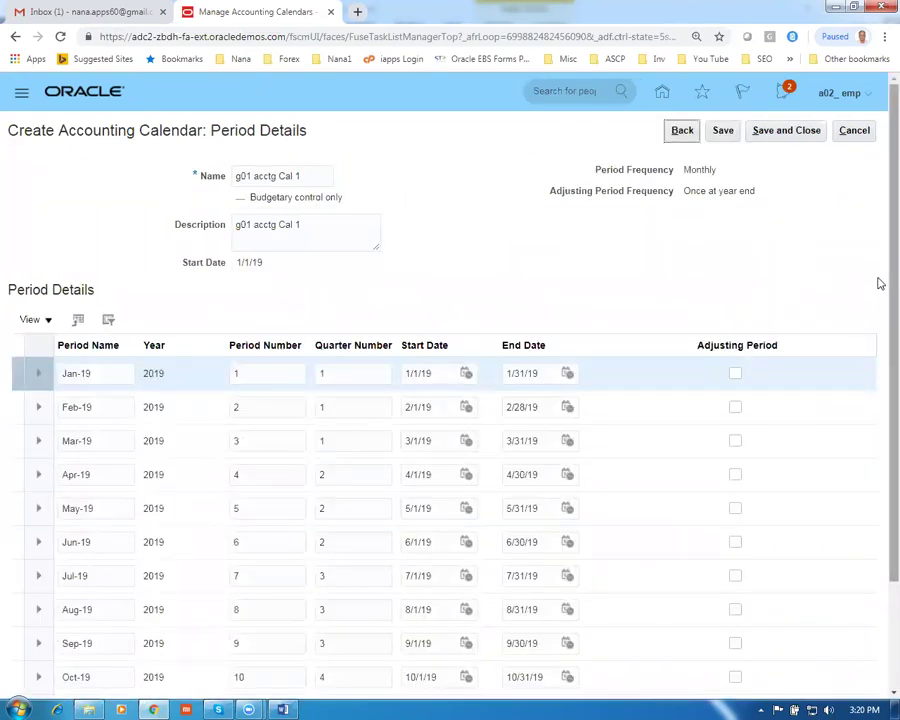
scroll(878, 315, down, 3)
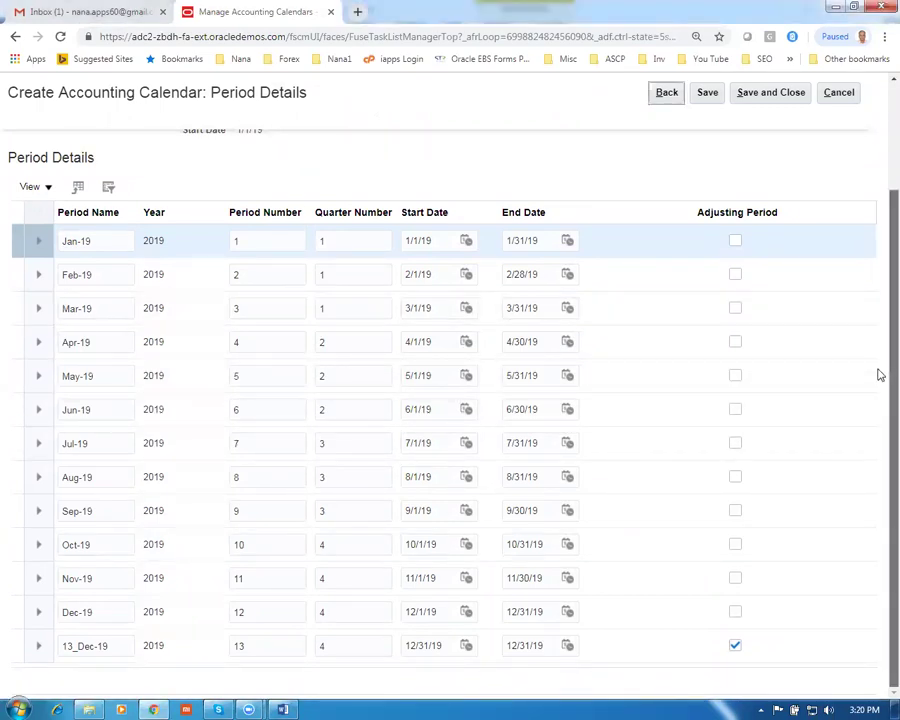
scroll(880, 375, up, 3)
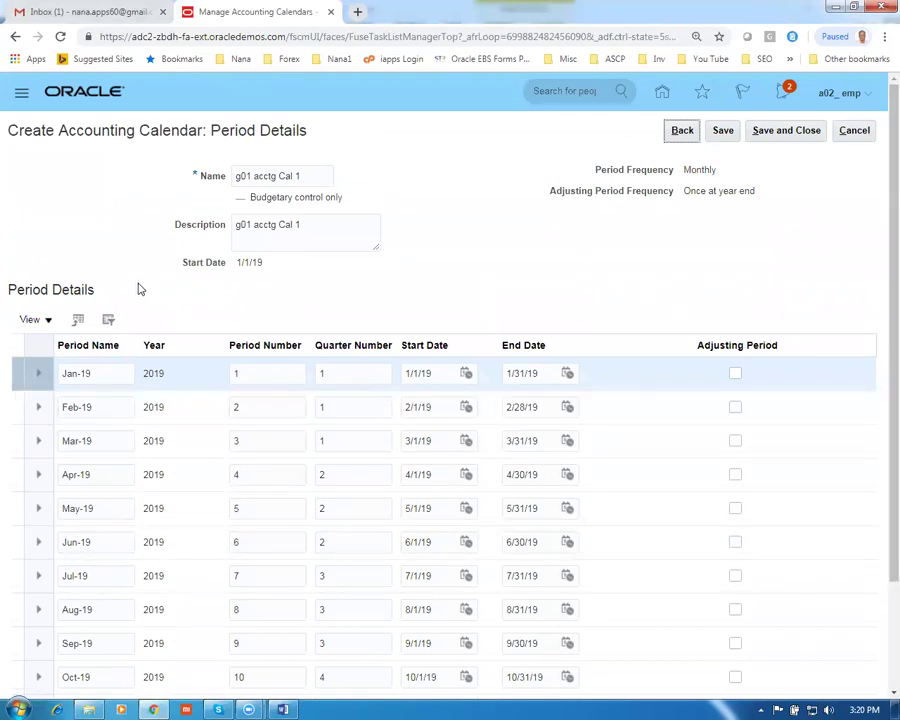
click(786, 131)
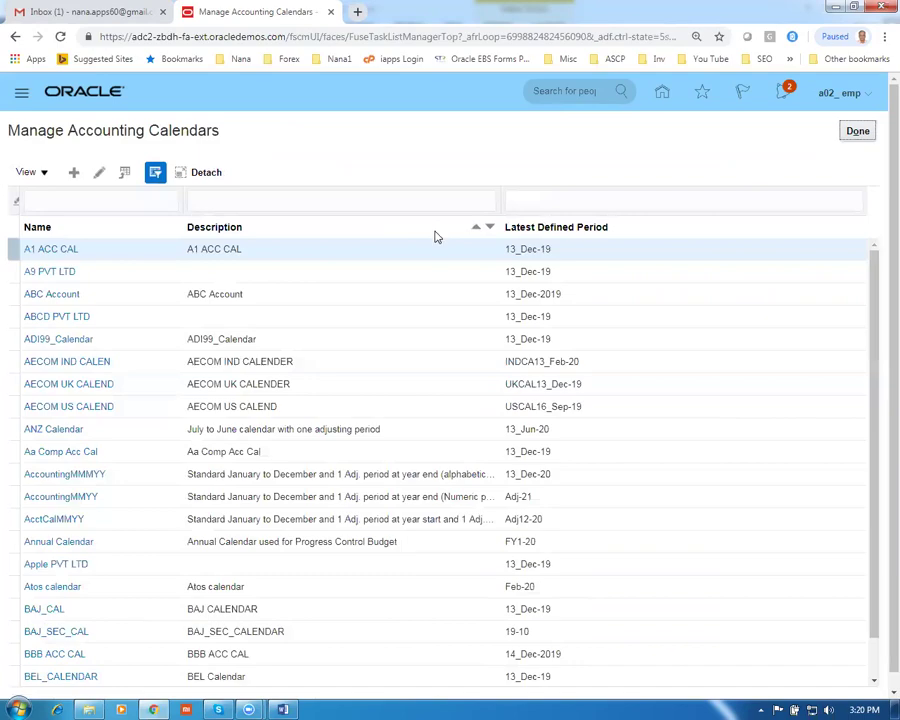
key(alt+Tab)
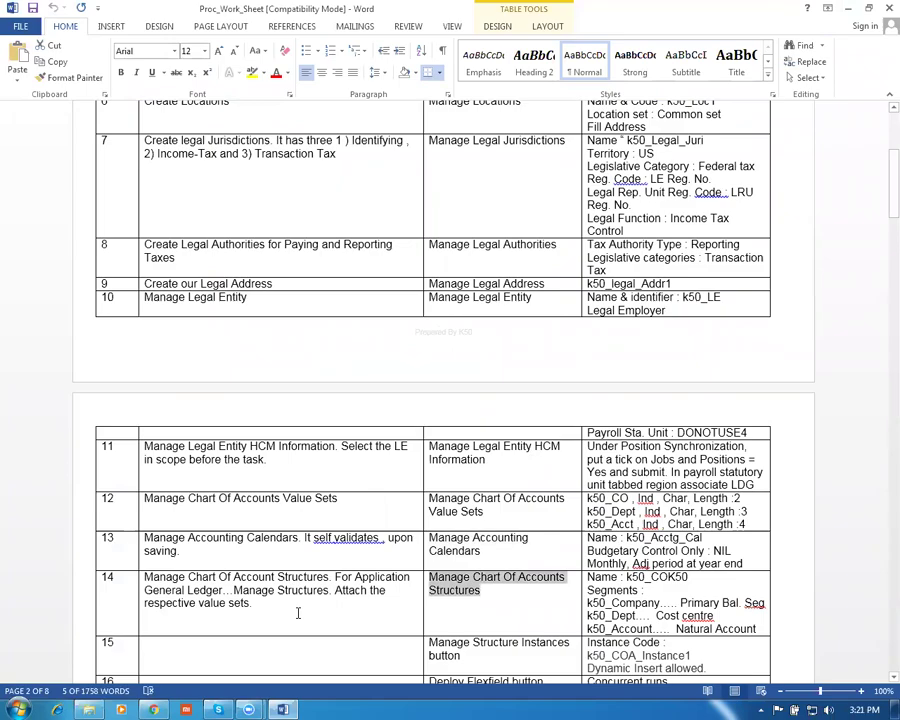
key(alt+Tab)
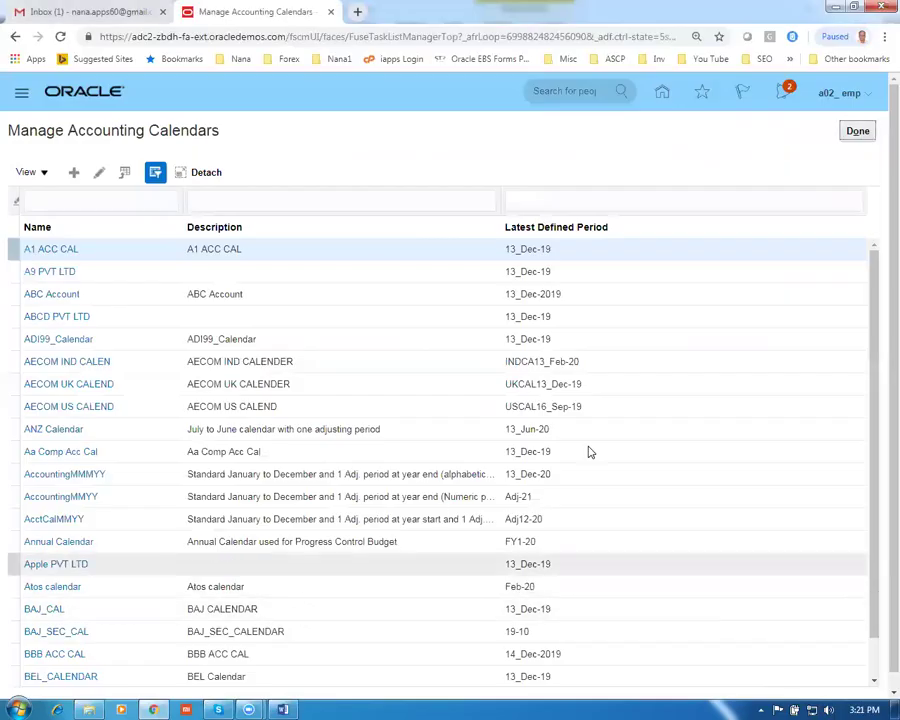
Finish the calendar task and open the Manage Chart of Accounts Structures task
click(858, 132)
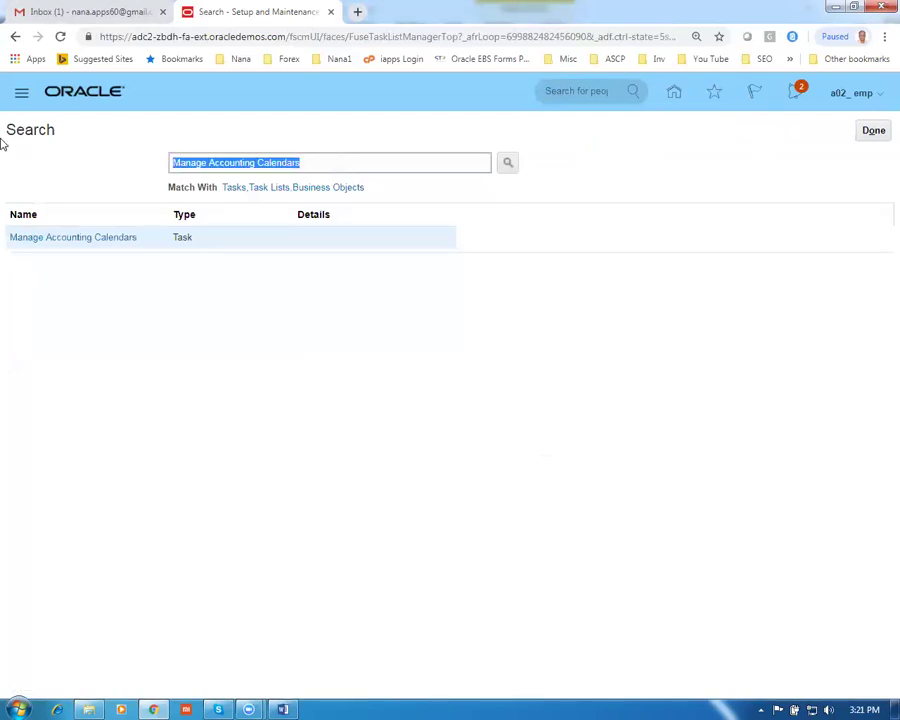
text(Manage Chart Of Accounts Structures)
key(Return)
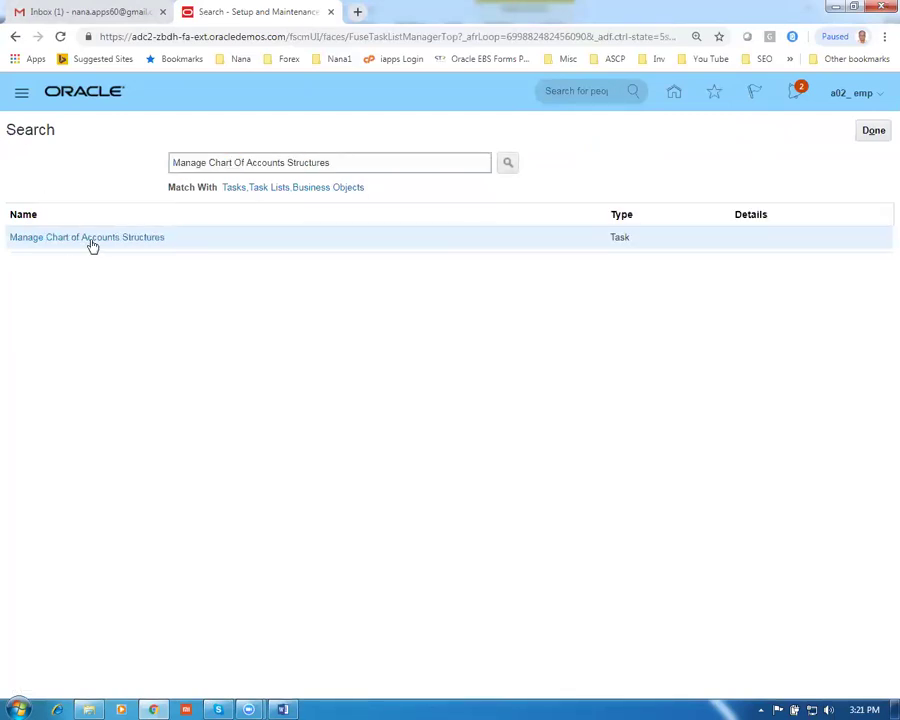
click(90, 244)
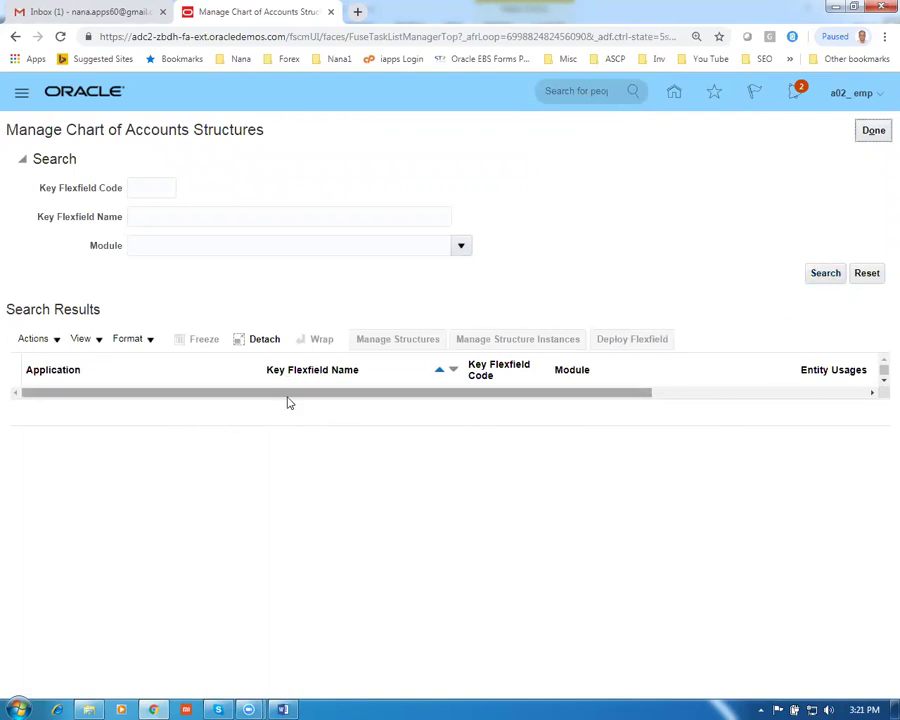
Find the Accounting Flexfield, open its structures, and start creating a new structure
click(825, 278)
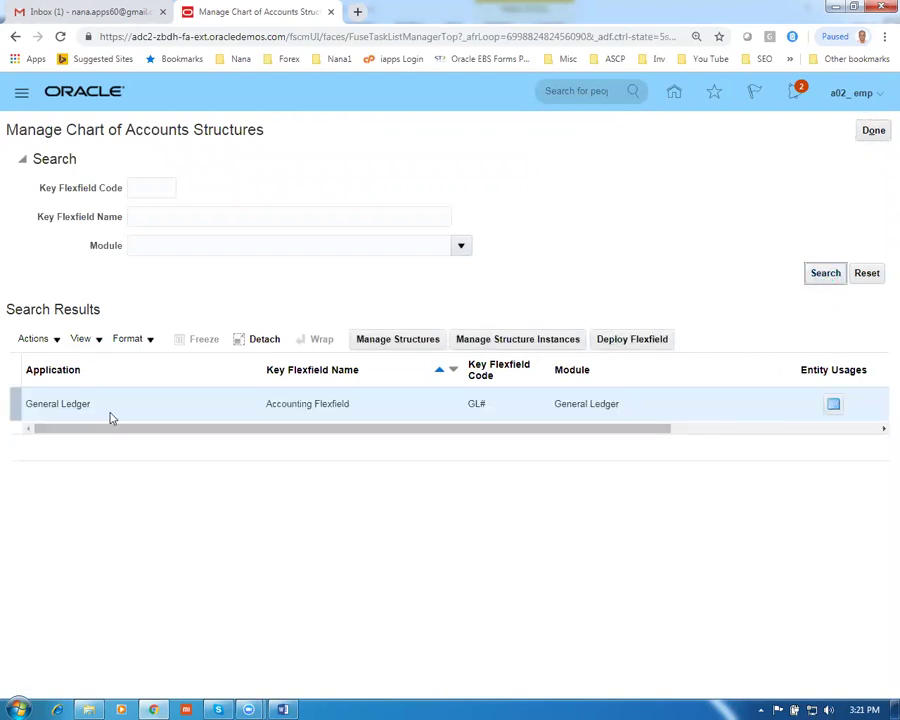
click(112, 416)
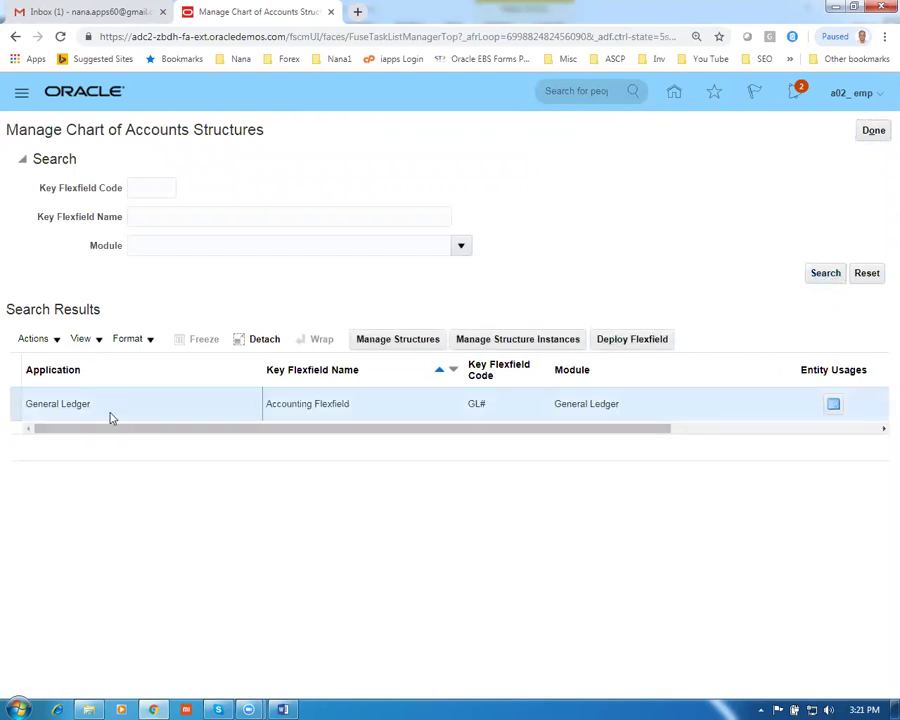
click(395, 341)
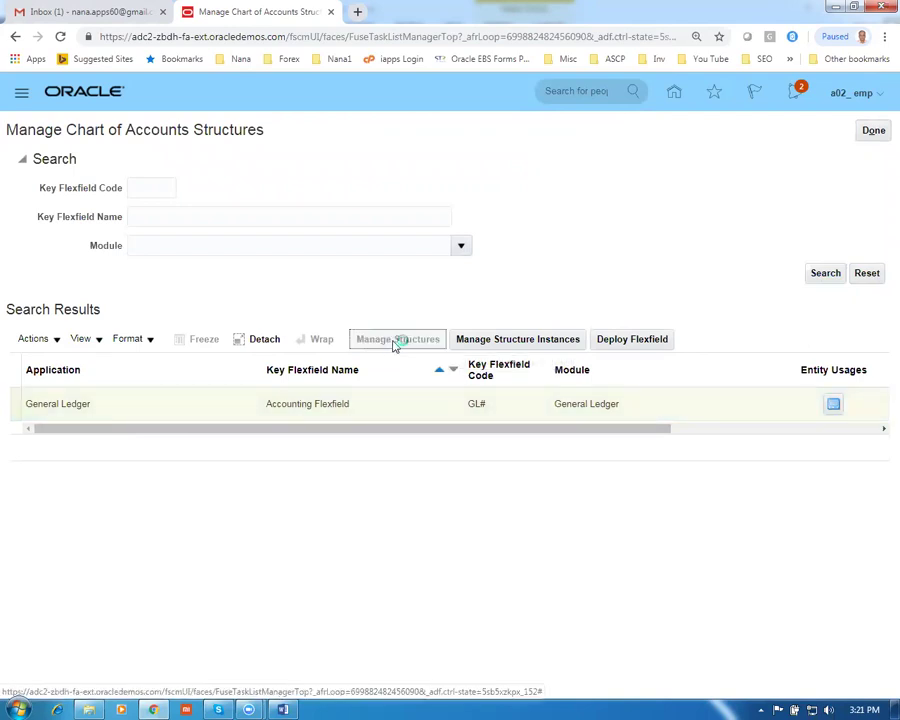
click(179, 321)
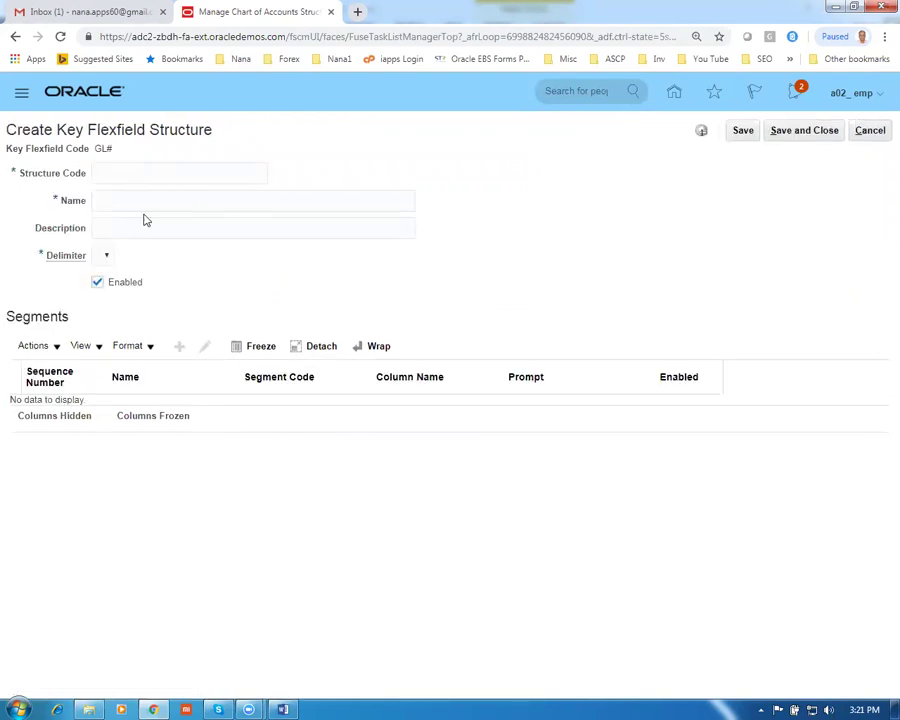
Name and describe the structure 'g01 acct str' with a hyphen segment delimiter
click(138, 197)
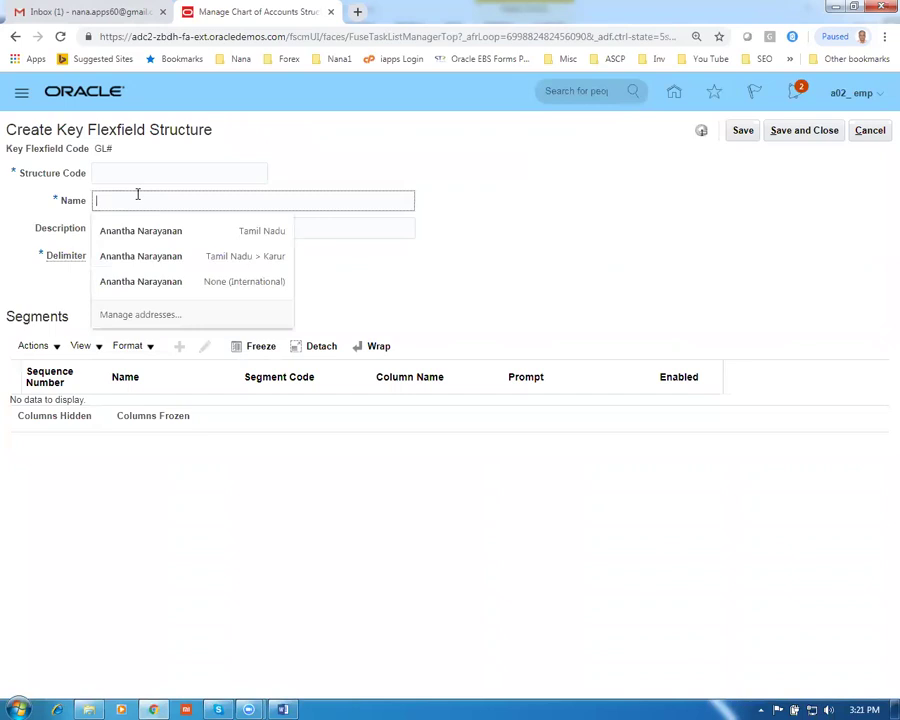
text(g01 acct str)
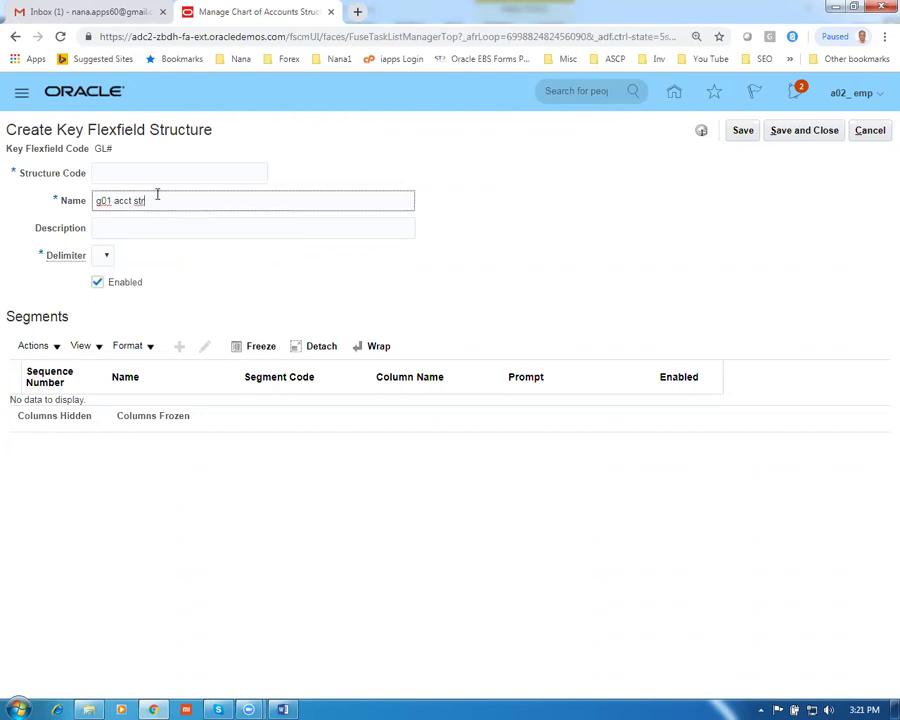
drag(152, 199, 18, 206)
key(ctrl+c)
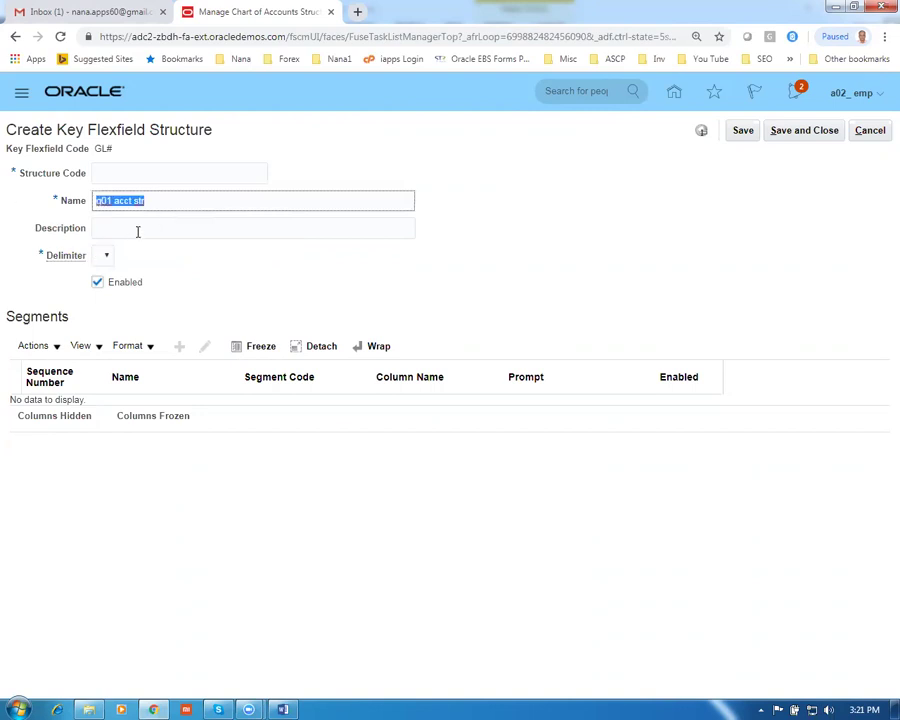
click(136, 230)
key(ctrl+v)
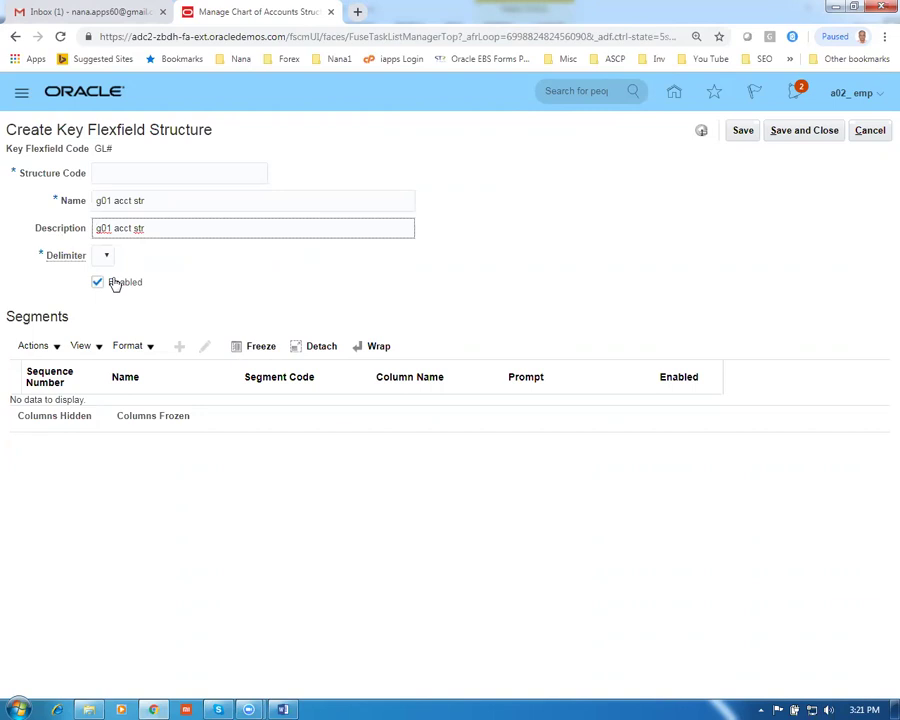
click(105, 256)
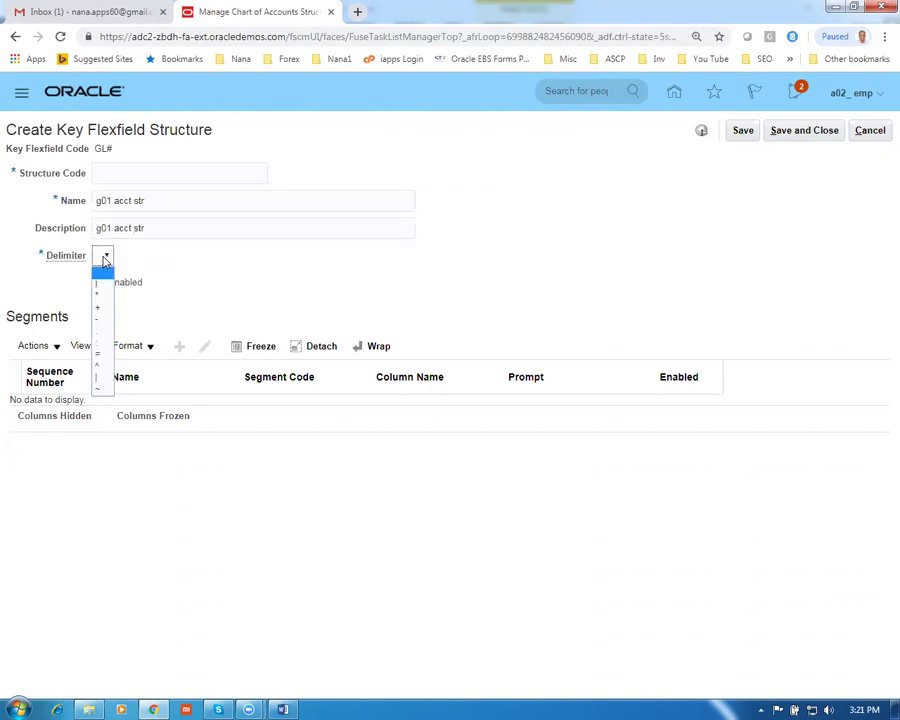
click(108, 319)
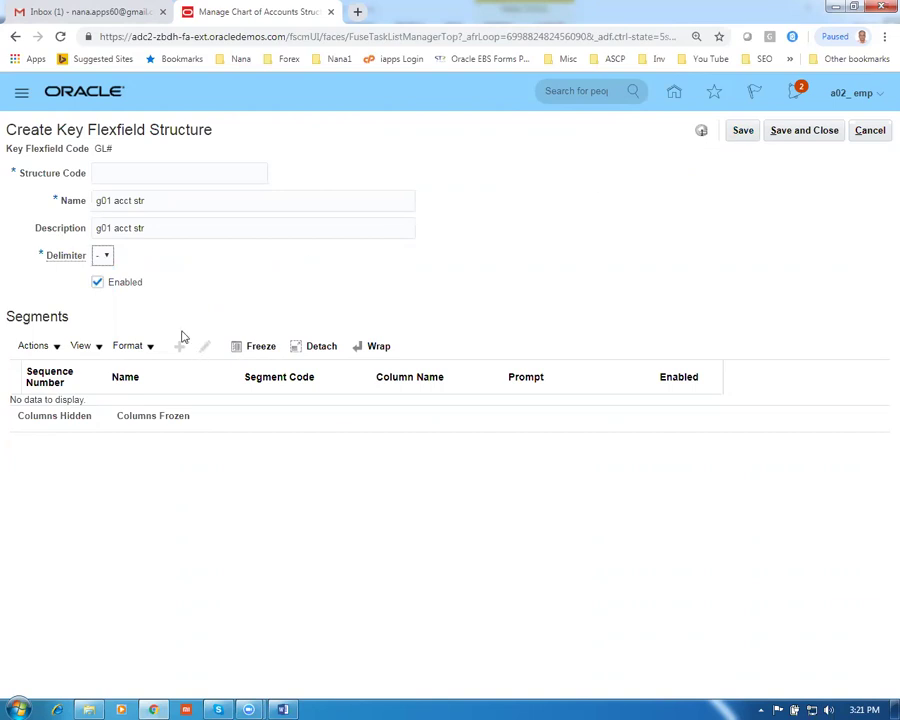
Fill structure code 'g01 acct str', save the structure, and start its first segment
click(741, 134)
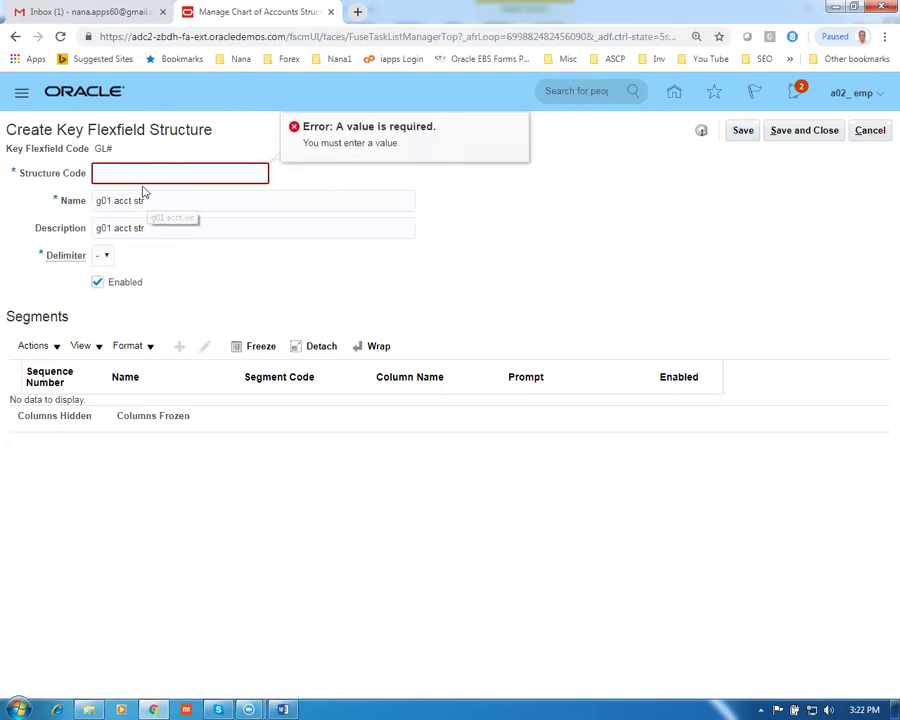
key(ctrl+v)
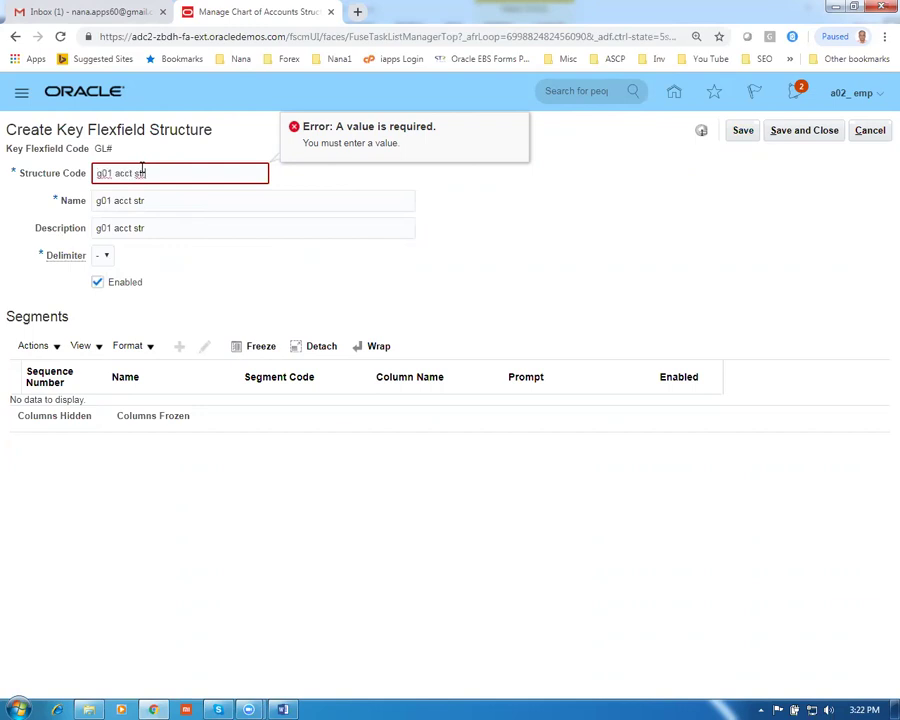
click(240, 233)
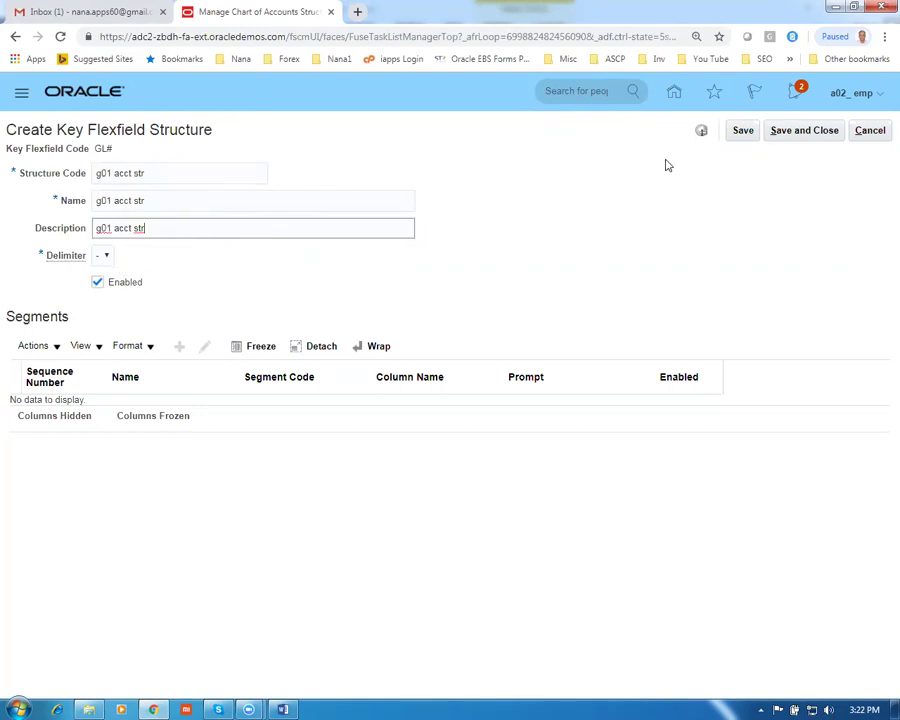
click(743, 134)
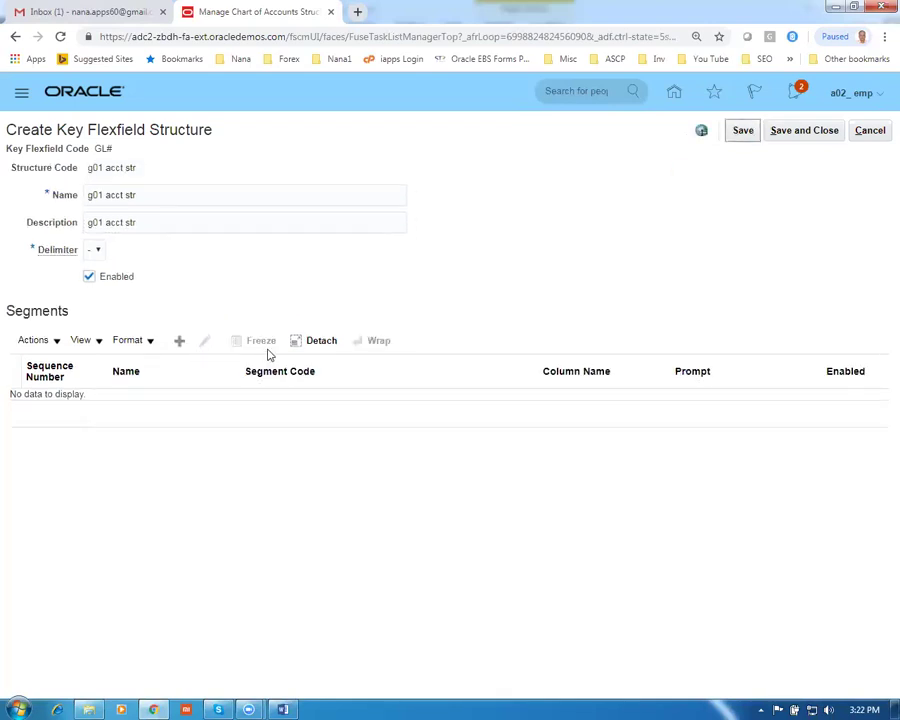
click(179, 341)
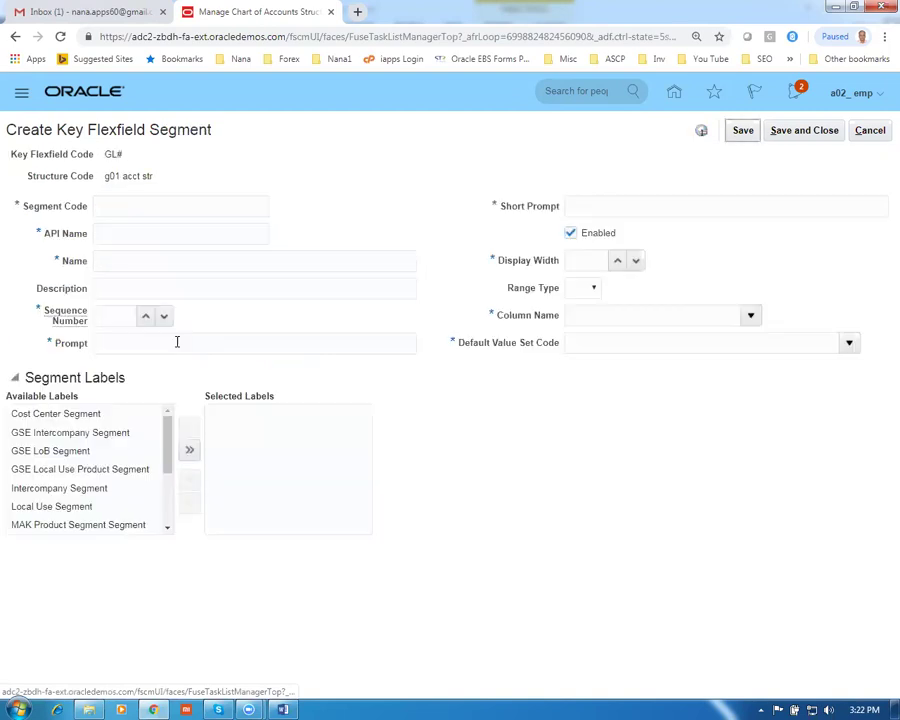
Enter segment code, API name, name and description 'g01 company' with sequence 1
click(138, 208)
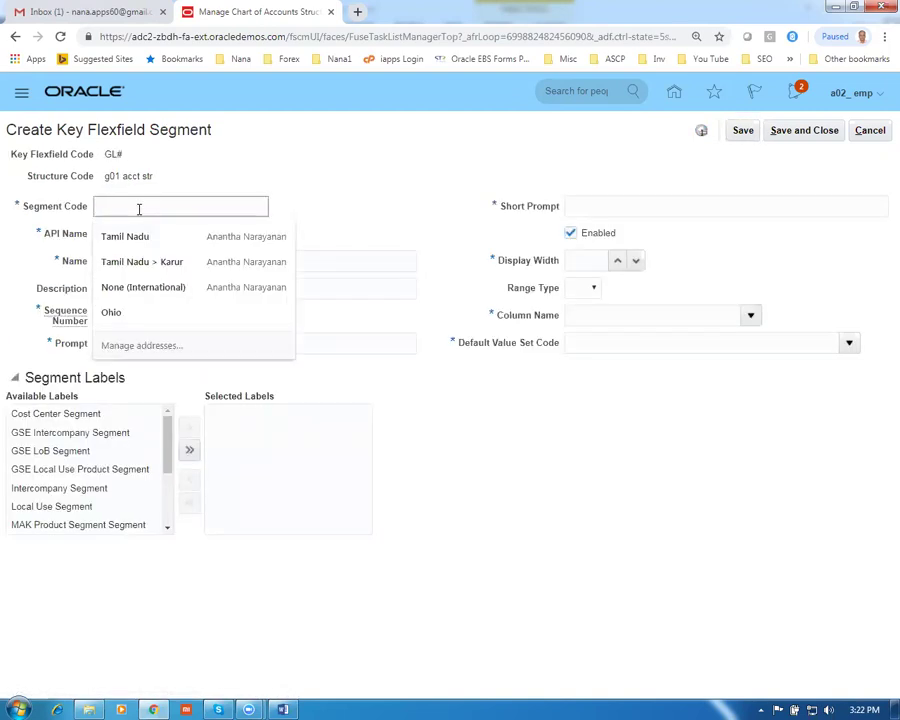
text(g01 company)
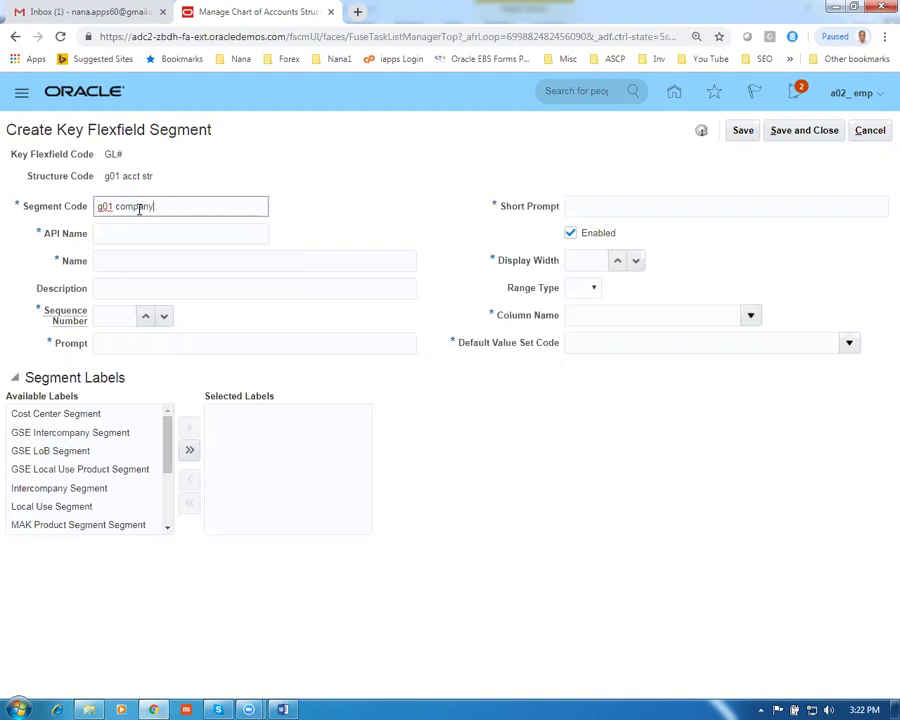
drag(165, 209, 60, 220)
key(ctrl+c)
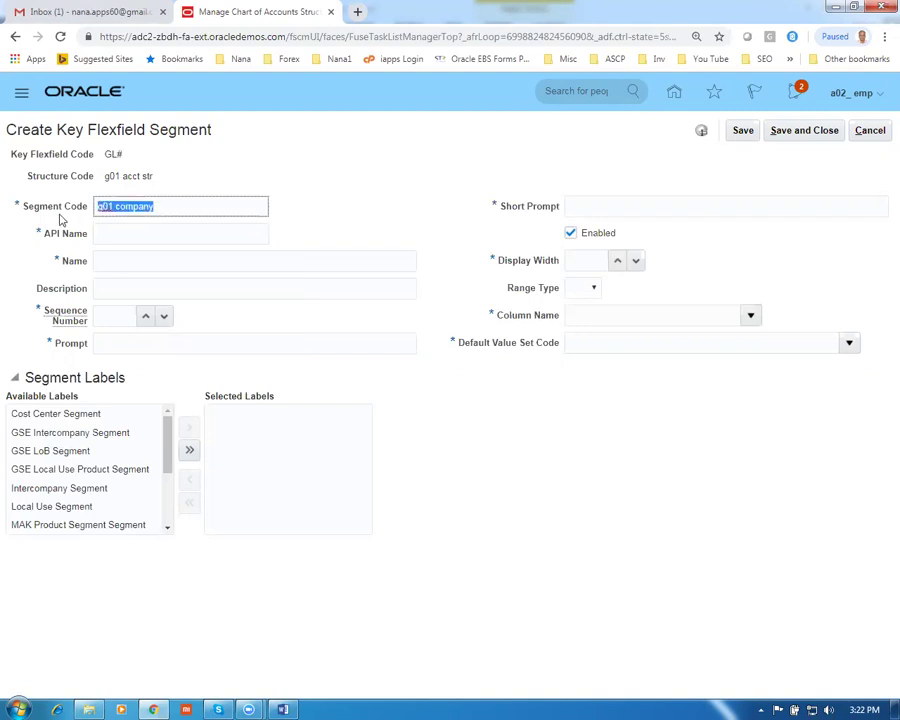
click(116, 234)
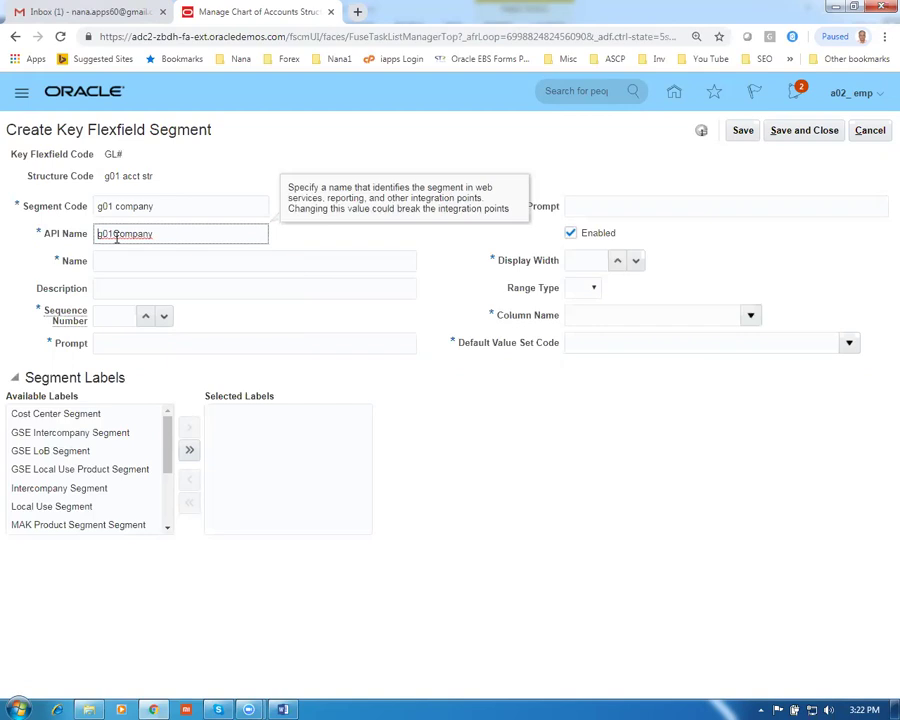
click(114, 264)
key(ctrl+v)
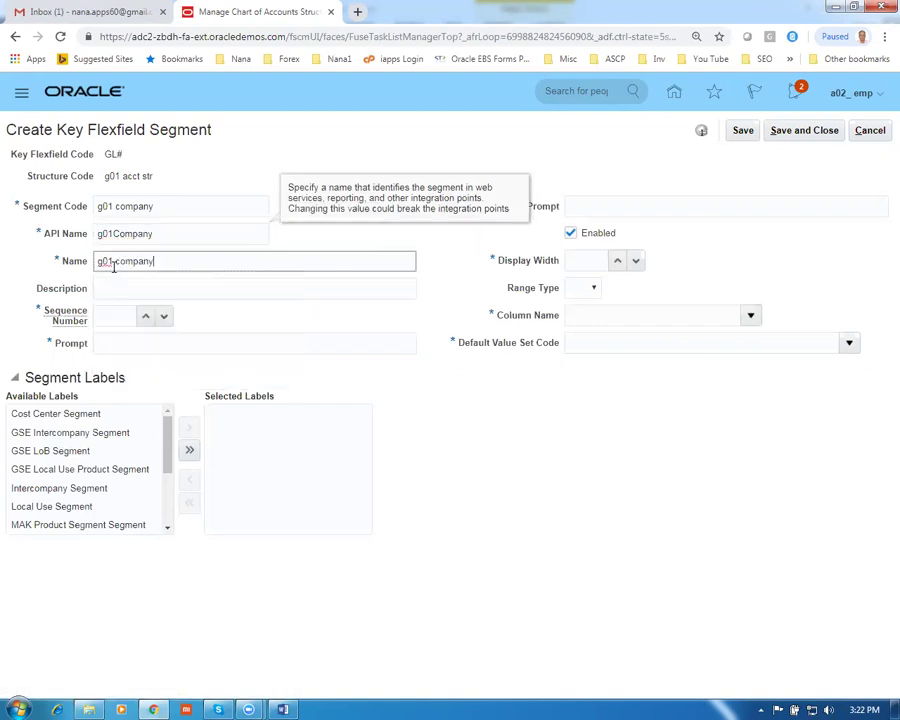
click(126, 292)
key(ctrl+v)
click(107, 315)
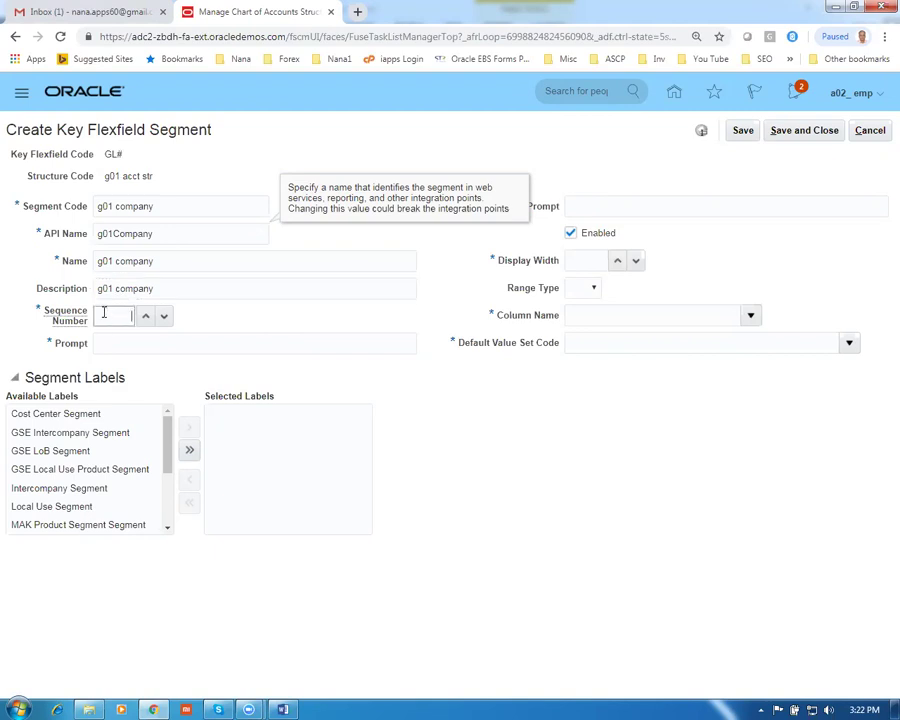
Set prompt 'g01 company', short prompt 'g01 comp', display width 20 and column SEGMENT1
click(111, 344)
key(ctrl+v)
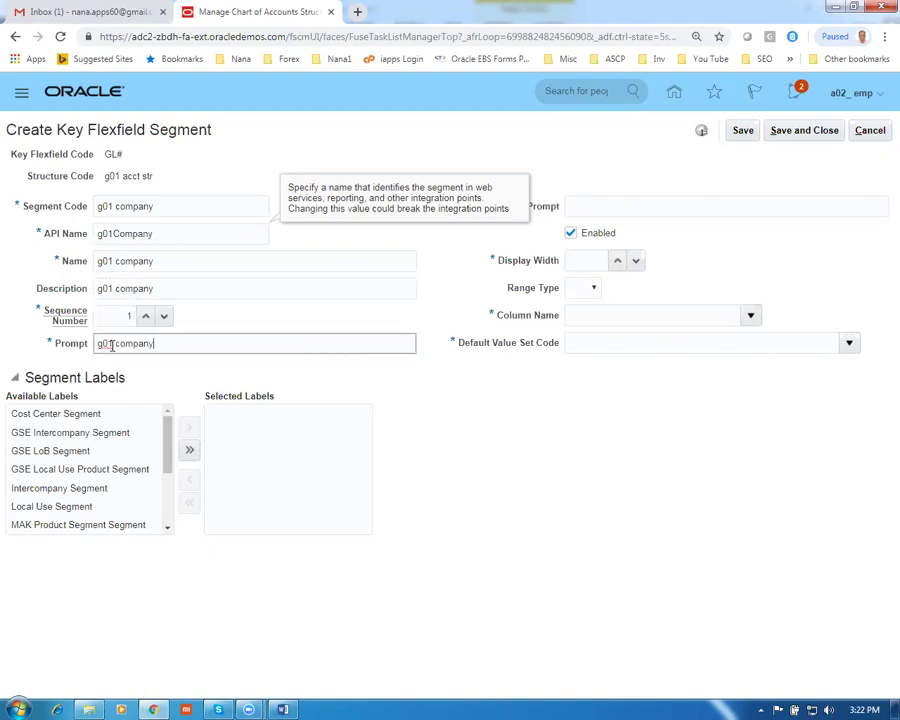
click(586, 208)
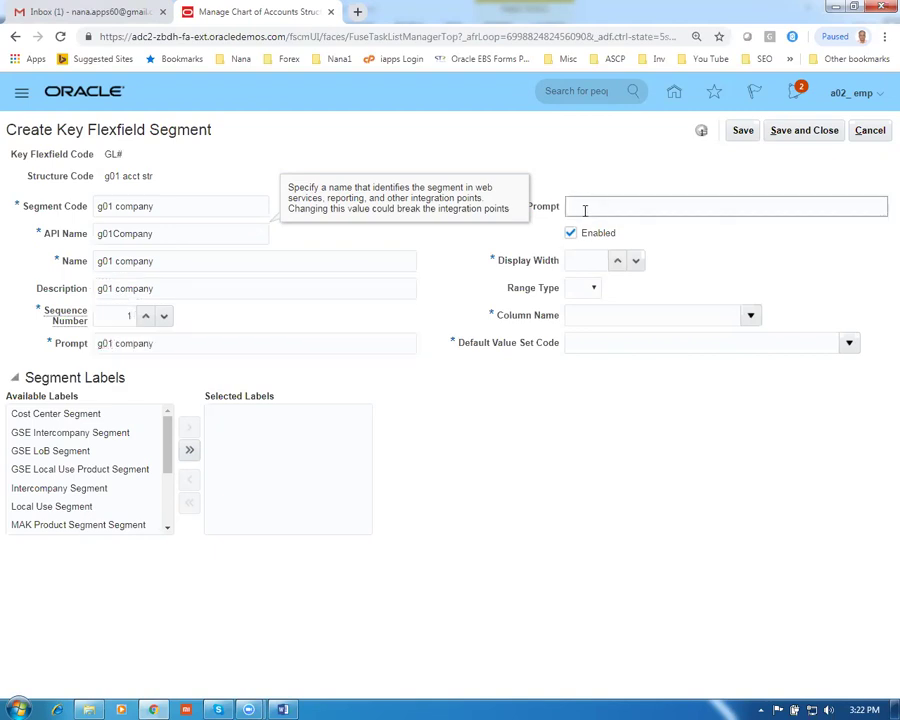
key(ctrl+v)
click(570, 296)
click(577, 261)
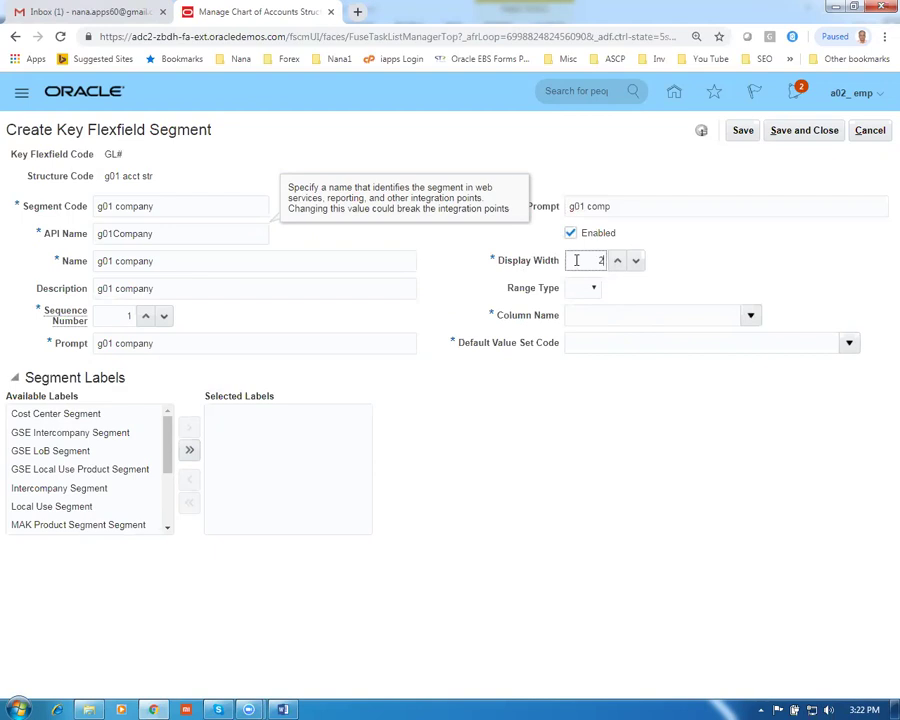
click(750, 315)
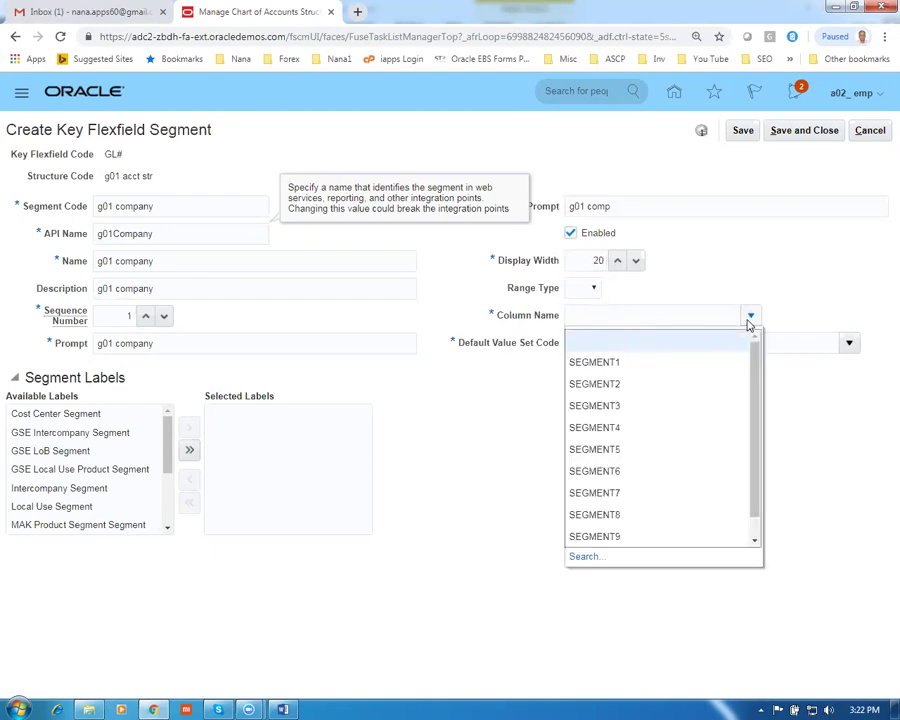
click(632, 361)
Open the Default Value Set Code search and begin entering a value set code
click(687, 344)
click(847, 344)
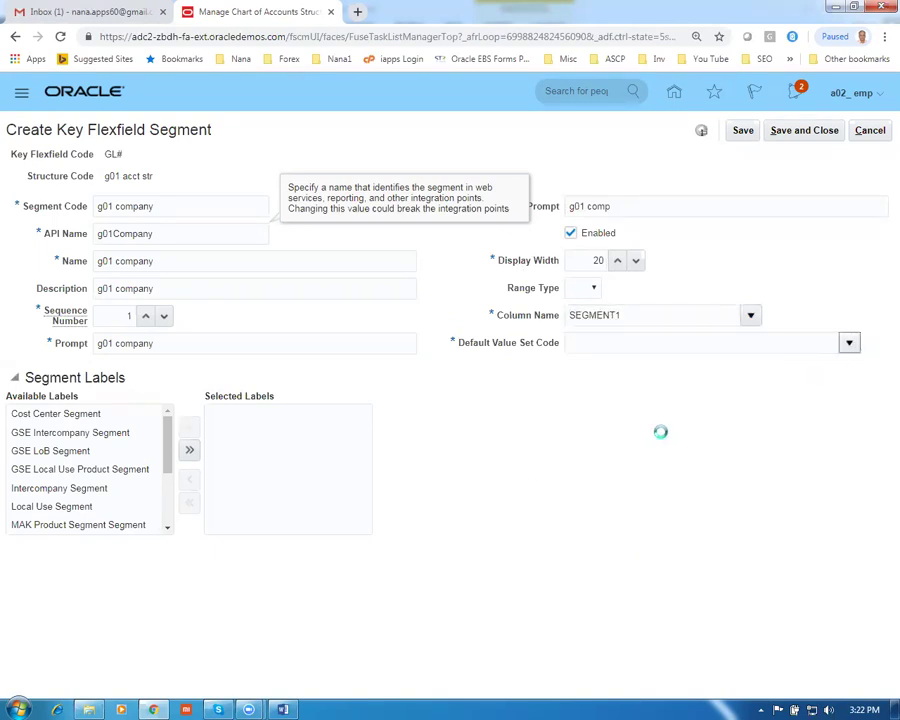
click(600, 583)
click(269, 315)
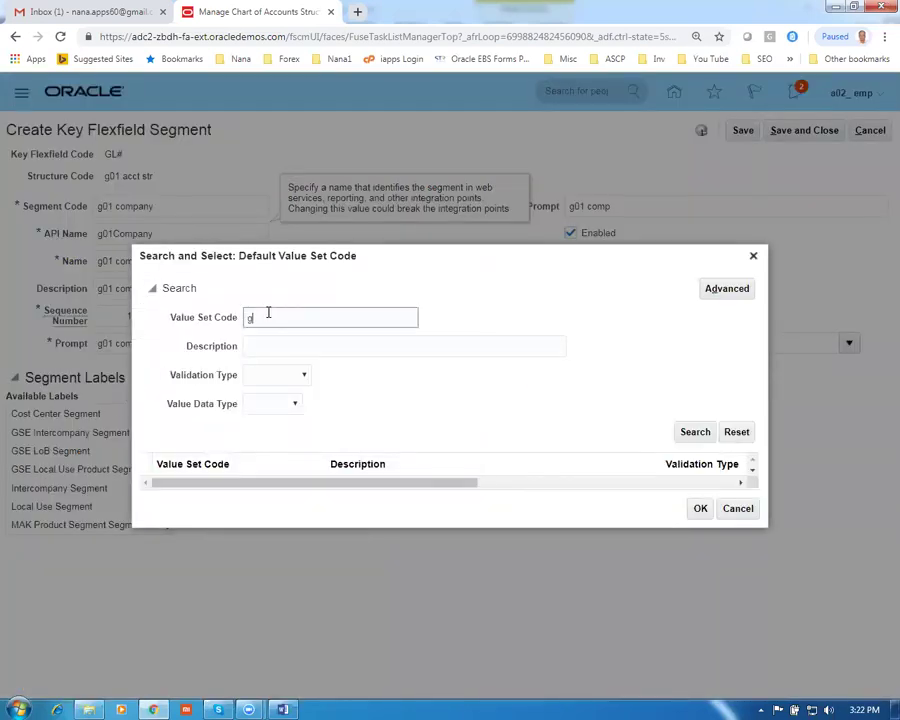
Search g01 value sets and choose 'g01 company VS 1' as the default value set
key(Return)
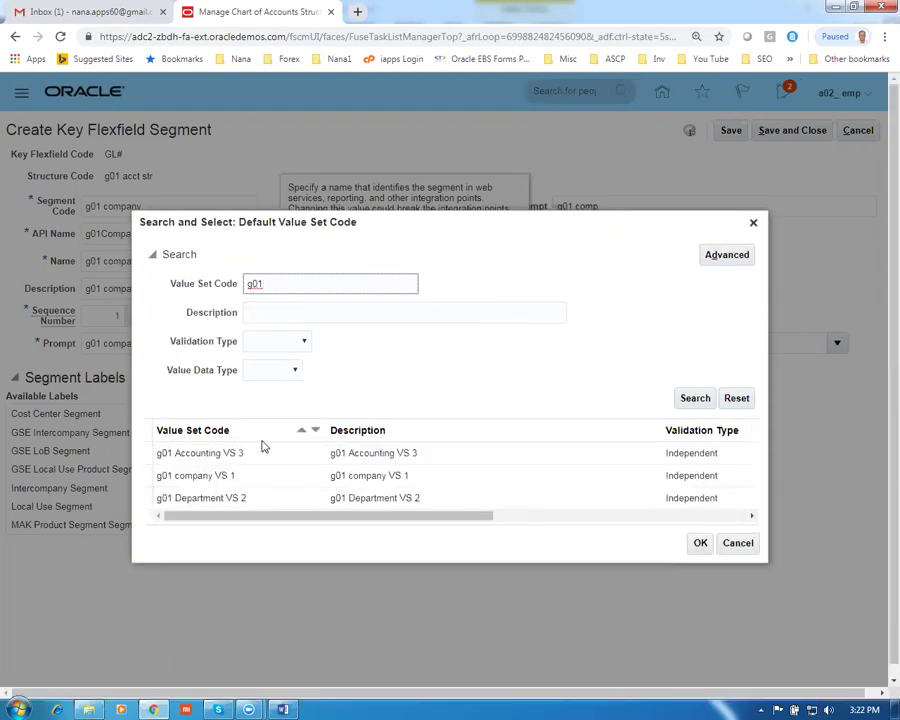
click(281, 484)
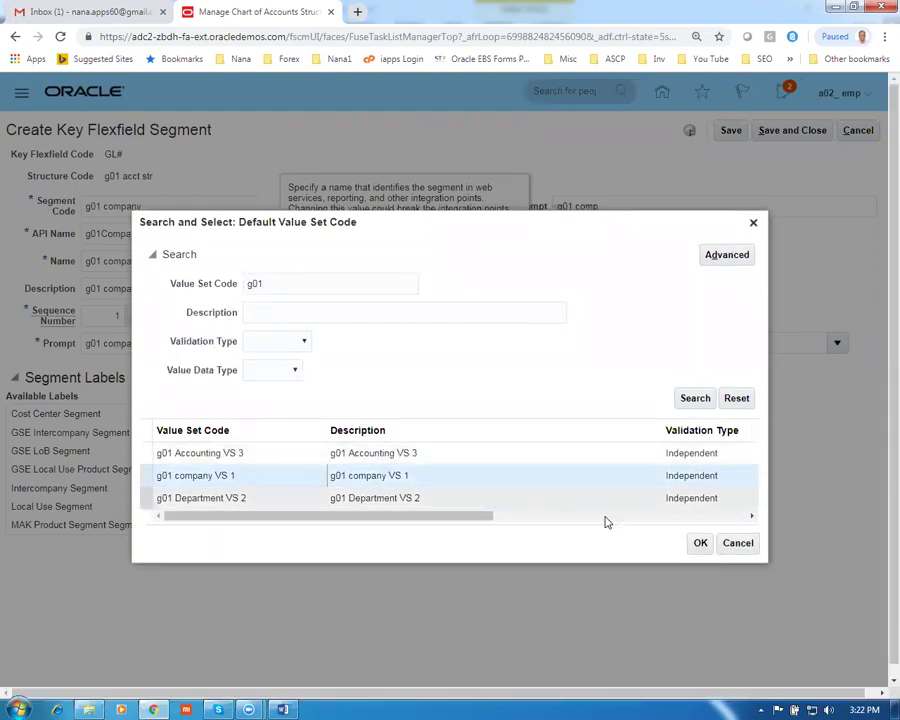
click(700, 543)
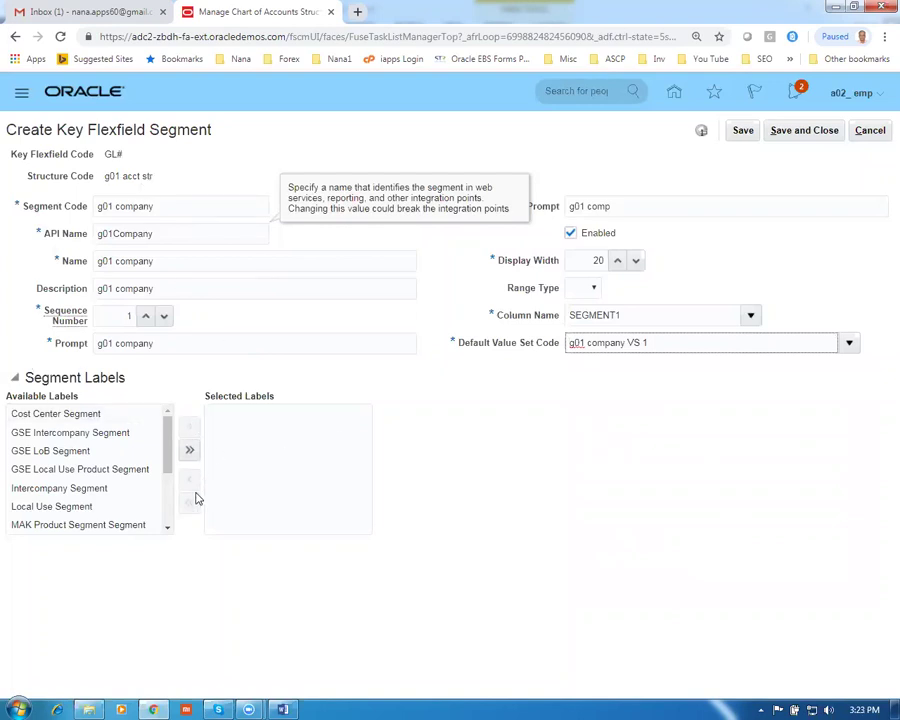
Assign the Primary Balancing Segment label and save the g01 company segment
drag(169, 466, 178, 512)
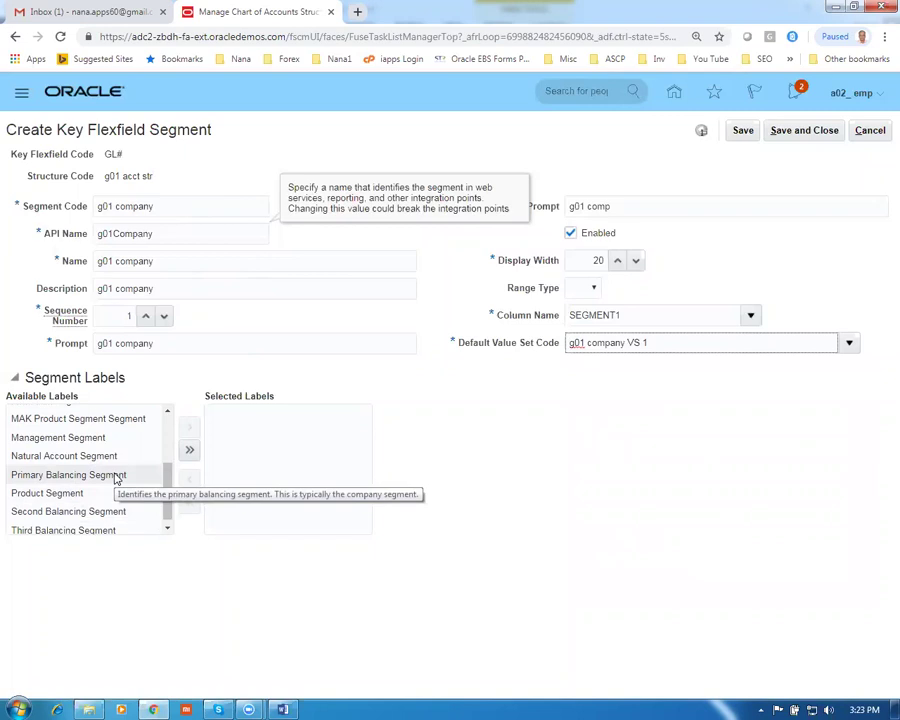
click(114, 474)
click(188, 427)
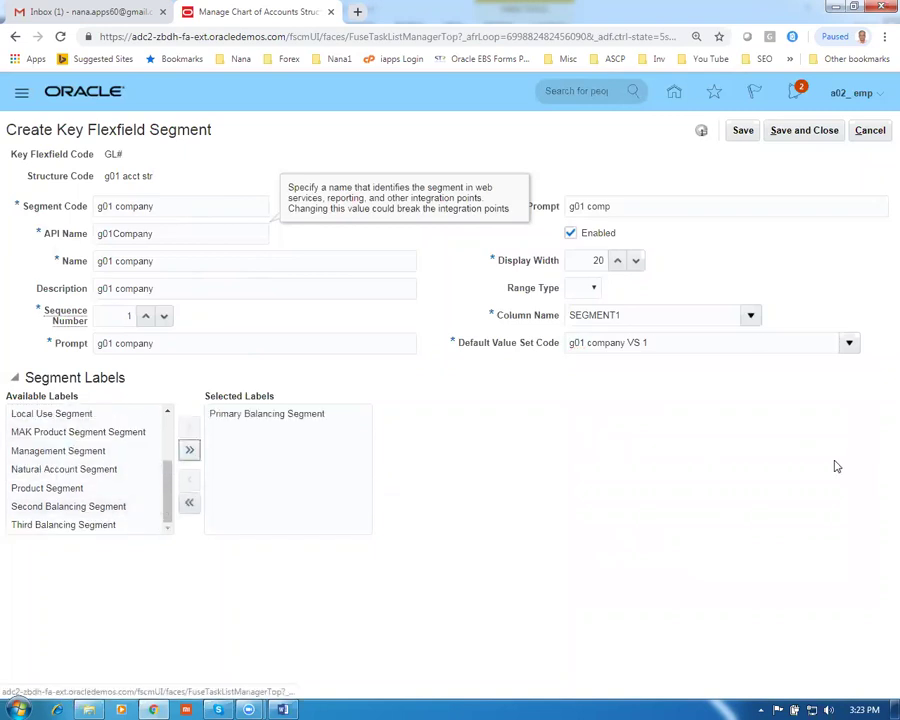
click(806, 137)
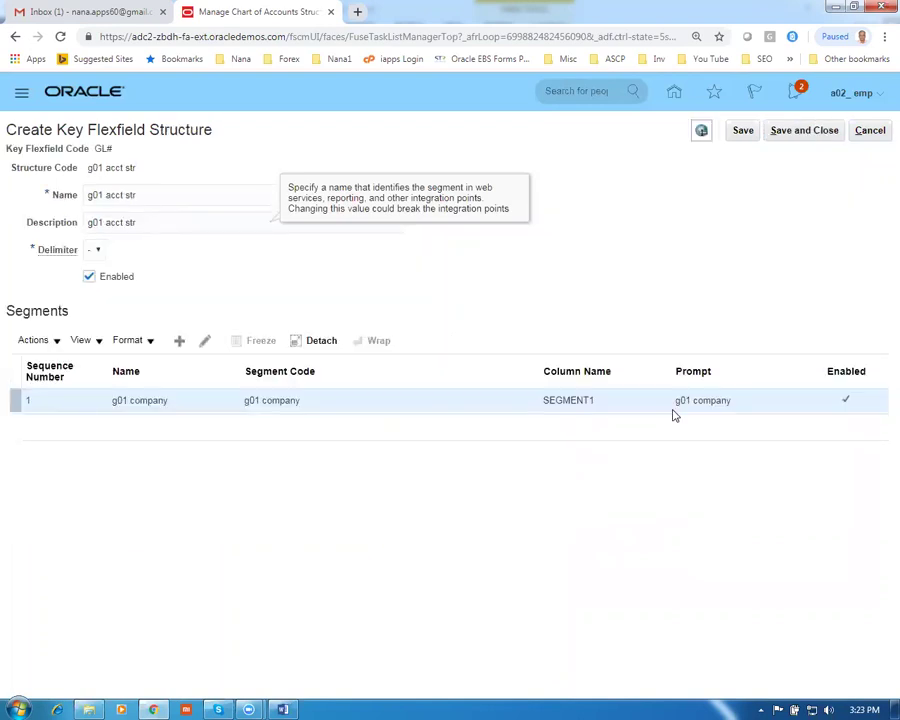
Add a second segment with code, API name, name and description 'g01 Department'
click(179, 341)
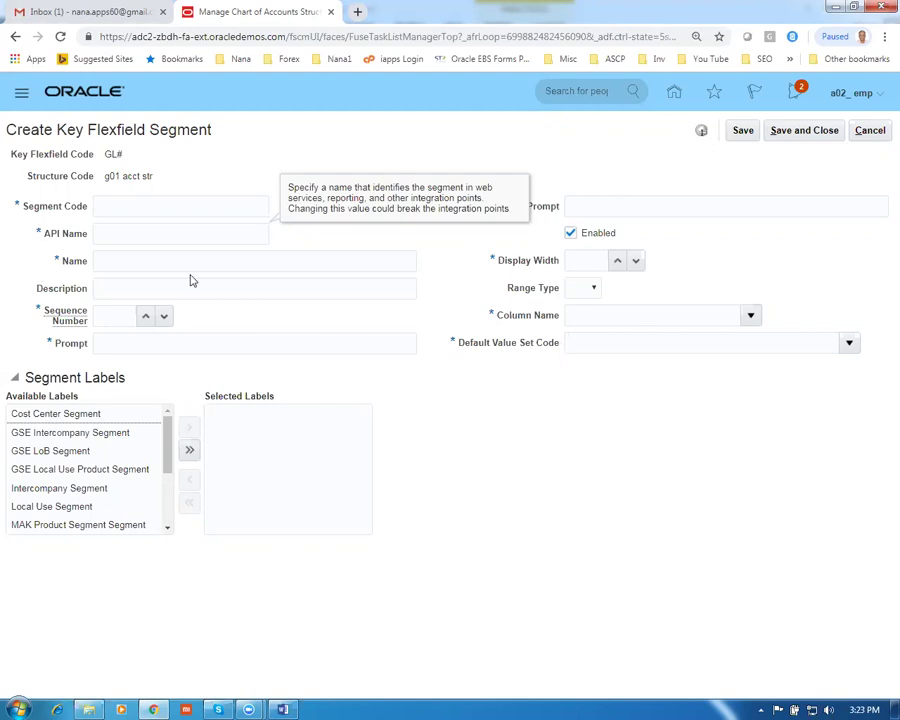
click(143, 207)
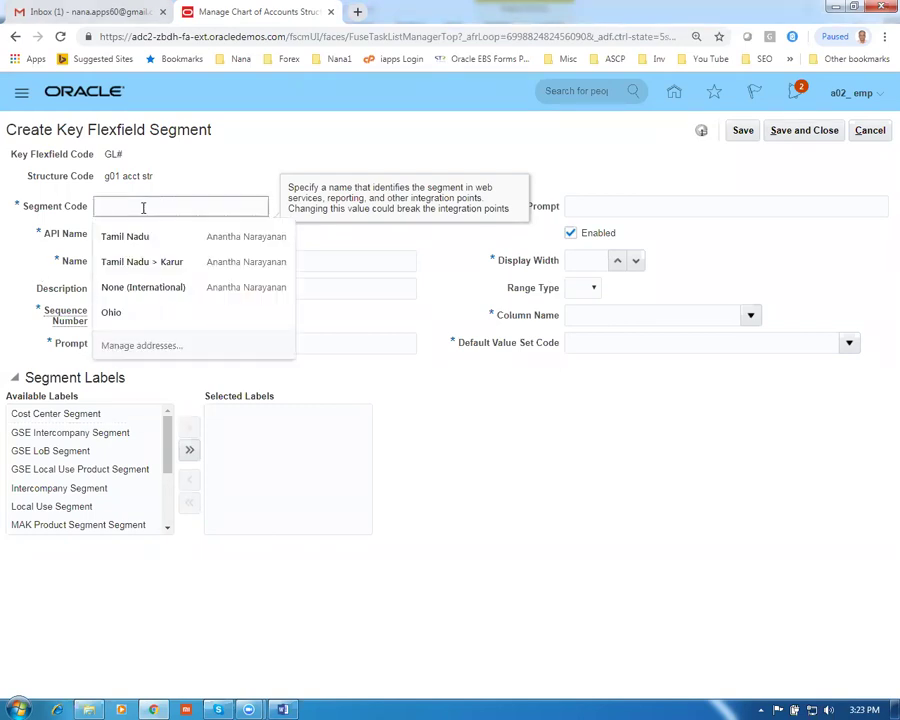
text(g01 DEpartment)
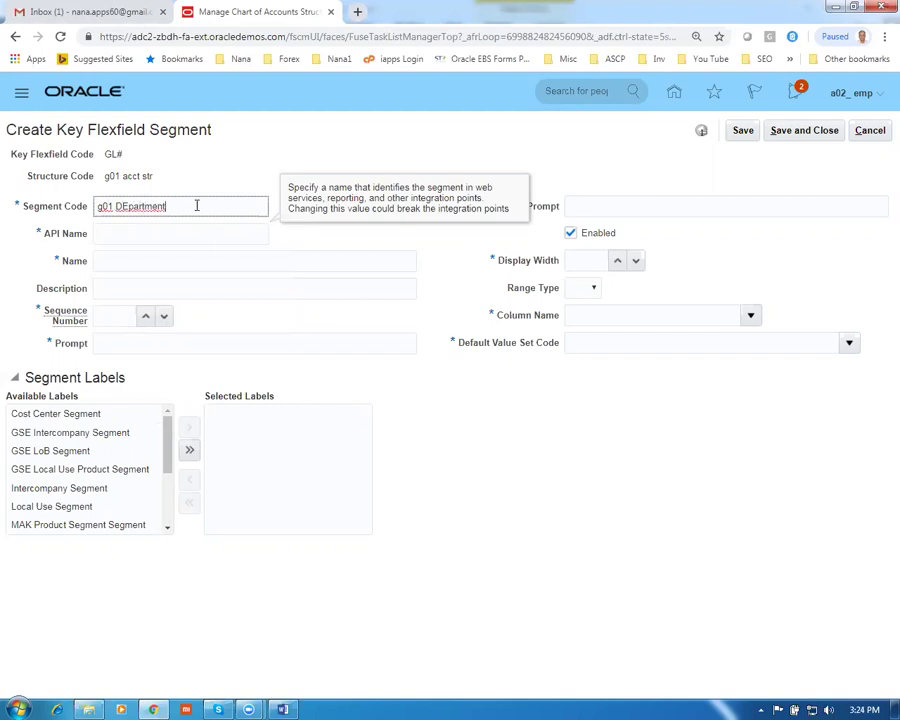
key(BackSpace)
text(e)
drag(188, 213, 50, 206)
key(ctrl+c)
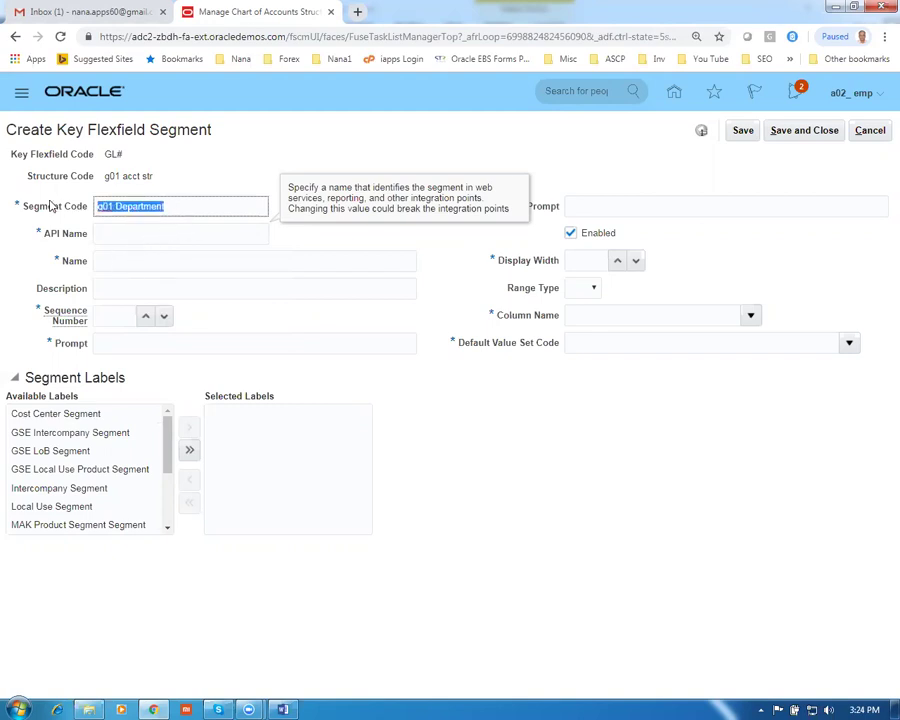
click(122, 233)
click(128, 261)
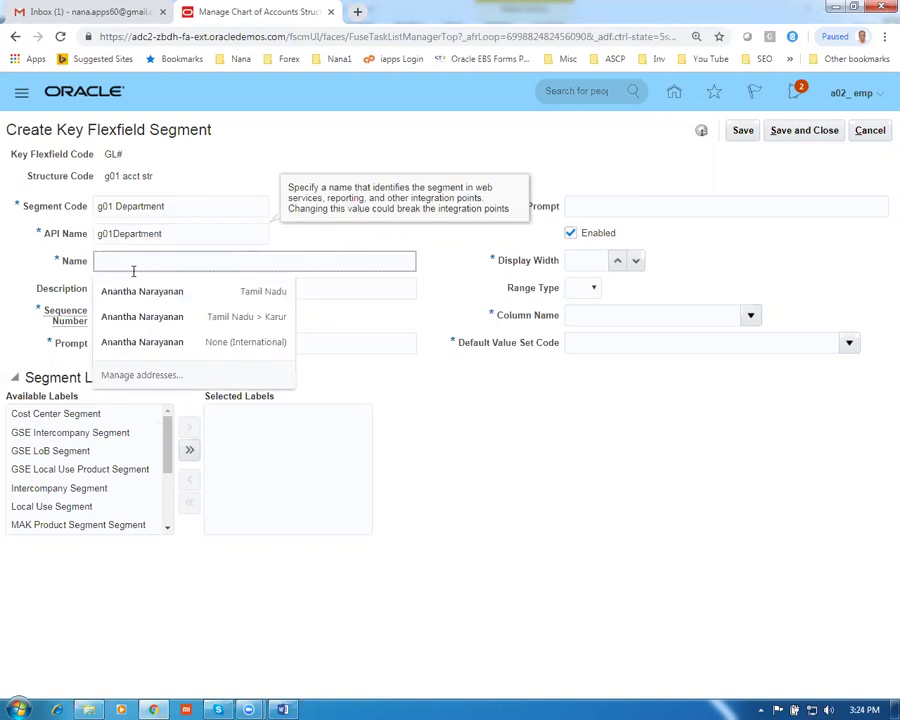
key(ctrl+v)
click(129, 289)
key(ctrl+v)
Give g01 Department sequence 2, matching prompts, display width 20 and column SEGMENT2
click(108, 315)
click(115, 341)
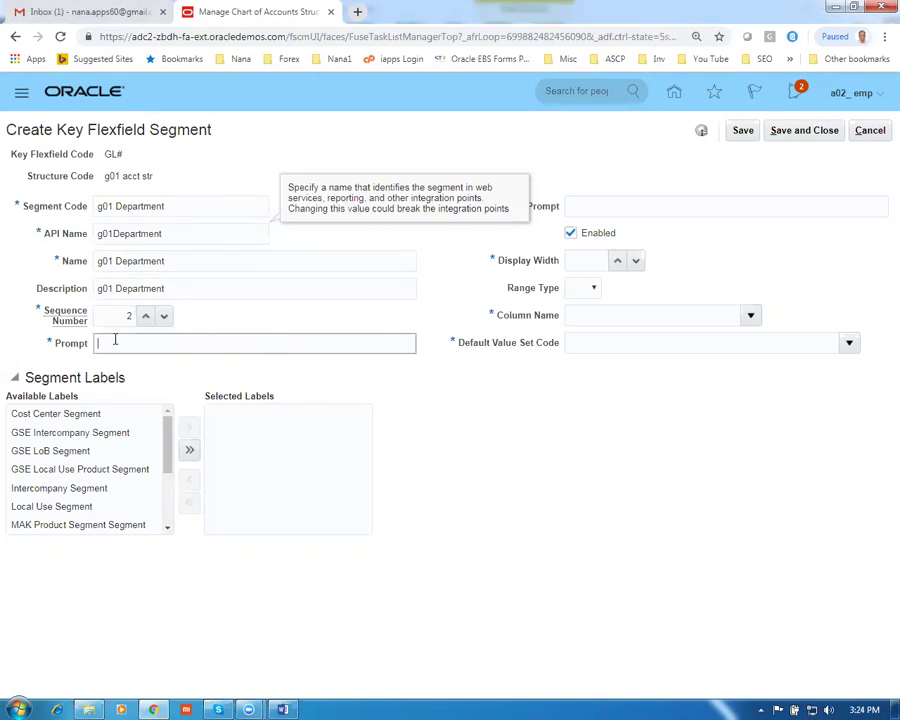
key(ctrl+v)
click(586, 208)
key(ctrl+v)
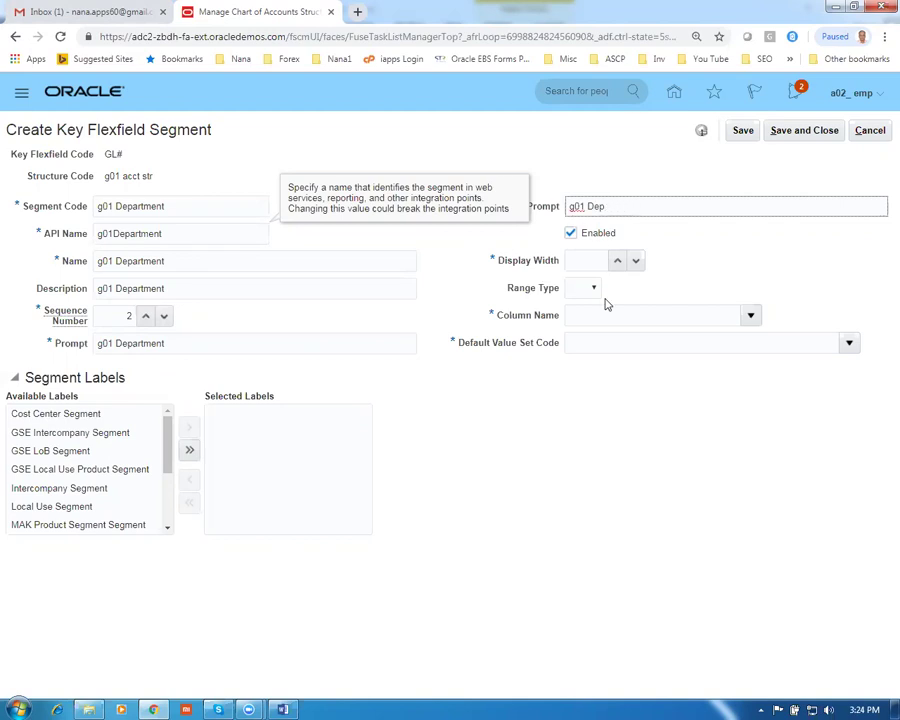
click(582, 263)
text(20)
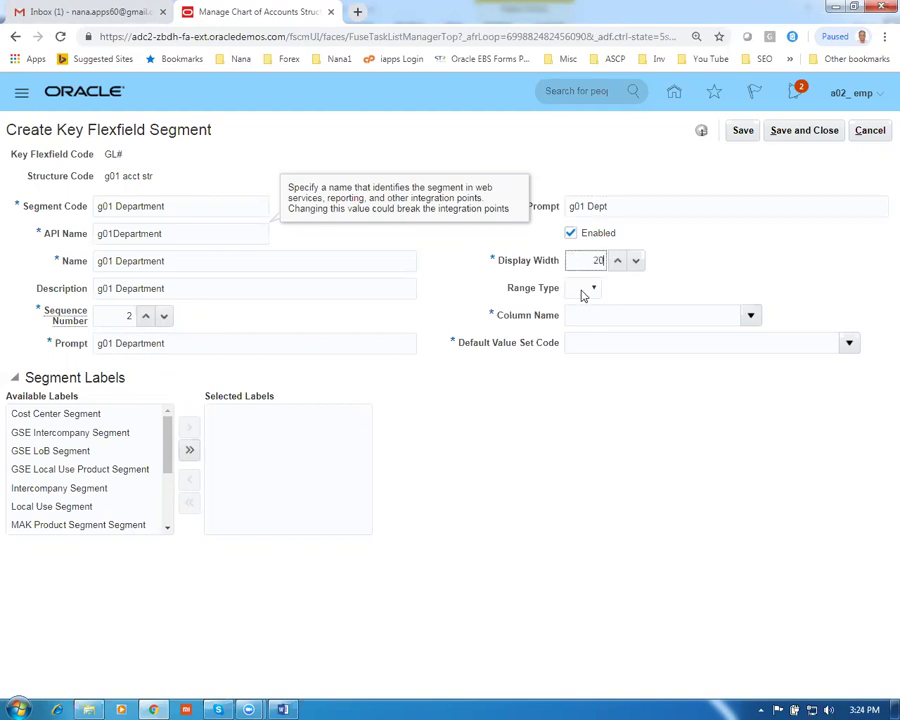
click(750, 315)
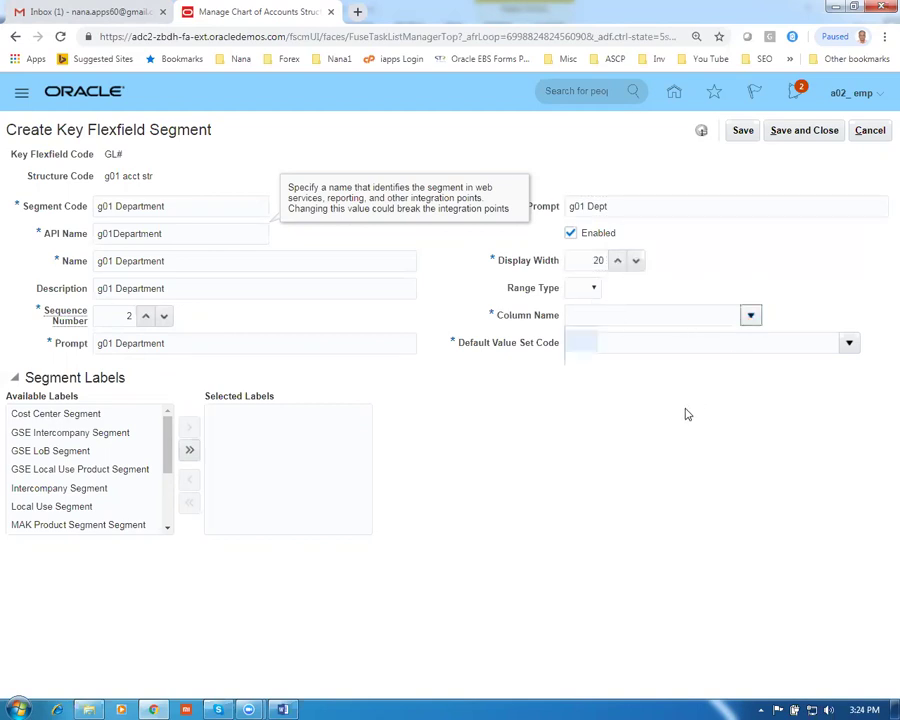
click(602, 382)
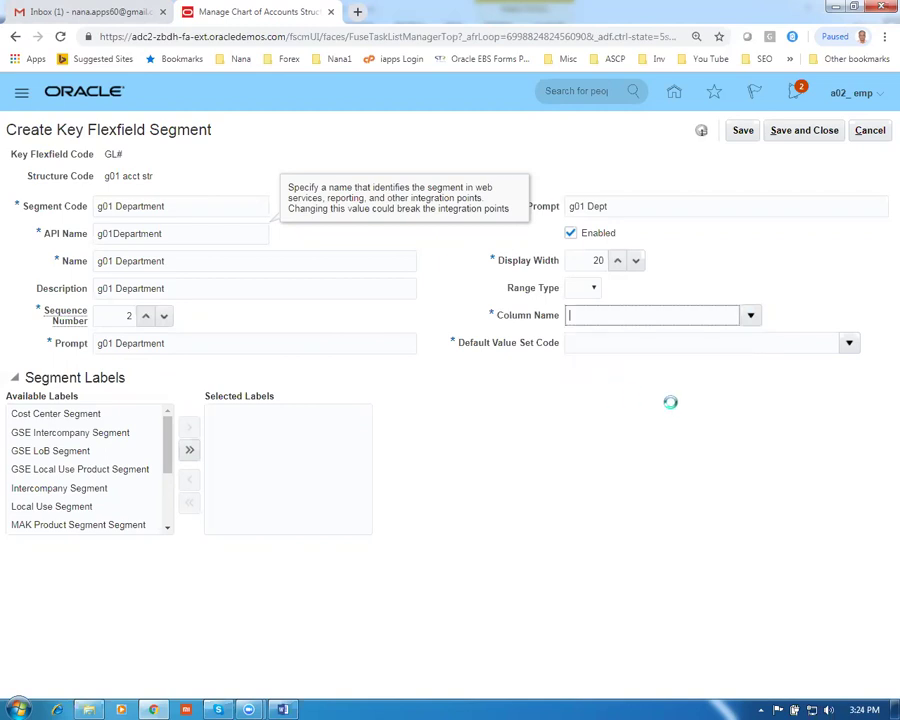
Open the Default Value Set Code search and begin entering a value set code
click(849, 343)
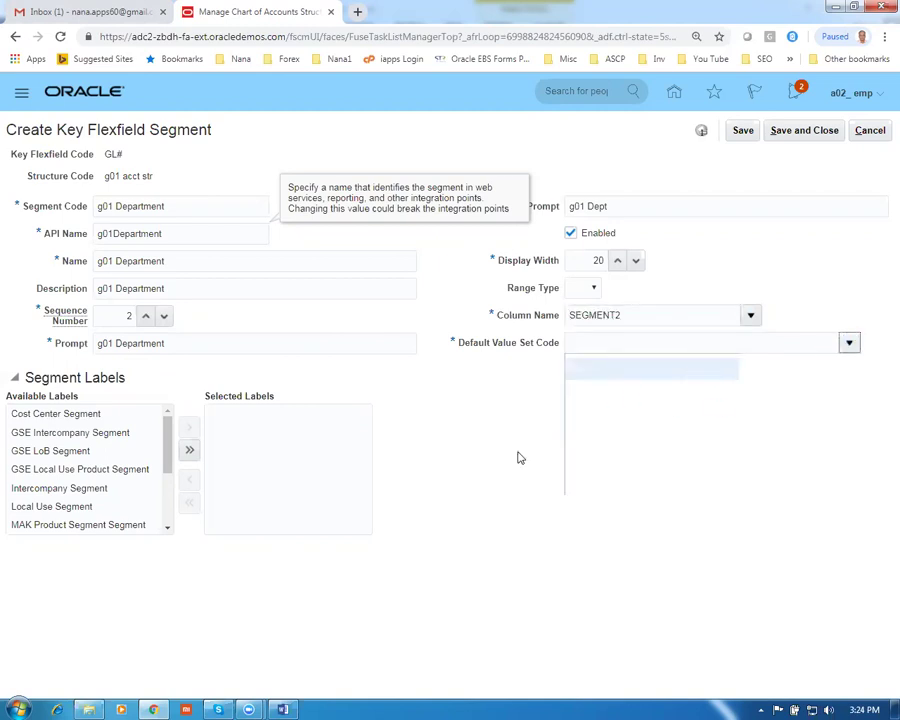
click(588, 584)
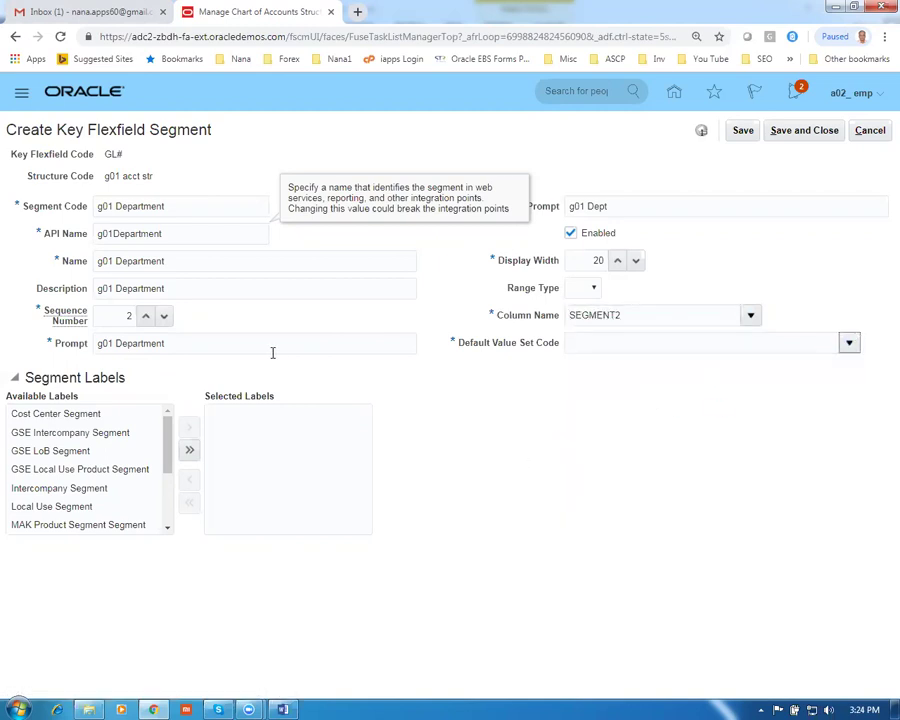
click(276, 317)
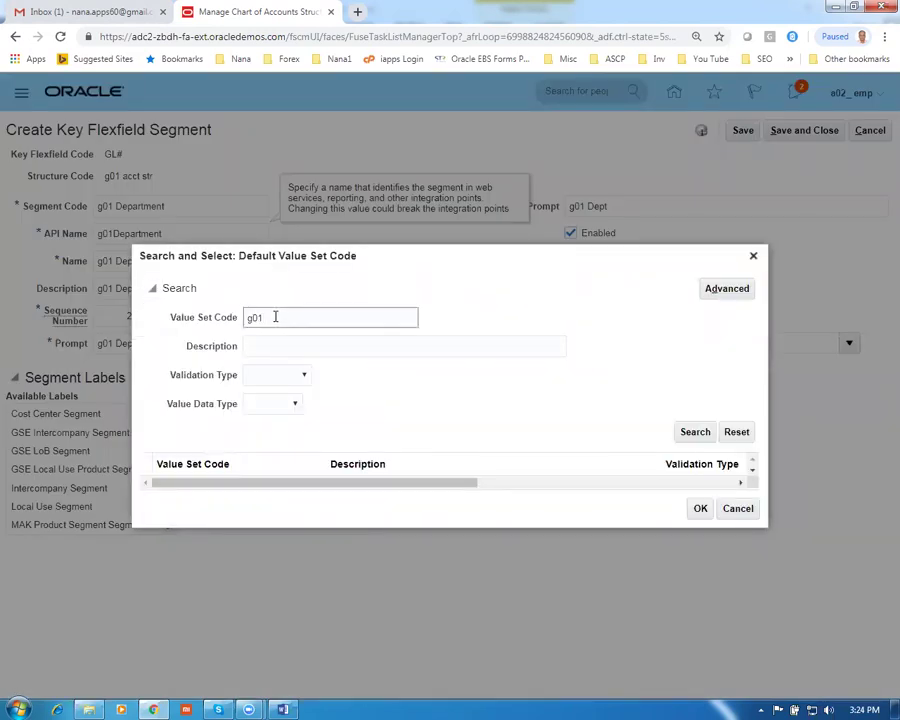
Search g01 and choose 'g01 Department VS 2' as the default value set
text(g01)
key(Return)
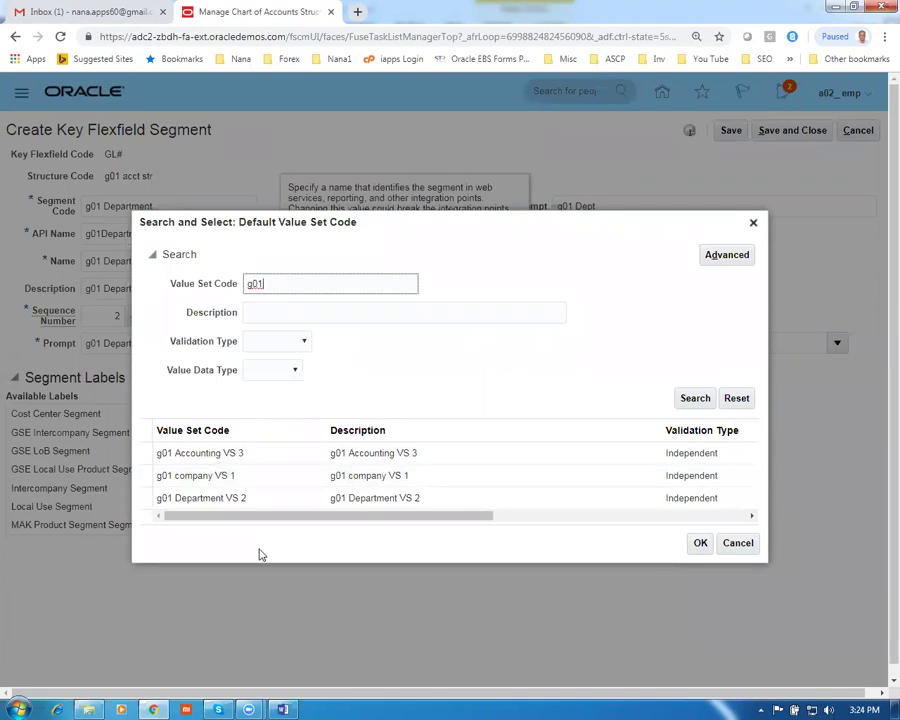
click(257, 505)
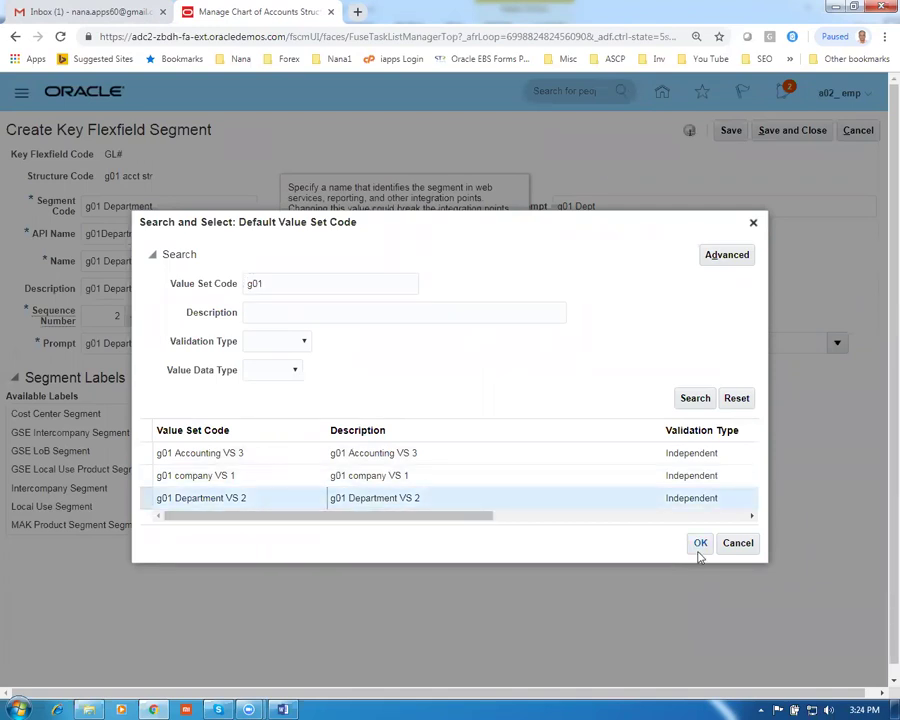
click(700, 543)
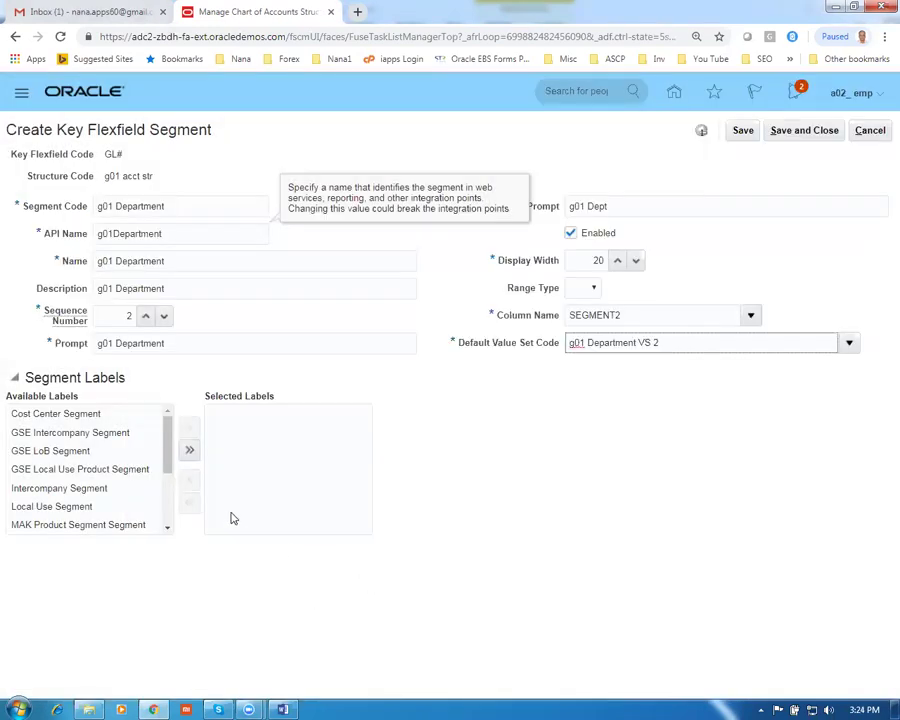
Assign the Cost Center Segment label and save the g01 Department segment
click(56, 414)
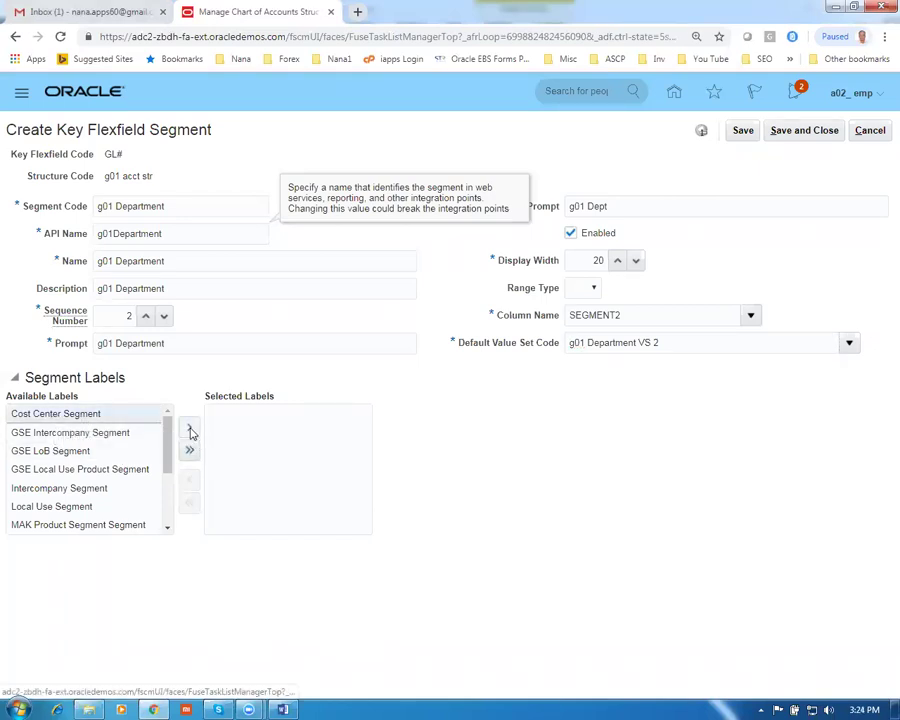
click(189, 428)
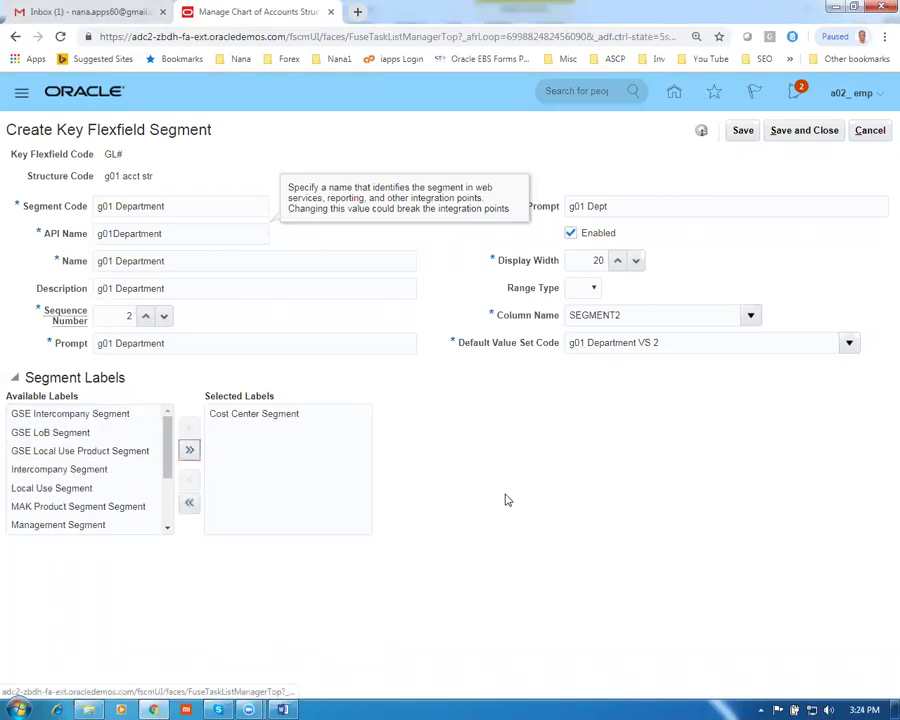
click(800, 131)
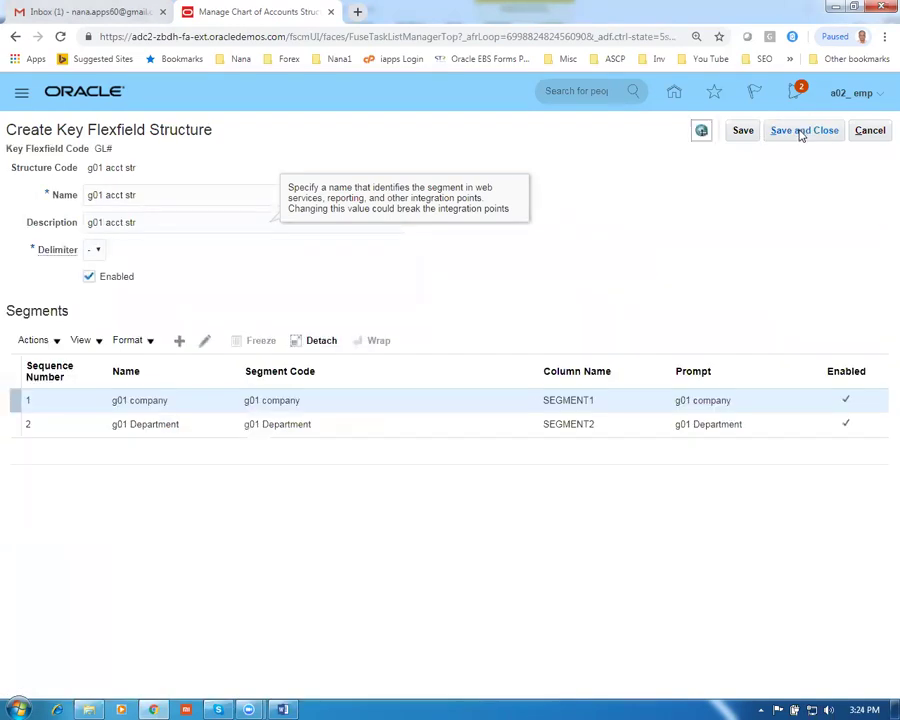
Add a third segment with code, API name, name and description 'g01 accounting'
click(179, 340)
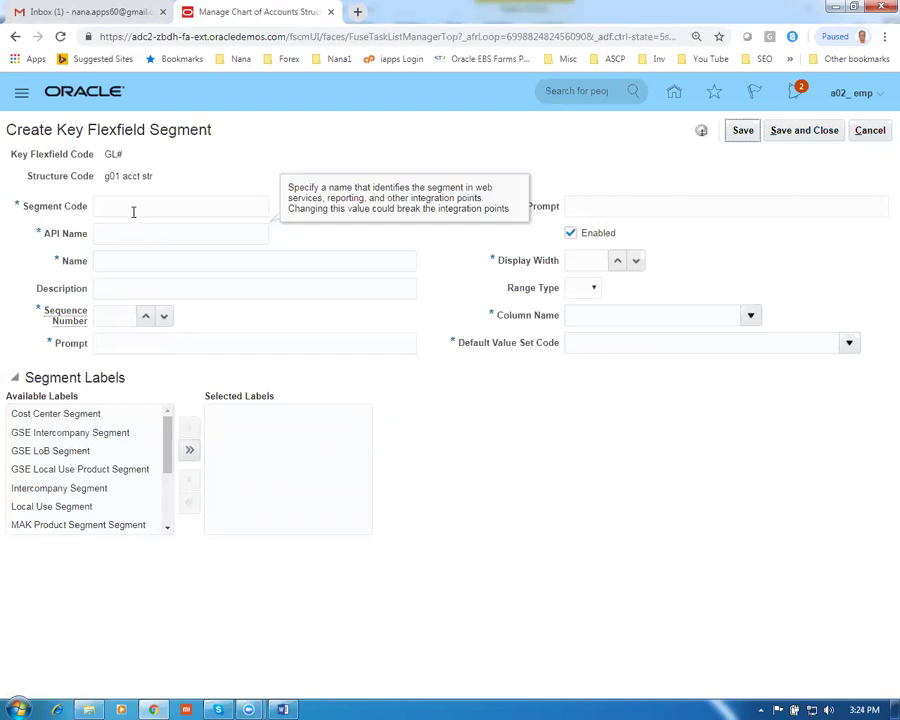
click(130, 207)
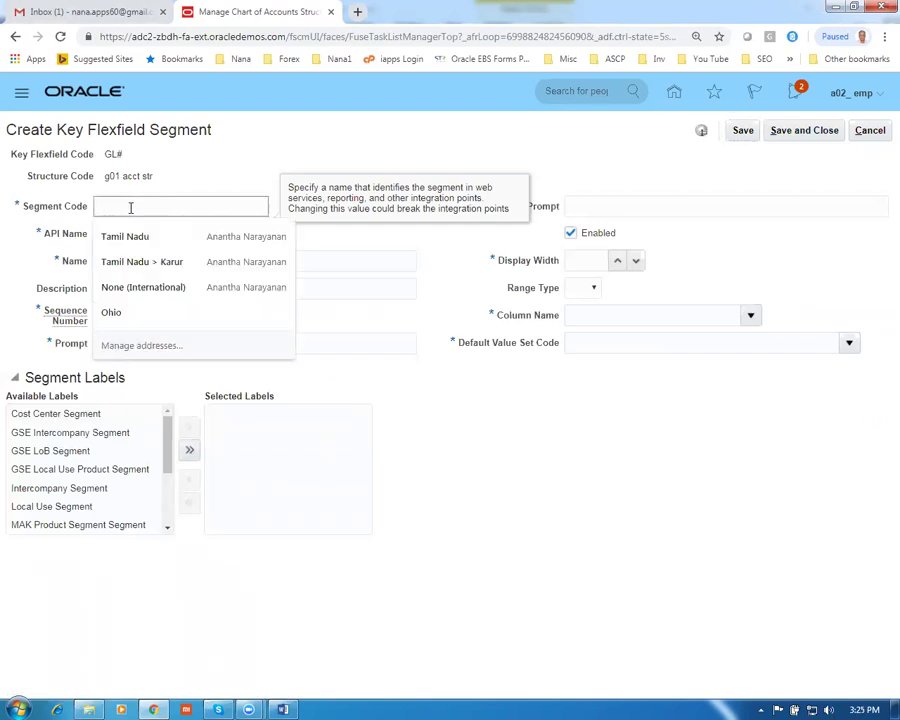
text(g01 accounting)
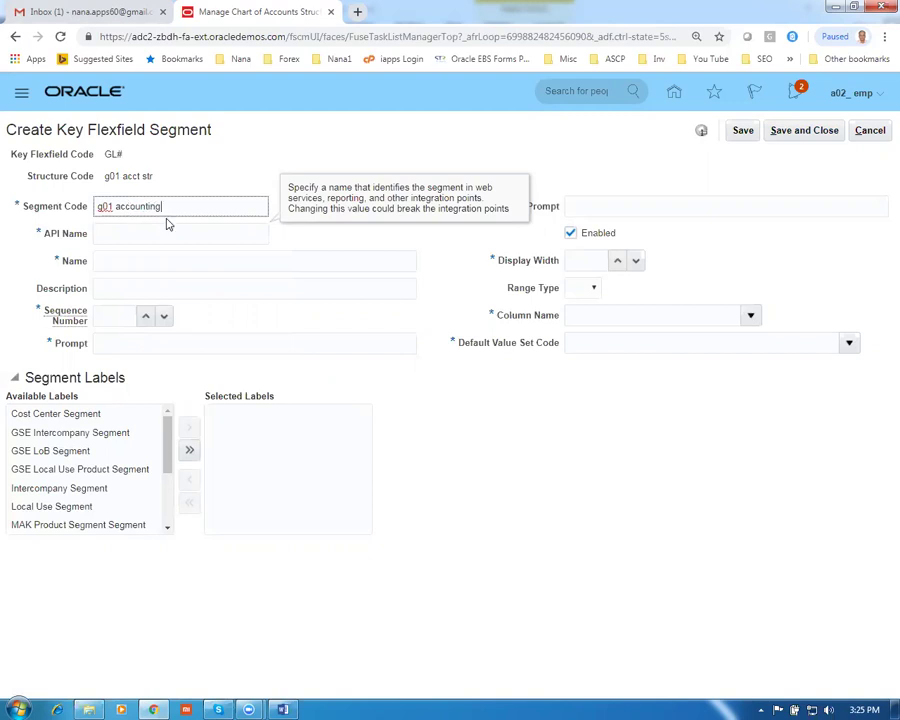
drag(165, 208, 12, 208)
key(ctrl+c)
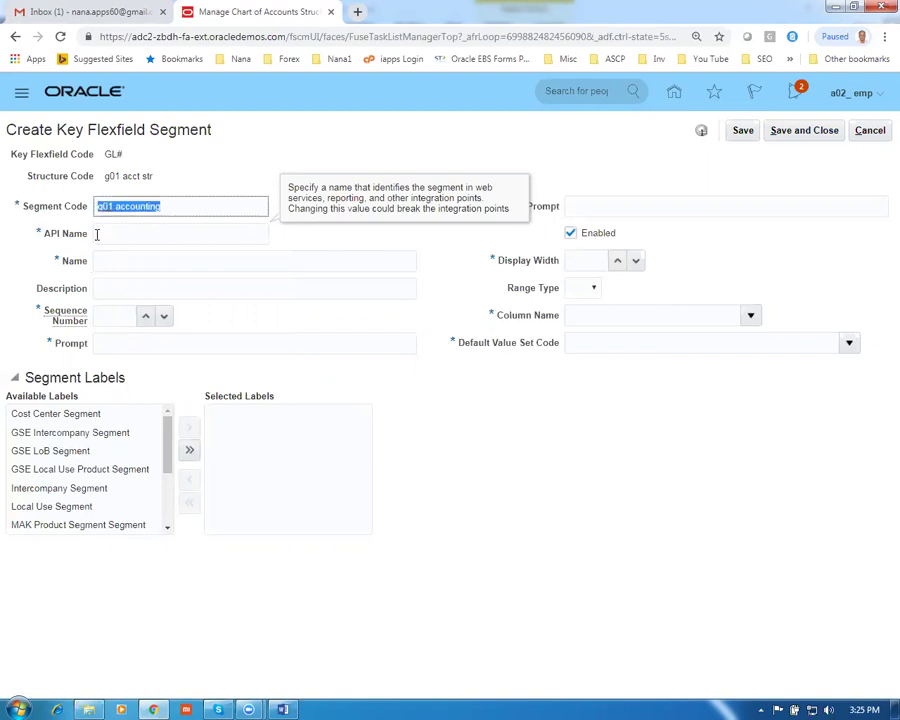
click(96, 233)
click(114, 270)
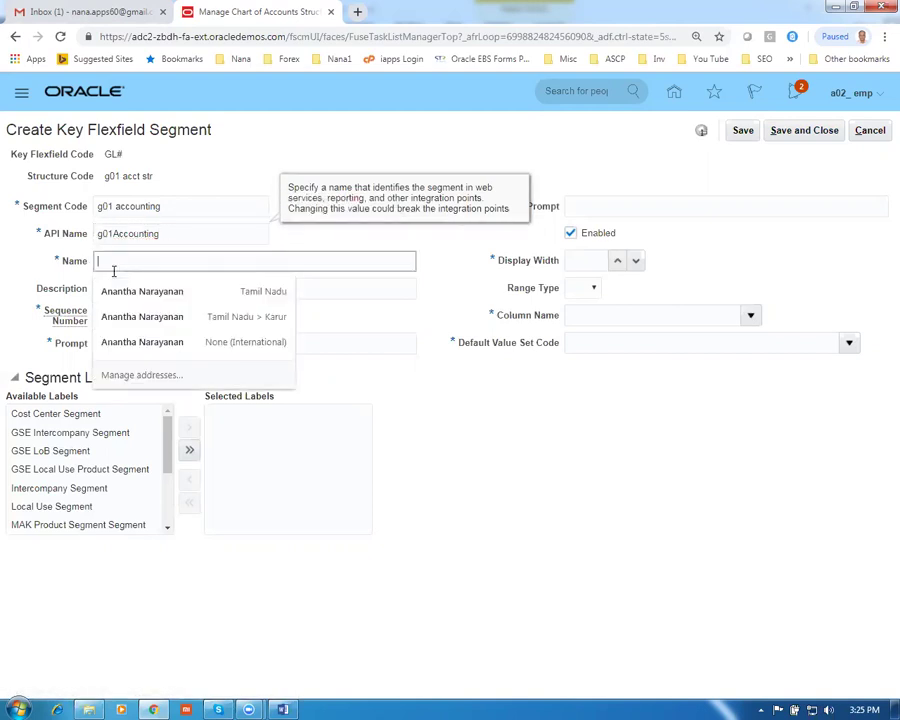
key(ctrl+v)
click(123, 290)
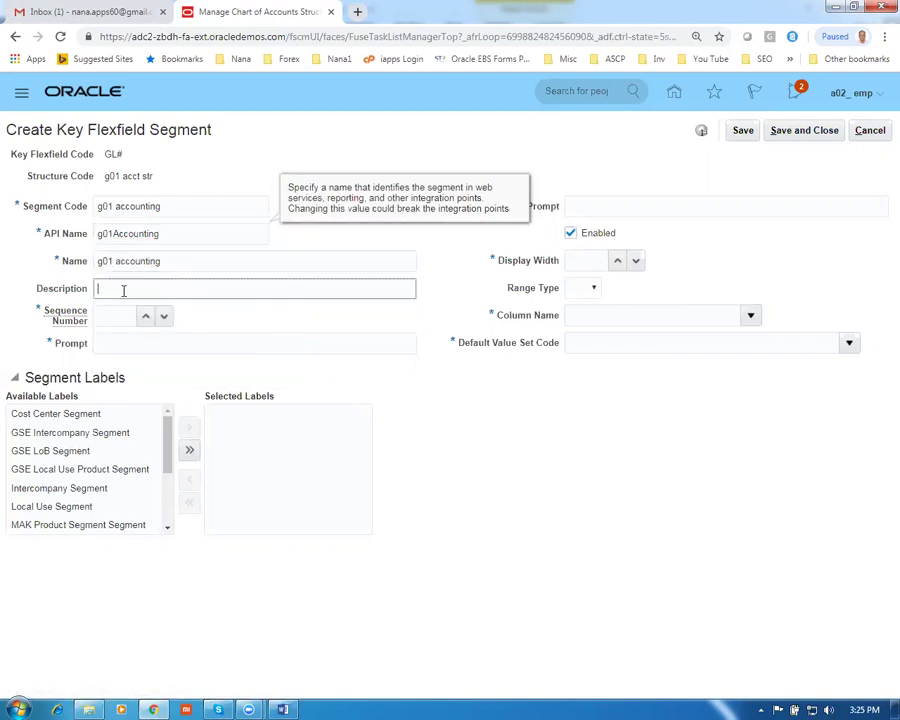
key(ctrl+v)
Give g01 accounting sequence 3, prompt 'g01 accounting', short prompt 'g01 acct', width 20, column SEGMENT3
click(161, 342)
click(122, 315)
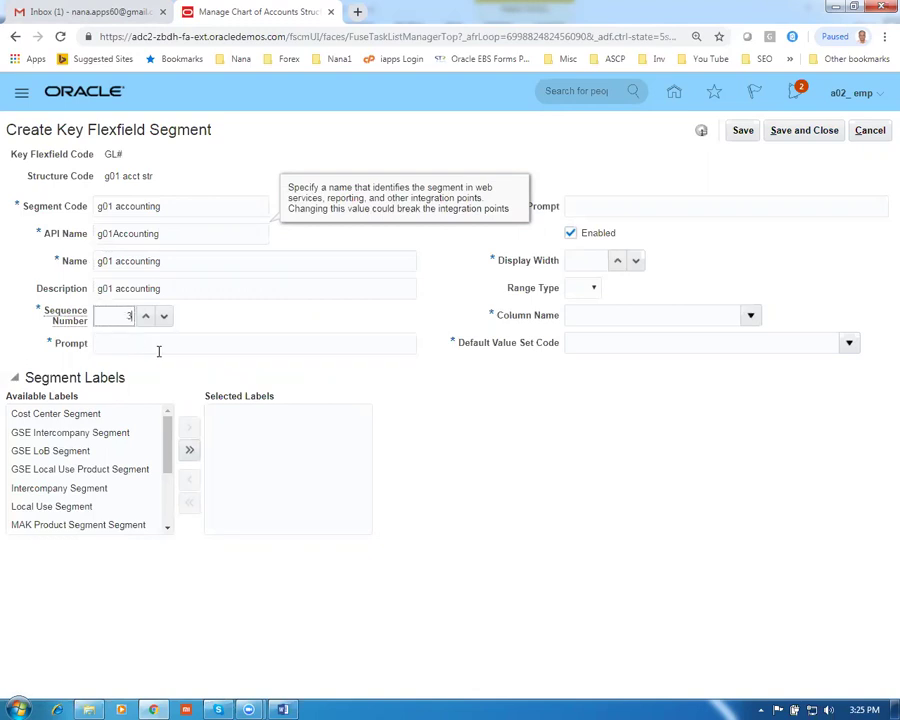
click(149, 343)
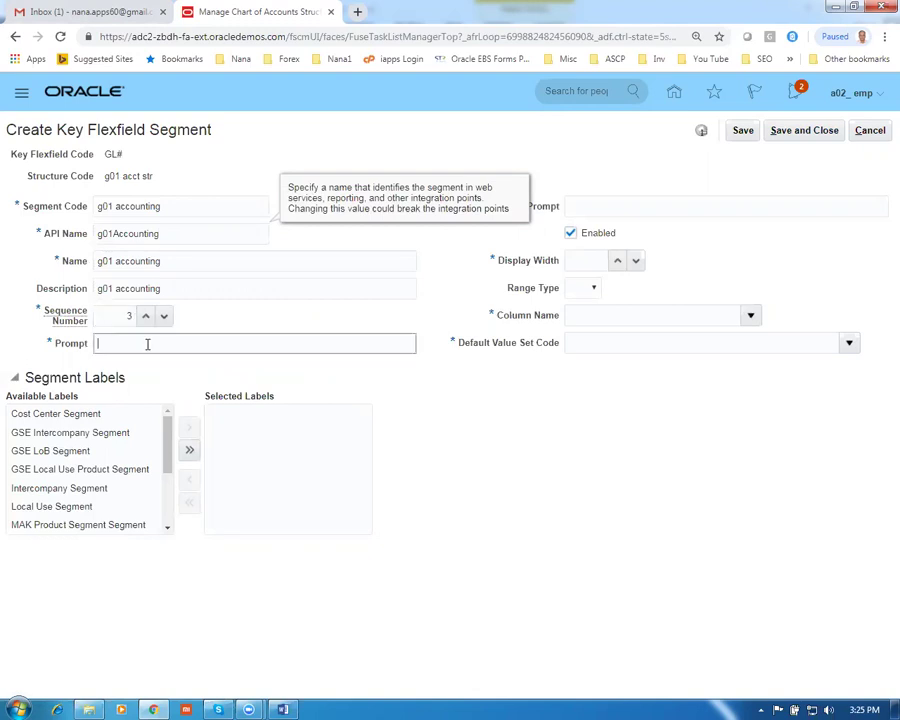
key(ctrl+v)
click(590, 206)
key(ctrl+v)
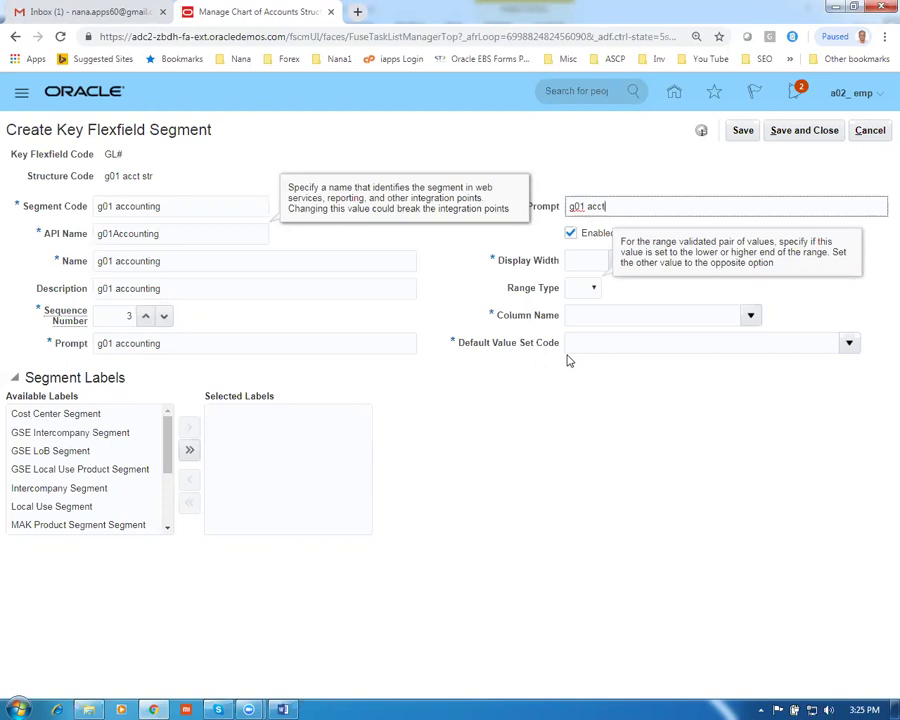
click(574, 259)
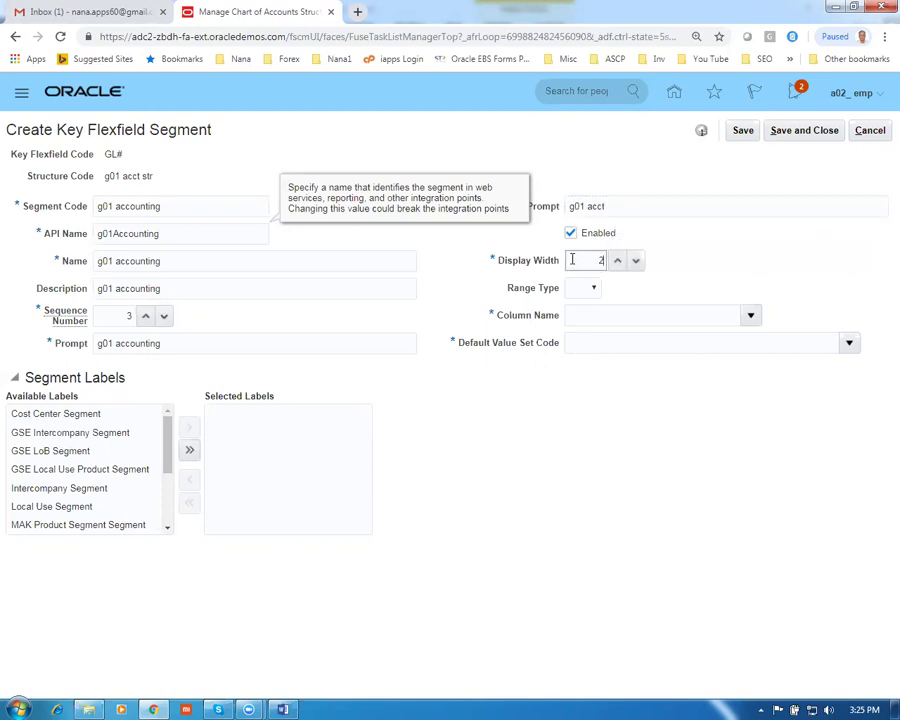
click(751, 316)
click(671, 405)
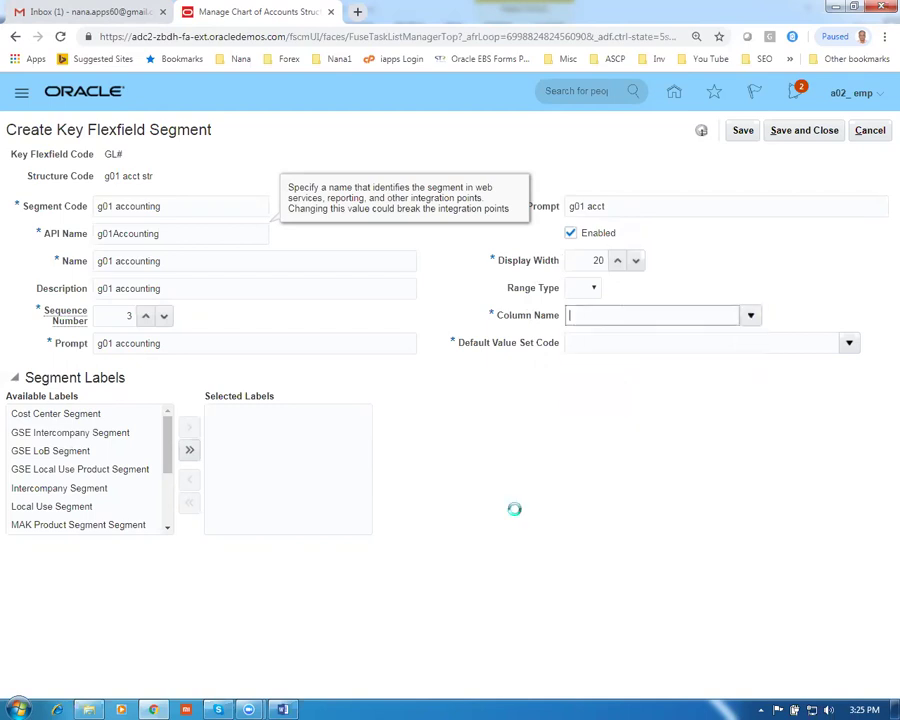
Open the Default Value Set Code search and begin entering a value set code
click(849, 342)
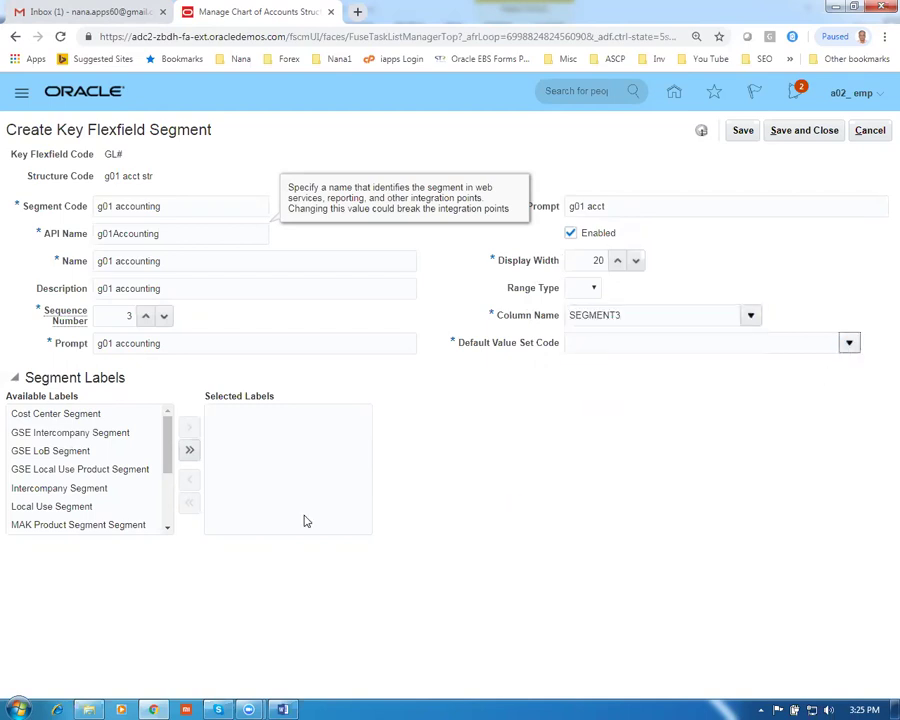
click(583, 585)
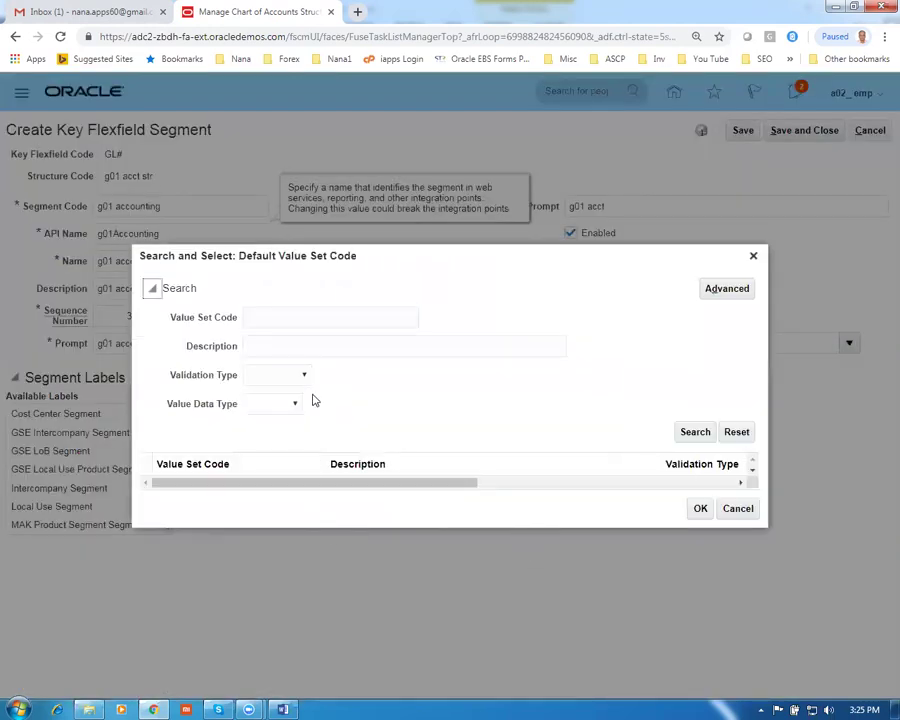
click(280, 316)
Search g01 and apply 'g01 Accounting VS 3' as the g01 accounting default value set
text(g01)
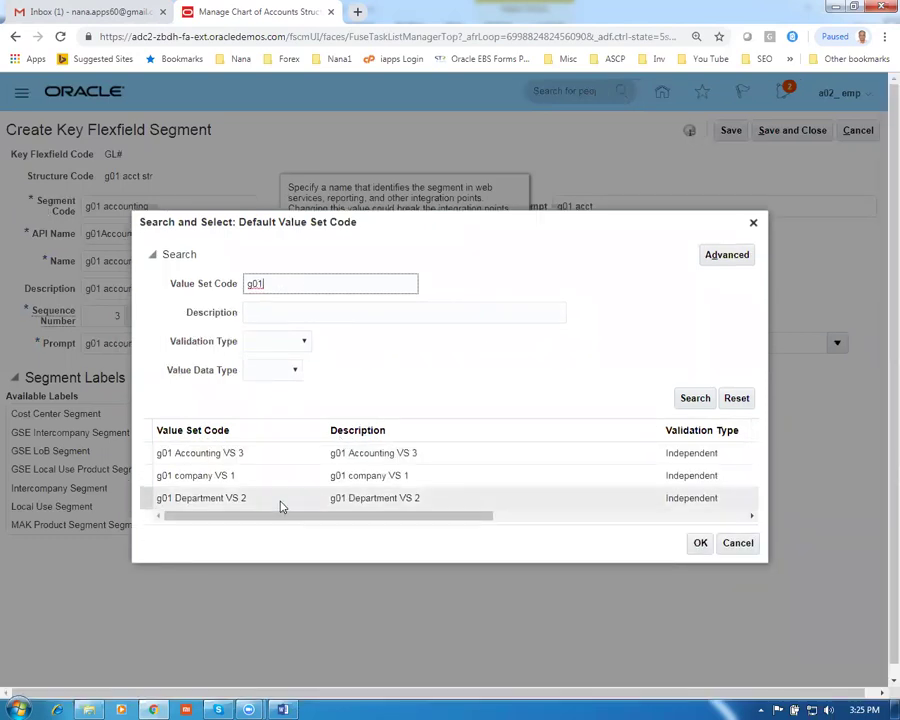
click(262, 453)
click(698, 548)
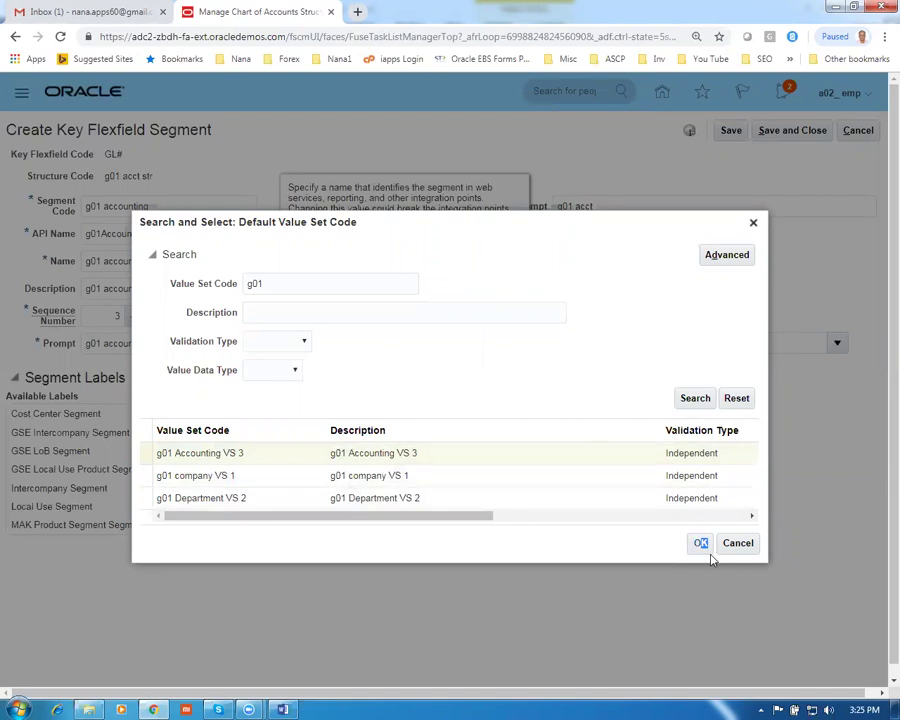
click(702, 548)
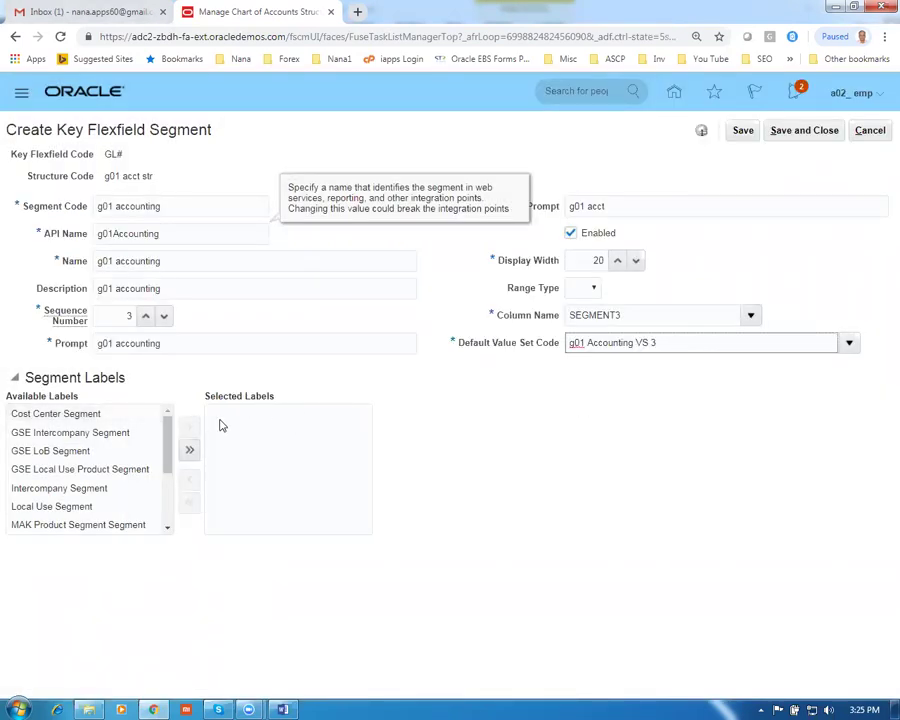
Assign the Natural Account Segment label to g01 accounting and save the segment
drag(171, 457, 176, 446)
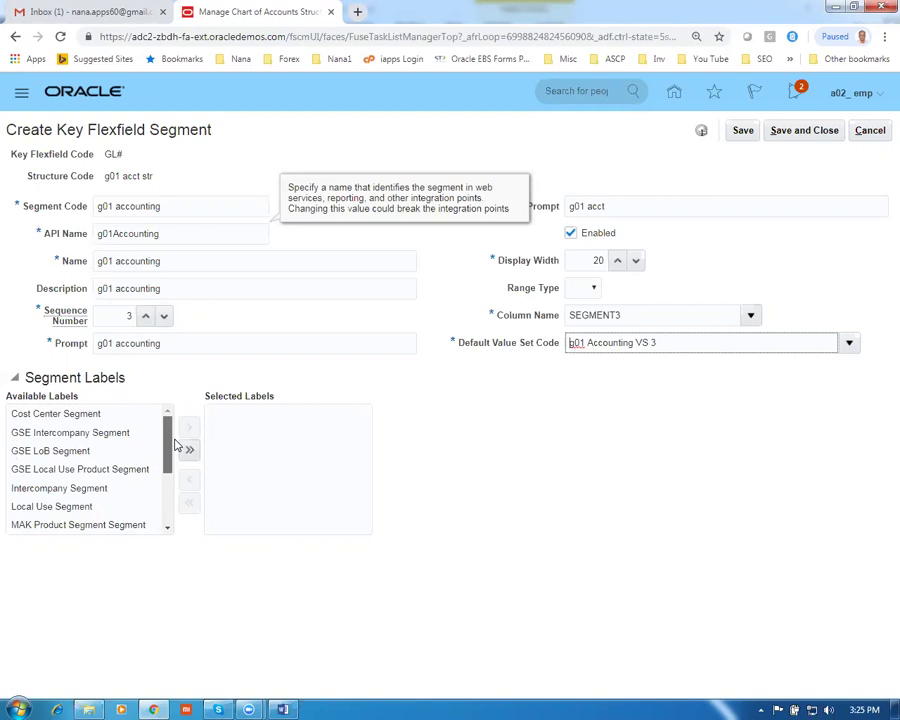
drag(175, 446, 177, 500)
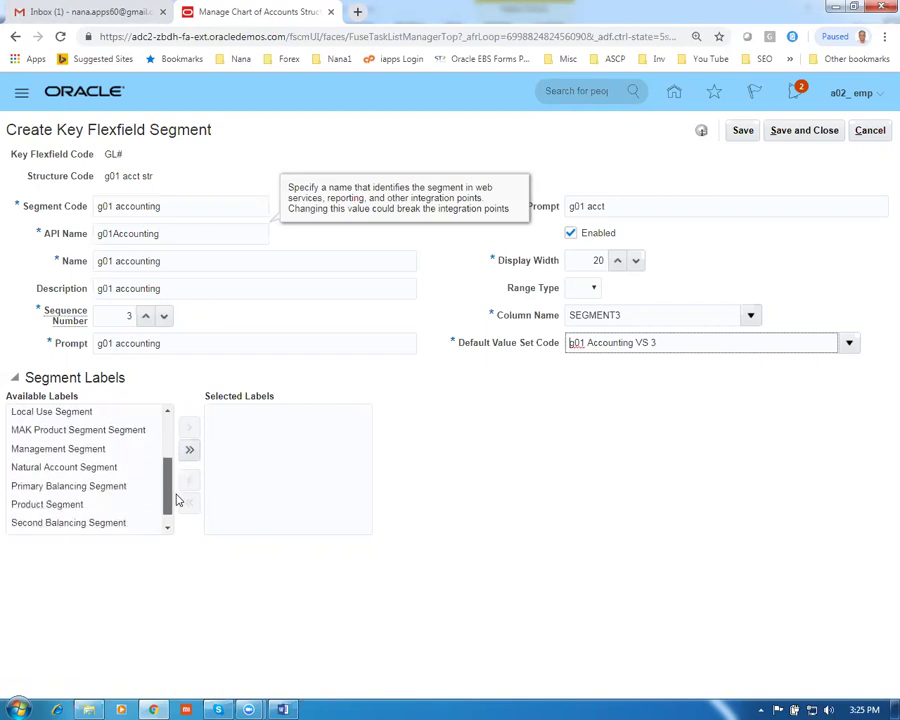
click(60, 467)
click(187, 430)
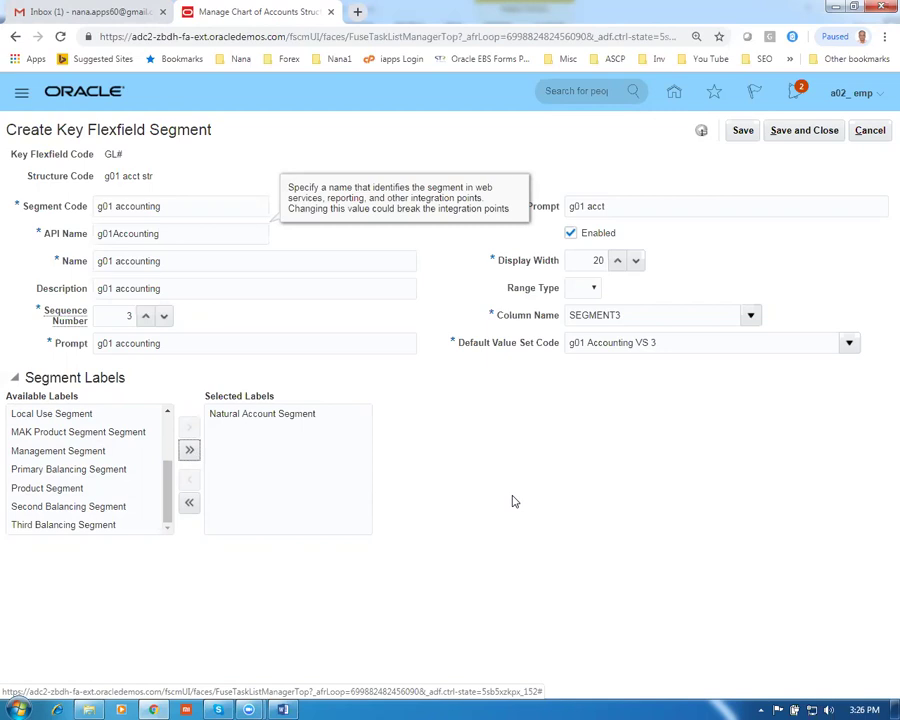
click(804, 130)
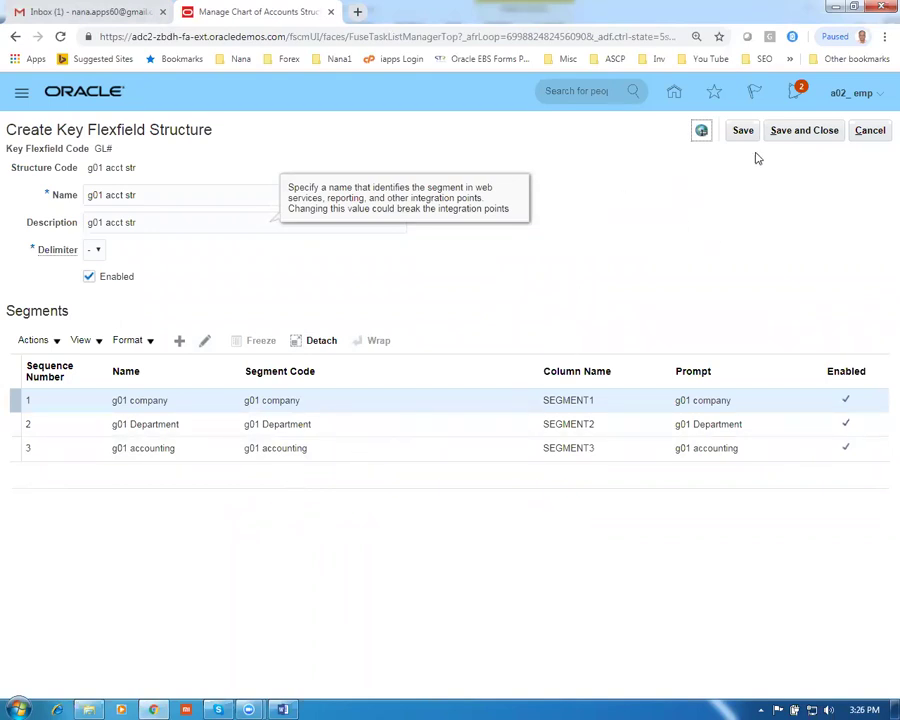
Save the three-segment g01 acct str structure and go to the Accounting Flexfield's structure instances
click(805, 132)
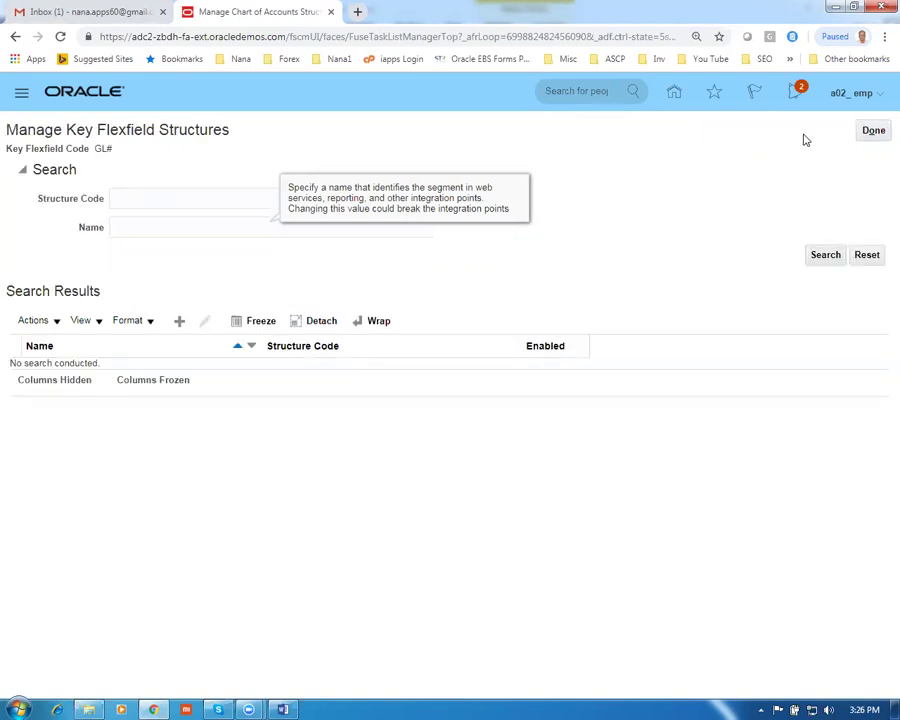
click(873, 132)
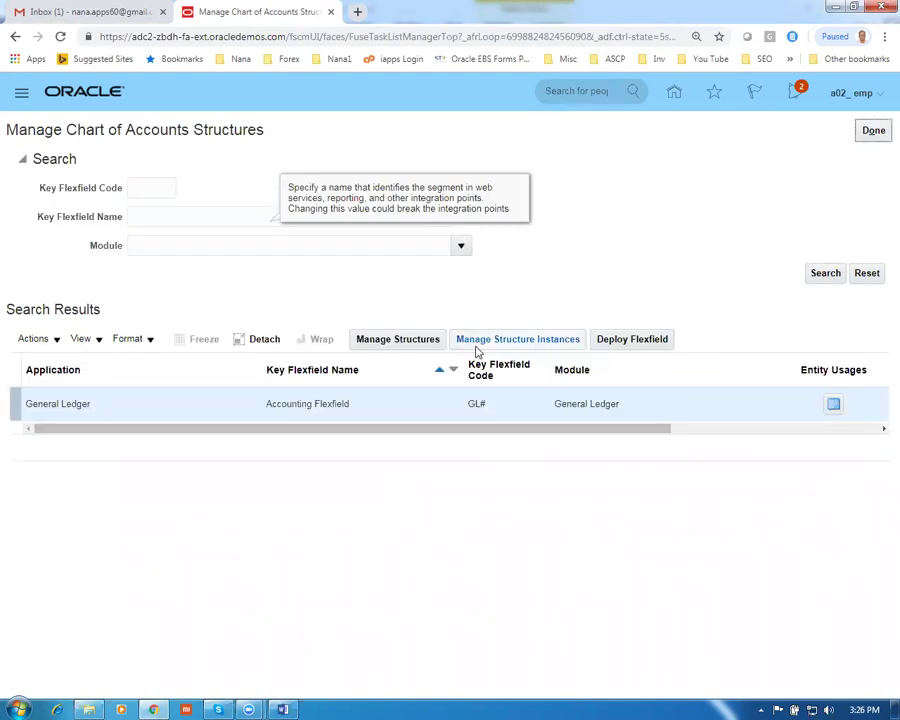
click(527, 342)
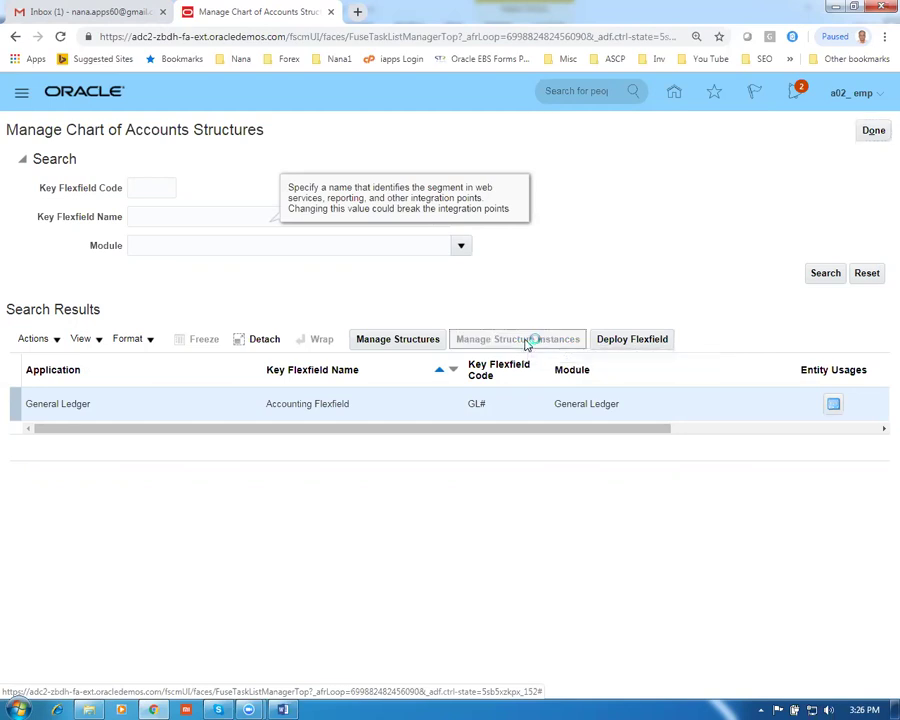
click(180, 350)
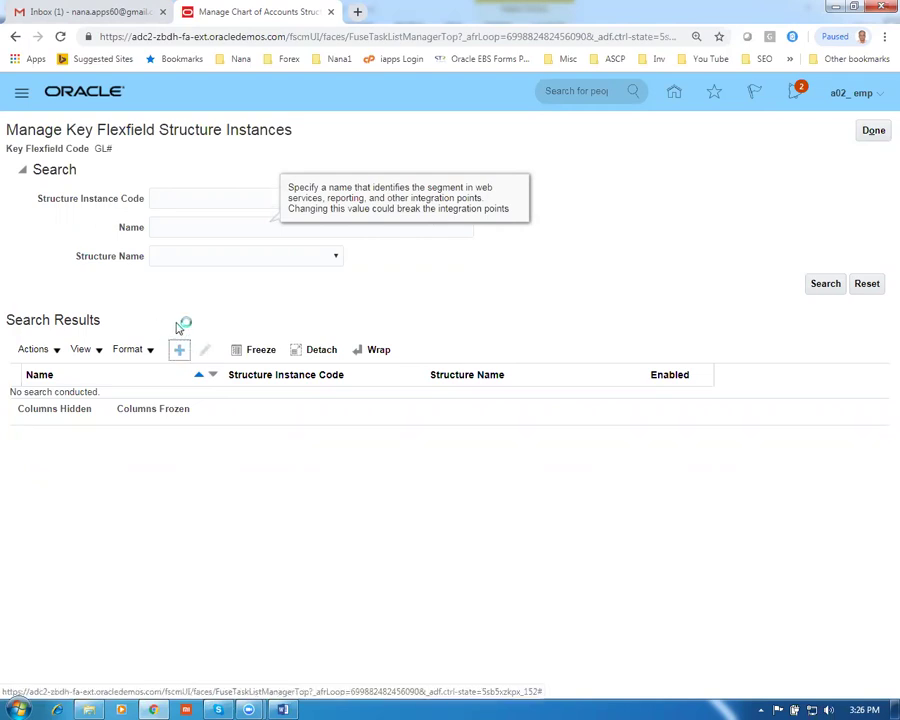
Enter instance code g01 acct instance, API name G01AcctInstance, and matching name and description
click(157, 171)
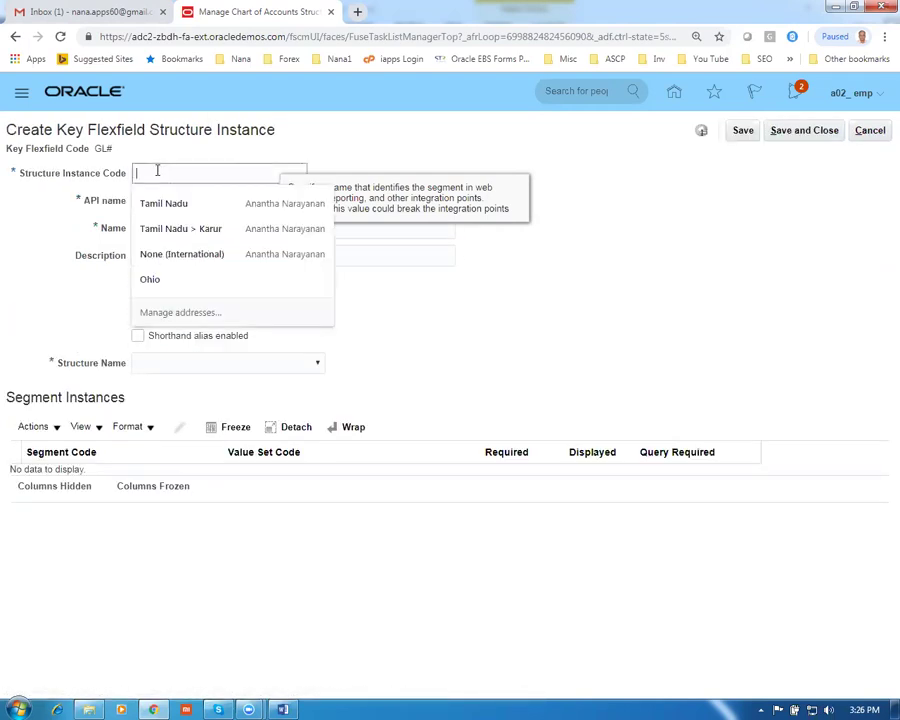
text(g01_)
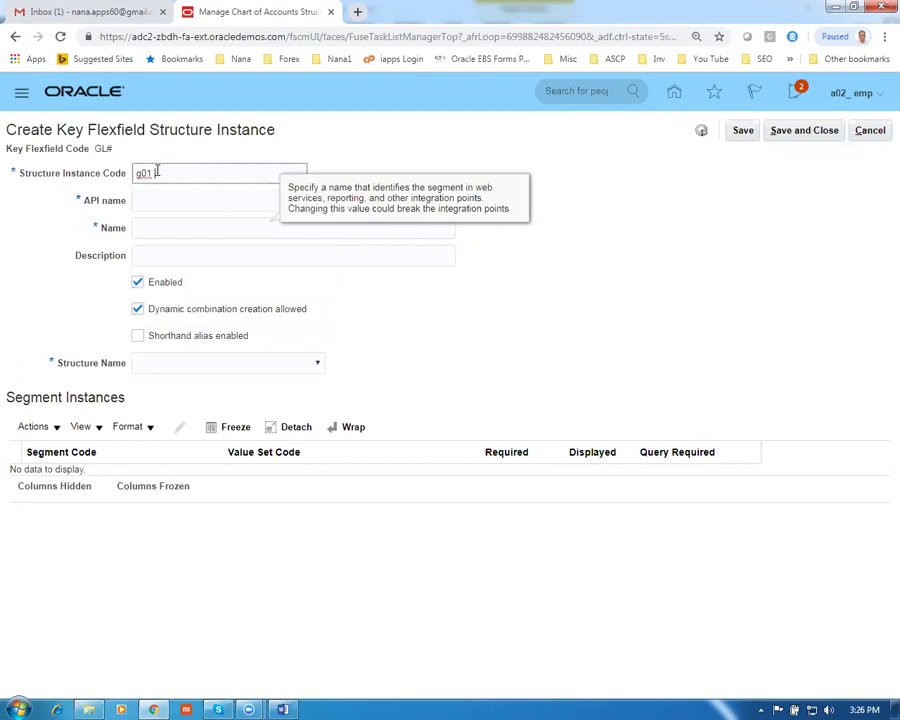
text(acct_inst)
drag(222, 172, 100, 171)
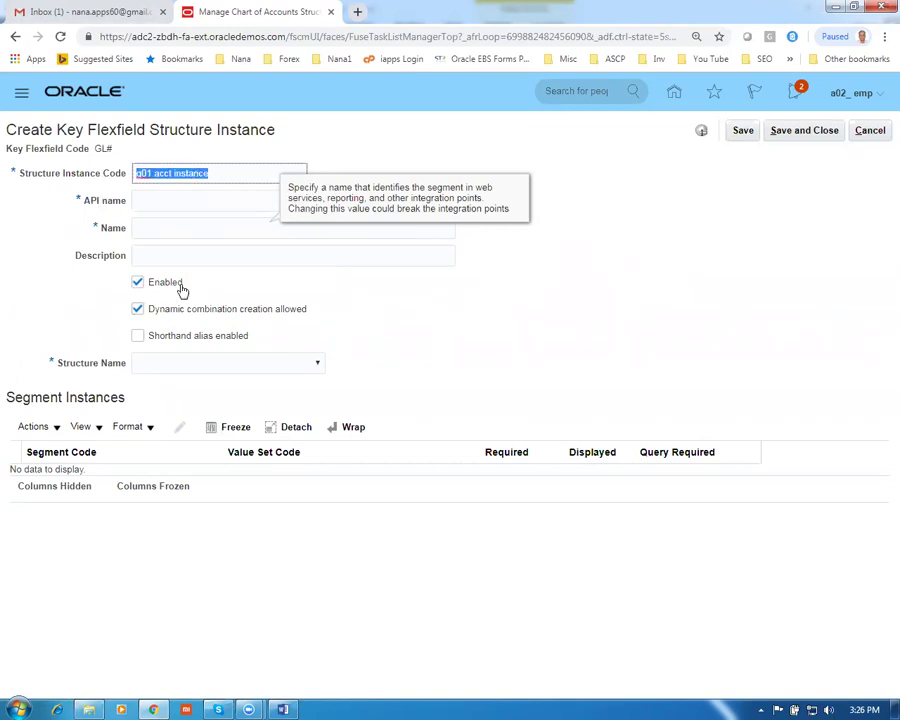
click(163, 196)
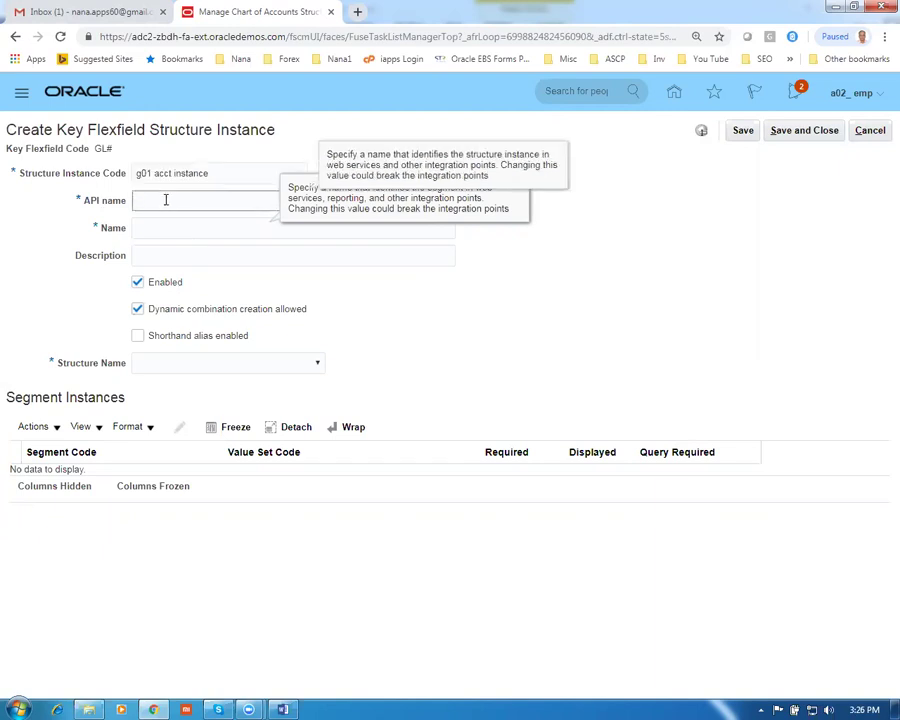
text(G01AcctInstance)
click(175, 232)
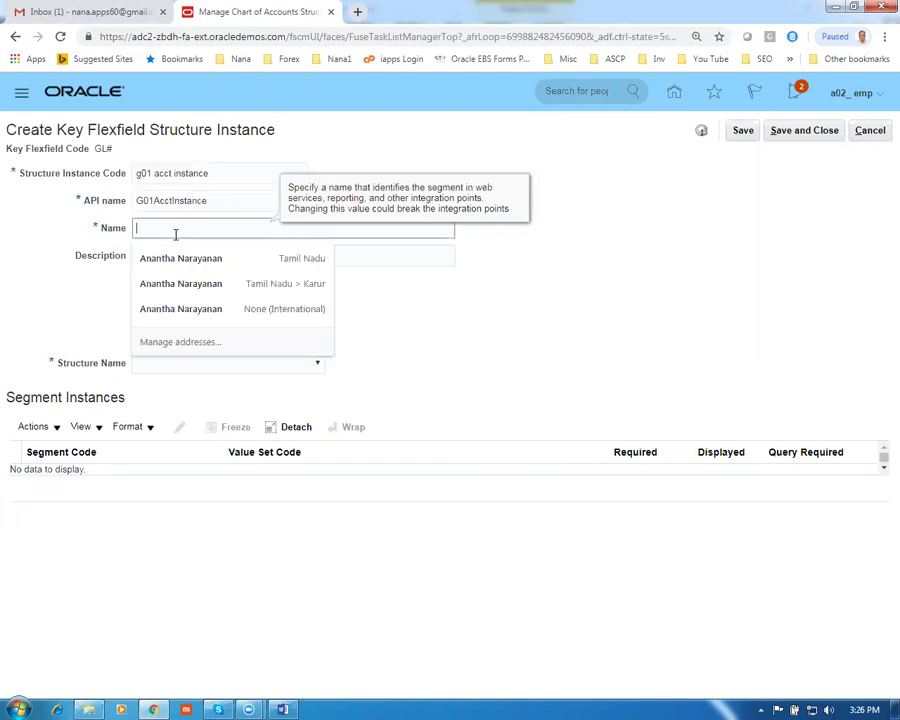
text(g01 acct instance)
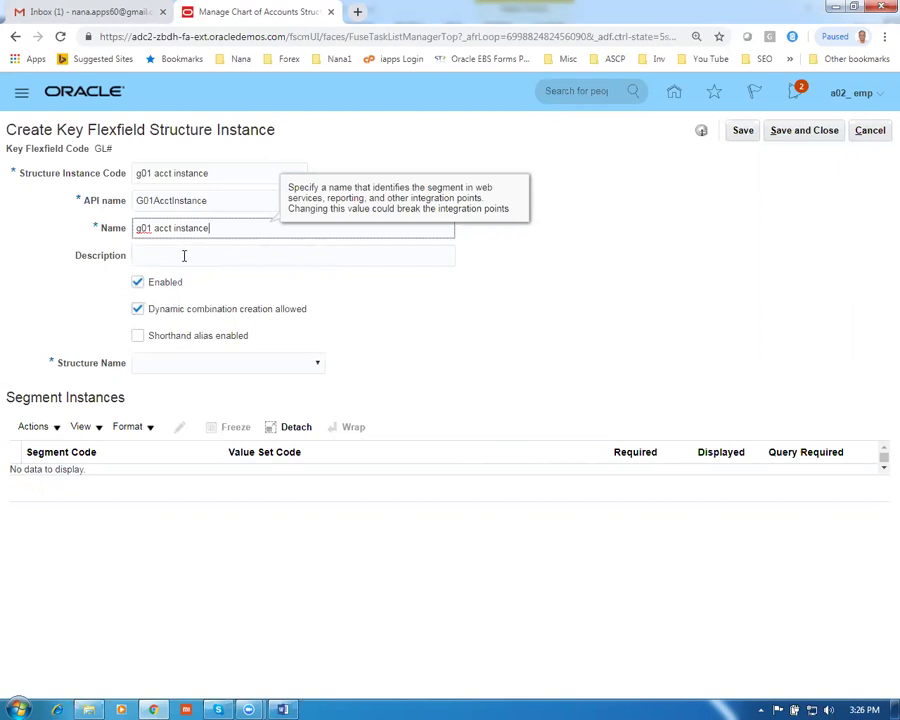
click(183, 256)
text(g01 acct instance)
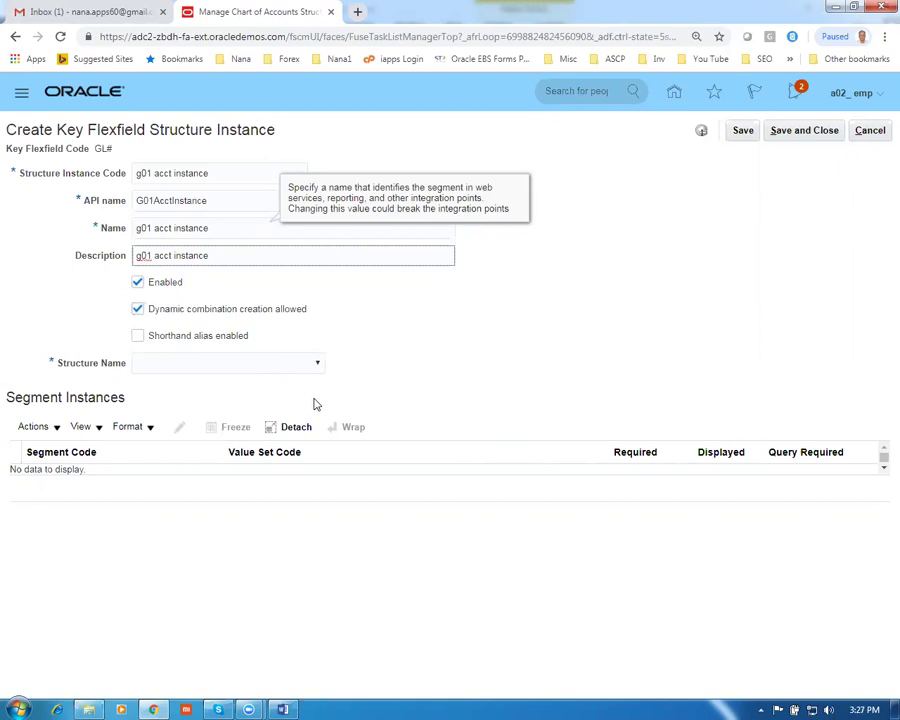
Choose g01 acct str as the instance's structure name
click(193, 366)
key(g)
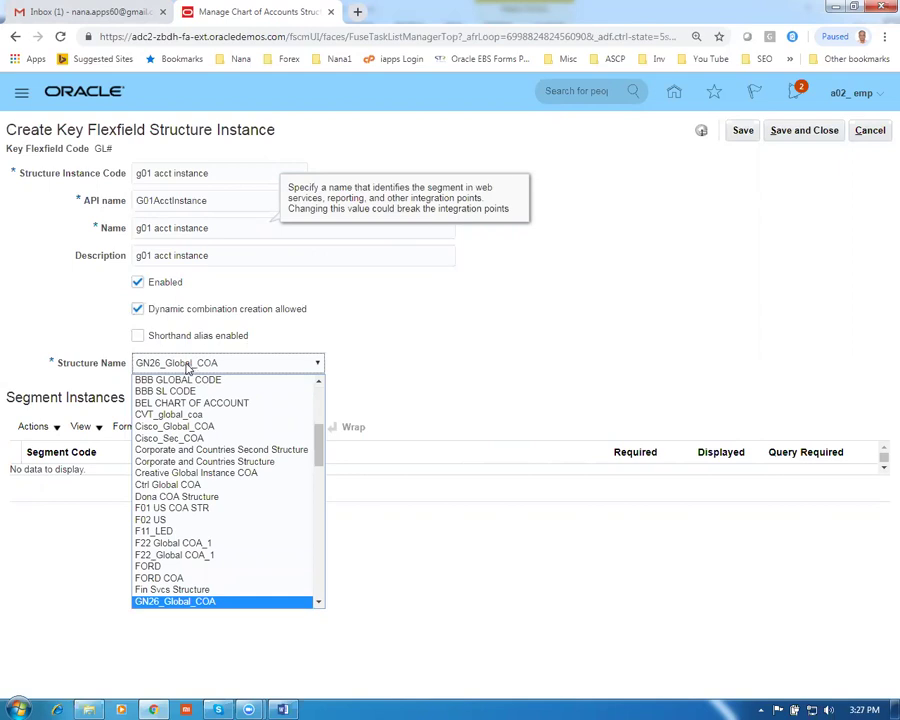
text(g01 acct str)
scroll(160, 560, down, 2)
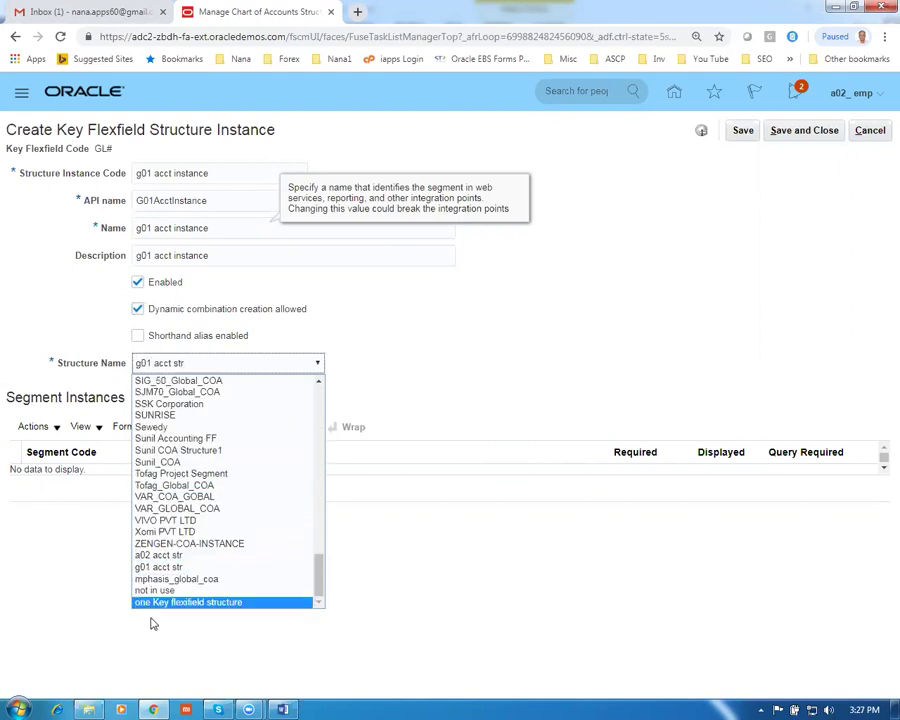
click(153, 591)
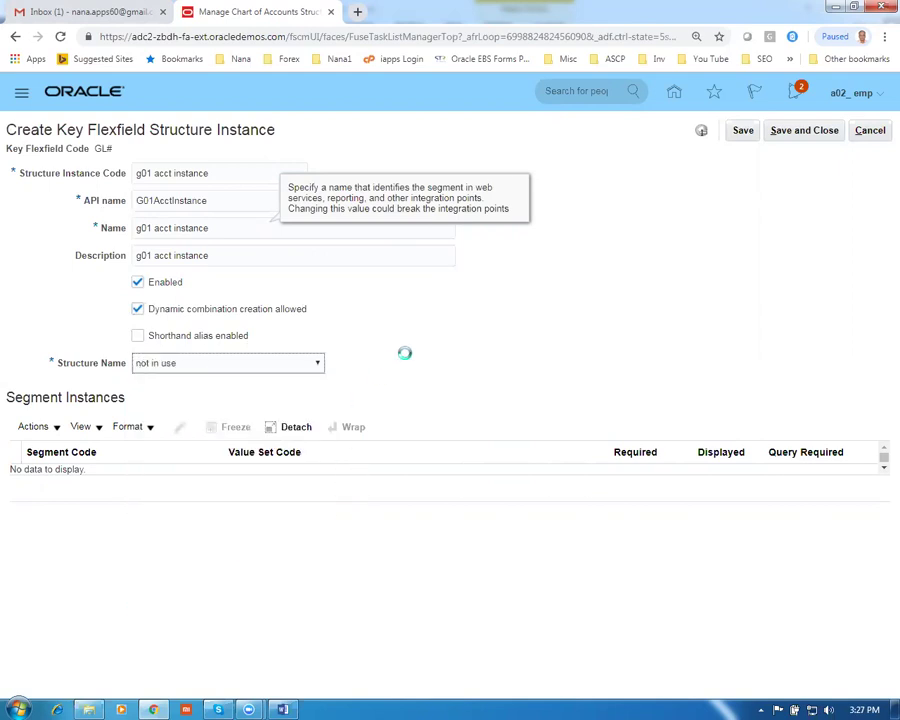
click(256, 368)
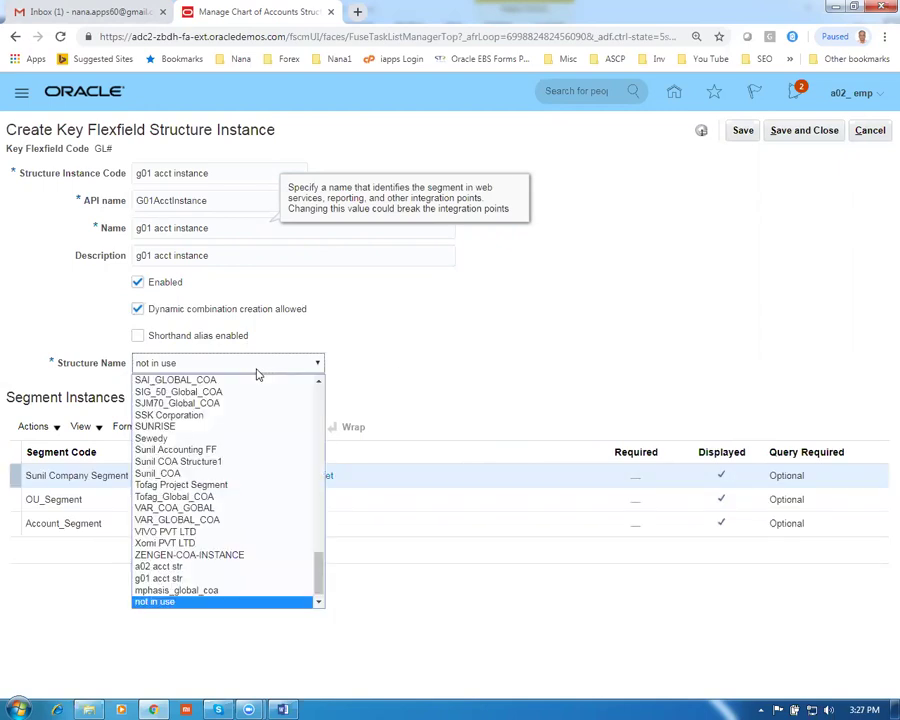
click(192, 578)
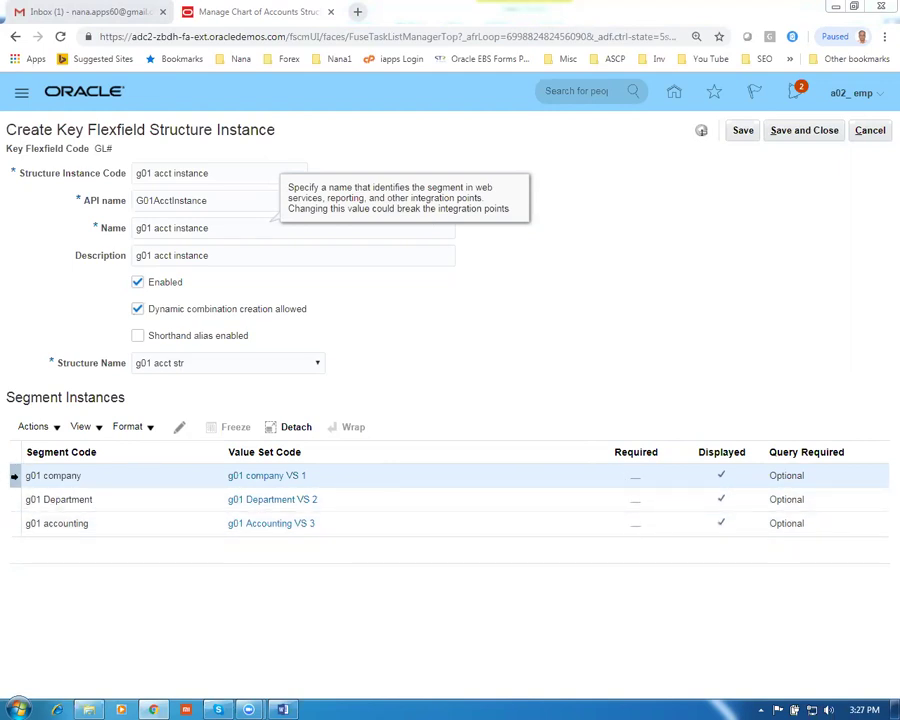
Mark the g01 company, g01 Department and g01 accounting segments Required, then save the instance
click(176, 428)
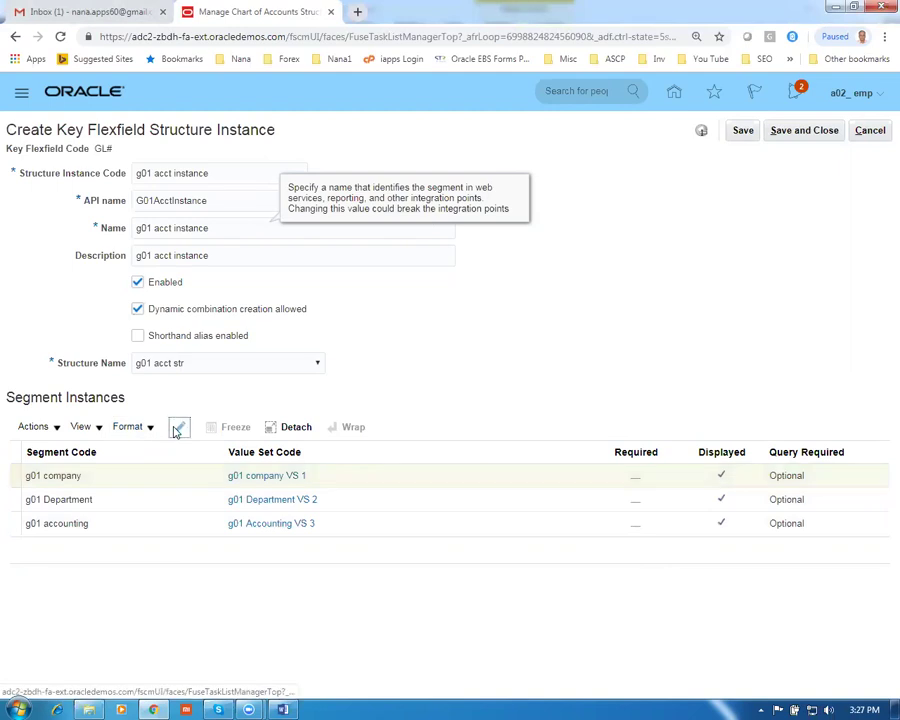
click(355, 321)
click(592, 528)
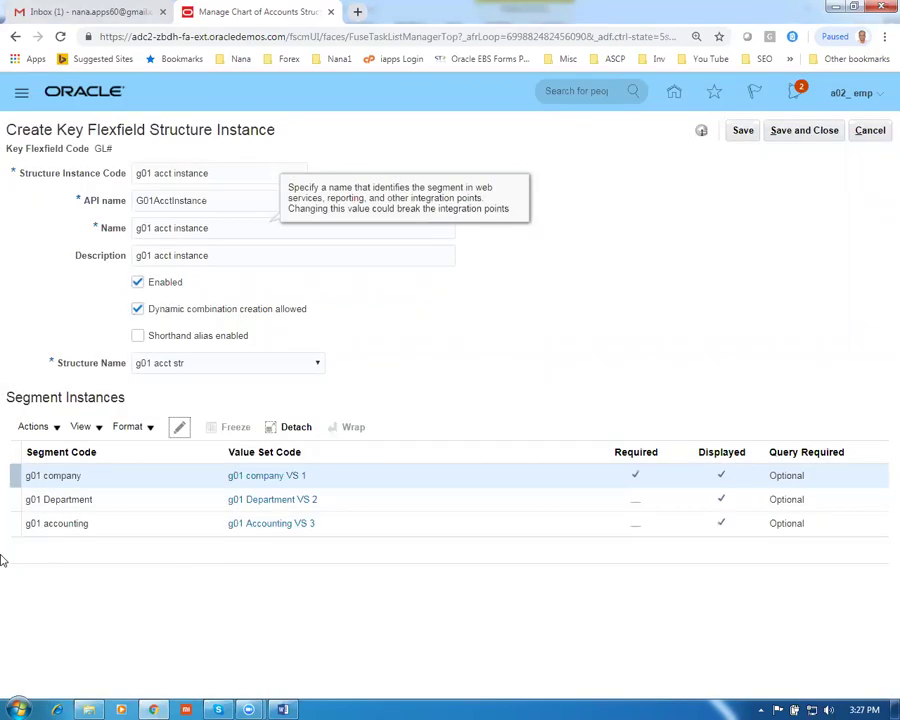
click(14, 499)
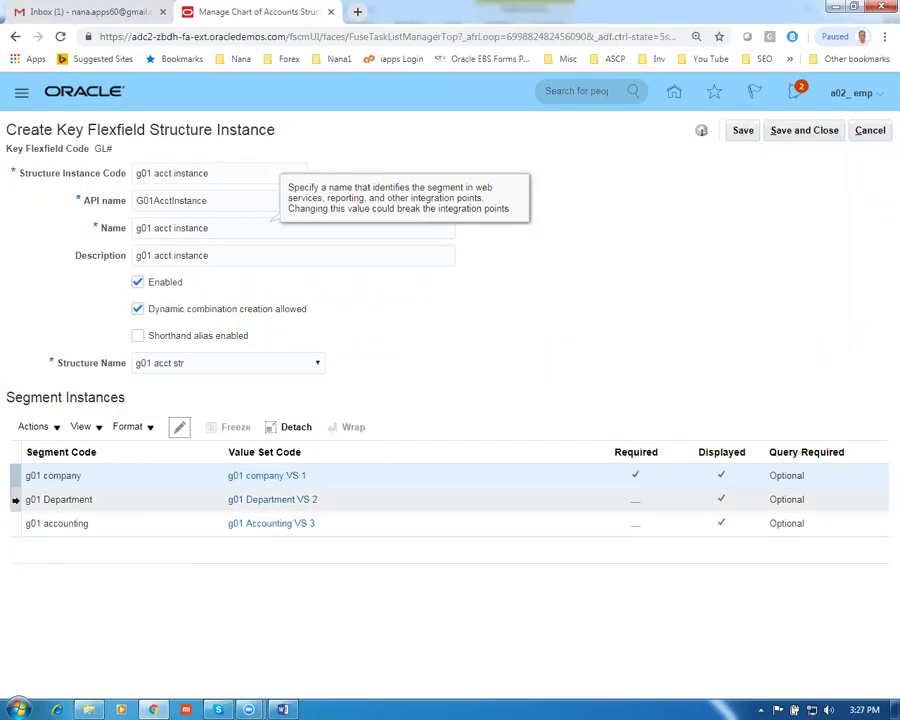
click(182, 430)
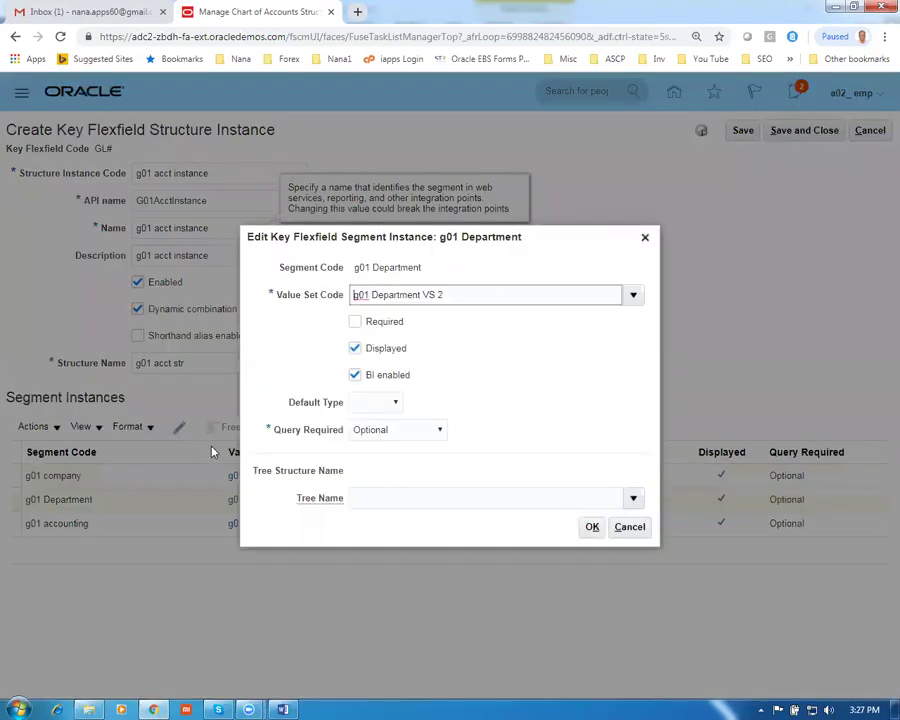
click(355, 322)
click(592, 527)
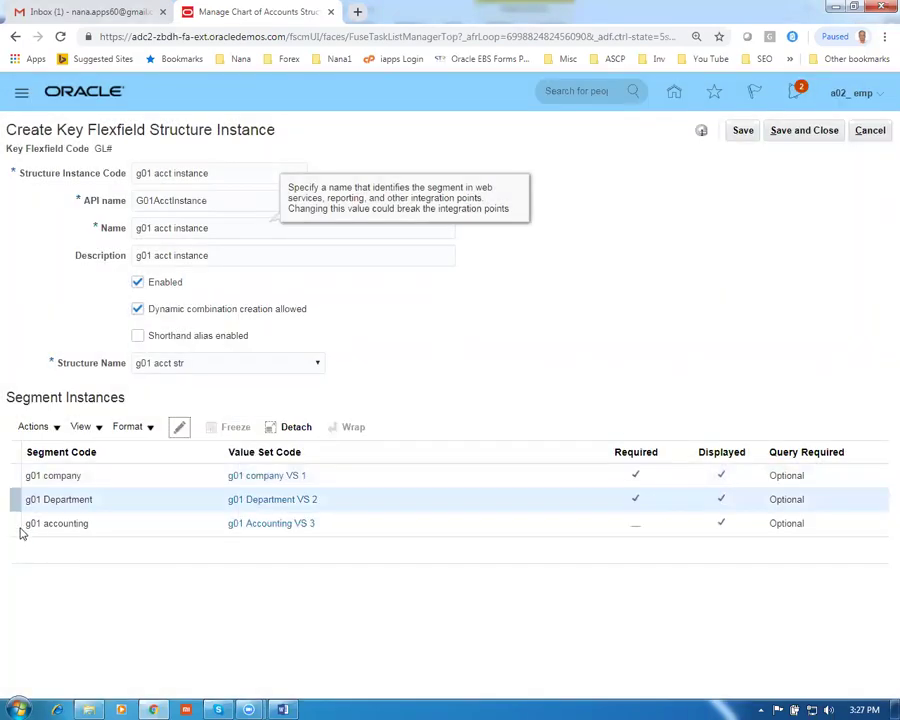
click(18, 524)
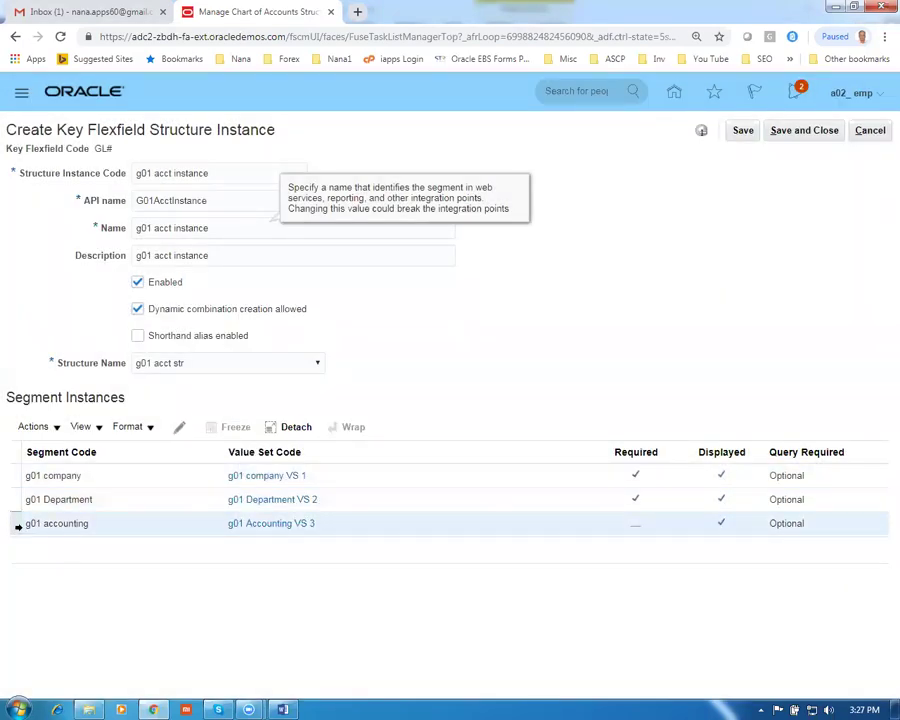
click(182, 430)
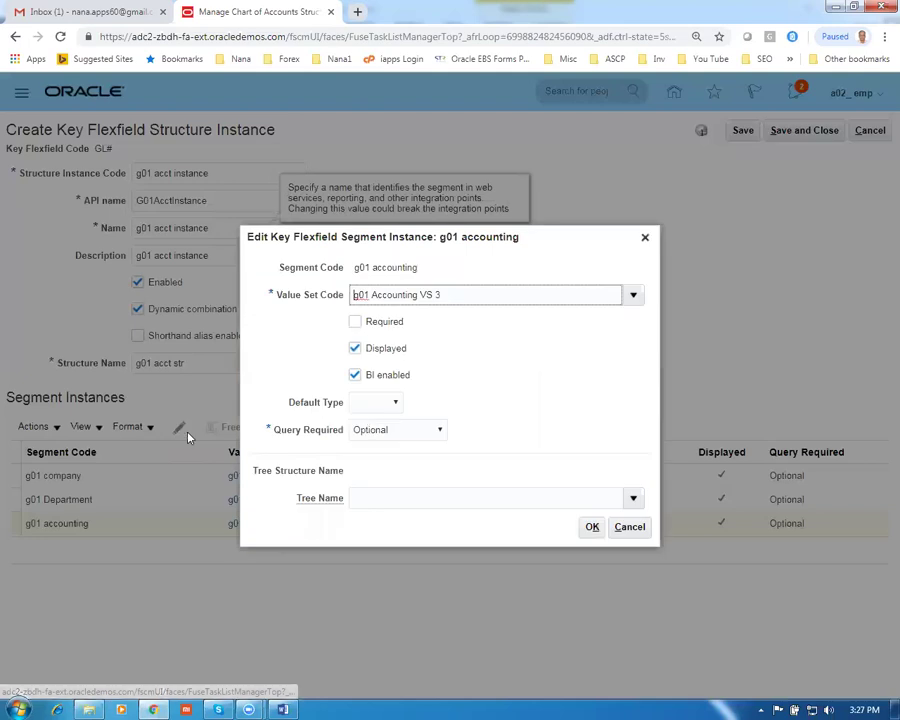
click(356, 323)
click(586, 527)
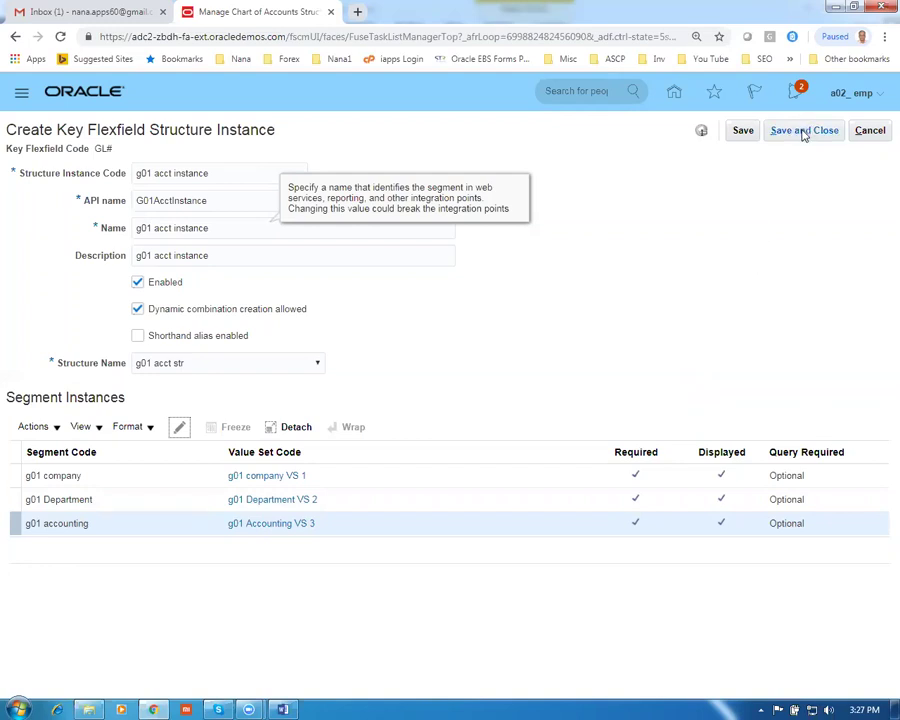
click(803, 132)
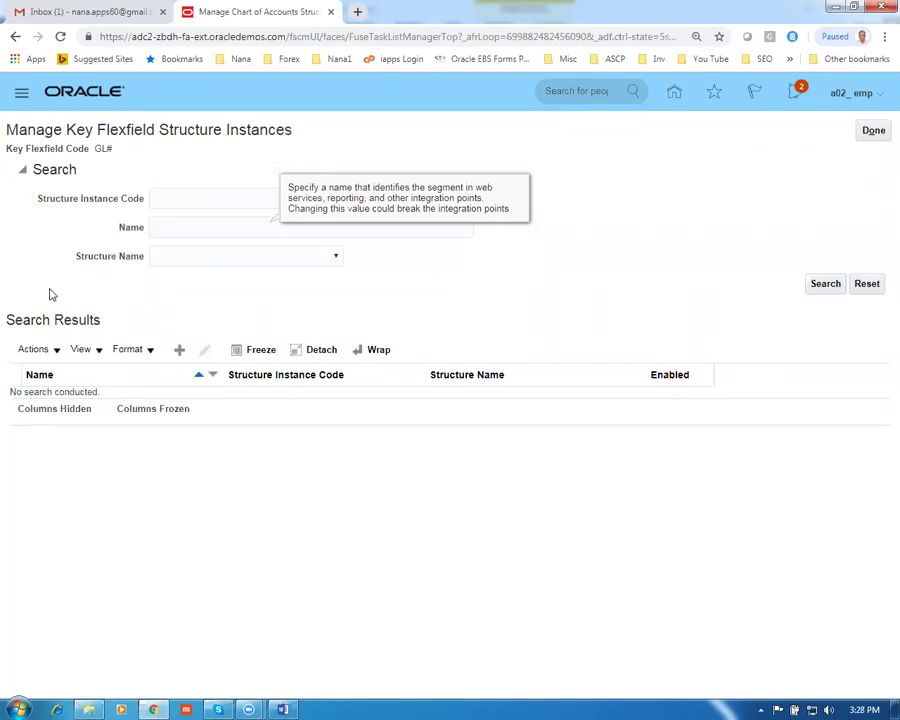
Search structure instance codes for g01 and reopen g01 acct instance for editing
click(170, 198)
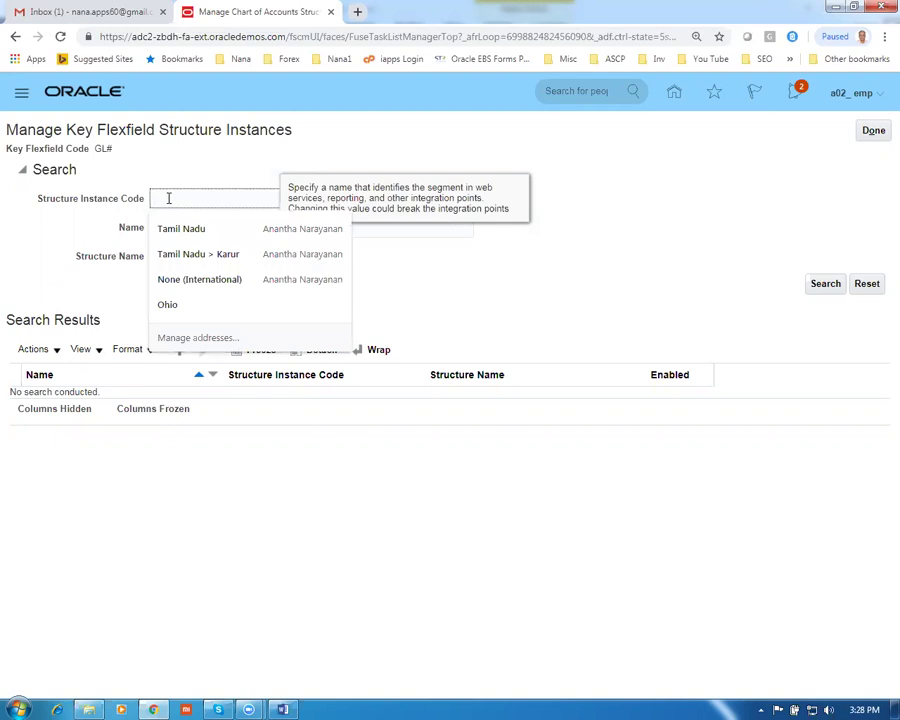
text(g0)
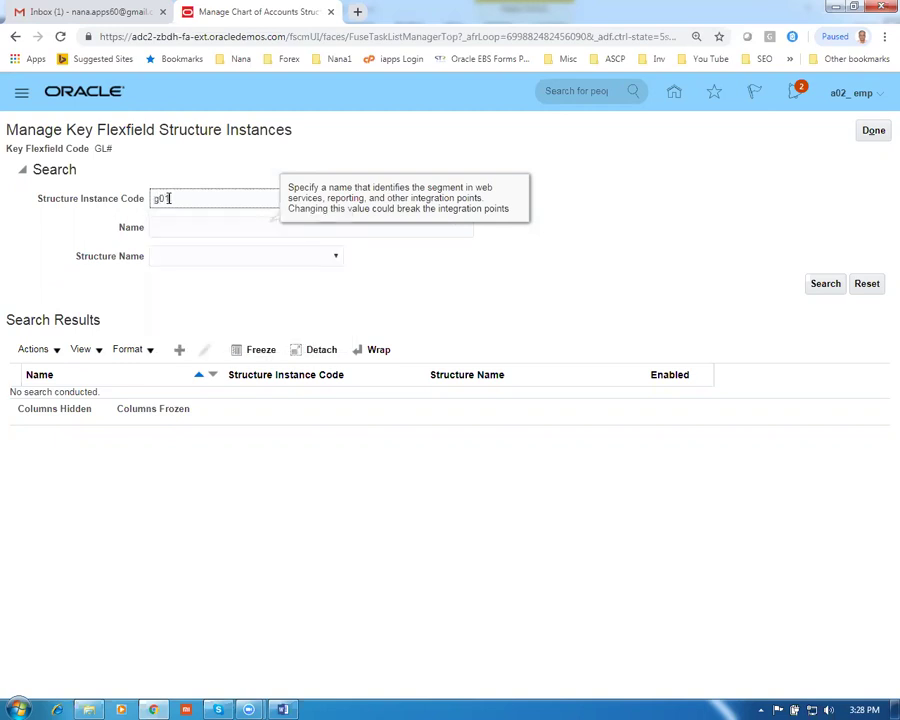
text(1)
key(Return)
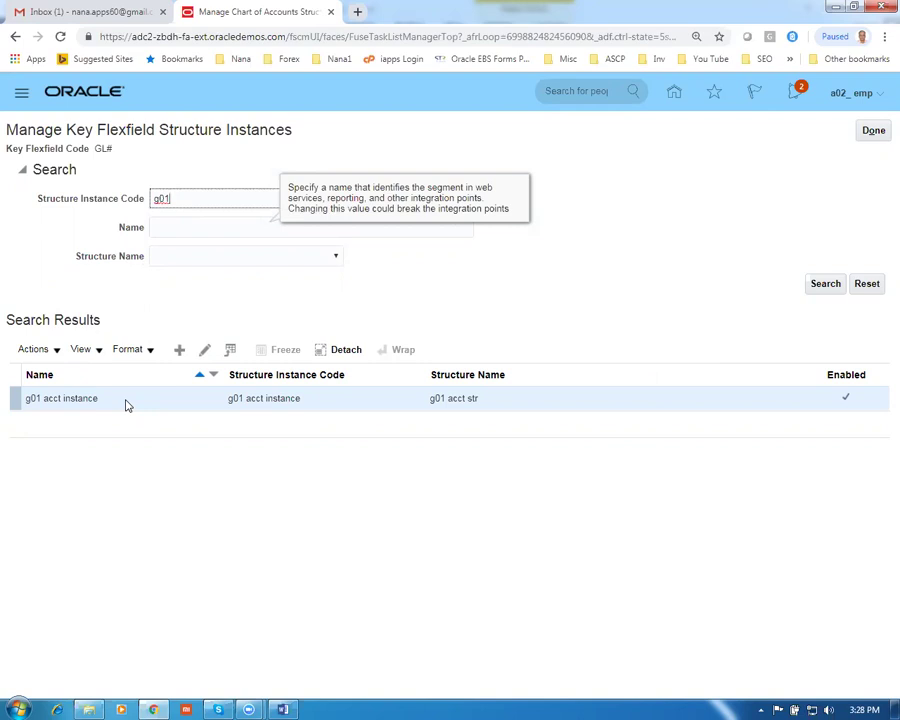
click(204, 350)
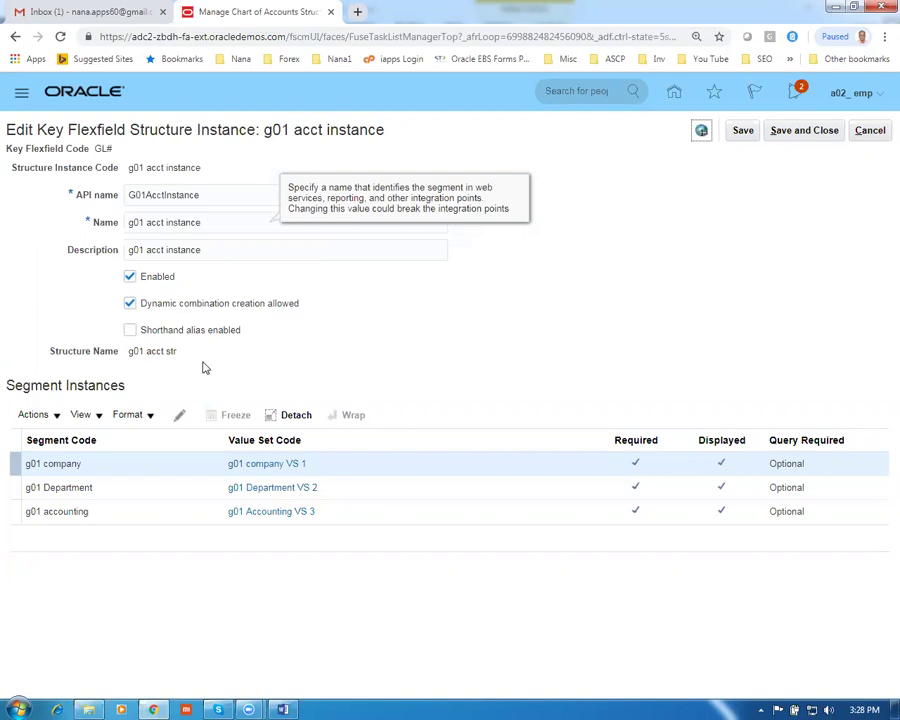
Open the g01 company segment instance settings and inspect its g01 company VS 1 value set code
click(181, 418)
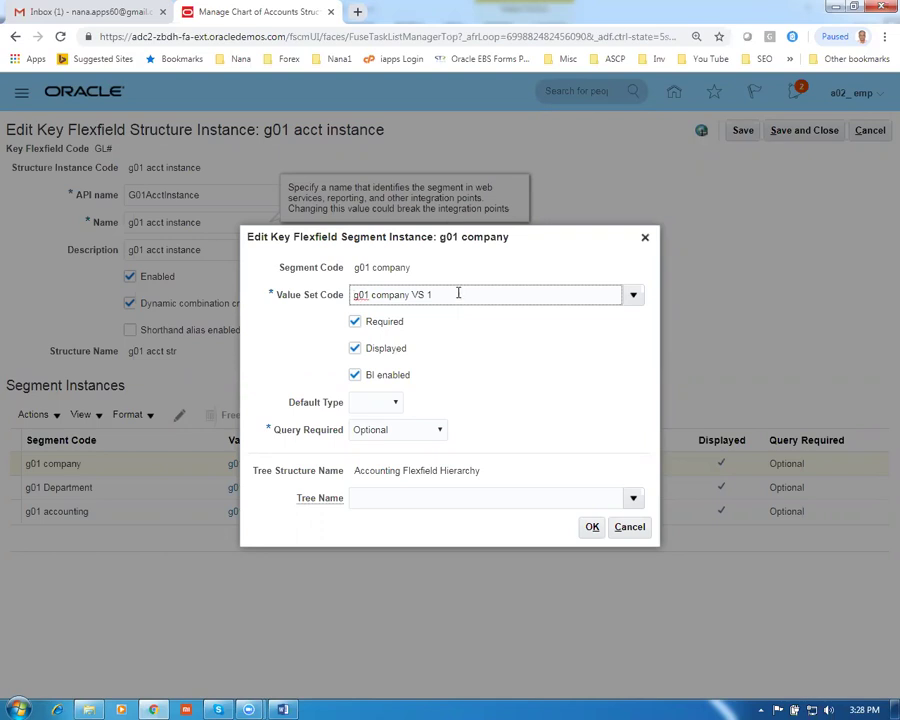
drag(458, 293, 350, 294)
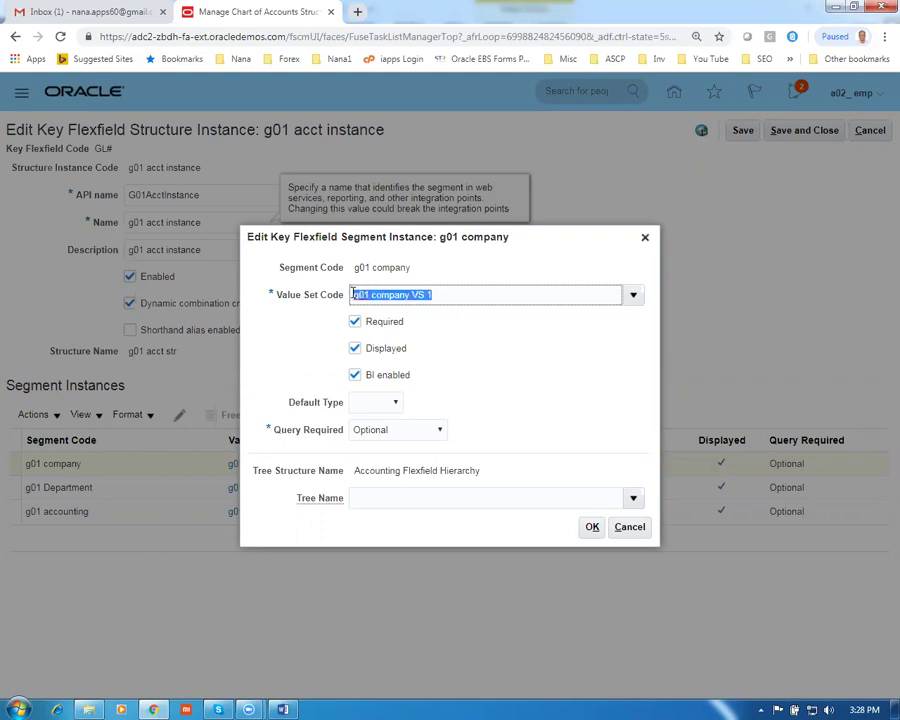
click(472, 346)
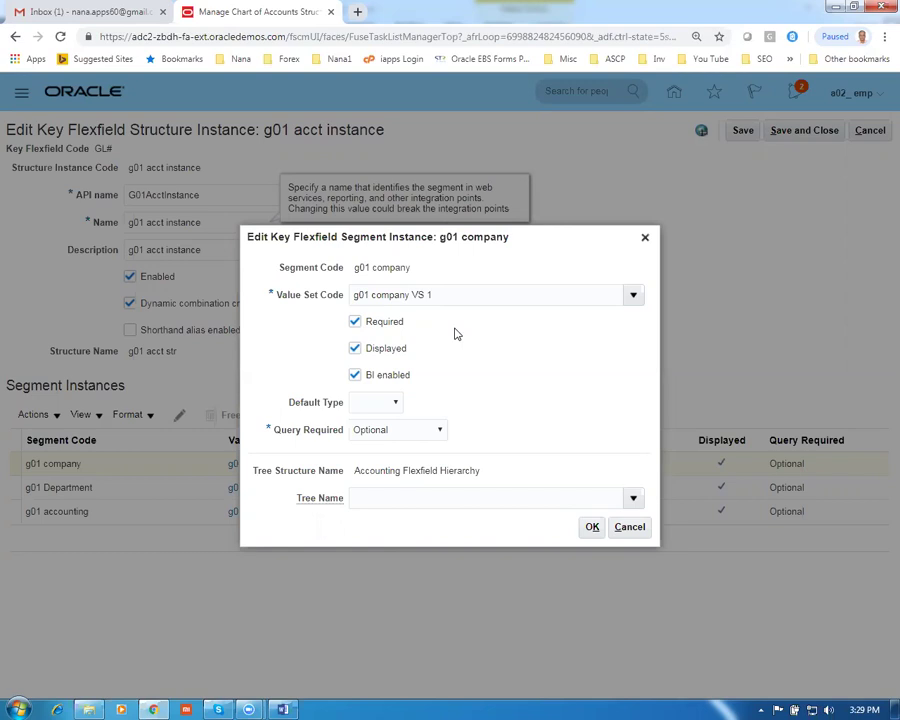
Save the g01 acct structure instance and start deploying the GL# Accounting Flexfield
click(645, 531)
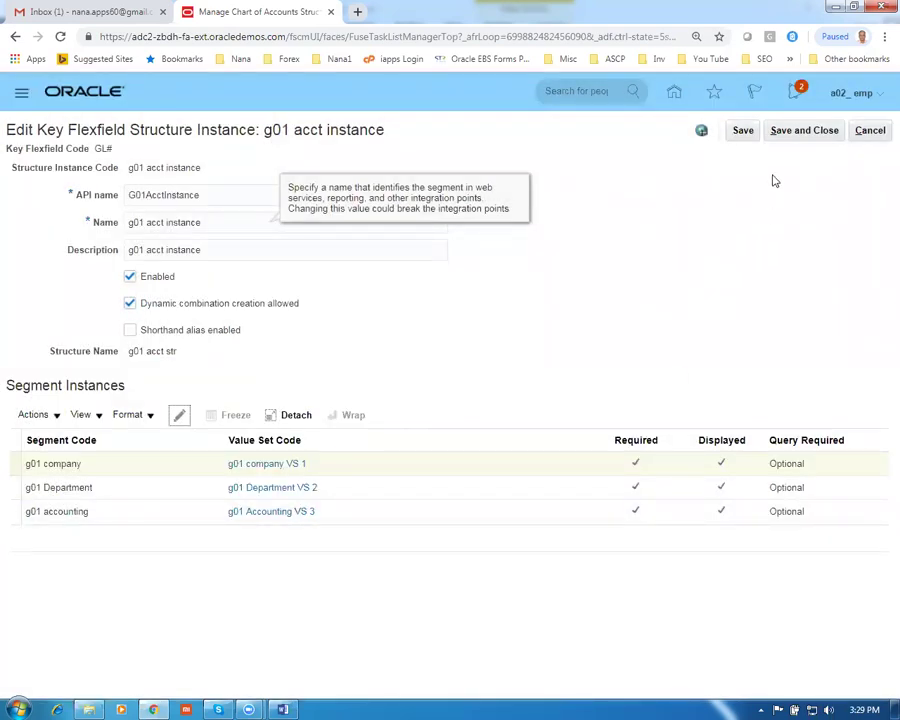
click(803, 133)
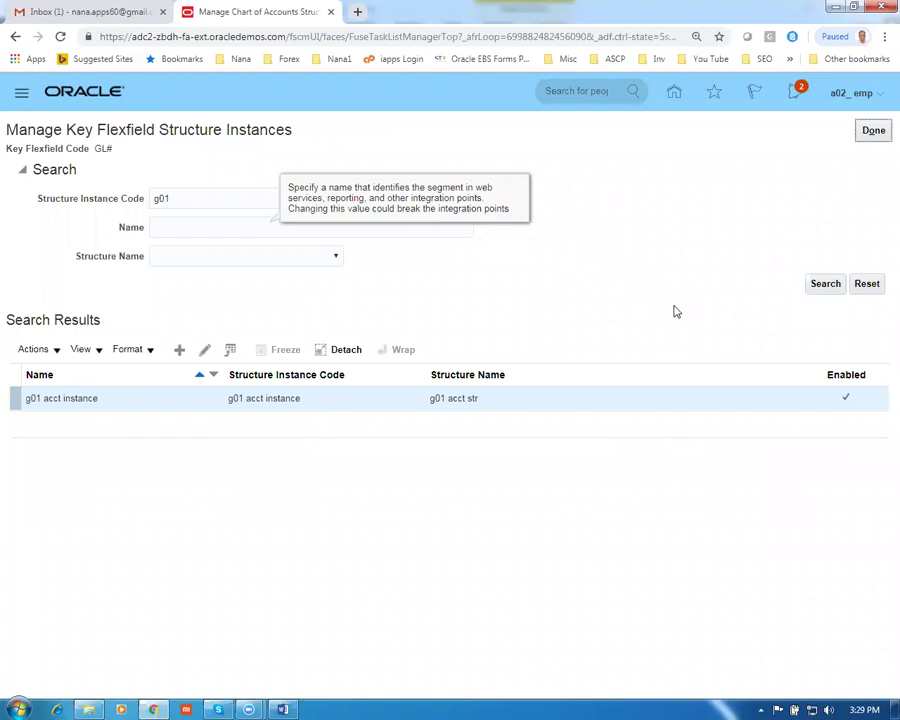
click(867, 137)
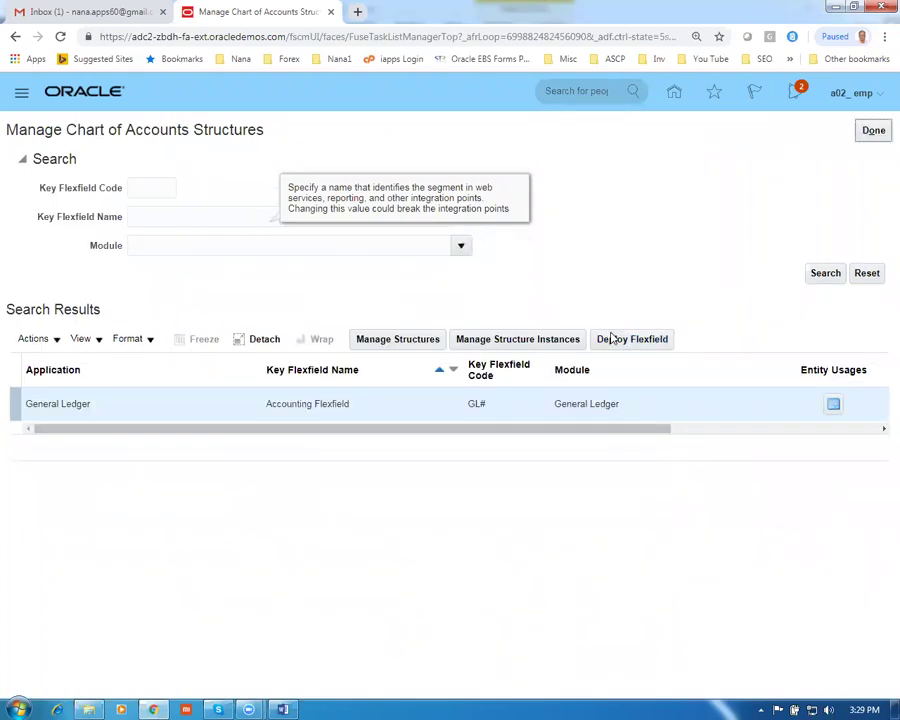
drag(483, 434, 820, 431)
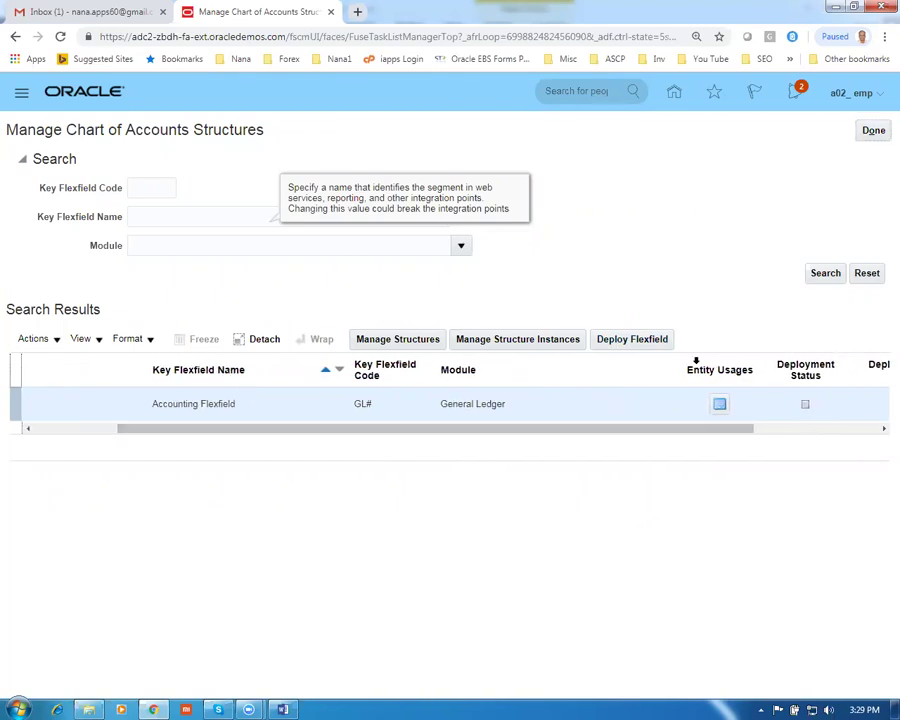
click(658, 342)
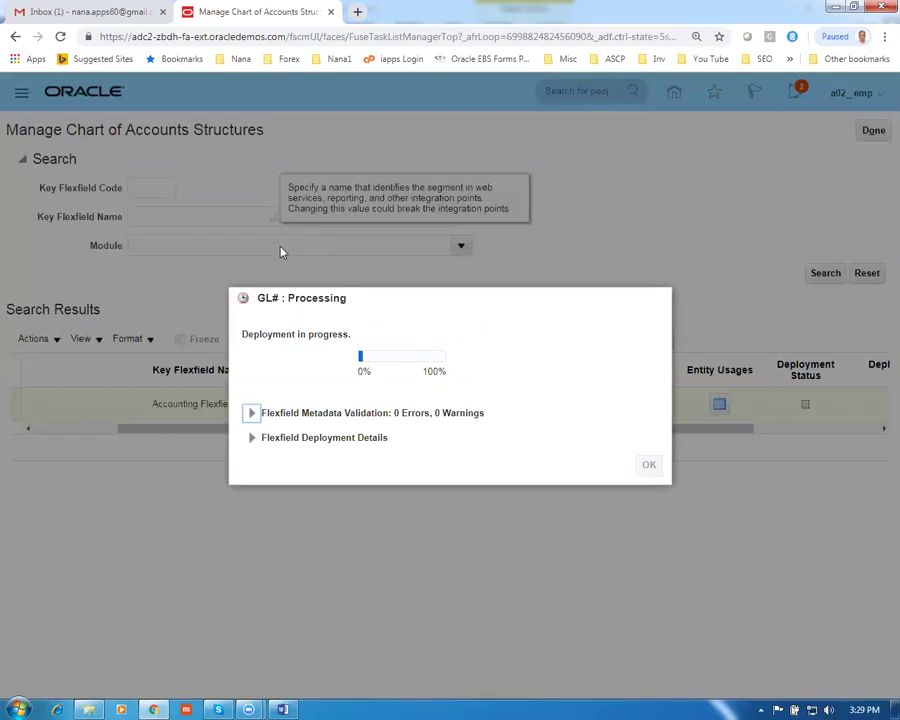
Bring up the Proc_Work_Sheet document and scroll down past row 14
click(283, 709)
click(283, 591)
scroll(285, 588, down, 2)
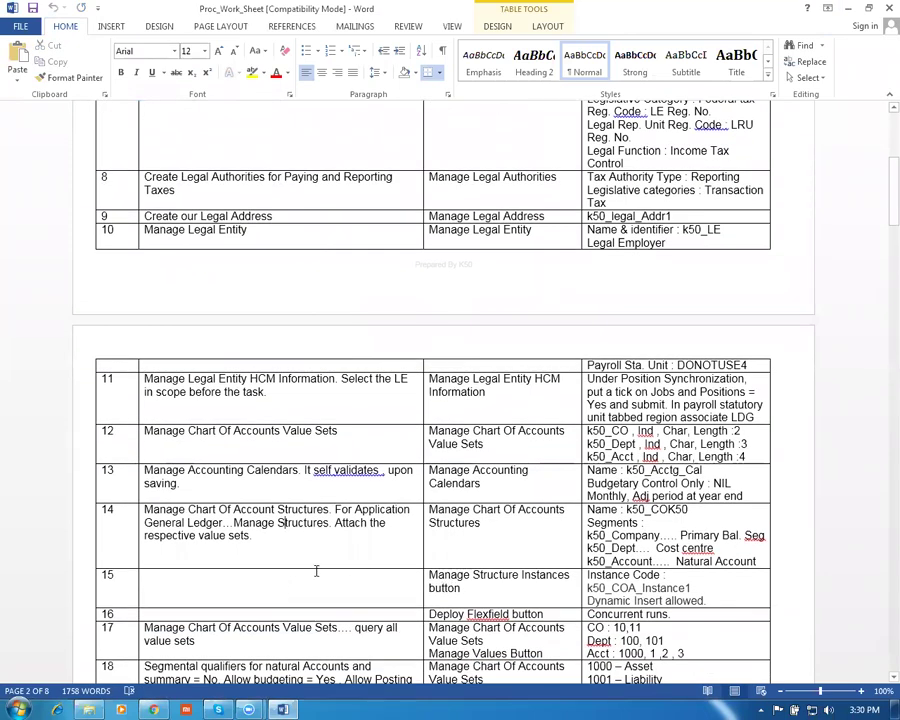
scroll(316, 571, down, 2)
Select worksheet rows 16 and 17 on deploying the flexfield and querying value sets, then return to Oracle
click(76, 548)
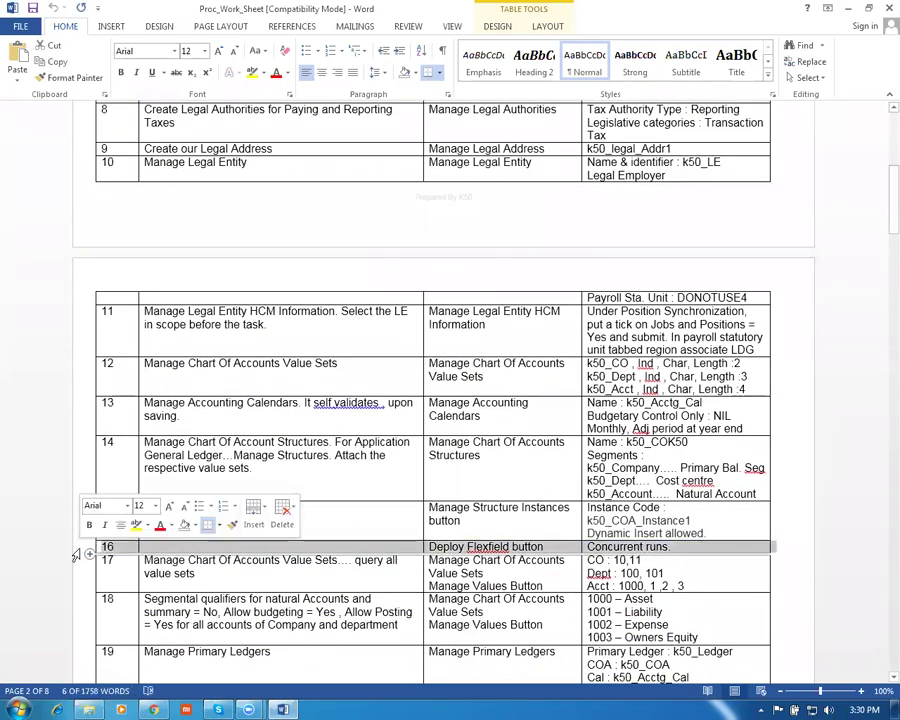
click(180, 566)
key(Tab)
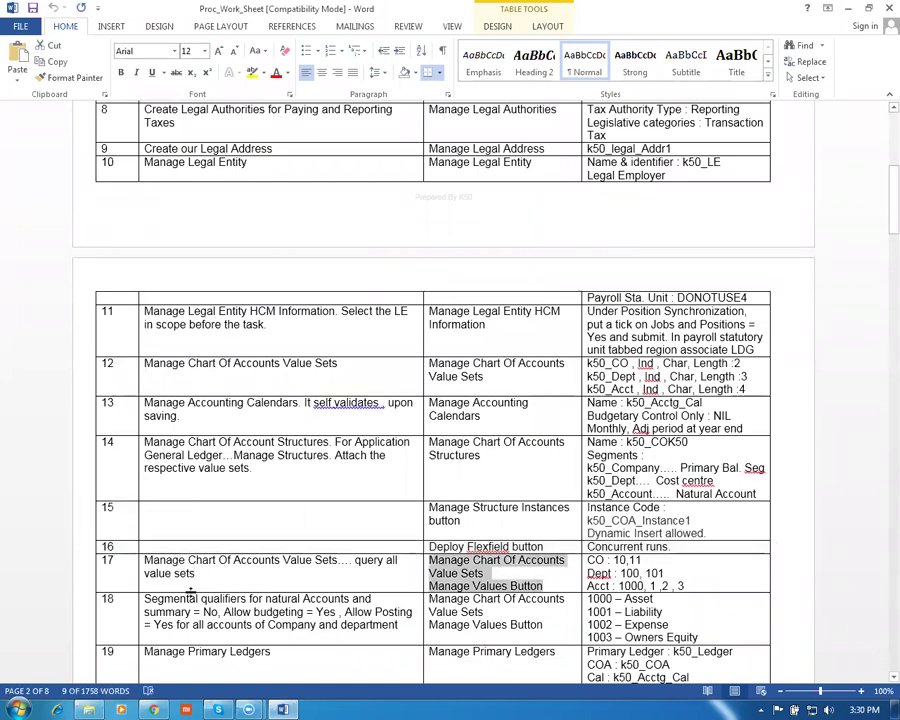
key(alt+Tab)
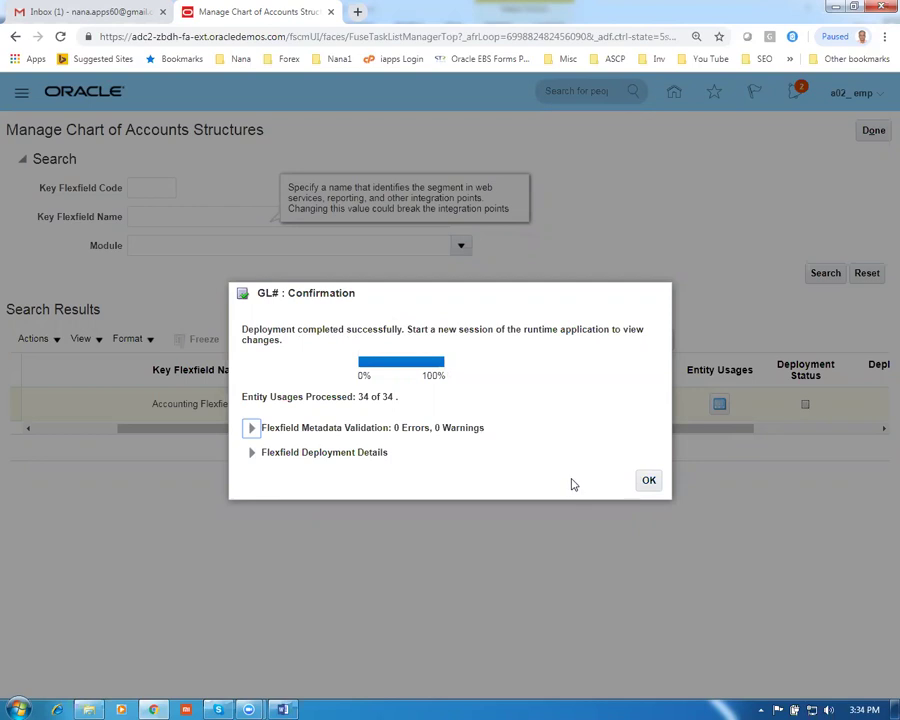
Confirm the GL# deployment finished with 0 errors, leave the structures page, and return to the worksheet
click(646, 482)
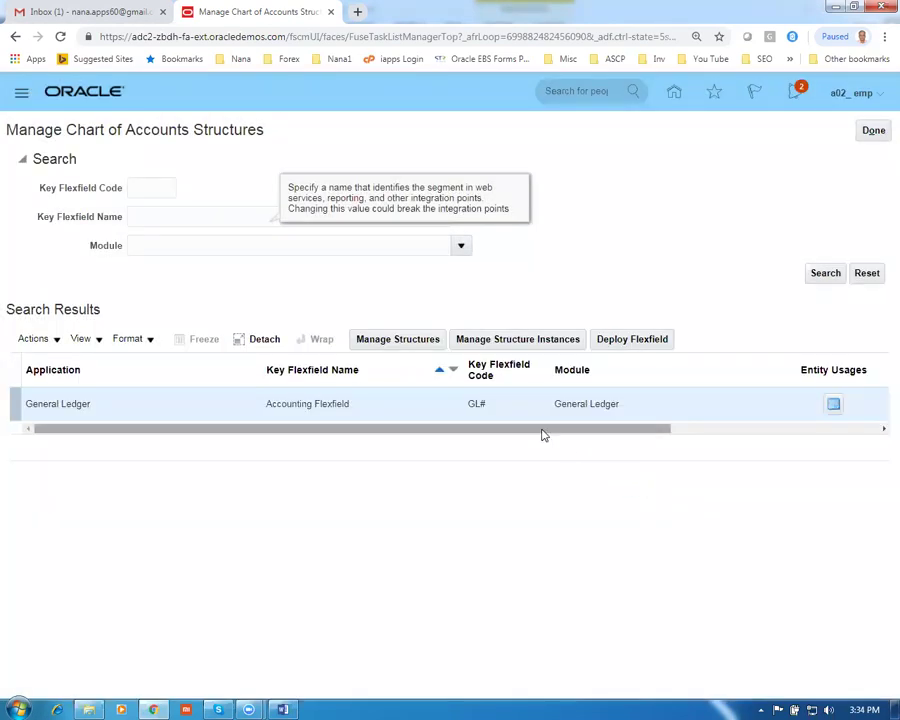
drag(562, 432, 747, 444)
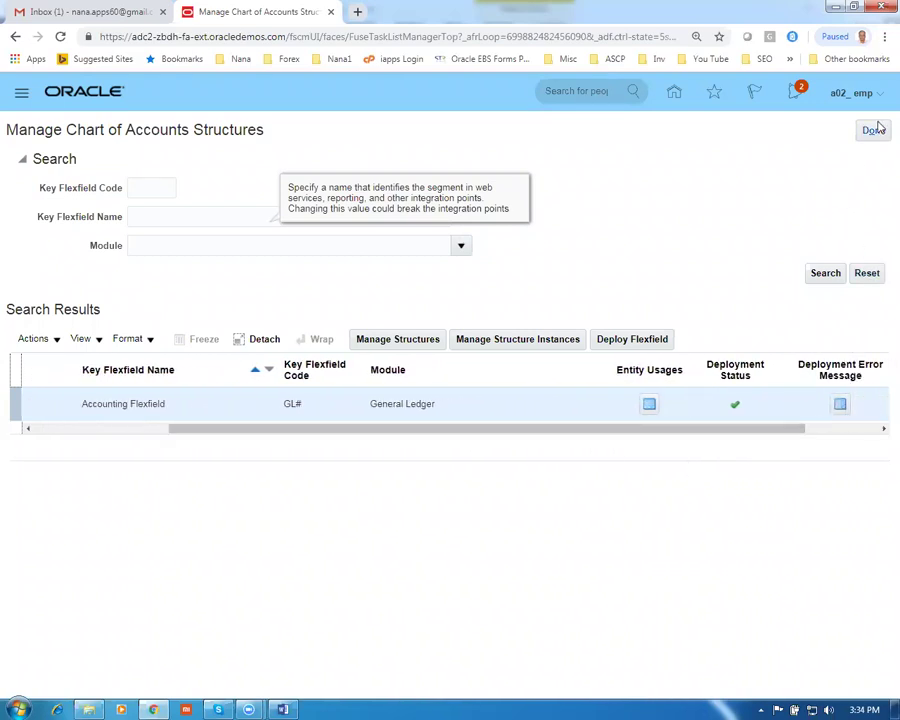
click(874, 131)
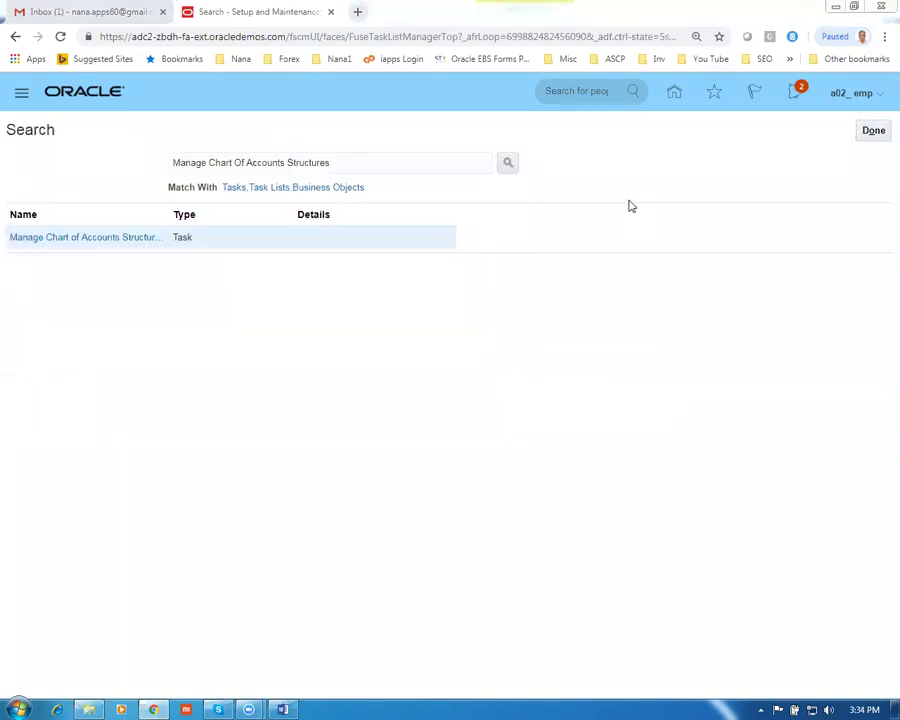
key(alt+Tab)
scroll(453, 383, down, 2)
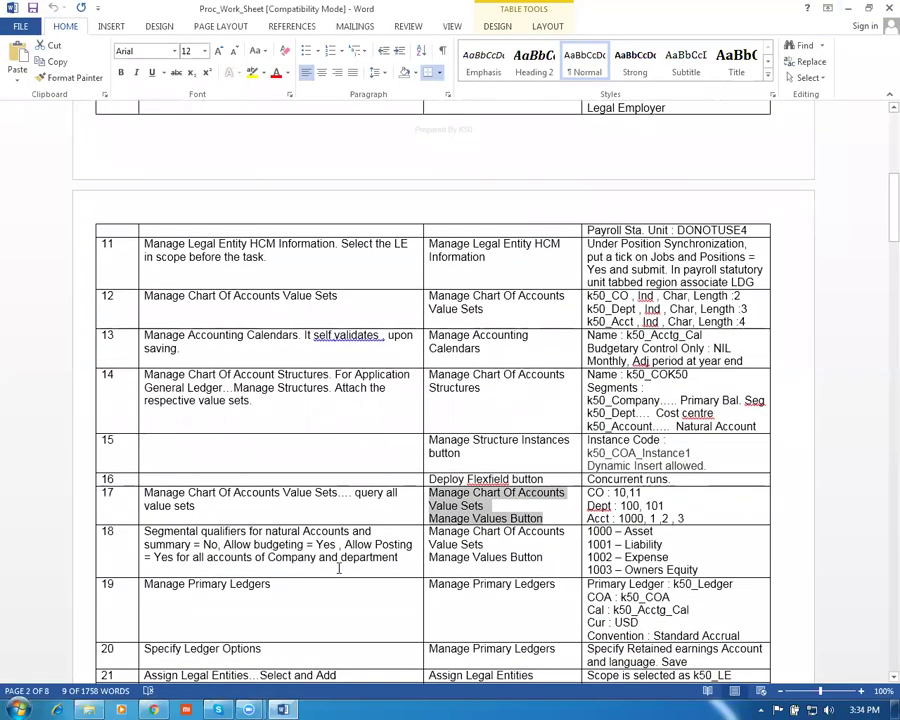
Copy the row 12 task name 'Manage Chart Of Accounts Value Sets' and return to Oracle
click(300, 546)
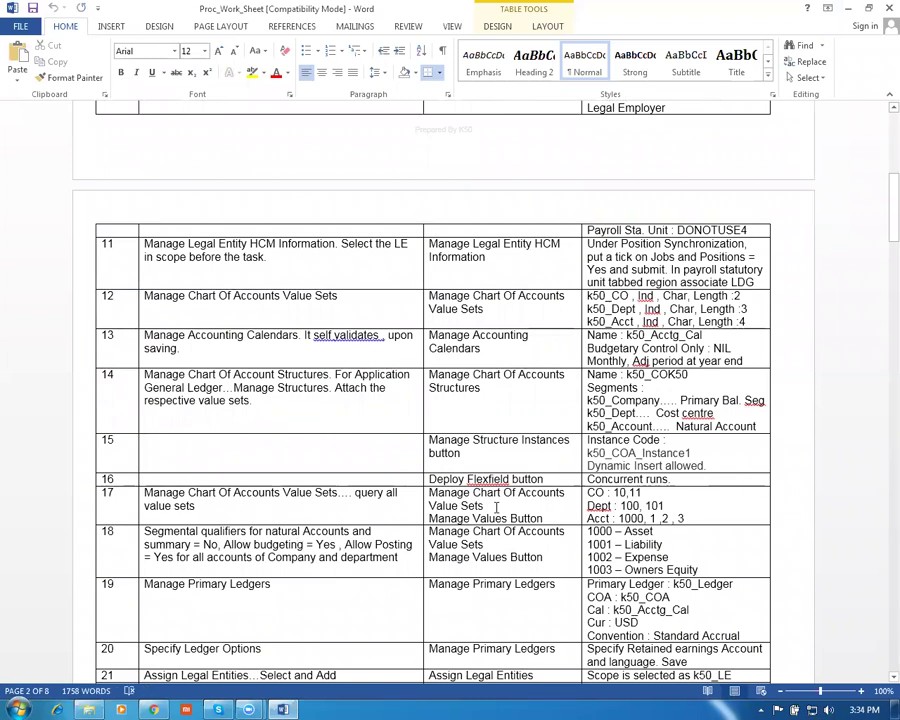
click(350, 303)
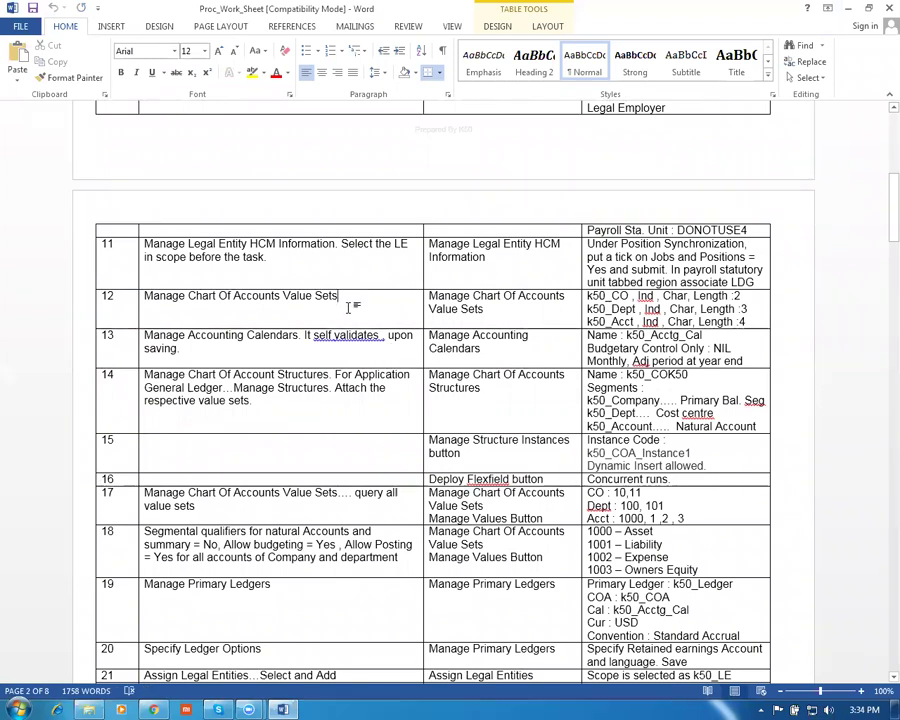
key(Tab)
key(ctrl+c)
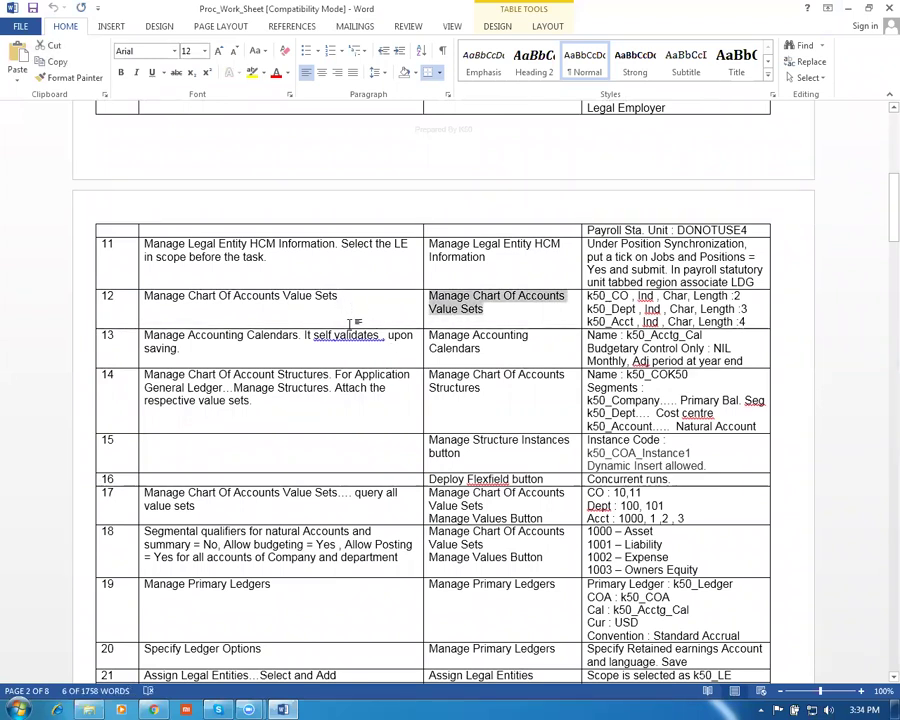
key(alt+Tab)
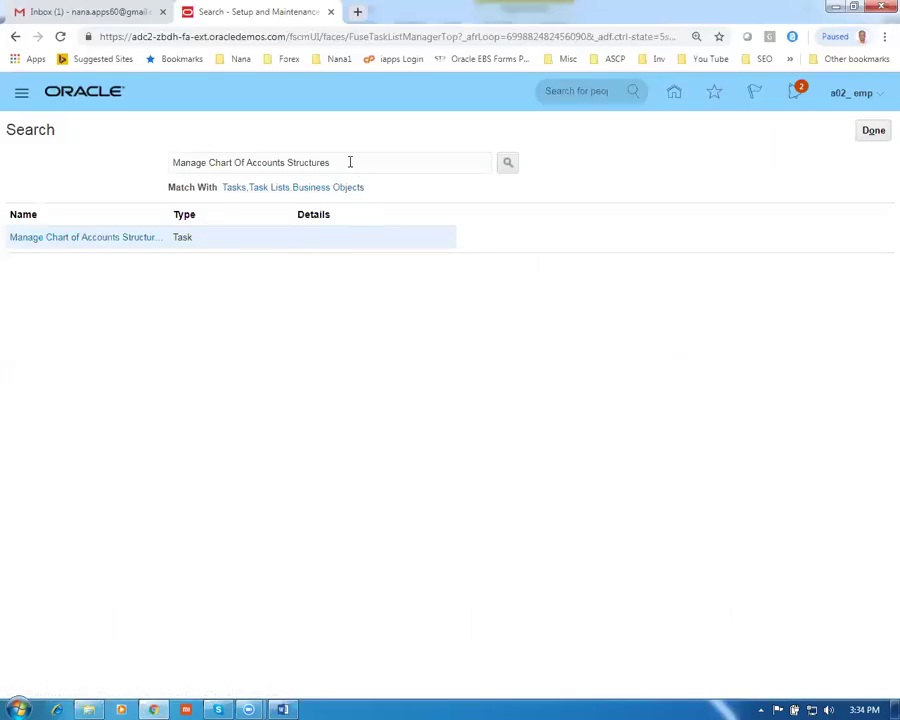
Search for and open the Manage Chart Of Accounts Value Sets task
drag(349, 161, 2, 179)
key(ctrl+v)
key(Return)
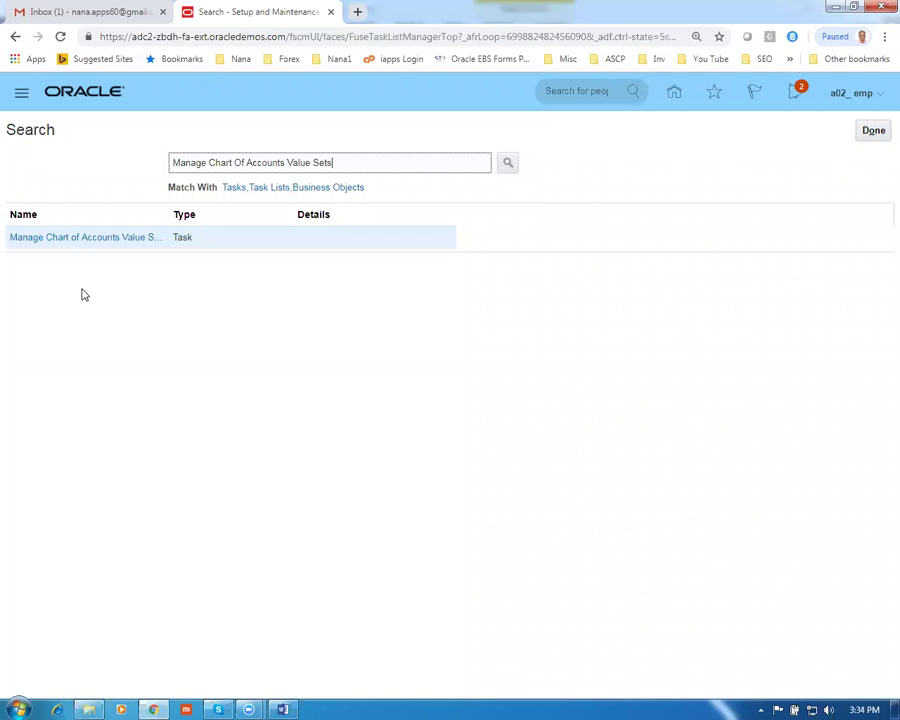
click(95, 240)
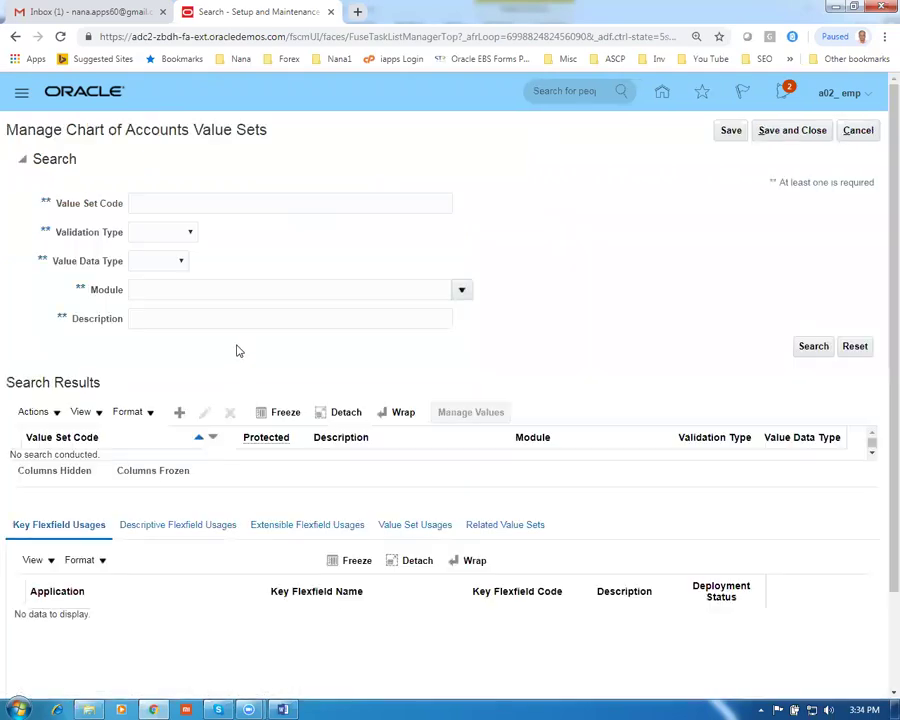
Search value sets by code g01 and select g01 company VS 1
click(175, 205)
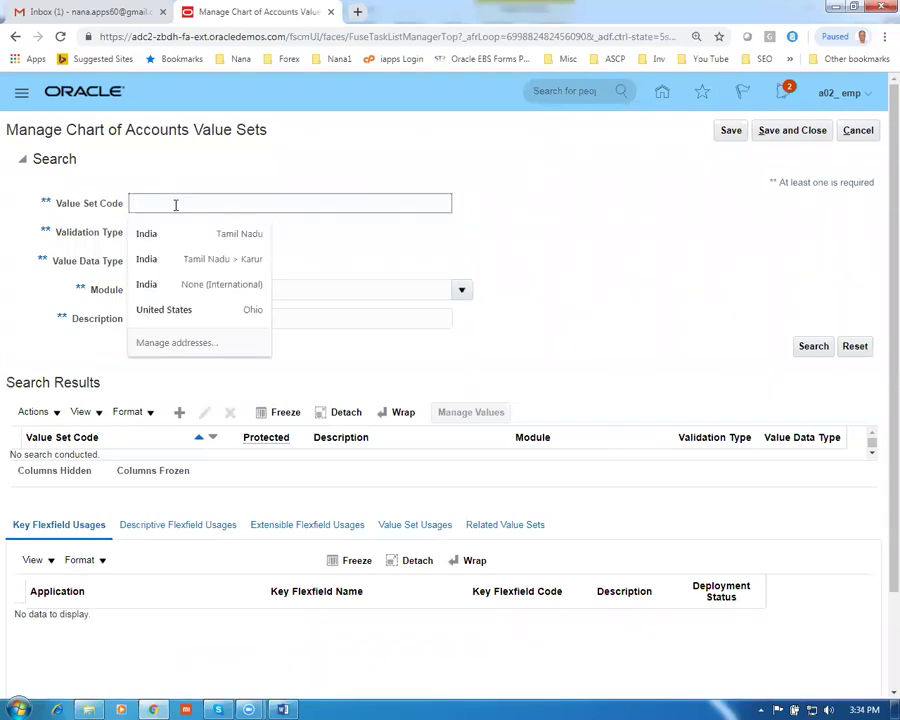
text(g01)
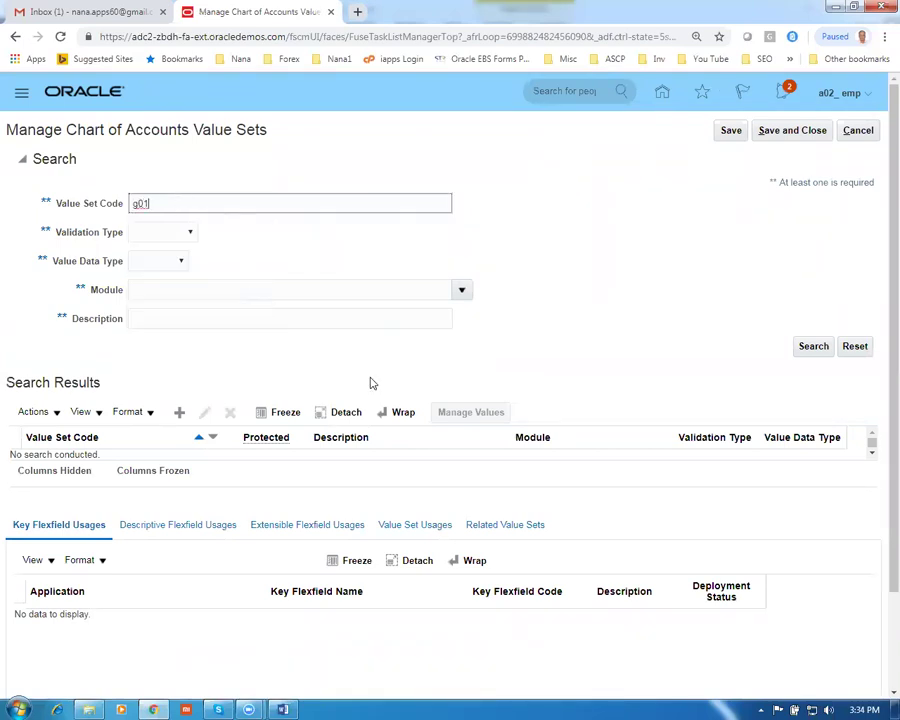
key(Return)
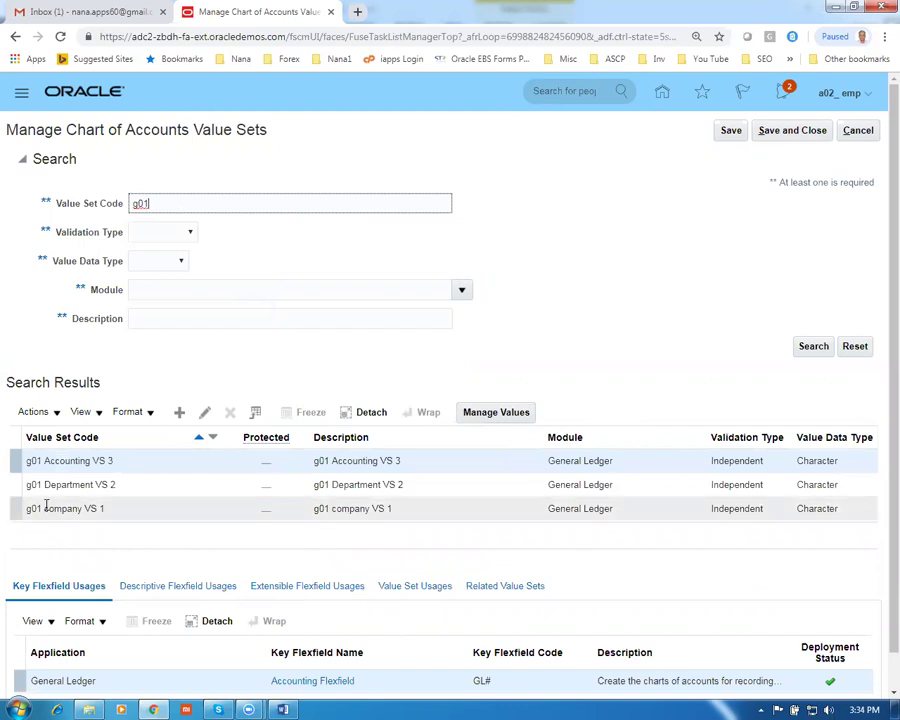
click(12, 508)
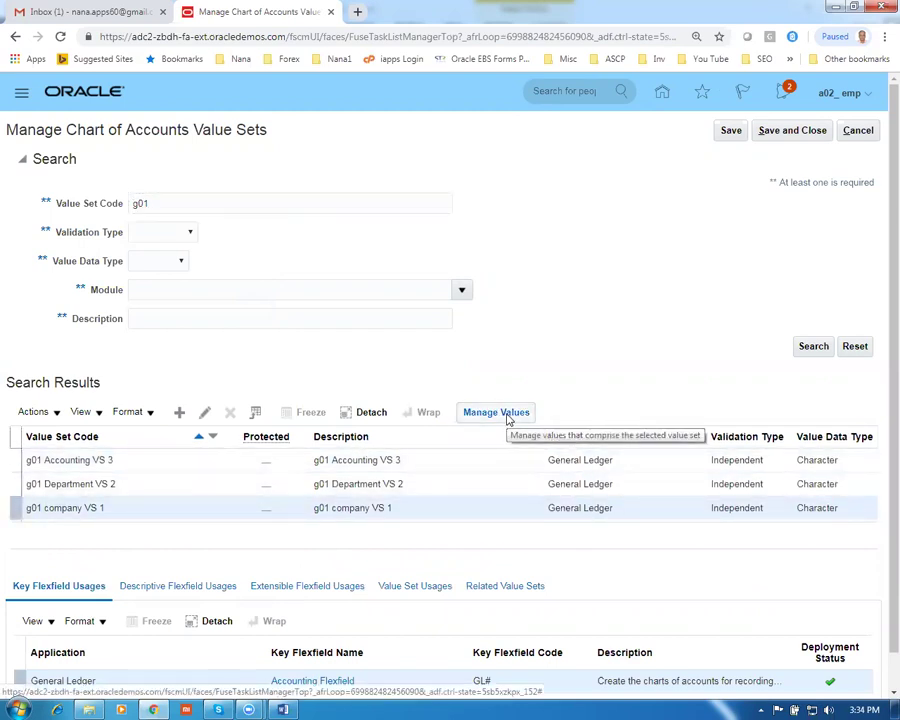
Add value 10 with description 10 to g01 company VS 1 and save
click(507, 416)
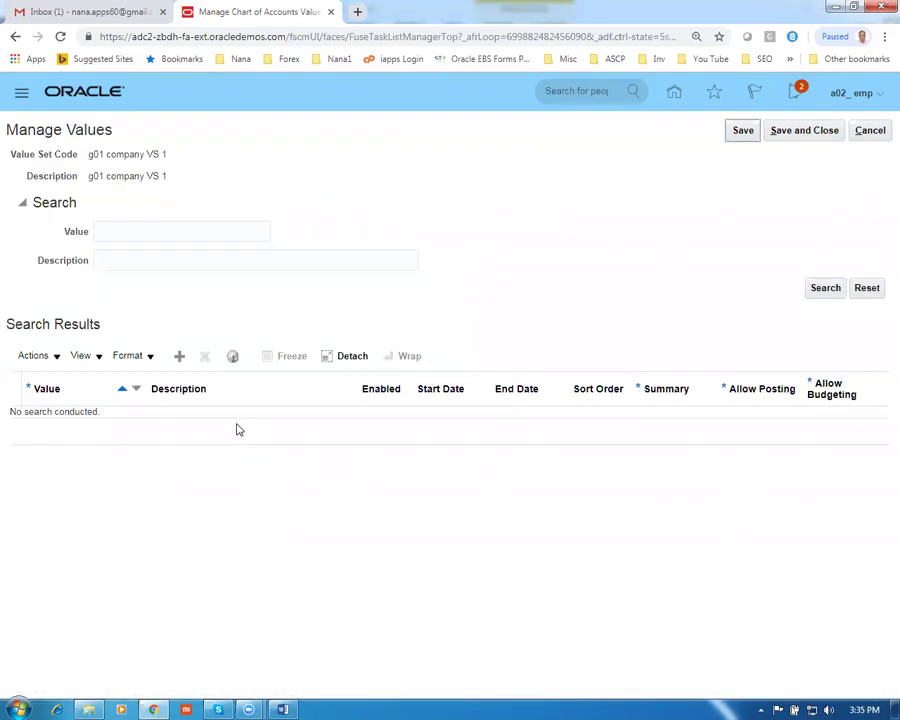
click(179, 355)
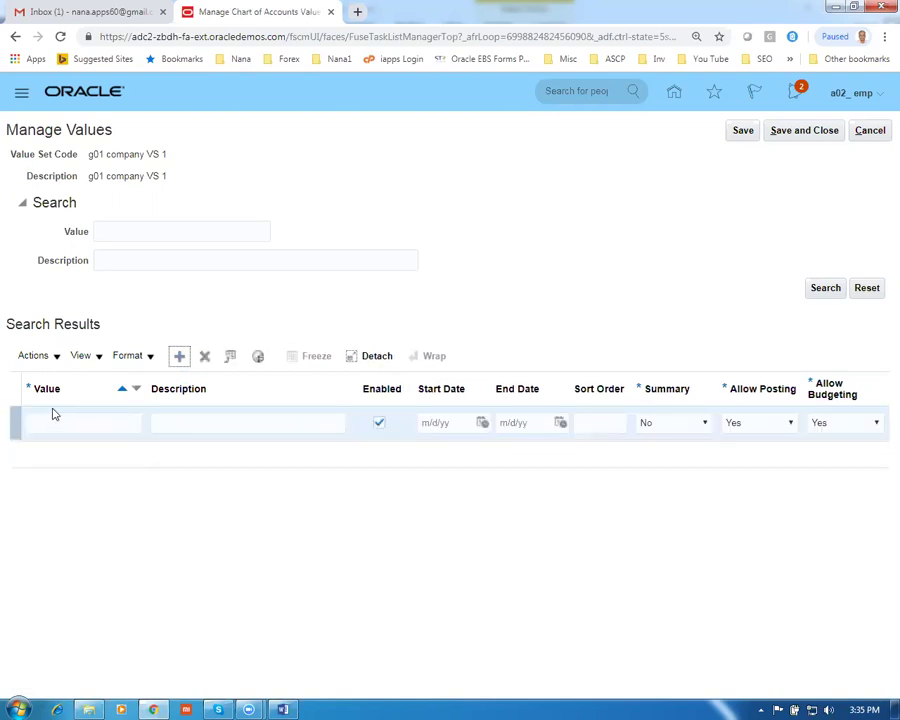
click(43, 420)
text(10)
key(Tab)
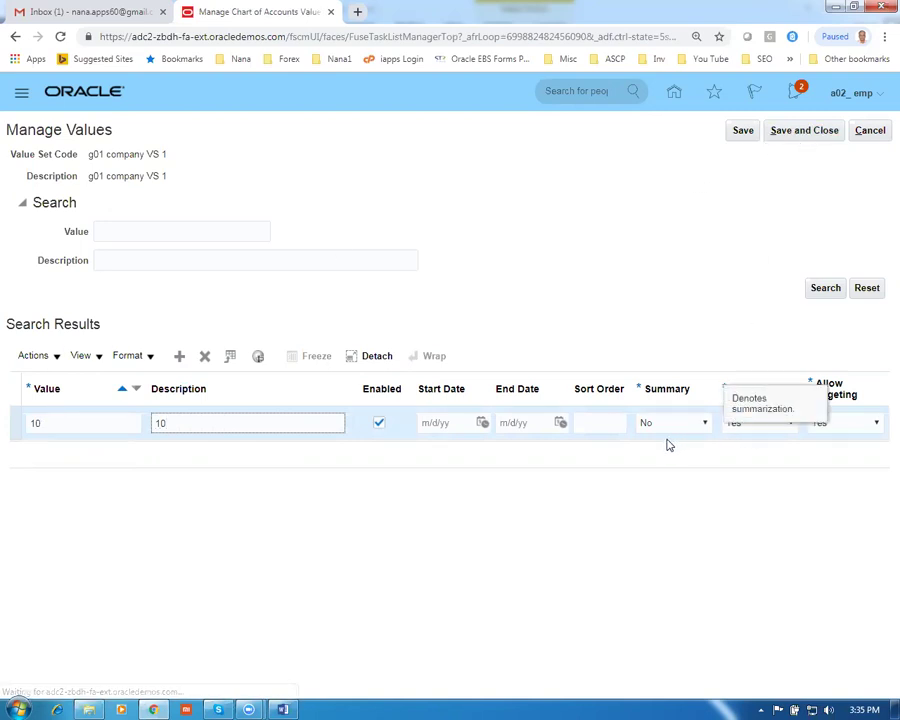
click(686, 541)
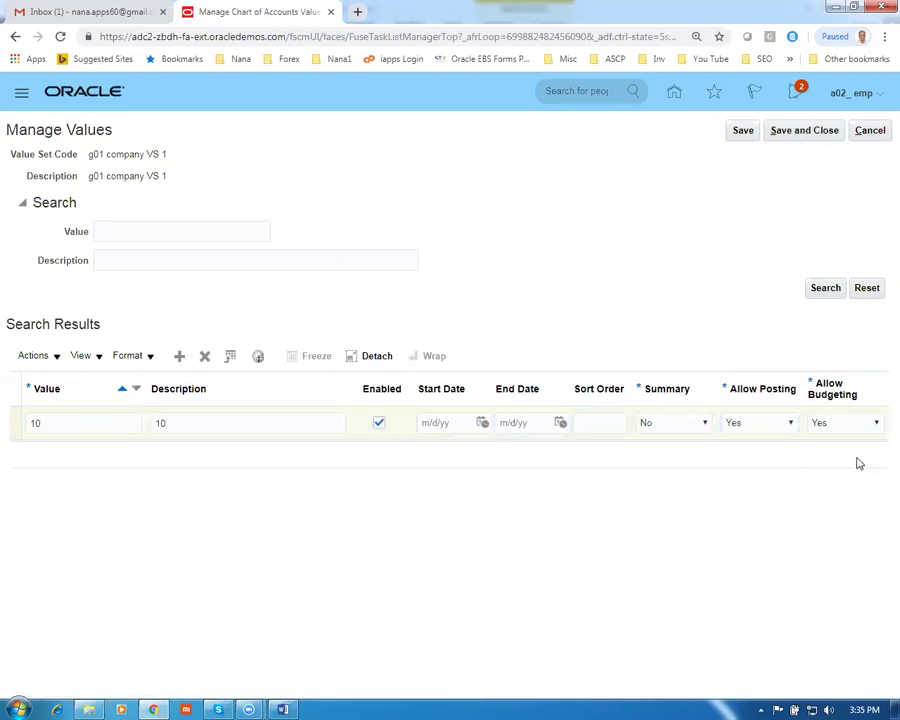
click(607, 416)
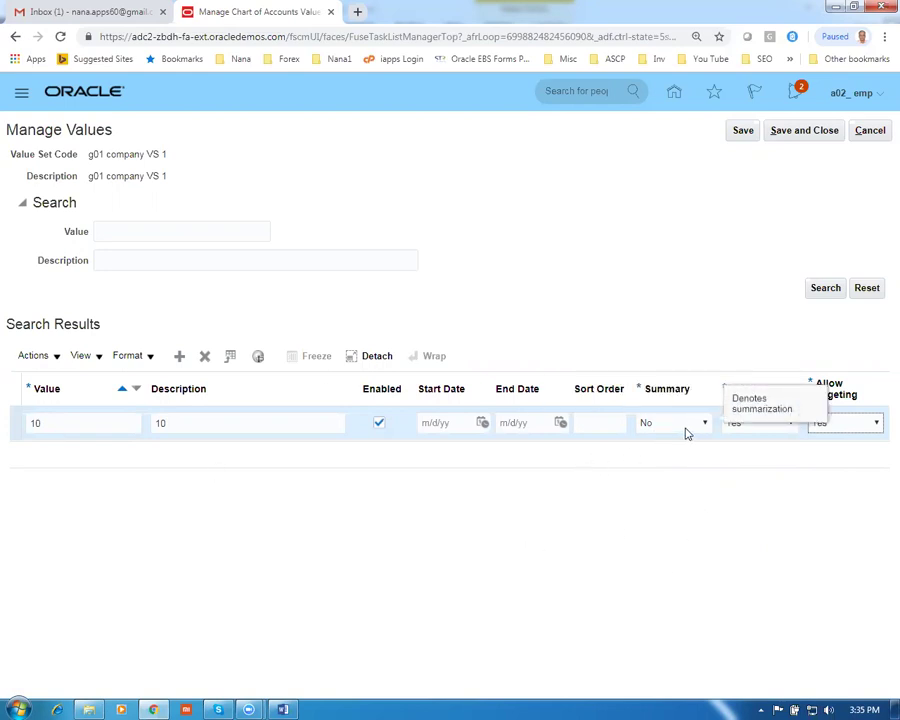
click(798, 133)
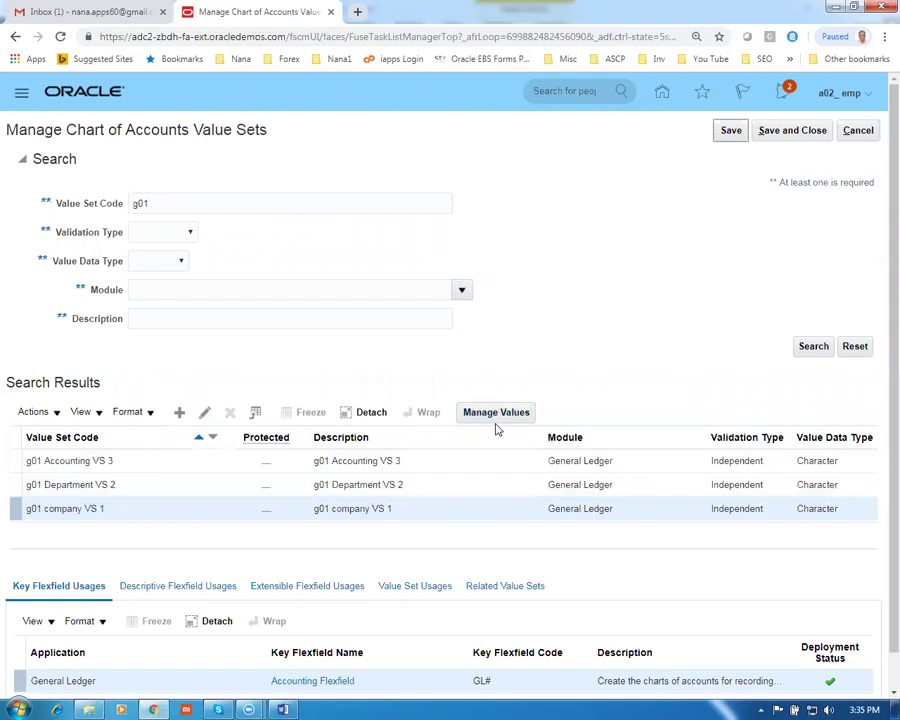
Add value 11 with description 11 to g01 company VS 1 and save
click(497, 422)
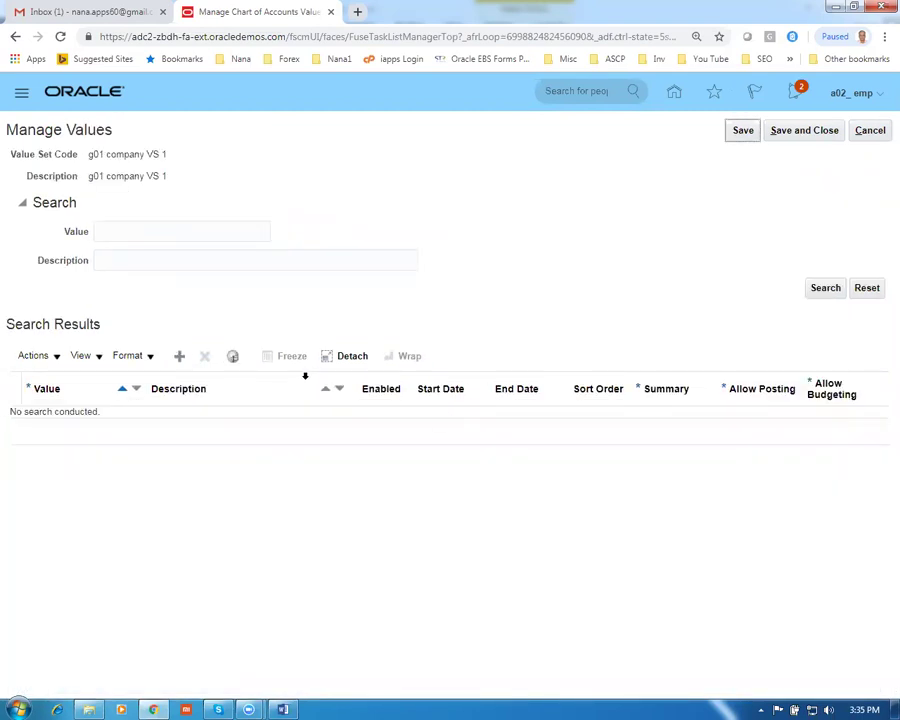
click(820, 290)
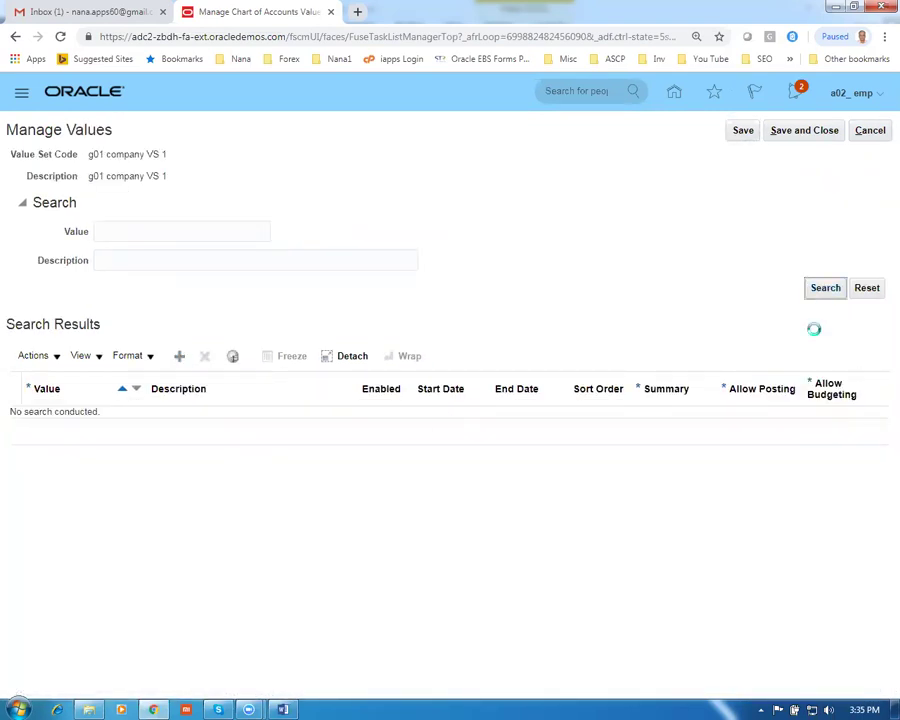
click(186, 361)
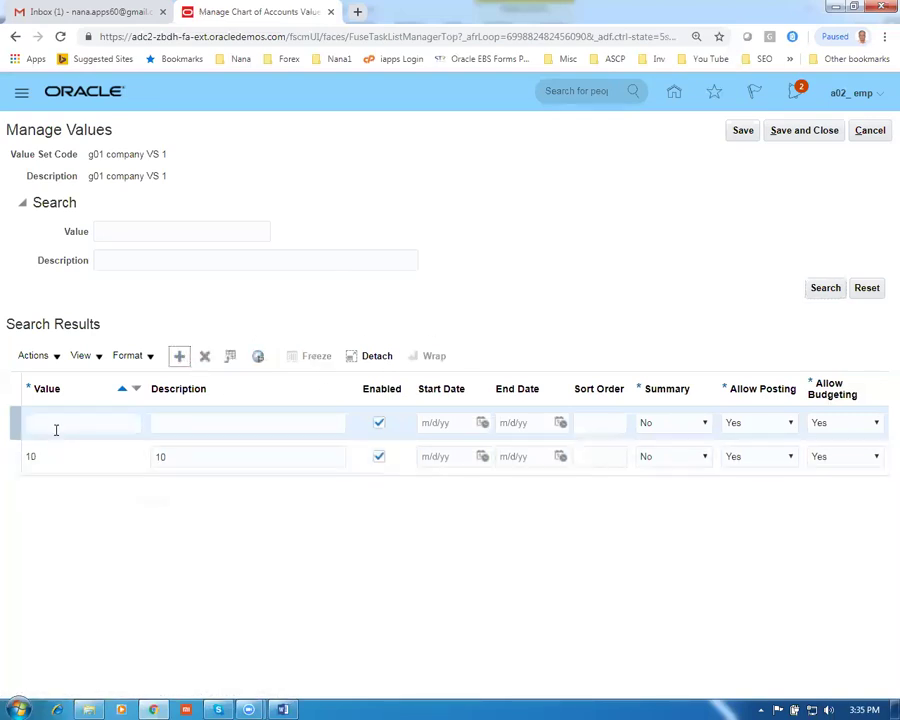
click(57, 424)
text(11)
key(Tab)
text(11)
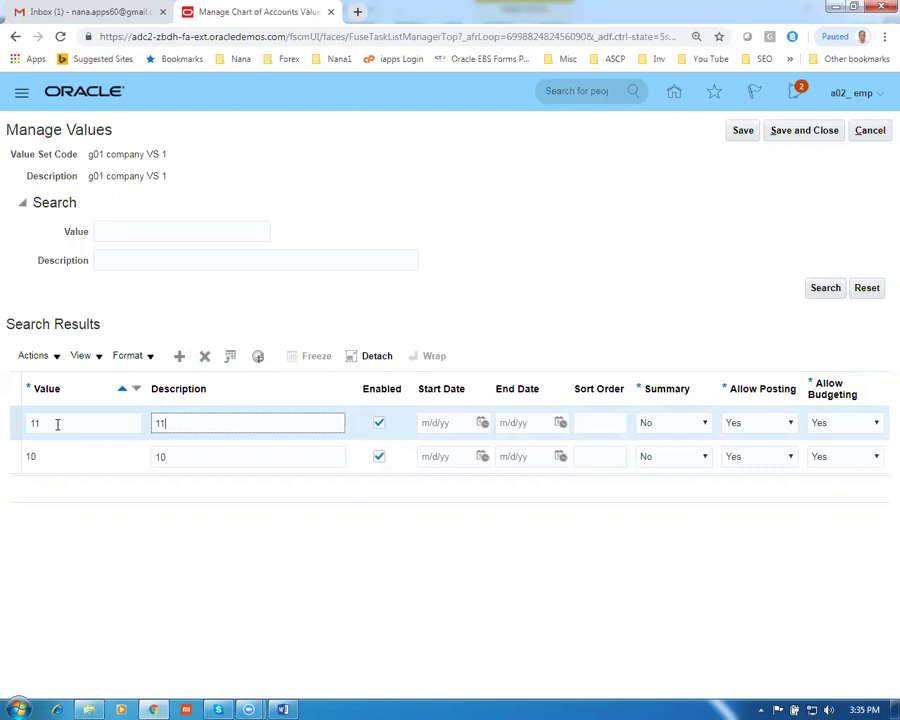
click(816, 134)
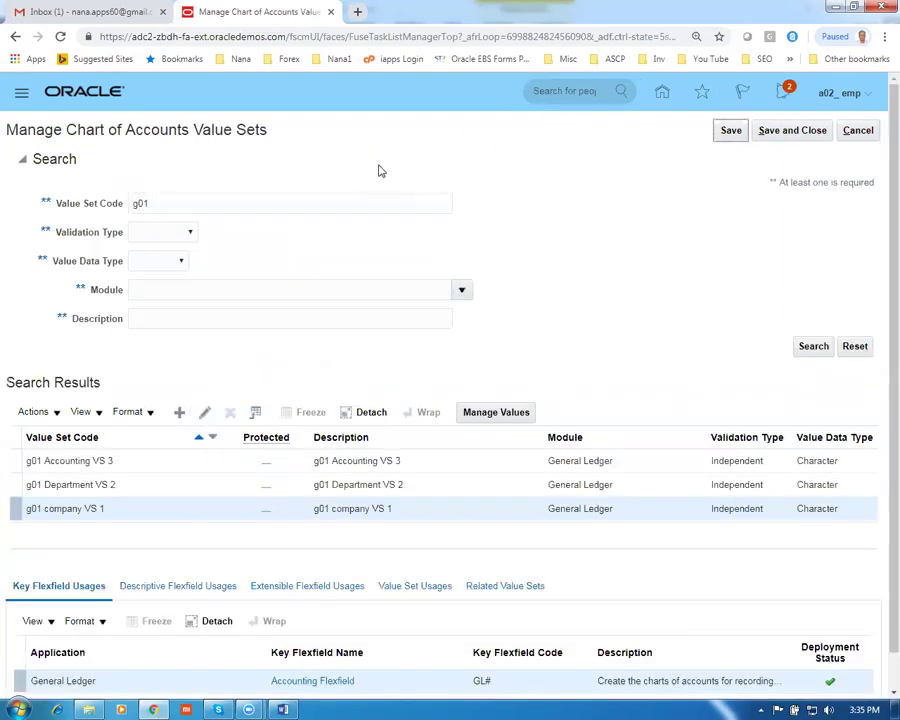
Open g01 Department VS 2's values and add value 100 with its description
click(10, 482)
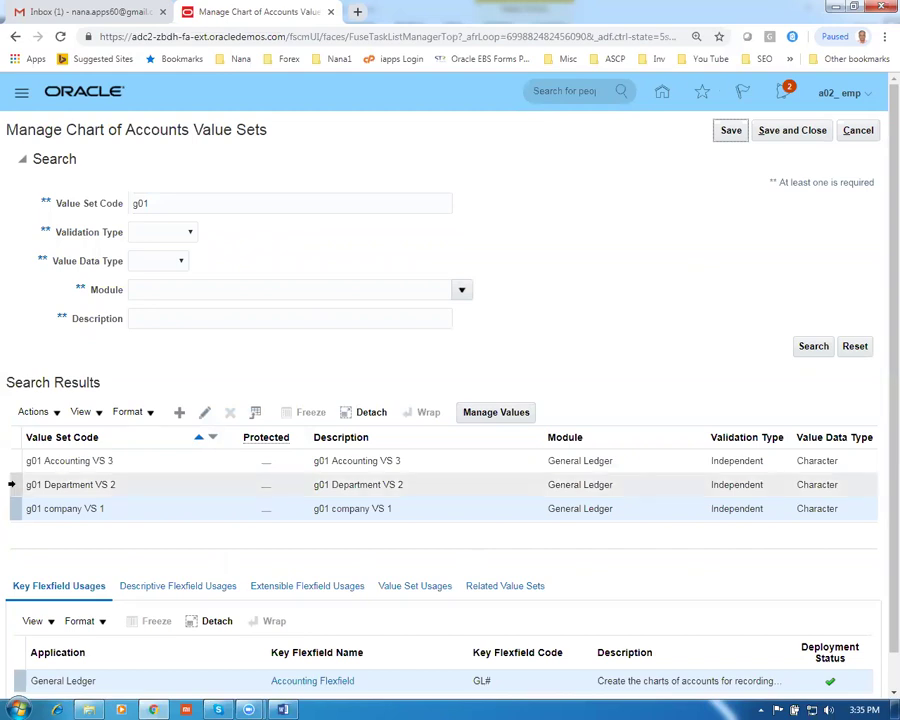
click(500, 413)
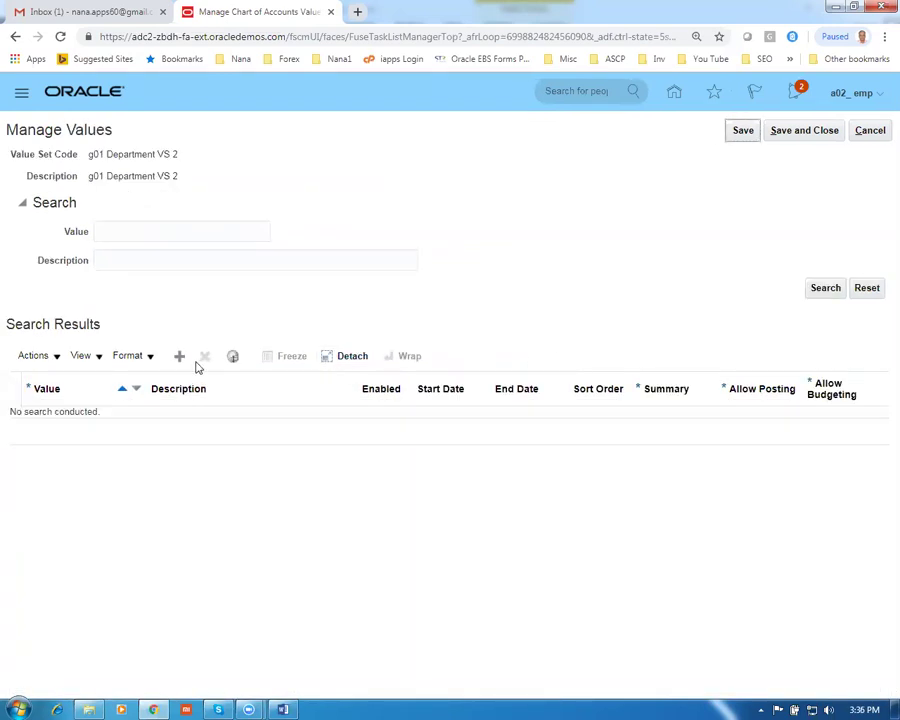
click(179, 356)
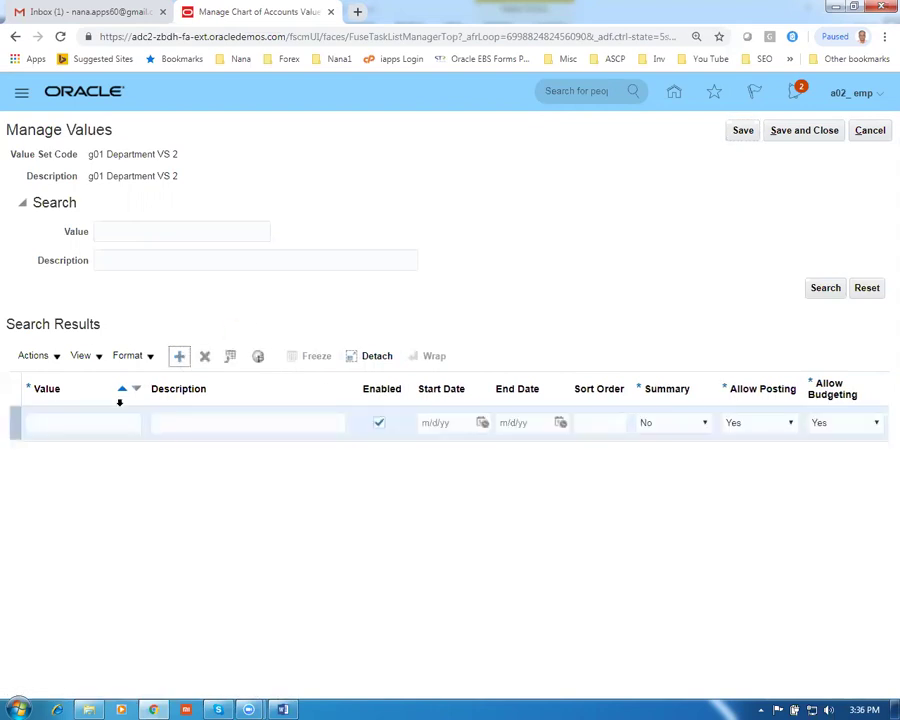
click(96, 418)
text(100)
key(Tab)
text(1)
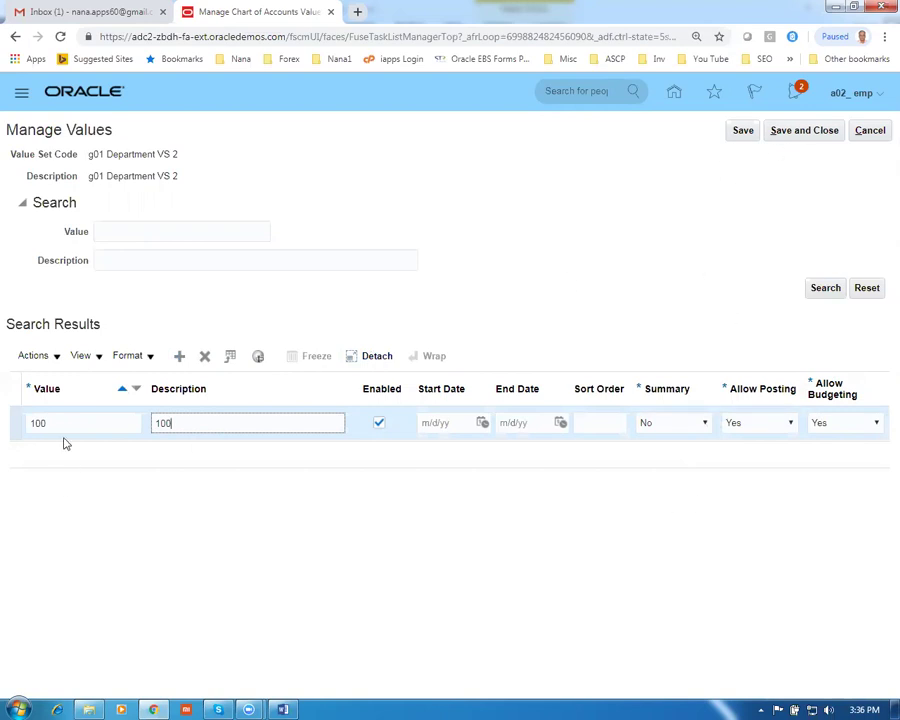
Add value 101 with description 101 and save the department values
click(179, 356)
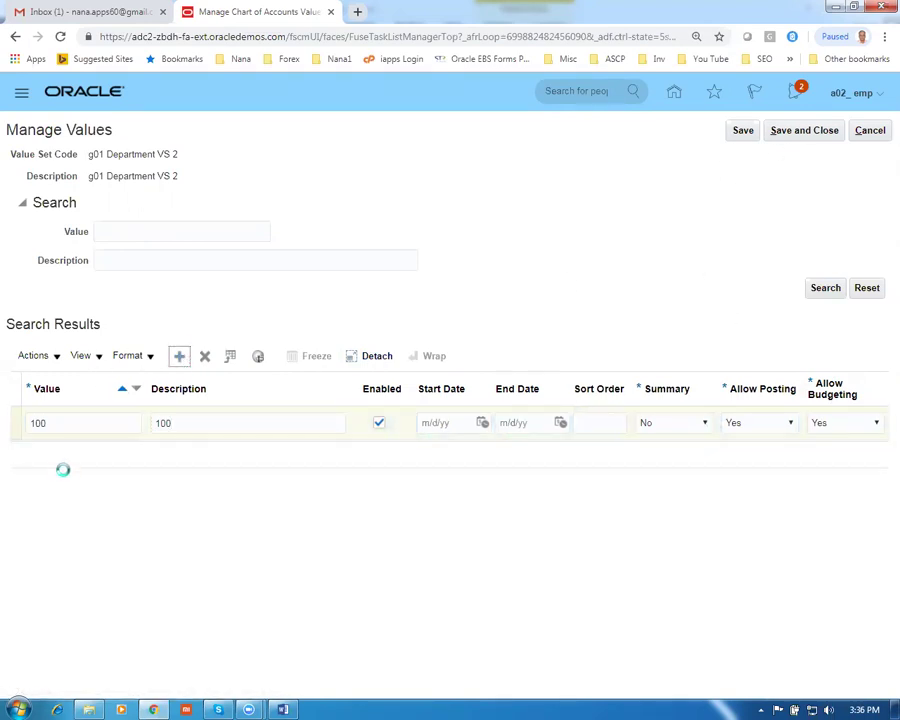
click(56, 425)
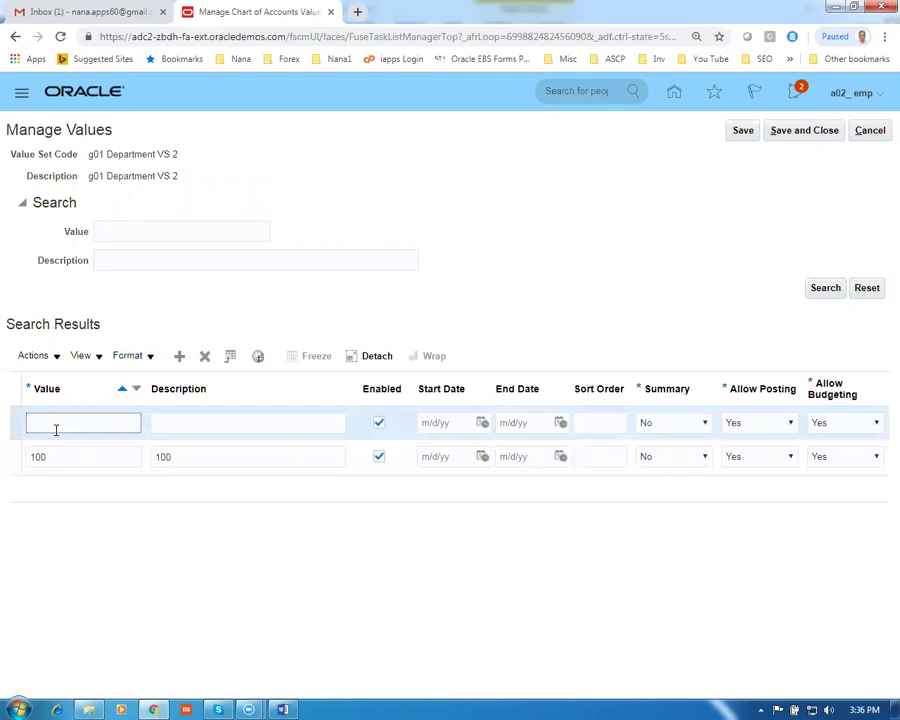
key(Tab)
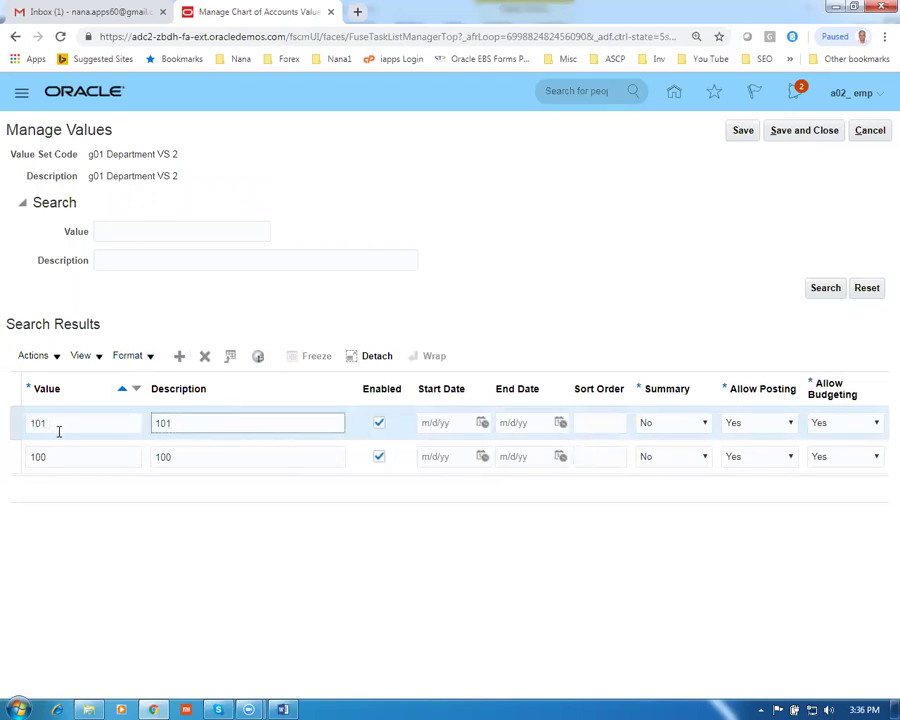
click(812, 128)
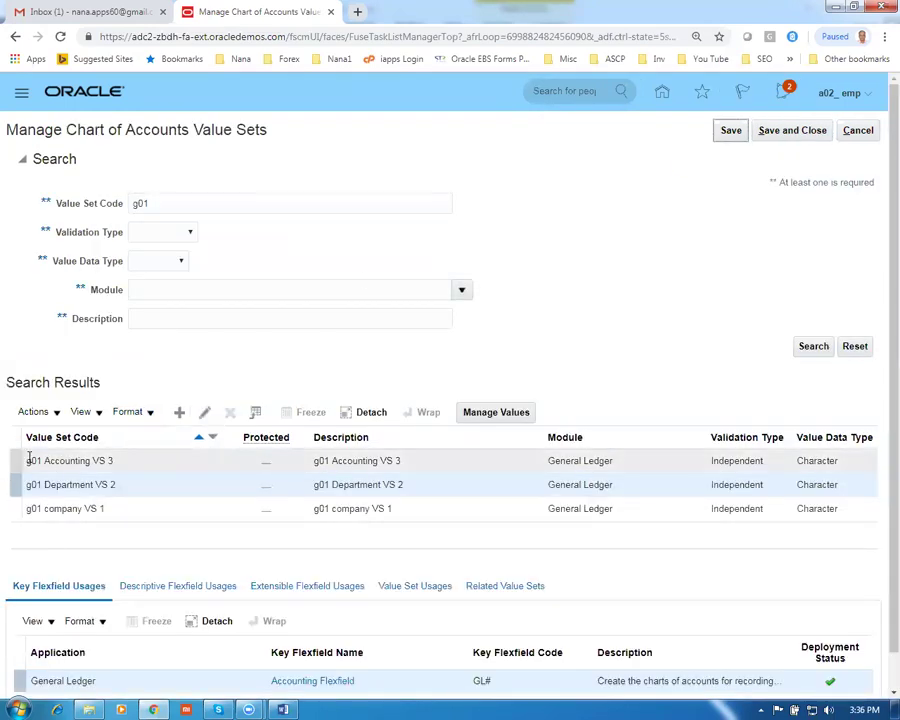
Open g01 Accounting VS 3's values and add value 1000 as an Asset
click(15, 461)
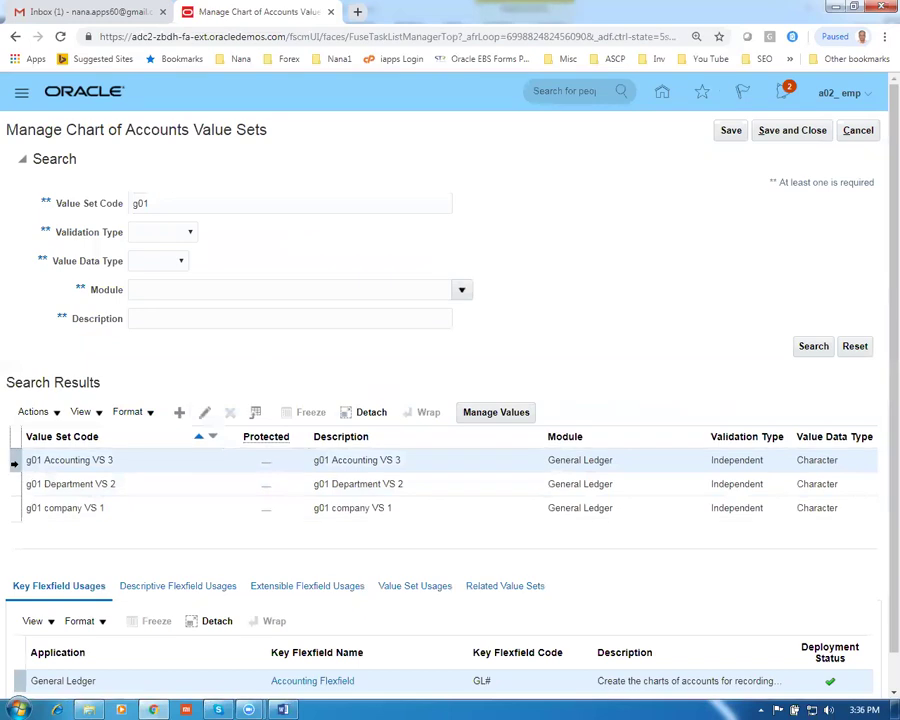
click(512, 413)
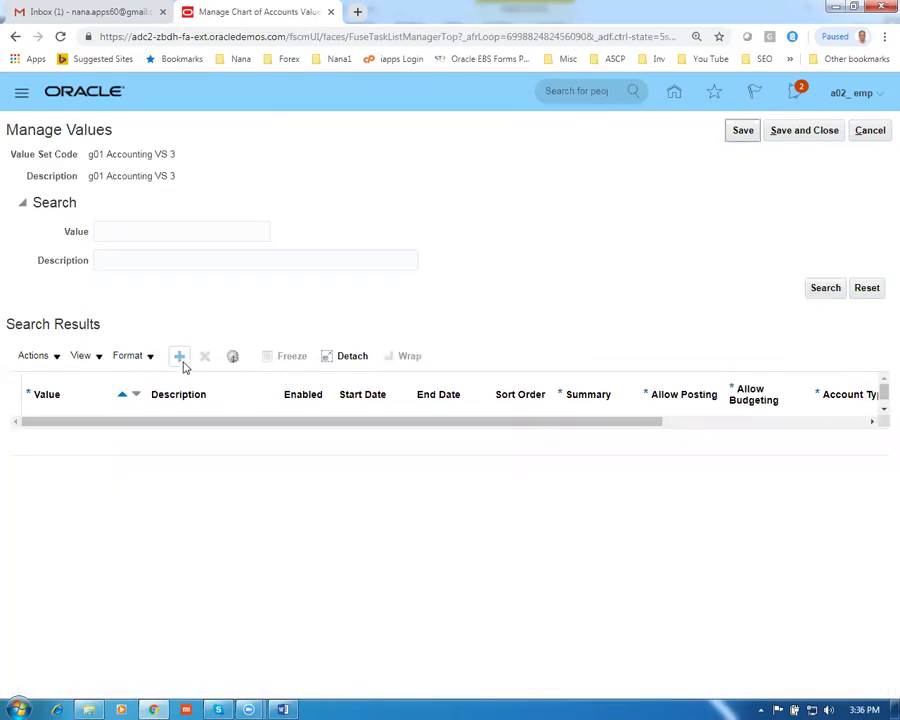
click(180, 357)
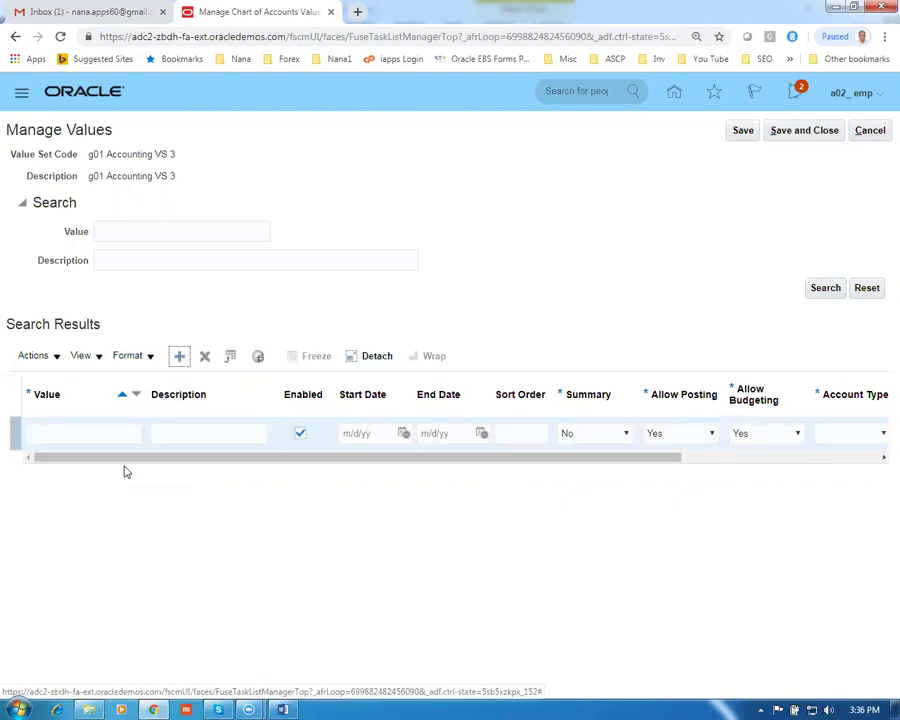
click(96, 434)
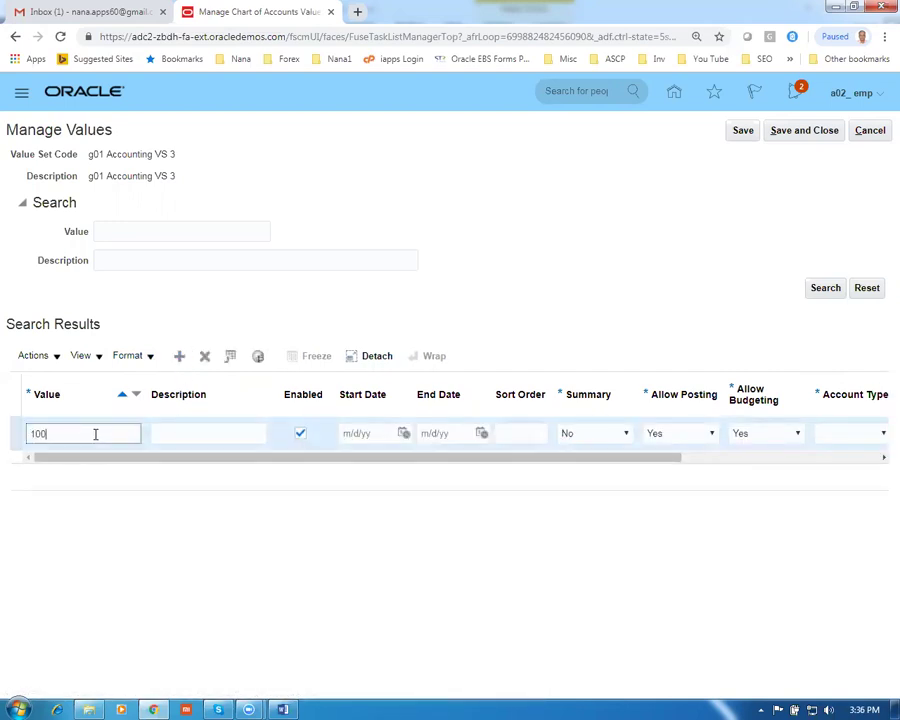
text(1000)
key(Tab)
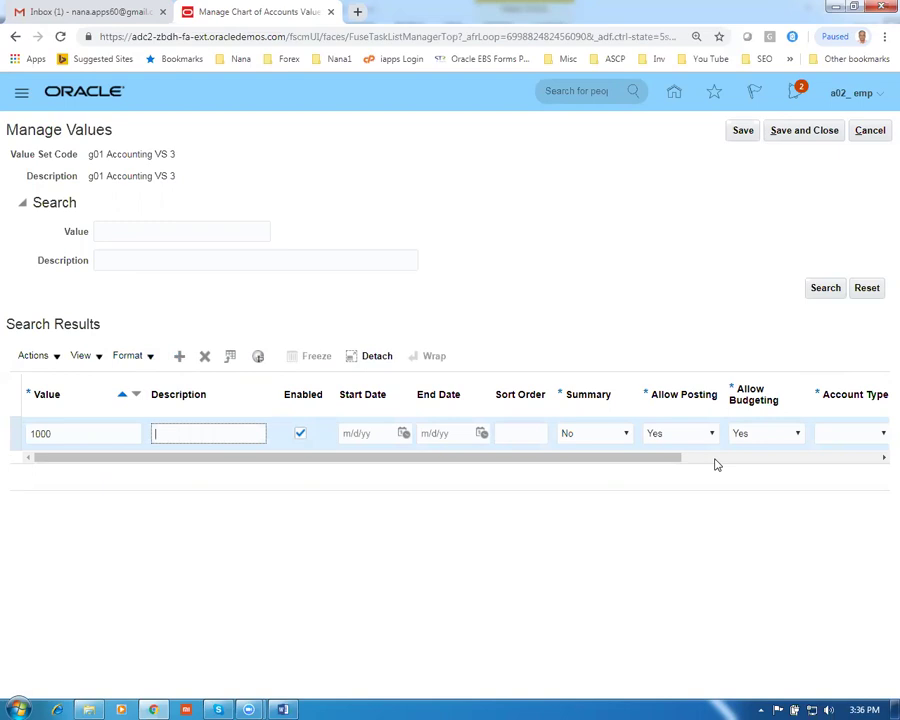
click(839, 440)
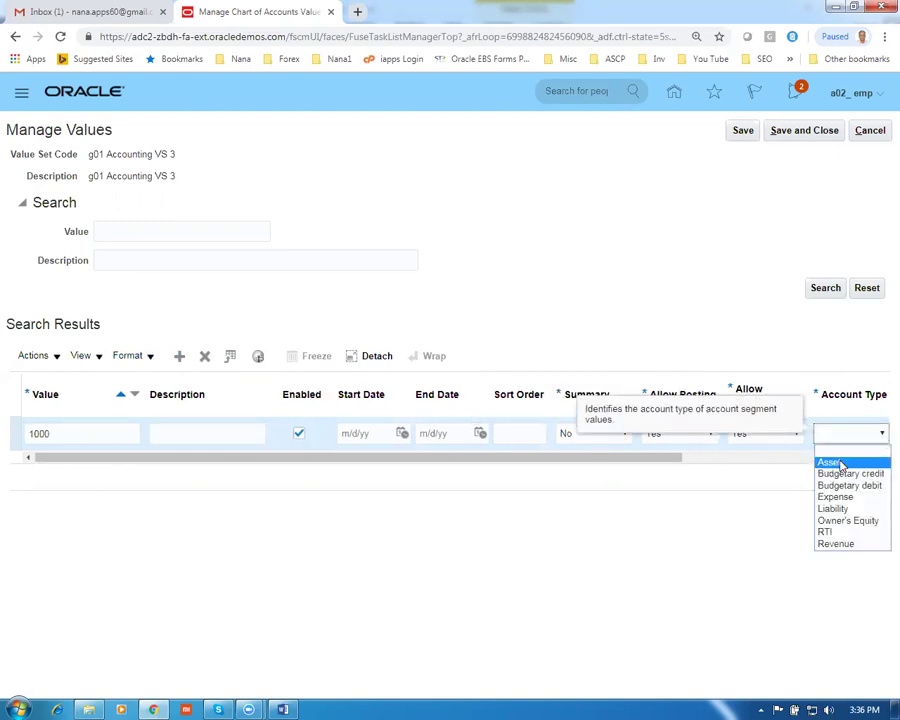
click(826, 460)
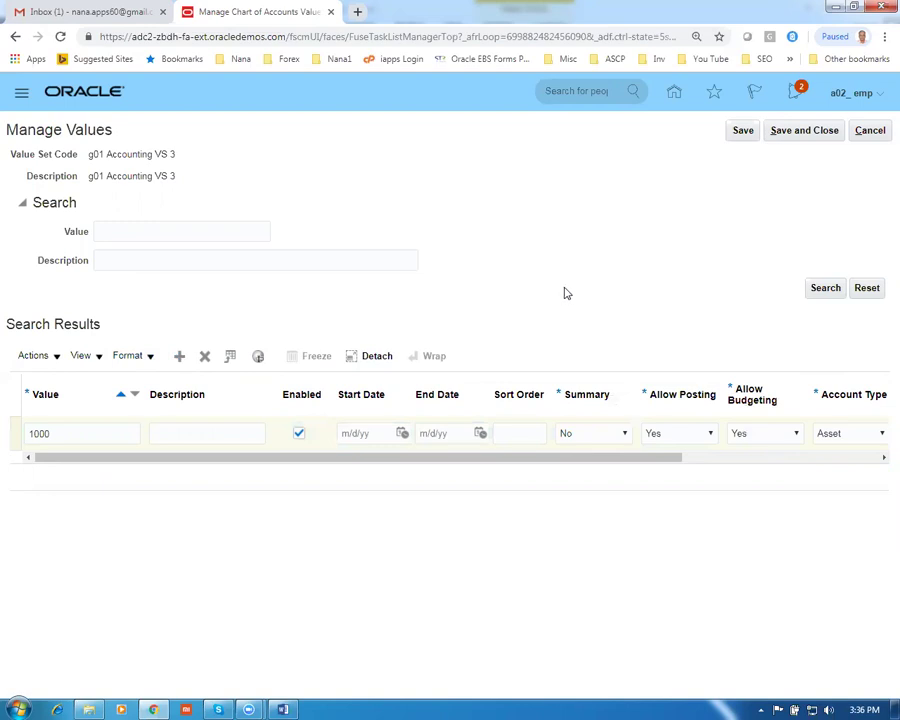
drag(418, 460, 378, 470)
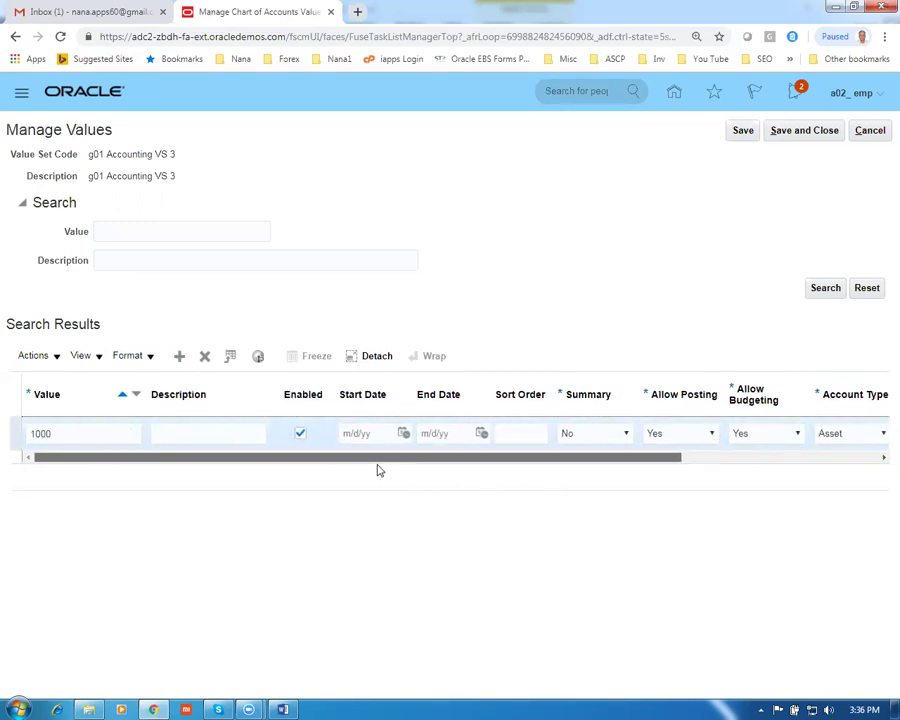
Add value 1001 and fill in value 1000's missing description
click(179, 356)
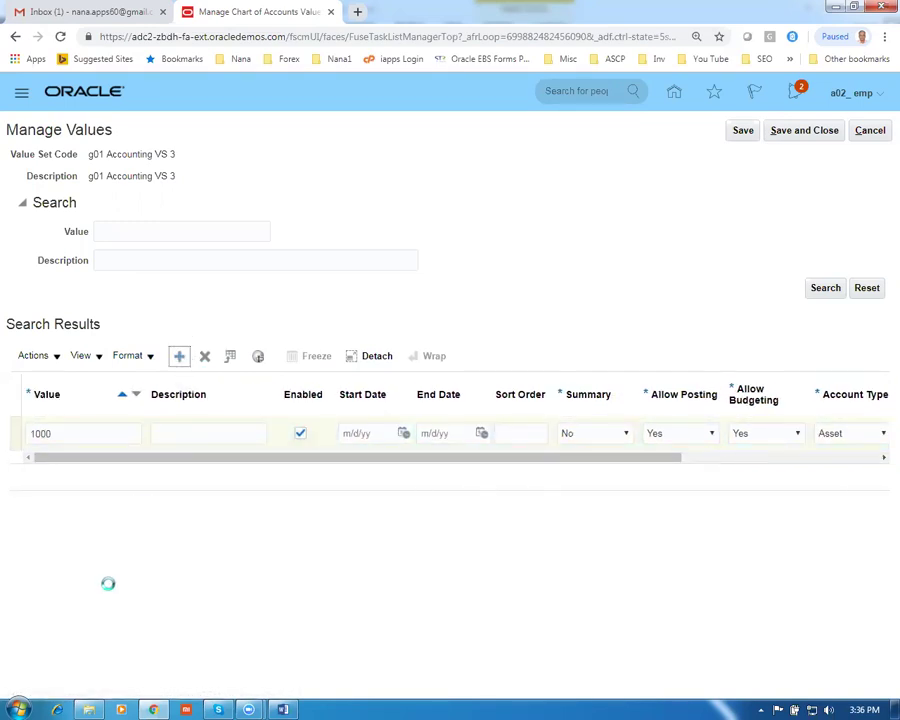
click(64, 432)
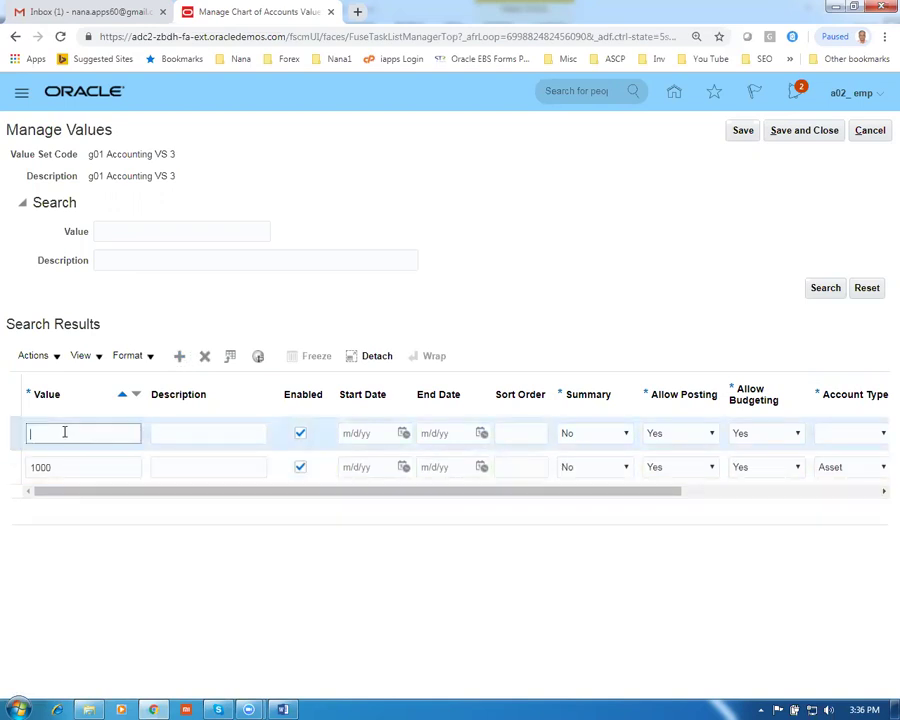
text(1001)
key(Tab)
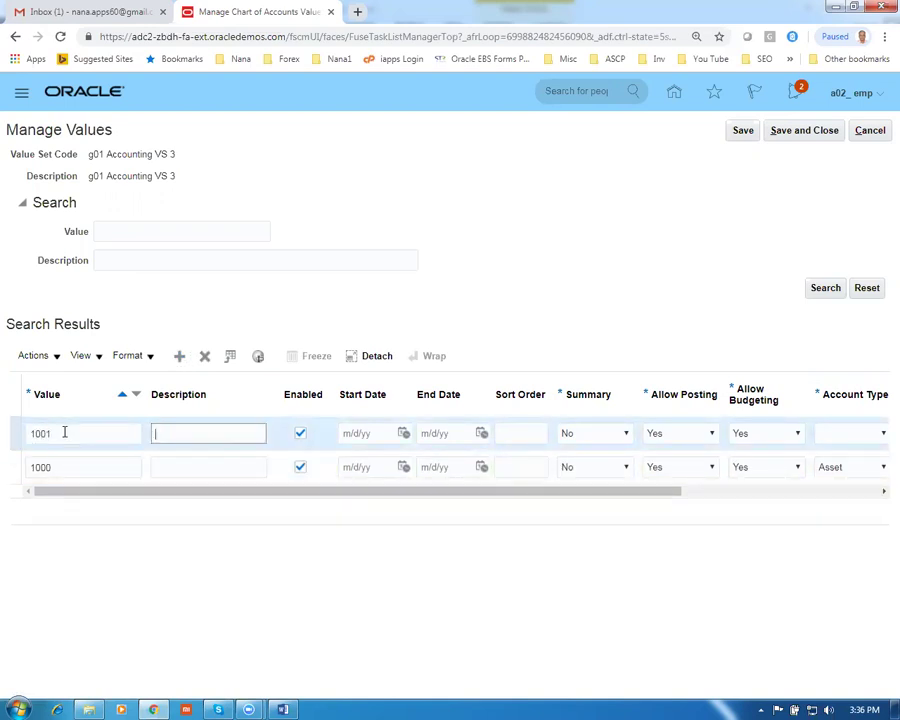
click(190, 468)
text(1)
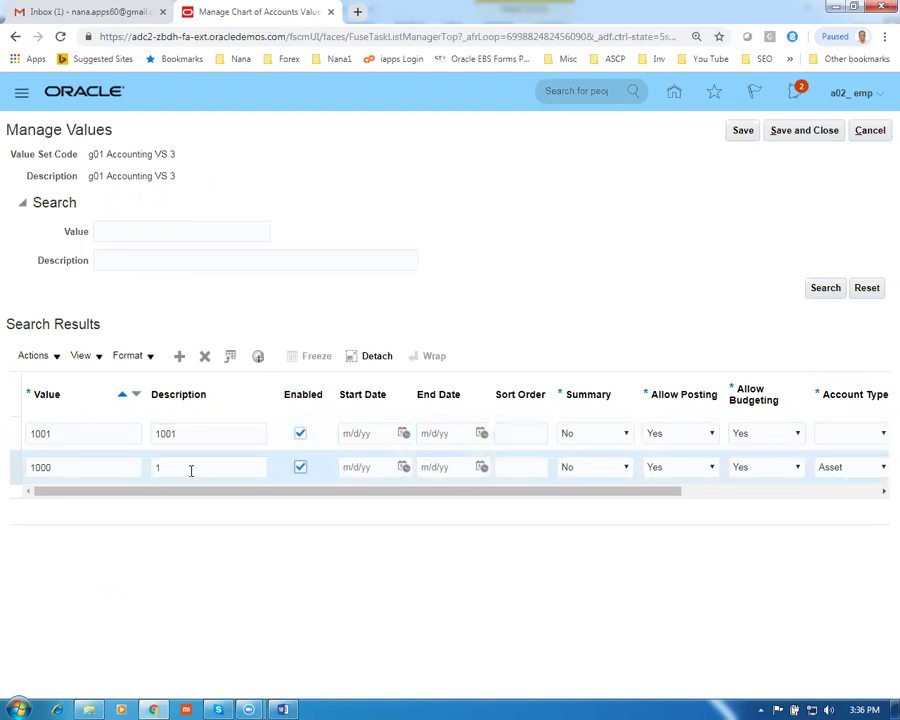
click(191, 470)
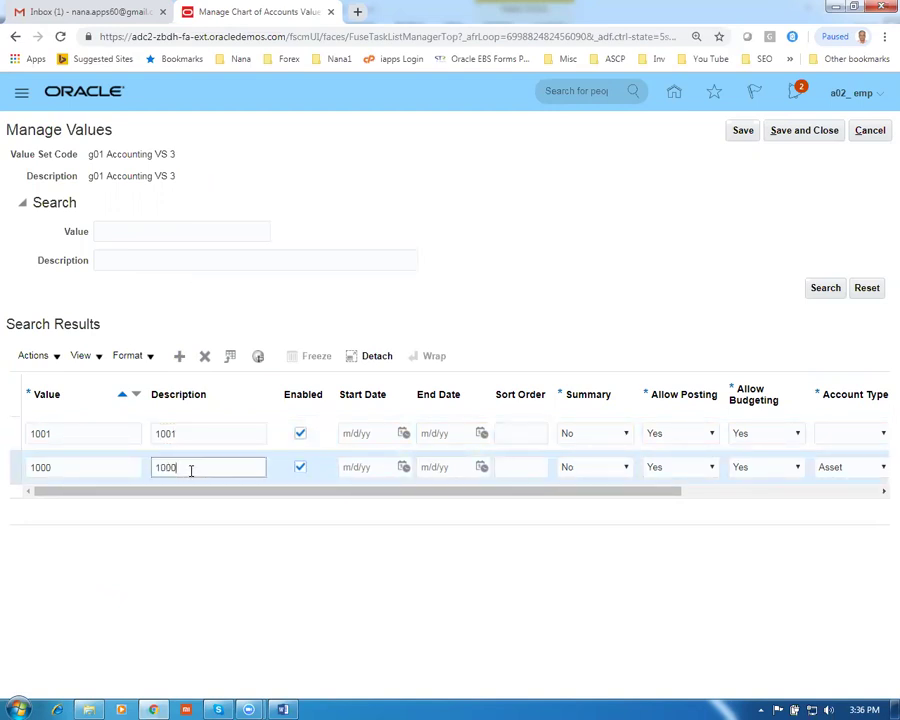
key(Tab)
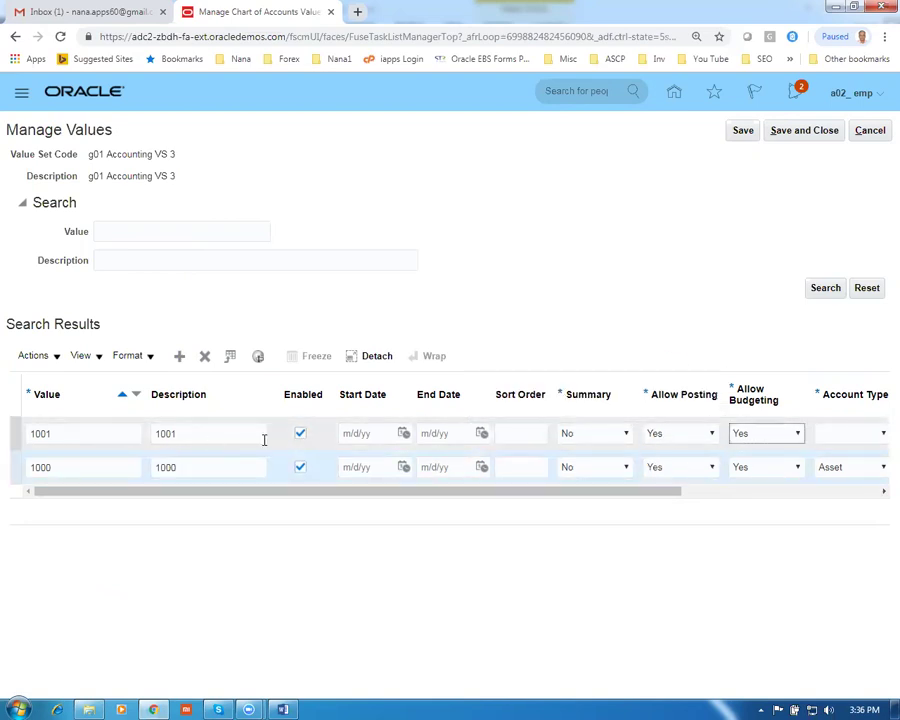
Set value 1001's account type to Expense after clearing the error, and add a blank row
click(846, 437)
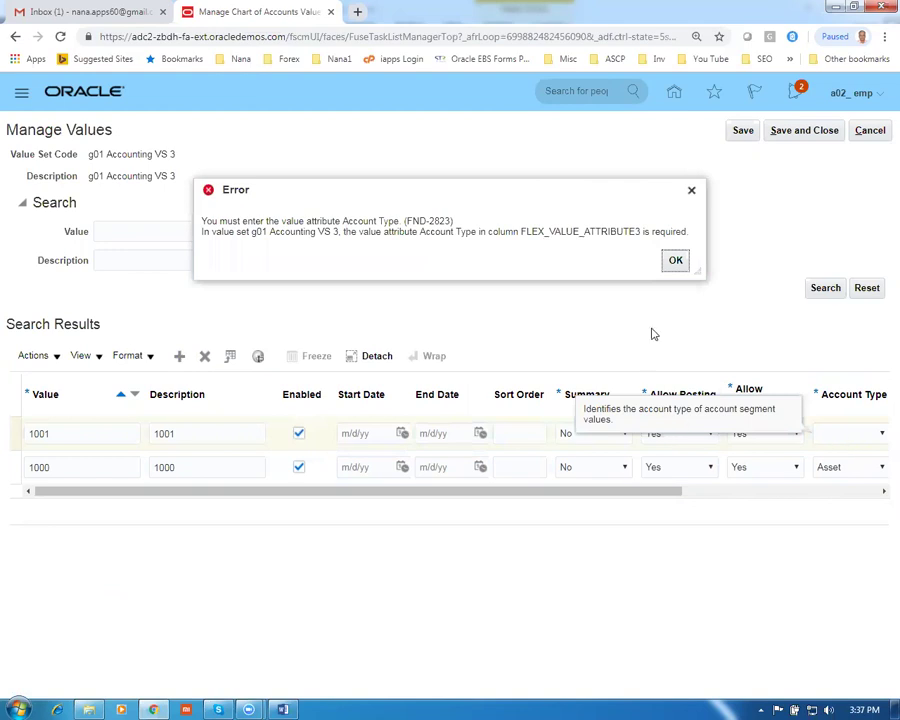
click(676, 260)
click(846, 441)
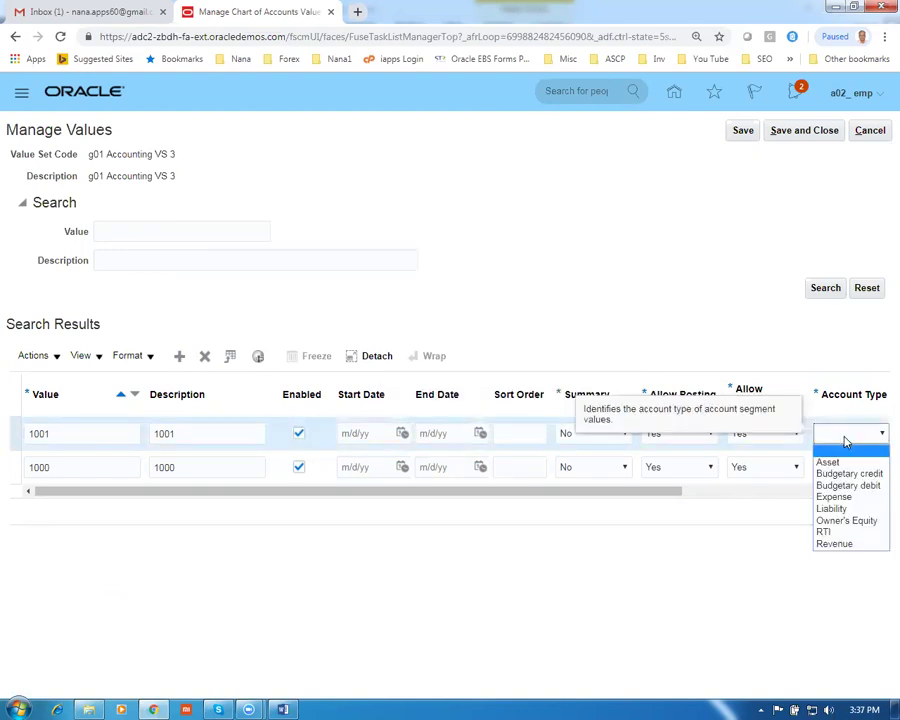
click(828, 496)
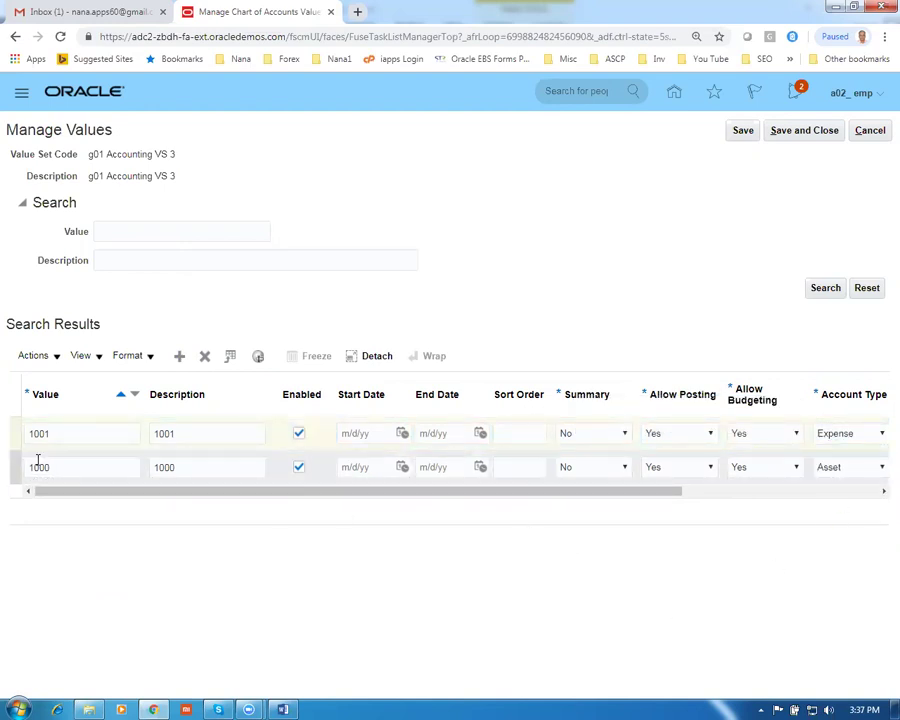
click(181, 360)
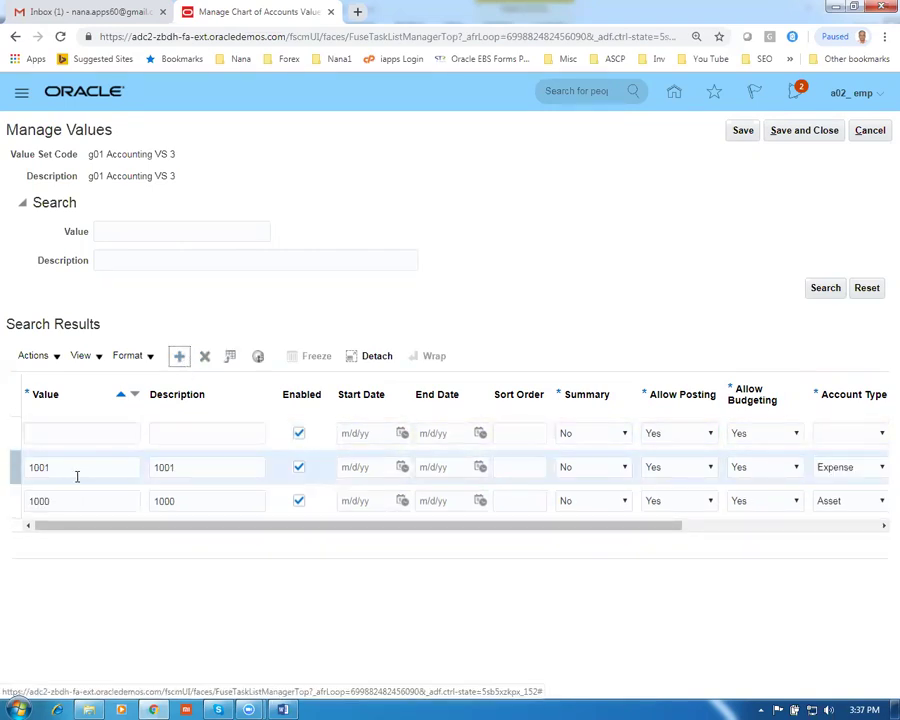
Enter value 1002 with account type Liability
click(92, 435)
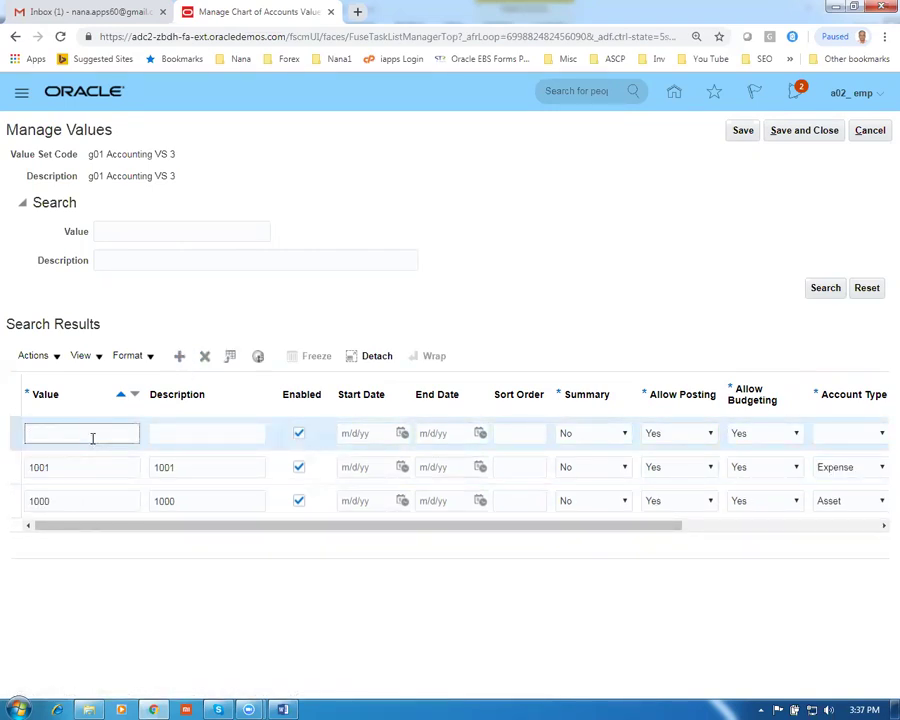
text(1002)
key(Tab)
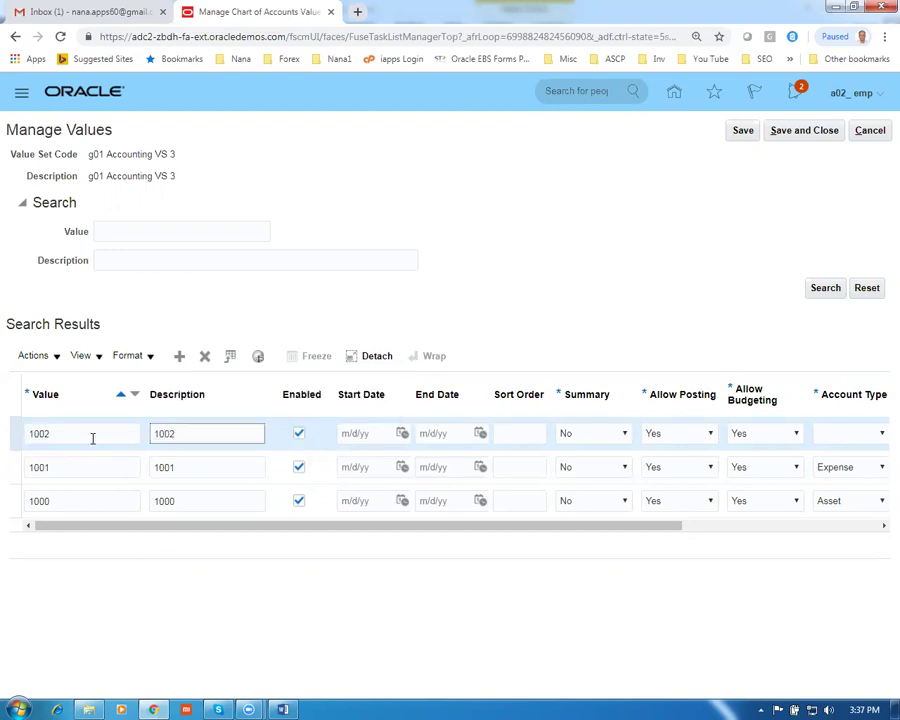
key(Tab)
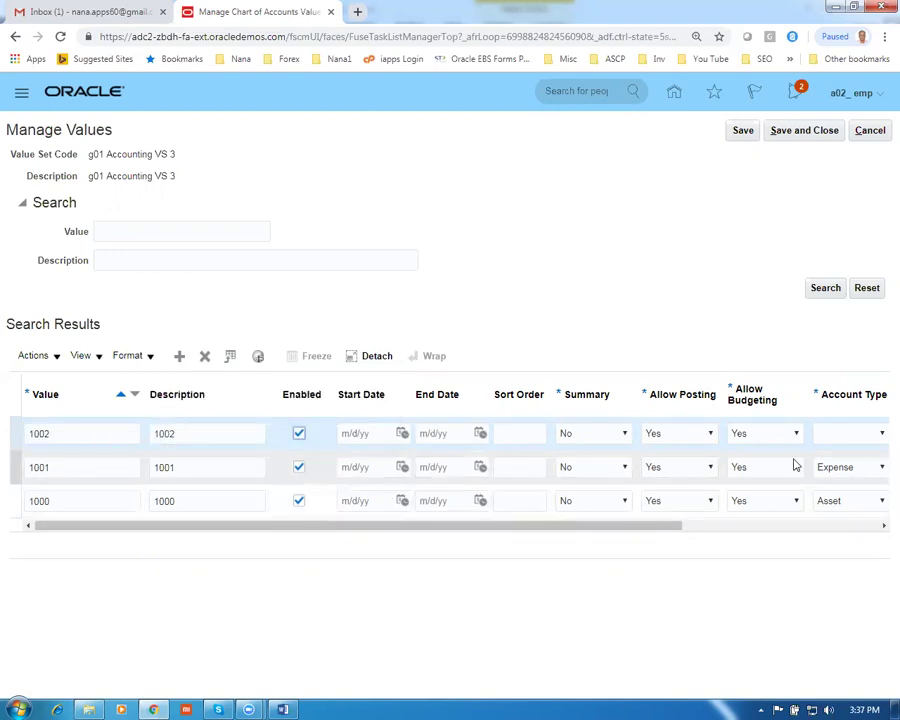
click(840, 437)
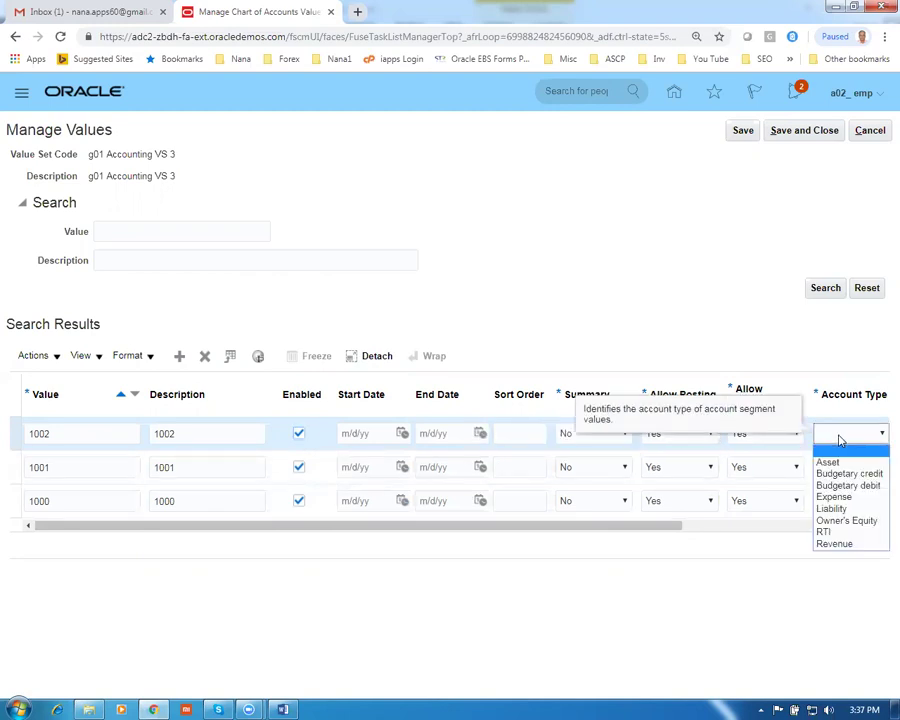
click(833, 508)
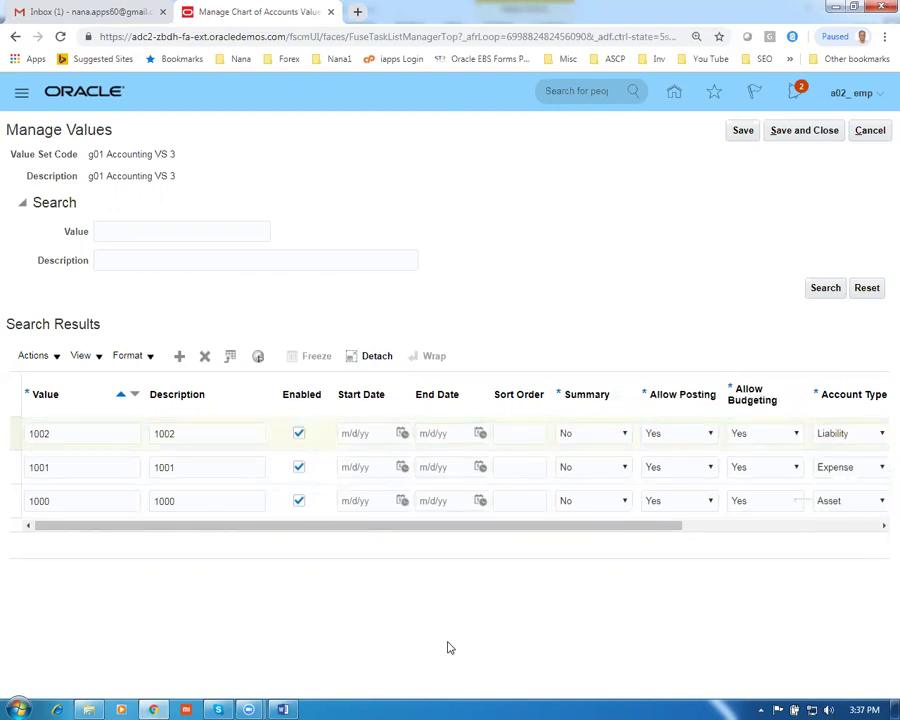
Add value 1003 (description 1003) as Owner's Equity and save the value set
click(179, 357)
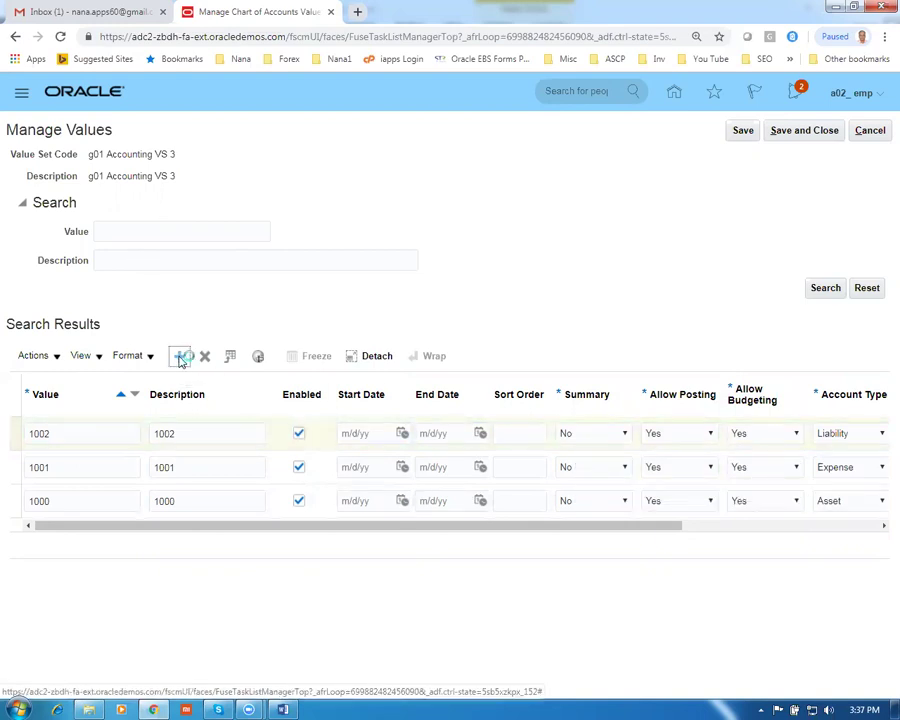
click(66, 434)
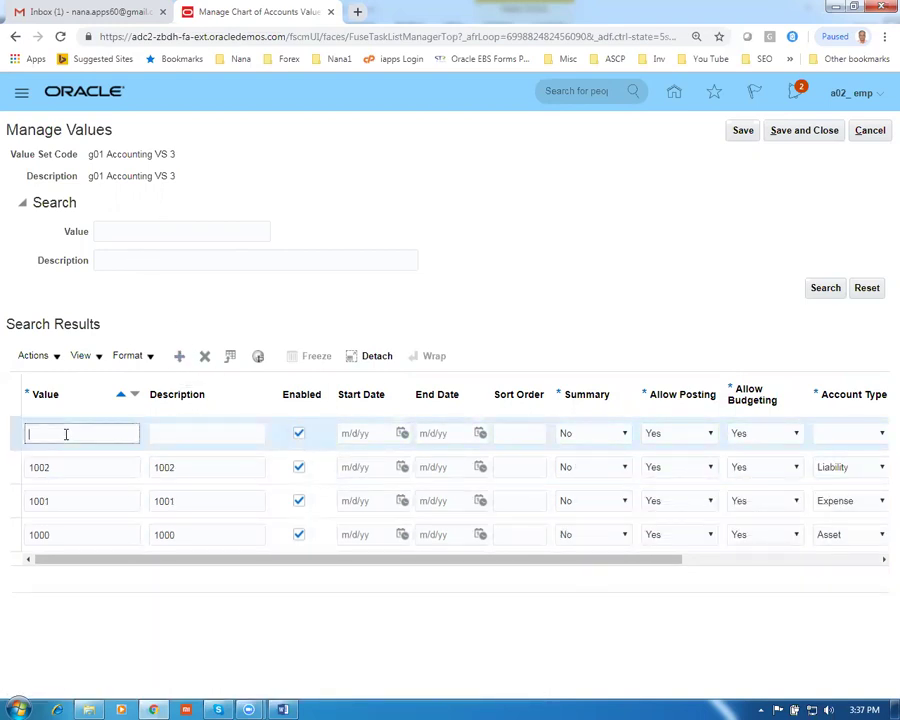
text(1003)
key(Tab)
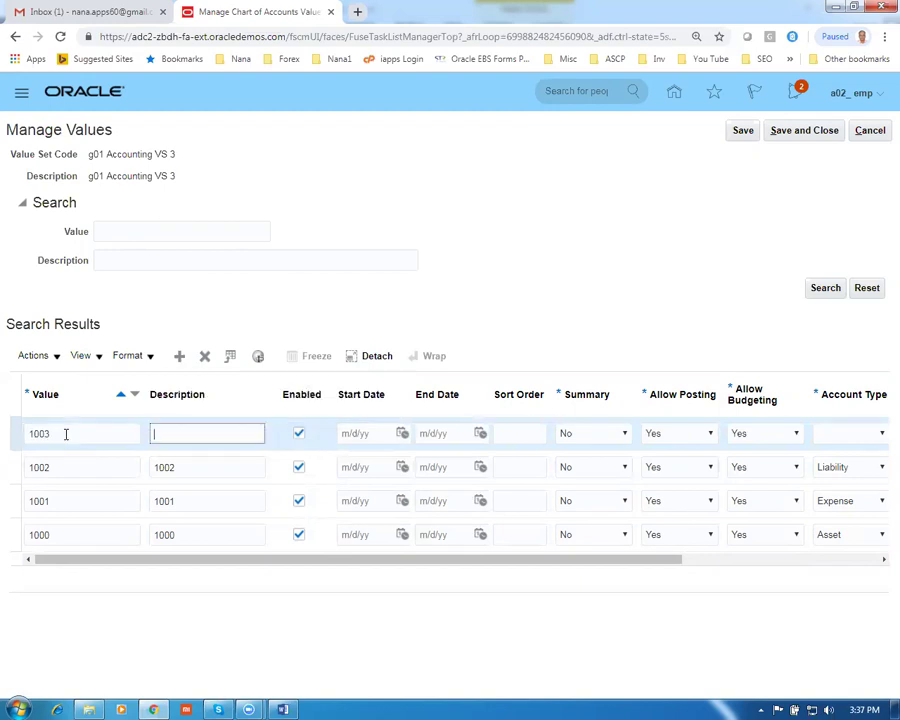
key(Tab)
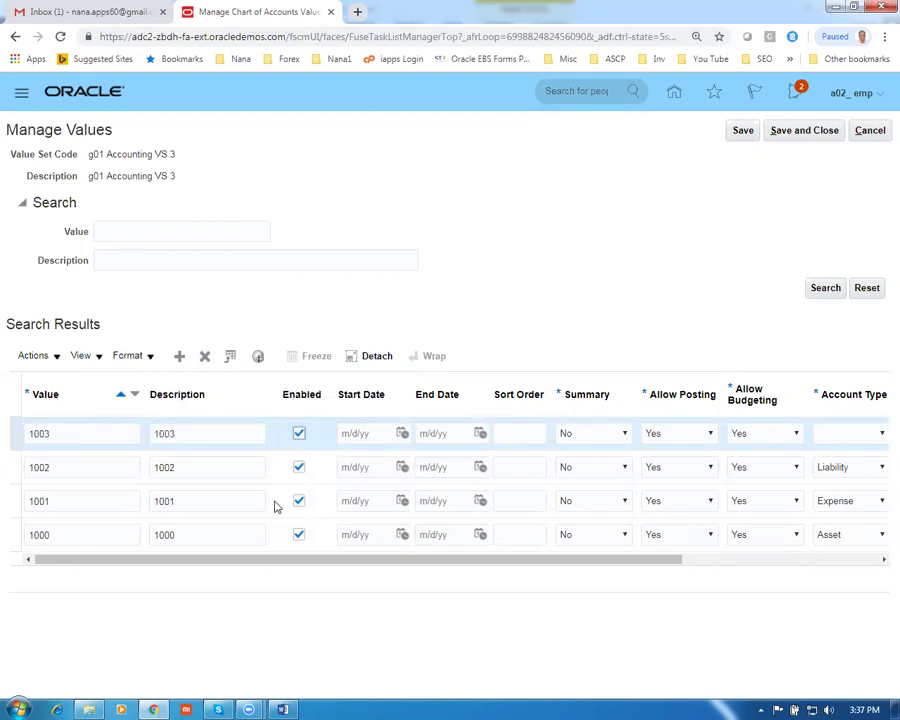
click(856, 436)
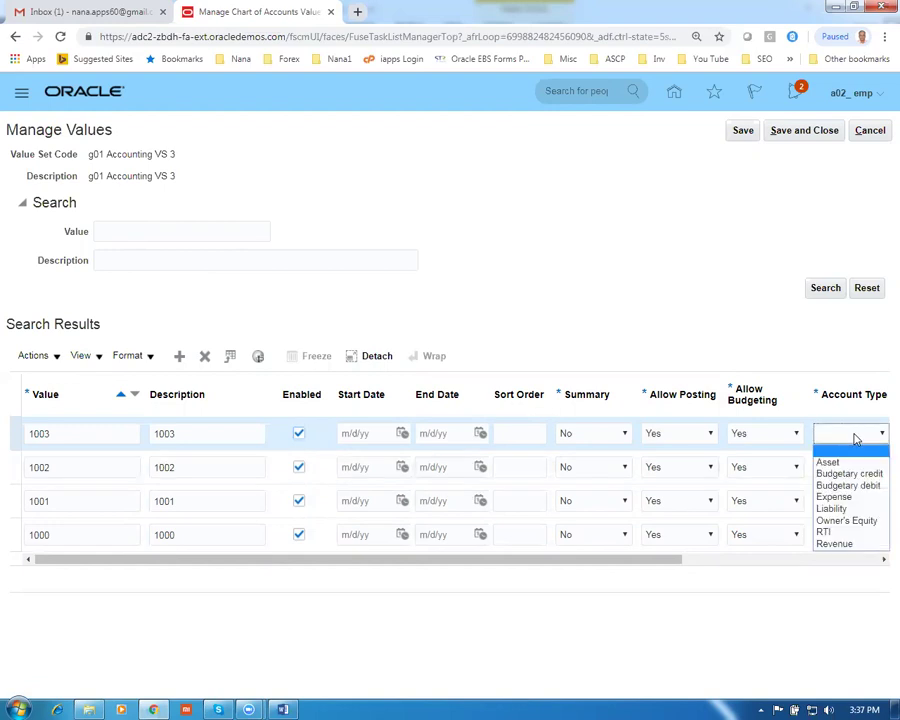
click(840, 520)
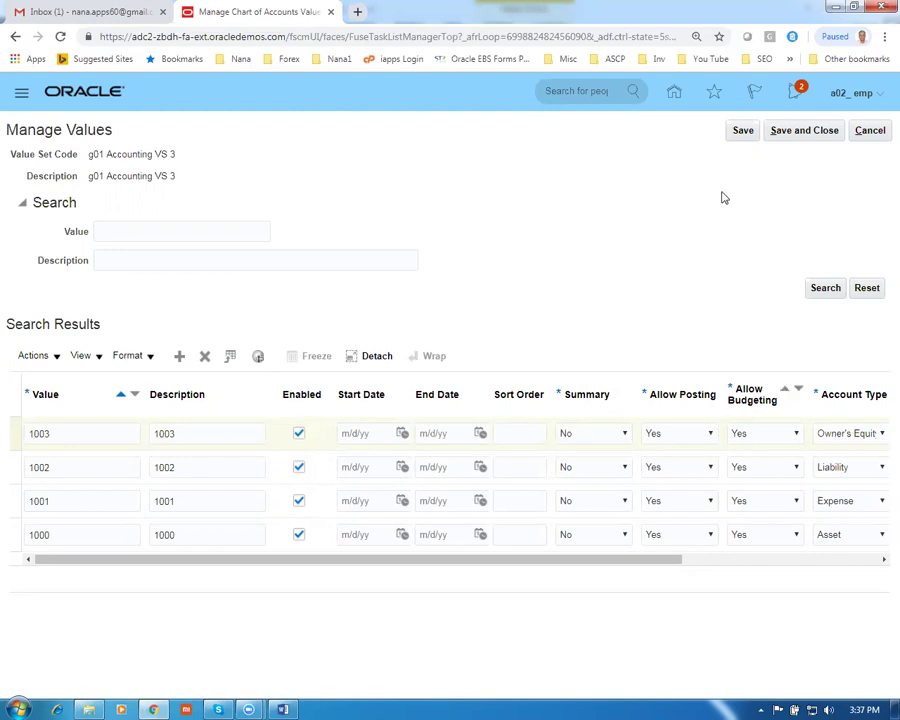
click(811, 133)
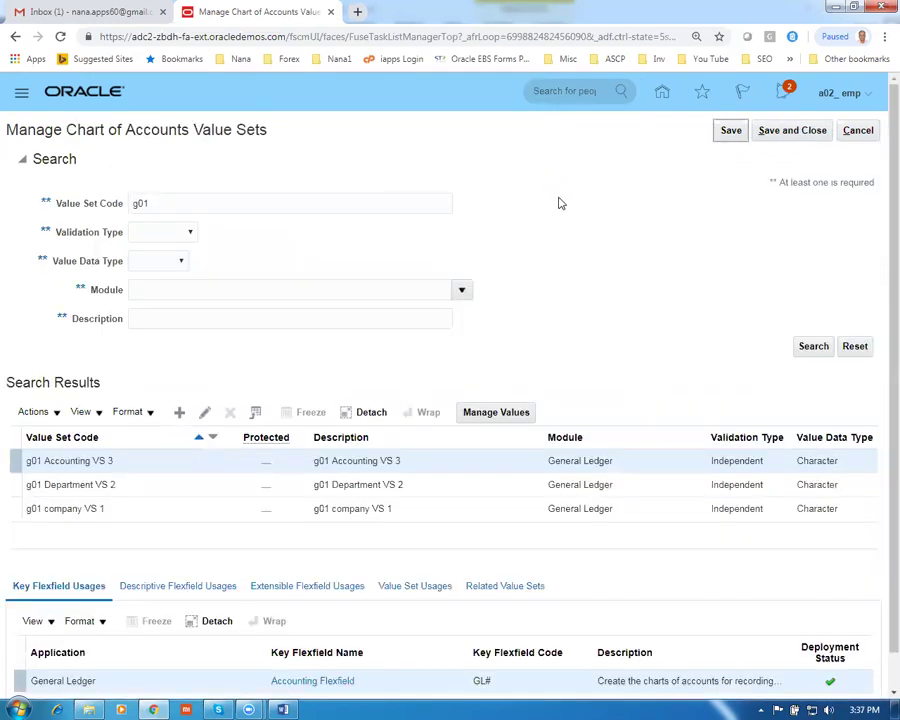
key(alt+Tab)
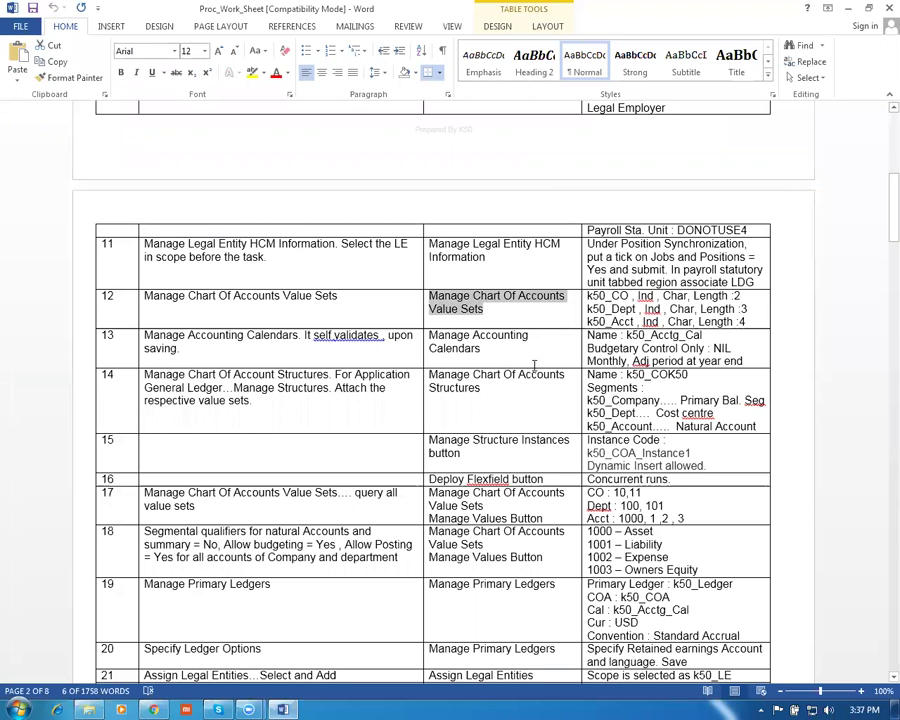
Copy 'Manage Primary Ledgers' from worksheet row 19 and close the value sets page in Oracle
click(395, 429)
scroll(388, 425, down, 1)
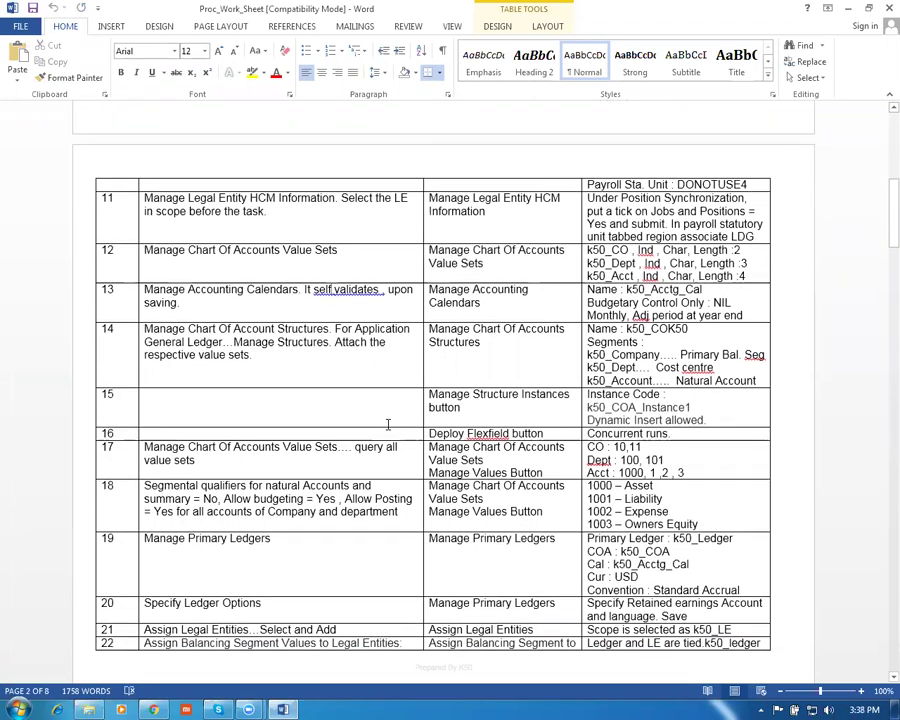
scroll(388, 425, down, 1)
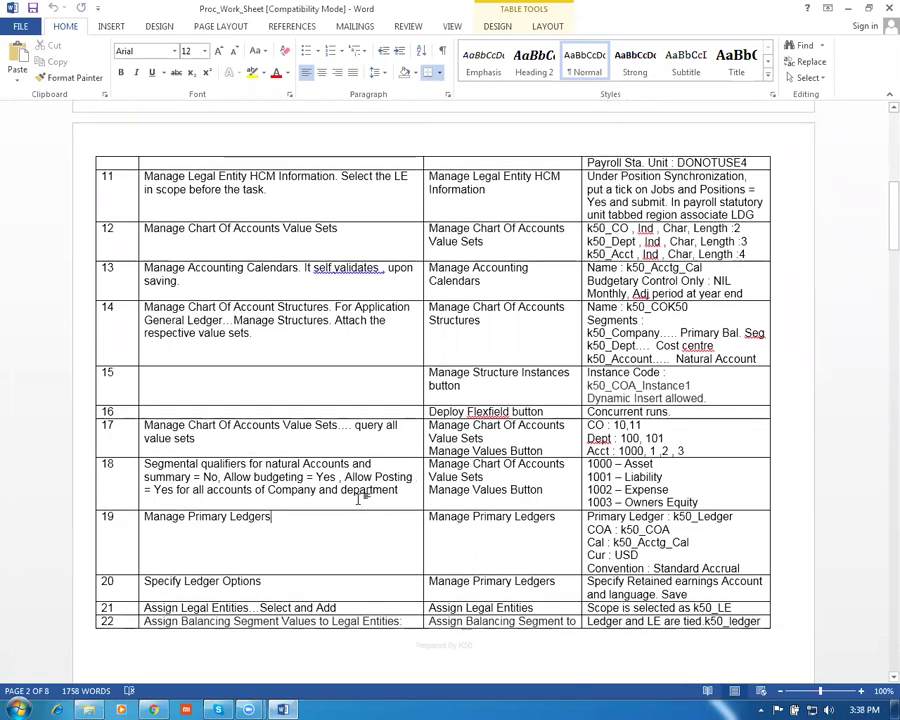
click(509, 508)
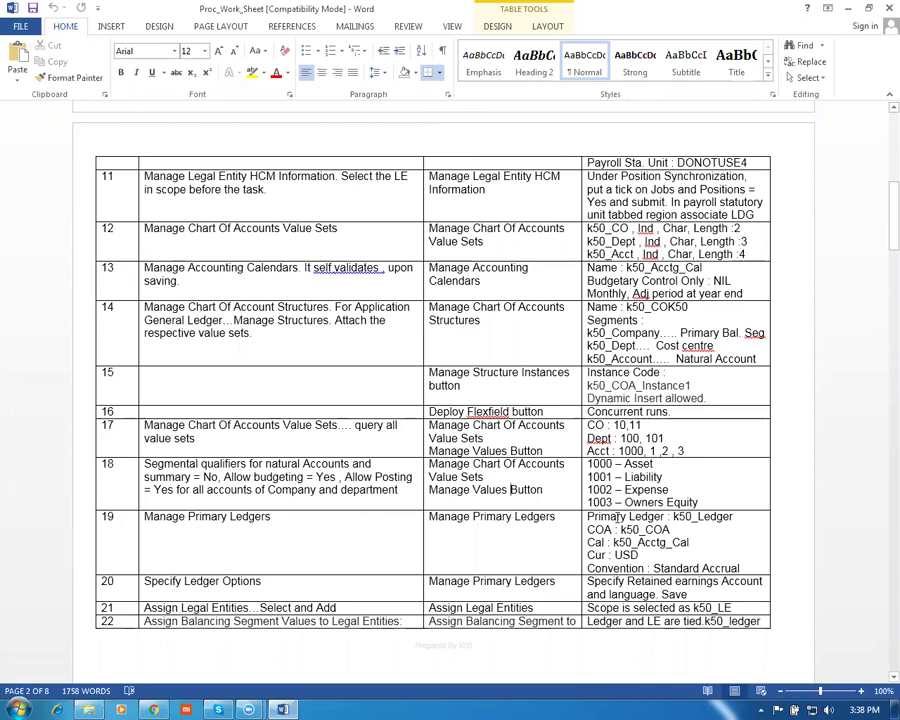
drag(633, 468, 662, 500)
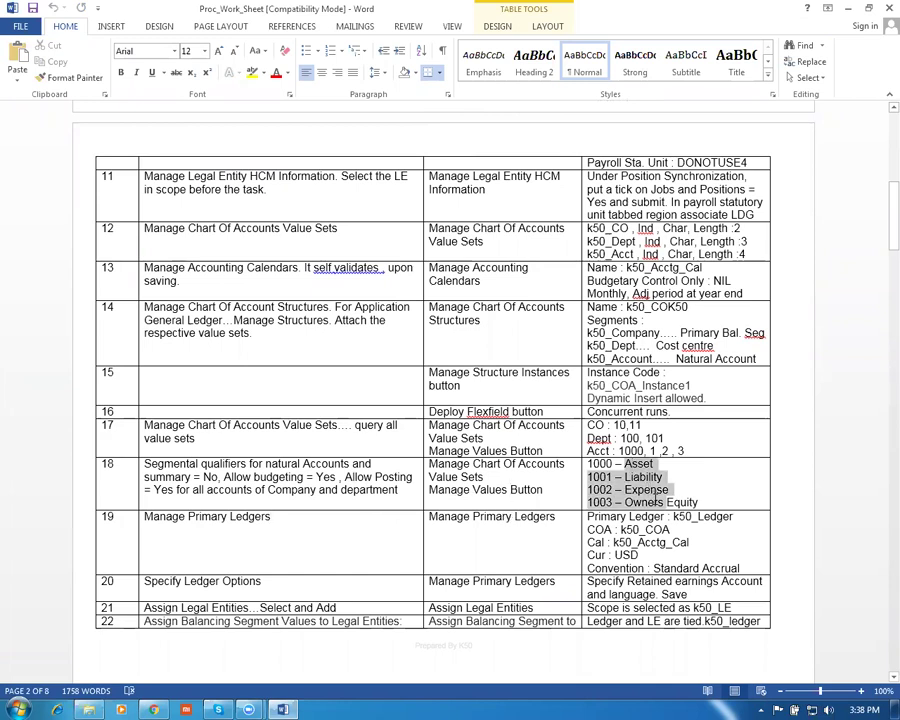
click(295, 530)
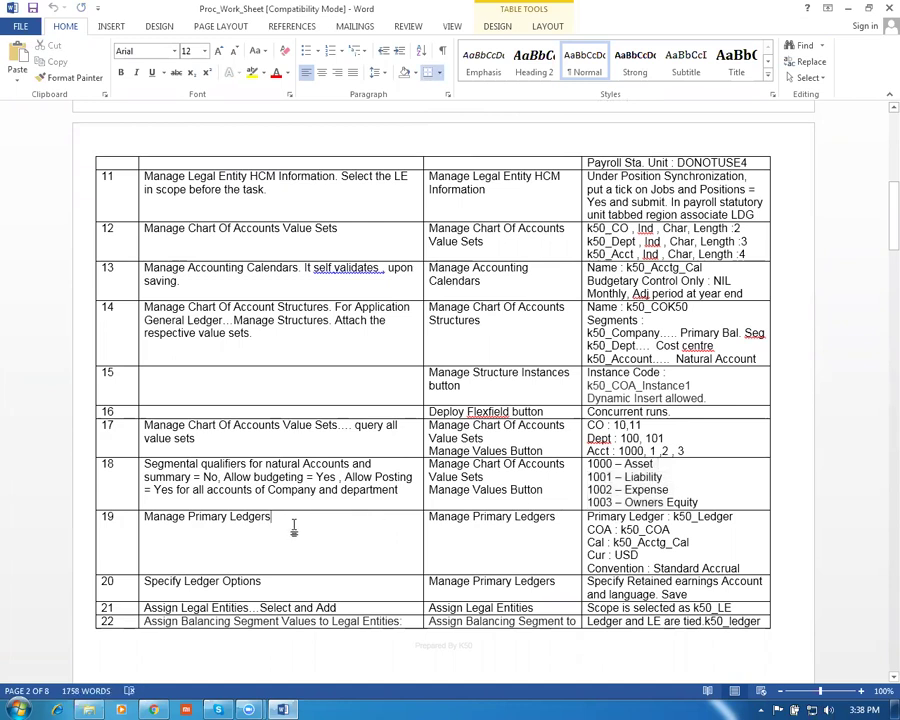
key(Tab)
key(ctrl+c)
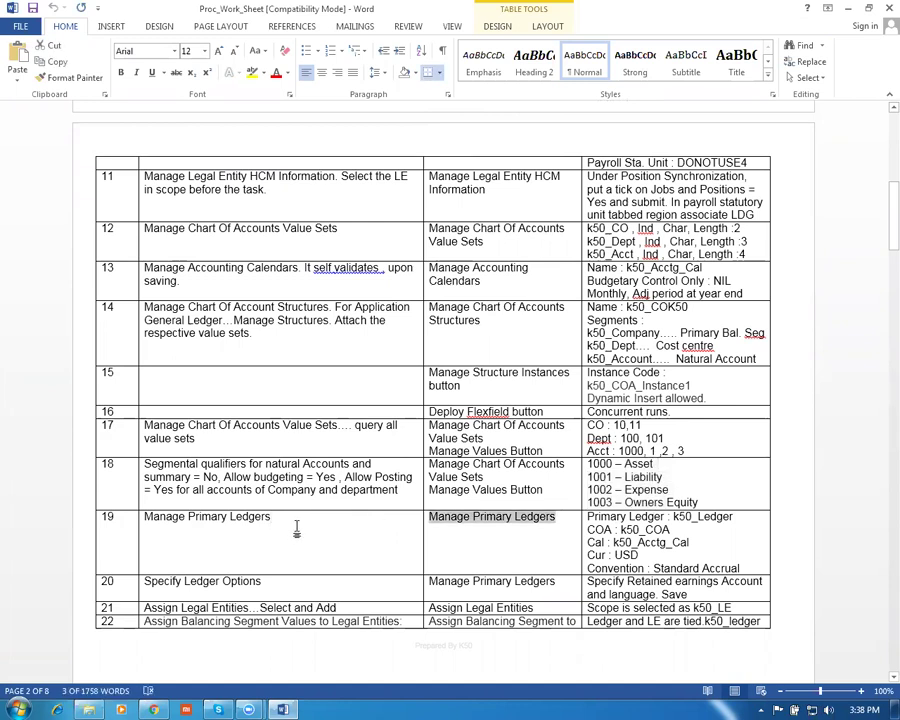
key(alt+Tab)
click(790, 131)
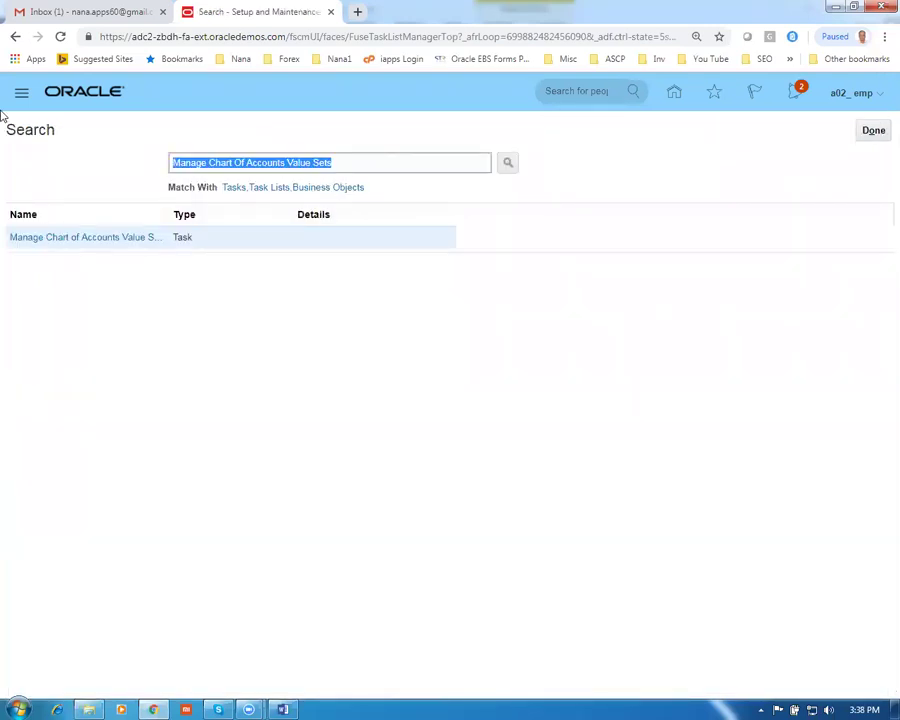
Start a new primary ledger from Manage Primary Ledgers, named g01 primary ledger with matching description
key(ctrl+v)
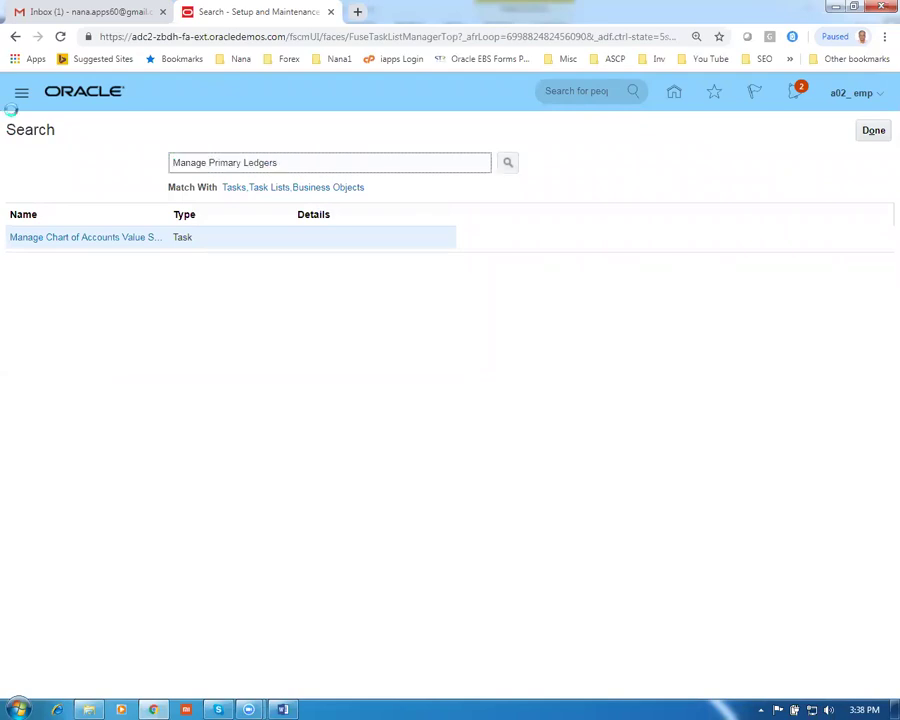
key(Return)
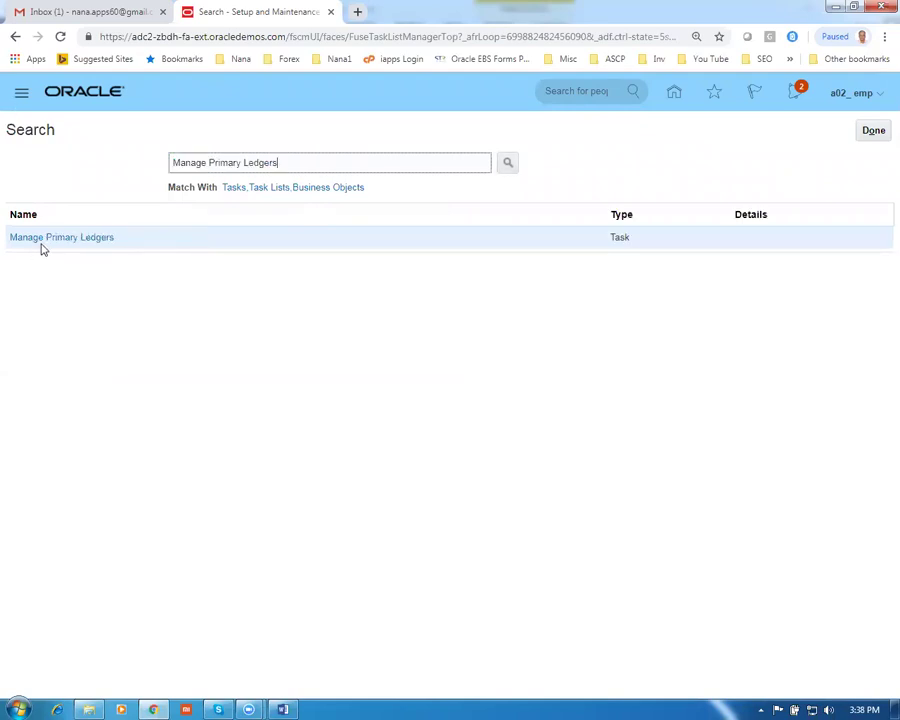
click(41, 238)
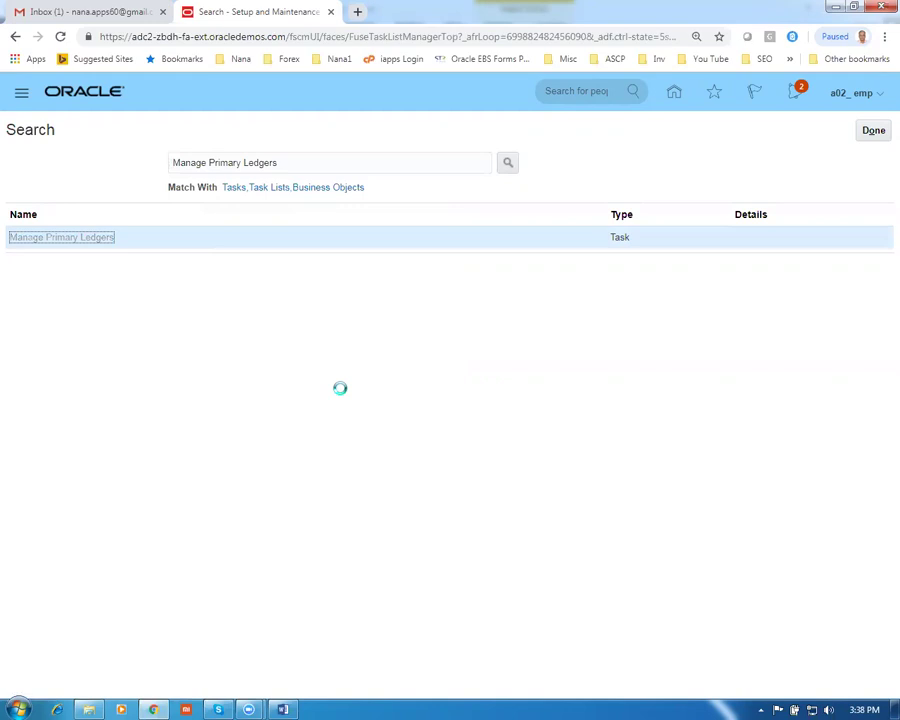
click(130, 175)
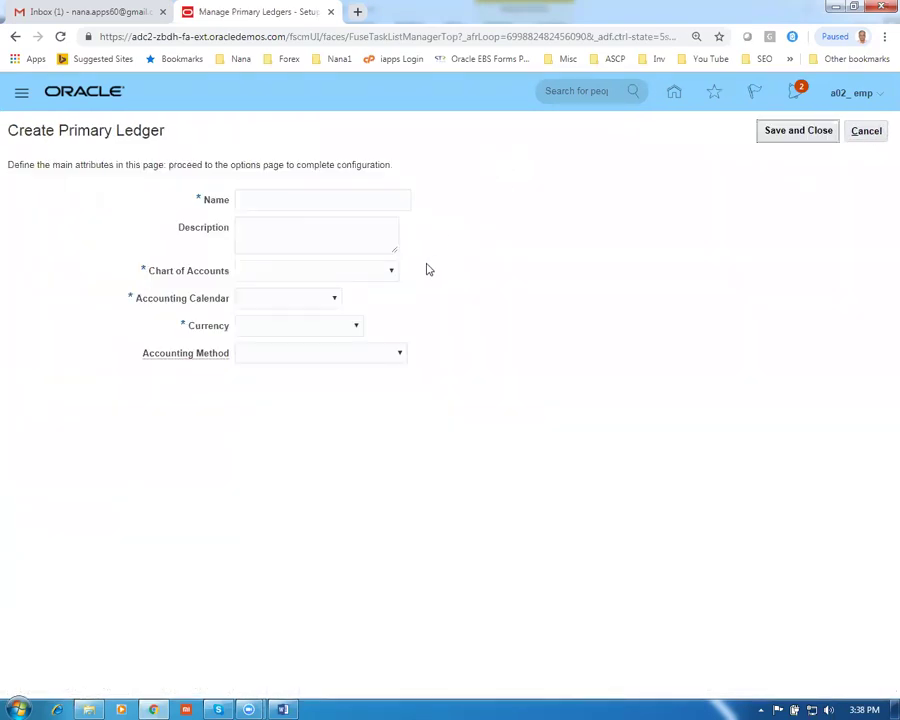
click(314, 196)
text(g01 primary ledger)
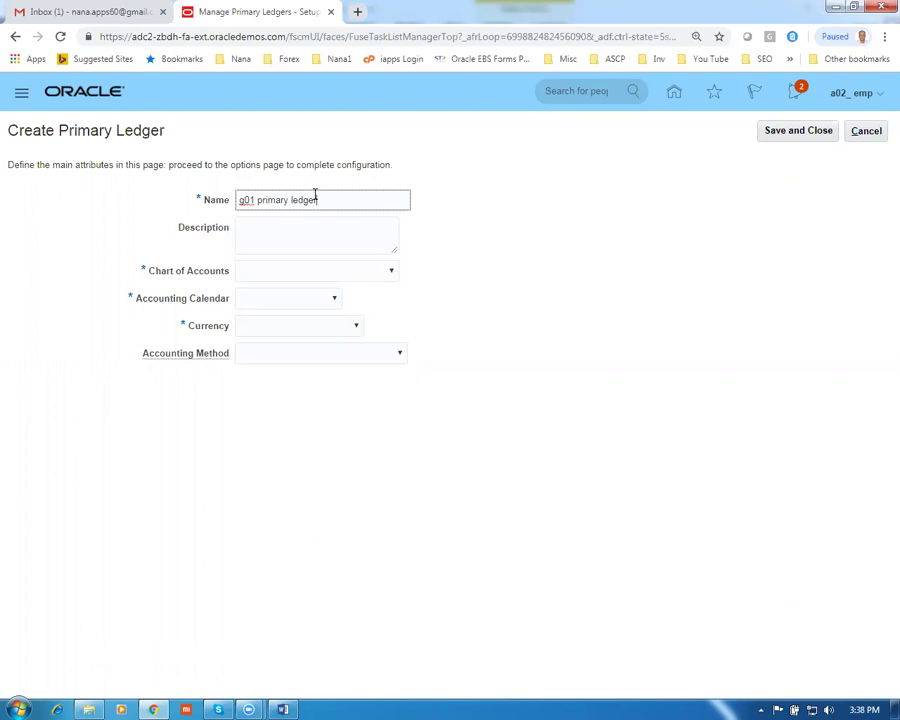
drag(364, 212, 196, 206)
key(ctrl+c)
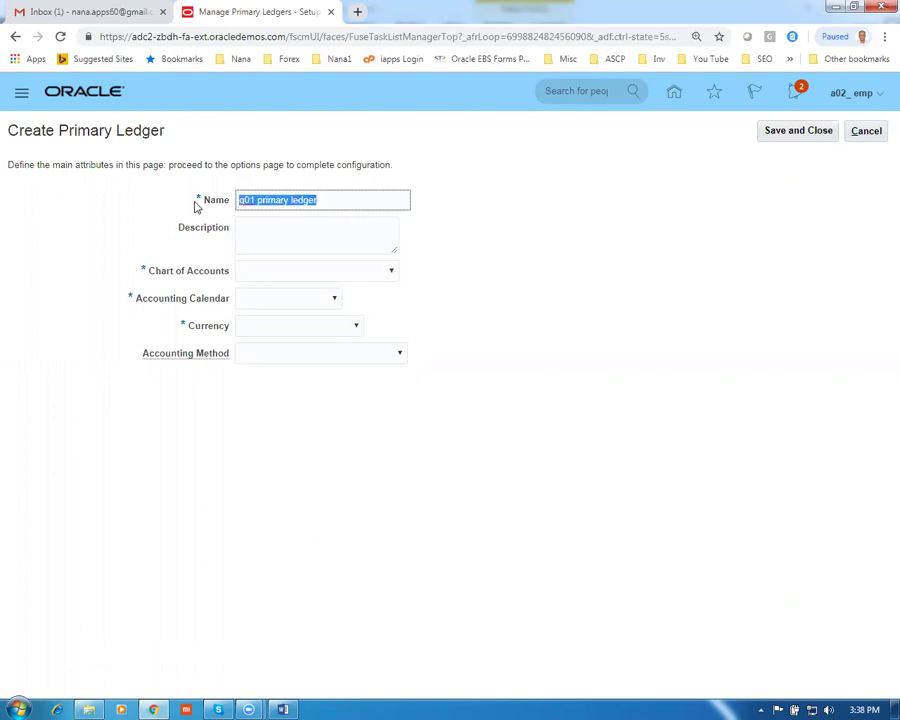
click(263, 236)
key(ctrl+v)
Choose g01 acct instance as the ledger's chart of accounts
click(287, 279)
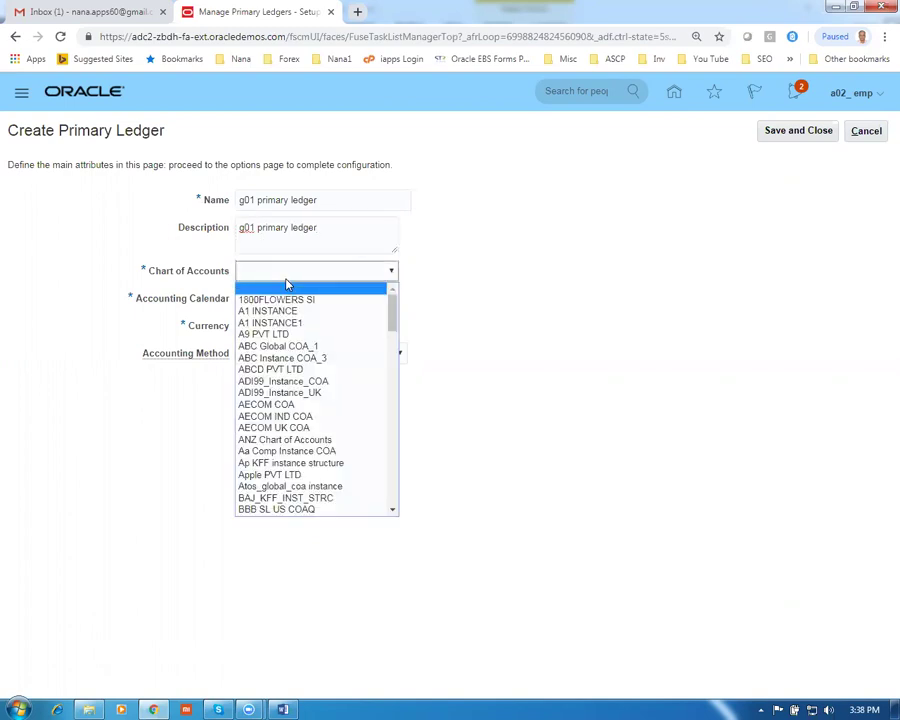
key(g)
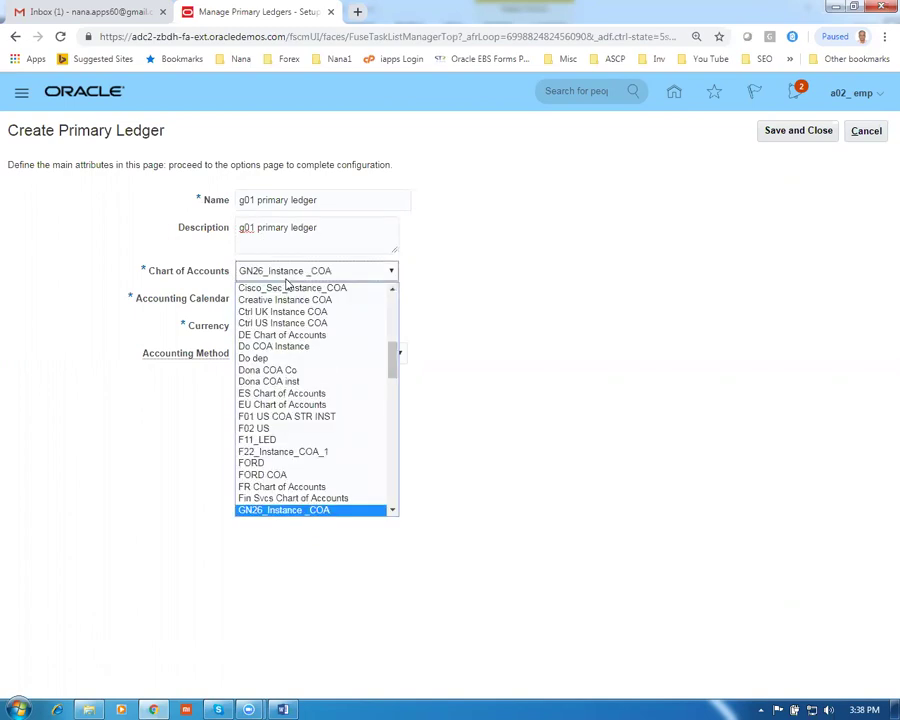
key(0)
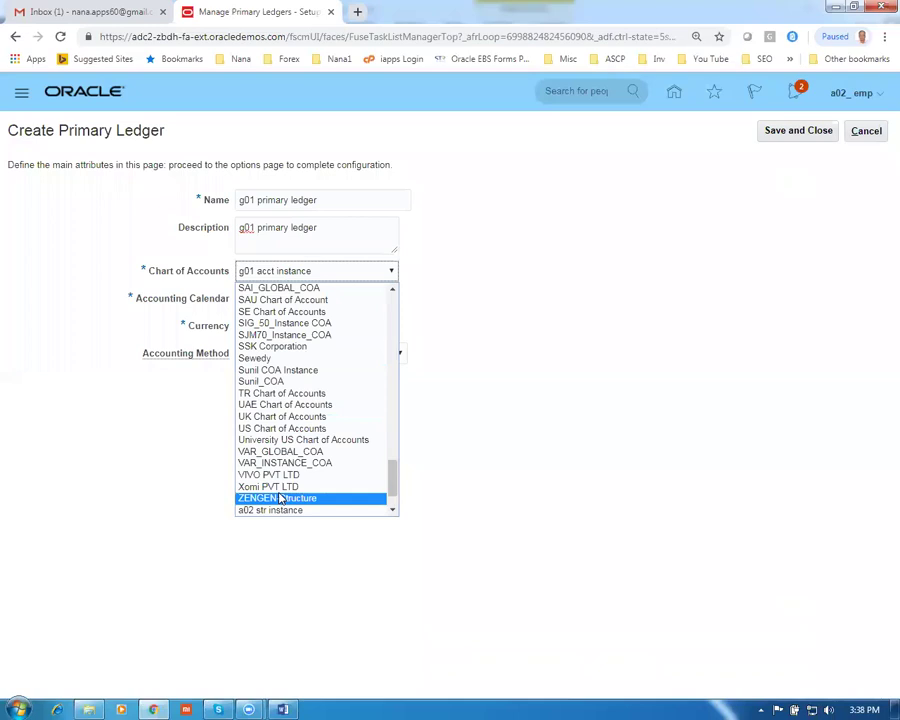
scroll(287, 511, down, 1)
click(287, 511)
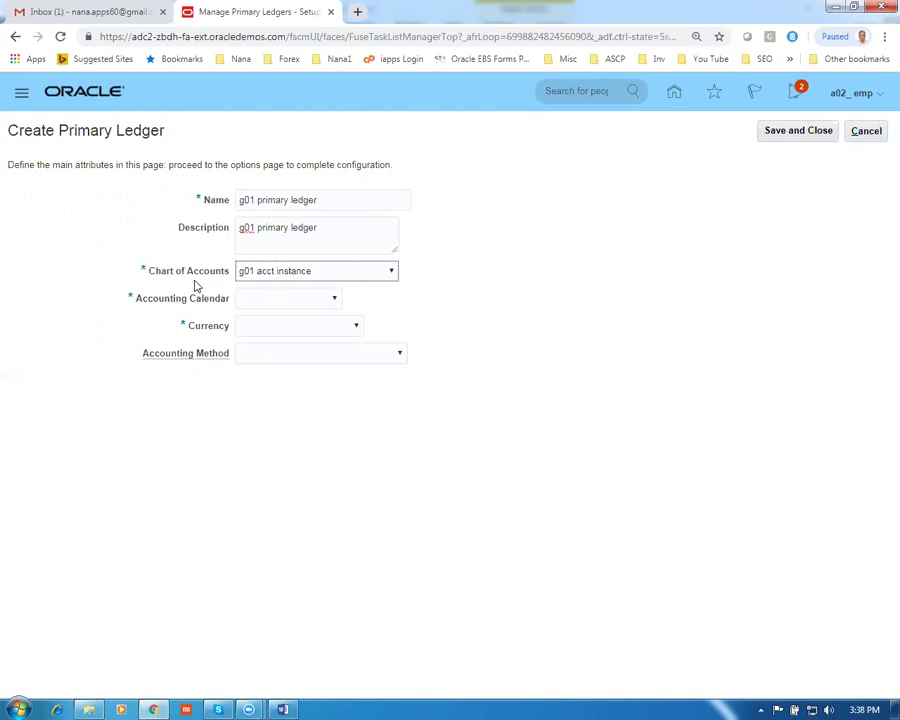
Set calendar g01 acctg Cal 1, currency USD and Standard Accrual accounting, then save the ledger
click(283, 306)
key(g)
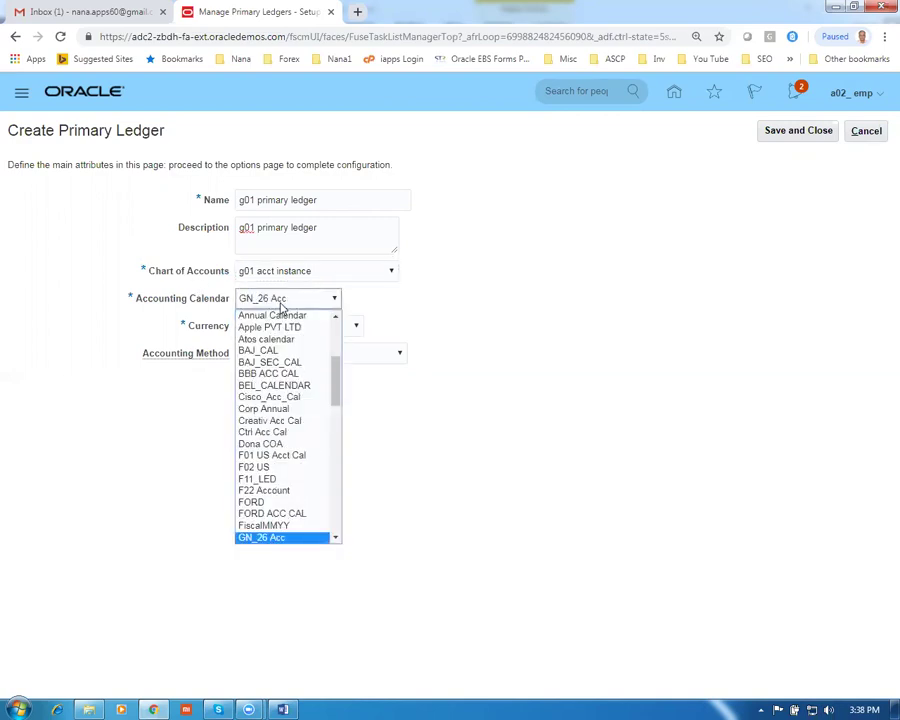
key(g)
key(g)
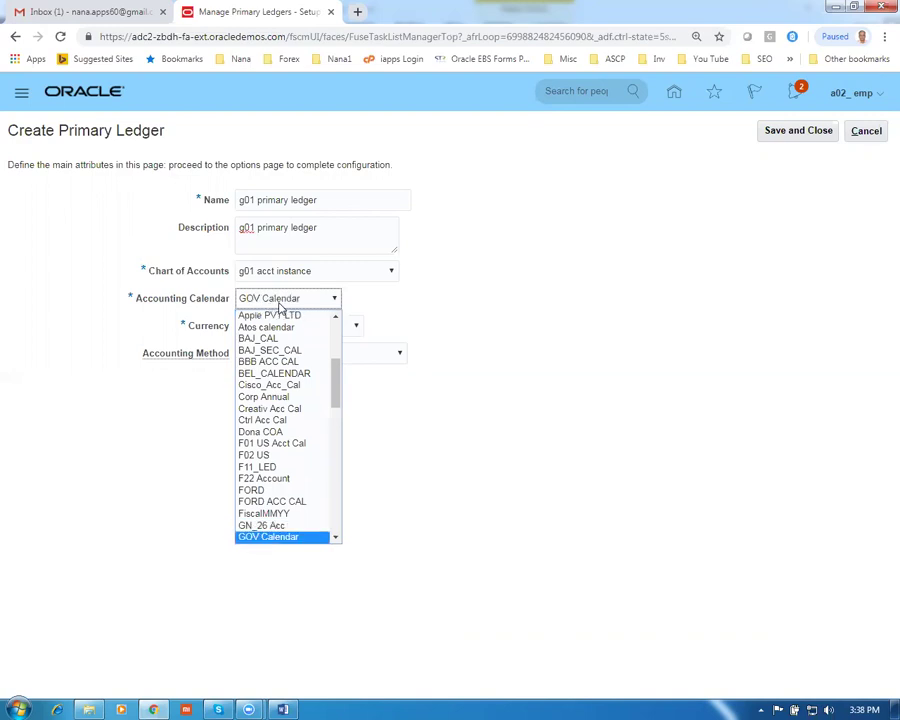
click(262, 537)
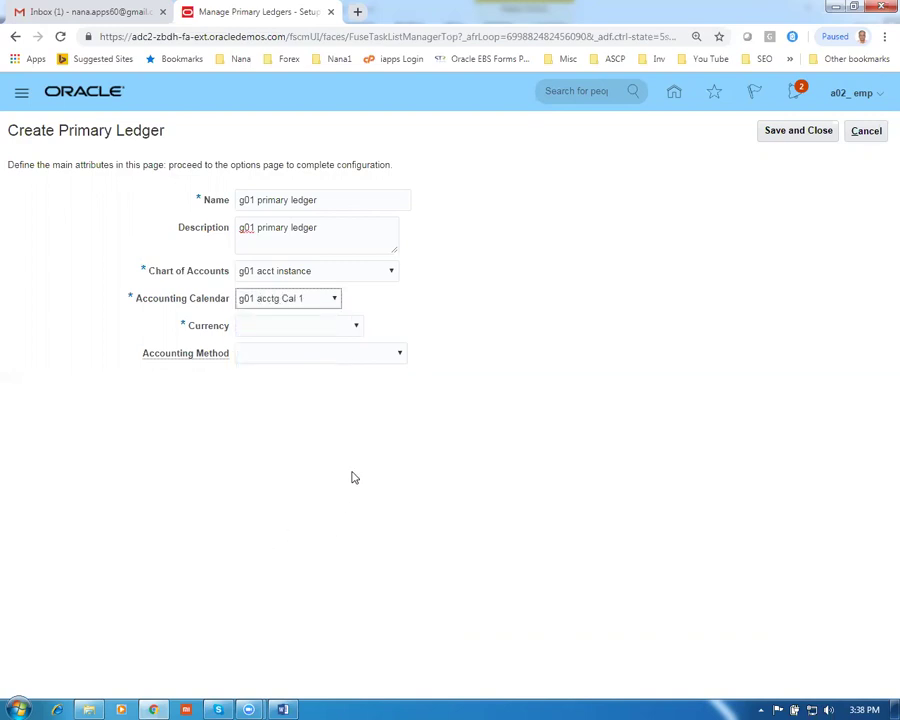
click(262, 326)
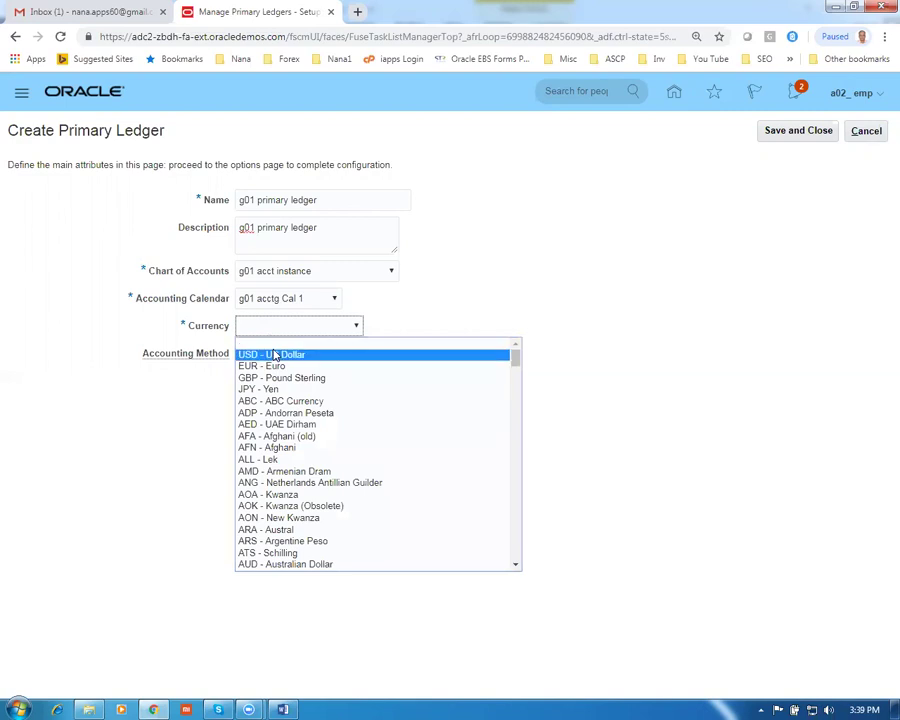
click(272, 354)
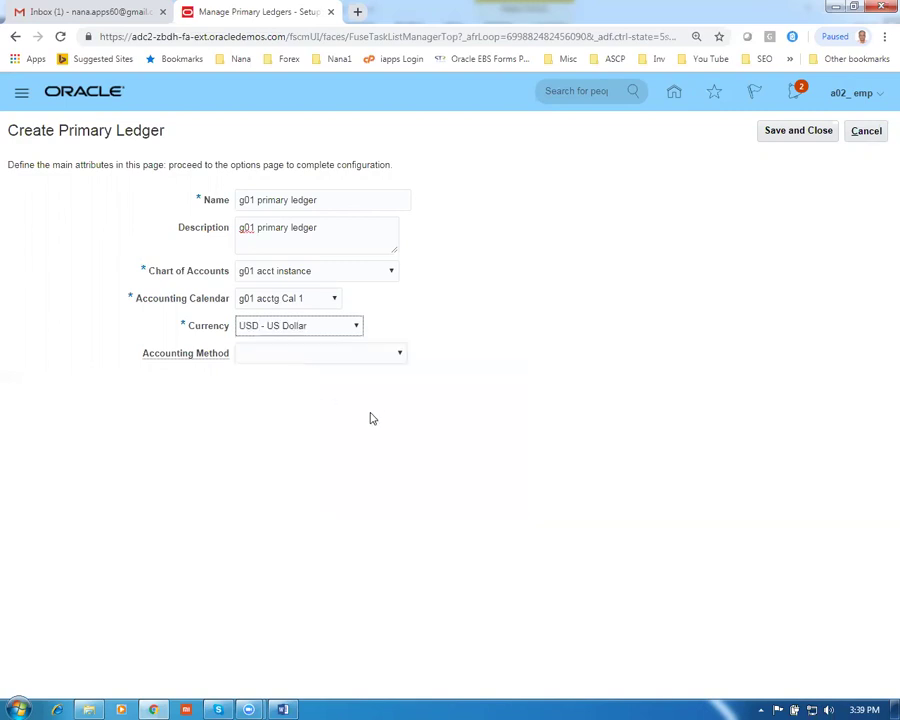
click(262, 356)
click(275, 377)
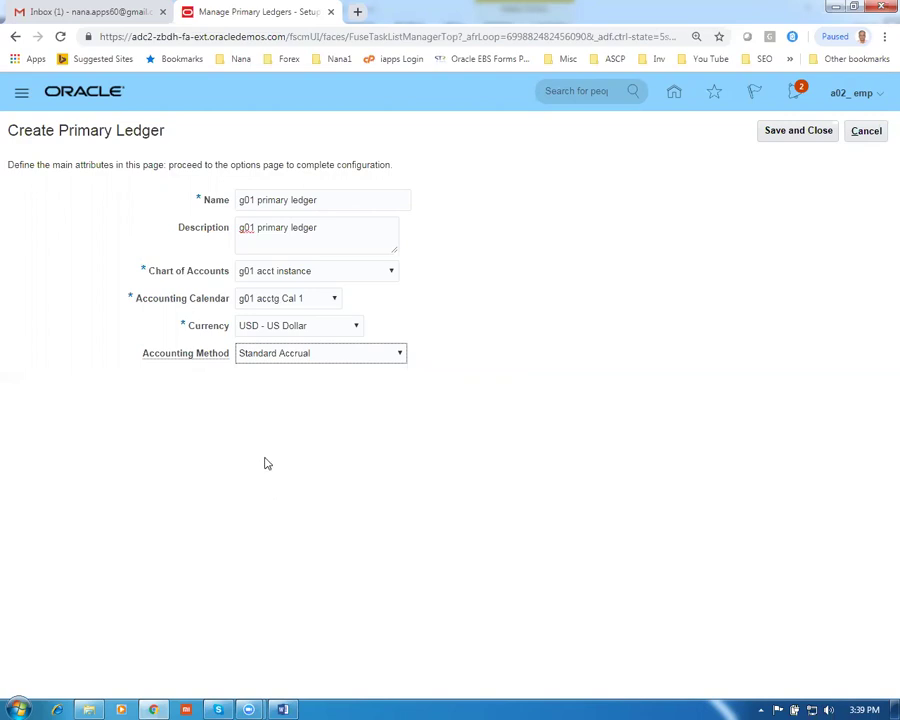
click(828, 138)
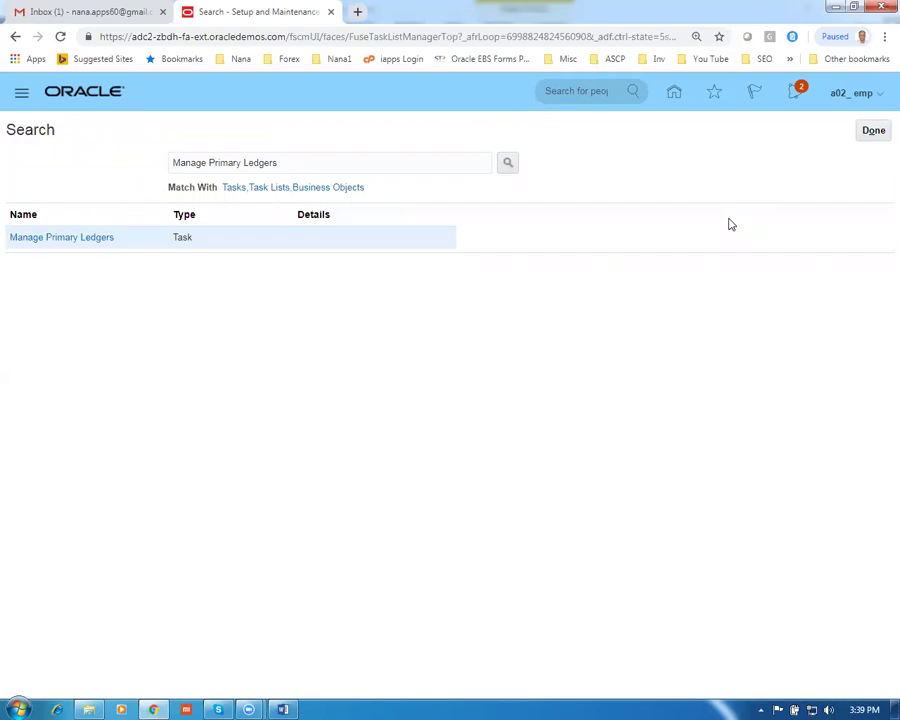
key(alt+Tab)
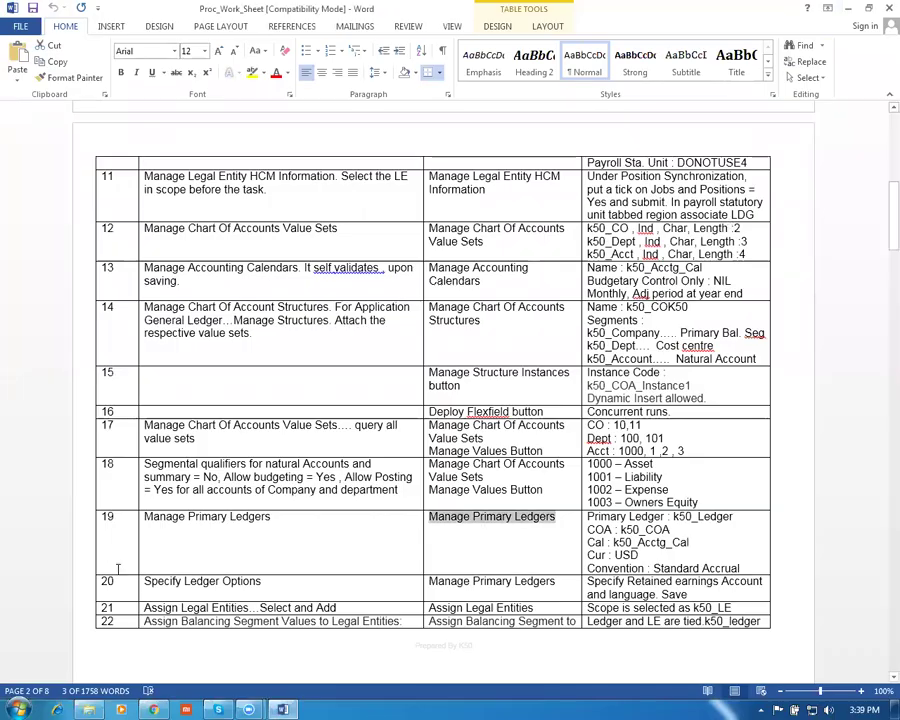
Highlight the row 20 Specify Ledger Options step in the Word worksheet and return to Oracle
click(146, 580)
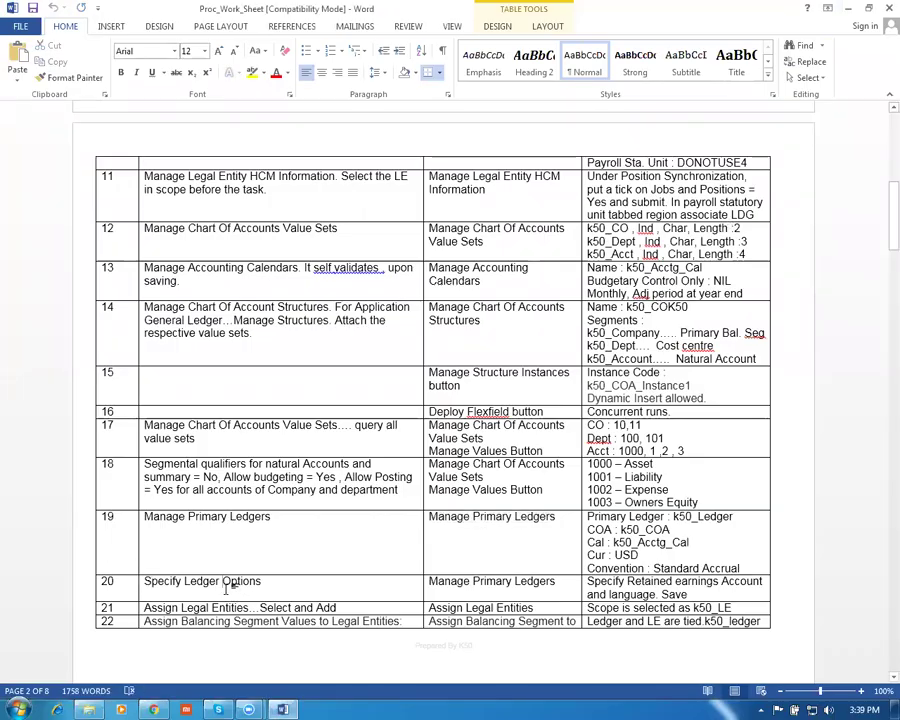
drag(158, 580, 239, 594)
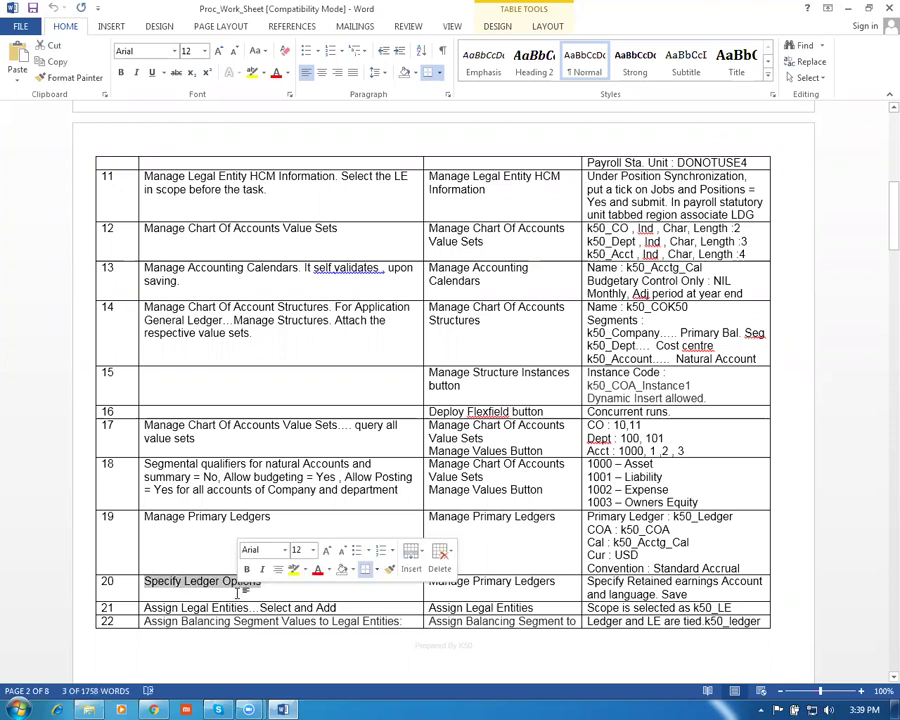
key(alt+Tab)
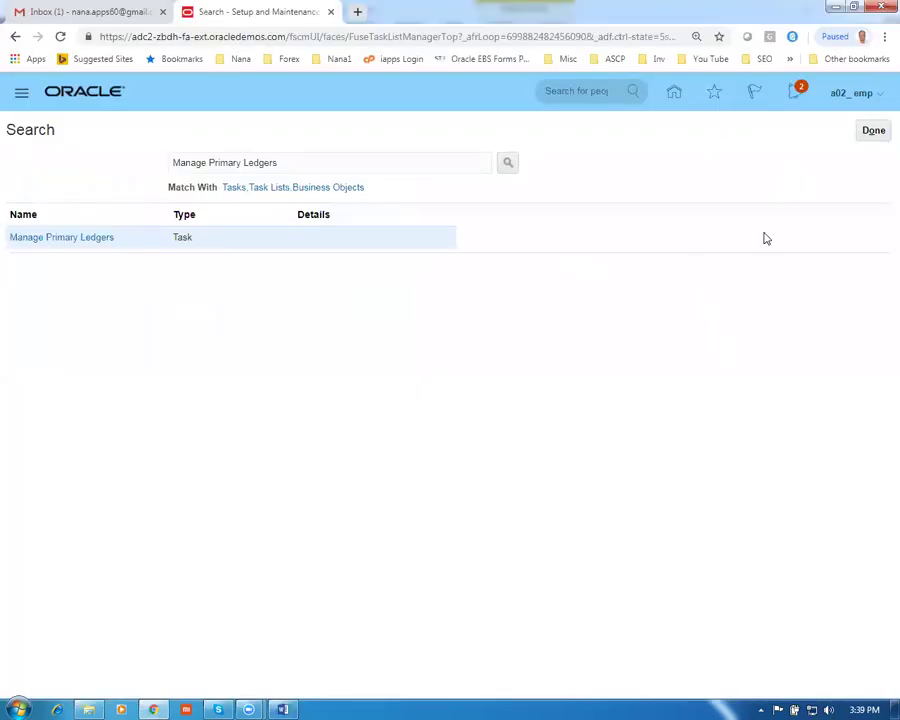
Search the setup tasks for Specify Ledger Options using spe%led%opt%
click(874, 132)
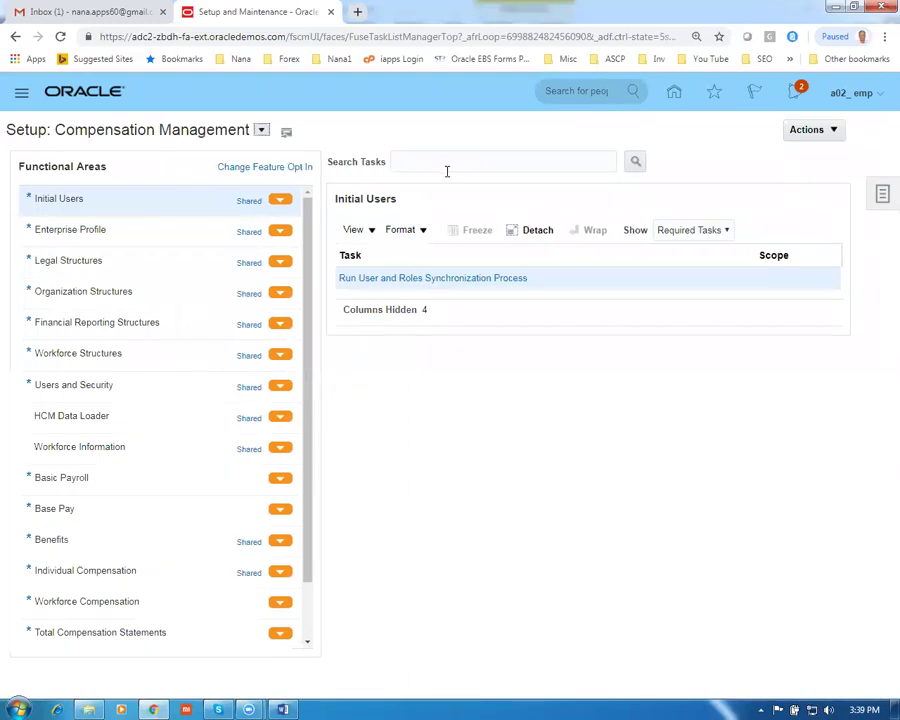
click(443, 163)
text(spe%led%opt%)
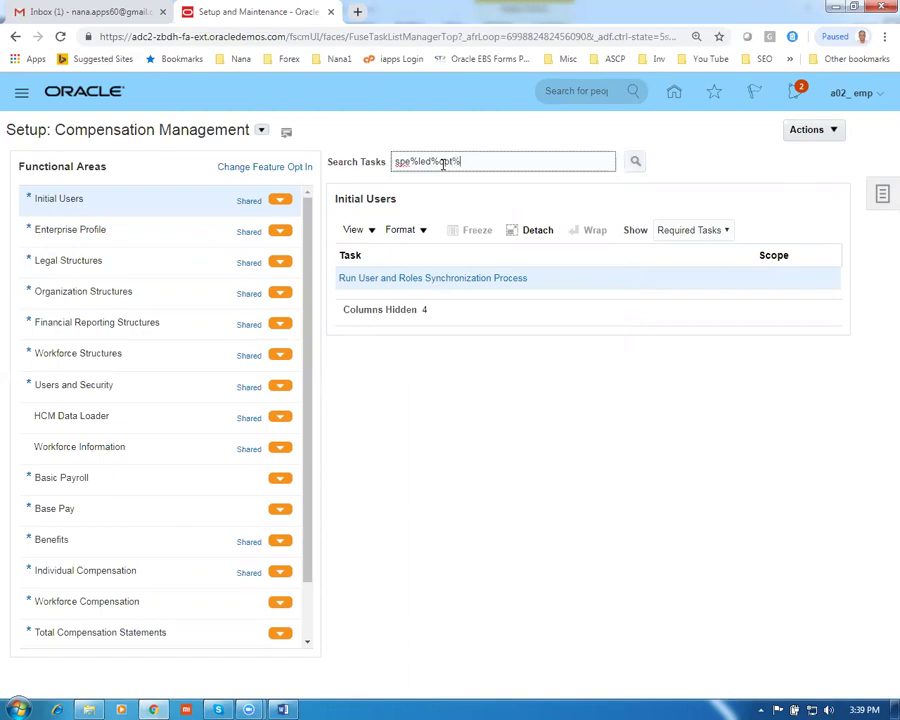
key(Return)
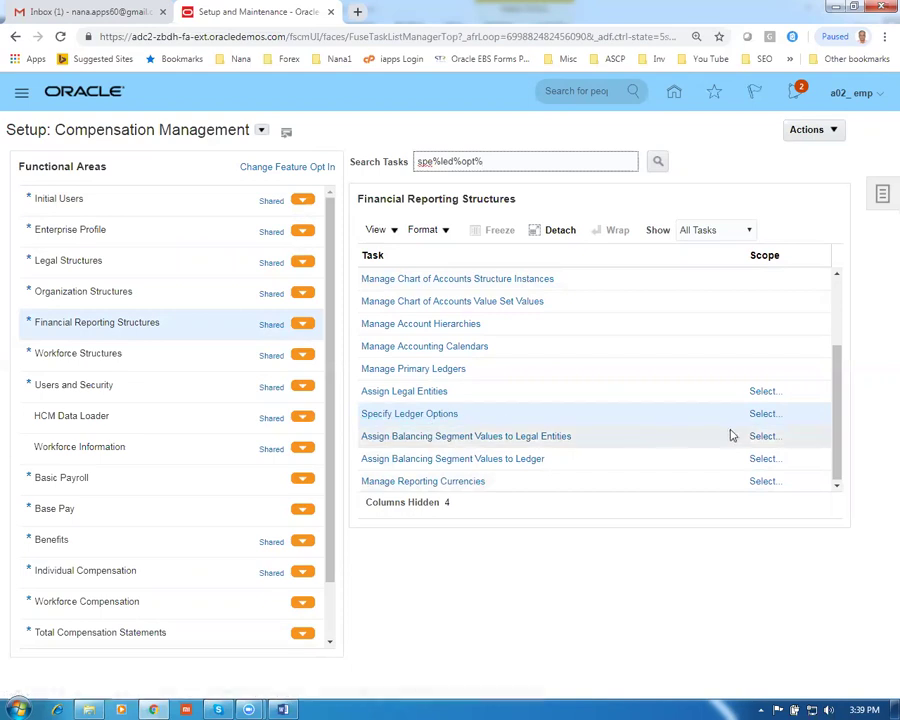
Scope Specify Ledger Options to the g01 primary ledger, filtering the ledger list on g01
click(770, 422)
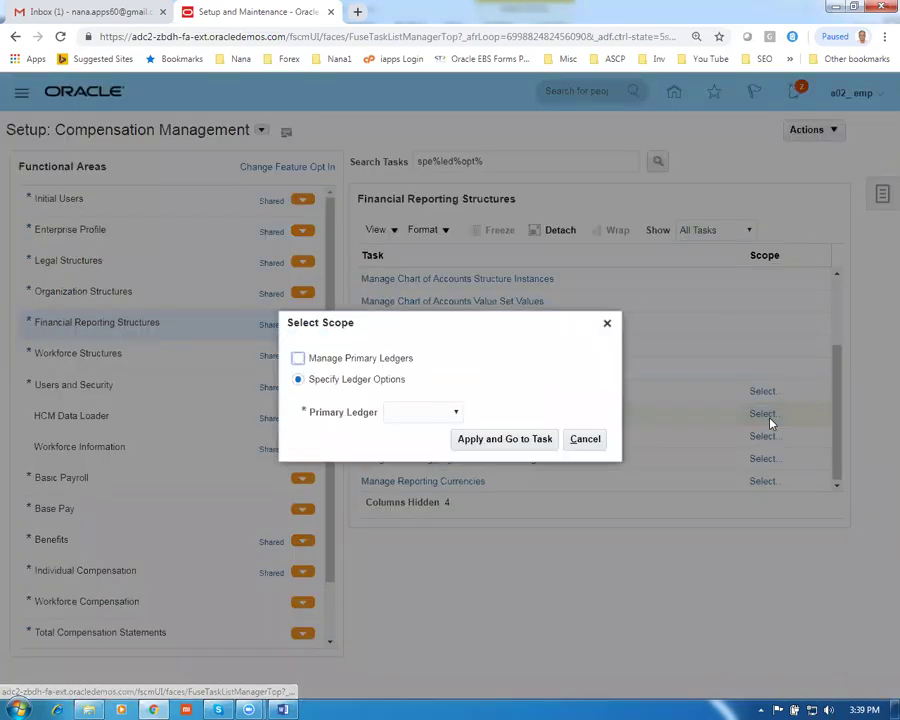
click(448, 412)
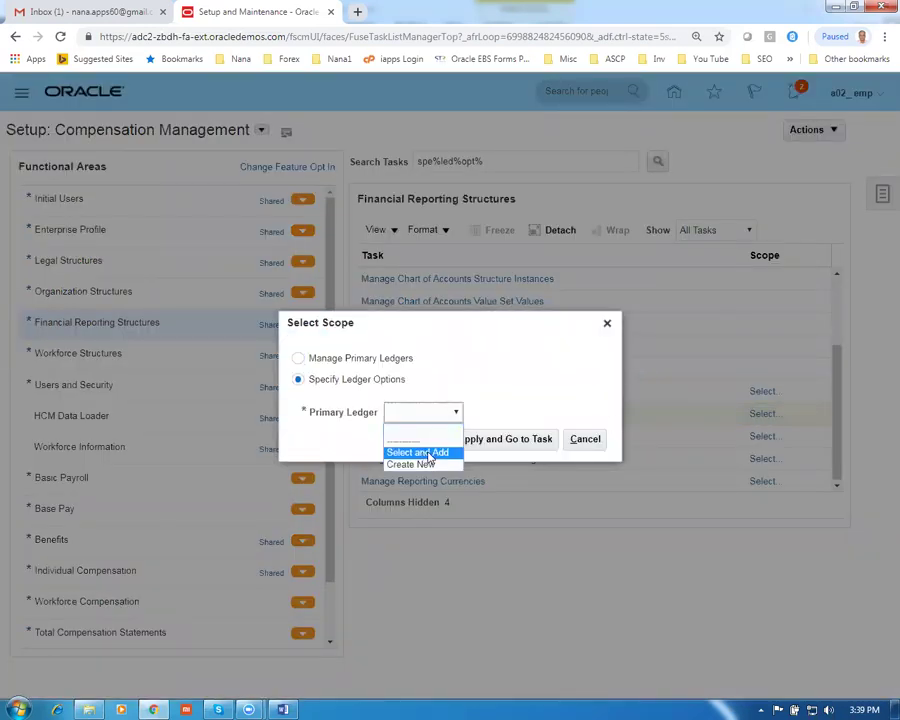
click(427, 452)
click(502, 445)
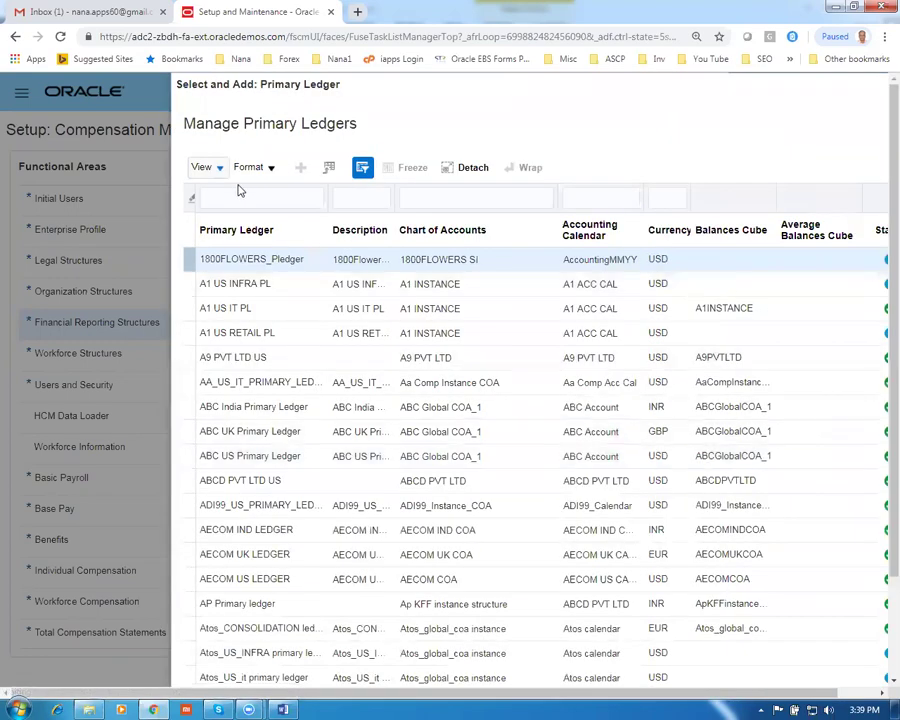
click(237, 197)
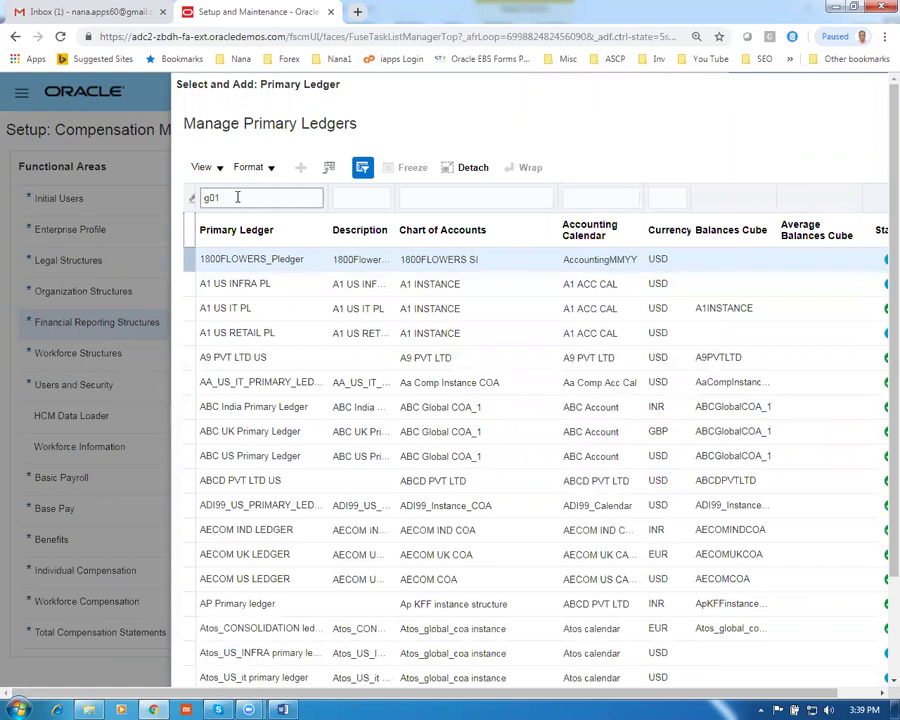
text(g01)
key(Return)
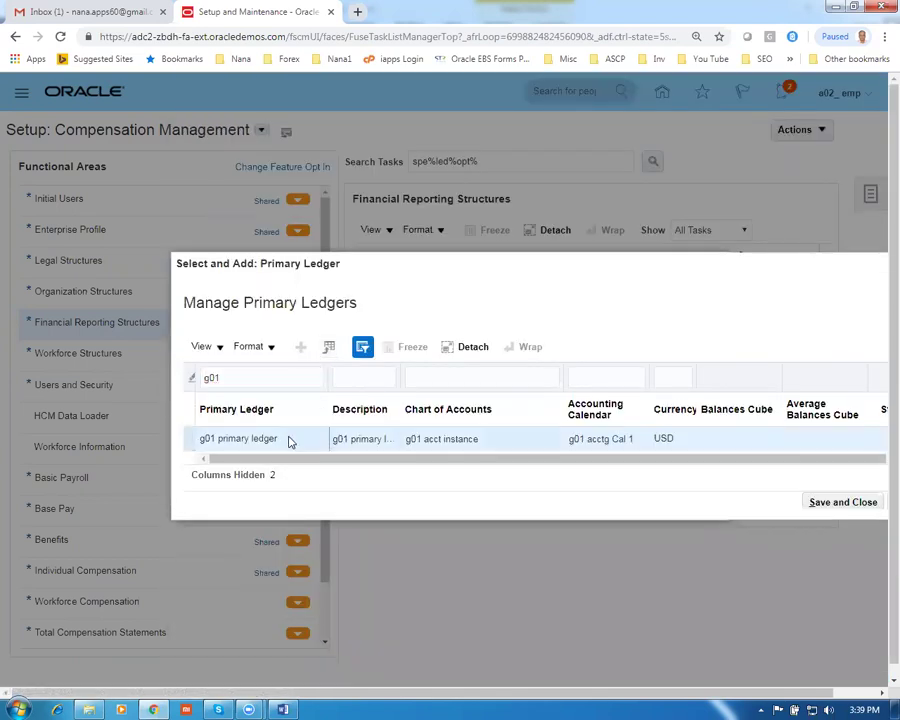
click(826, 503)
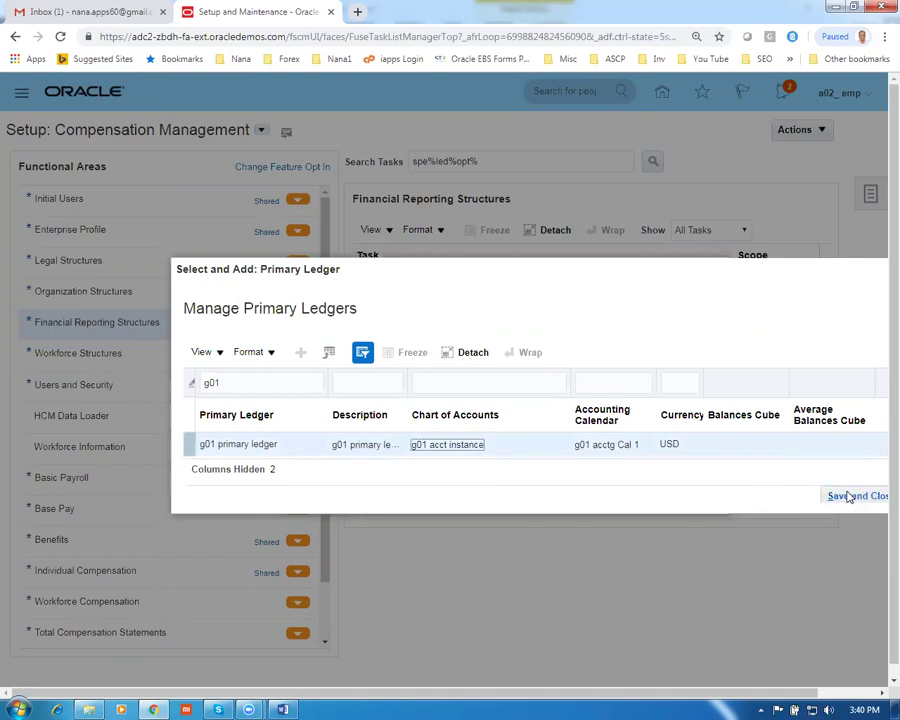
click(850, 497)
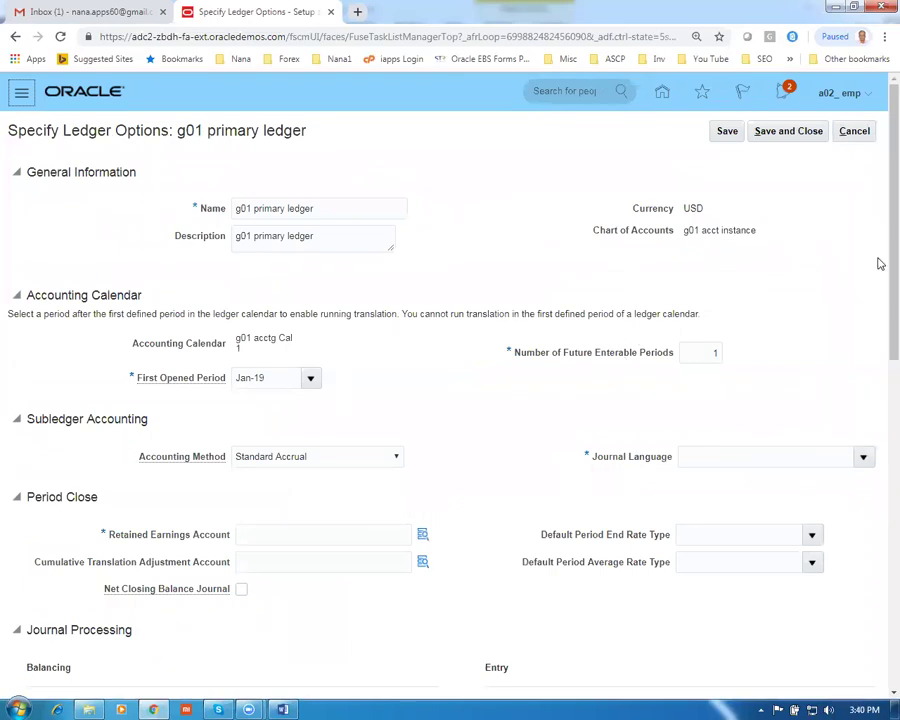
Set the ledger's journal language to American English
scroll(879, 315, down, 1)
drag(879, 315, 880, 265)
click(864, 458)
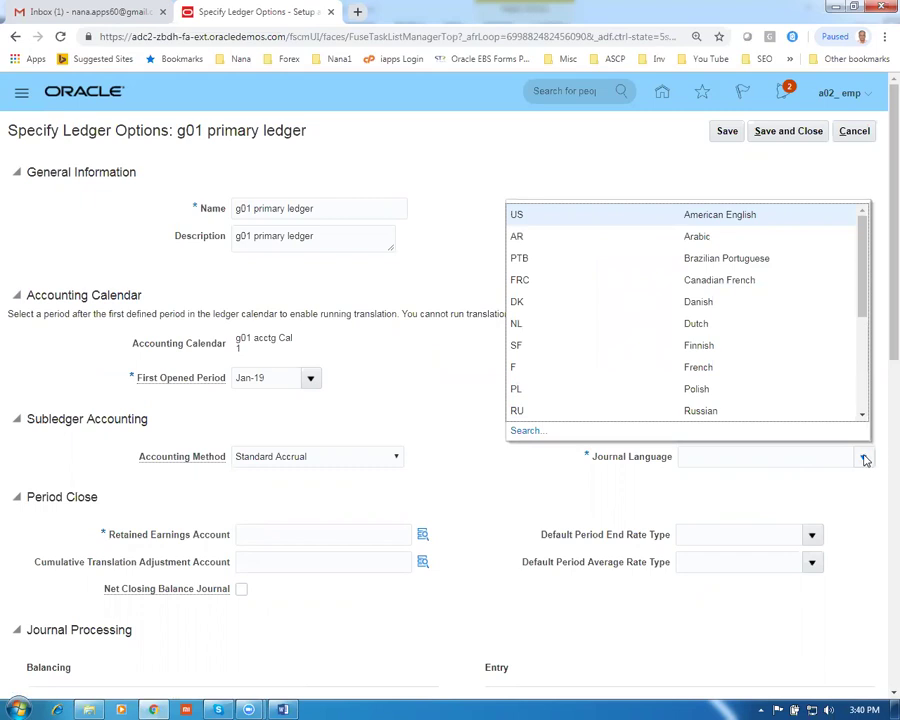
click(761, 219)
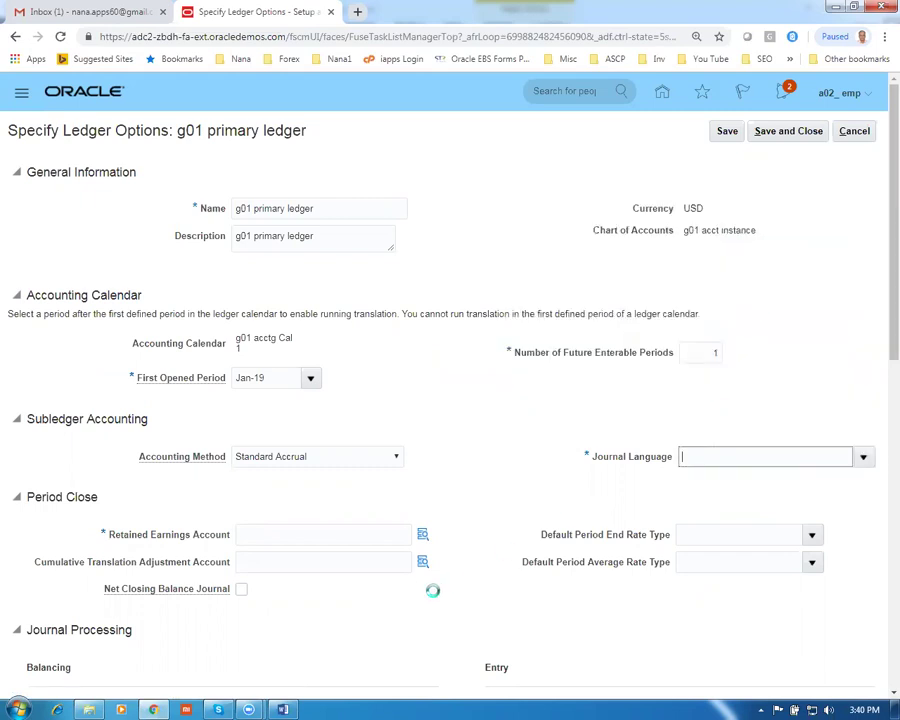
Enter retained earnings account 10-100-1003 and save the ledger options
click(261, 537)
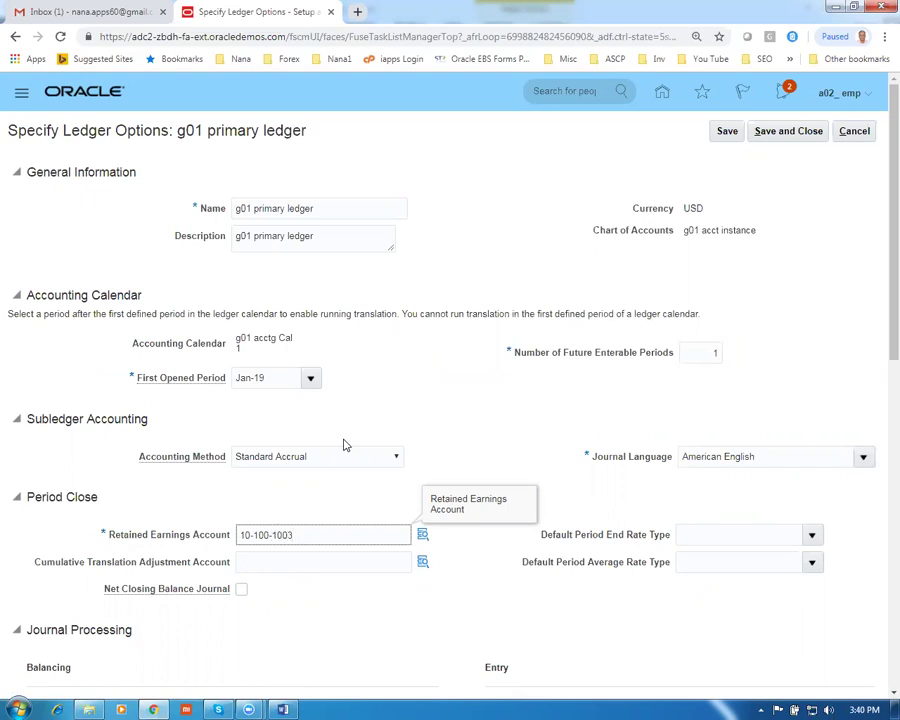
click(514, 390)
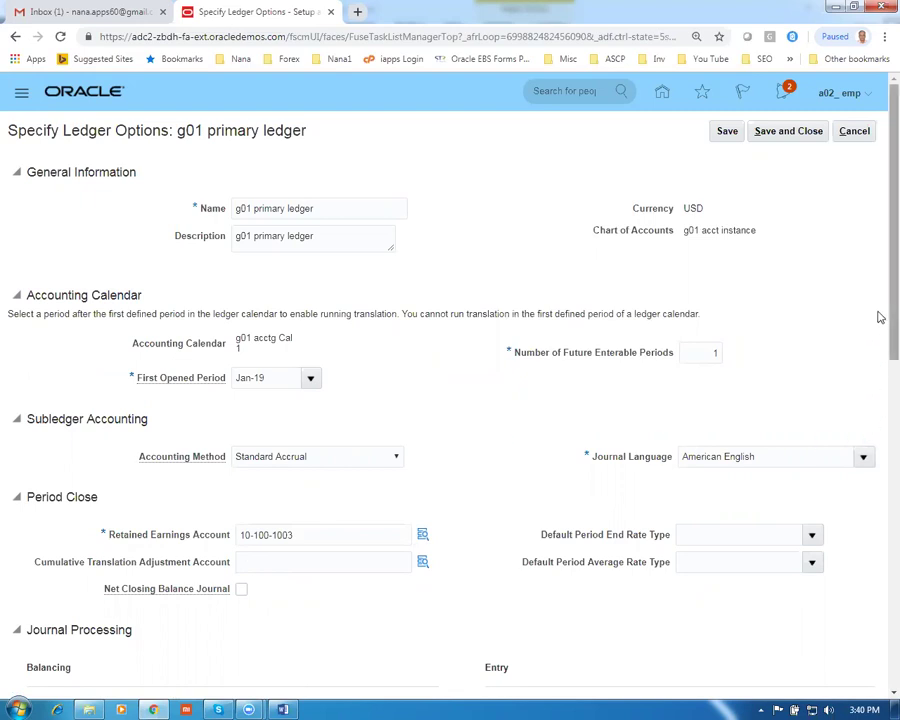
scroll(880, 322, down, 1)
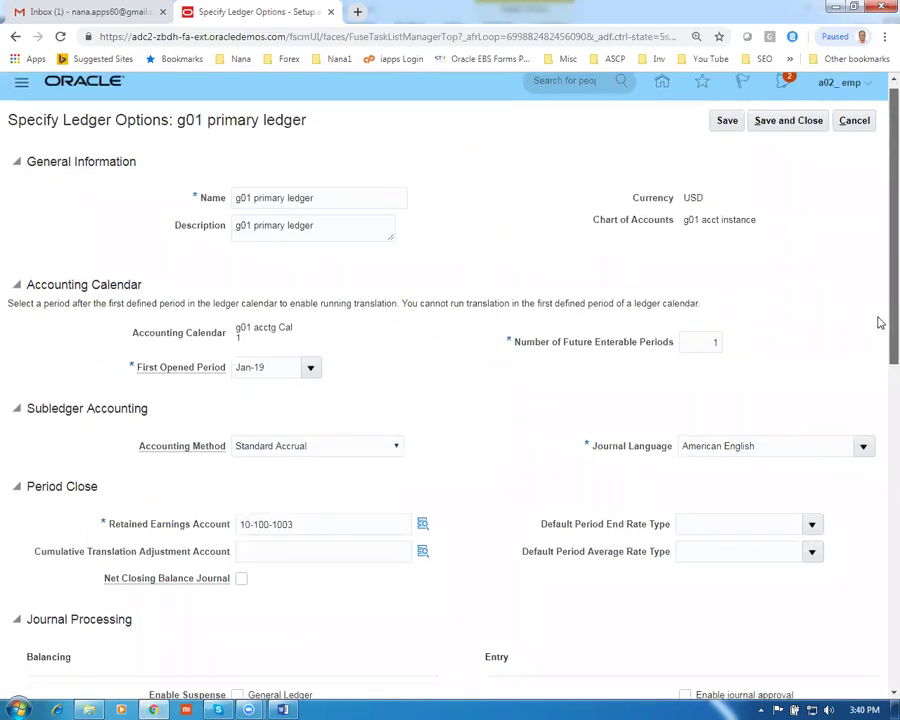
scroll(876, 300, up, 1)
drag(78, 131, 307, 136)
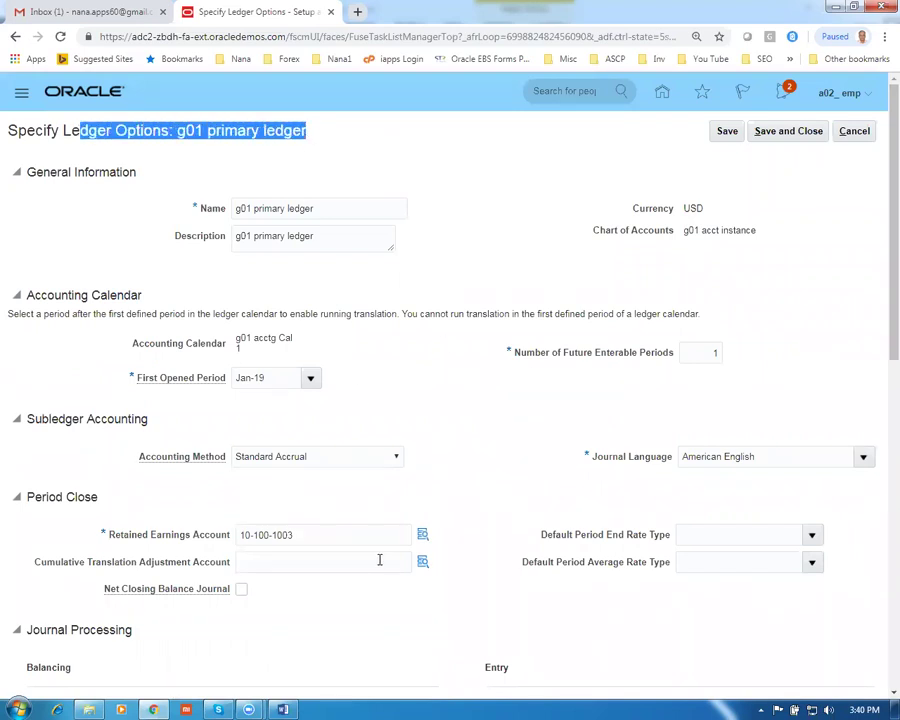
click(792, 130)
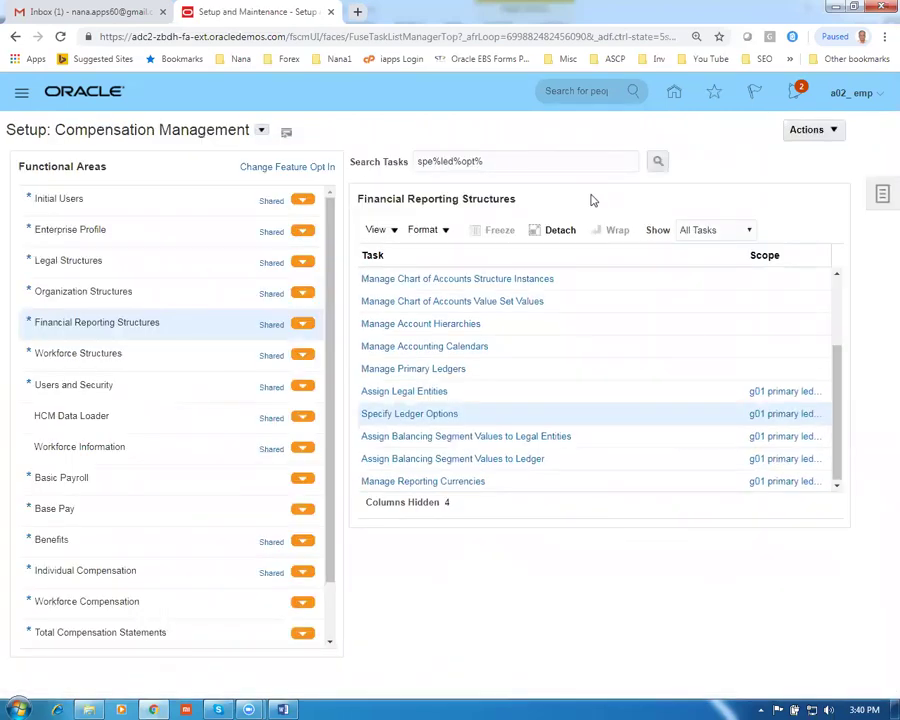
key(alt+Tab)
Mark the row 21 Assign Legal Entities step in the Word worksheet and return to Oracle
scroll(289, 641, down, 3)
scroll(289, 641, down, 4)
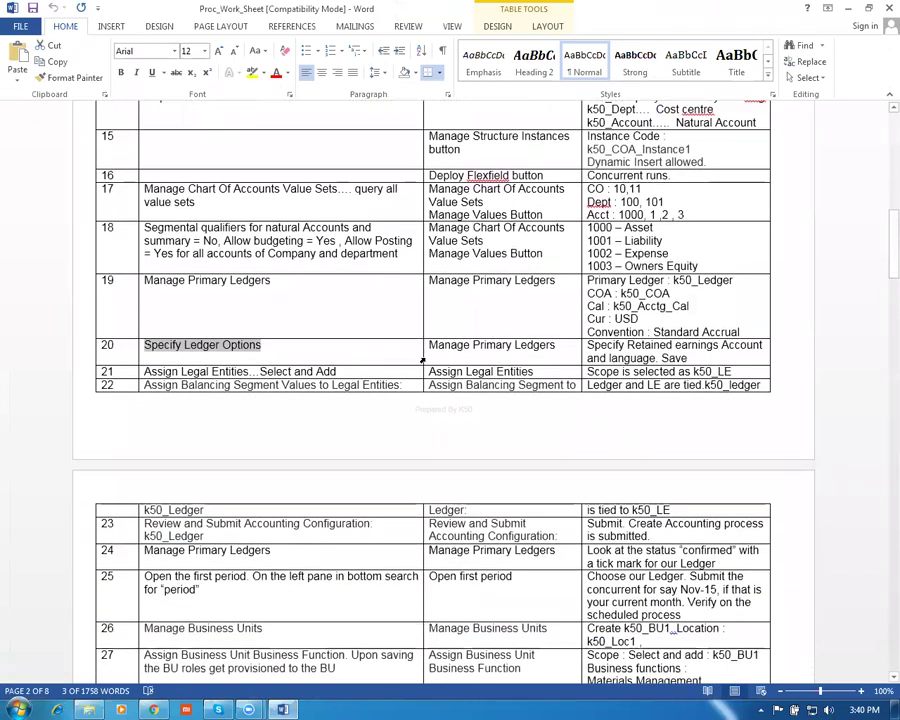
scroll(422, 360, up, 1)
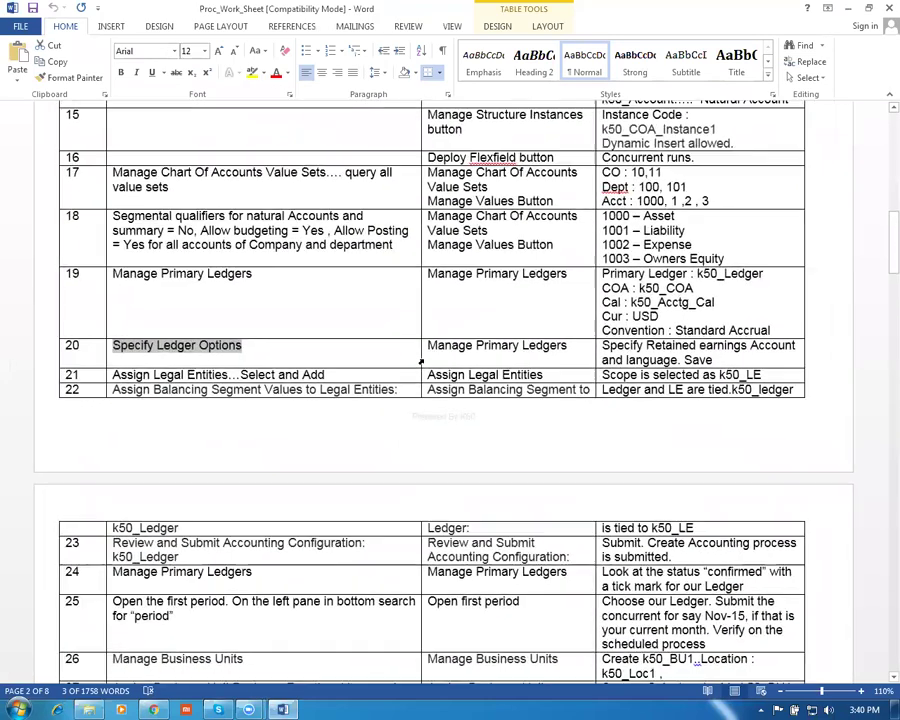
click(223, 374)
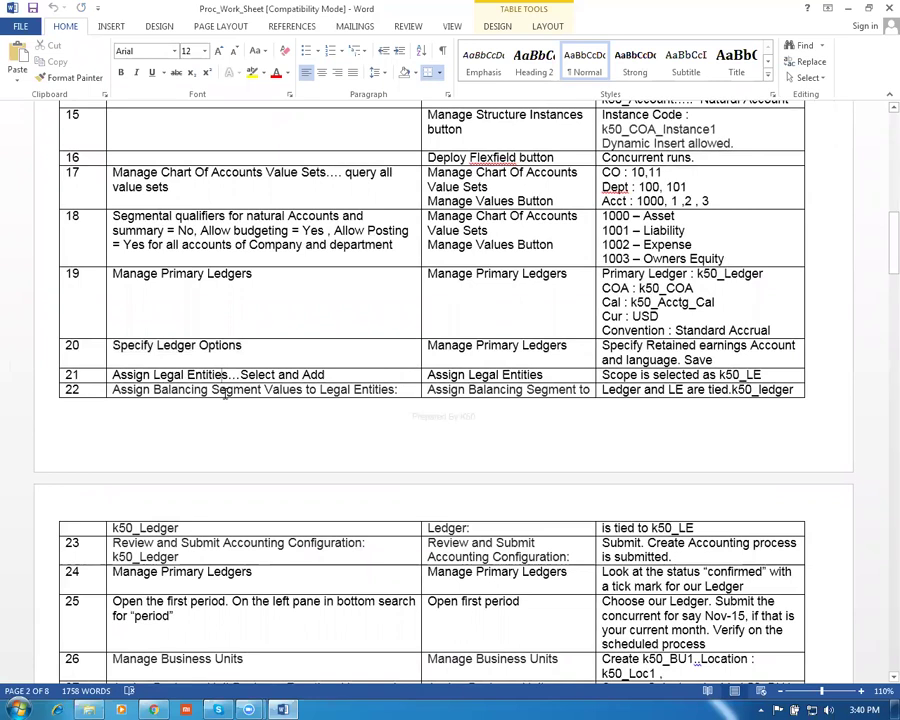
key(Tab)
key(alt+Tab)
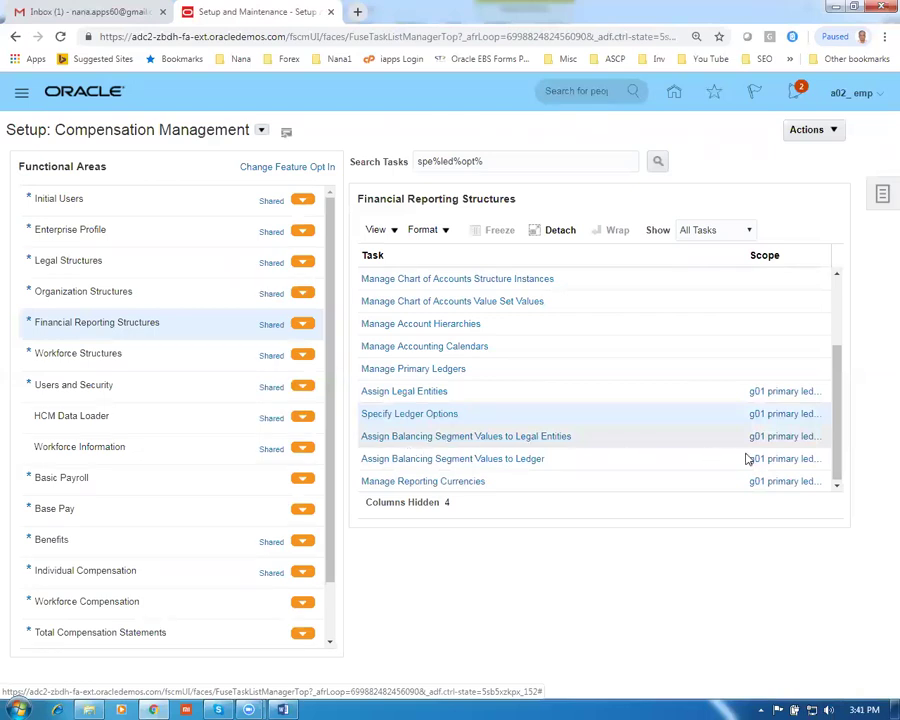
Open Assign Balancing Segment Values to Legal Entities, check the worksheet, then cancel without changes
click(518, 441)
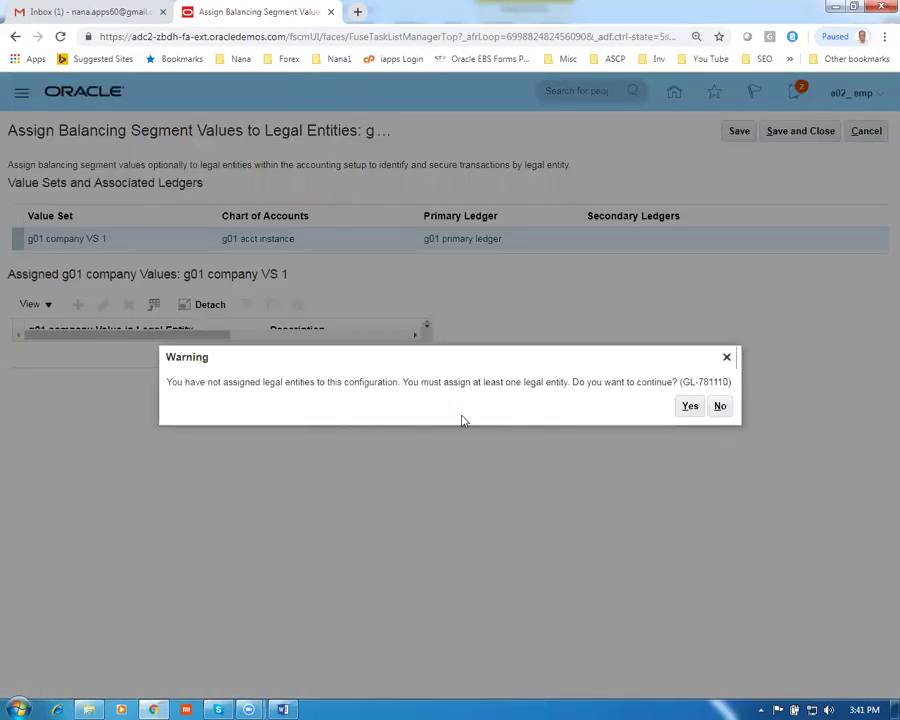
click(719, 406)
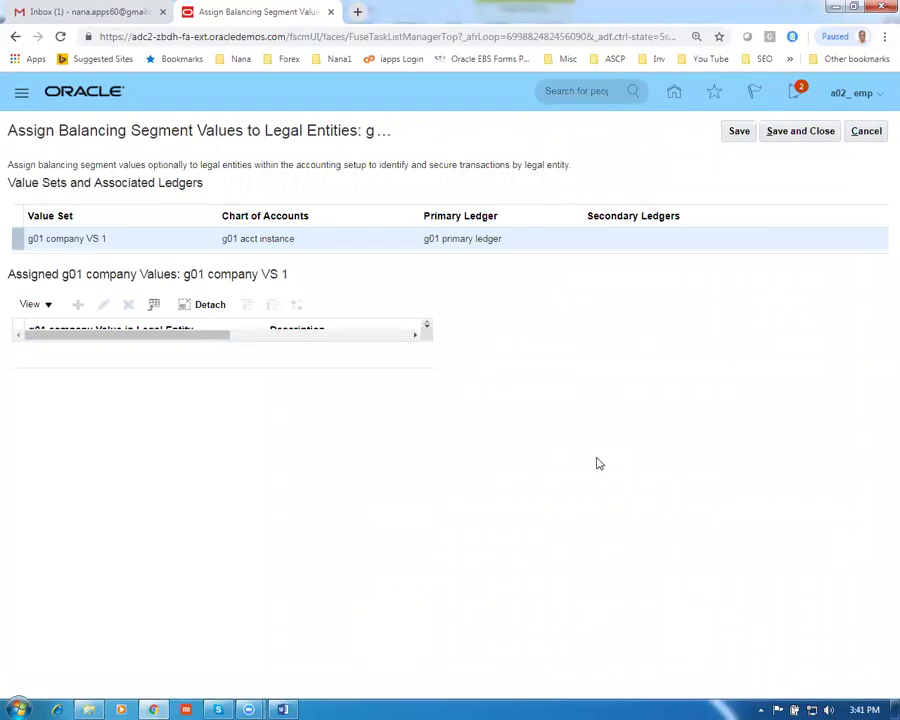
key(alt+Tab)
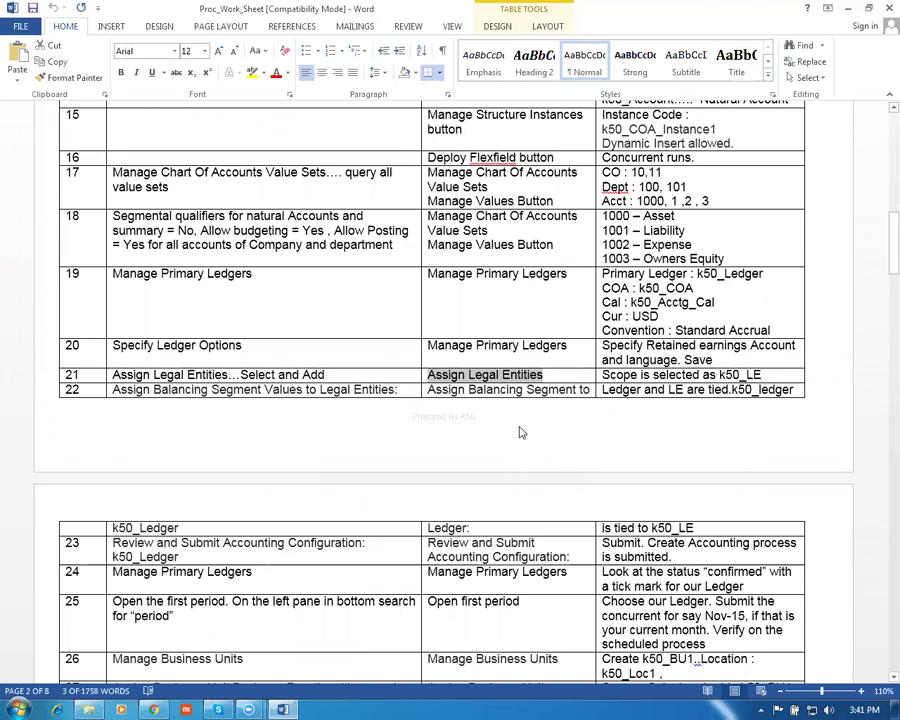
key(alt+Tab)
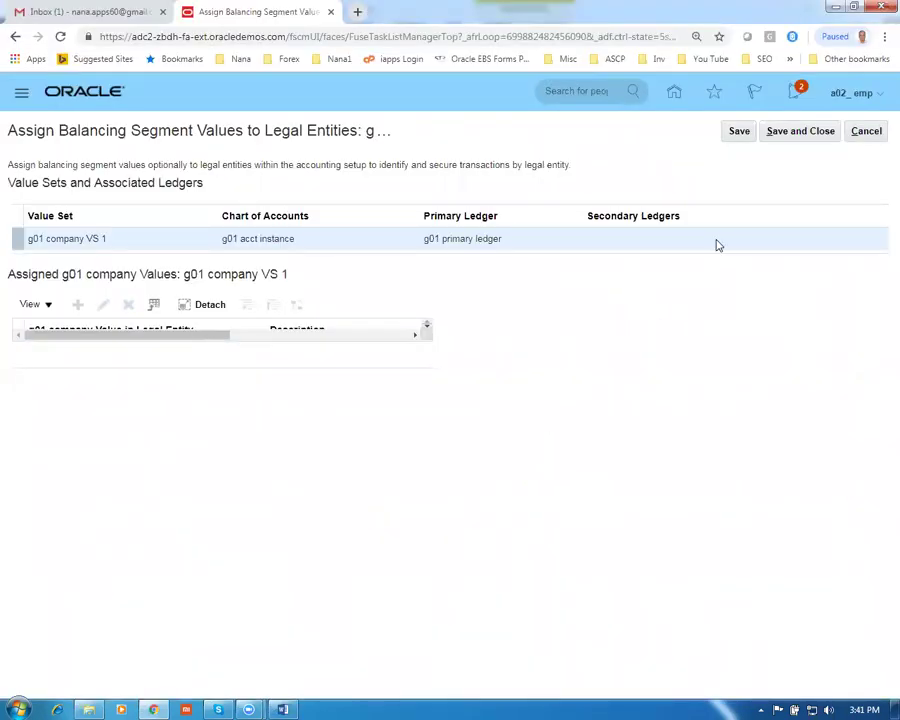
click(864, 132)
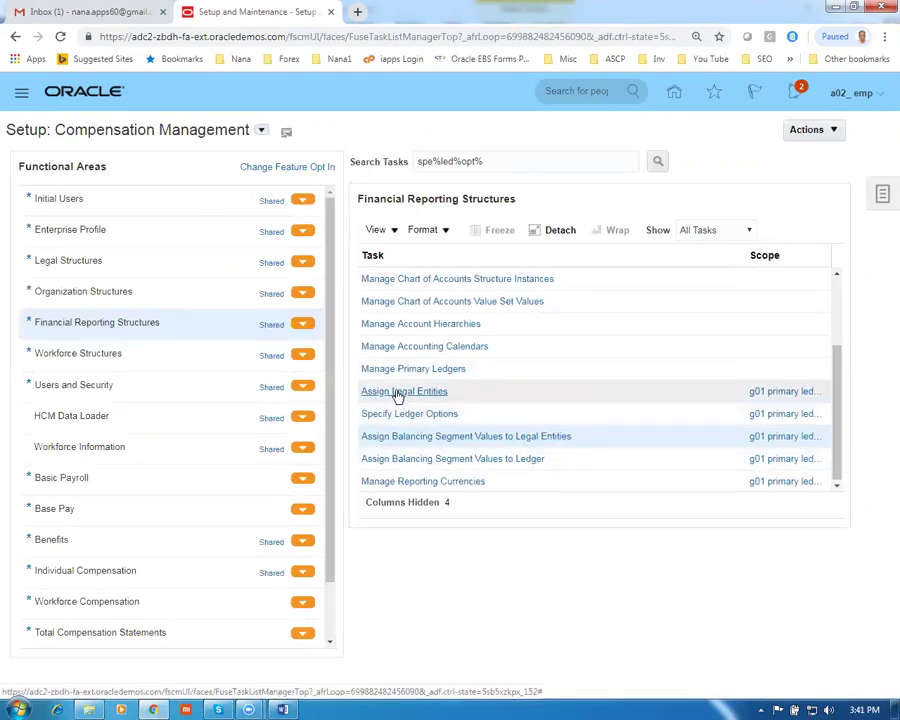
Add the g01 legal entity, found by searching g01, to the g01 primary ledger and save
click(396, 393)
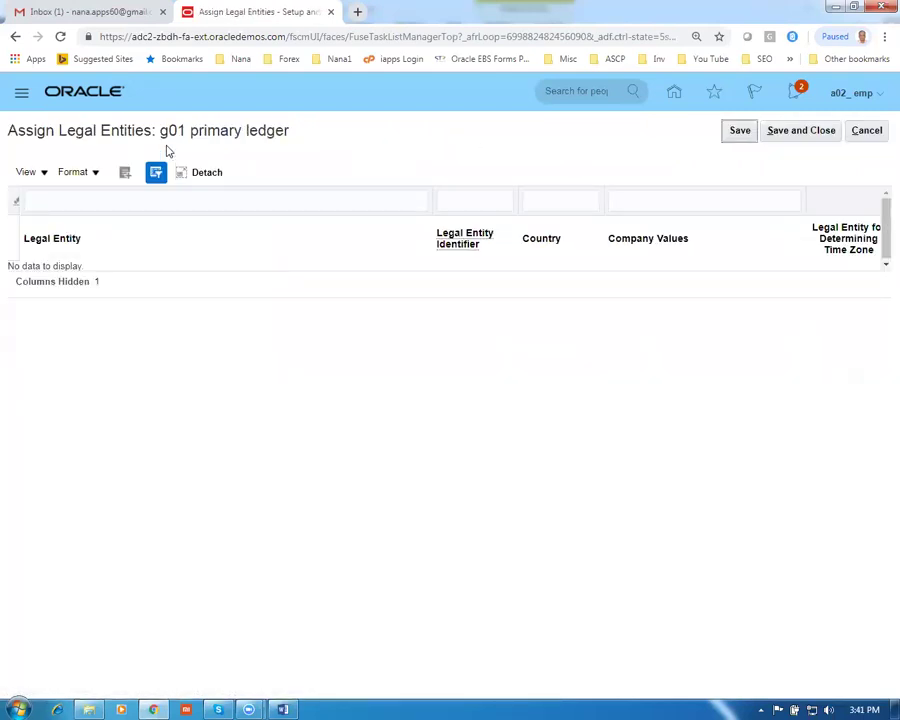
drag(158, 130, 311, 125)
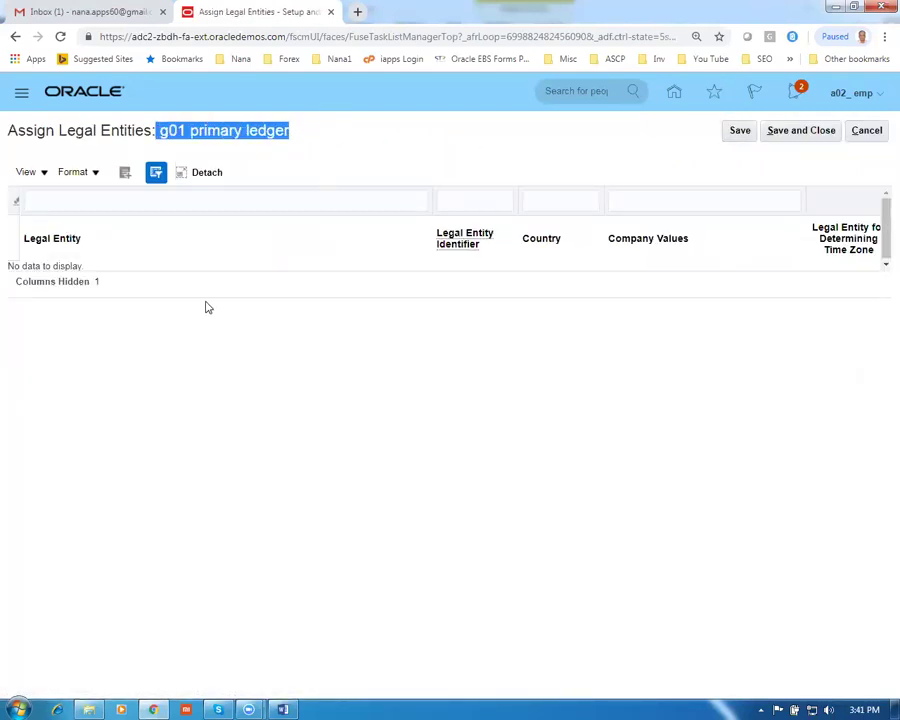
click(125, 174)
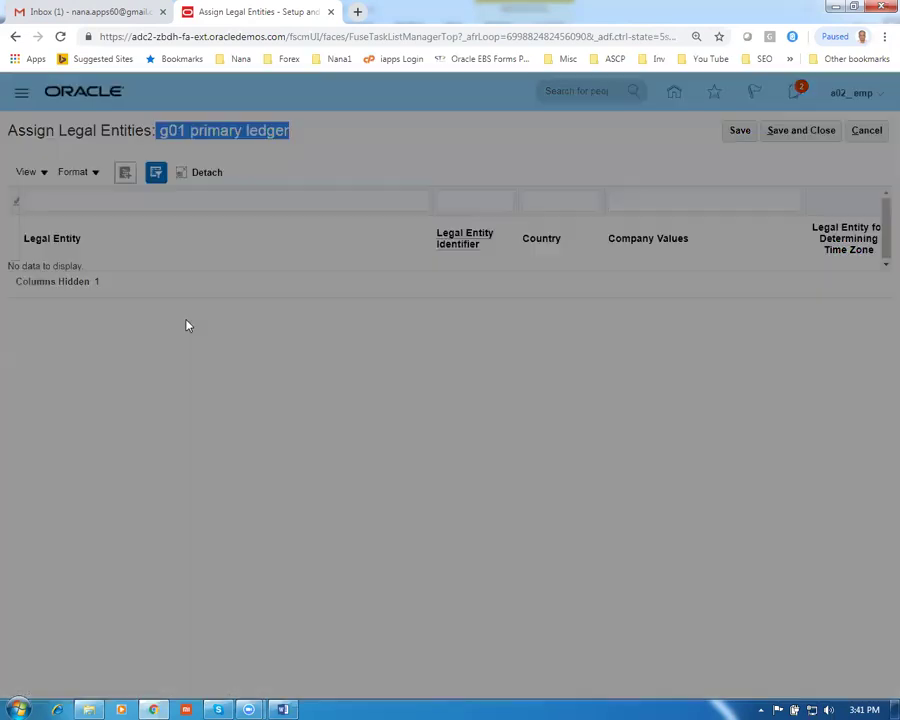
click(284, 271)
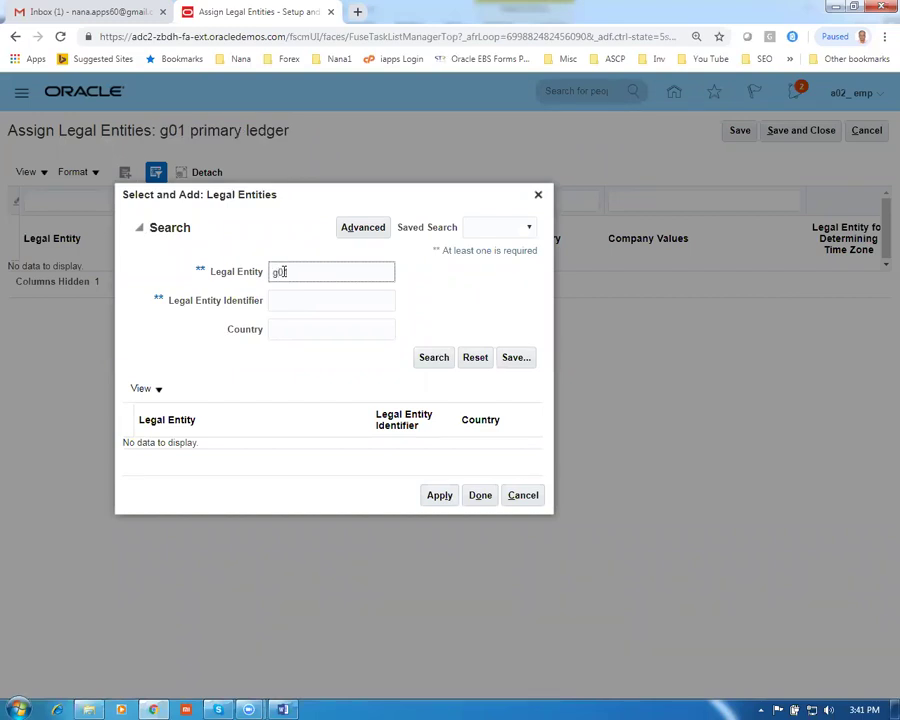
text(g01)
click(434, 357)
click(328, 447)
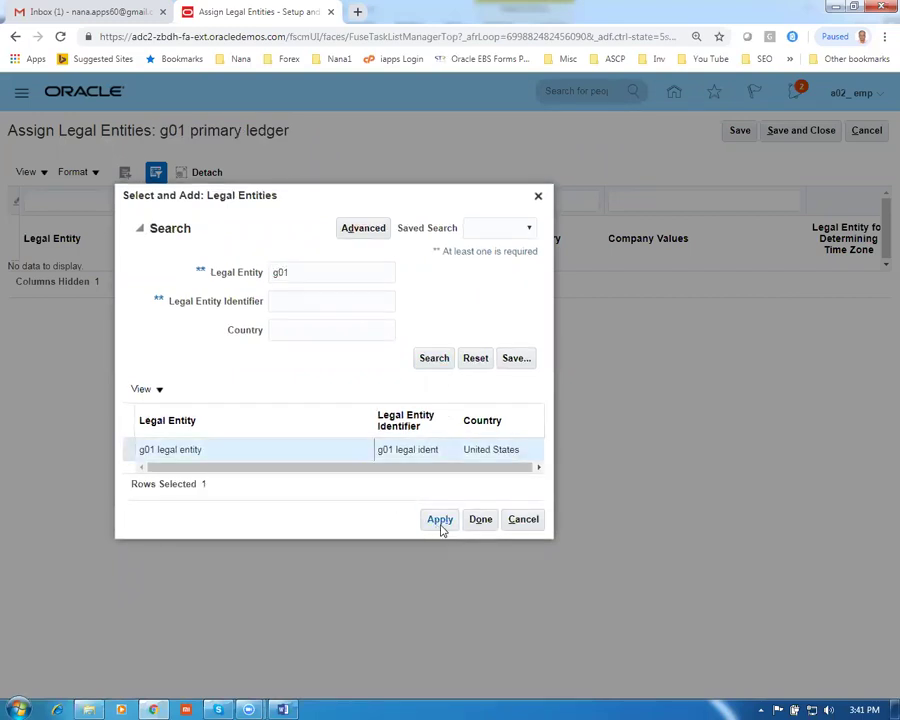
click(441, 527)
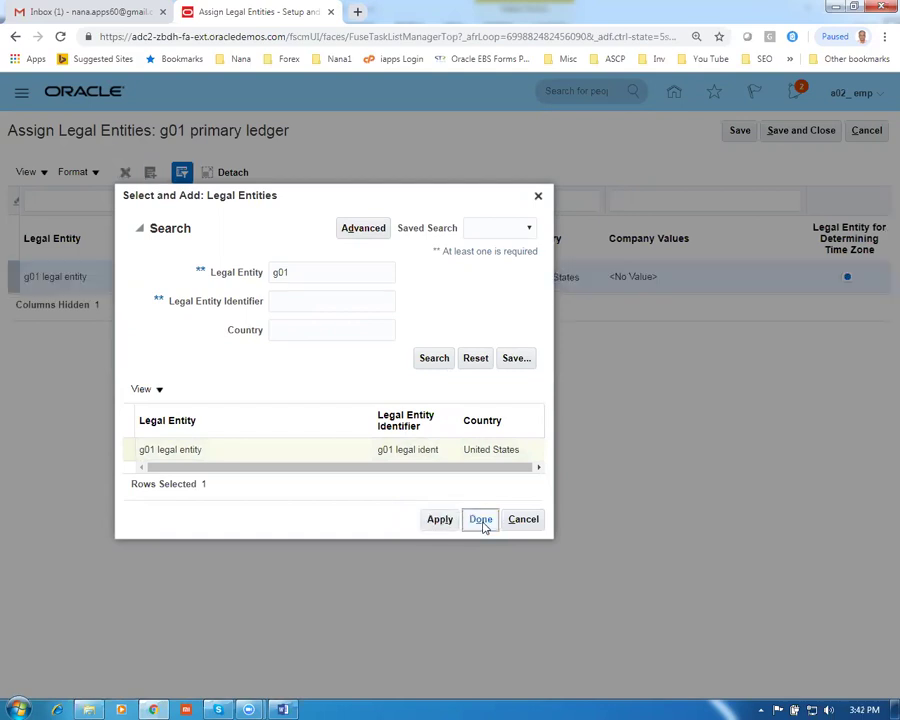
click(481, 521)
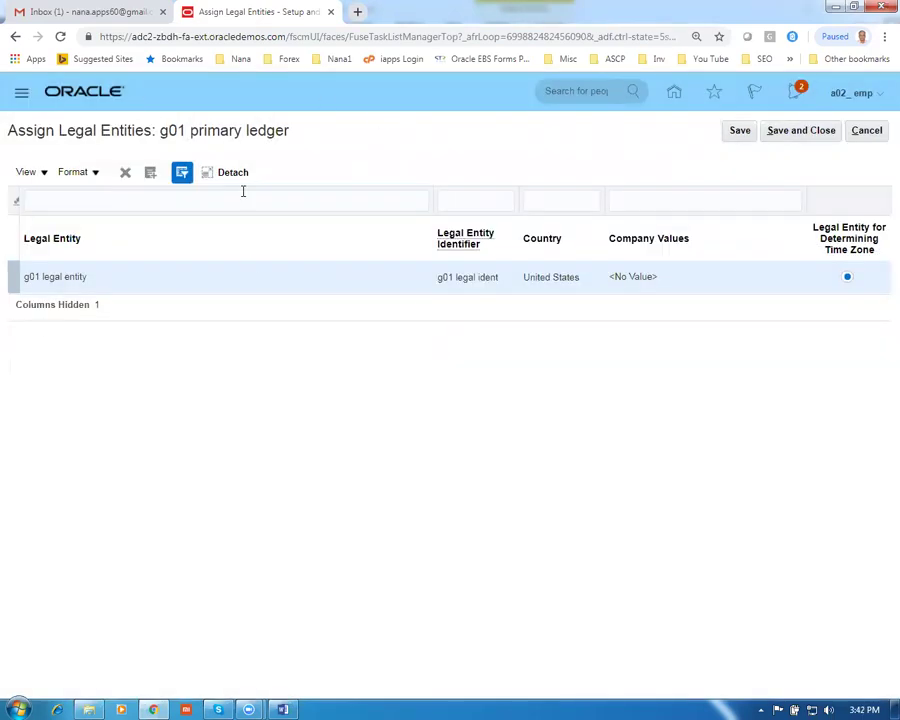
click(816, 139)
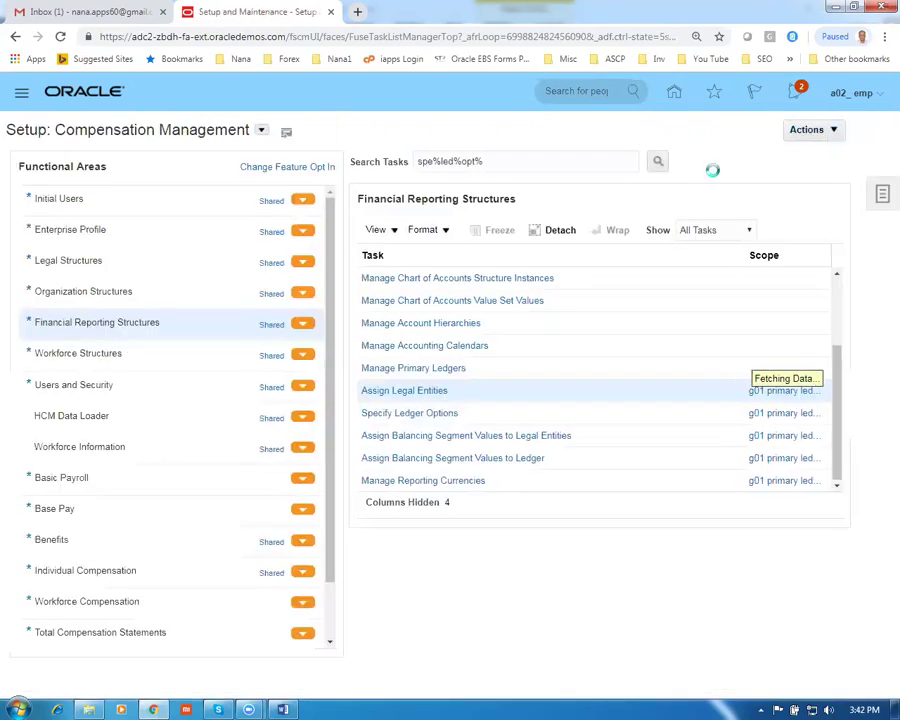
Assign company value 10 to the g01 legal entity and save the balancing segment values
click(446, 440)
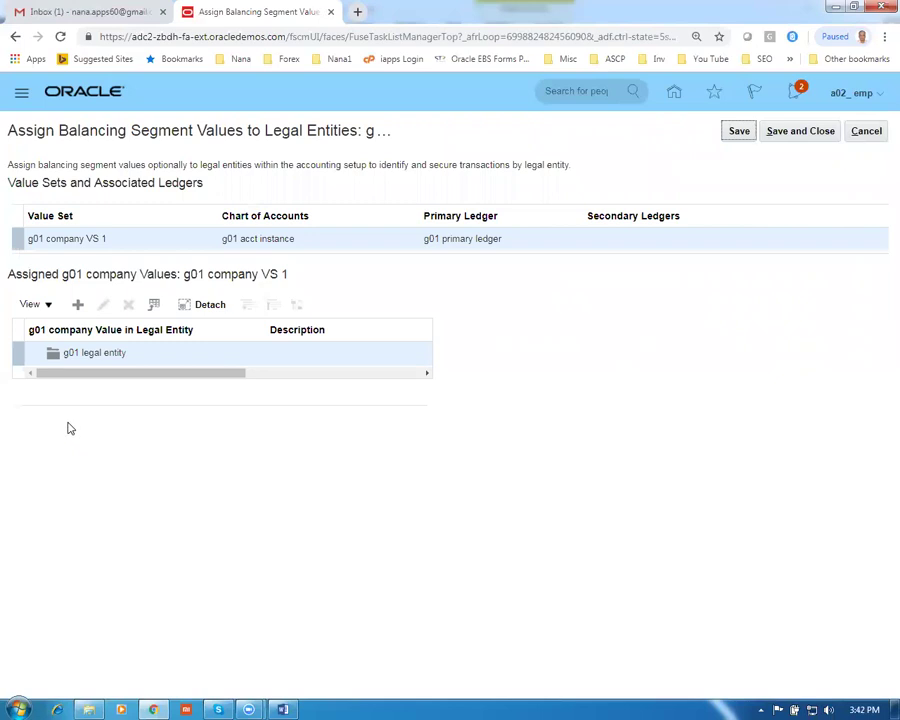
click(77, 304)
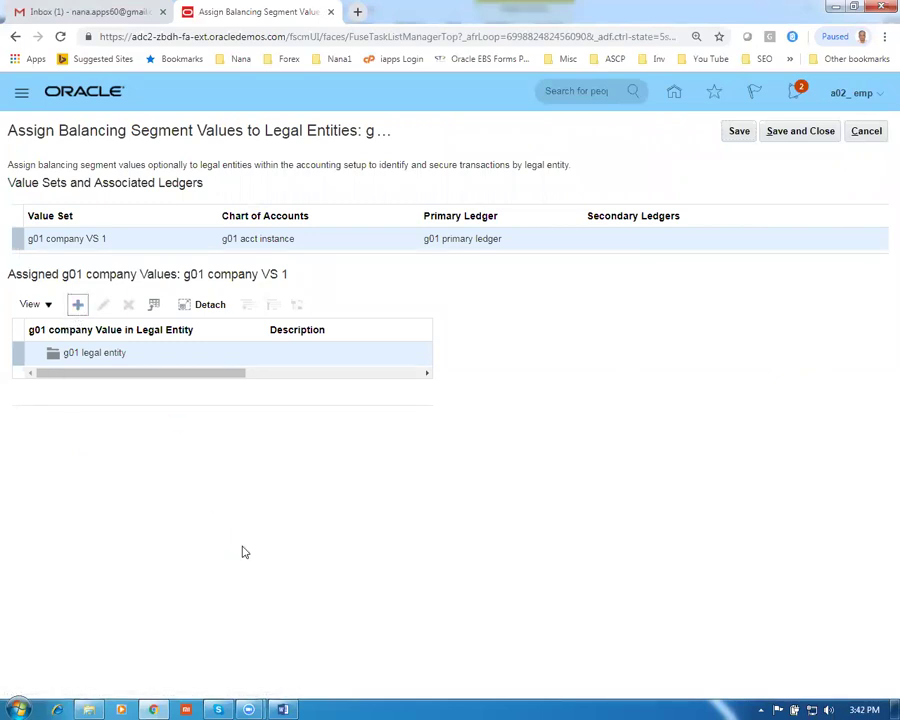
click(561, 356)
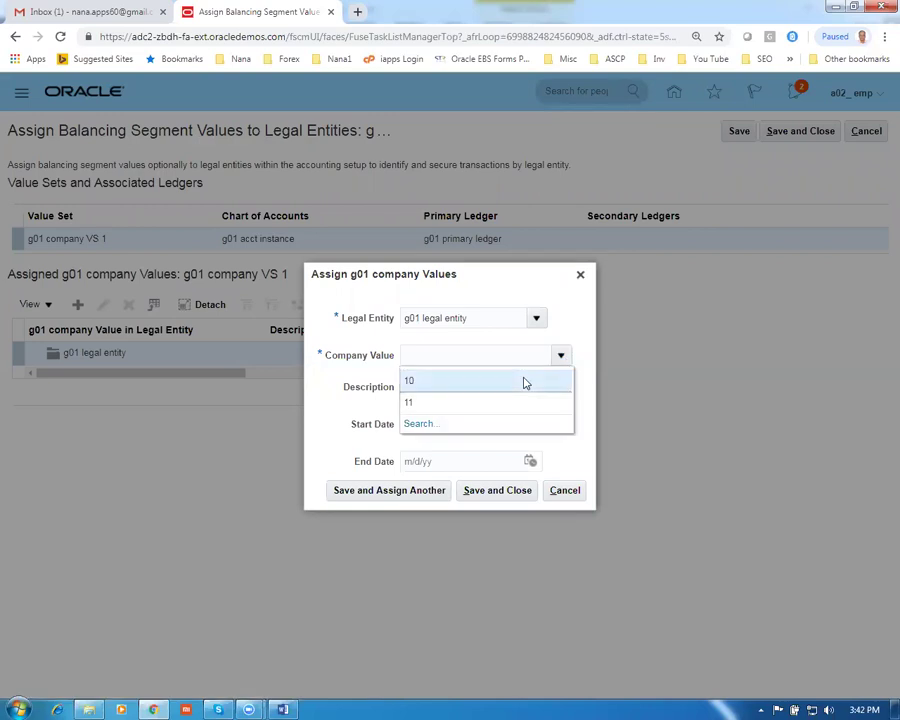
click(524, 380)
click(498, 492)
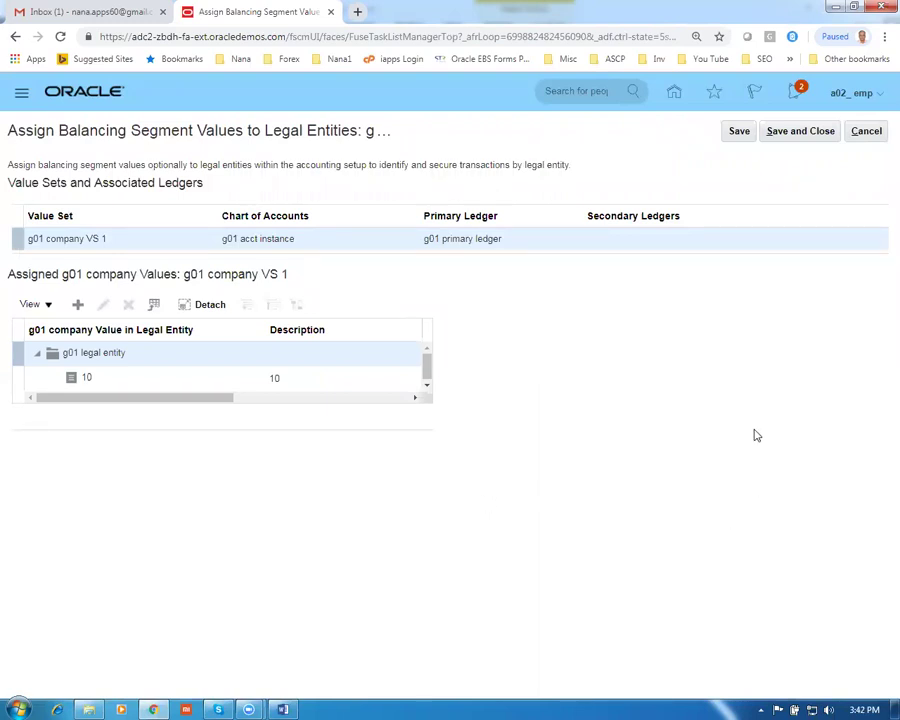
click(788, 133)
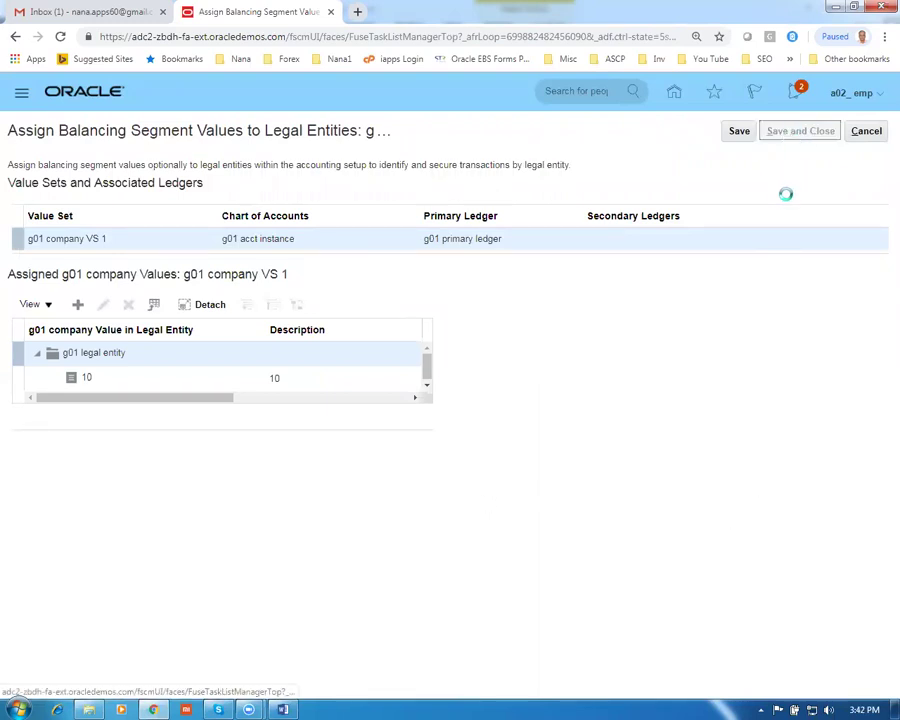
Mark the row 23 Review and Submit Accounting Configuration step in the Word worksheet
key(alt+Tab)
scroll(618, 580, down, 2)
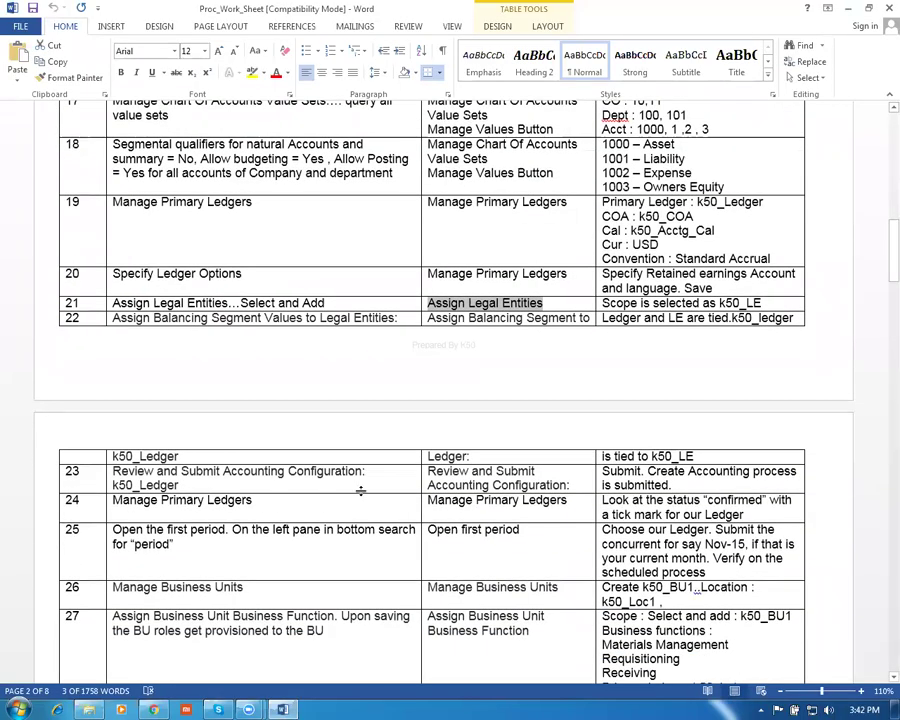
click(115, 484)
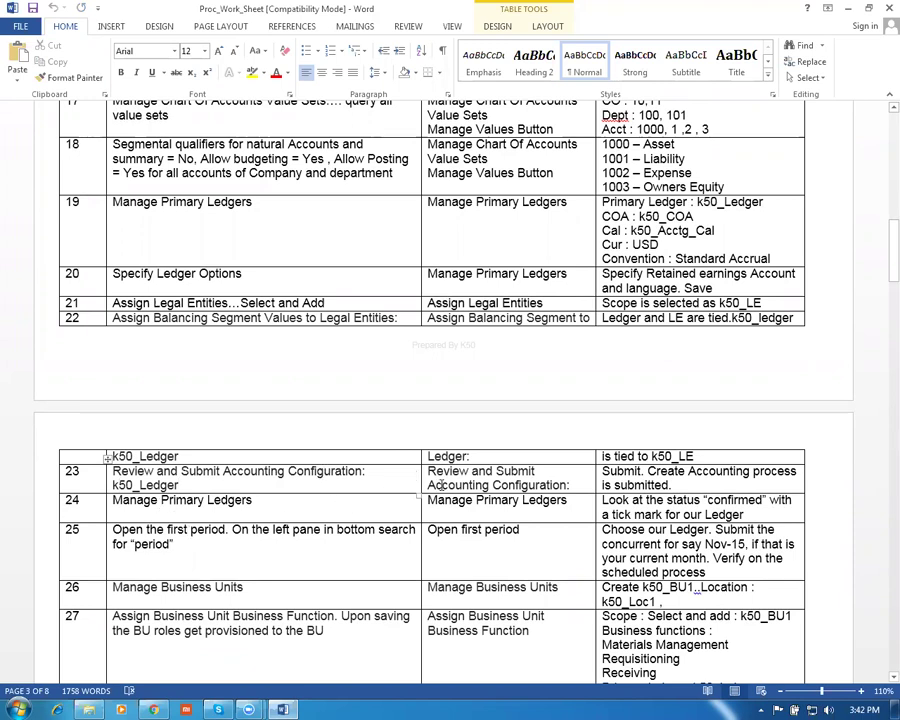
drag(569, 485, 428, 471)
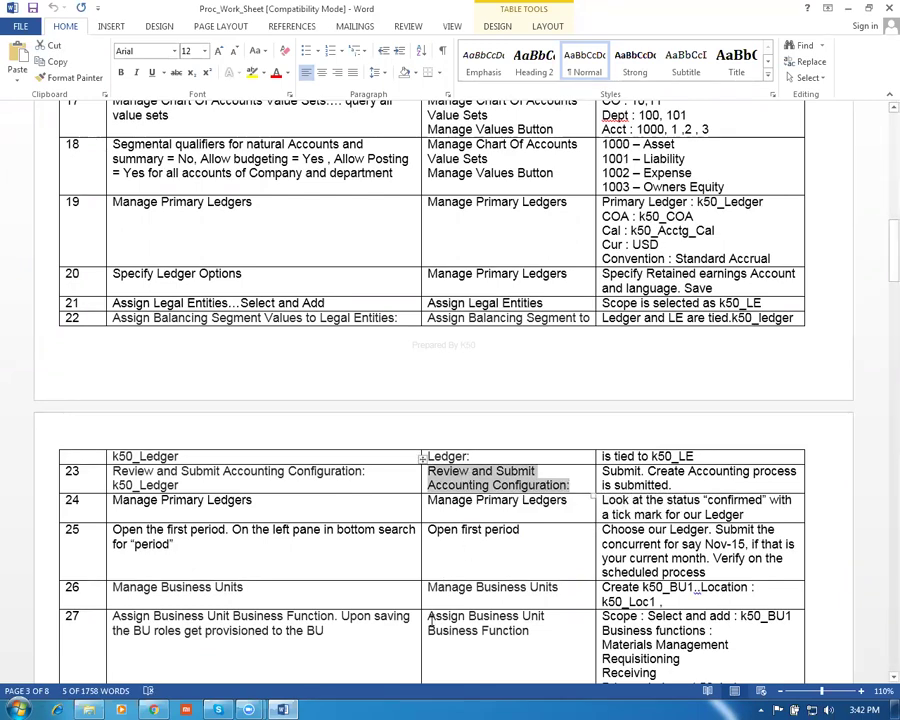
key(alt+Tab)
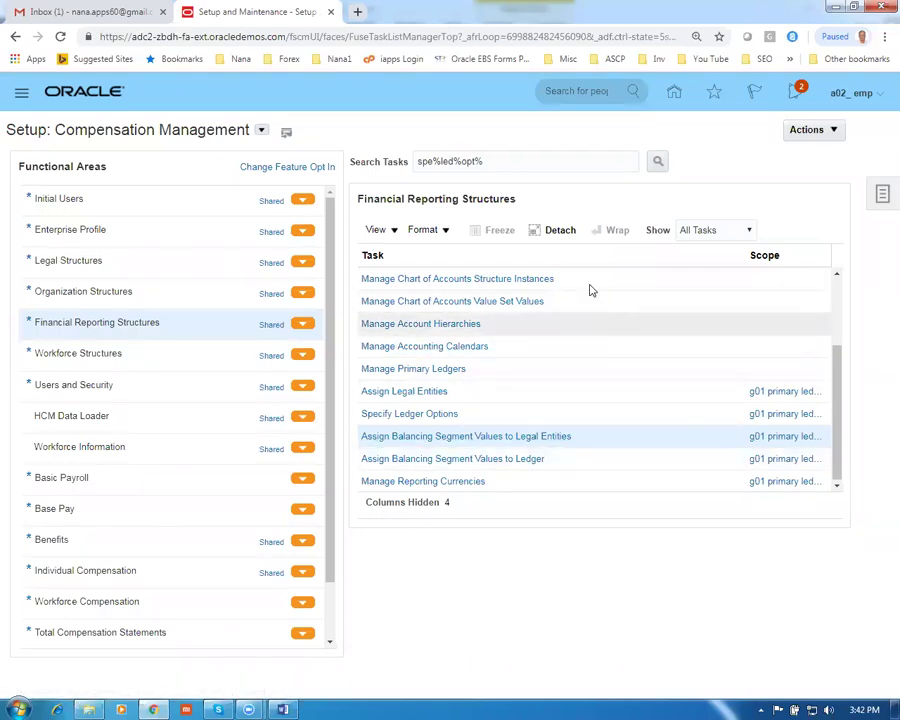
Switch the setup offering to Financials with Review entered as the task search text
triple_click(504, 163)
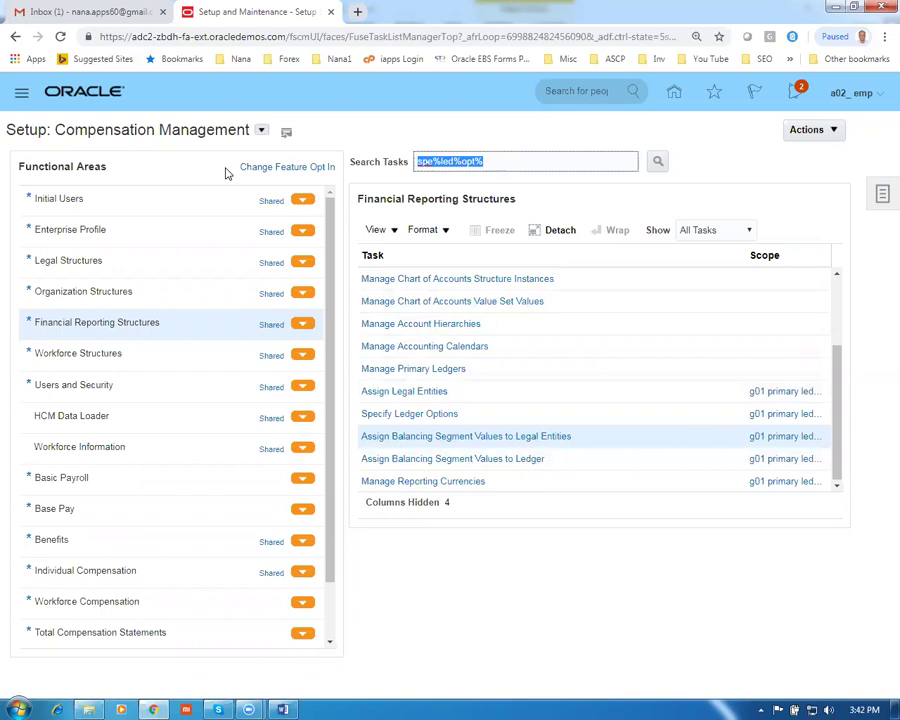
text(Review)
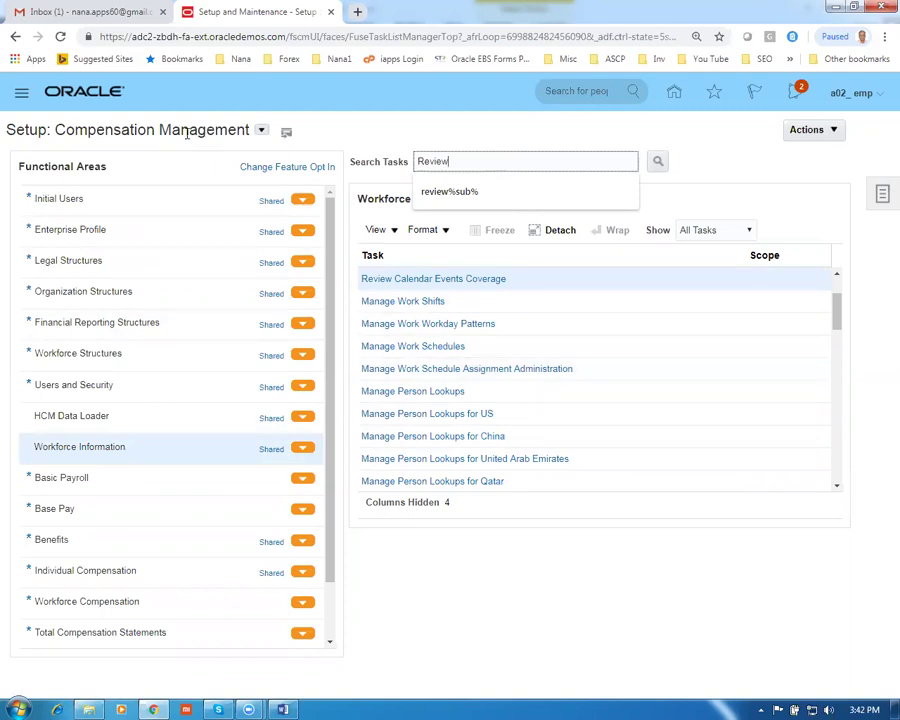
click(261, 131)
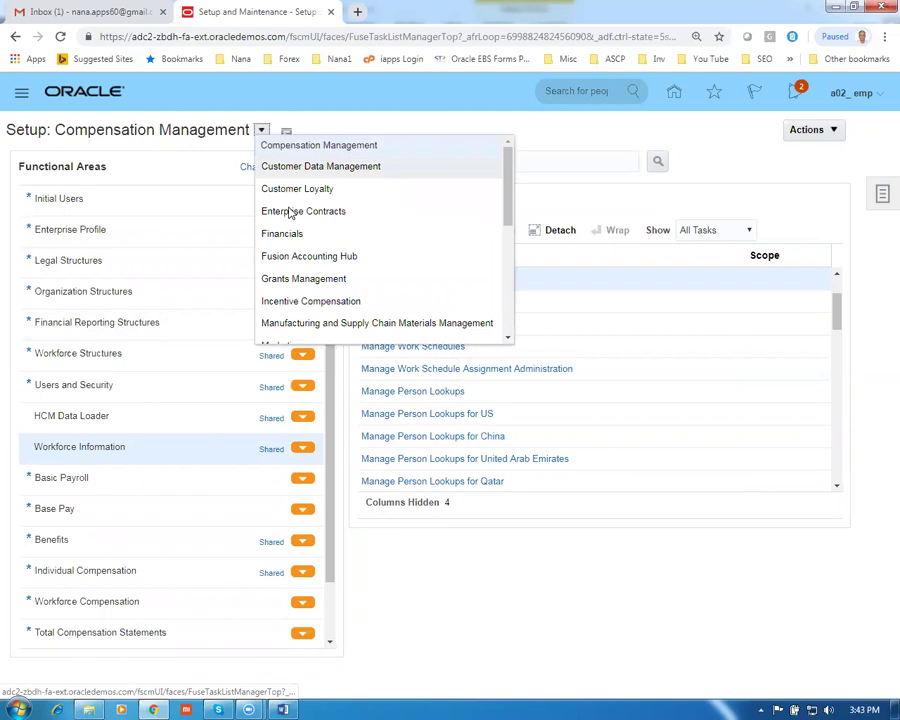
click(445, 172)
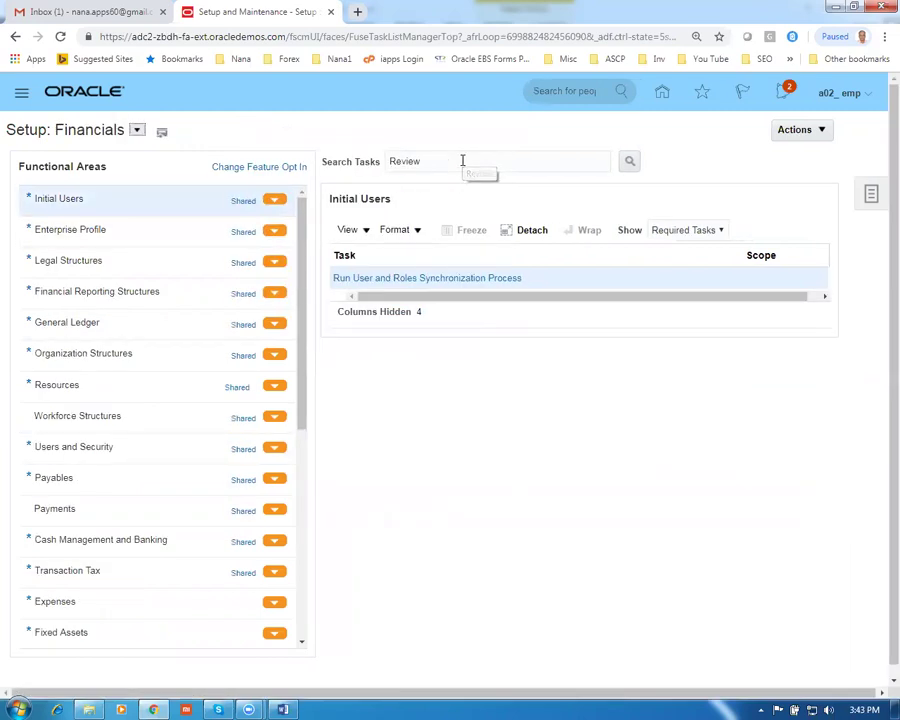
click(460, 160)
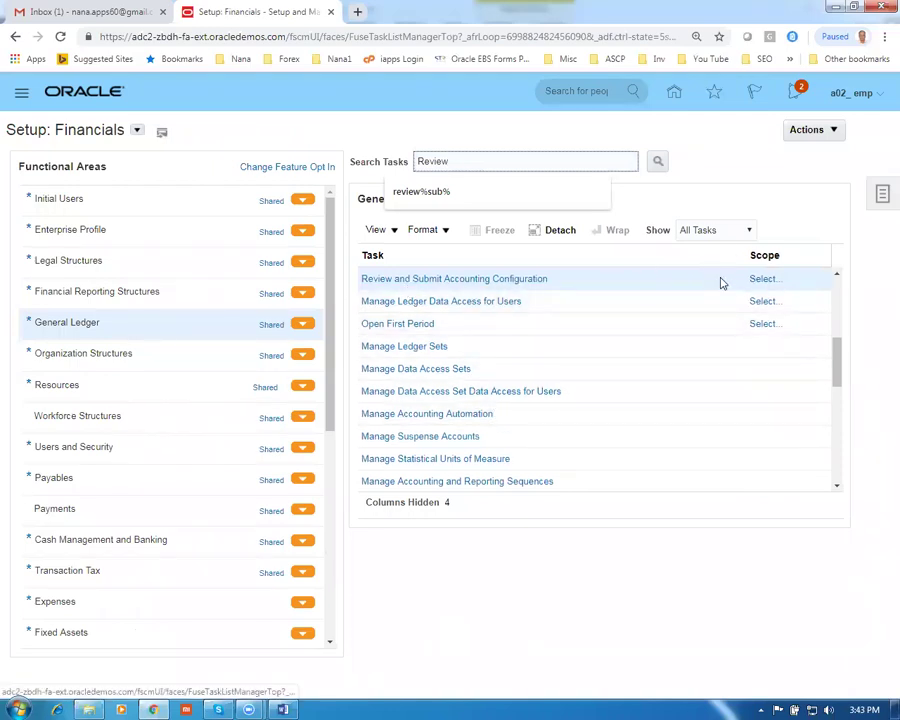
Scope Review and Submit Accounting Configuration to the existing g01 primary ledger
click(763, 280)
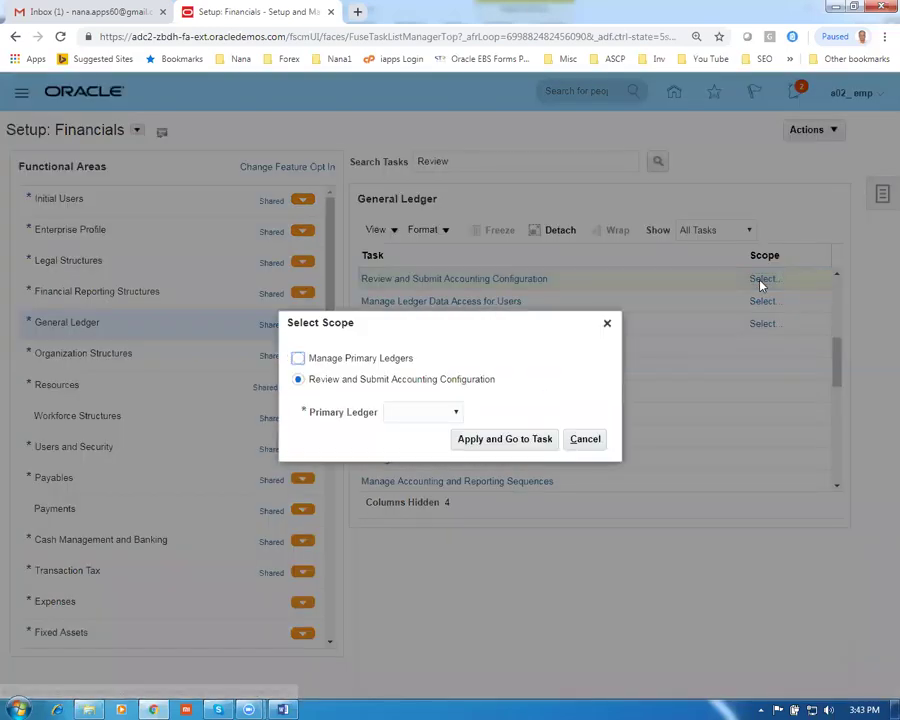
click(415, 412)
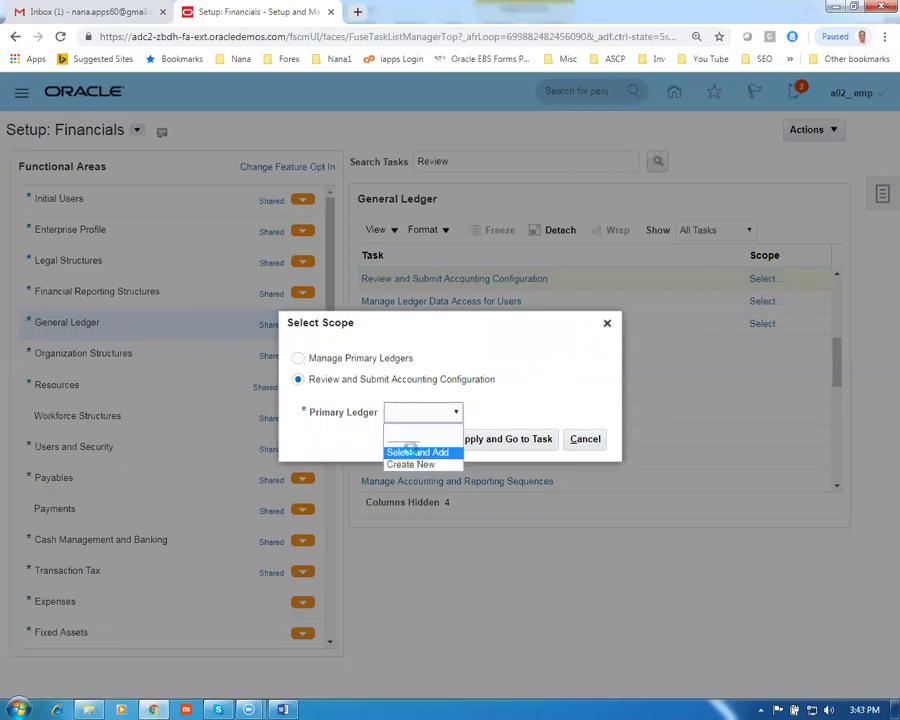
click(408, 451)
click(490, 444)
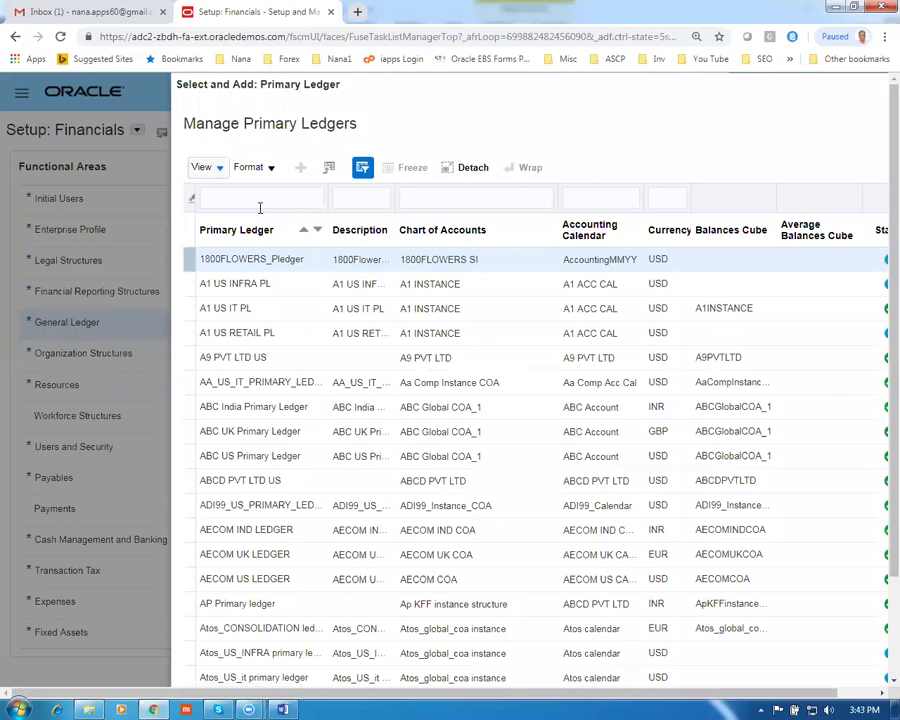
click(257, 199)
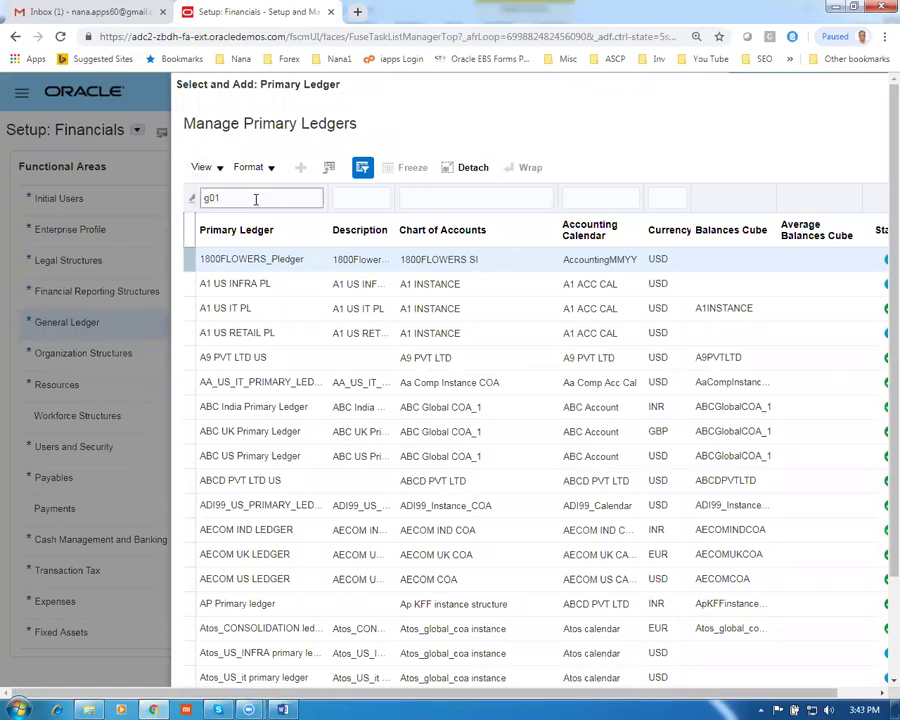
text(g01)
key(Return)
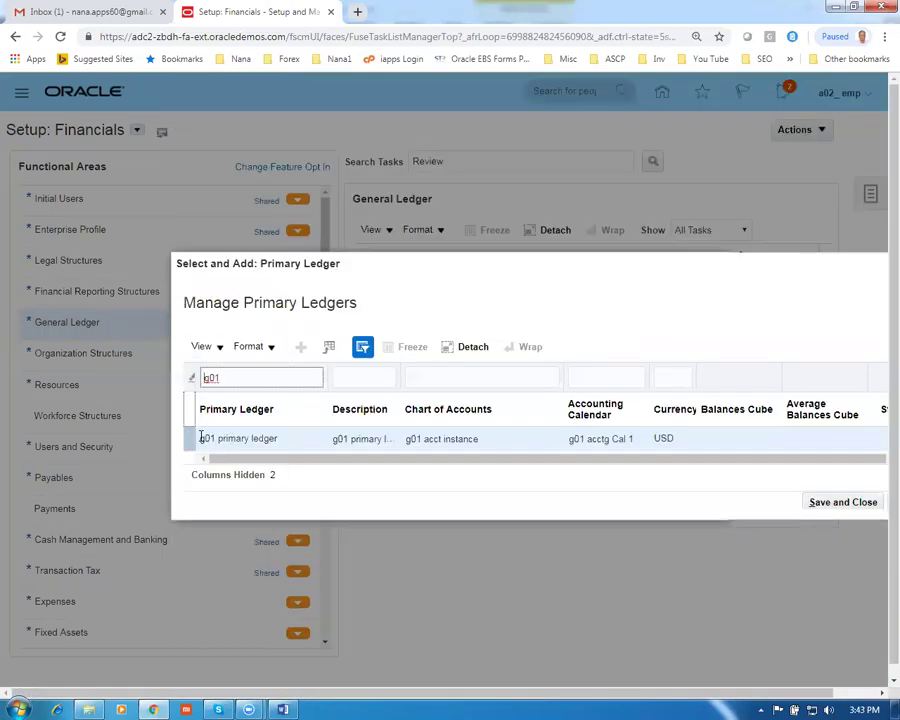
click(848, 506)
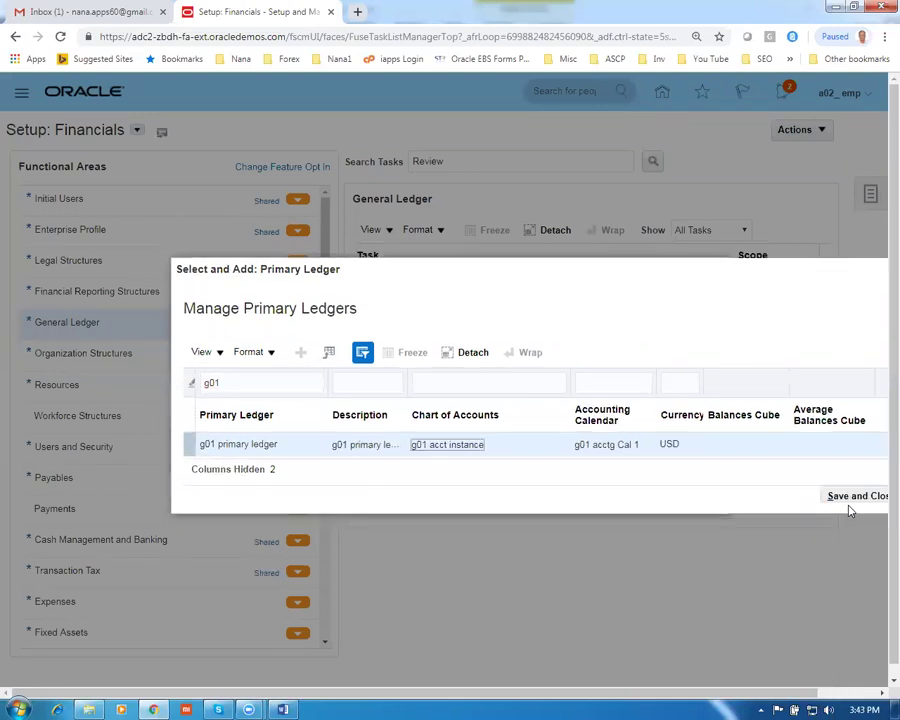
click(850, 498)
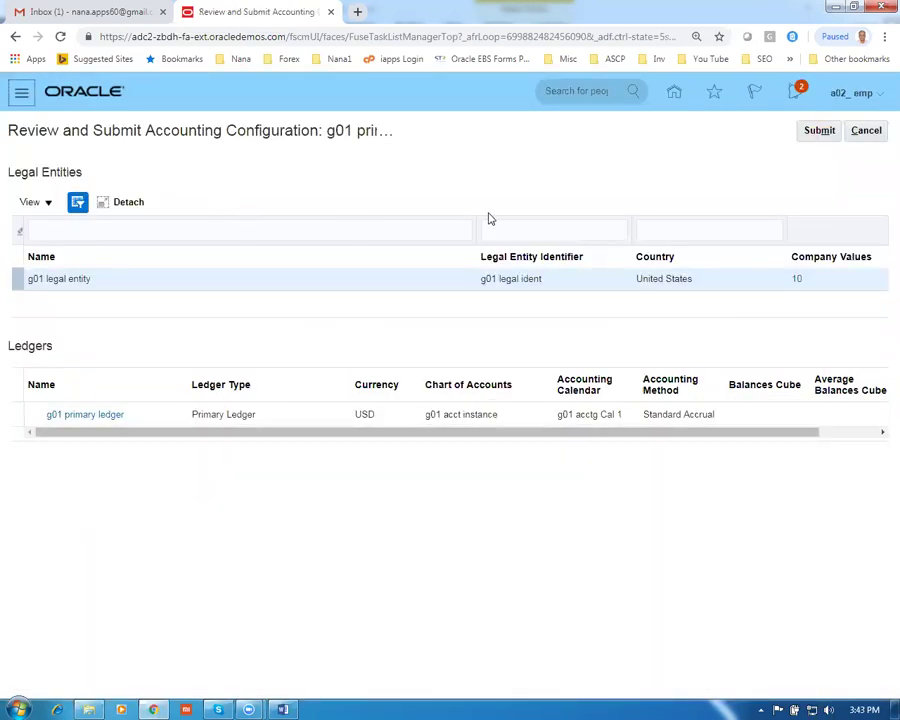
Submit the g01 accounting configuration as process 1506469 and copy the site address
click(815, 134)
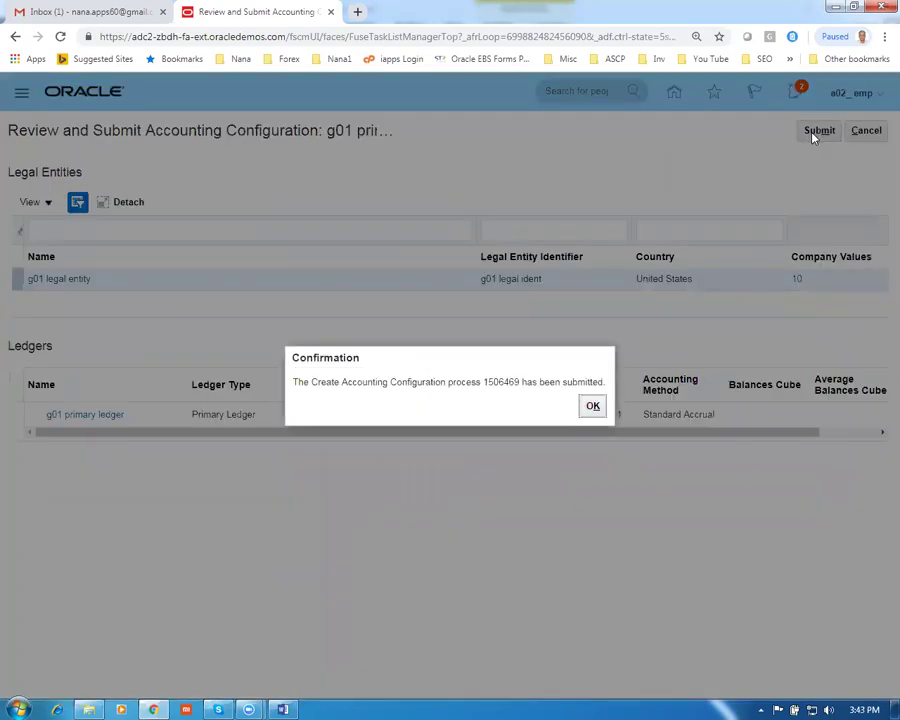
click(588, 405)
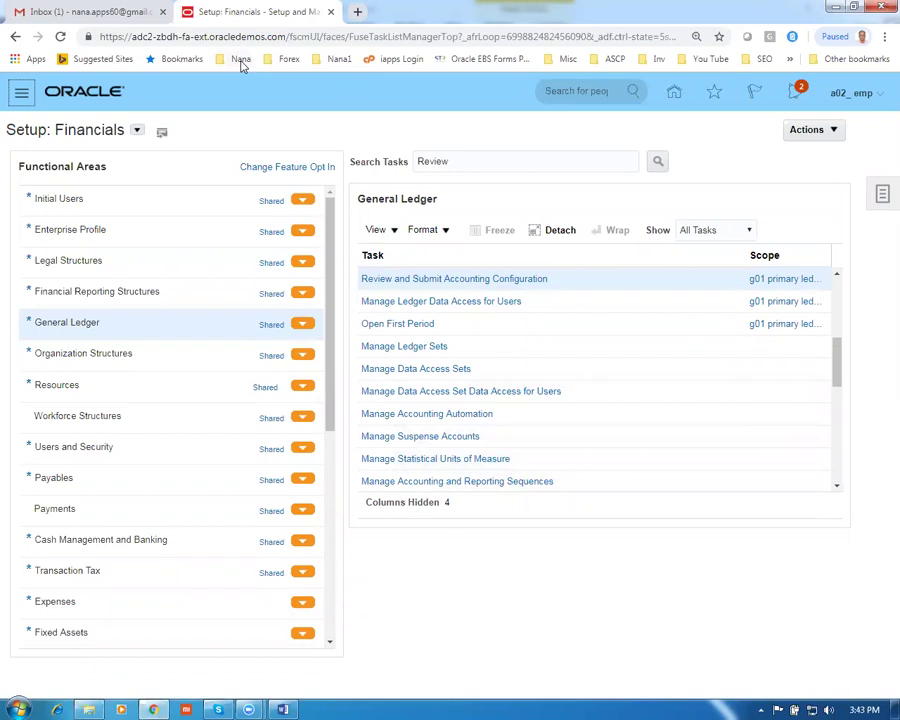
drag(100, 36, 285, 58)
key(ctrl+c)
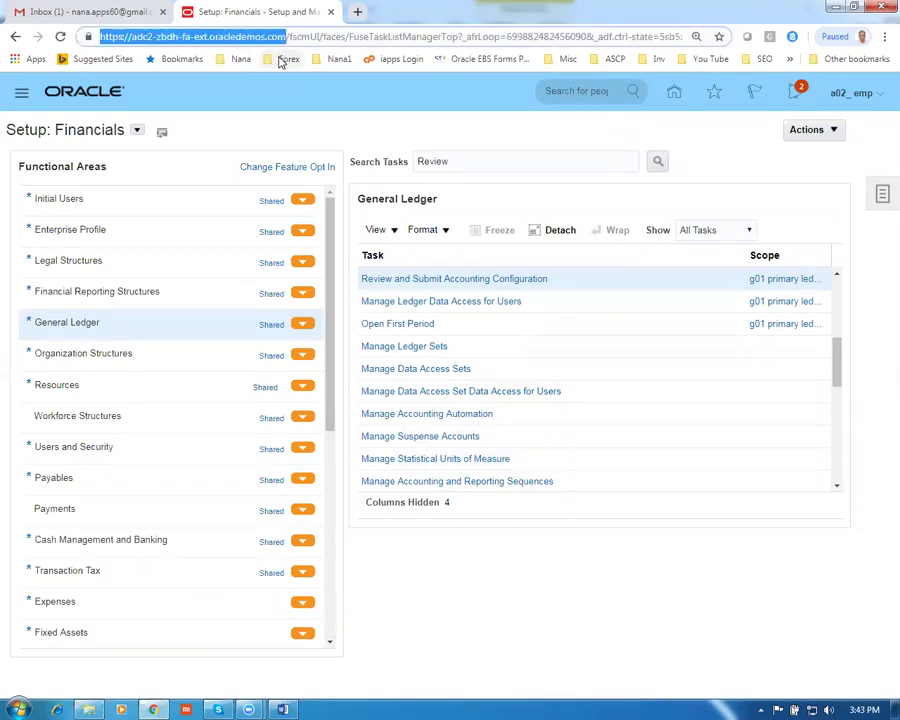
Load the copied Fusion site address in a new browser tab
click(360, 12)
key(ctrl+v)
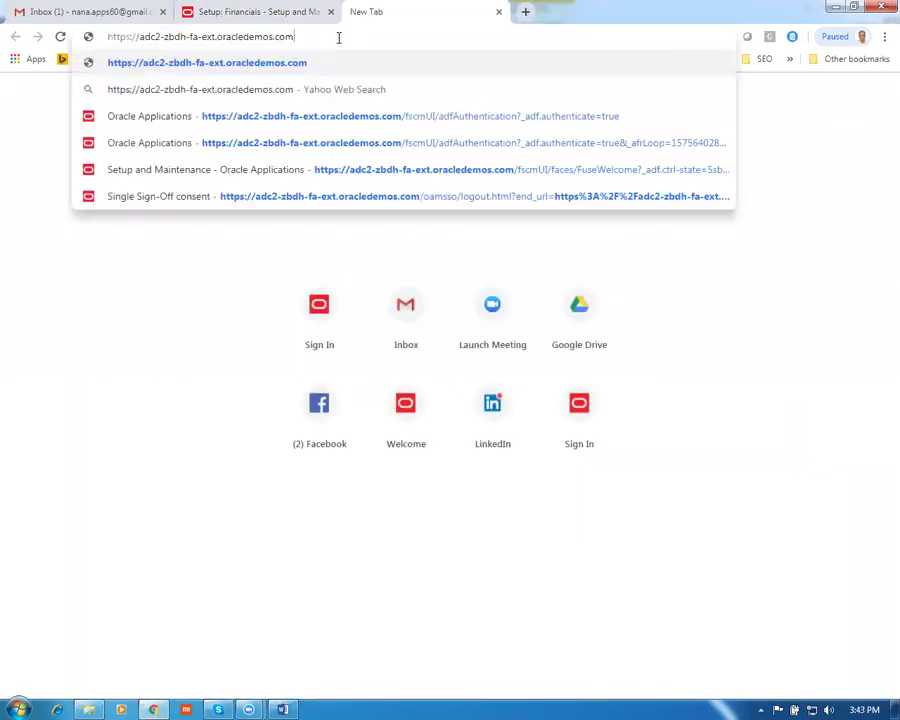
key(Return)
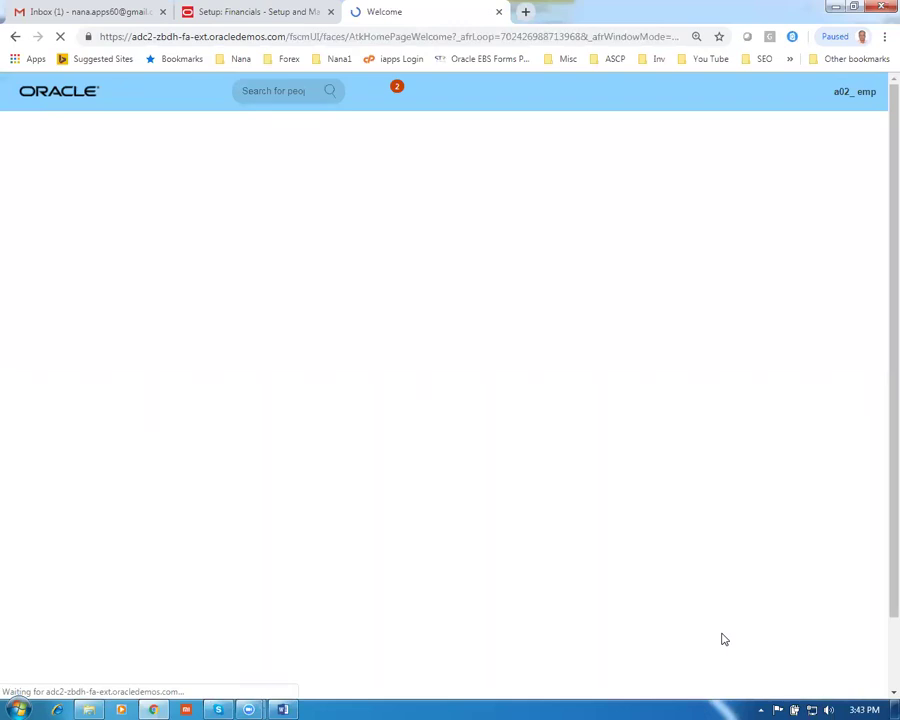
Check Scheduled Processes for process 1506469's status, then return to Setup: Financials
click(23, 97)
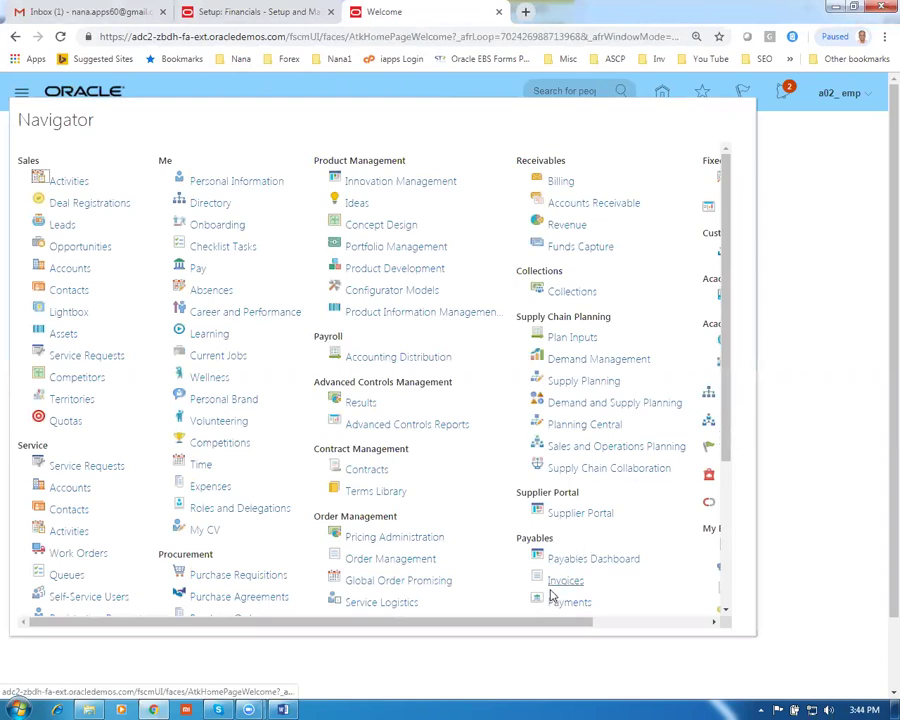
drag(533, 623, 715, 625)
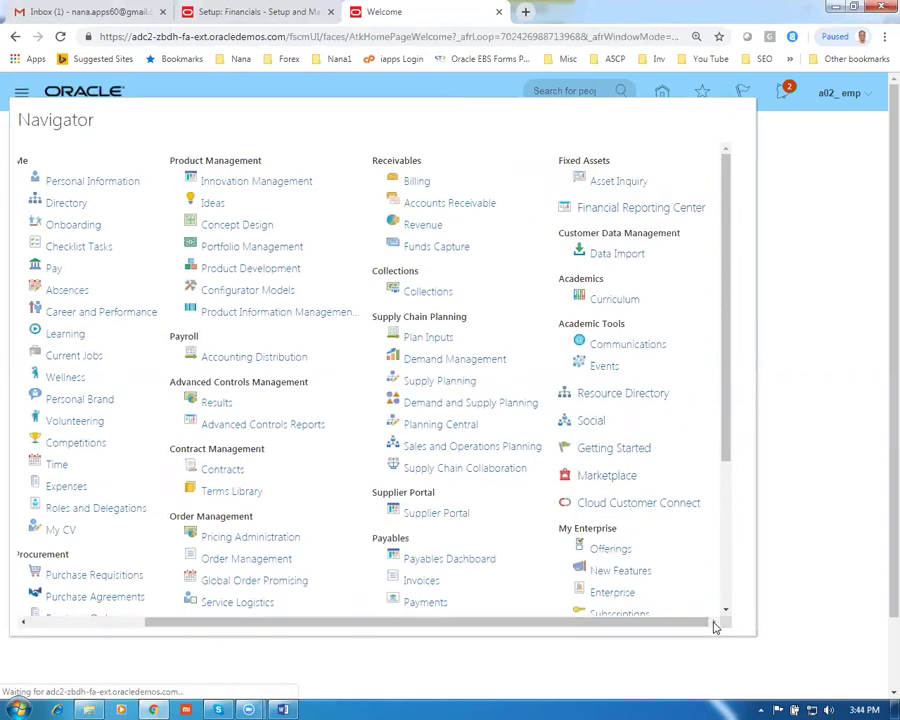
scroll(729, 573, down, 4)
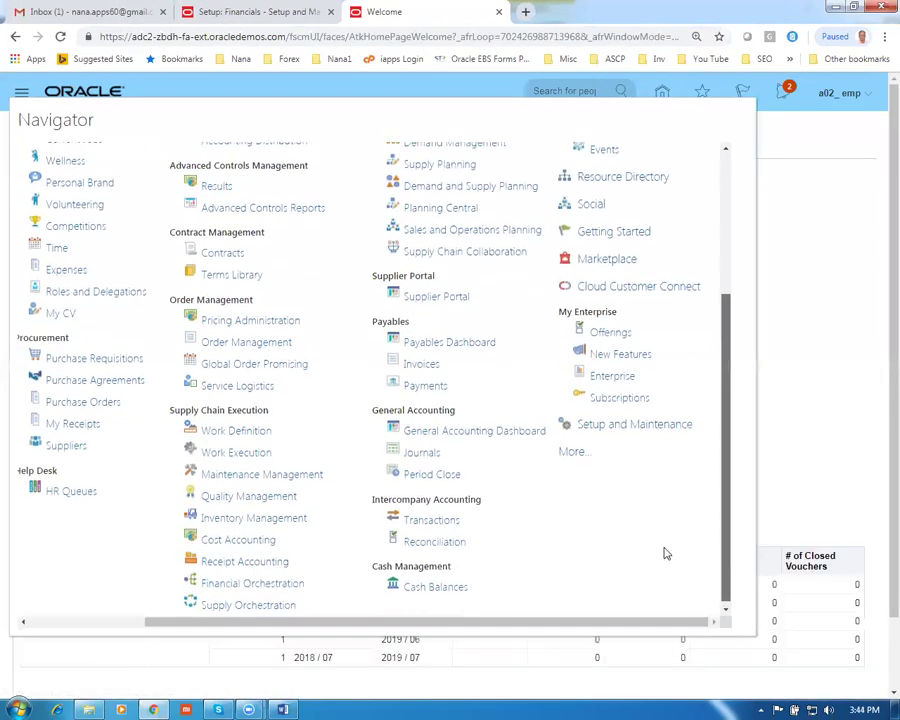
click(575, 463)
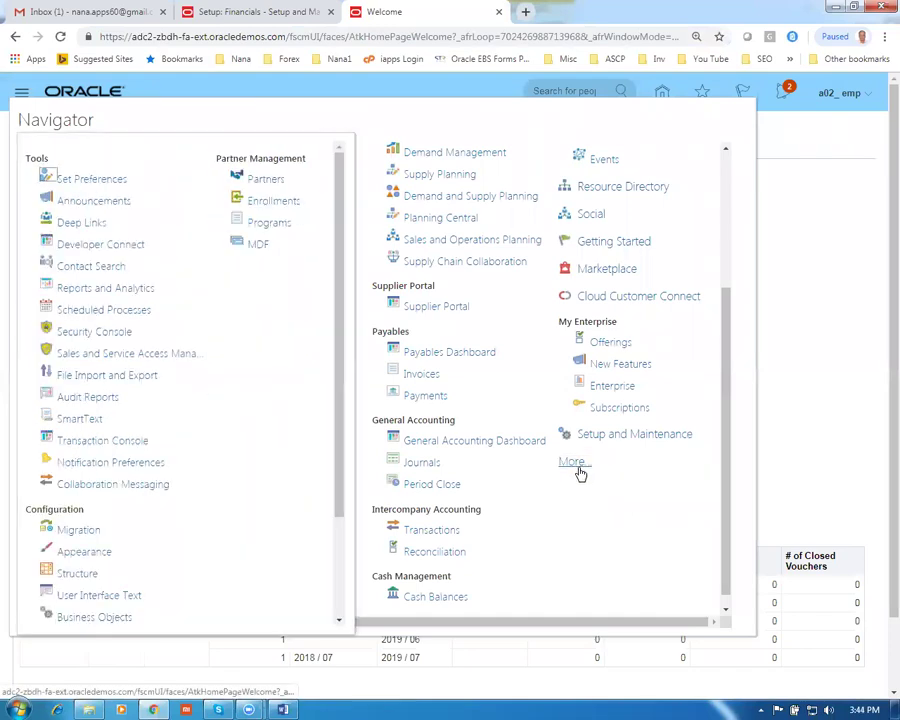
click(90, 311)
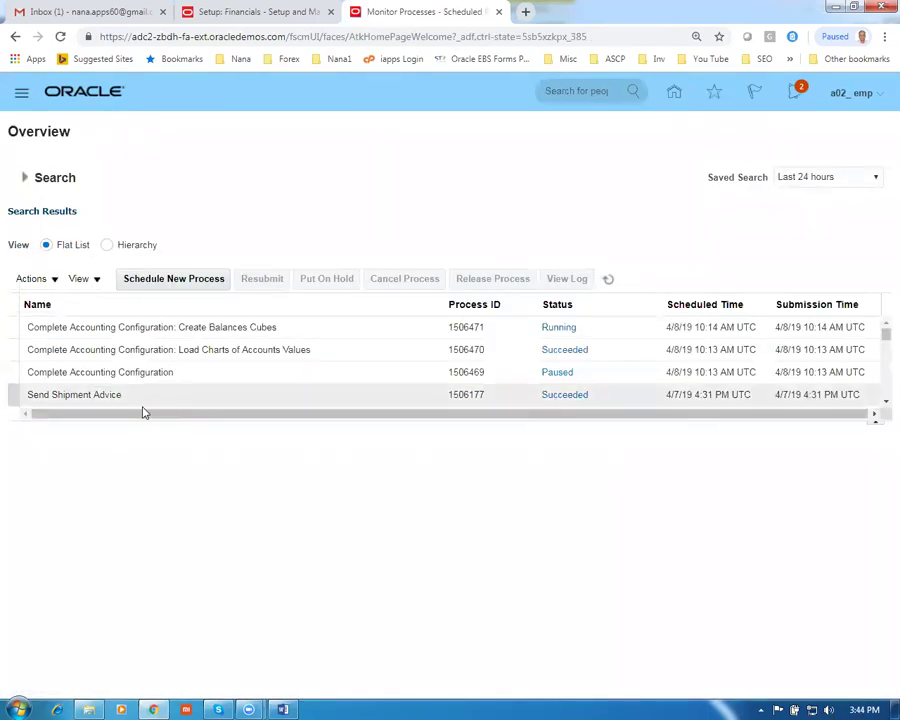
click(610, 280)
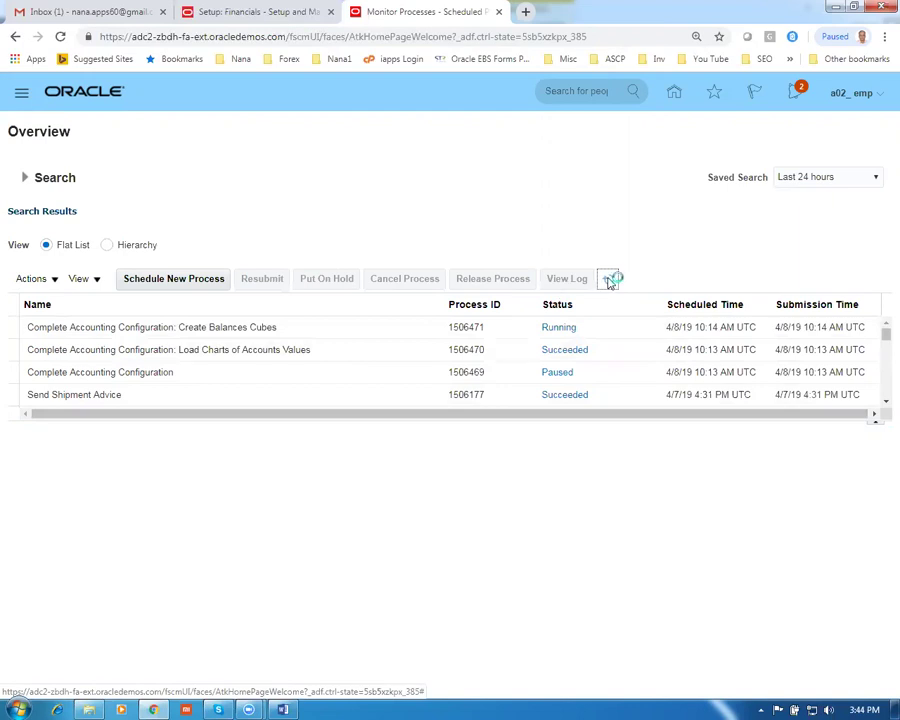
click(235, 12)
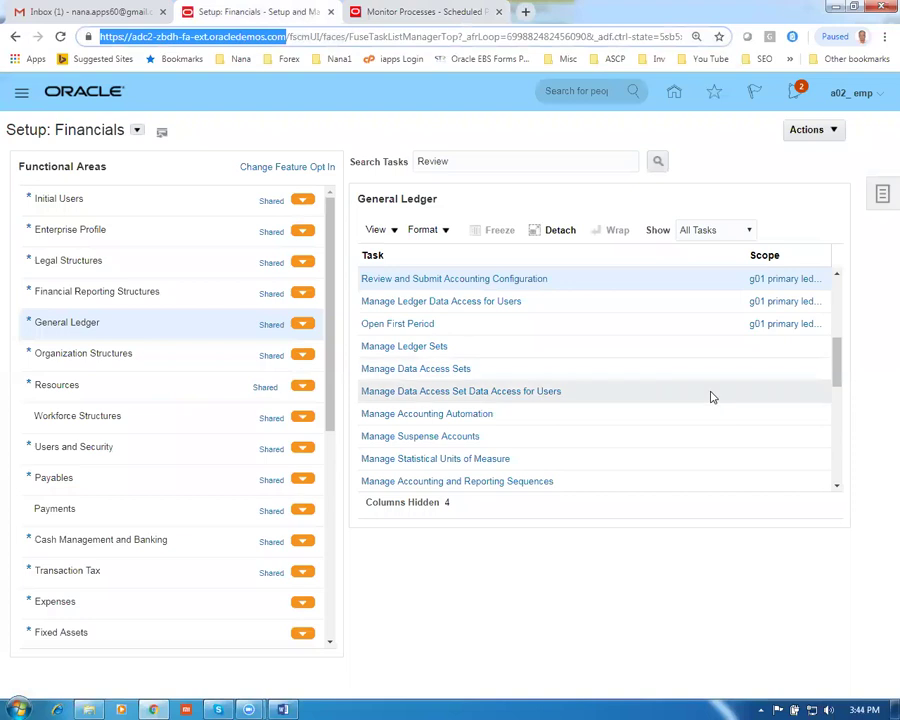
Search setup tasks for man%prim%led% and open Manage Primary Ledgers
click(882, 197)
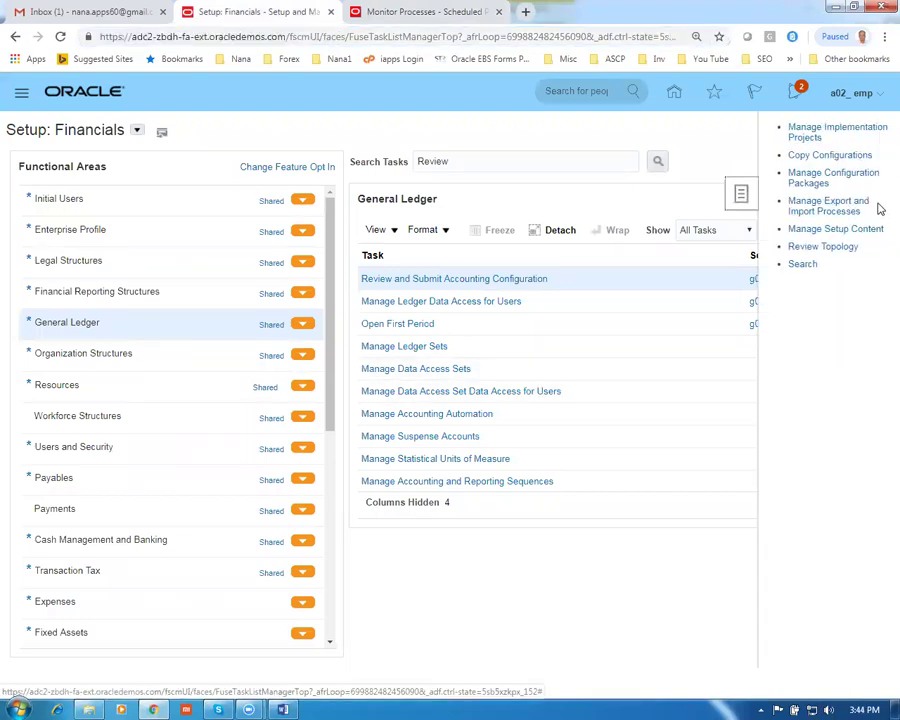
click(801, 265)
click(300, 160)
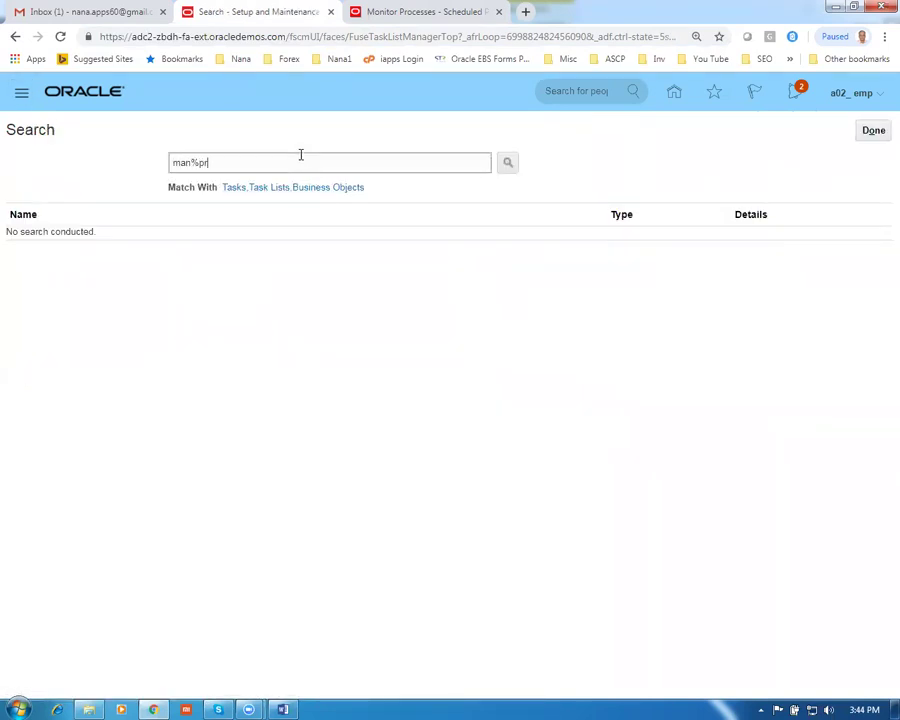
text(man%prim%led%)
key(Return)
click(44, 237)
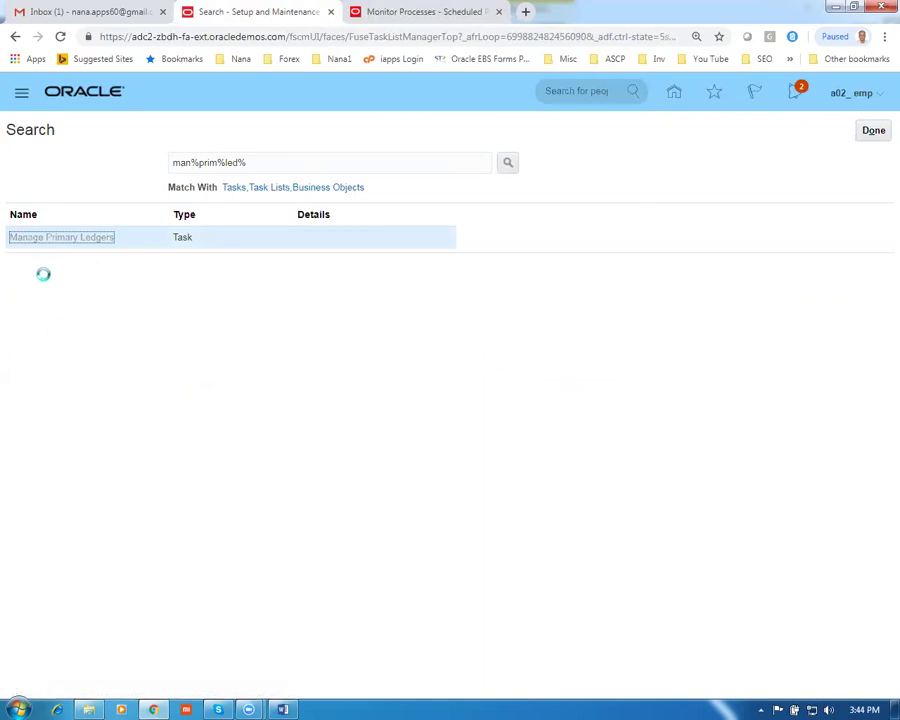
Filter the primary ledgers on g01, then bring Scheduled Processes forward
click(59, 206)
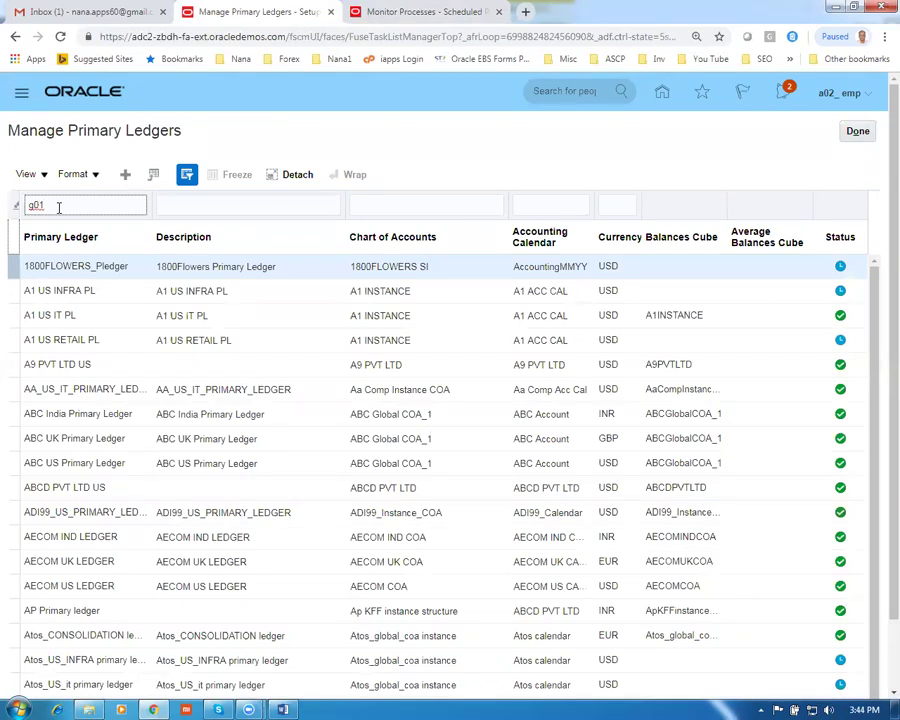
key(Return)
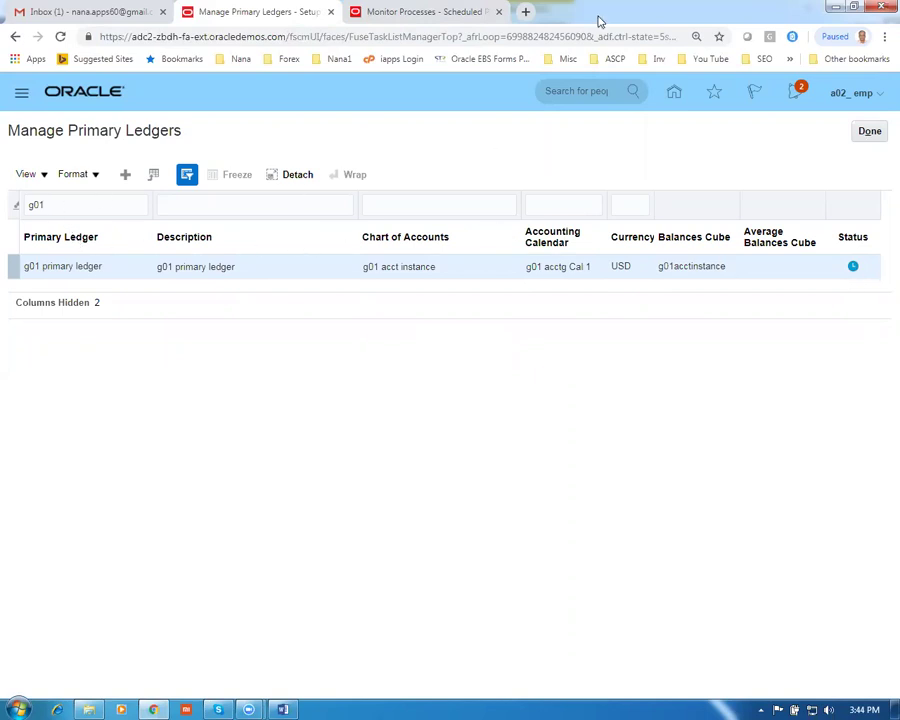
click(422, 14)
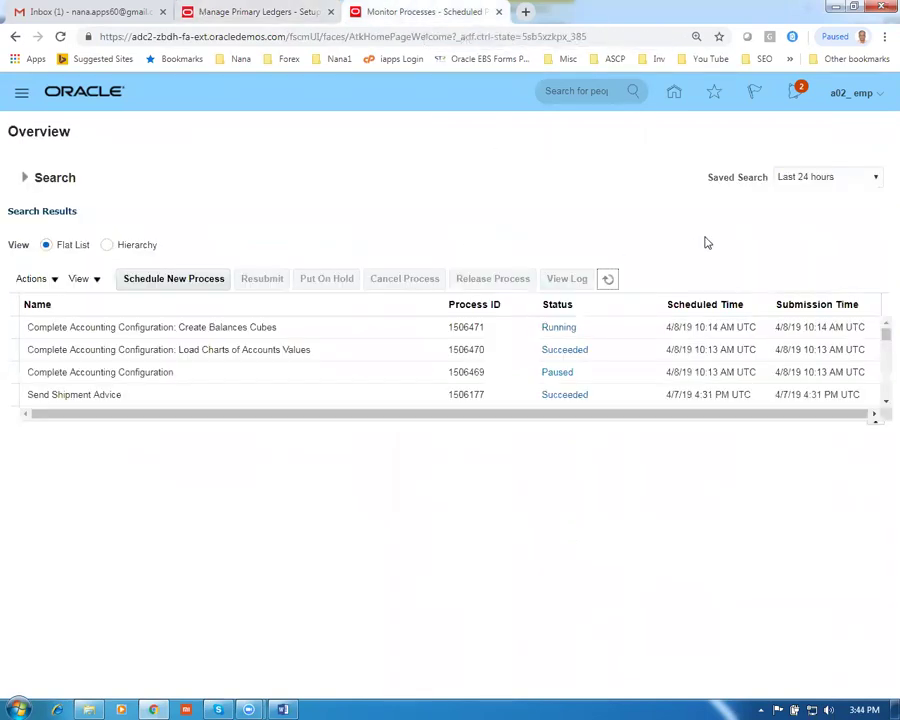
Refresh the scheduled processes table repeatedly to track the configuration processes
click(610, 281)
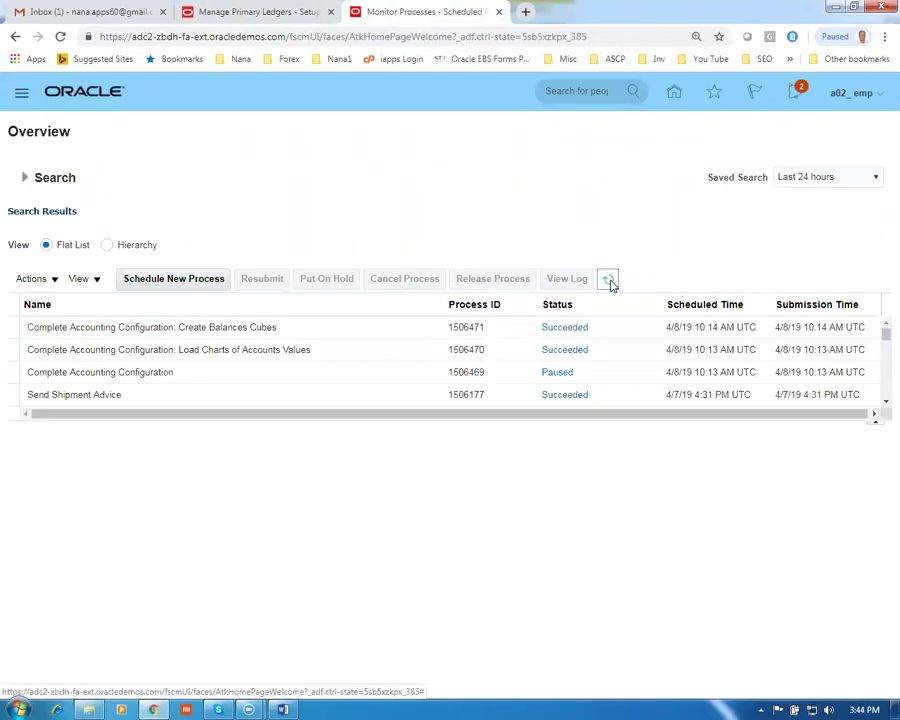
click(612, 283)
click(612, 281)
Re-run the g01 filter to confirm the ledger's status, close the page, and return to Word
click(243, 13)
click(91, 207)
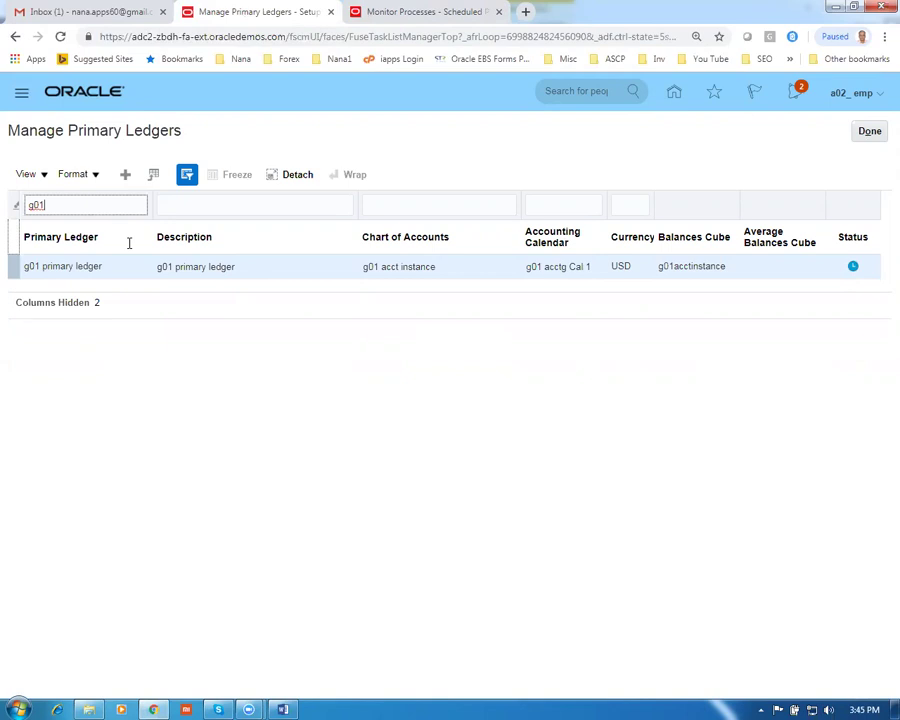
key(Return)
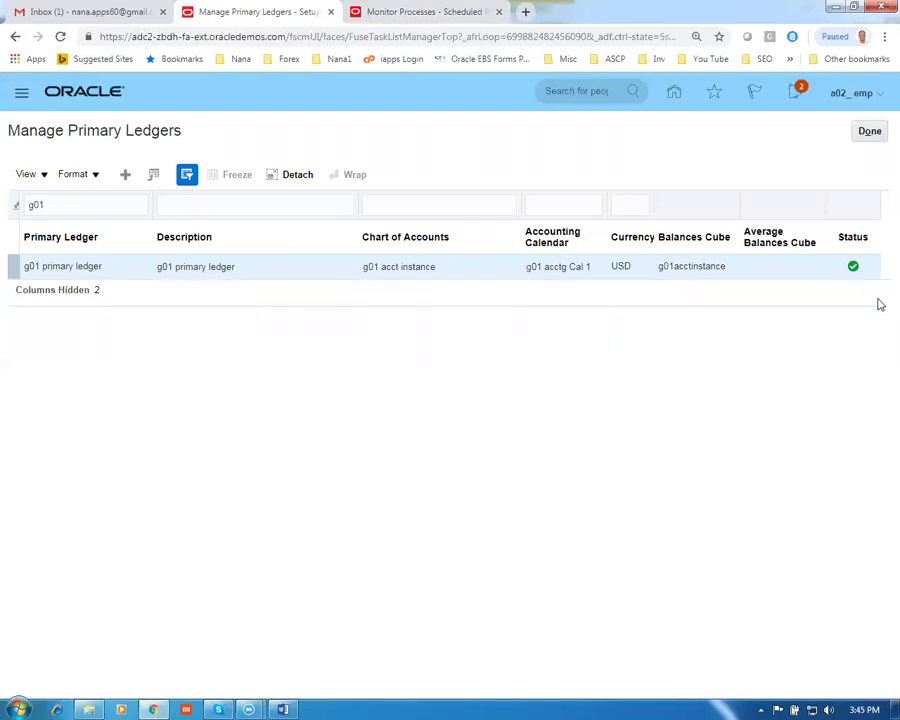
click(869, 131)
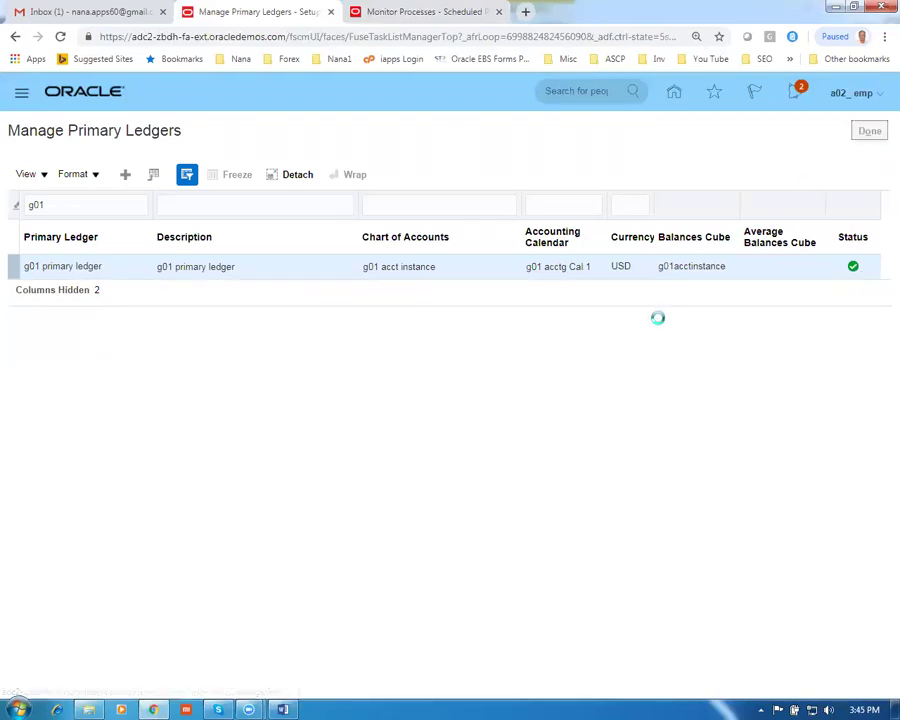
key(alt+Tab)
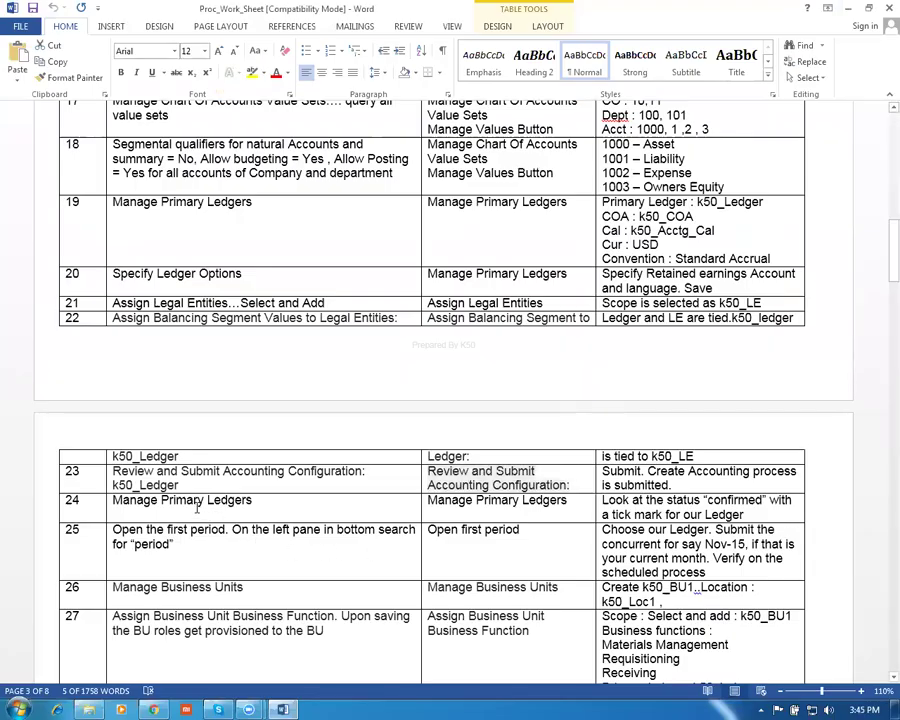
Review the worksheet's Manage Business Units row, then return to the Oracle task search term
click(466, 566)
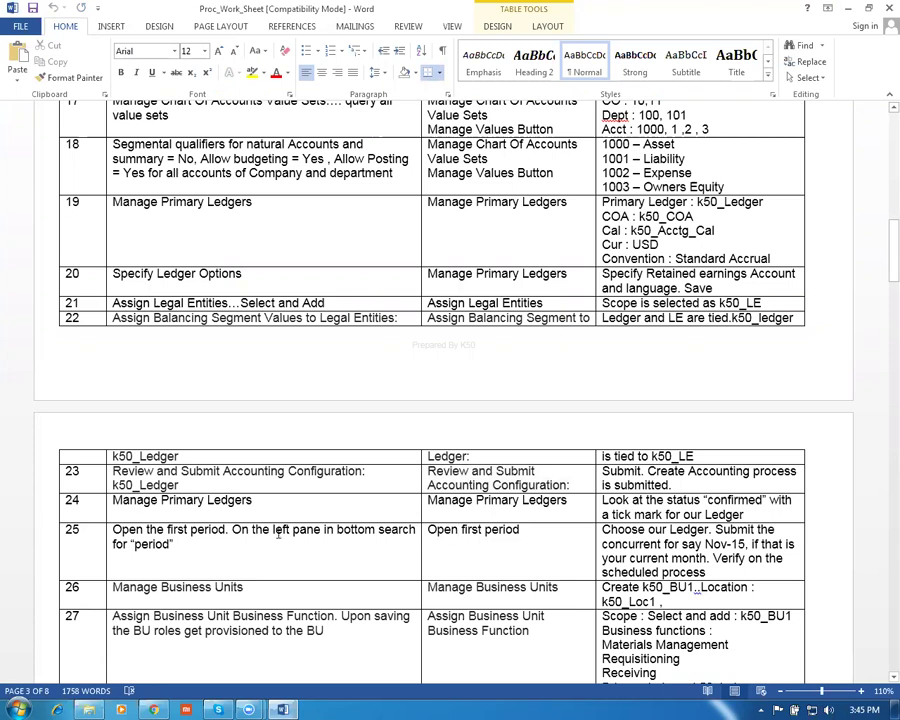
drag(525, 530, 436, 522)
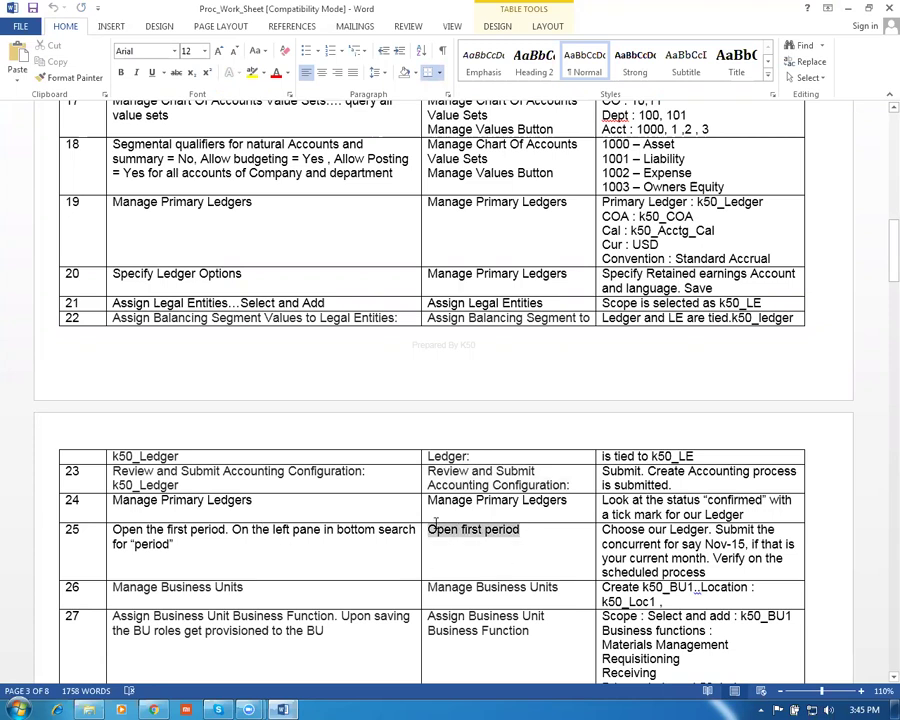
click(311, 586)
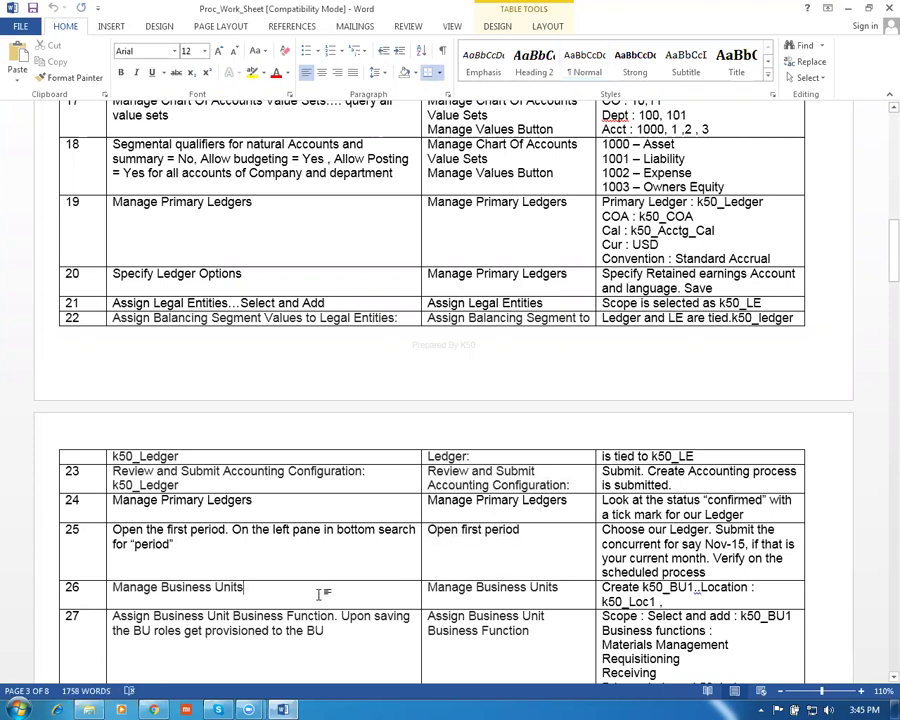
scroll(352, 600, down, 1)
scroll(352, 600, down, 2)
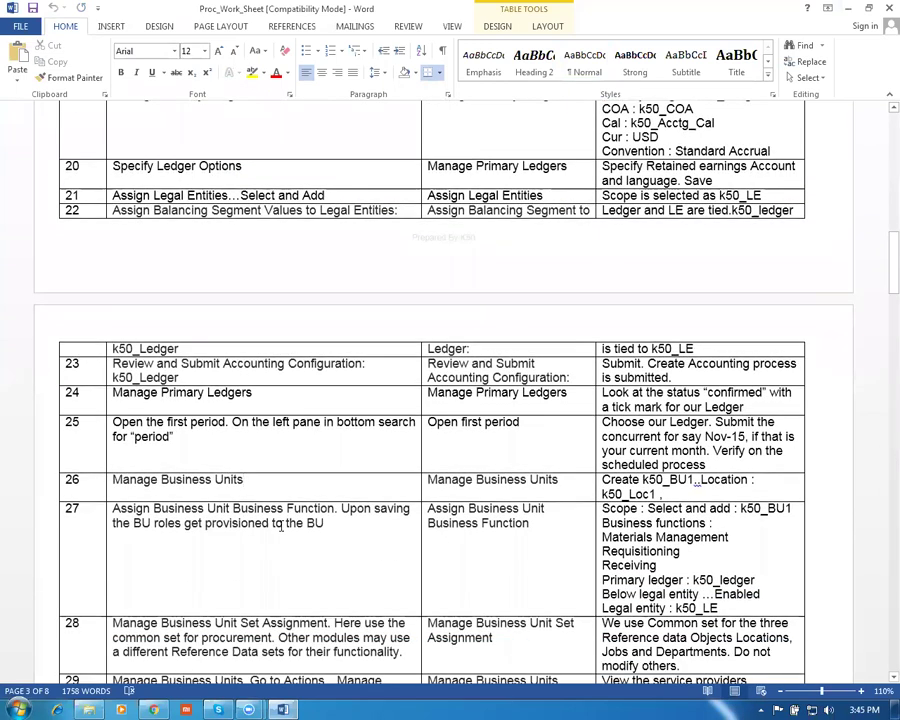
key(Tab)
key(Tab)
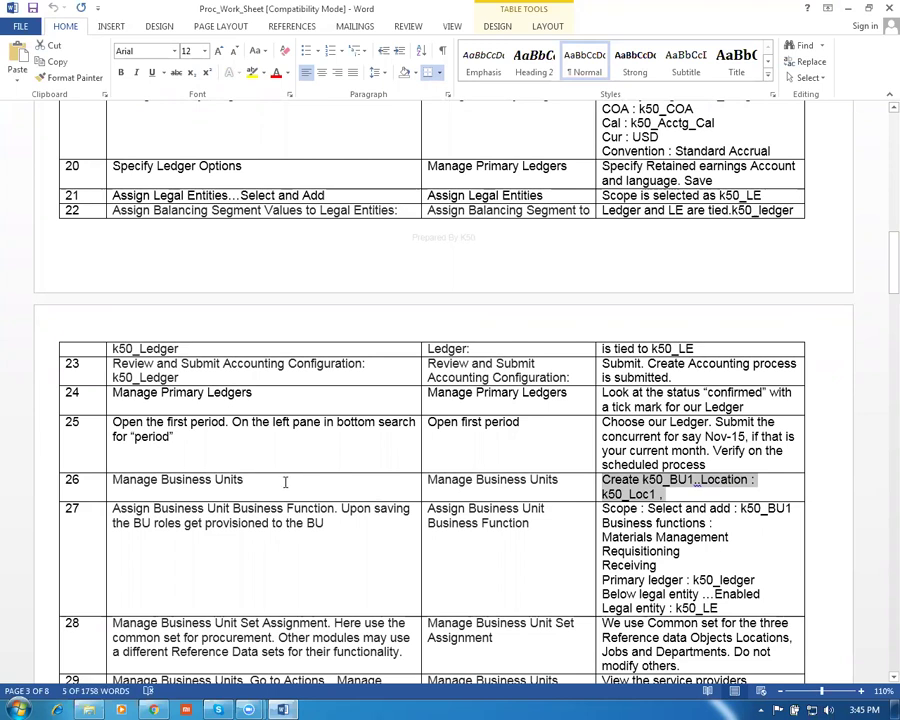
key(shift+Tab)
key(ctrl+c)
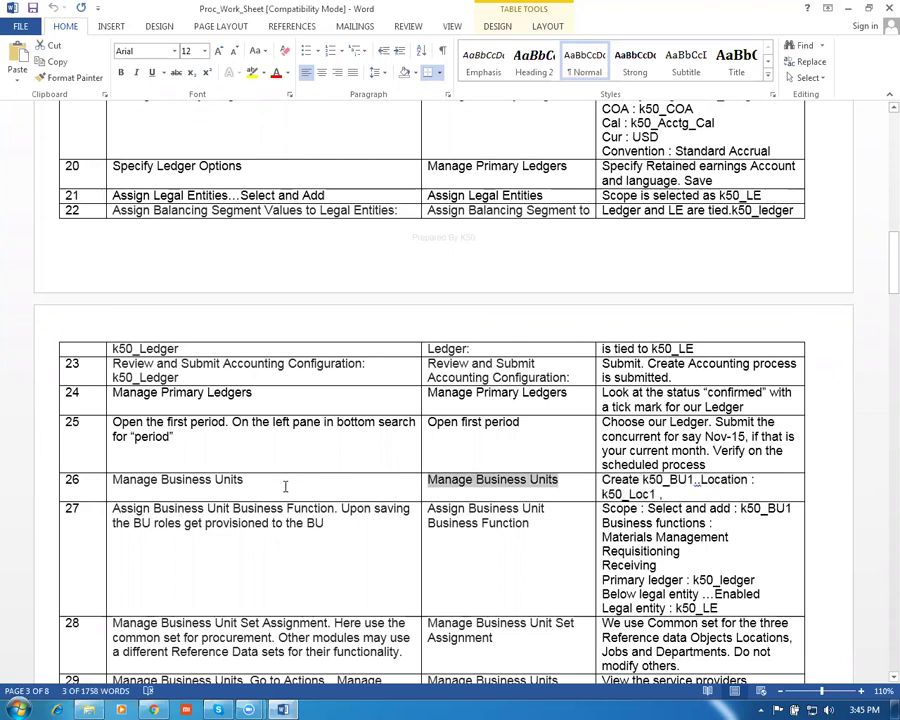
key(alt+Tab)
drag(235, 161, 108, 171)
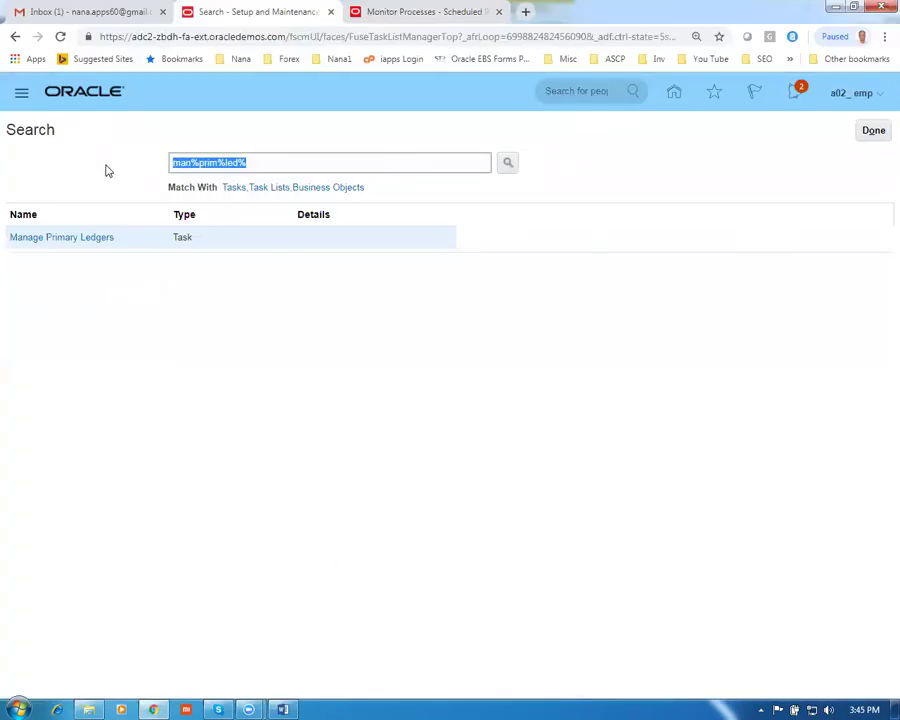
Search tasks for man%busi%unit%, open Manage Business Units, and start a new business unit
key(ctrl+v)
key(Return)
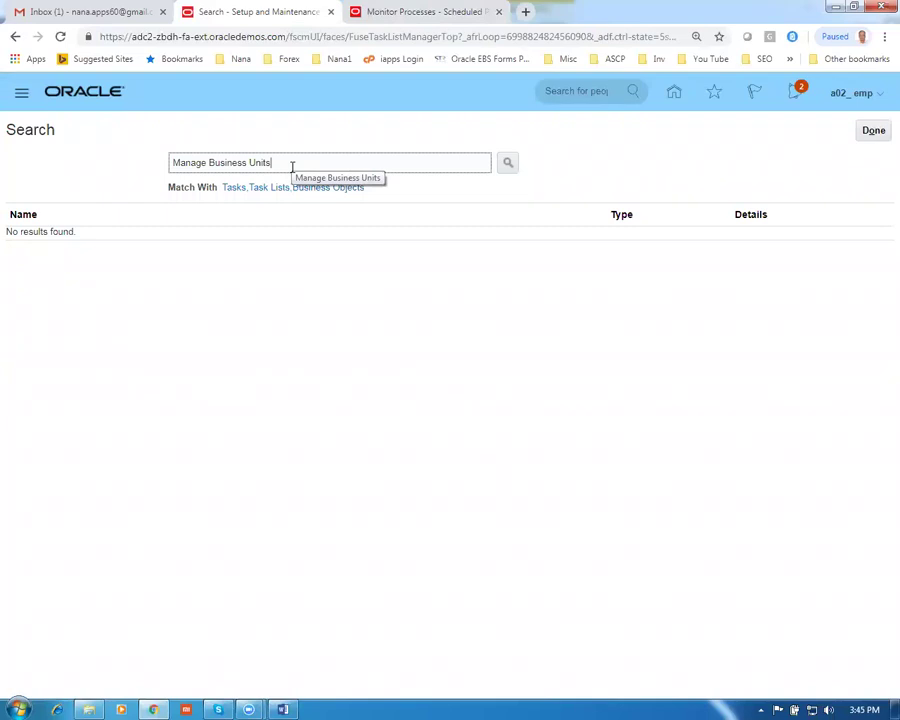
key(Return)
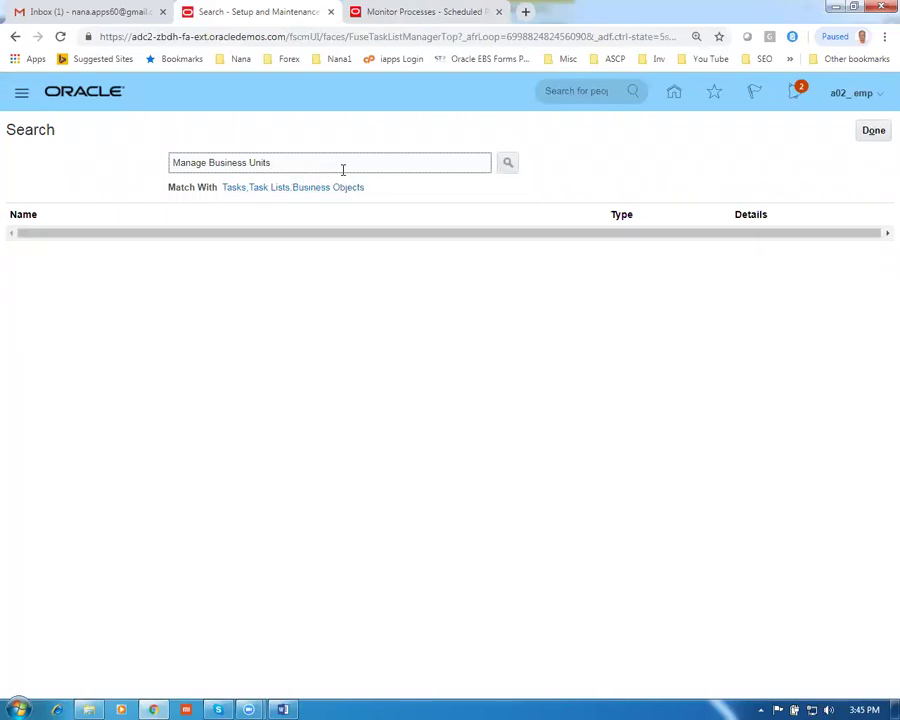
text(man)
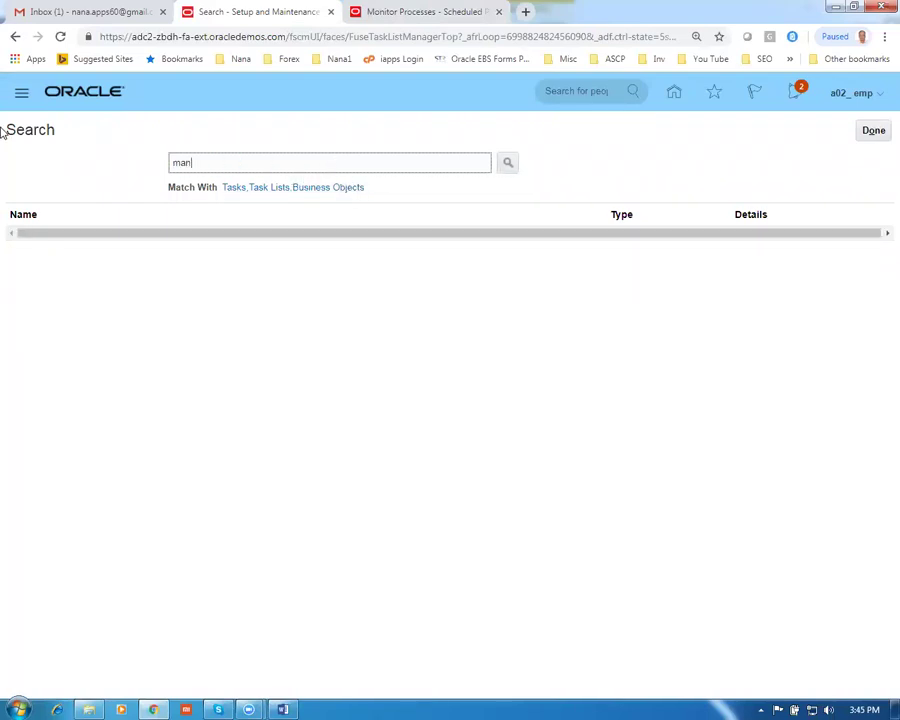
text(%busi%unit%)
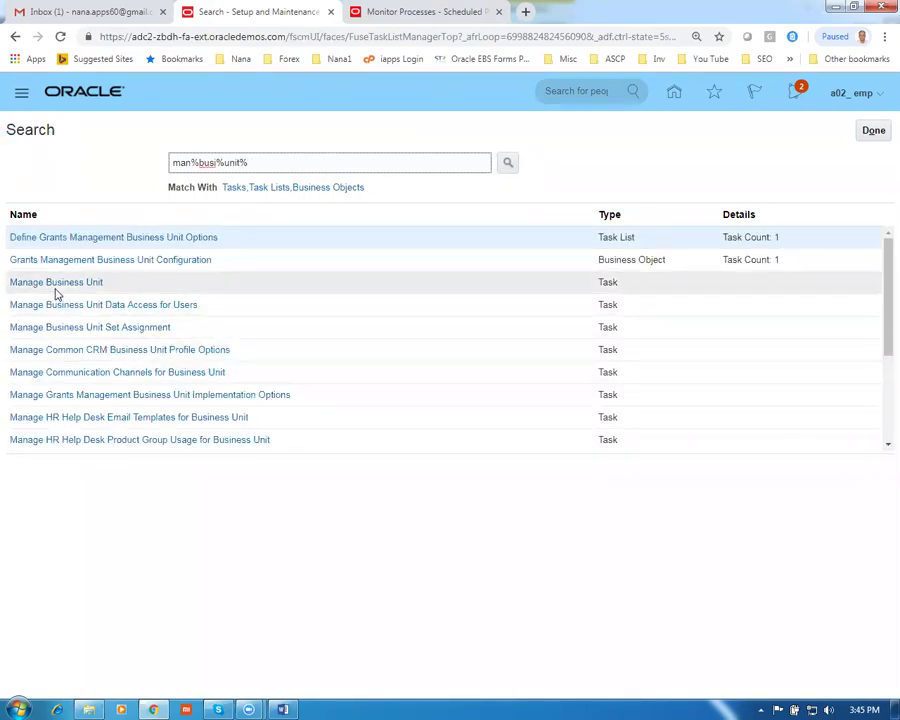
click(57, 286)
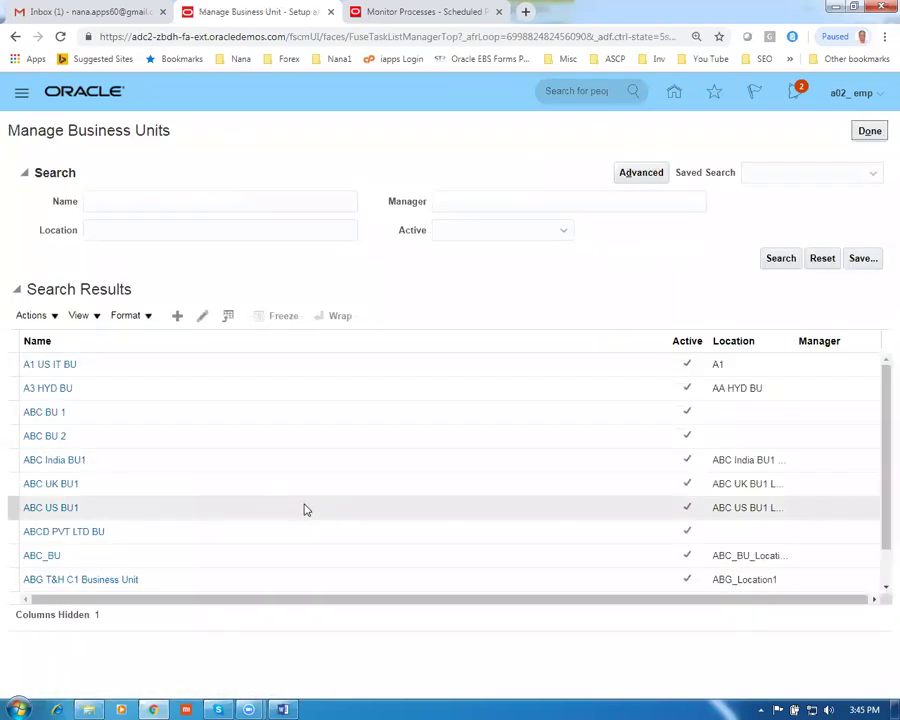
click(177, 316)
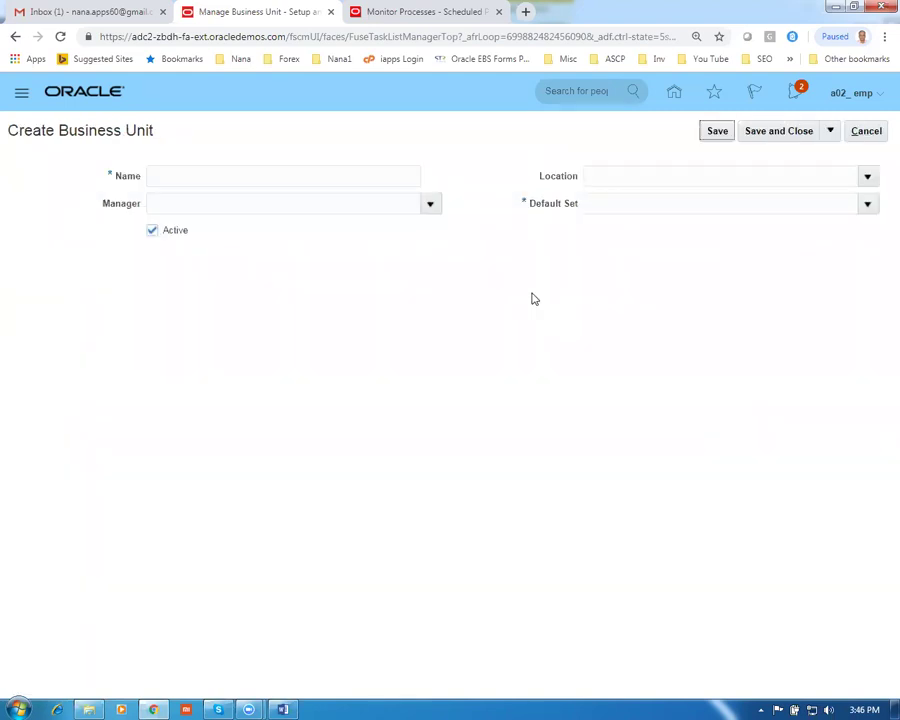
Name the business unit 'g01-business unit' and start creating a new reference data set for Default Set
text(g01-business unit)
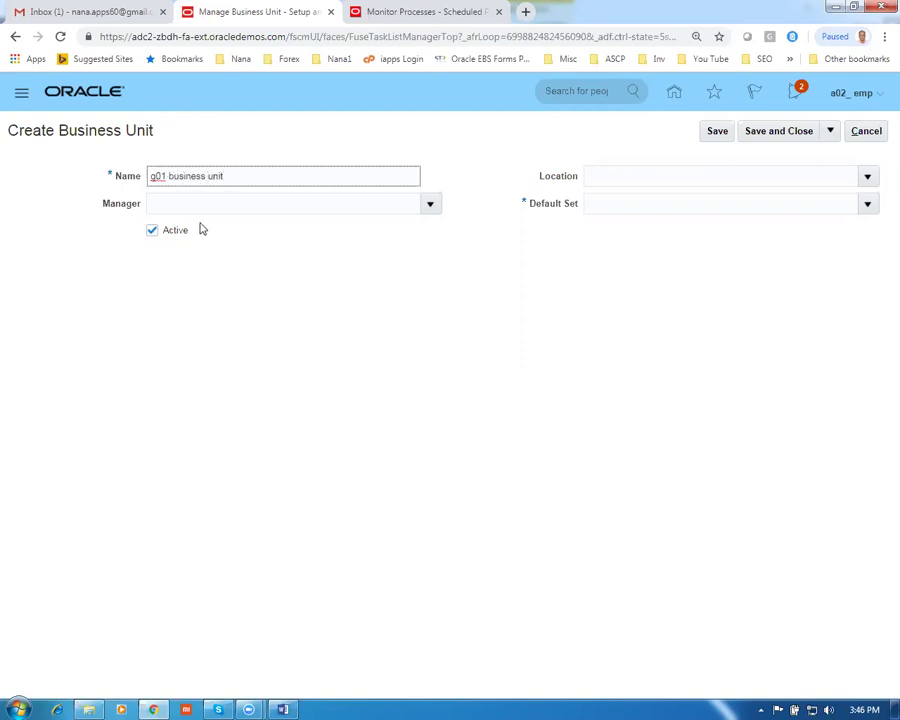
click(192, 202)
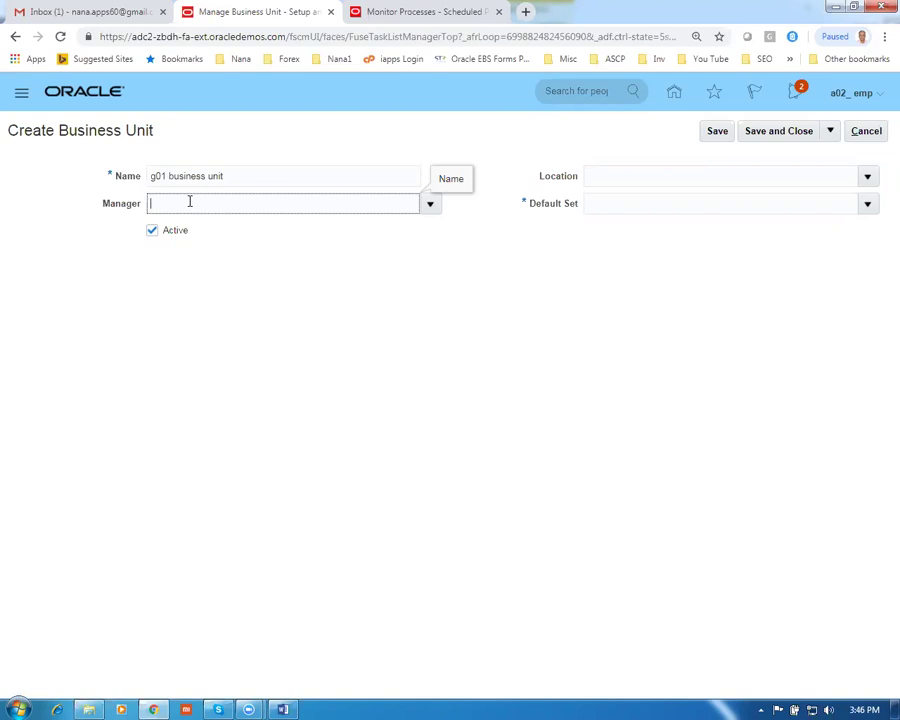
click(626, 174)
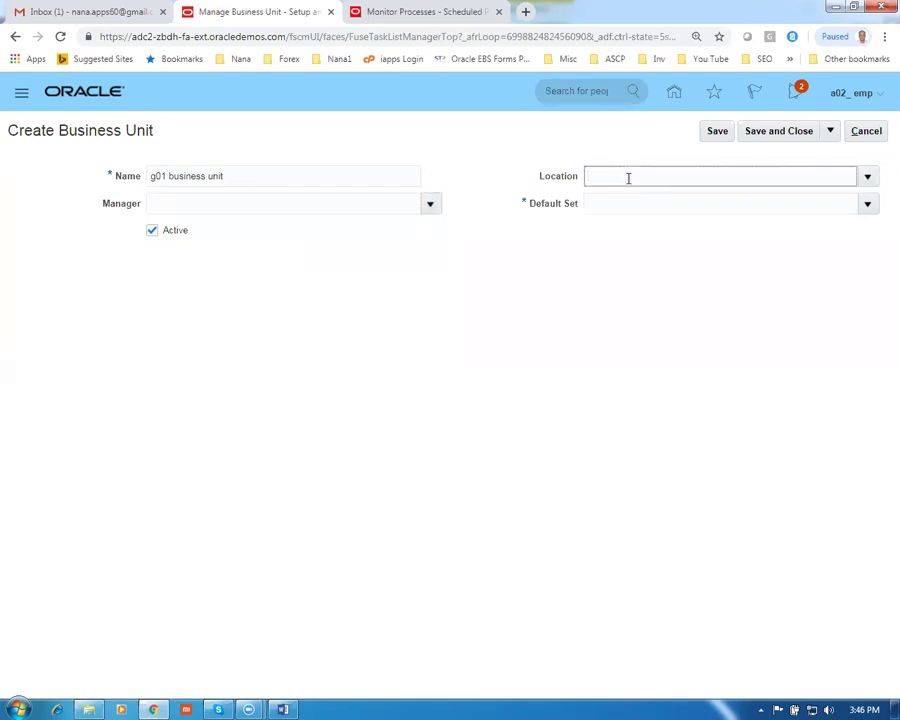
click(630, 206)
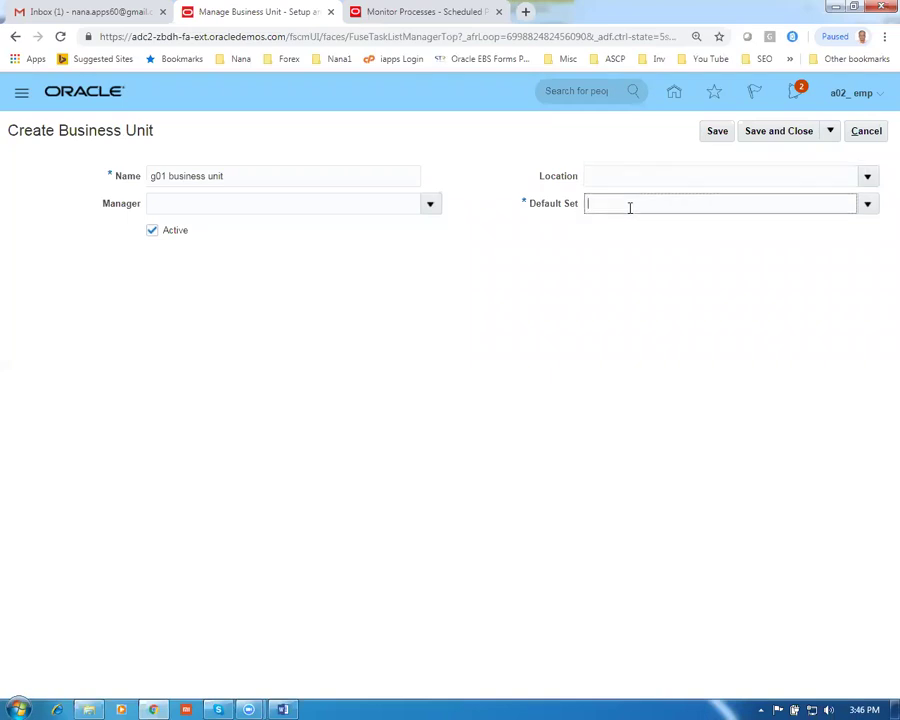
click(586, 316)
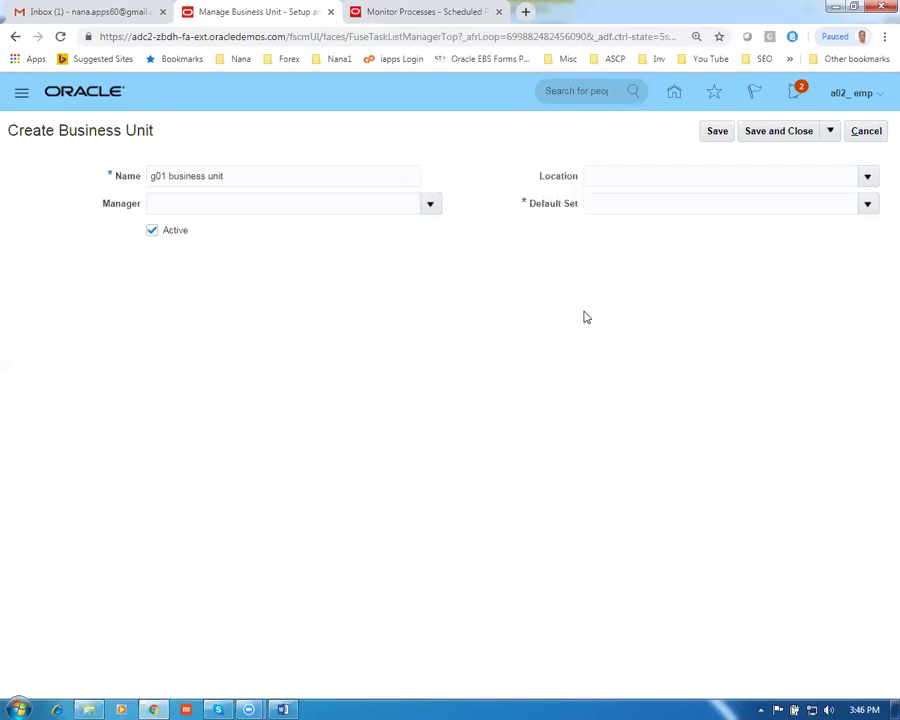
click(595, 206)
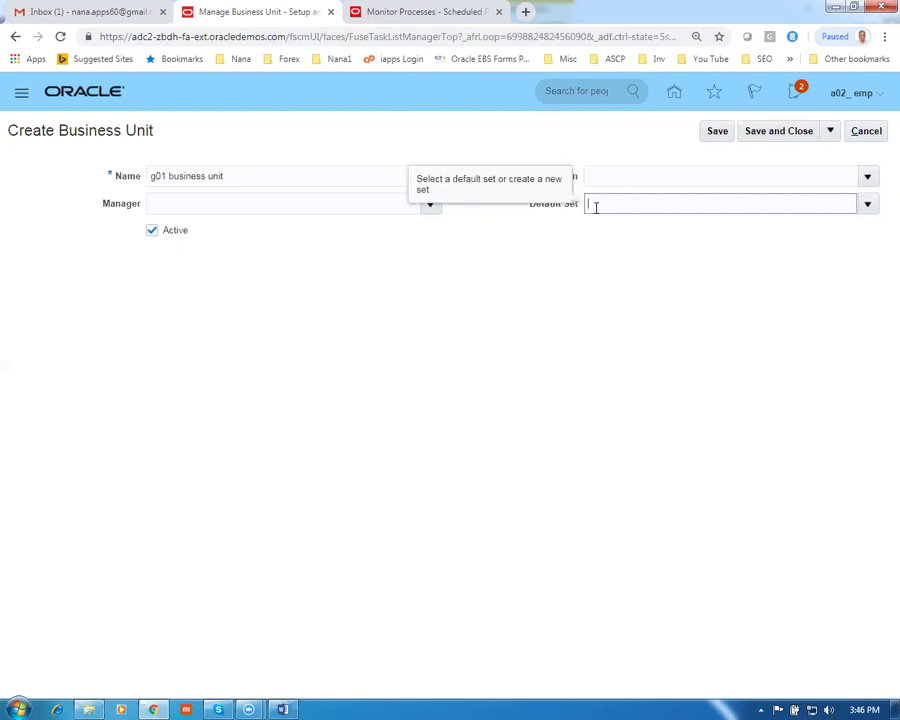
click(575, 267)
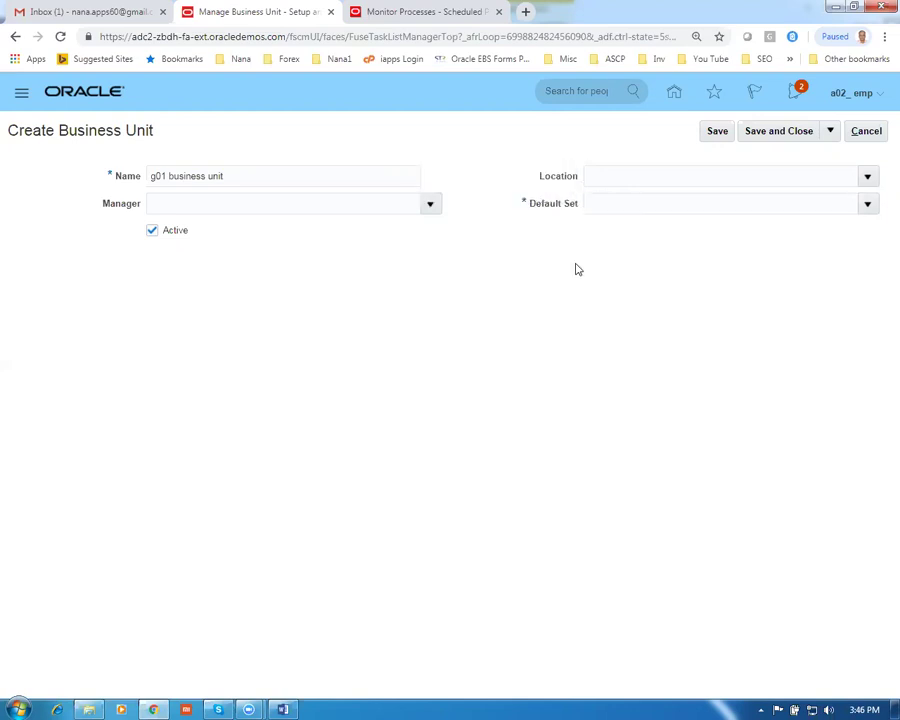
click(866, 204)
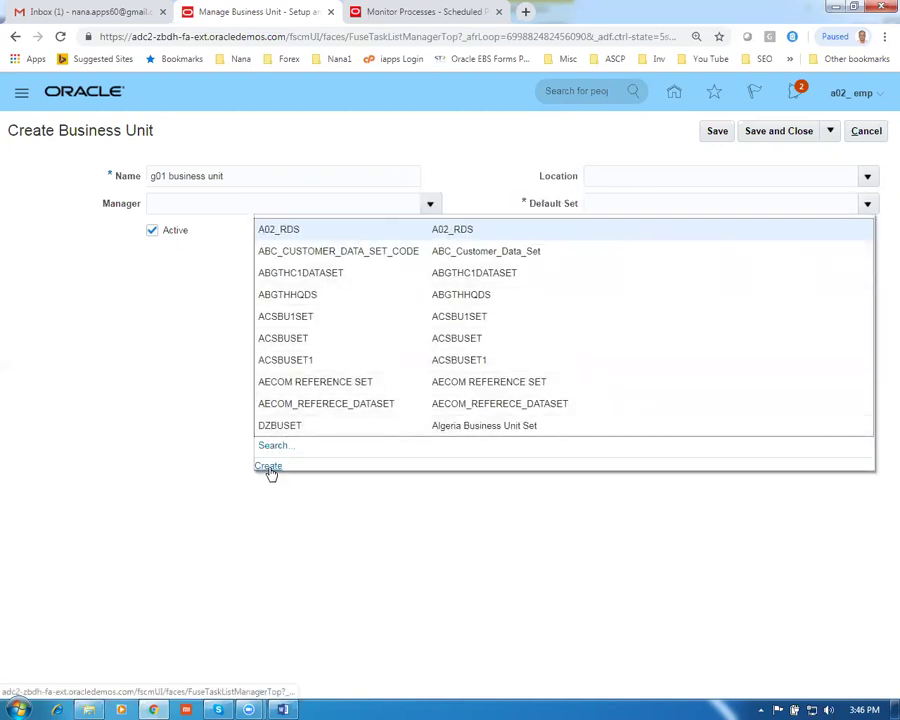
click(268, 467)
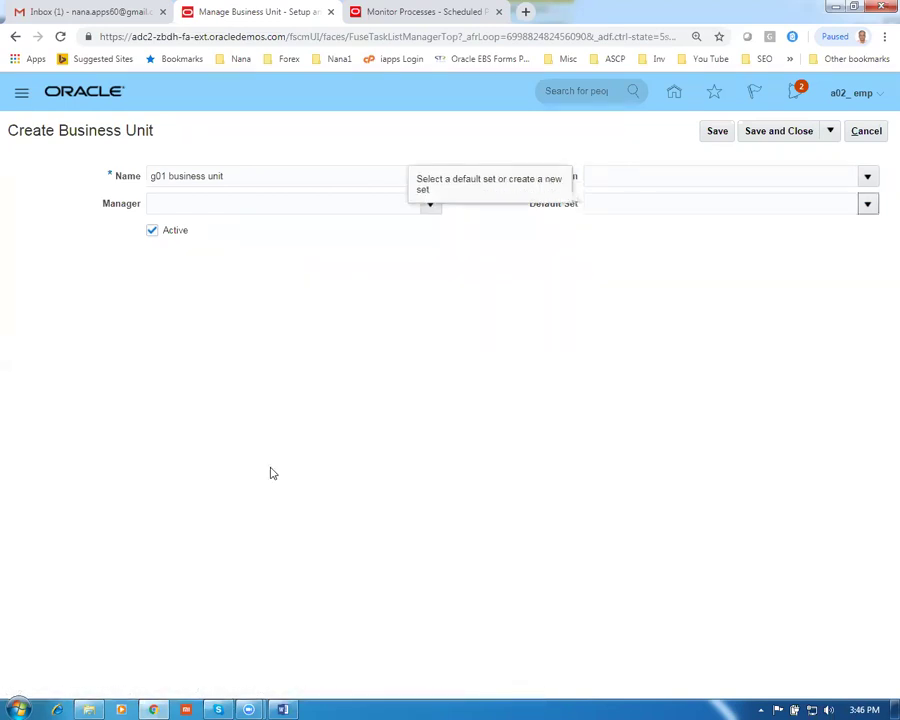
Create reference data set G01_RDS, using G01_RDS as its code, name and description
text(G)
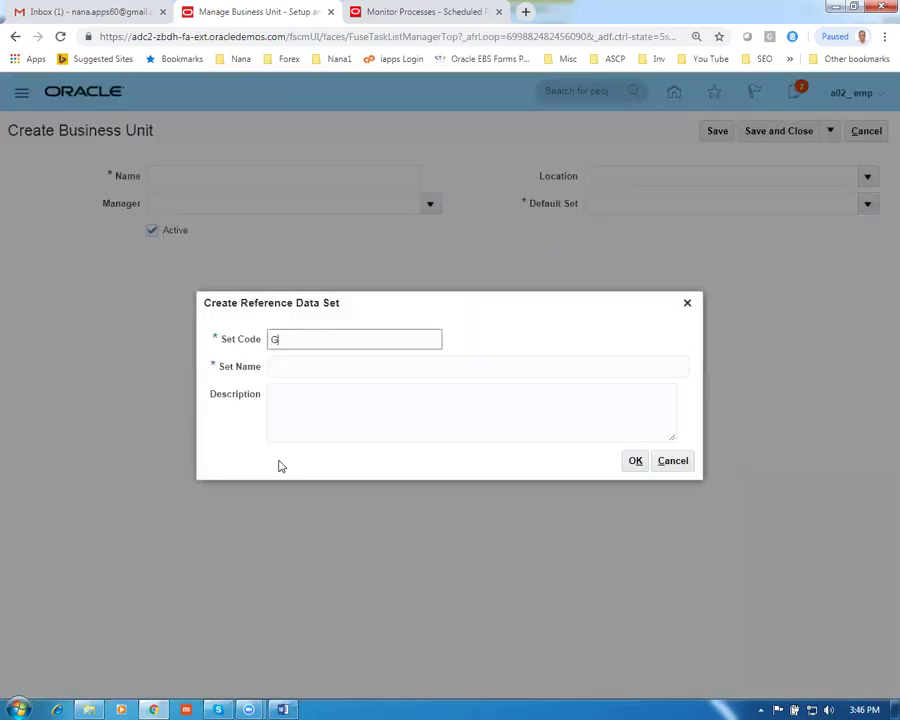
text(01_RDS)
drag(340, 345, 196, 352)
key(ctrl+c)
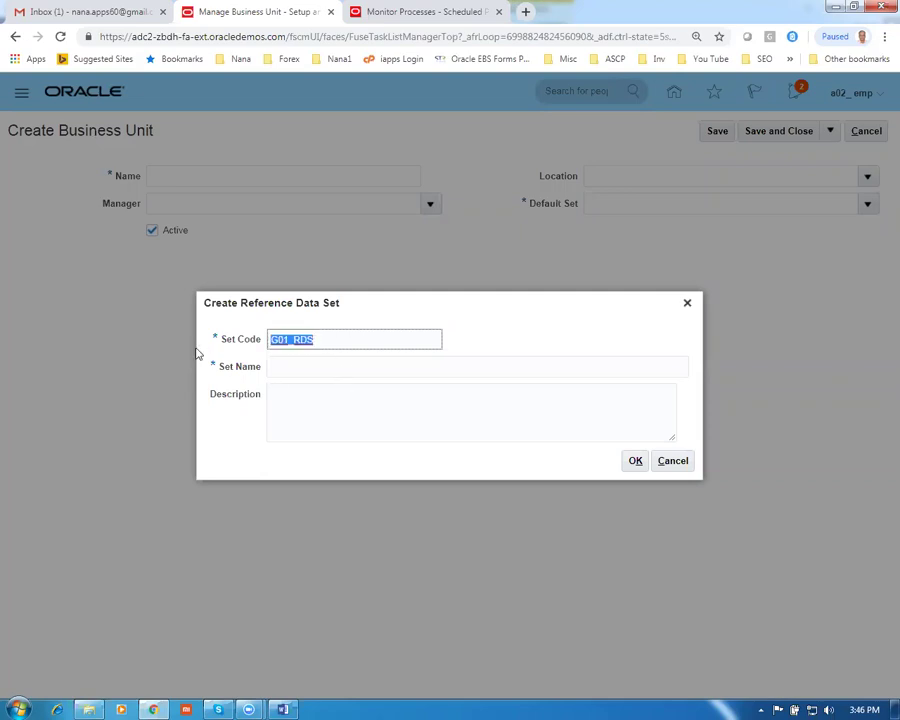
click(303, 368)
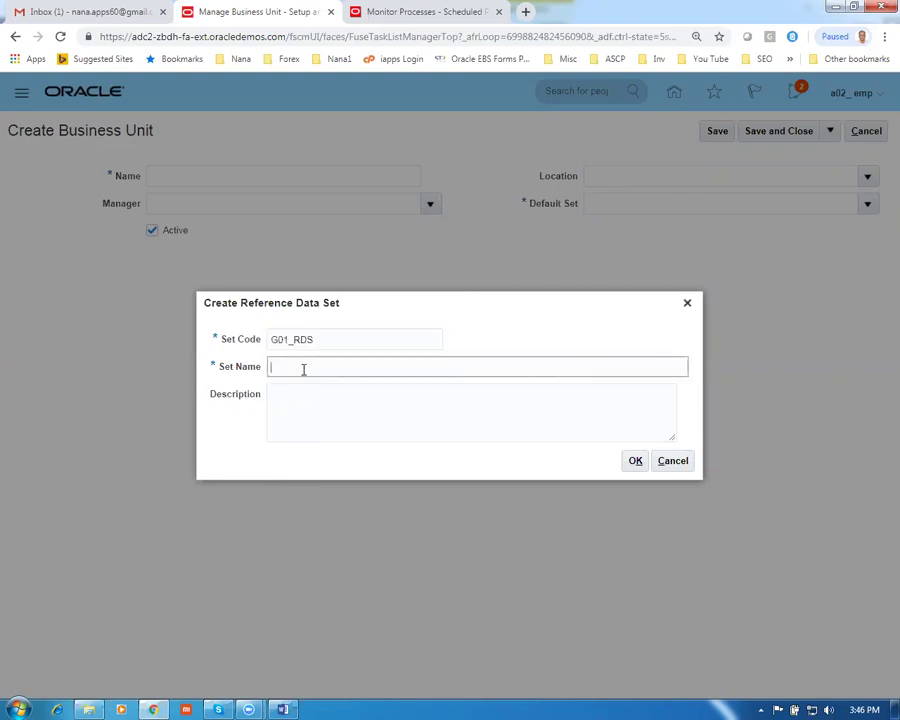
key(ctrl+v)
click(308, 413)
key(ctrl+v)
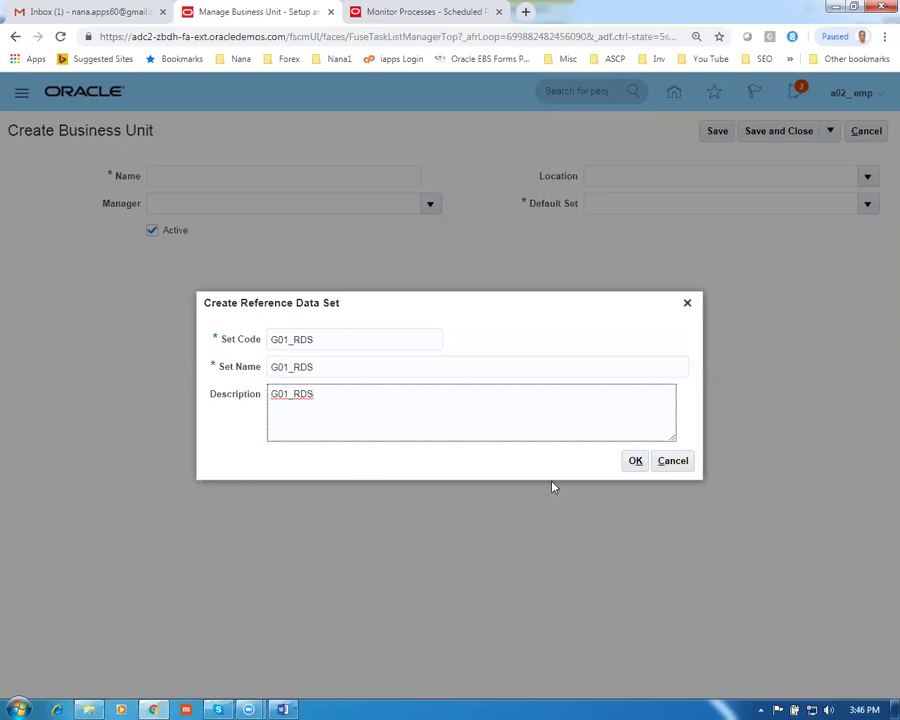
click(637, 462)
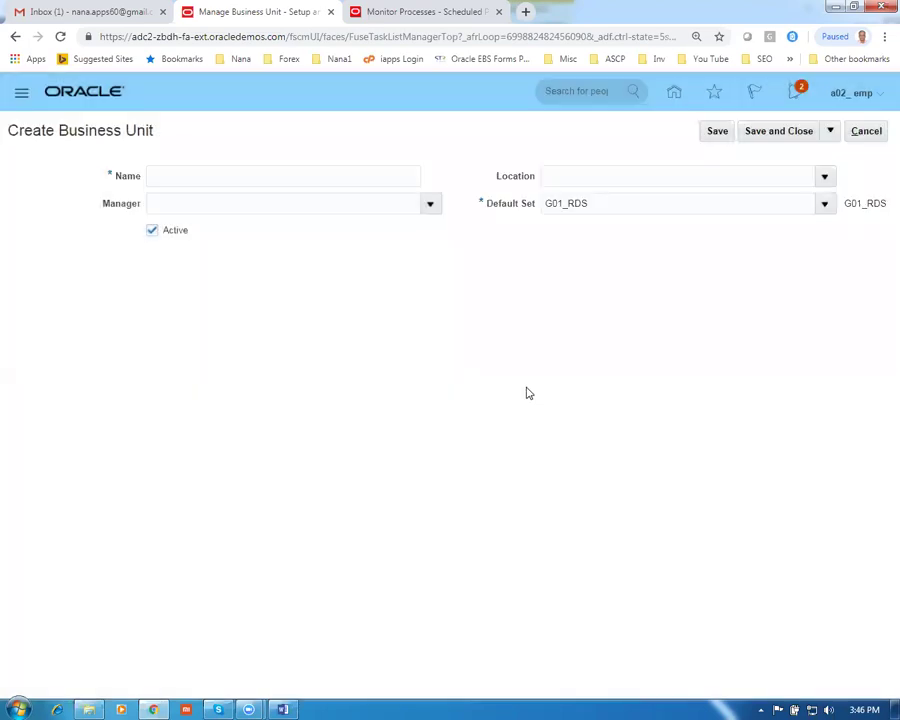
Re-enter the name 'g01 business unit' and save the business unit with default set G01_RDS
click(174, 170)
text(g01)
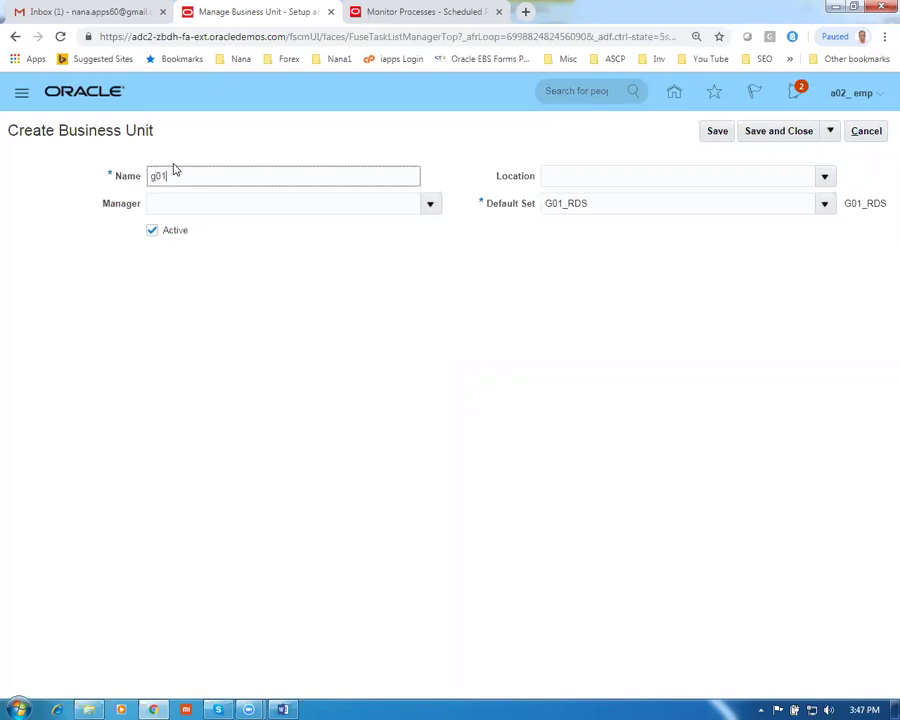
text( business unit)
click(790, 133)
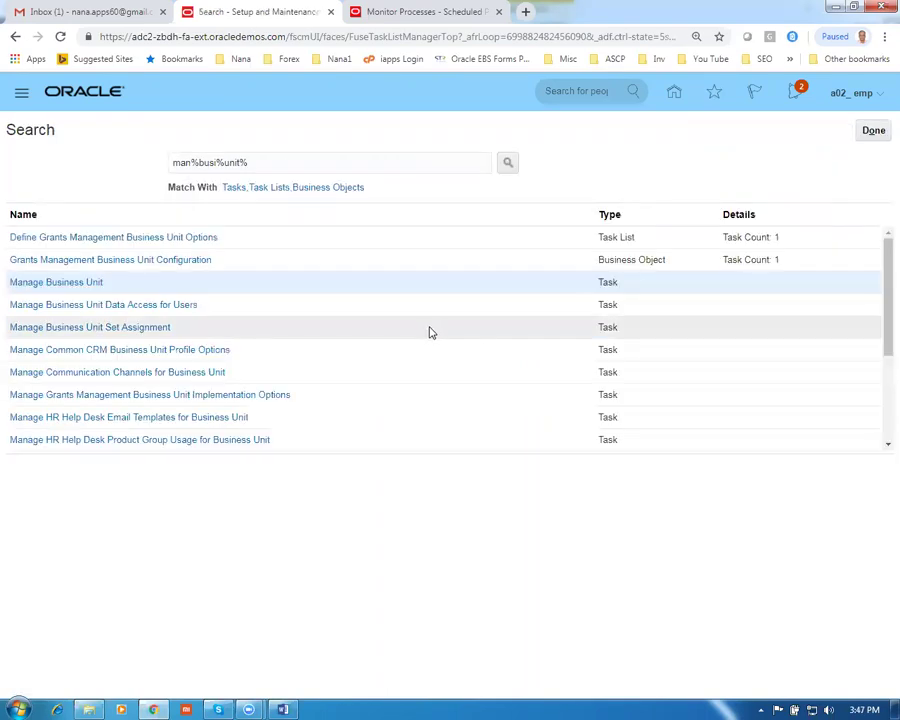
key(alt+Tab)
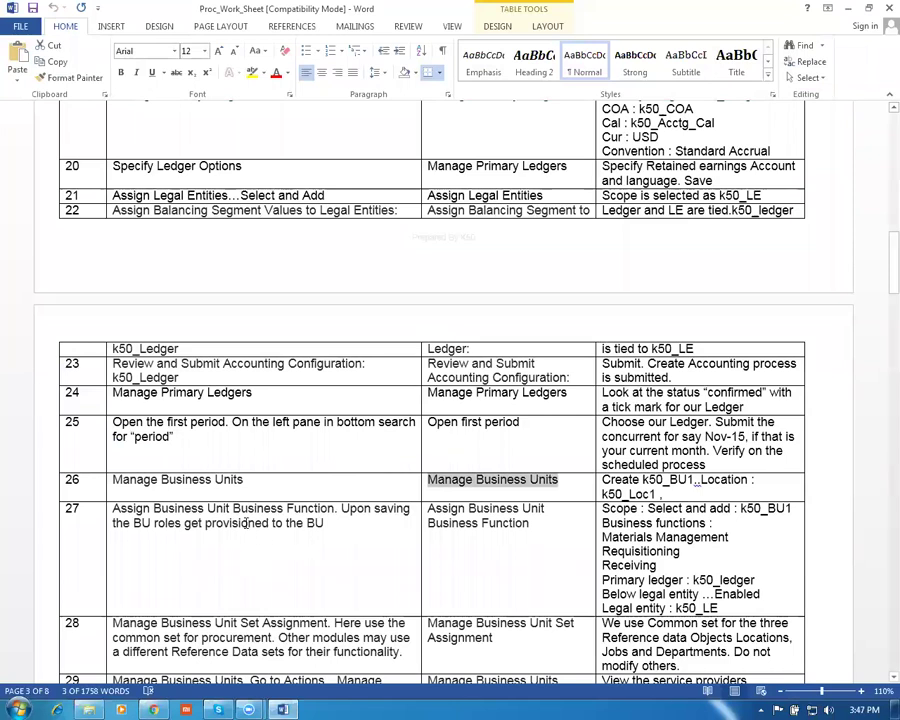
click(248, 514)
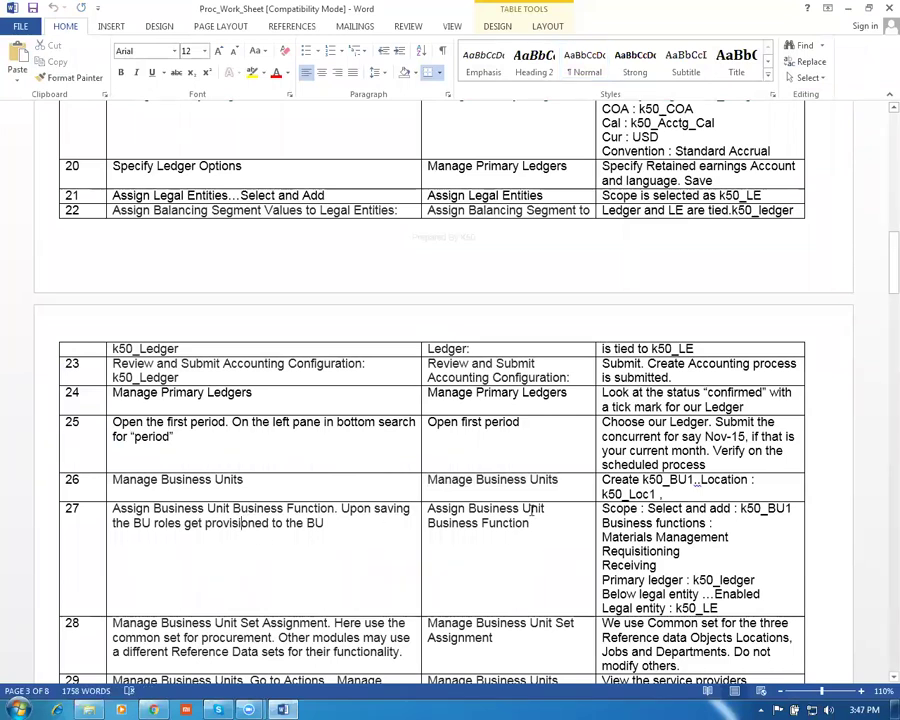
drag(428, 509, 461, 527)
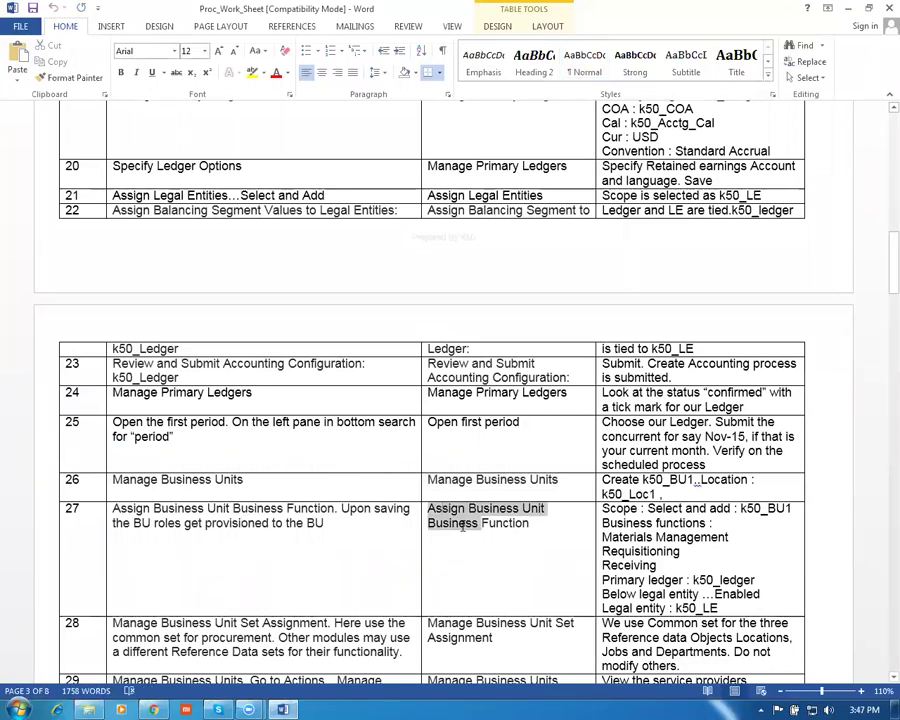
click(267, 523)
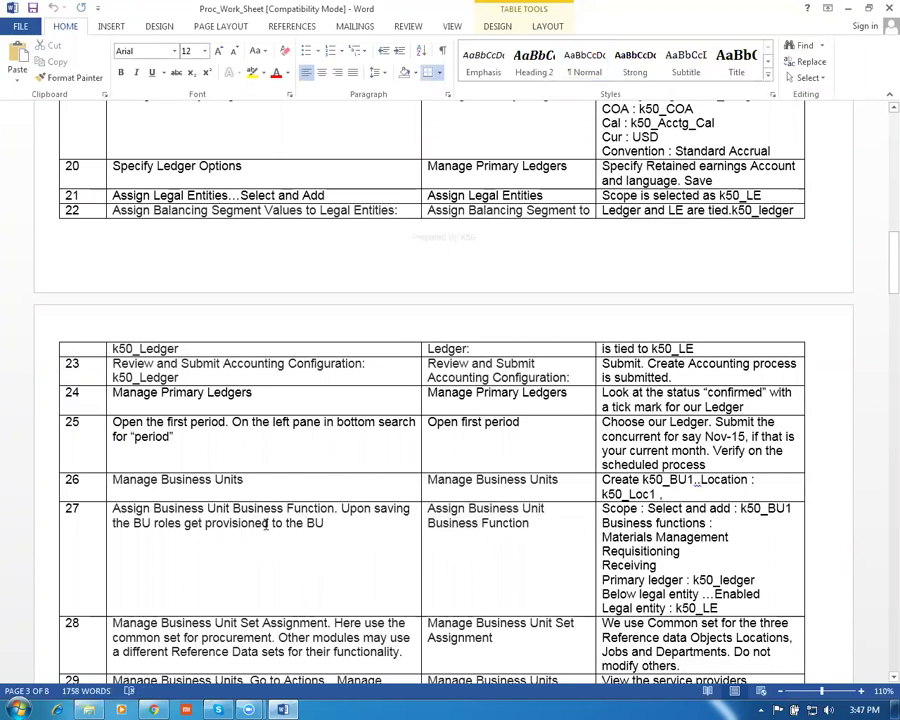
key(alt)
key(alt)
key(alt+Tab)
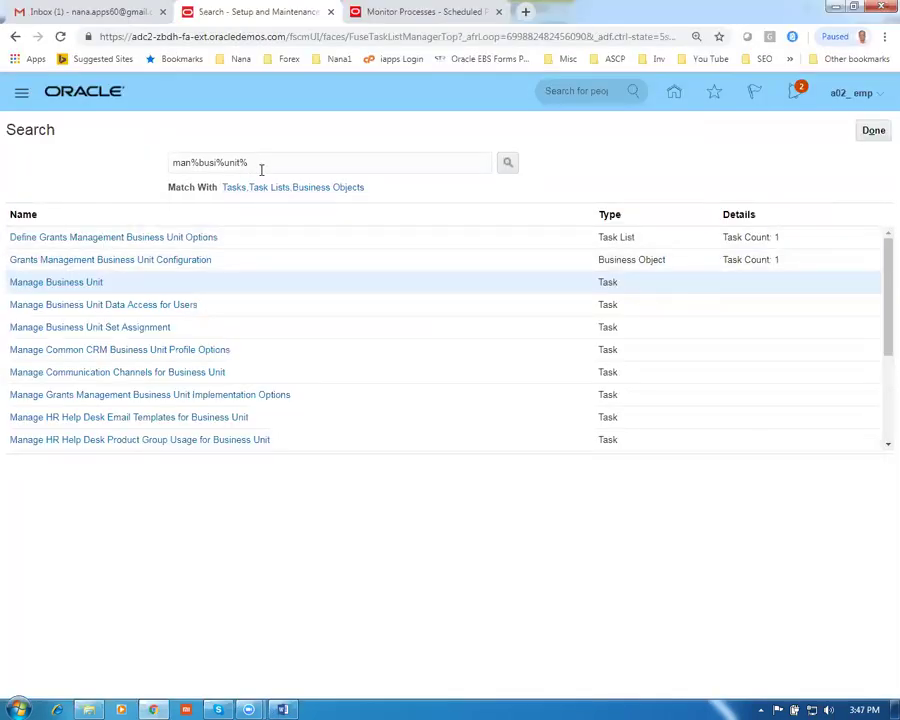
Leave the previous task search and switch the setup offering to Financials
drag(260, 166, 4, 196)
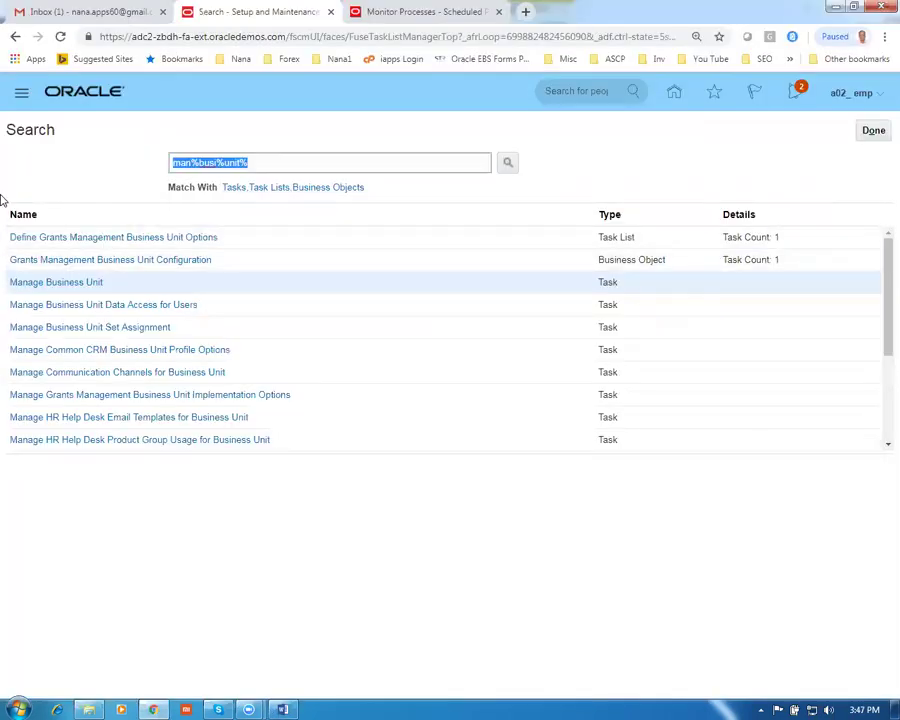
click(873, 131)
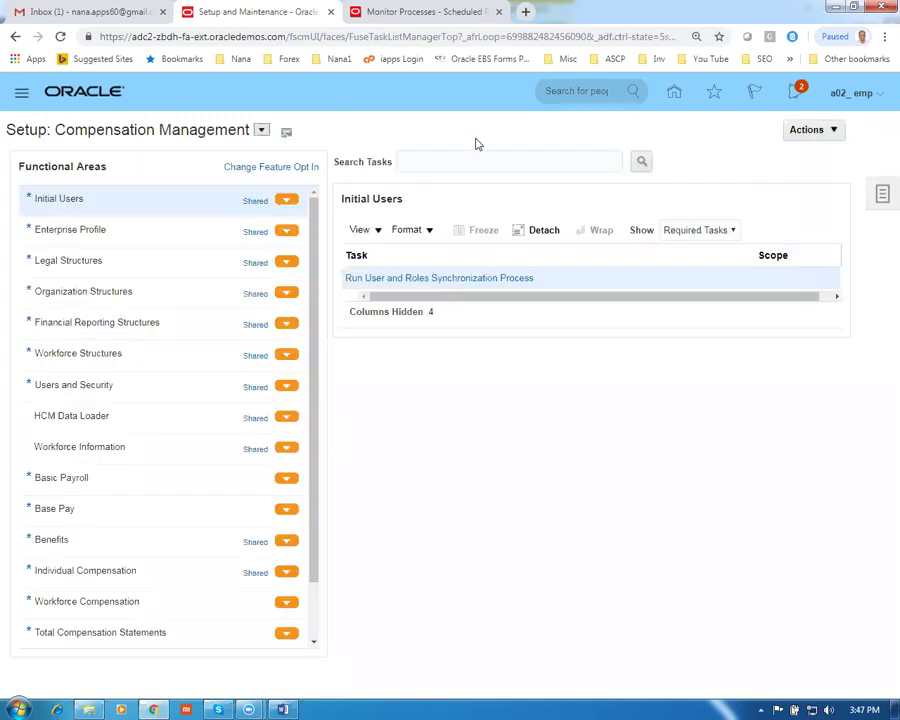
click(261, 130)
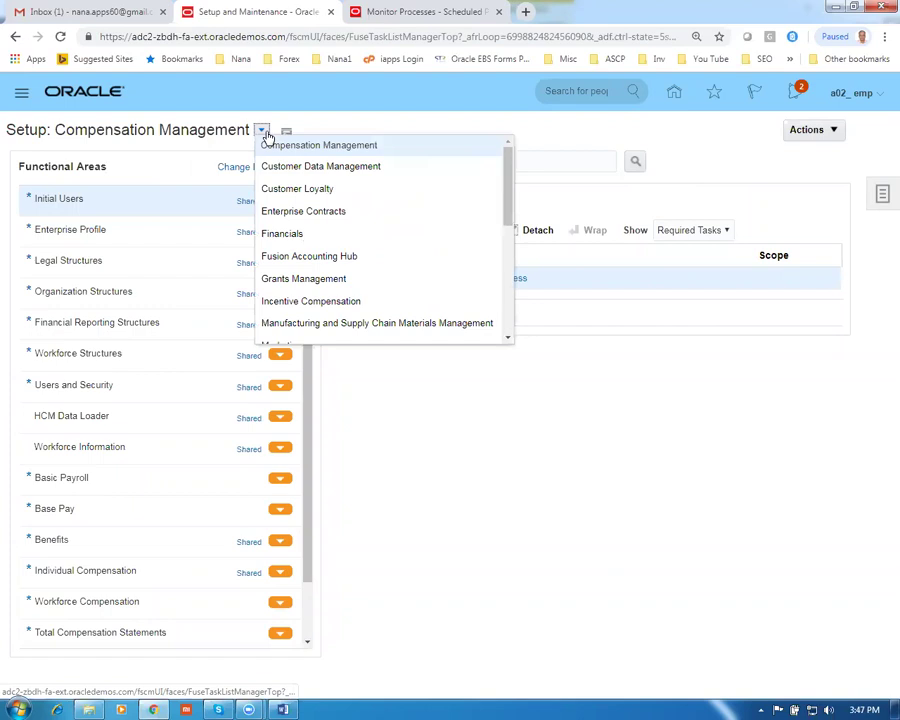
click(414, 182)
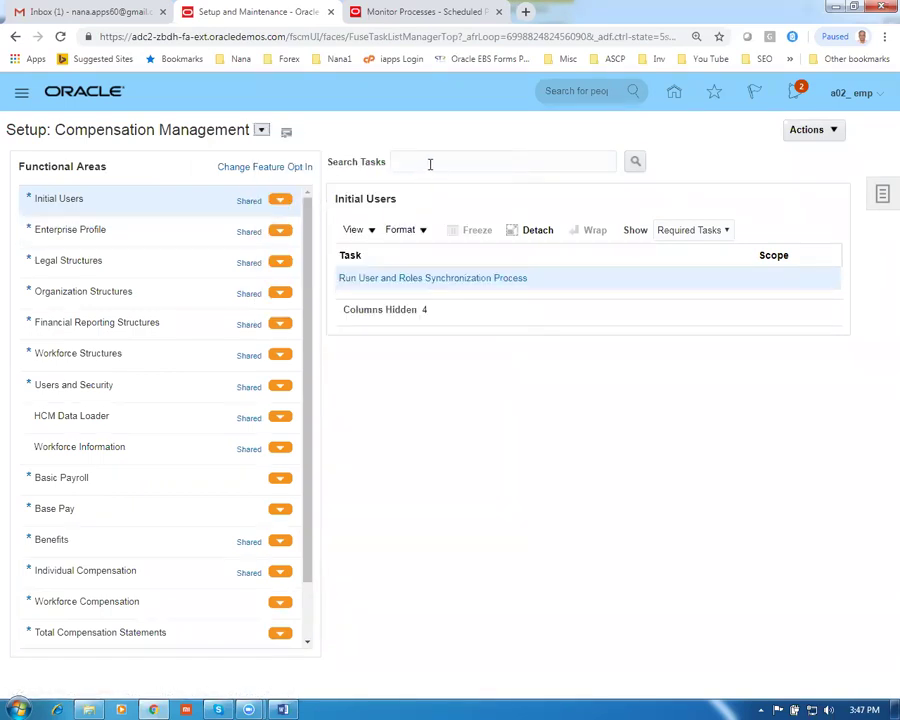
Search setup tasks for 'assign%busi%busi%' to list Assign Business Unit Business Function
click(424, 161)
text(assi)
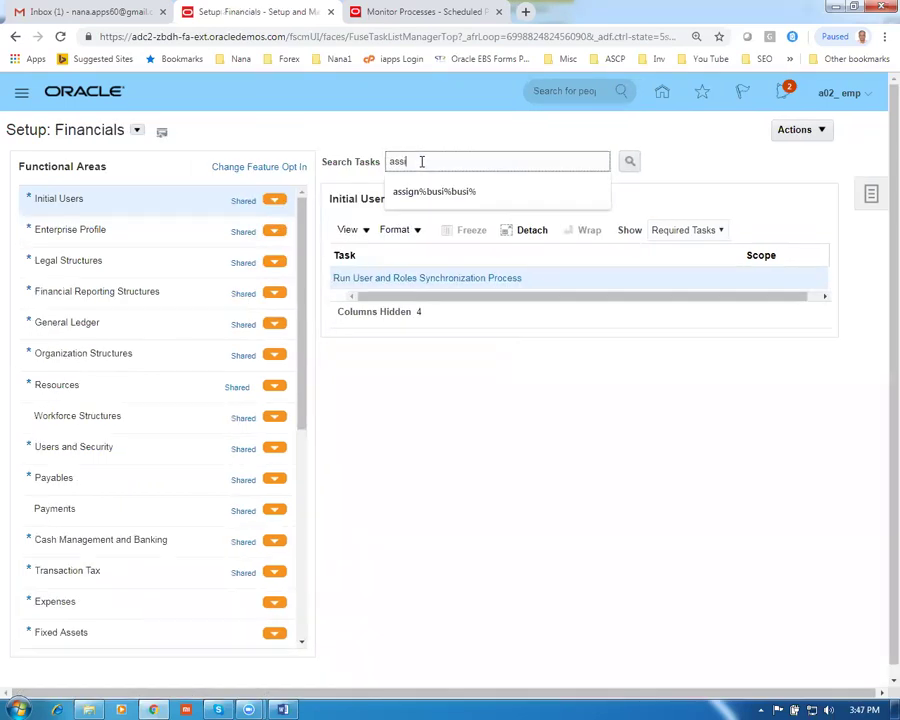
text(gn%busi)
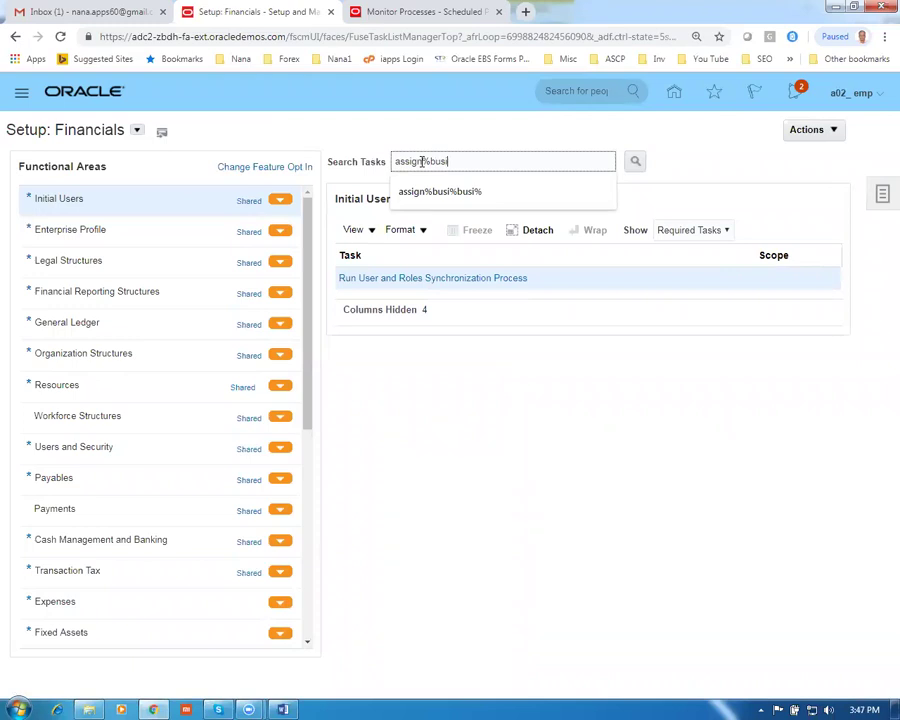
text(%busi%)
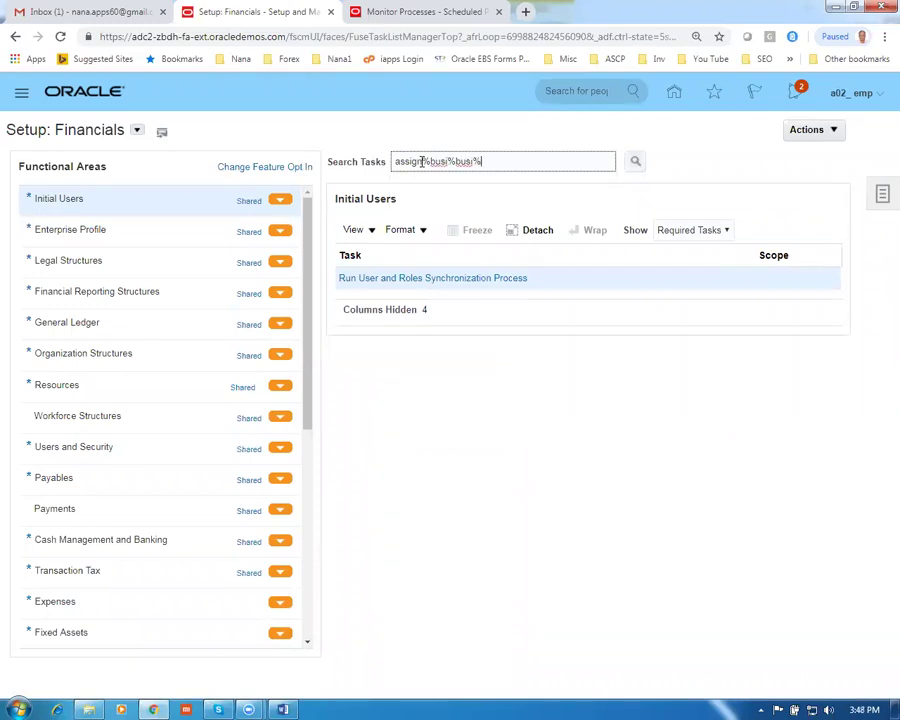
key(Return)
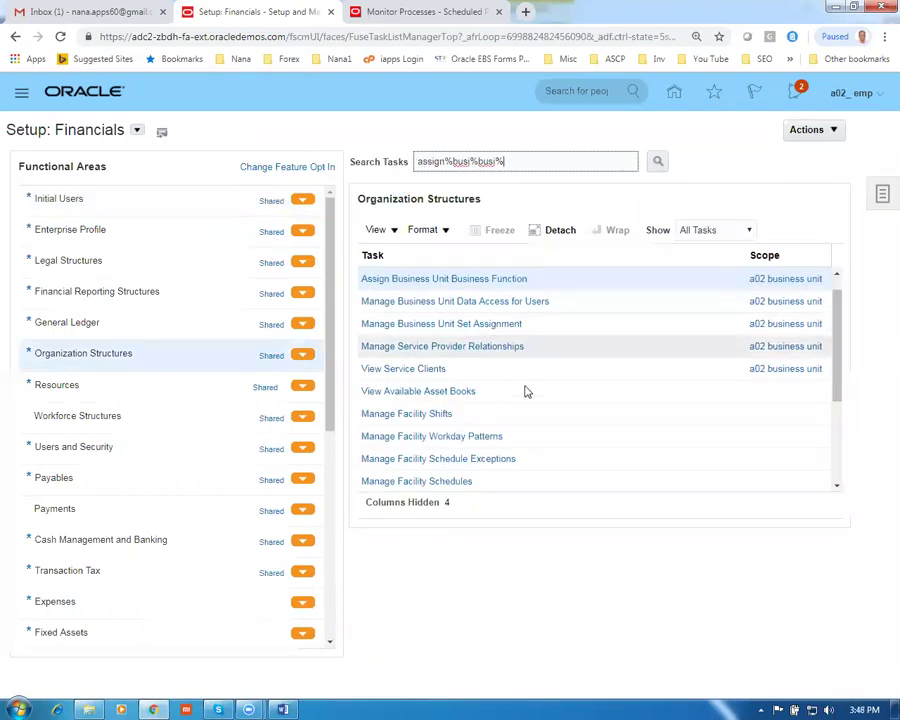
Set the task's business unit scope to Select and Add
click(798, 288)
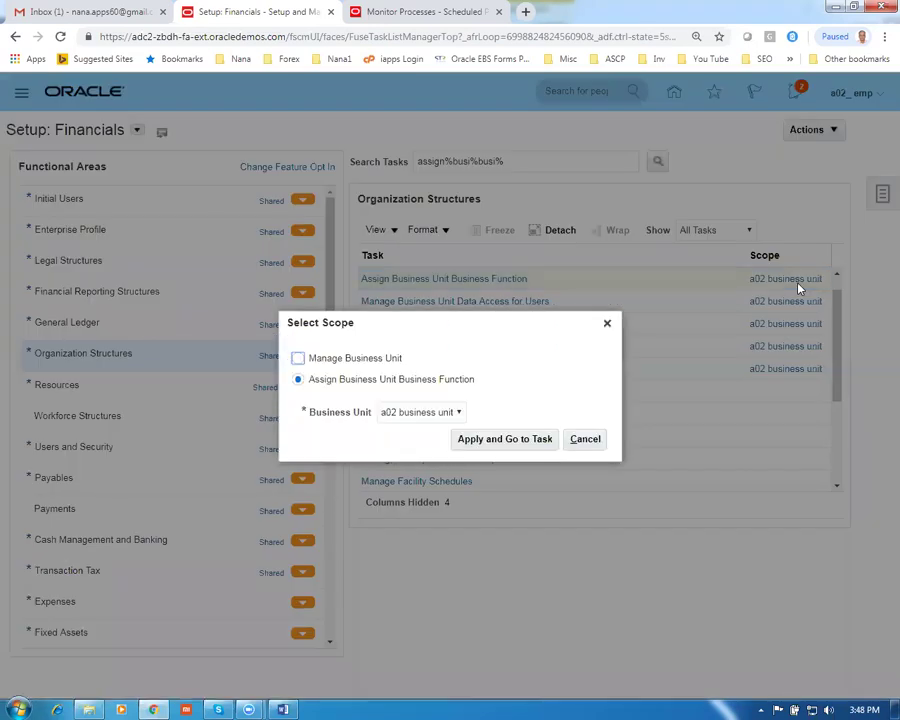
click(405, 413)
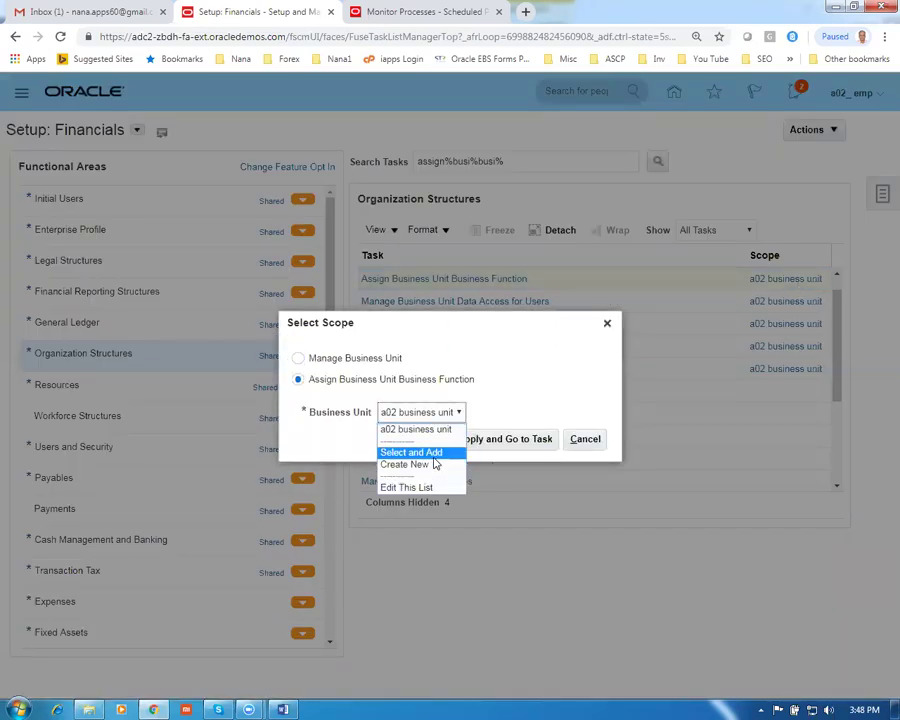
click(430, 453)
click(500, 446)
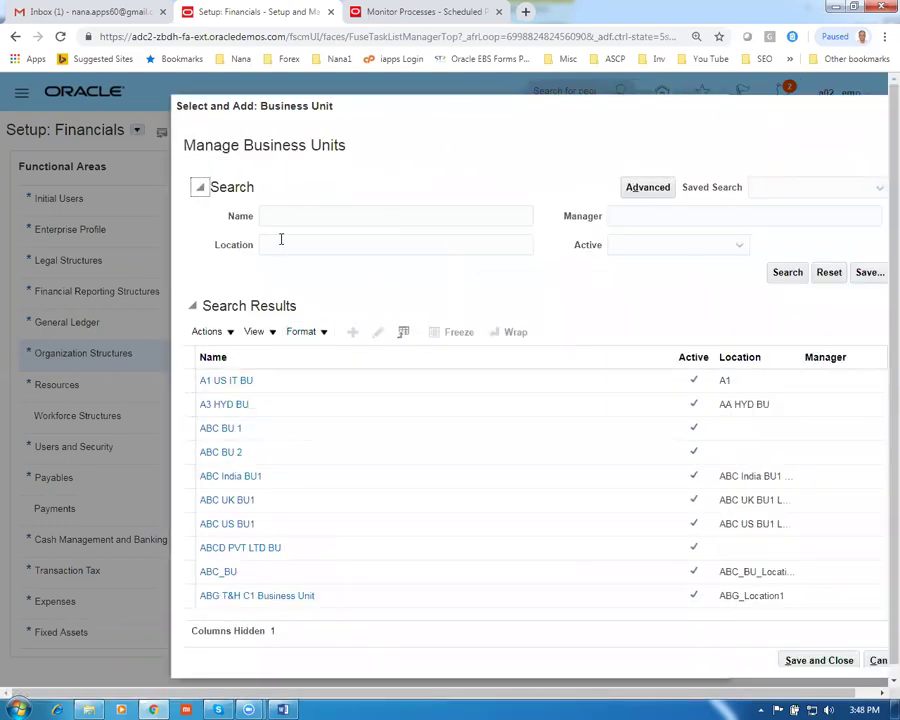
Search business units by name 'gu1' and pick g01 business unit, waiting out the unresponsive page
click(274, 216)
text(gu)
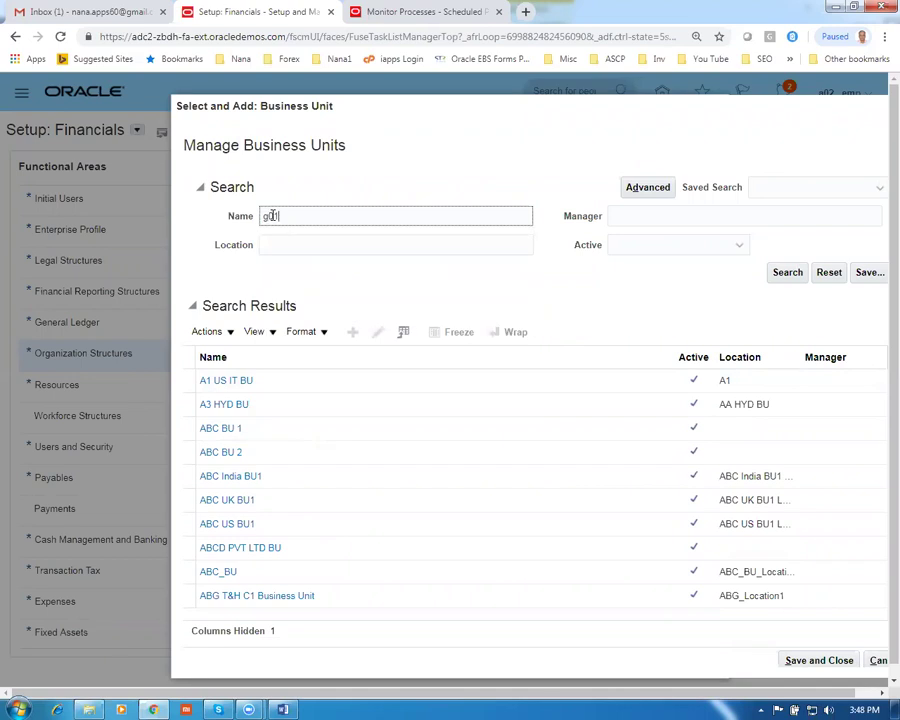
text(1)
key(Return)
click(310, 494)
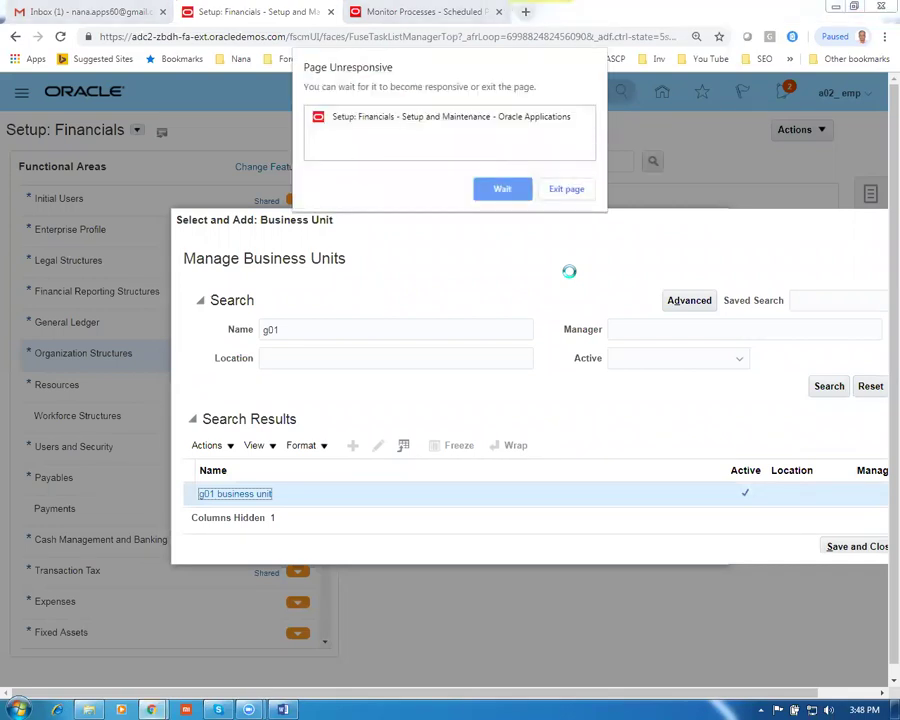
click(500, 188)
click(502, 190)
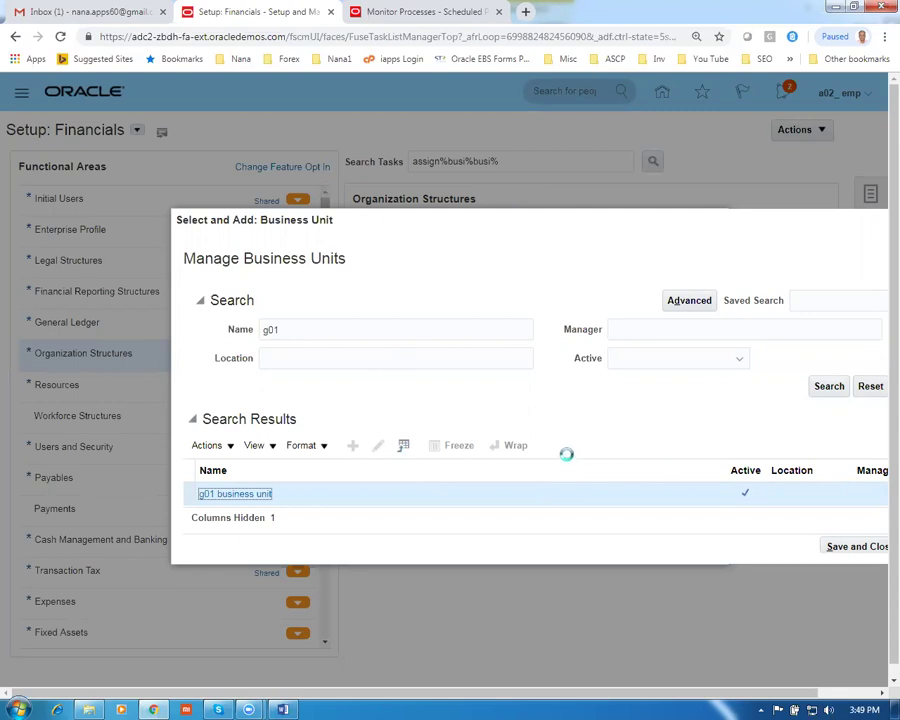
Minimize the browser, the Word document and the Fusion_Procurement folder window
click(832, 9)
click(847, 9)
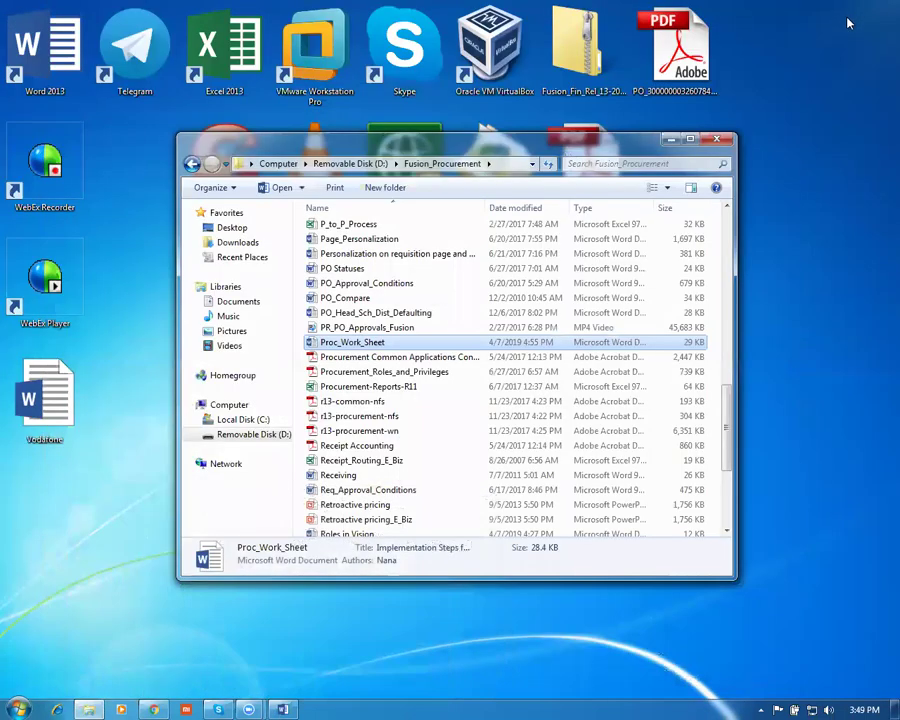
click(670, 138)
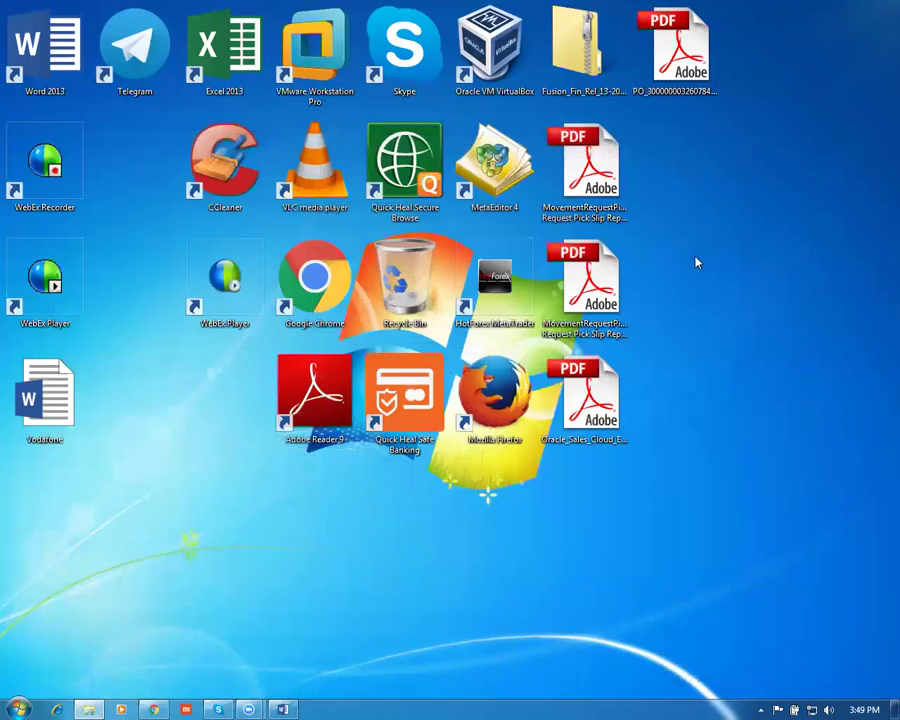
Launch Firefox and load the Oracle site's base address copied from the Chrome setup page
double_click(497, 395)
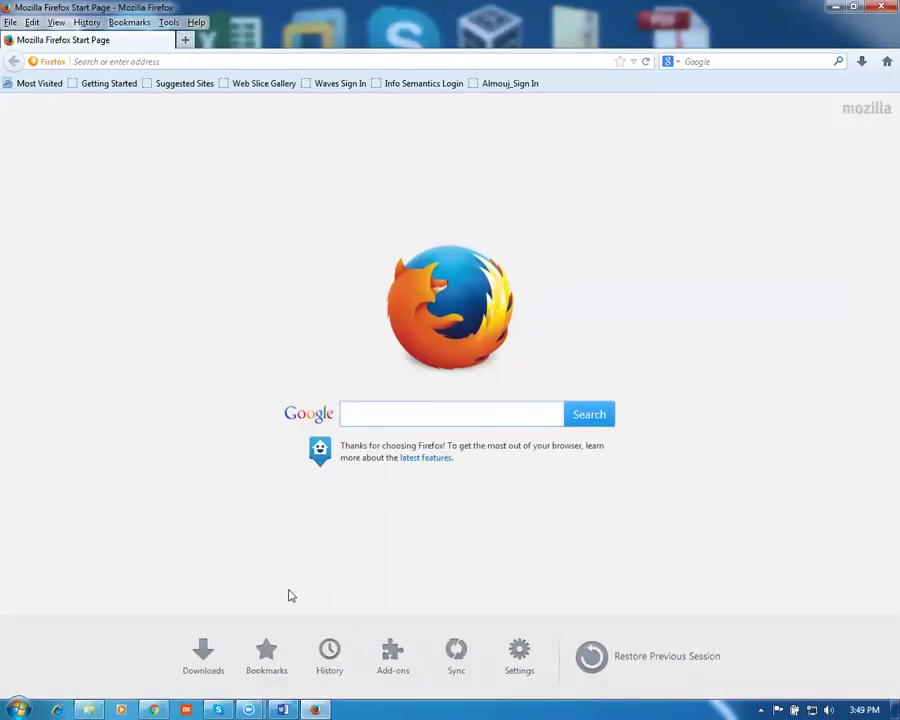
click(153, 710)
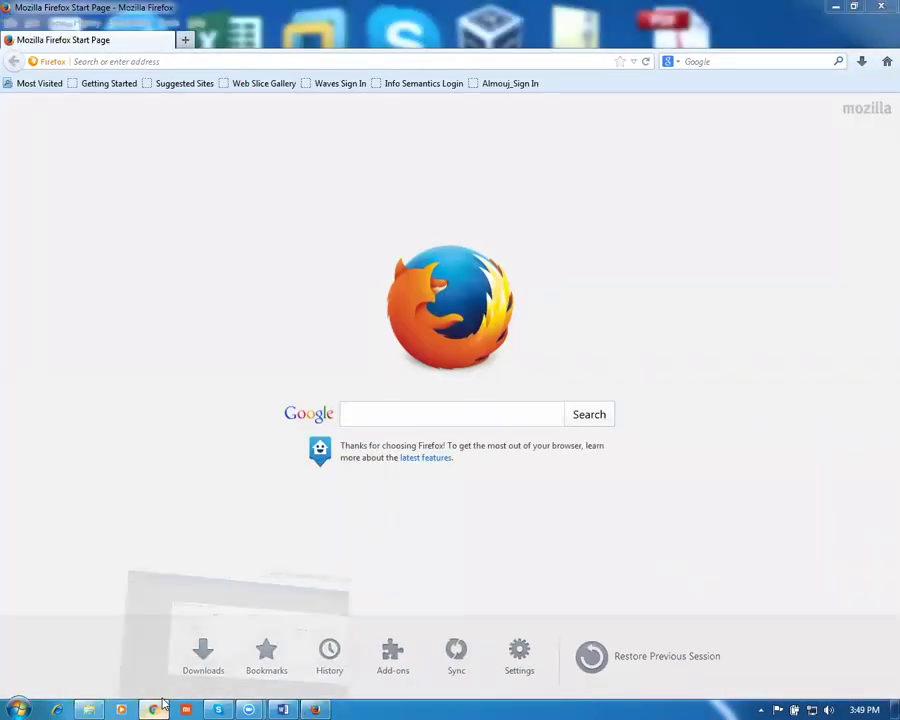
click(108, 36)
click(108, 36)
drag(98, 36, 279, 62)
key(ctrl+c)
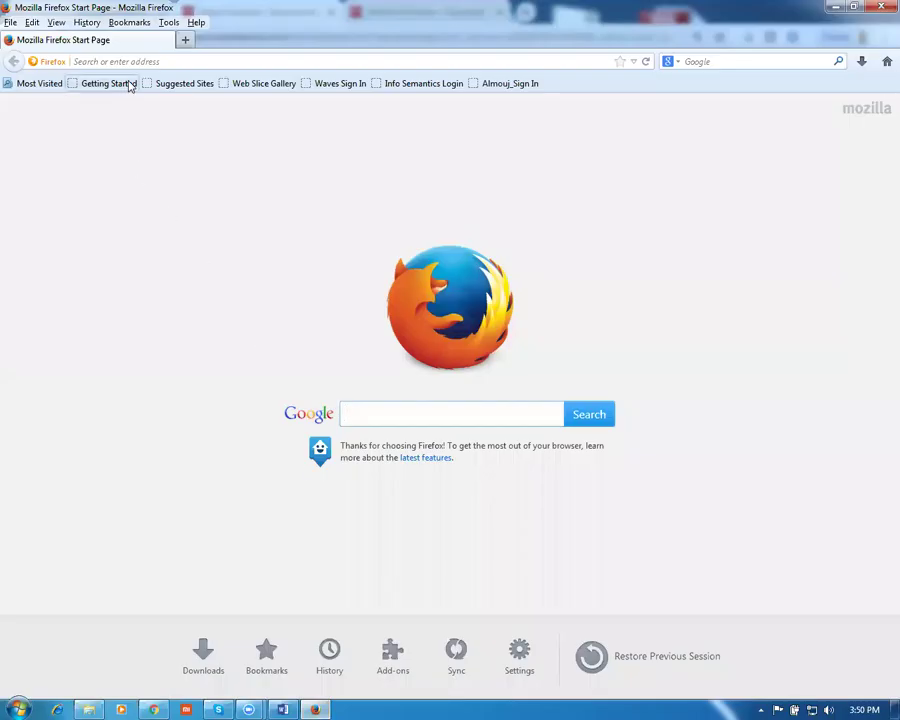
click(129, 61)
key(ctrl+v)
key(Return)
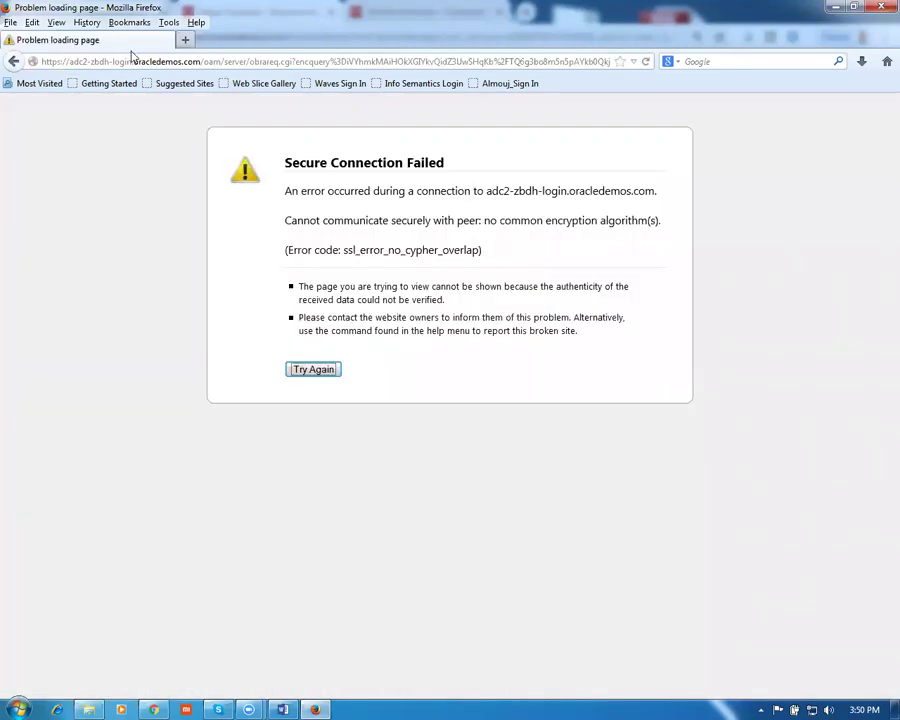
click(309, 375)
click(102, 62)
text(https://adc2-zbdh-fa-ext.oracledemos.com/)
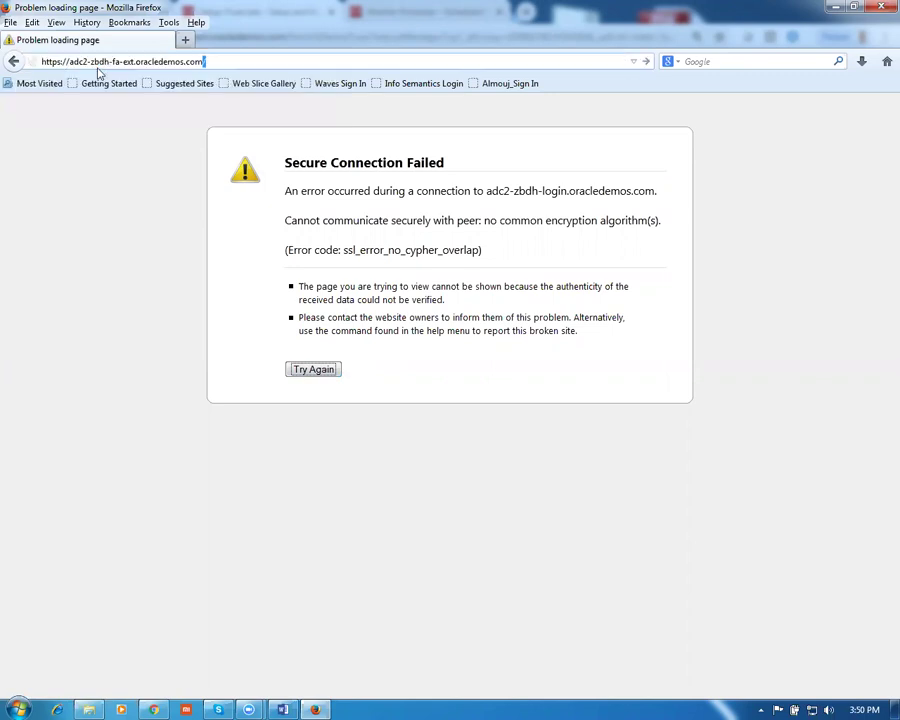
key(Return)
key(Return)
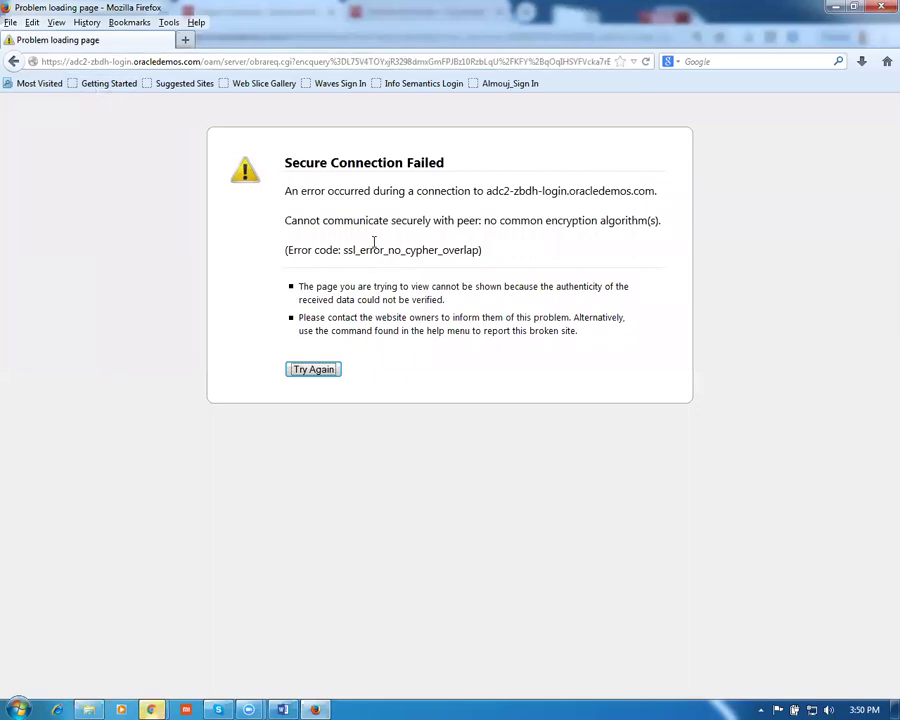
click(300, 373)
click(151, 709)
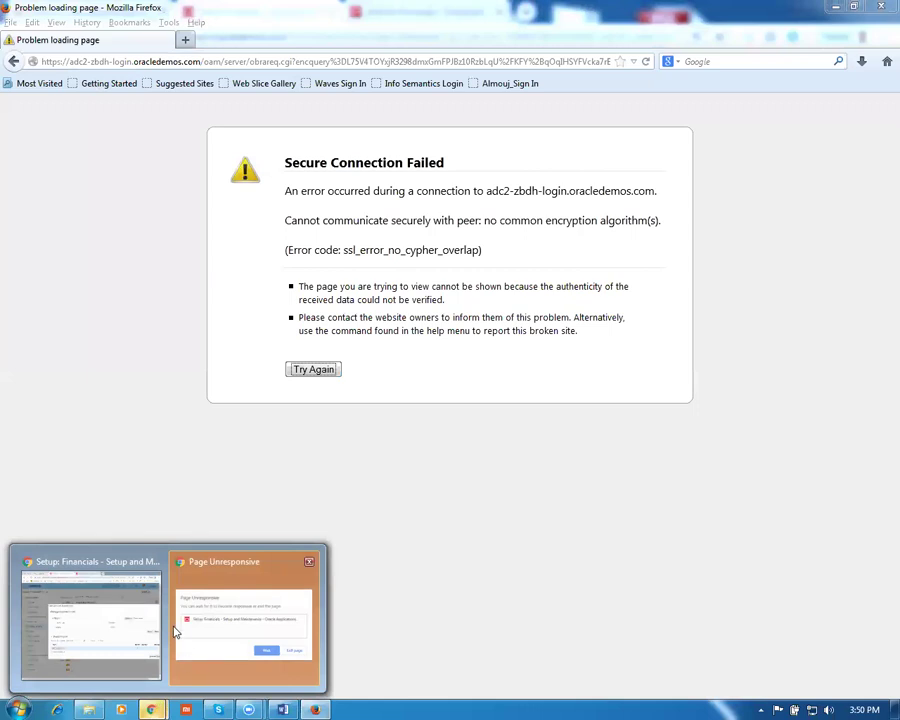
click(190, 630)
click(509, 187)
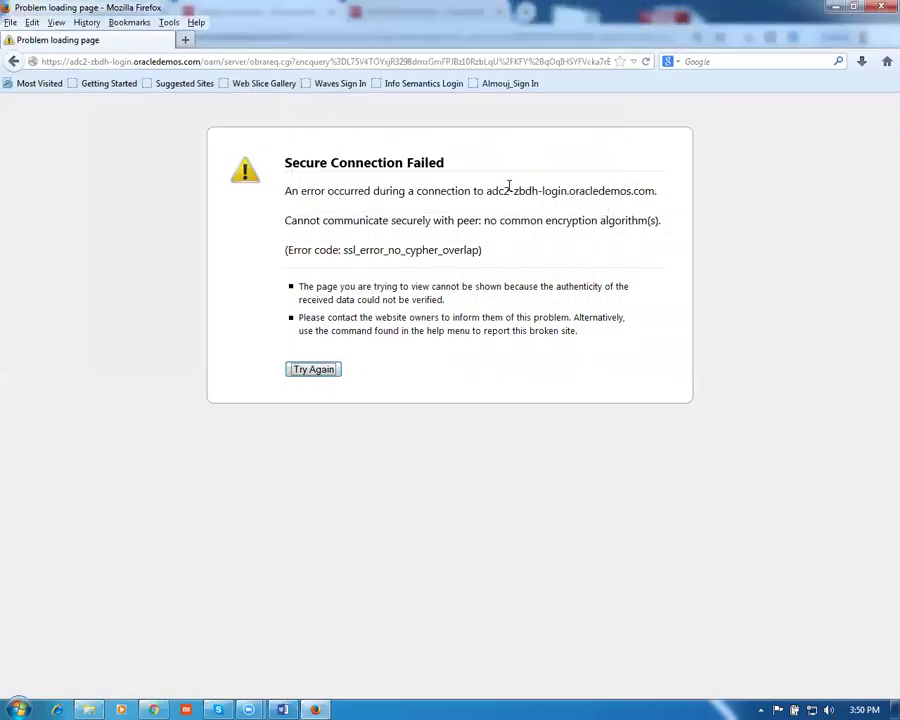
click(366, 61)
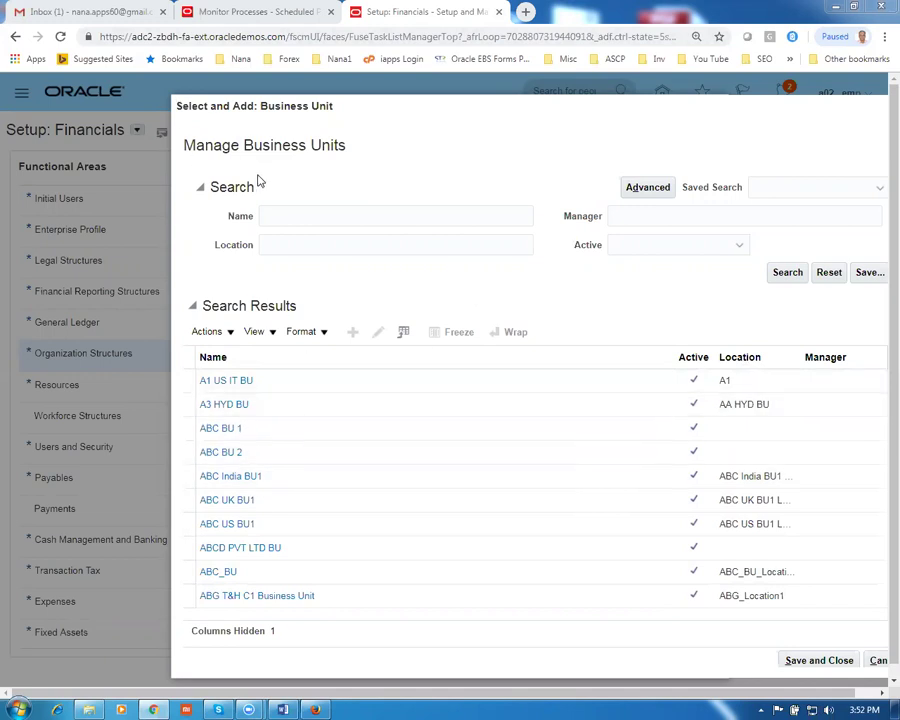
Search business units for 'g0', pick g01 business unit, then bring the Proc_Work_Sheet Word document forward
click(290, 214)
text(g01)
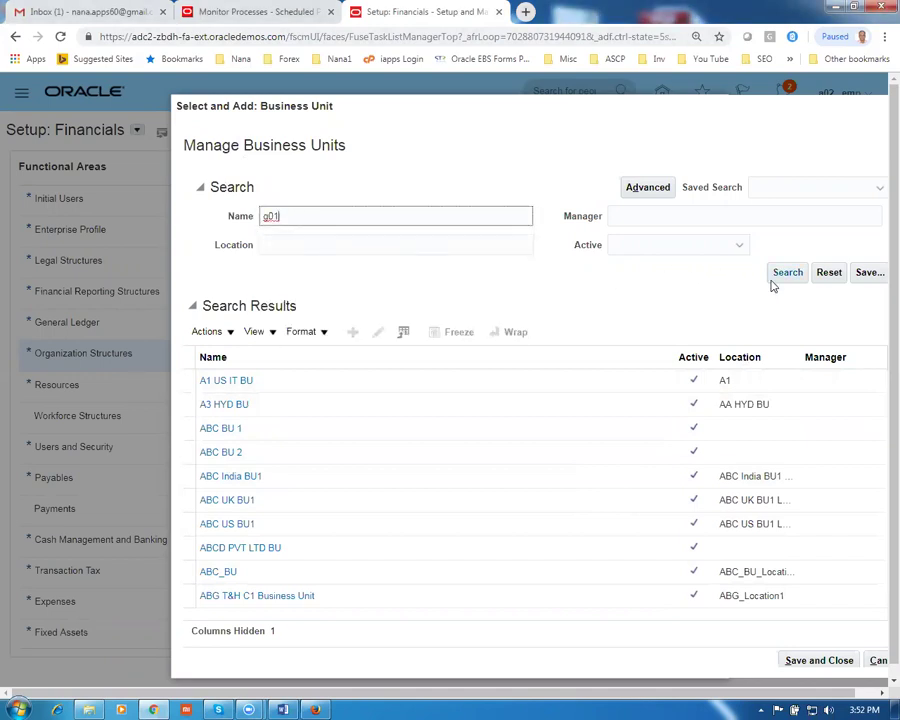
click(792, 273)
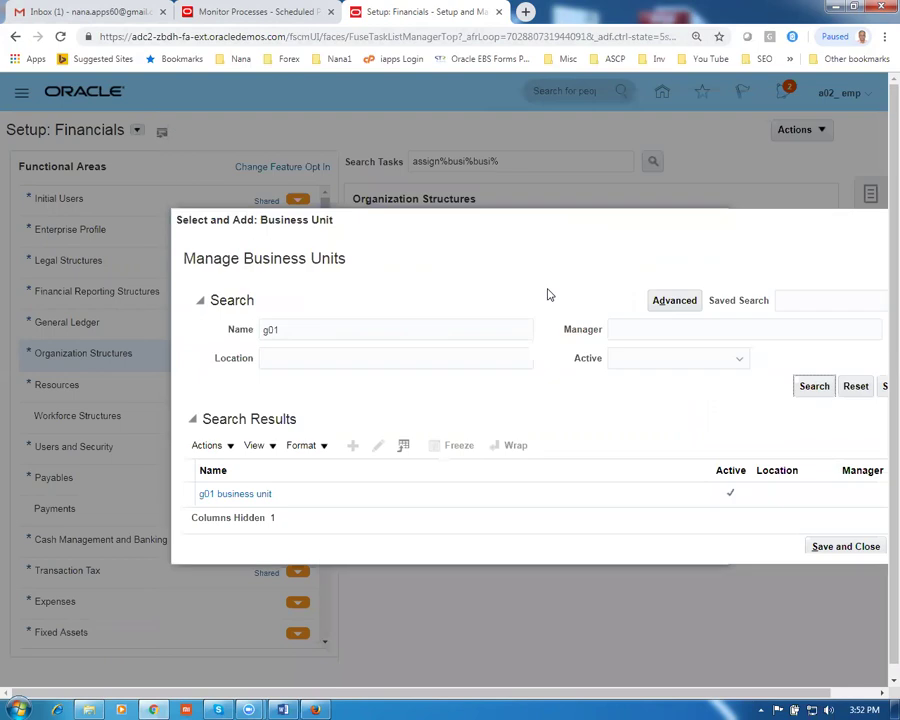
click(408, 501)
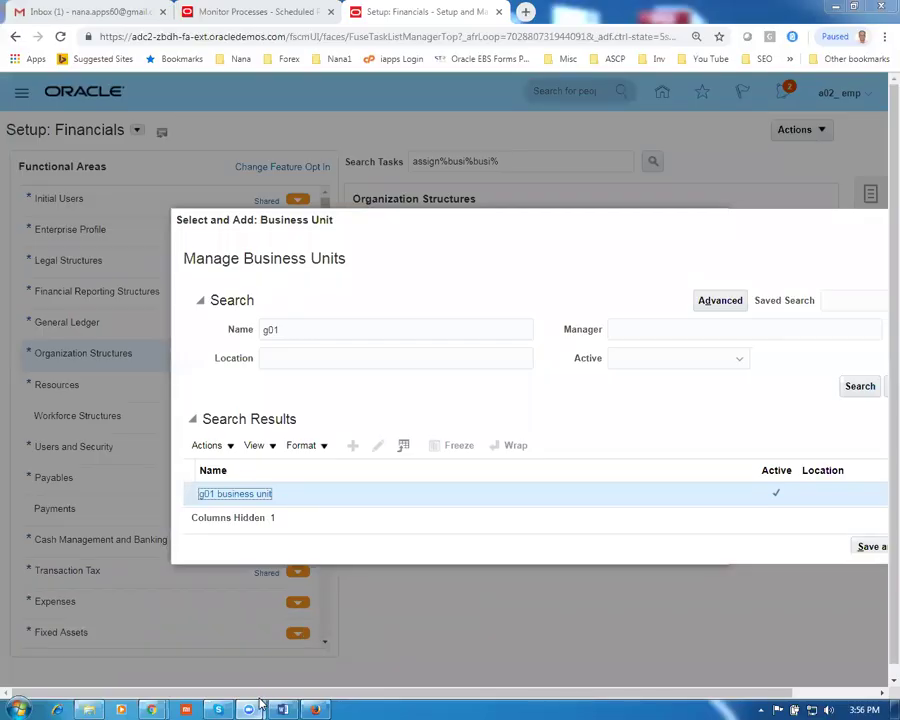
click(282, 709)
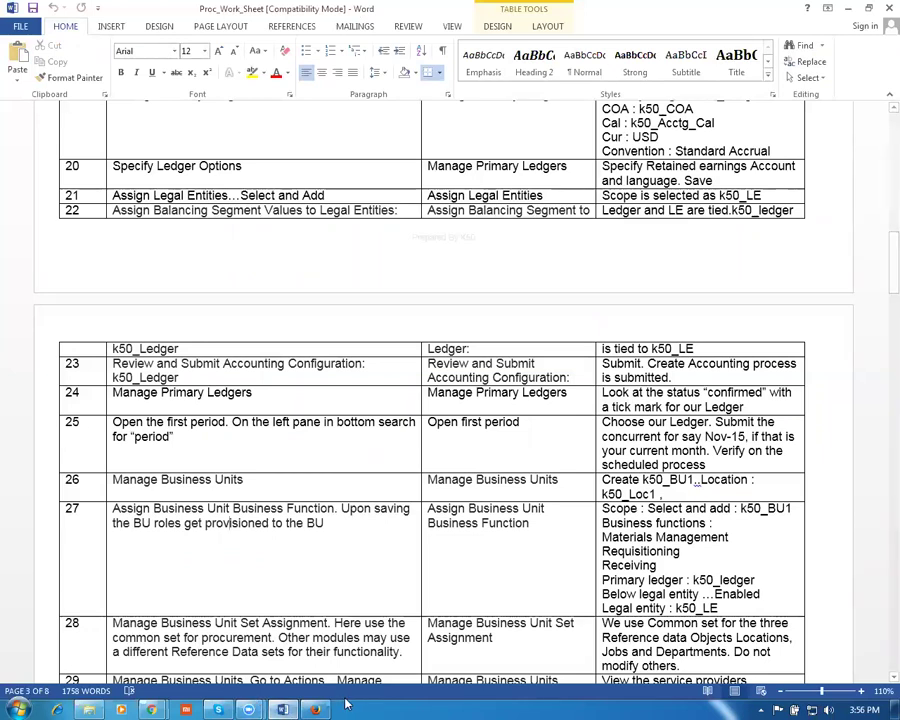
Open Ref_Data_Set from the Fusion_Procurement folder in Excel, dismissing the Office activation notice
click(96, 705)
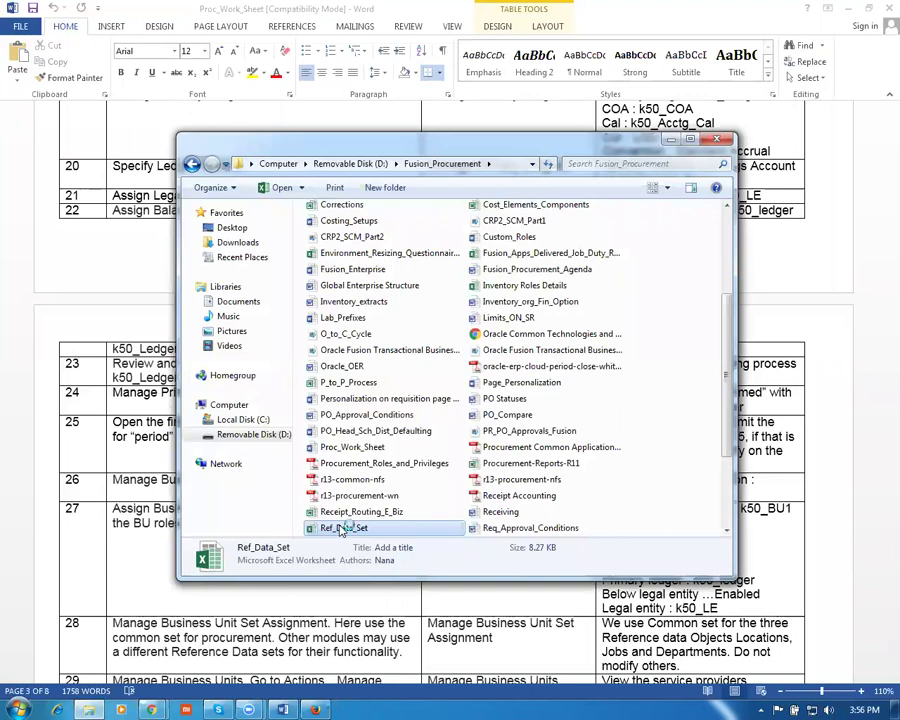
double_click(342, 528)
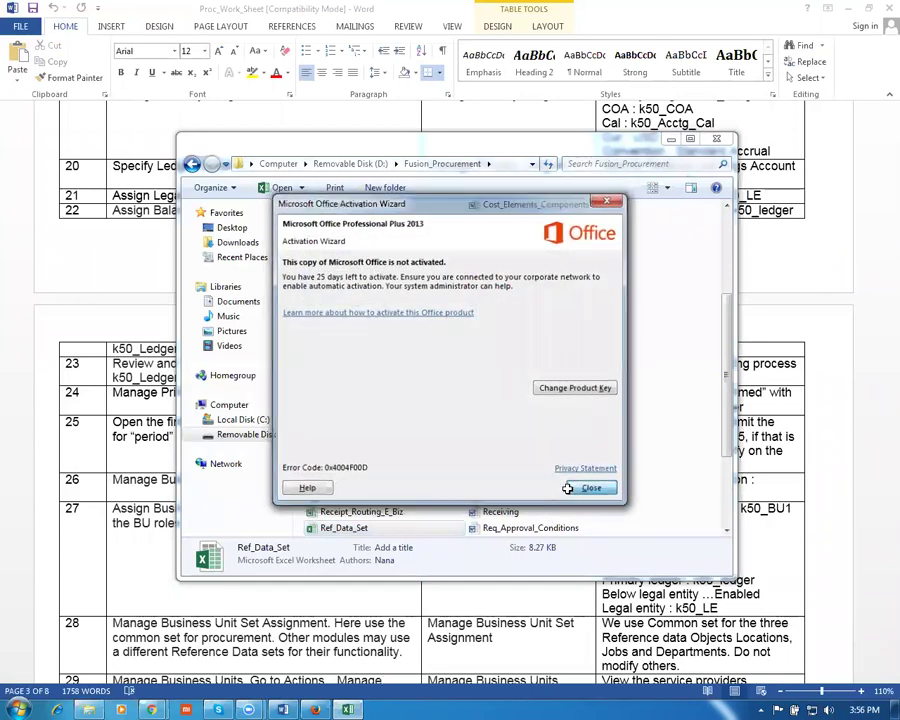
click(589, 489)
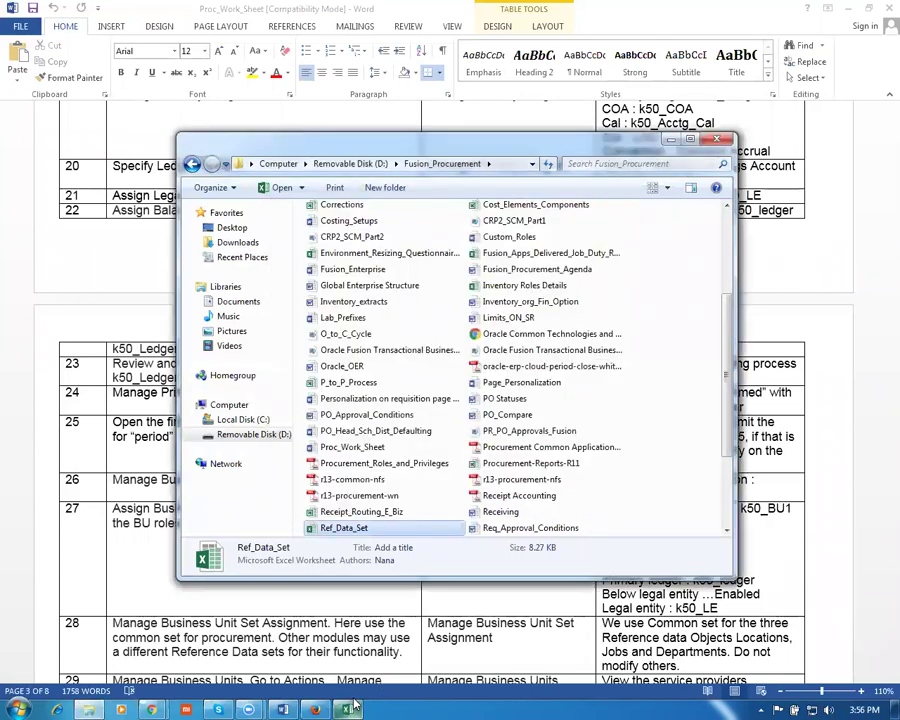
click(349, 709)
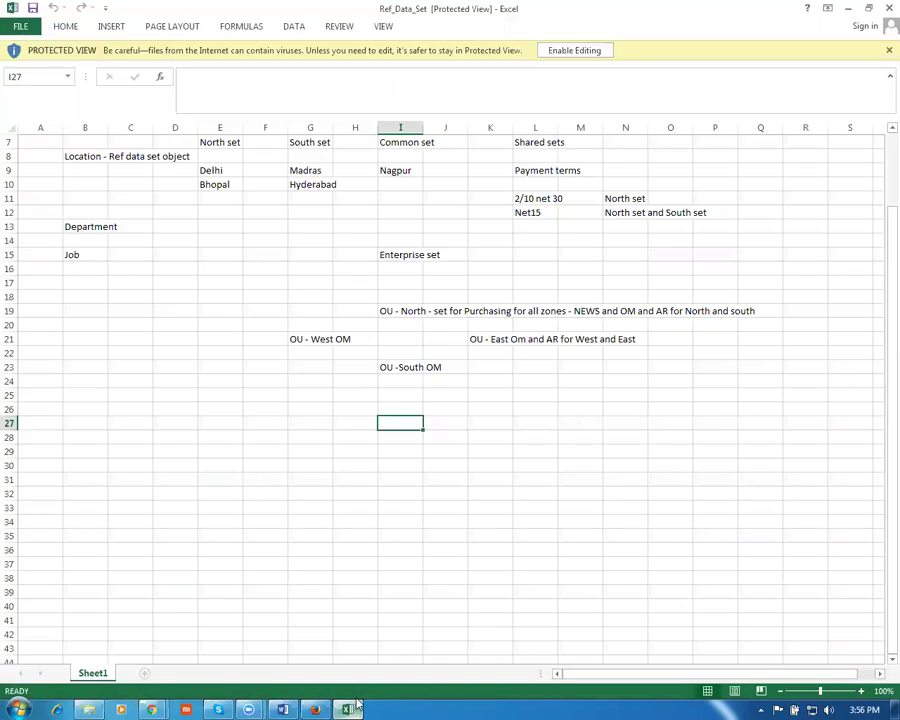
Enable editing on Ref_Data_Set and scroll to the top of Sheet1 to show BU 1–3 headings
click(588, 51)
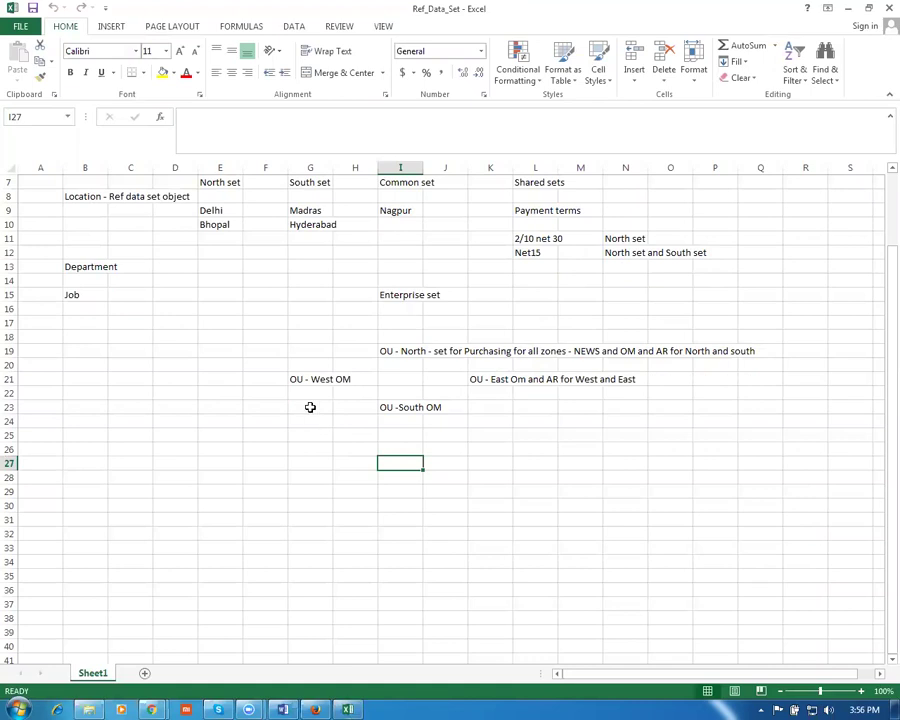
scroll(310, 407, up, 2)
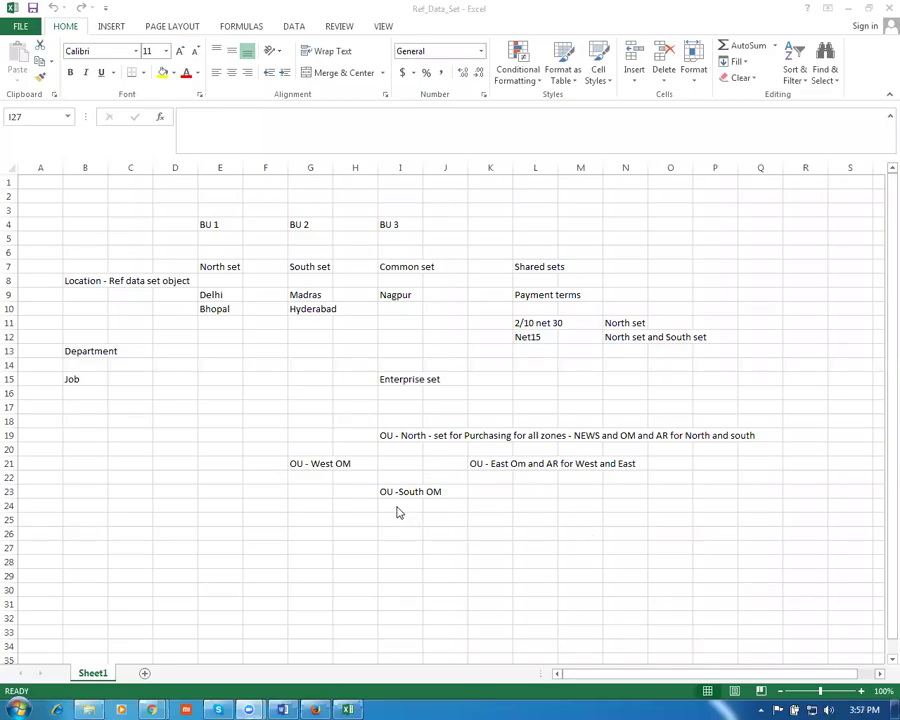
click(450, 407)
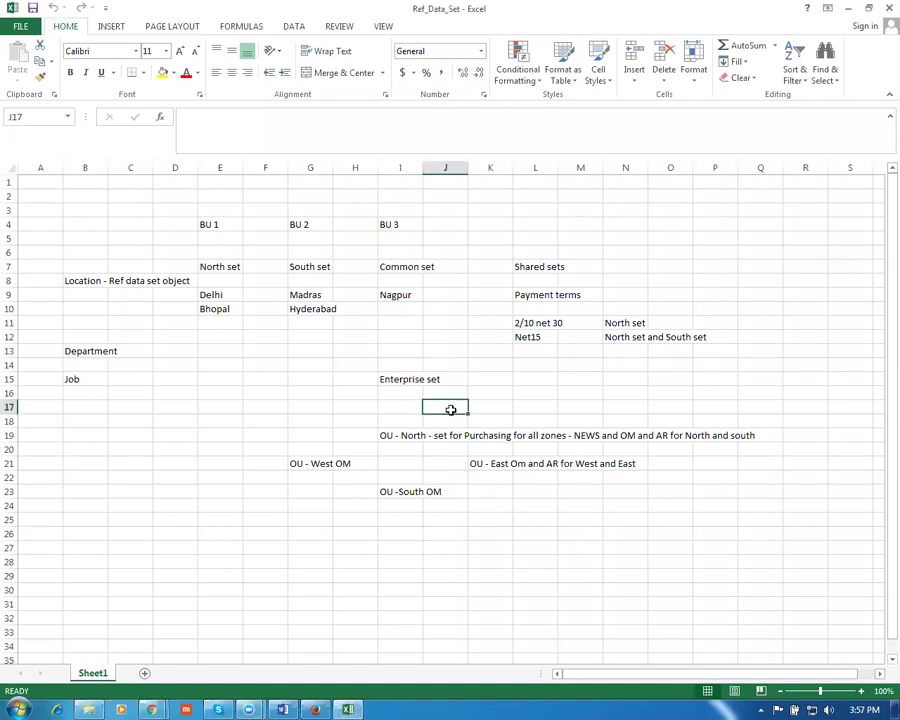
ctrl+scroll(450, 407, up, 1)
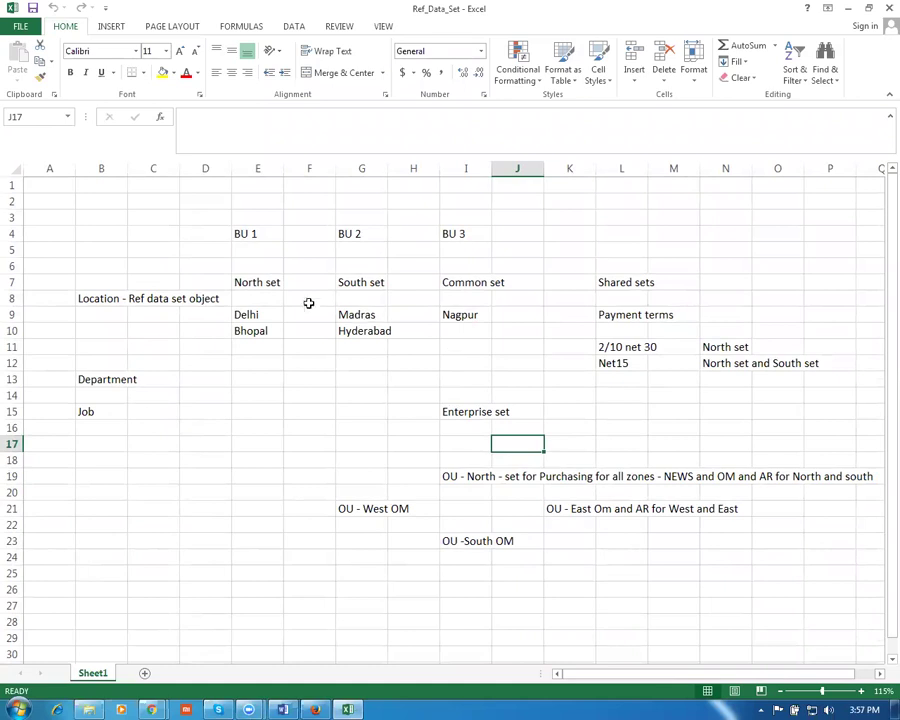
click(256, 281)
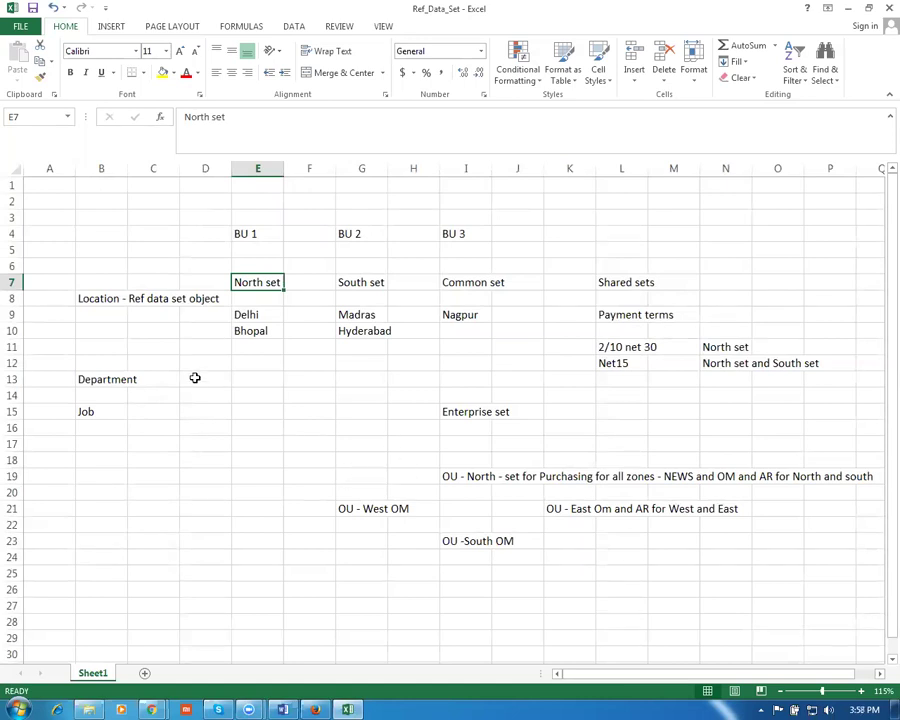
click(251, 234)
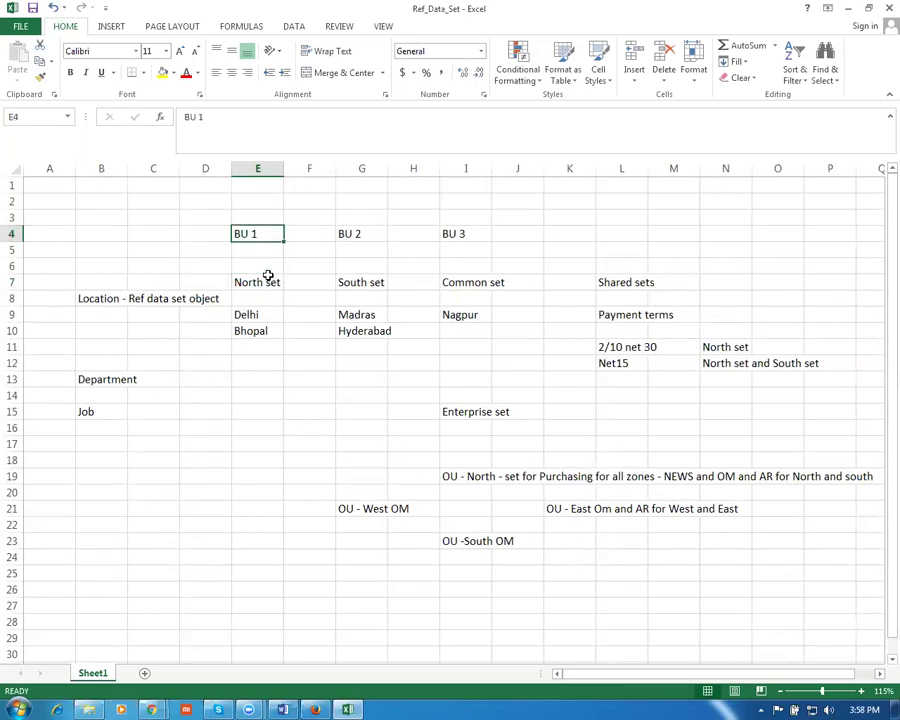
click(267, 289)
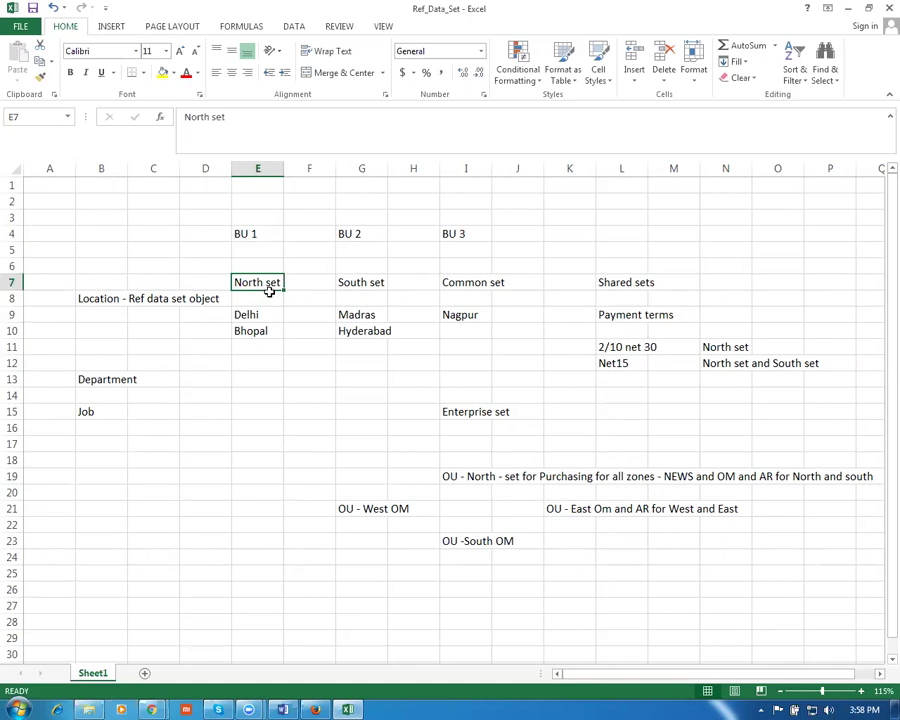
click(254, 314)
click(244, 282)
click(261, 329)
click(244, 282)
click(250, 315)
click(252, 331)
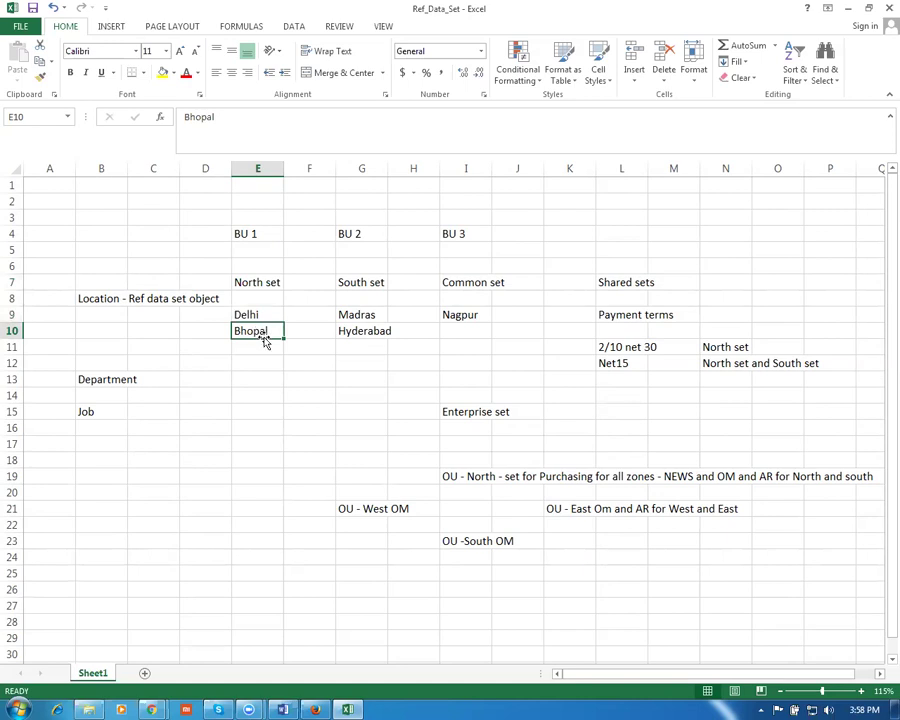
click(363, 234)
click(367, 280)
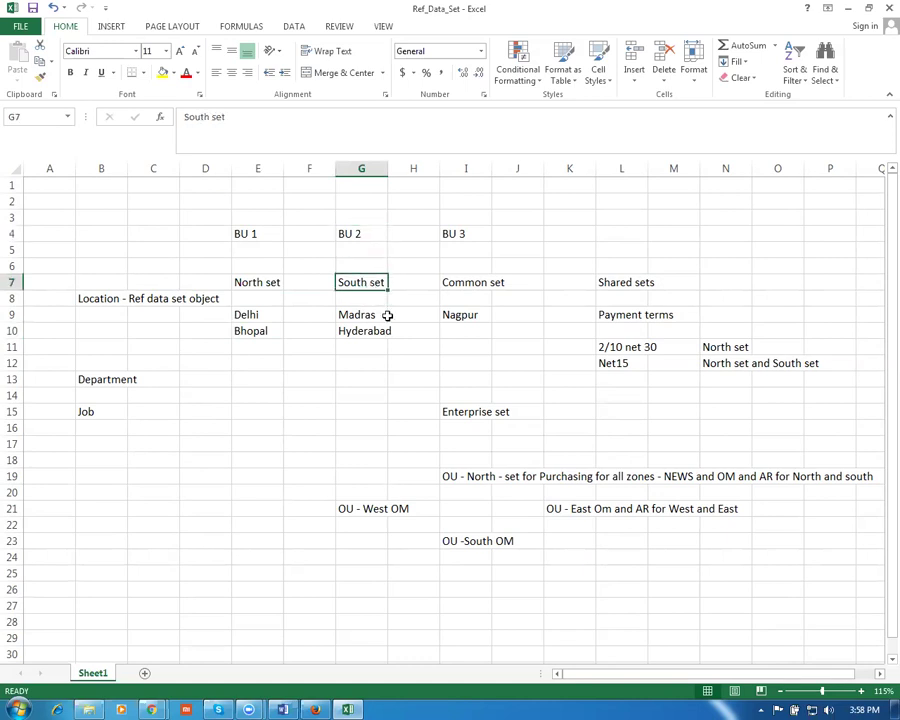
ctrl+scroll(390, 326, up, 1)
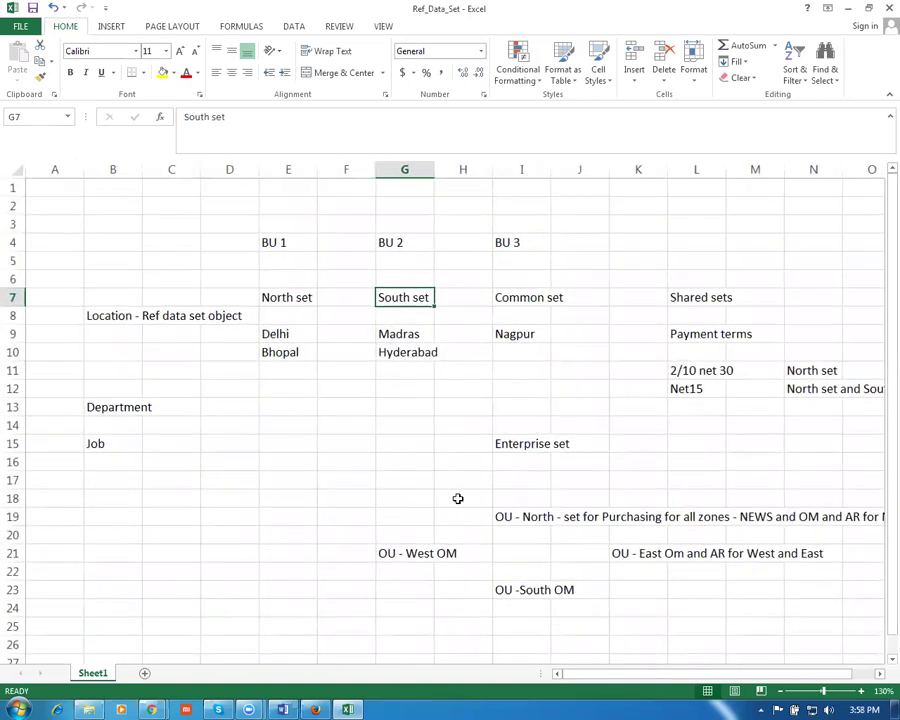
click(408, 337)
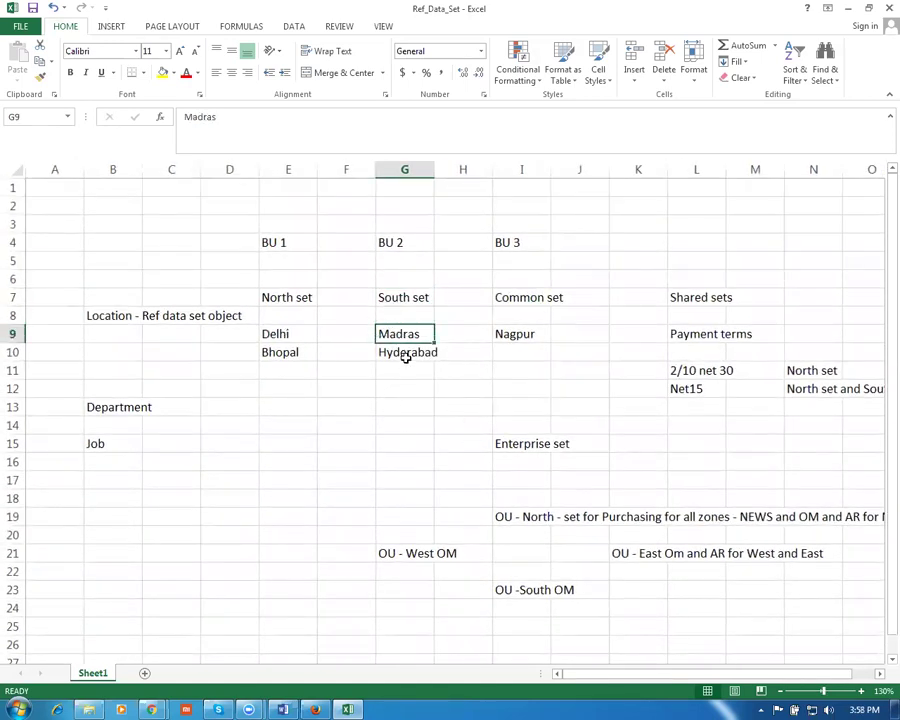
click(404, 356)
click(502, 241)
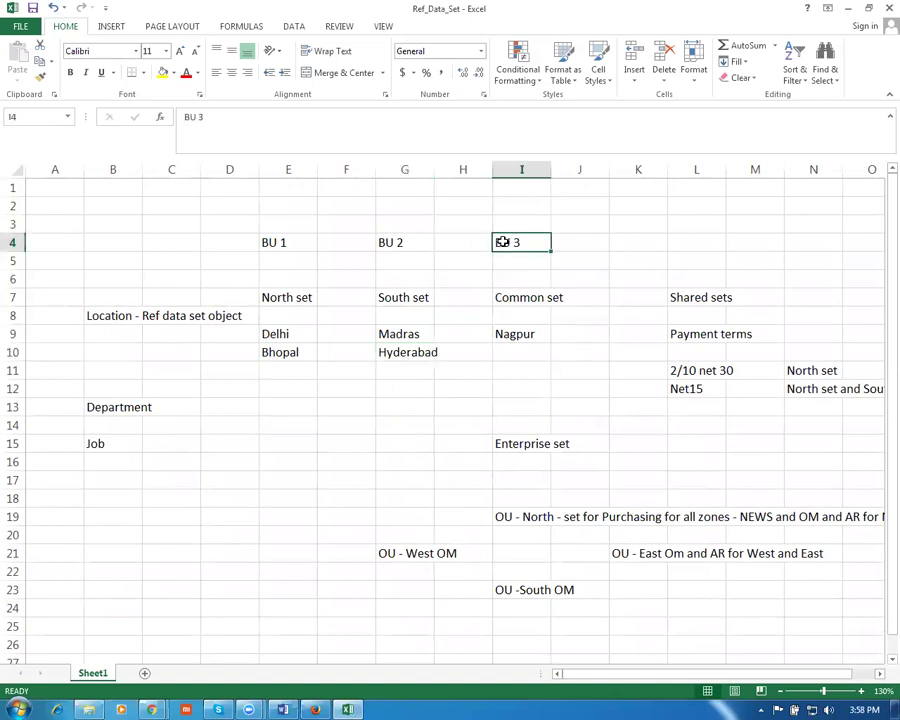
click(527, 303)
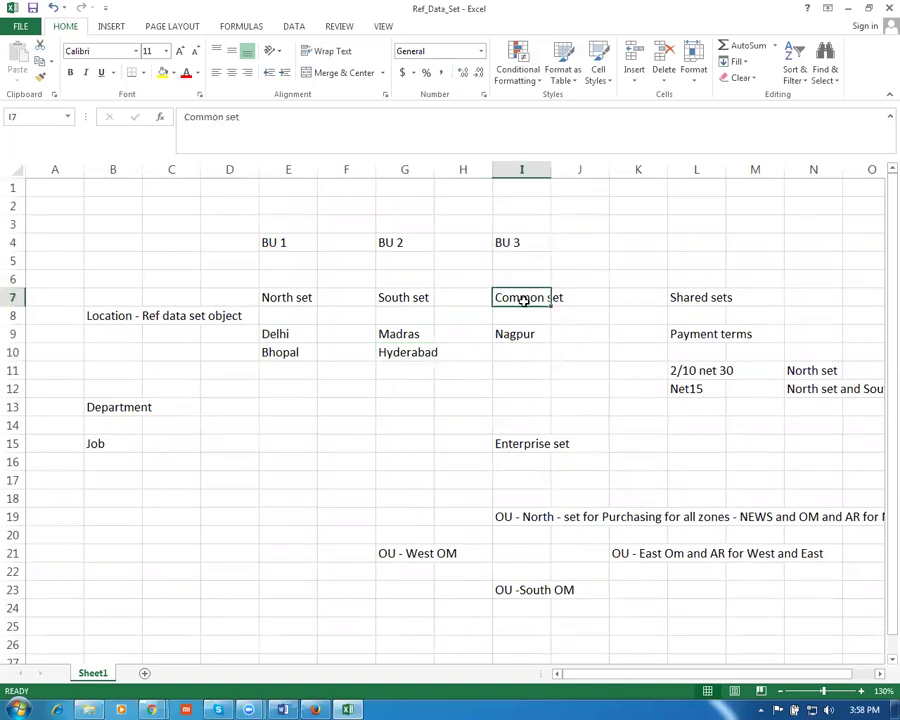
click(511, 339)
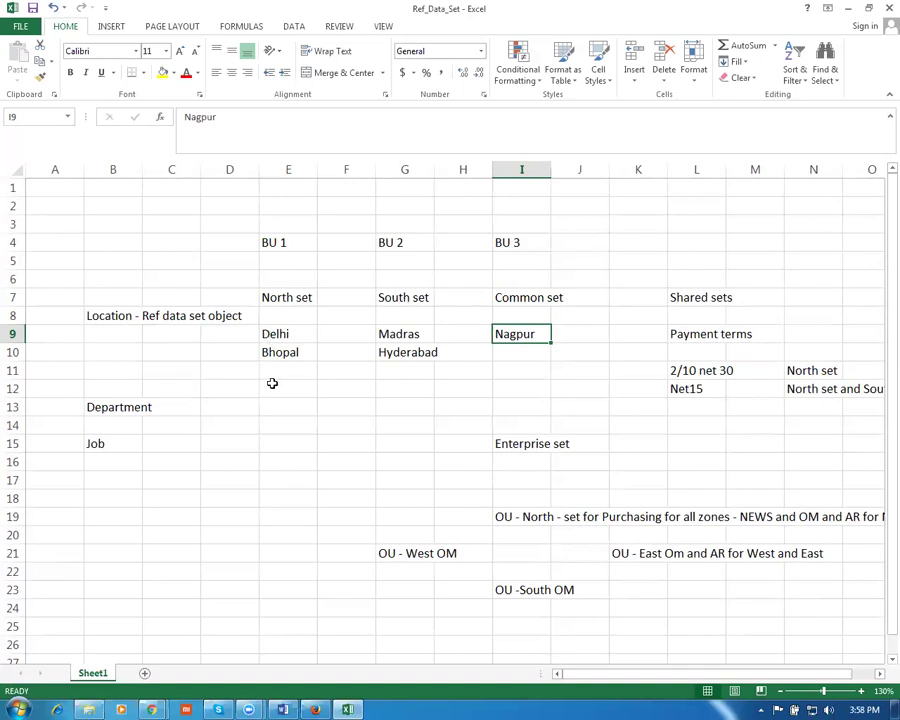
click(290, 242)
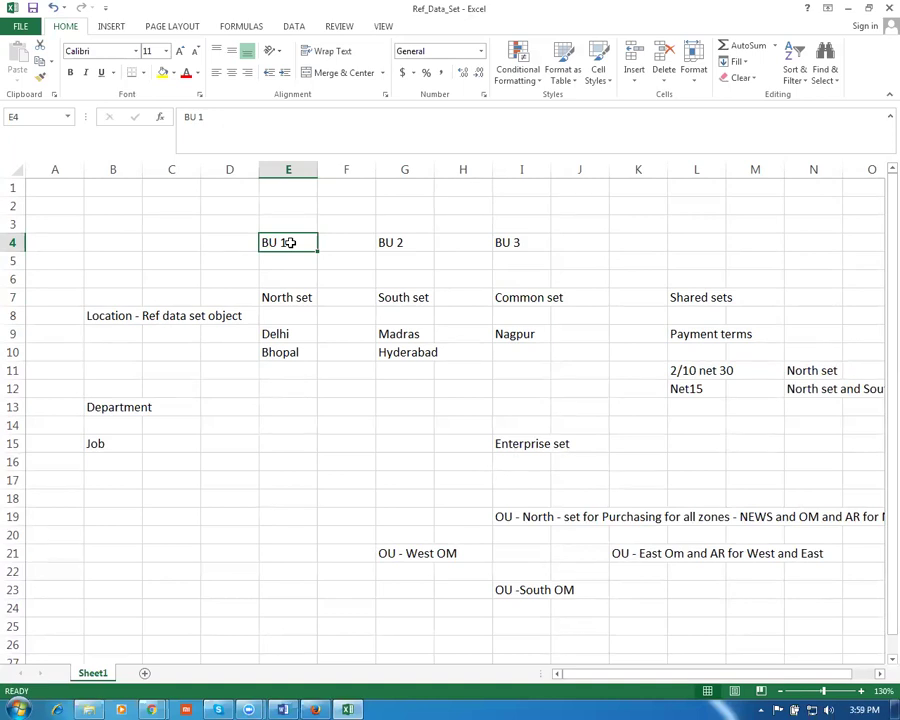
click(396, 242)
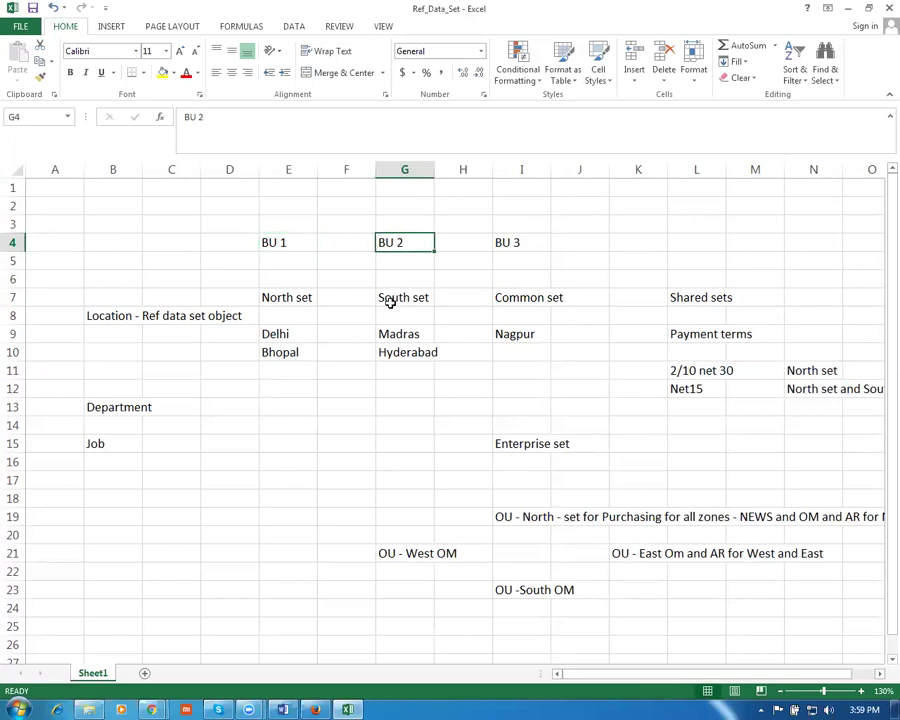
click(510, 242)
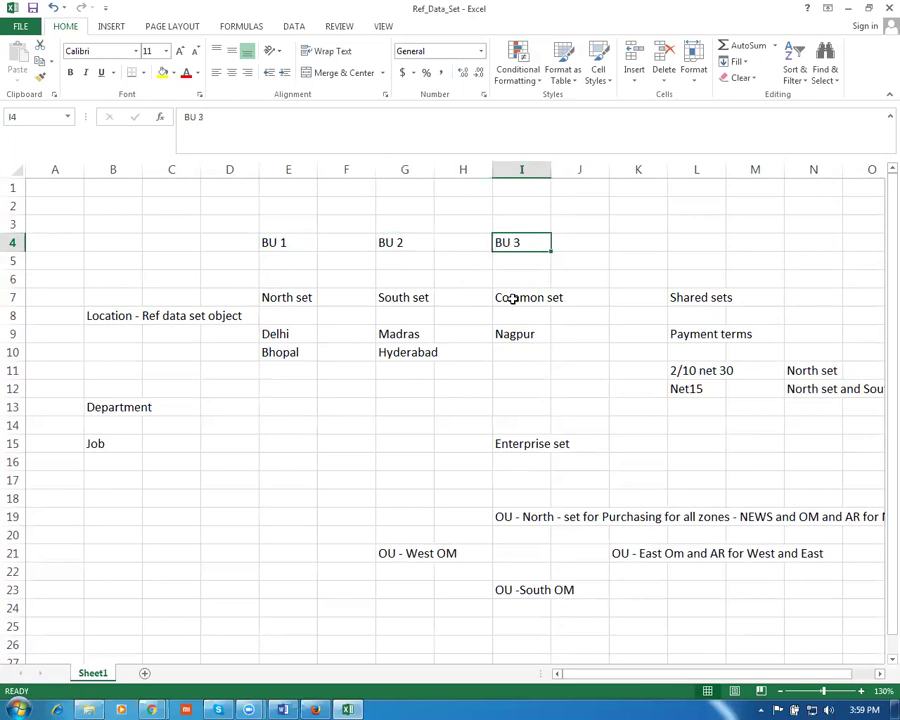
click(511, 298)
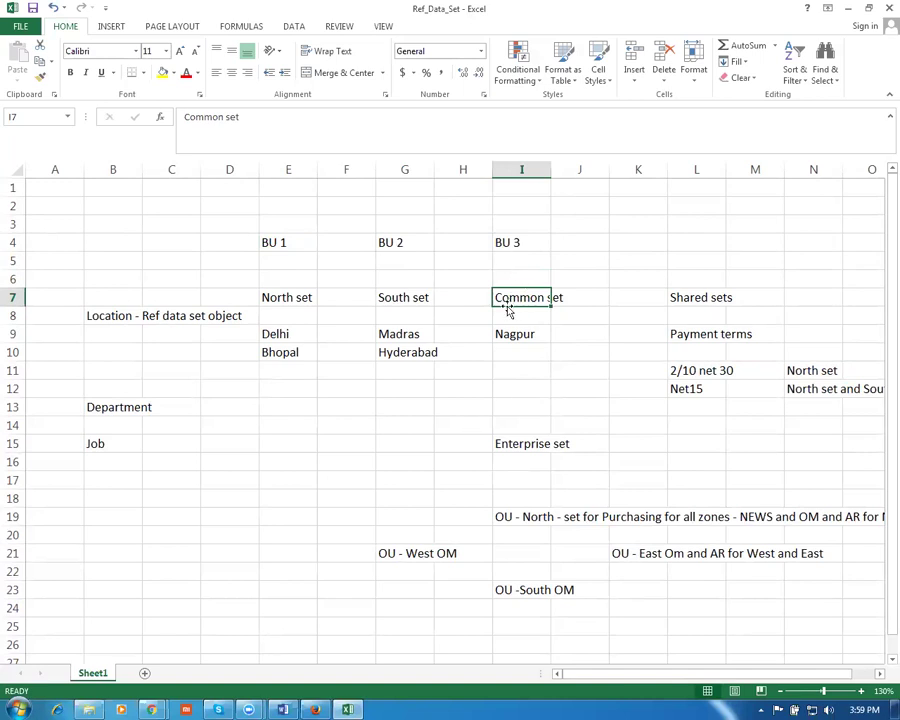
click(511, 241)
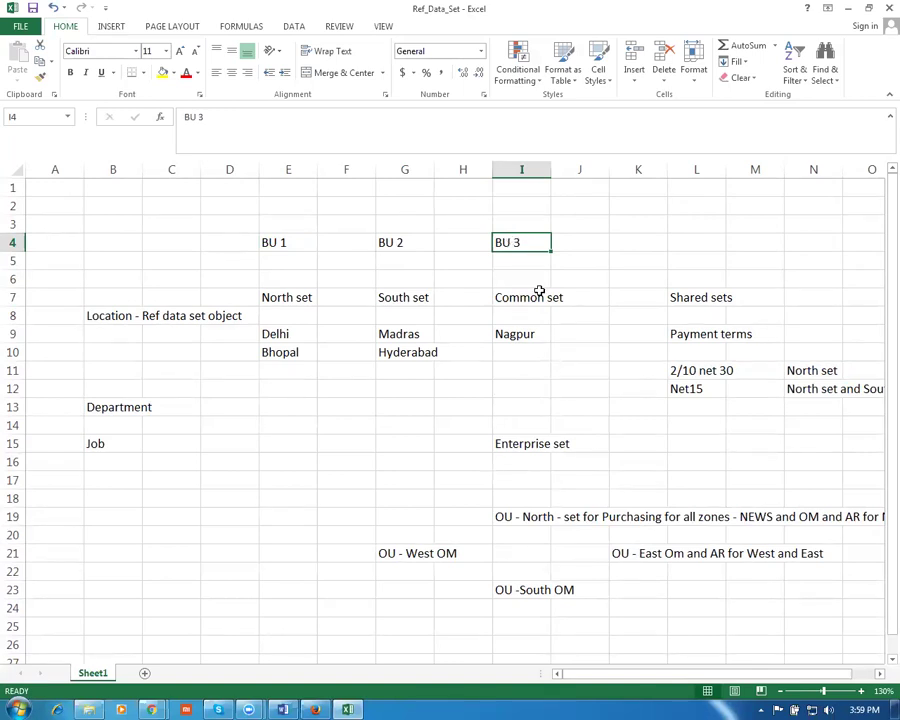
click(690, 341)
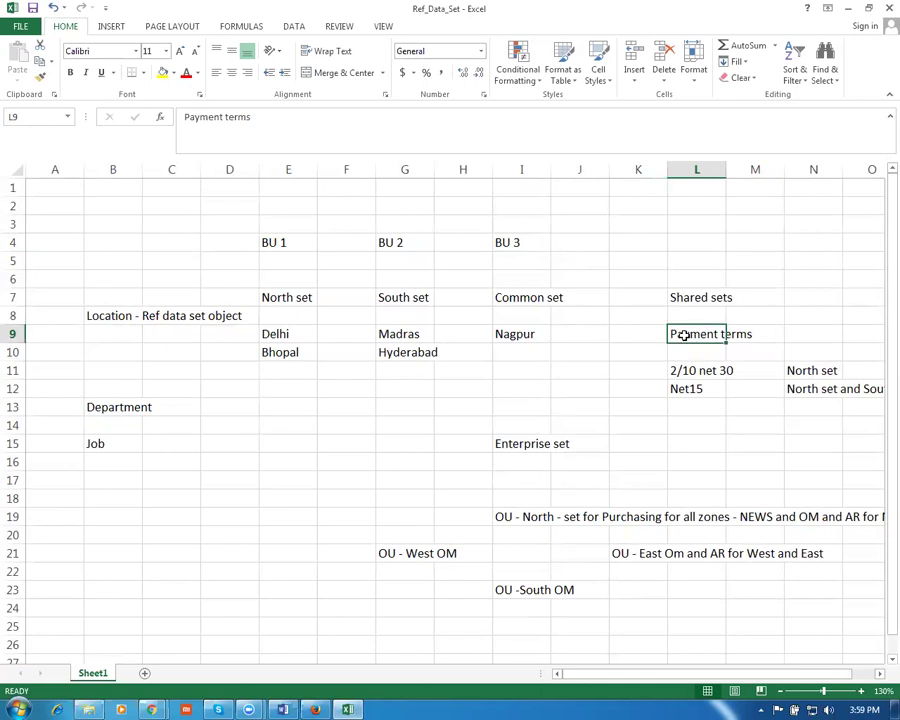
click(822, 372)
click(811, 390)
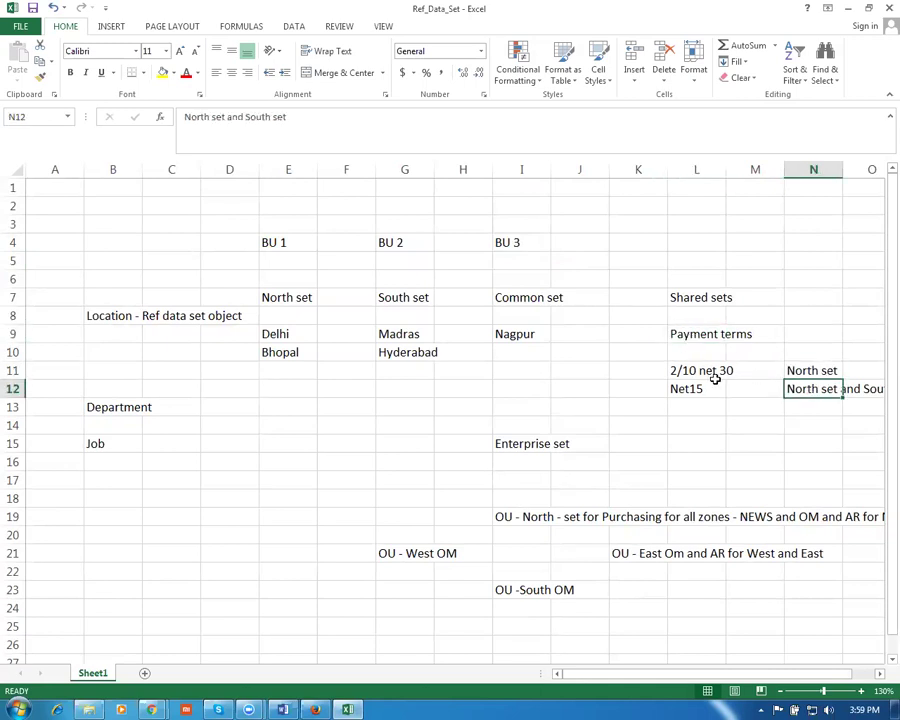
click(685, 370)
click(819, 371)
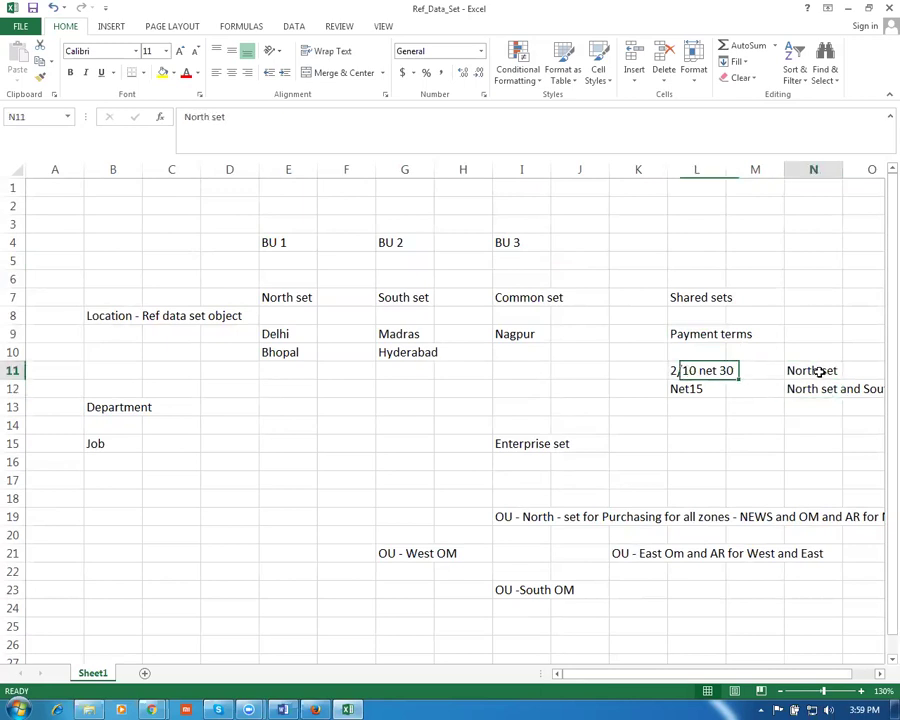
click(688, 391)
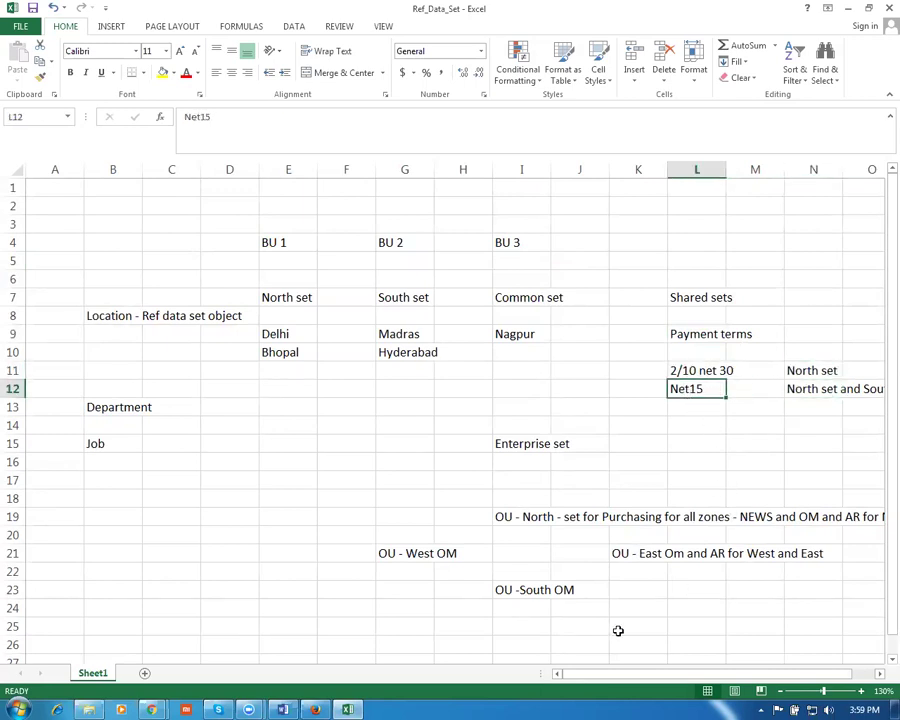
drag(574, 674, 612, 674)
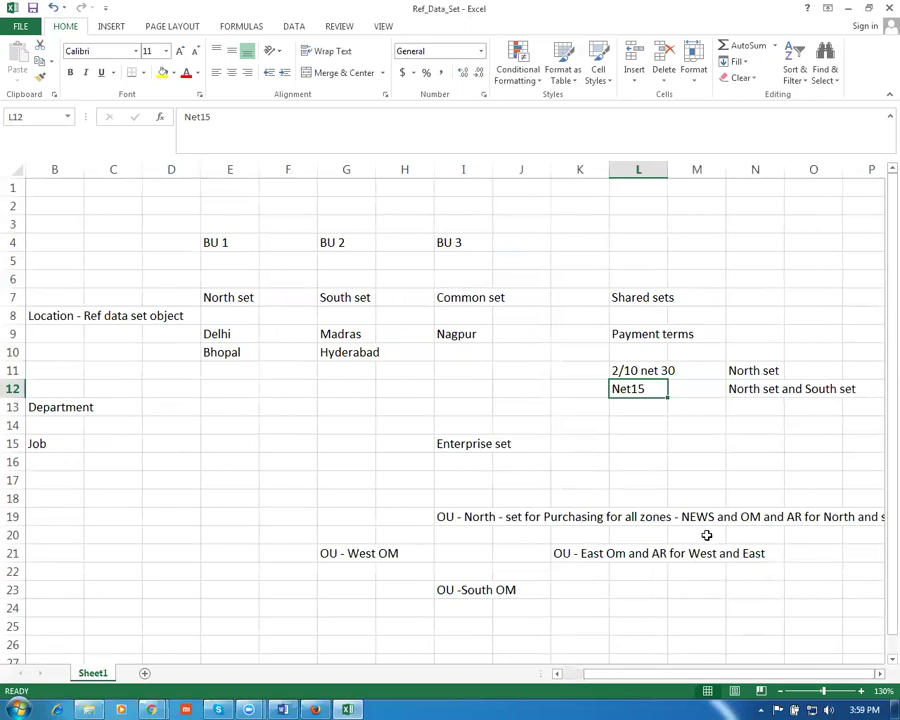
click(746, 396)
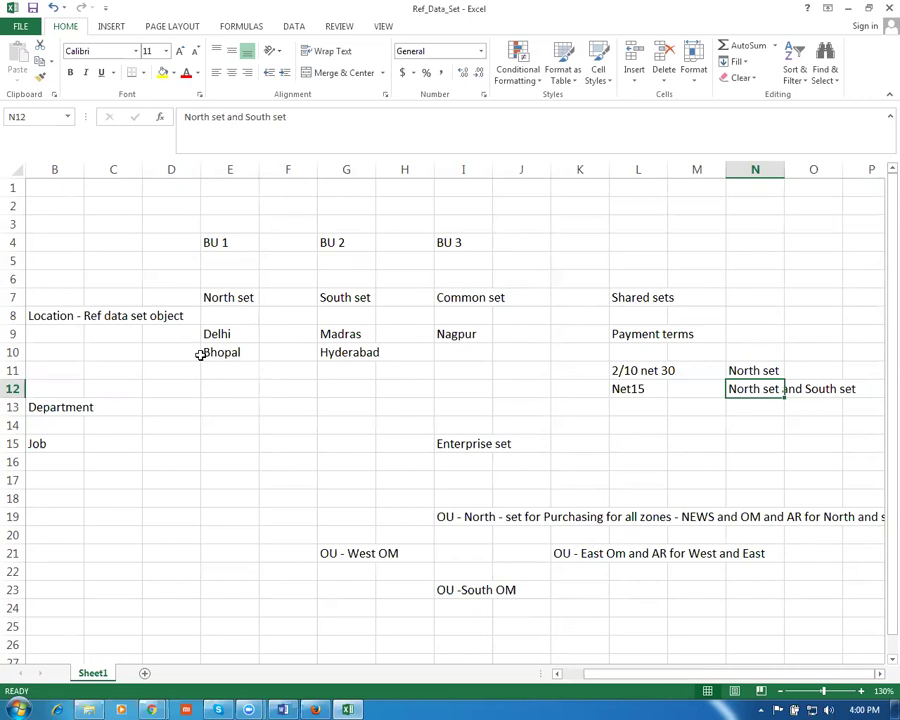
click(456, 300)
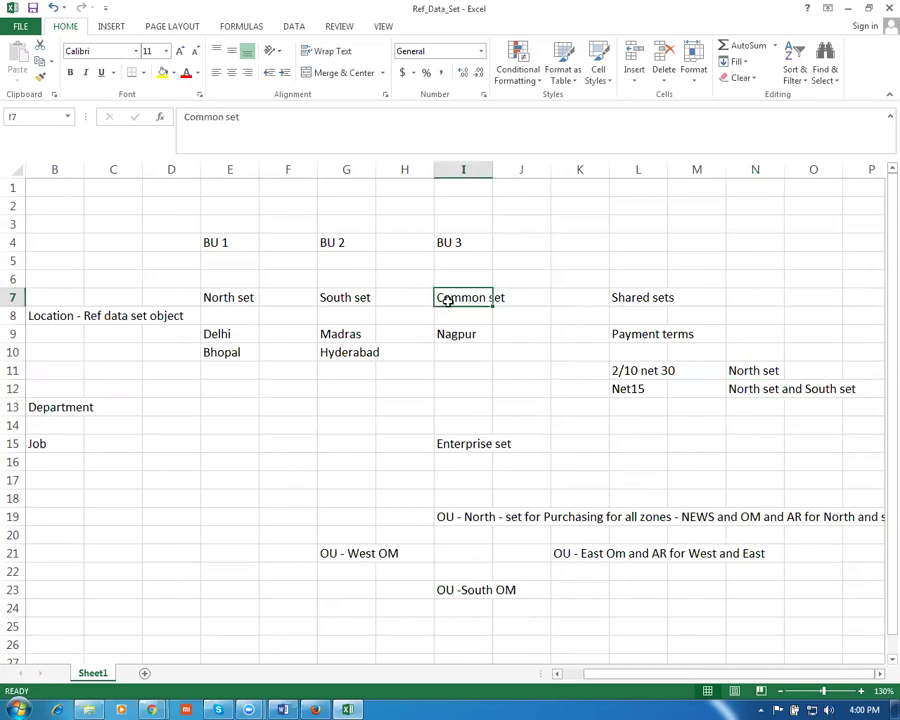
click(217, 242)
click(235, 335)
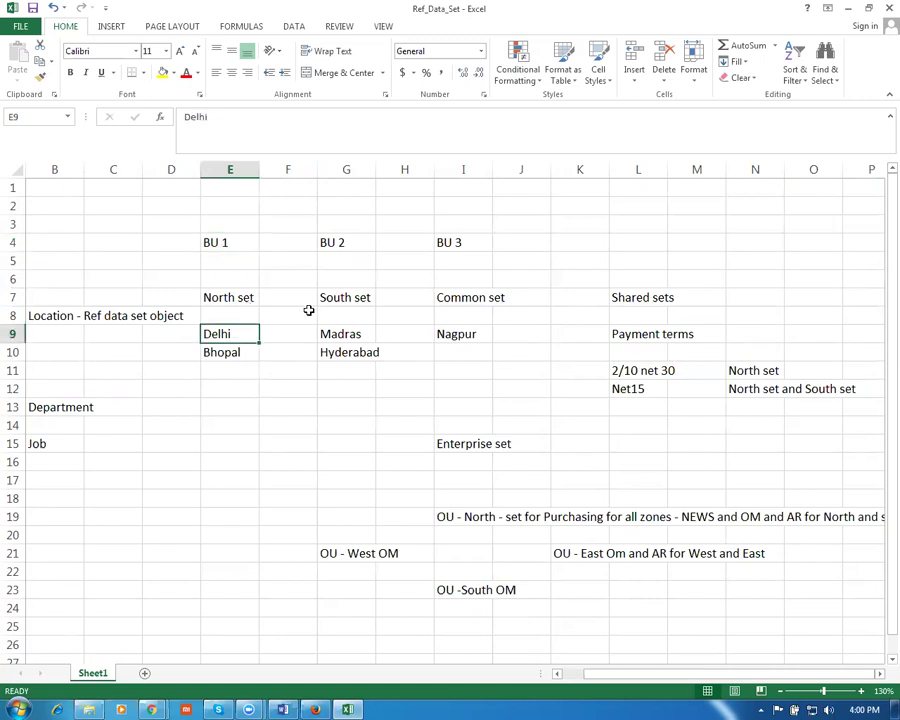
click(352, 242)
click(242, 334)
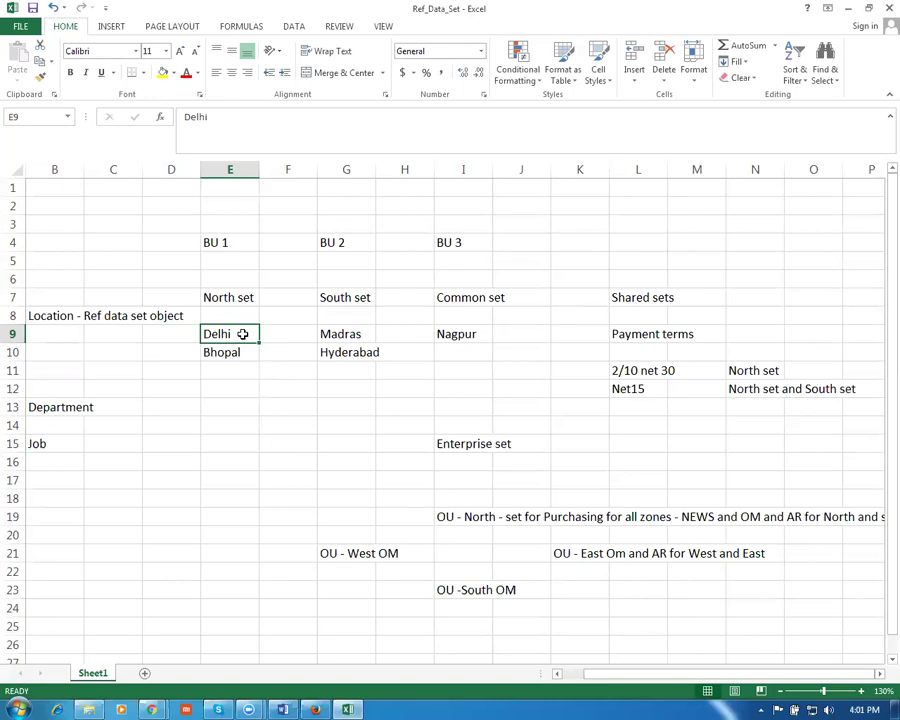
Point out the Common set with Nagpur and the Shared set's Payment terms, 2/10 net 30 and Net15
click(446, 294)
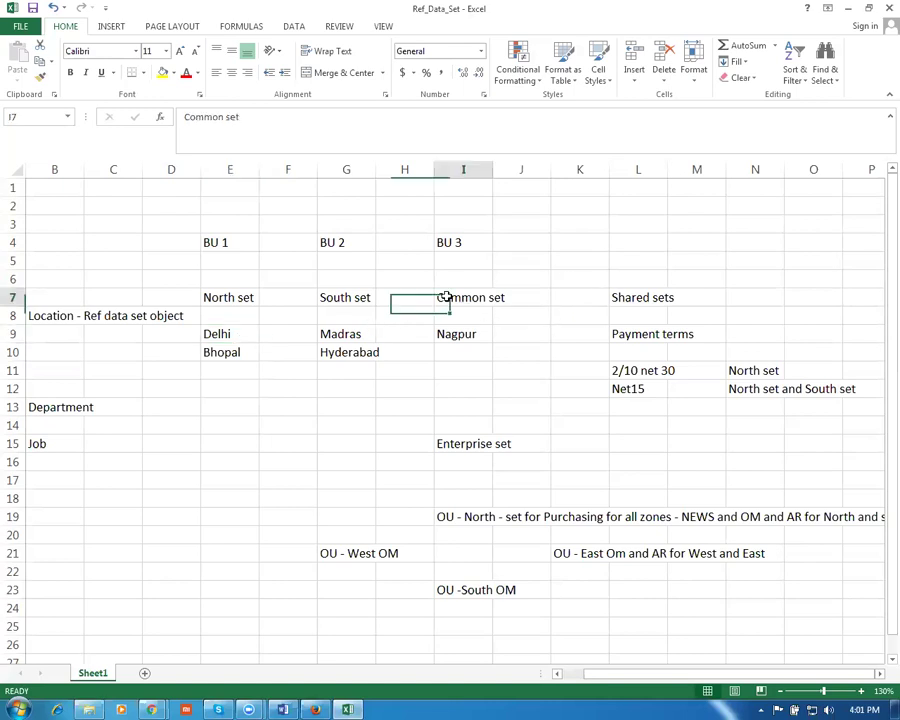
click(450, 388)
click(616, 334)
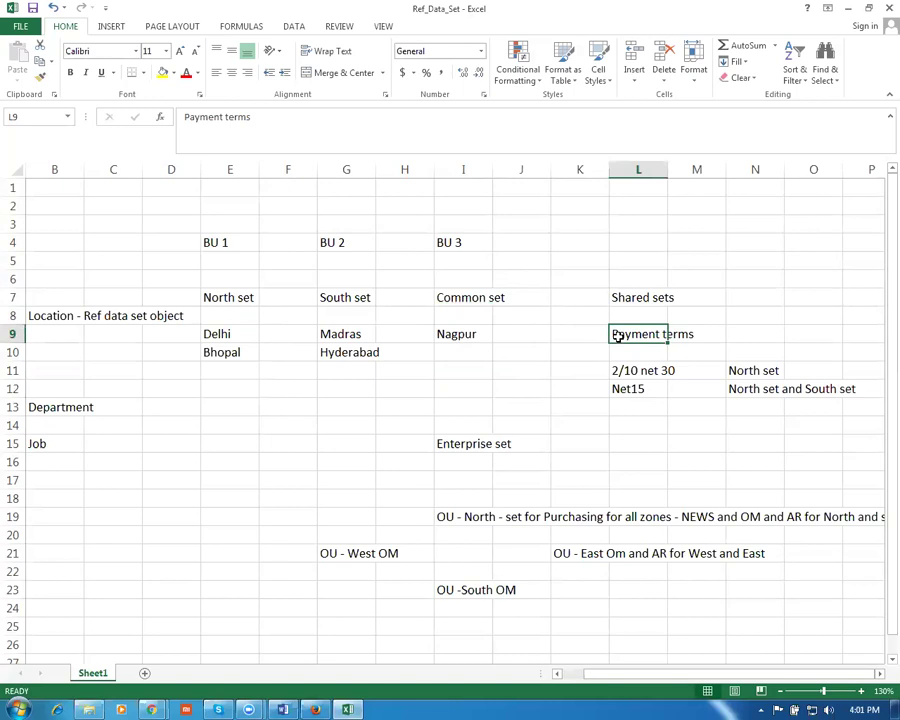
click(628, 372)
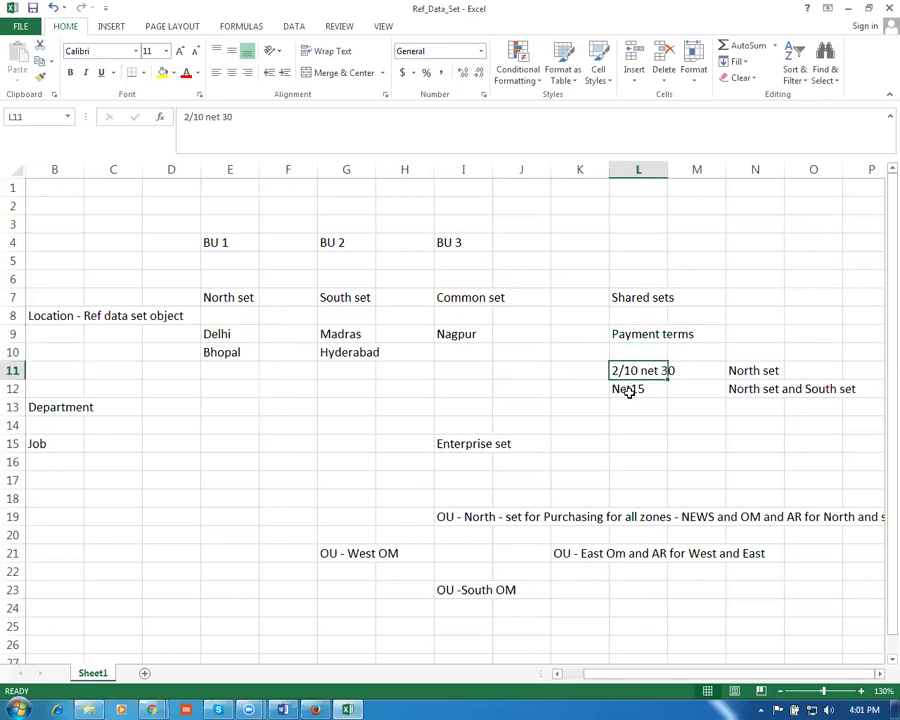
click(628, 390)
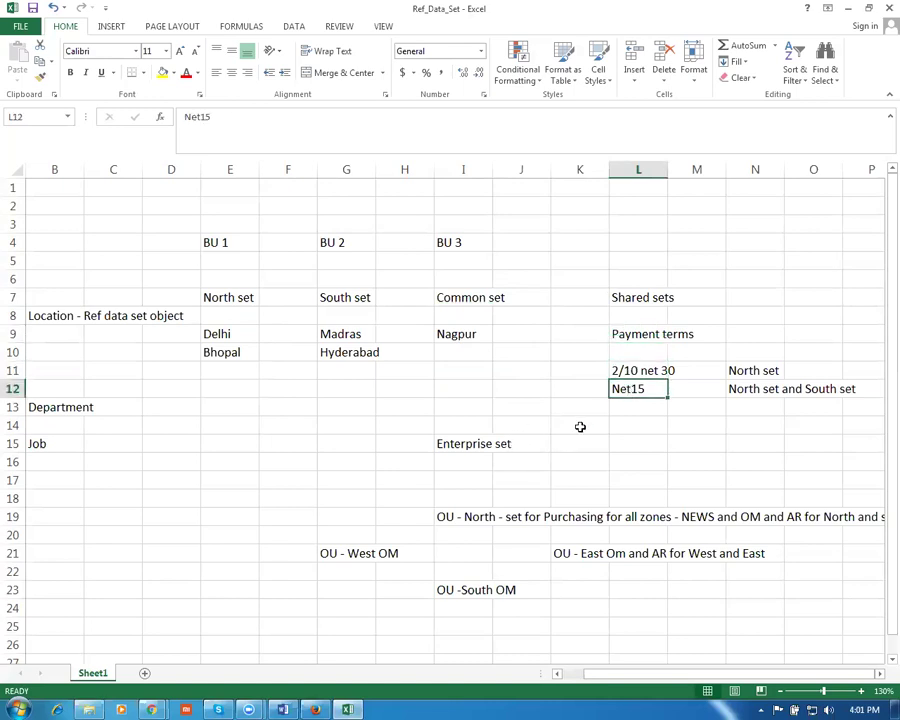
click(634, 336)
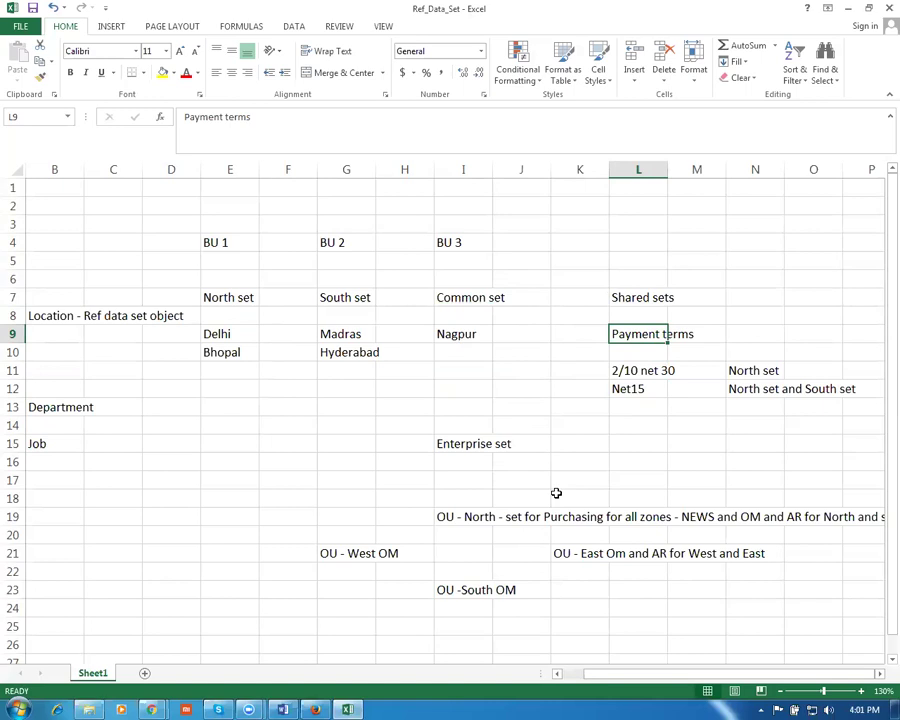
click(463, 334)
click(632, 329)
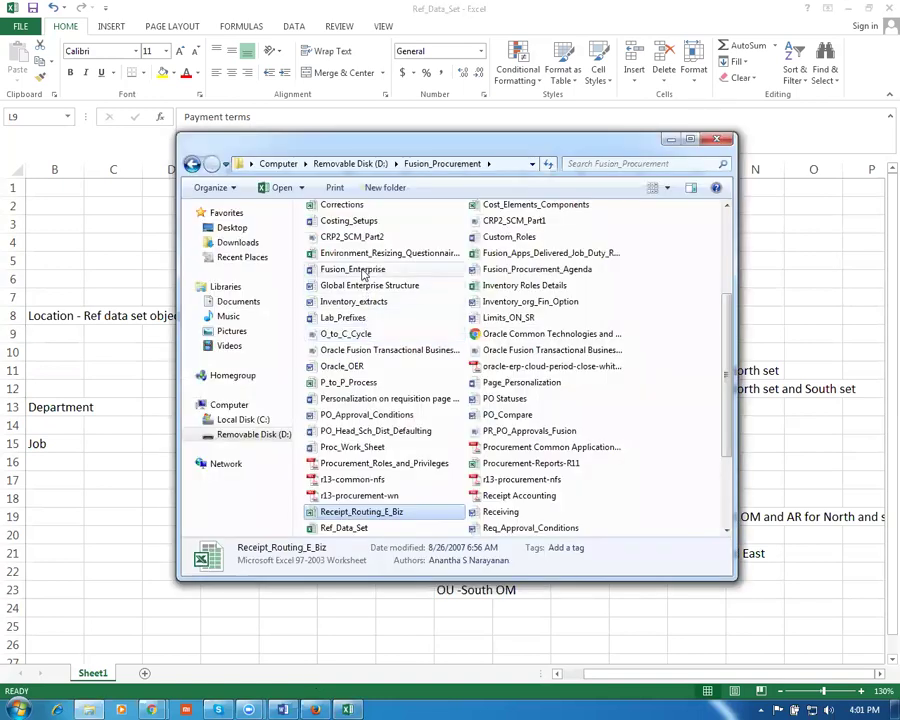
Select the Fusion_Enterprise document in the Fusion_Procurement folder and open it in Word
click(366, 270)
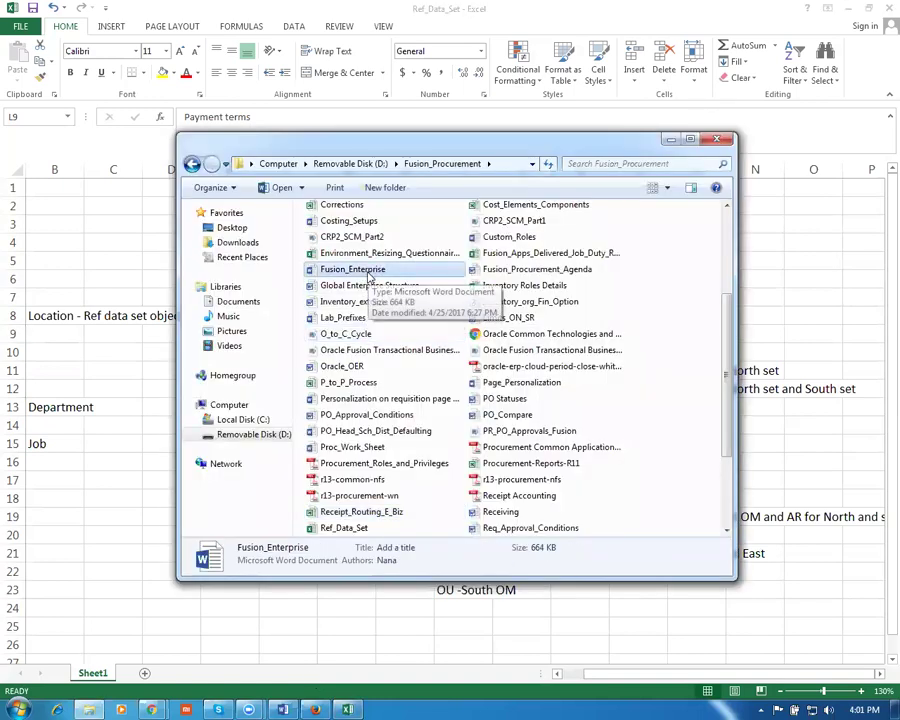
click(364, 317)
click(362, 269)
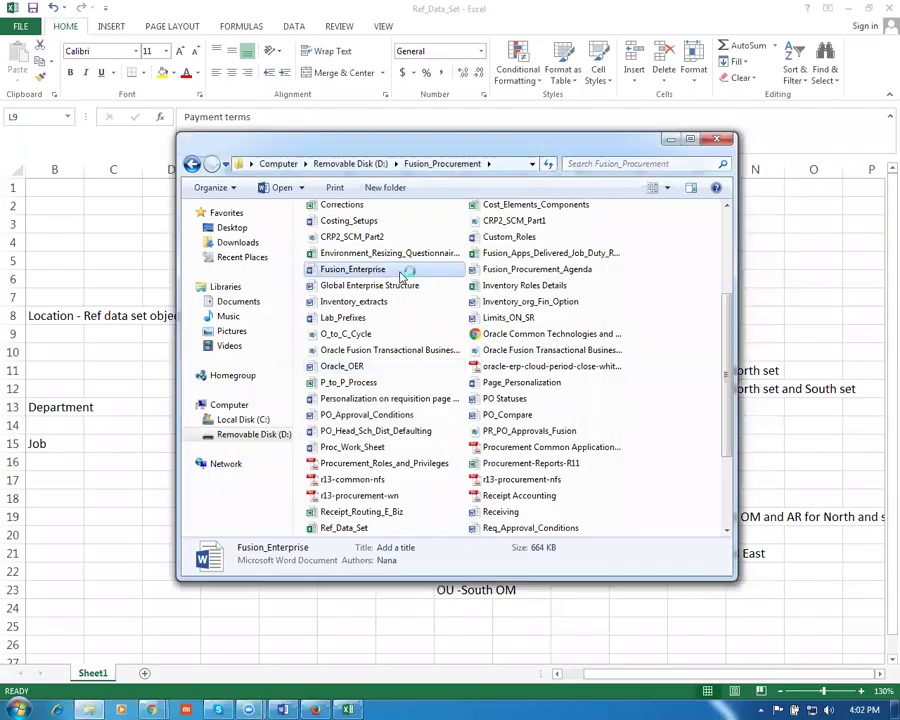
double_click(402, 269)
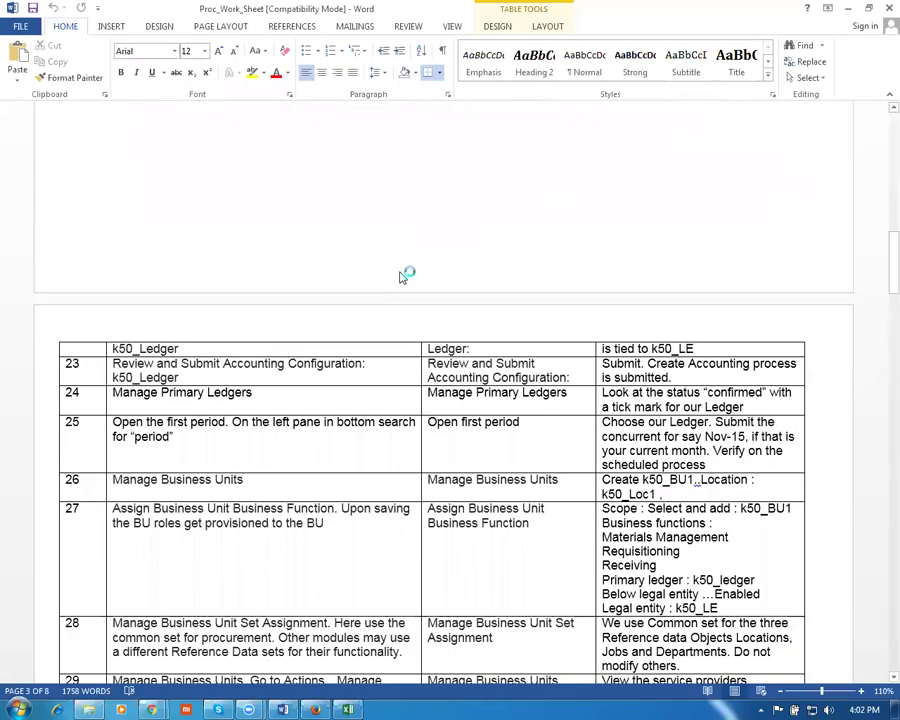
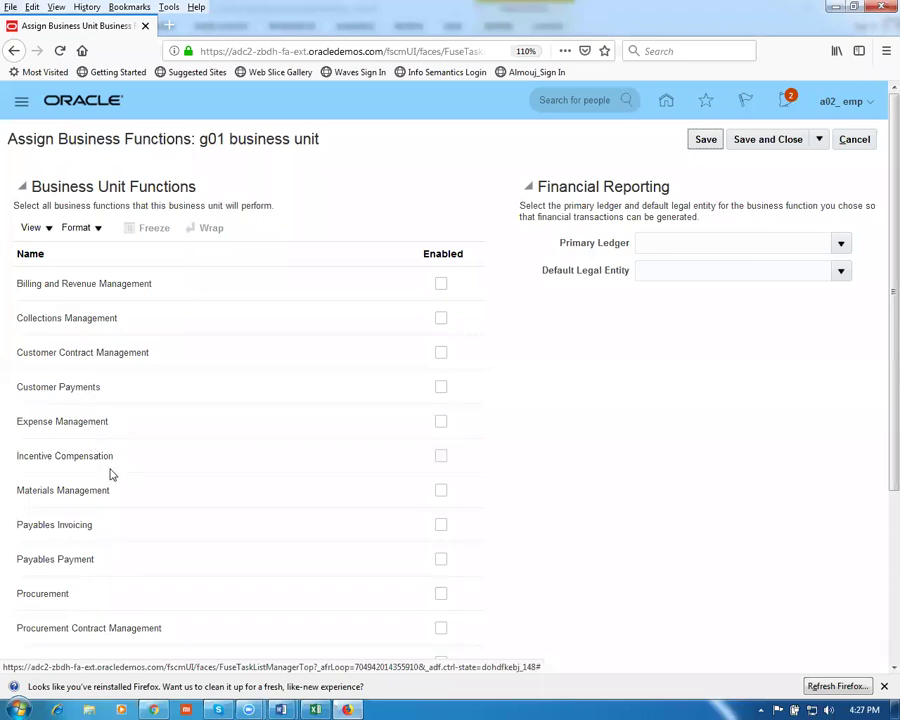
Enable Materials Management, Payables Invoicing, Procurement, Receiving and Requisitioning for g01, dismissing the removal warning
click(441, 491)
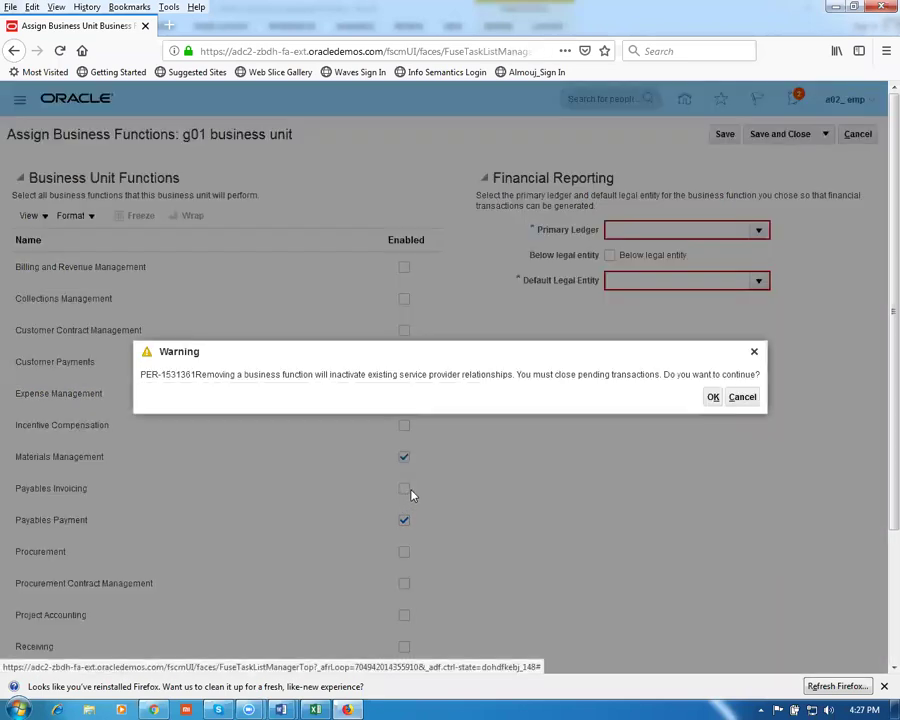
click(710, 397)
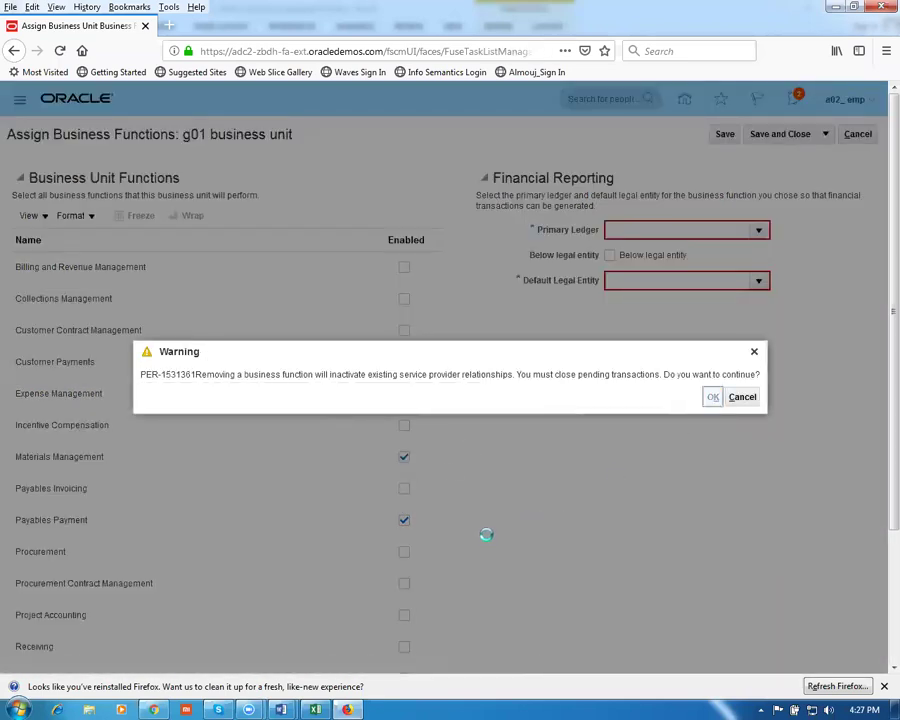
click(405, 489)
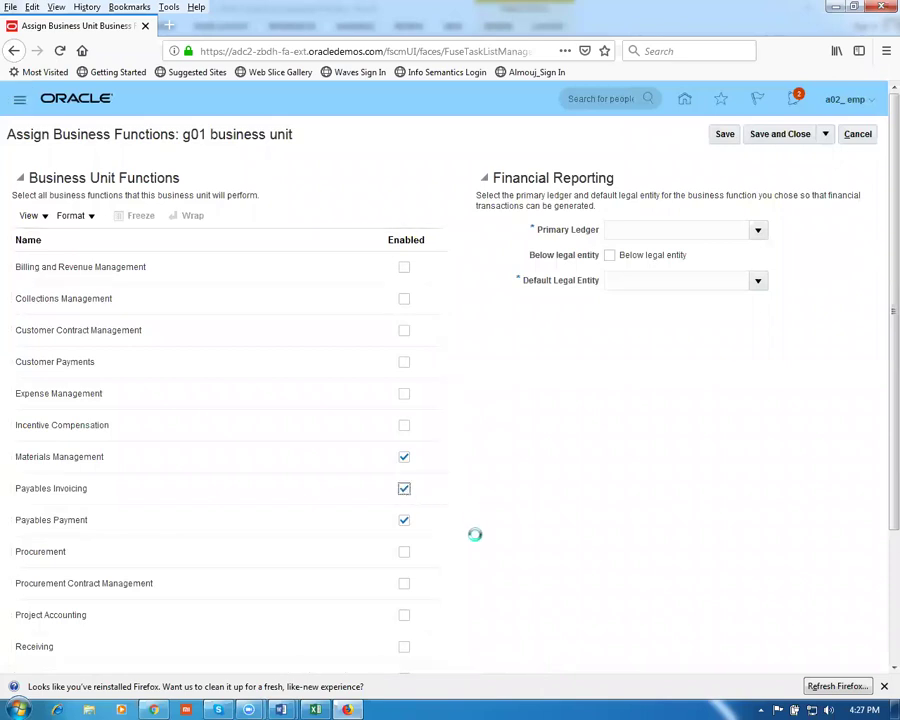
click(403, 556)
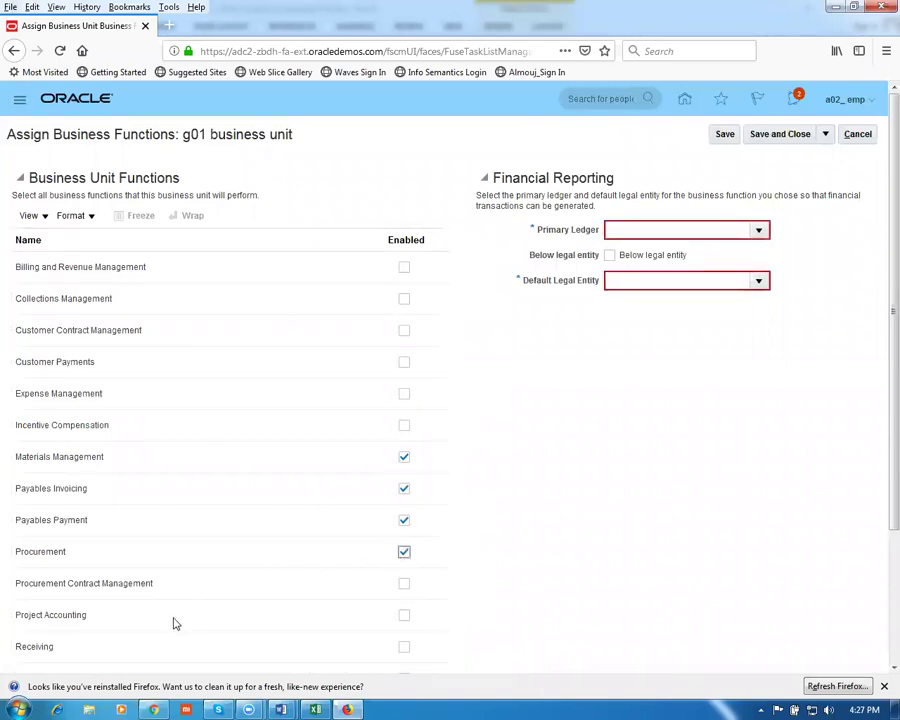
scroll(232, 638, down, 1)
scroll(232, 638, down, 3)
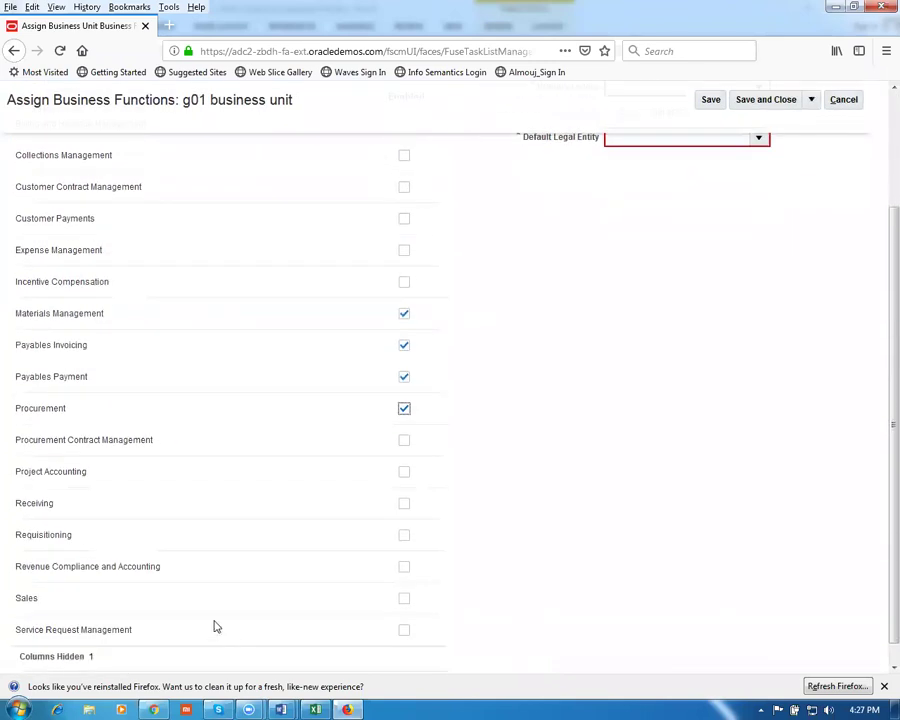
click(404, 506)
click(405, 539)
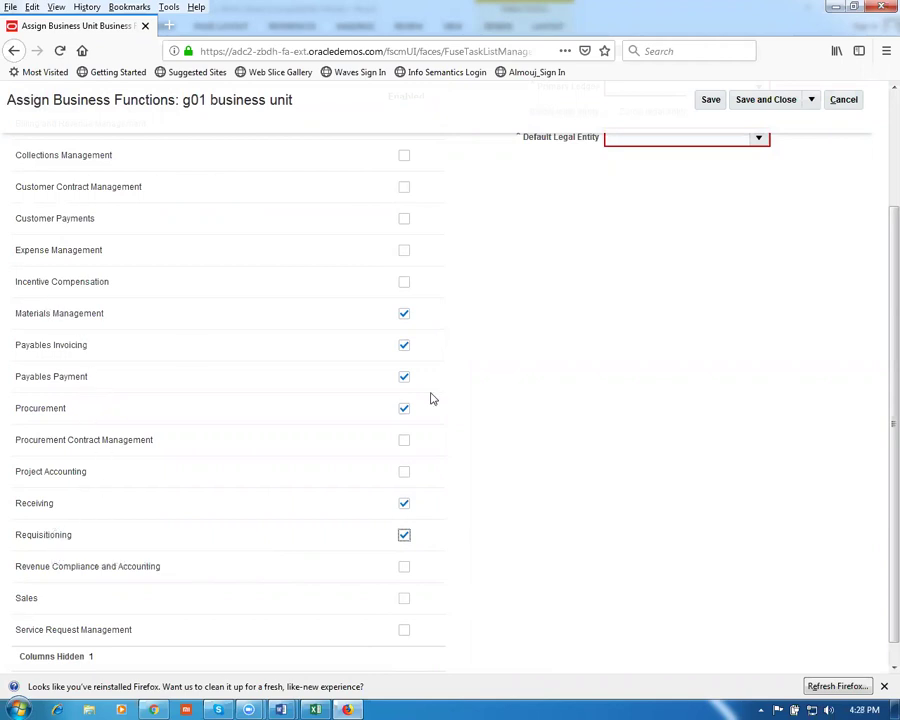
scroll(570, 456, up, 3)
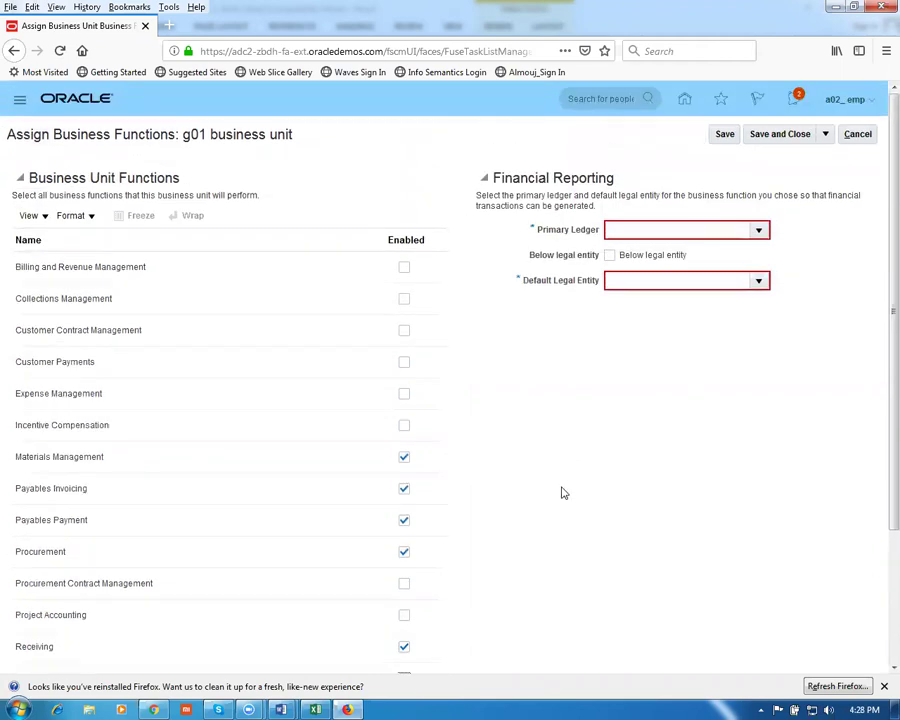
click(756, 231)
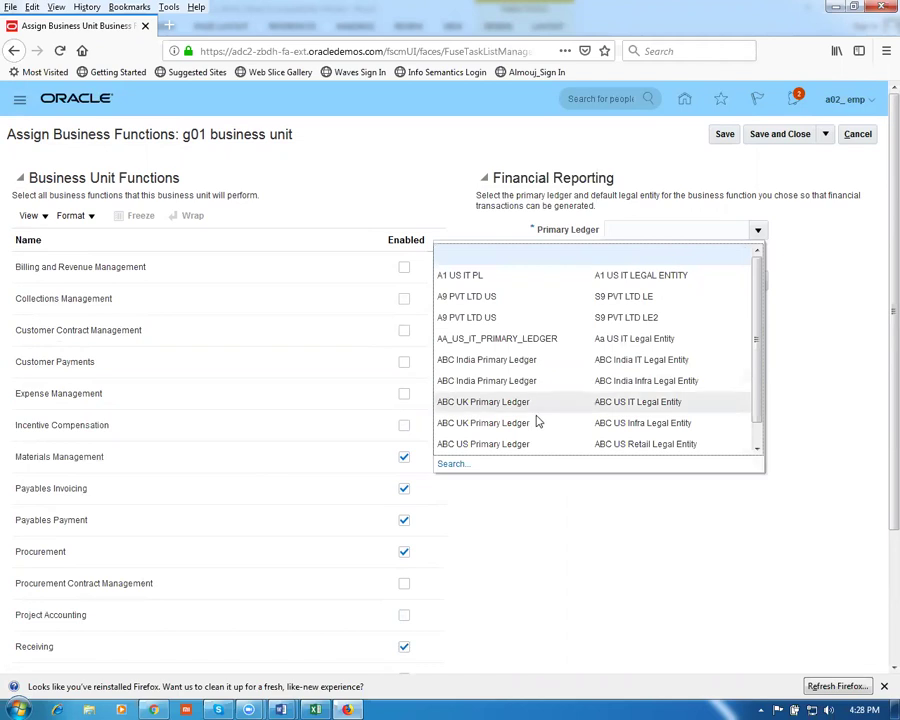
Search for ledger g01 and select it as the primary ledger
click(445, 464)
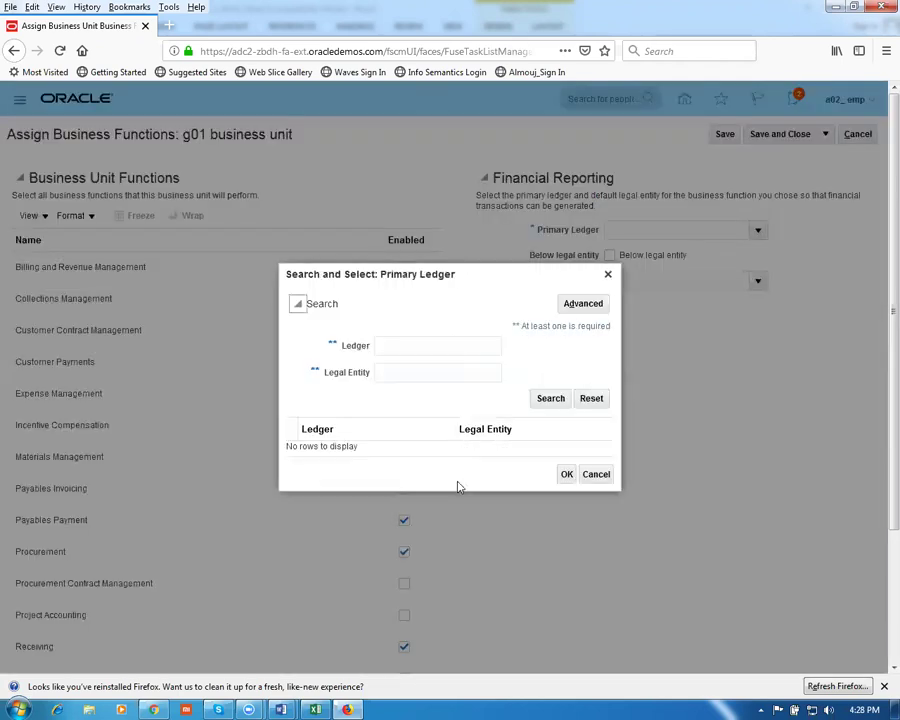
text(g01)
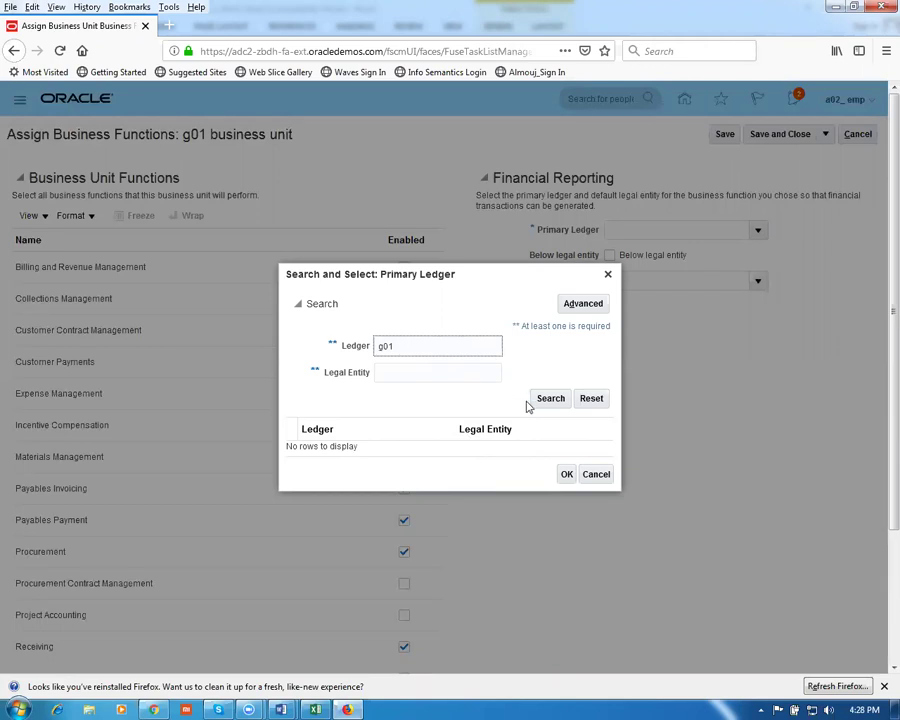
click(540, 400)
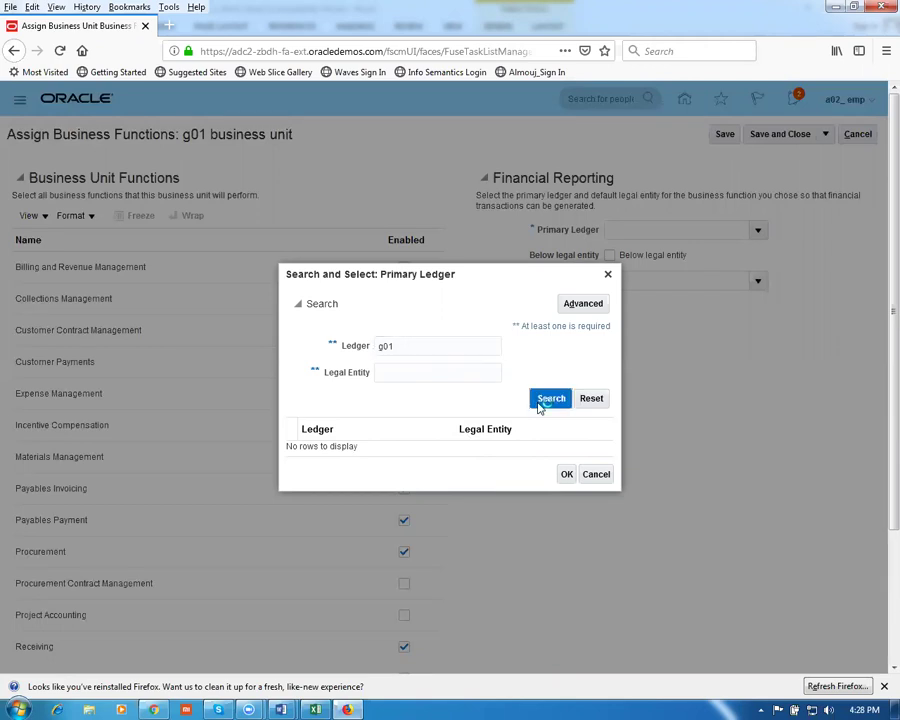
click(444, 455)
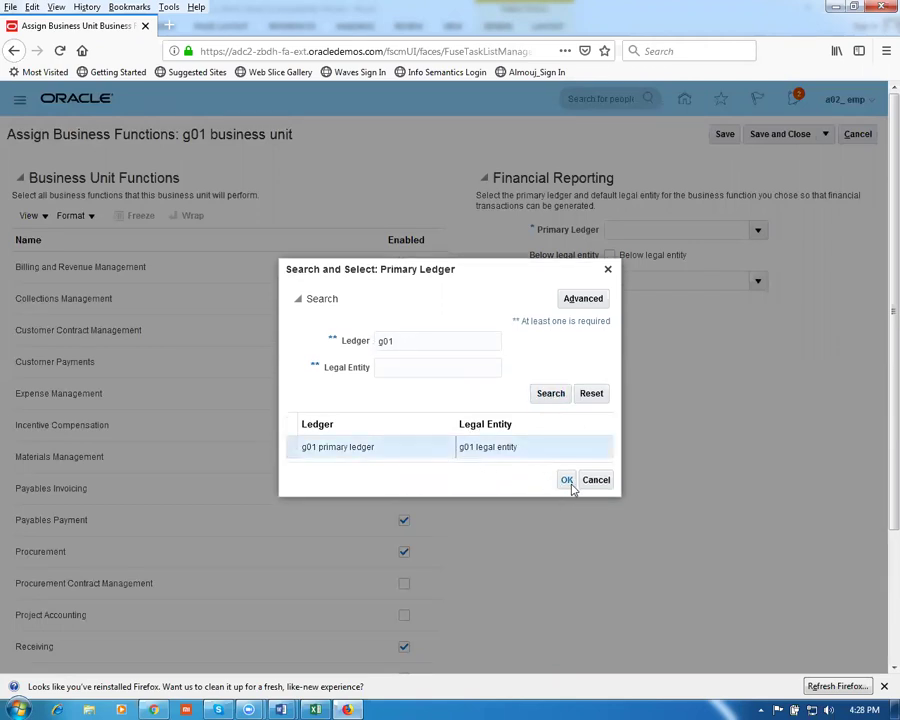
click(567, 480)
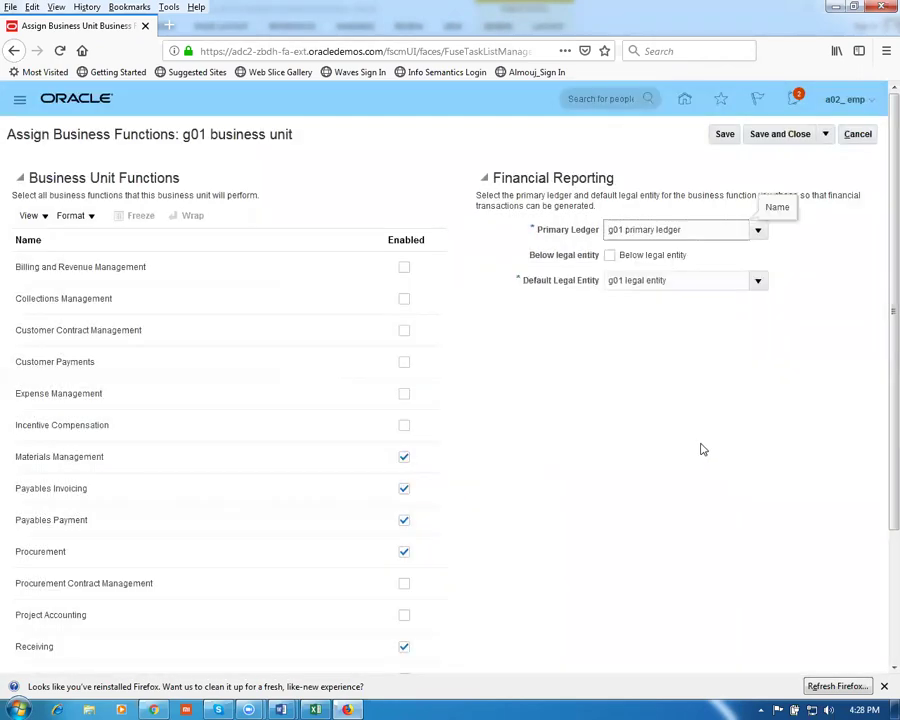
Mark the business unit as below legal entity and save, accepting the warning
click(609, 255)
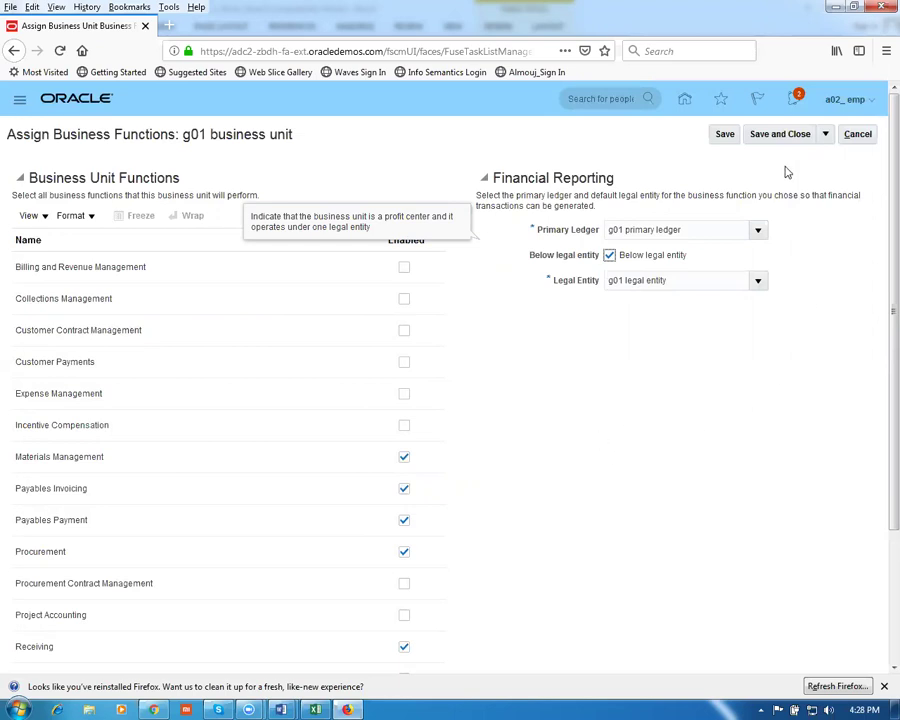
click(781, 134)
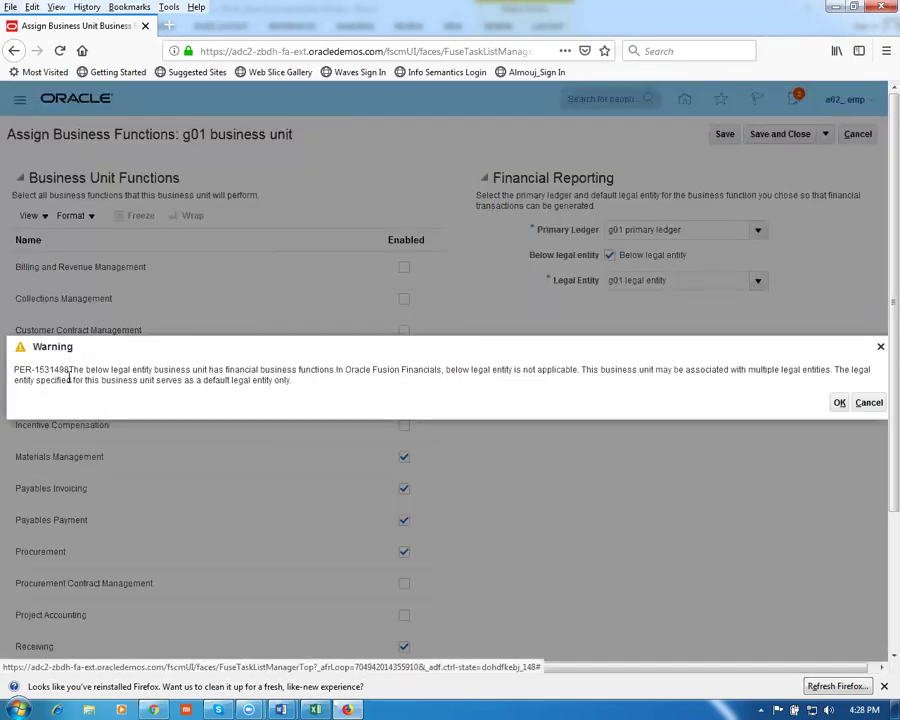
drag(65, 369, 205, 381)
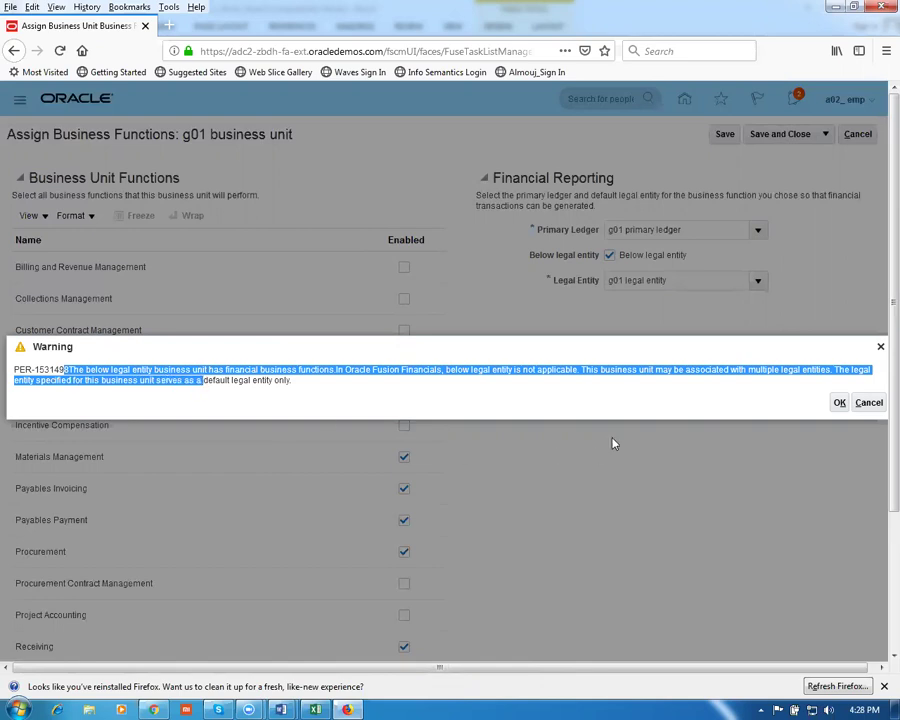
click(838, 405)
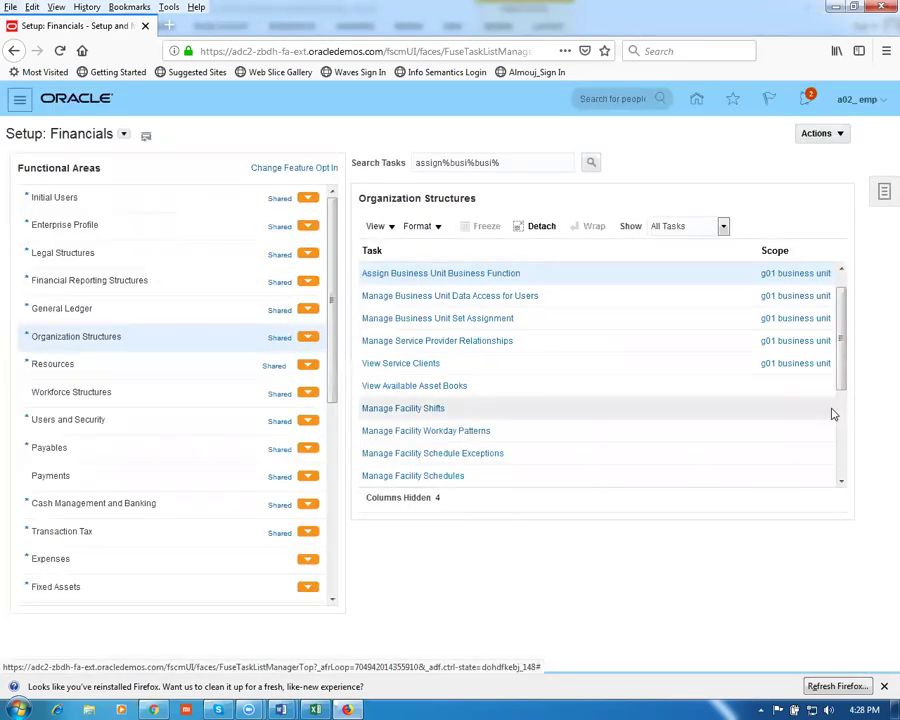
Copy 'Manage Business Unit Set Assignment' from row 28 of the Word worksheet back to Oracle
key(alt+Tab)
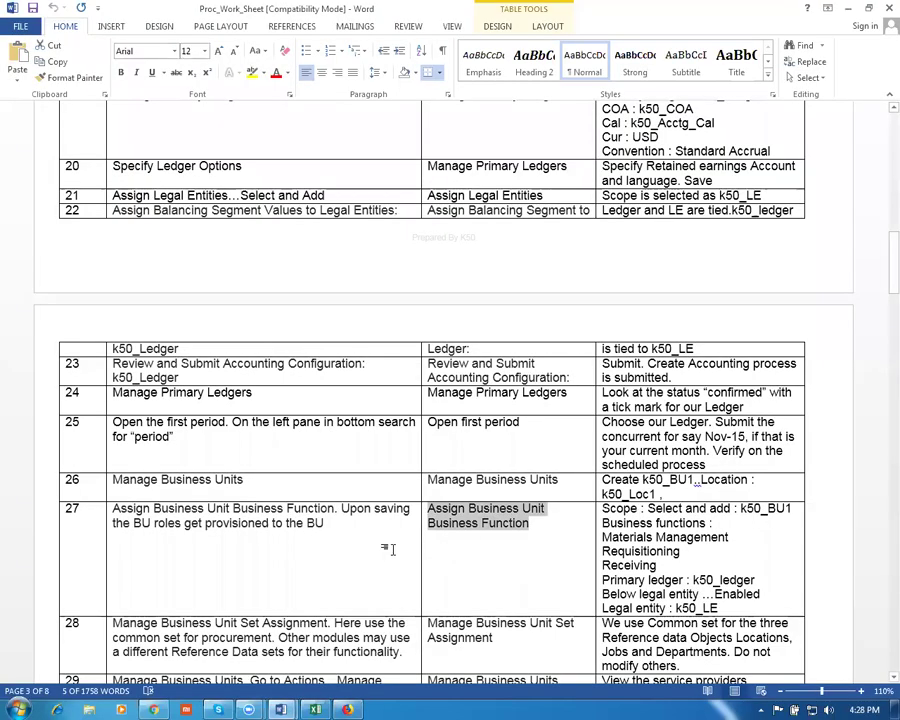
scroll(330, 540, down, 2)
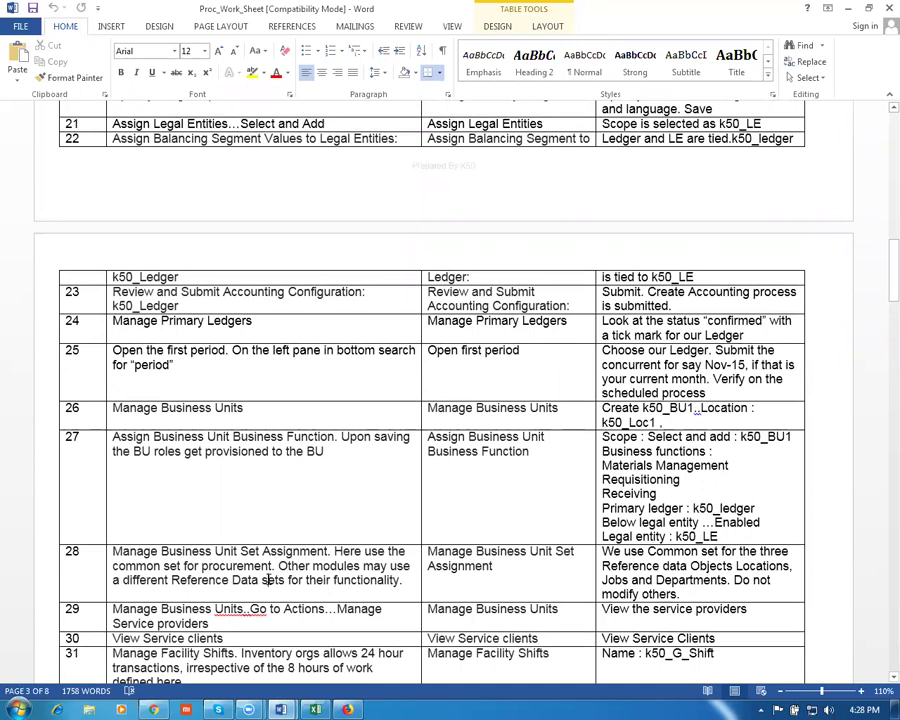
triple_click(451, 567)
key(ctrl+c)
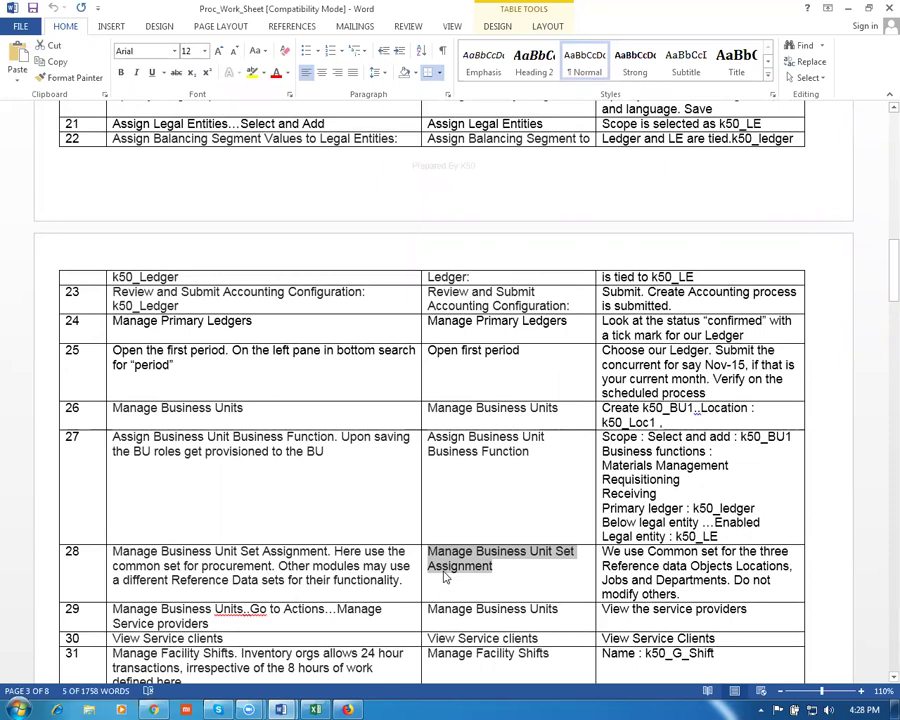
key(alt+Tab)
click(509, 163)
Open Manage Business Unit Set Assignment, review g01's G01_RDS assignments, then cancel without saving
key(ctrl+a)
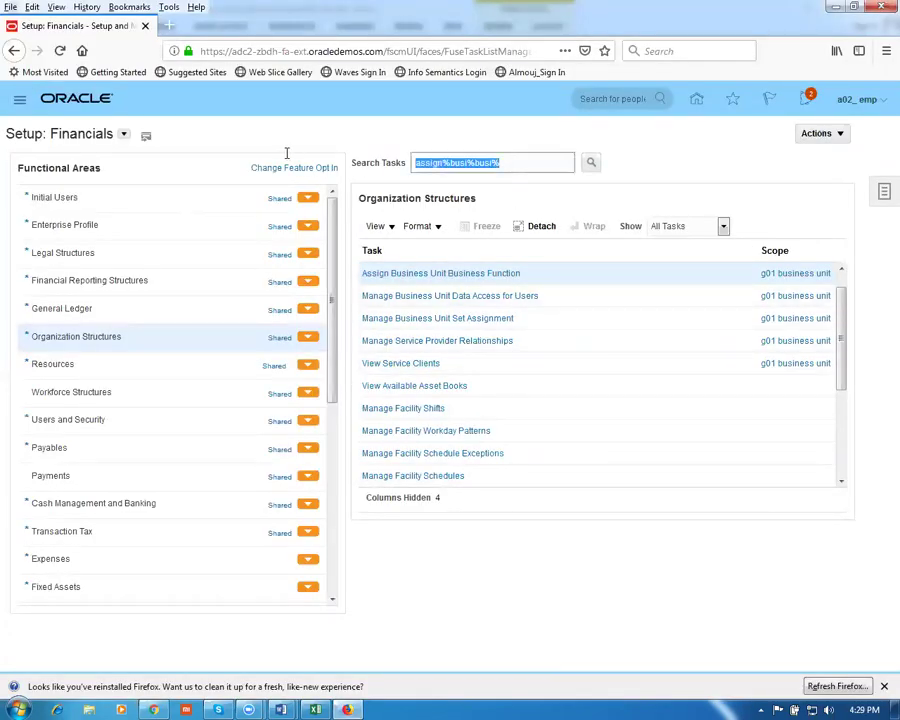
key(ctrl+v)
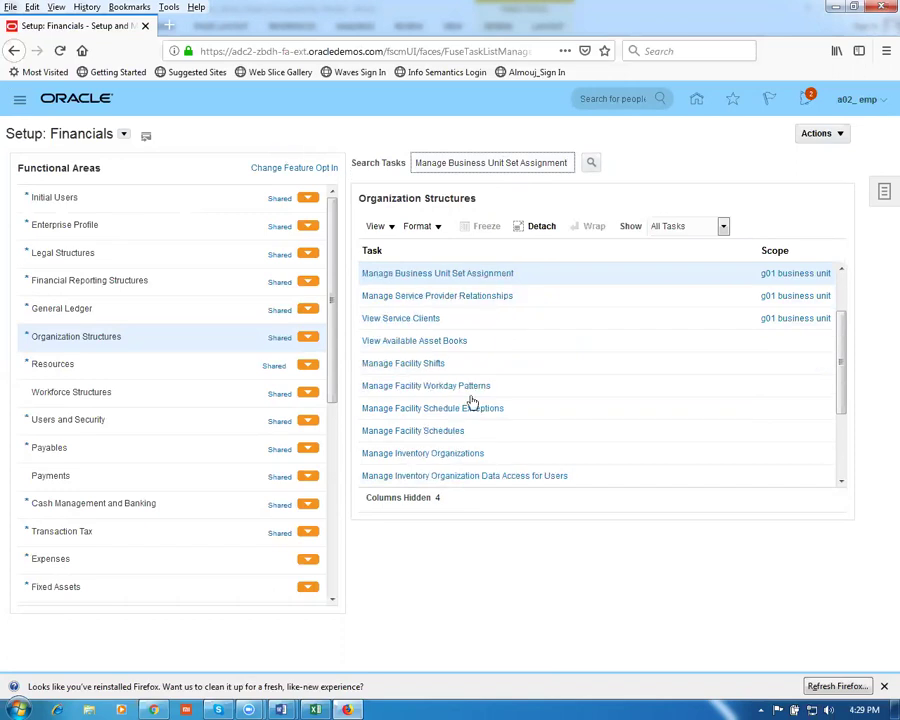
click(456, 278)
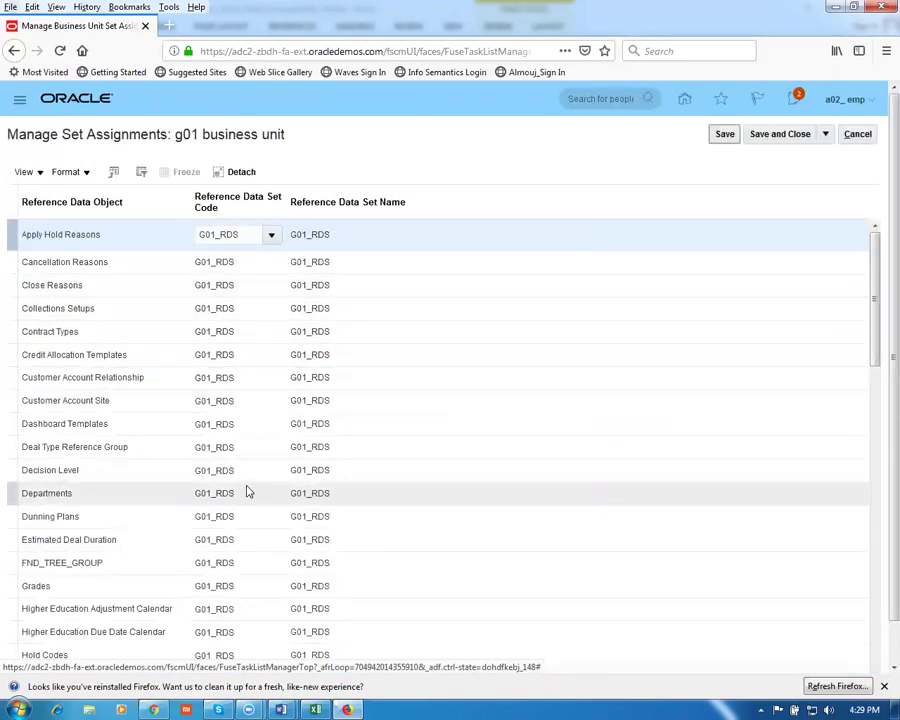
drag(875, 347, 879, 521)
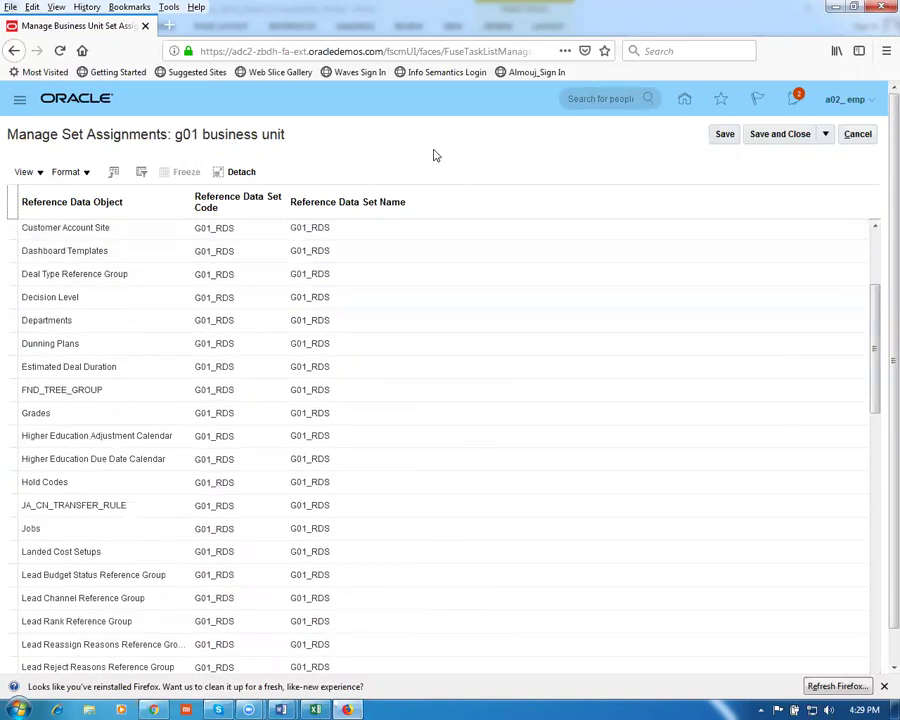
click(850, 138)
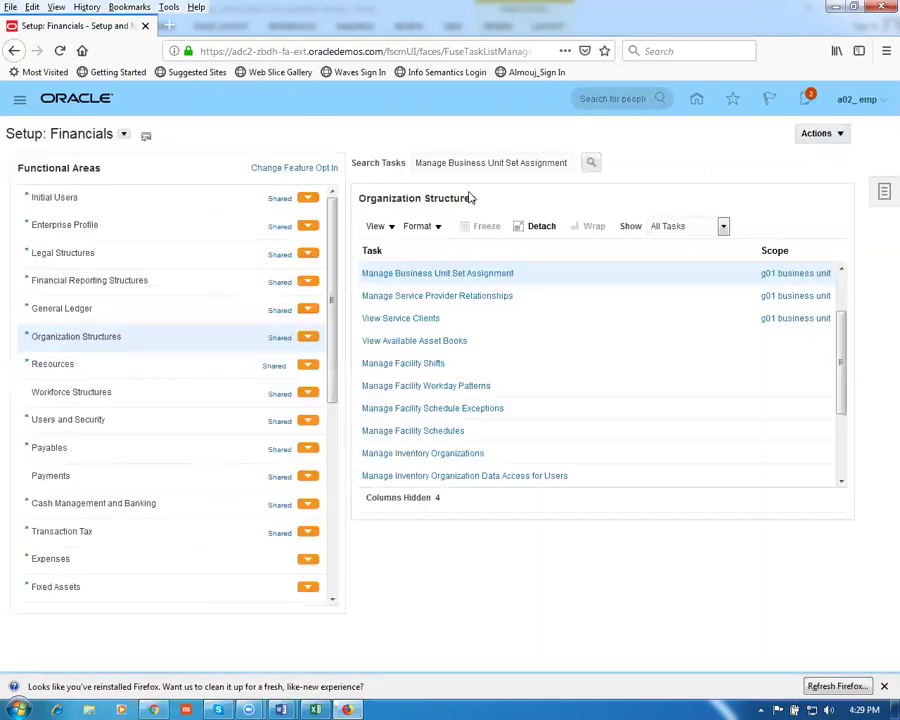
key(alt+Tab)
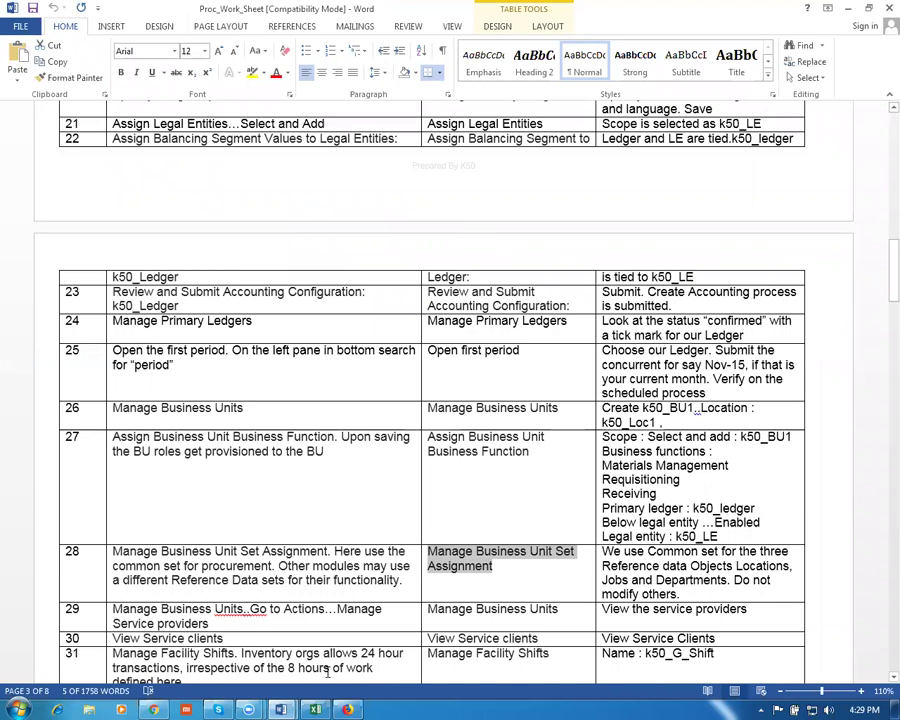
Select worksheet rows 29–30, then bring up the Fusion_Enterprise document's Procurement Business Unit Models diagram
scroll(327, 672, down, 1)
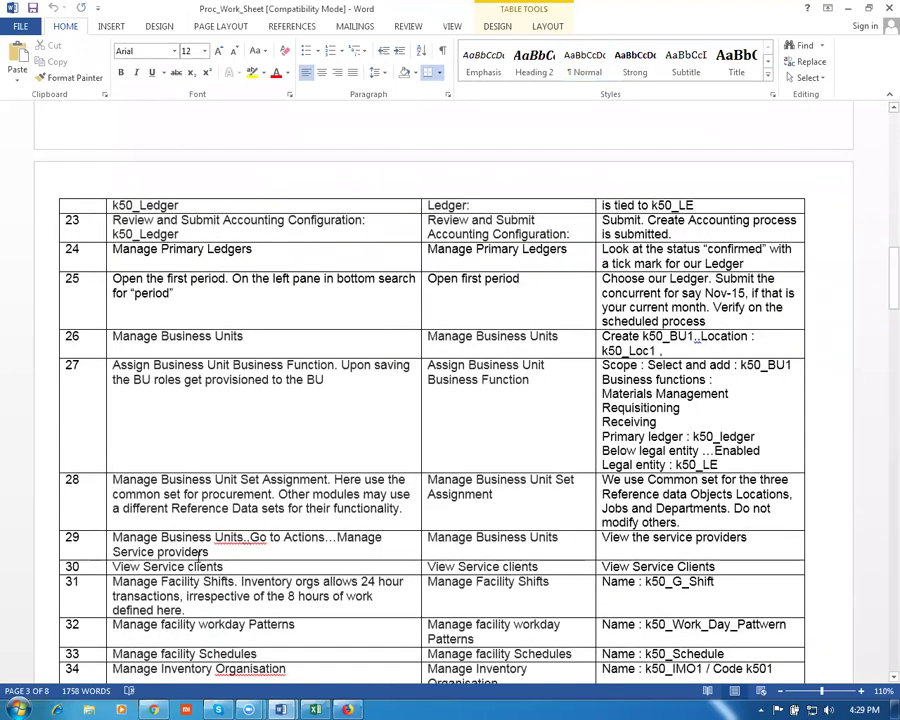
drag(141, 537, 215, 566)
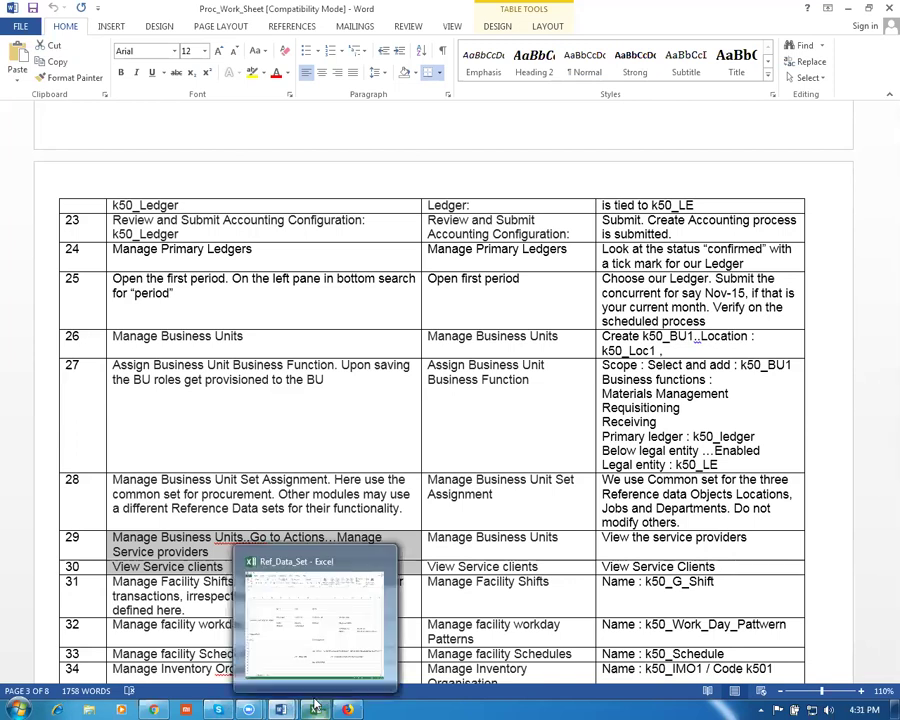
click(283, 708)
click(318, 645)
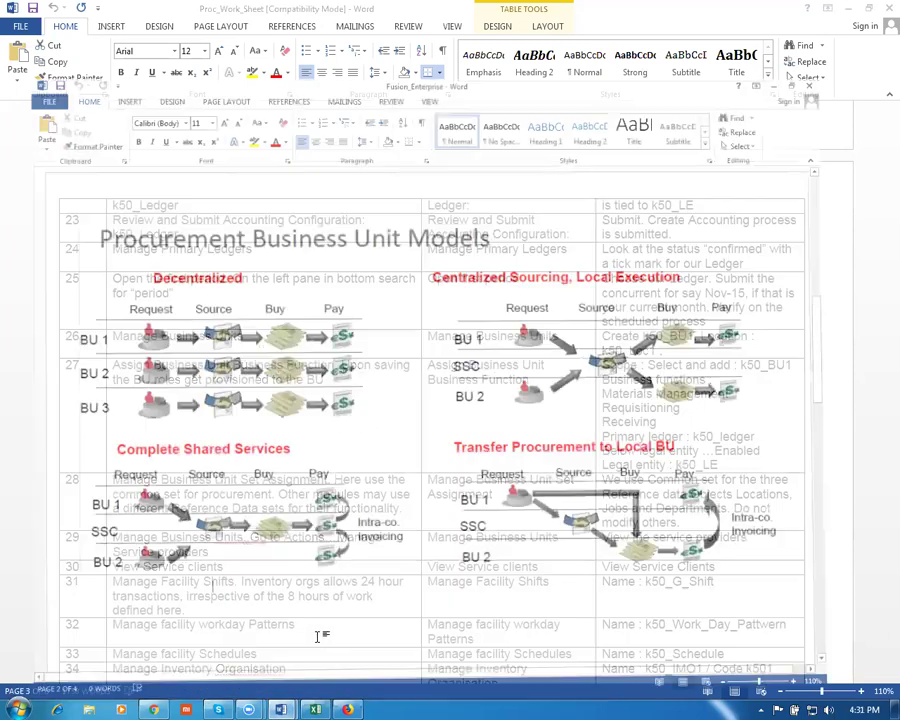
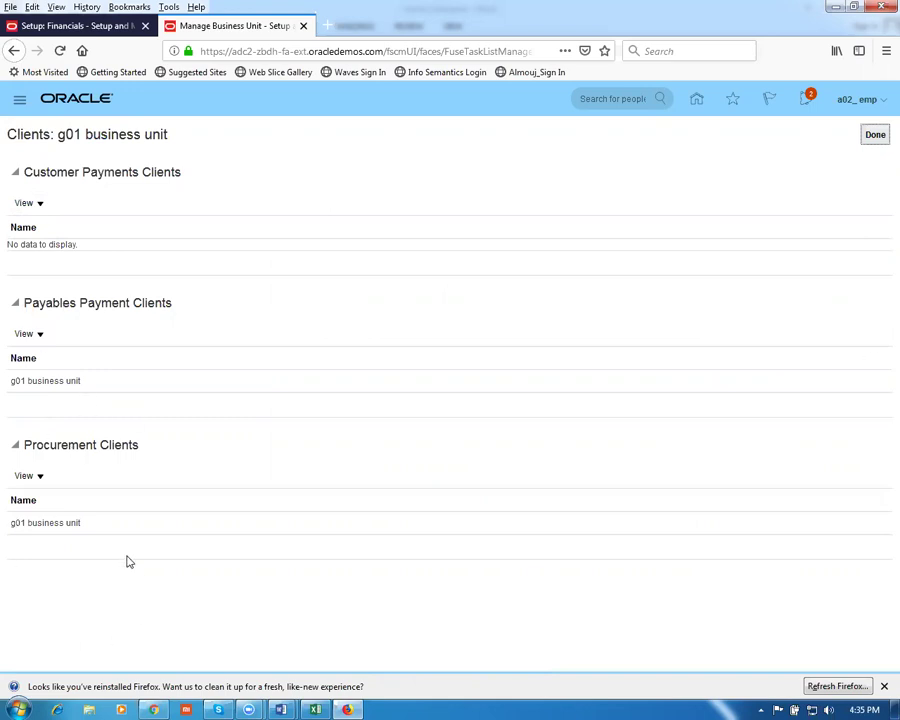
Check the Word procurement models document, then close the g01 business unit Clients page with Done
key(alt+Tab)
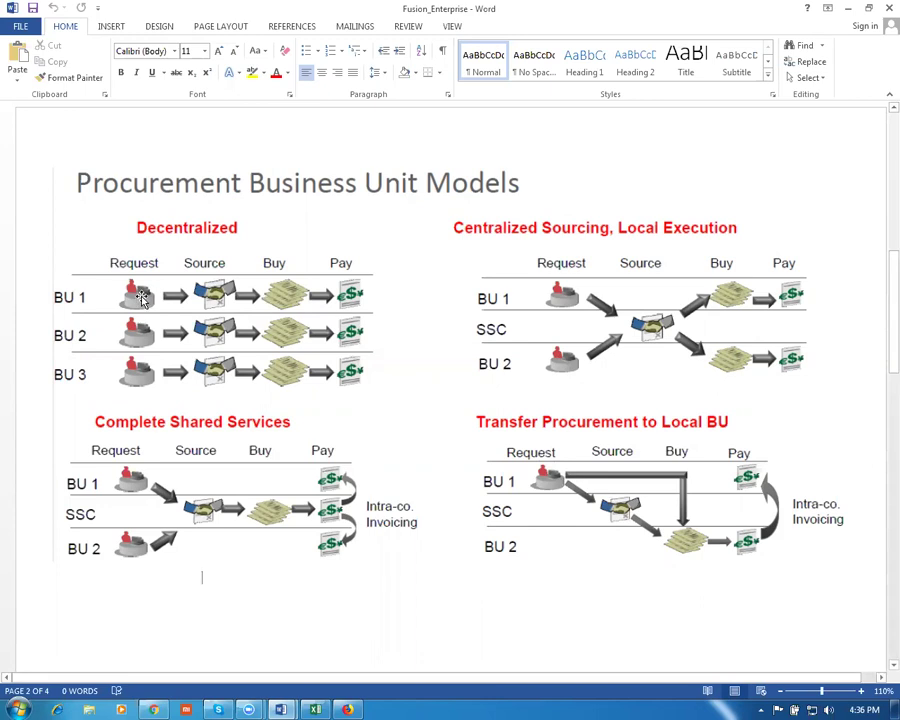
key(alt+Tab)
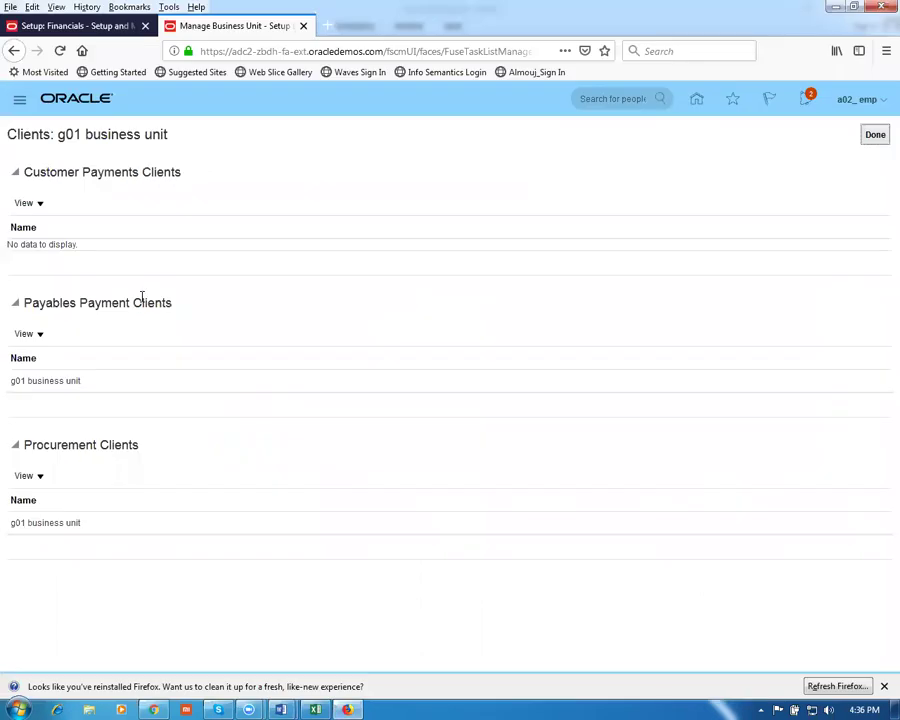
click(876, 139)
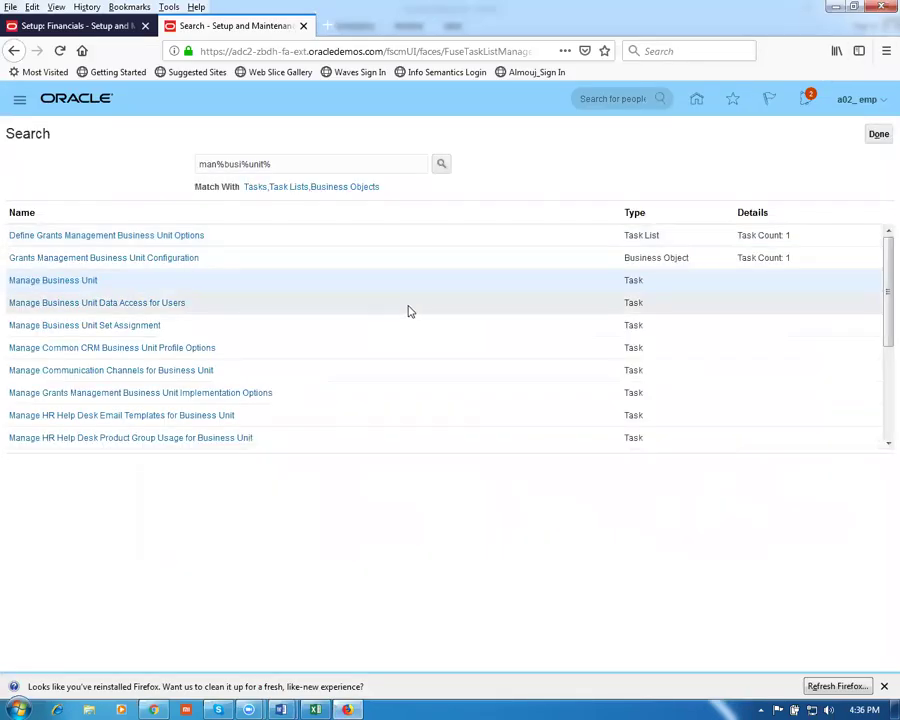
Check the Fusion_Enterprise document, then bring the Proc_Work_Sheet Word document to the front
key(alt+Tab)
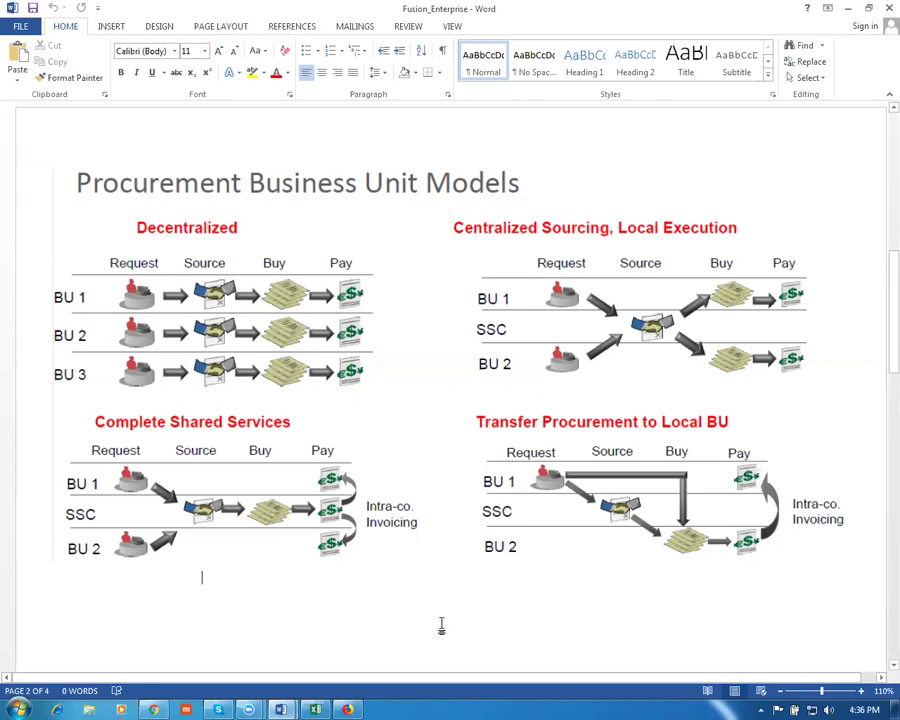
key(alt+Tab)
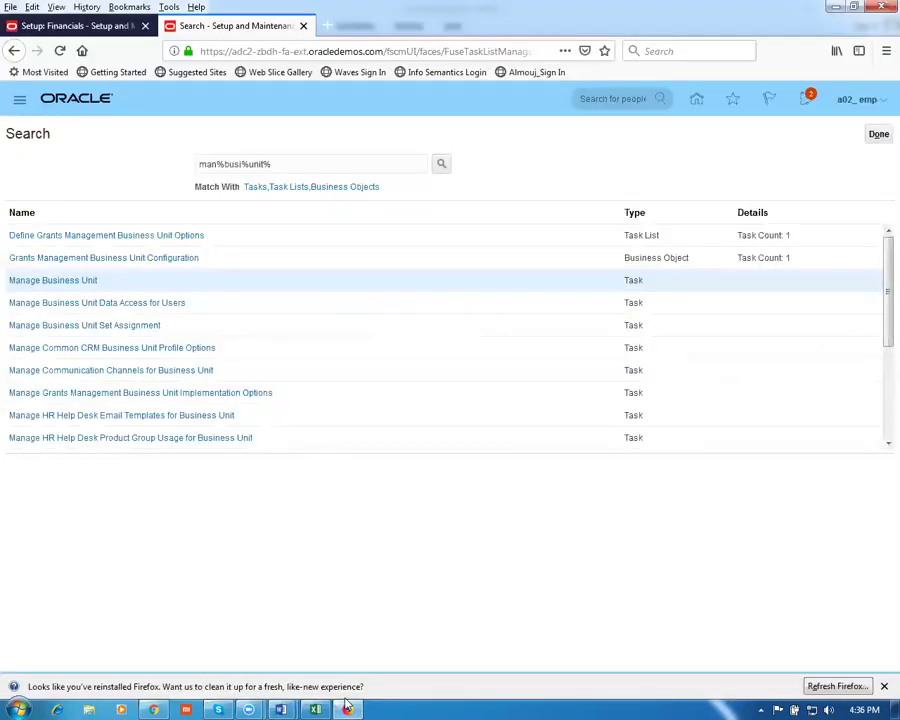
mouse_move(280, 708)
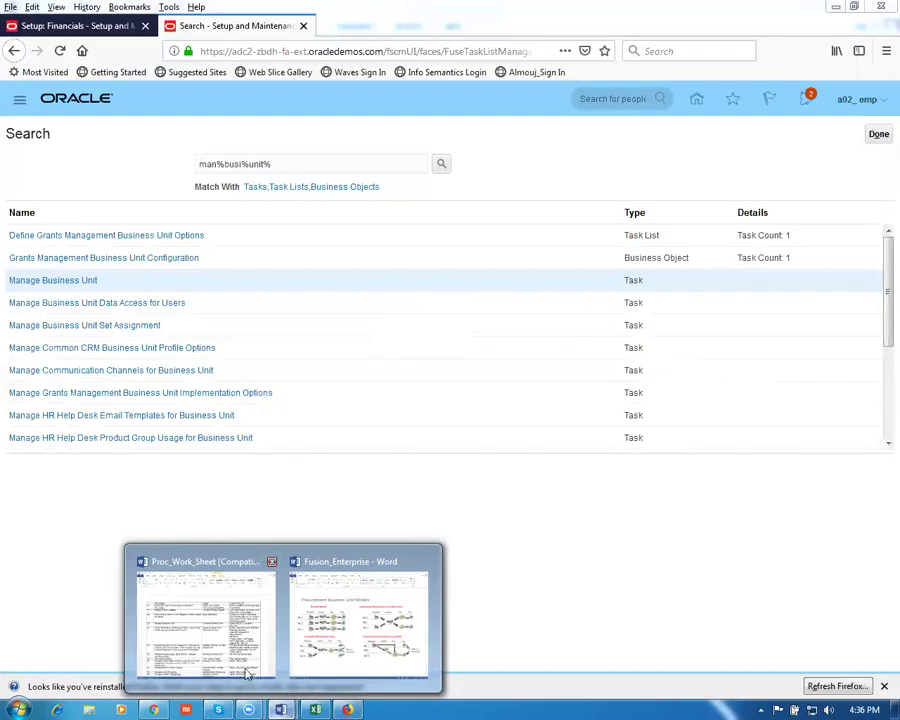
click(249, 668)
Select the row 32 task name 'Manage facility workday Patterns' in the worksheet, then return to Oracle
click(207, 603)
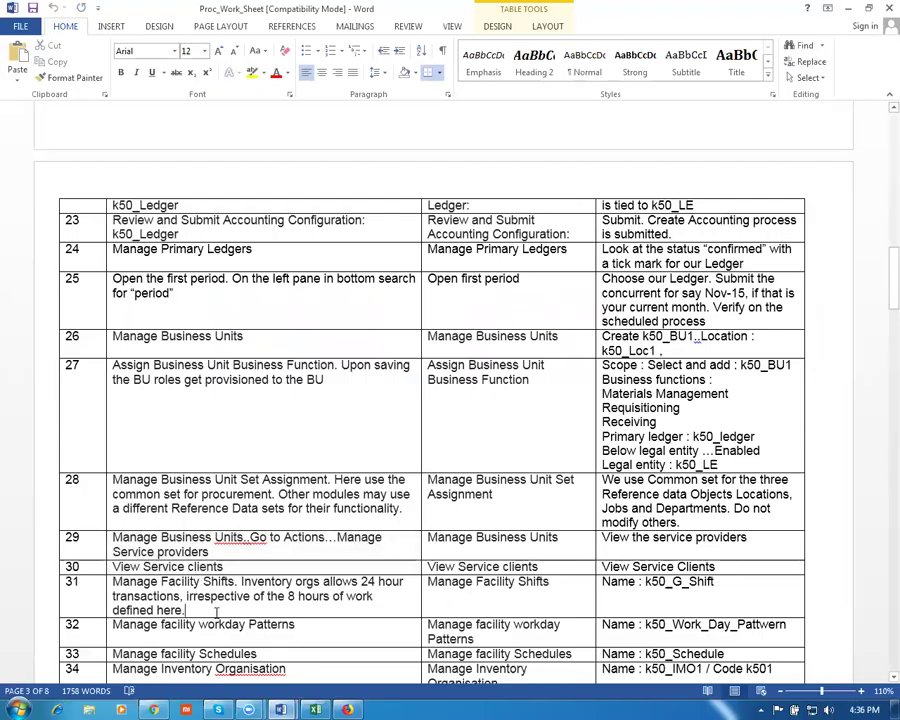
scroll(210, 608, down, 1)
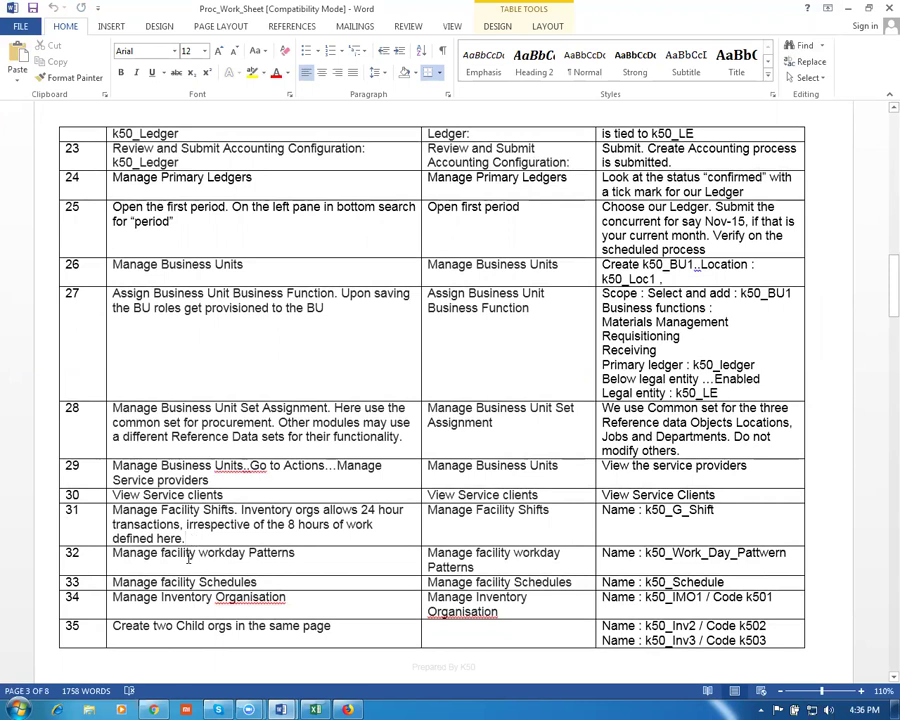
scroll(198, 600, down, 1)
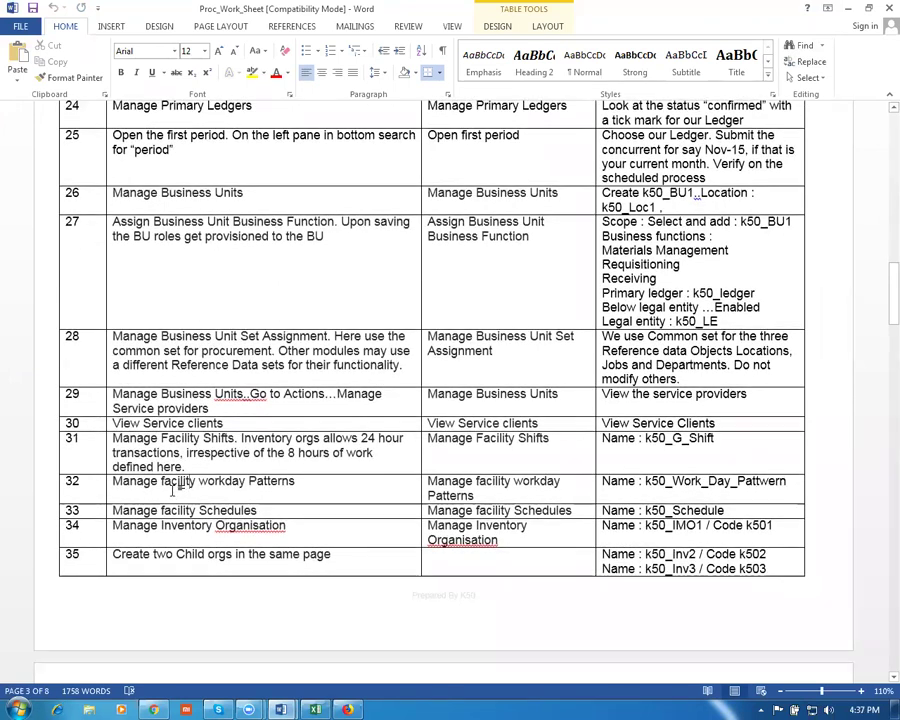
click(86, 487)
key(Tab)
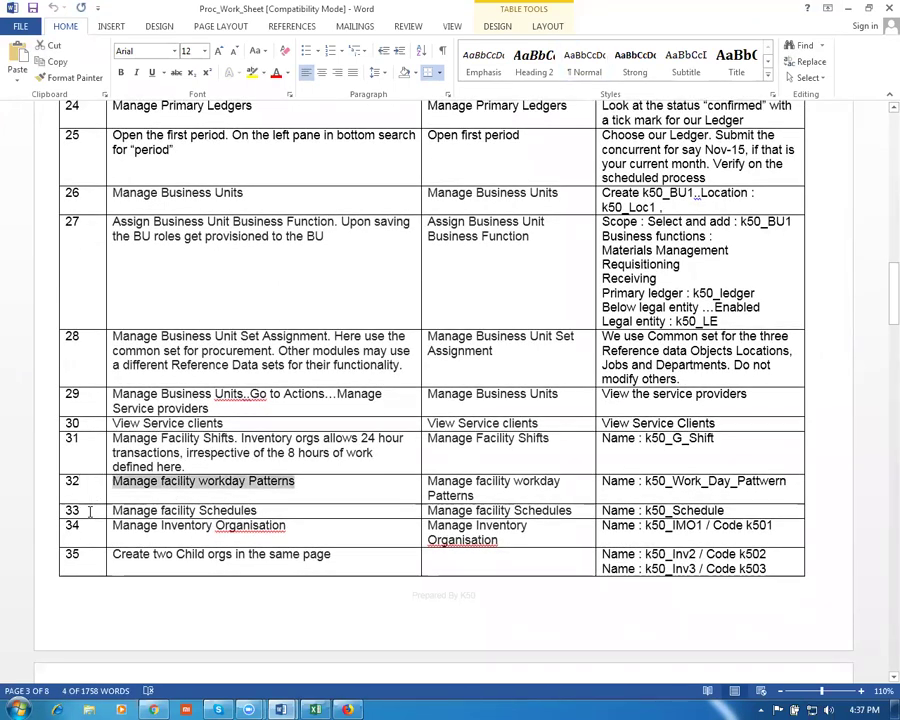
key(Tab)
key(ctrl+c)
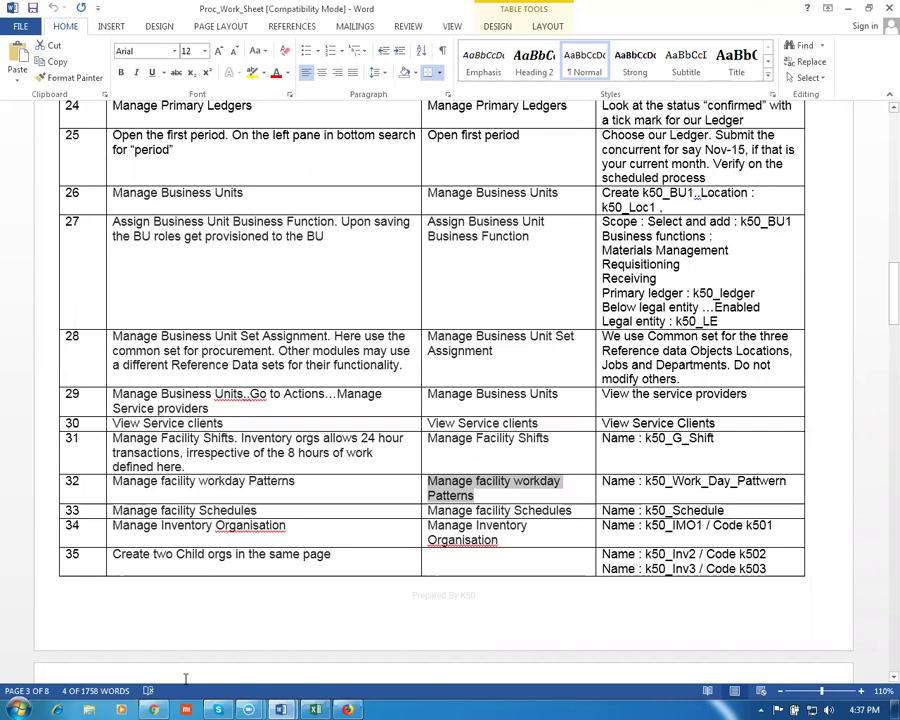
click(347, 709)
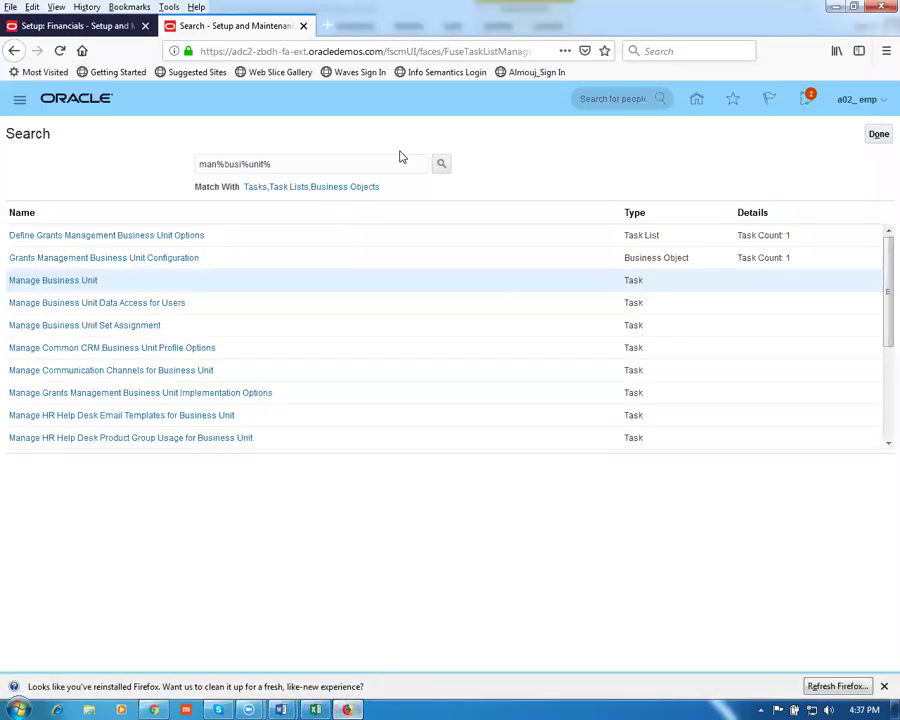
Search the setup tasks for Manage Facility Workday Patterns and open it
drag(308, 162, 28, 147)
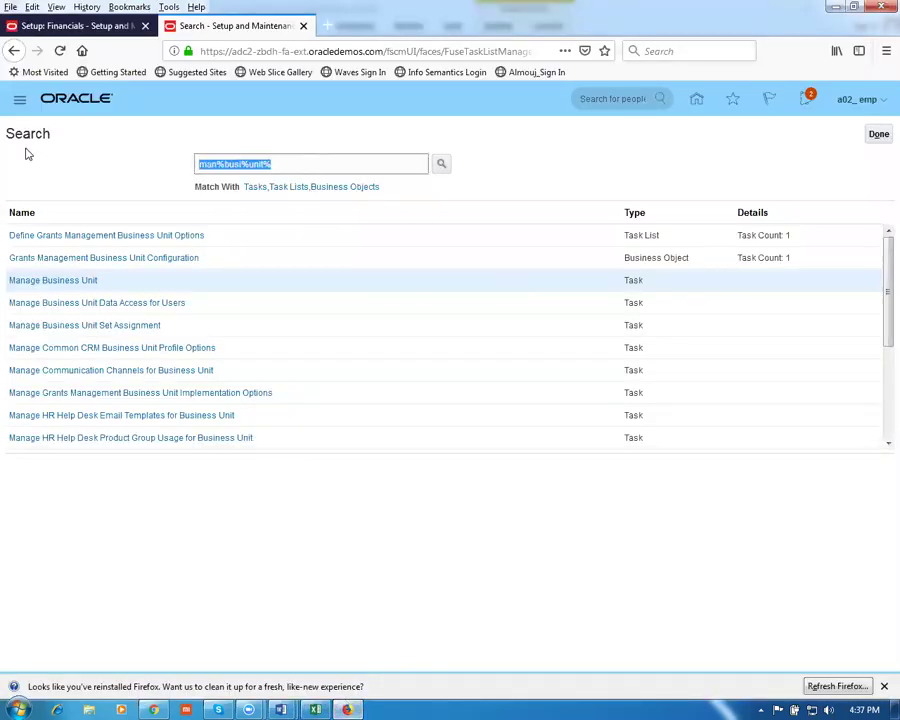
key(ctrl+v)
key(Return)
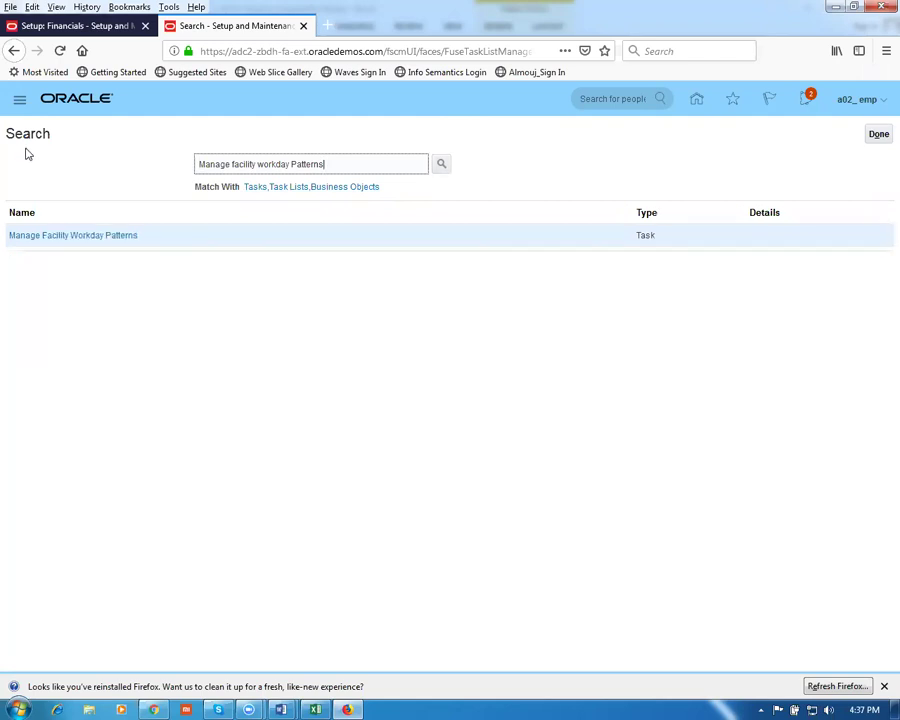
click(56, 241)
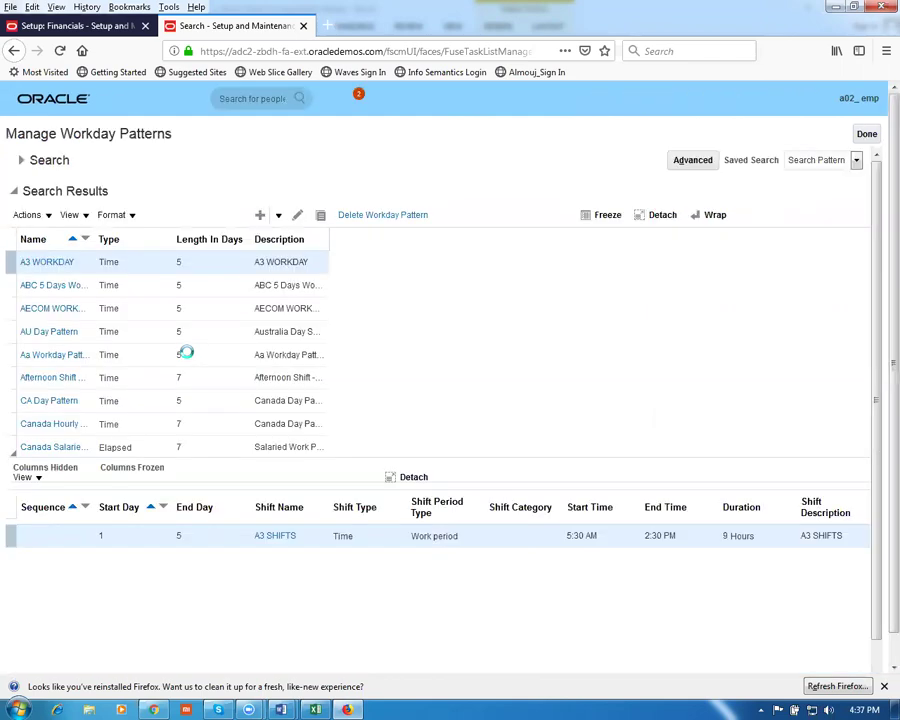
Create workday pattern 'g01_wdp' with description 'g01_wdp' and a length of 7 days
click(158, 214)
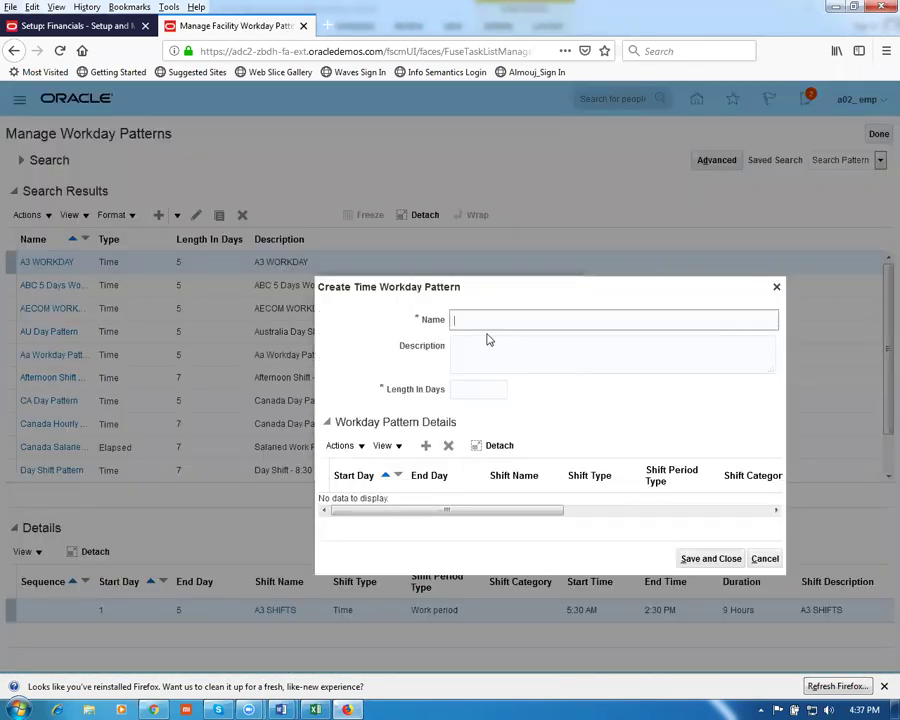
text(g01_wdp)
key(ctrl+a)
key(ctrl+c)
click(470, 350)
key(ctrl+v)
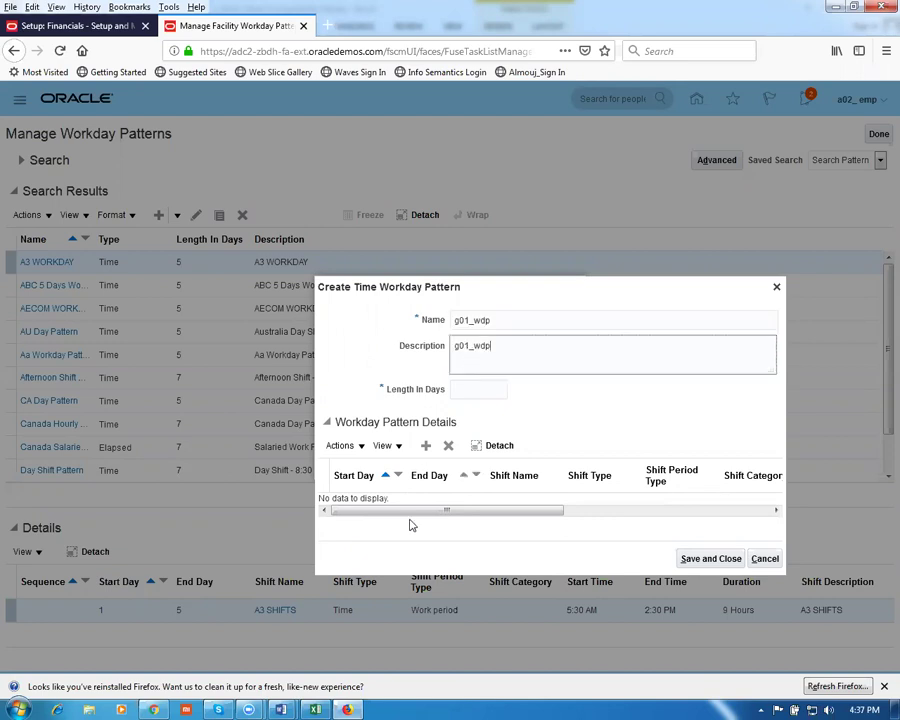
click(480, 390)
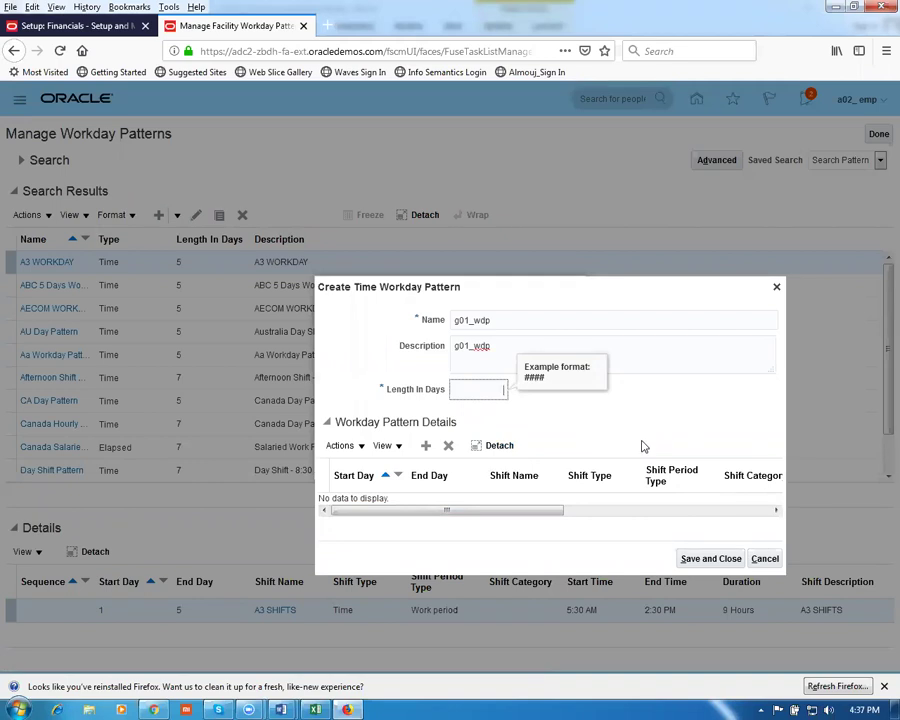
text(7)
click(627, 424)
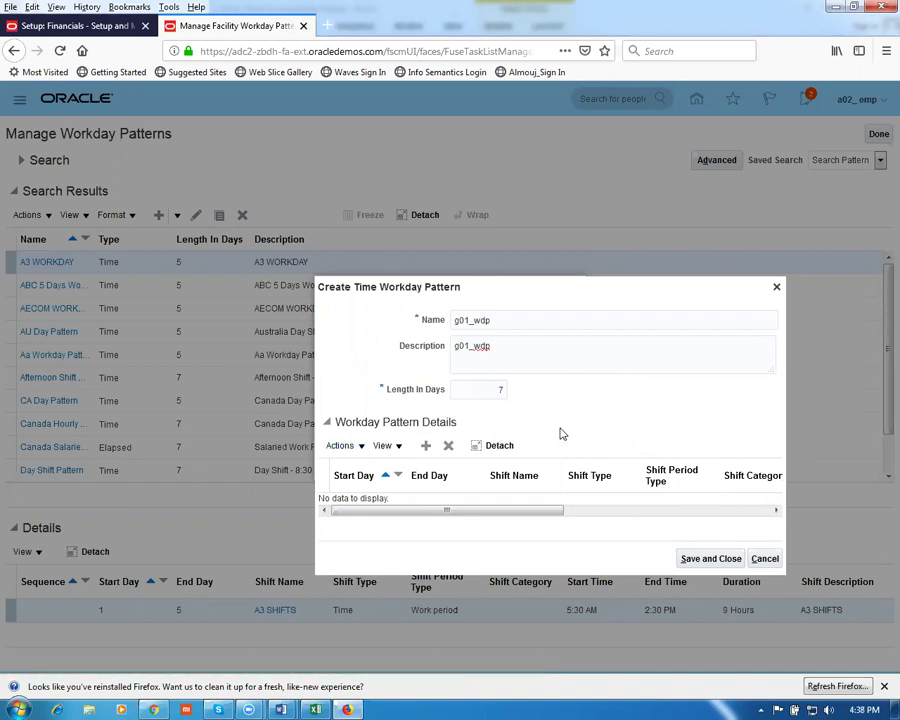
Add a detail row for Start Day 1 to End Day 7 using the 12 Hour Shift, then save and close
click(340, 447)
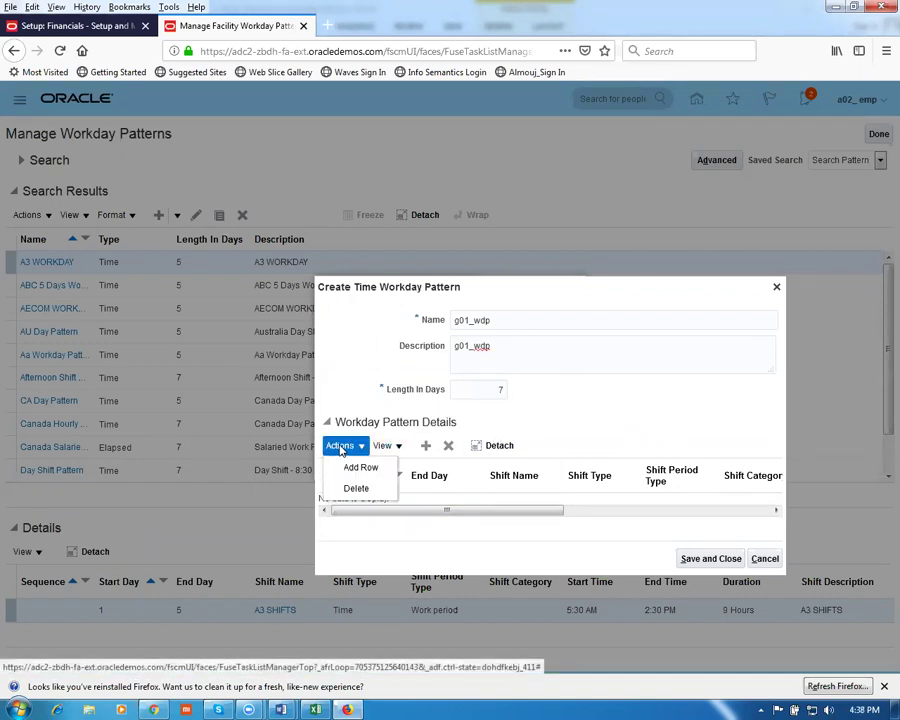
click(356, 468)
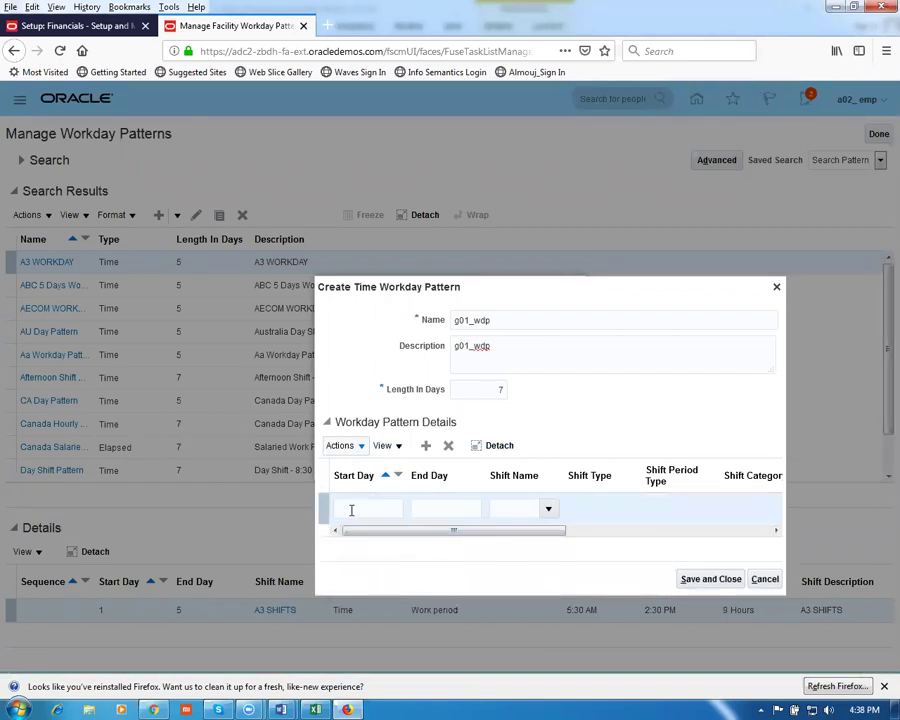
click(352, 510)
text(1)
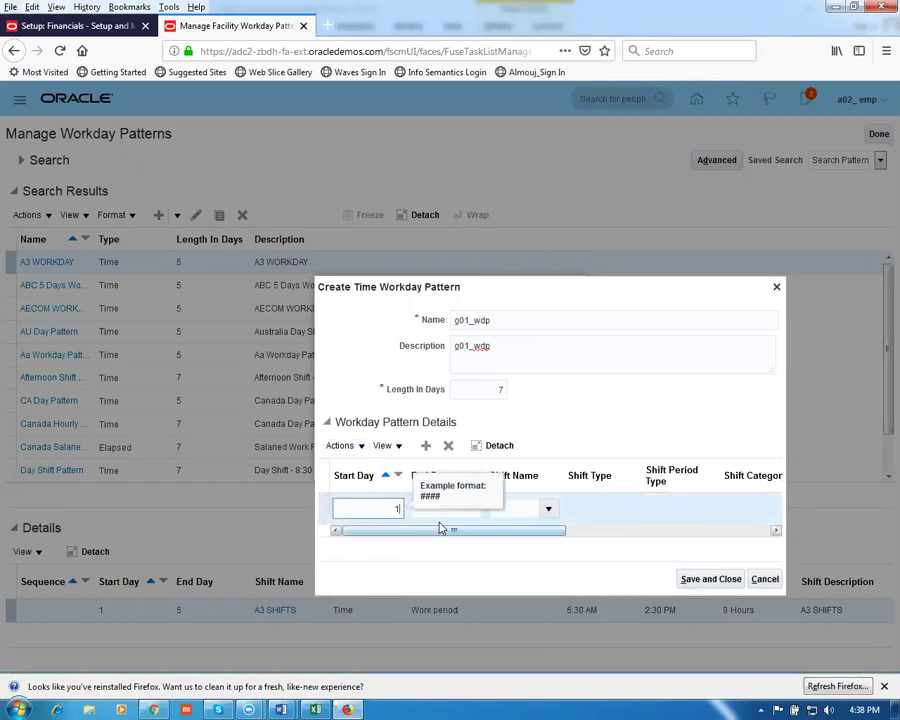
key(Tab)
text(7)
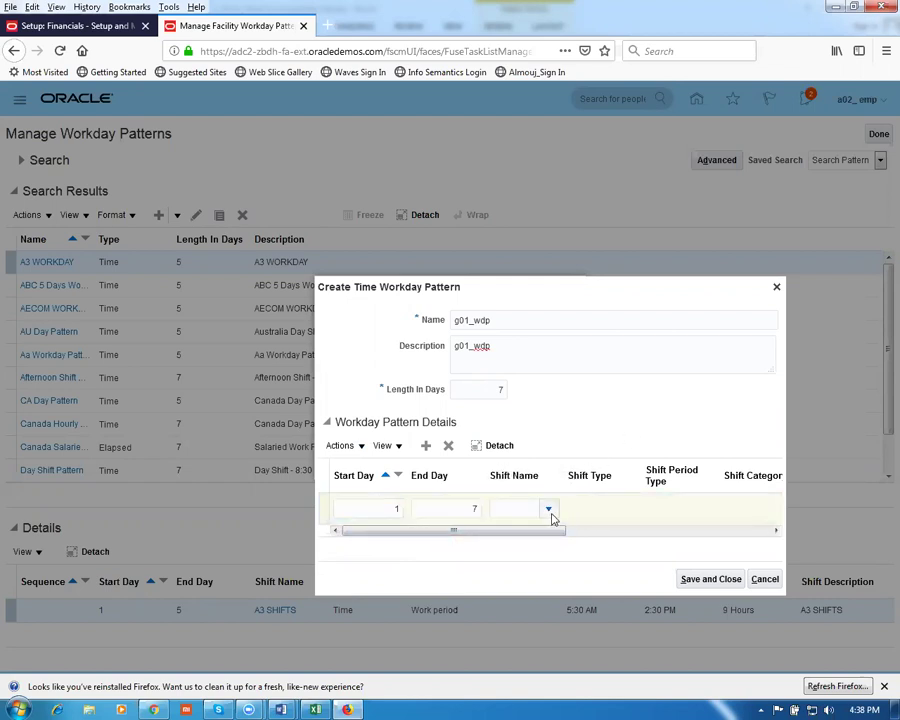
click(549, 510)
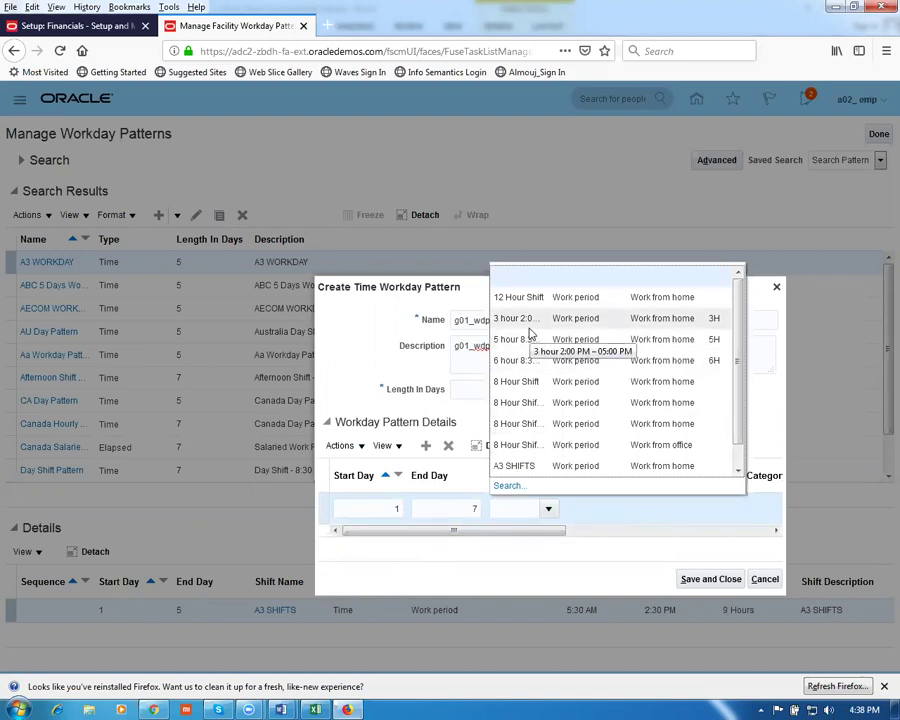
click(530, 298)
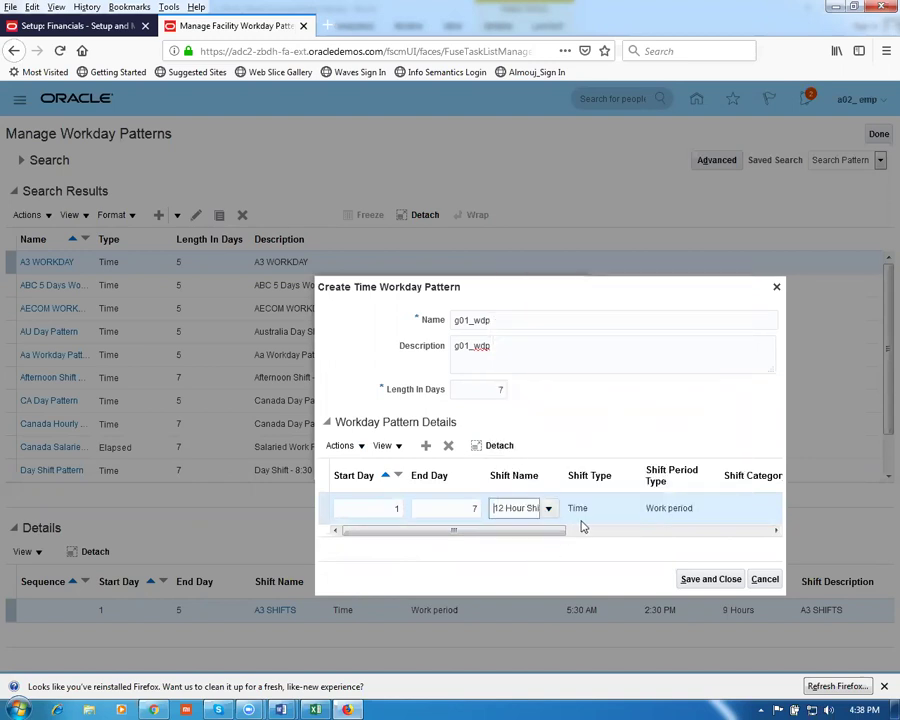
drag(560, 538, 761, 551)
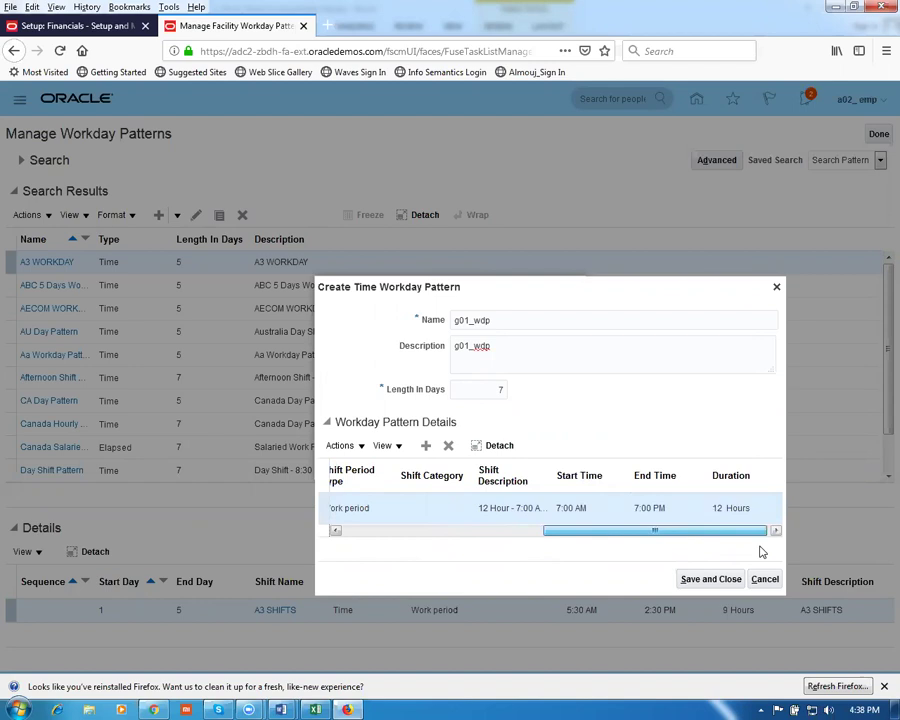
drag(760, 551, 767, 546)
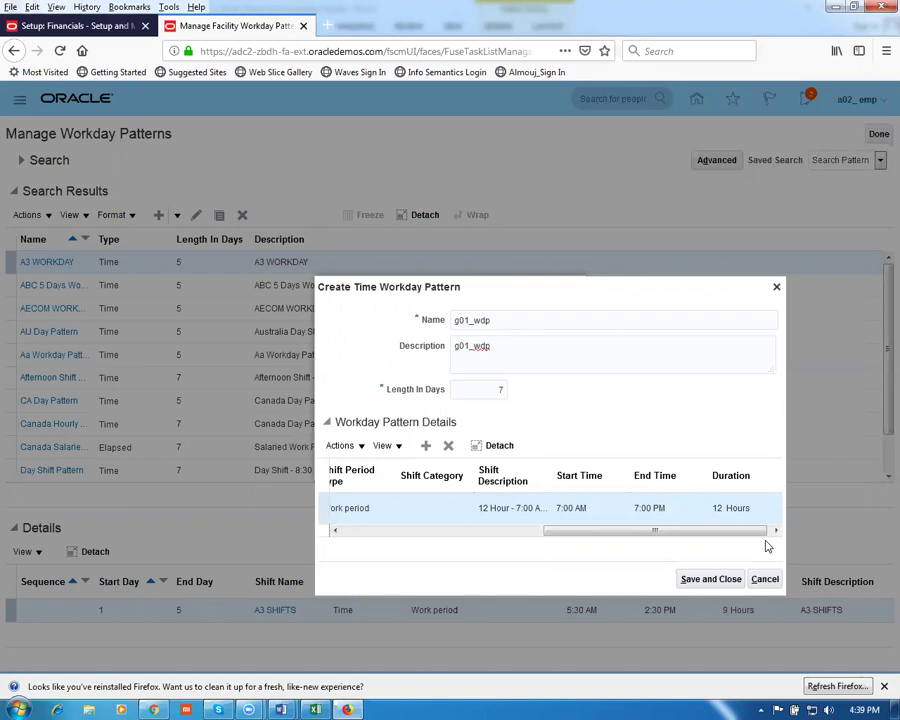
click(694, 580)
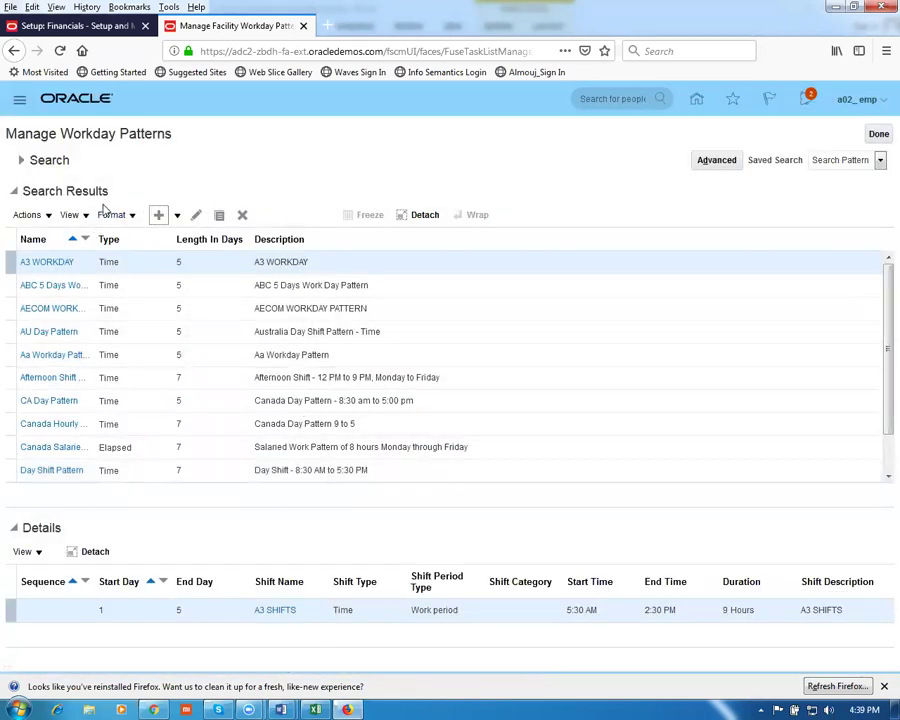
Move to the next worksheet task, Manage facility Schedules, and close the workday patterns page
key(alt+Tab)
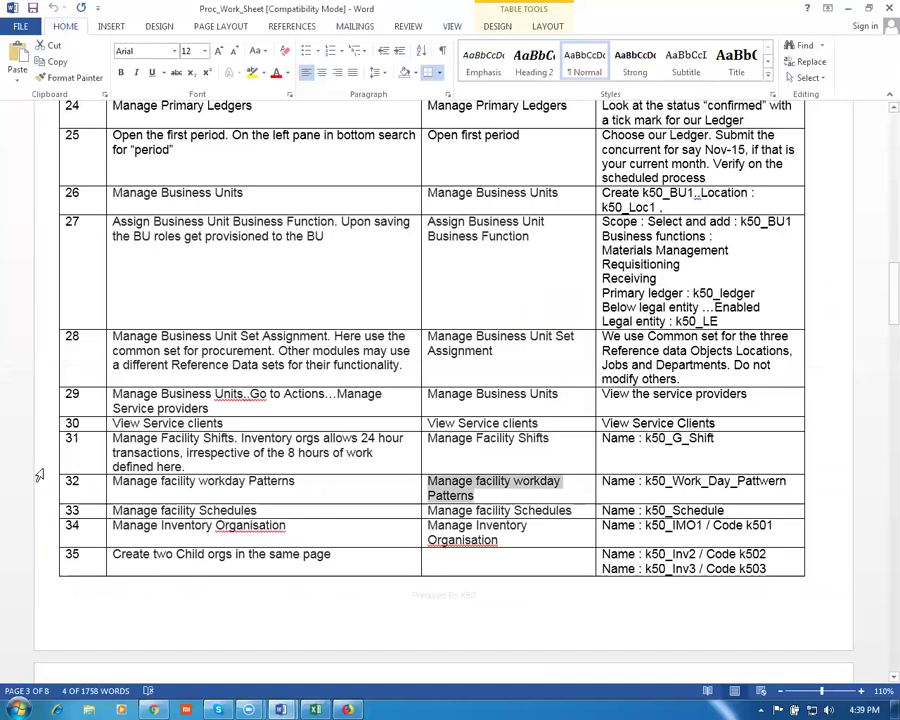
key(Down)
key(ctrl+c)
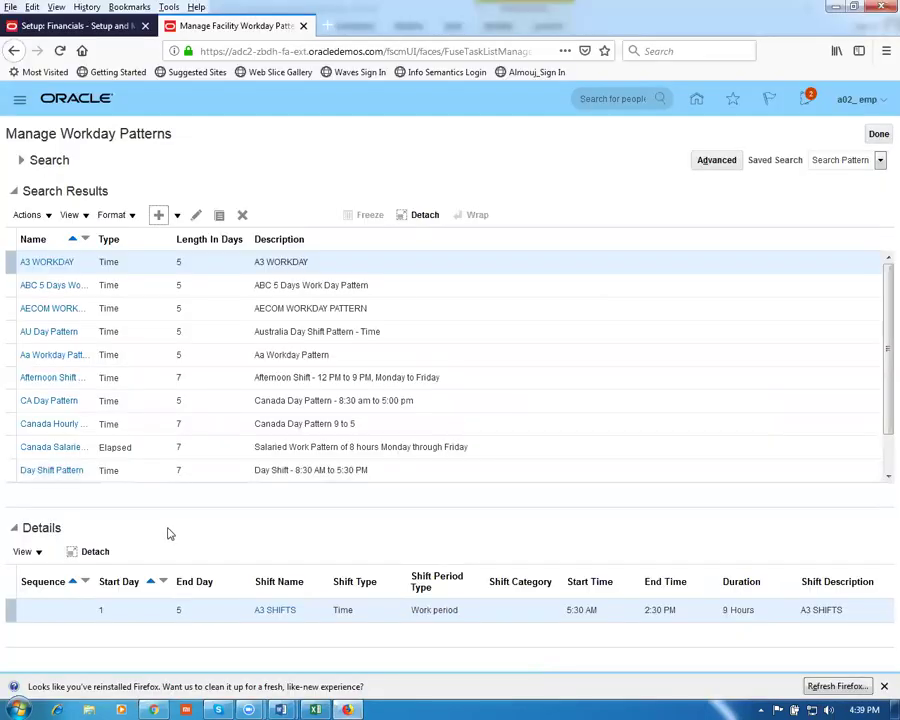
key(alt+Tab)
click(878, 137)
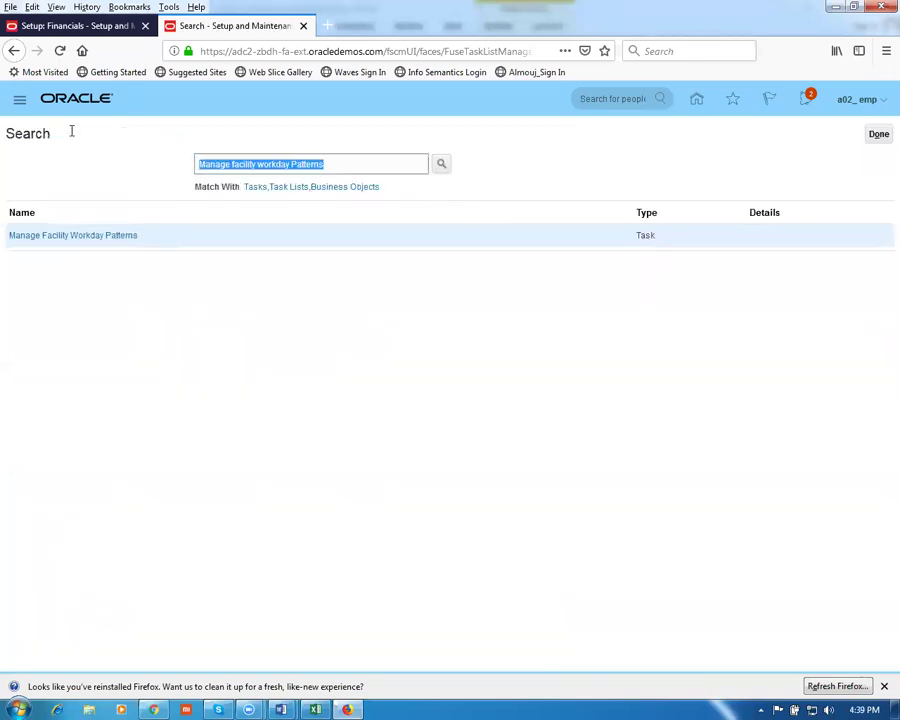
Search for the Manage Facility Schedules task and open it
key(ctrl+v)
key(Return)
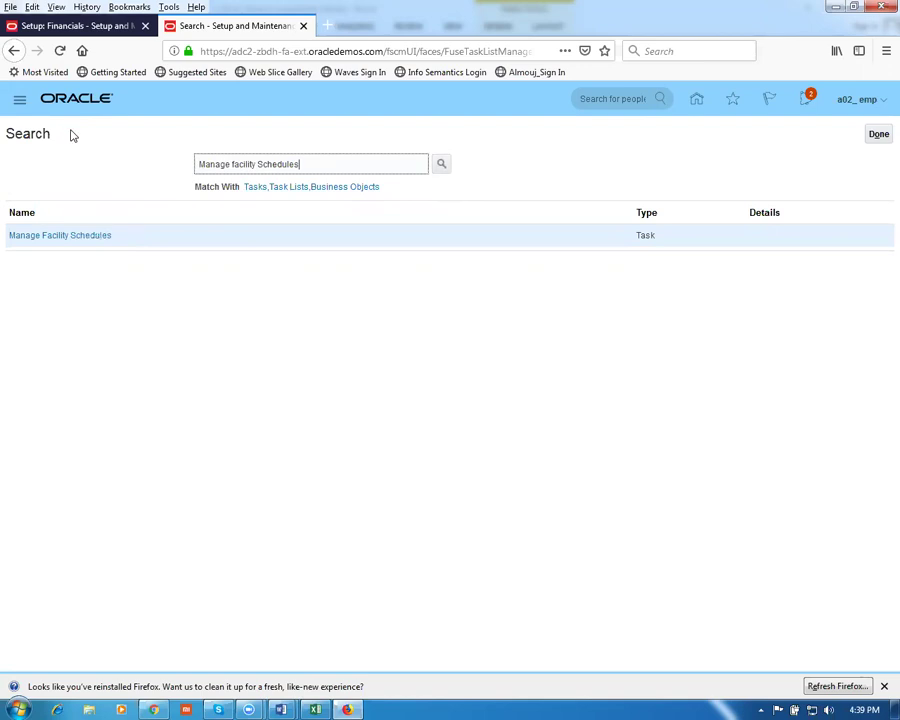
click(54, 237)
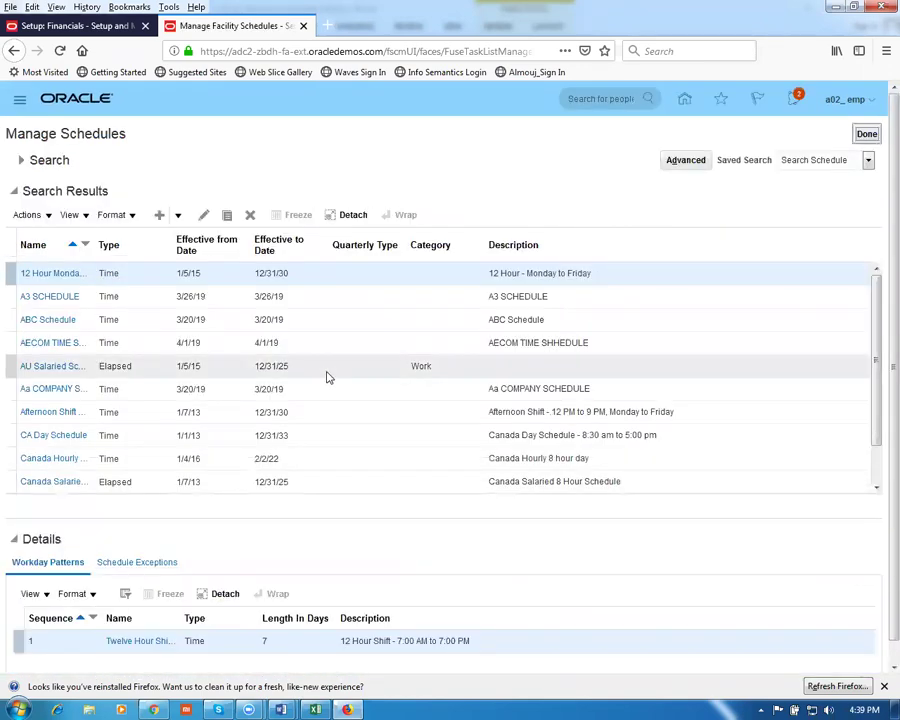
Create schedule 'g01 fac schedule' with matching description, quarterly type 4-4-5 weeks, and adjusted end date
click(159, 214)
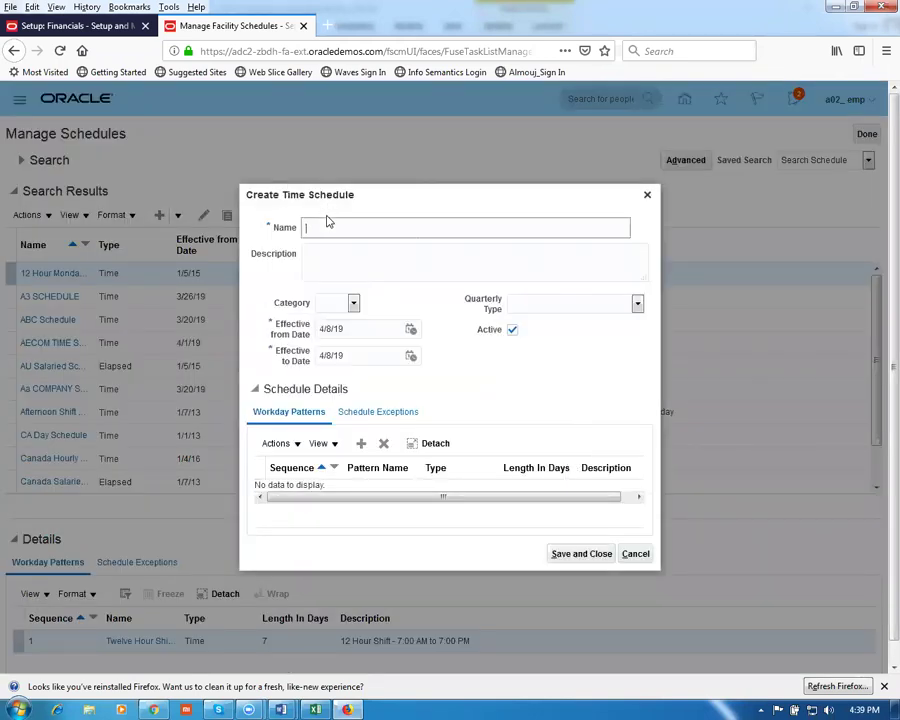
text(g01 fac sc)
drag(408, 220, 170, 215)
key(ctrl+c)
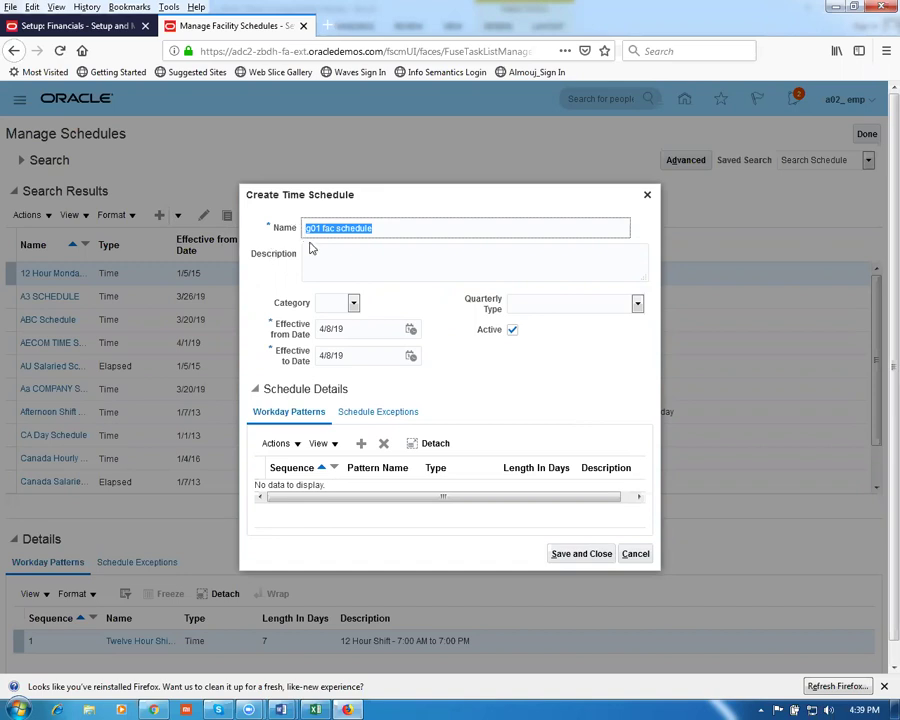
click(323, 261)
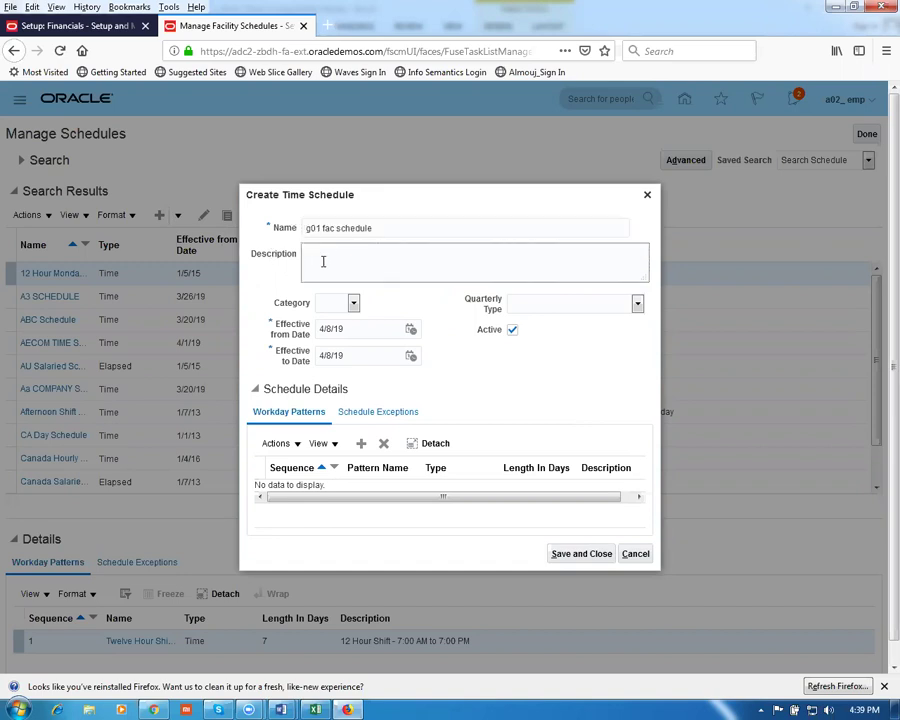
key(ctrl+v)
click(581, 308)
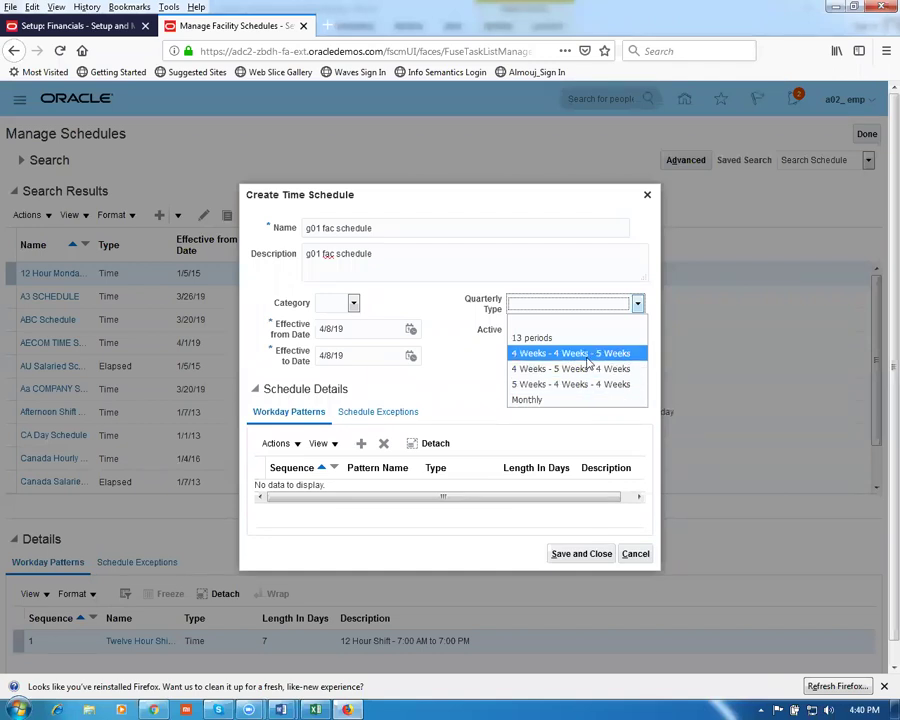
click(588, 355)
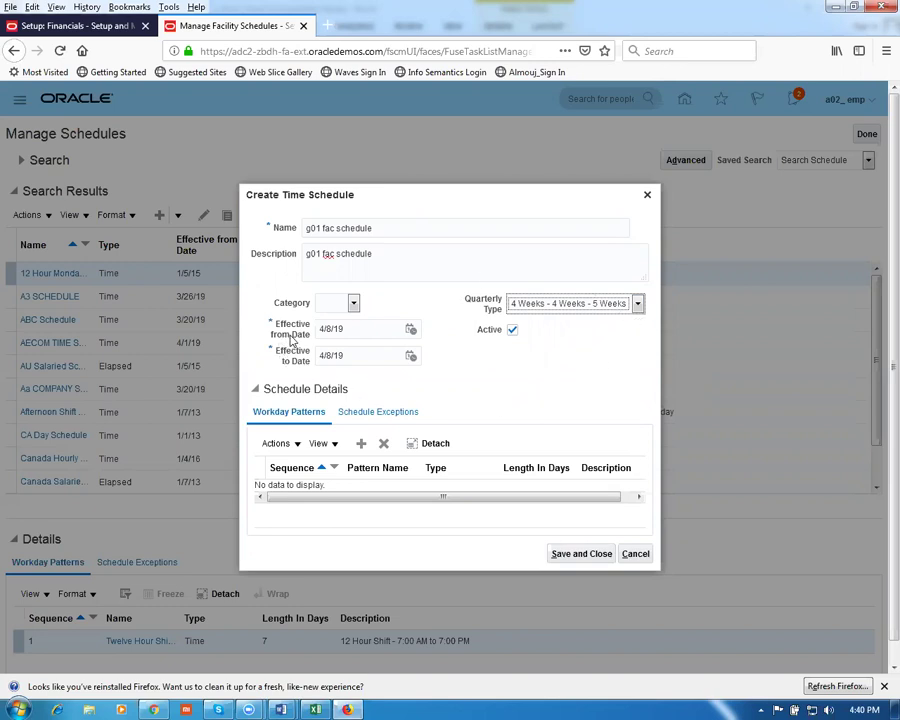
click(361, 358)
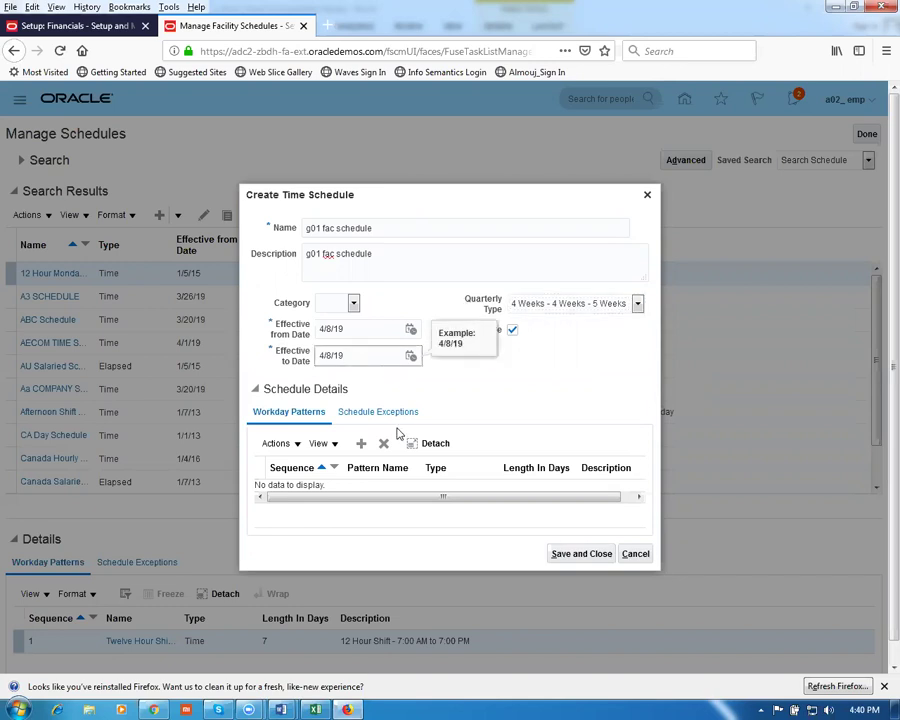
key(BackSpace)
key(BackSpace)
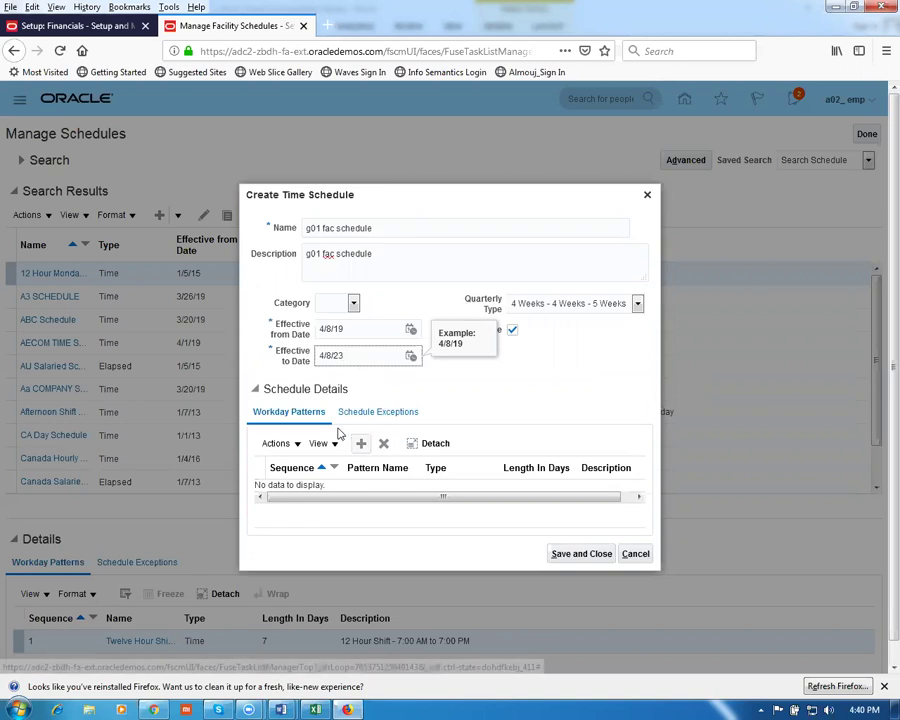
Add a workday pattern row using g01_wdp, found by searching for 'g01'
click(361, 444)
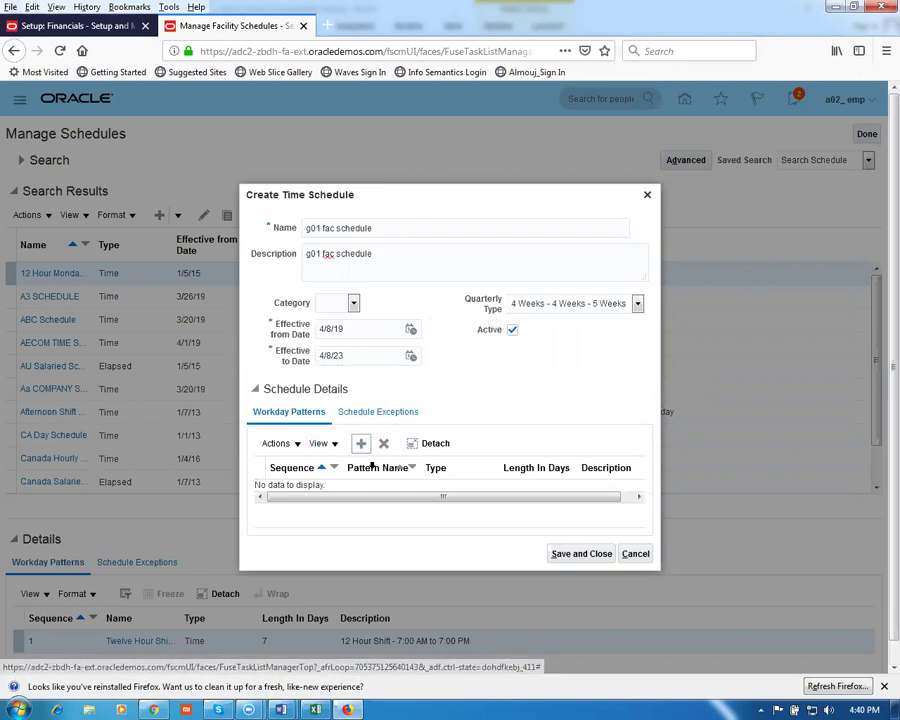
click(305, 487)
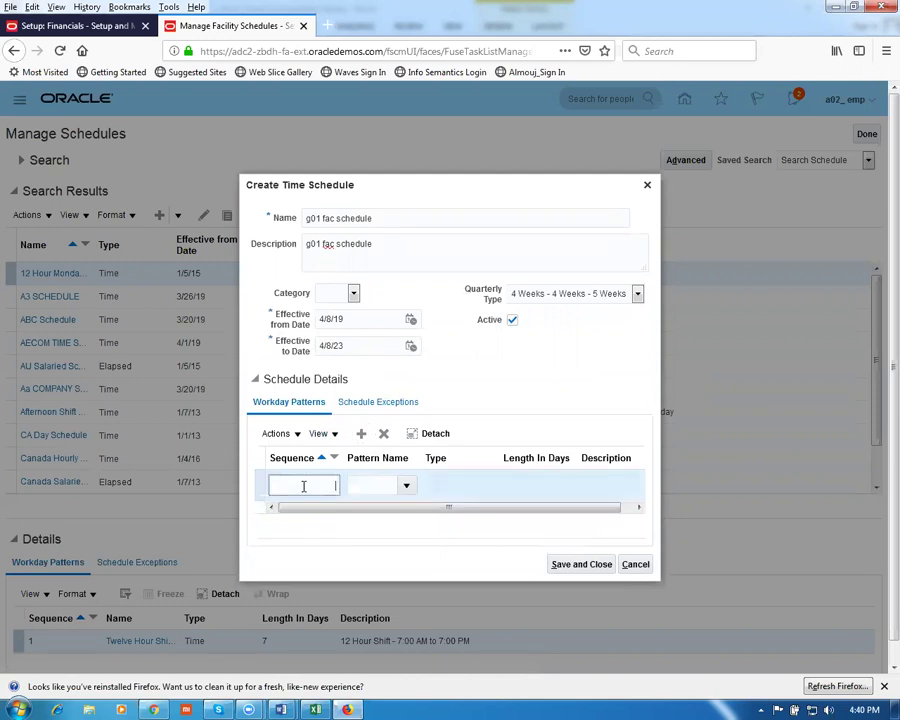
text(10)
key(Tab)
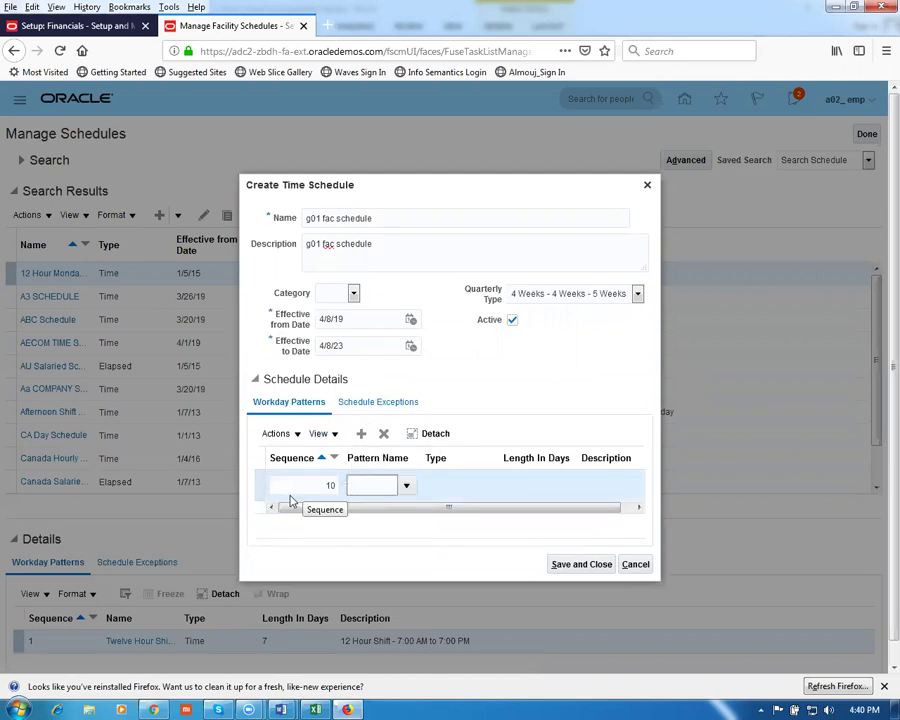
click(406, 485)
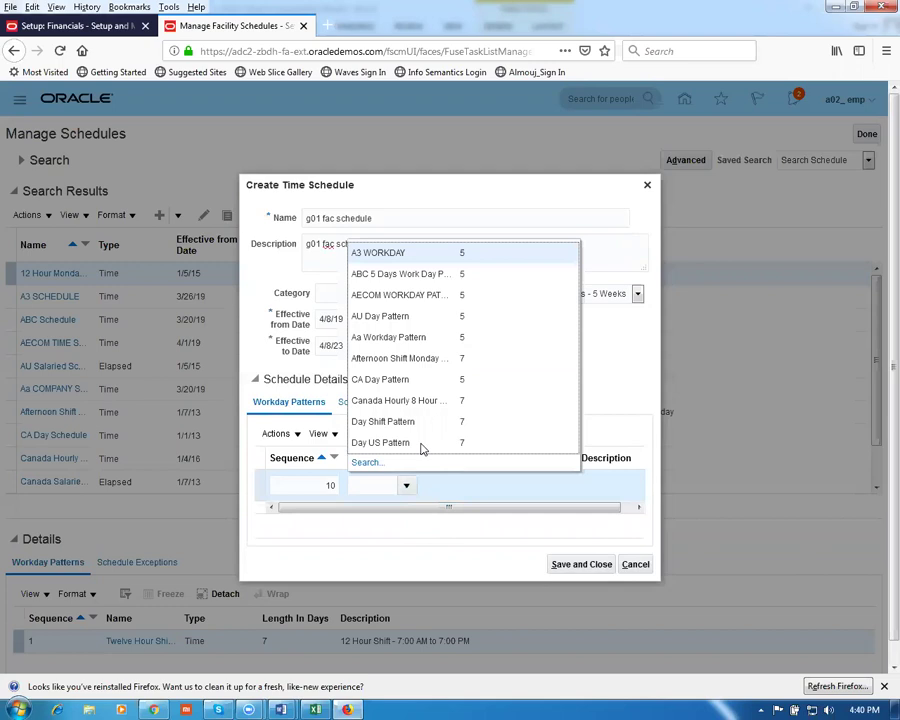
click(368, 462)
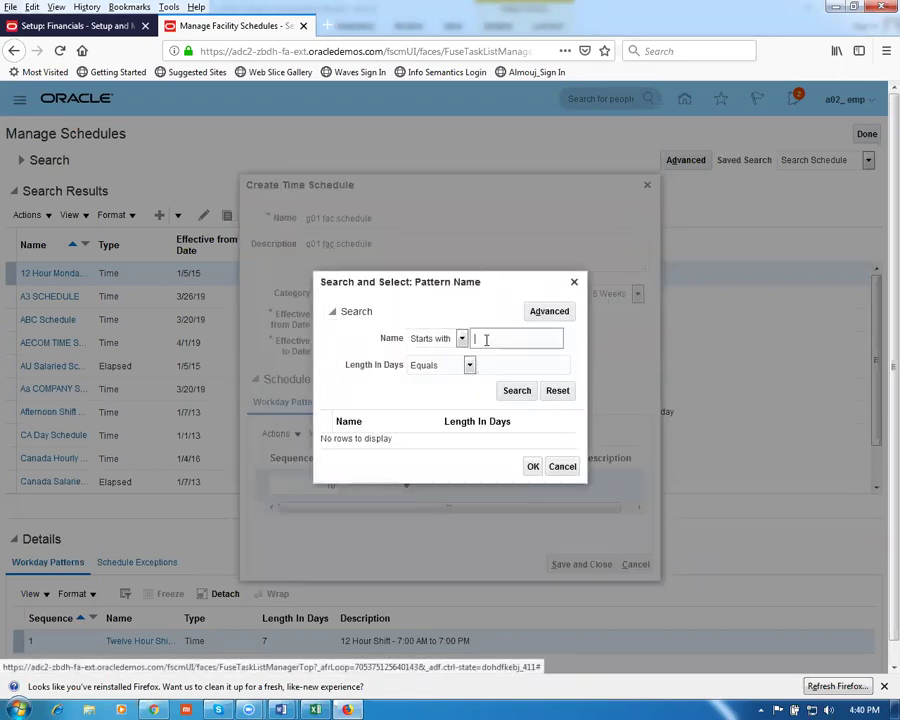
click(482, 344)
text(g01)
key(Return)
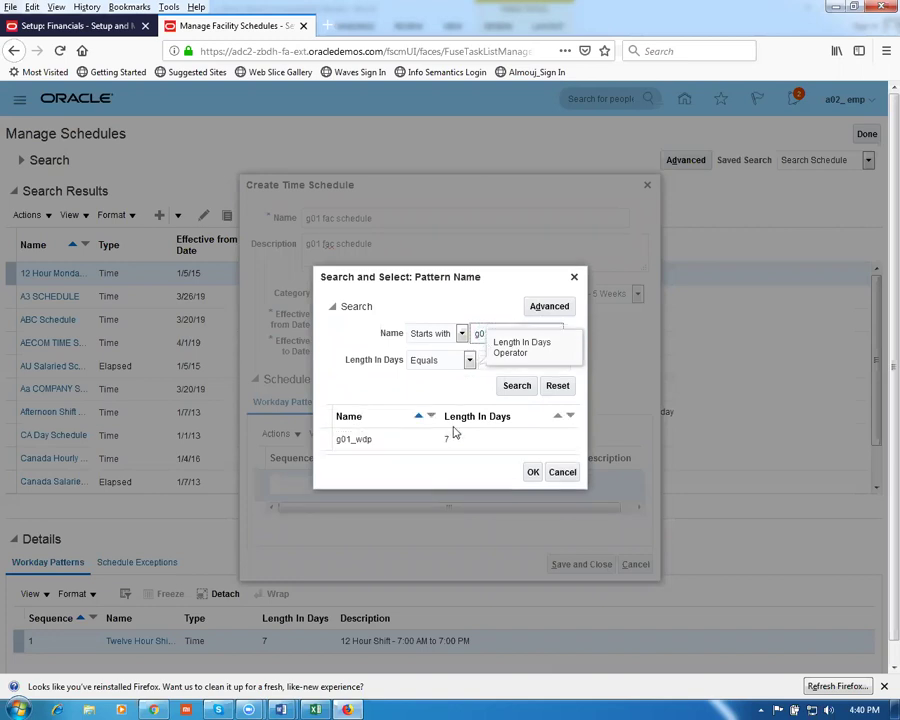
click(533, 472)
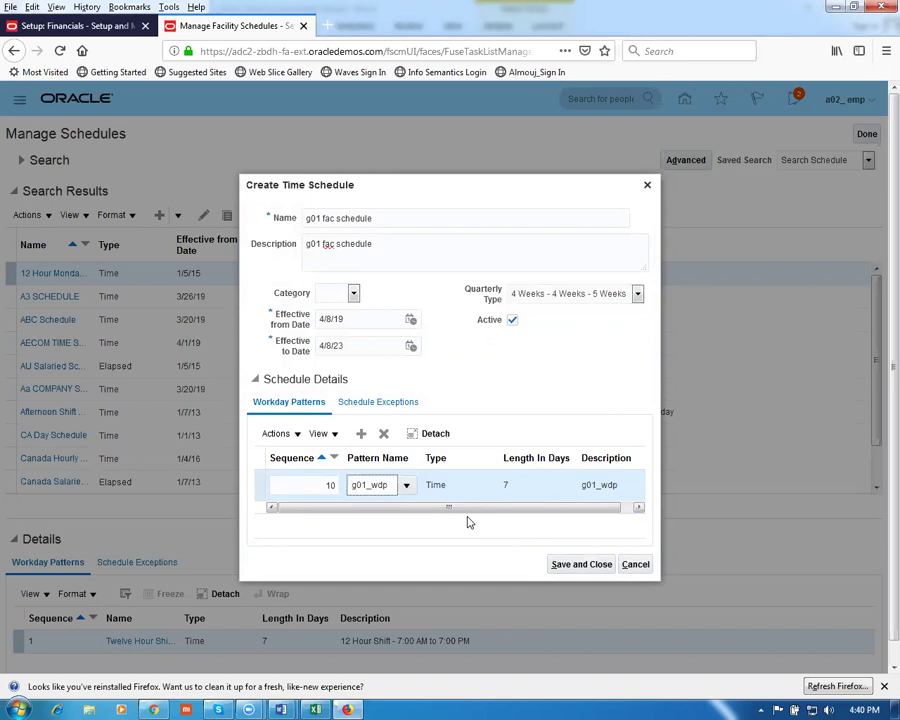
Fix the invalid pattern sequence to 1 and save the schedule
click(577, 569)
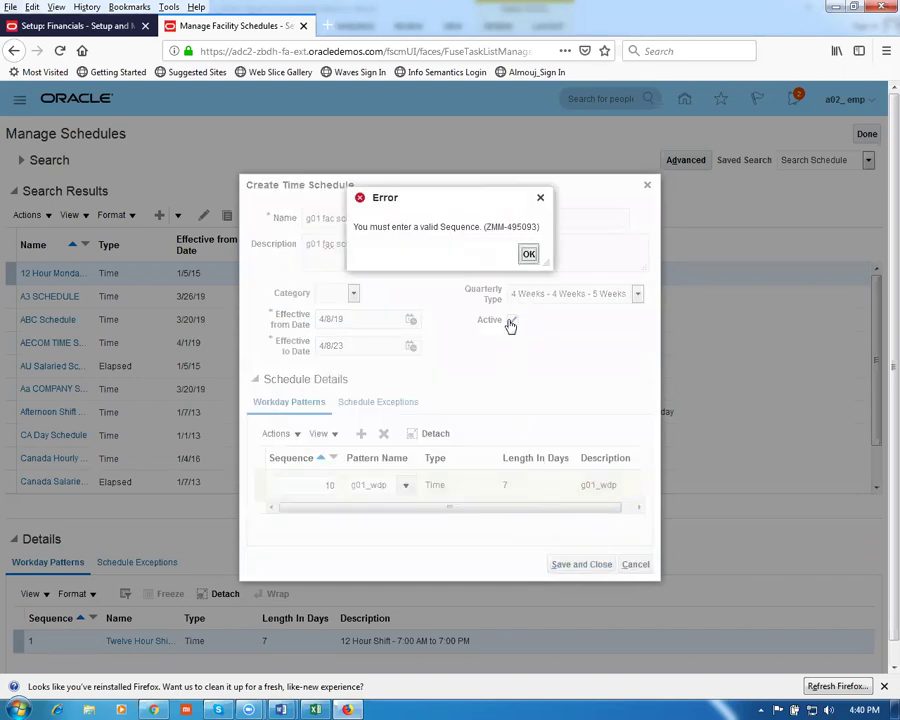
click(529, 256)
click(313, 486)
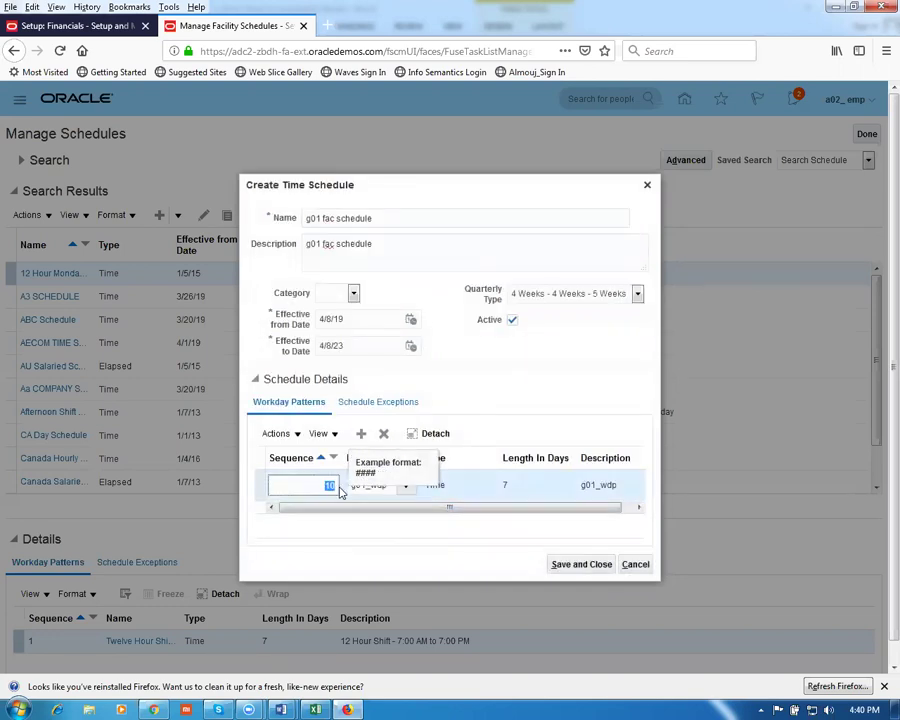
text(1)
click(590, 566)
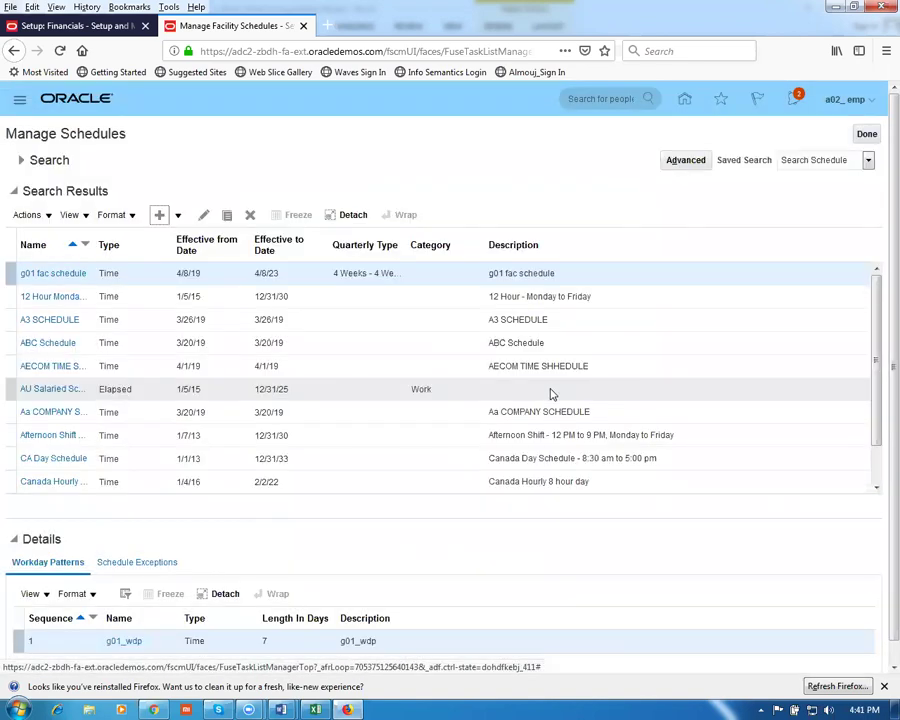
key(alt+Tab)
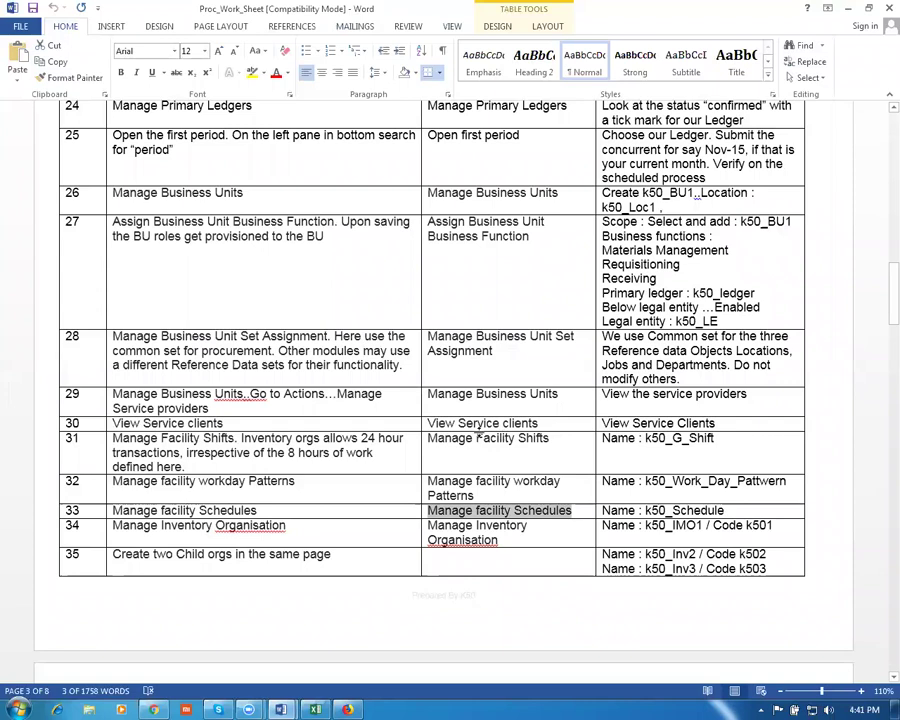
In the Word table, move to row 34 and copy the task name 'Manage Inventory Organisation'
click(458, 440)
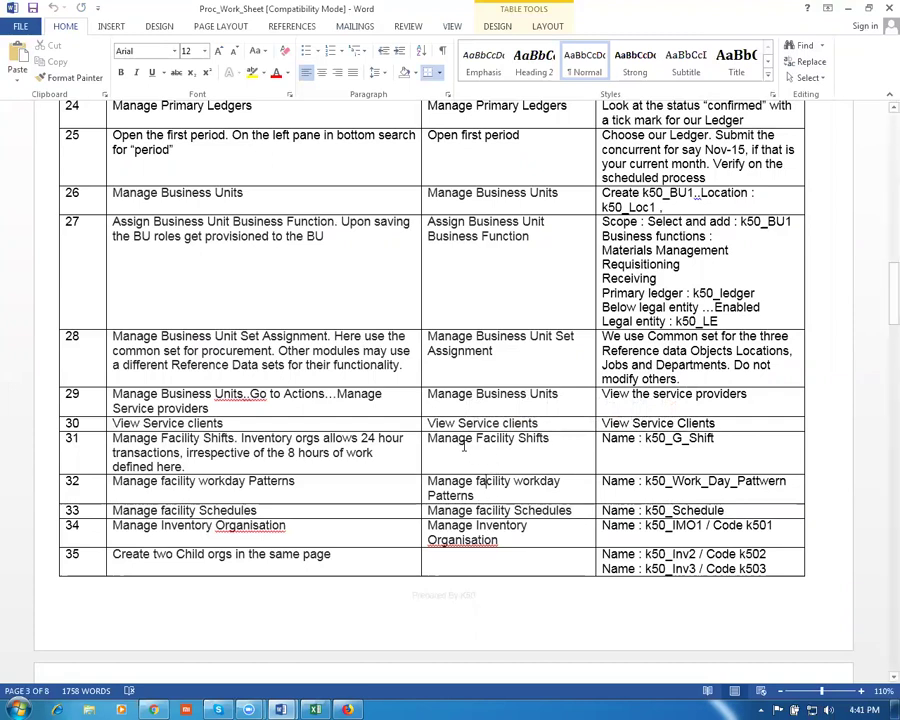
drag(464, 446, 490, 508)
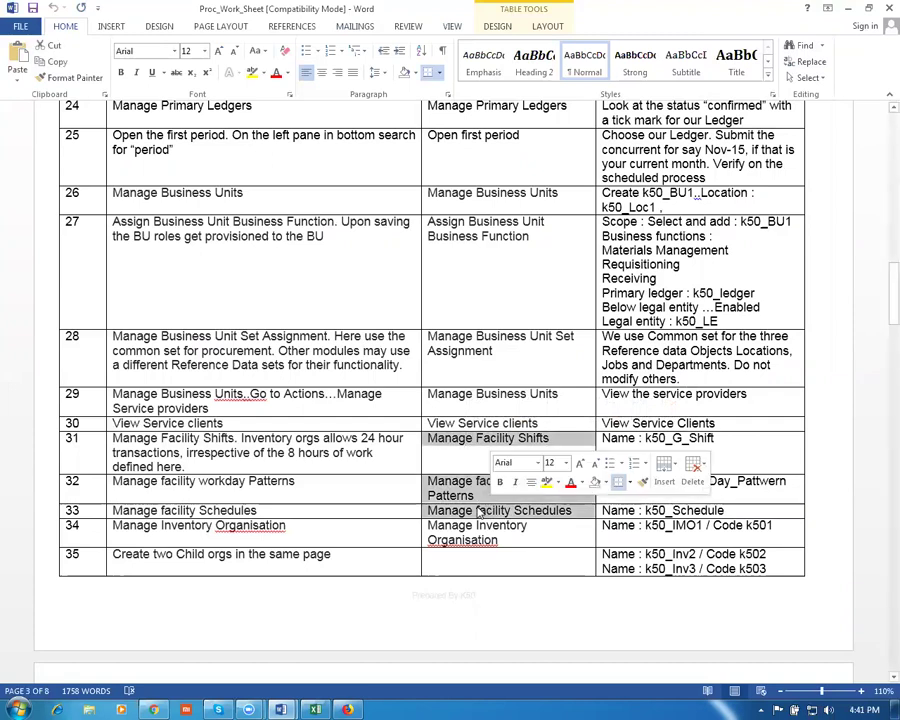
click(478, 514)
triple_click(541, 507)
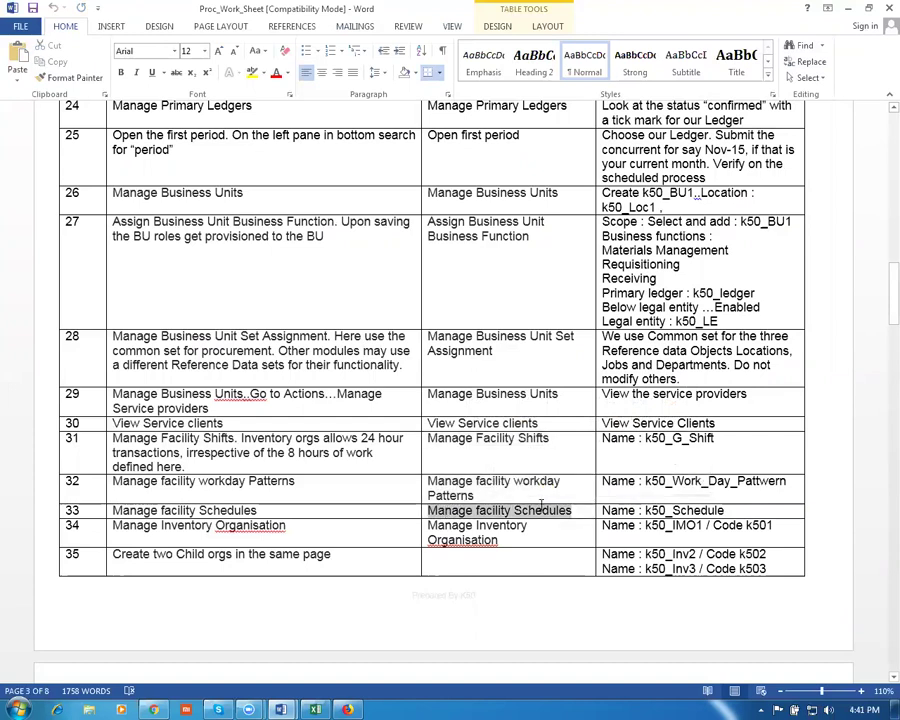
click(350, 530)
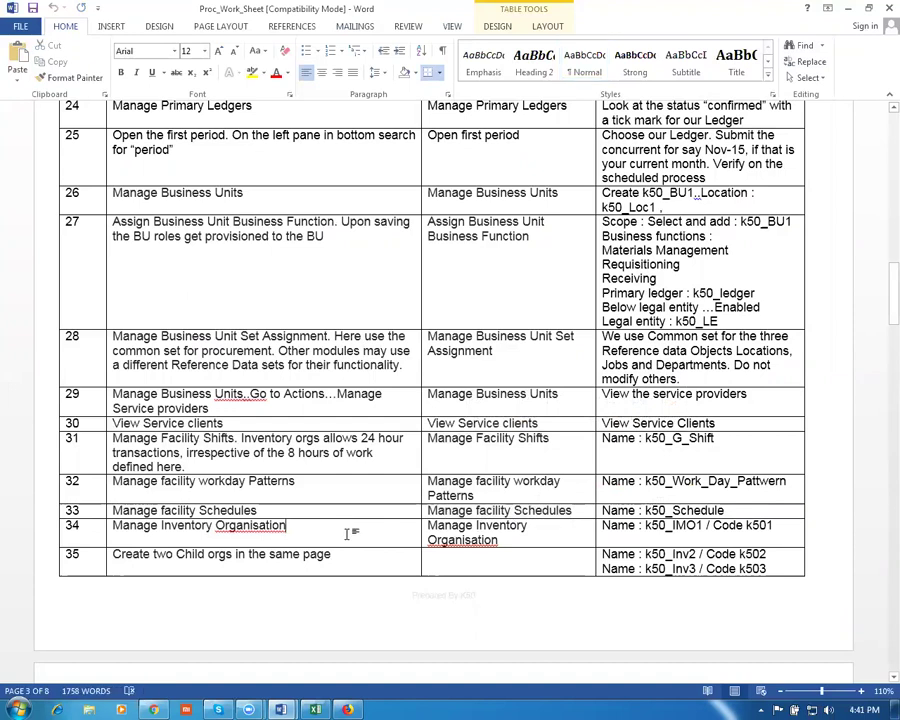
scroll(347, 534, down, 2)
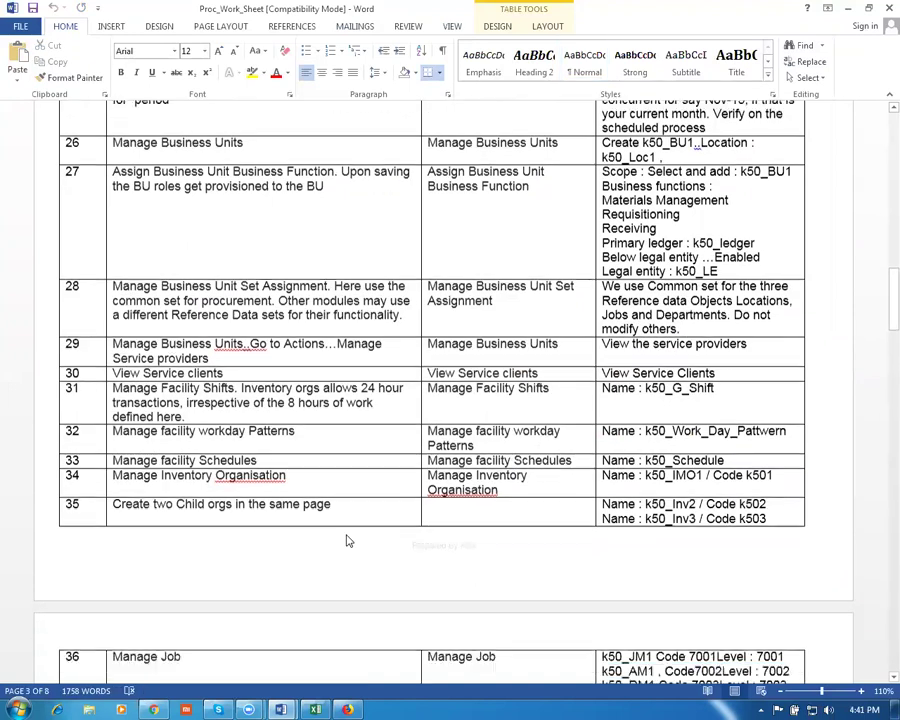
key(Tab)
key(ctrl+c)
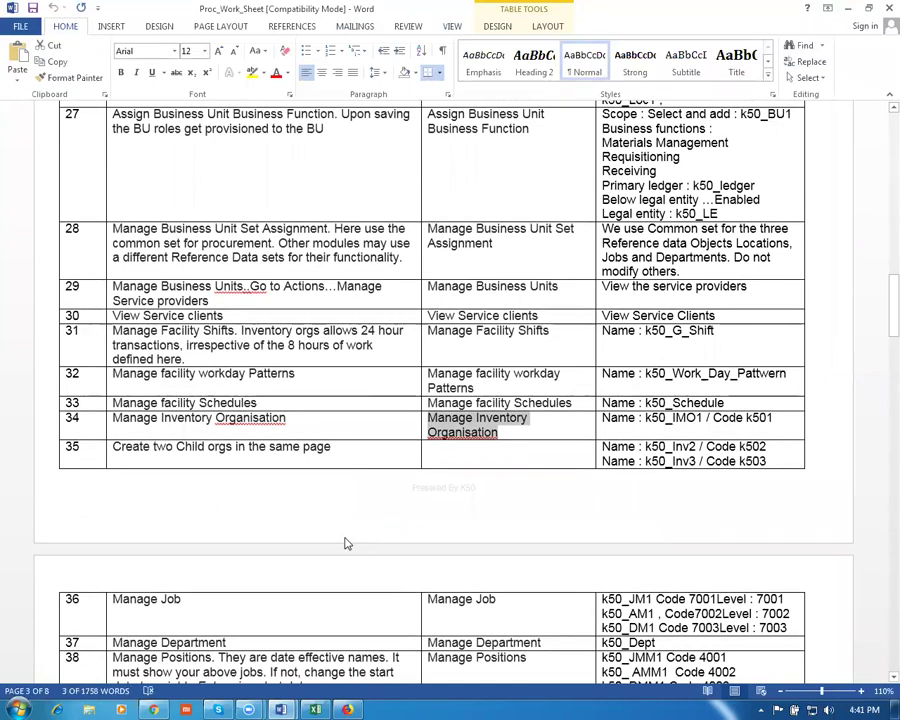
Leave Manage Schedules, search tasks with 'man%inv%org%', and open Manage Inventory Organizations
key(alt+Tab)
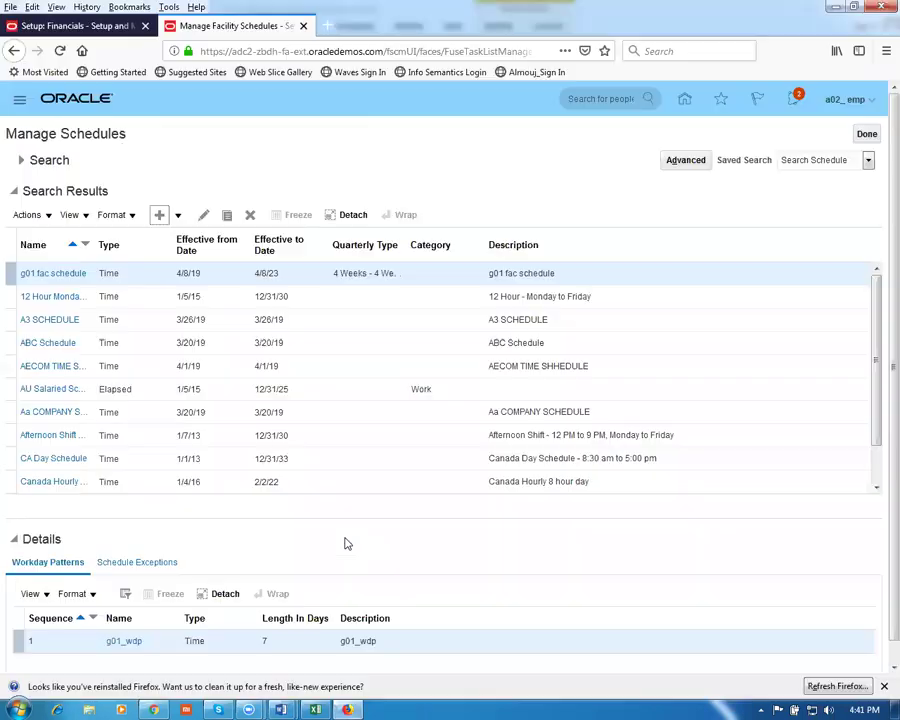
click(867, 134)
drag(322, 173, 140, 150)
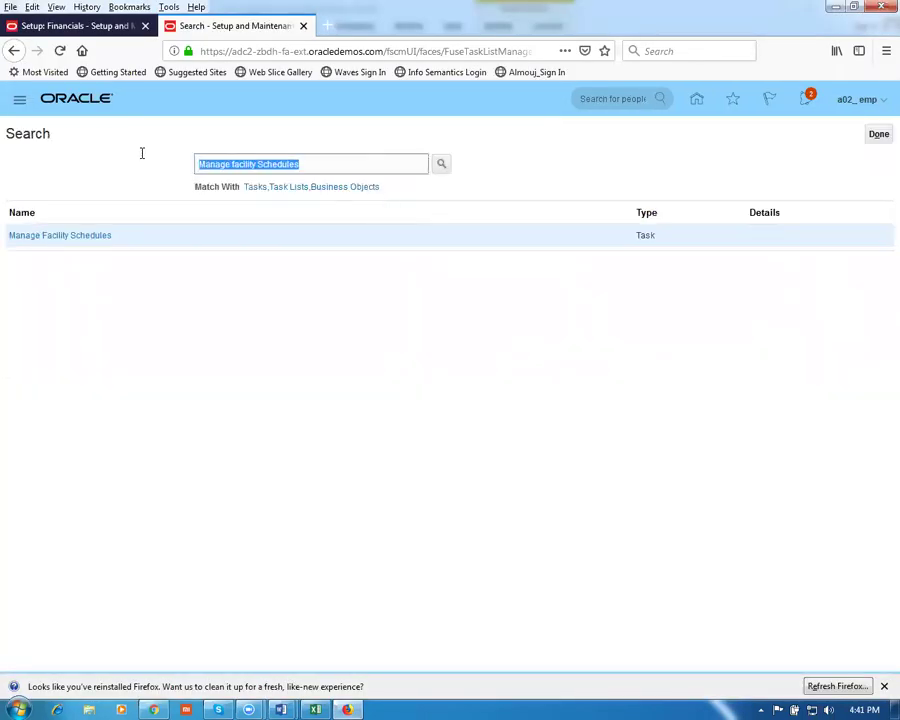
key(ctrl+v)
key(Return)
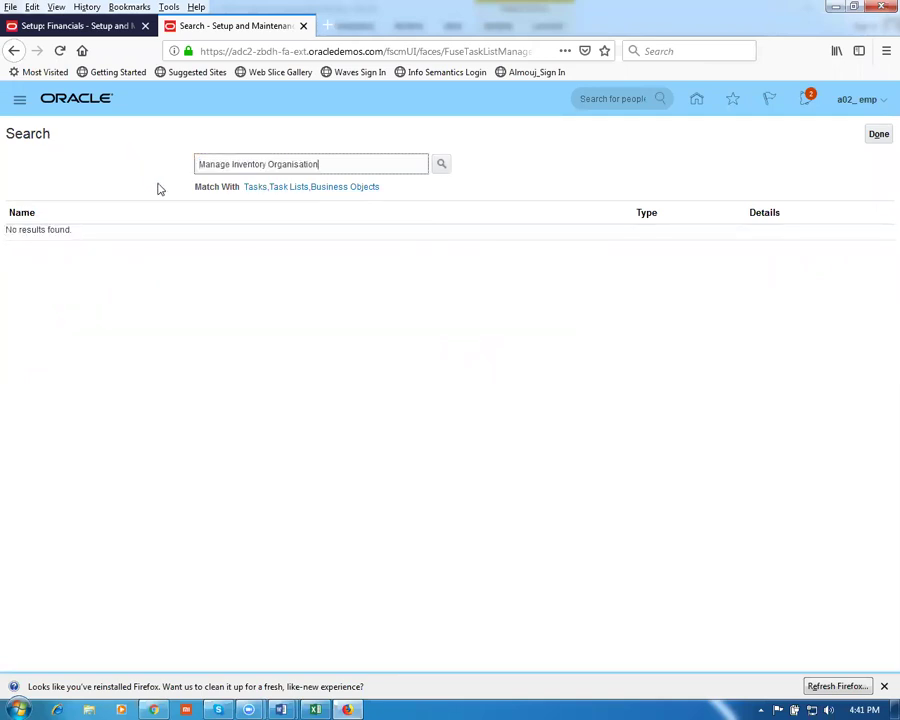
triple_click(326, 163)
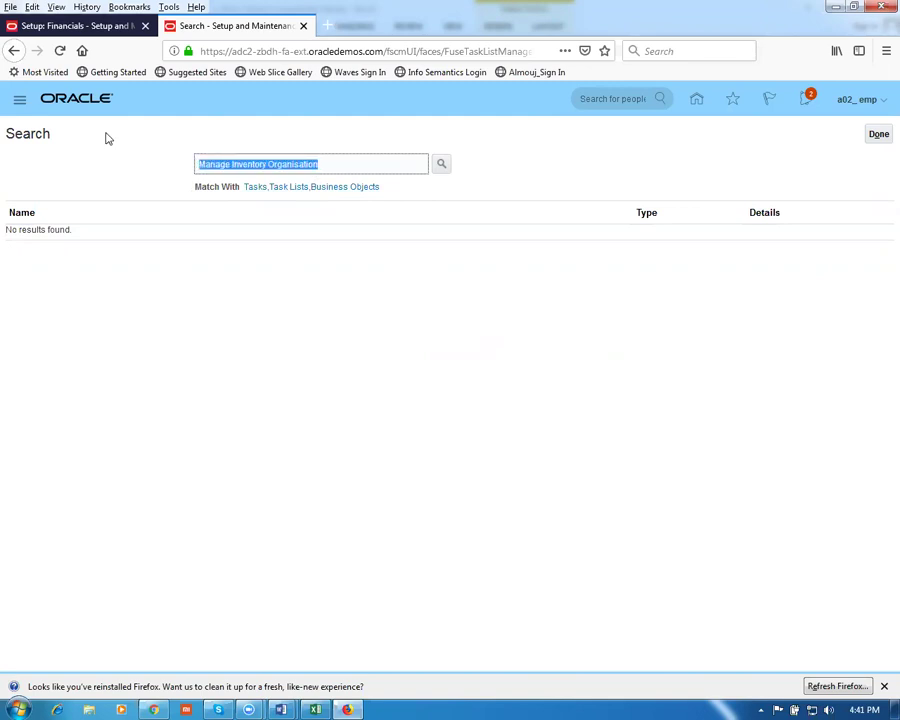
text(man%in)
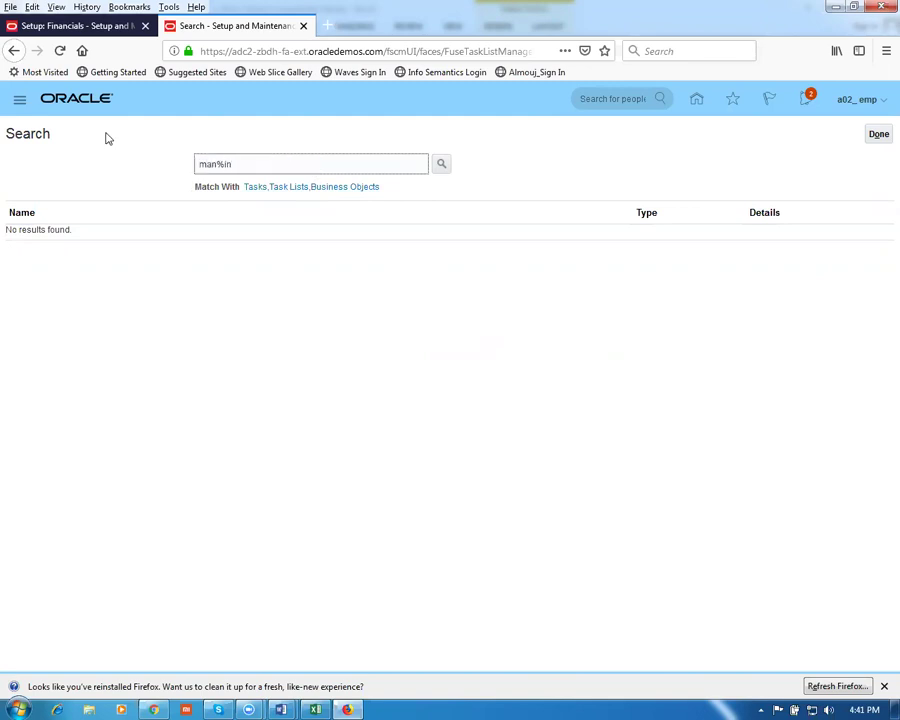
text(v%org%)
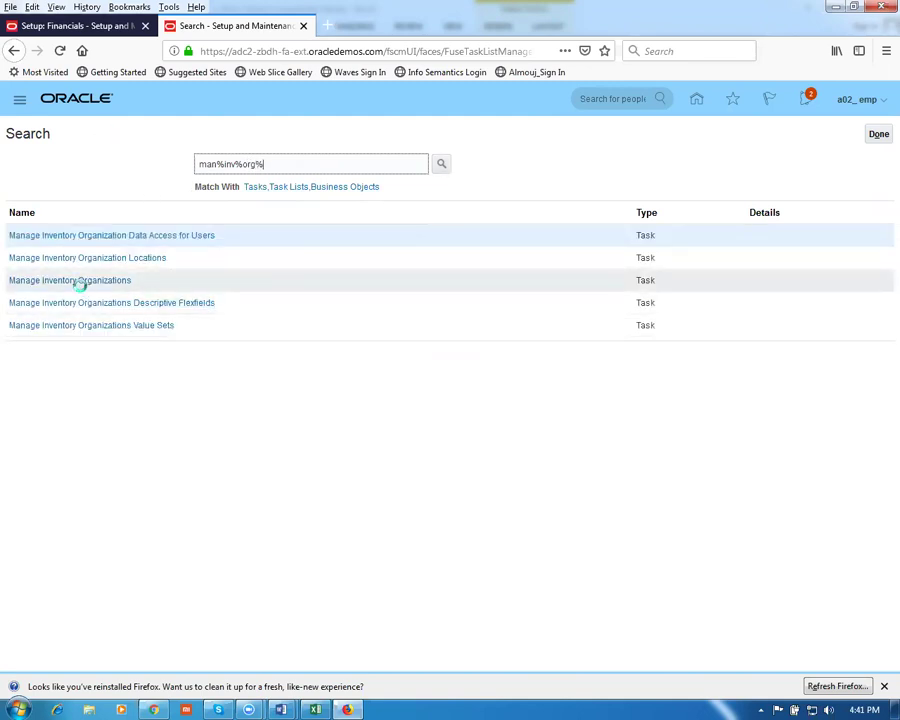
click(80, 286)
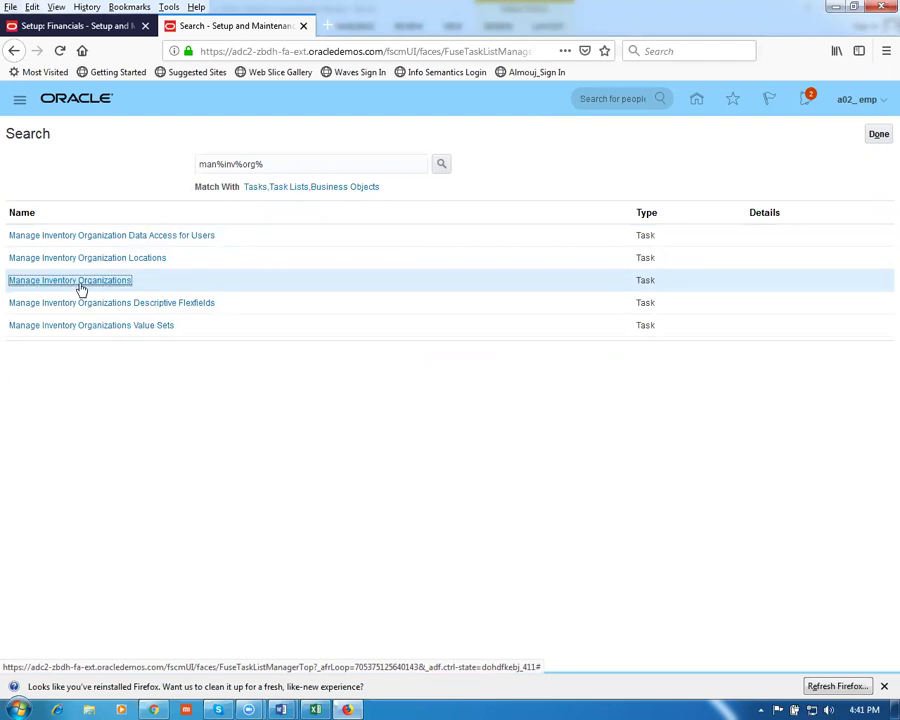
click(73, 280)
Start a new inventory organization from Manage Inventory Organizations and name it 'g01 master org'
click(80, 287)
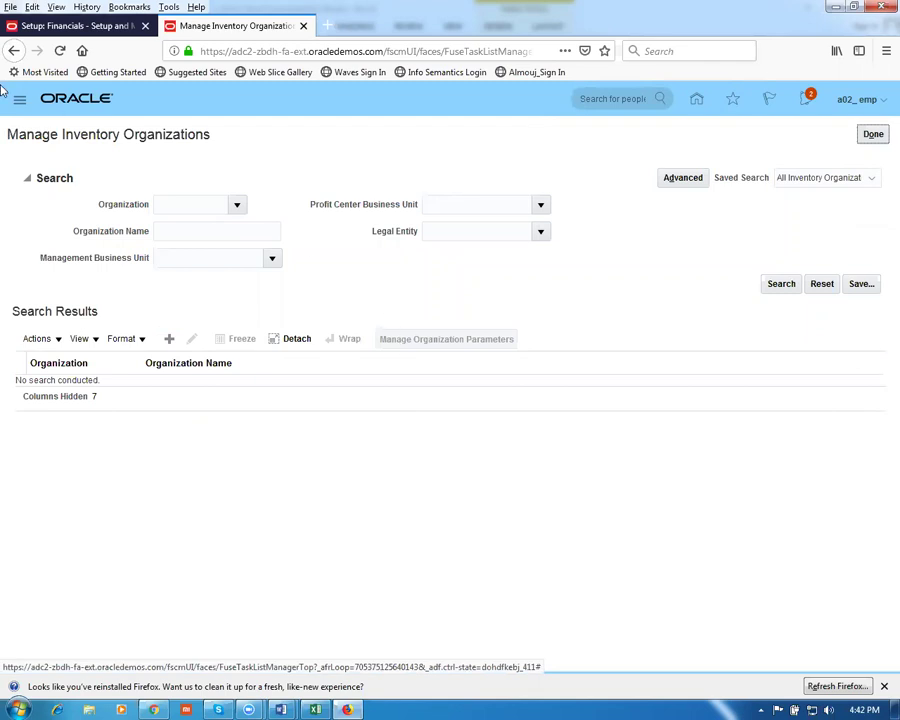
drag(42, 134, 191, 141)
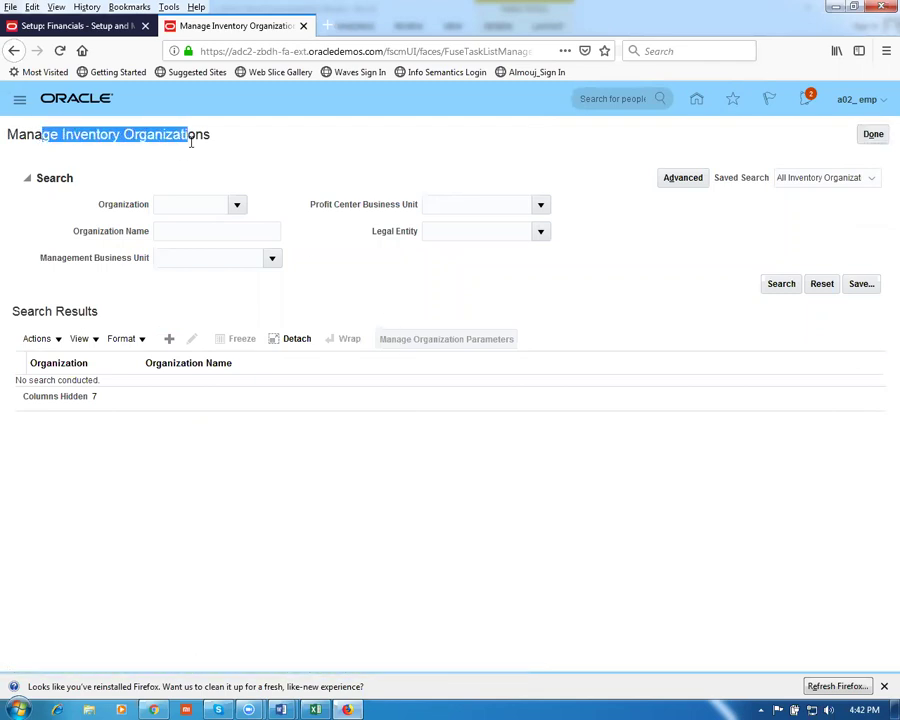
click(344, 155)
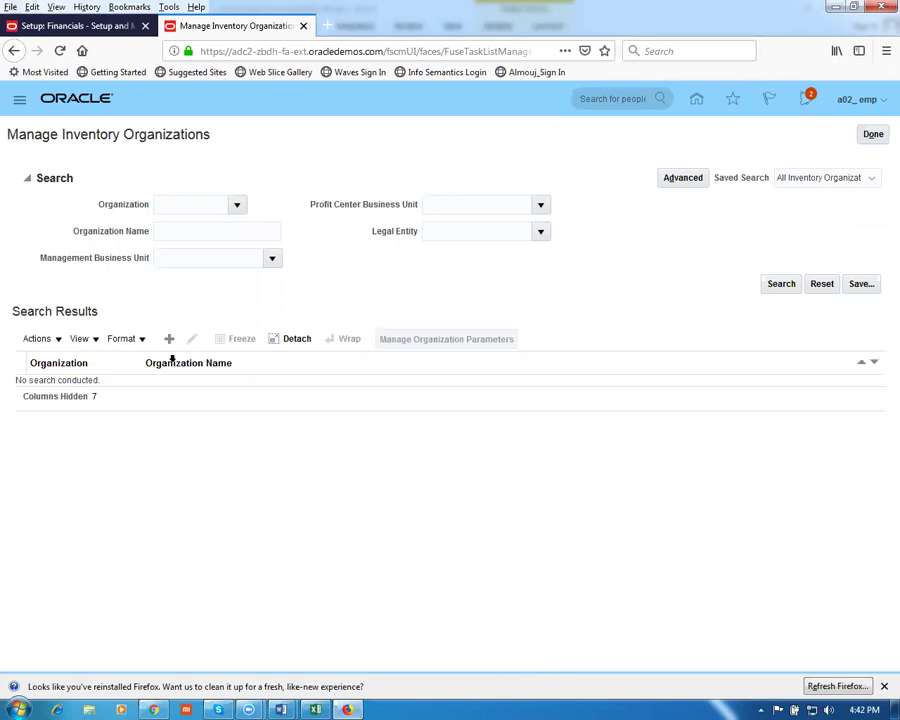
click(170, 341)
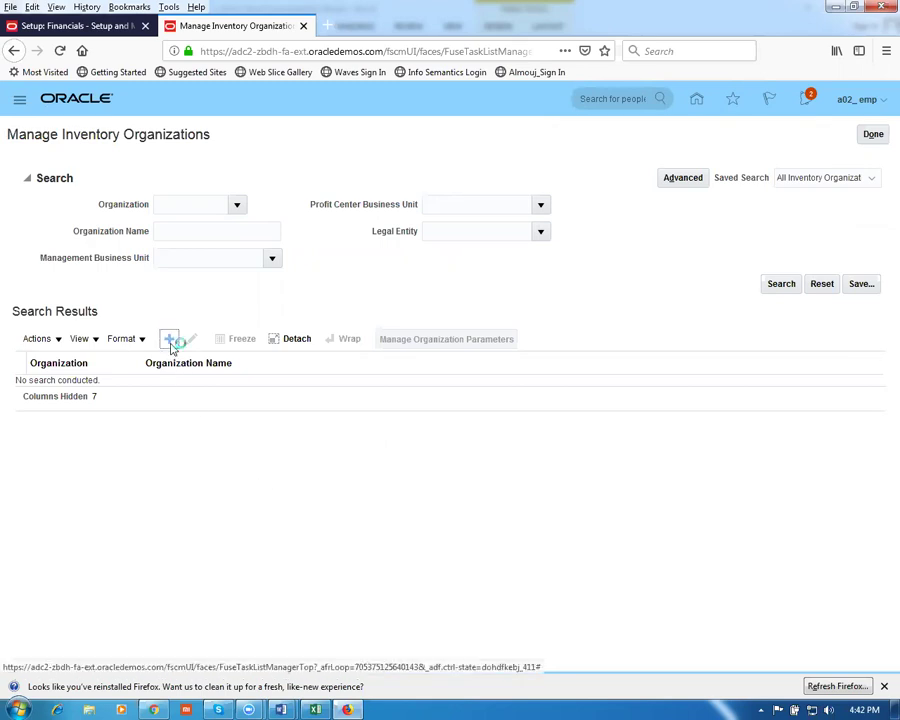
click(151, 250)
text(g01 master org)
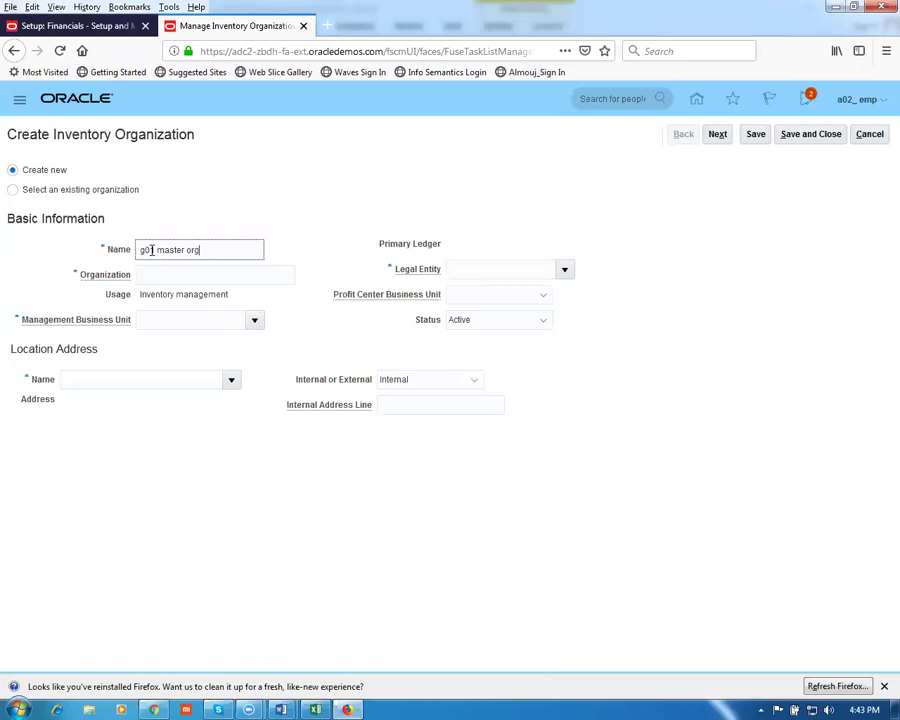
Enter organization code G010 and management business unit g01 business unit
click(154, 277)
text(G)
text(01)
text(M)
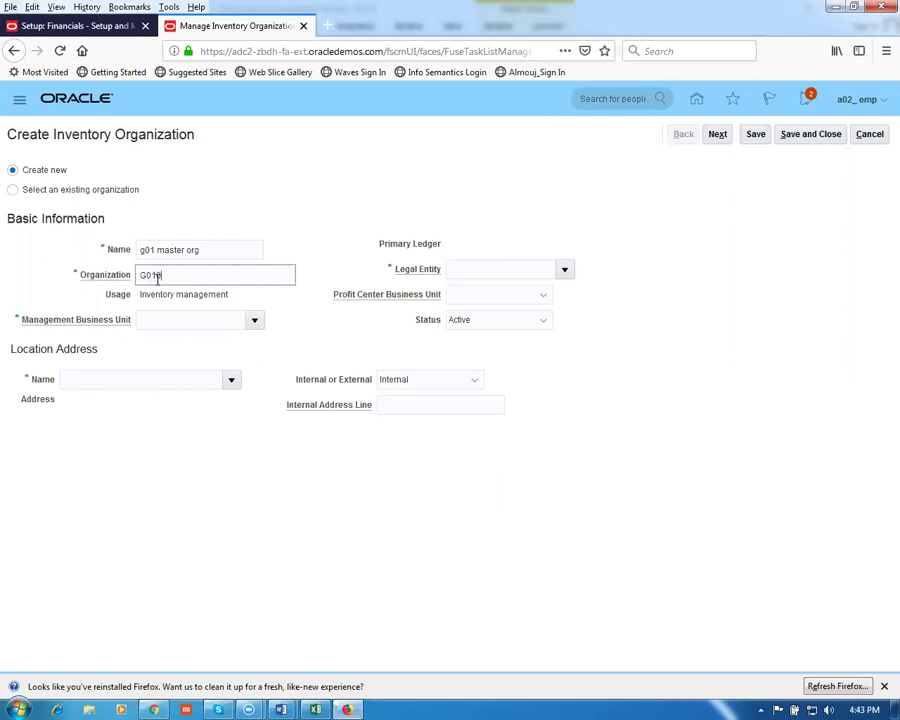
click(163, 318)
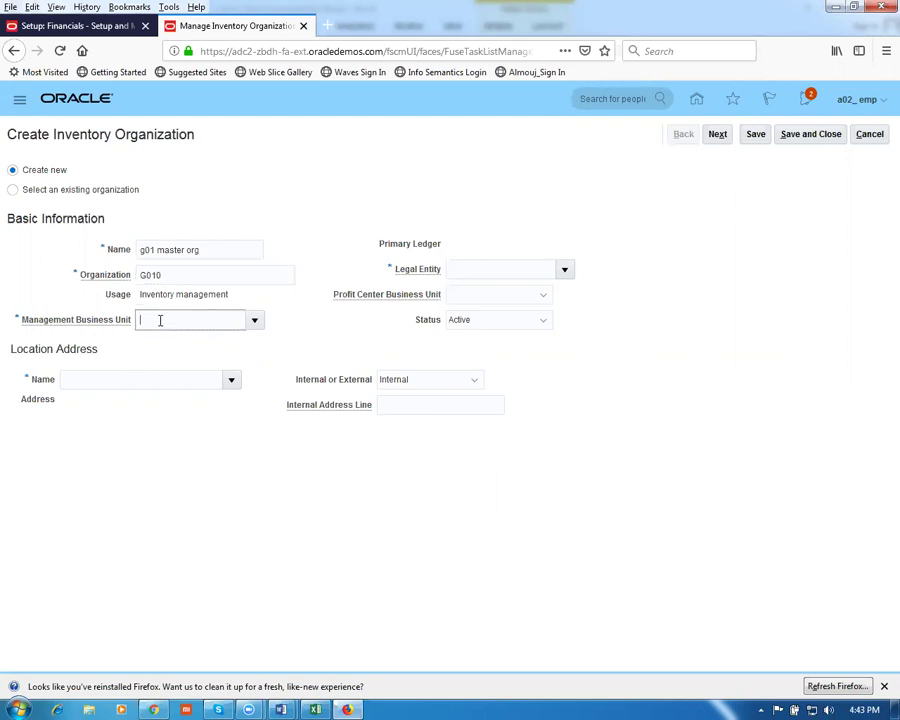
text(g01)
key(Tab)
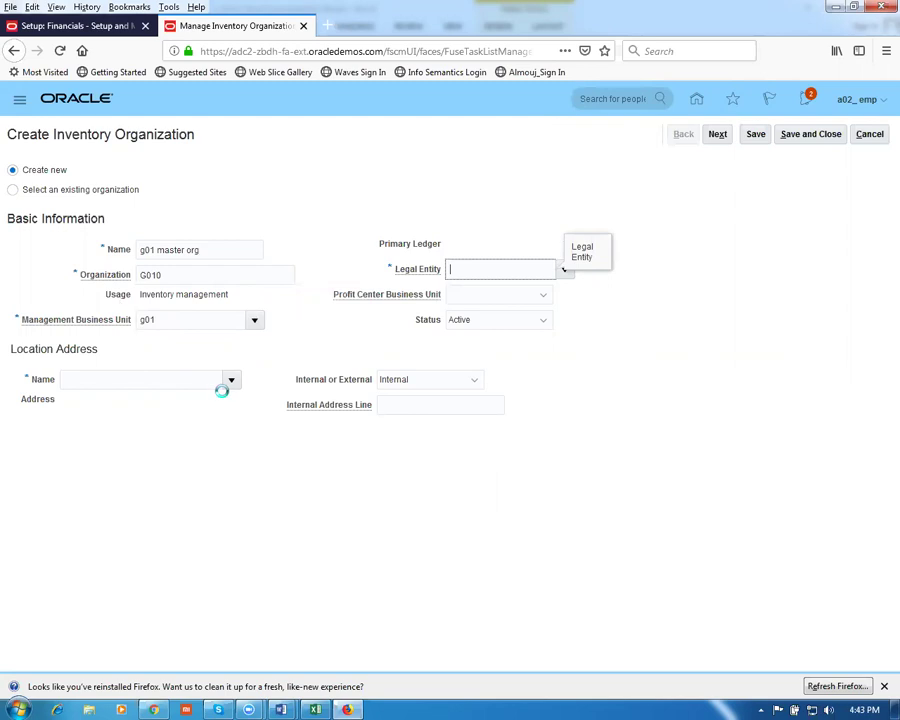
Look up and select location a02_loc_0, then proceed to the next page
click(80, 378)
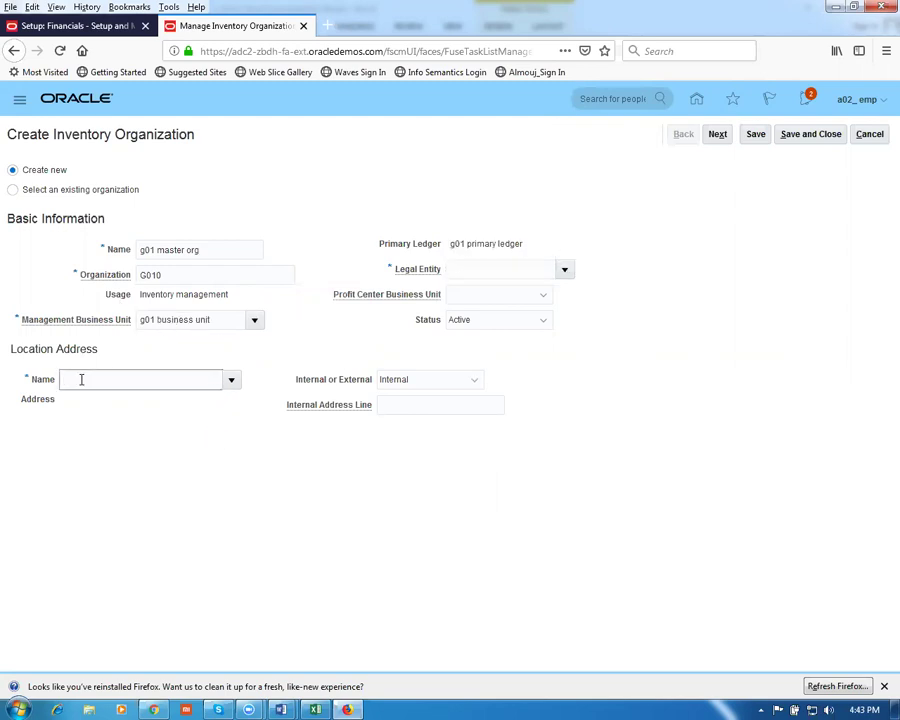
click(232, 381)
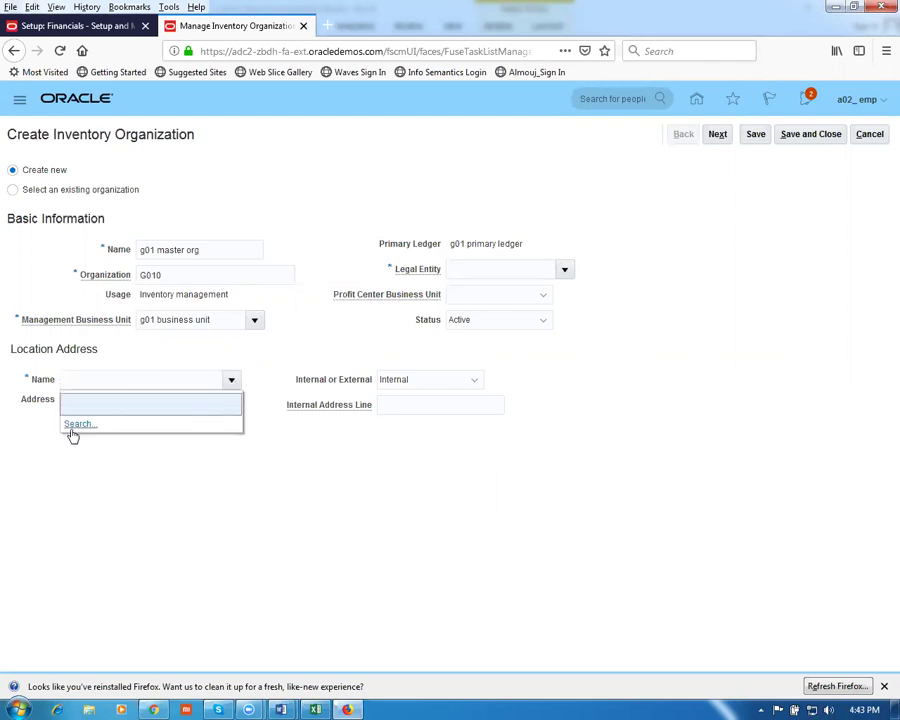
click(72, 424)
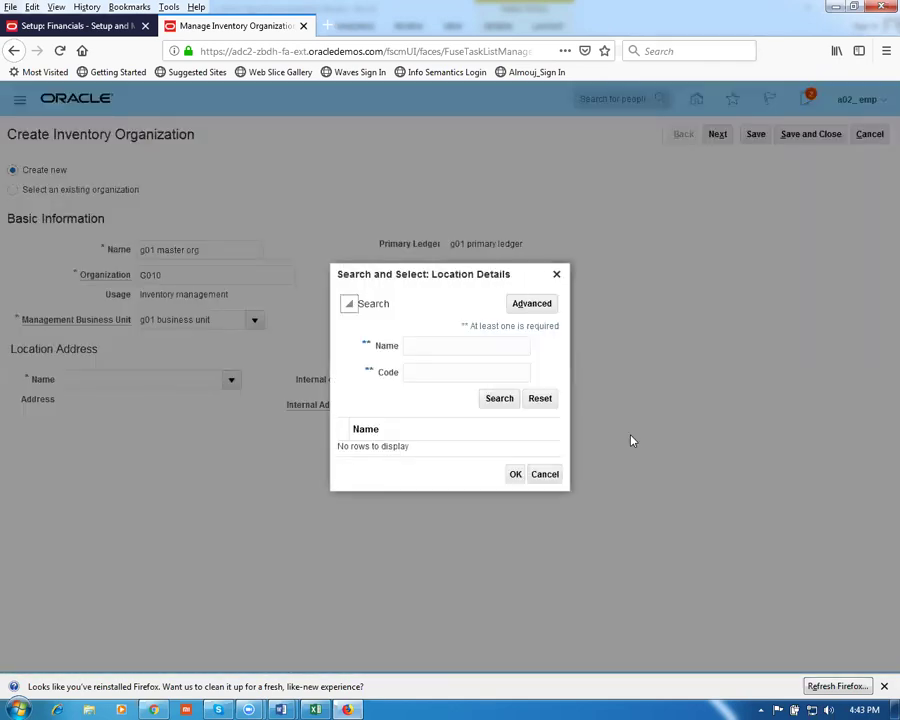
click(484, 400)
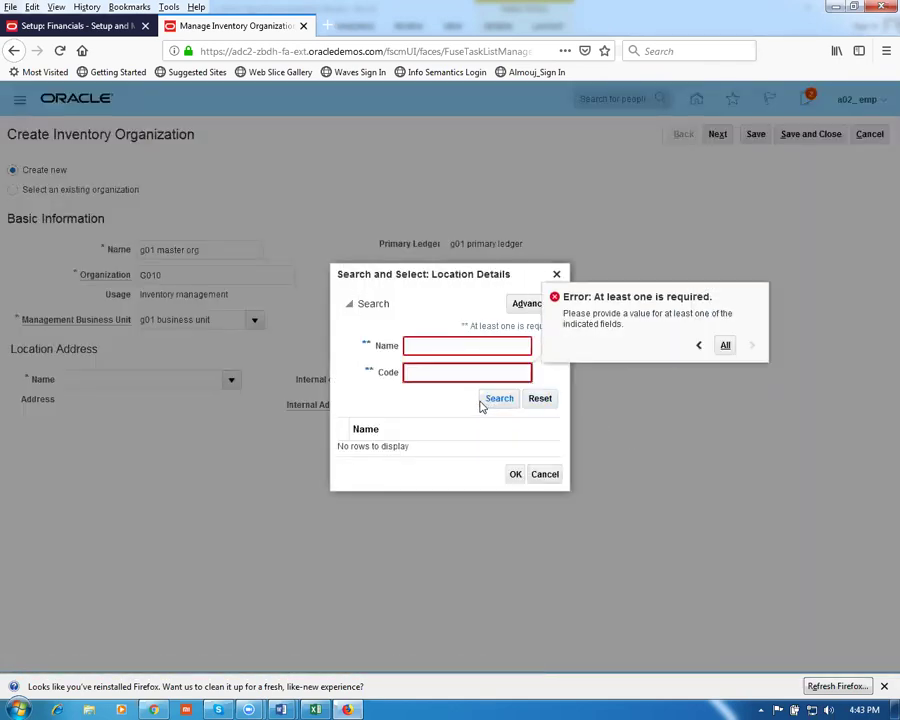
click(520, 305)
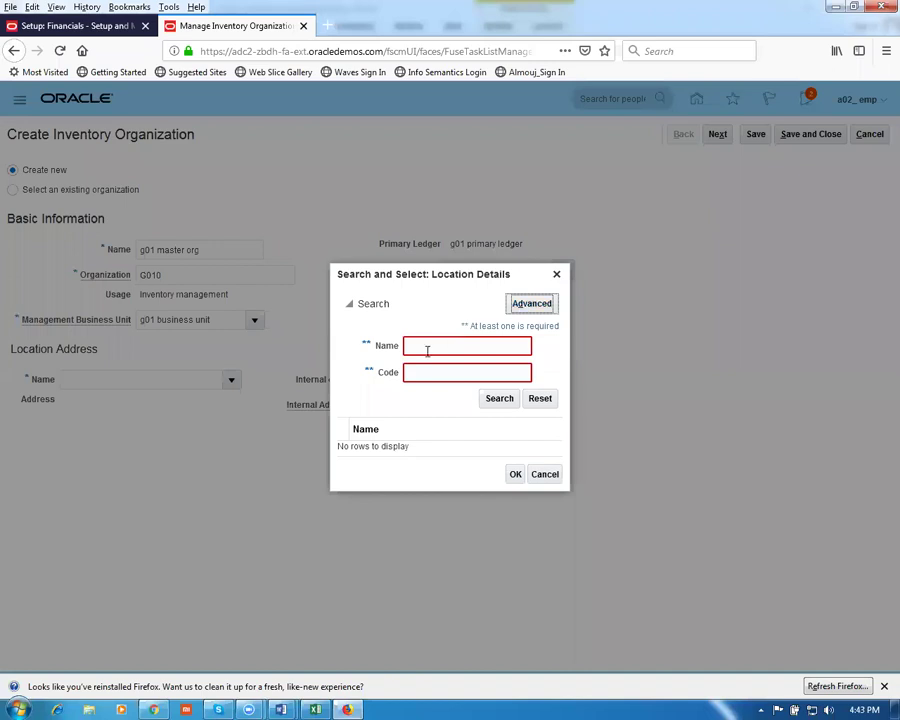
click(543, 474)
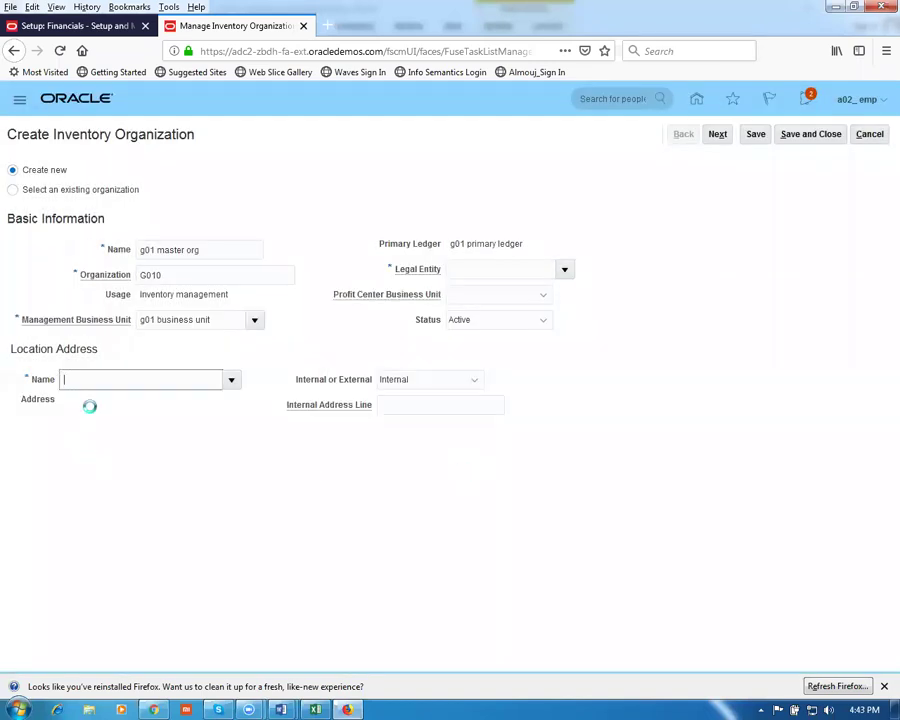
text(a02)
key(Tab)
click(355, 435)
click(515, 490)
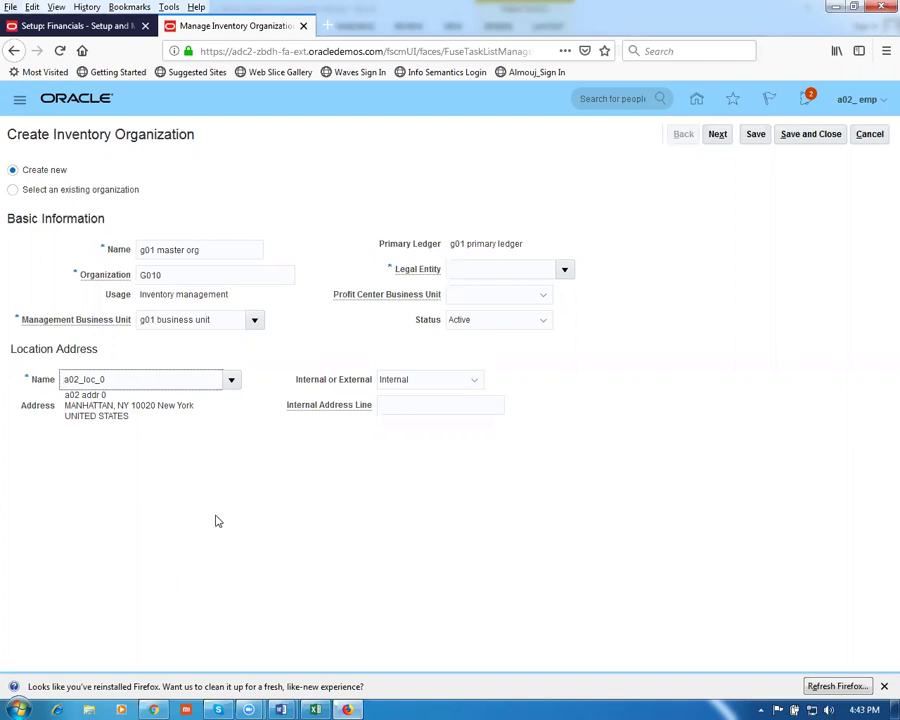
click(711, 137)
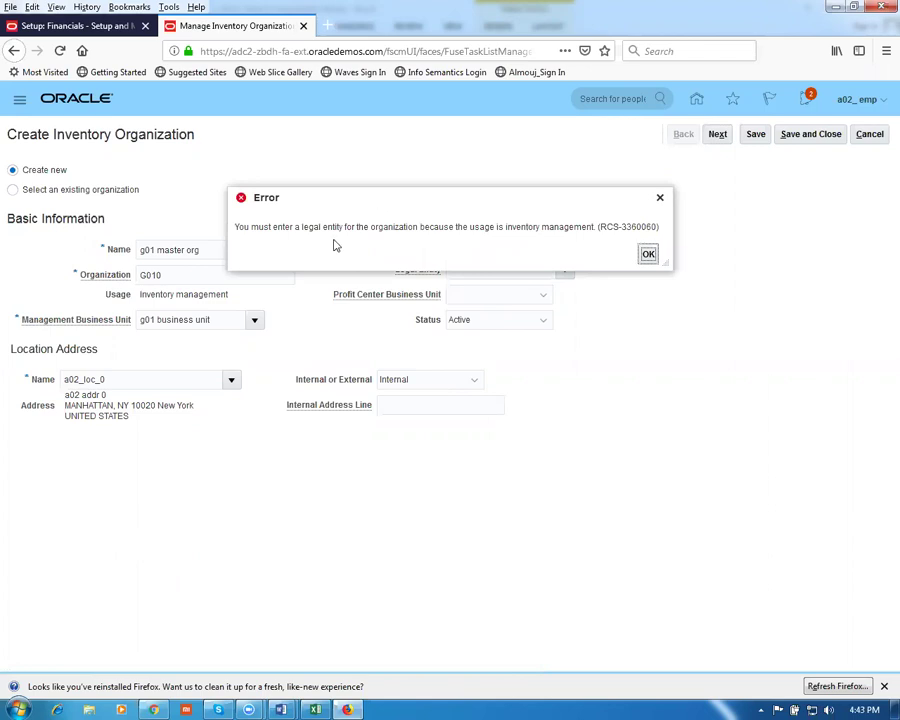
Choose g01 legal entity and continue to the g01 master org parameters
click(654, 261)
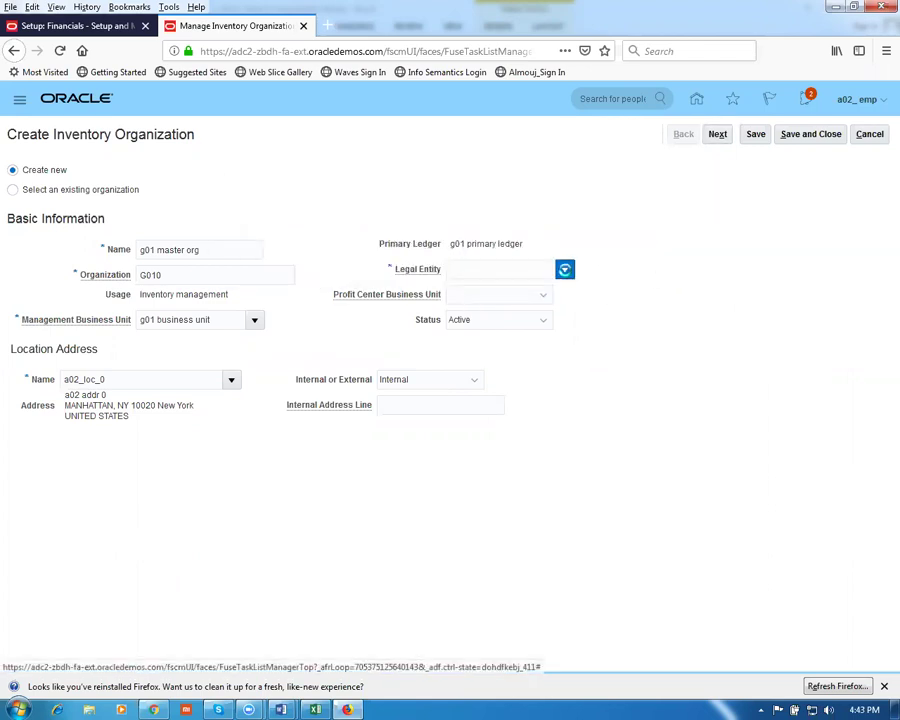
click(564, 270)
click(551, 292)
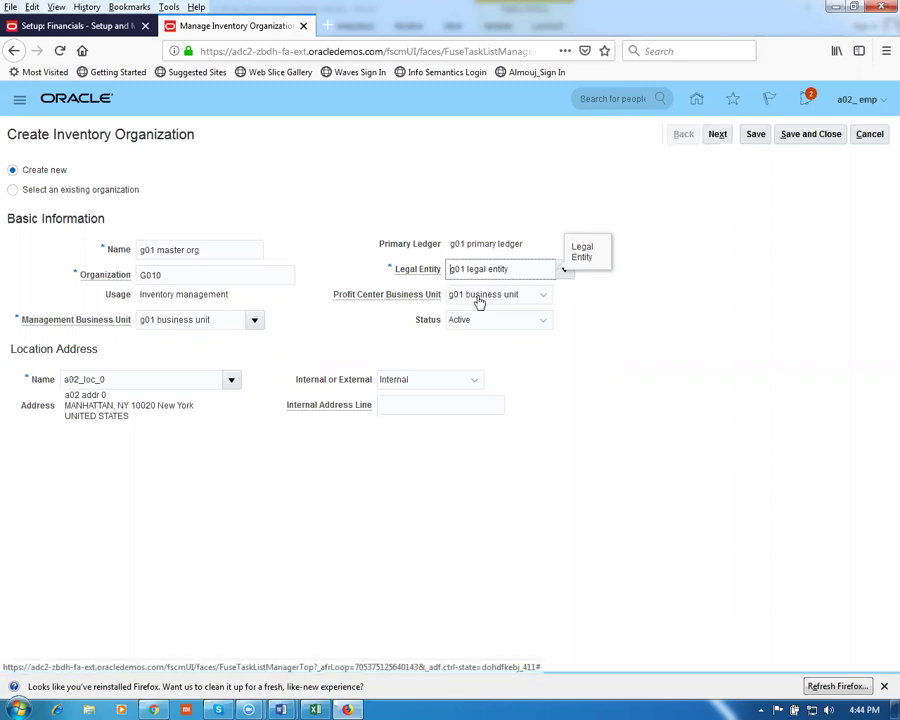
click(726, 140)
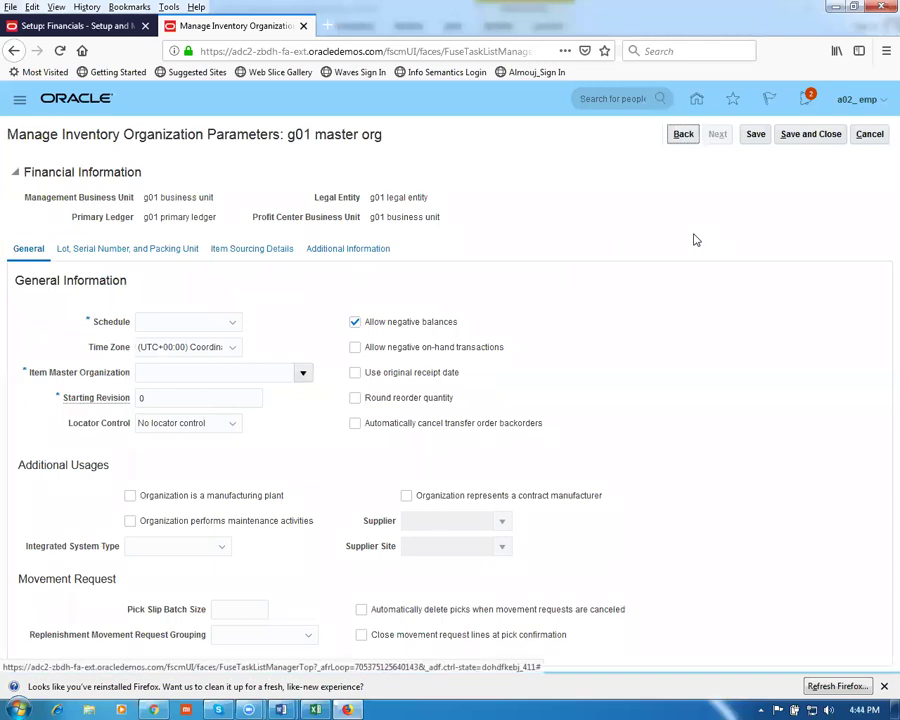
click(175, 325)
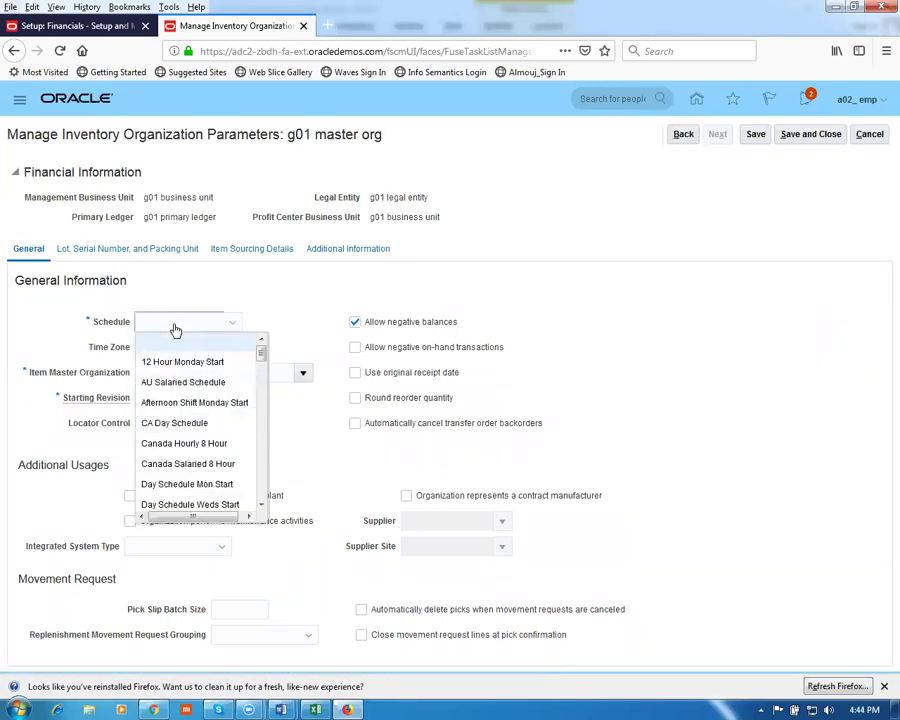
Set the schedule to g01 fac schedule and item master organization to g01 master org
key(g)
key(0)
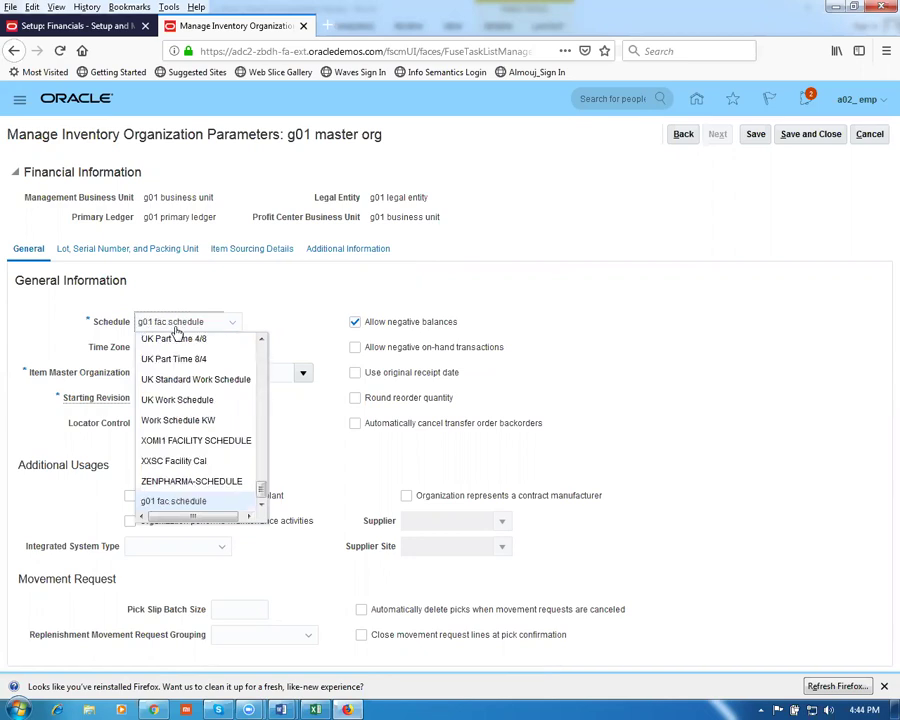
click(205, 500)
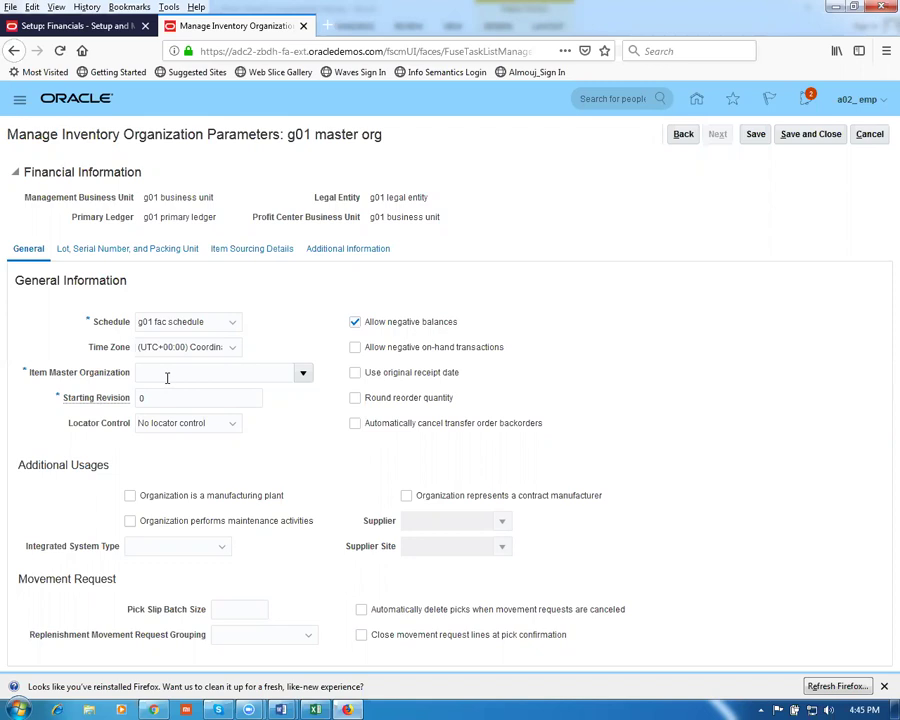
drag(287, 134, 384, 147)
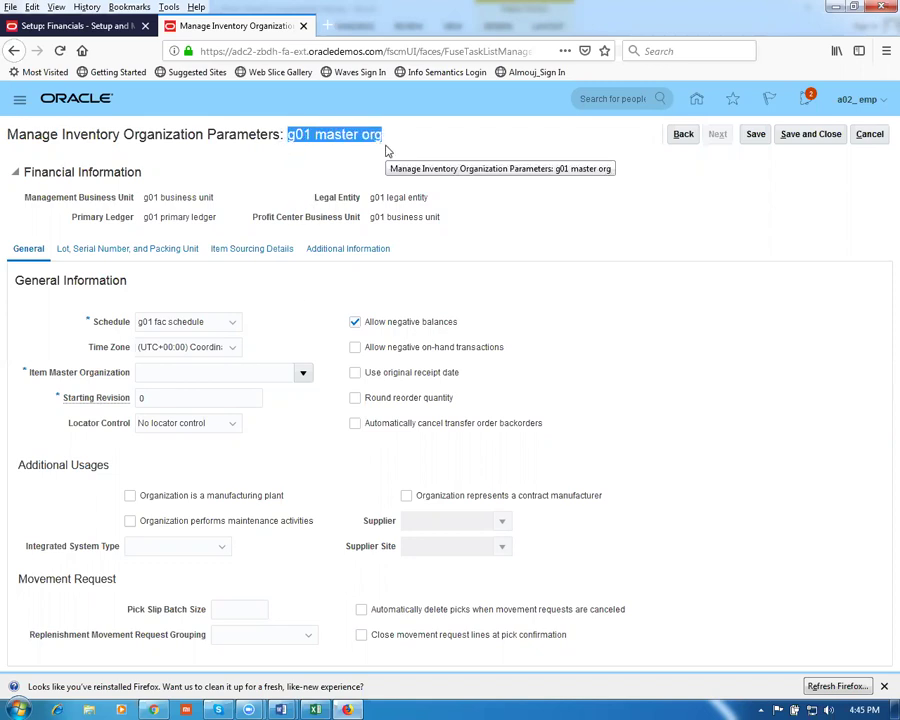
click(346, 184)
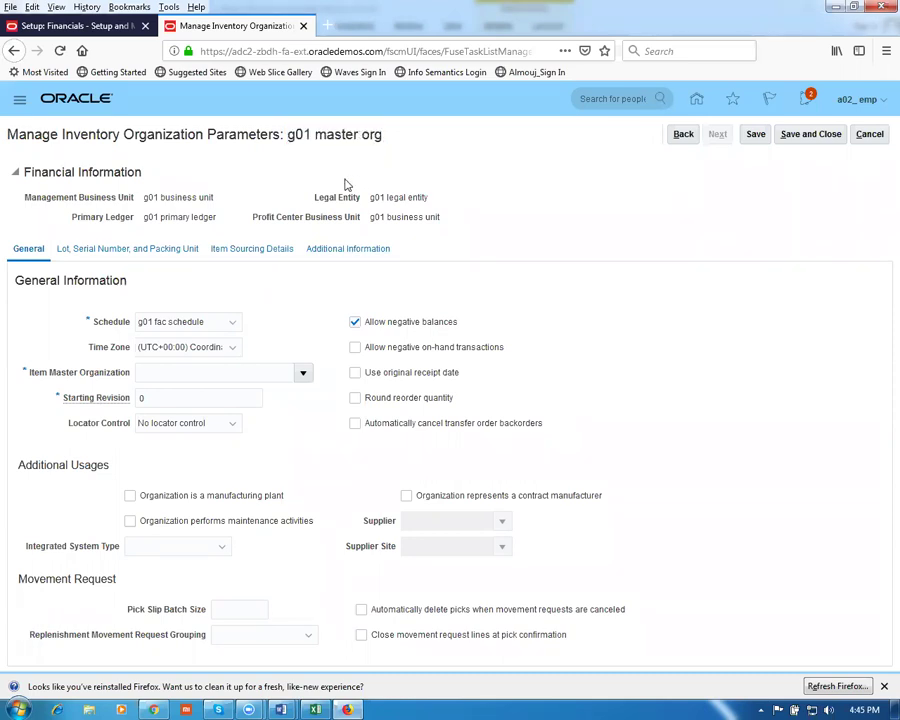
click(188, 371)
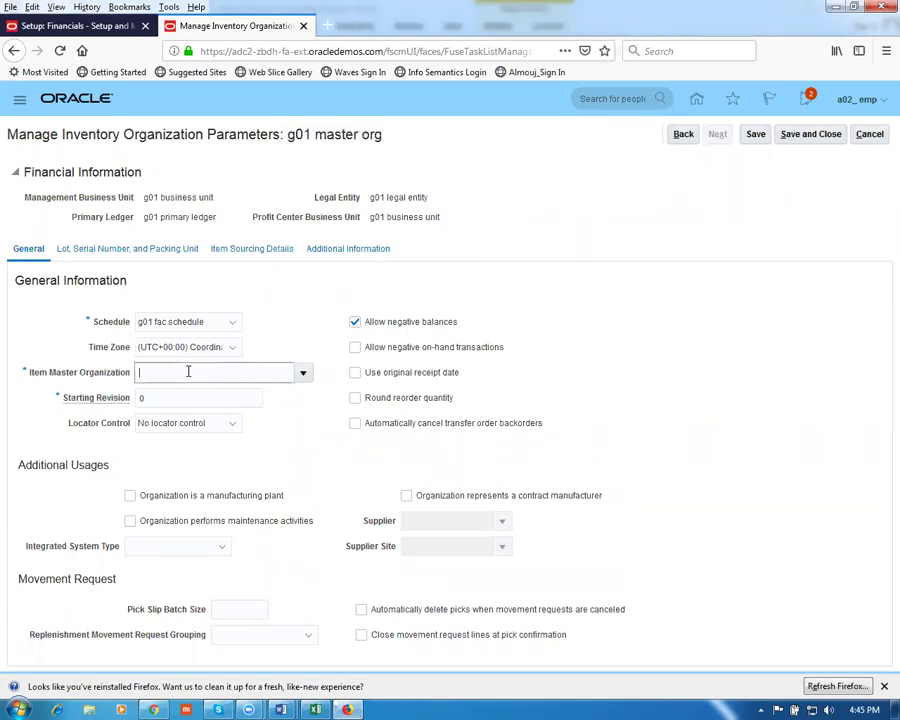
text(g01)
key(Tab)
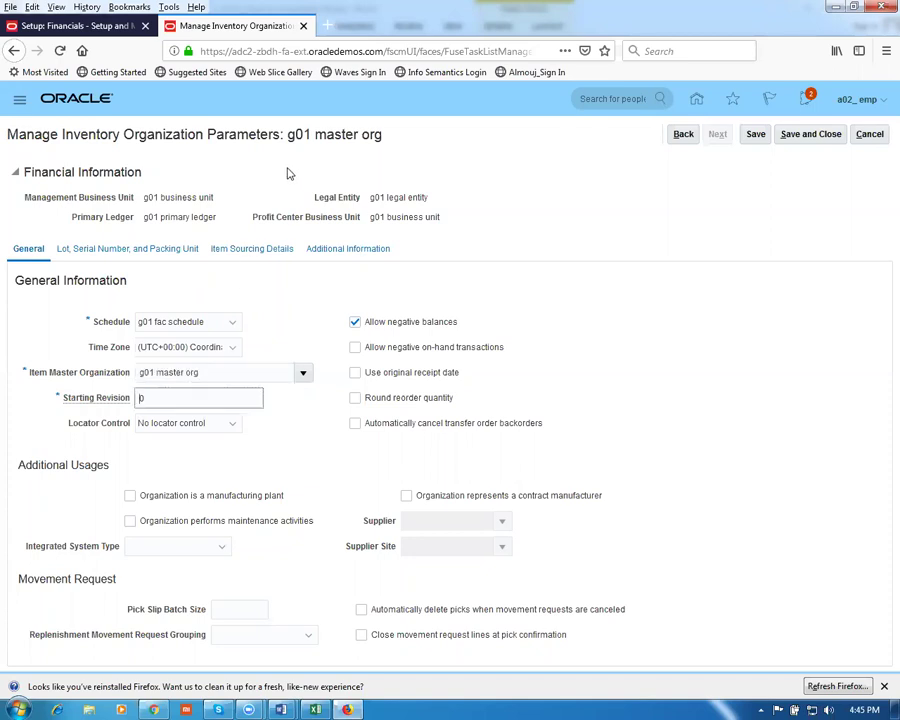
triple_click(226, 376)
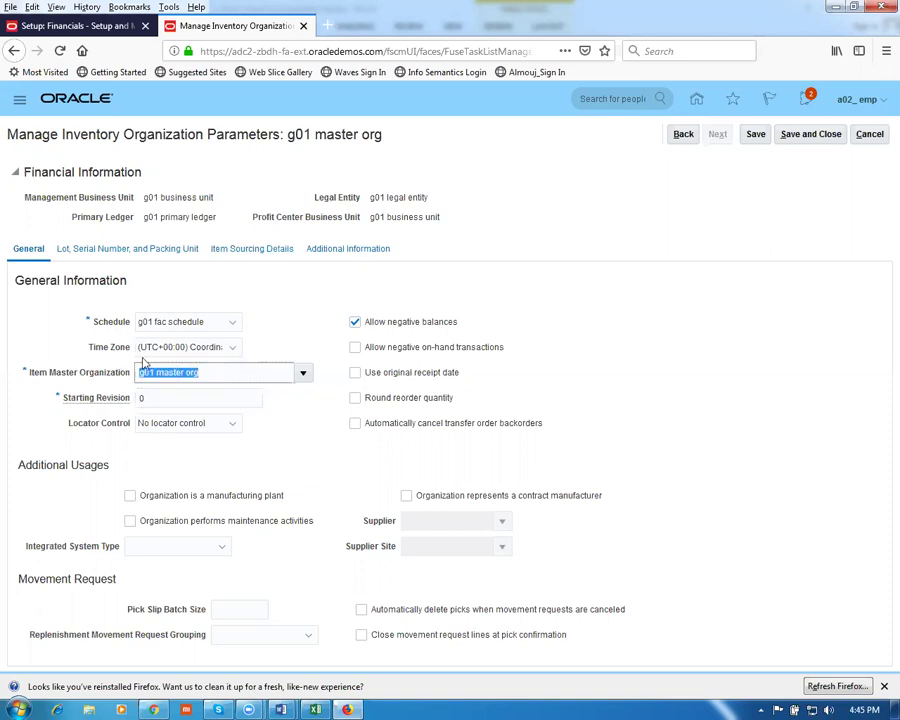
drag(290, 137, 370, 156)
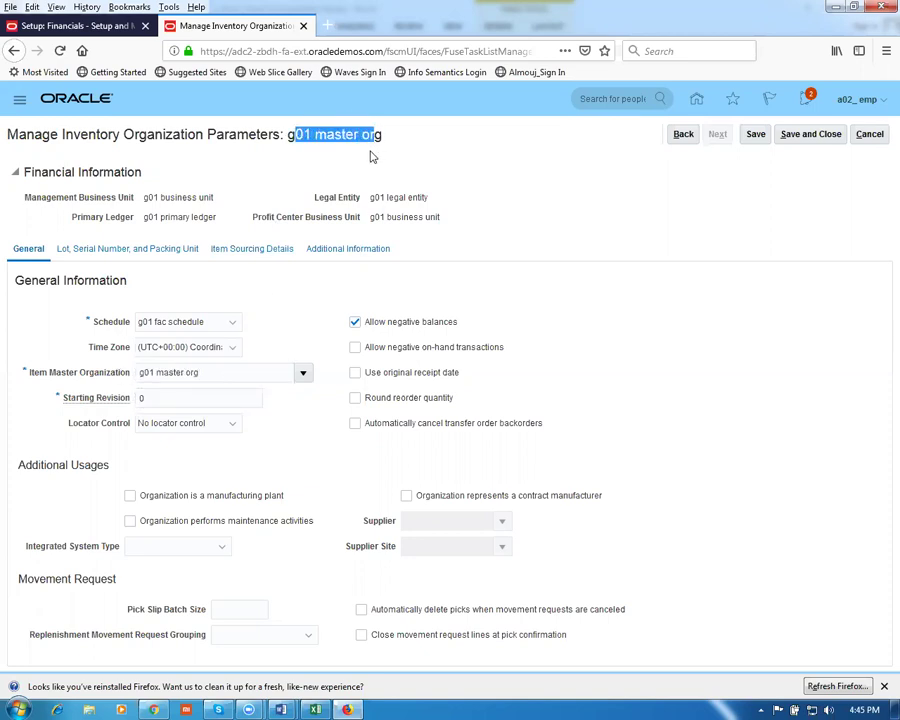
click(366, 156)
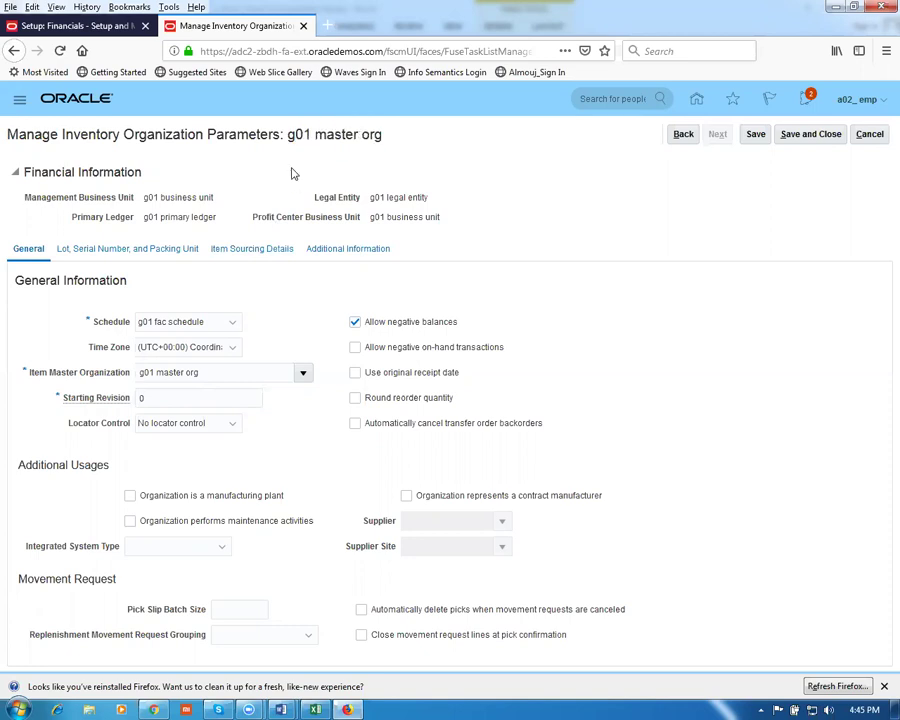
Set locator control to 'Locator control determined at subinventory level'
click(167, 428)
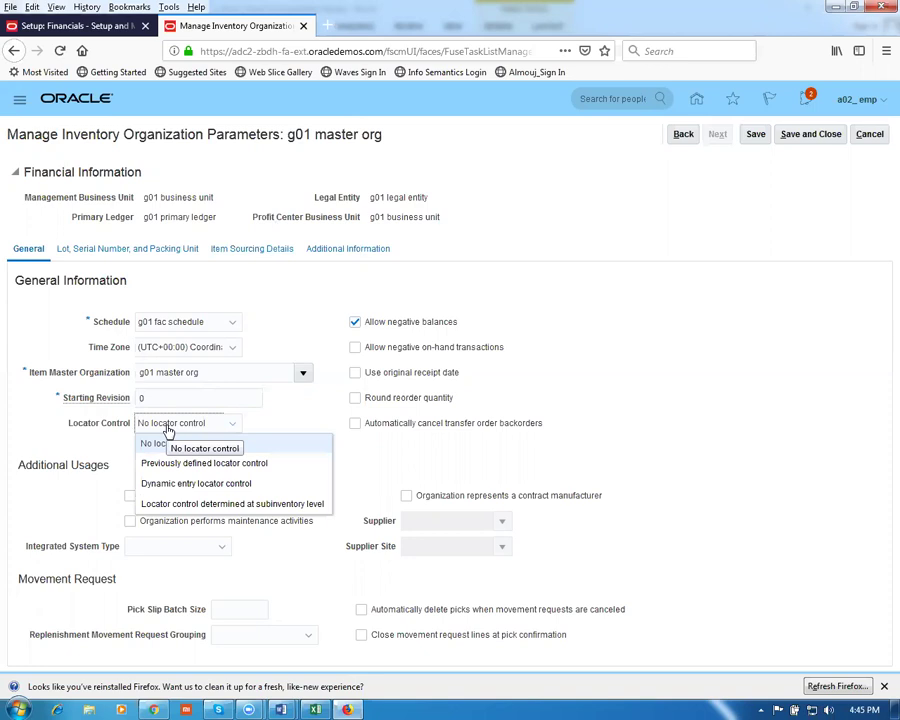
click(186, 504)
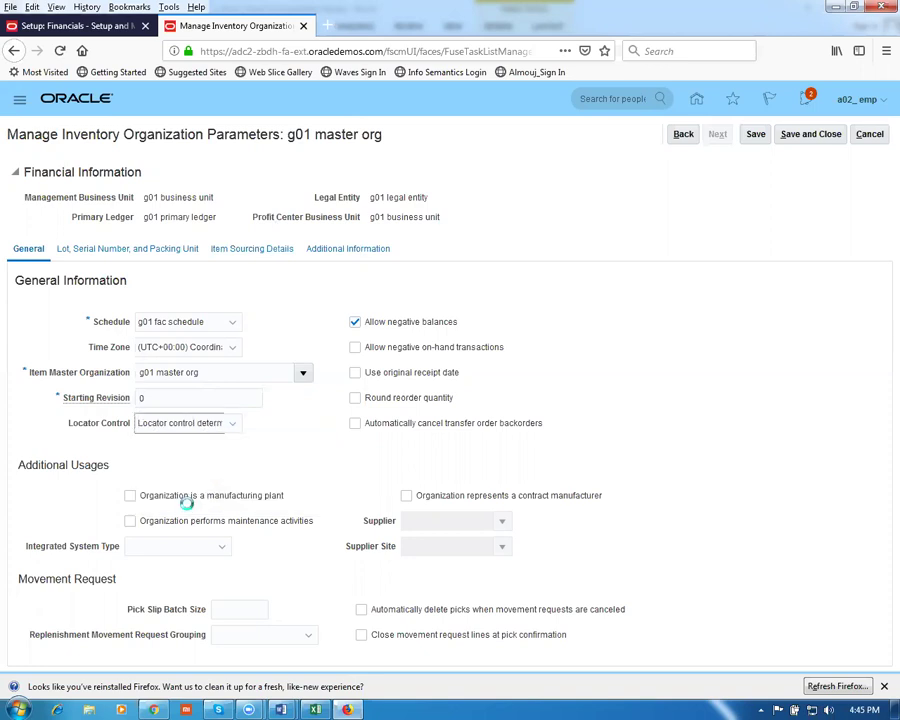
click(168, 430)
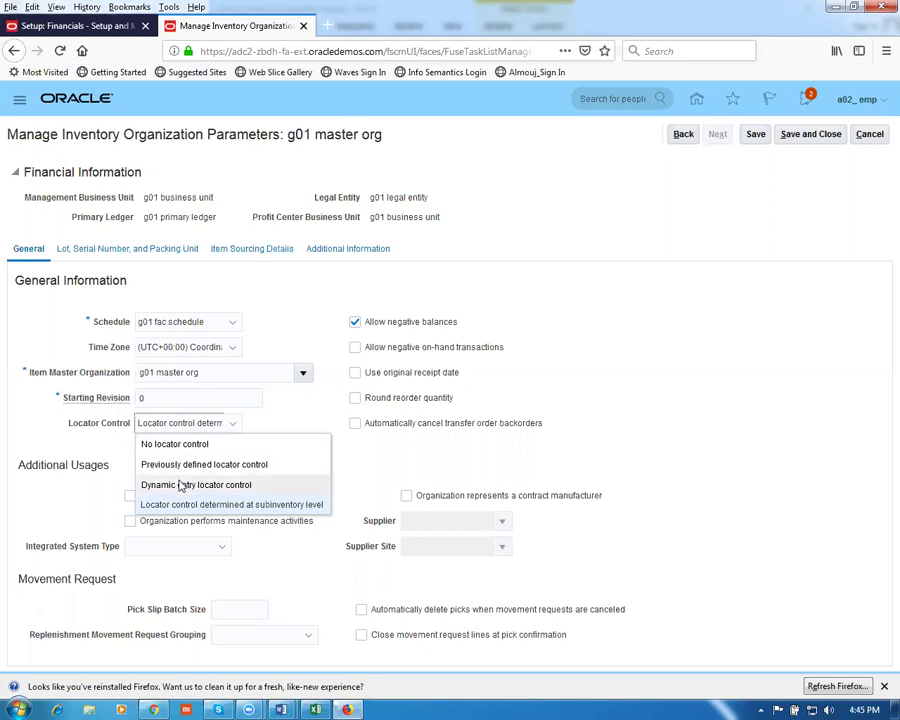
click(201, 516)
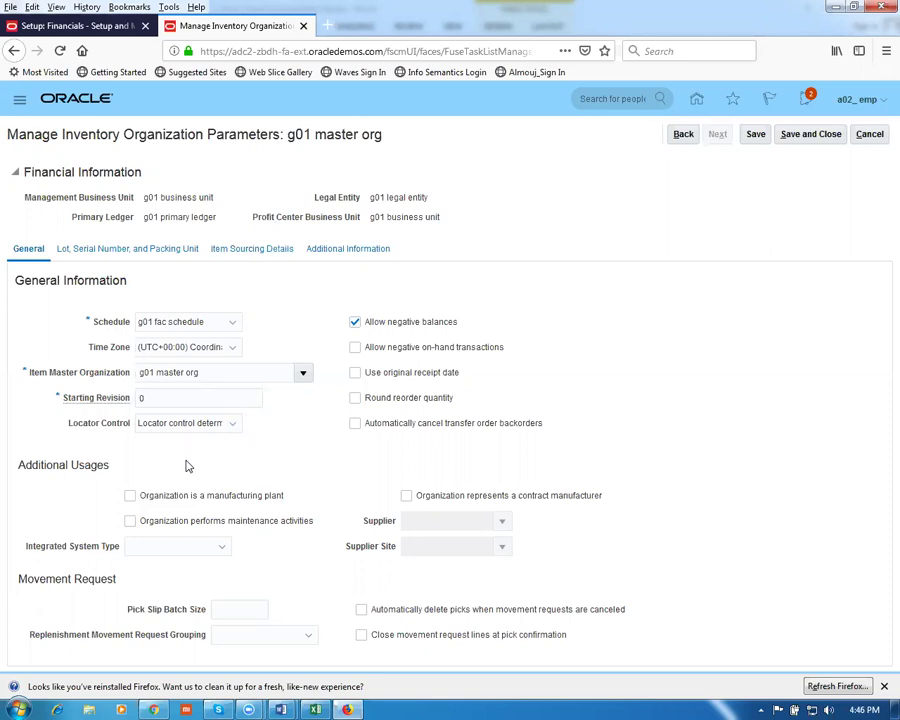
click(117, 256)
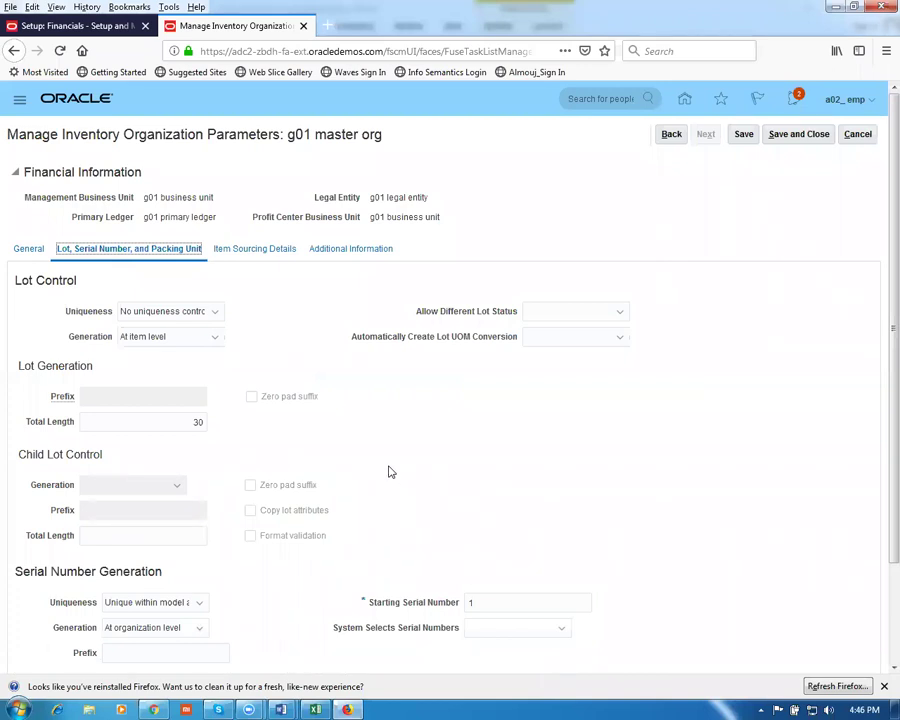
Set picking rule Absolute LIFO and sourcing type Supplier, then save and close
click(232, 255)
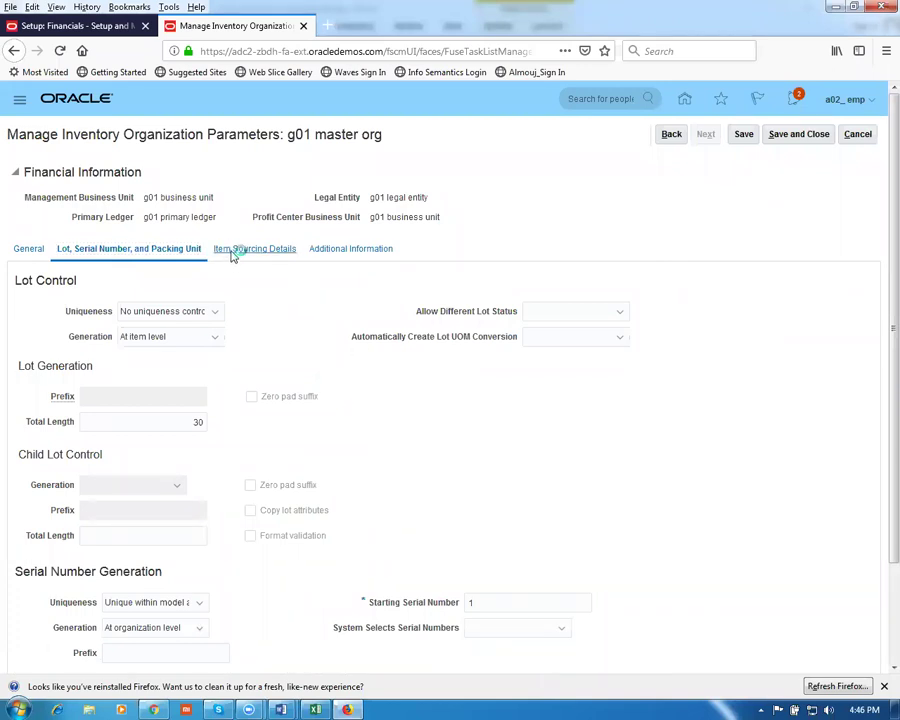
click(271, 312)
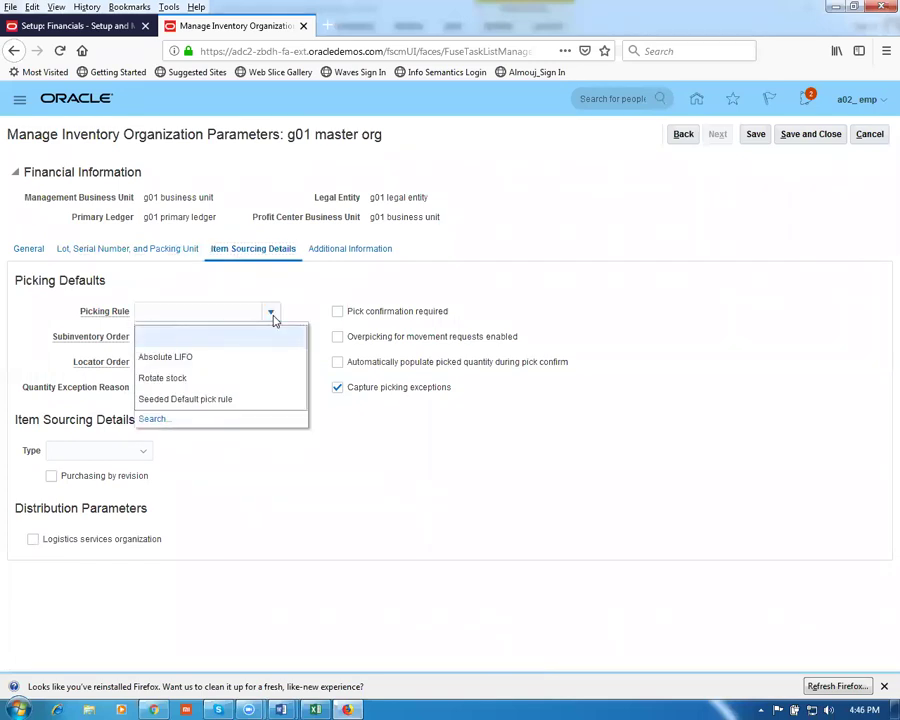
click(204, 358)
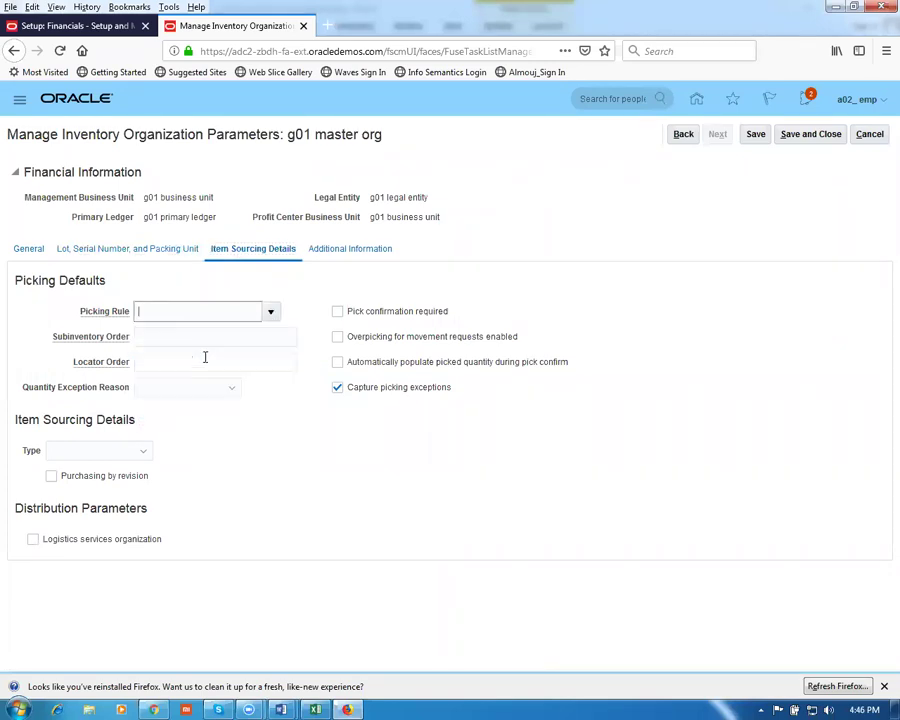
click(71, 451)
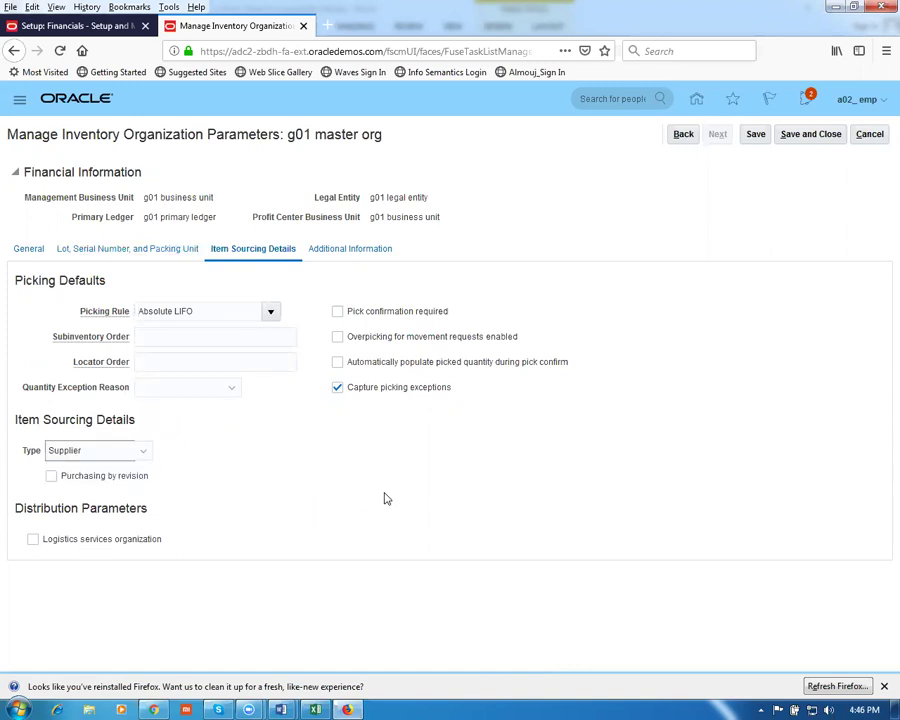
click(804, 134)
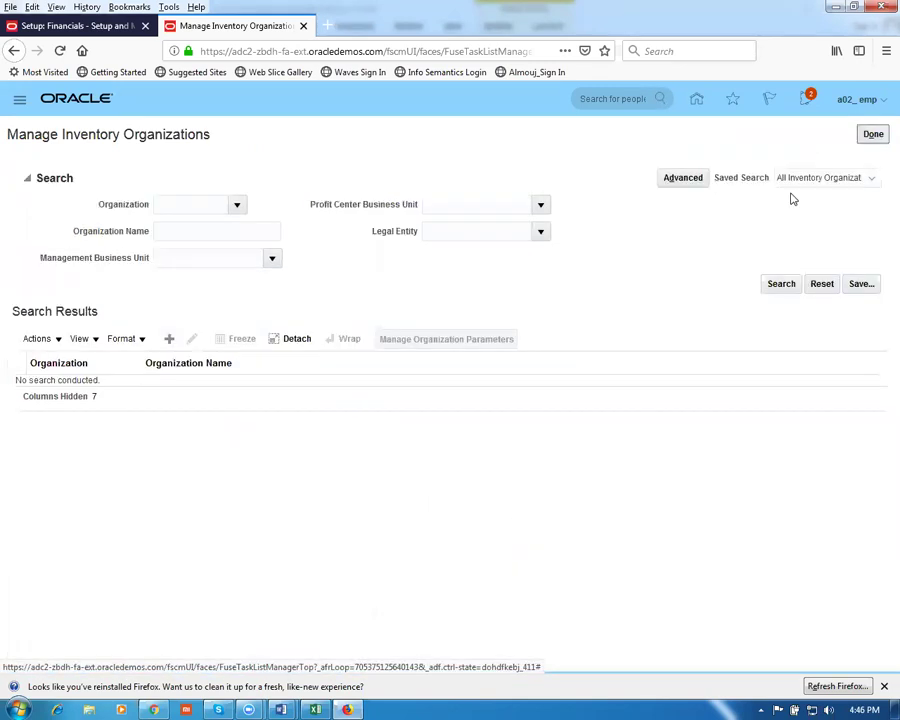
click(195, 230)
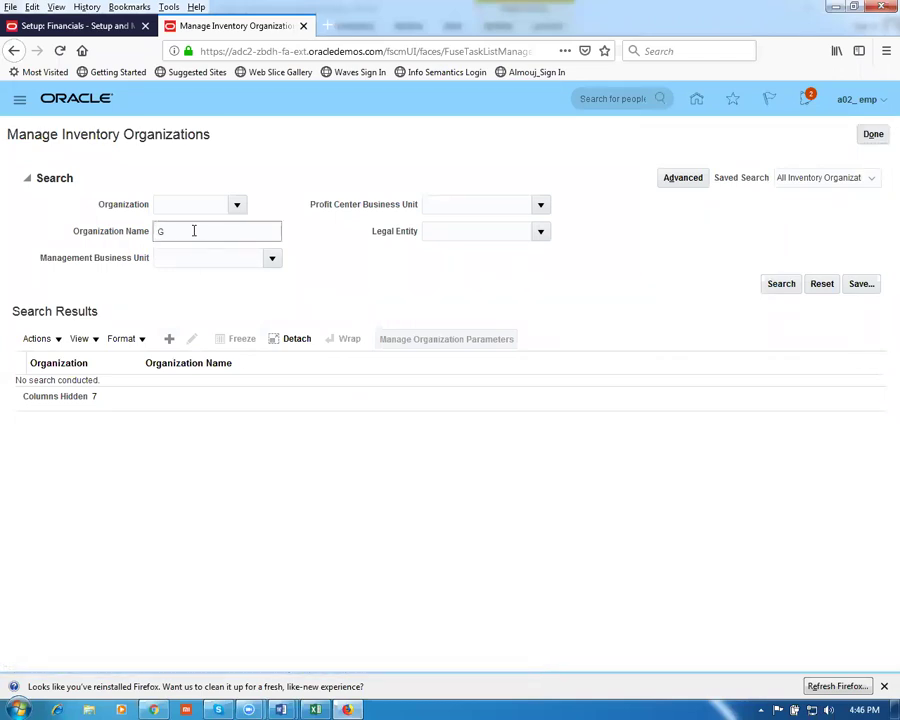
Create organization g01 child org 1 with code G011 and business unit g01 business unit
text(G0)
key(Return)
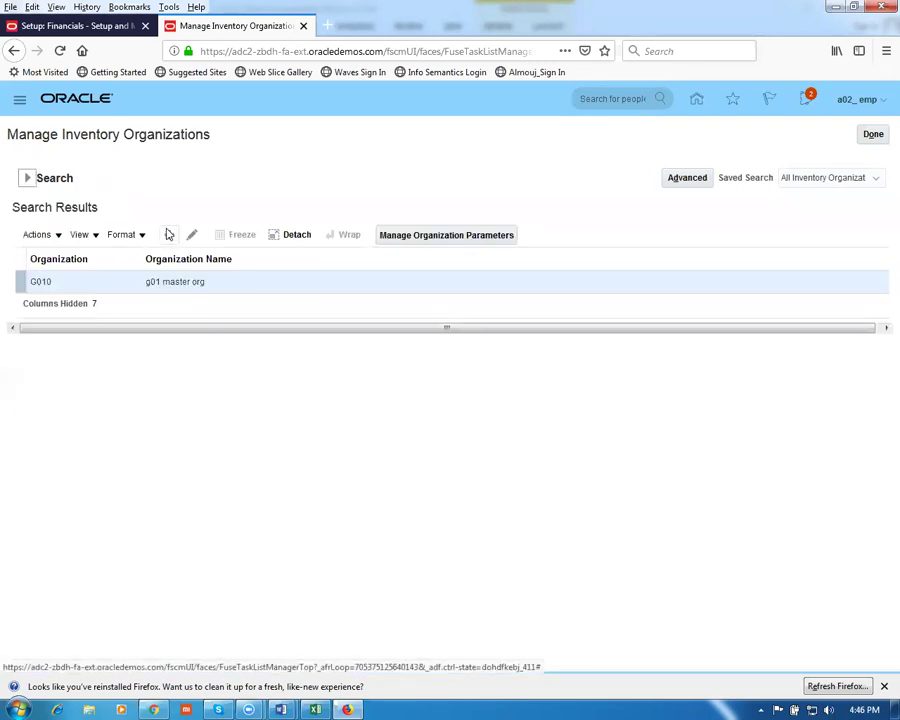
click(169, 234)
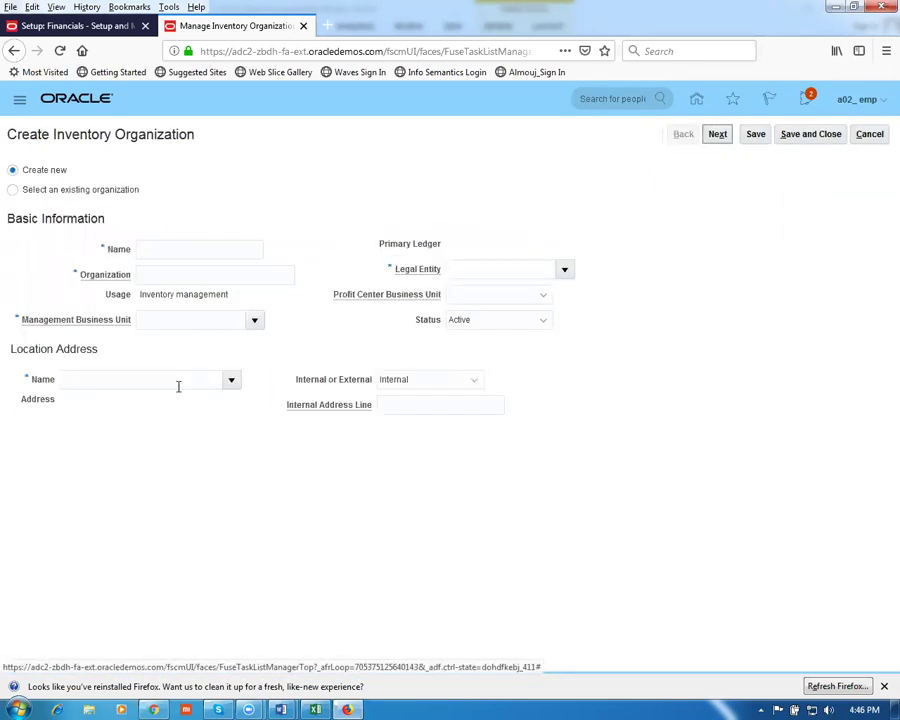
click(141, 252)
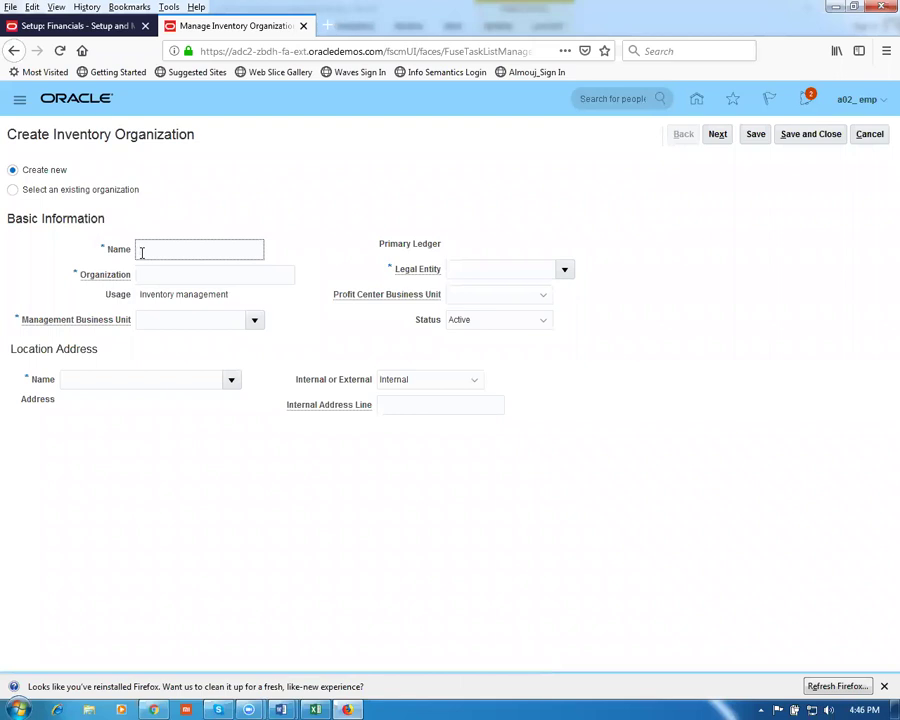
text(g01 child org 1)
click(161, 276)
text(G011)
click(193, 321)
text(g01)
key(Tab)
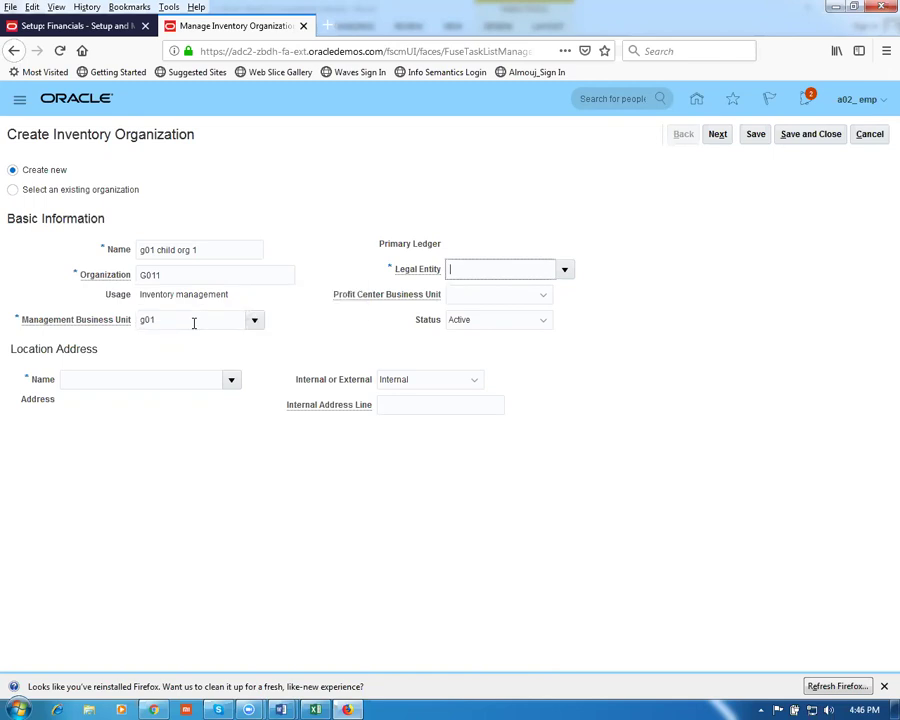
Assign location a02_loc_1 and legal entity g01 legal entity, then continue to parameters
click(104, 380)
text(a02)
key(Tab)
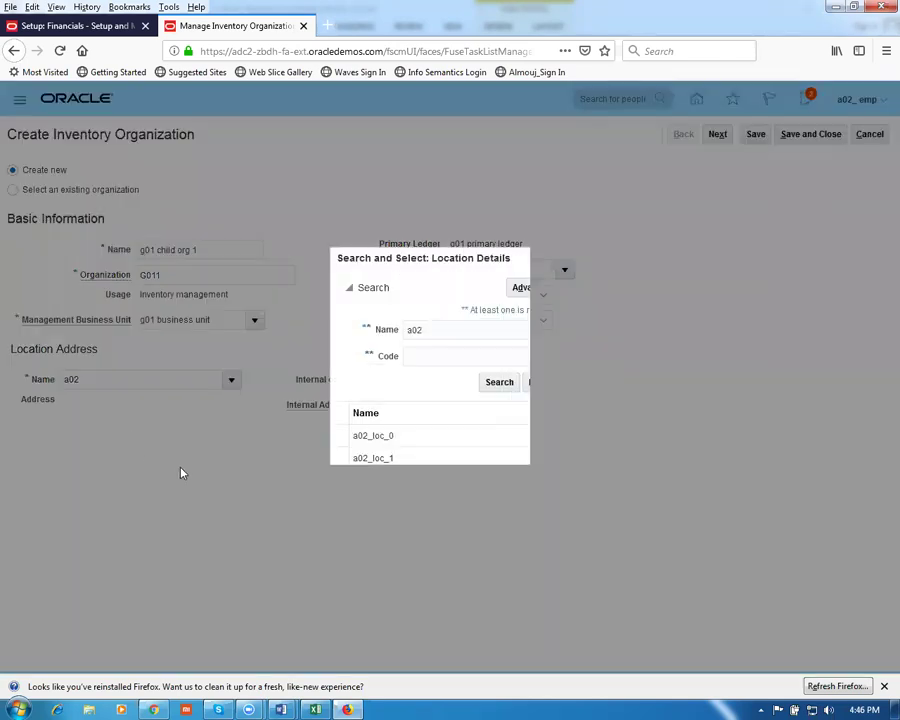
click(391, 458)
click(516, 491)
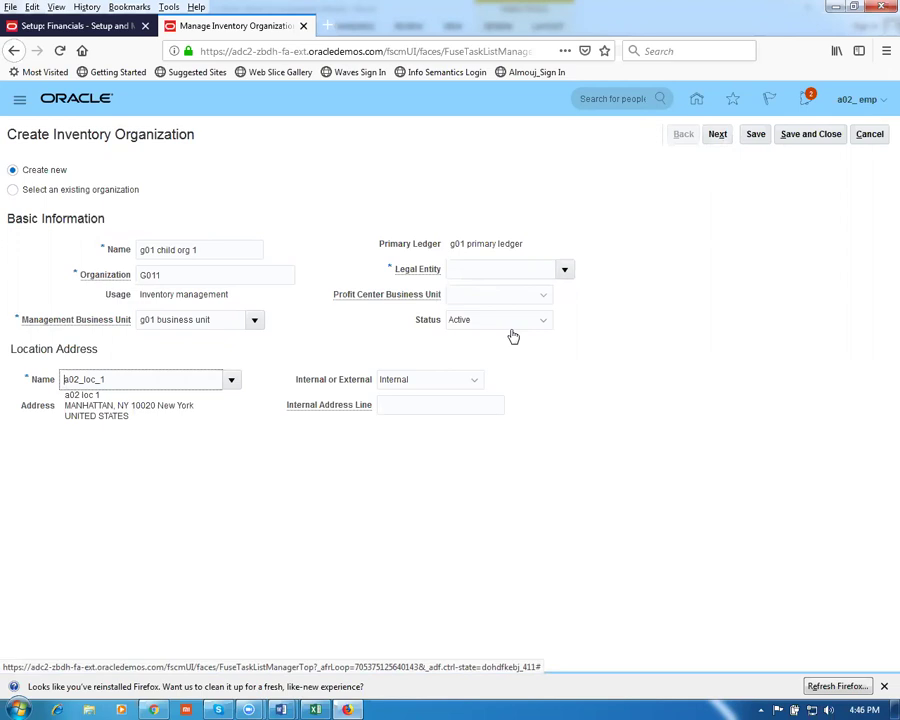
click(564, 269)
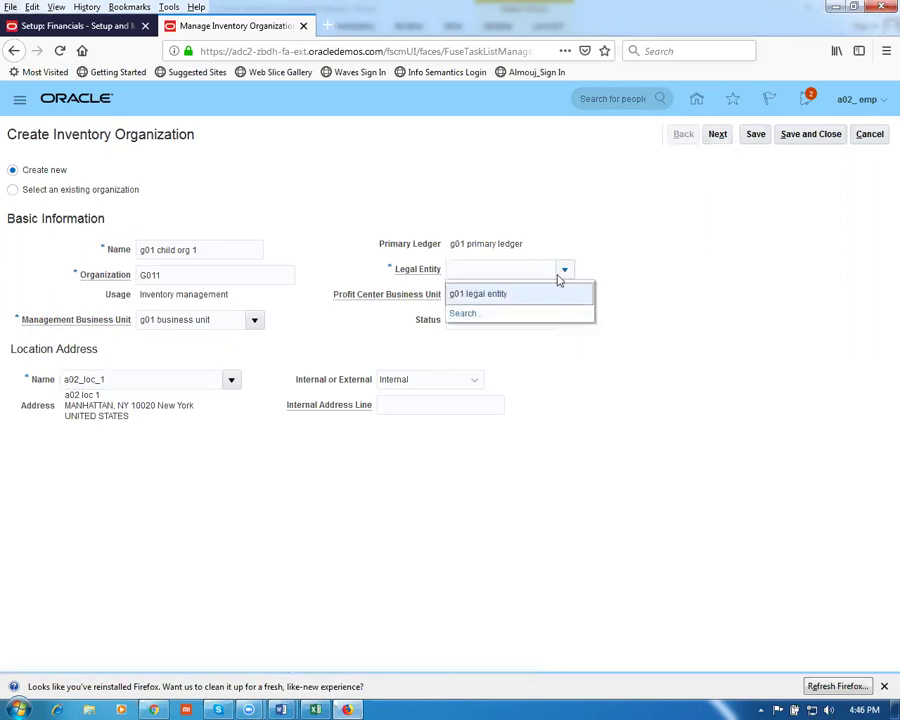
click(520, 295)
click(717, 136)
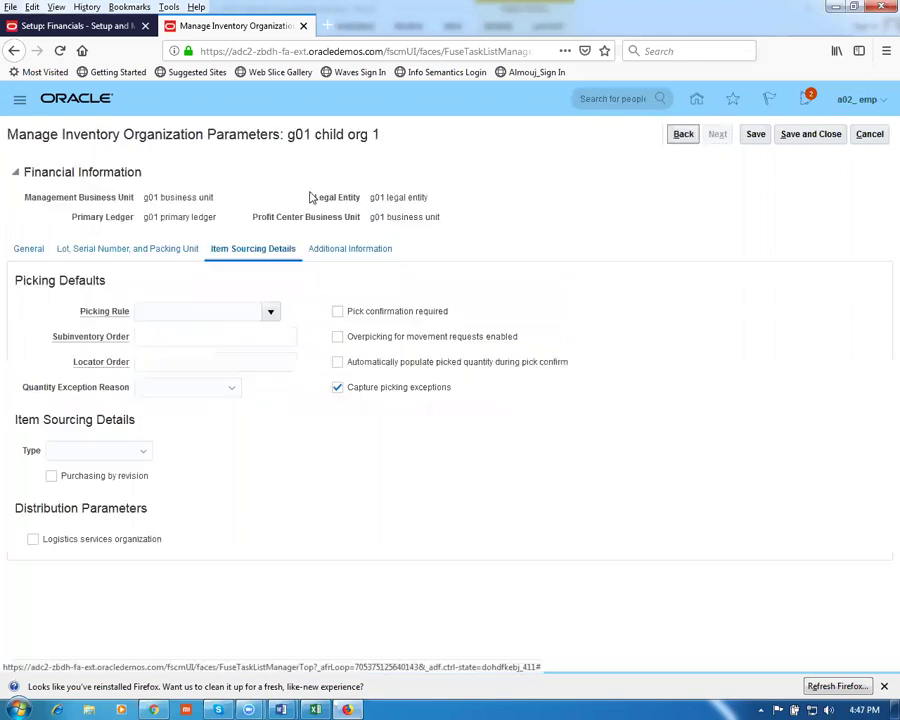
Set schedule 12 Hour Monday Start, item master g01 master org, and subinventory-level locator control
click(270, 312)
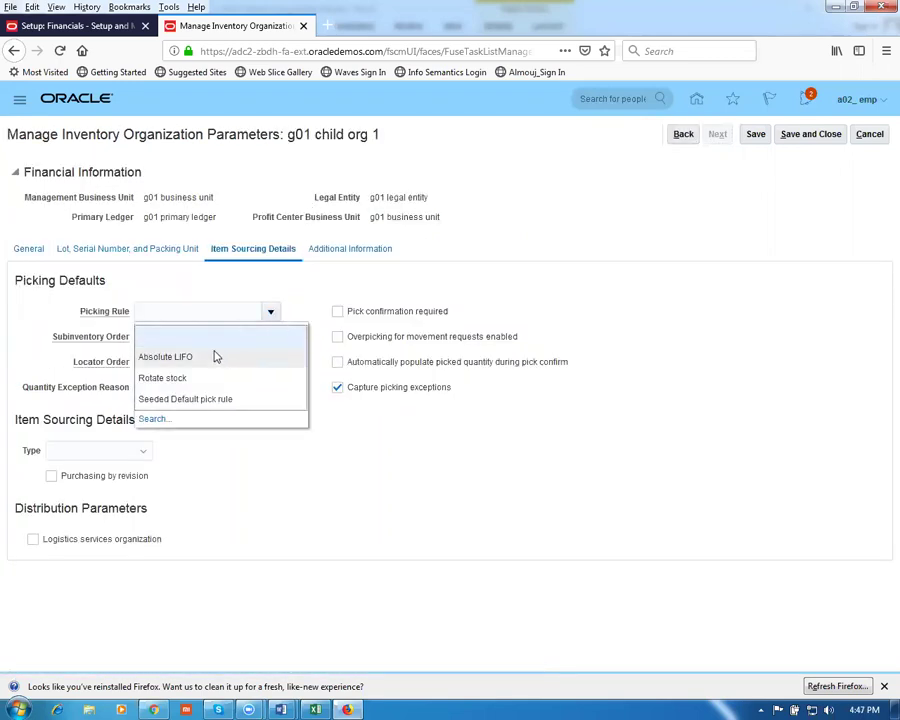
click(28, 249)
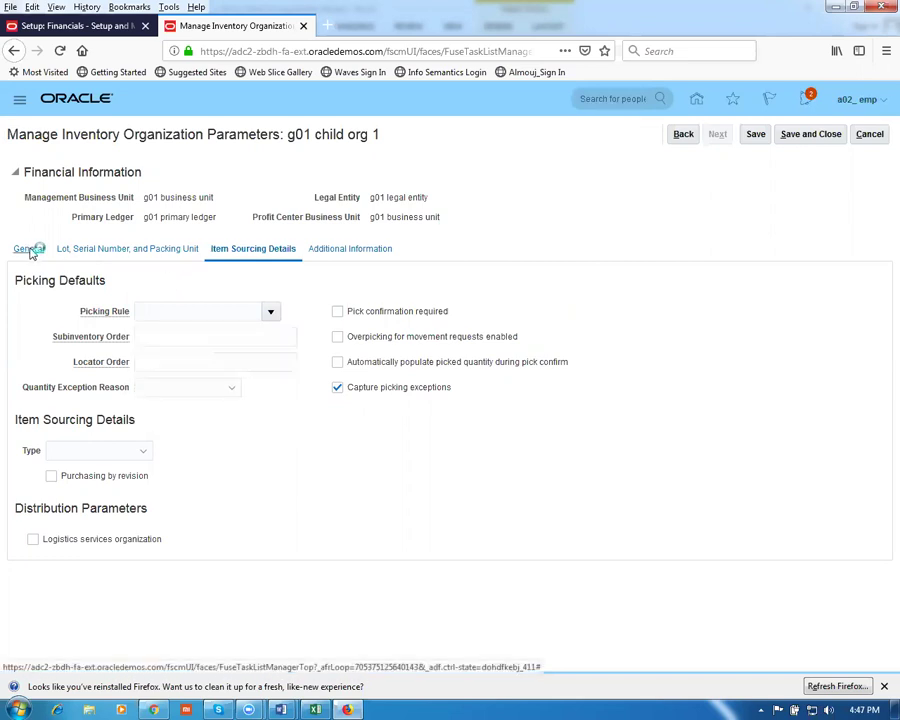
click(192, 320)
click(205, 366)
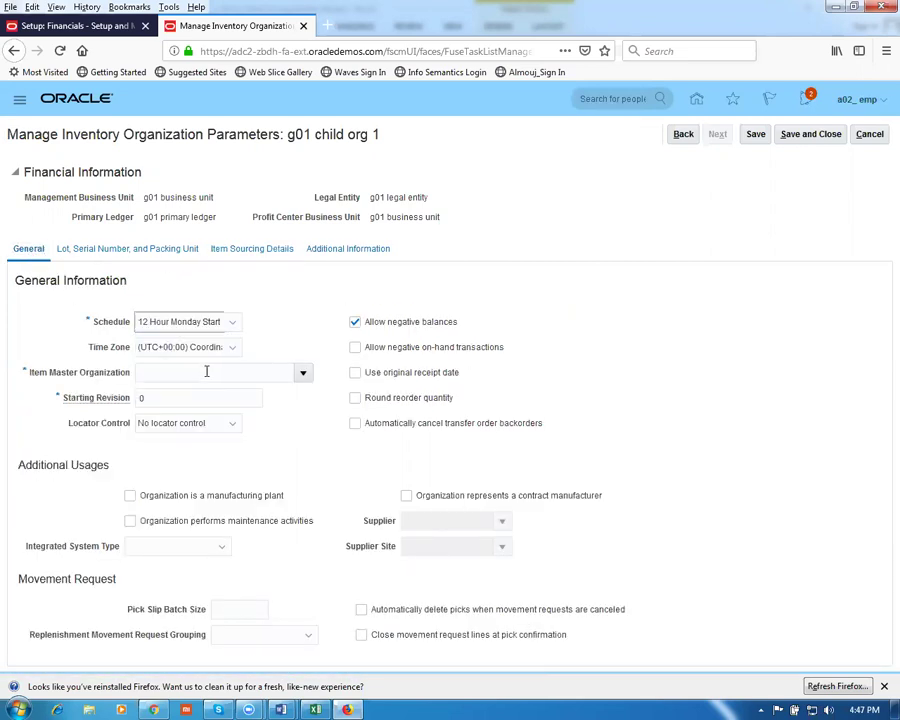
click(215, 373)
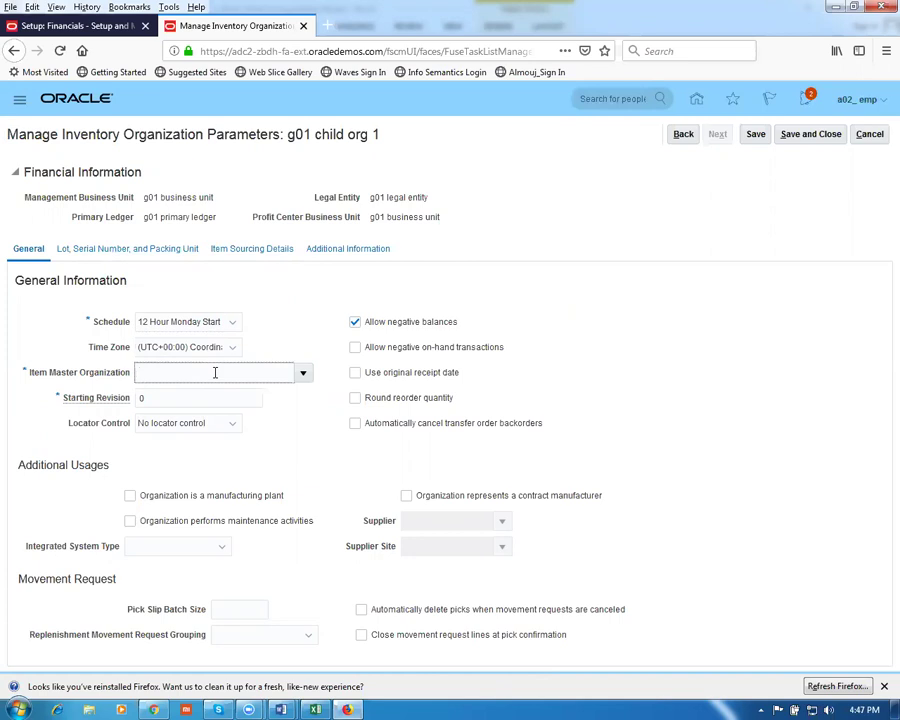
text(g01)
key(Tab)
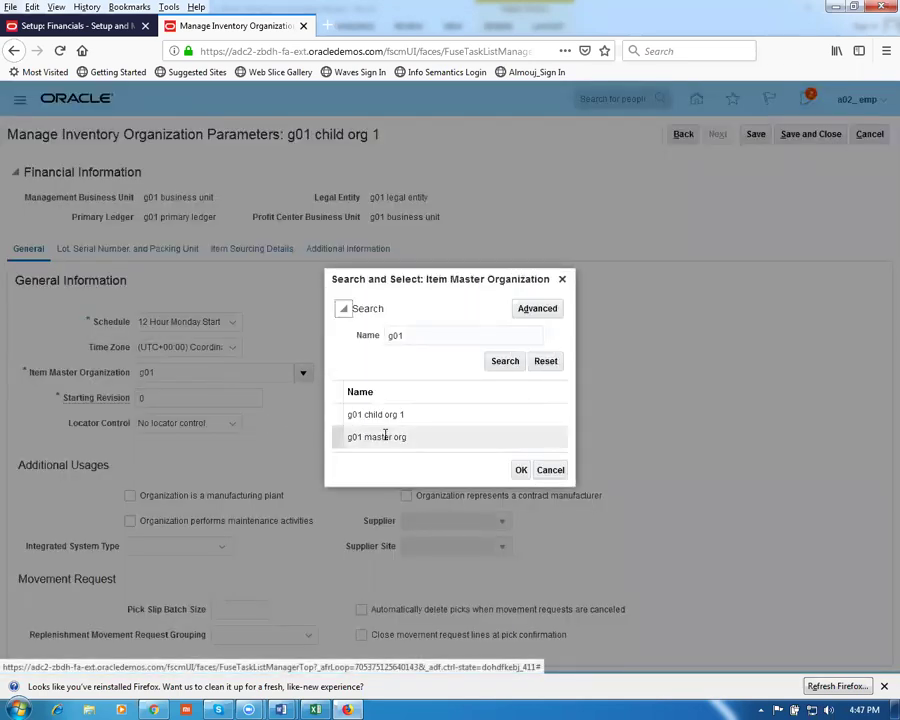
click(386, 440)
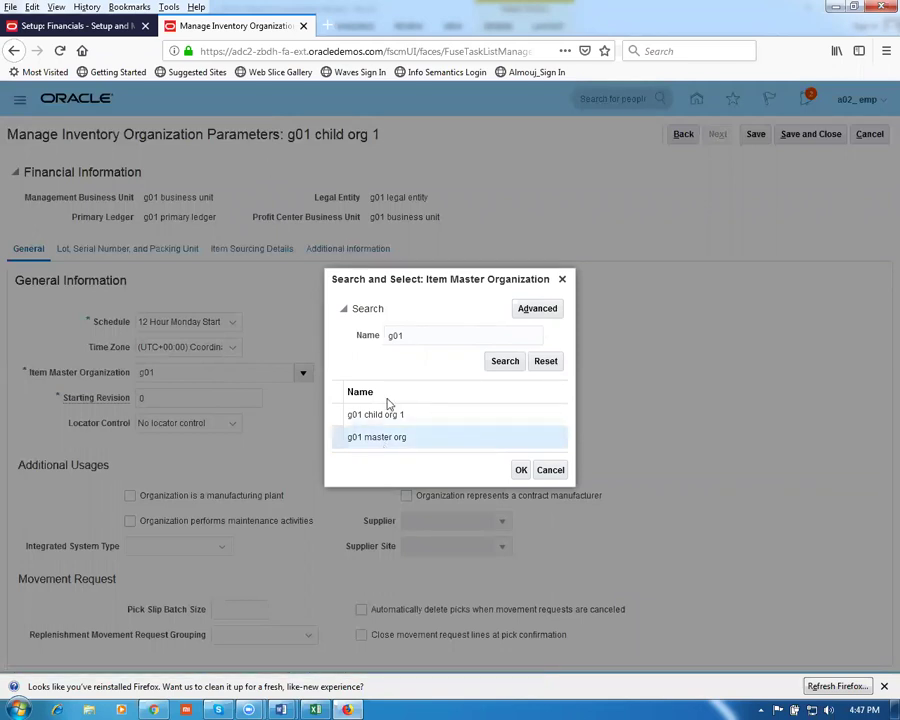
click(521, 471)
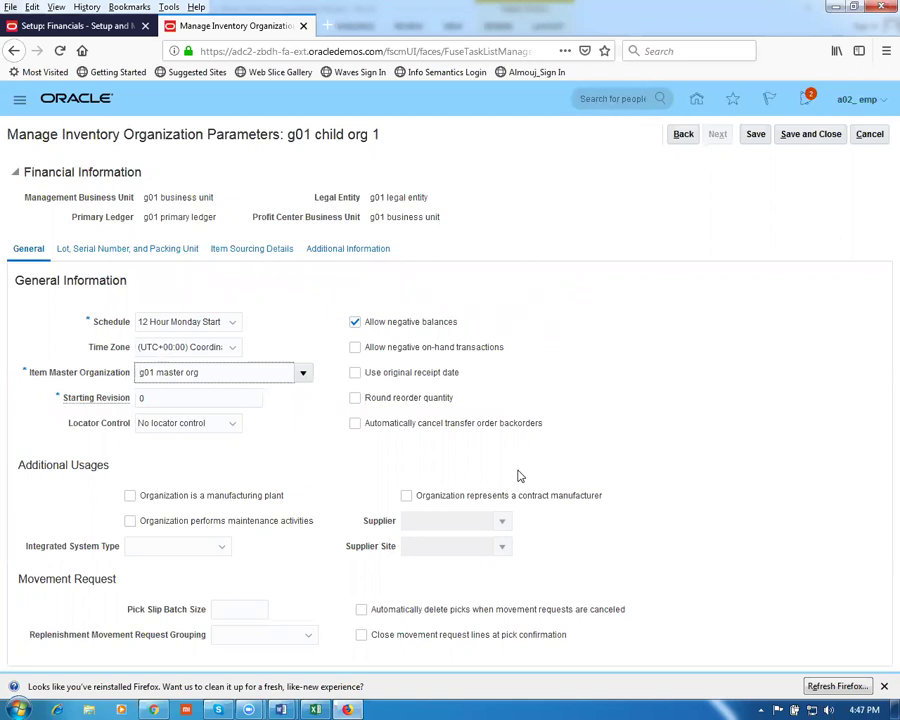
click(158, 425)
click(180, 504)
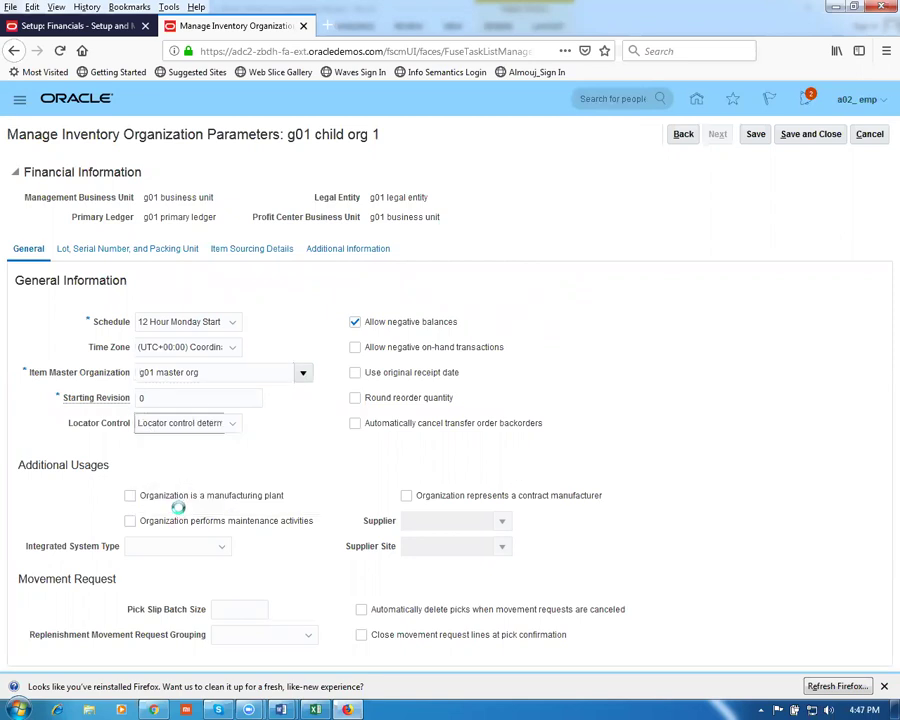
Set picking rule Absolute LIFO and sourcing type Supplier, then save and close
click(266, 252)
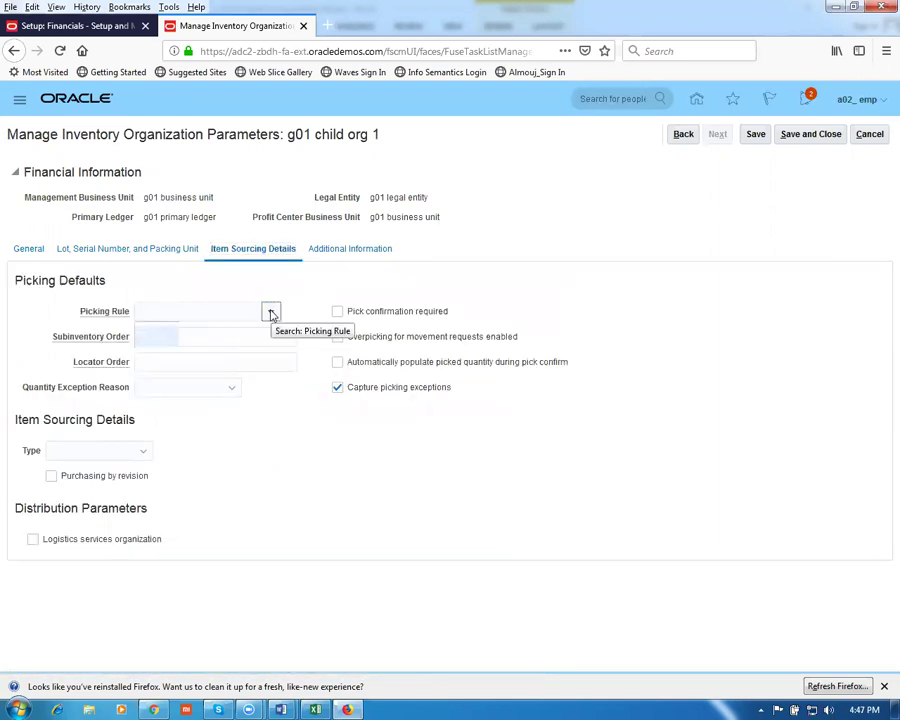
click(272, 312)
click(170, 357)
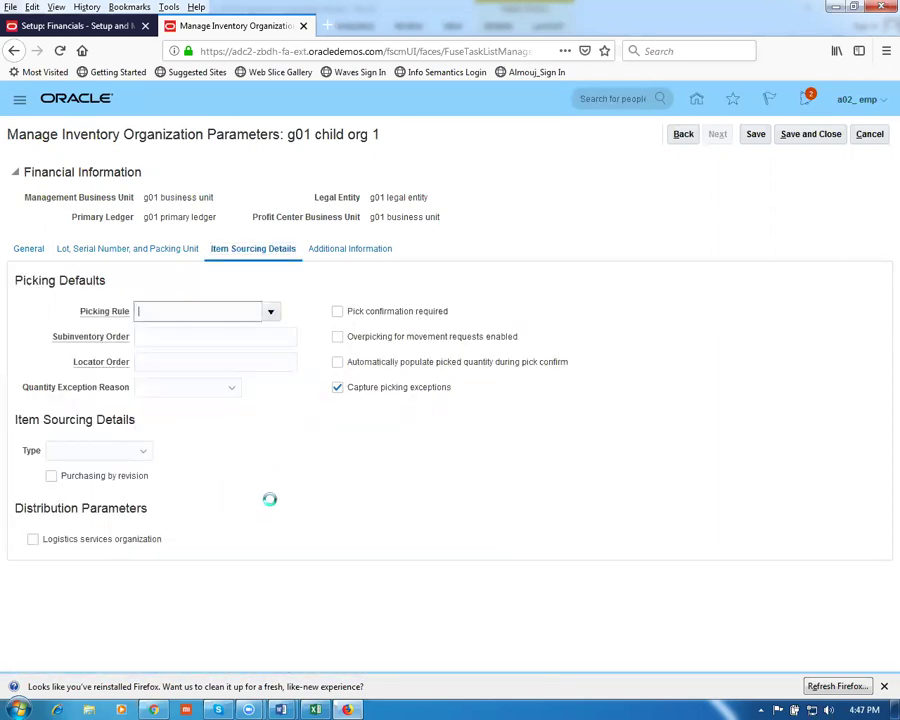
click(88, 452)
click(69, 490)
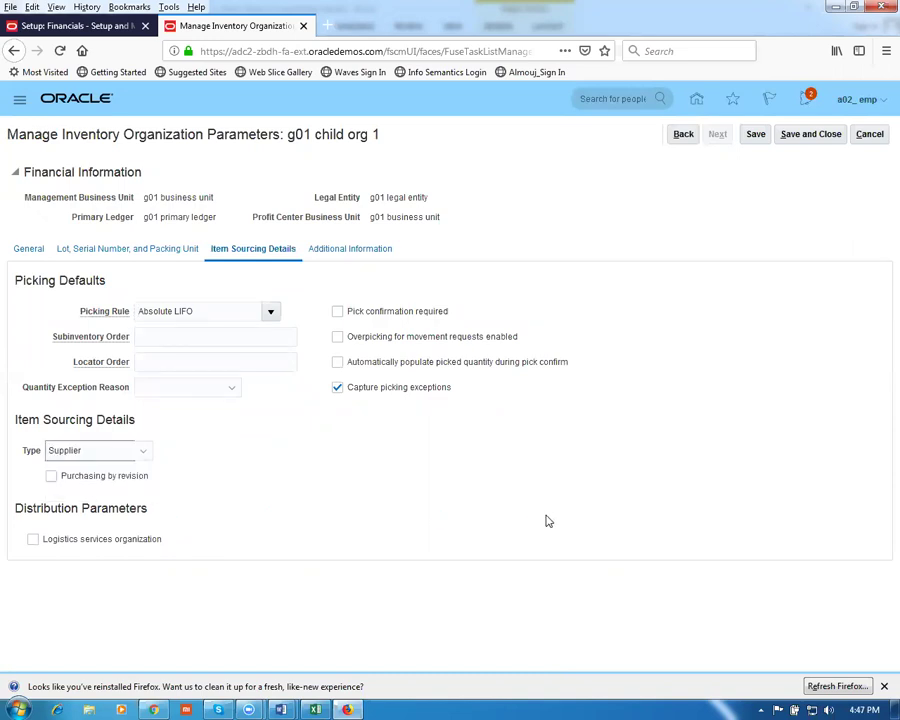
click(810, 136)
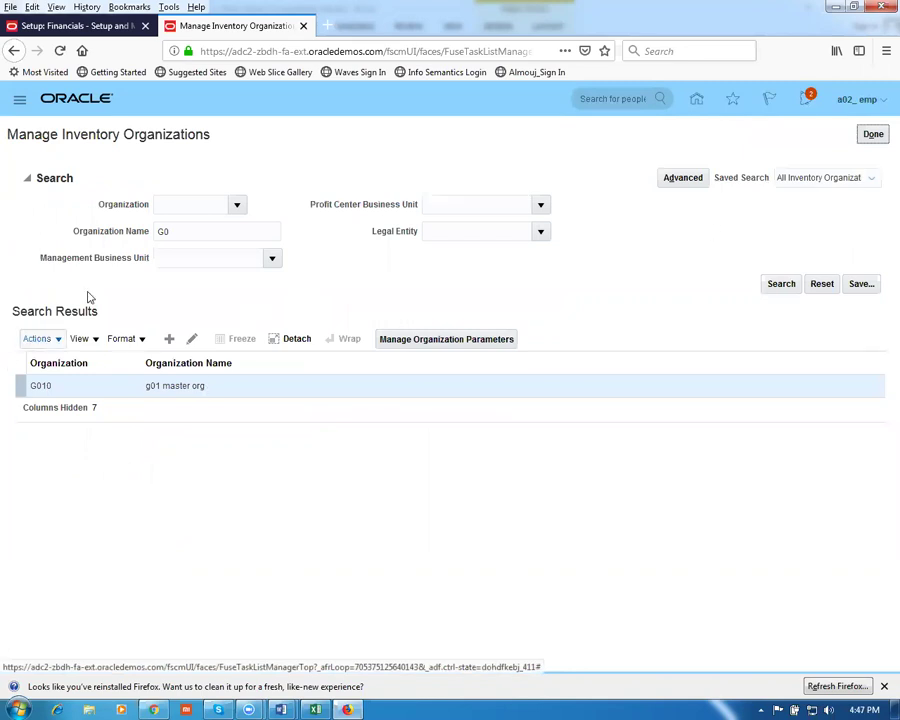
List organizations G010 and G011, finish the task, and search tasks for 'man%local%'
click(778, 285)
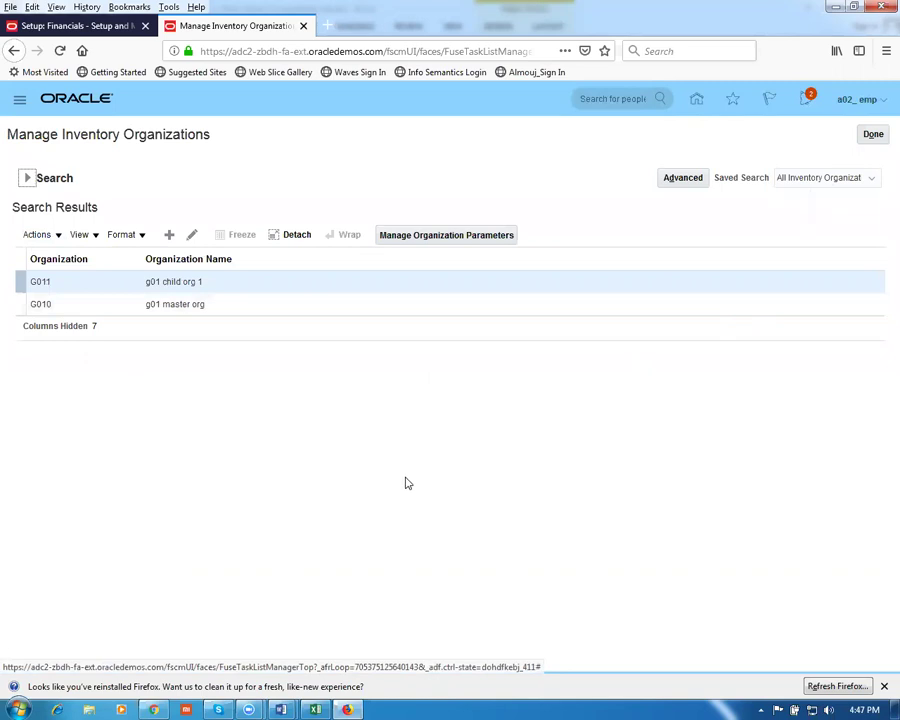
click(869, 139)
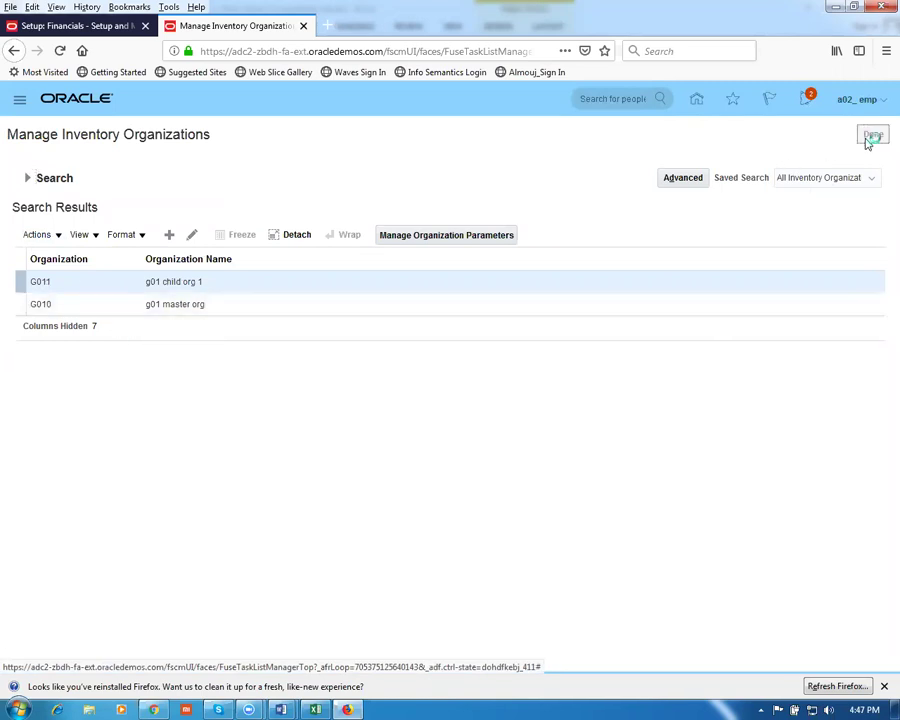
drag(271, 164, 7, 142)
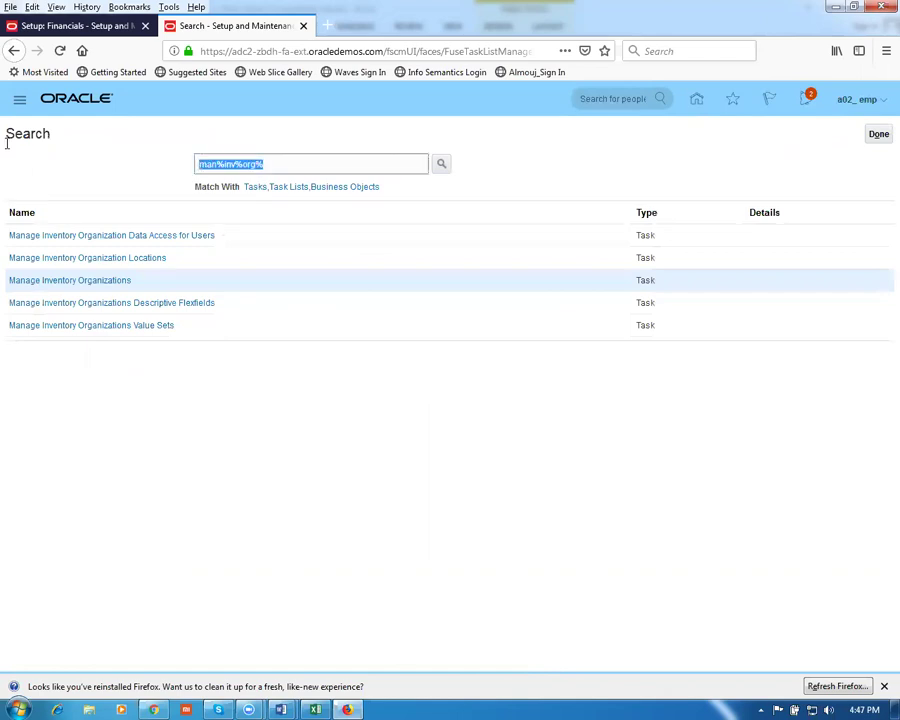
text(man%l)
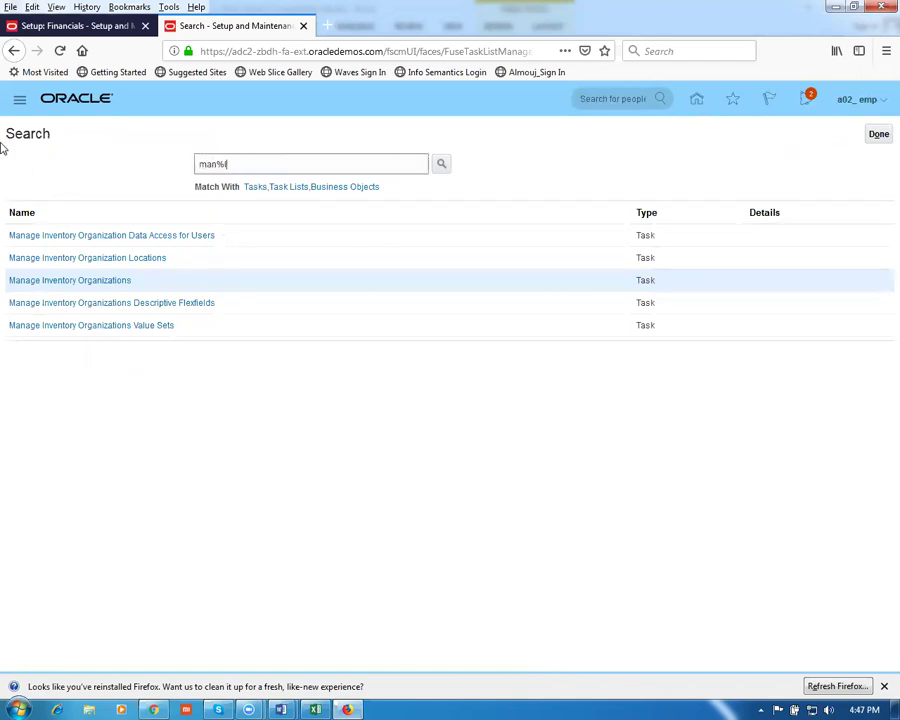
text(ocal%)
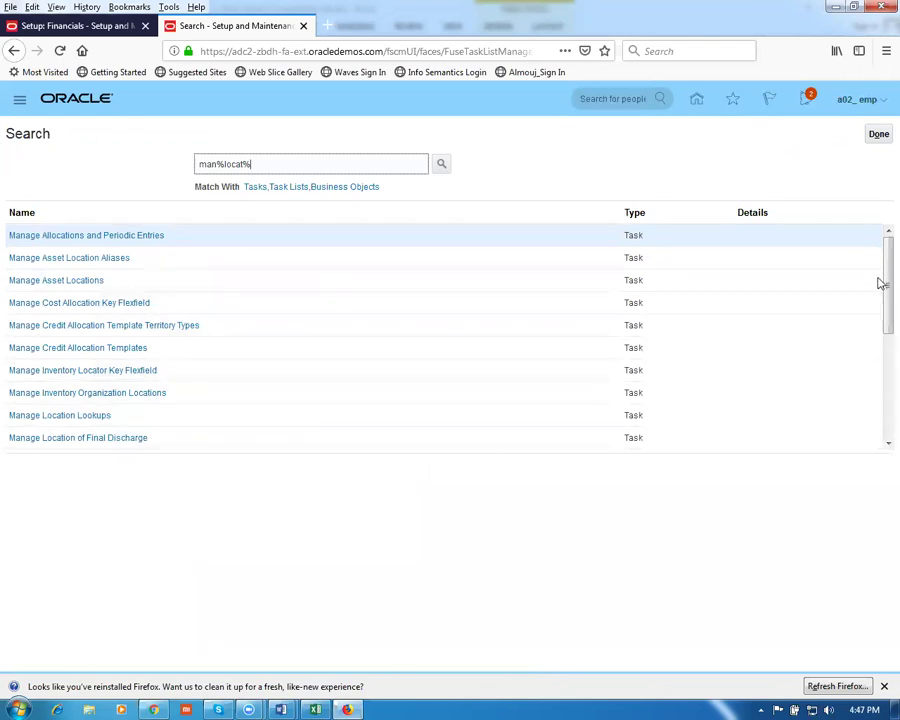
Open Manage Locations from the task results and start a new location
drag(876, 292, 880, 443)
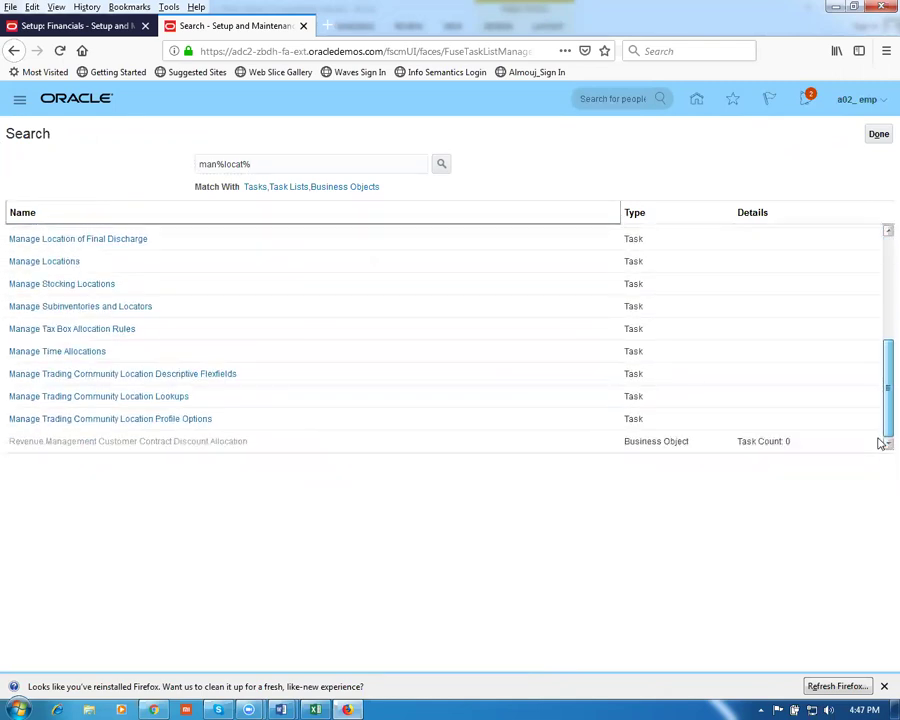
click(50, 262)
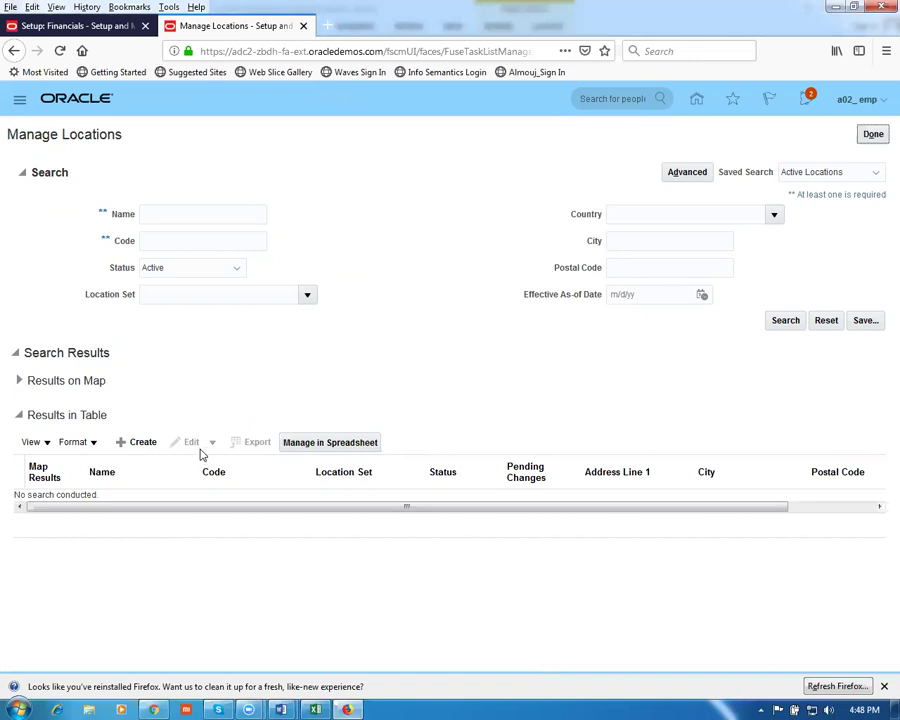
click(154, 444)
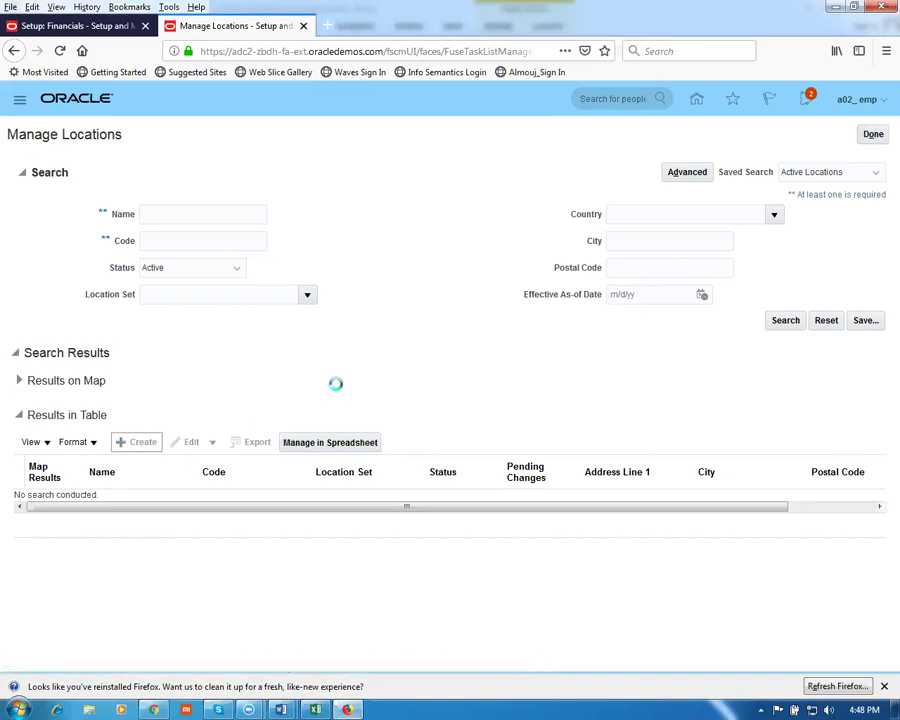
Enter g01_loc_0 as the location name, code and description, then review the form
click(198, 379)
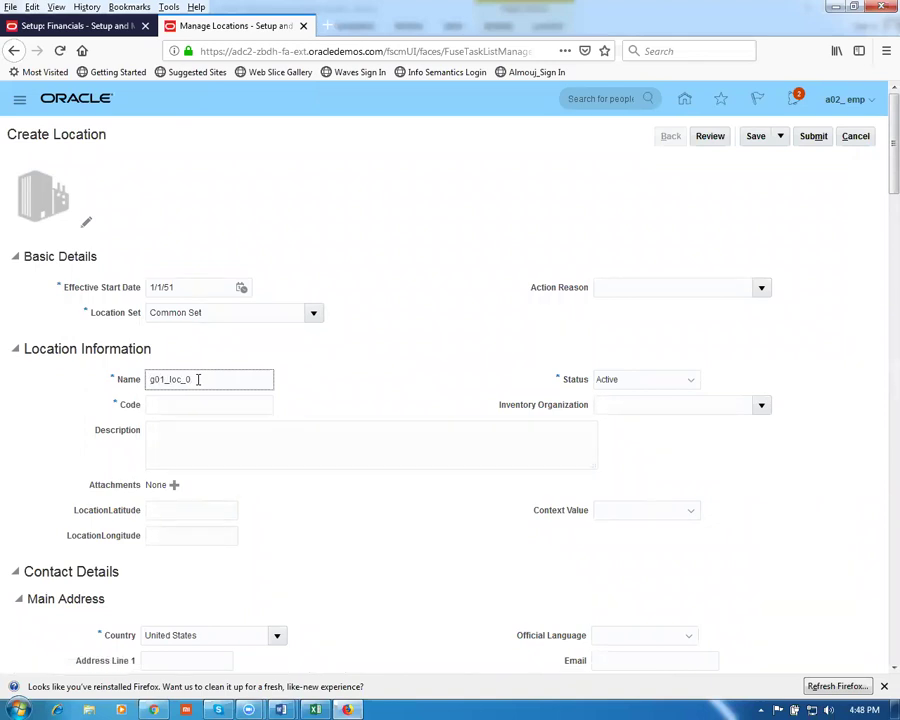
key(ctrl+a)
key(ctrl+c)
click(166, 404)
key(ctrl+v)
click(178, 435)
key(ctrl+v)
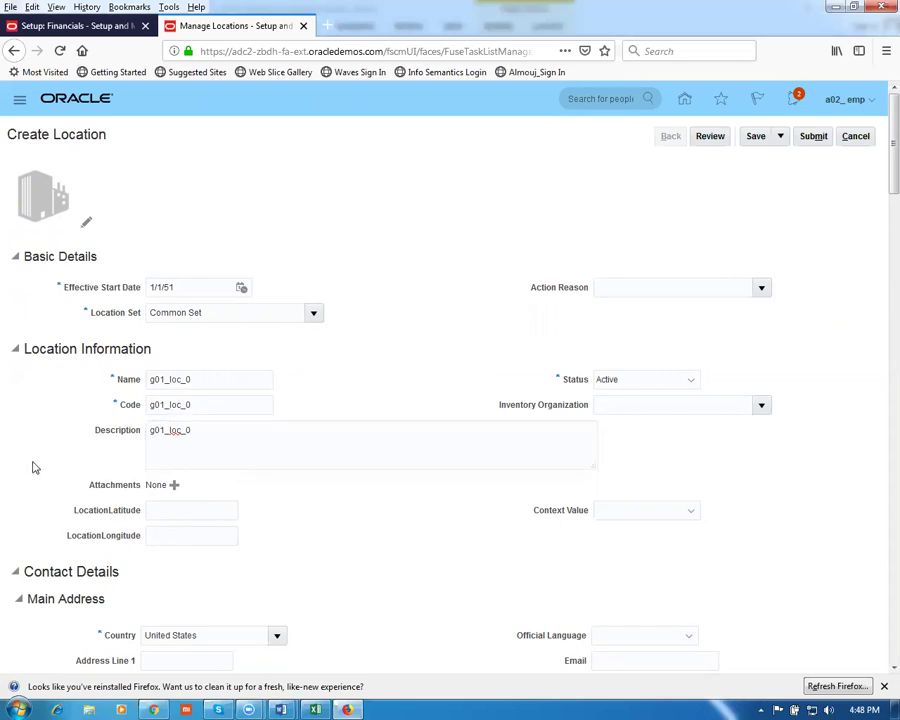
scroll(32, 466, down, 4)
scroll(40, 440, down, 3)
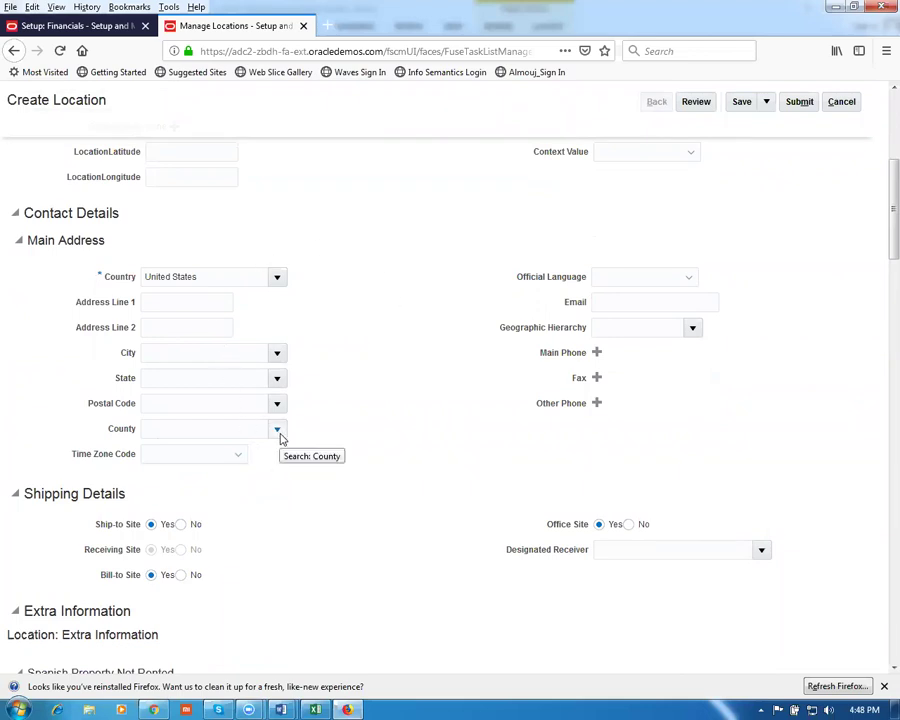
scroll(281, 439, down, 5)
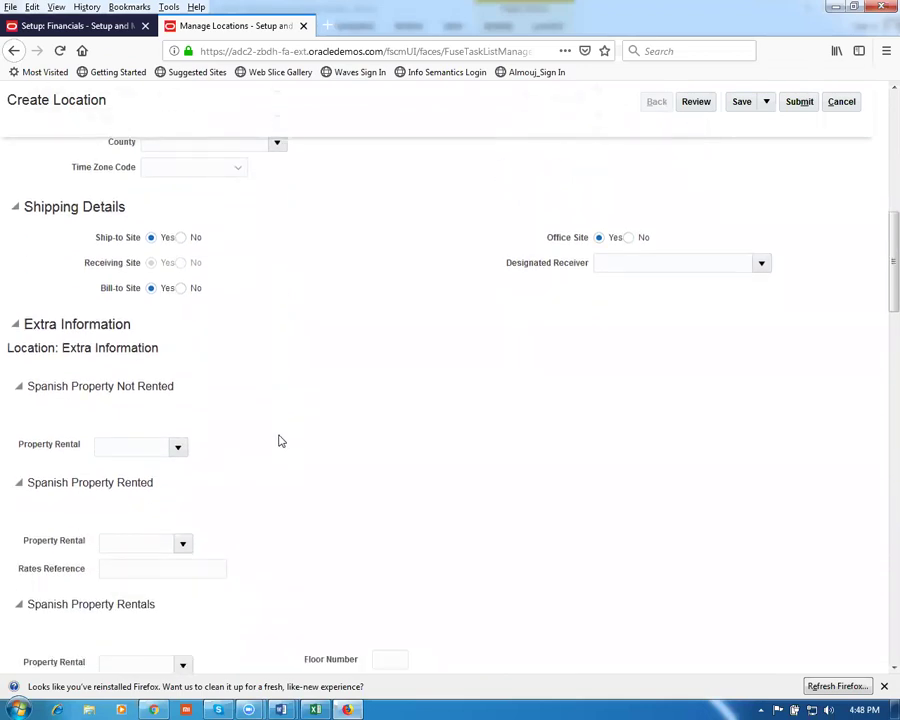
scroll(280, 440, down, 4)
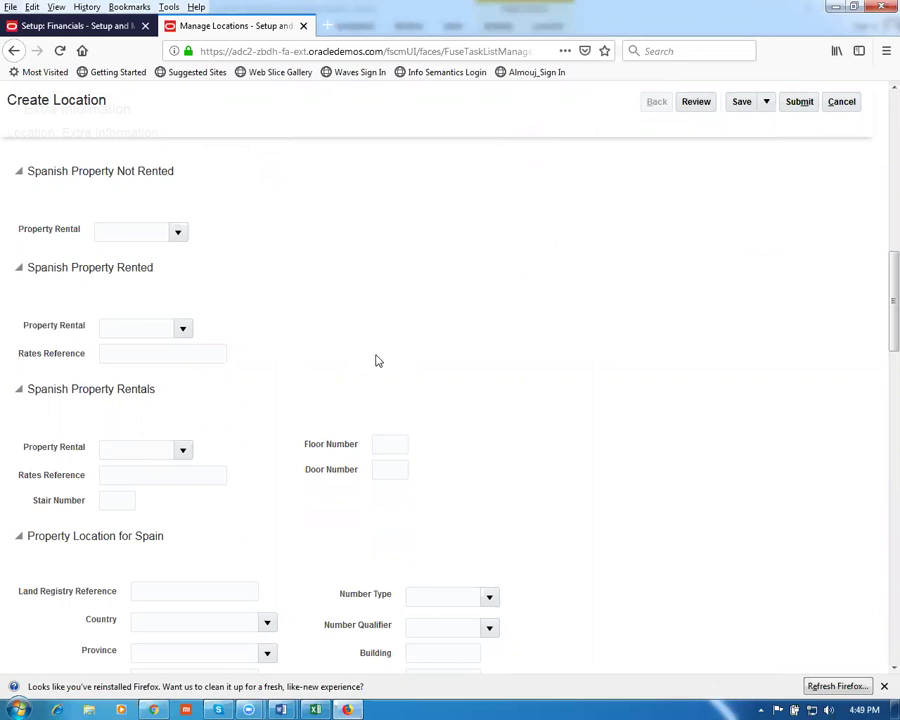
scroll(365, 346, down, 4)
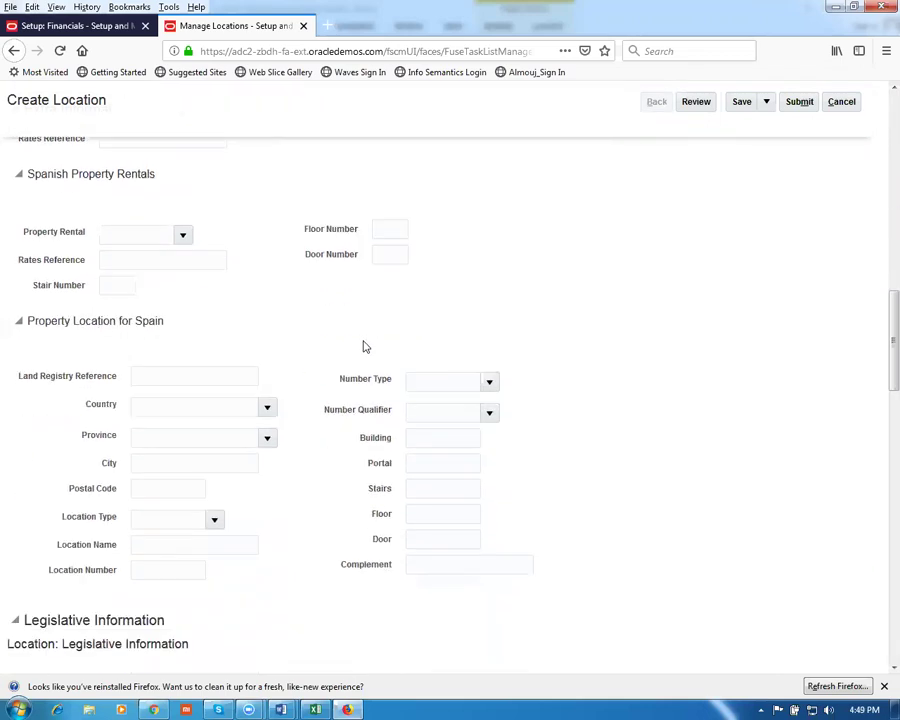
scroll(365, 346, down, 3)
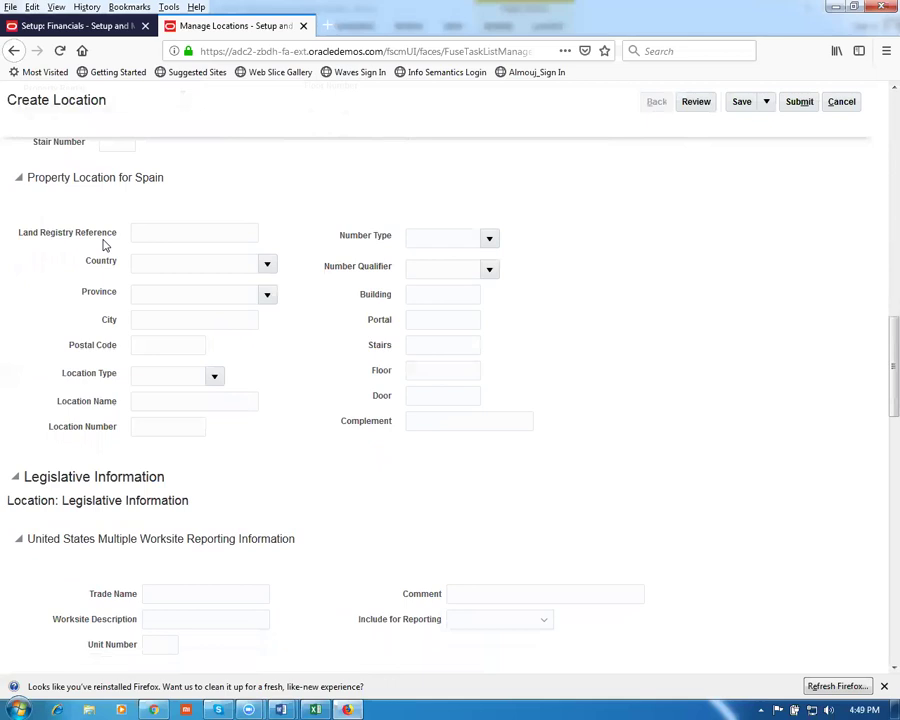
scroll(264, 300, up, 8)
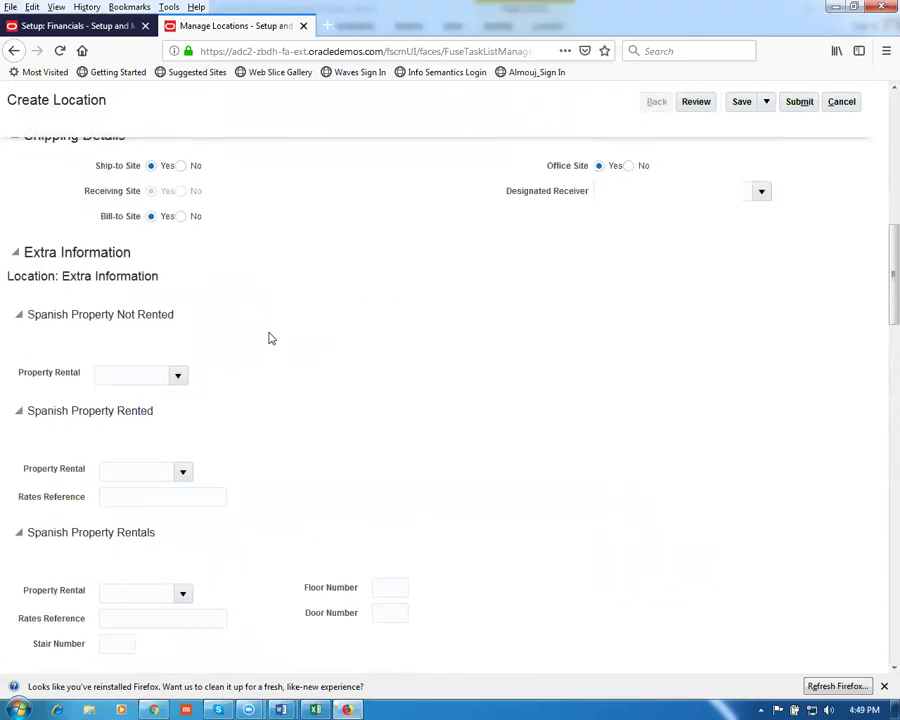
scroll(268, 340, up, 10)
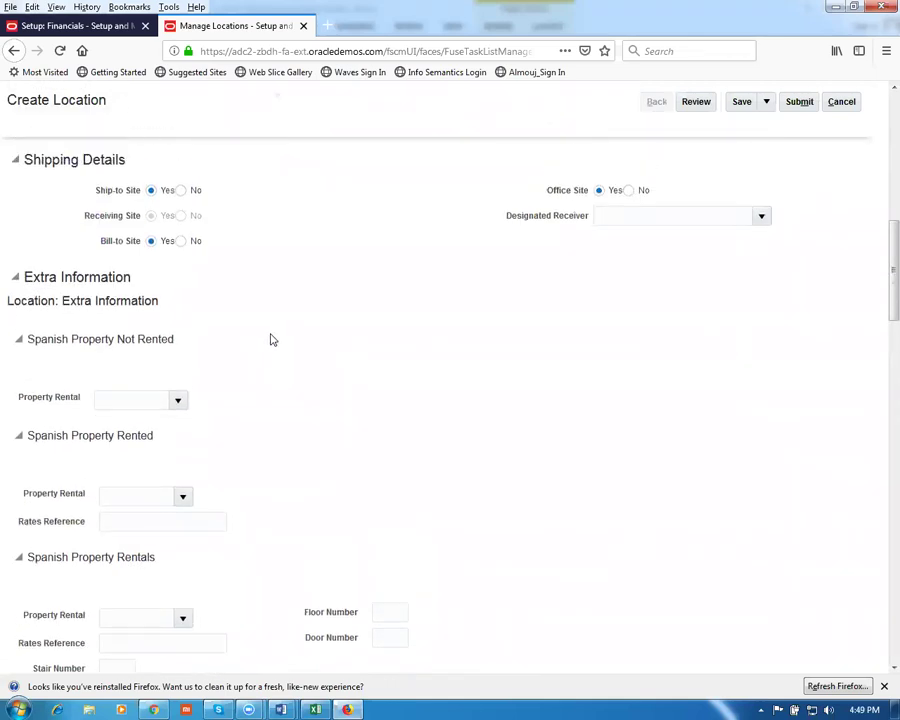
scroll(282, 383, up, 1)
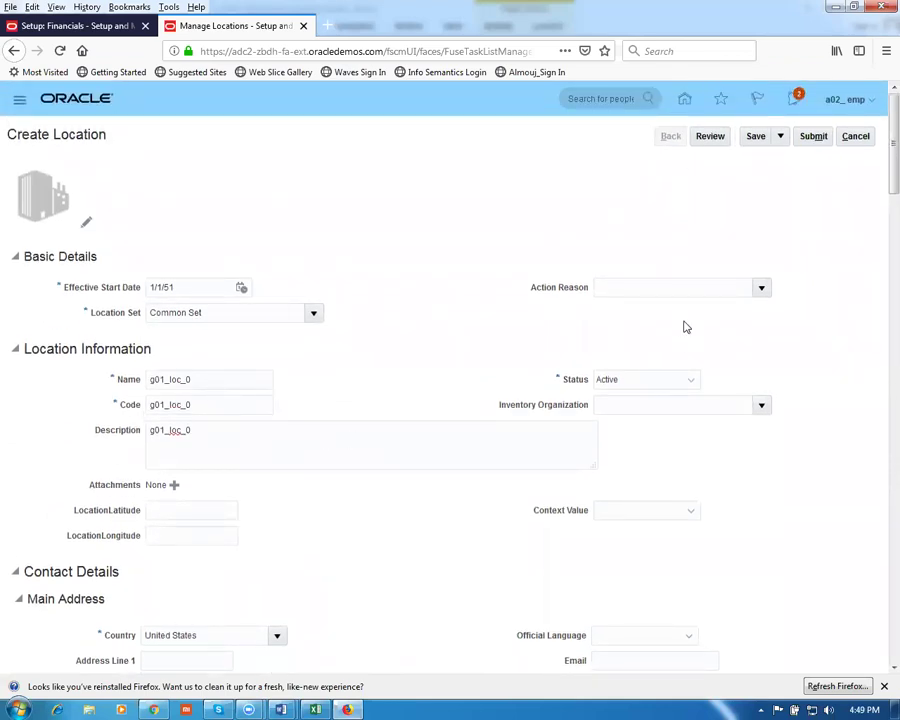
Set the location's inventory organization to g01 master org (G010) and submit it
click(619, 405)
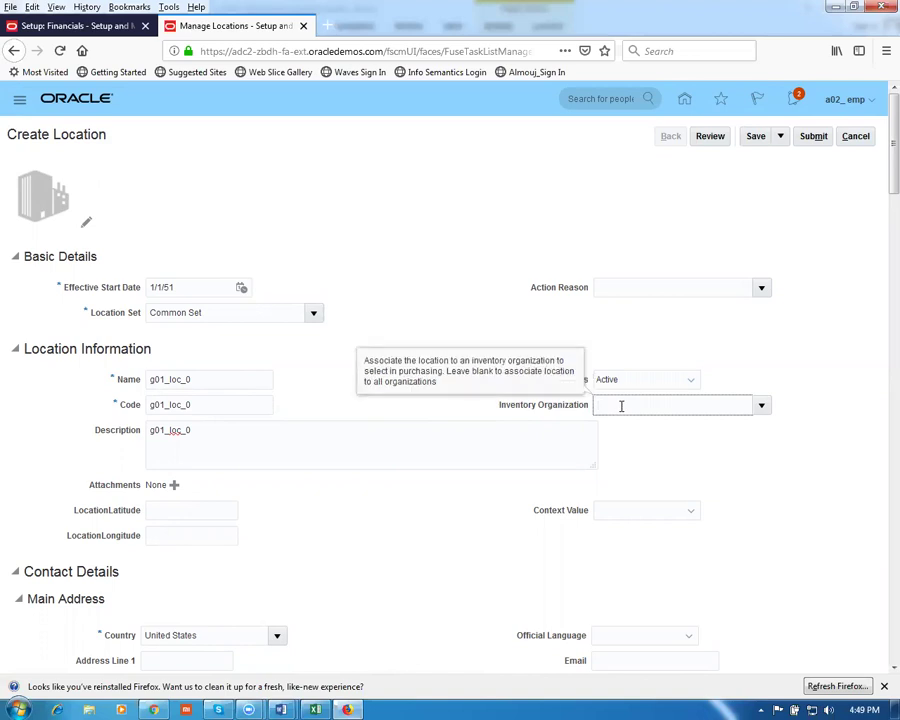
text(1)
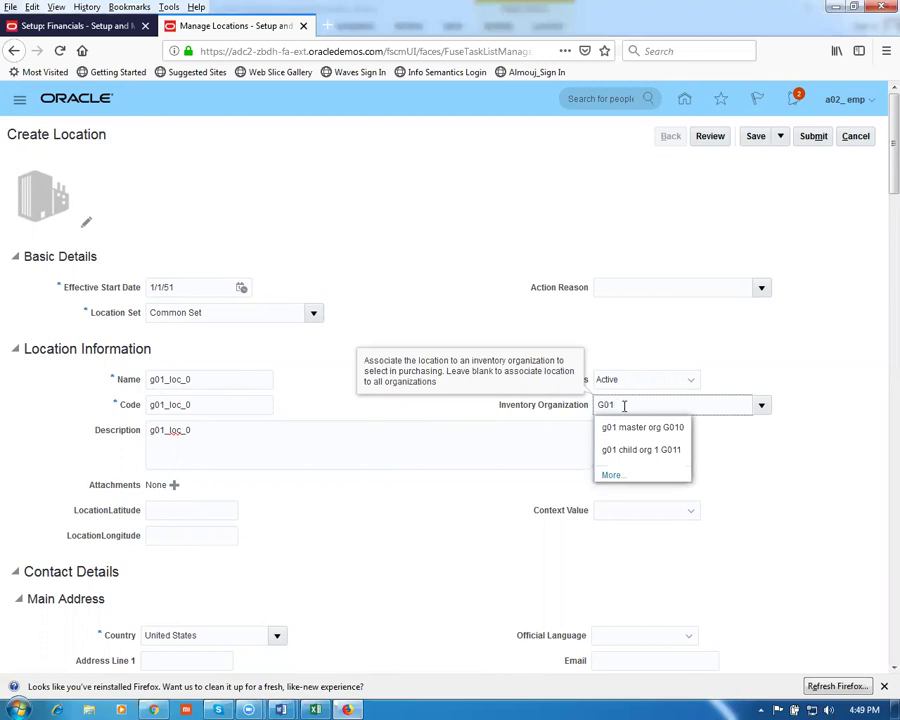
click(638, 429)
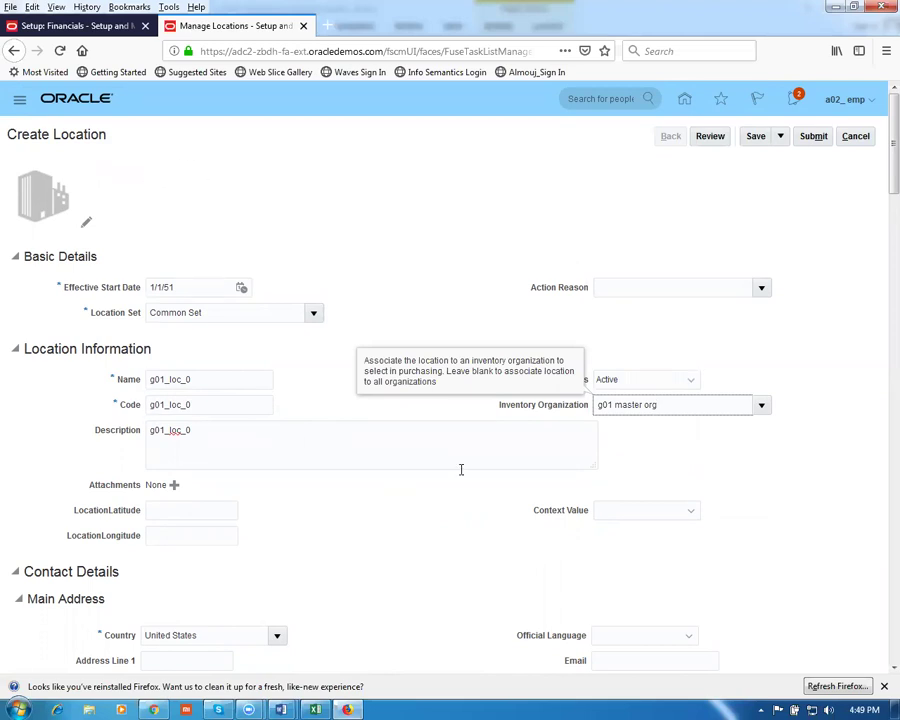
click(684, 476)
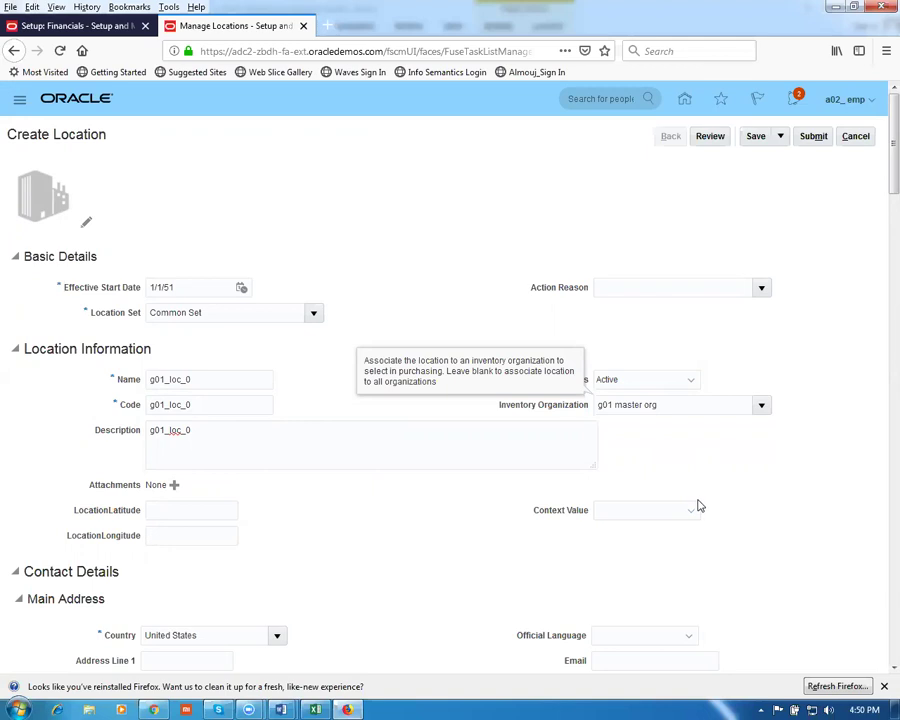
click(669, 502)
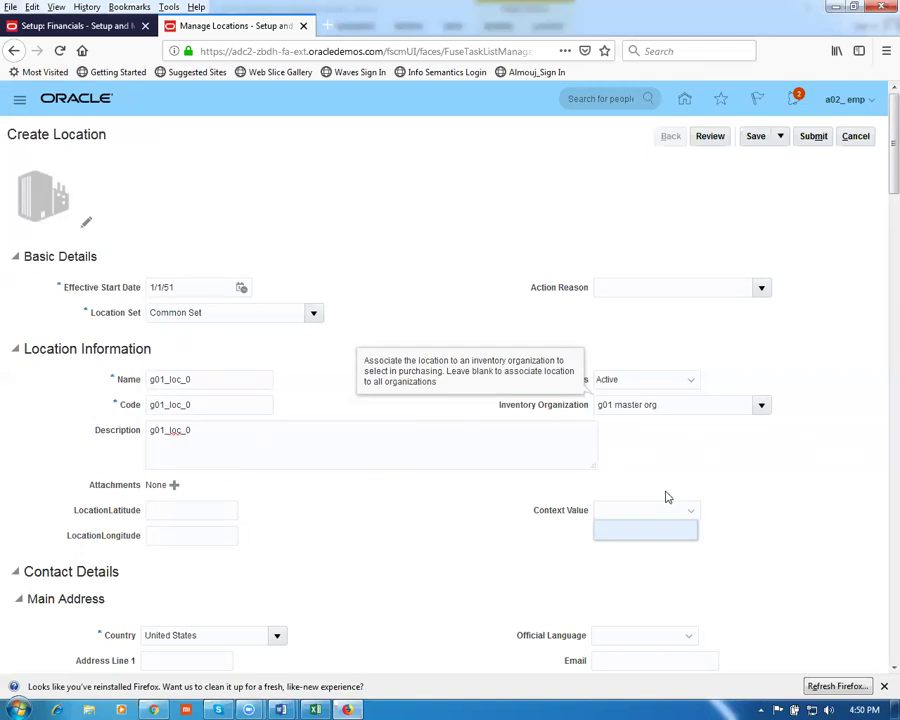
click(673, 482)
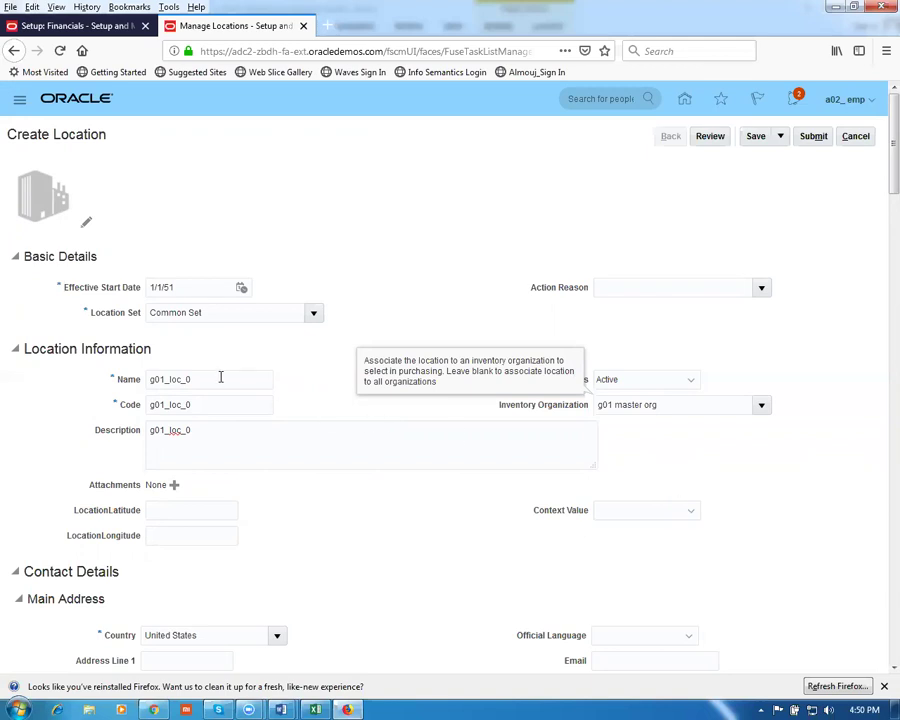
click(817, 137)
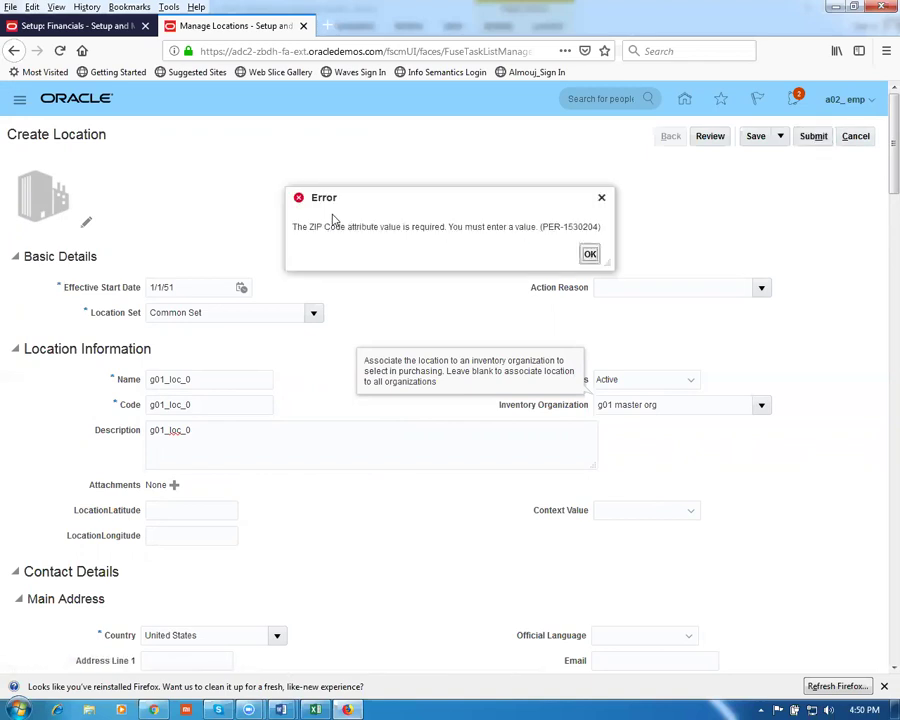
Correct the location's postal code to 10020 and accept the Manhattan, New York match
click(589, 254)
scroll(317, 442, down, 3)
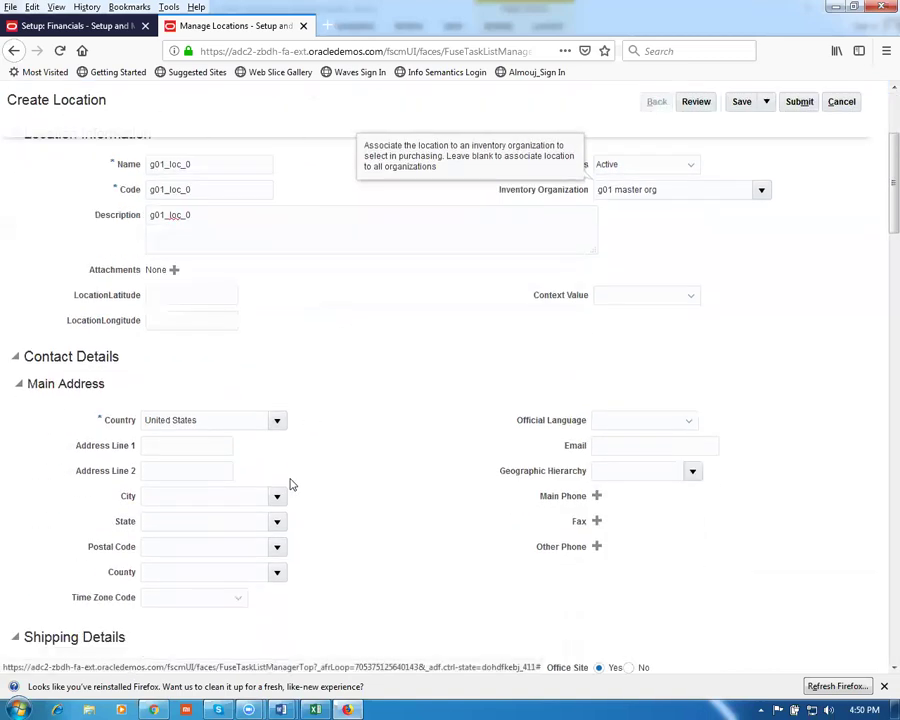
scroll(300, 470, down, 2)
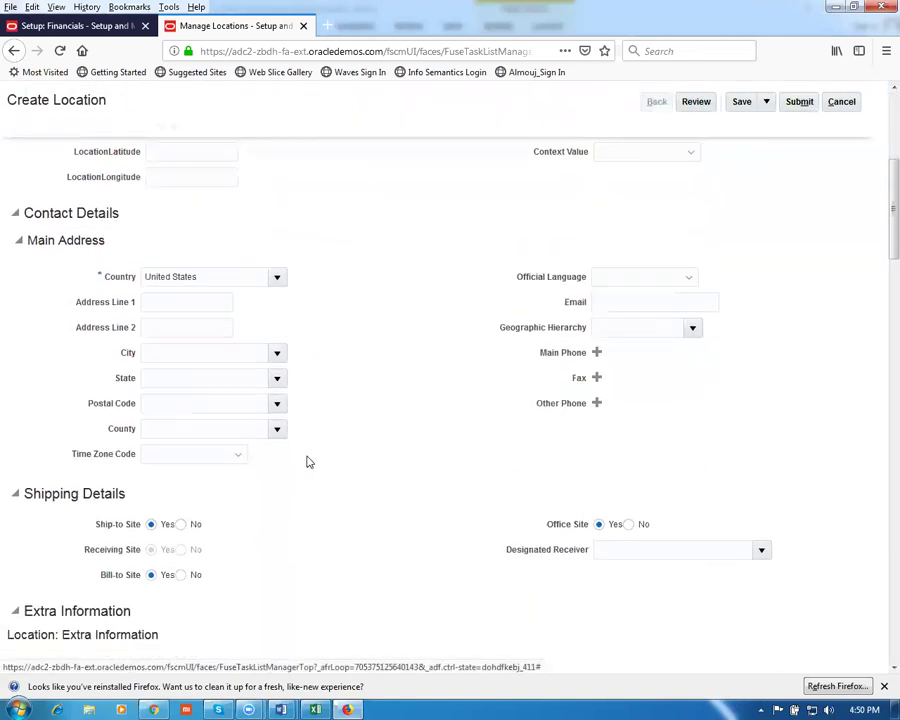
click(152, 404)
text(18020)
key(Tab)
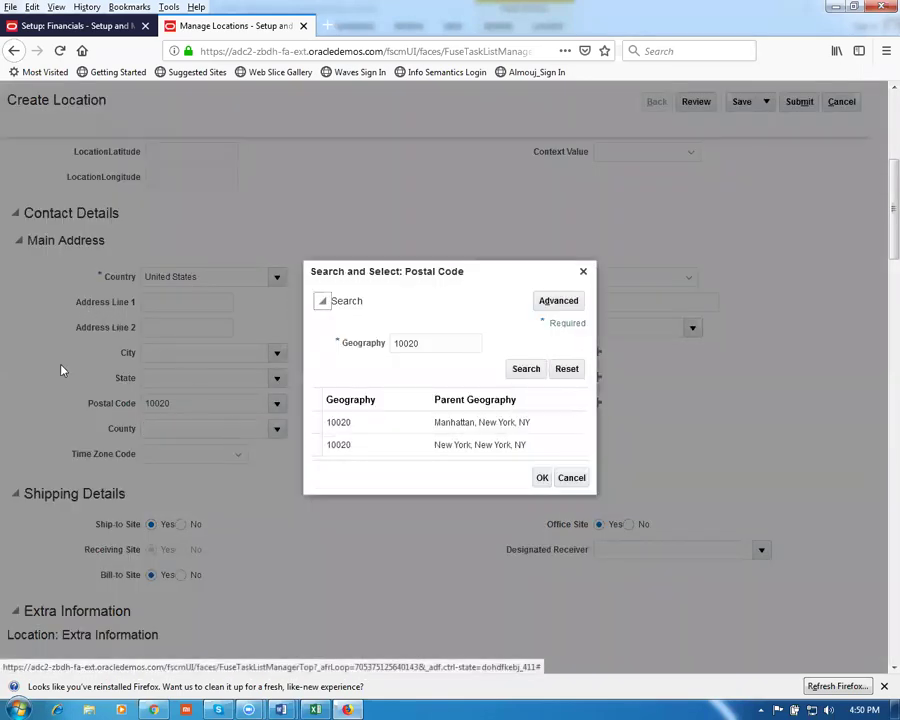
click(382, 424)
click(541, 477)
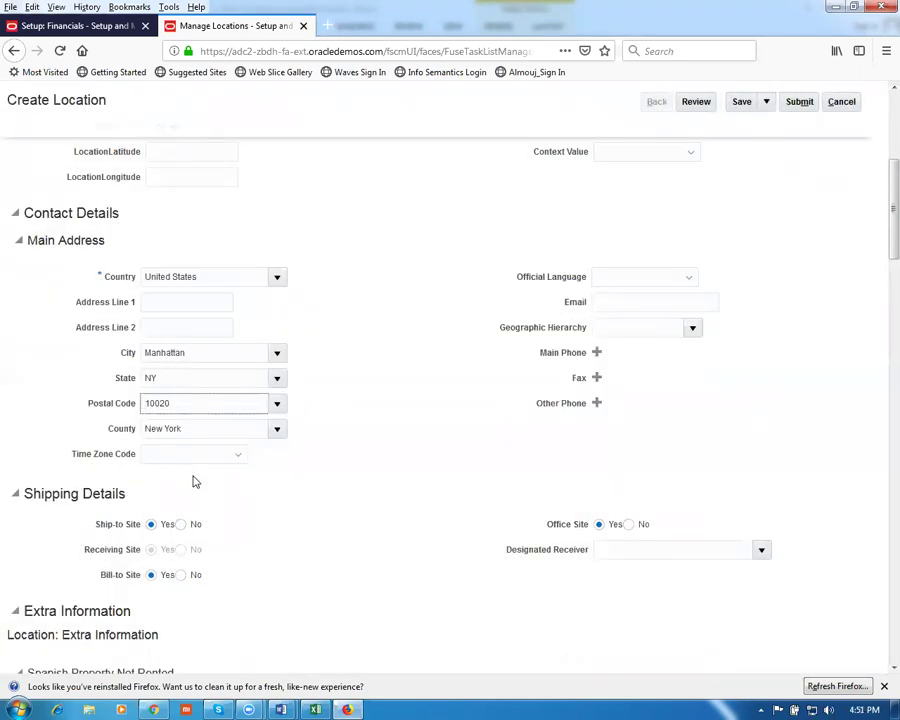
Submit location g01_loc_0, confirm the request, and start a new blank location
click(804, 106)
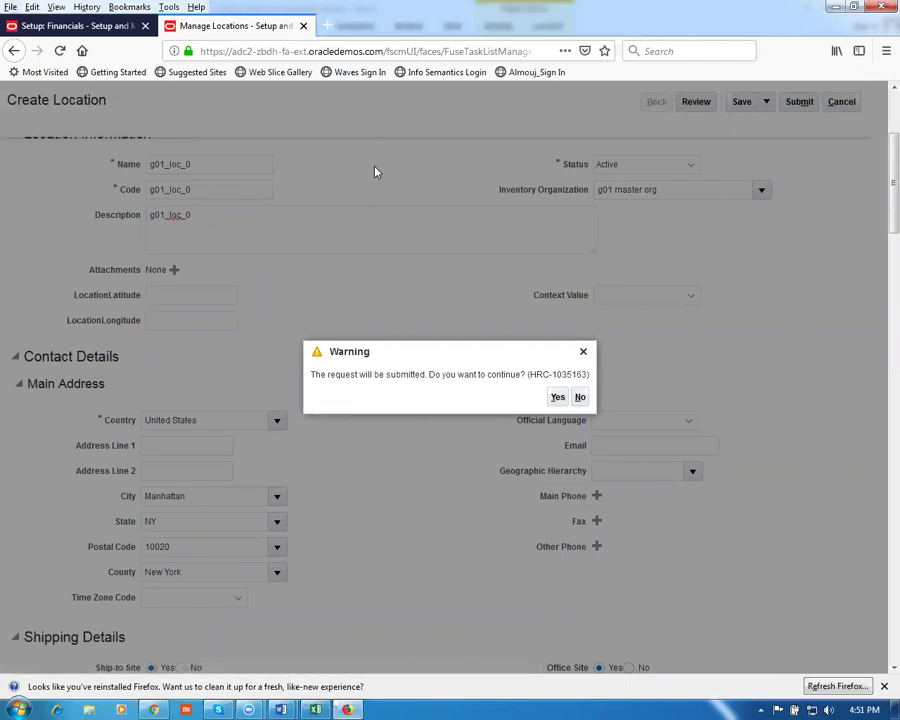
click(558, 397)
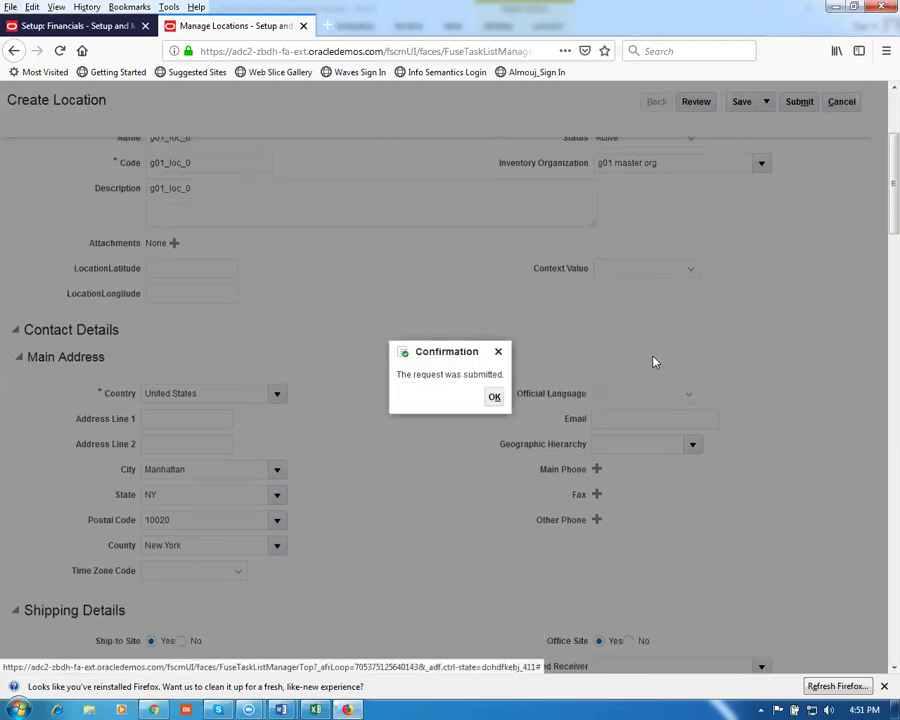
click(494, 398)
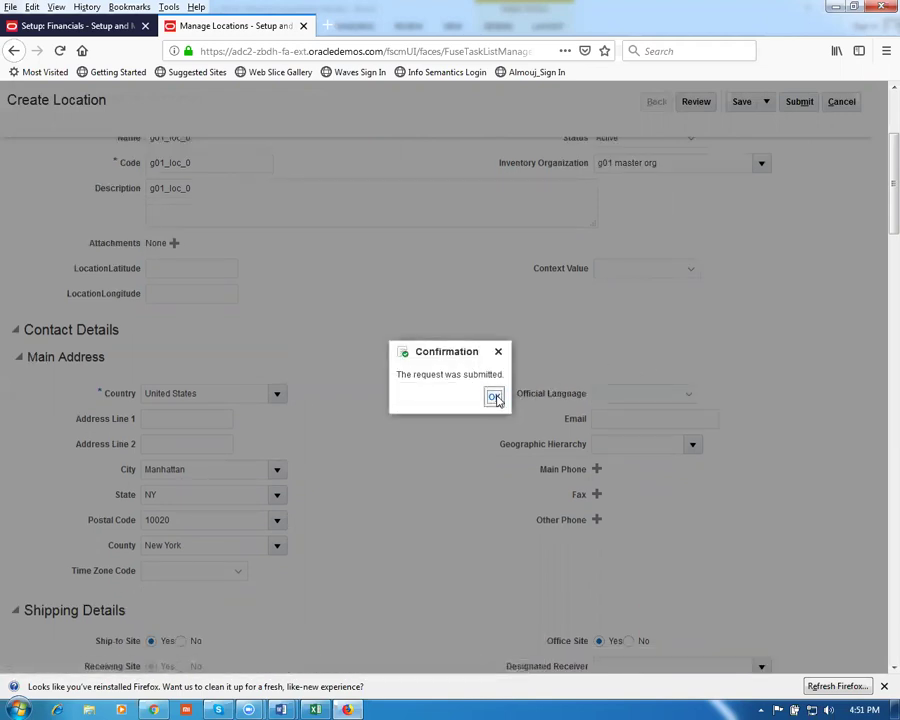
click(132, 444)
click(172, 380)
Use g01_loc_1 as name, code and description, assigned to g01 child org 1
text(g)
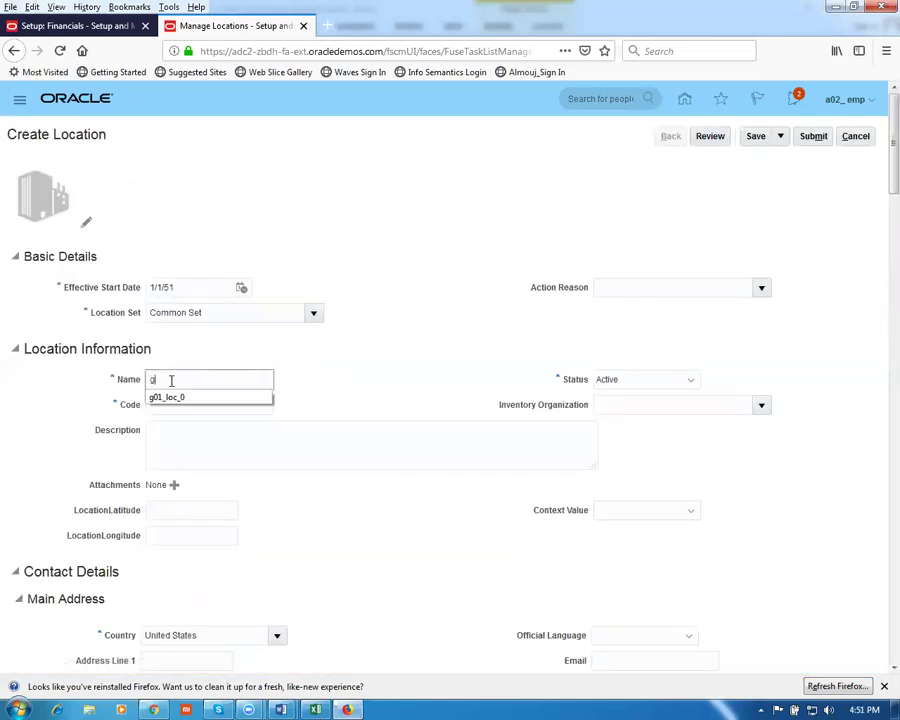
text(01_loc_1)
drag(226, 380, 7, 377)
key(ctrl+c)
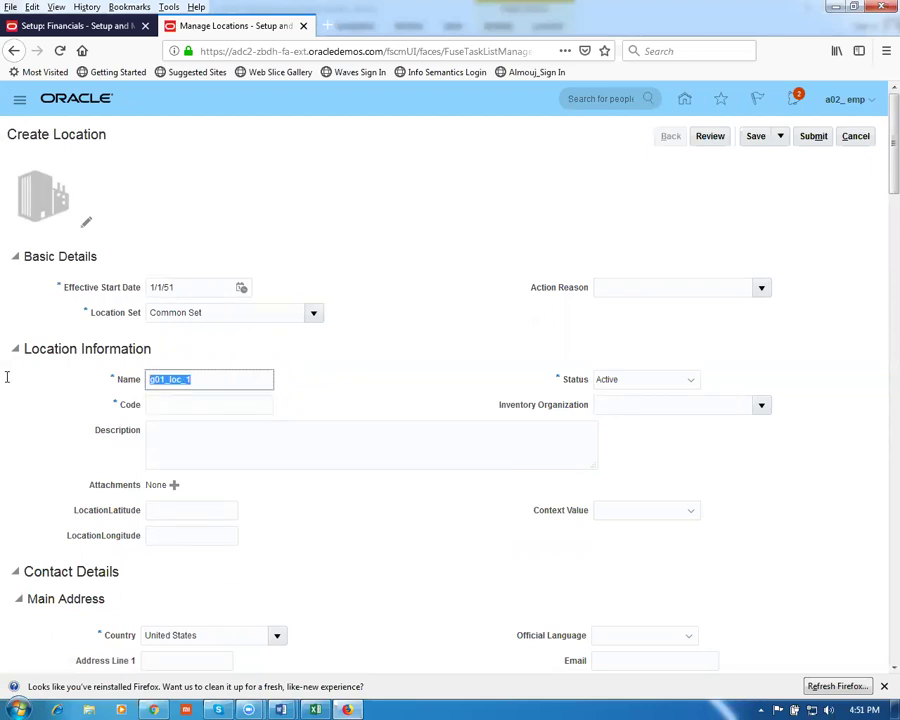
click(167, 408)
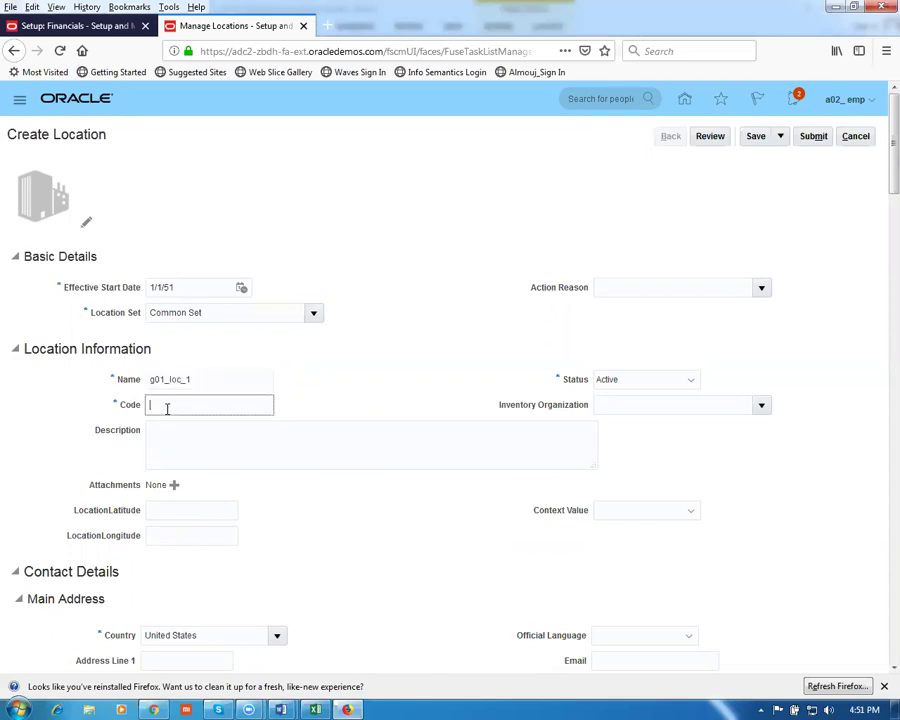
key(ctrl+v)
click(176, 428)
key(ctrl+v)
click(634, 403)
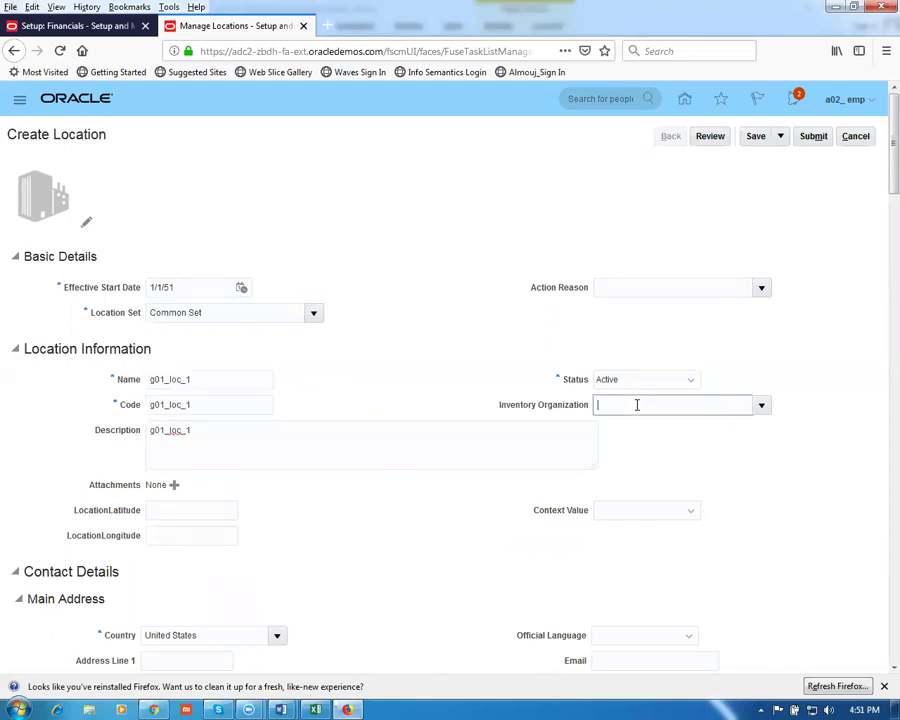
text(G01)
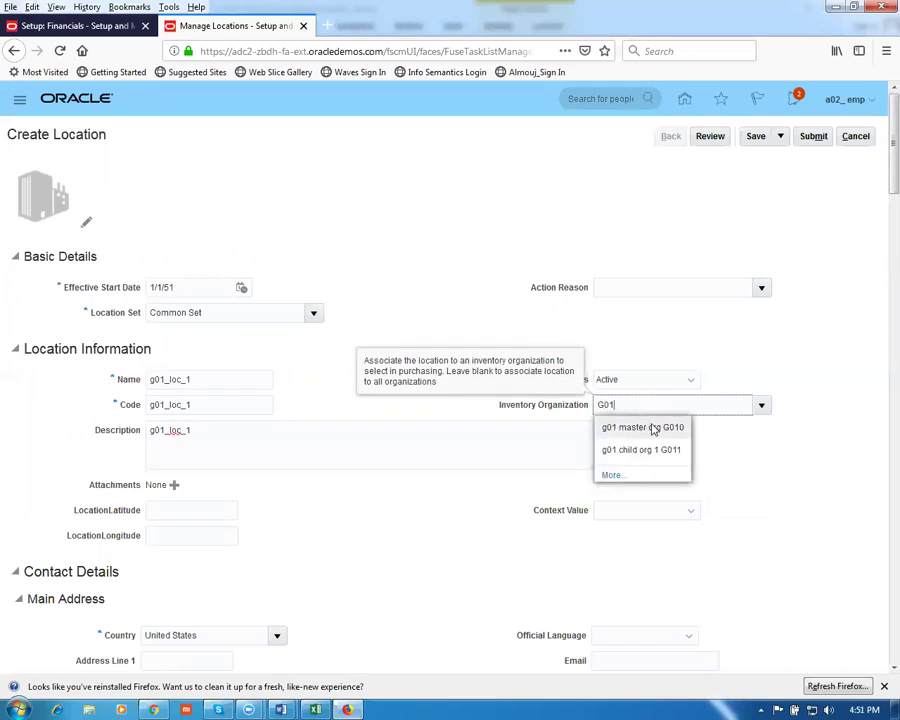
click(651, 450)
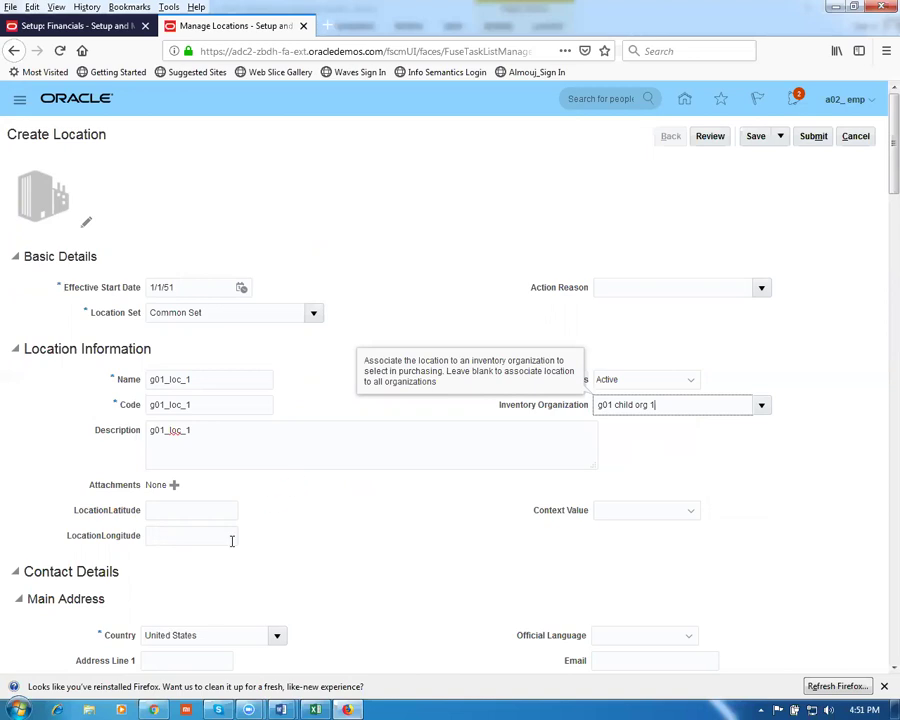
Give it postal code 10020 (Manhattan, New York) and submit the location
scroll(52, 465, down, 2)
scroll(55, 470, down, 3)
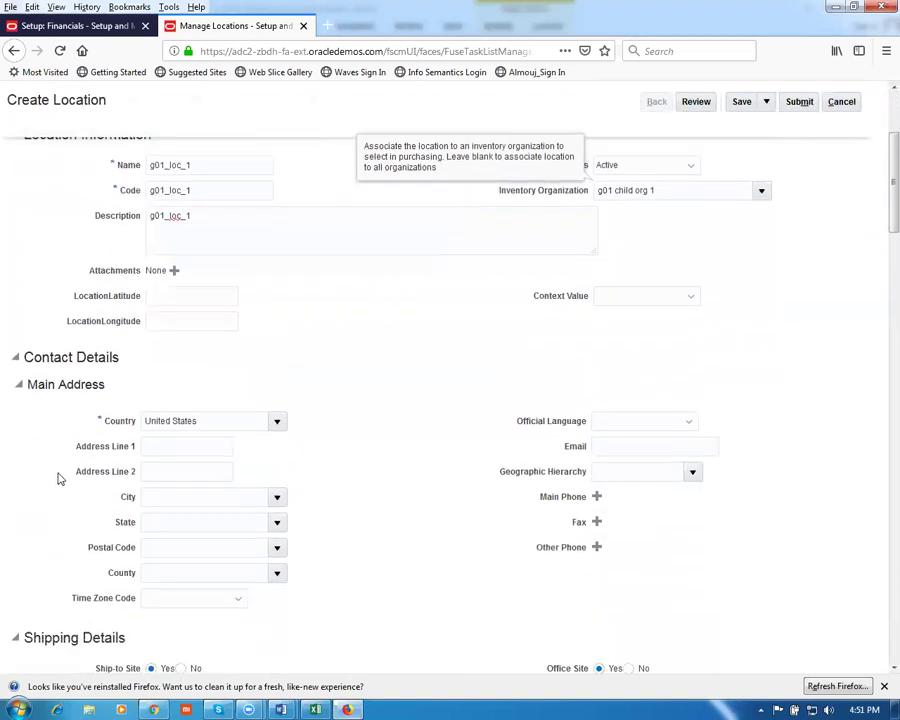
click(188, 477)
text(10020)
key(Tab)
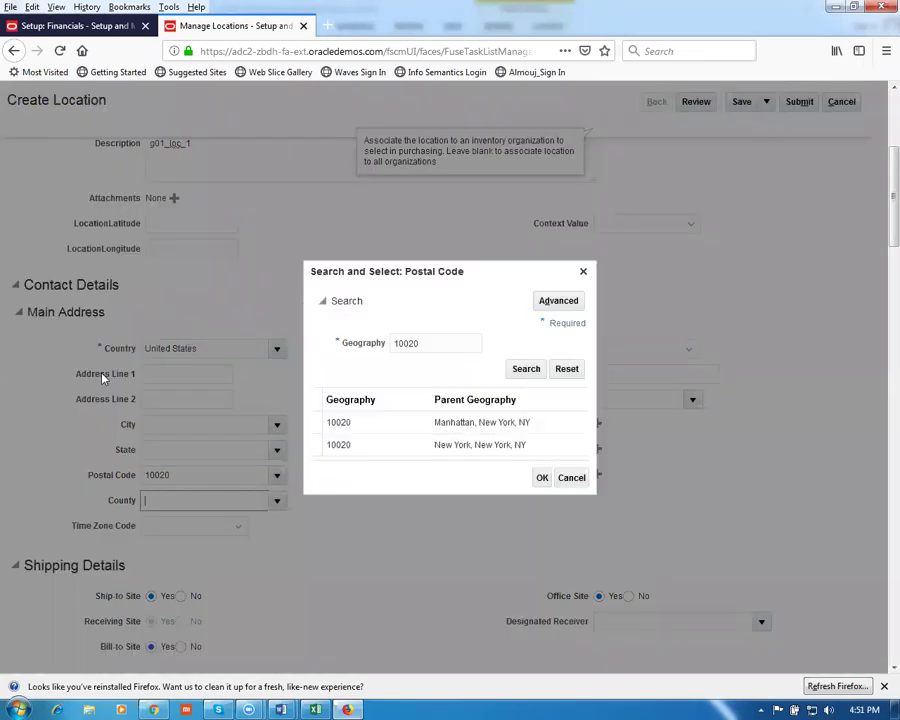
click(542, 478)
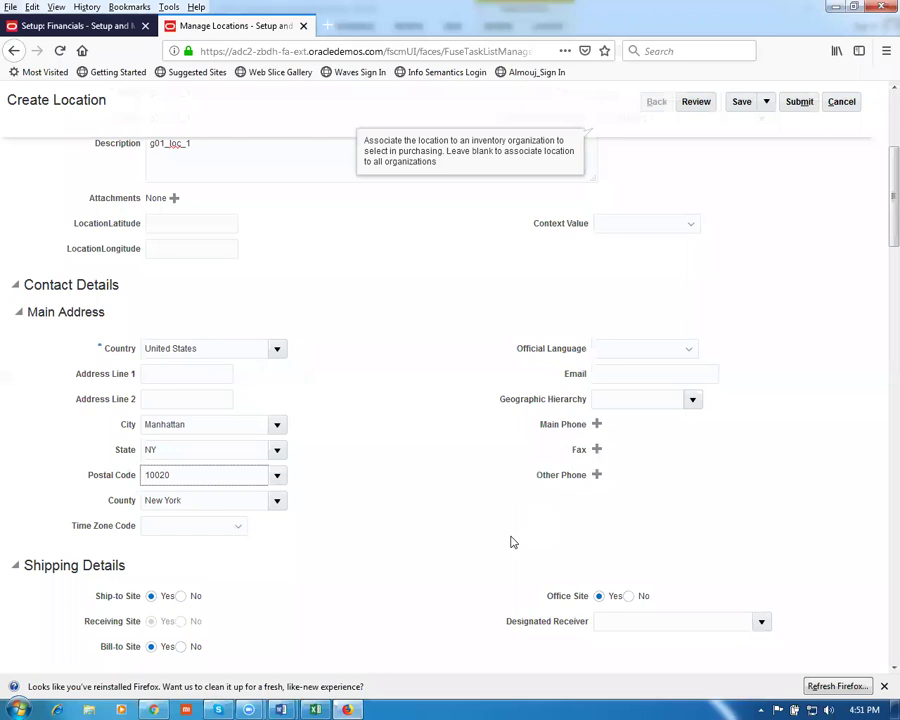
scroll(512, 538, up, 5)
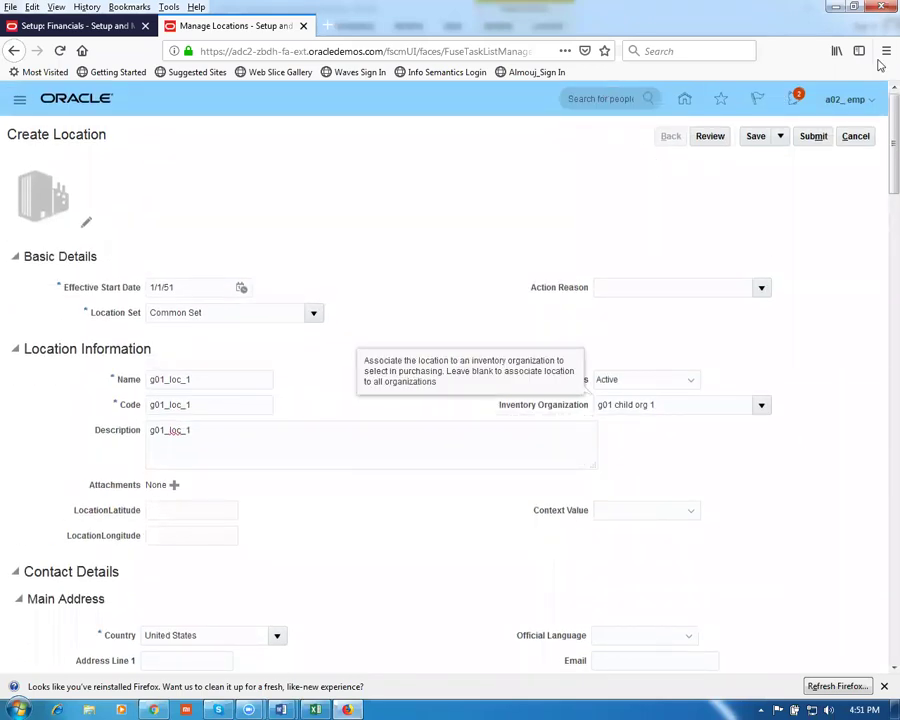
click(826, 138)
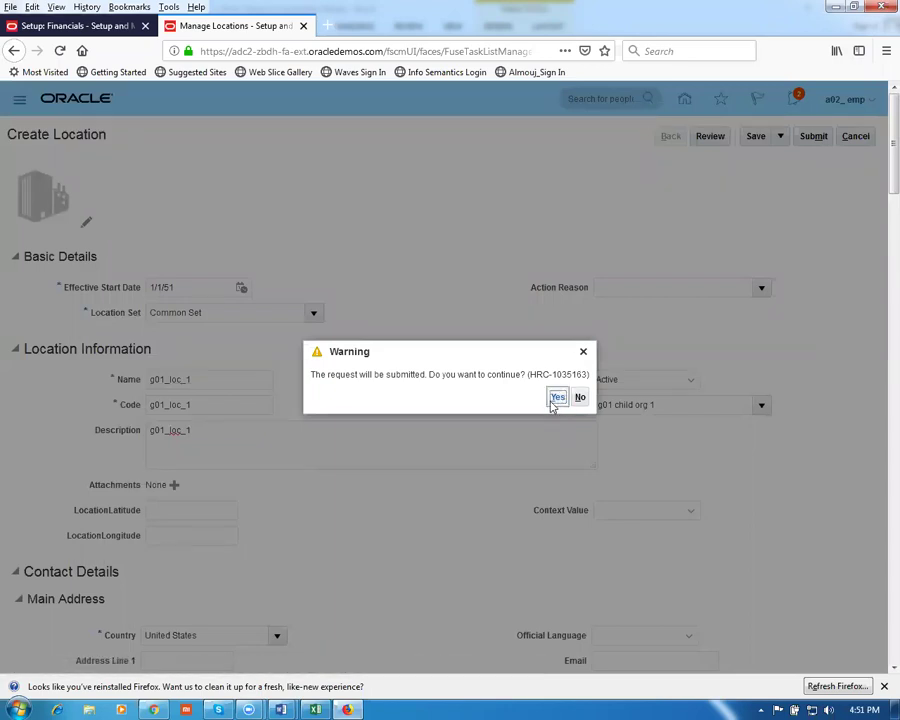
click(558, 398)
click(494, 399)
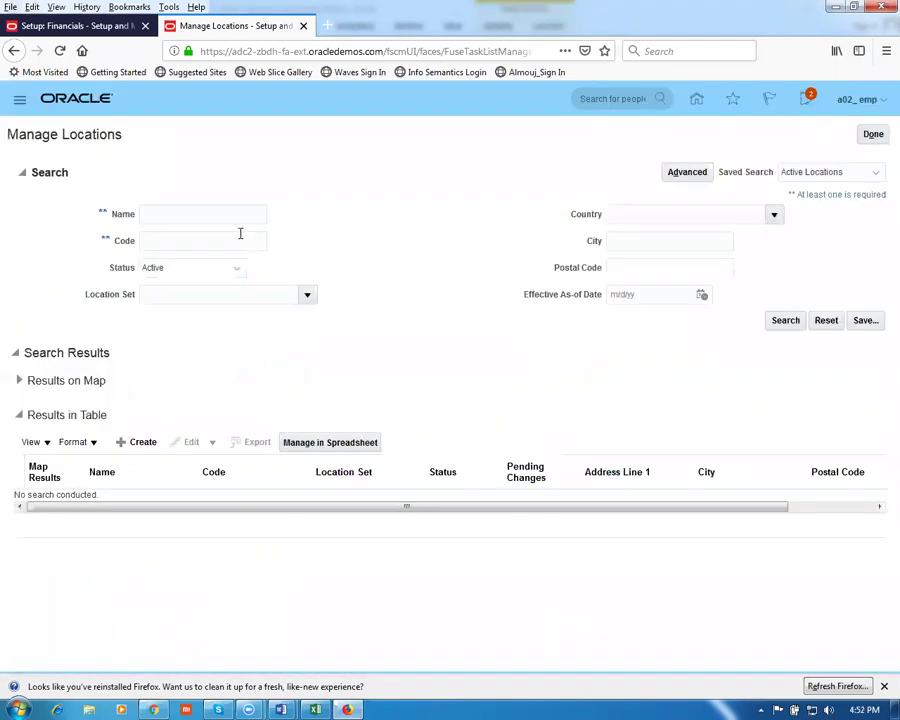
click(188, 214)
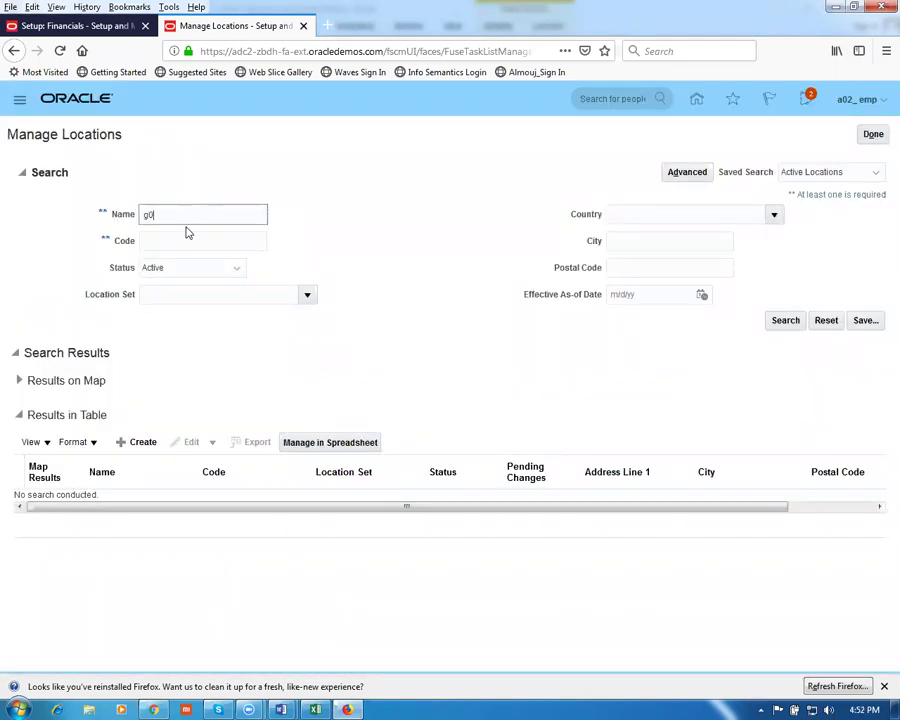
Search locations named g01 to confirm both exist, then leave Manage Locations
click(785, 320)
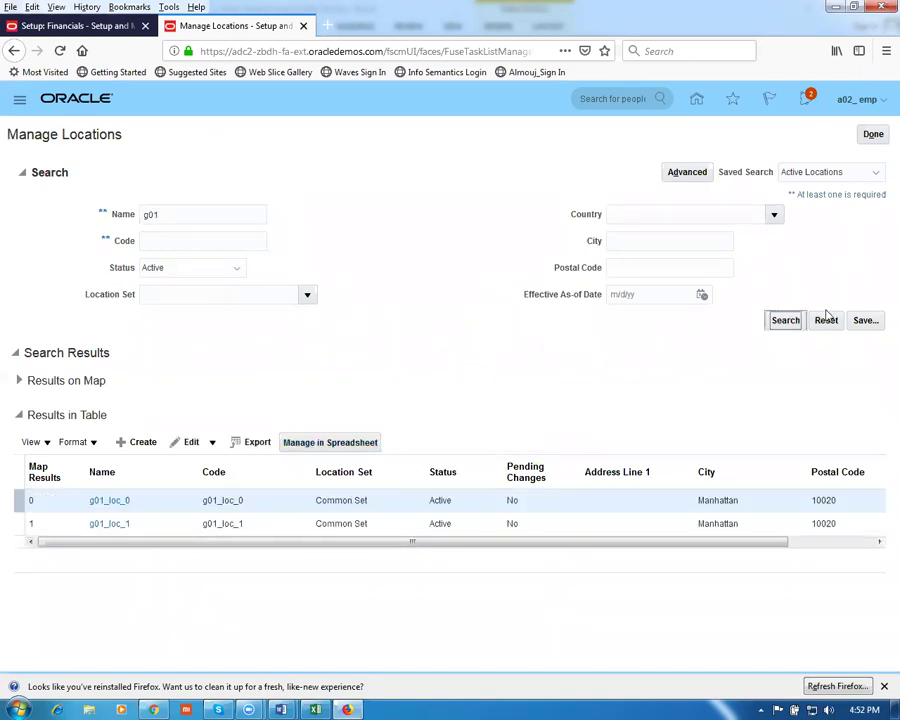
click(868, 135)
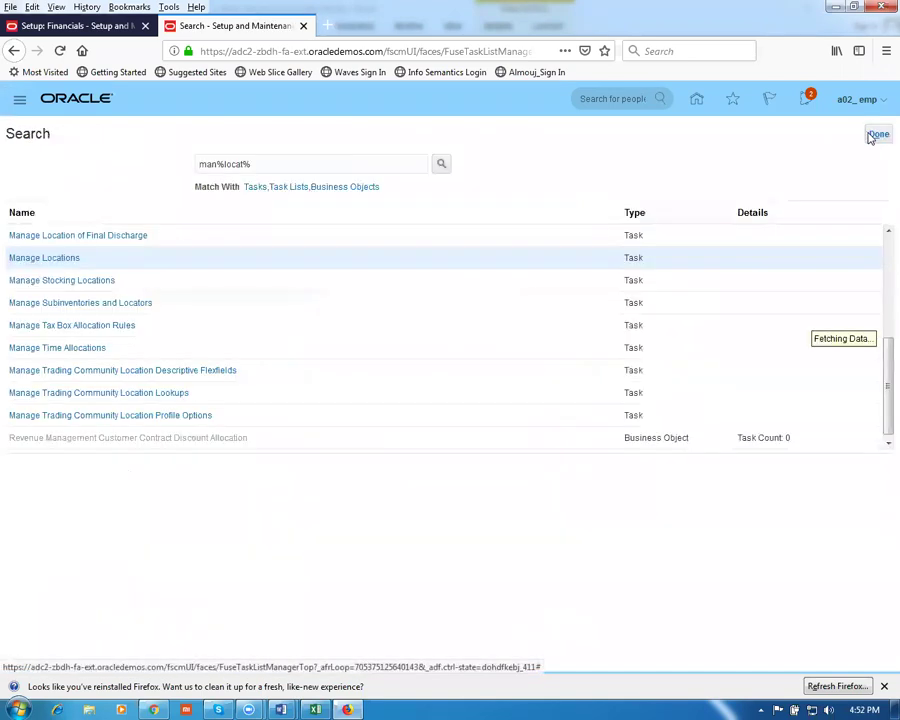
Find Manage Inventory Organizations via 'man%inv%org%', search G0, and edit G010 g01 master org
drag(263, 164, 111, 161)
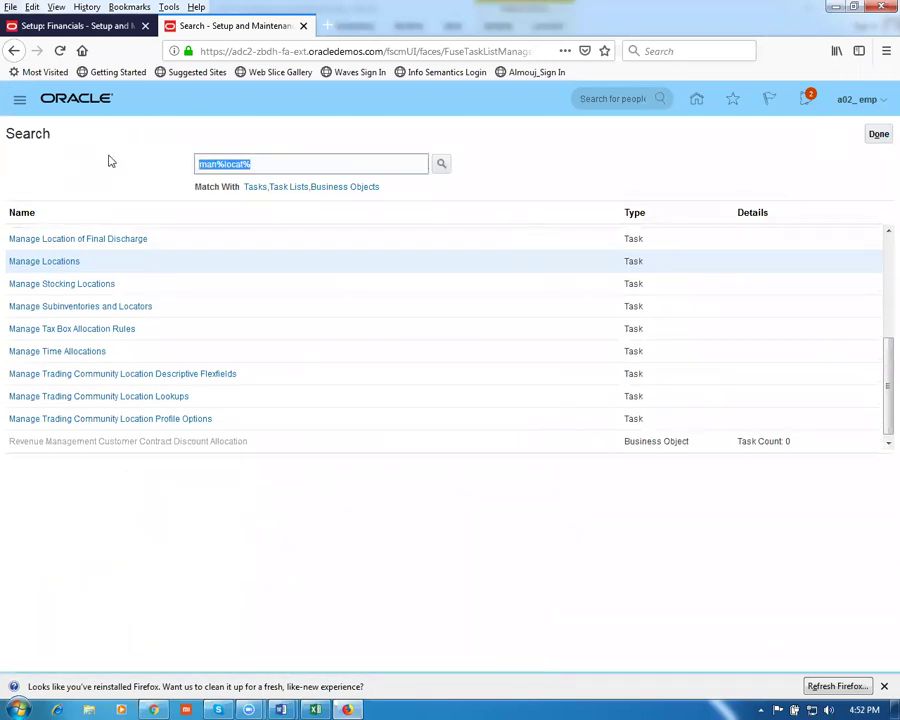
text(man%inv%org%)
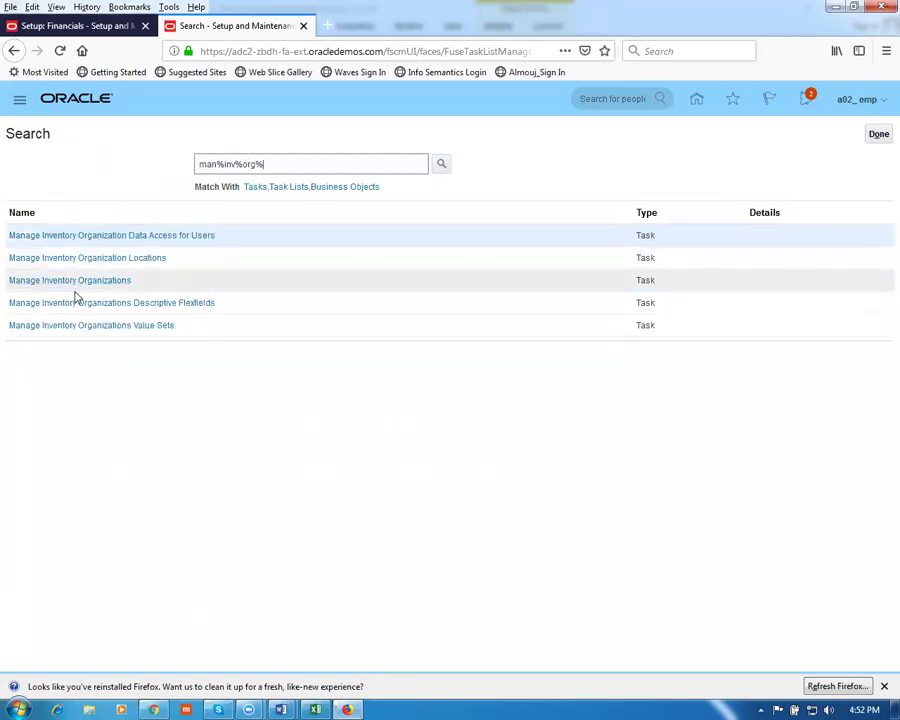
click(76, 281)
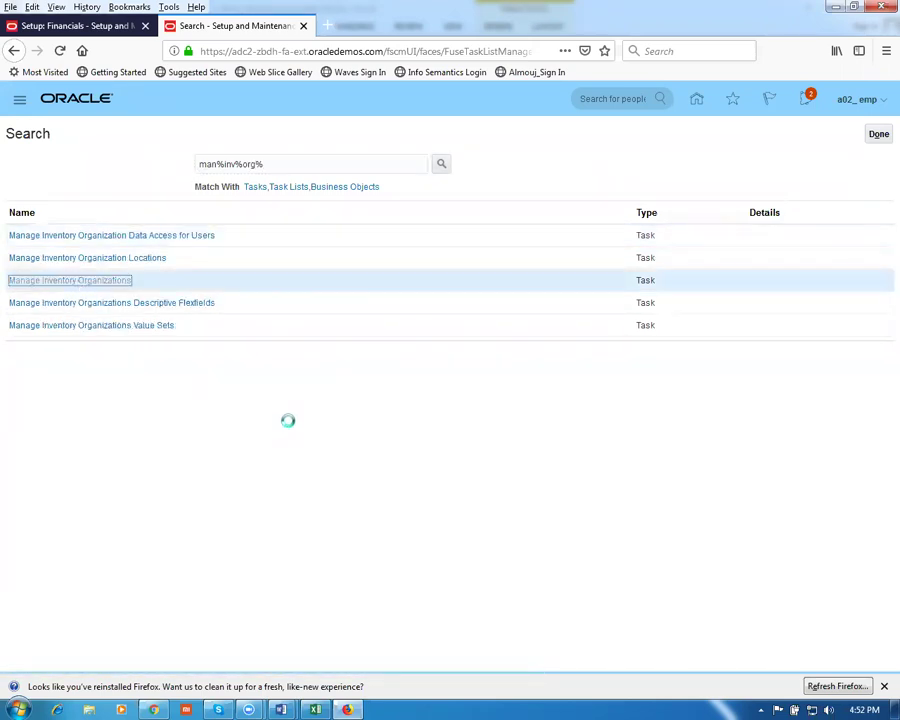
click(183, 234)
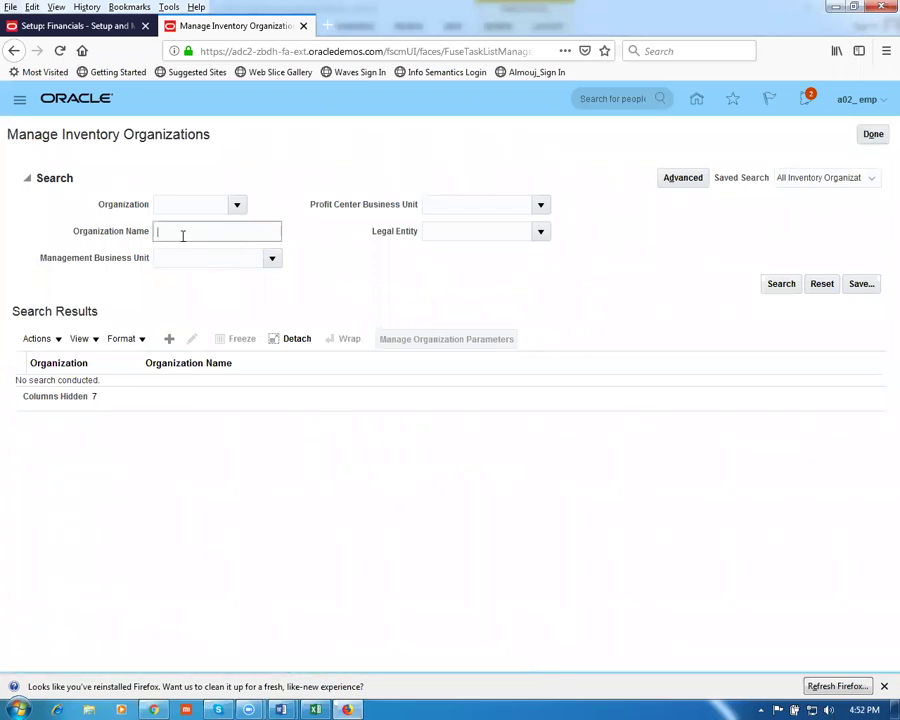
key(Return)
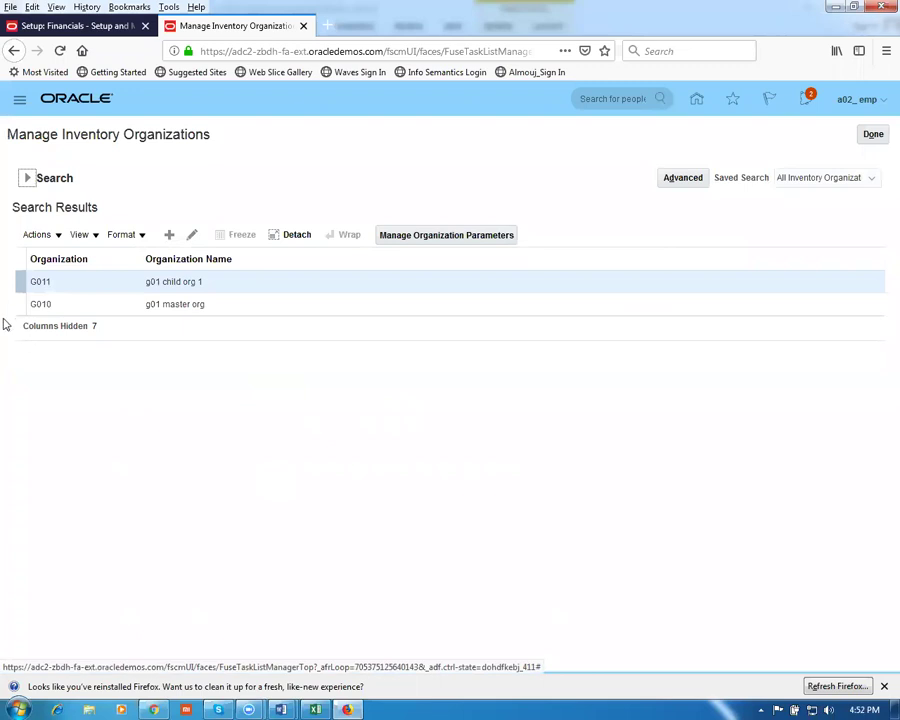
click(12, 301)
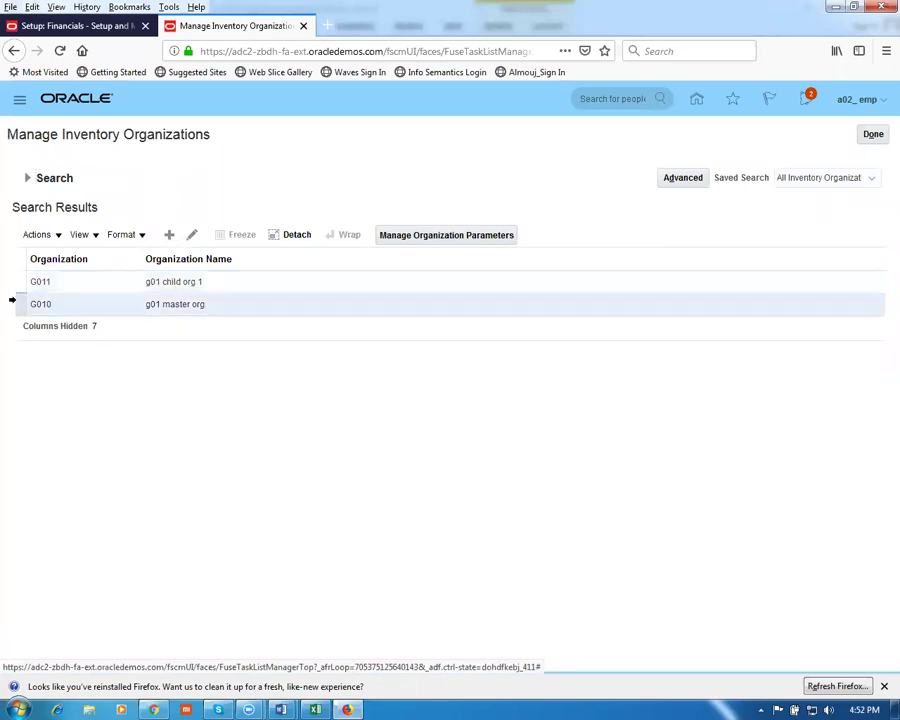
click(192, 234)
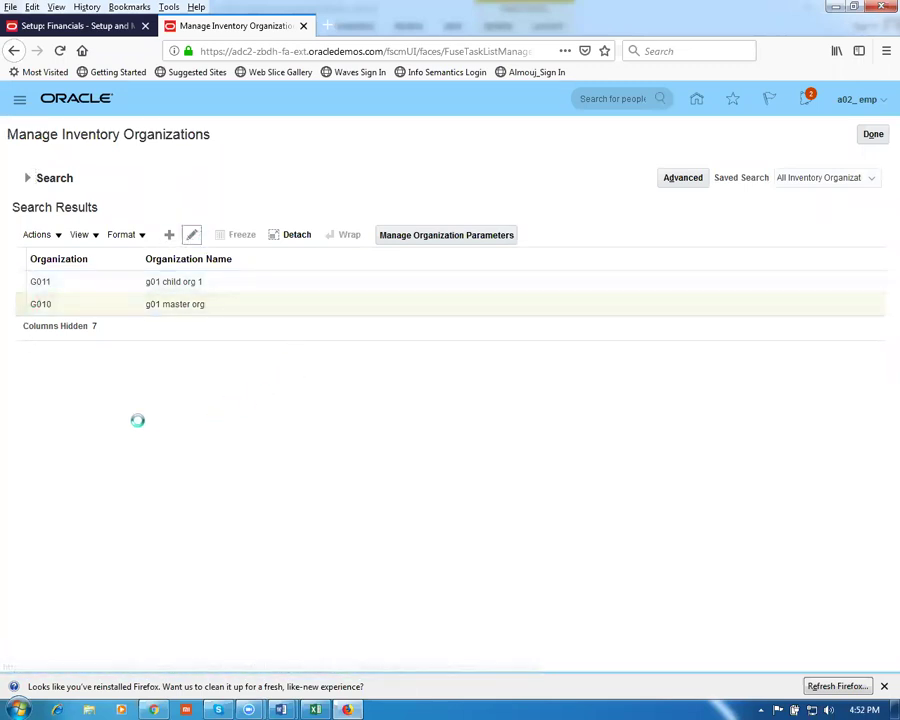
Change the g01 master org's location from a02_loc_0 to g01_loc_0
click(123, 331)
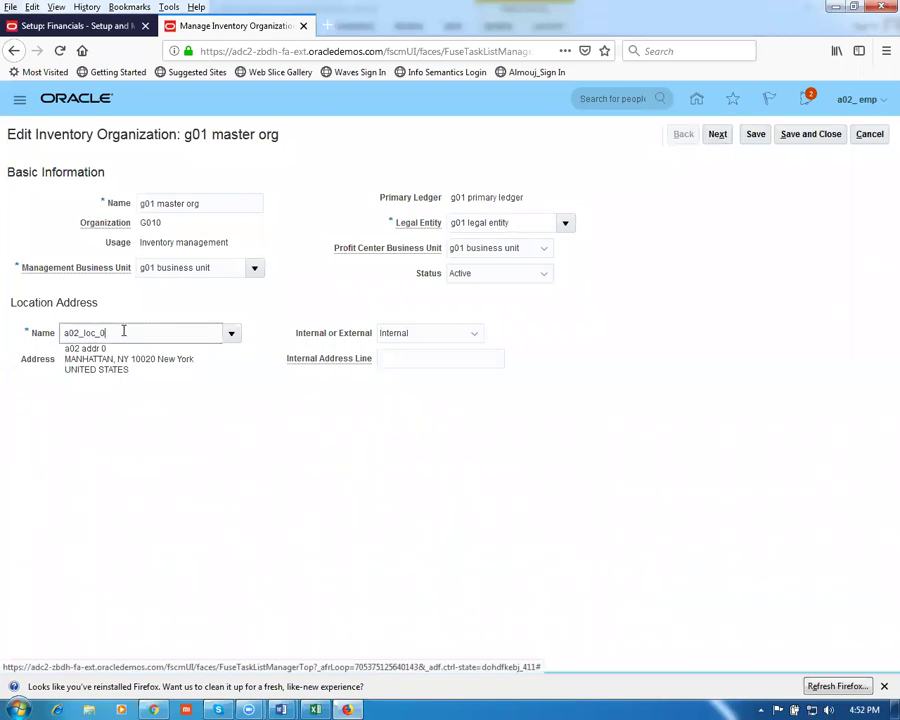
drag(123, 331, 3, 321)
text(g01)
key(Tab)
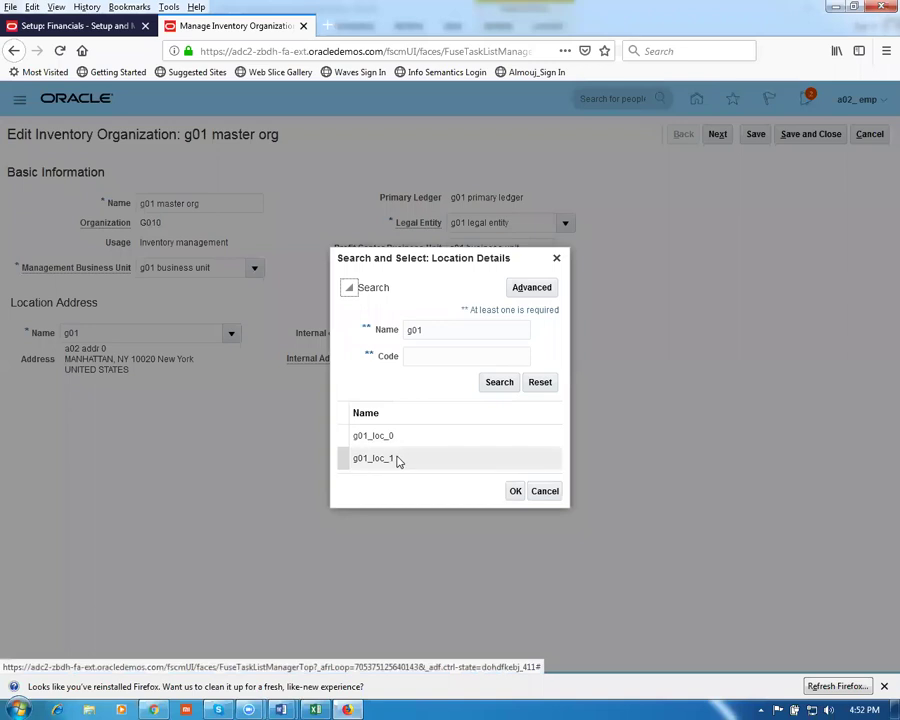
click(400, 441)
click(514, 491)
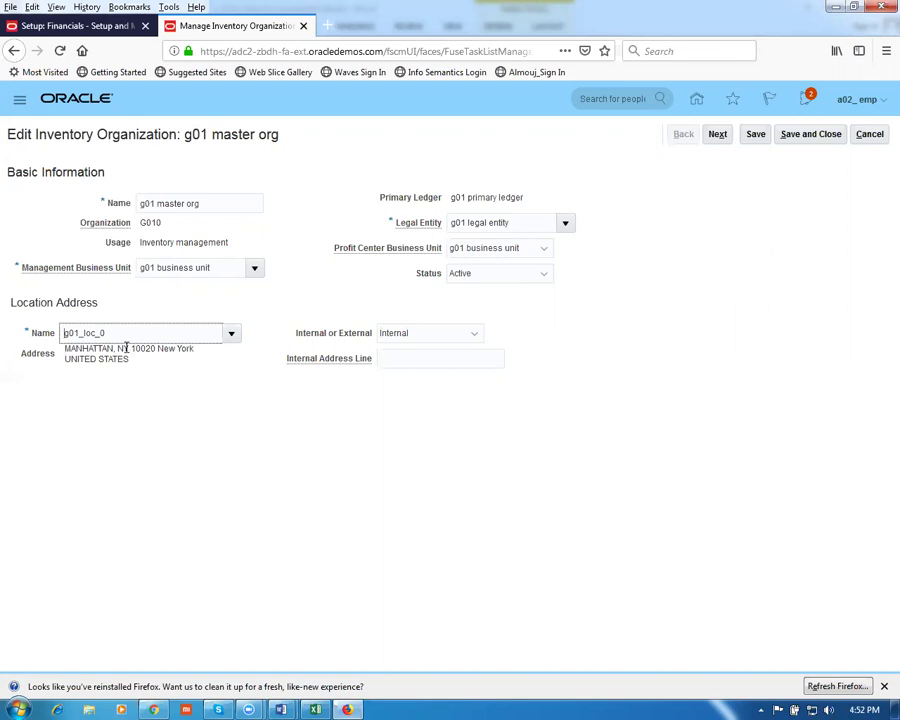
Try saving the master org, then cancel out without saving and select g01 child org 1
key(End)
click(812, 136)
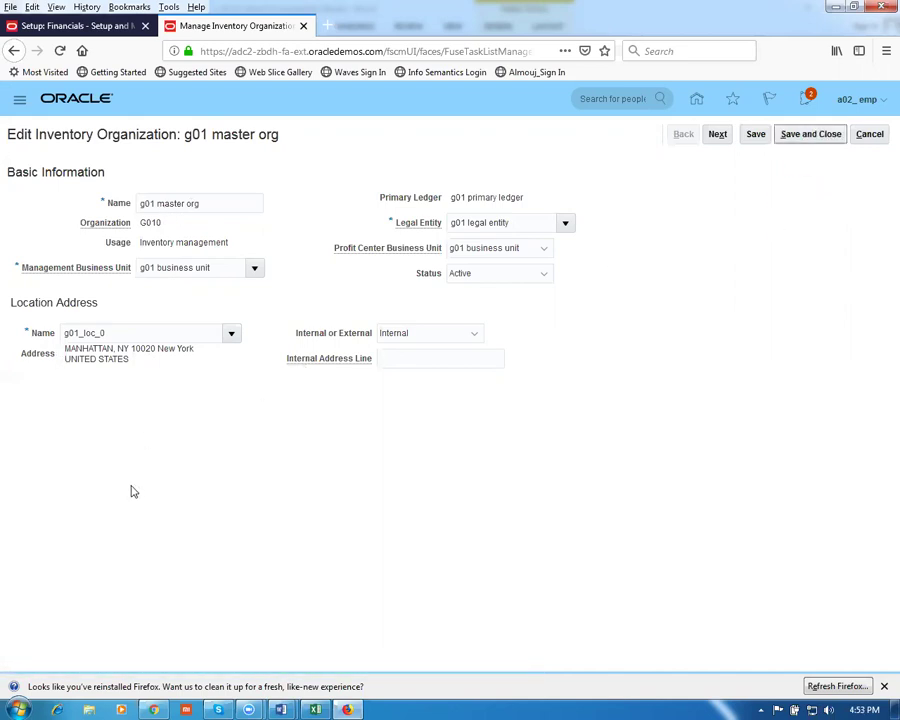
click(805, 139)
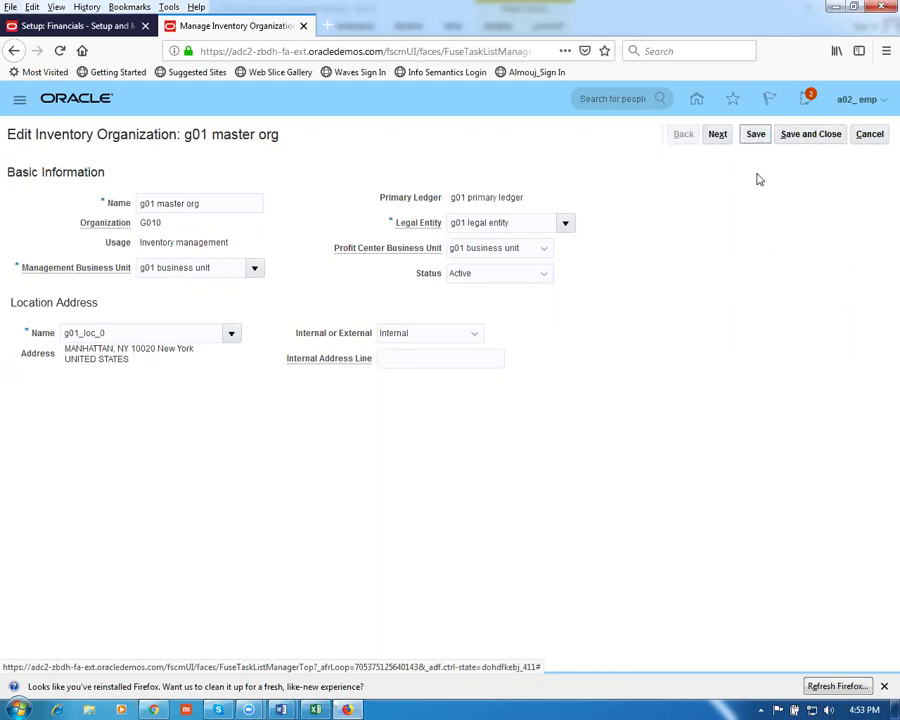
click(757, 135)
click(796, 142)
click(874, 138)
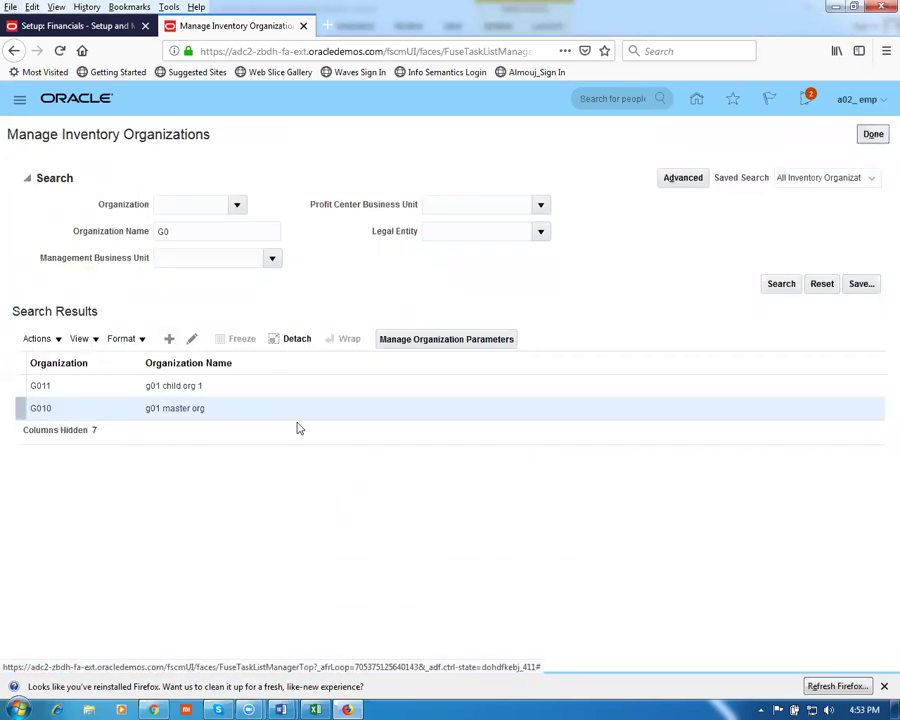
click(192, 339)
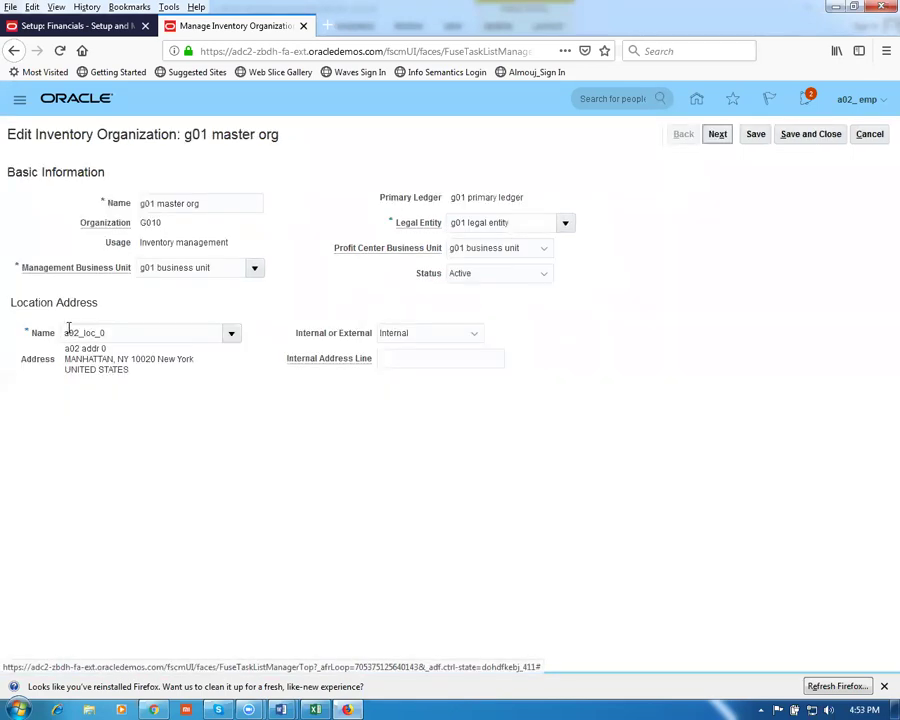
click(869, 134)
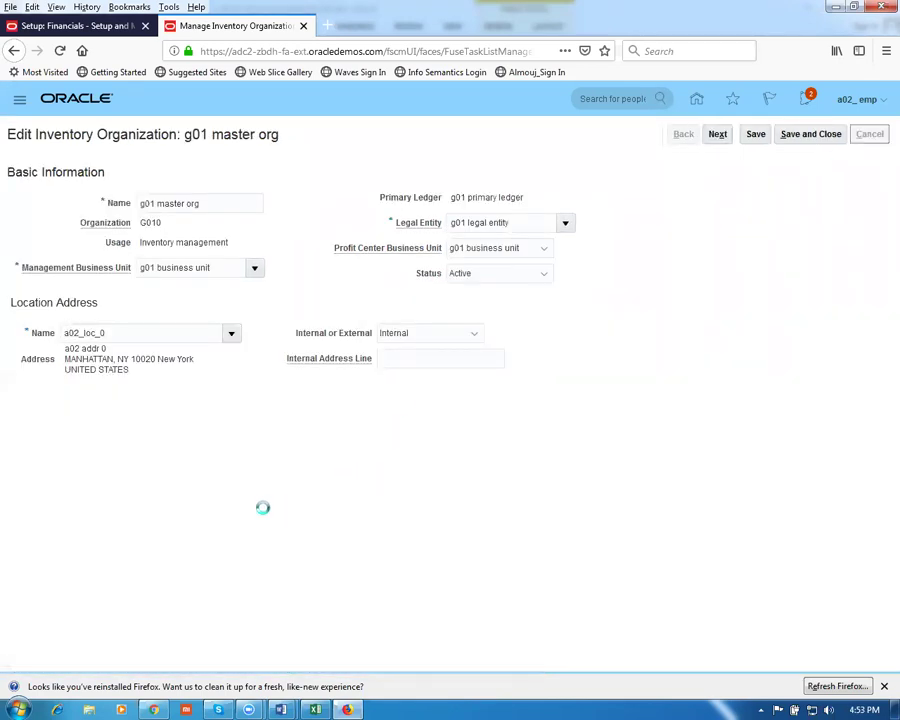
click(15, 386)
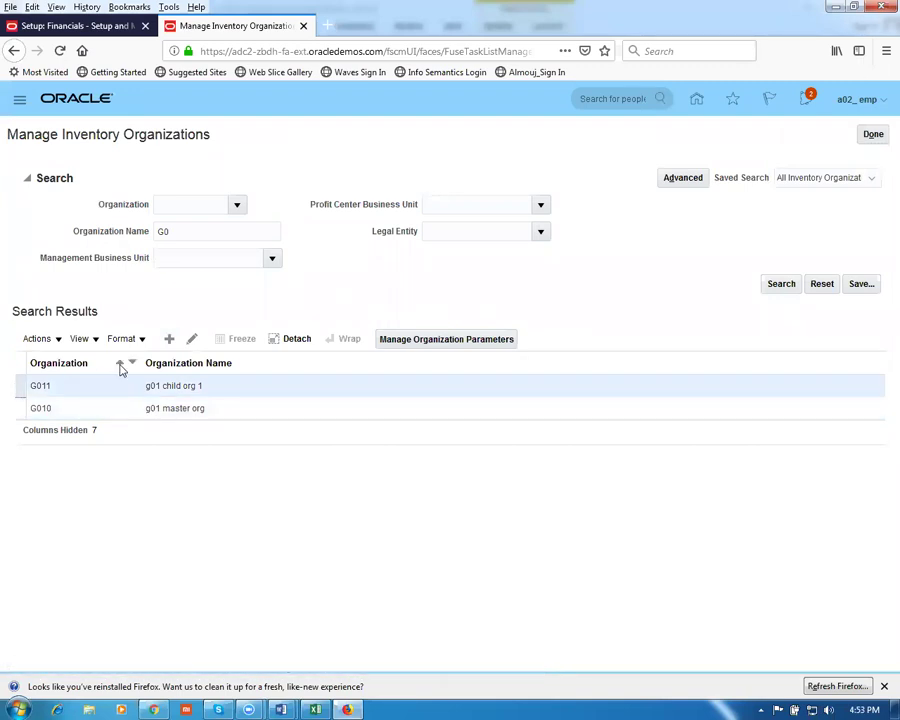
Edit g01 child org 1 and replace location a02_loc_1 with g01_loc_1
click(192, 339)
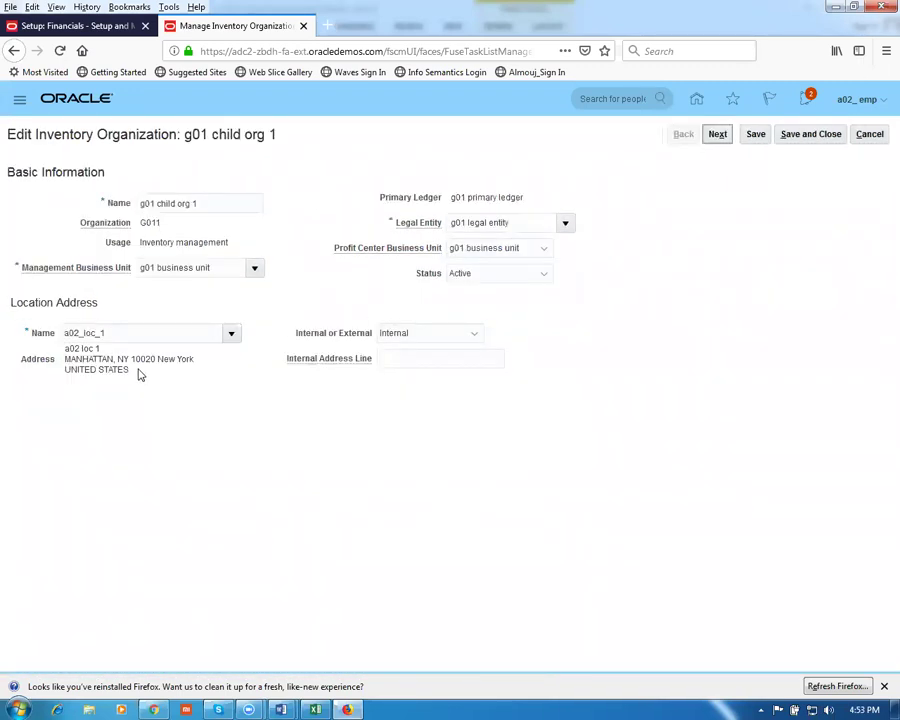
drag(118, 331, 7, 328)
text(g01)
key(Tab)
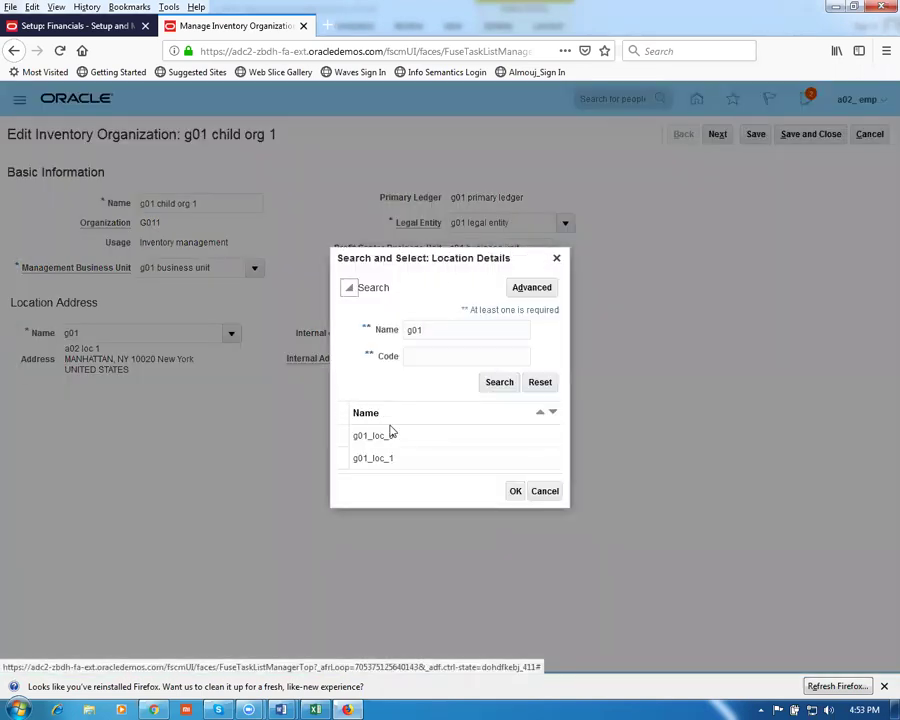
click(414, 459)
click(515, 492)
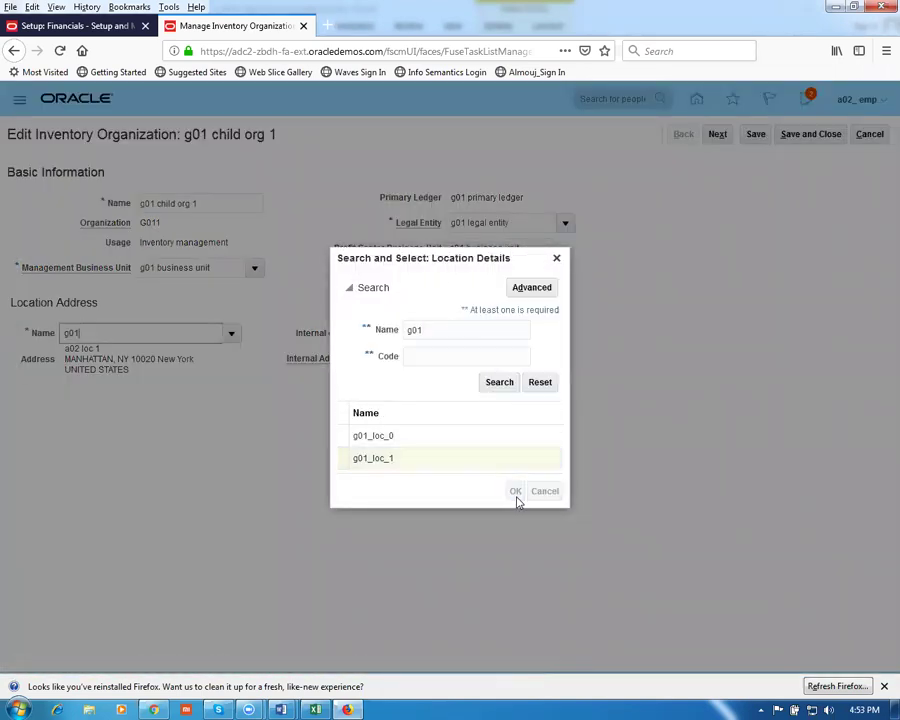
Save and close the child org, then reopen it to check and close it
click(757, 140)
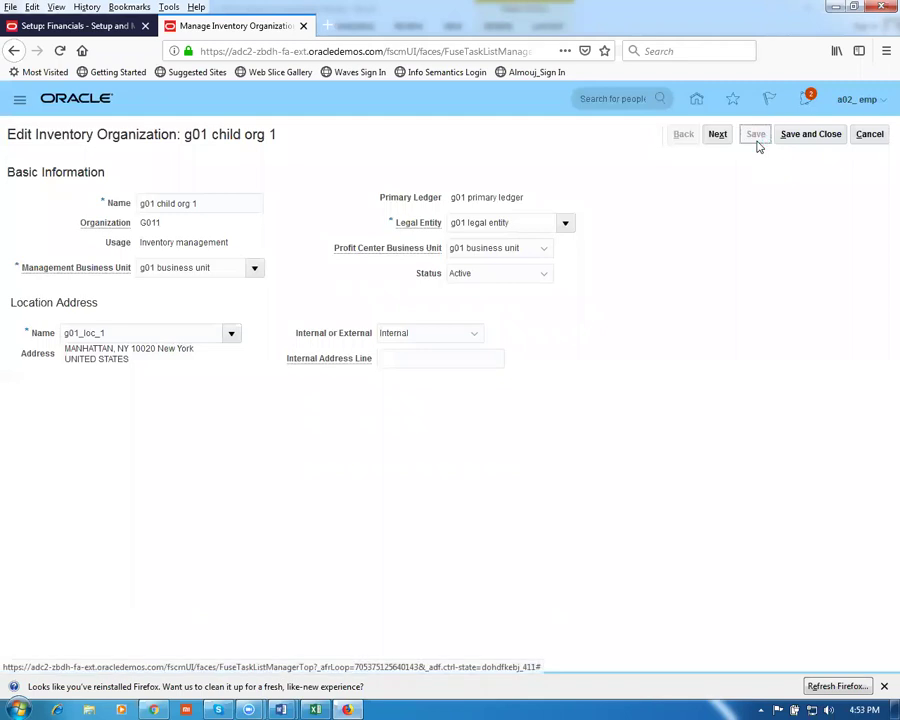
click(810, 137)
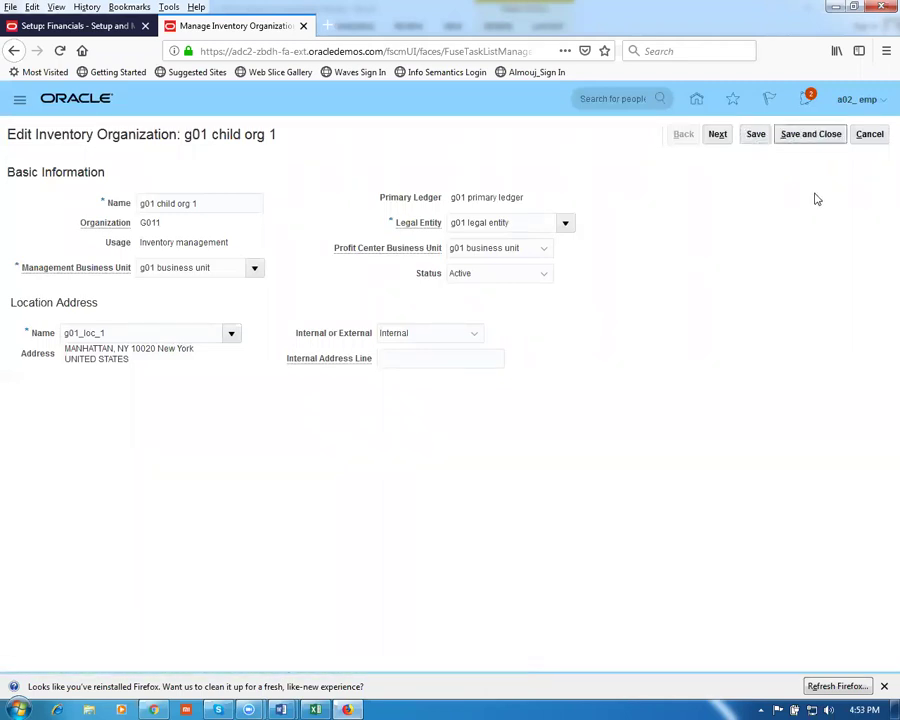
click(869, 136)
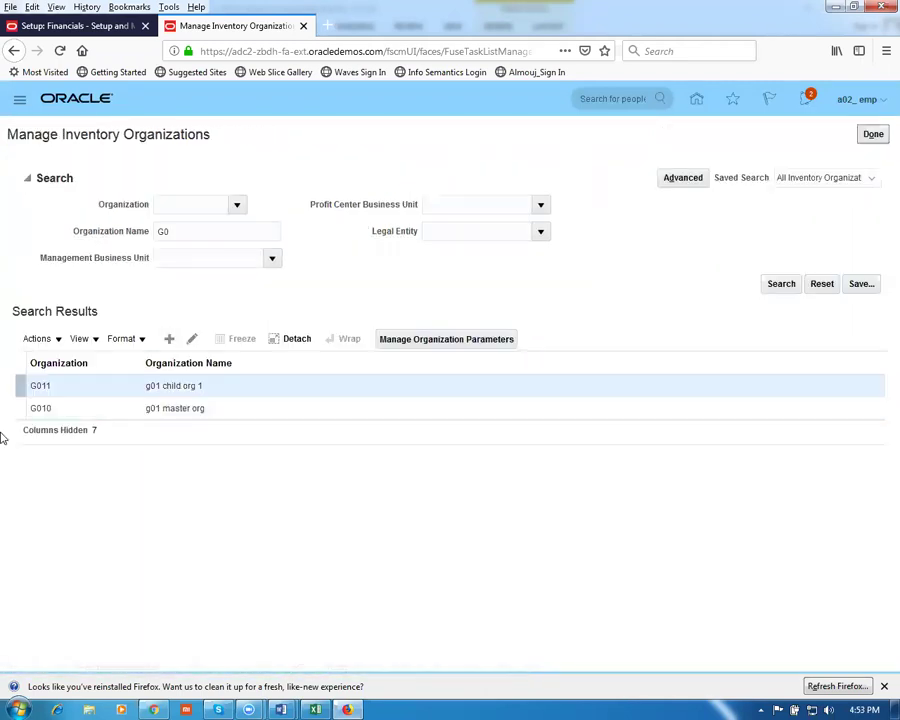
click(190, 340)
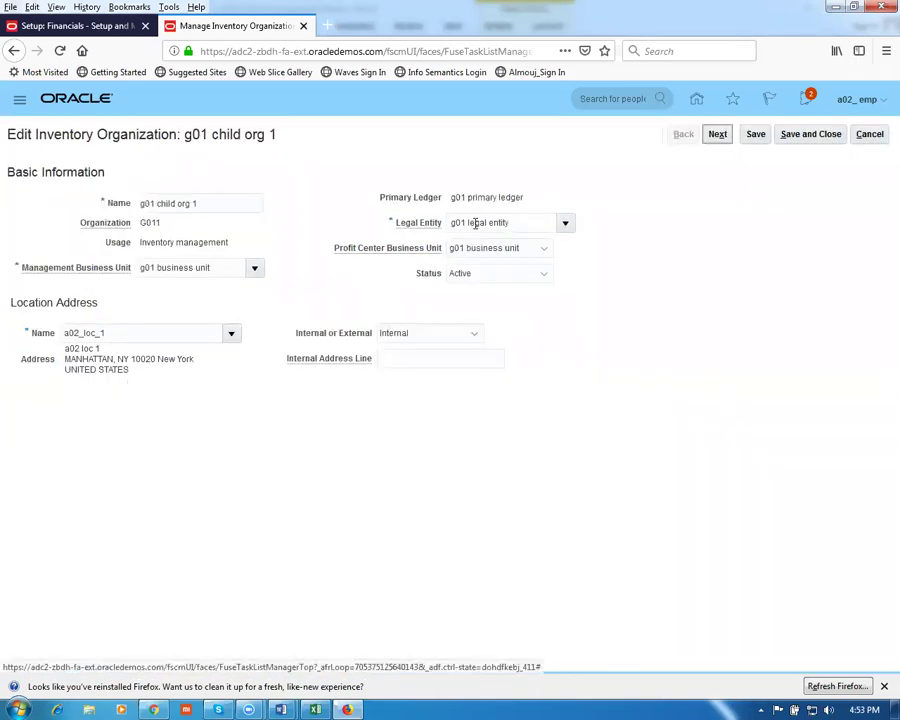
click(870, 135)
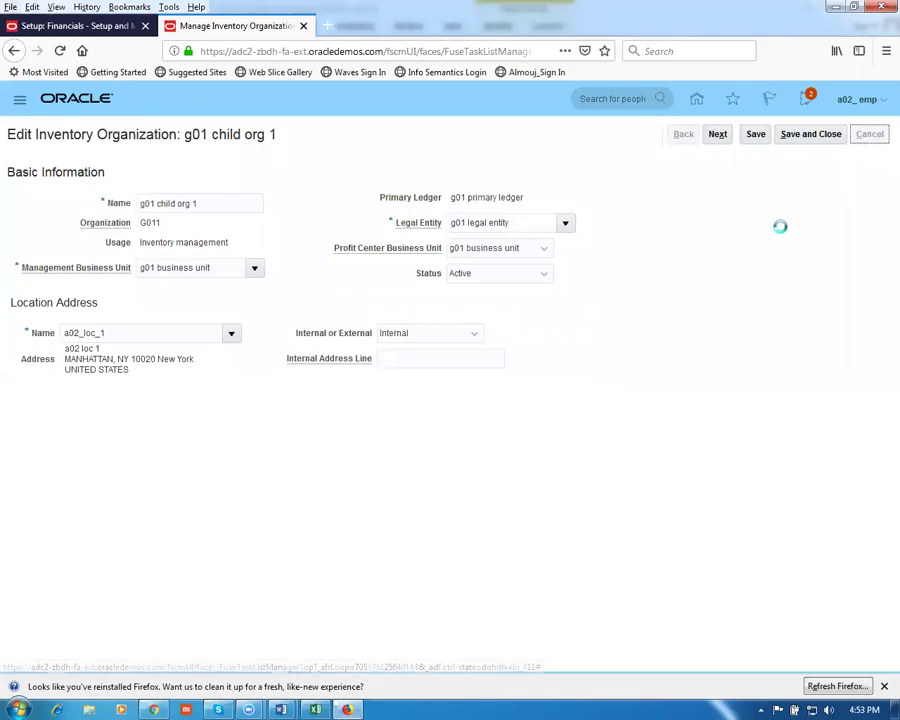
key(alt+Tab)
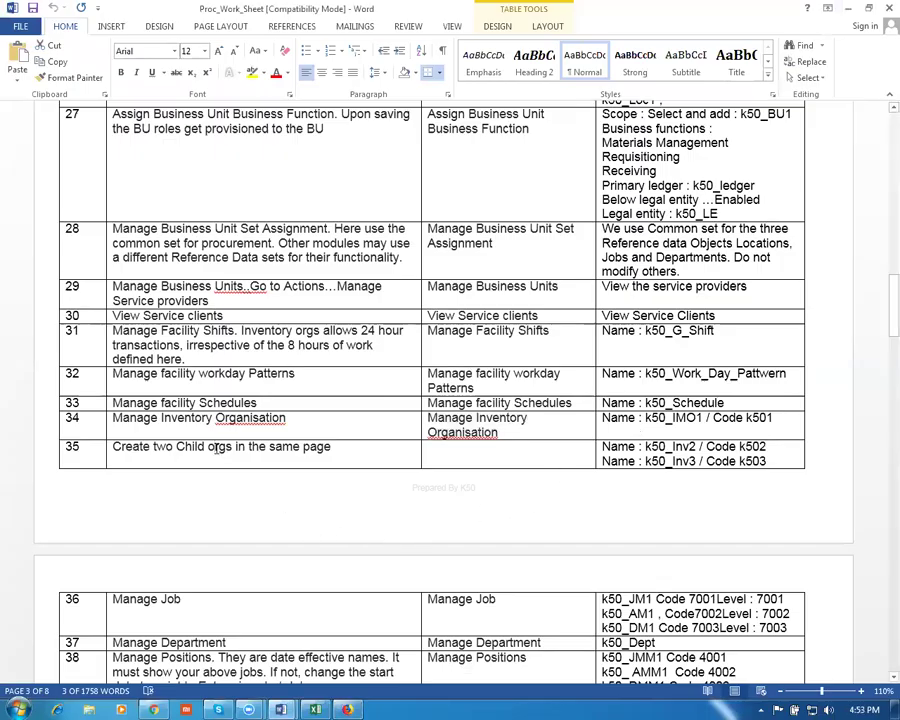
Scroll the Word worksheet to row 36 and select the Manage Job task name
scroll(236, 510, down, 3)
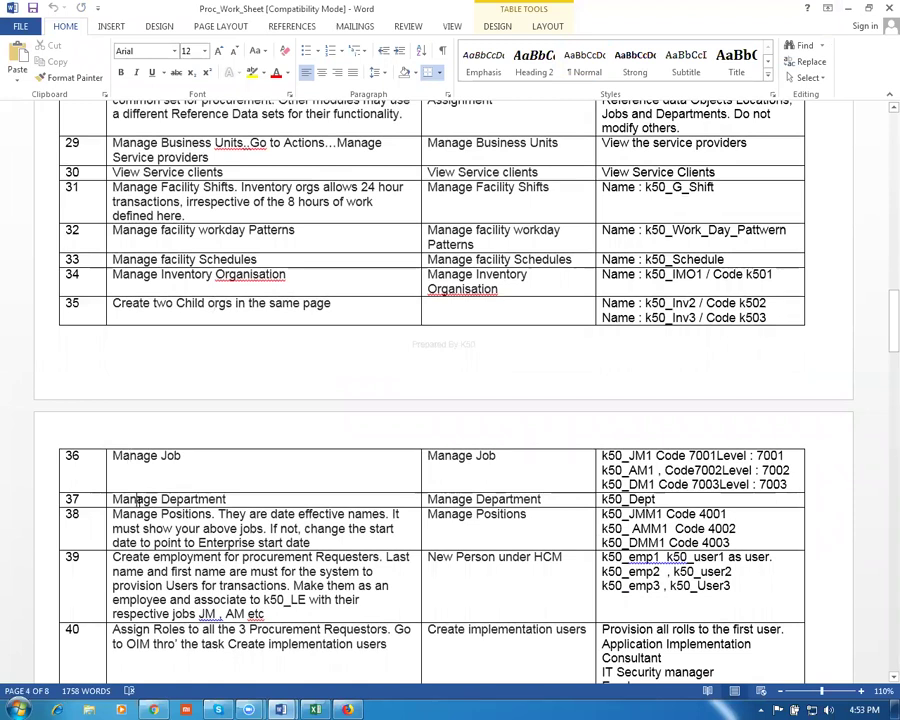
drag(137, 499, 155, 527)
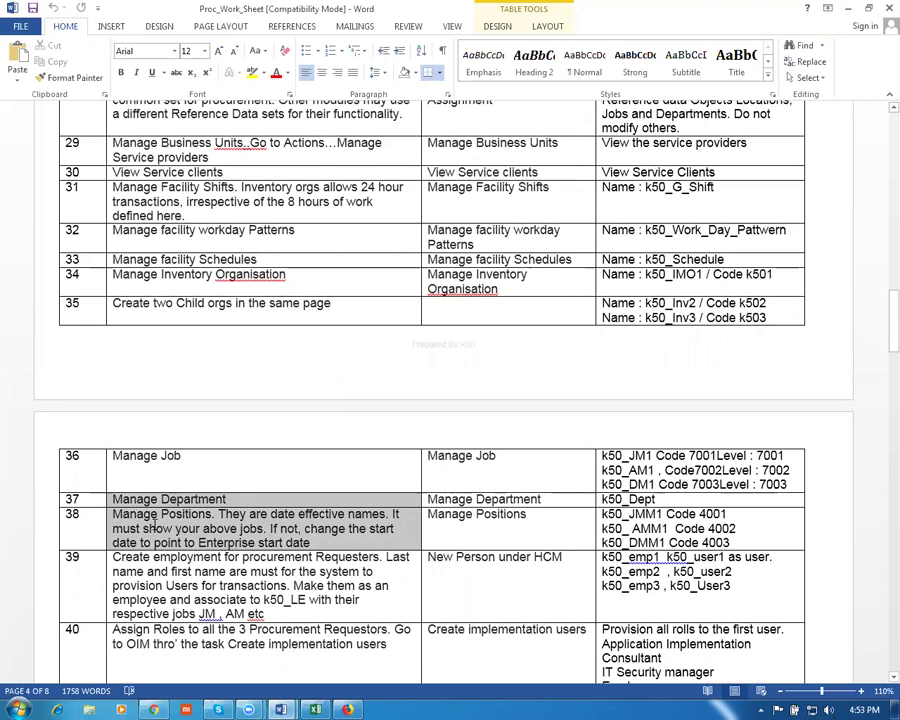
click(127, 473)
key(Tab)
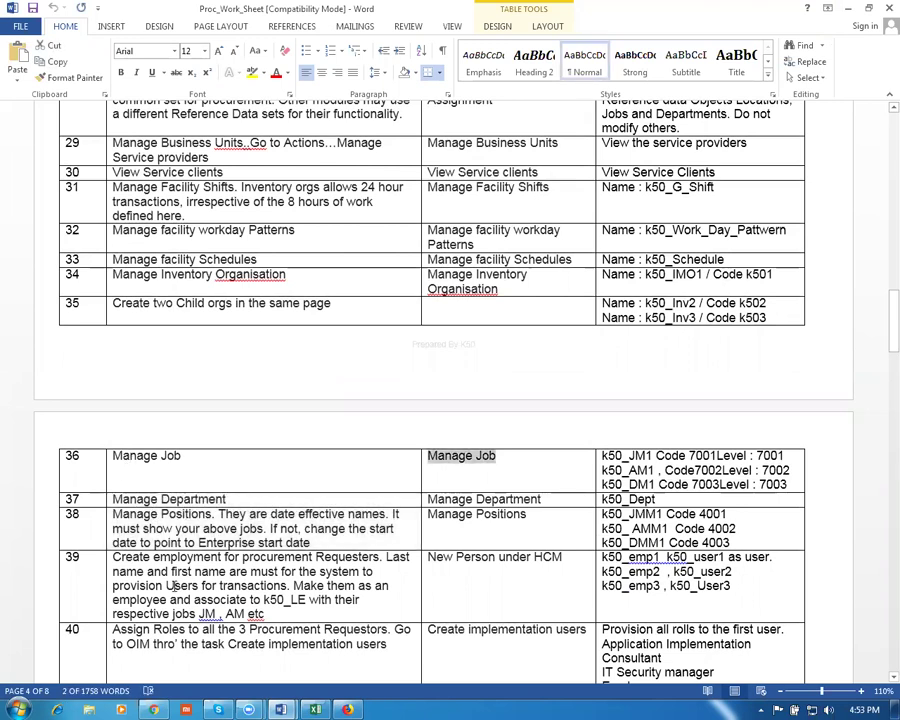
Back in Oracle, search tasks for 'Manage Job', open it, and create a new job
key(alt+Tab)
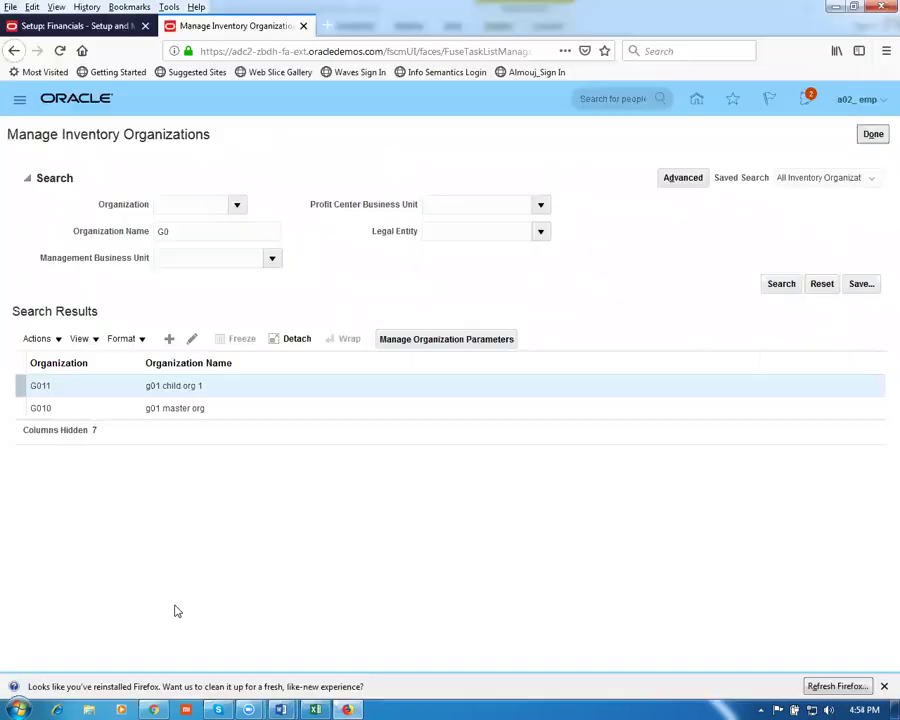
click(872, 138)
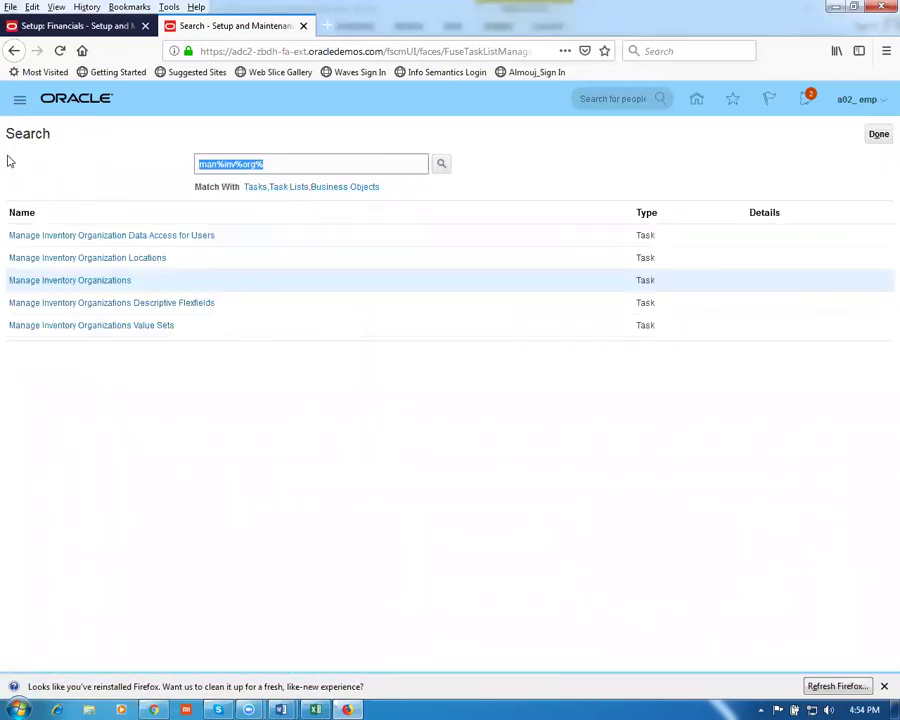
text(Manage Job)
key(Return)
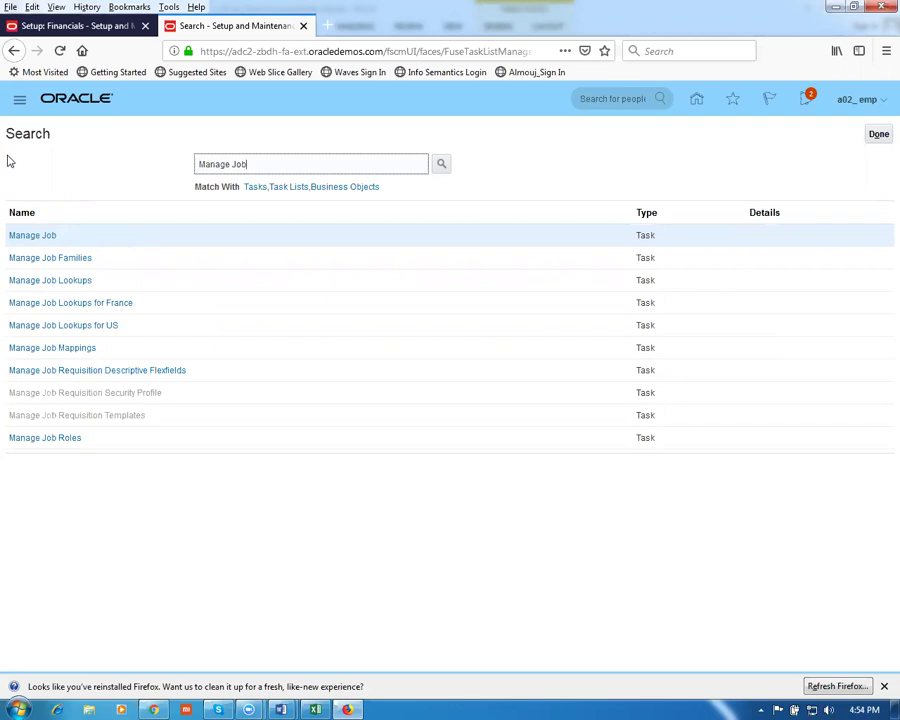
click(42, 241)
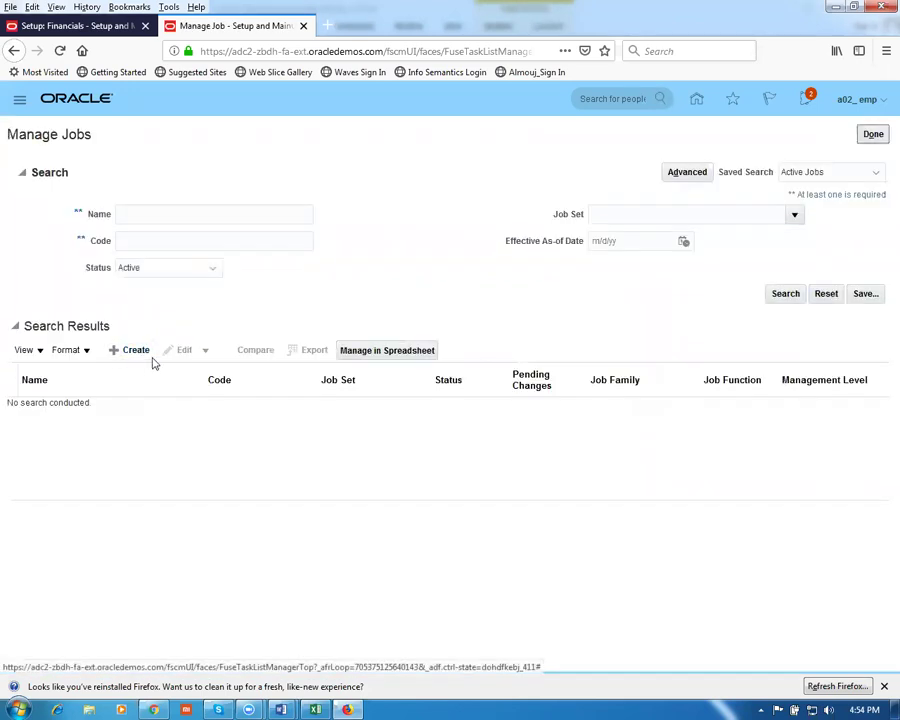
click(133, 357)
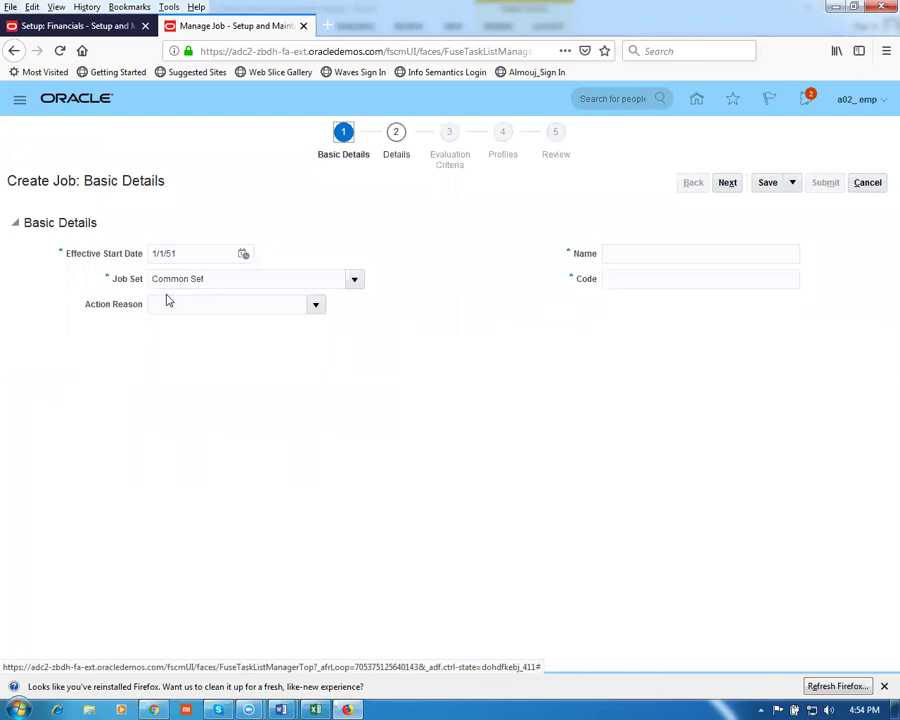
Enter g01_jm as job name and code under Common Set, then continue to Job Details
drag(211, 278, 180, 279)
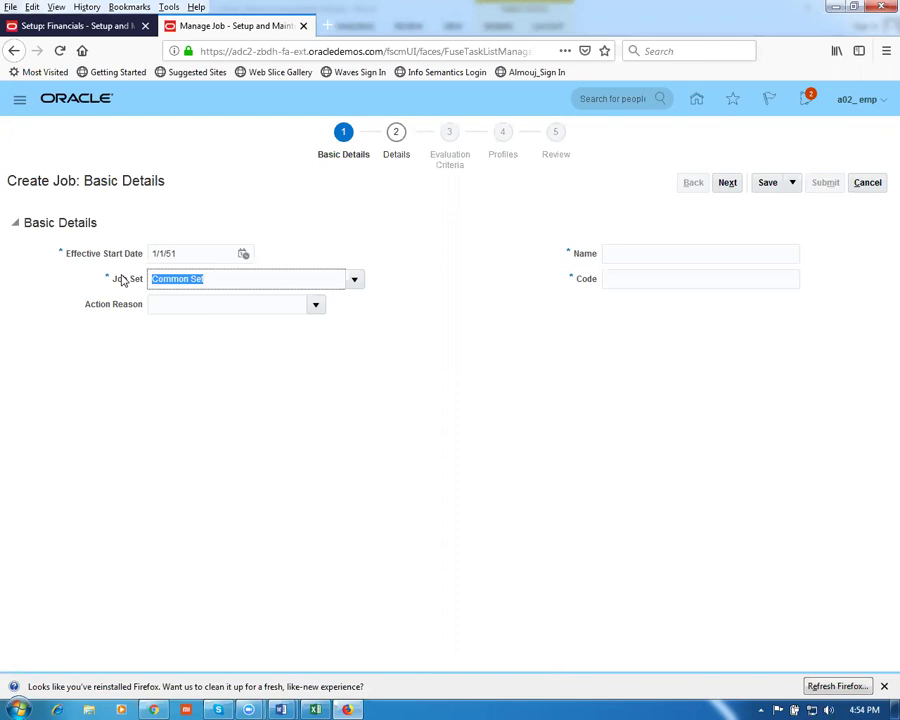
click(226, 326)
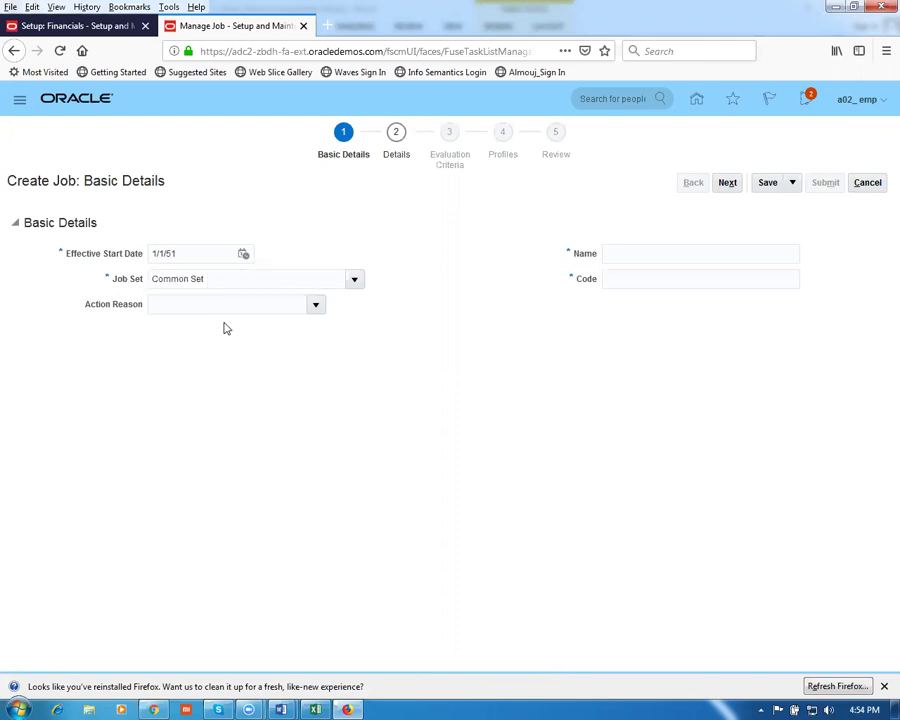
drag(228, 279, 72, 278)
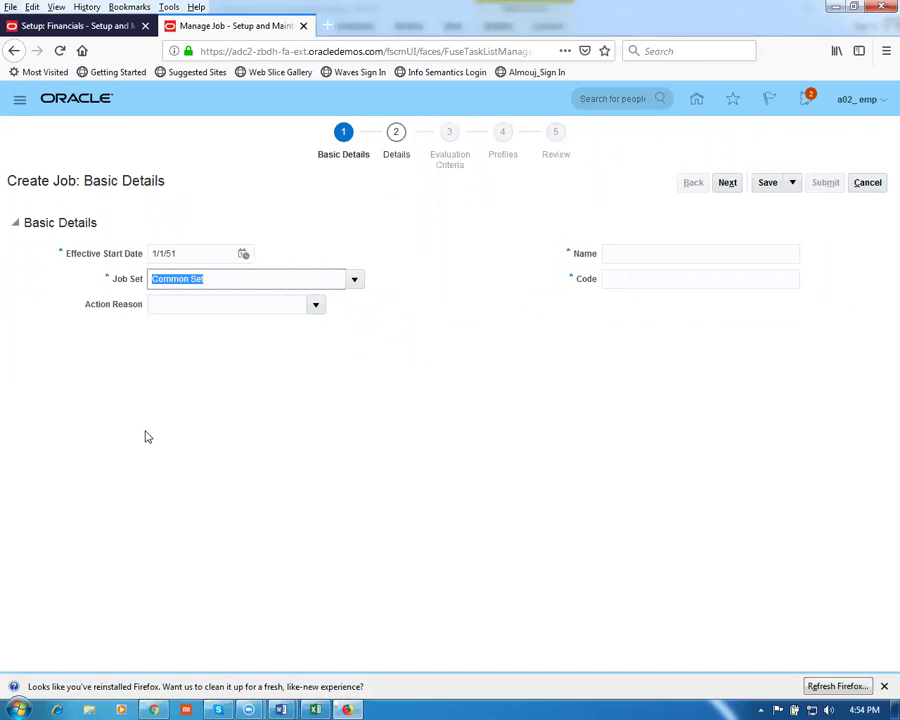
click(617, 253)
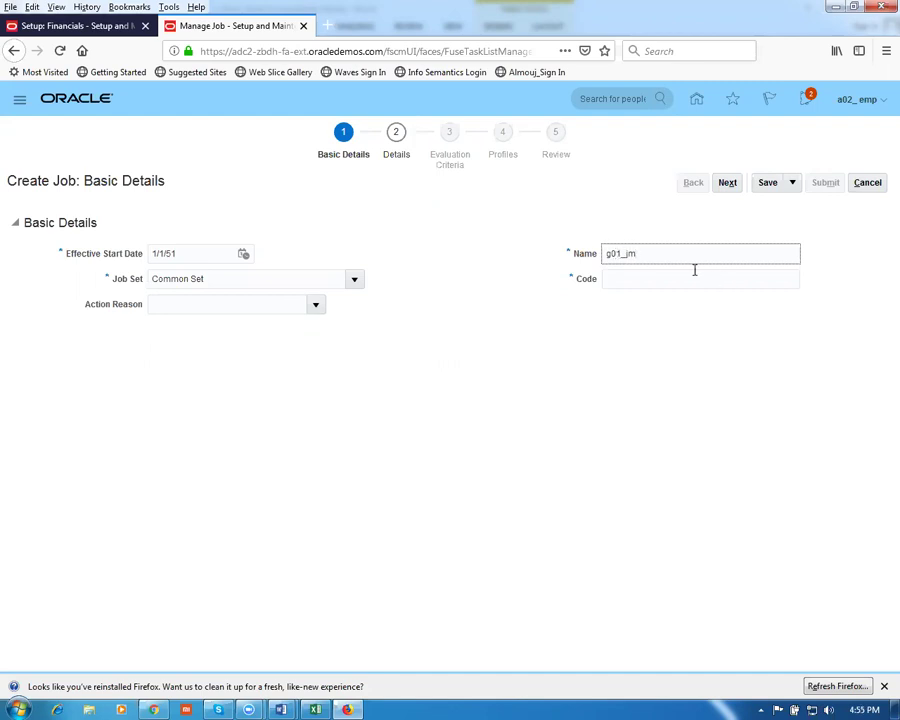
key(ctrl+a)
key(ctrl+c)
click(620, 281)
key(ctrl+v)
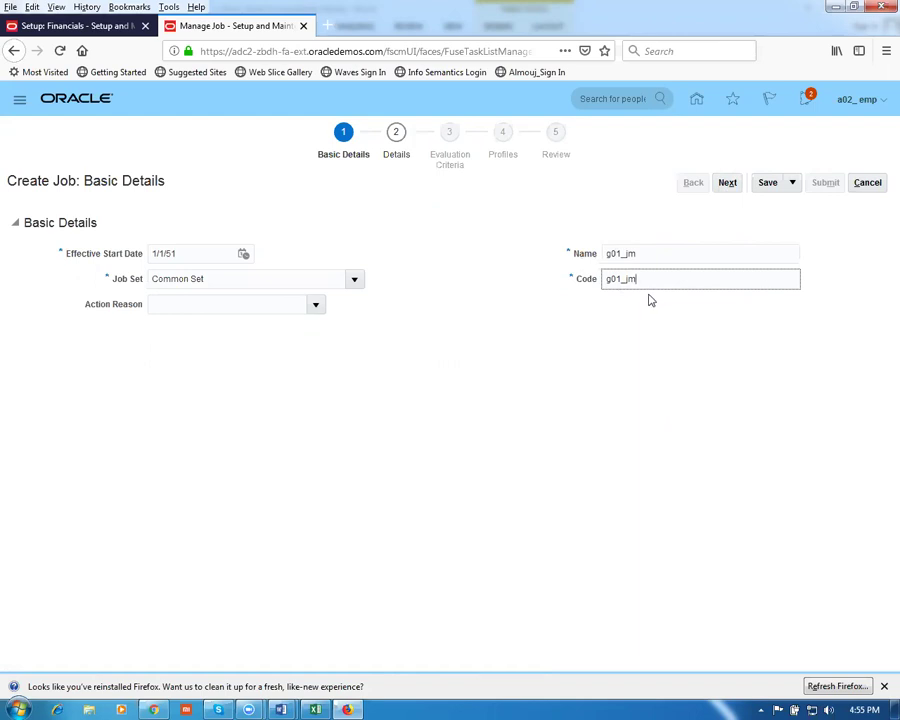
click(727, 183)
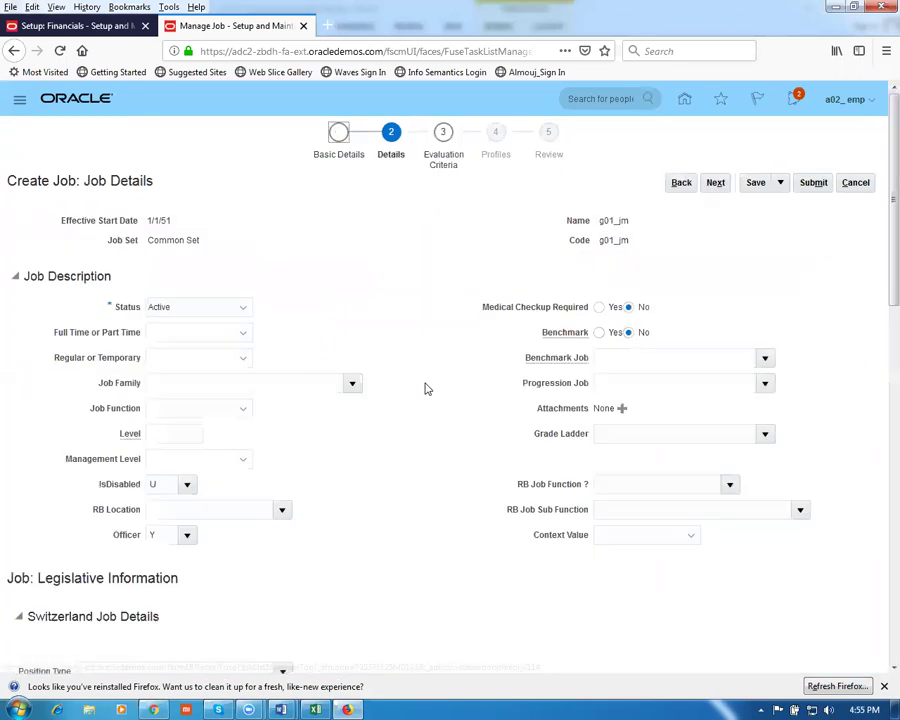
Set Full Time or Part Time to Full time and Regular or Temporary to Regular
click(179, 338)
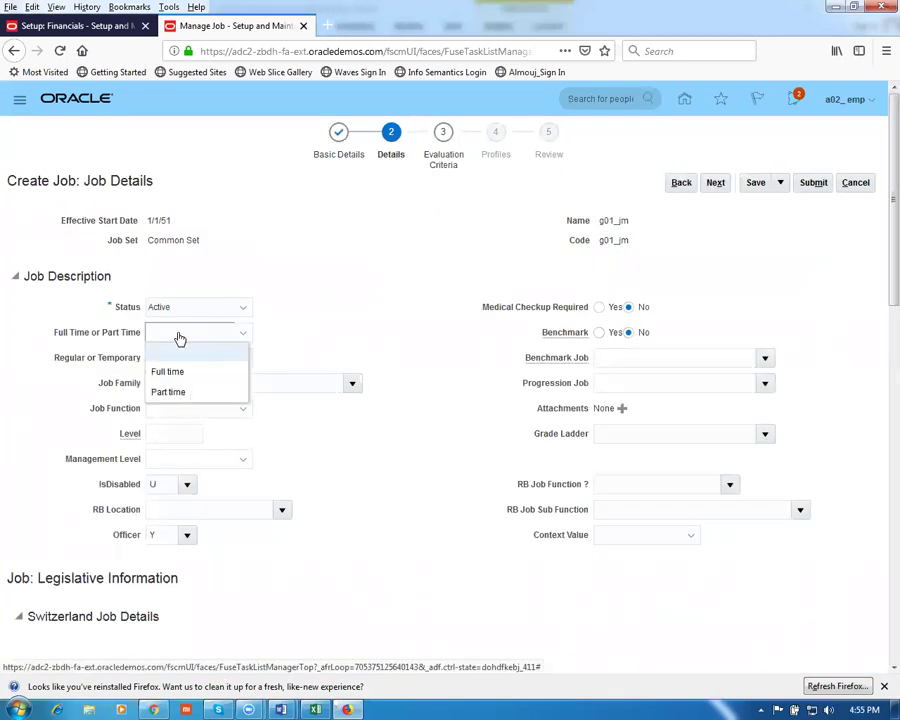
click(186, 372)
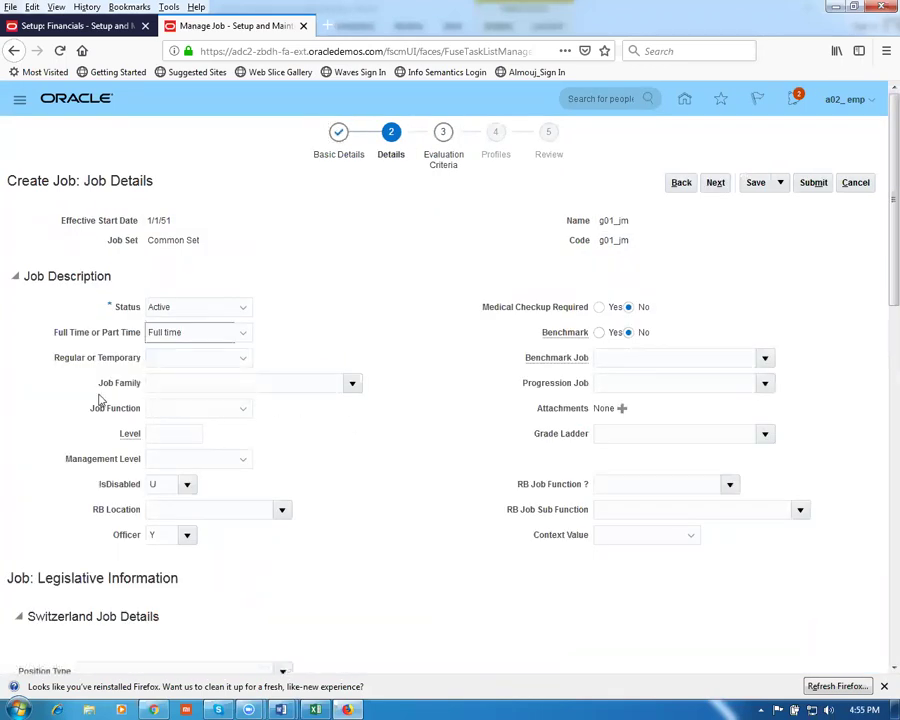
click(206, 362)
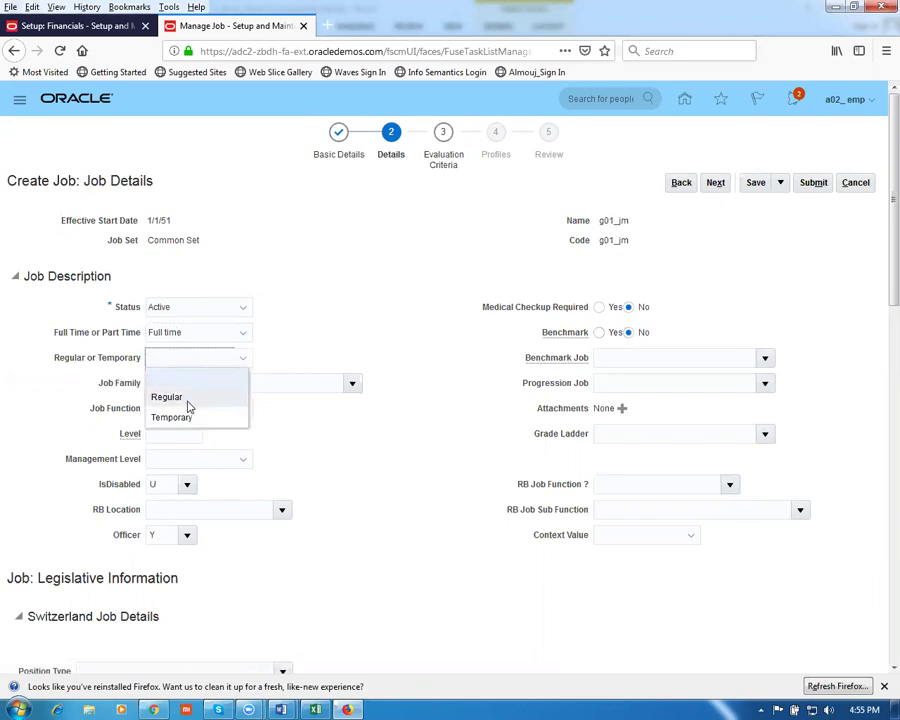
click(188, 402)
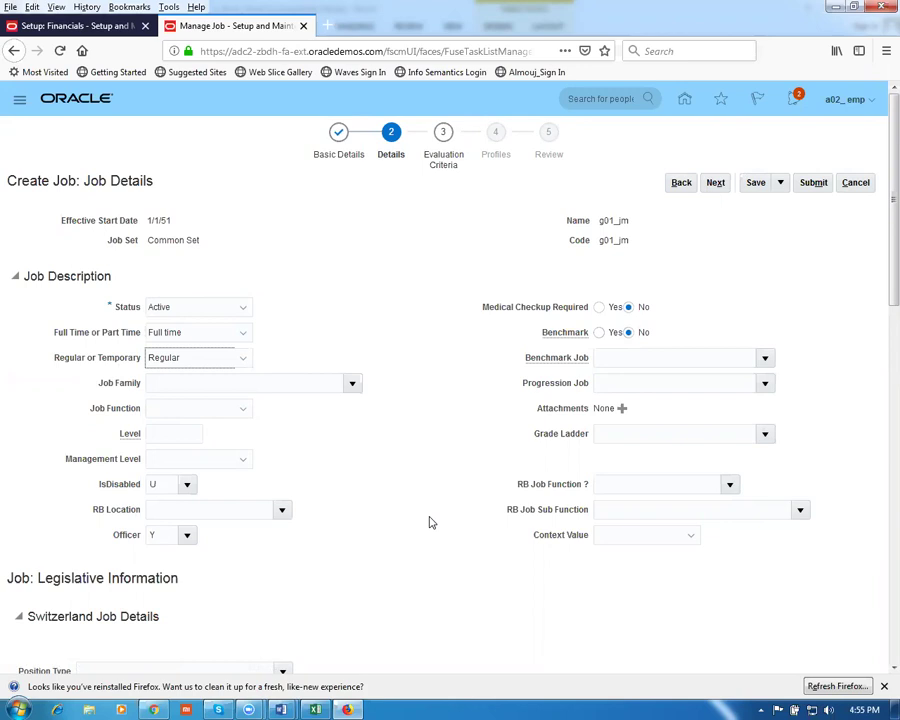
Enter 1001 as the g01_jm job's Level and save the job details
click(182, 433)
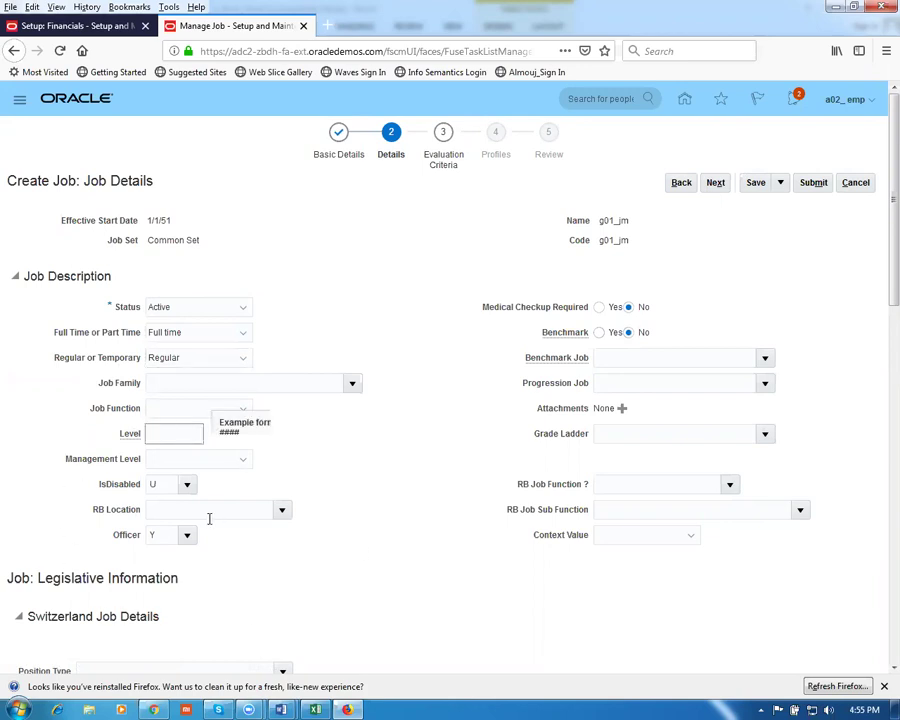
text(1001)
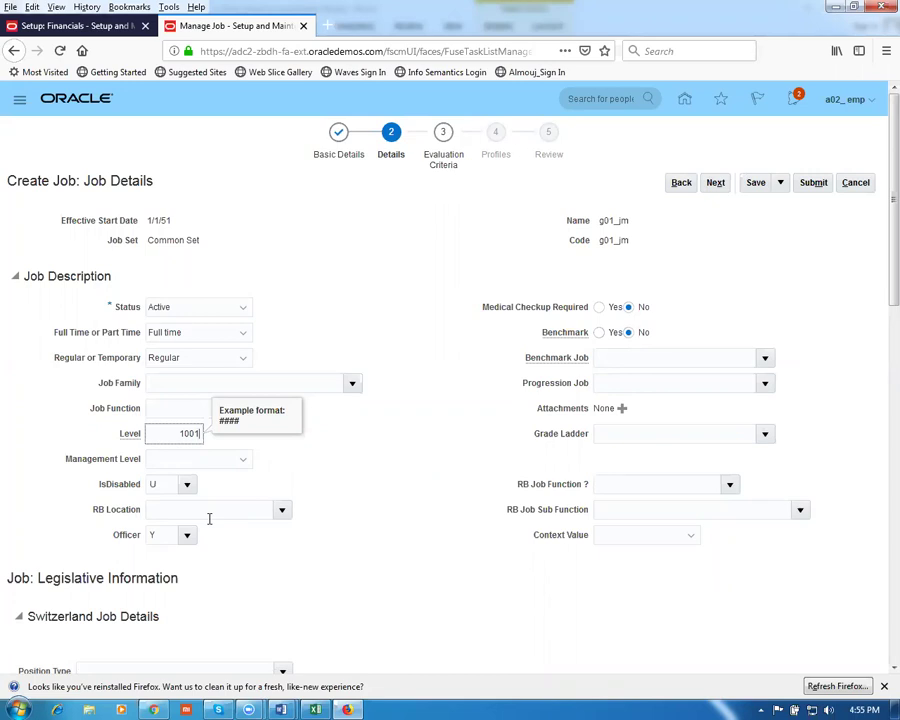
key(Tab)
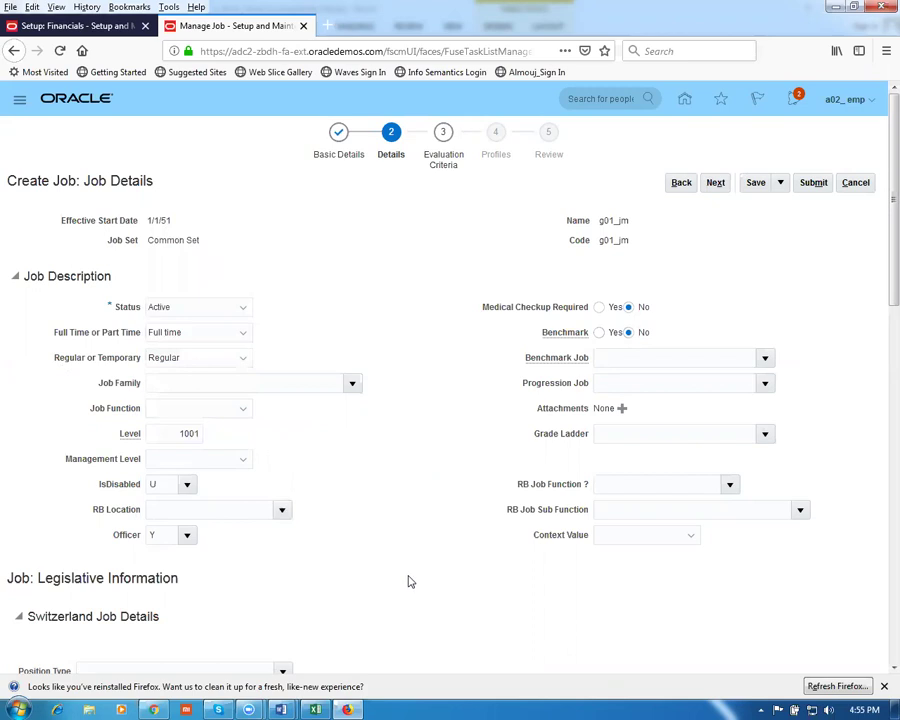
scroll(406, 578, down, 3)
scroll(407, 576, down, 2)
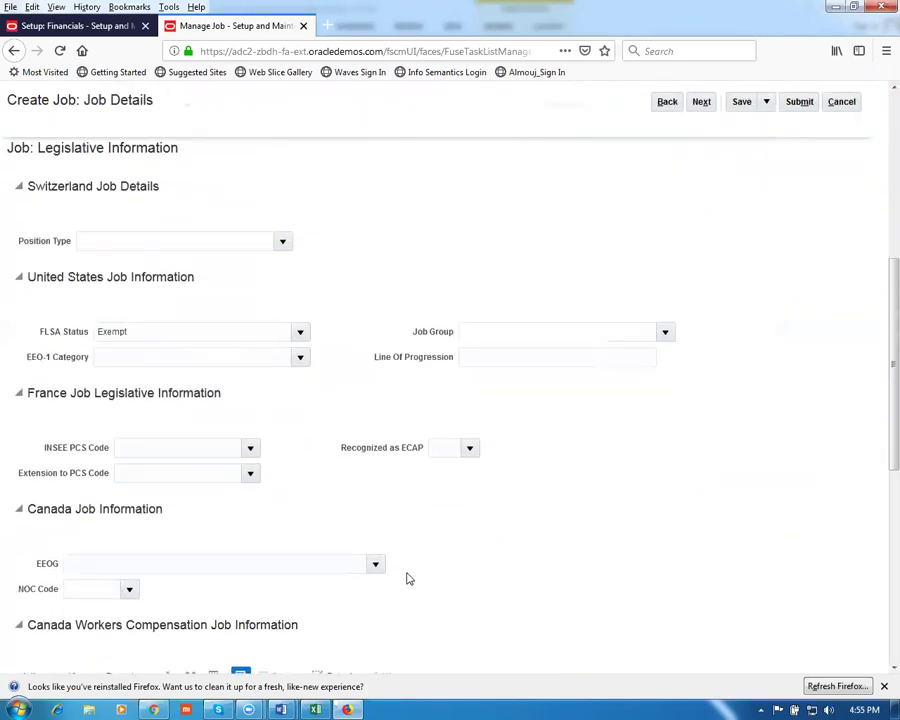
scroll(406, 574, up, 5)
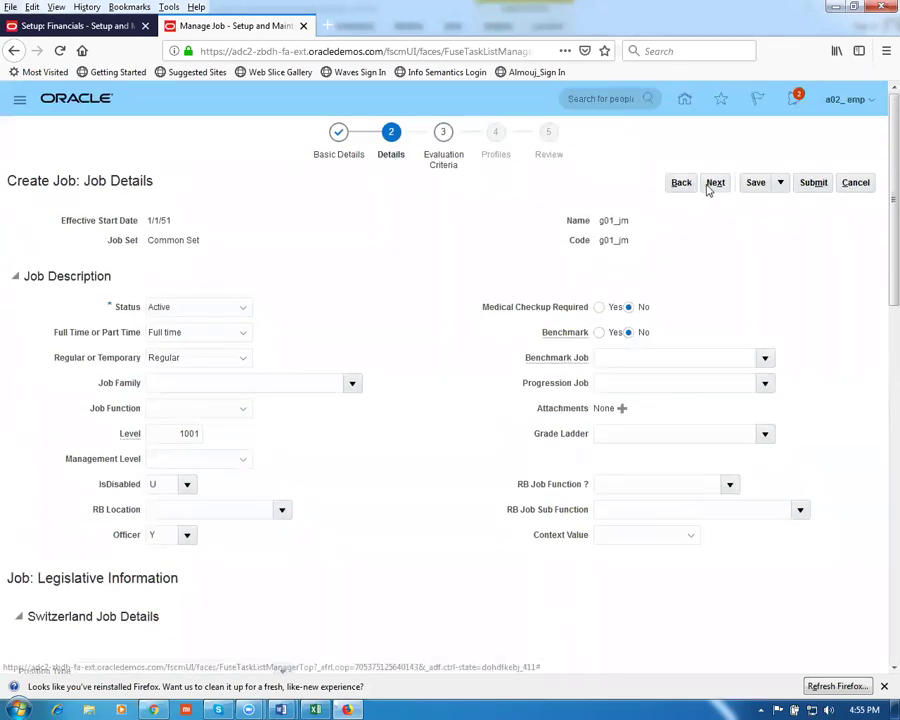
click(754, 187)
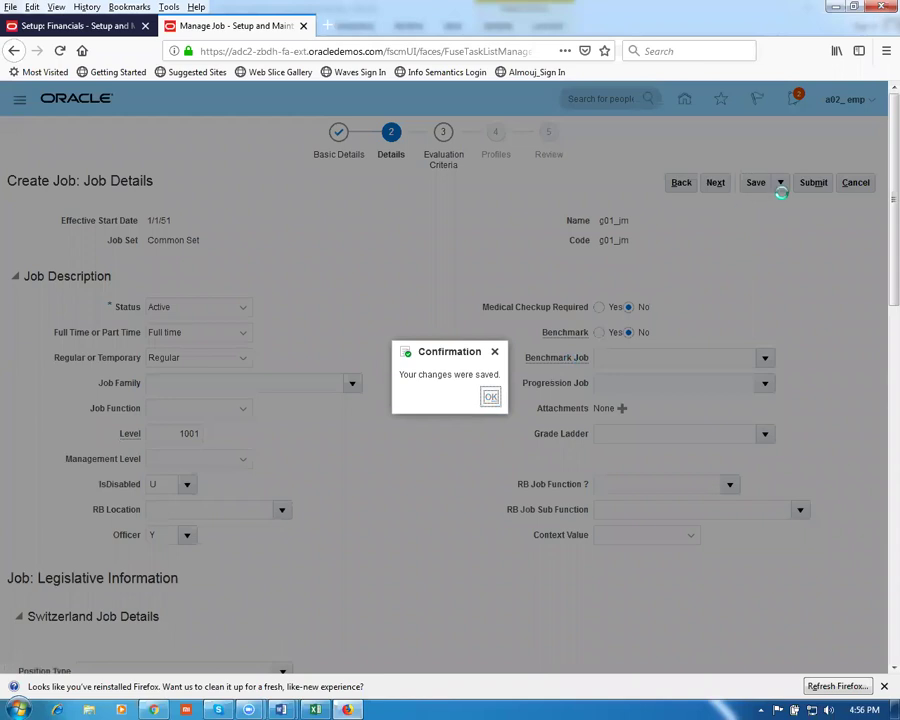
Dismiss the save confirmation, submit the g01_jm job, and confirm the warning with Yes
key(Return)
click(812, 183)
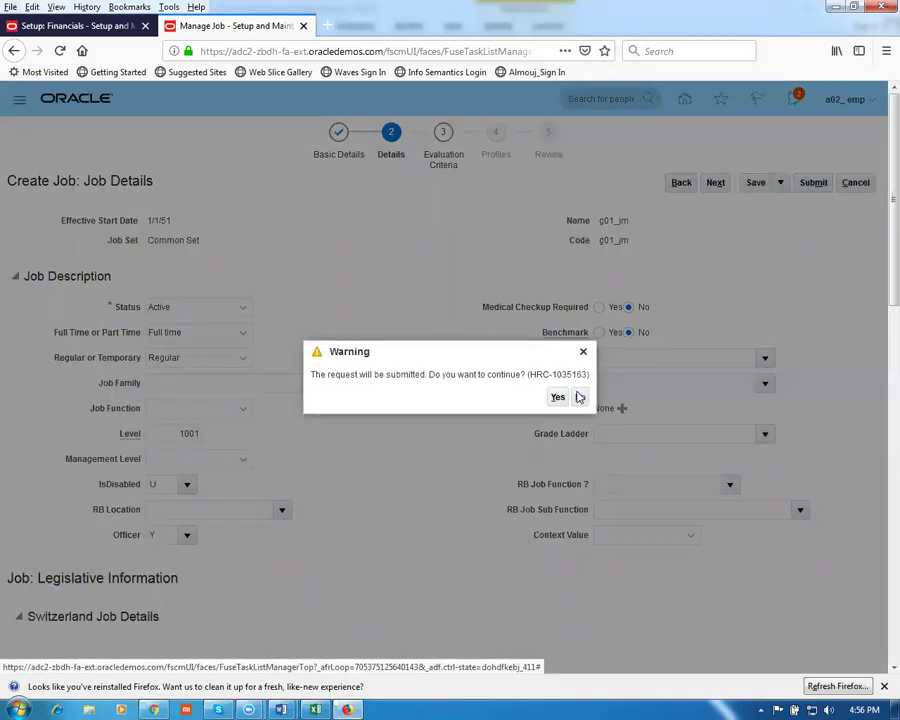
click(556, 398)
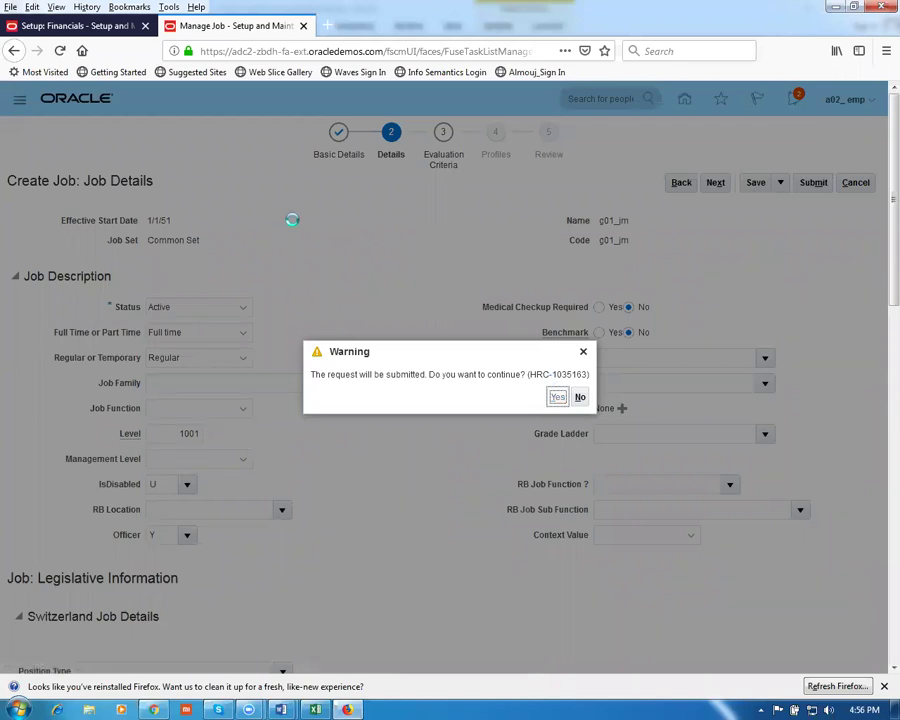
Review the Manage Department and Manage Positions rows in the Word worksheet, then acknowledge the job submission
key(alt+Tab)
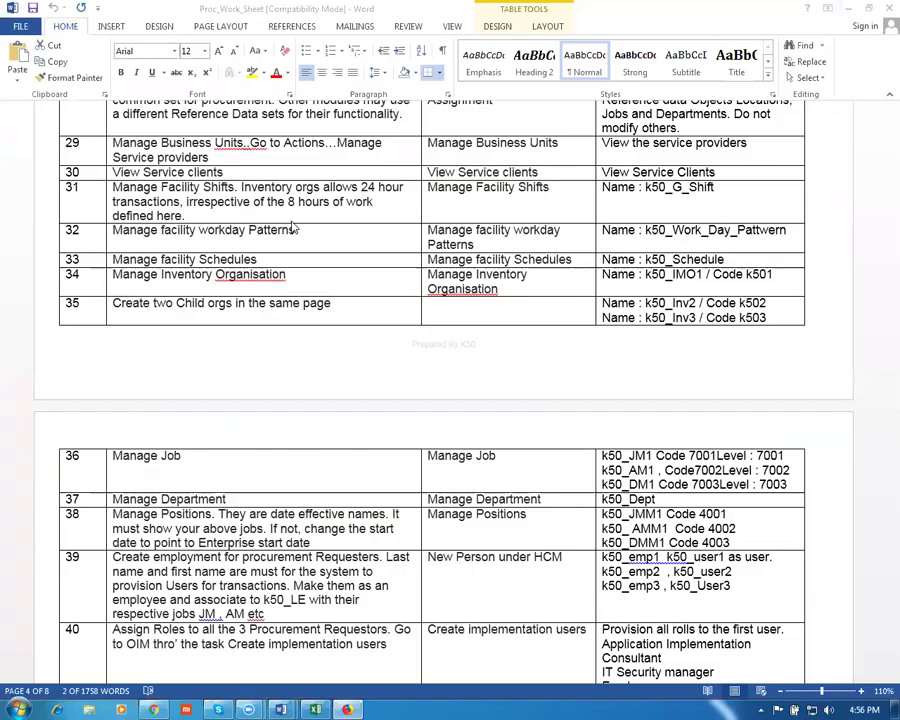
drag(180, 511, 150, 499)
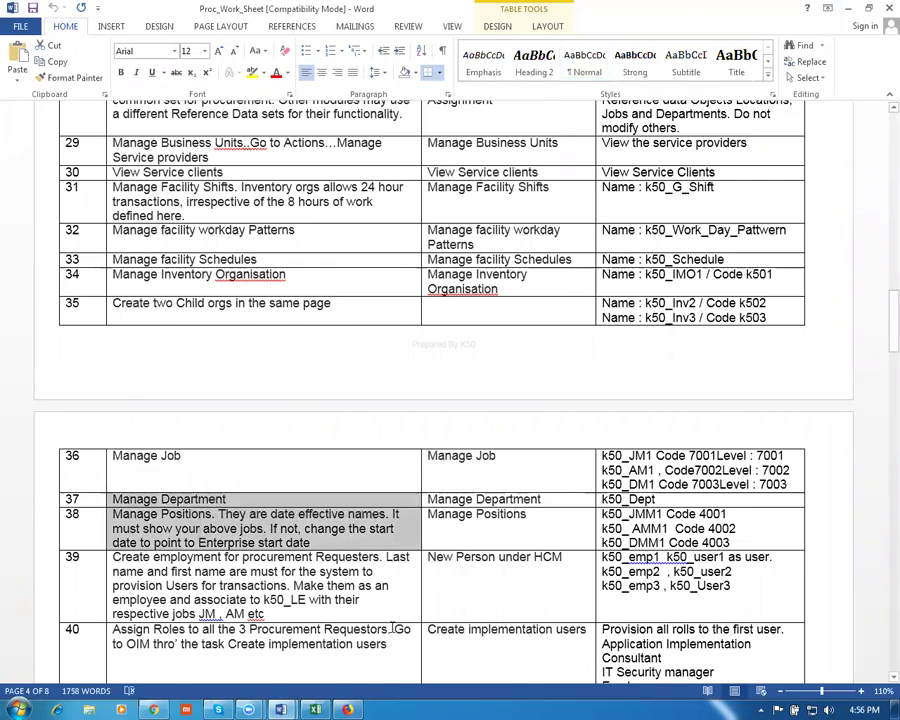
scroll(395, 628, down, 3)
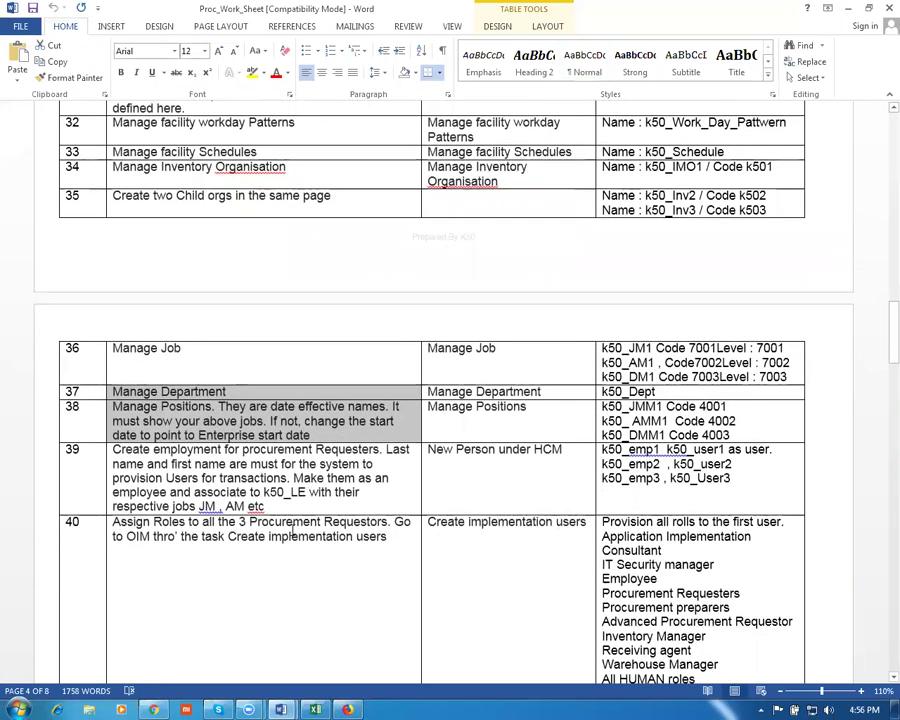
click(292, 522)
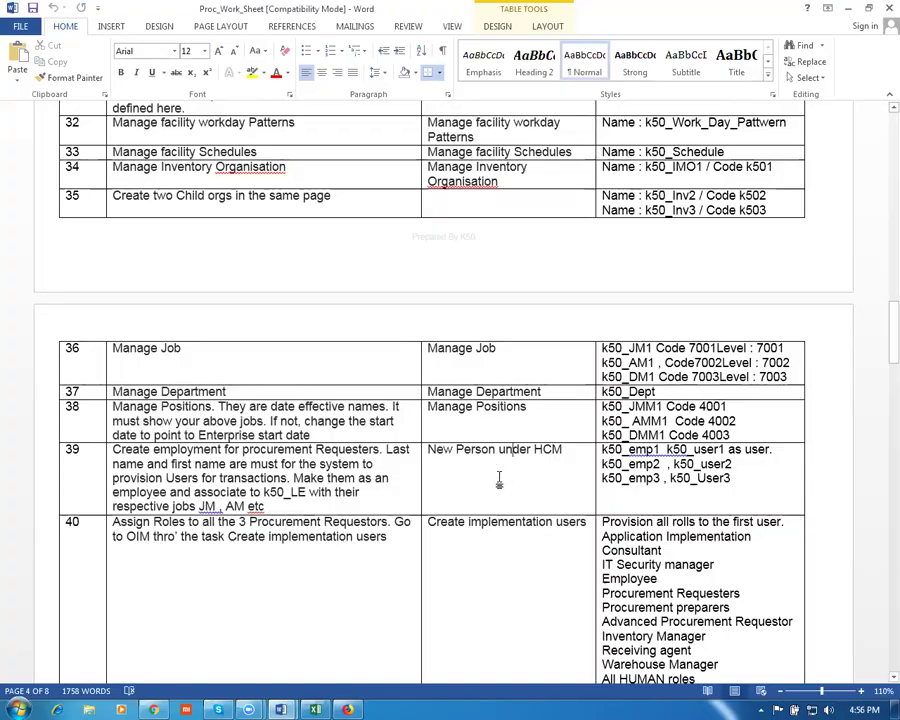
key(alt+Tab)
click(492, 400)
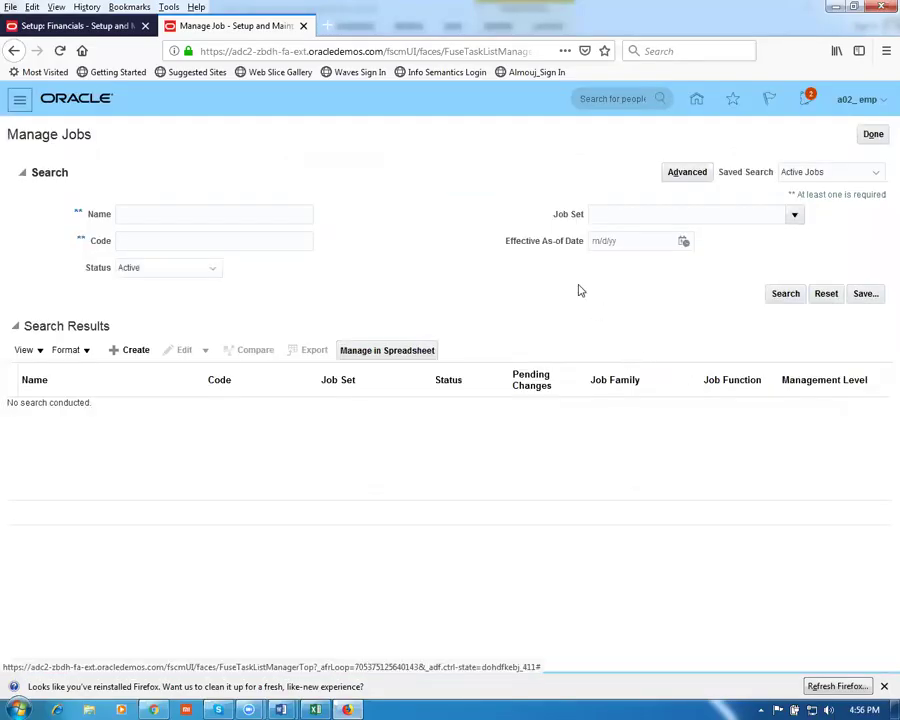
Finish Manage Jobs, search tasks for man%users%, and open Manage Users
click(873, 136)
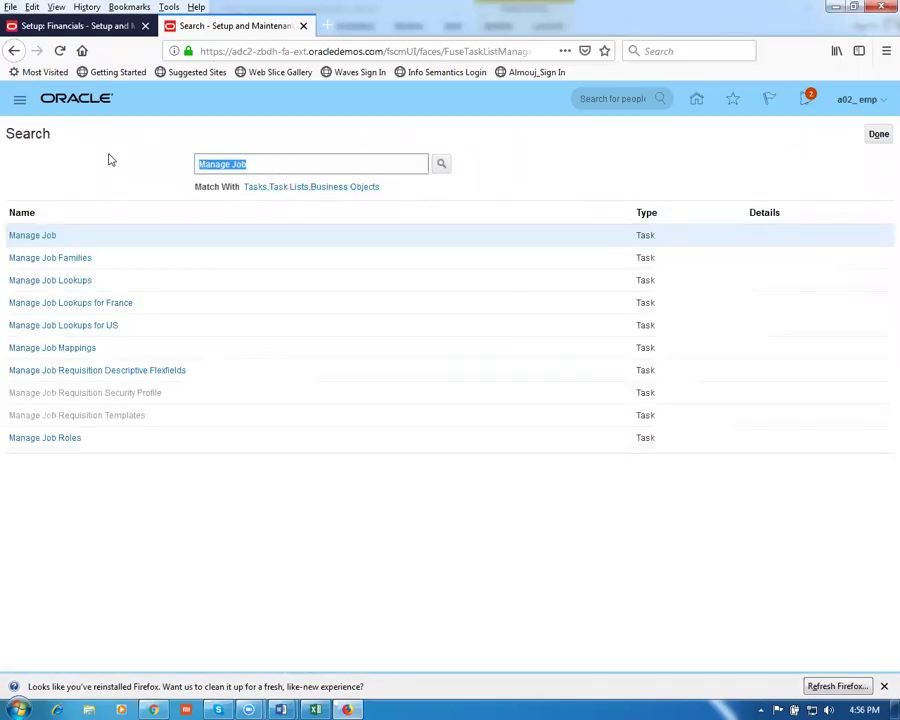
text(man%users%)
key(Return)
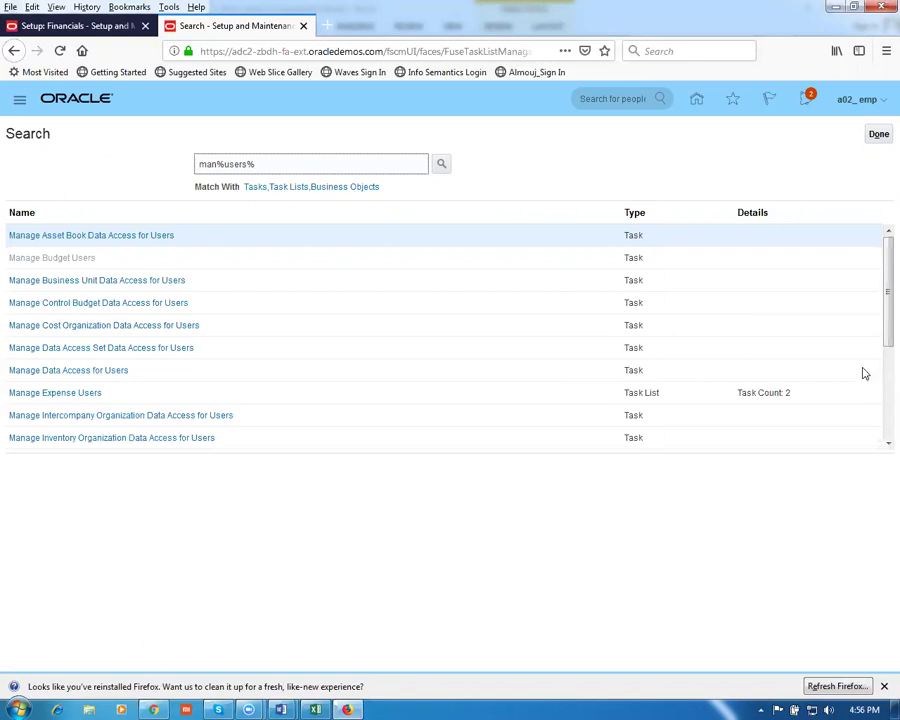
drag(878, 338, 880, 448)
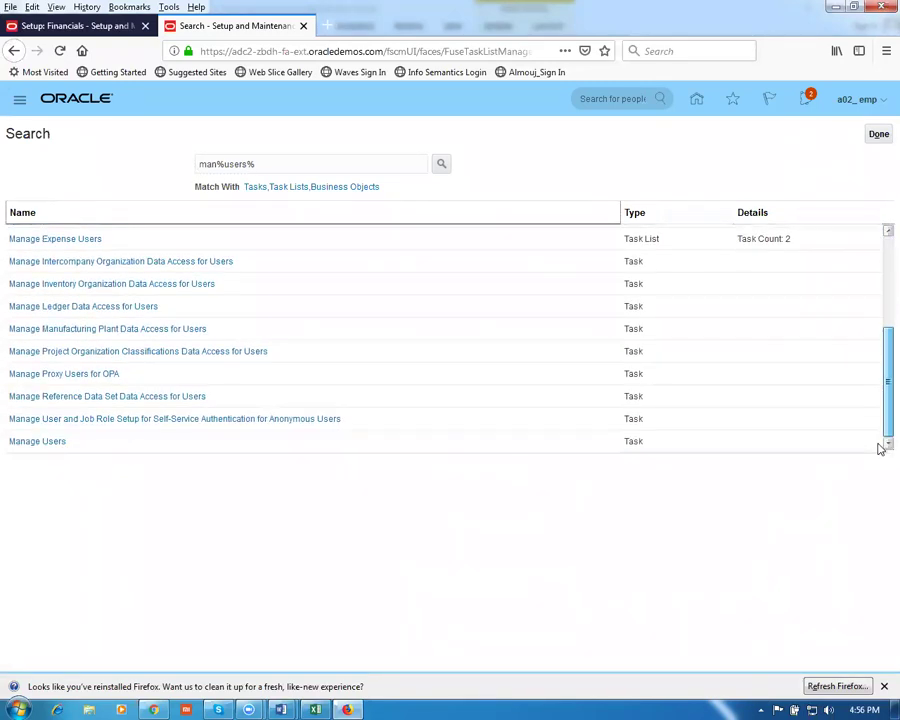
click(16, 443)
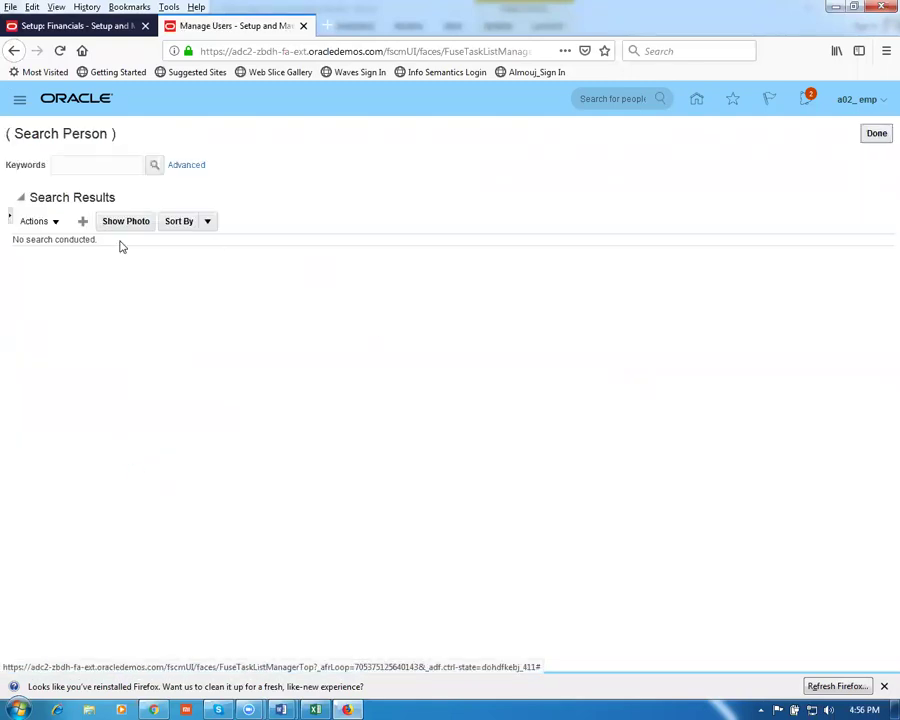
Start a new user and enter the last name, first name and e-mail address
click(82, 221)
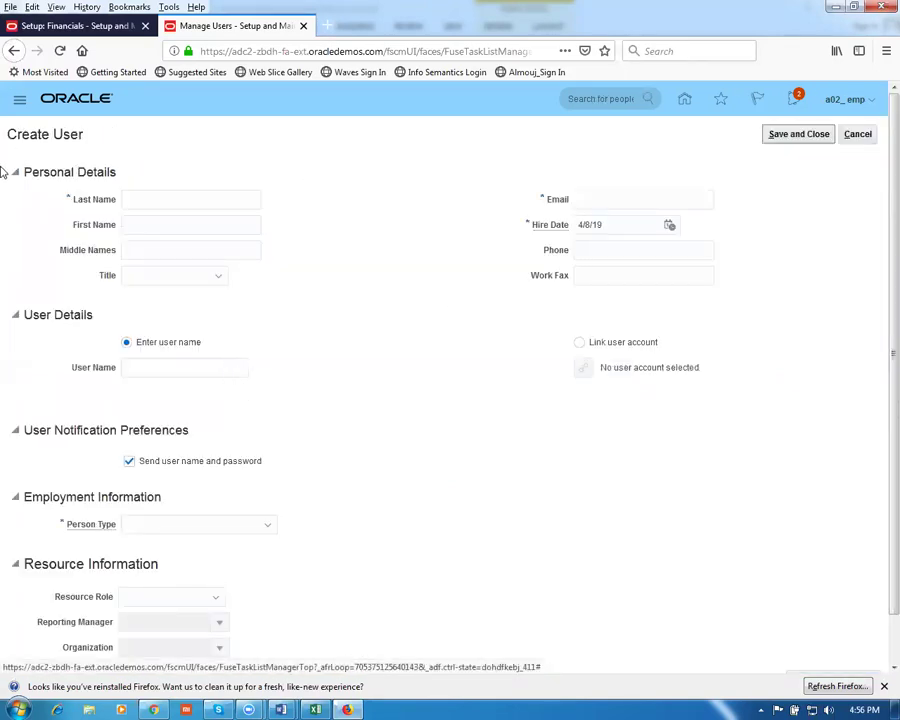
click(158, 203)
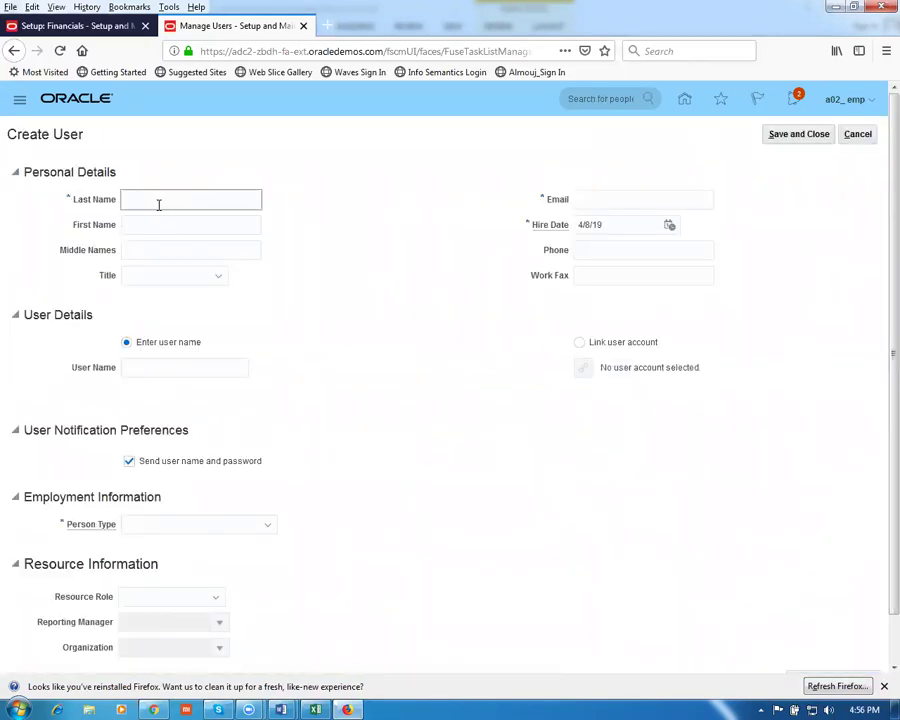
click(172, 228)
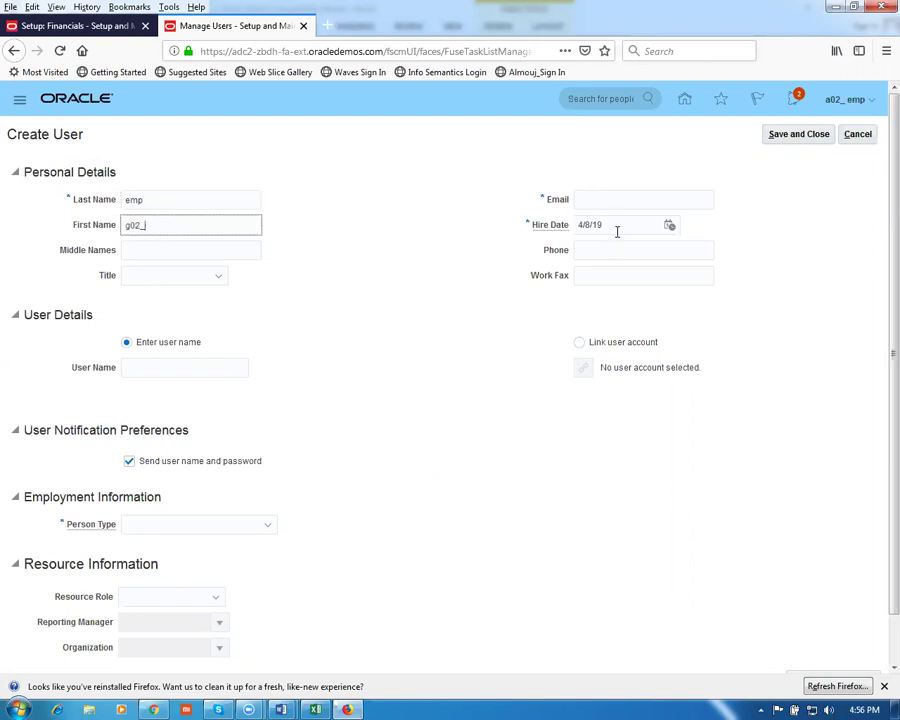
click(604, 202)
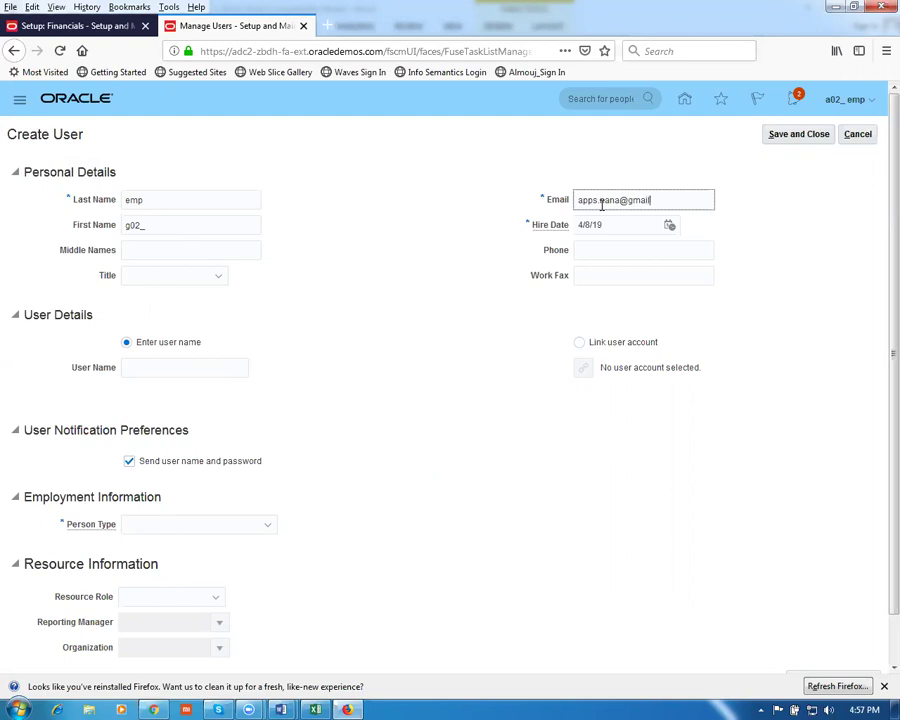
click(390, 332)
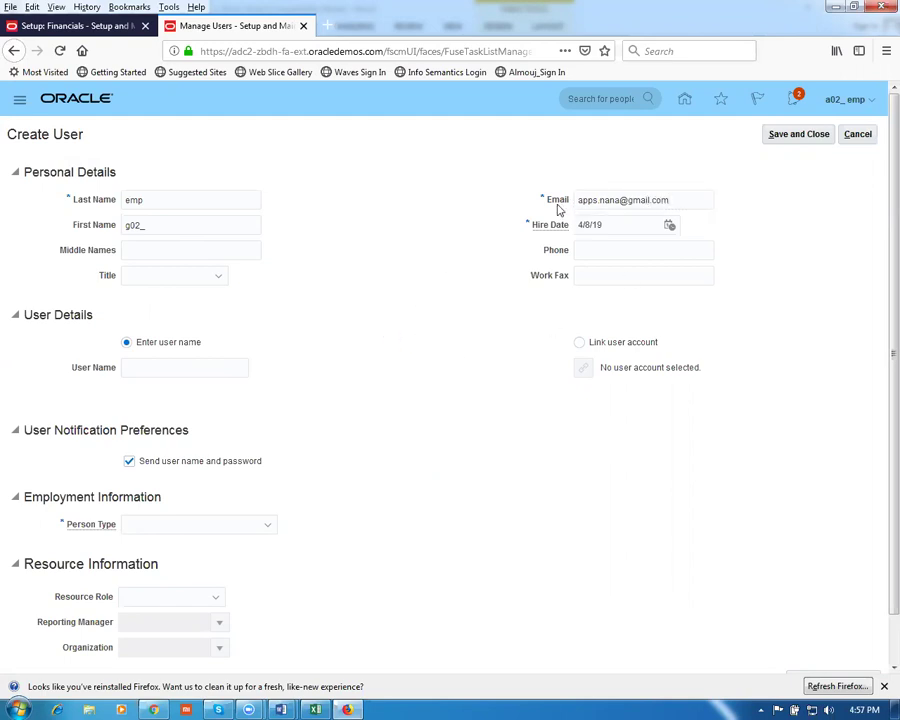
Set user name g02_emp, person type Employee and legal employer g02
click(147, 370)
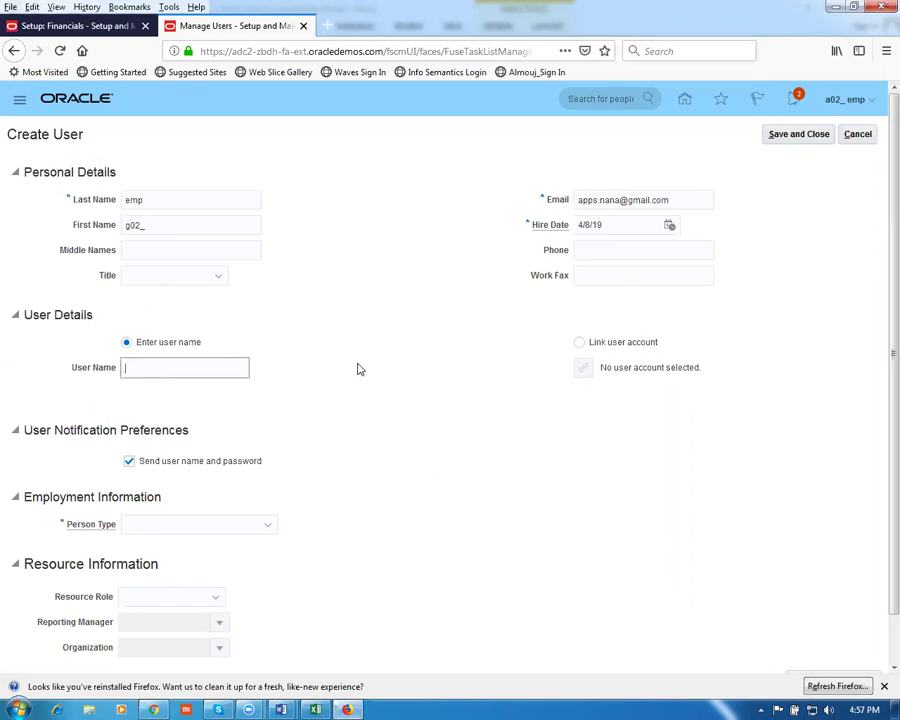
text(g02_e)
scroll(211, 432, down, 1)
click(157, 481)
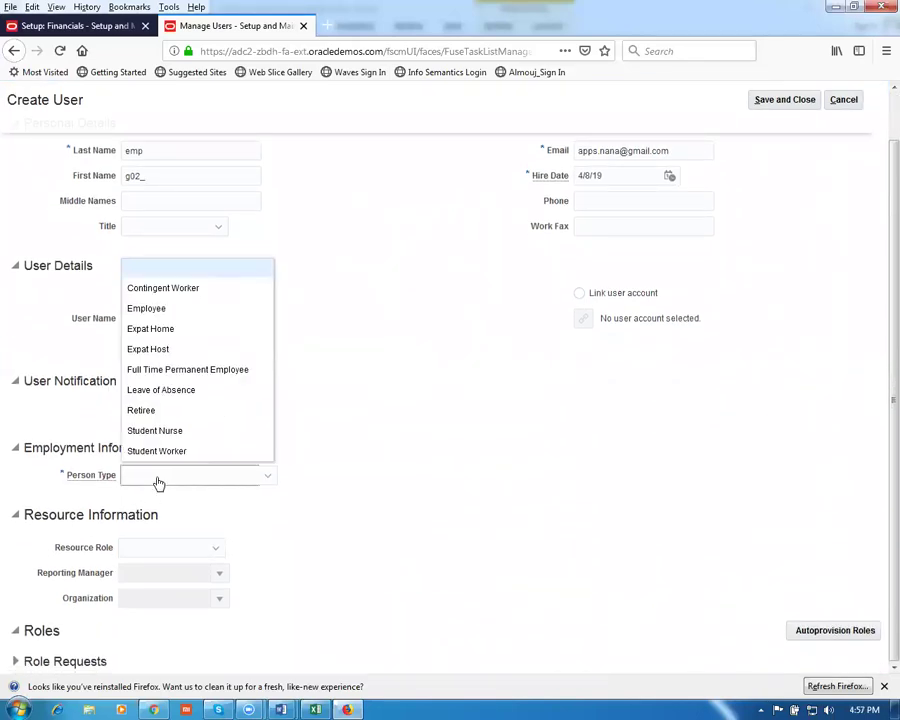
click(160, 310)
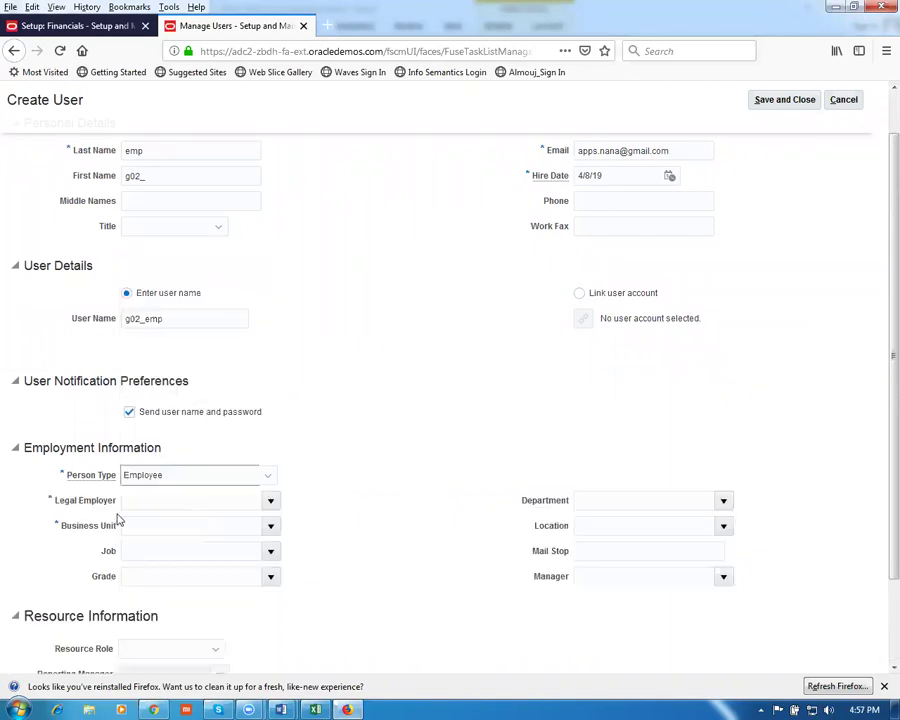
click(140, 501)
text(g0)
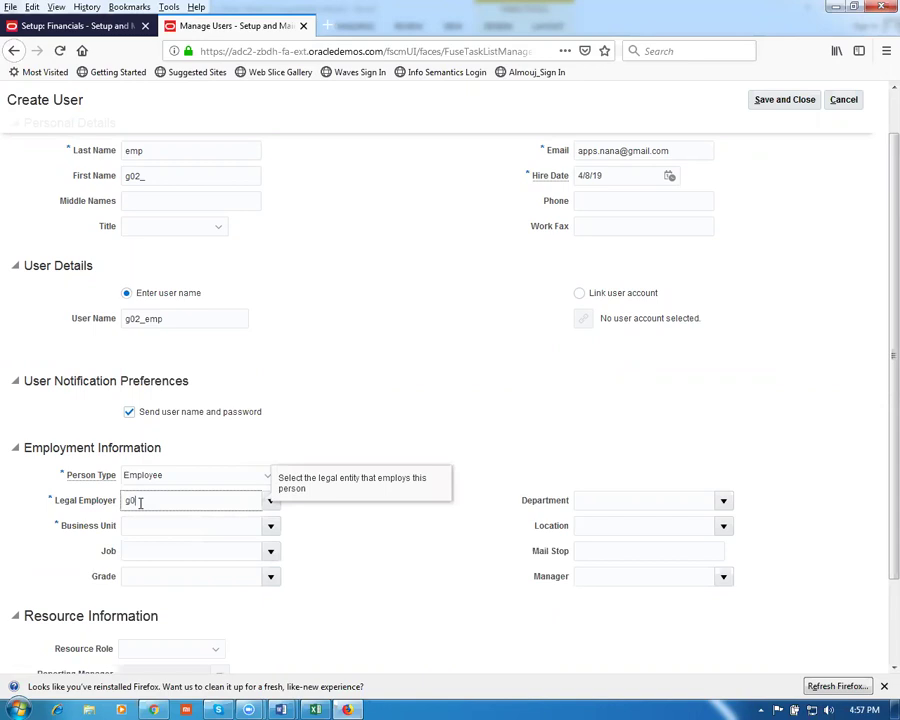
text(2)
key(Tab)
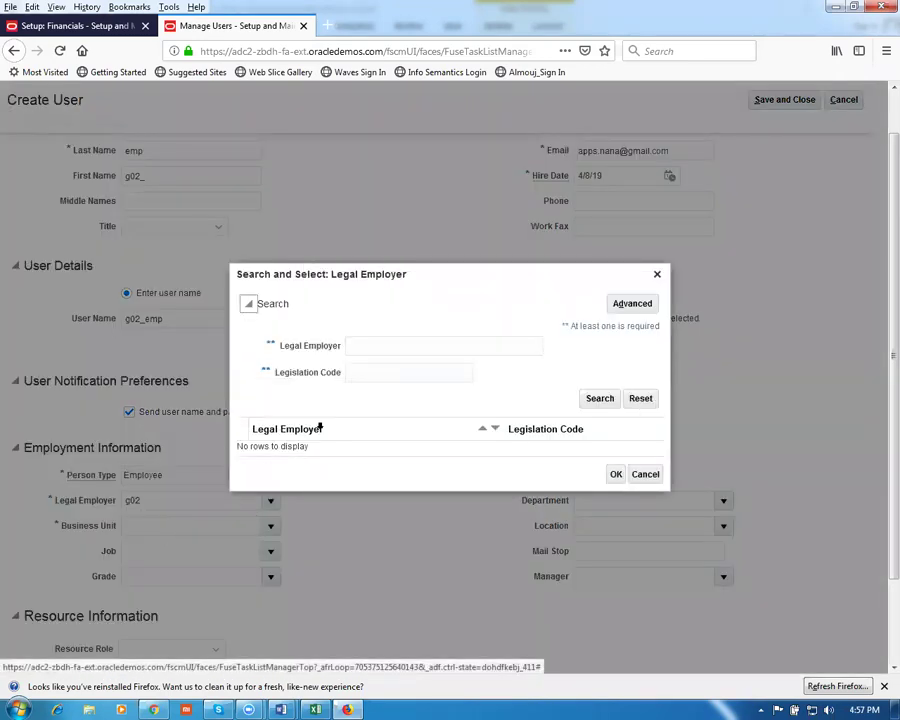
Search the legal employer lookup for g02, find no rows, and return to Setup: Financials
click(409, 346)
text(g02)
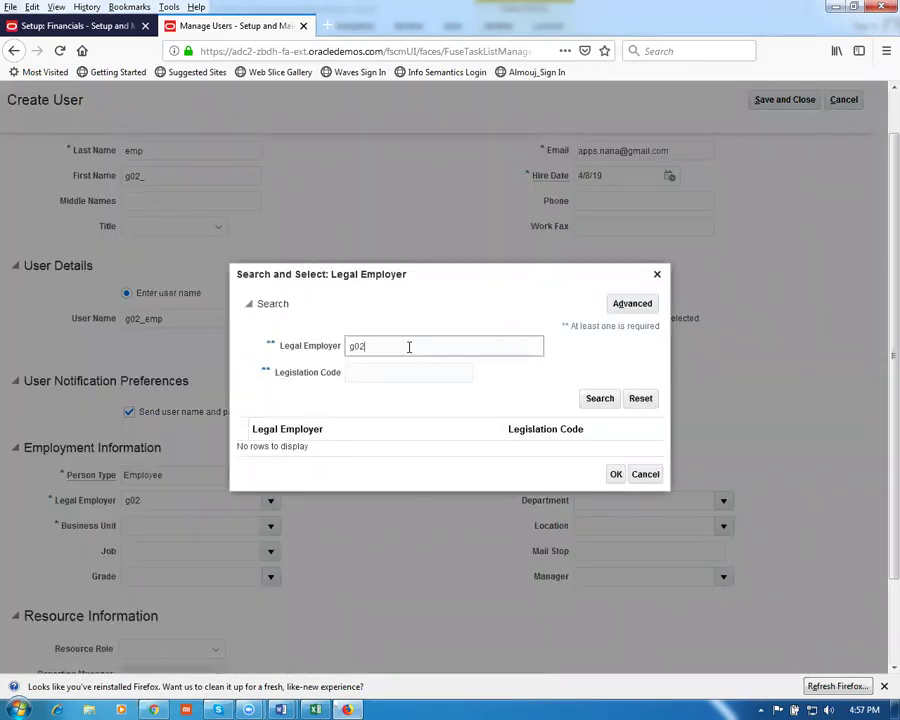
click(586, 399)
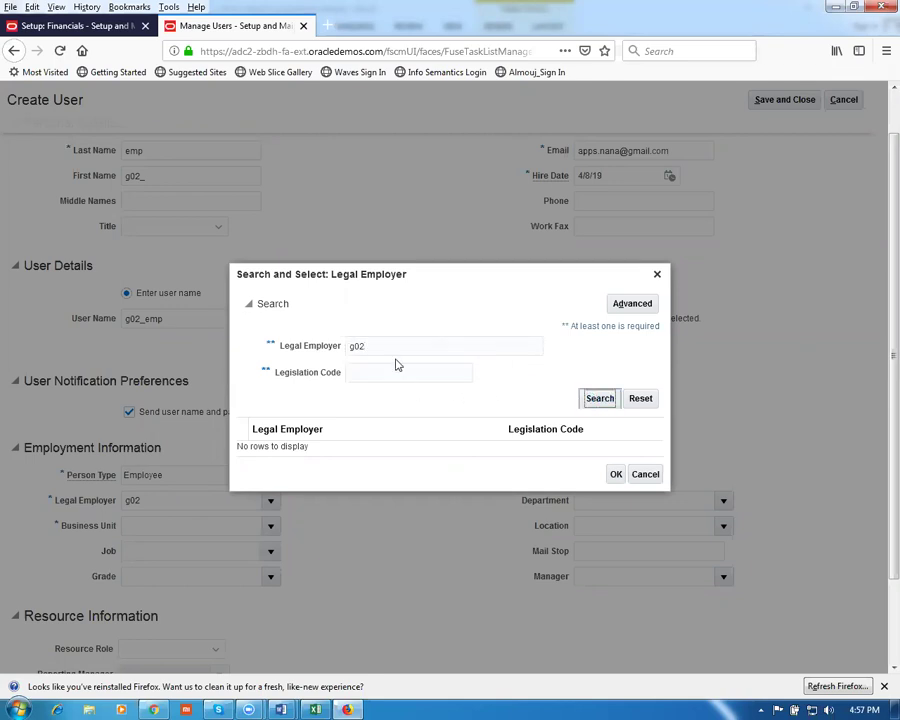
drag(391, 349, 344, 345)
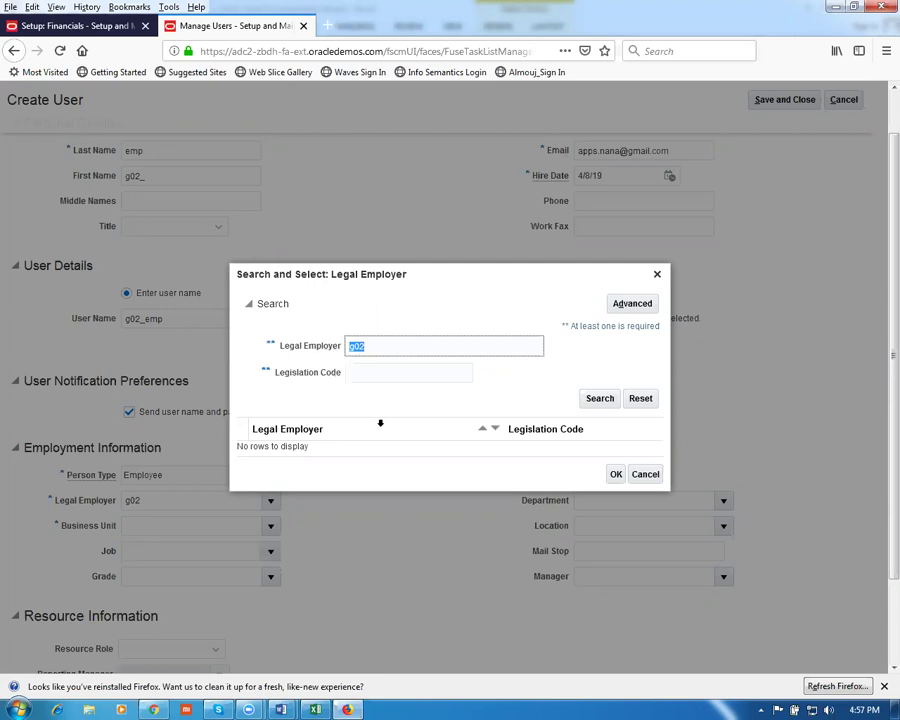
text(g02)
key(Tab)
click(602, 400)
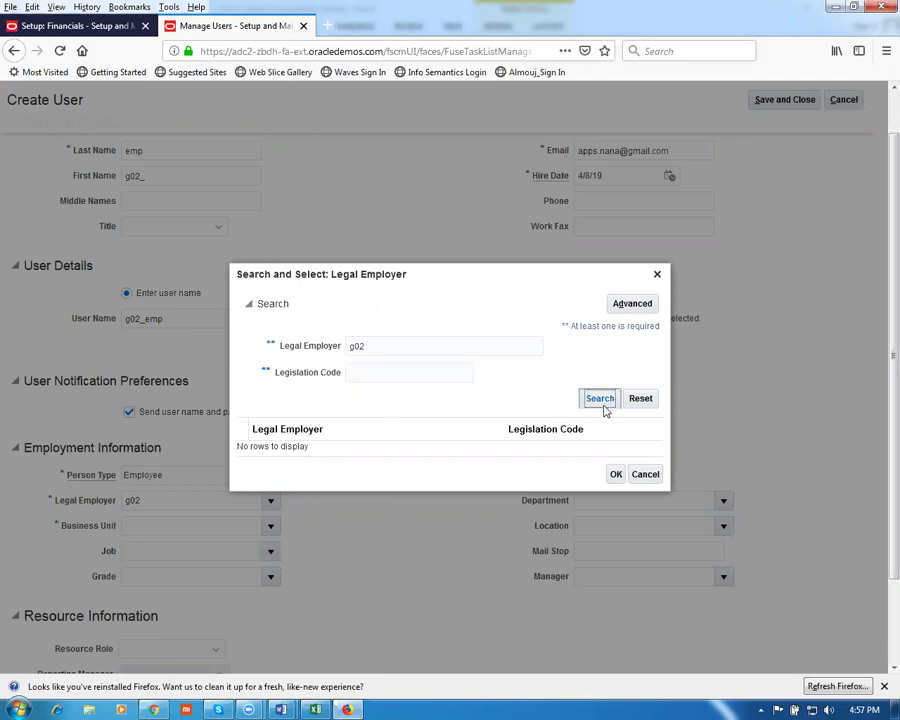
click(662, 474)
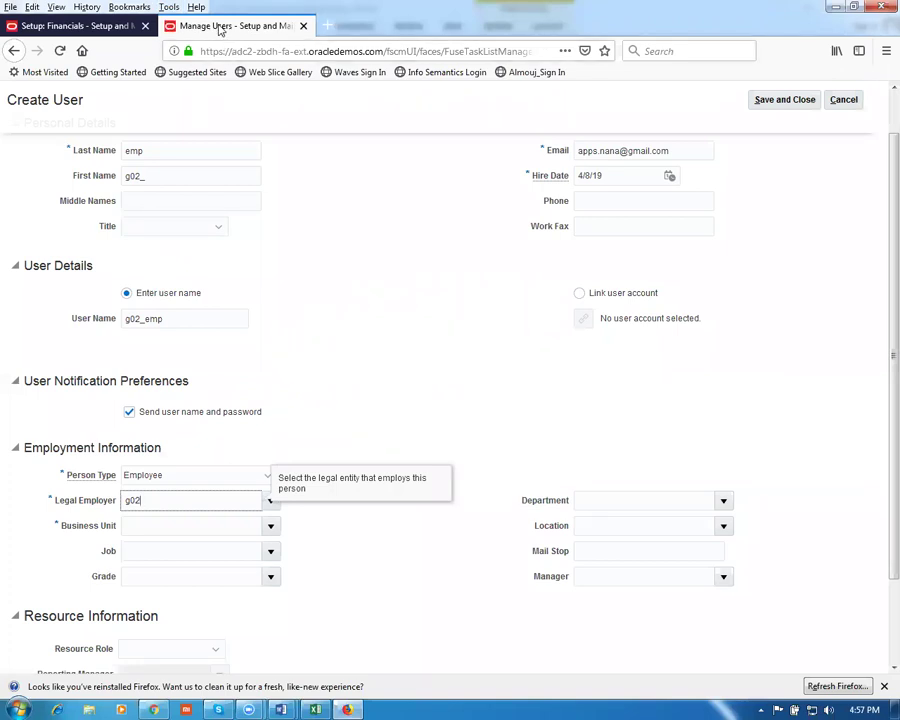
click(72, 30)
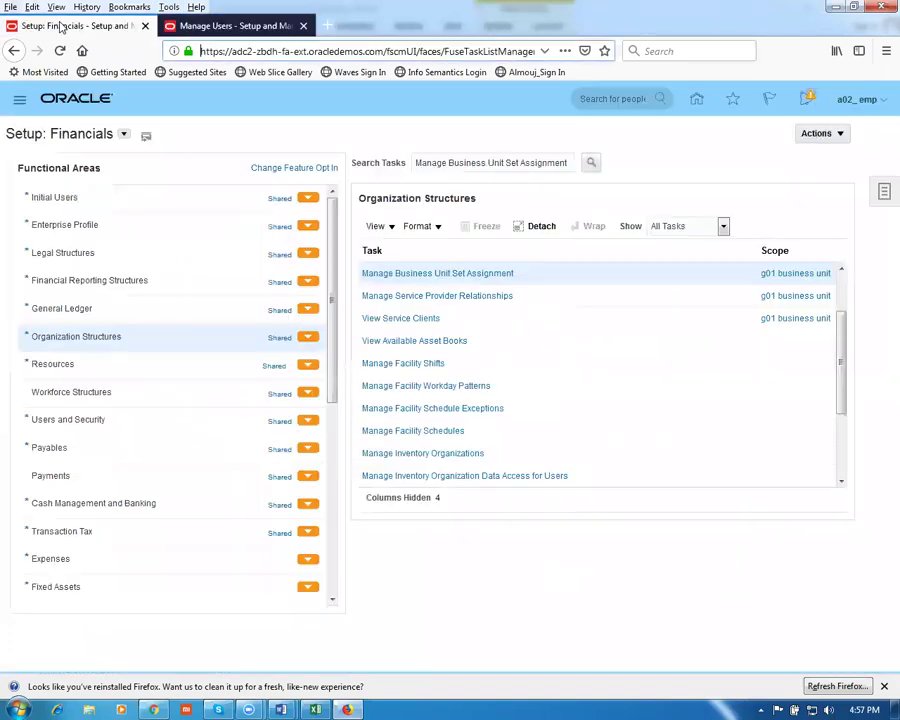
Find and open the Manage Legal Entity HCM Information task through the task search
click(884, 193)
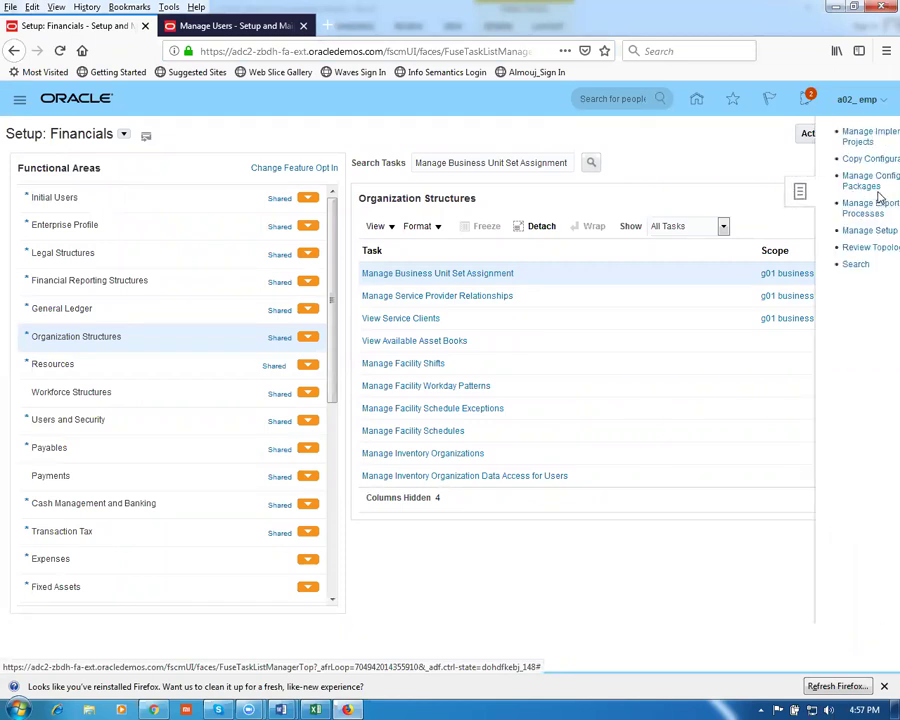
click(795, 266)
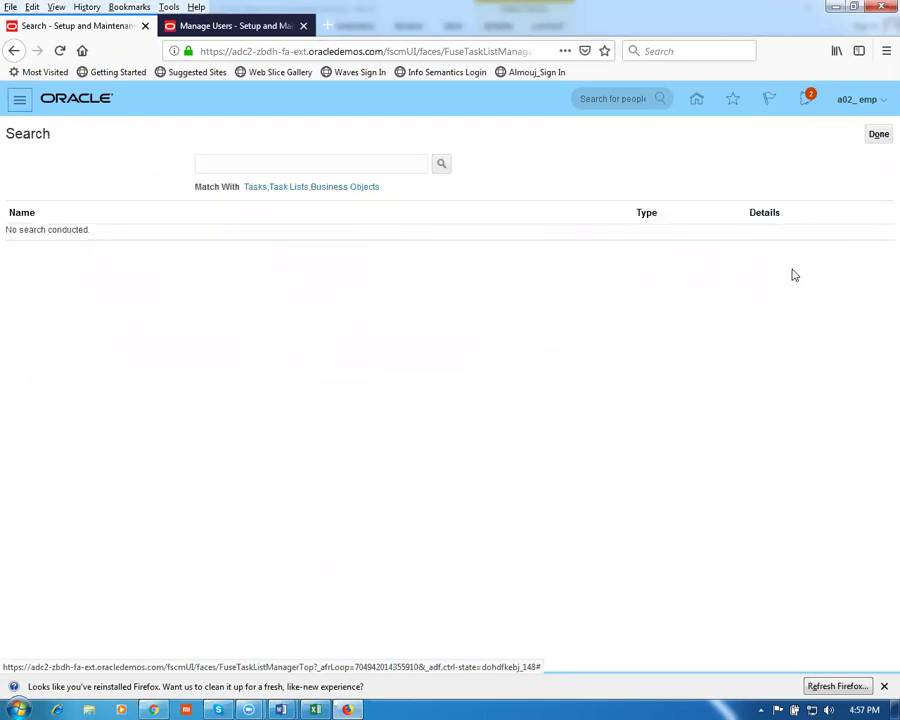
click(291, 163)
text(man%legal%ent%hcm%)
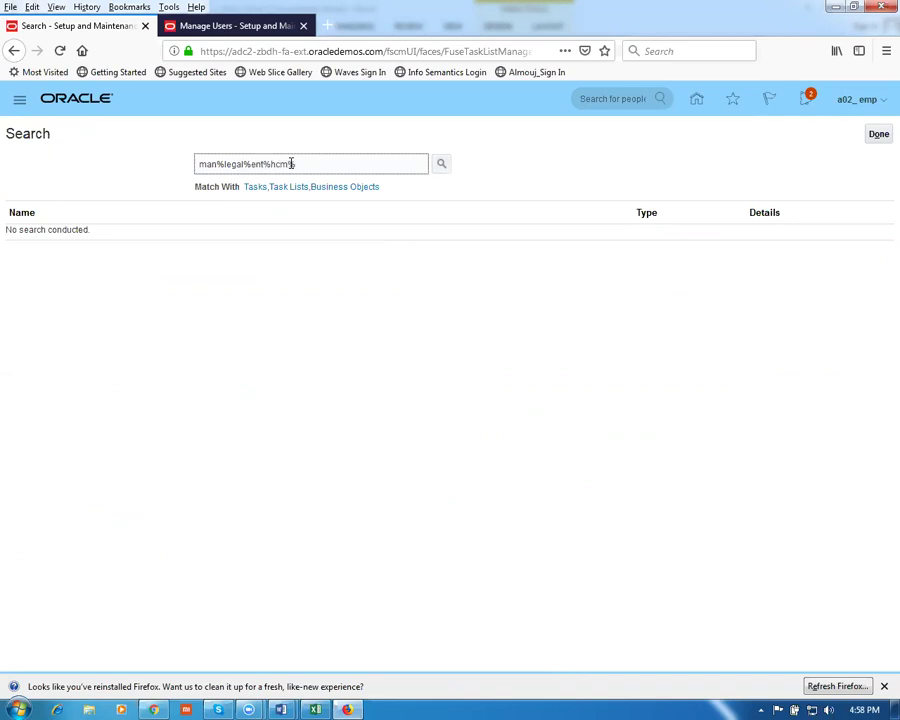
key(Return)
click(104, 237)
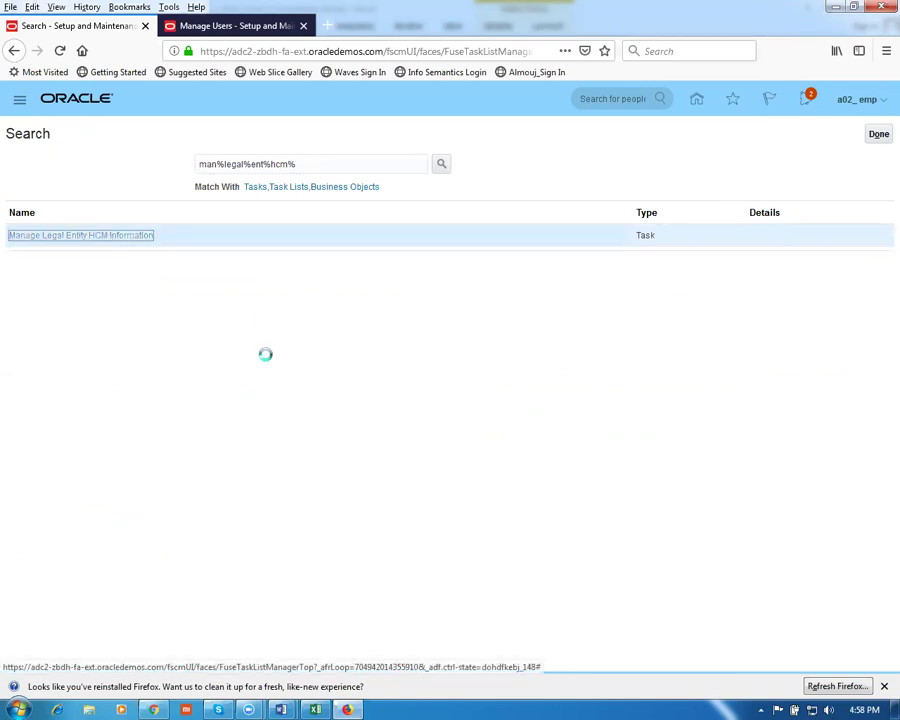
Open g01 legal entity, review its Payroll Statutory Unit and Position Synchronization details, then return to Create User
click(257, 214)
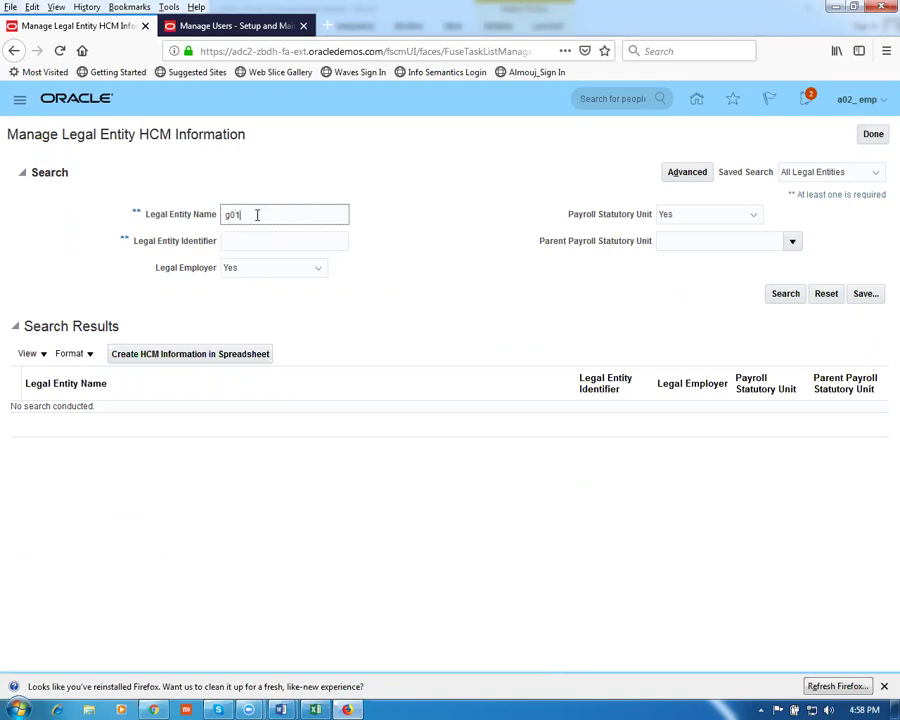
click(786, 294)
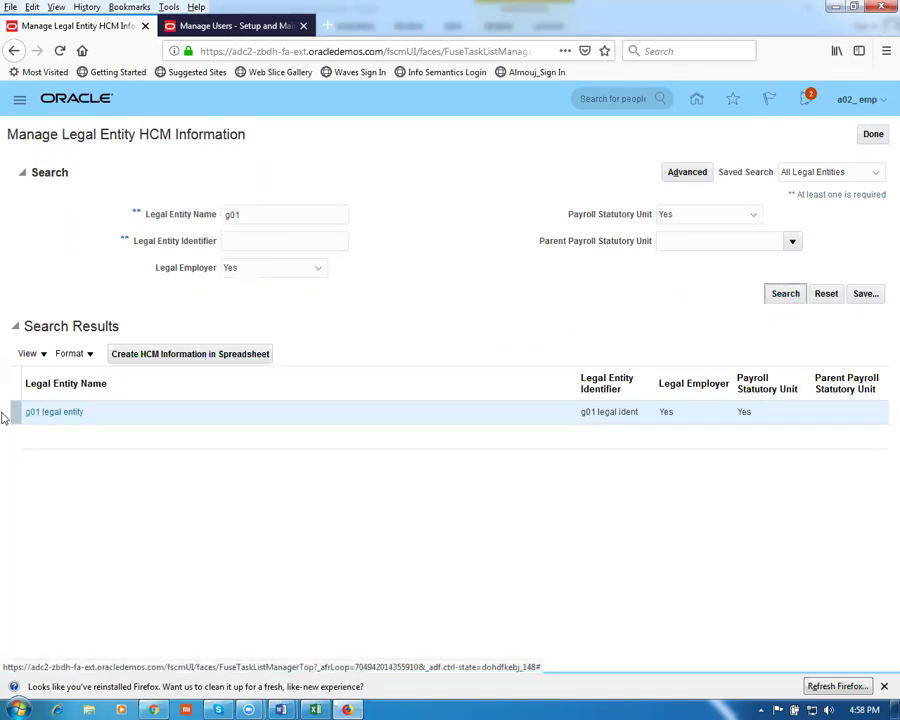
click(50, 422)
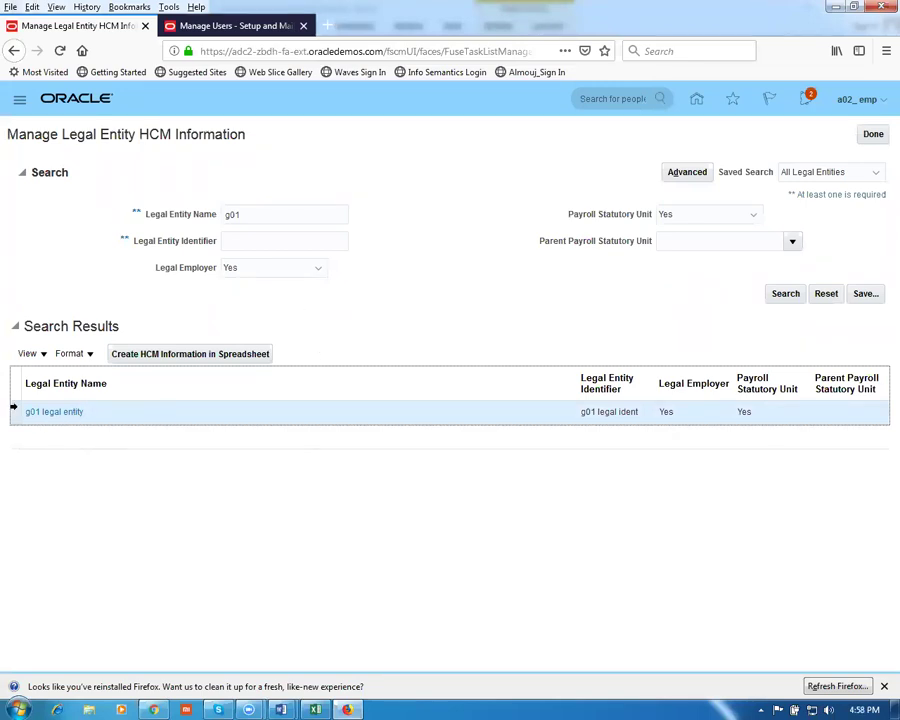
click(54, 413)
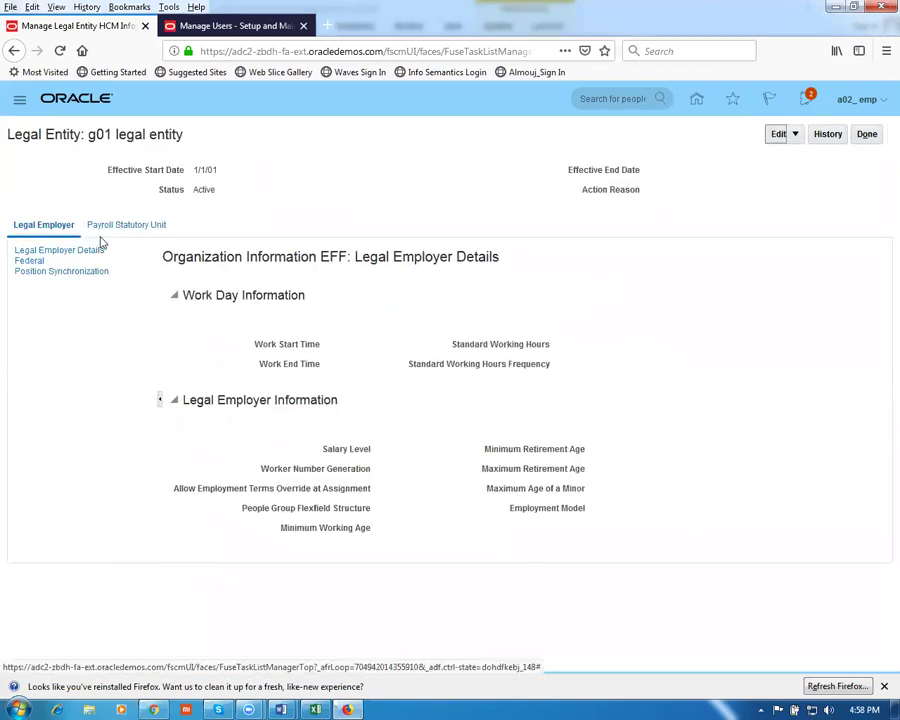
click(114, 228)
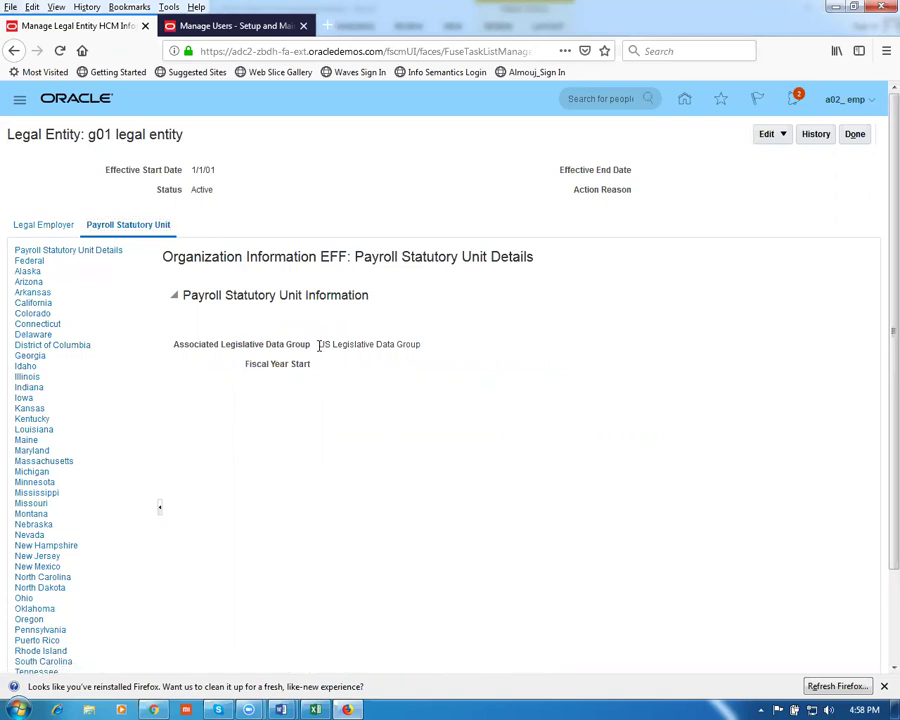
drag(318, 345, 444, 361)
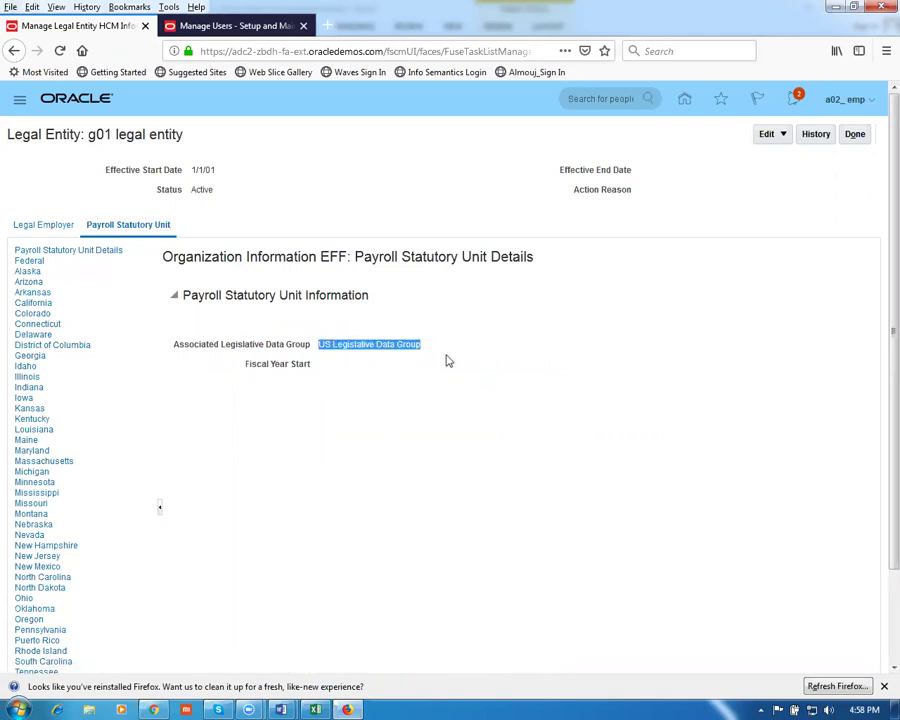
click(22, 230)
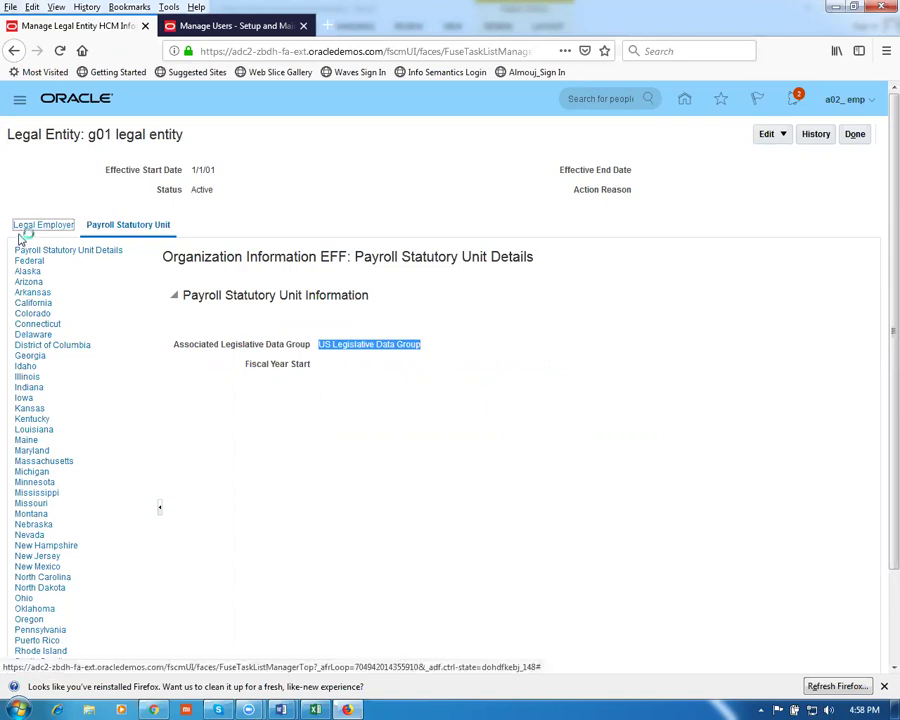
click(40, 272)
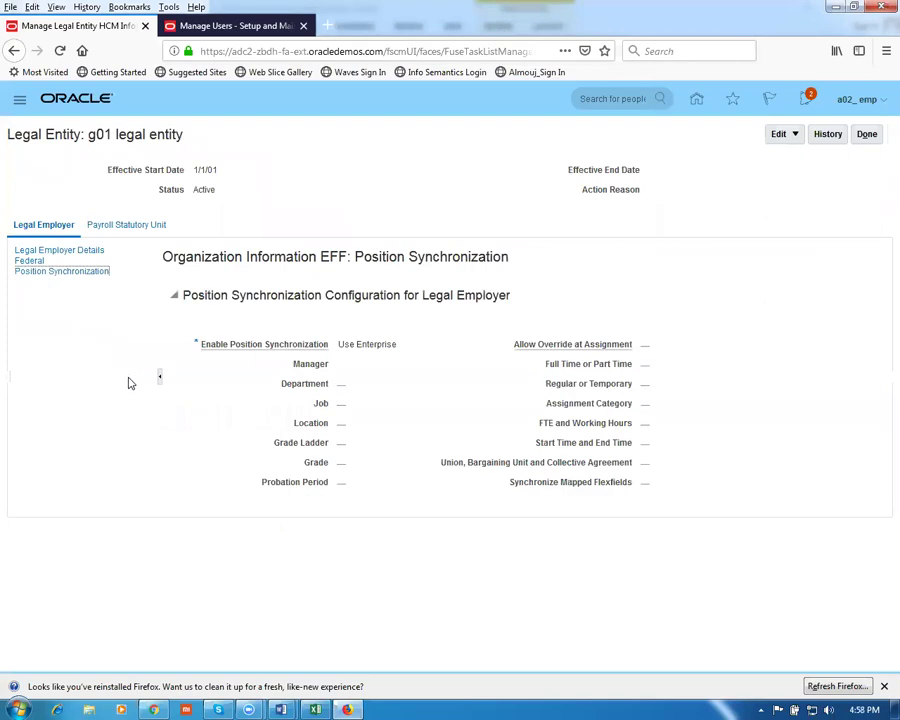
click(220, 27)
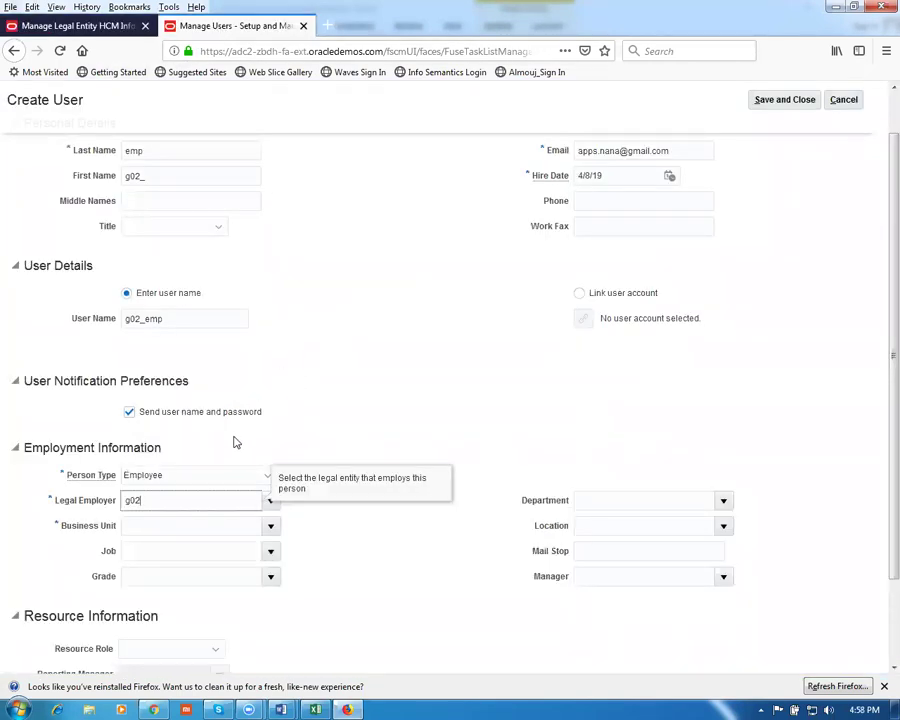
Delete g02 from the Legal Employer field and show its list of legal entities
drag(189, 498, 12, 490)
key(BackSpace)
click(269, 500)
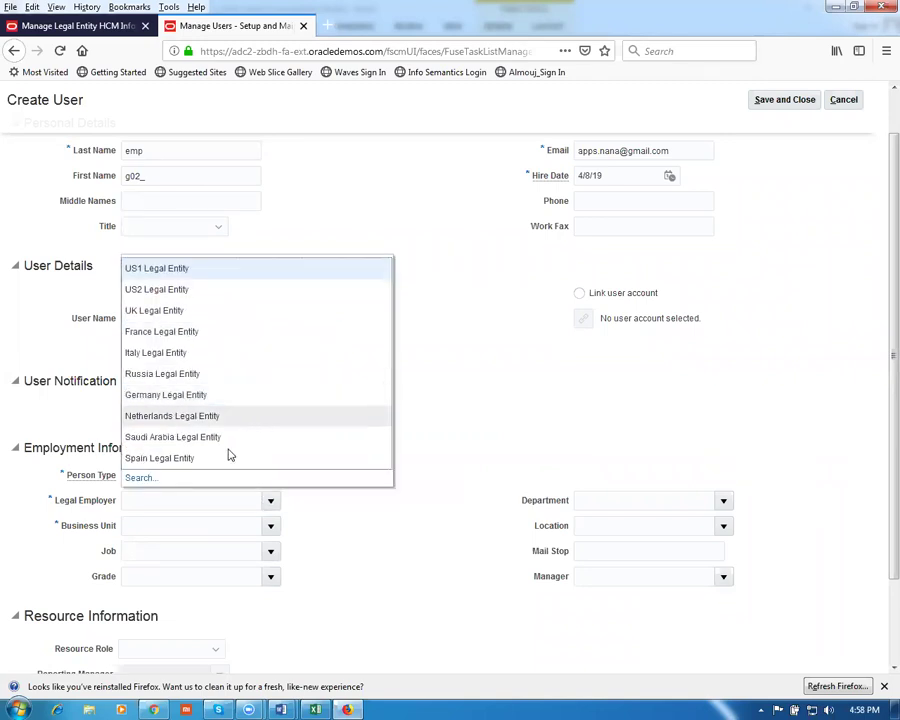
Search legal employers for g01 after trying g and a02, and choose g01 legal entity
click(139, 480)
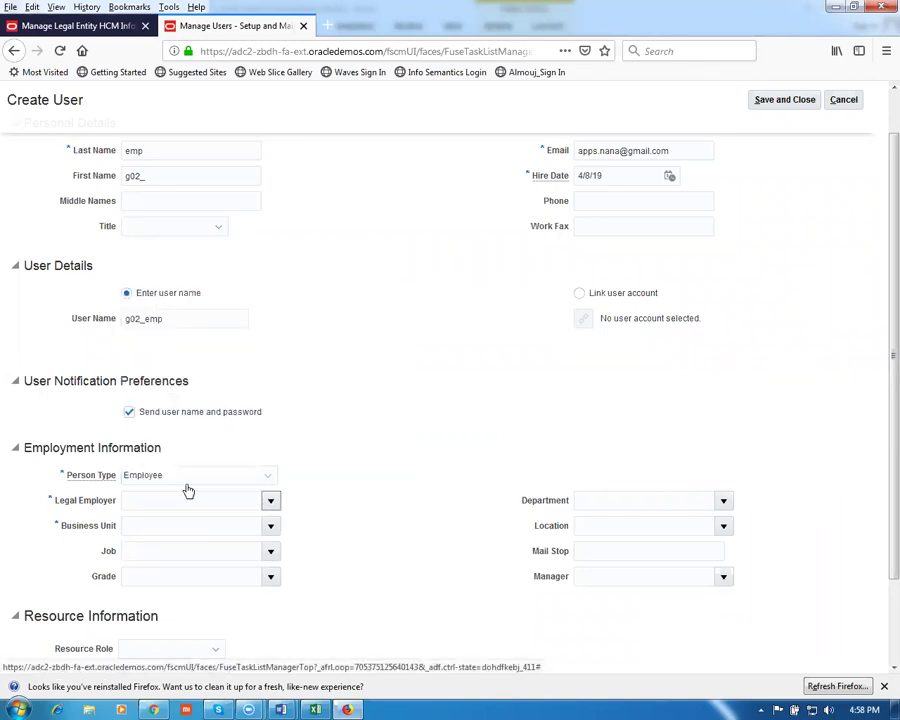
click(369, 346)
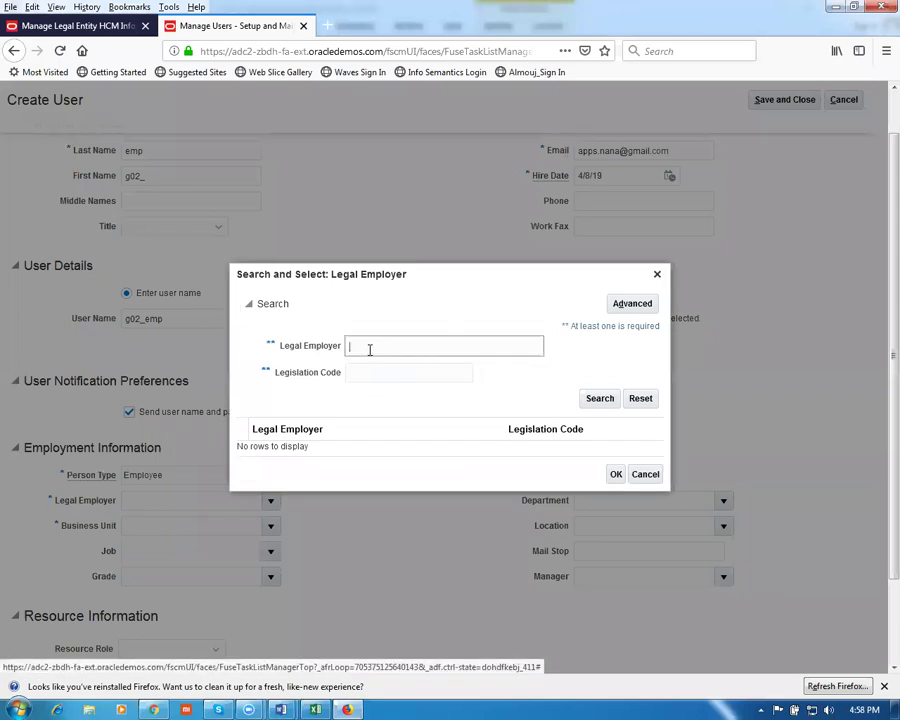
text(g02)
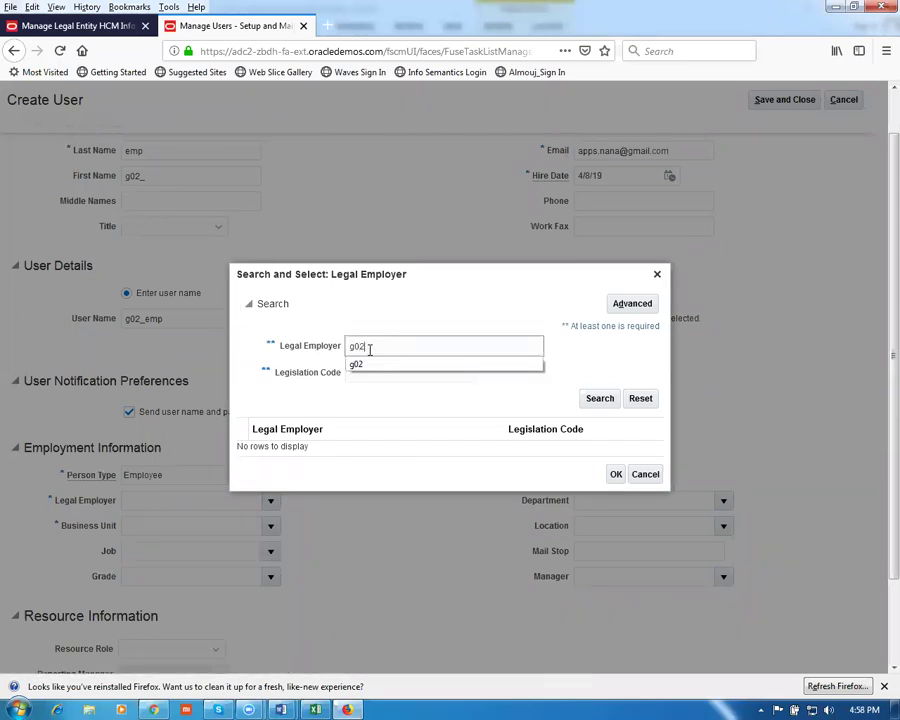
click(597, 406)
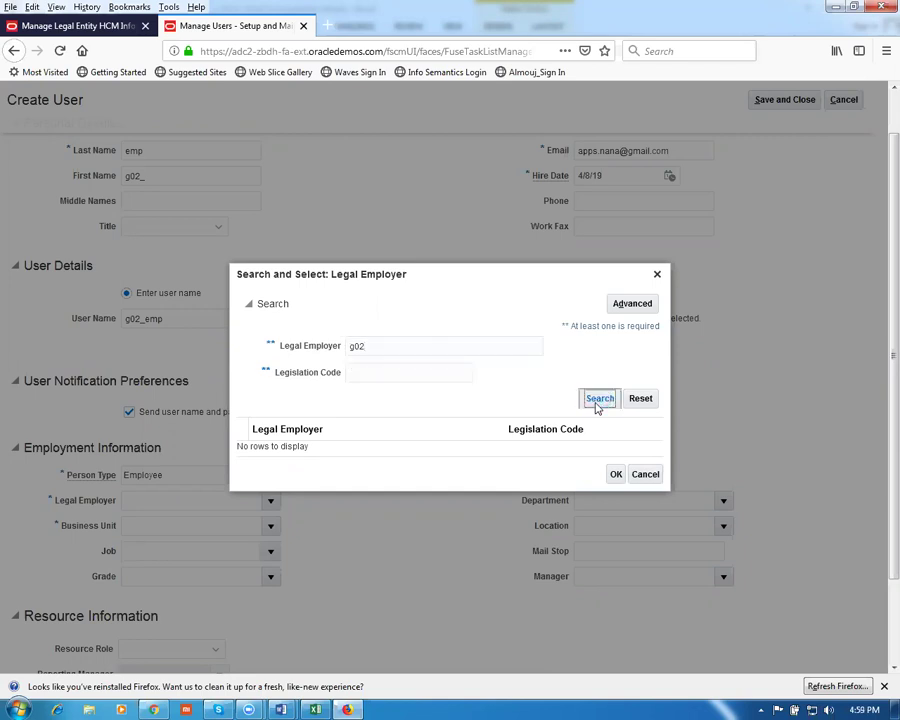
drag(392, 343, 200, 338)
text(a0)
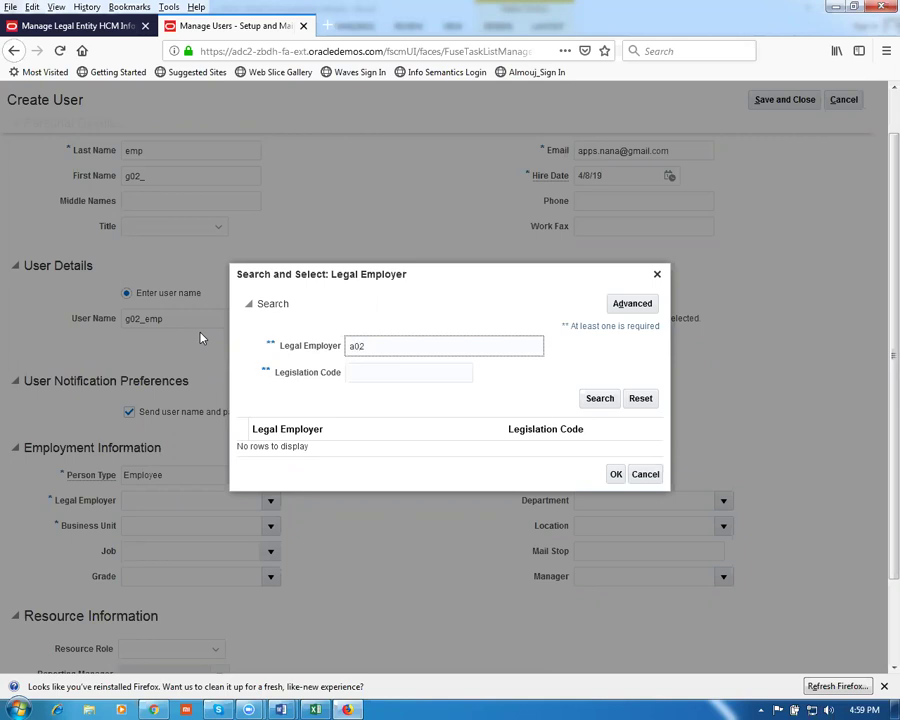
text(2)
click(597, 400)
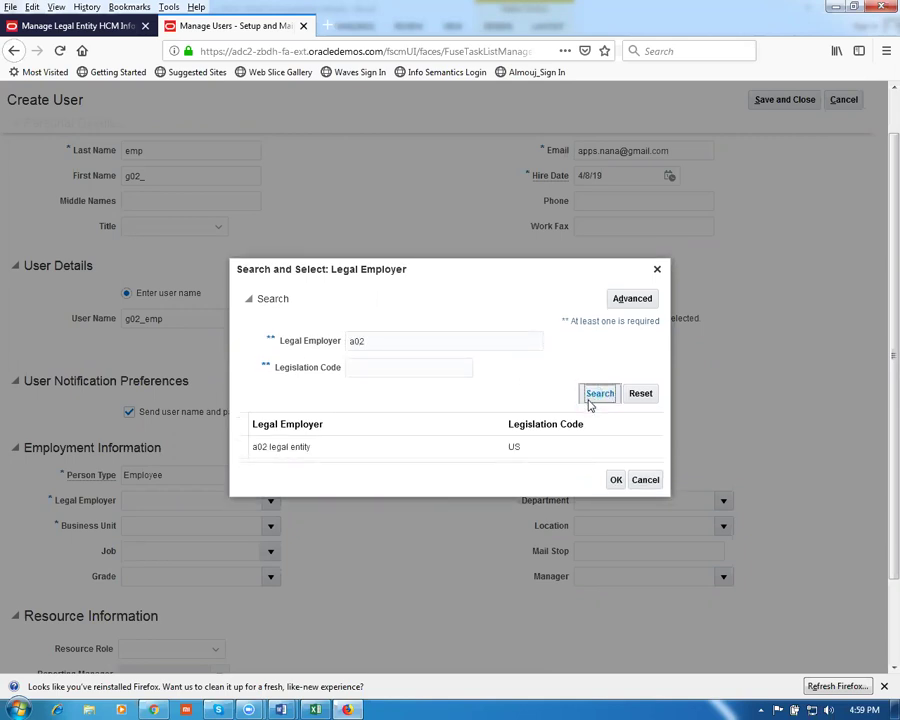
drag(378, 342, 294, 346)
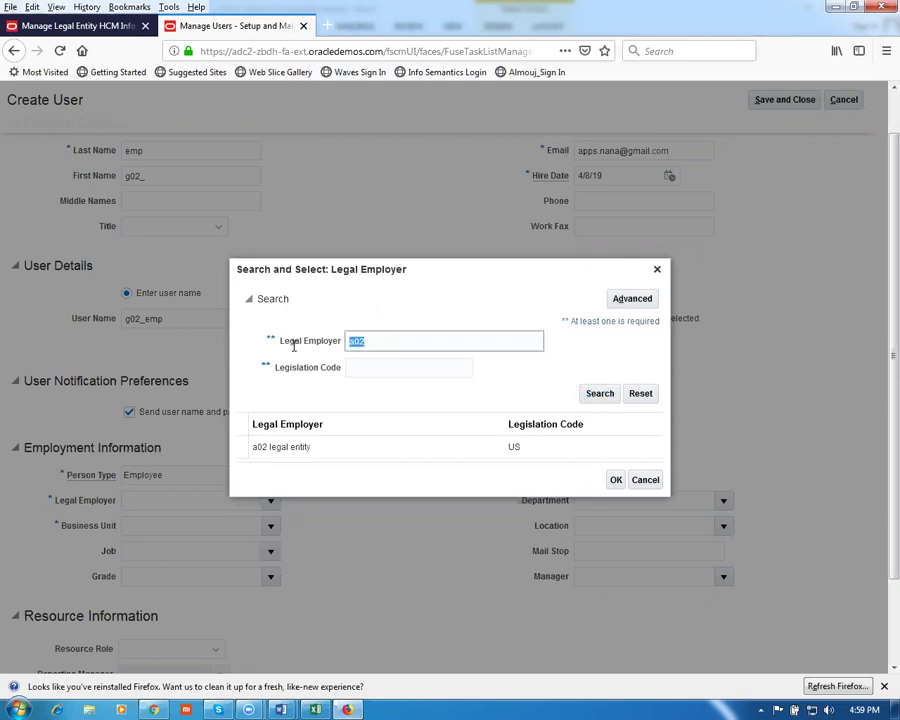
text(g01)
click(598, 394)
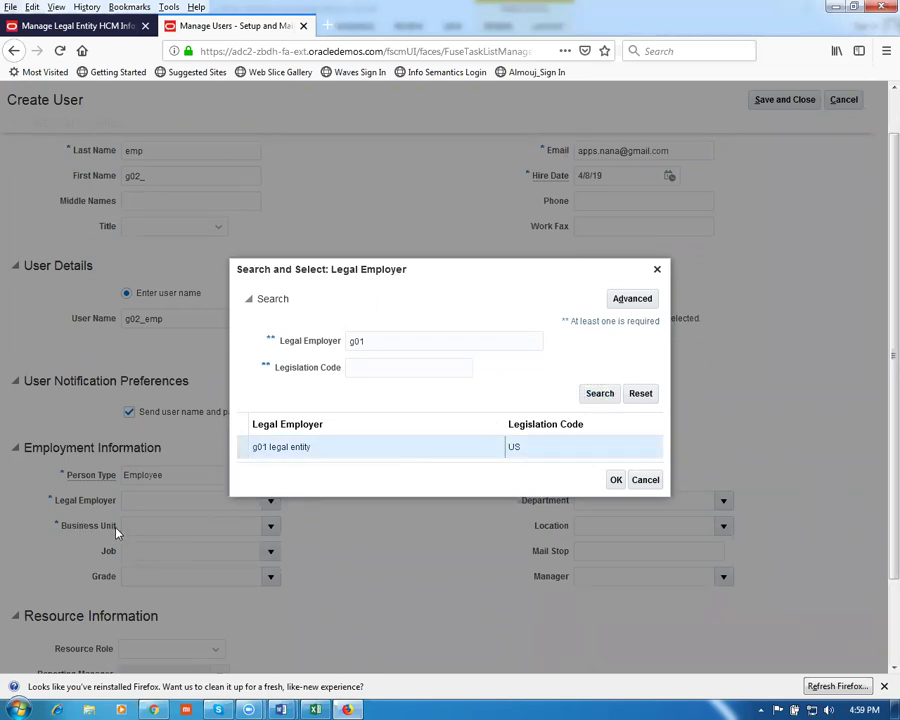
click(615, 479)
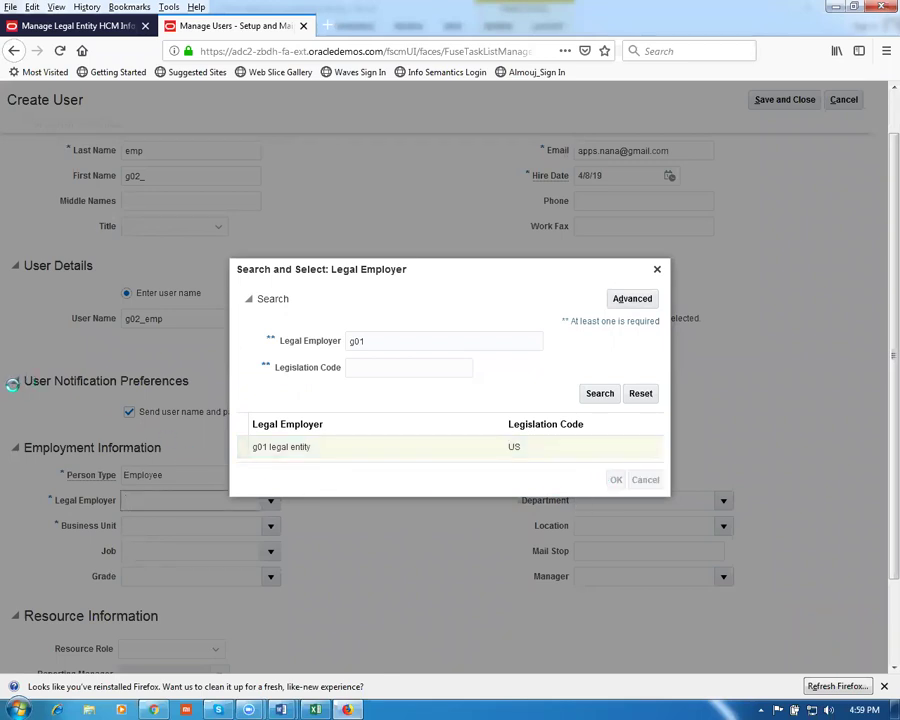
Accept the g01 business unit and enter g01 as the job
click(214, 528)
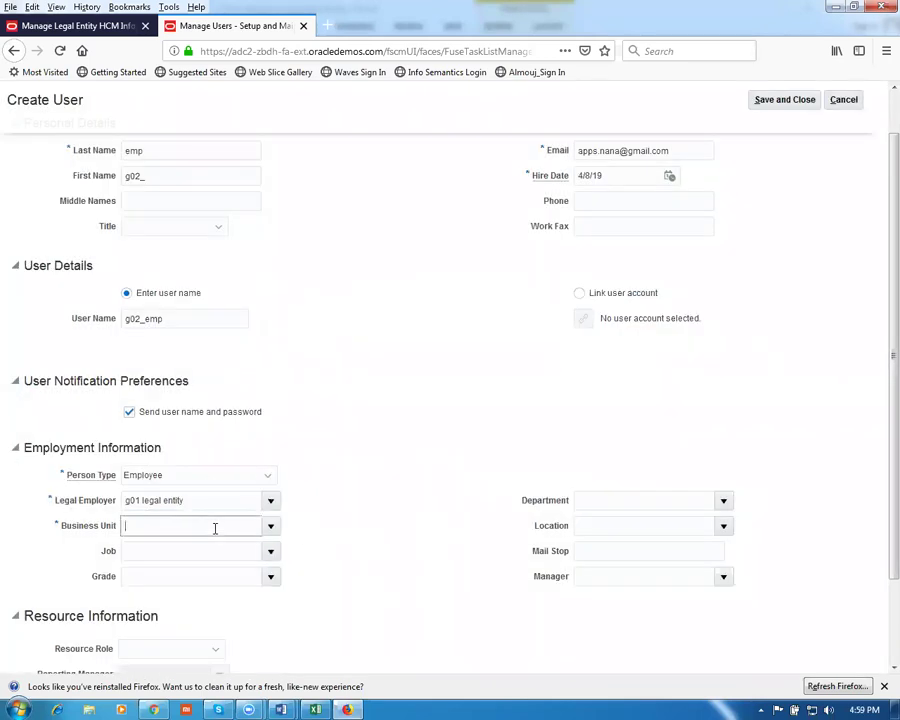
key(Tab)
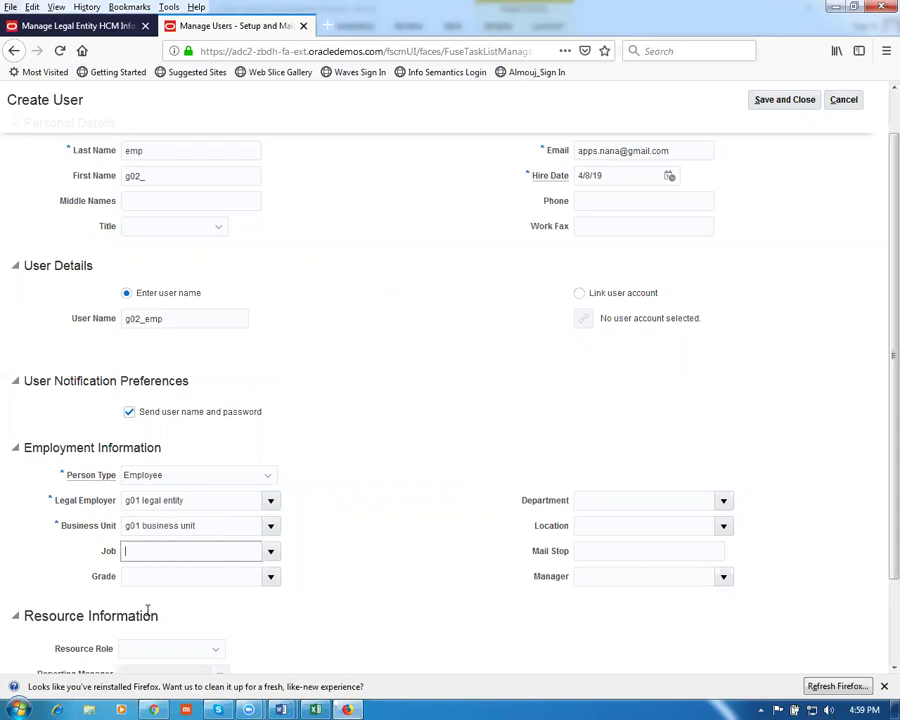
text(g01)
key(Tab)
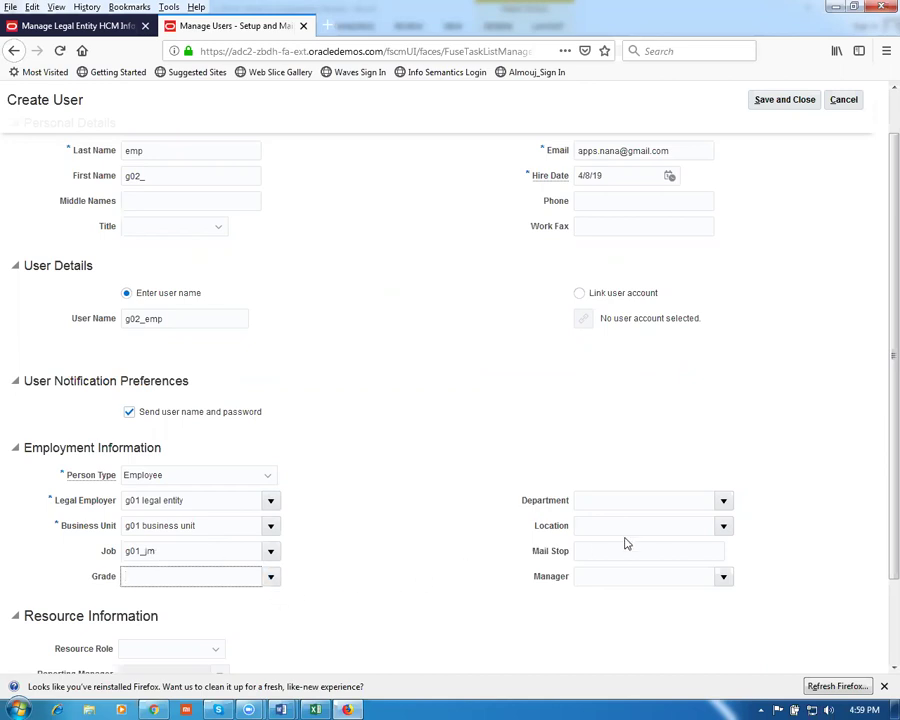
Cancel the department search and remove a02, leaving Department empty
click(592, 502)
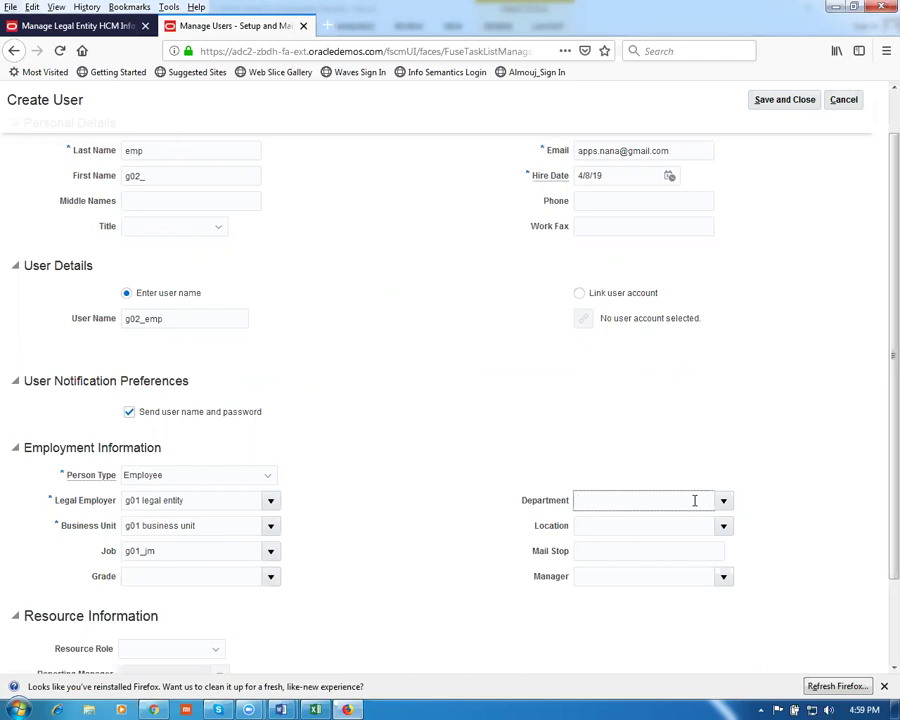
click(725, 505)
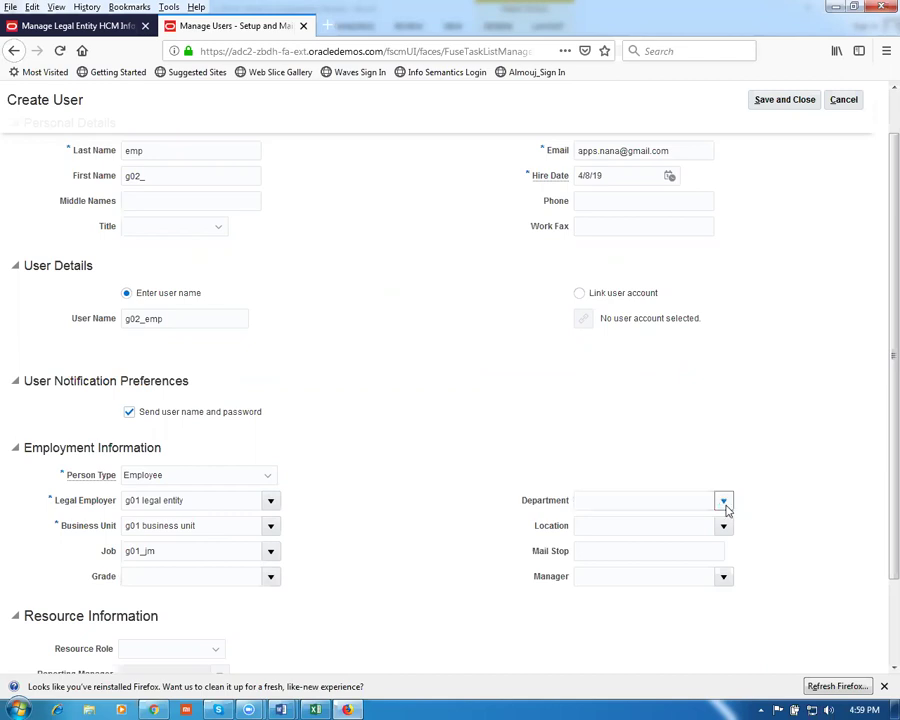
click(589, 543)
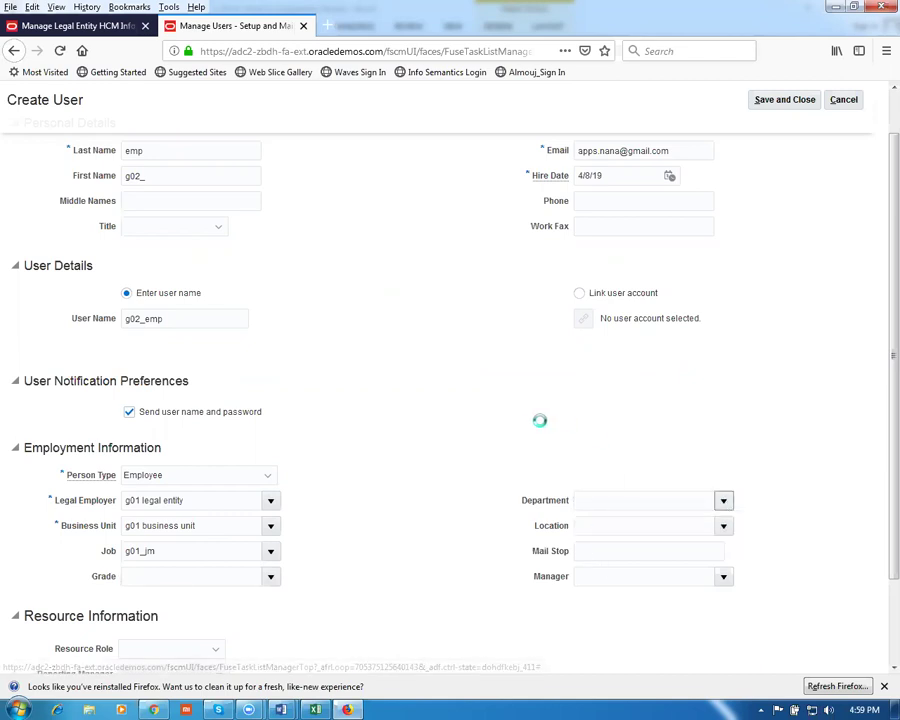
click(505, 387)
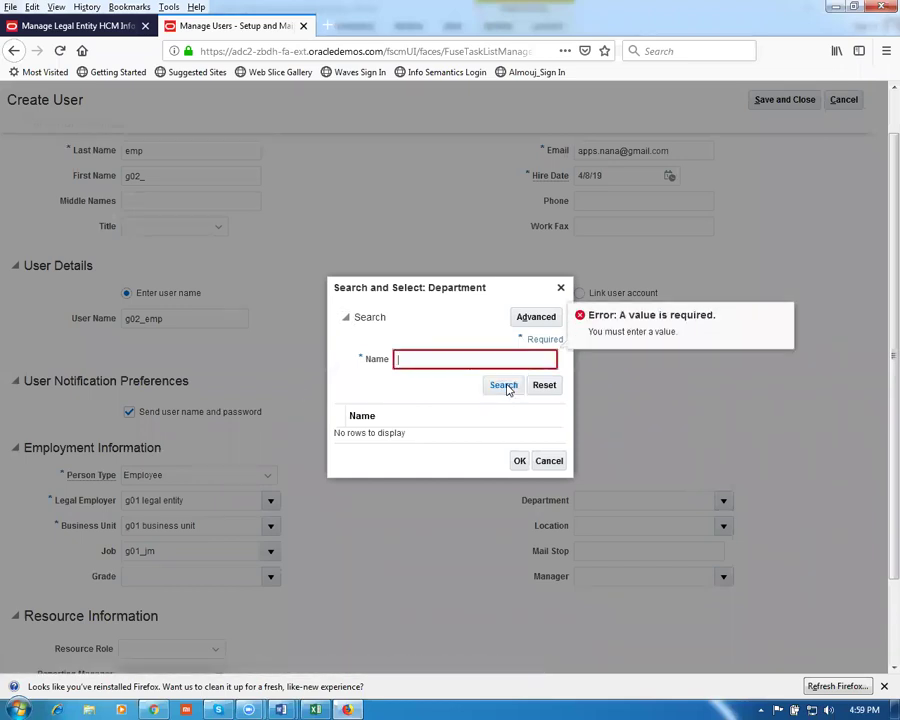
click(551, 460)
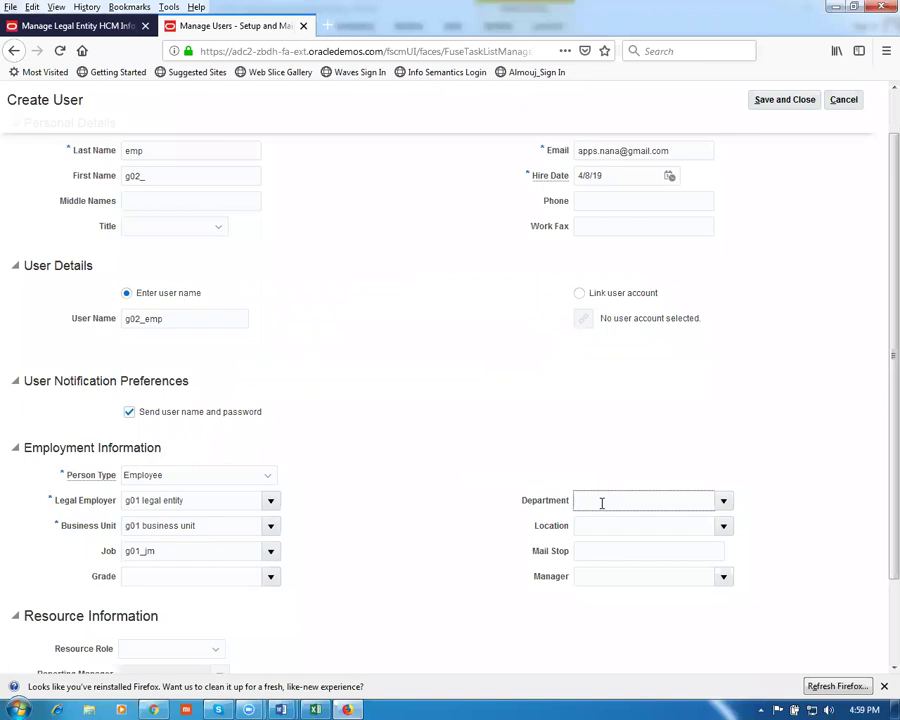
key(Tab)
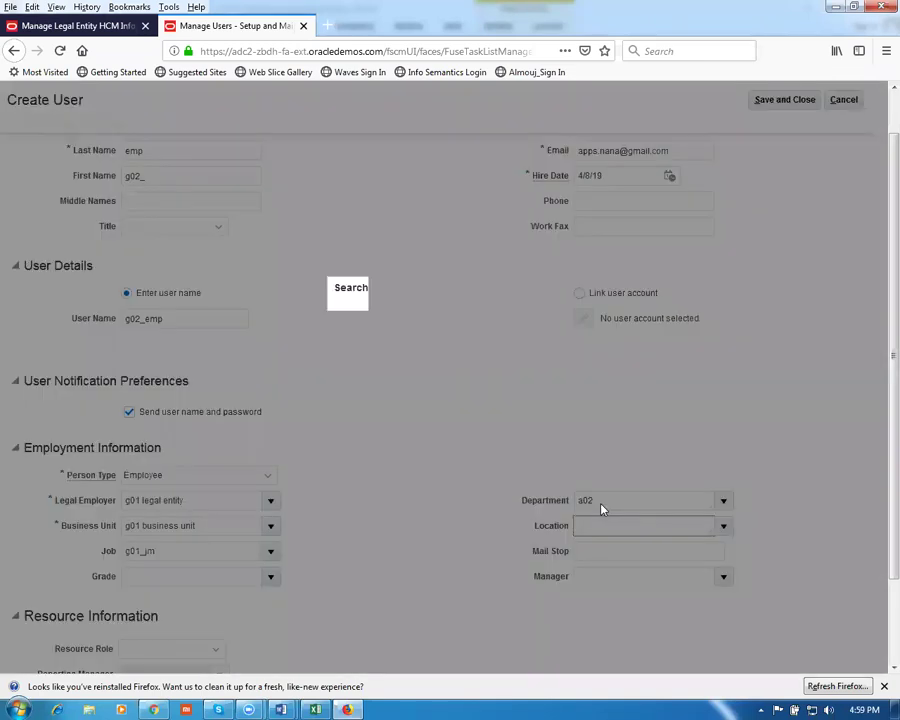
click(550, 465)
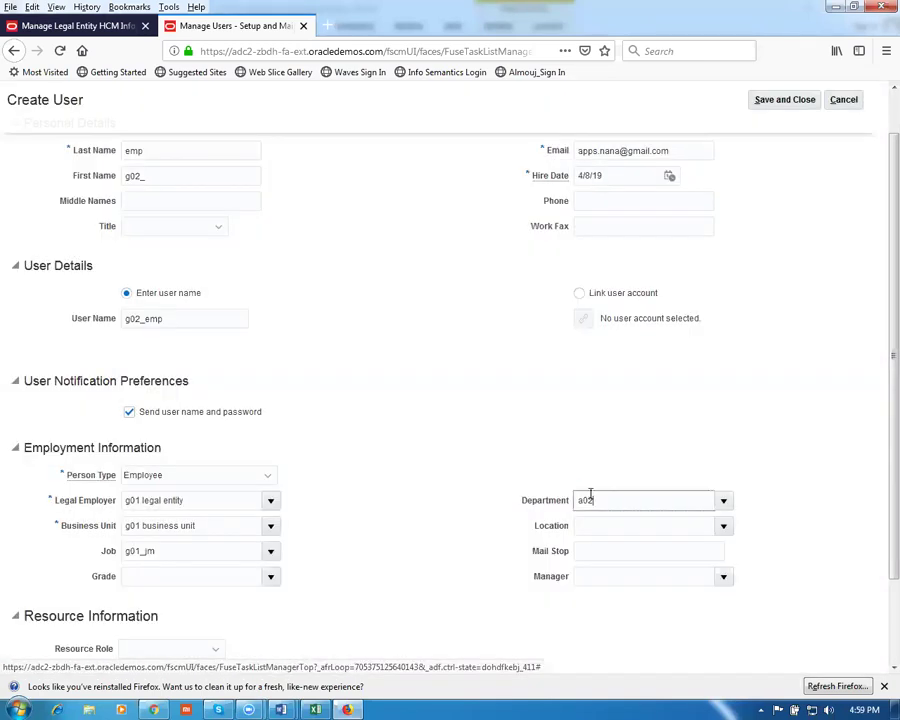
key(BackSpace)
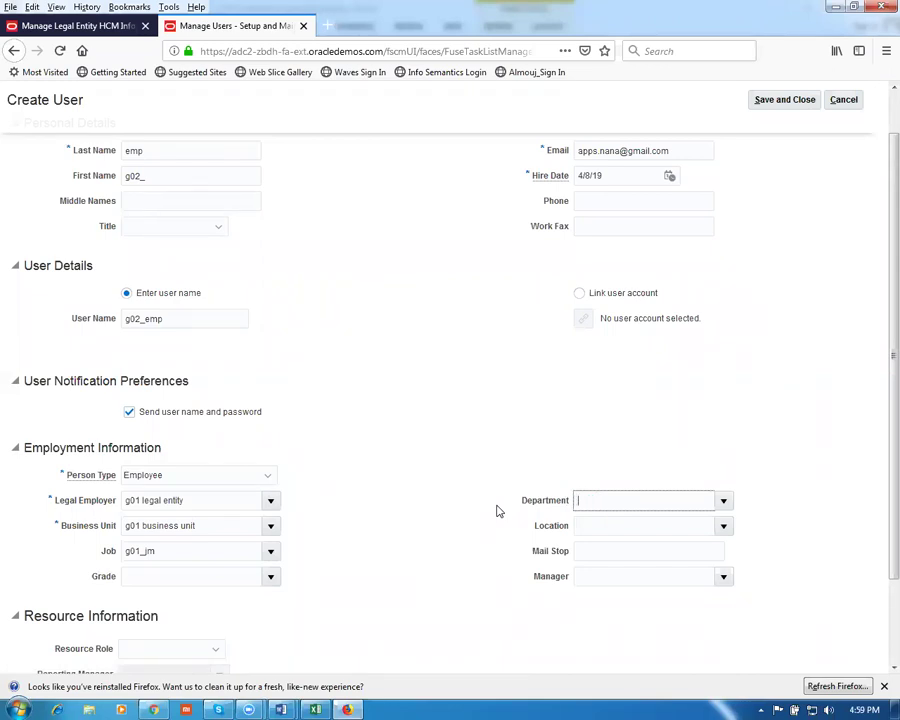
click(536, 301)
Go to the Manager field, then scroll up and select the existing e-mail address
click(644, 577)
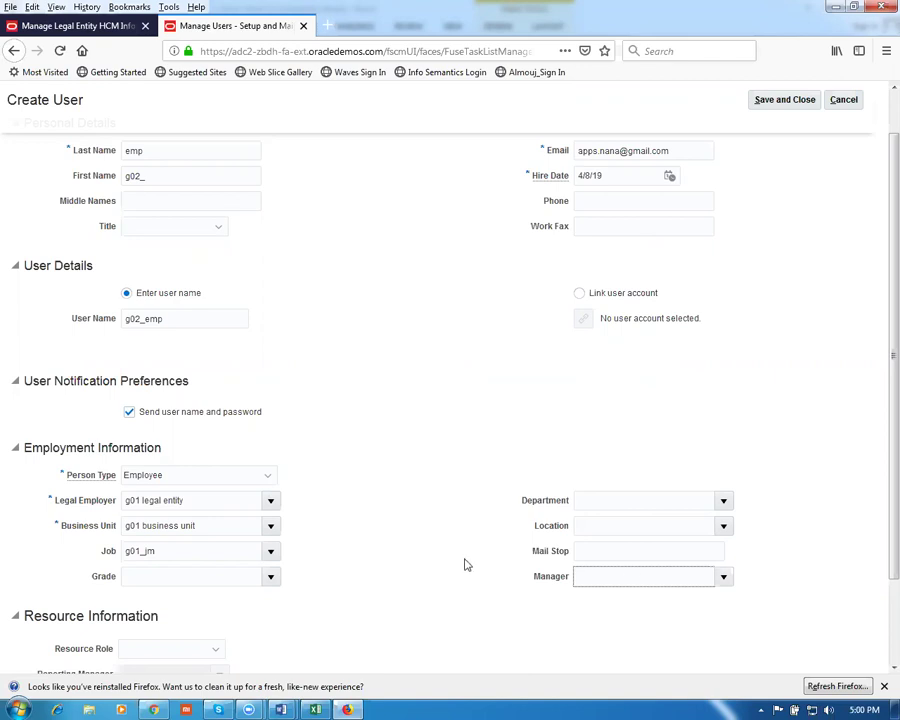
scroll(408, 517, up, 1)
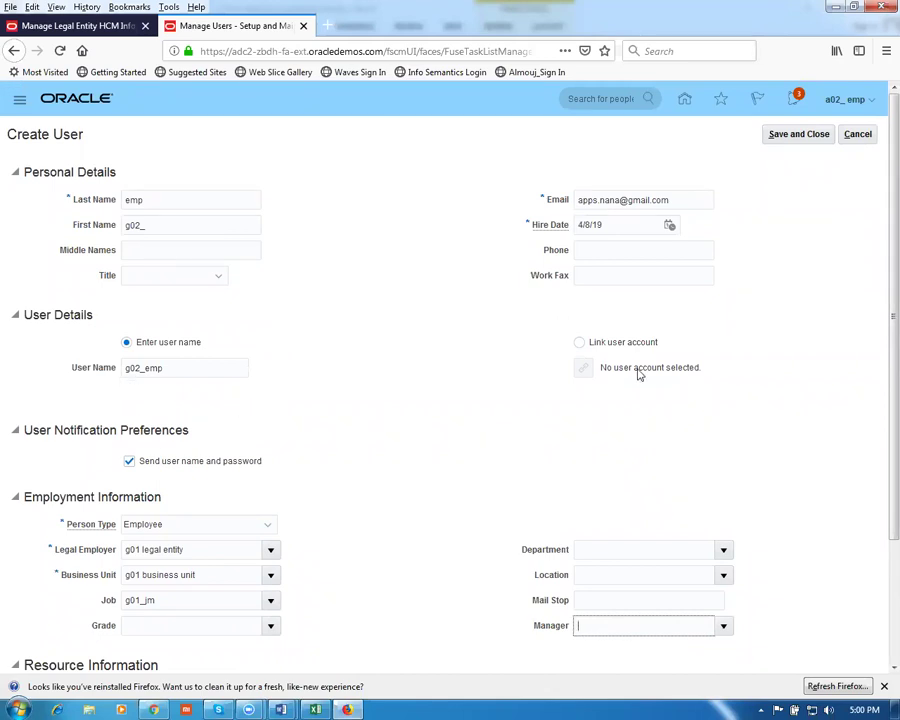
drag(685, 201, 444, 230)
Attempt to save the new user and dismiss the record-already-exists error
click(444, 230)
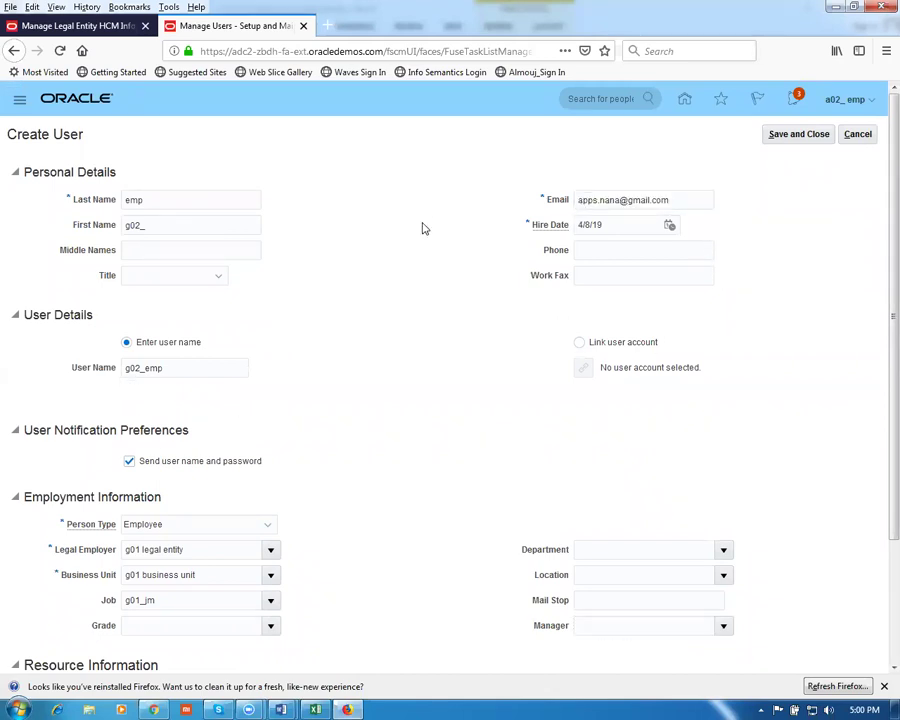
click(796, 134)
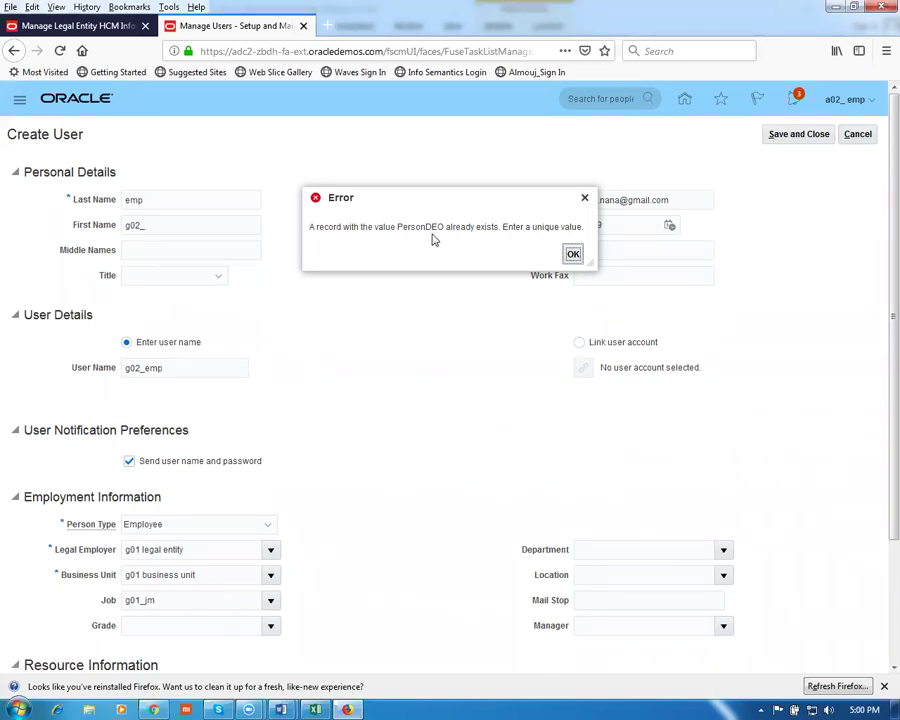
click(574, 255)
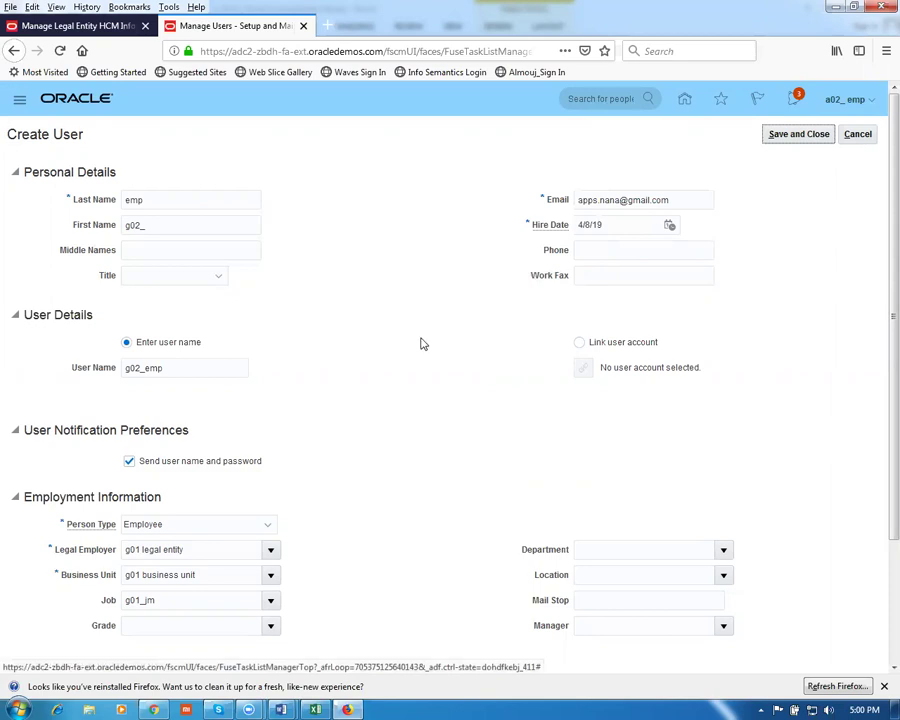
Change the first name from g02_ to g01_ and the user name from g02_emp to g01_emp
click(128, 368)
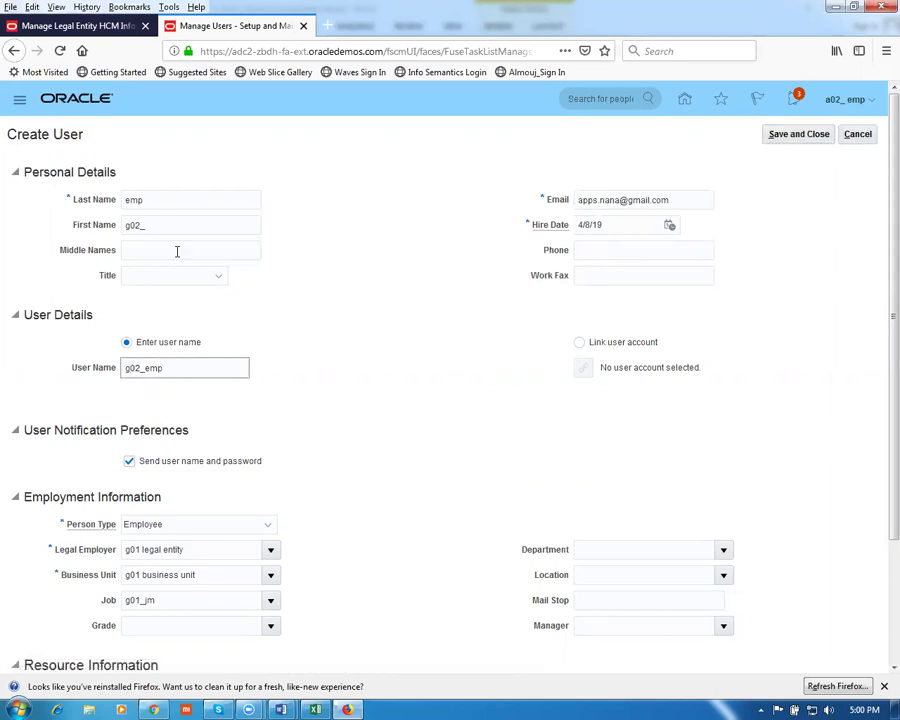
click(134, 225)
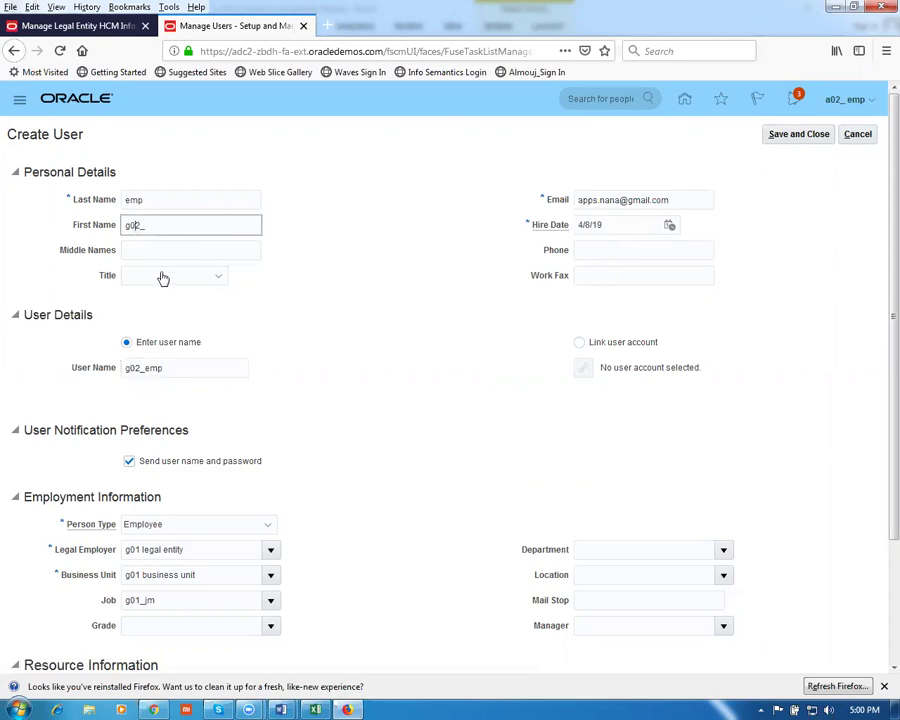
key(BackSpace)
text(1)
click(133, 371)
key(BackSpace)
text(1)
Replace the e-mail address, save again, and dismiss the e-mail-already-used error
drag(711, 200, 363, 198)
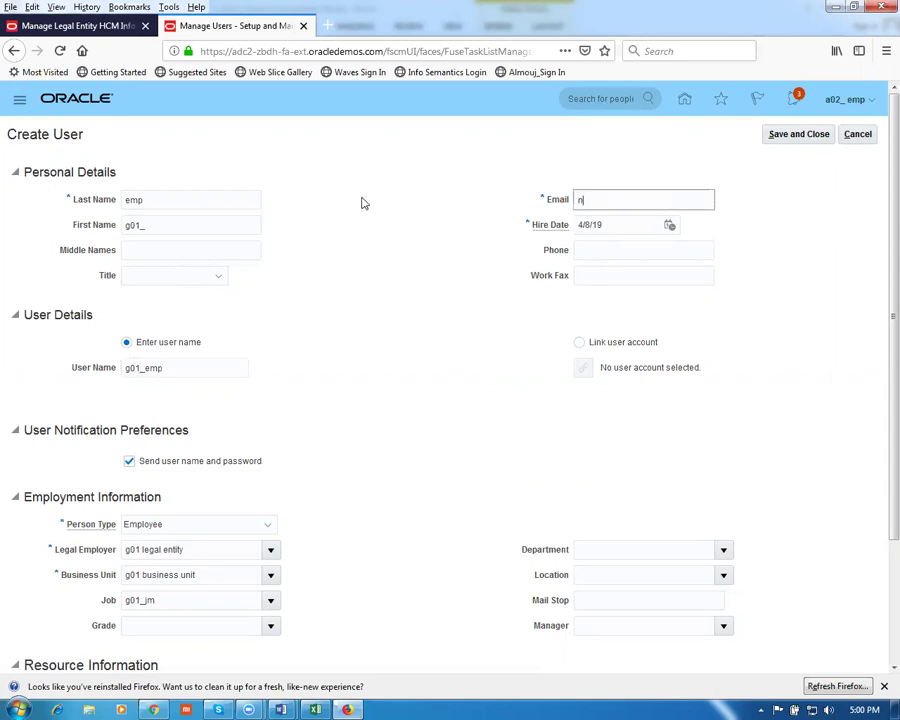
click(486, 330)
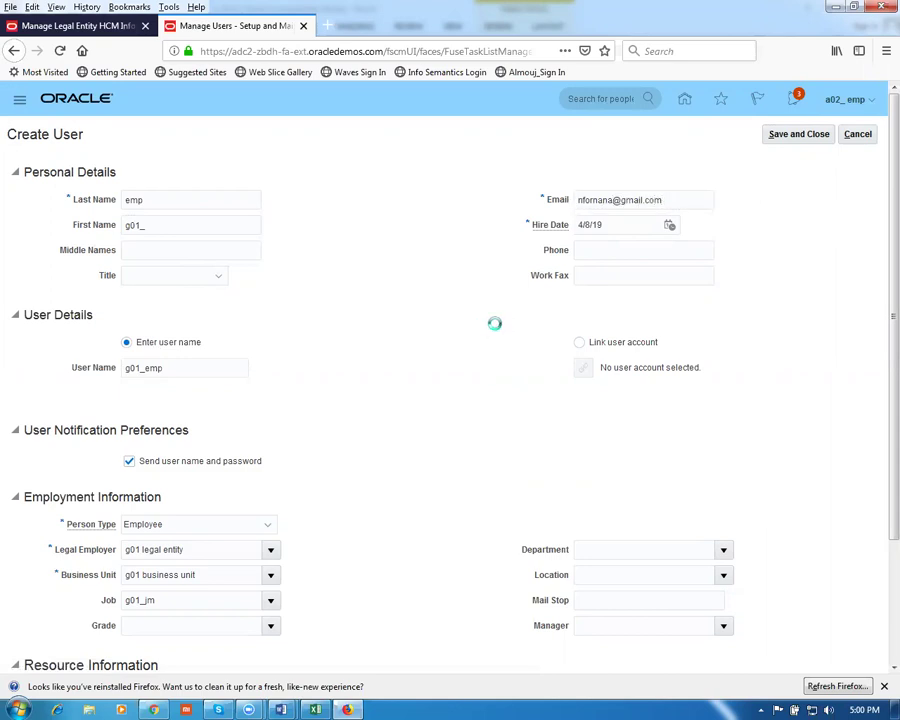
click(781, 136)
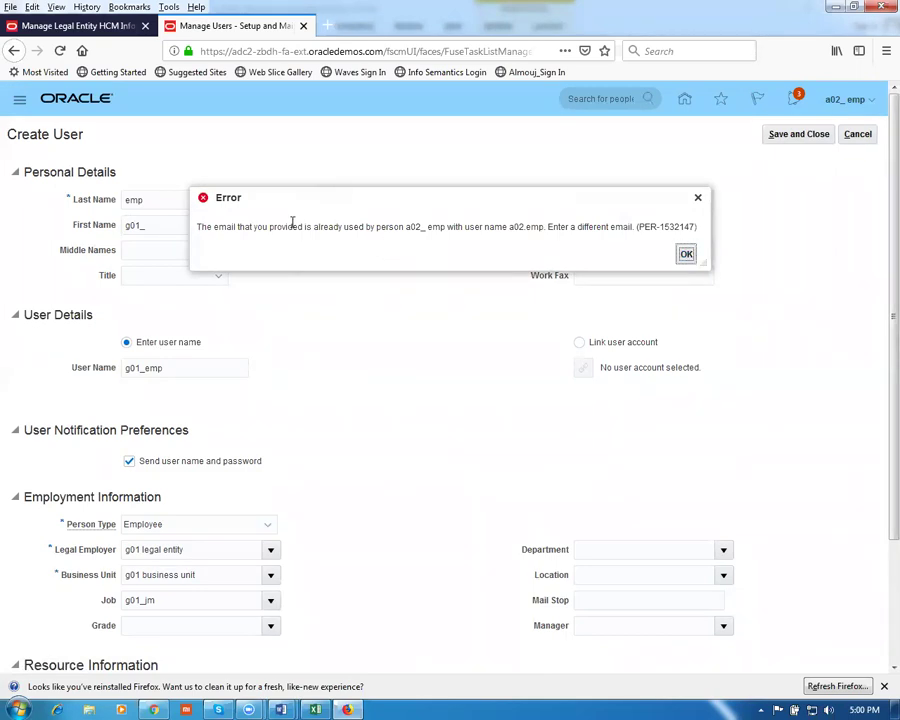
drag(295, 222, 382, 241)
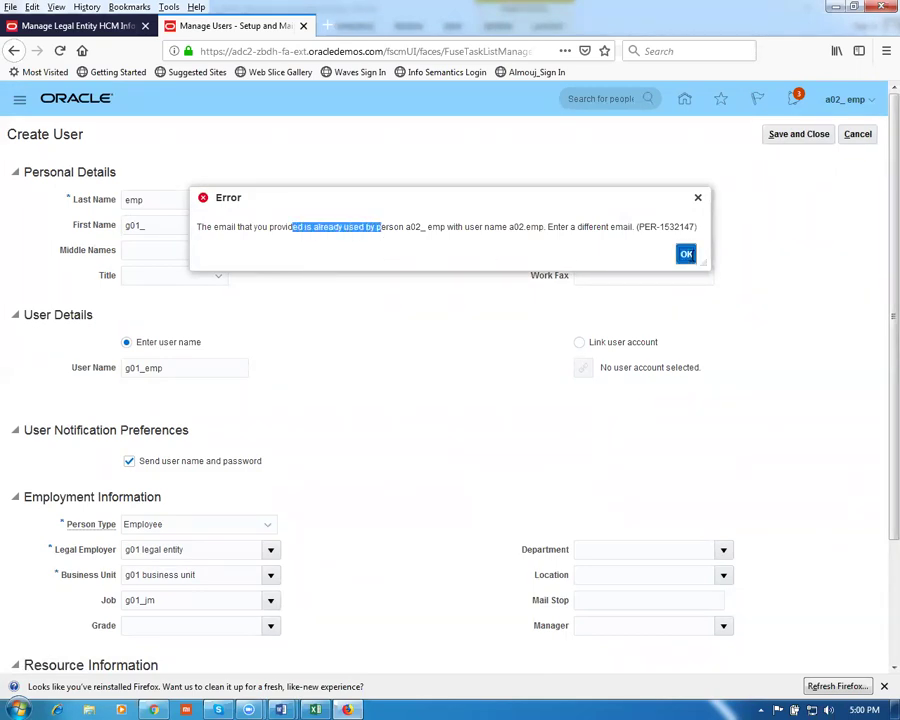
click(686, 254)
Correct the e-mail to the user's matching address, save again, and dismiss the PersonDEO duplicate error
drag(665, 200, 481, 190)
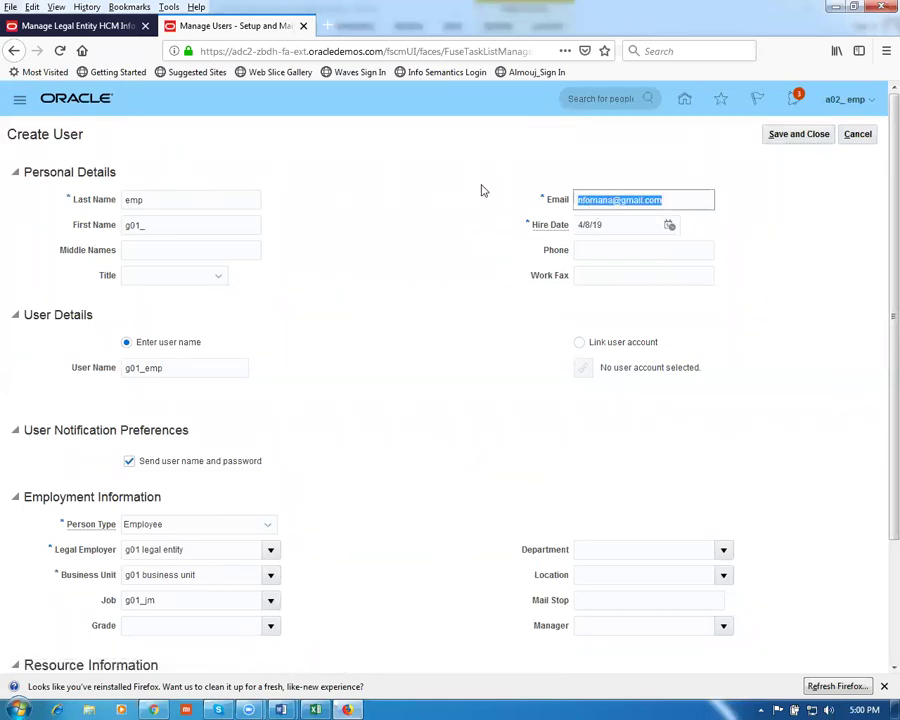
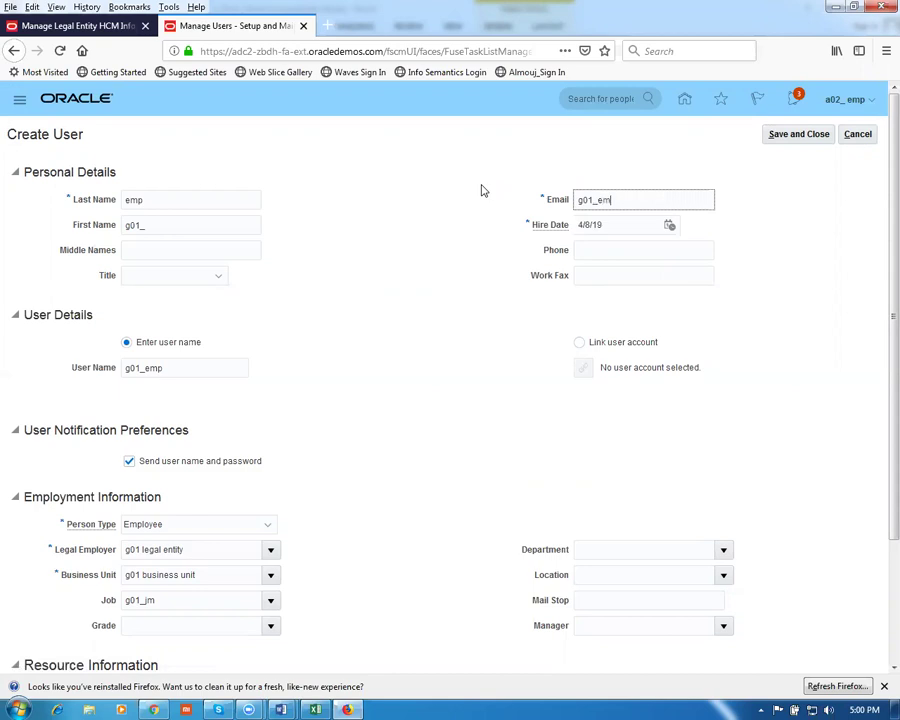
click(404, 296)
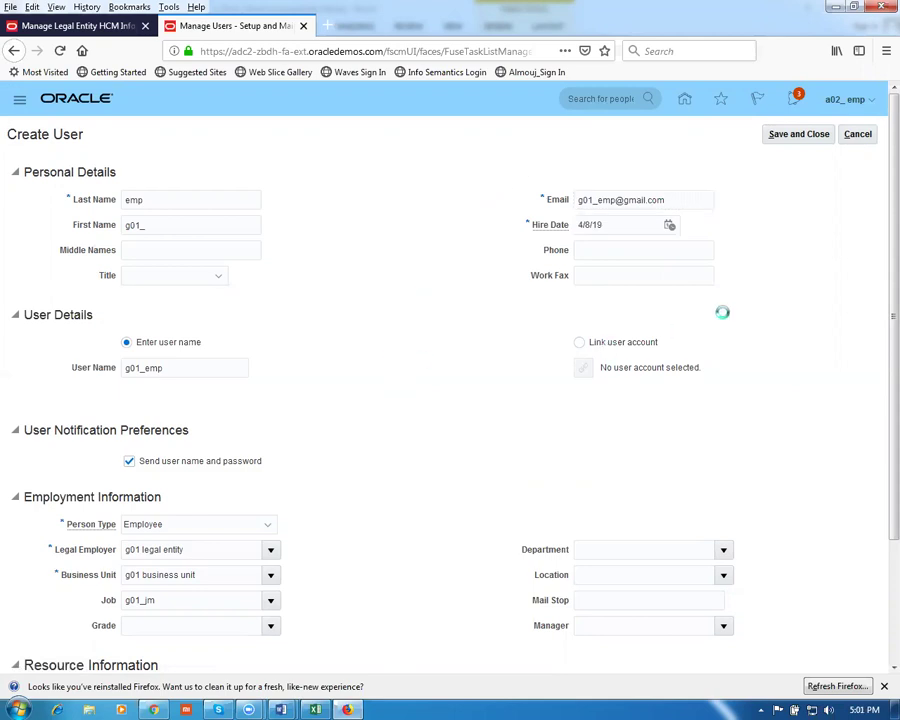
click(794, 141)
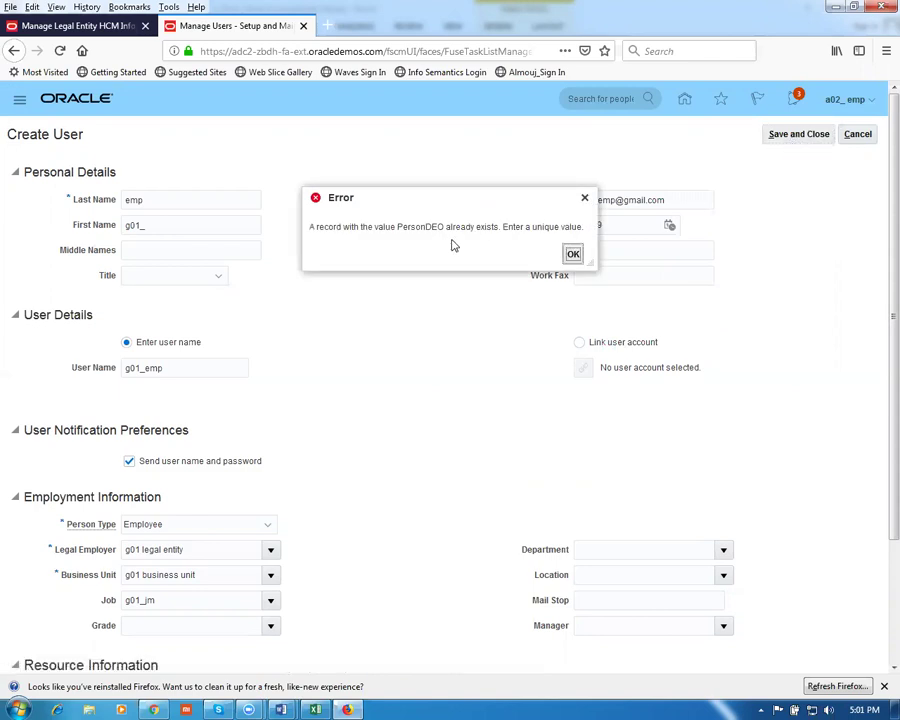
click(573, 253)
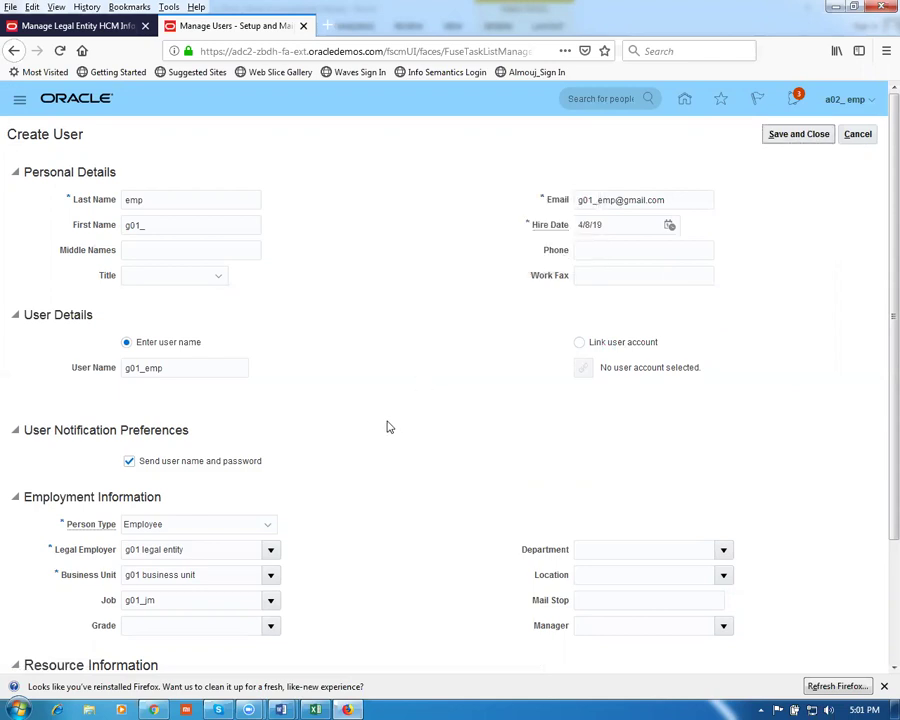
scroll(390, 427, down, 3)
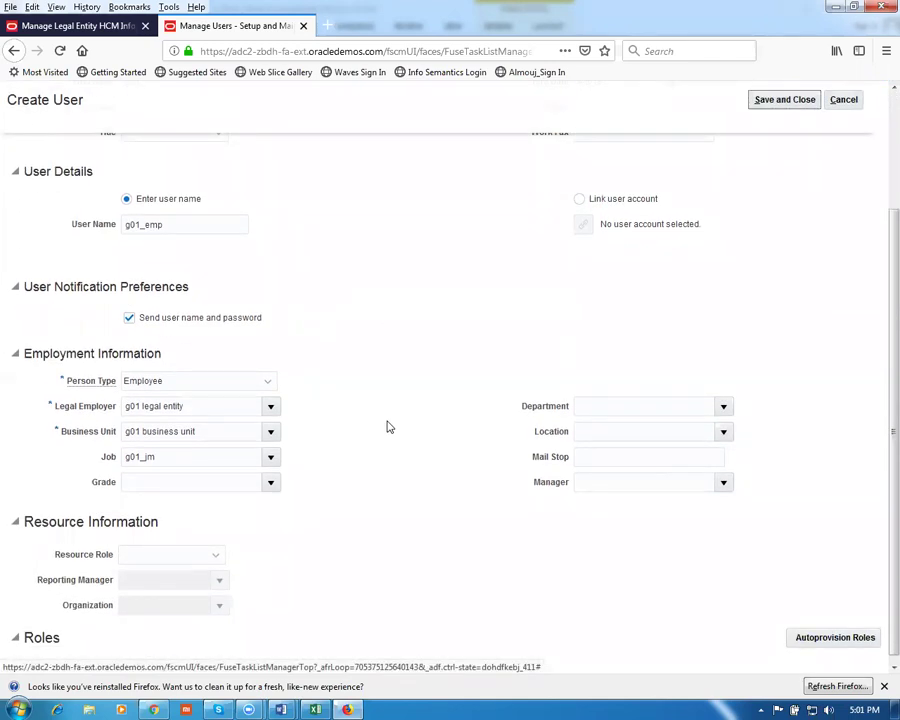
scroll(389, 427, up, 3)
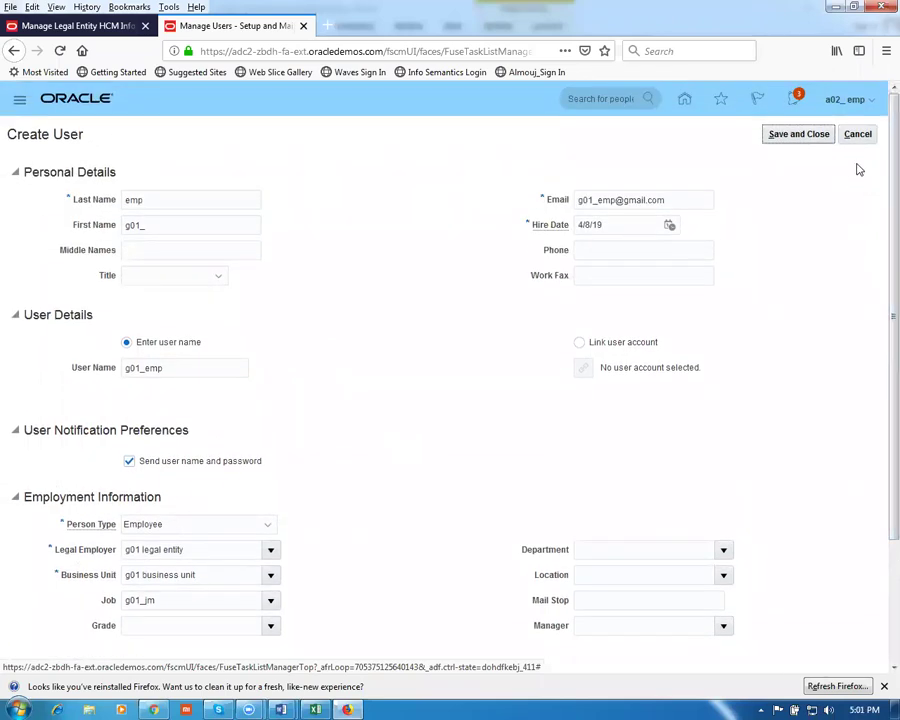
Cancel the rejected user, find no people for g01, and start a user with last name emp
click(857, 134)
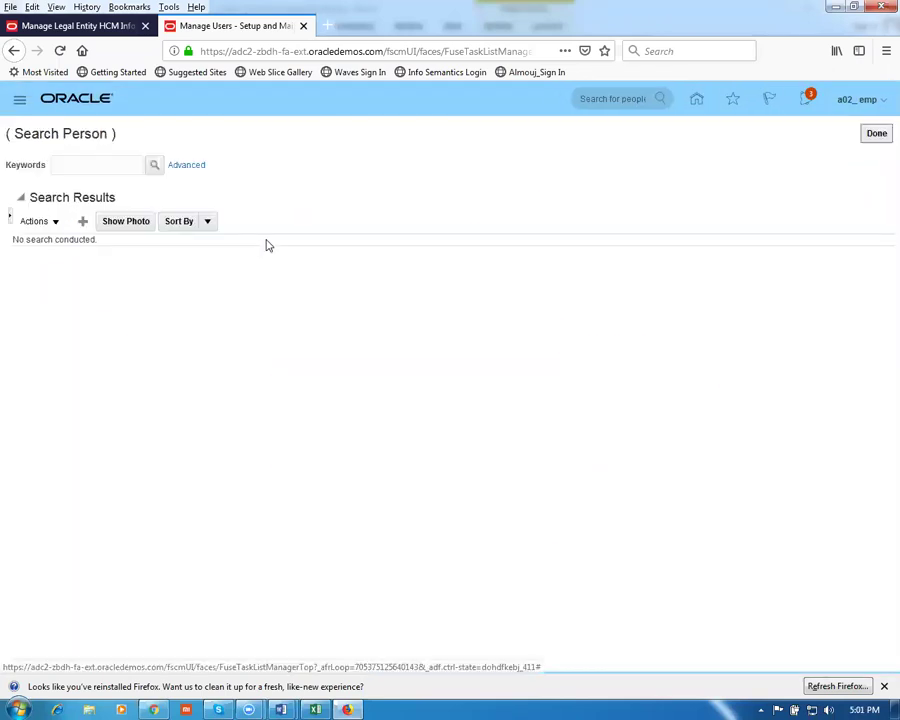
click(84, 168)
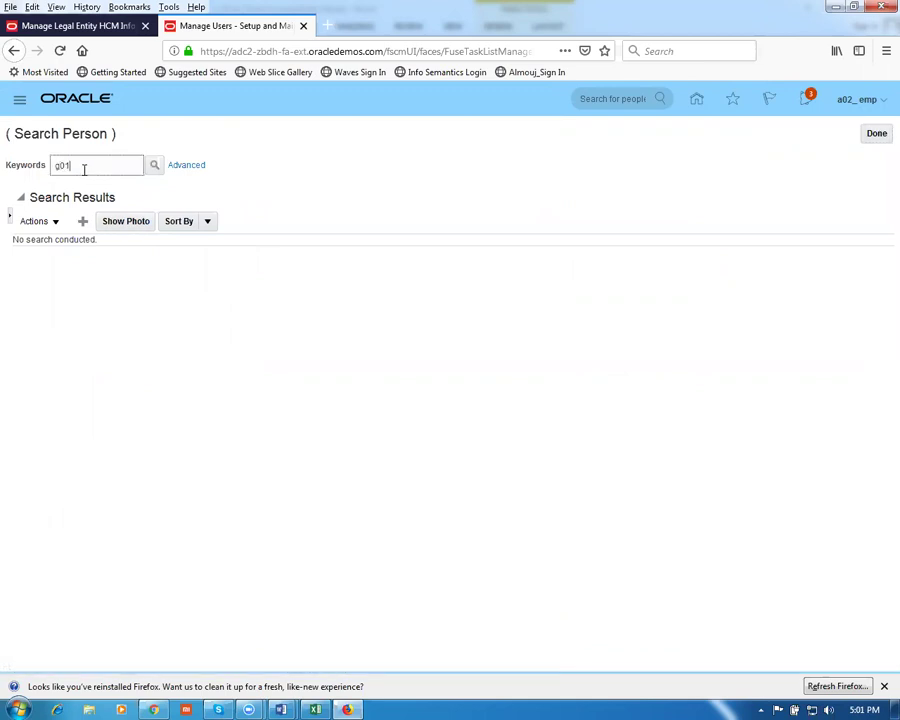
key(Return)
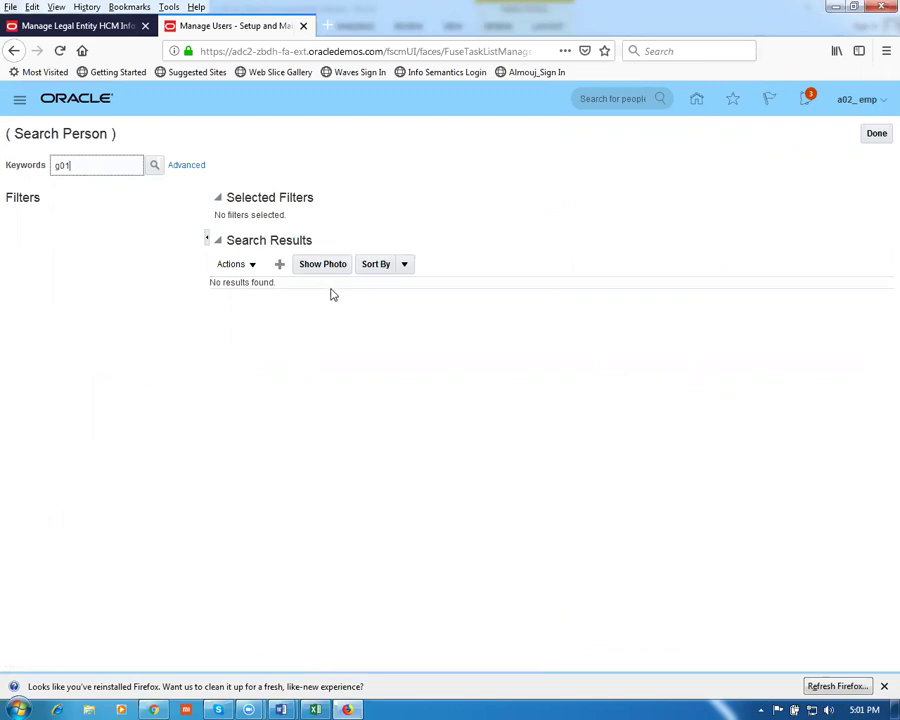
click(282, 266)
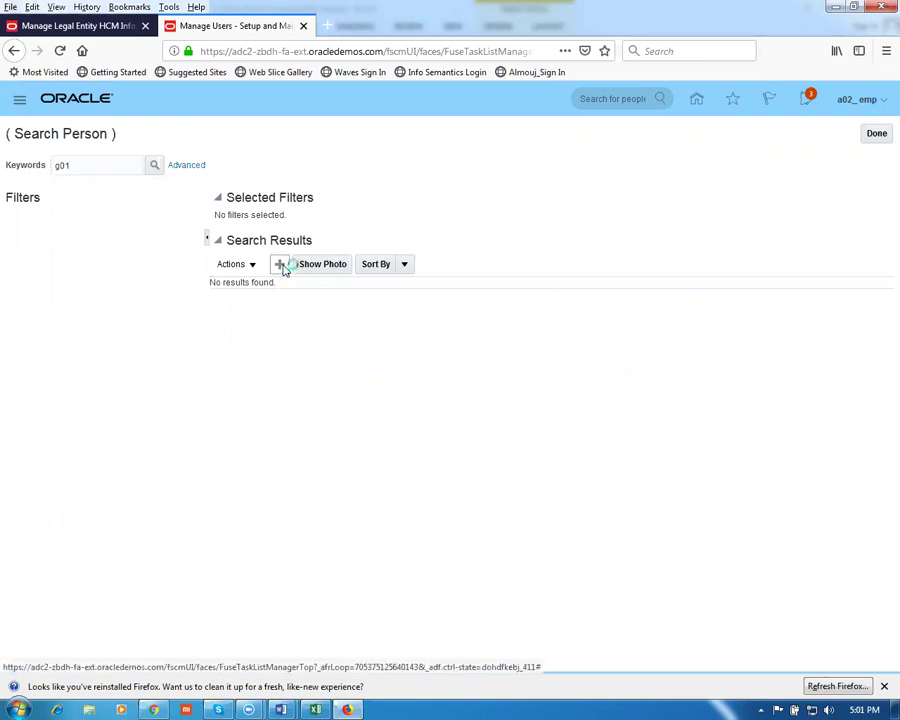
click(180, 203)
text(emp)
key(Tab)
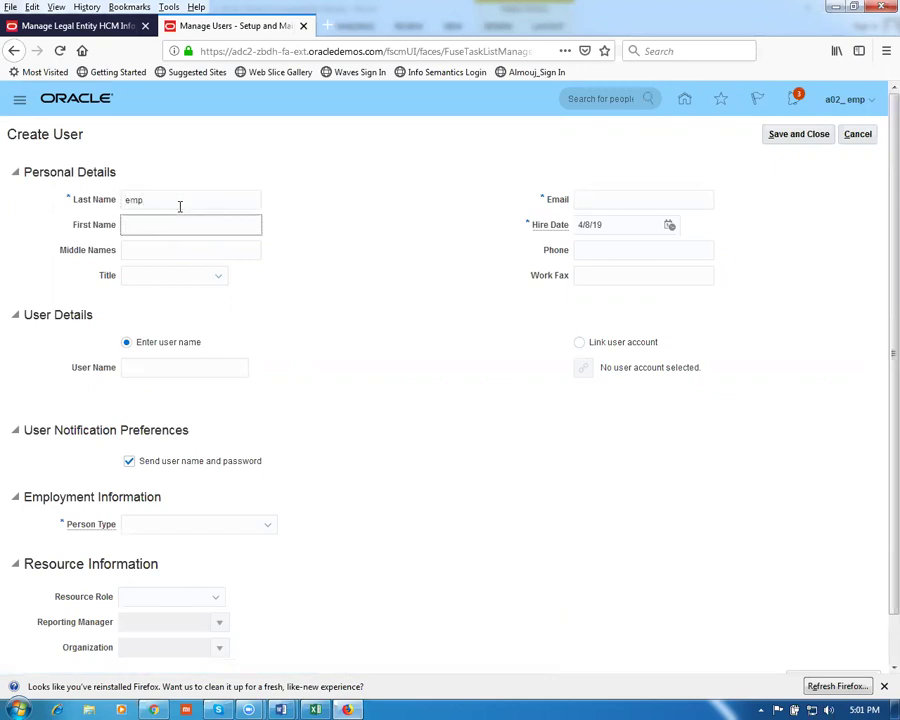
Enter first name g01_, the e-mail and user name g01_emp, and set person type Employee
text(g01_)
click(610, 198)
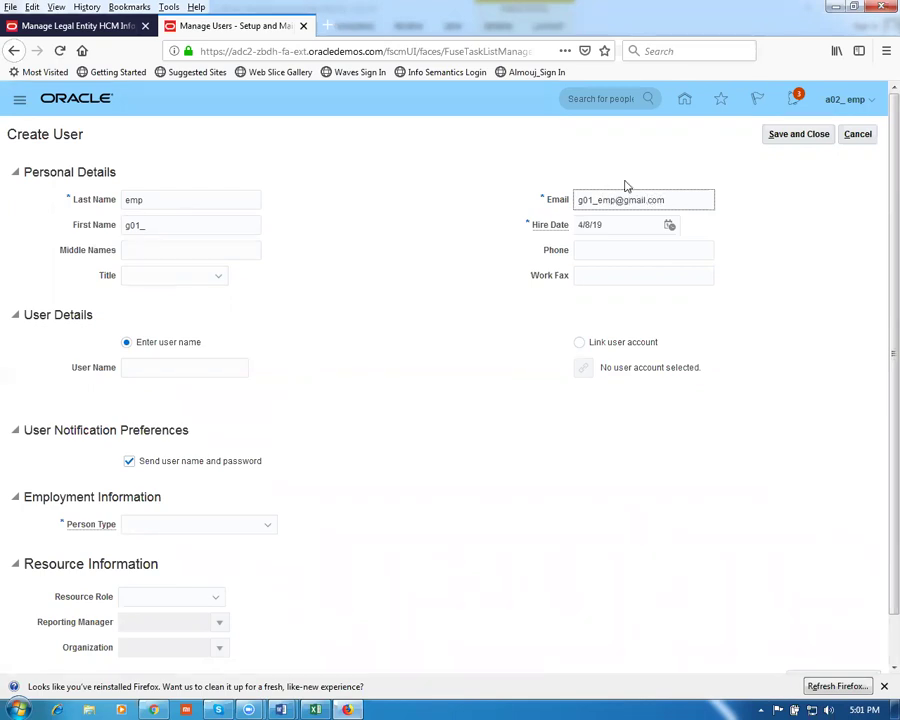
click(172, 368)
text(g01_emp)
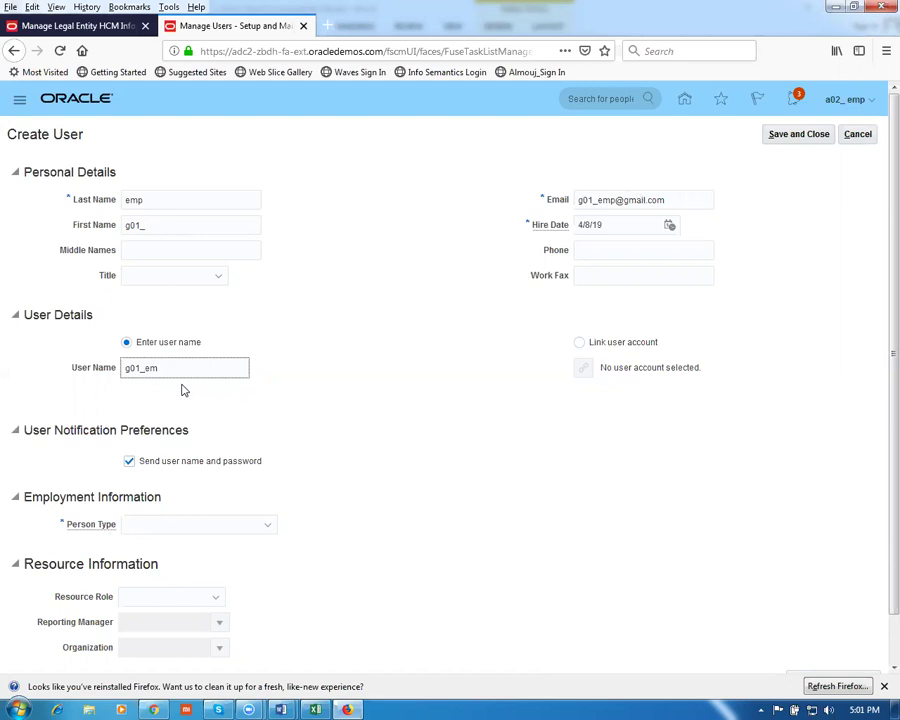
click(172, 526)
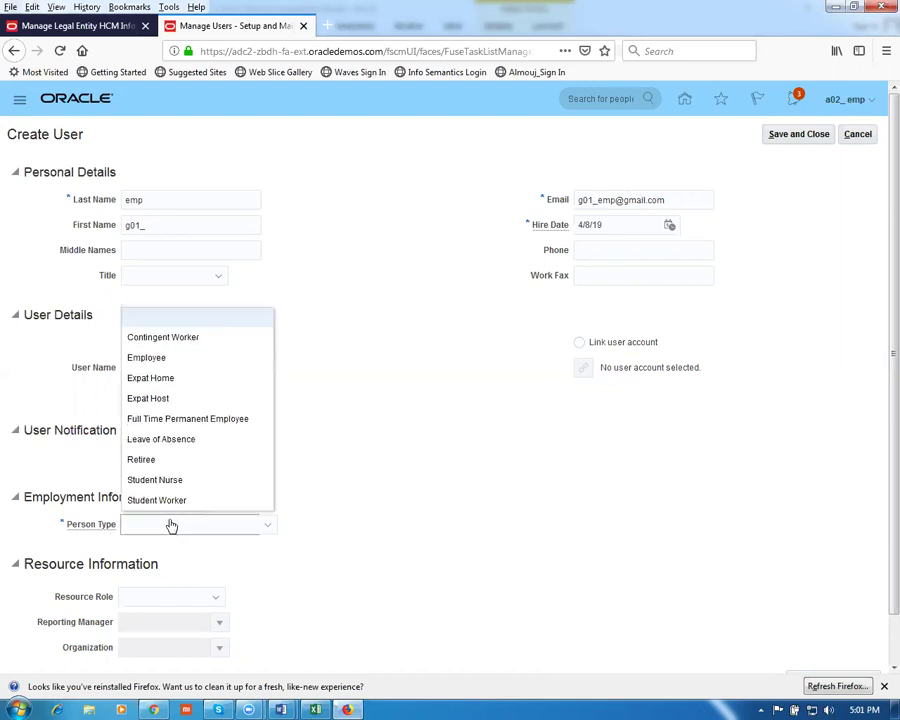
click(137, 360)
scroll(275, 580, down, 1)
Set legal employer g01, business unit g01 business unit and job g01_jm, then save and close
click(166, 504)
text(g0)
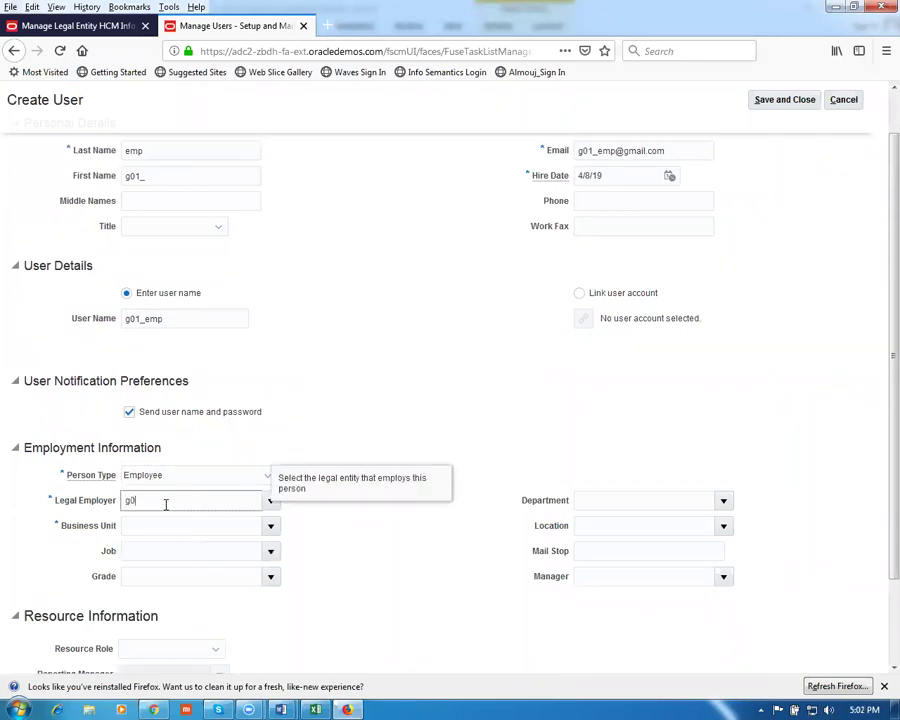
text(1)
key(Tab)
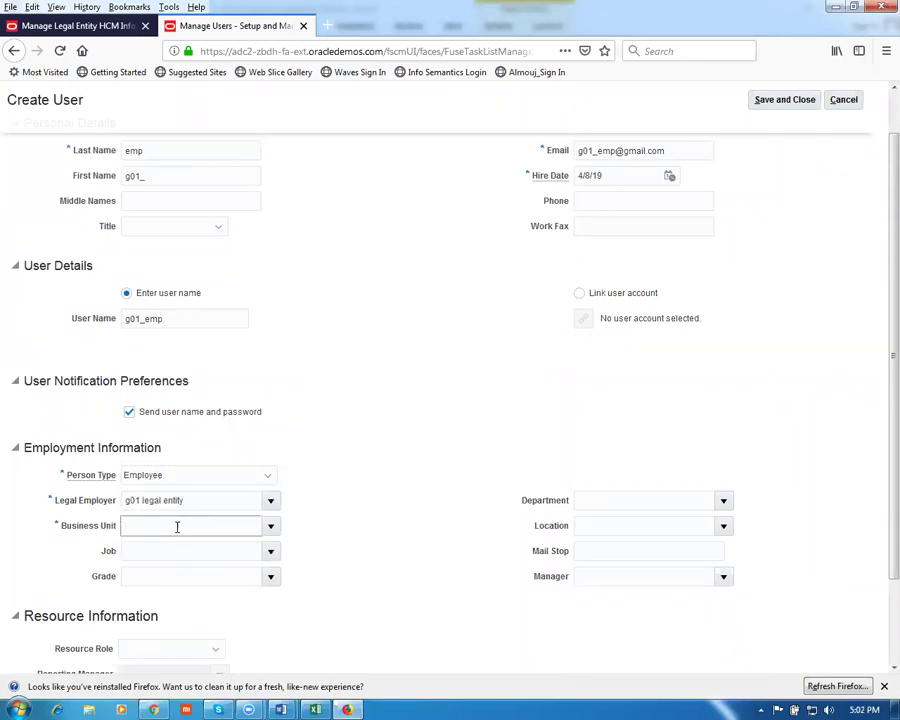
text(g01)
key(Tab)
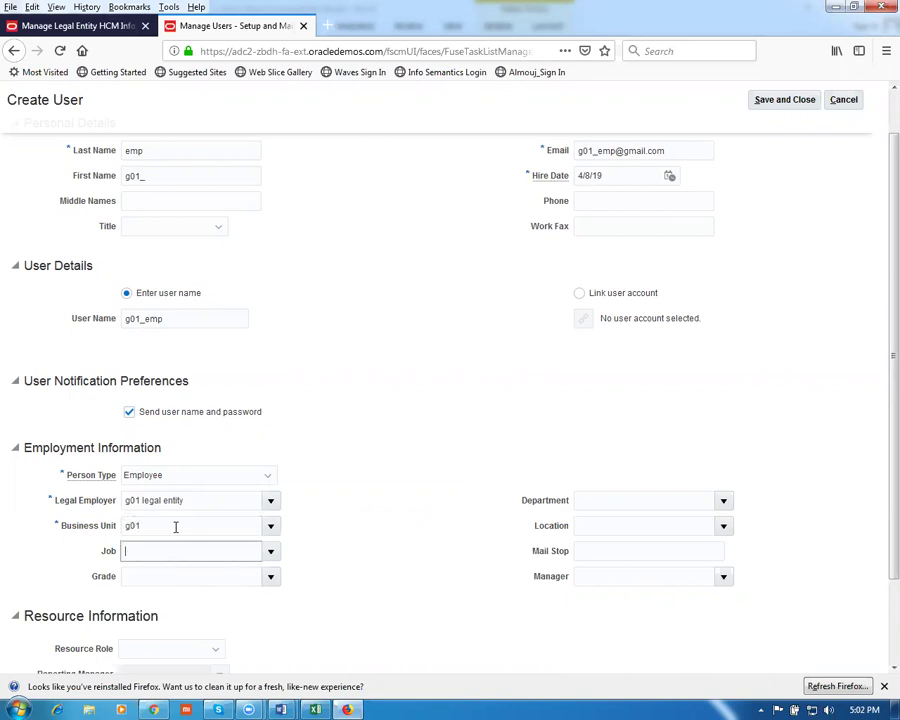
text(g01)
key(Tab)
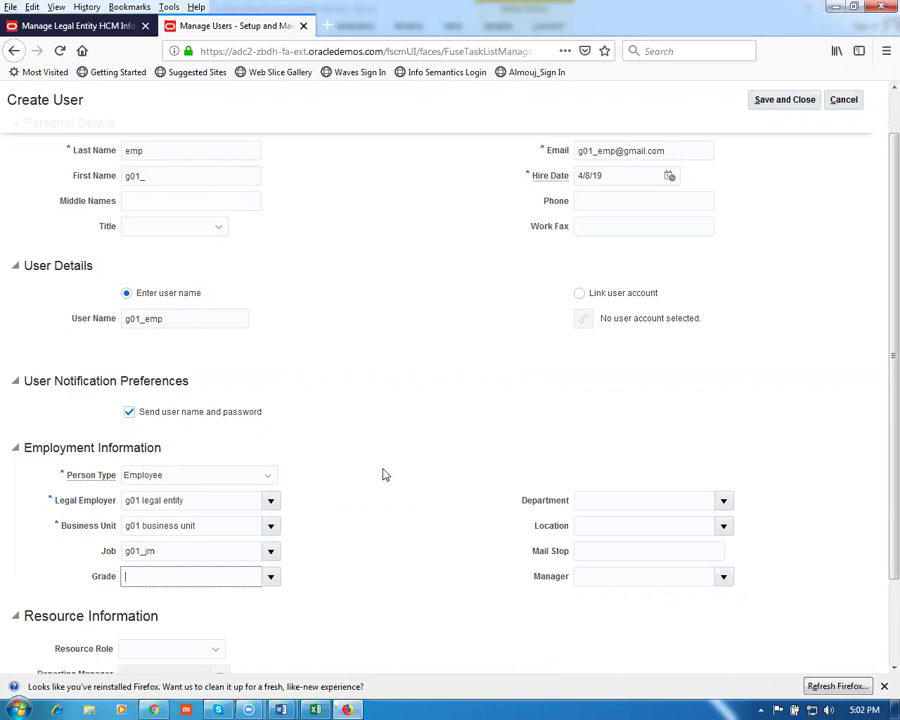
scroll(500, 438, down, 2)
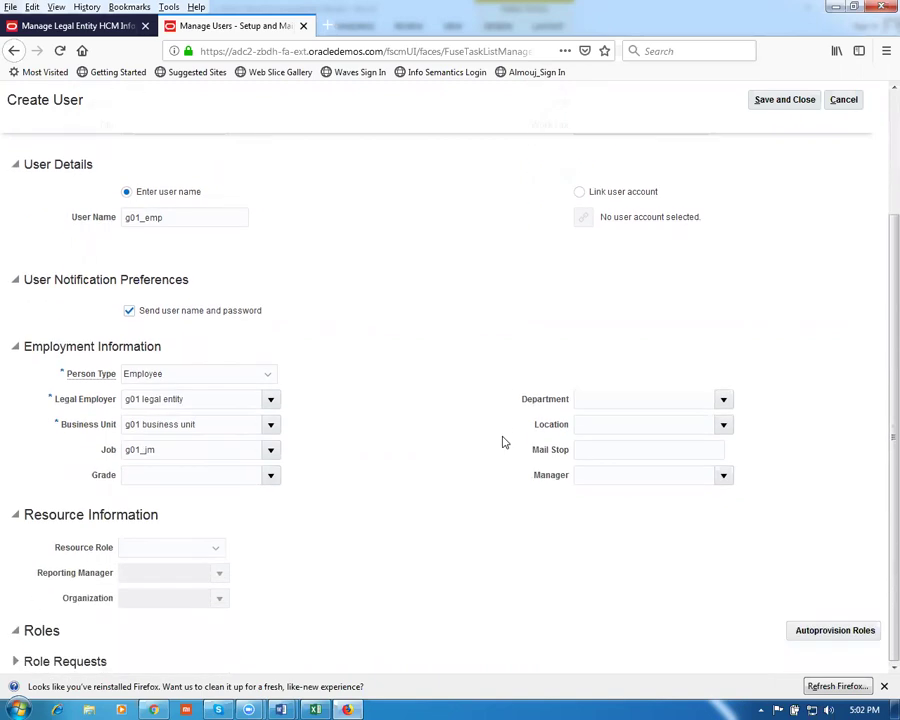
scroll(498, 447, up, 3)
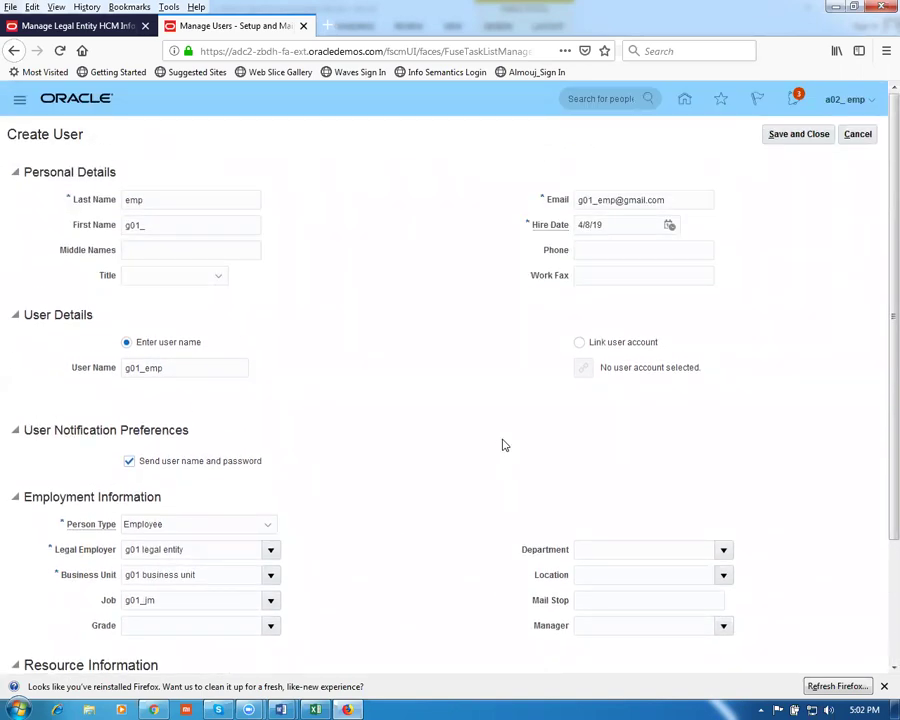
click(797, 136)
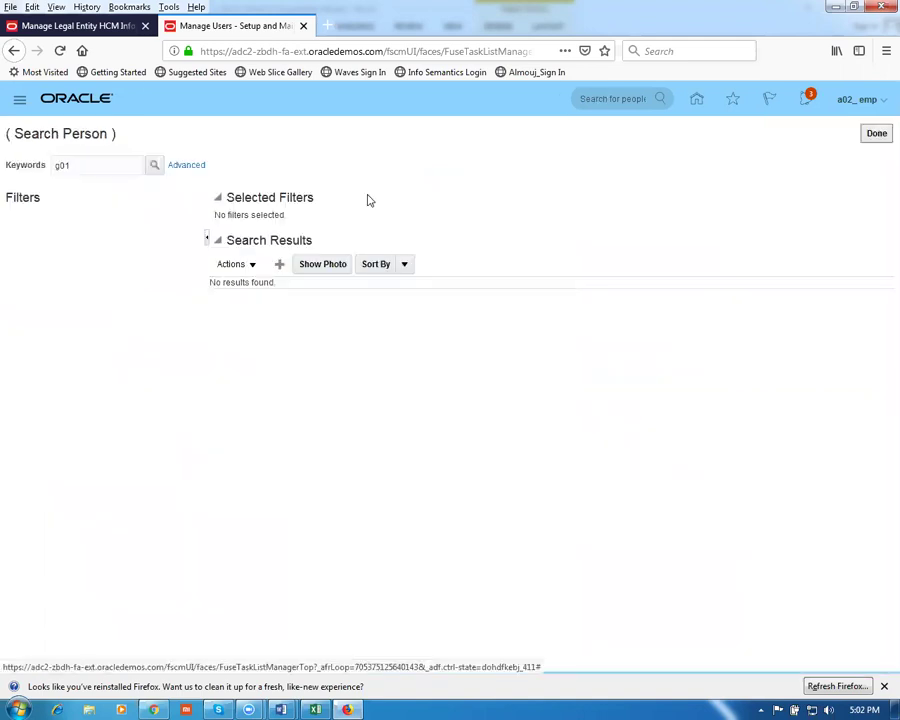
Search people for g01 to confirm g01_emp with job g01_jm, then switch to Word
click(155, 165)
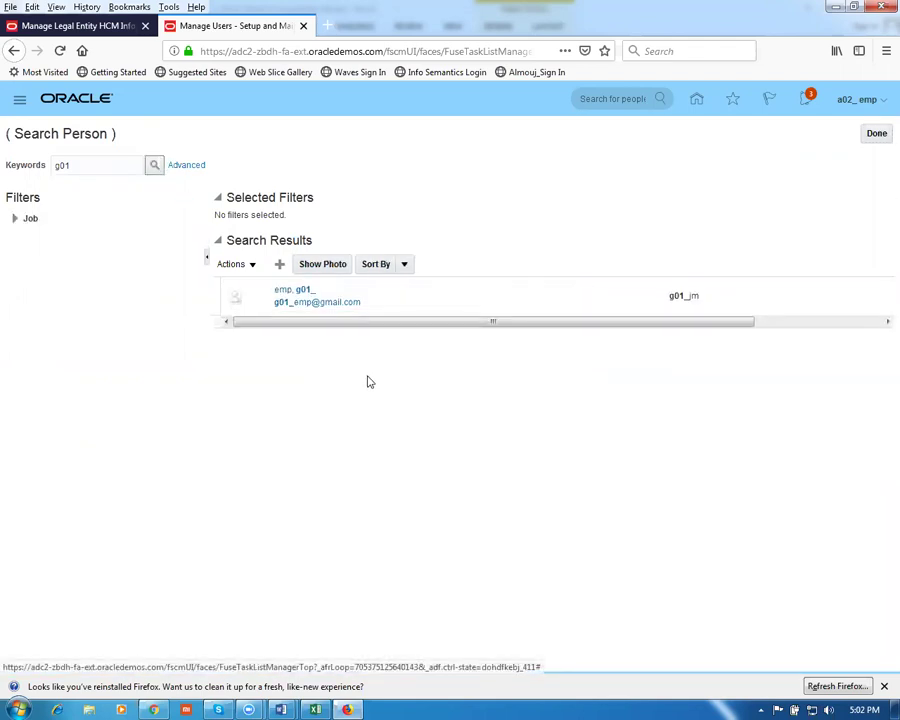
key(alt+Tab)
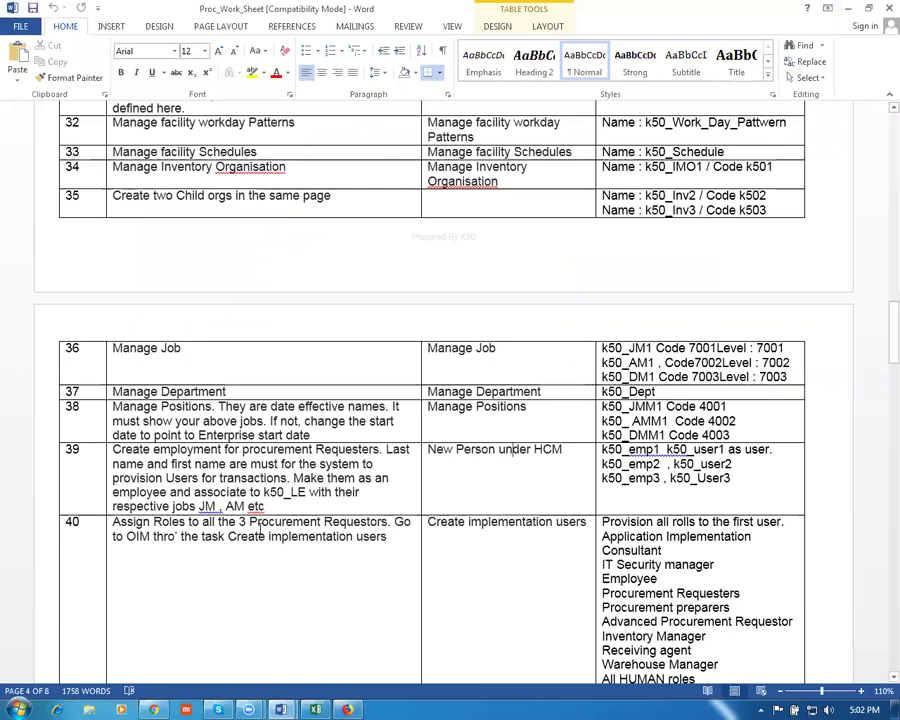
Scroll the Word worksheet to row 40's role list and return to the Oracle window
scroll(258, 531, down, 3)
scroll(257, 533, down, 3)
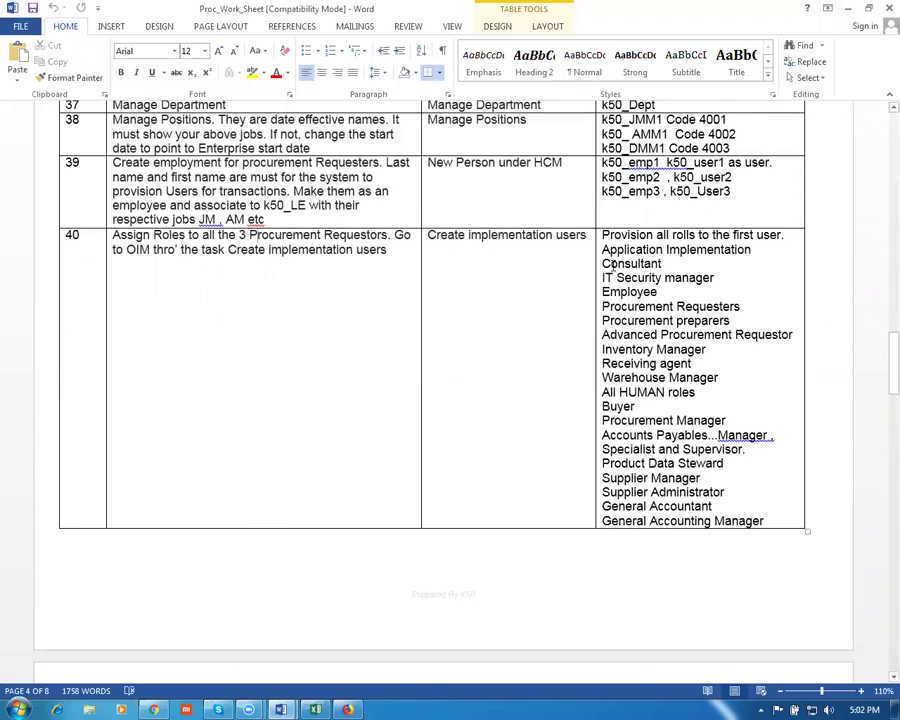
key(alt+Tab)
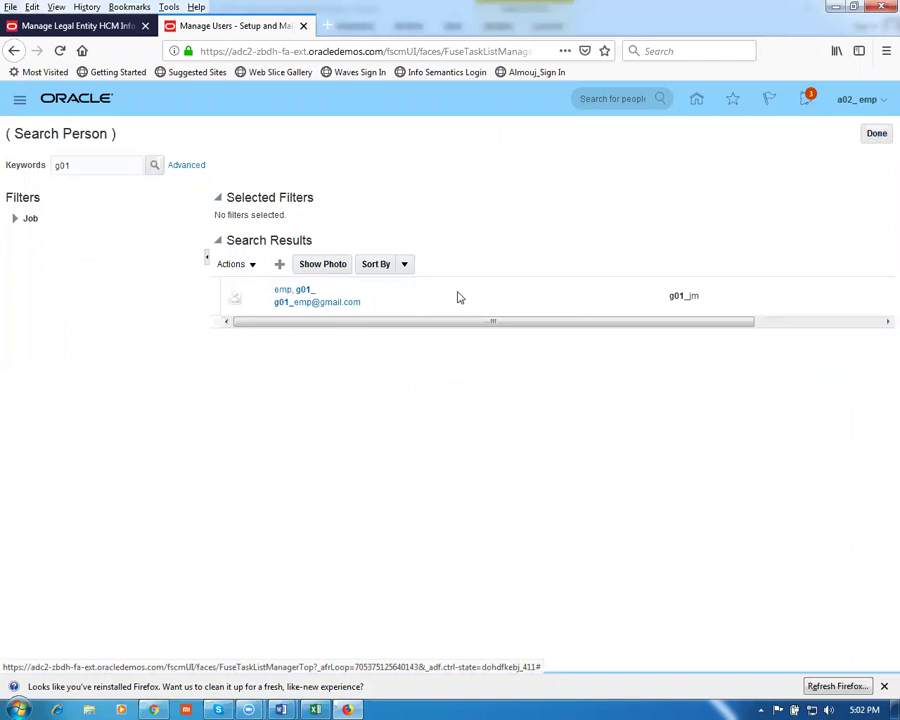
Close the person search and go to the Security Console via Navigator > More...
click(877, 135)
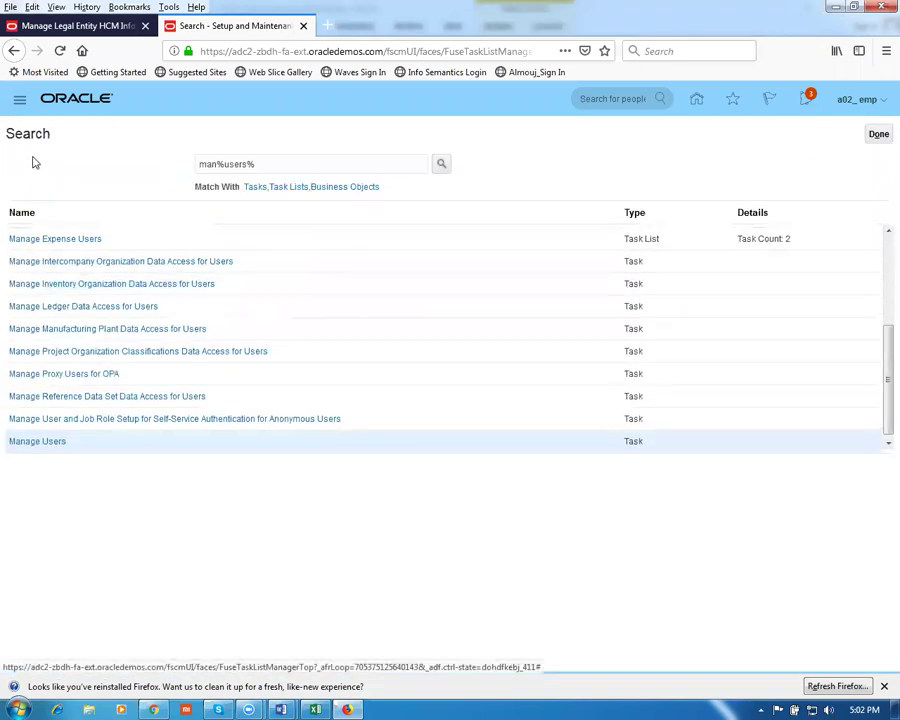
click(19, 101)
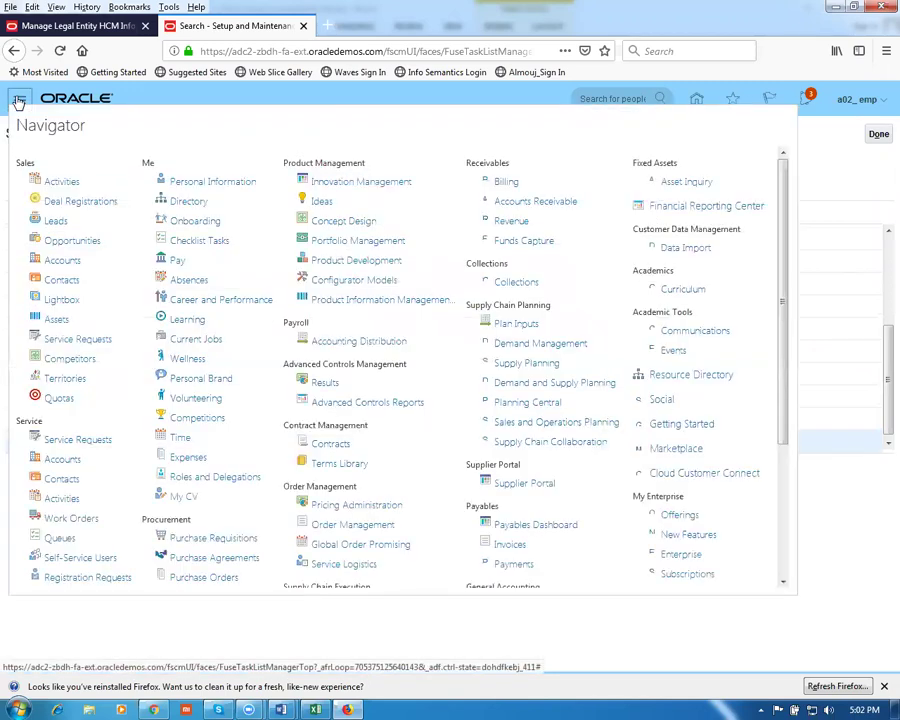
drag(785, 435, 810, 540)
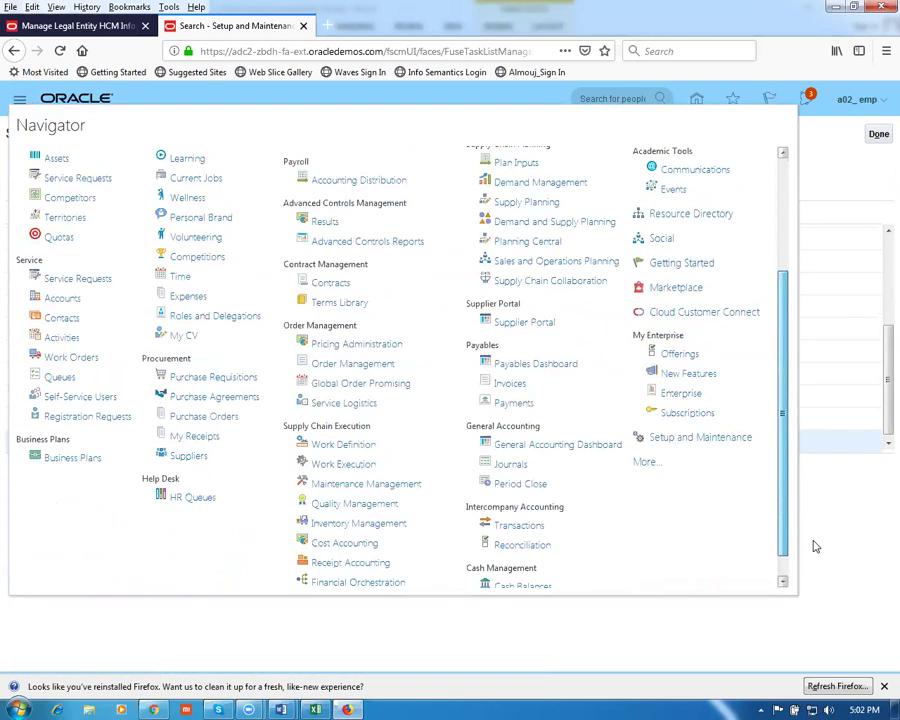
click(645, 462)
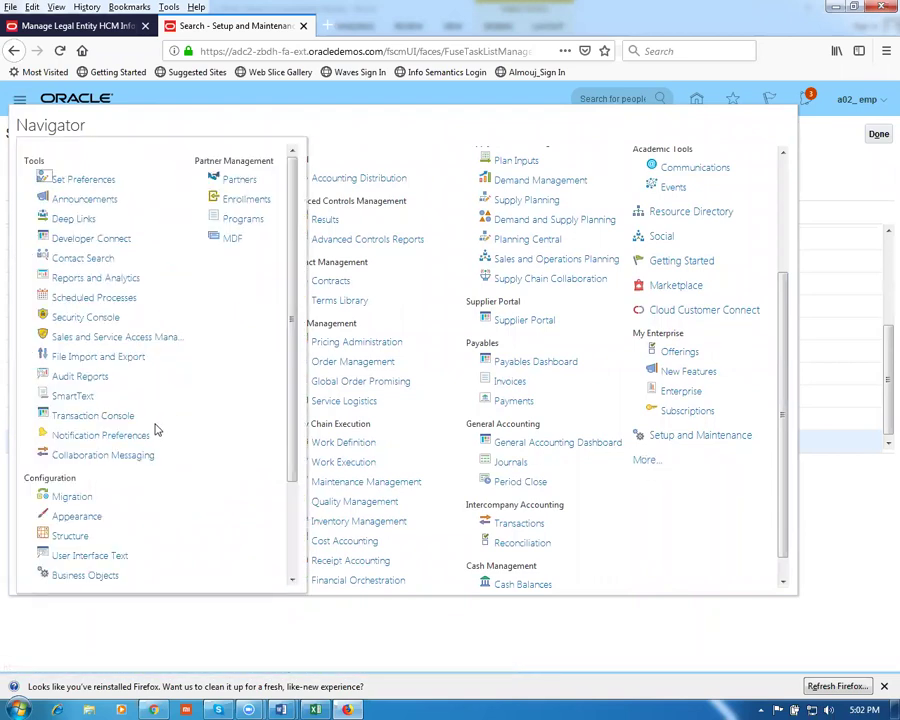
click(76, 321)
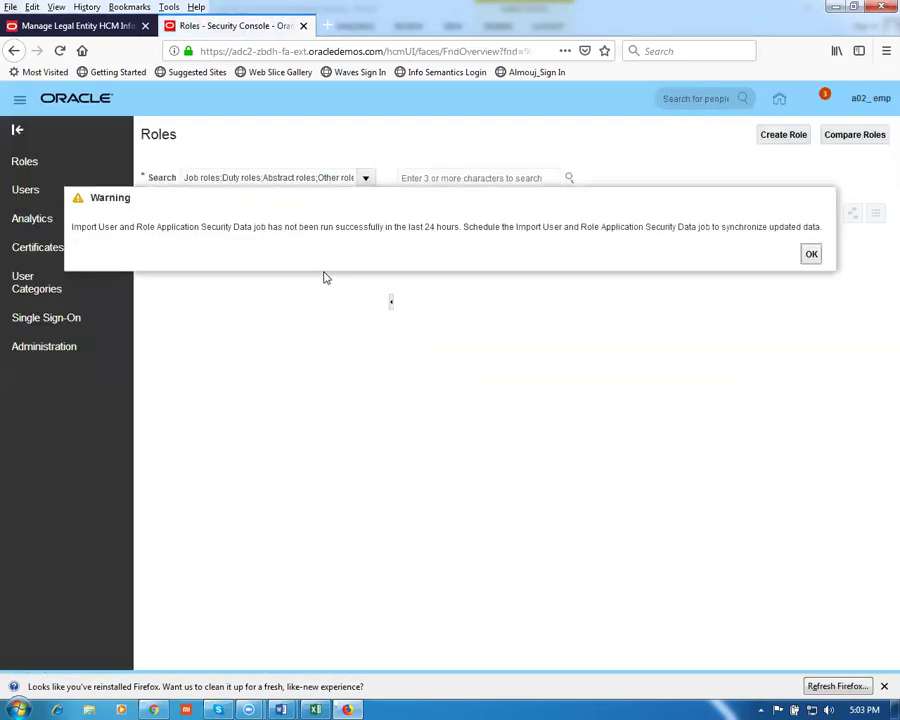
Find the g01 user account in the Security Console Users list and open its details
click(811, 256)
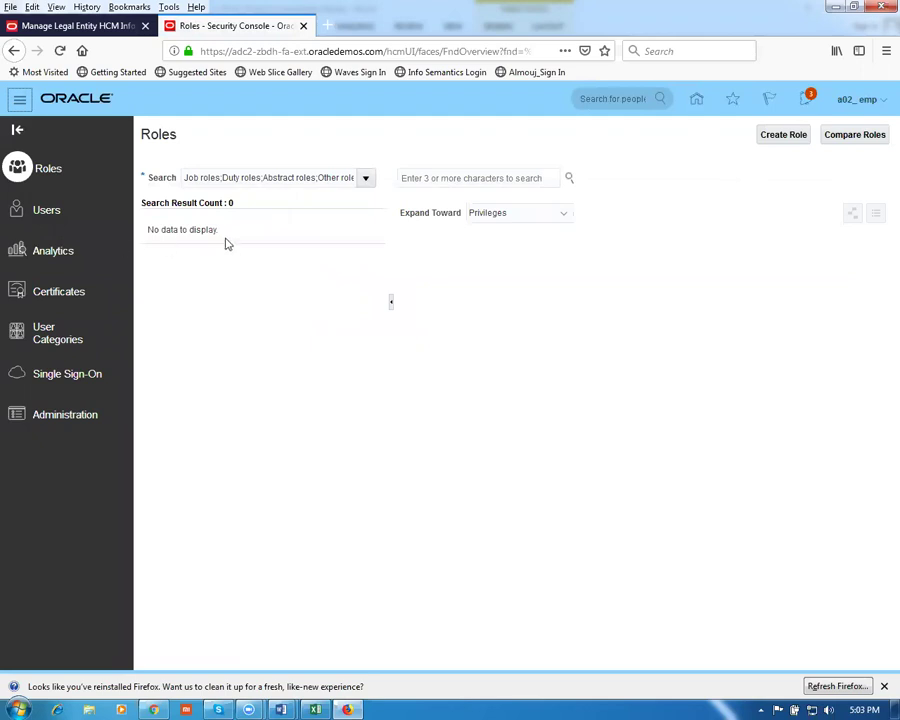
click(44, 212)
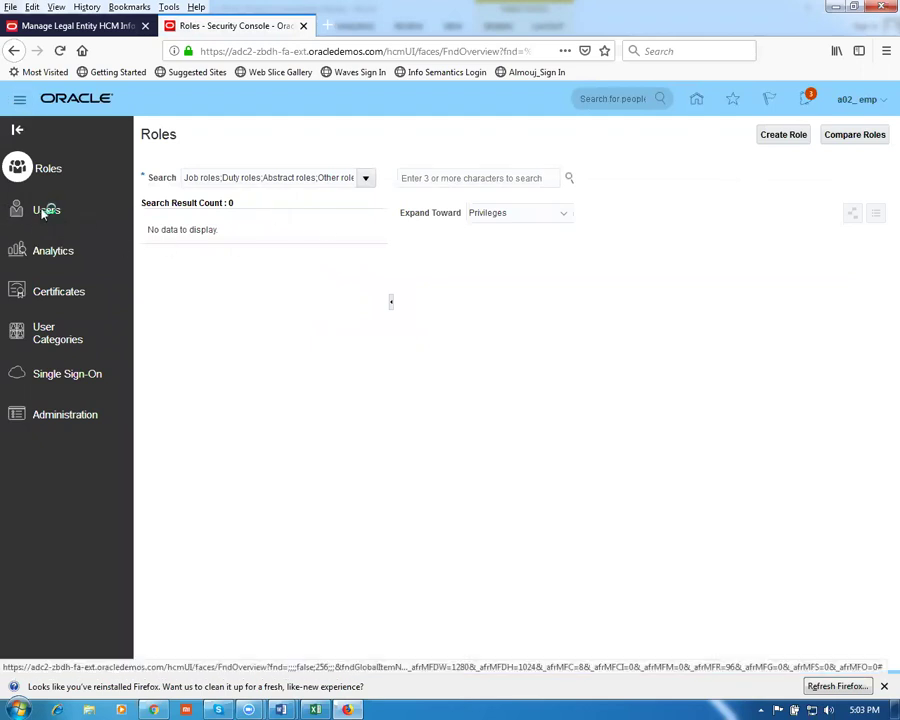
click(370, 180)
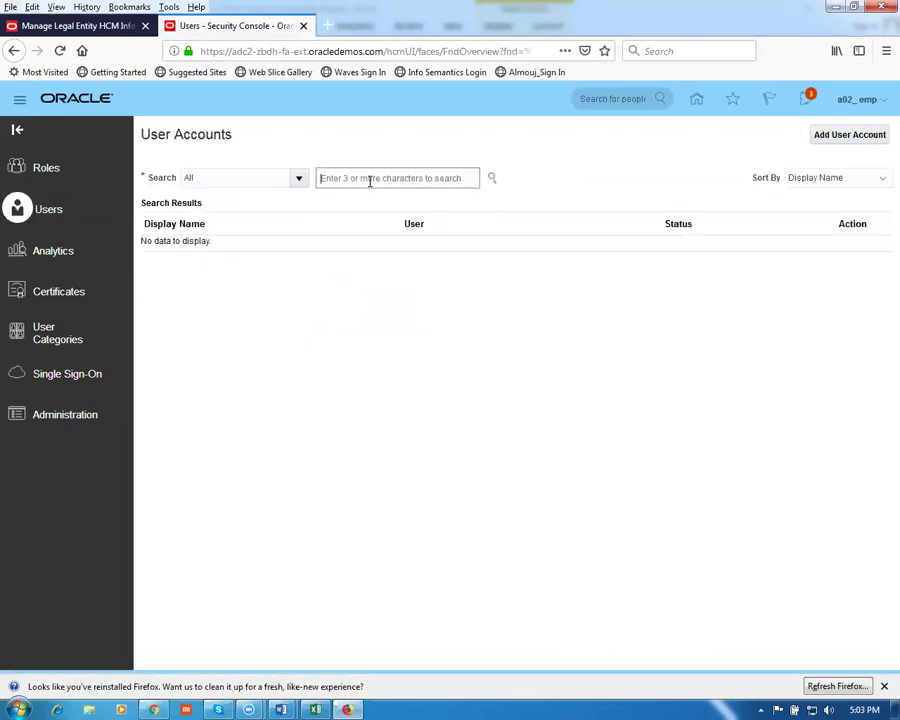
text(g01)
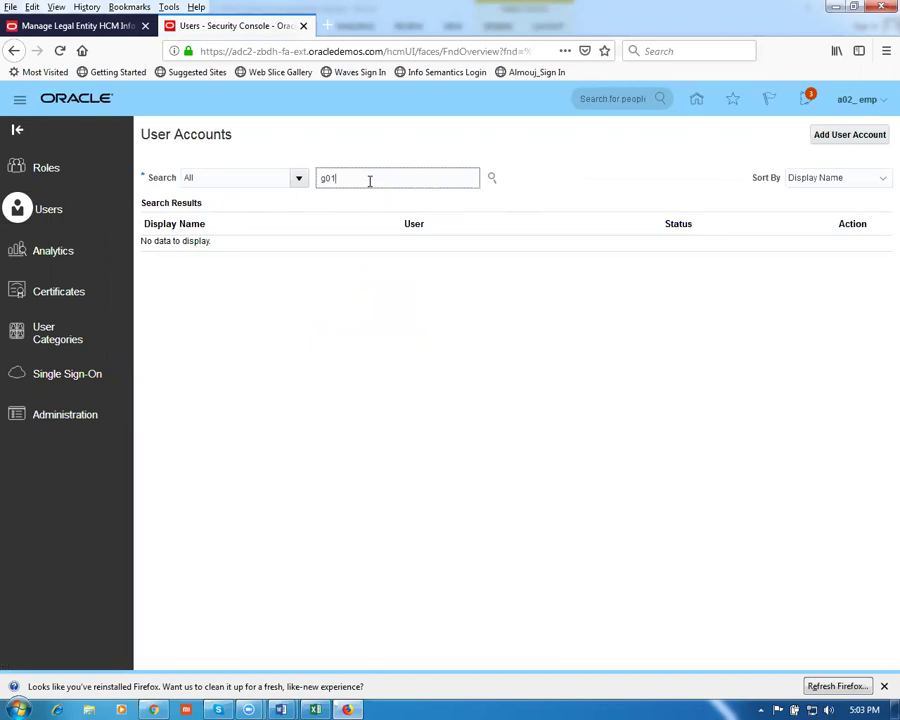
key(Return)
click(158, 262)
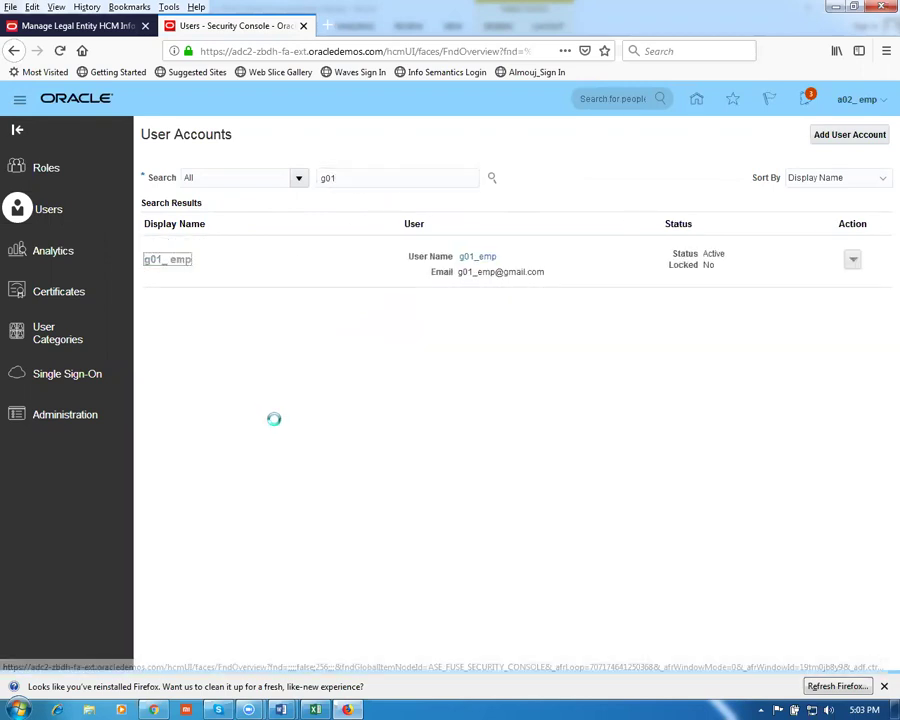
Manually reset the account's password, let the browser remember it, and start editing the account
click(782, 134)
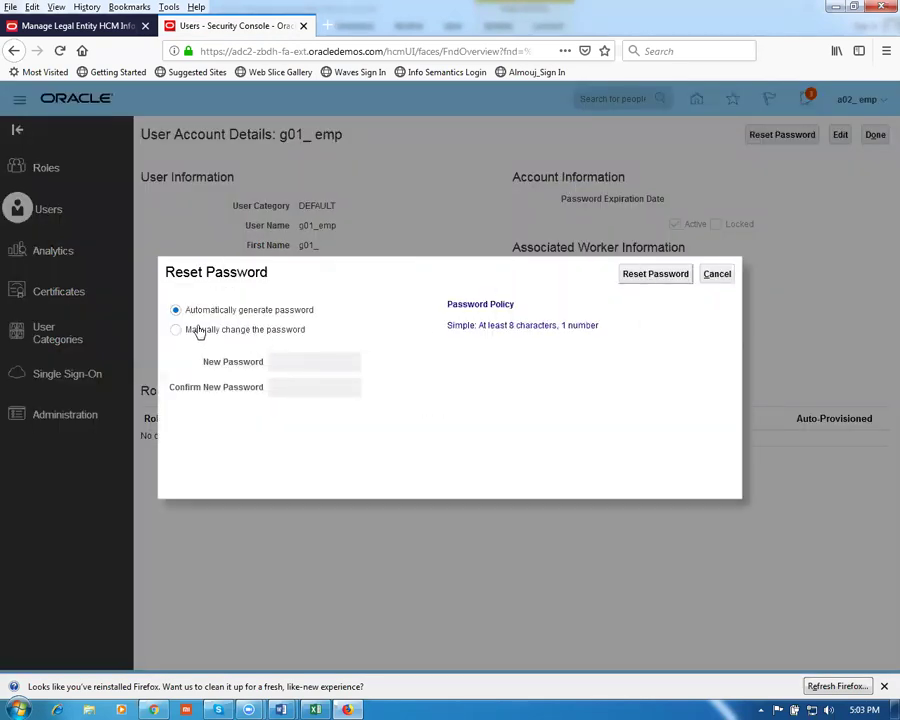
click(176, 331)
click(299, 366)
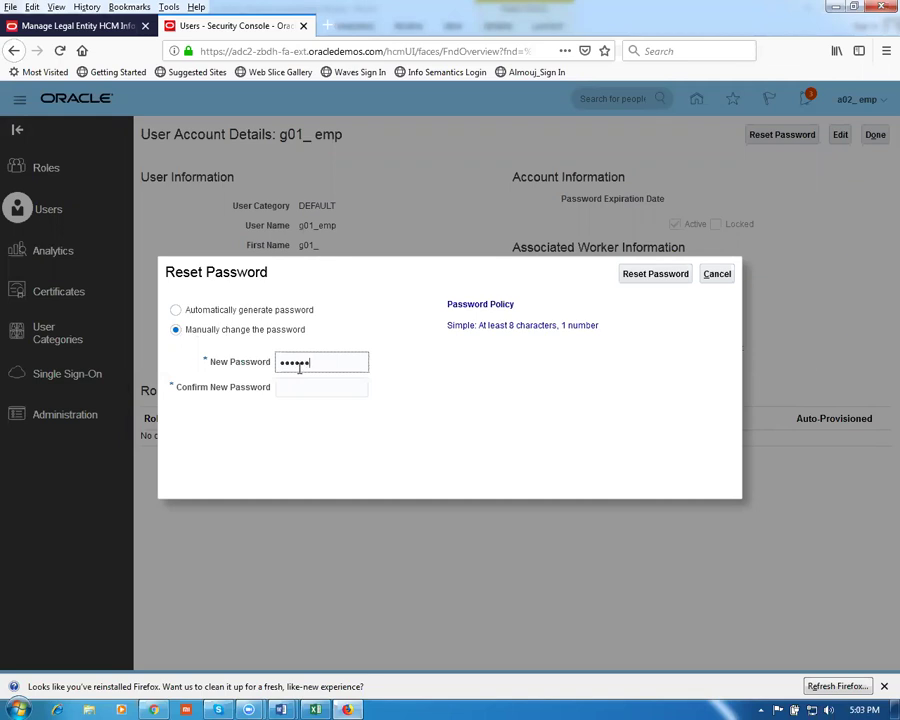
key(Tab)
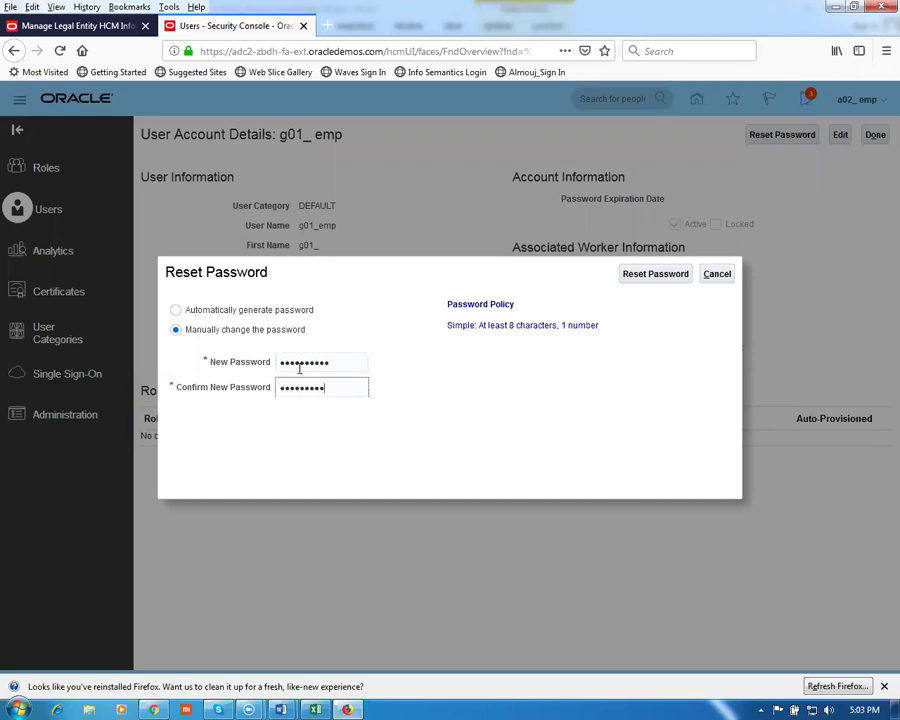
click(657, 276)
click(232, 176)
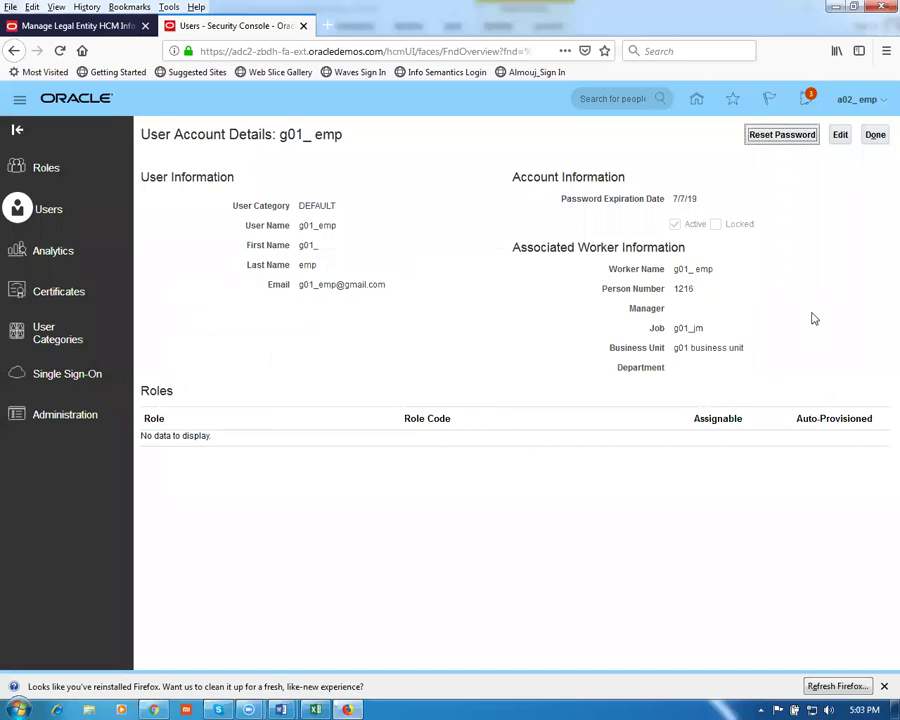
click(839, 136)
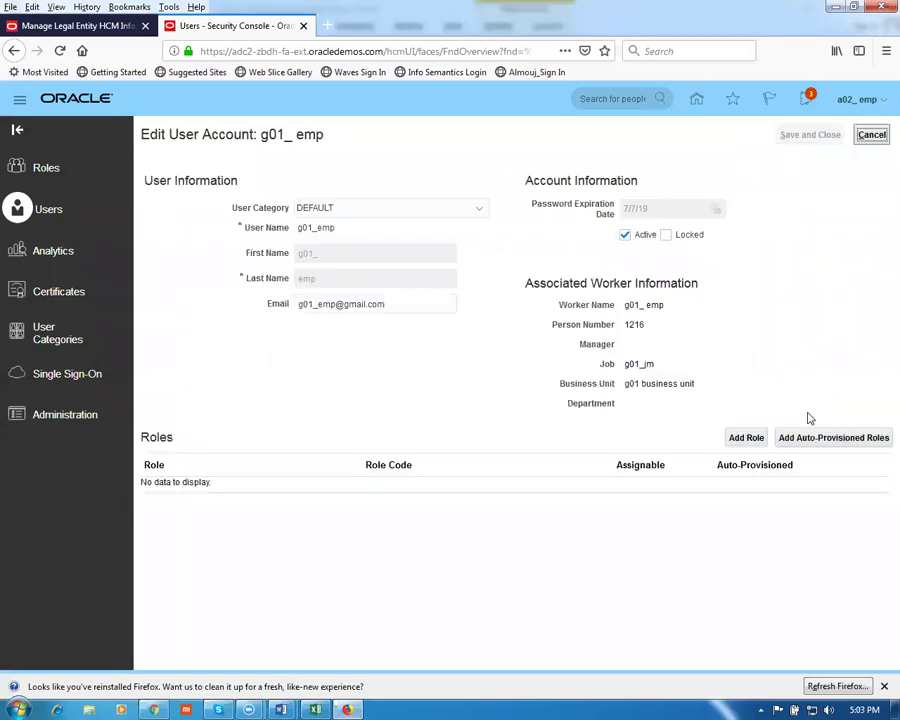
Add the Application Implementation ConsultantCopy role using the worksheet's role name, then copy IT Security manager
click(746, 437)
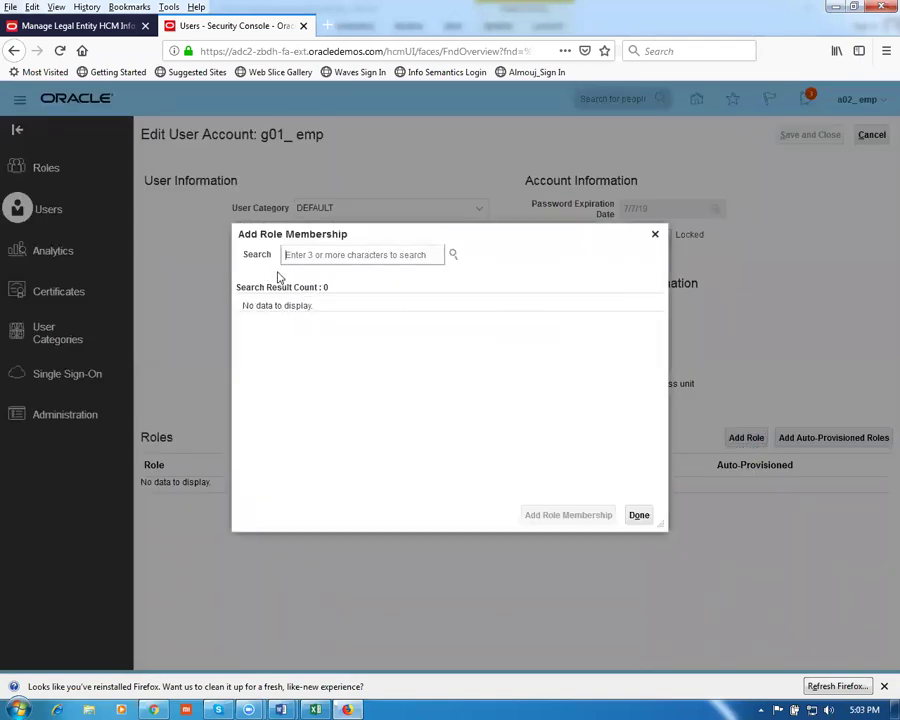
key(alt+Tab)
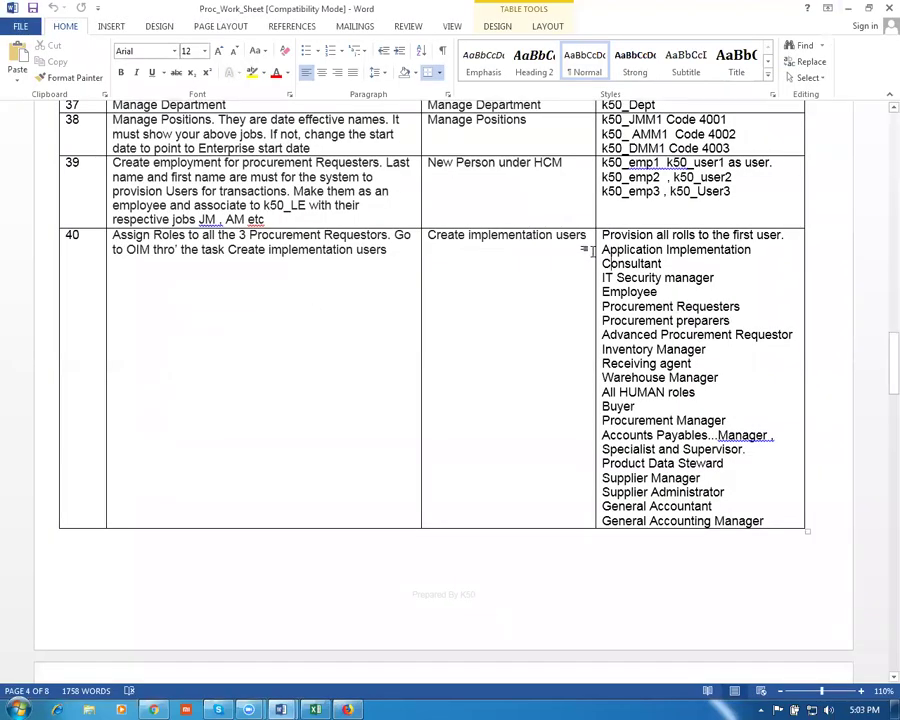
drag(604, 250, 628, 268)
key(ctrl+c)
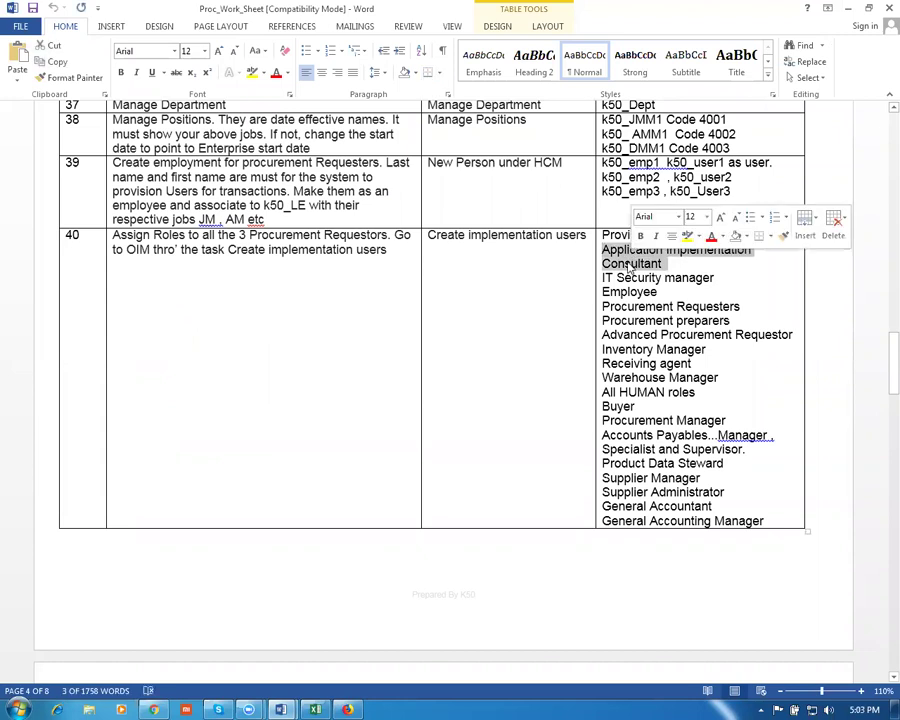
key(alt+Tab)
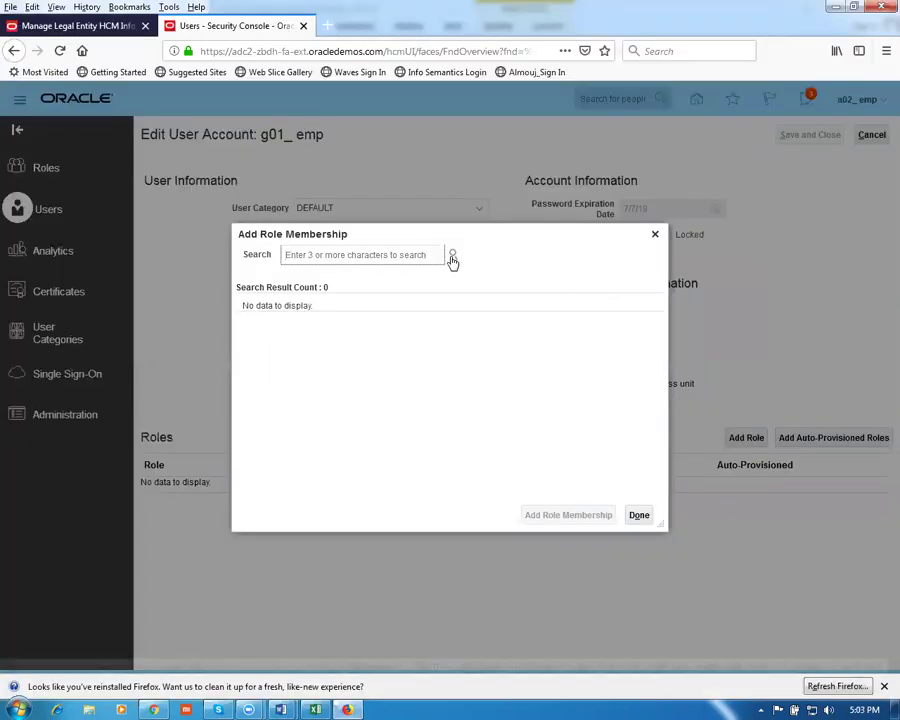
key(ctrl+v)
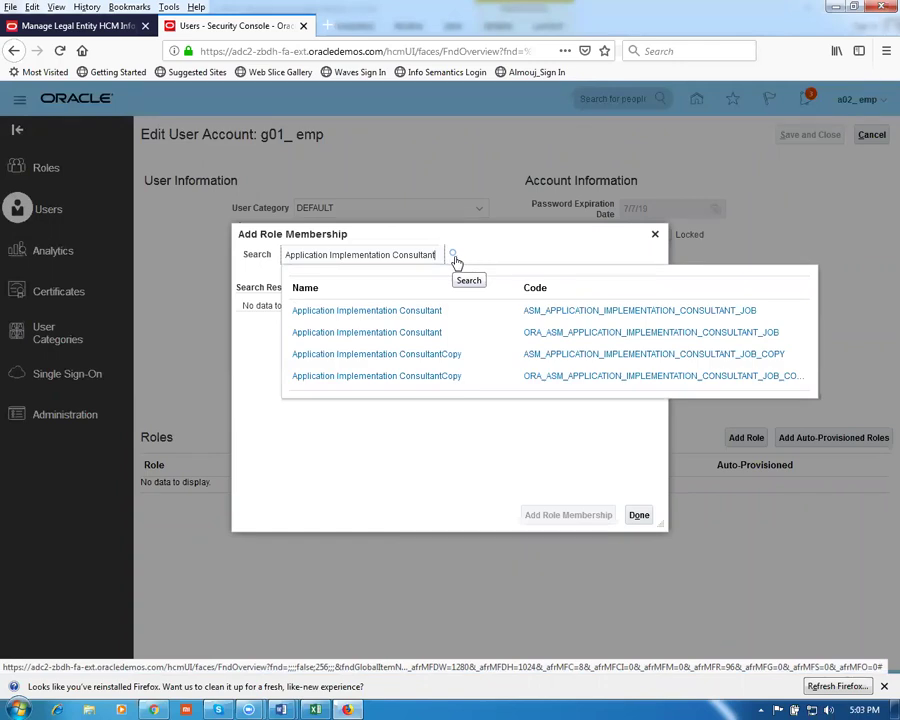
click(389, 341)
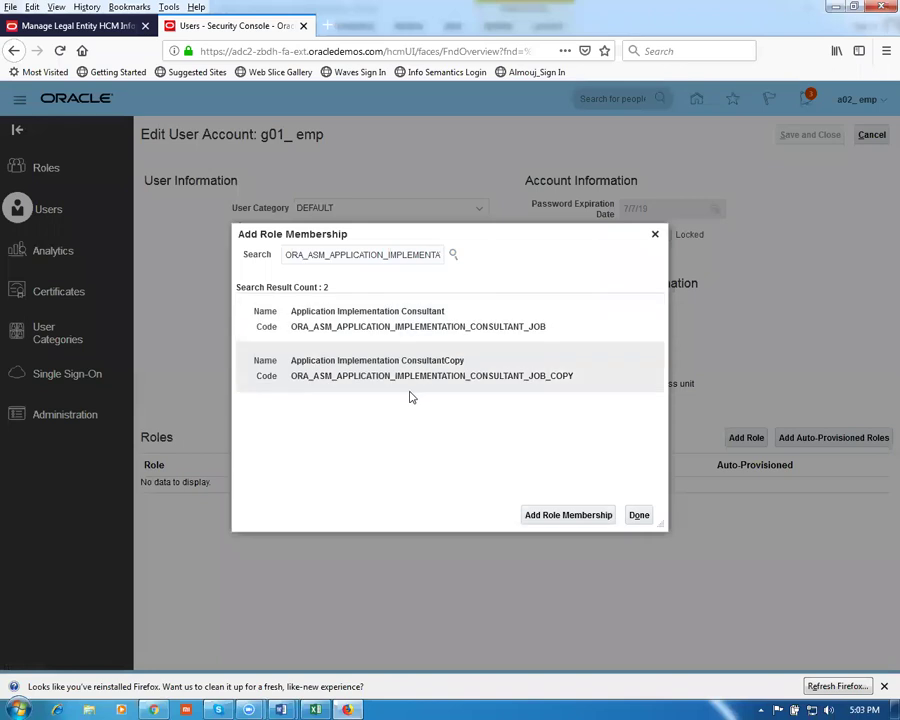
click(400, 375)
click(566, 514)
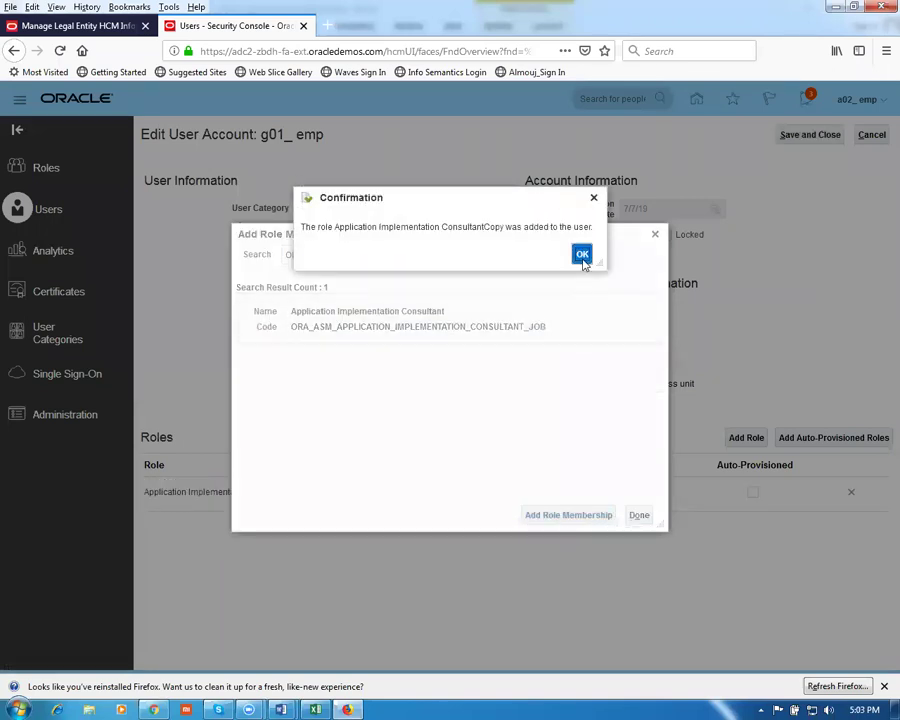
click(582, 254)
key(alt+Tab)
drag(717, 276, 602, 279)
key(ctrl+c)
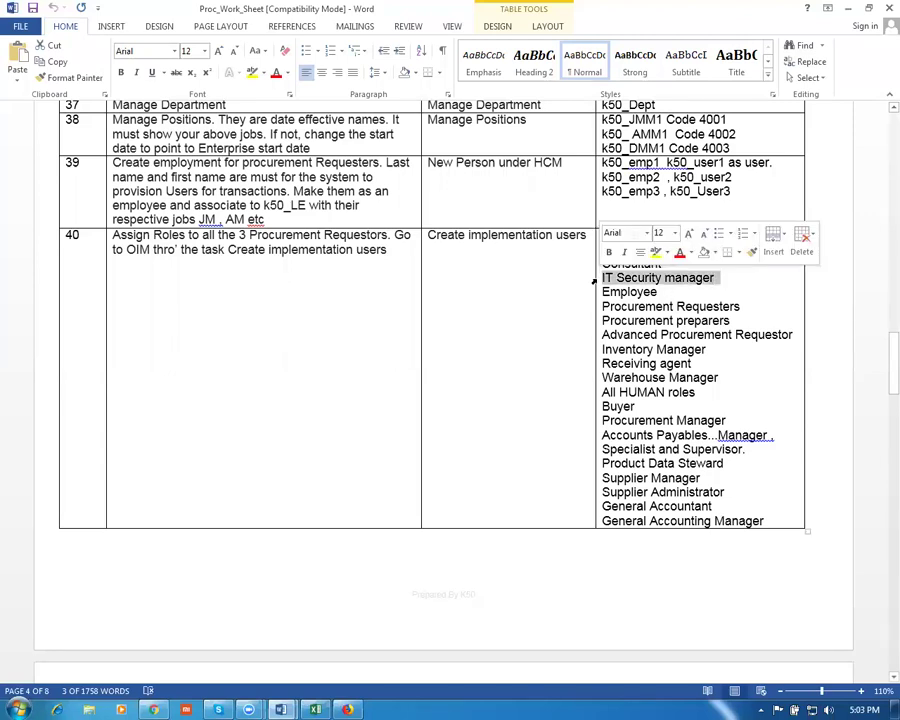
Search IT Security manager and add the IT Security ManagerCopy Do Not Use role
key(alt+Tab)
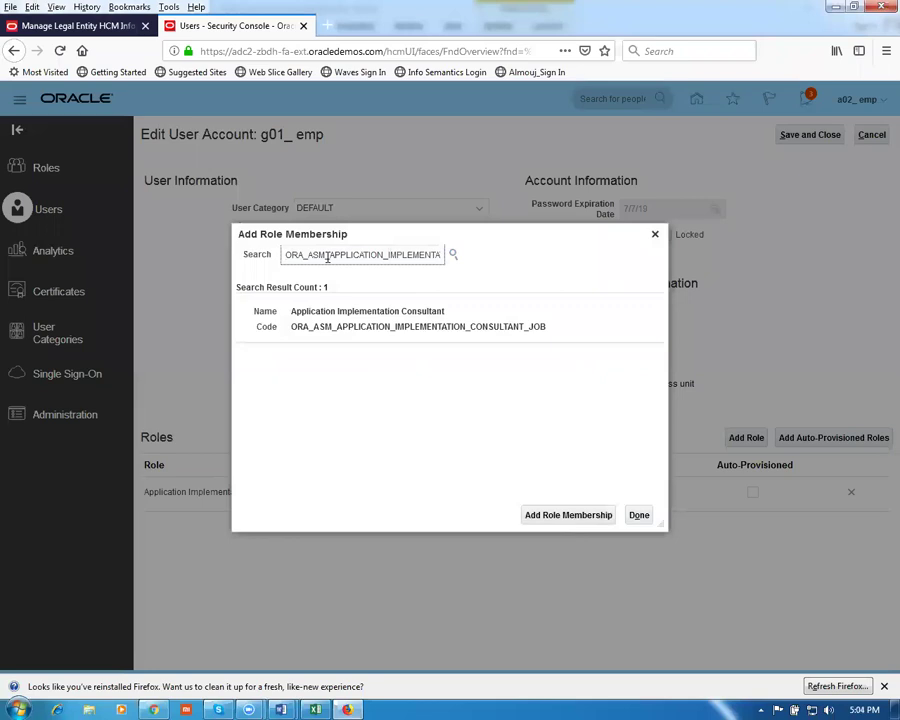
drag(288, 254, 502, 261)
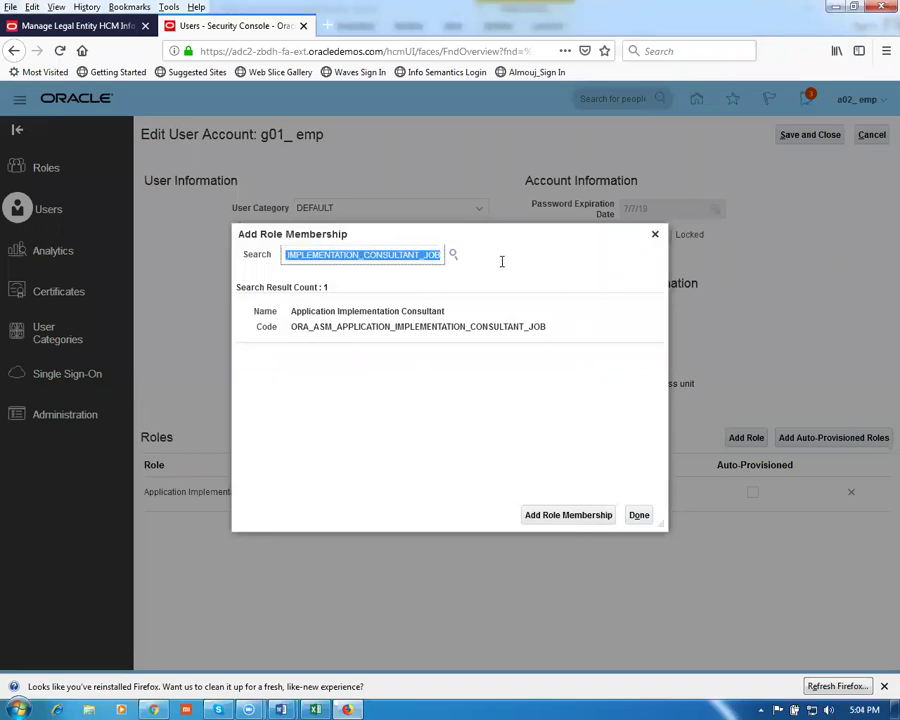
key(ctrl+v)
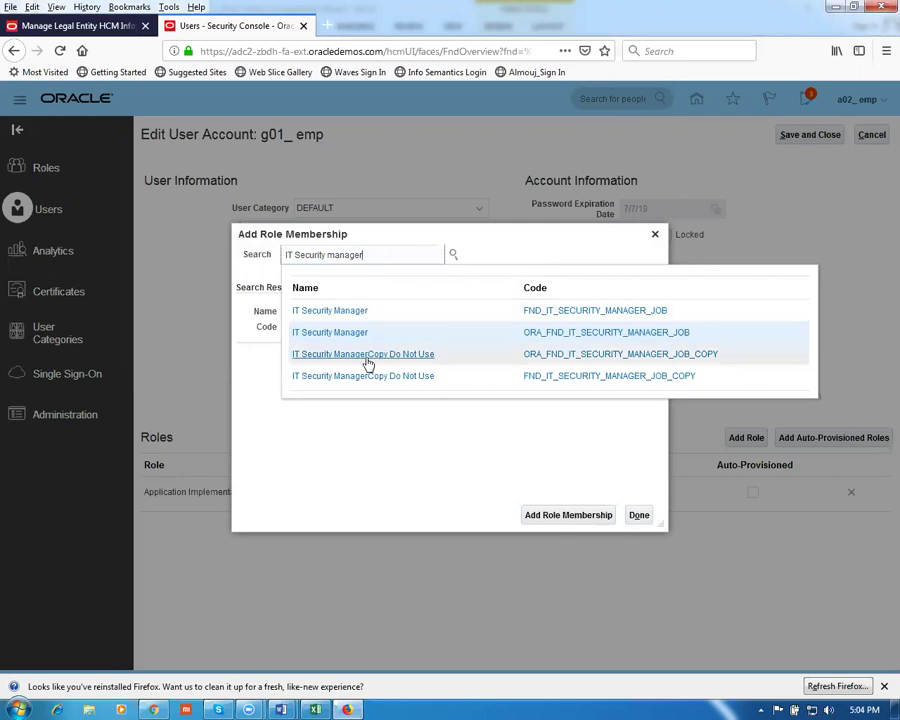
click(348, 335)
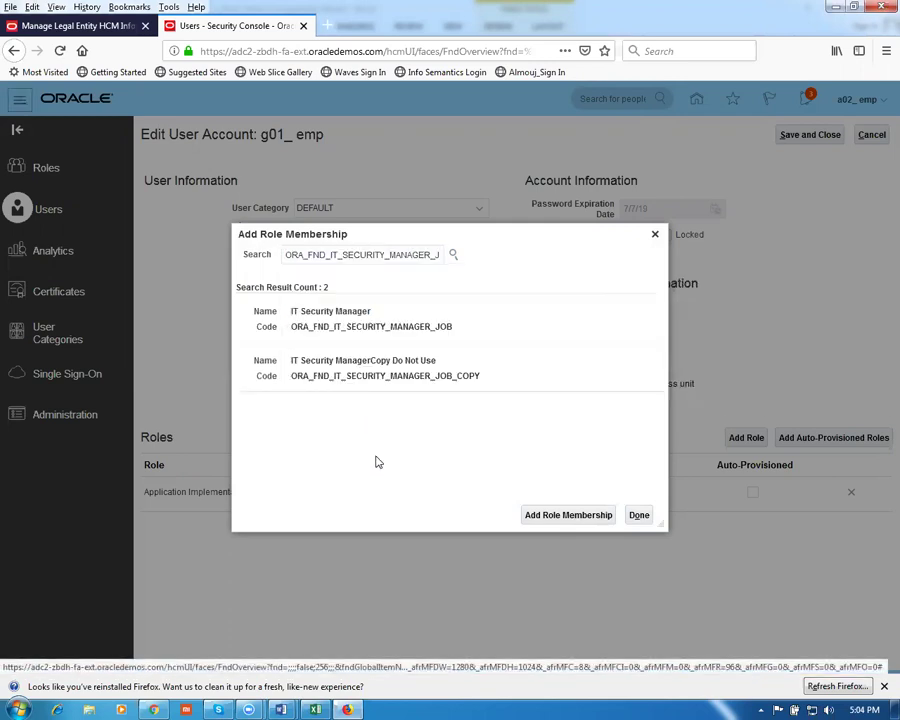
click(356, 381)
click(553, 517)
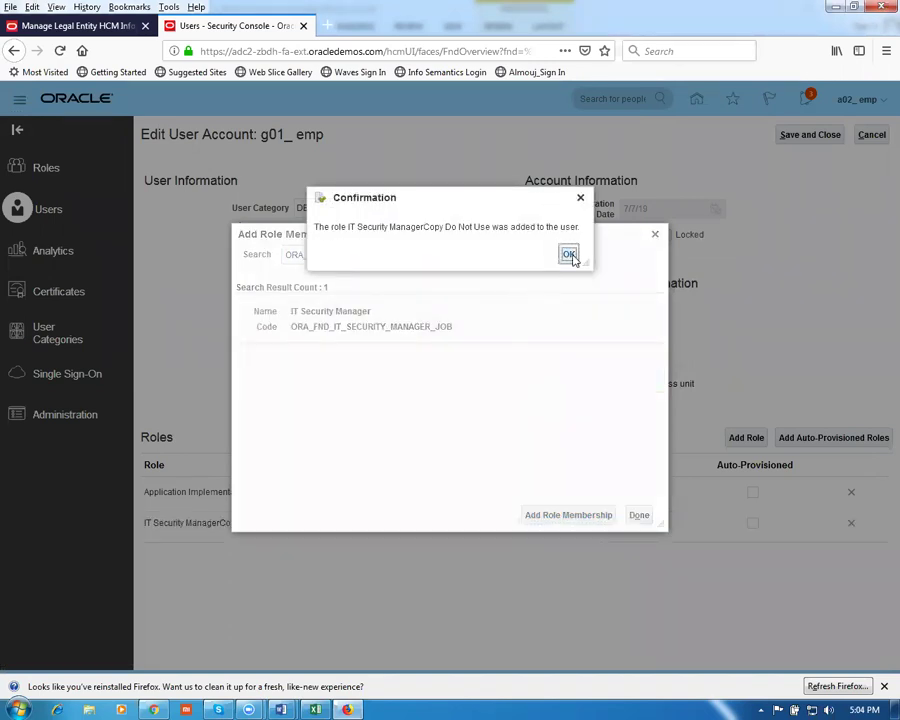
click(569, 255)
Copy Employee from the worksheet, add the Employee role, and return to Word
key(alt+Tab)
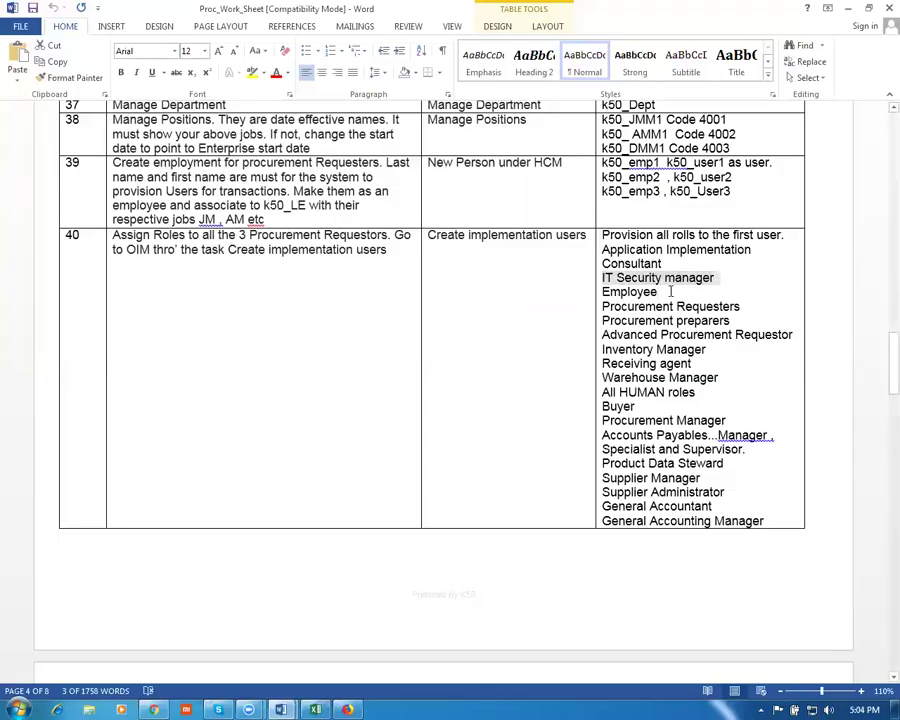
drag(668, 292, 601, 296)
key(ctrl+c)
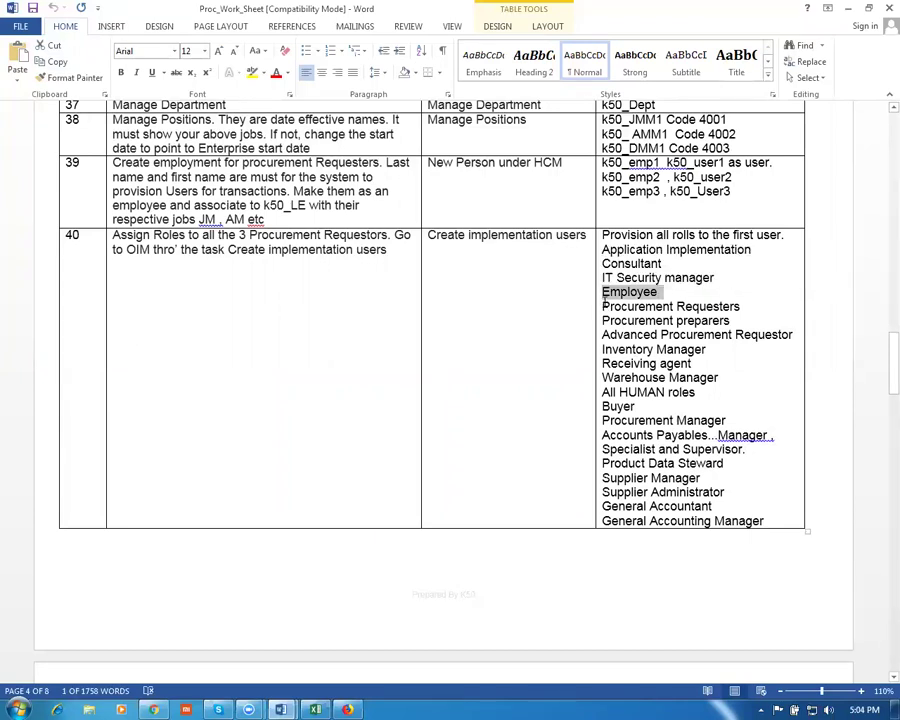
key(alt+Tab)
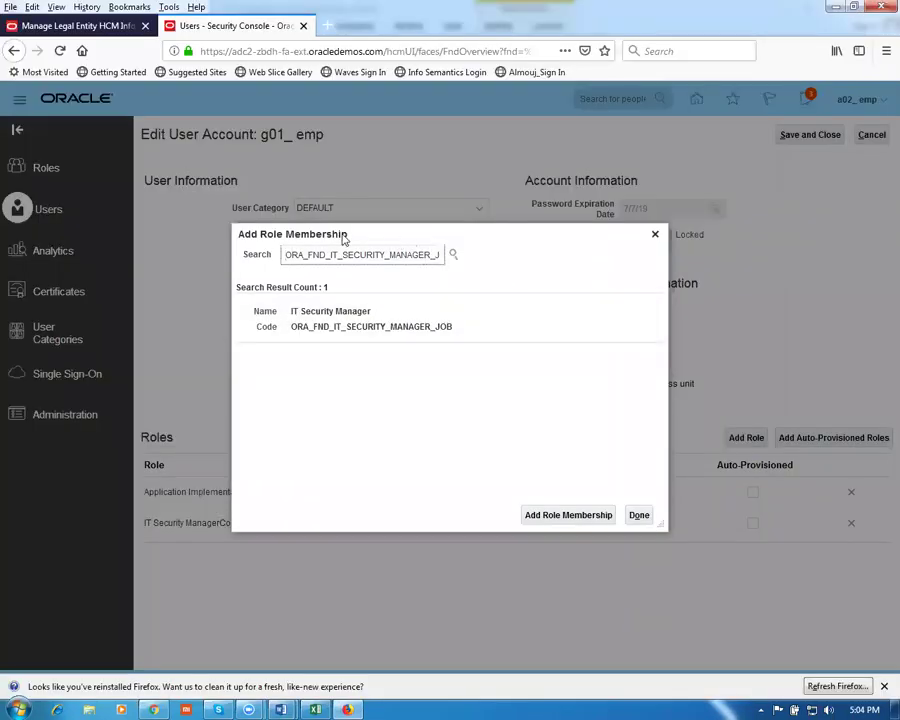
drag(295, 256, 493, 271)
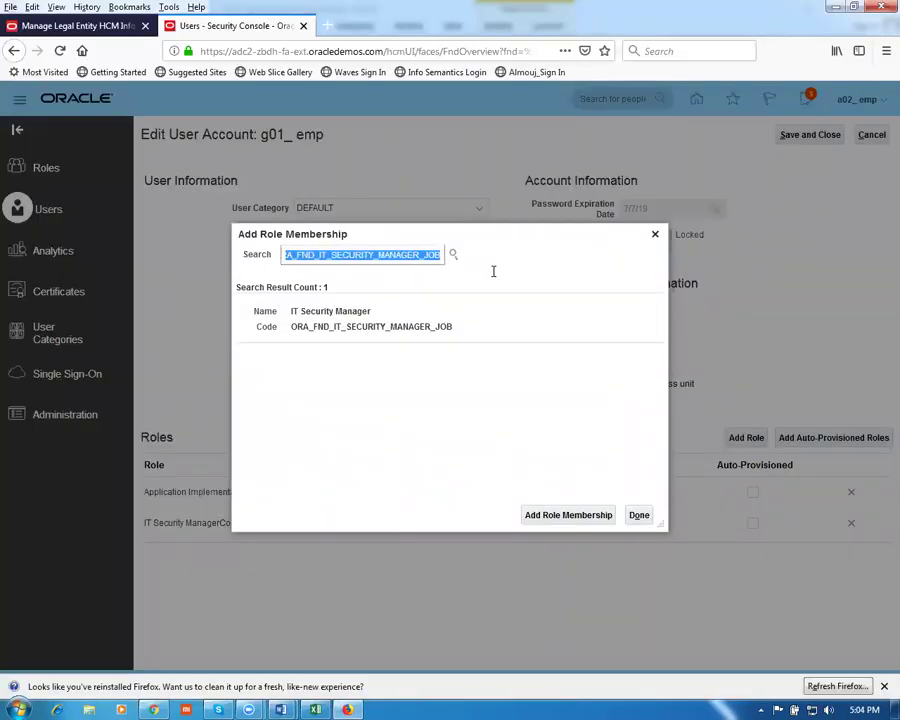
key(ctrl+v)
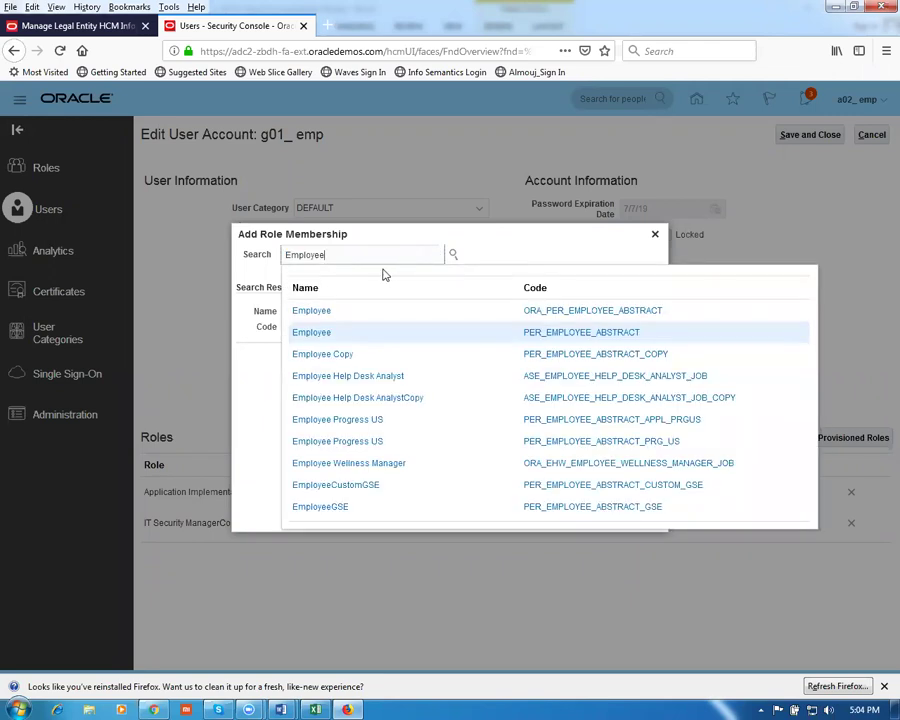
click(325, 315)
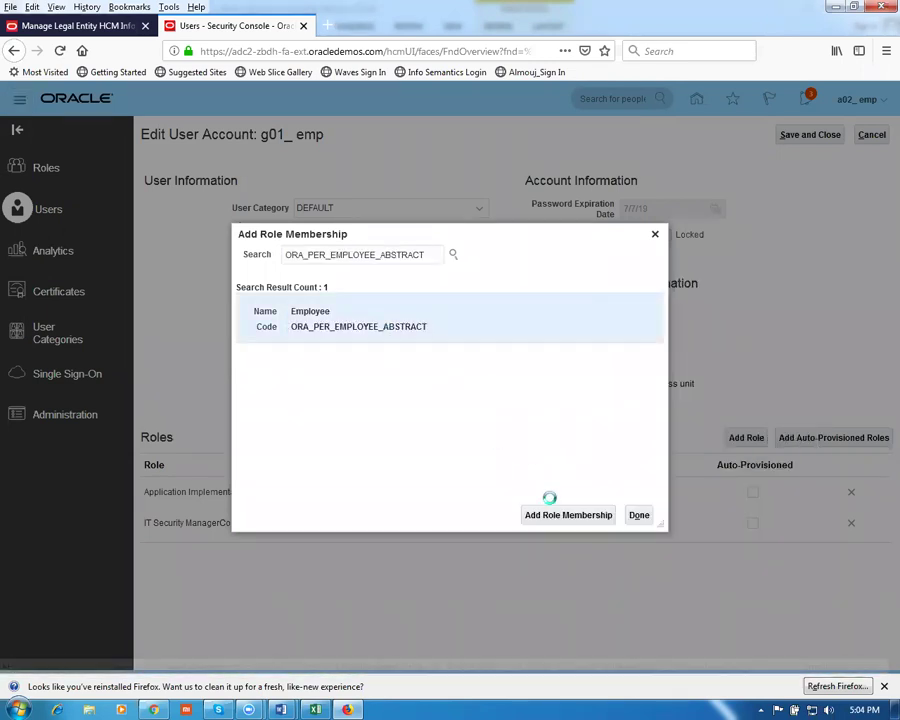
click(560, 516)
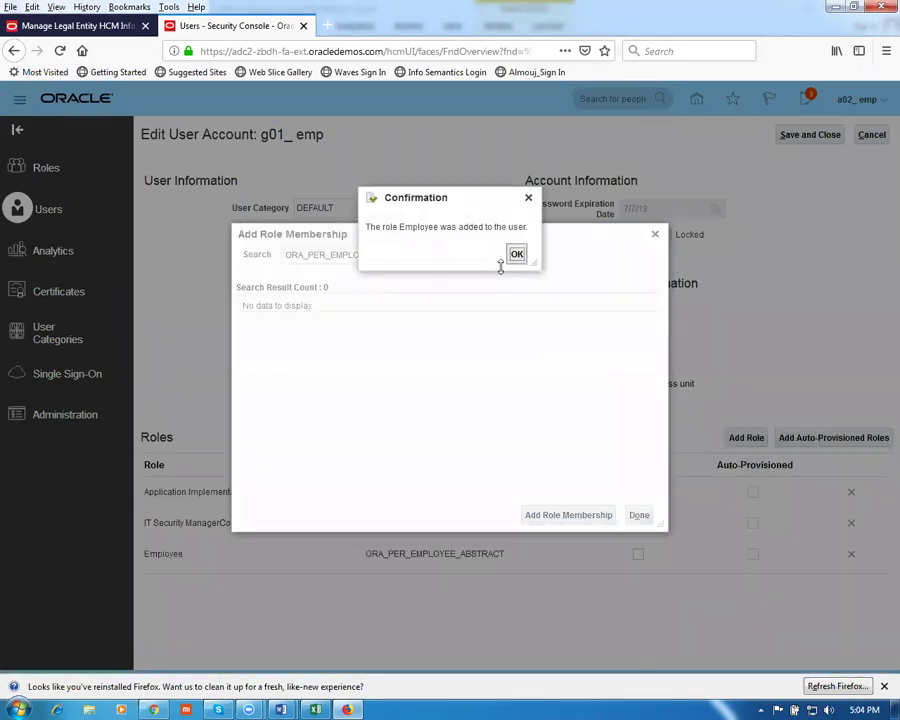
click(514, 256)
key(alt+Tab)
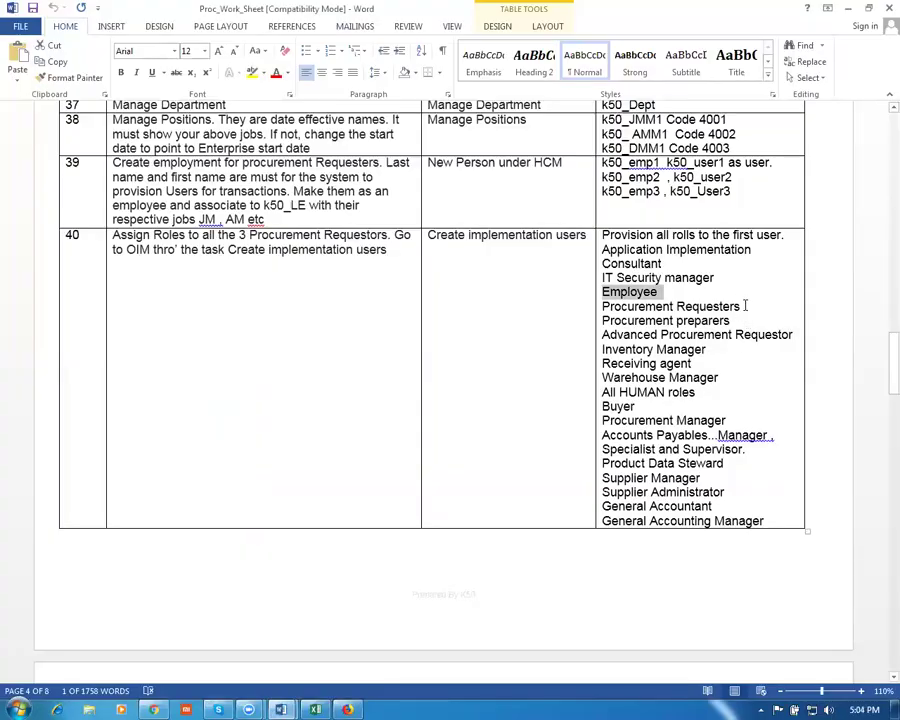
Select row 40's roles from Employee through Advanced Procurement Requestor, then return to Add Role Membership
click(636, 305)
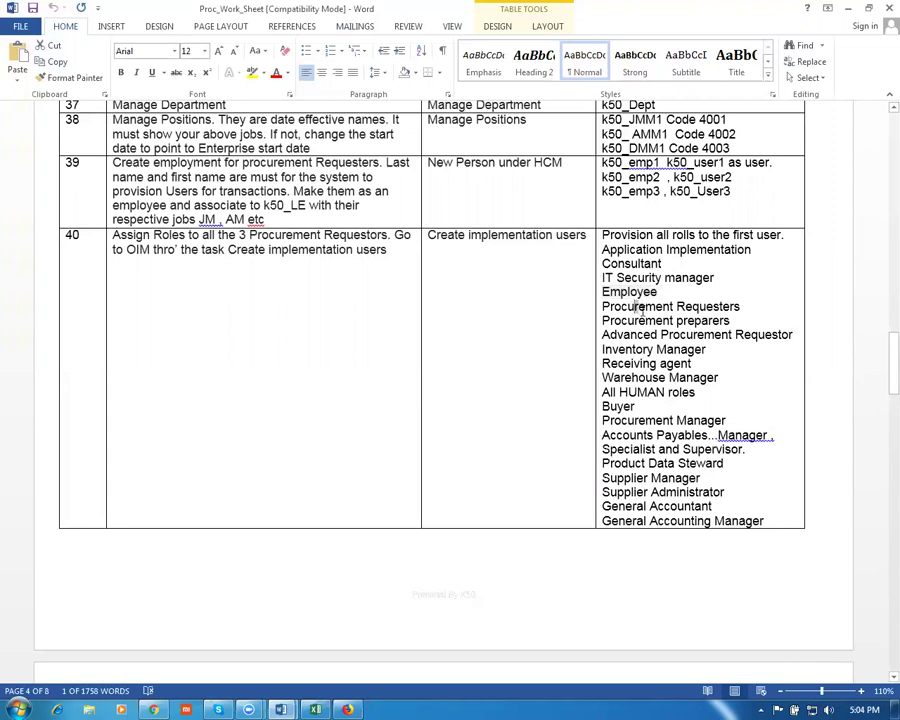
drag(640, 308, 755, 341)
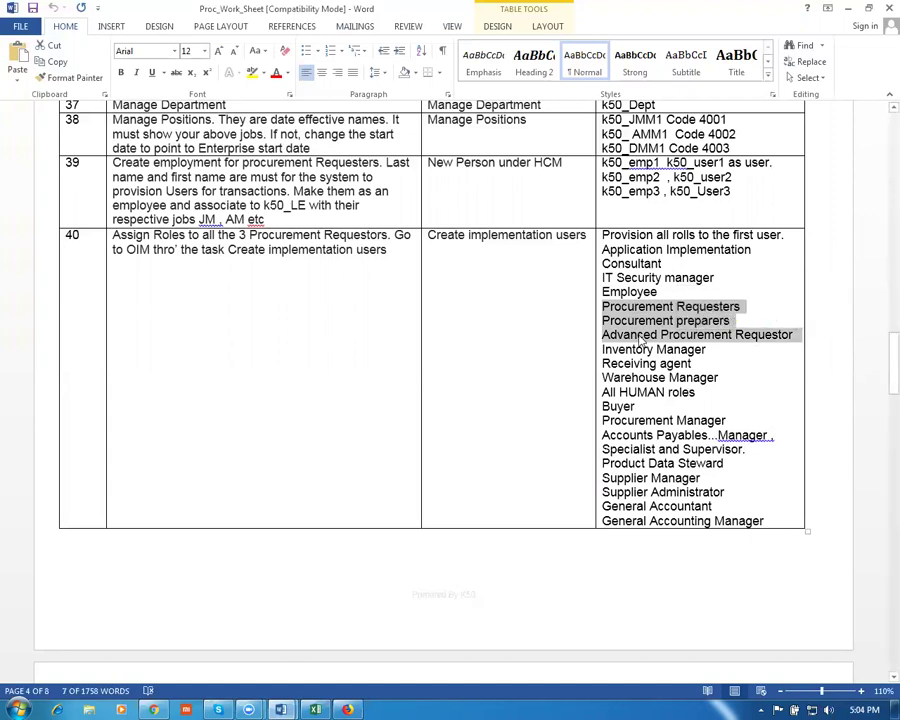
click(719, 365)
drag(621, 297, 608, 355)
key(ctrl+c)
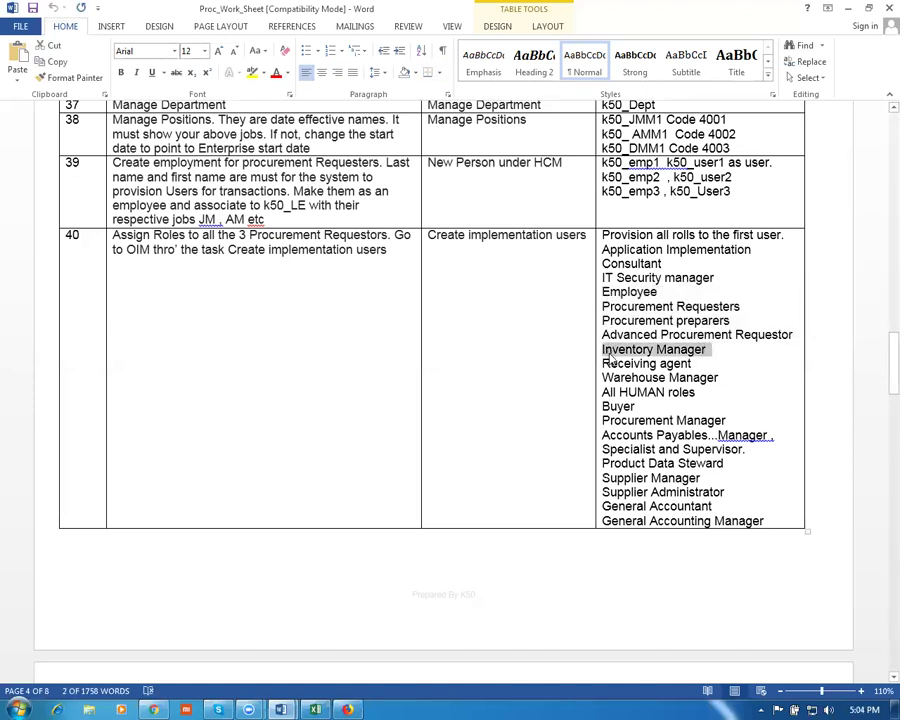
key(alt+Tab)
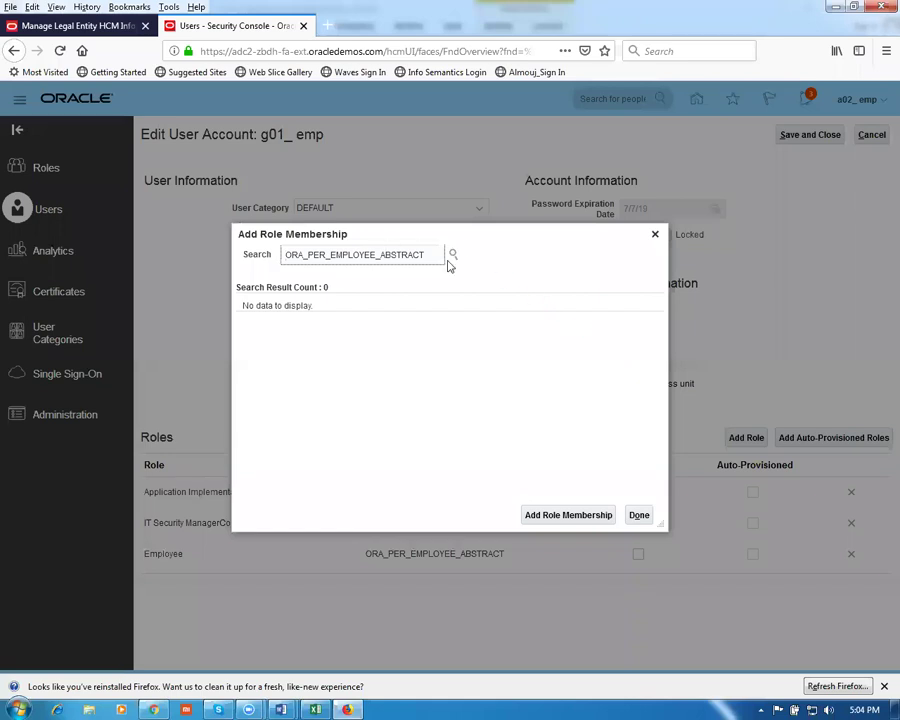
Paste Inventory Manager into the role search and add the Inventory ManagerCopy role to the user
drag(285, 254, 456, 265)
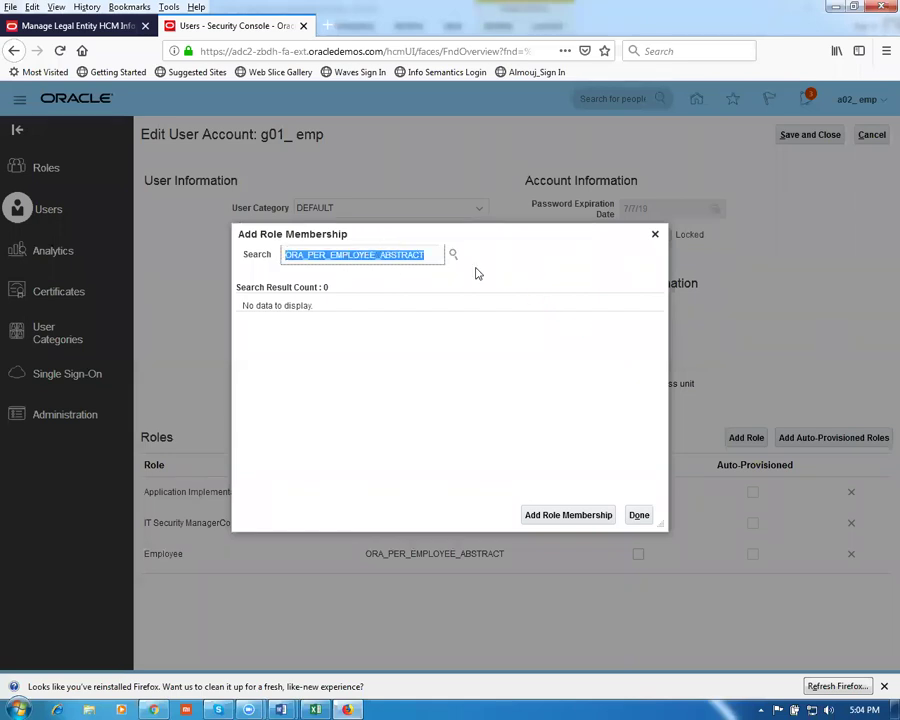
key(ctrl+v)
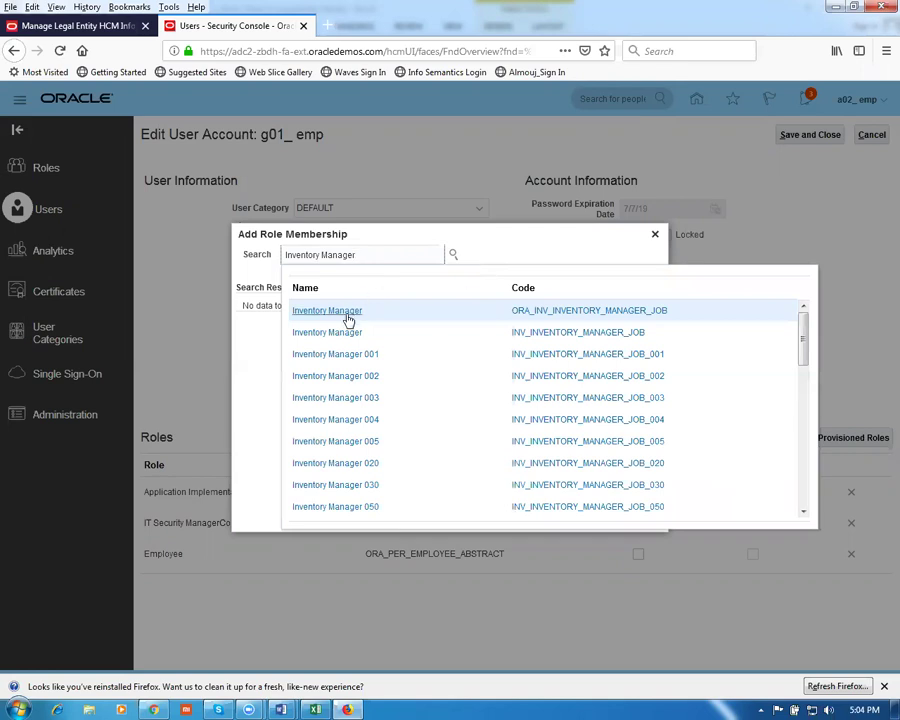
click(347, 314)
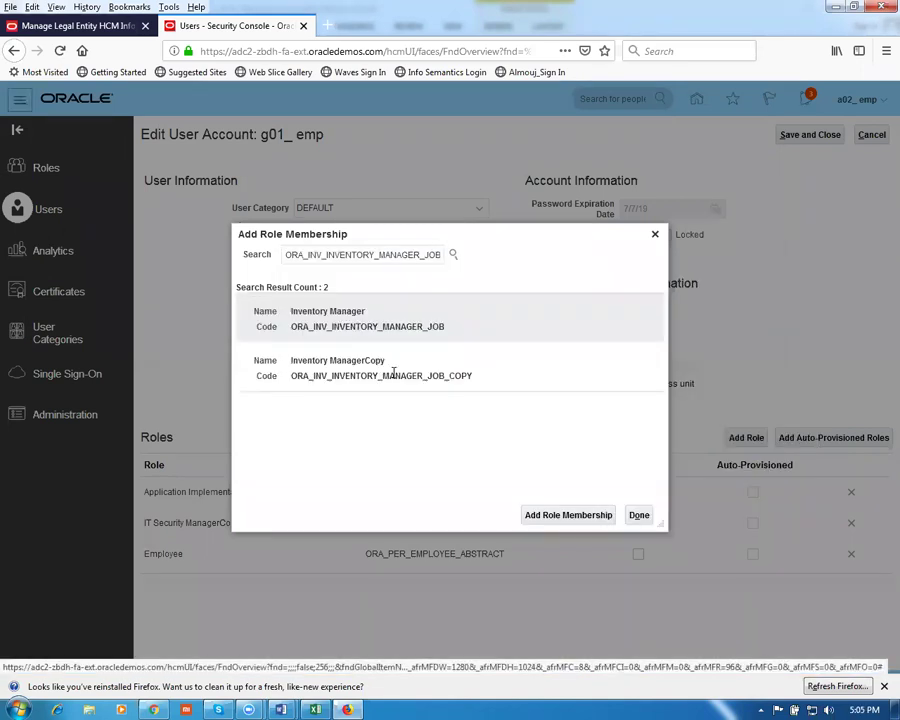
click(391, 370)
click(388, 367)
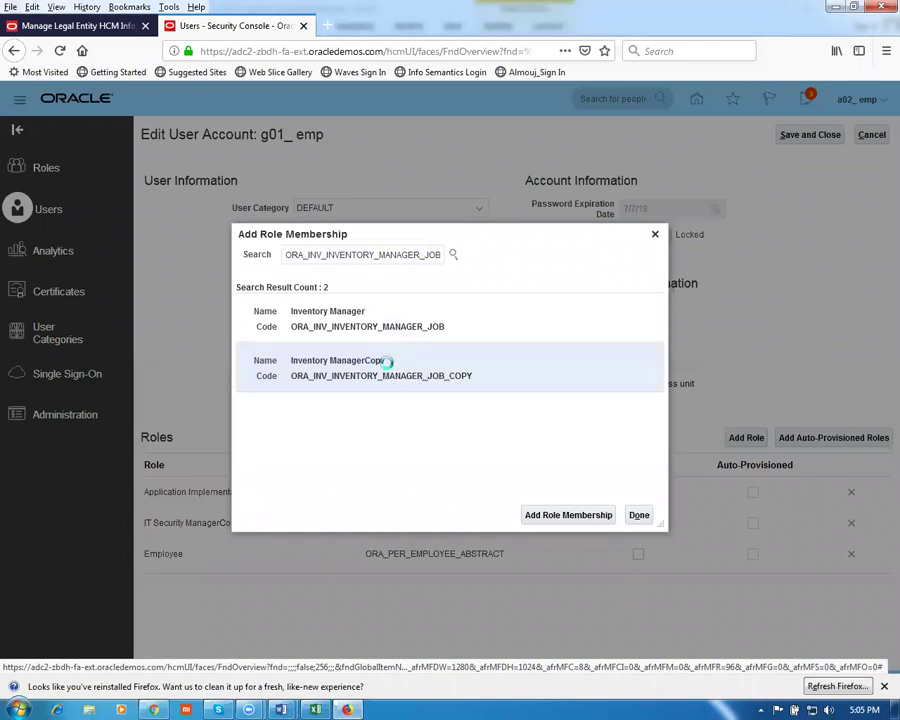
click(545, 518)
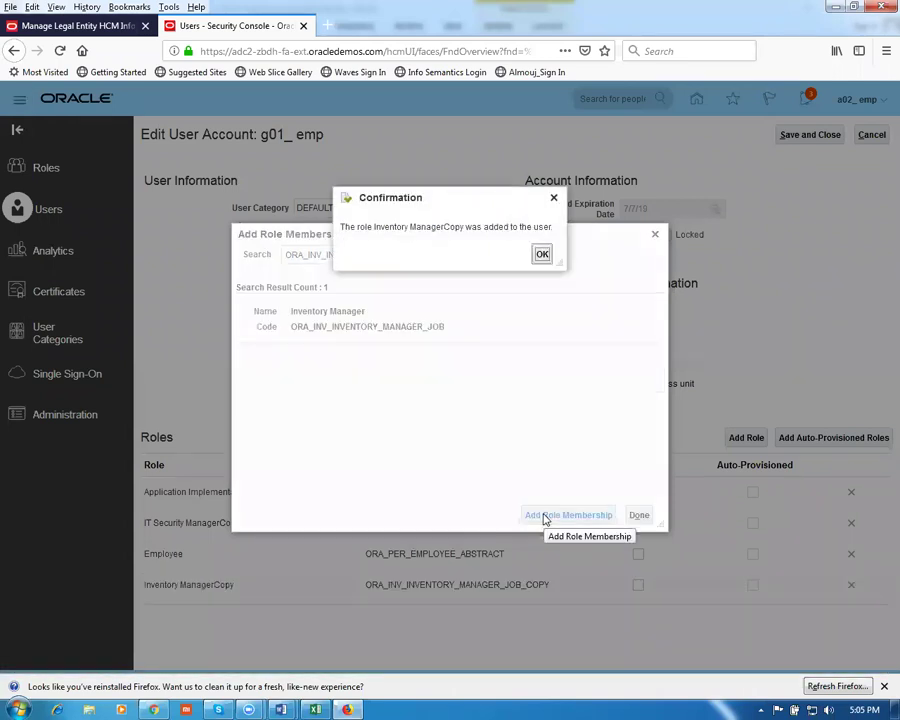
click(540, 256)
Copy 'Receiving agent' from the worksheet and add the Receiving Agent role to the user
key(alt+Tab)
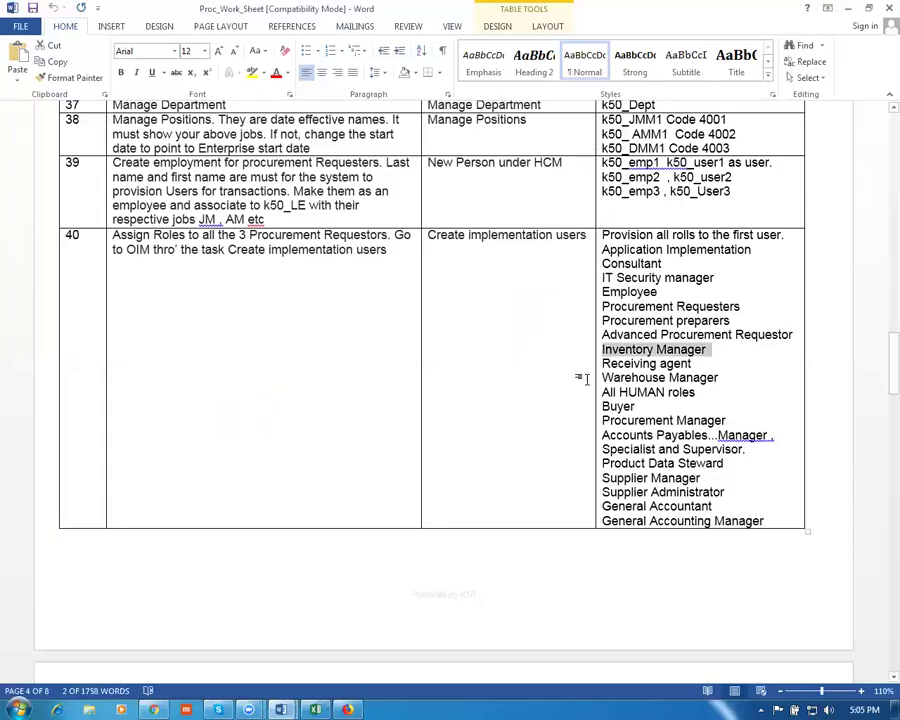
drag(697, 363, 603, 364)
key(ctrl+c)
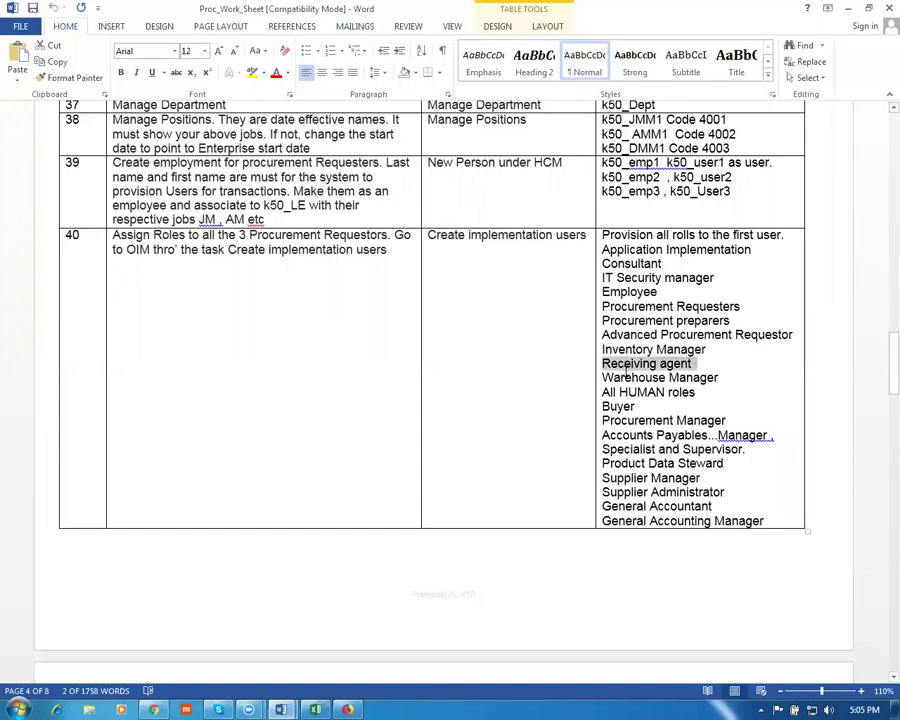
key(alt+Tab)
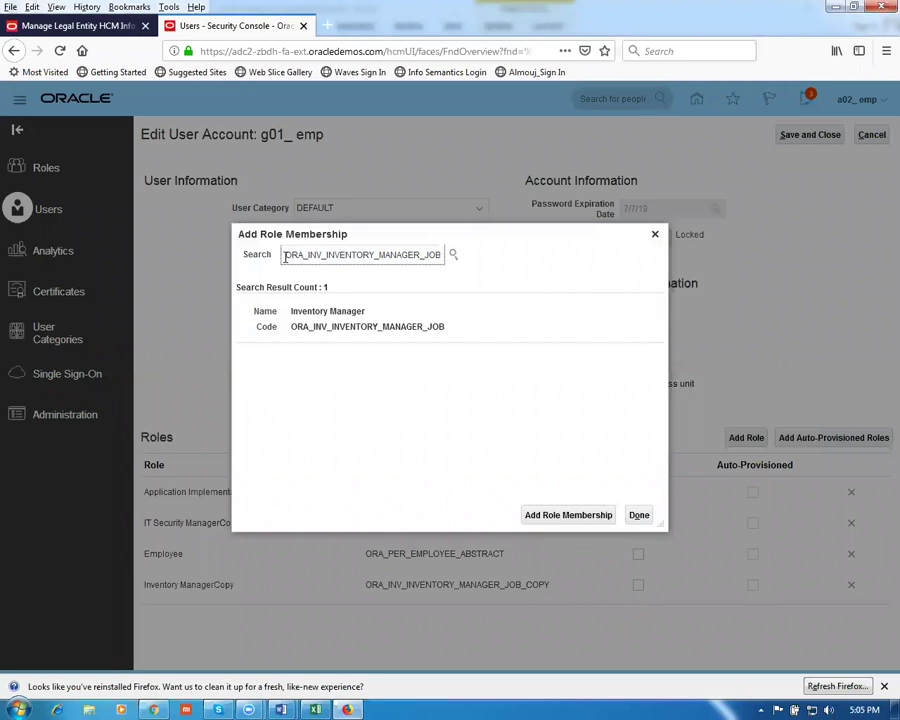
drag(336, 259, 466, 271)
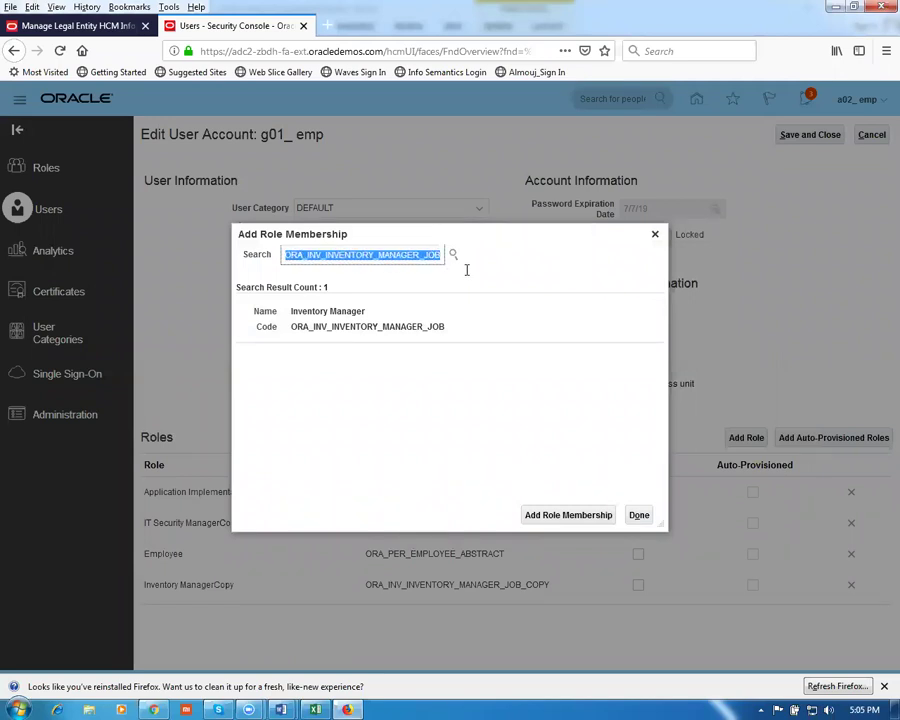
key(ctrl+v)
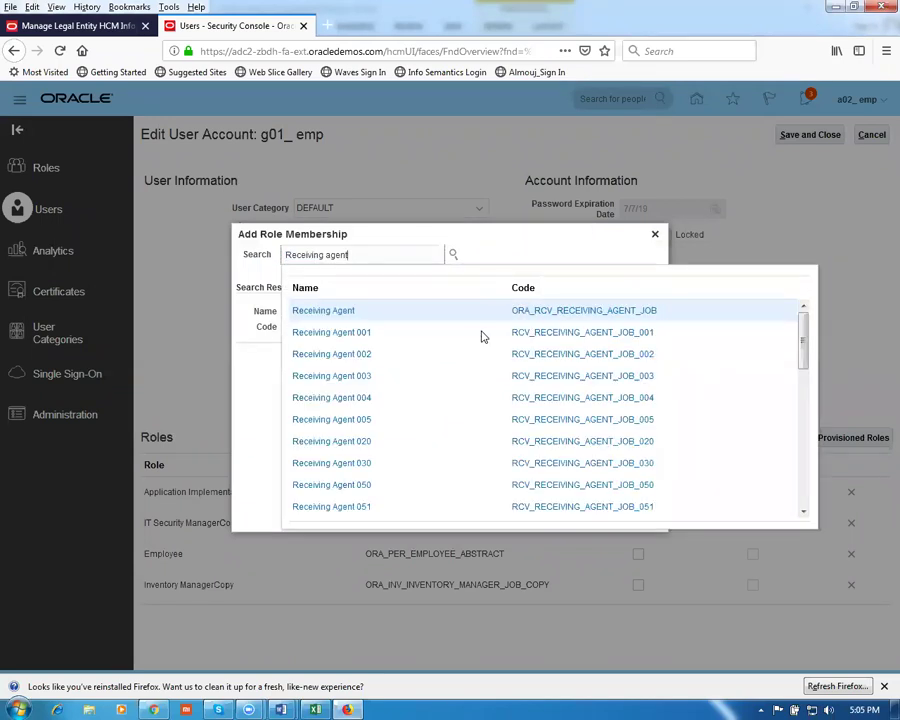
click(325, 311)
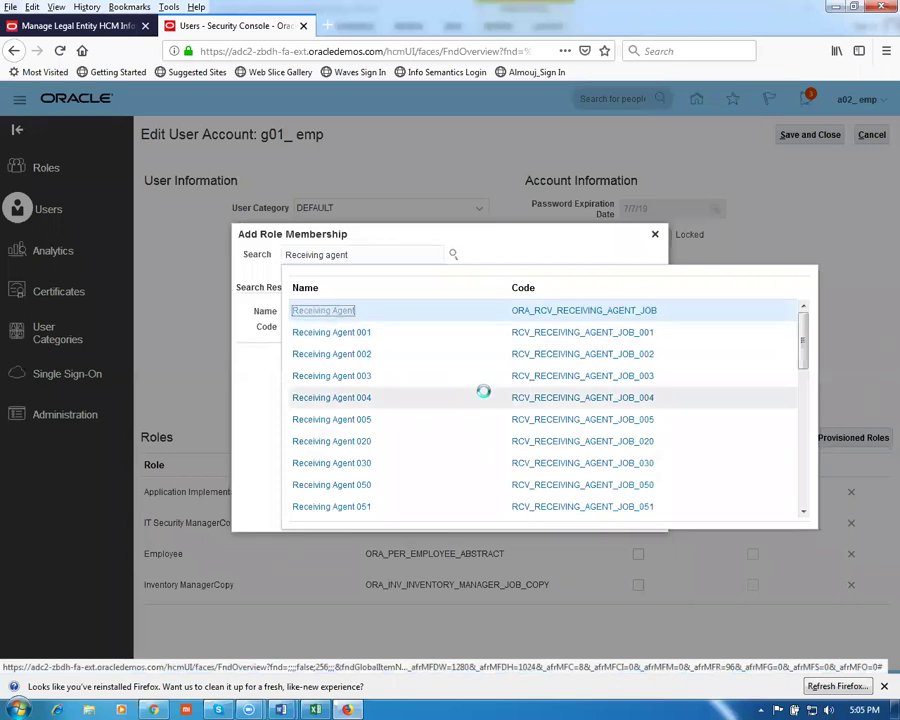
click(428, 325)
click(565, 514)
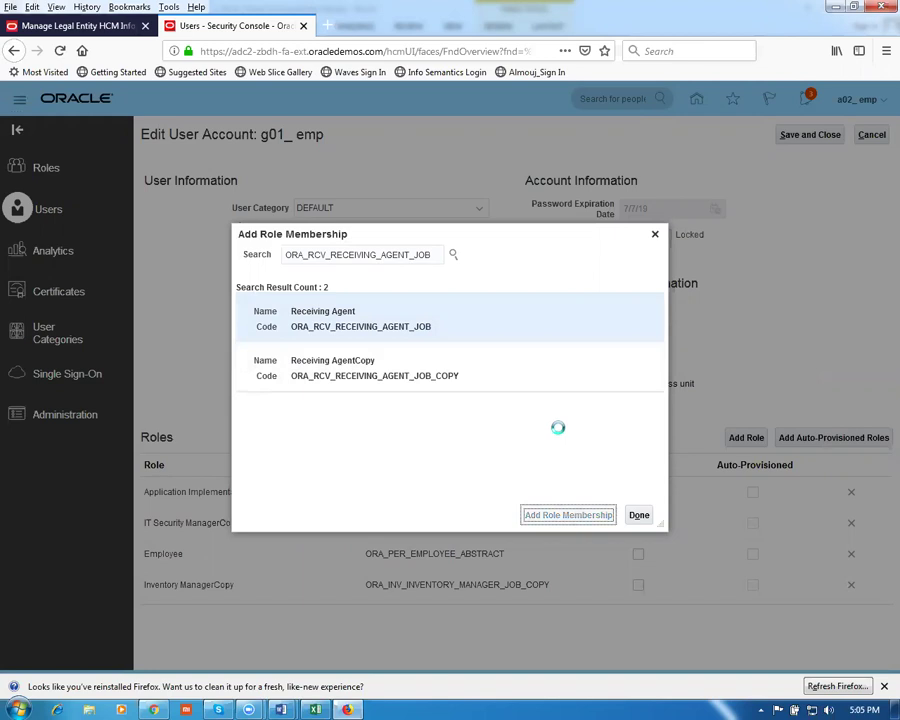
click(529, 254)
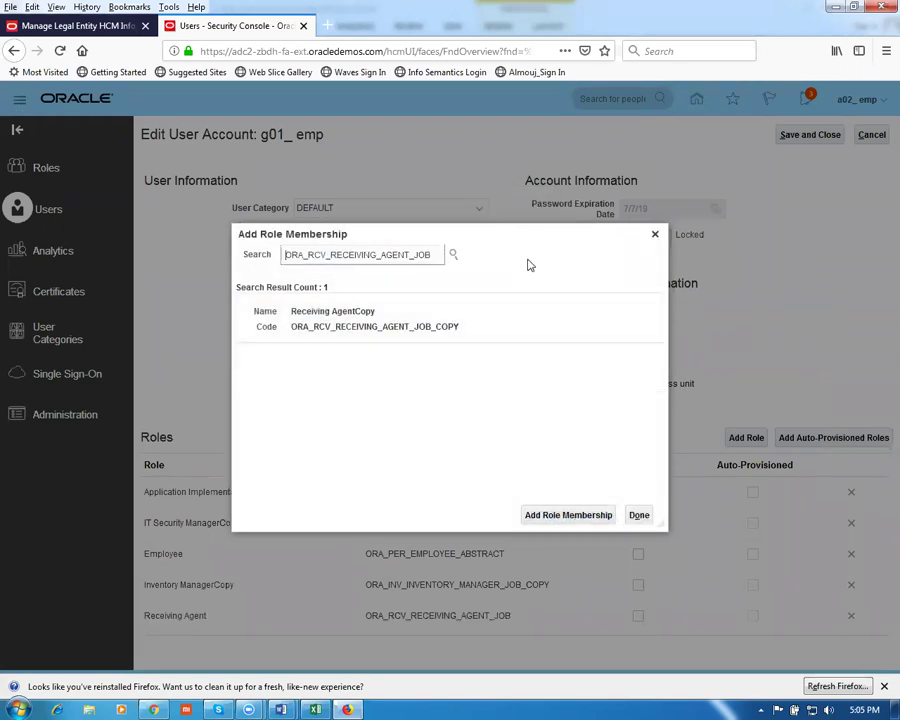
key(alt+Tab)
Copy Warehouse Manager from the worksheet and add Warehouse ManagerCopy via ORA_INV_WAREHOUSE_MANAGER_JOB
click(720, 377)
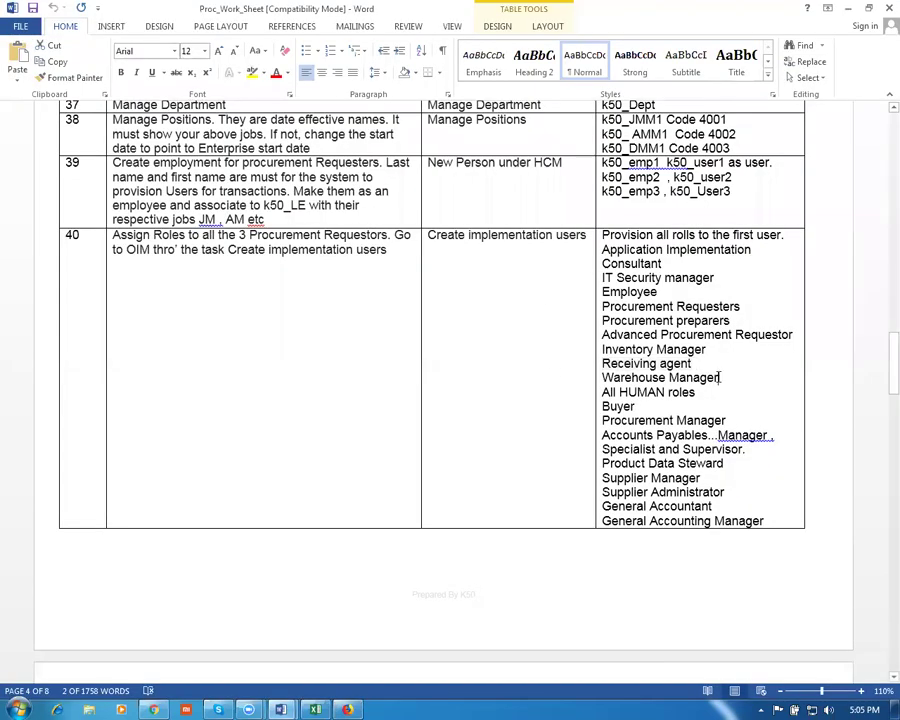
drag(717, 377, 602, 379)
key(ctrl+c)
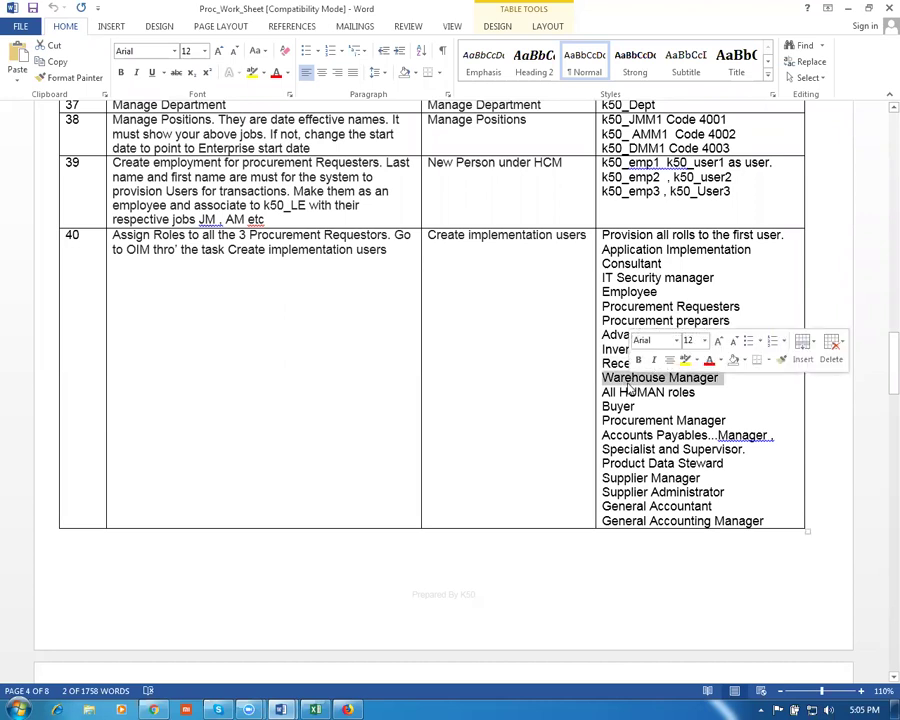
key(alt+Tab)
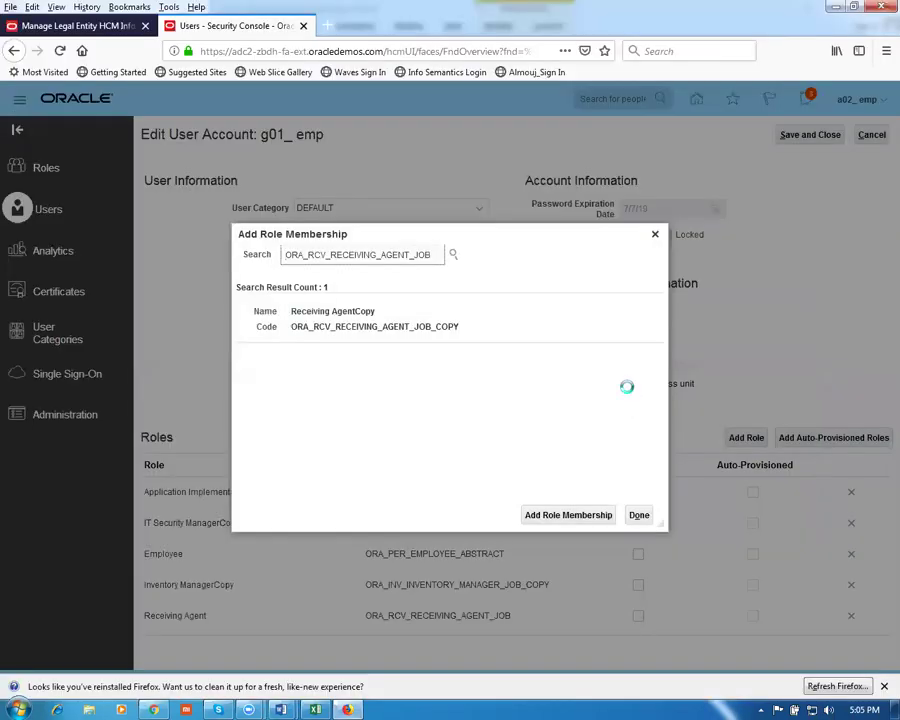
drag(285, 254, 554, 279)
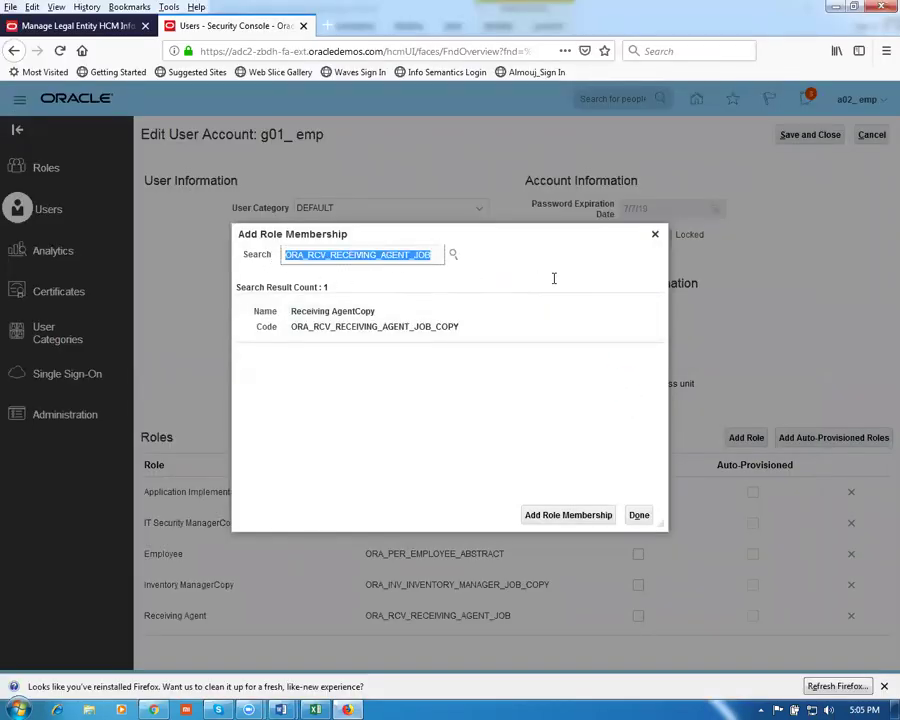
key(ctrl+v)
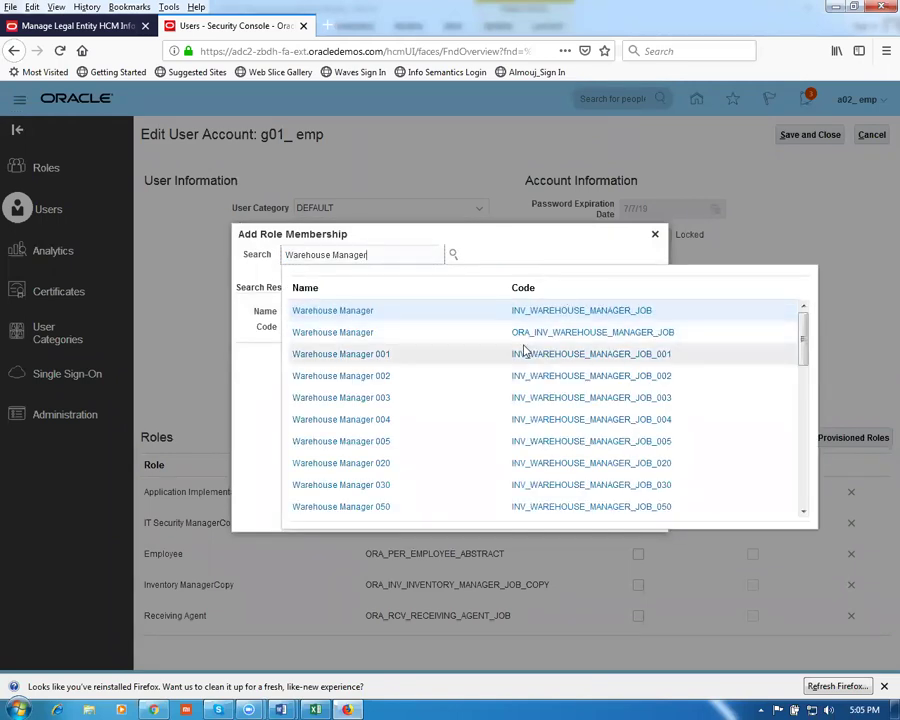
click(344, 334)
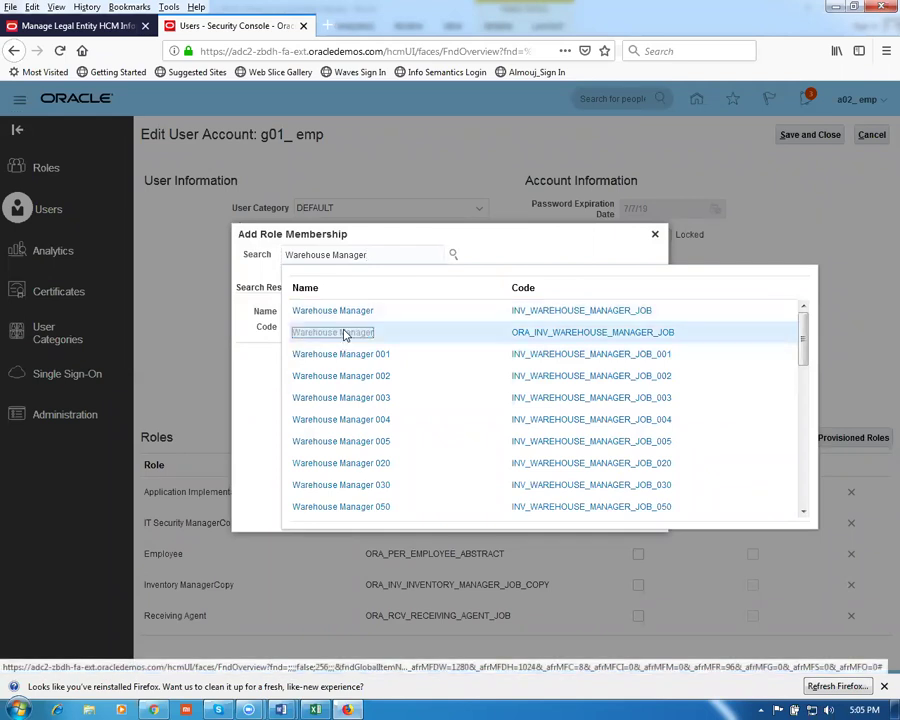
click(372, 358)
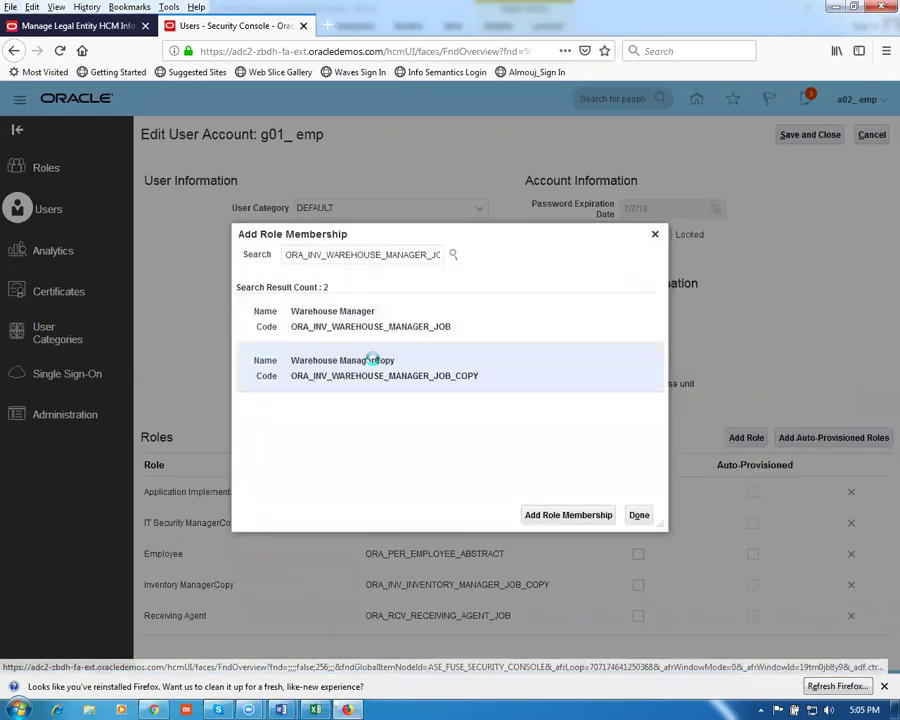
click(545, 521)
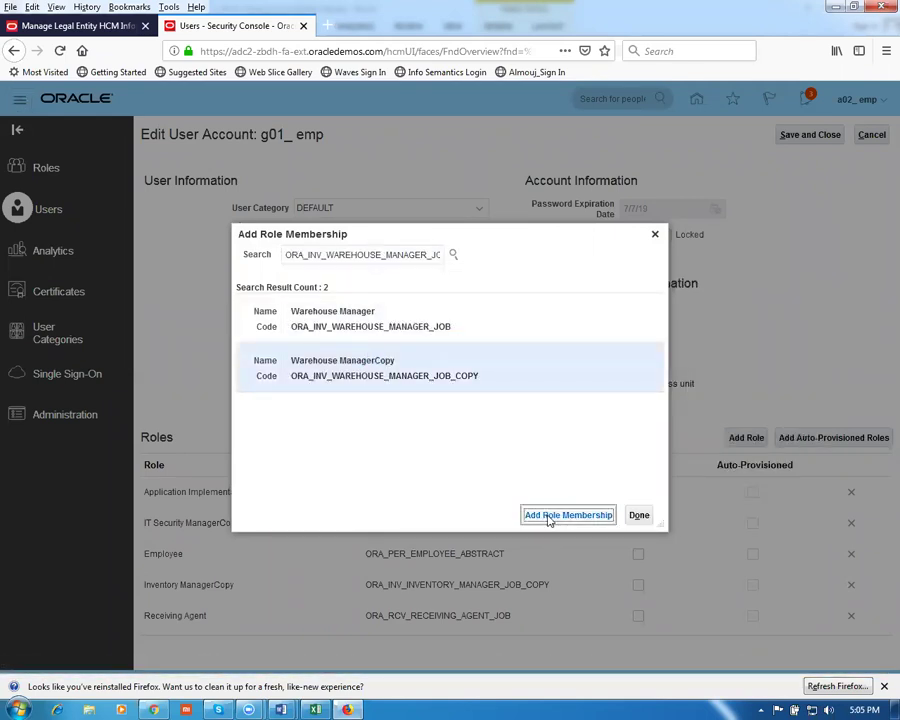
click(549, 256)
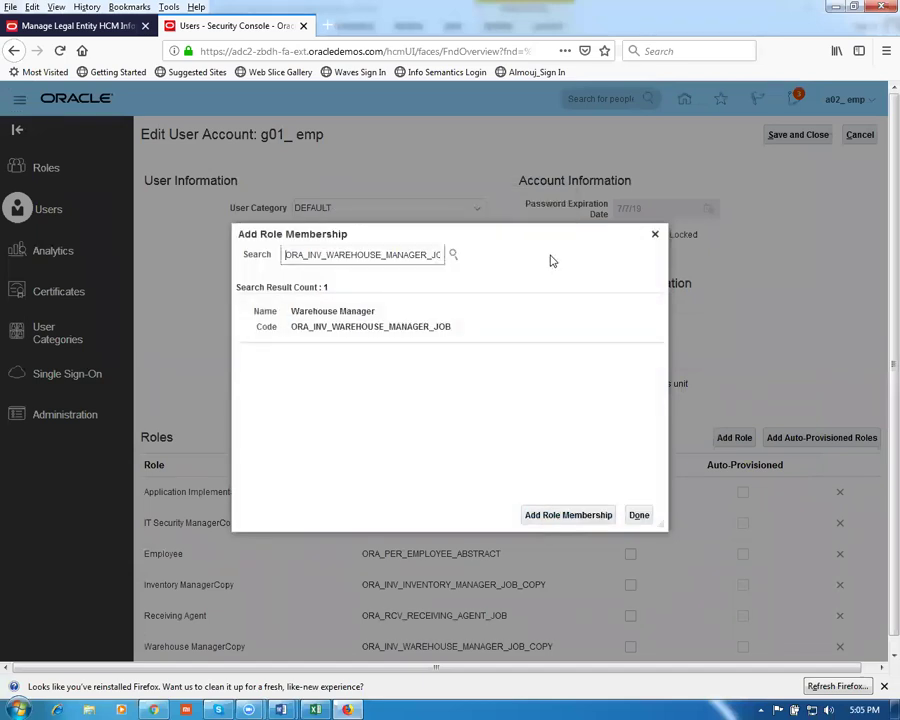
Select the Procurement Manager line in the Word role worksheet for copying
key(alt+Tab)
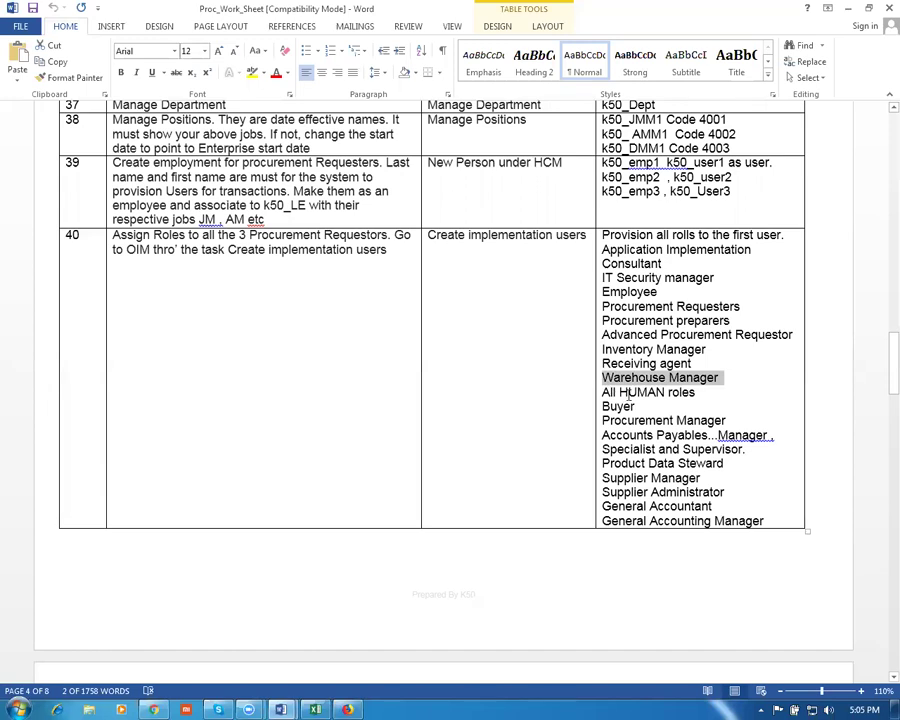
triple_click(605, 392)
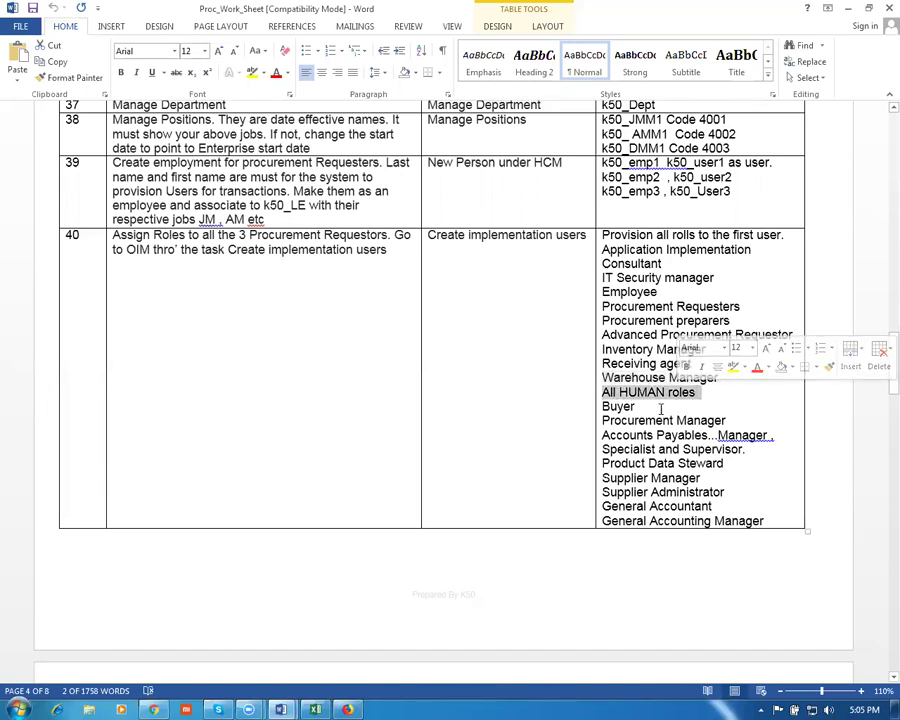
click(617, 406)
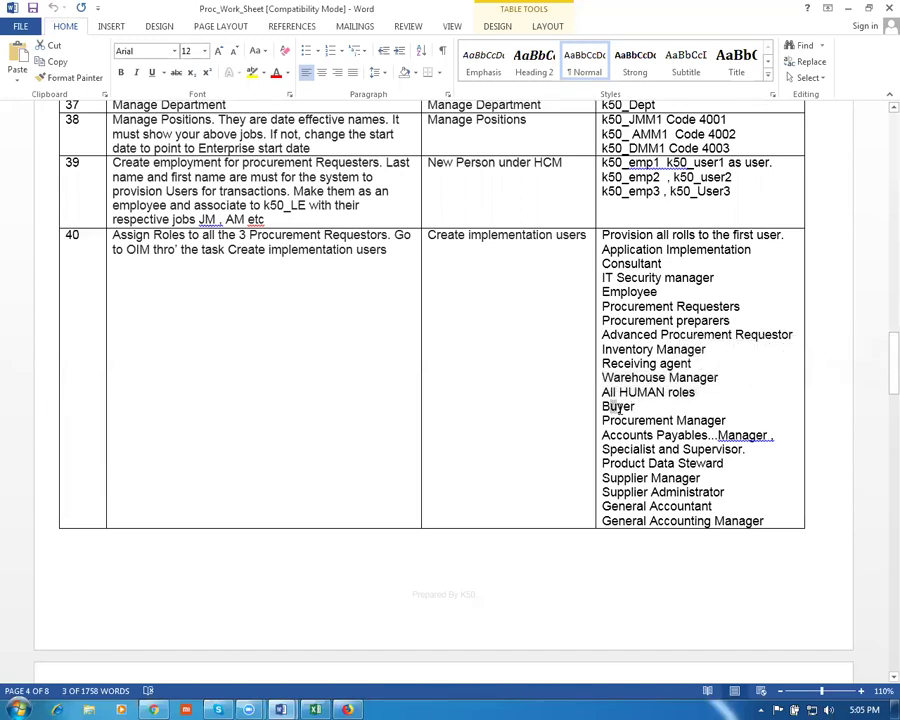
click(621, 420)
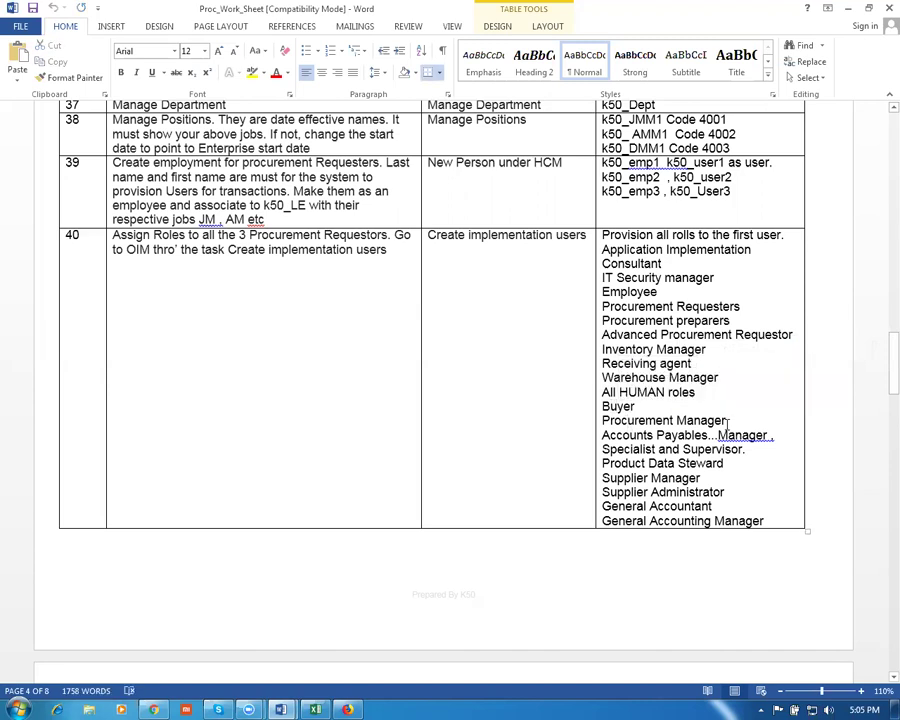
triple_click(728, 420)
key(ctrl+c)
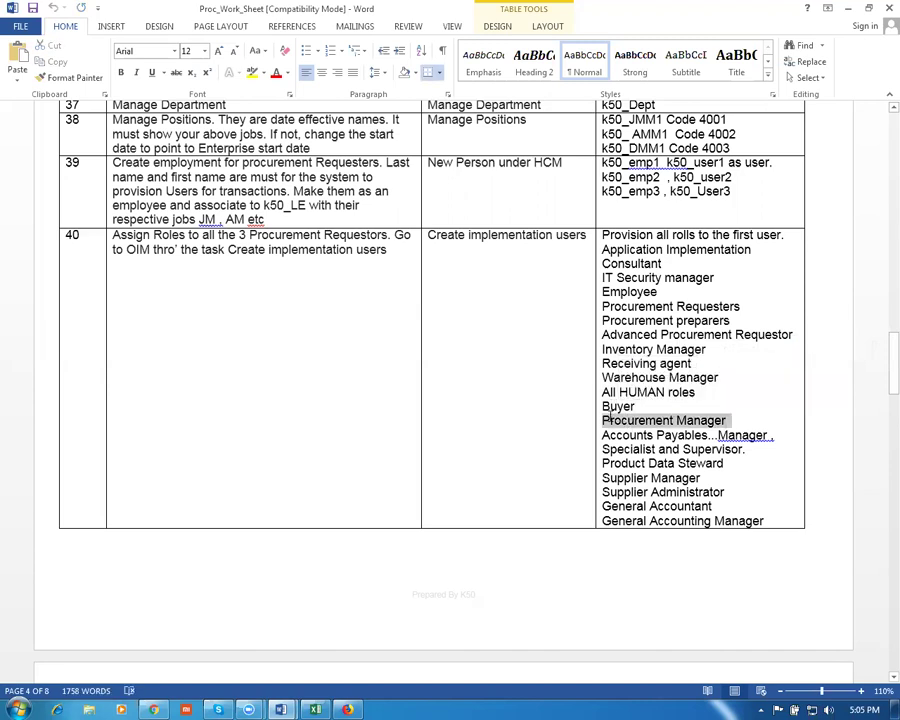
Paste Procurement Manager into the search and add the ORA_PO_PROCUREMENT_MANAGER_JOB role to the user
key(alt+Tab)
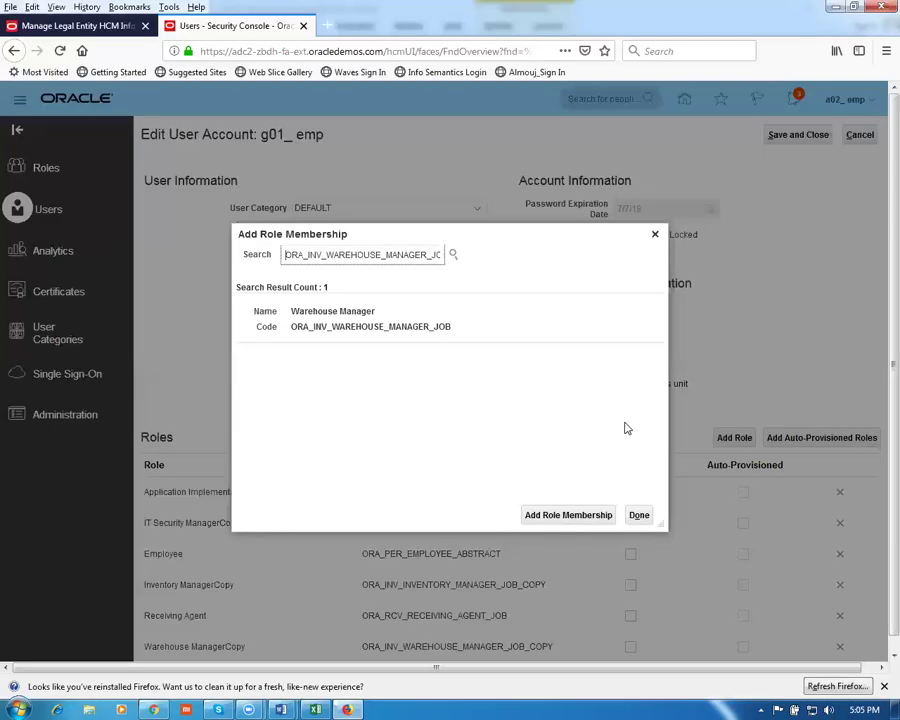
drag(285, 254, 545, 284)
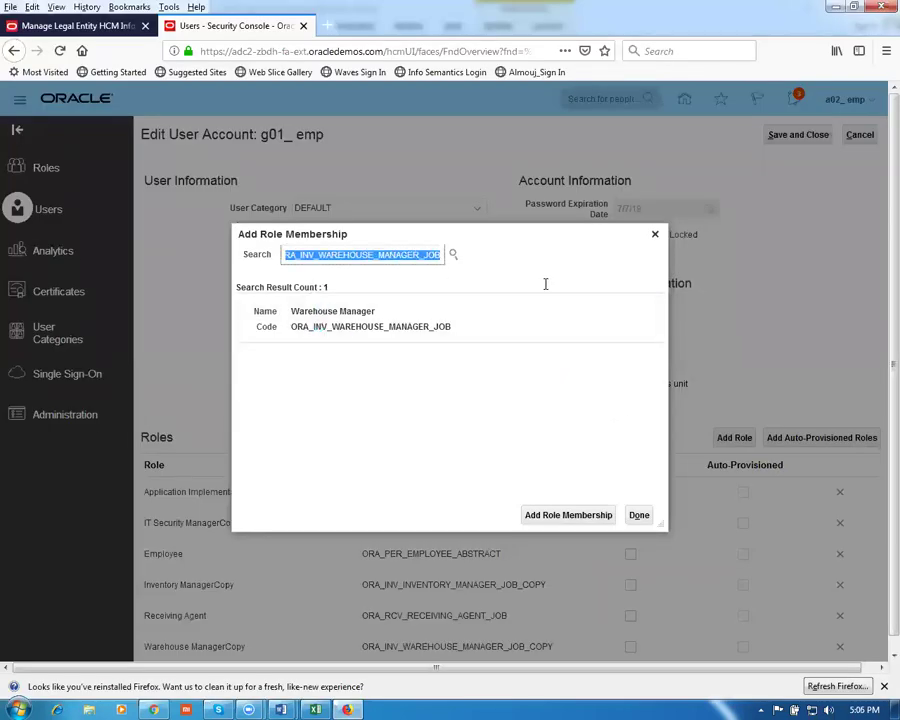
key(ctrl+v)
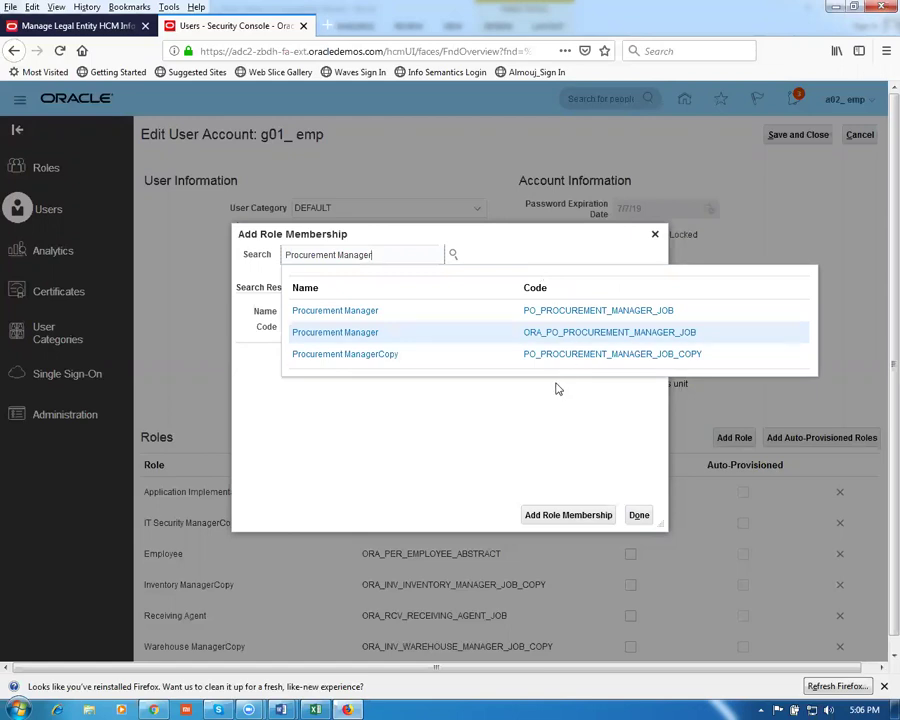
click(330, 333)
click(373, 338)
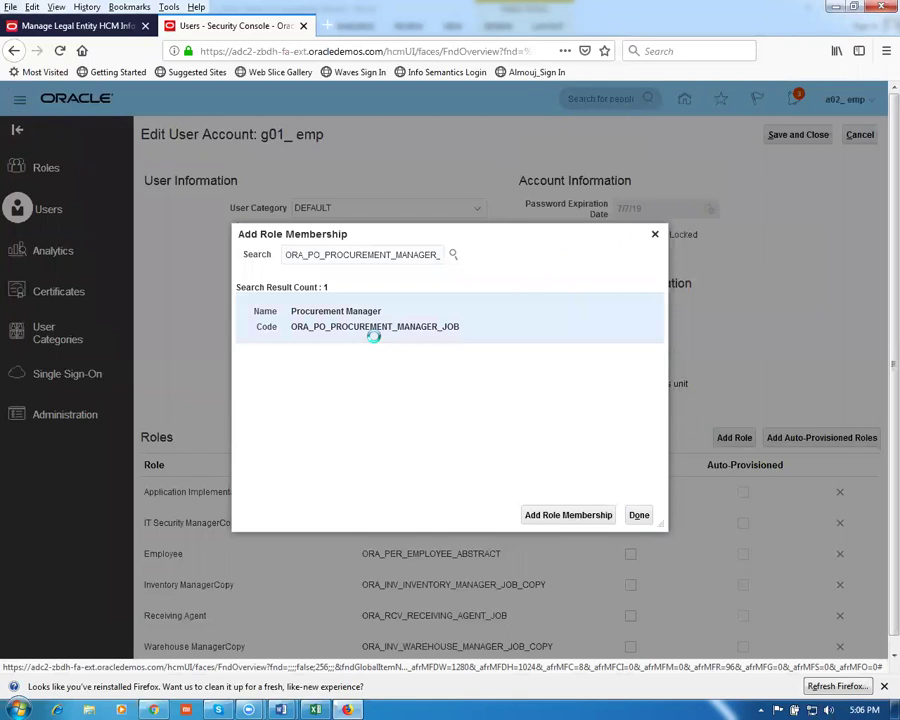
click(557, 516)
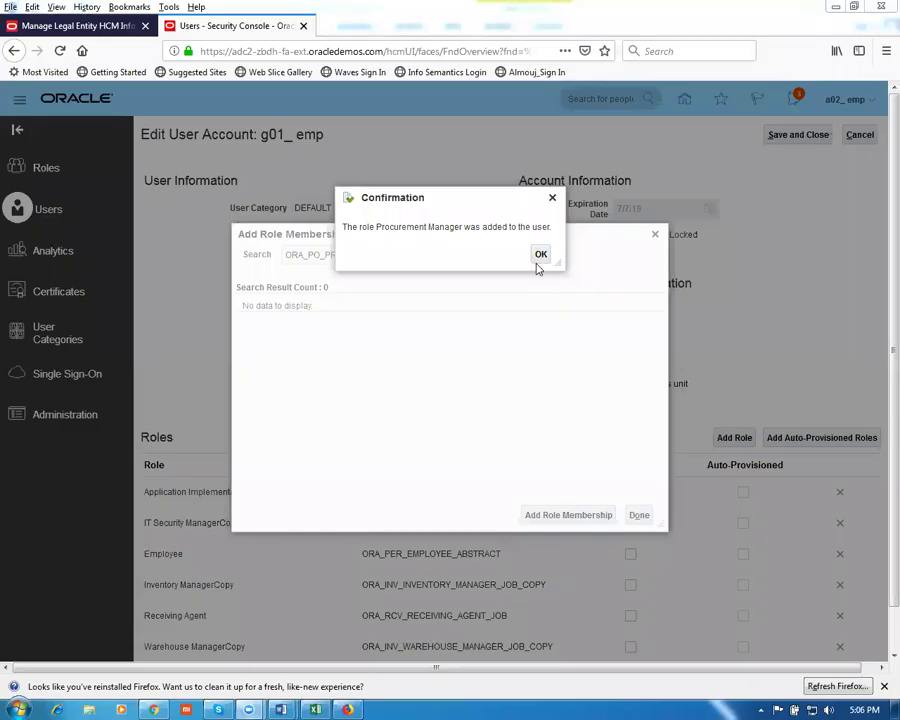
click(538, 257)
key(alt+Tab)
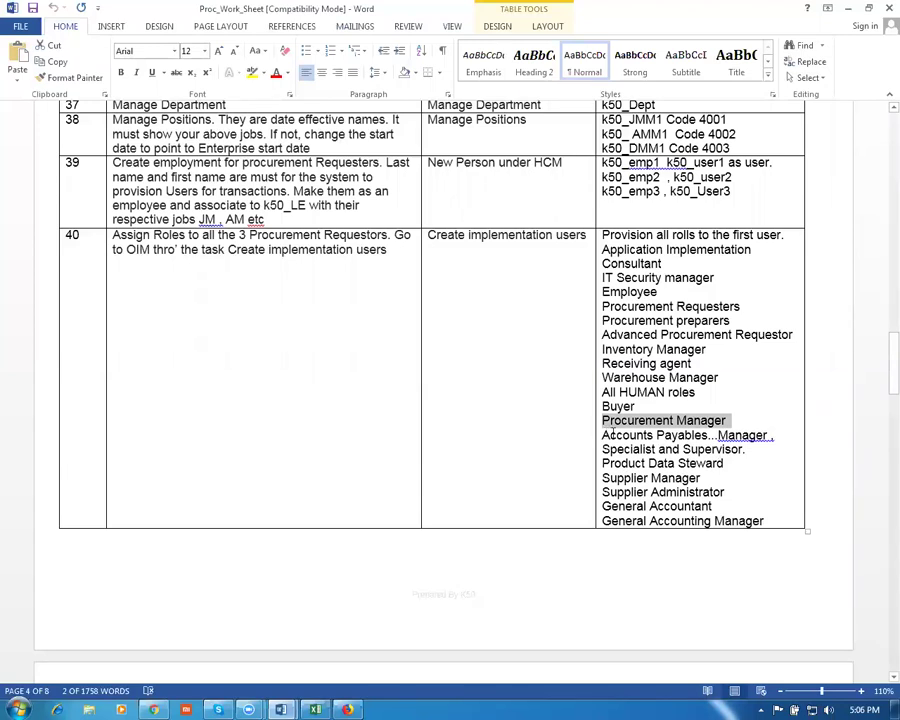
key(alt+Tab)
triple_click(284, 254)
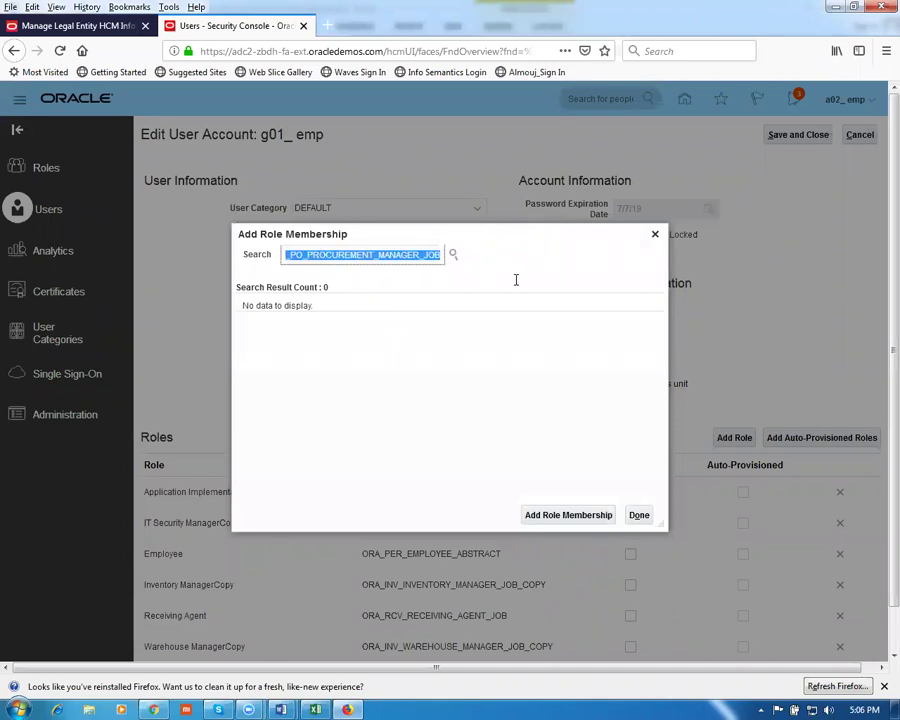
text(accou)
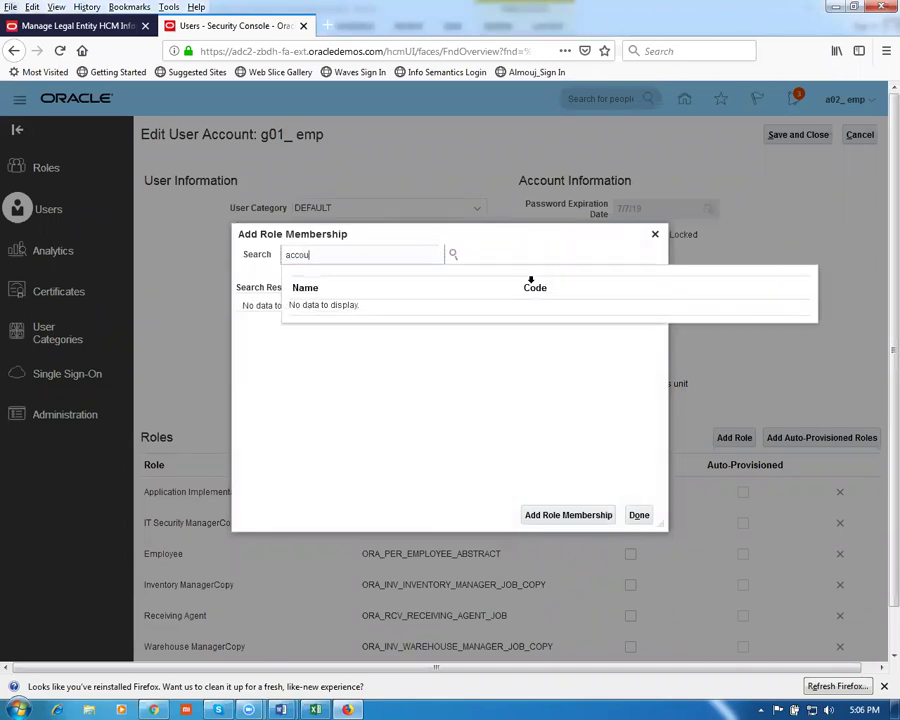
text(nts paya)
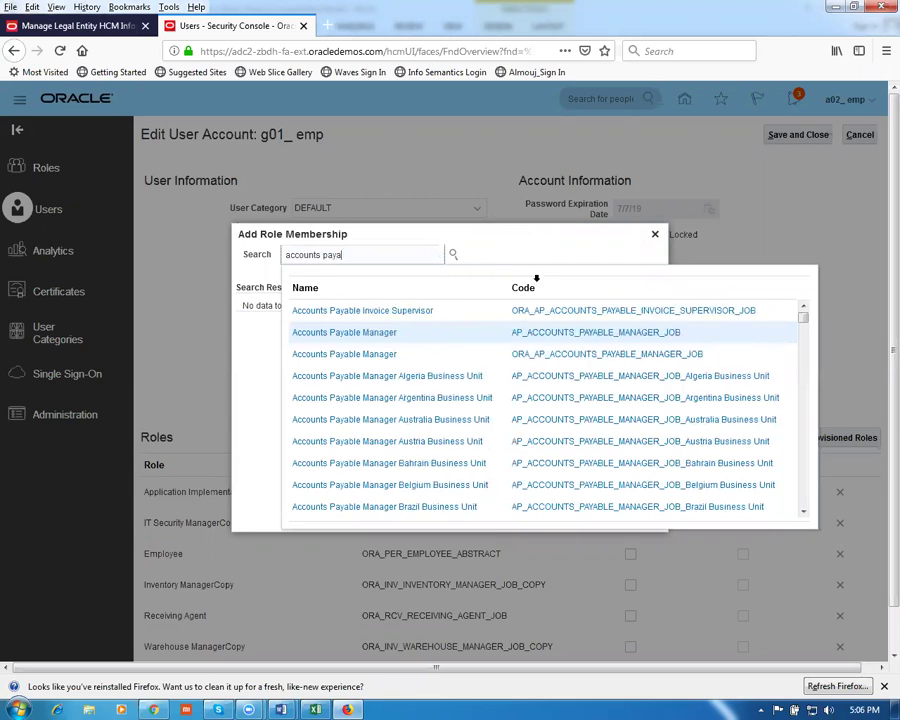
click(372, 355)
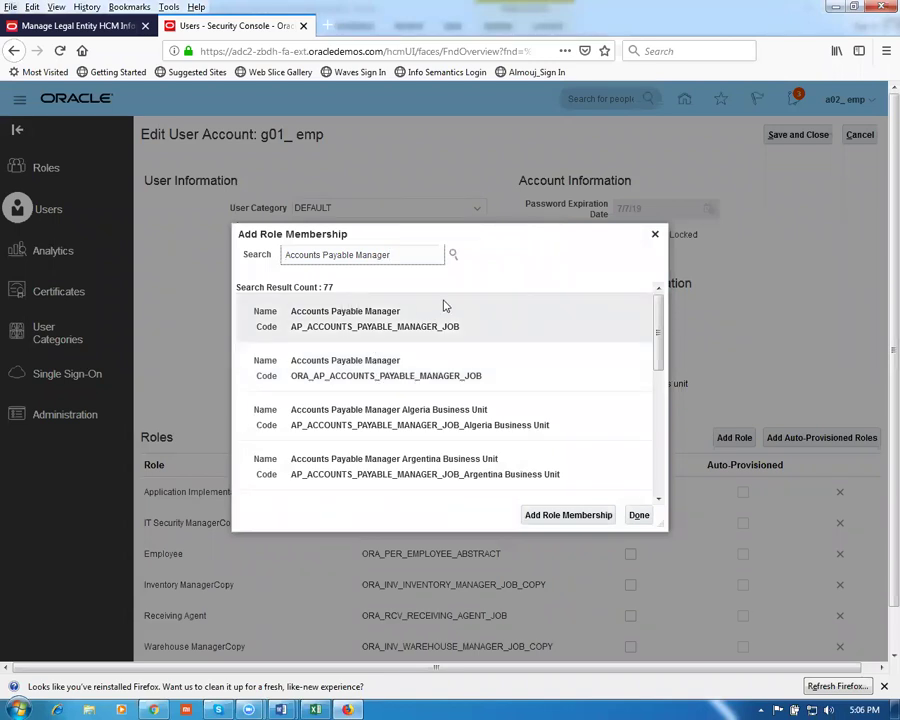
click(403, 371)
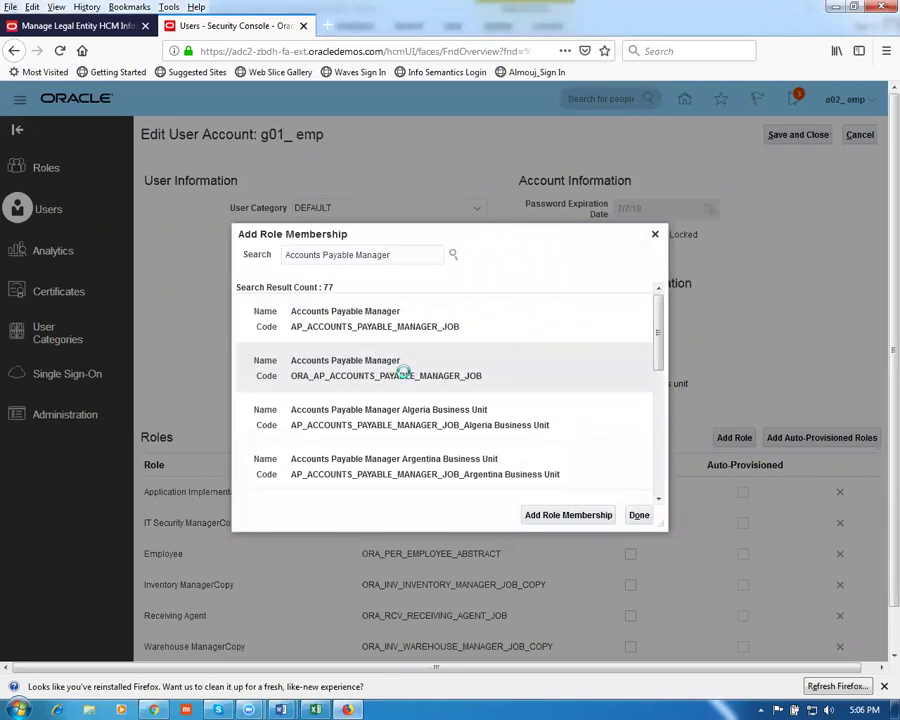
click(553, 516)
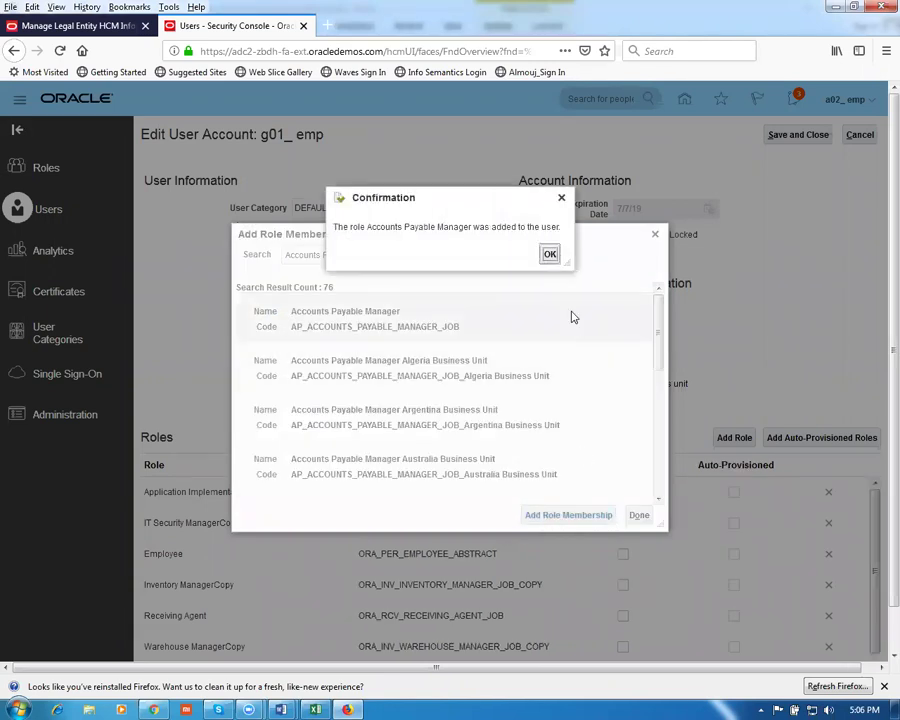
click(549, 254)
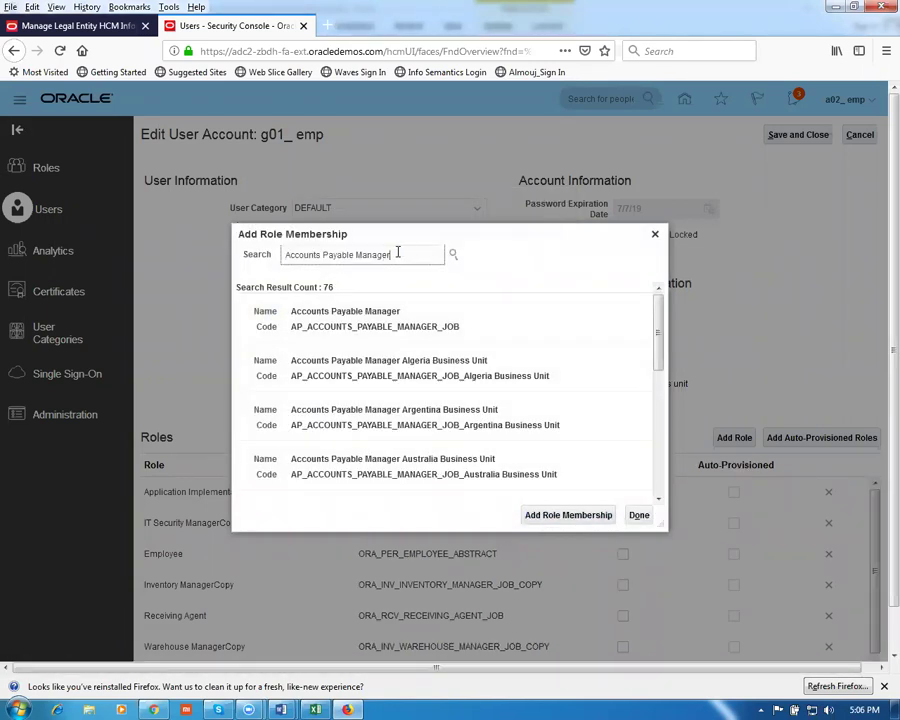
key(BackSpace)
key(BackSpace)
key(BackSpace)
key(BackSpace)
key(BackSpace)
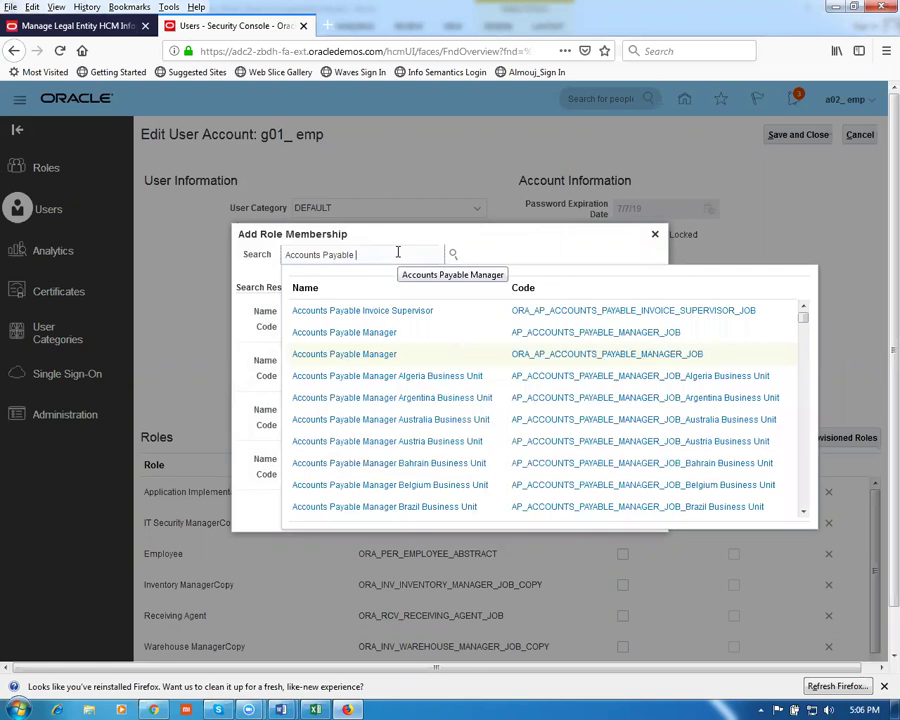
text(spe)
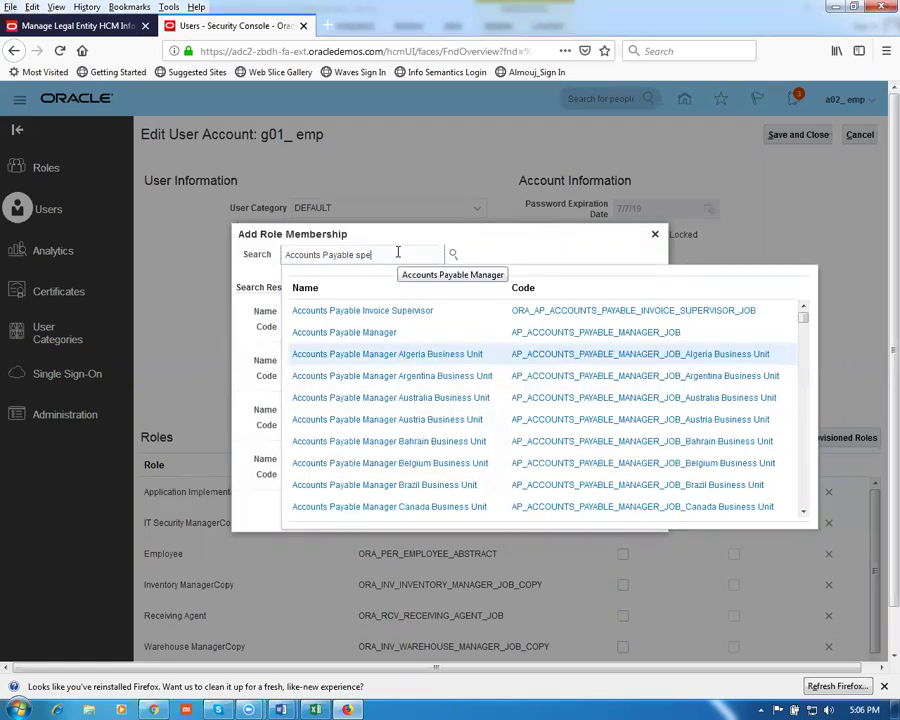
click(367, 338)
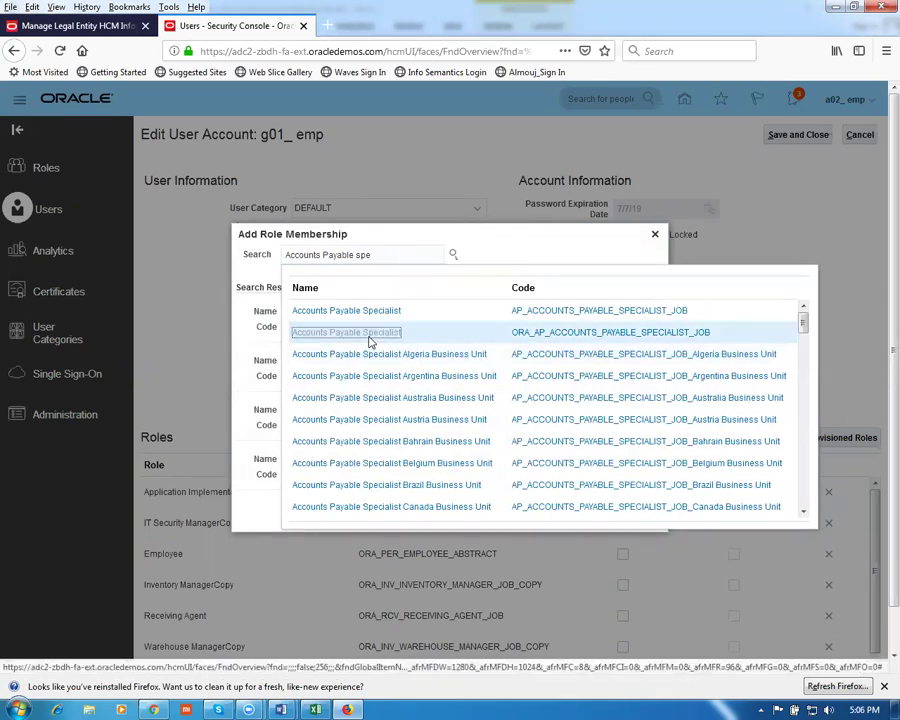
click(388, 372)
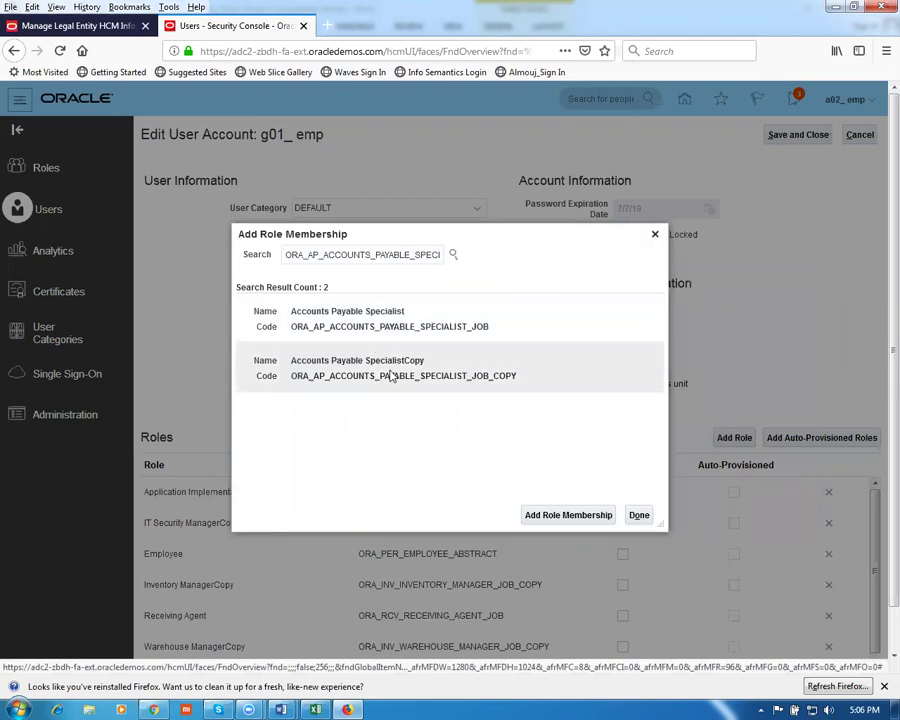
click(555, 516)
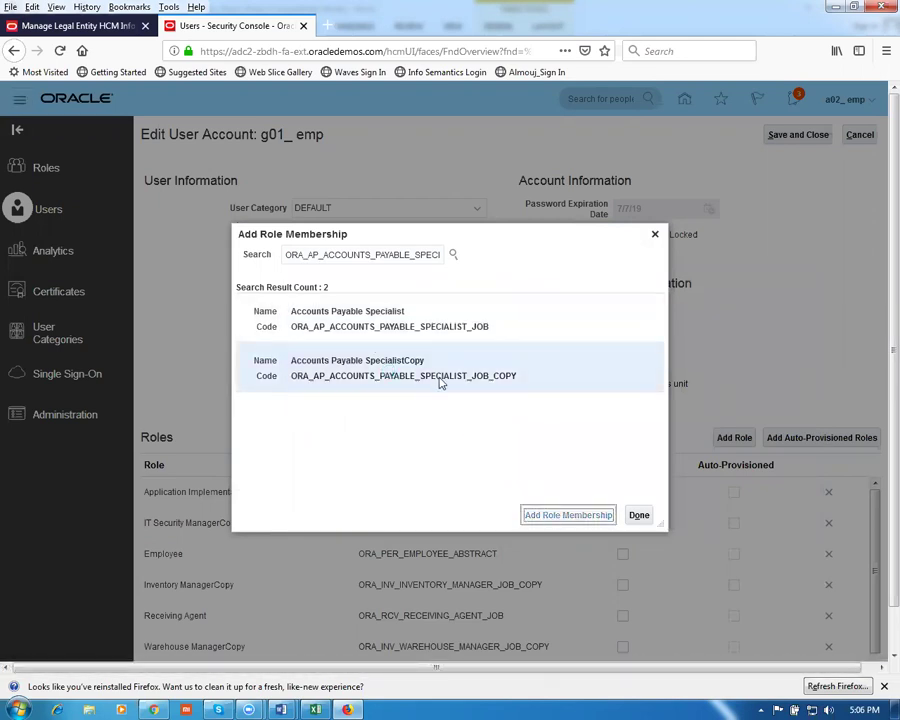
click(561, 254)
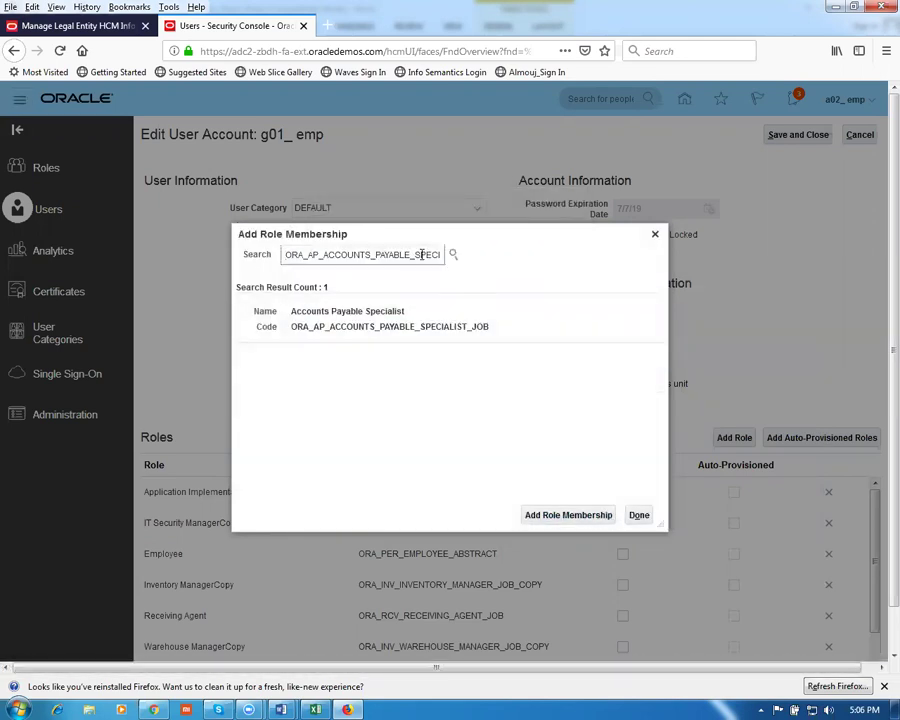
drag(287, 256, 524, 258)
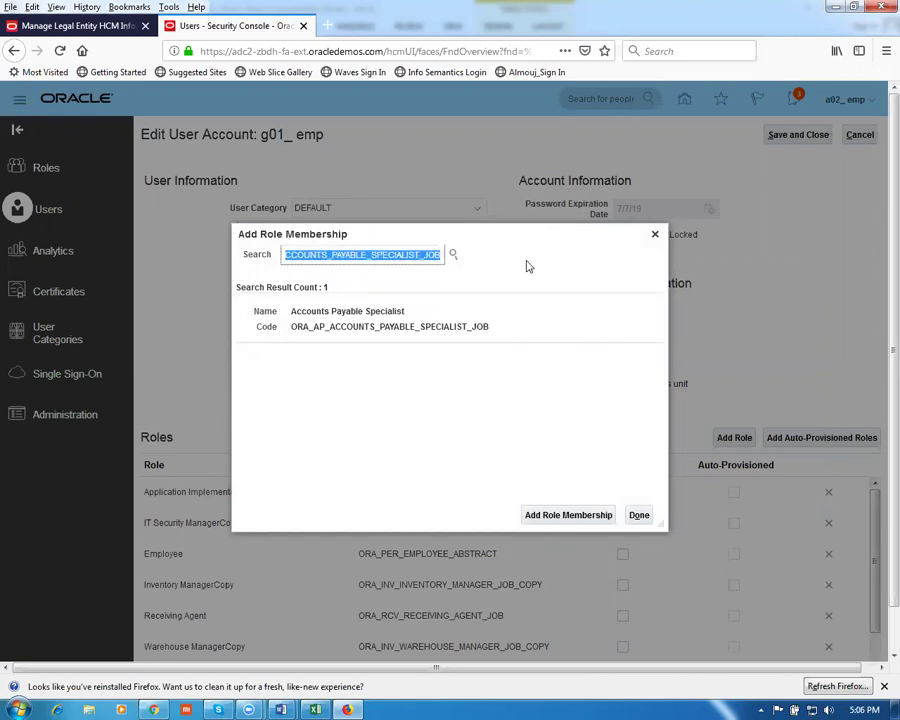
text(account)
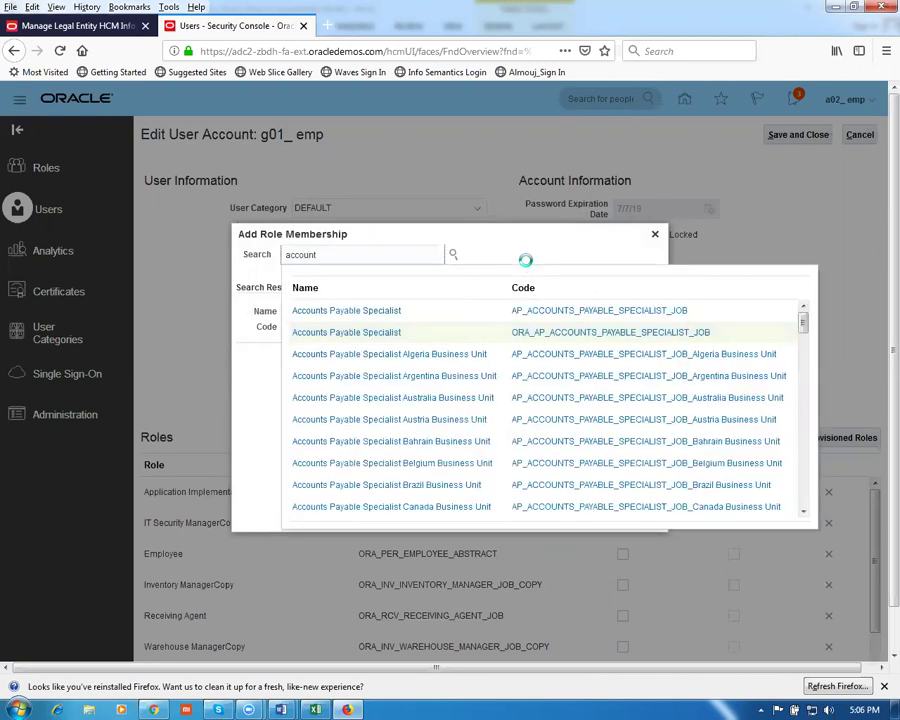
text(s payables)
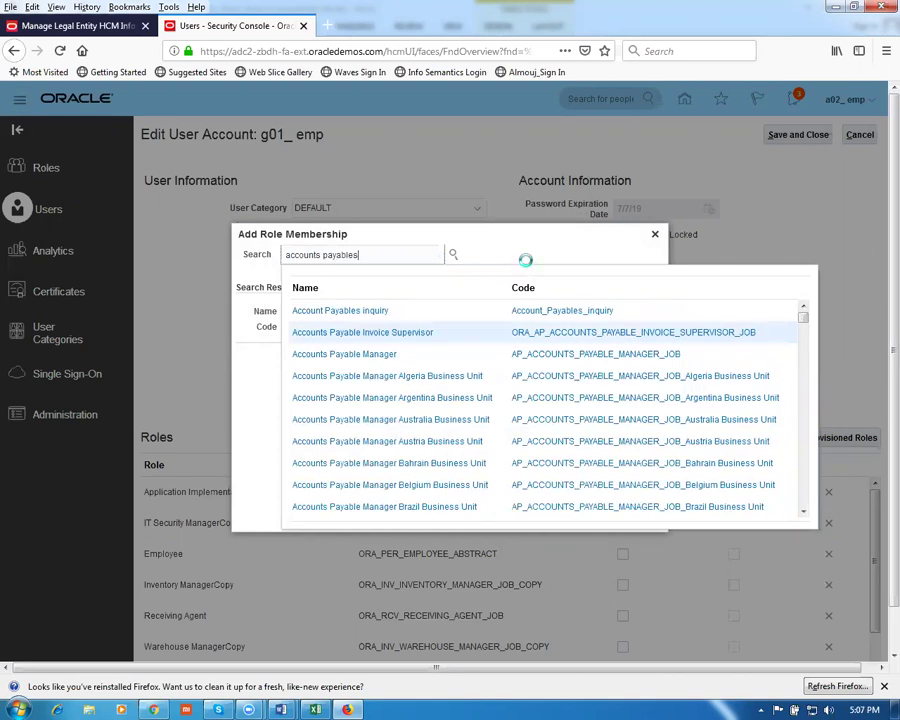
text( supervi)
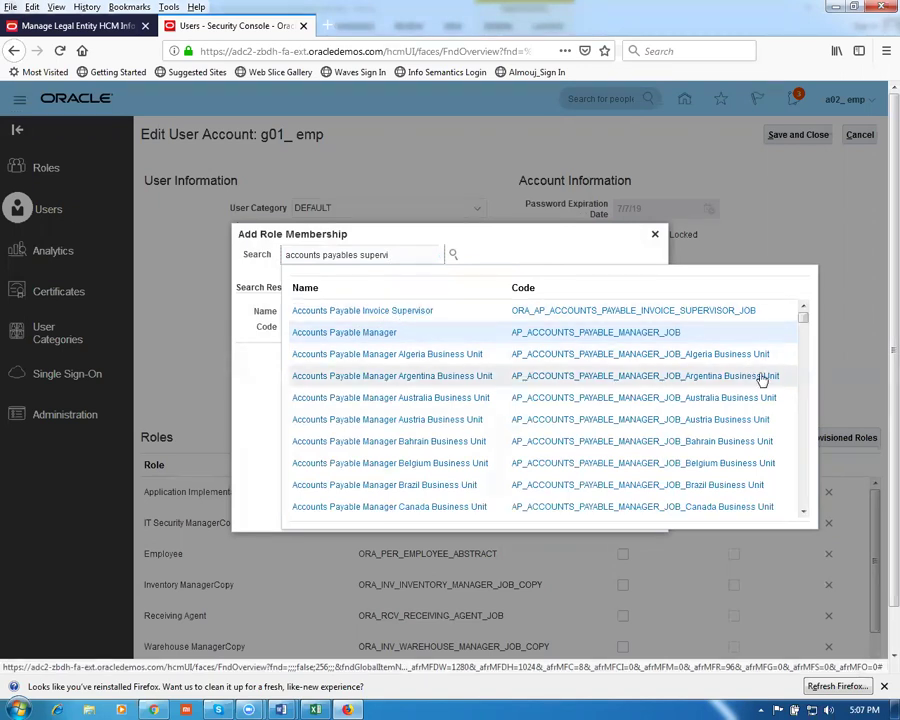
click(349, 318)
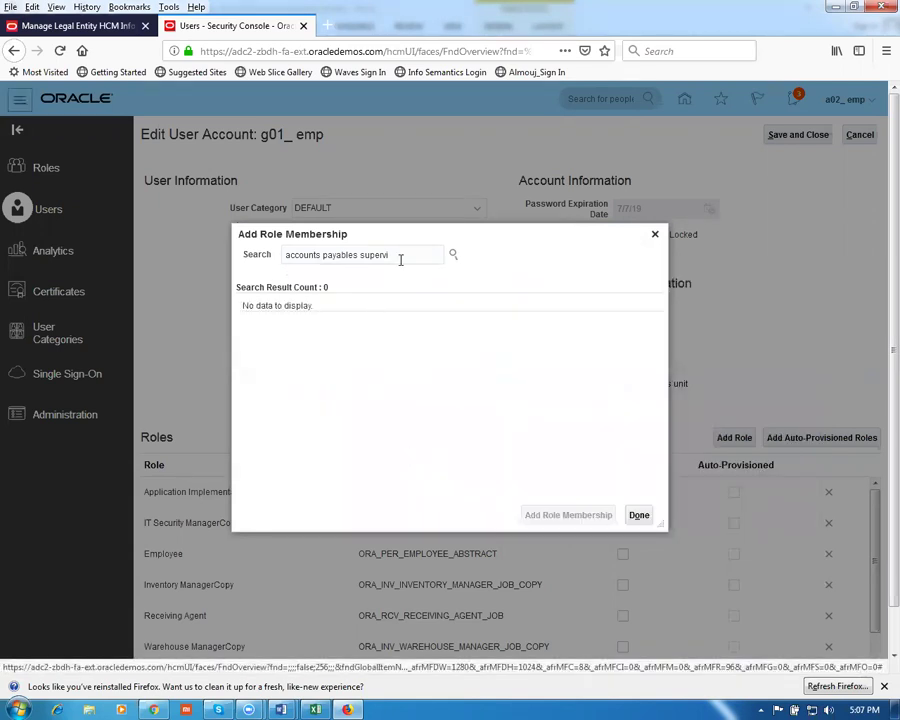
click(402, 255)
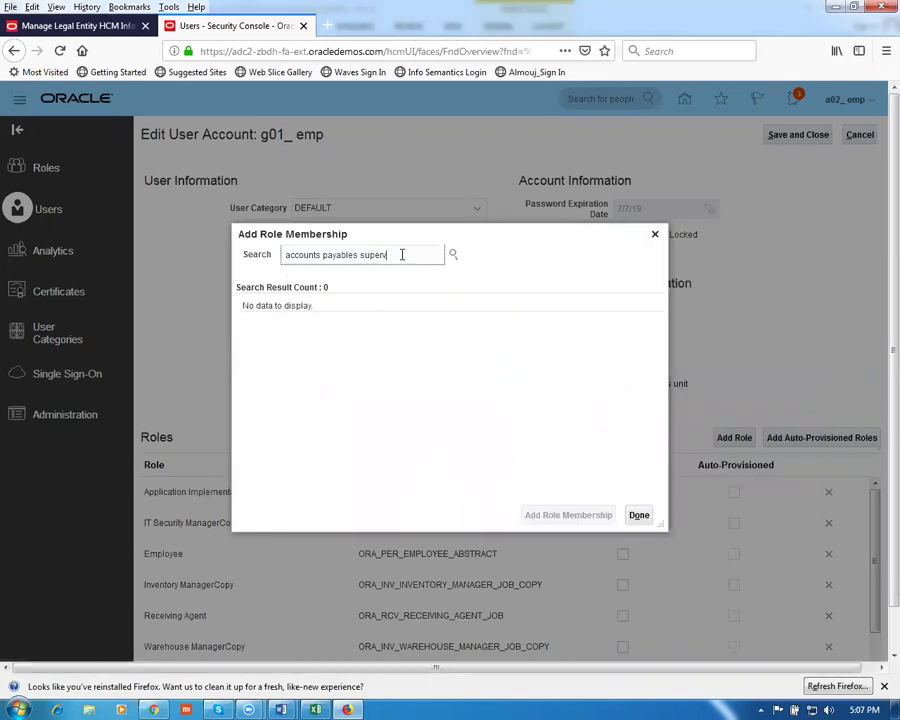
key(BackSpace)
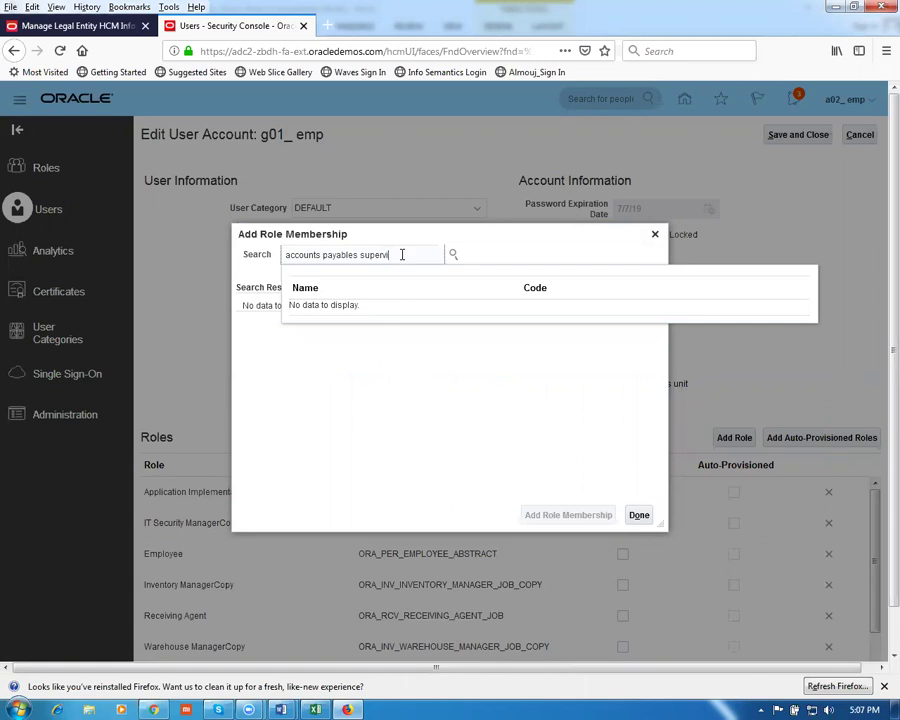
click(418, 372)
click(399, 258)
drag(399, 254, 268, 250)
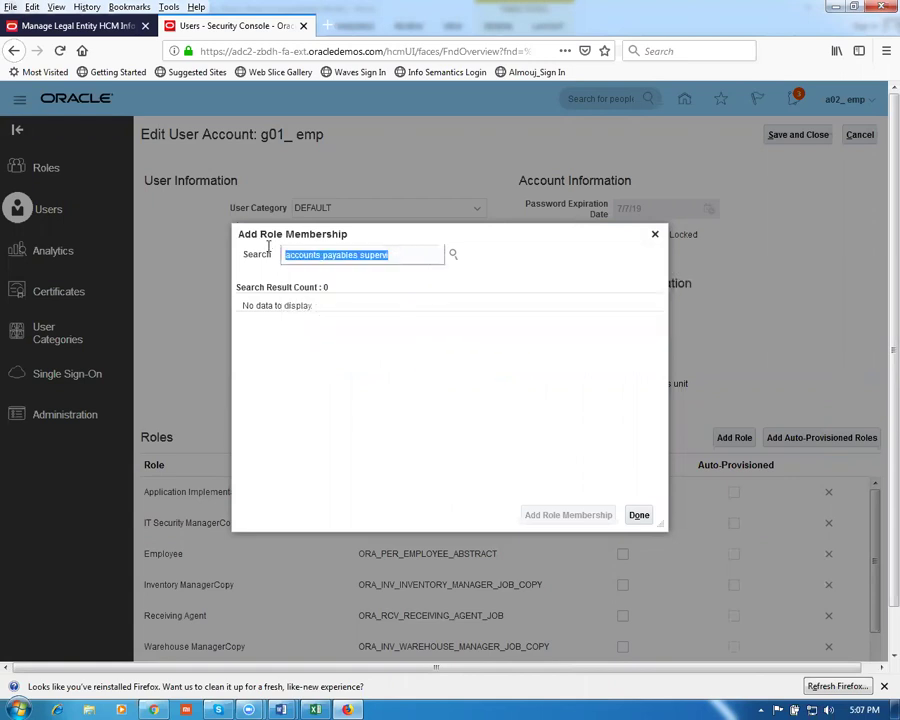
key(alt+Tab)
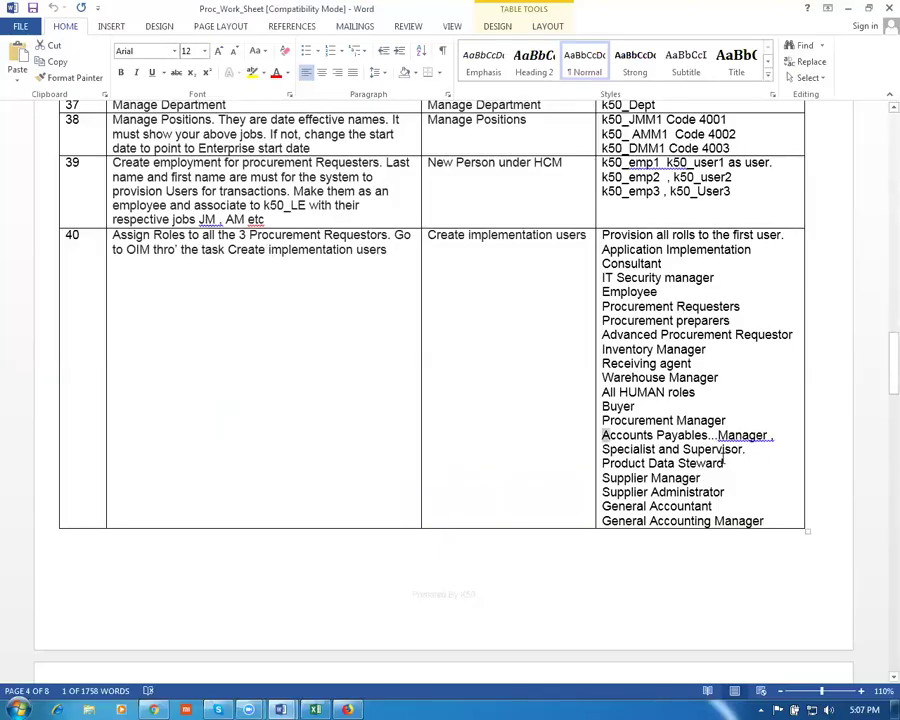
click(649, 478)
drag(730, 463, 602, 464)
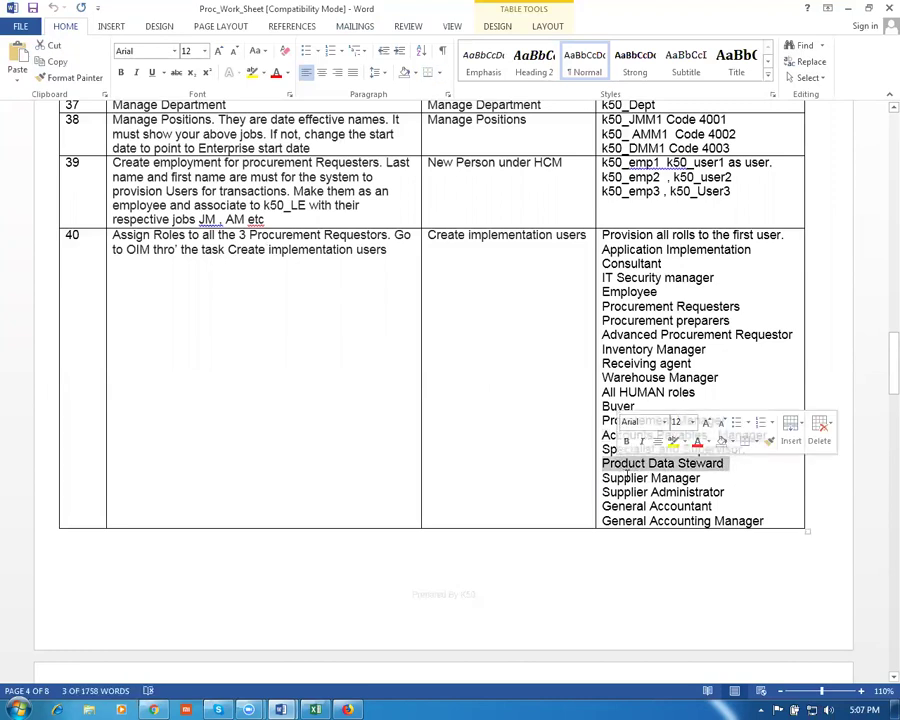
key(alt+Tab)
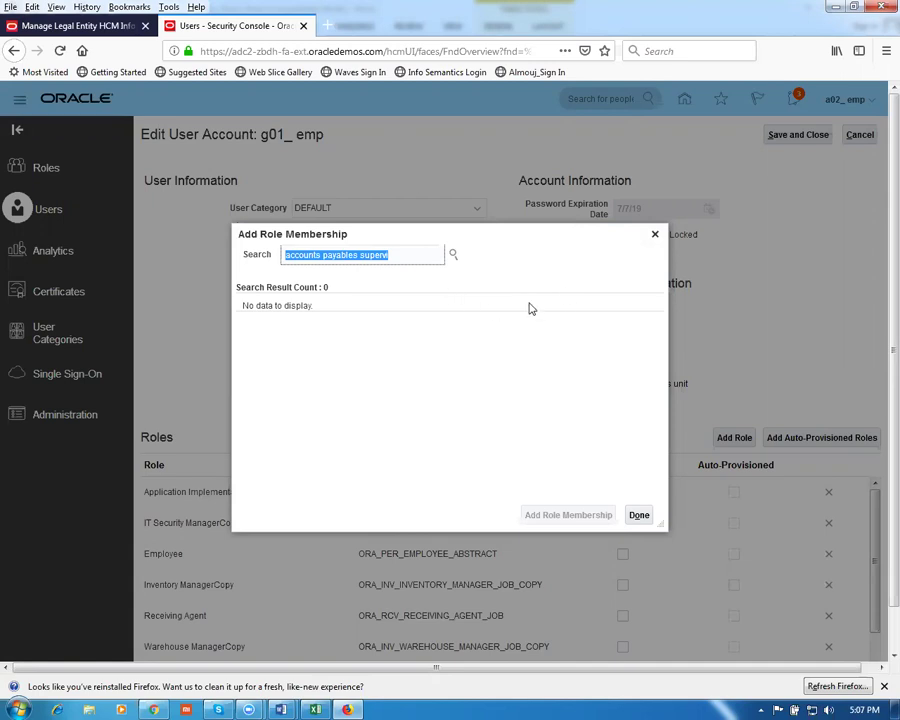
click(399, 248)
Fix the search text and add the ORA_AP_ACCOUNTS_PAYABLE_SPECIALIST_JOB role, then finish with Done
key(BackSpace)
key(BackSpace)
key(BackSpace)
key(BackSpace)
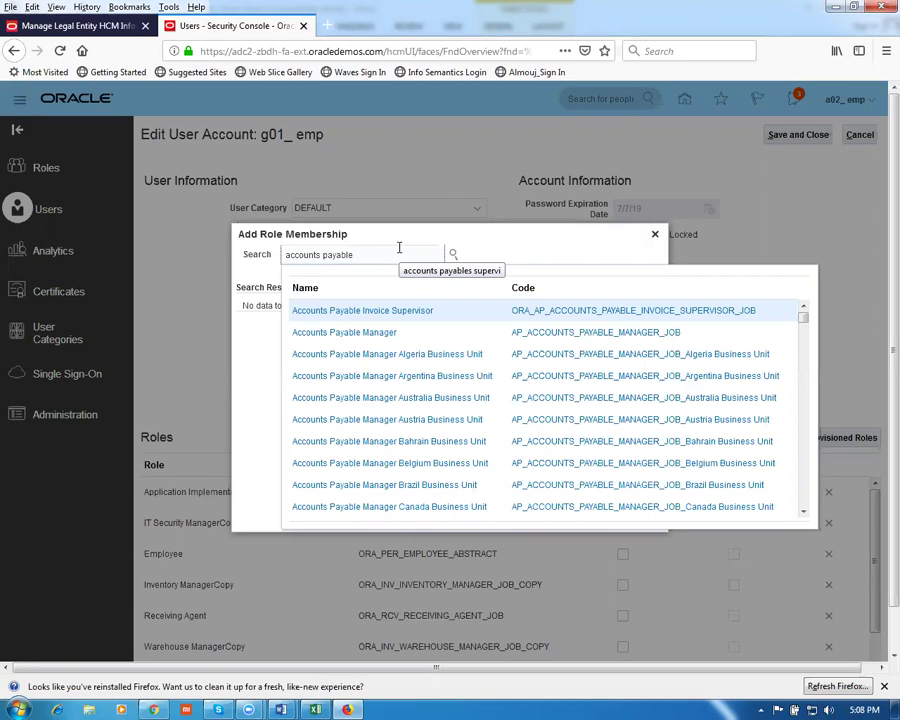
text(s)
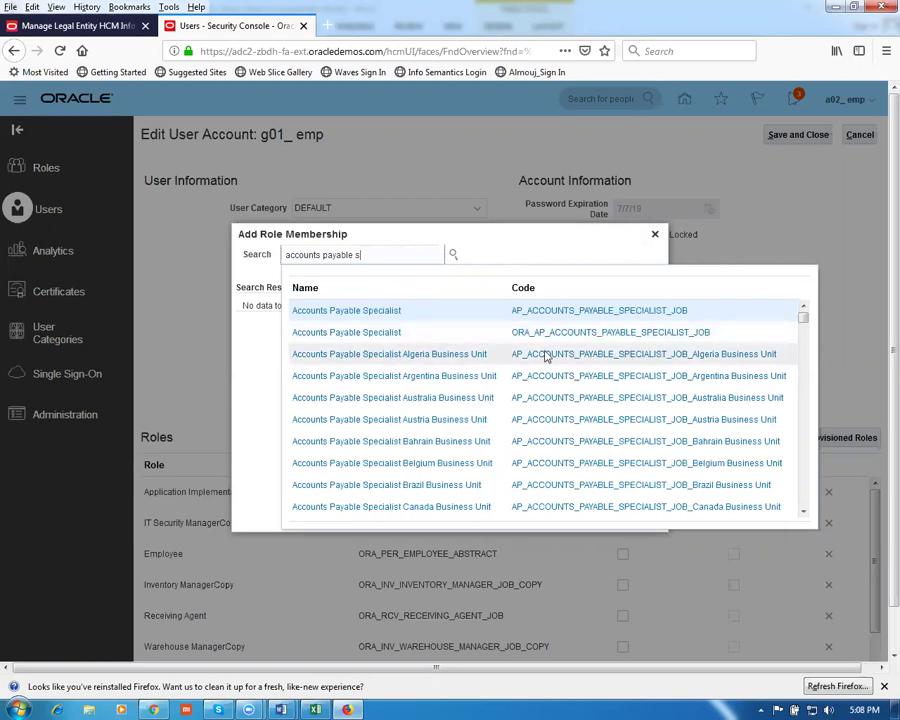
click(346, 336)
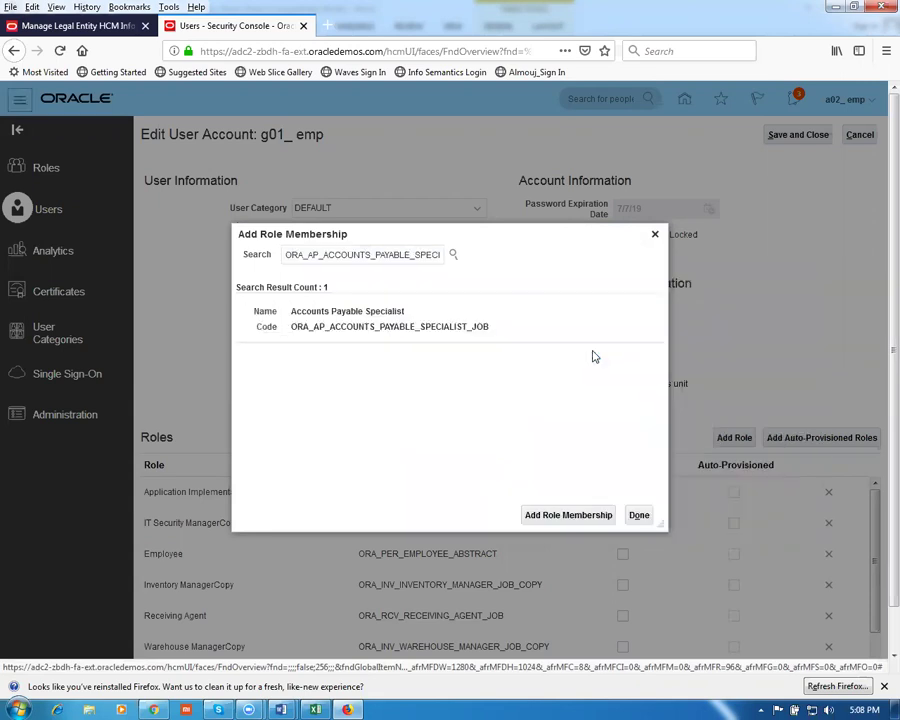
click(432, 332)
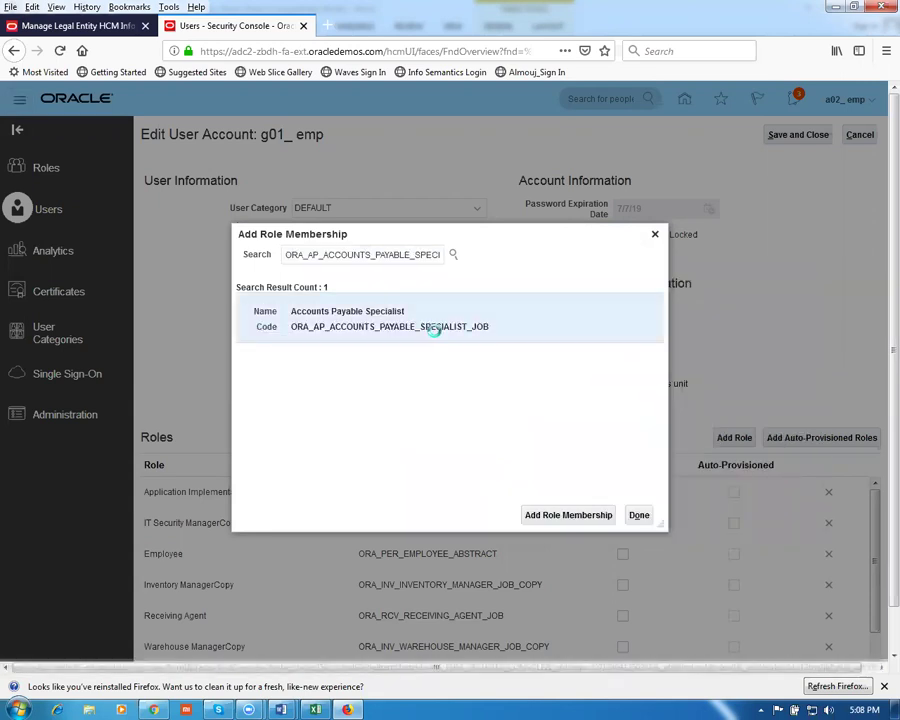
click(590, 514)
click(550, 253)
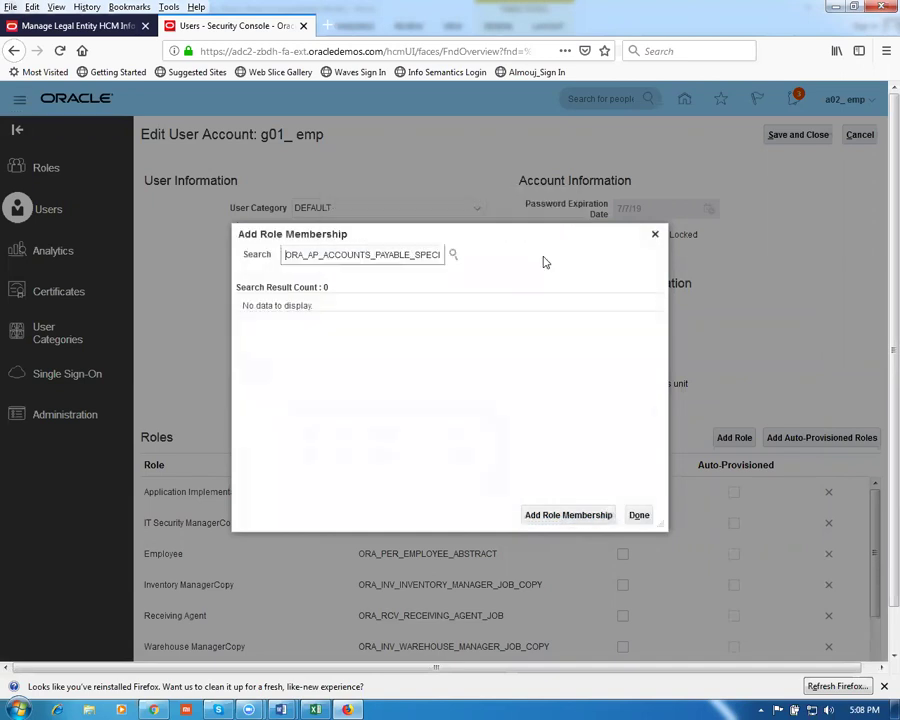
click(642, 516)
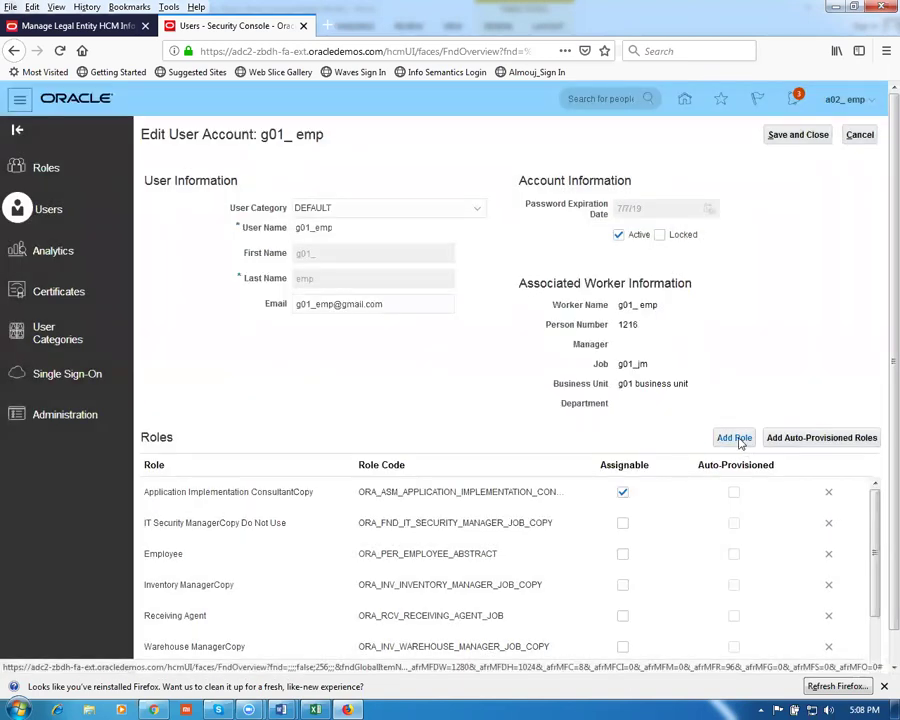
click(738, 438)
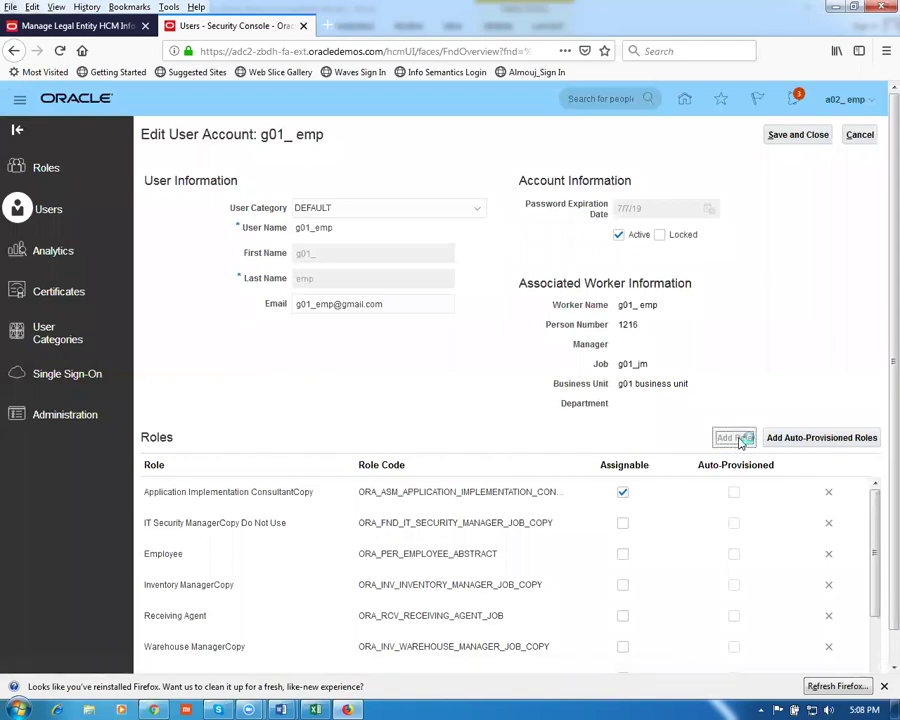
Copy Supplier Manager from the Word worksheet and add the Supplier Manager role to the user
key(alt+Tab)
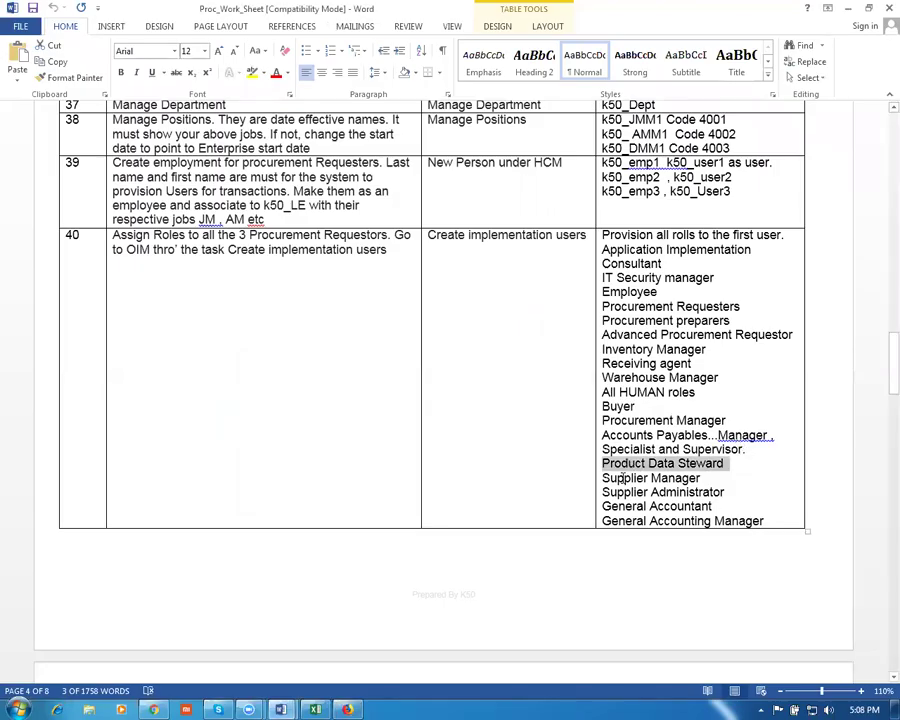
drag(700, 478, 636, 486)
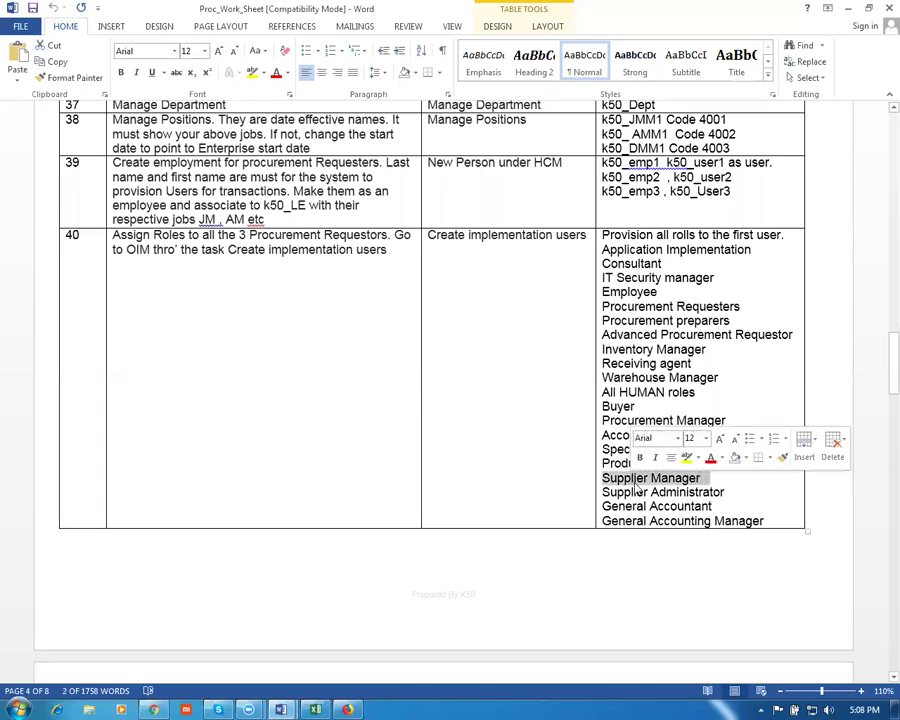
key(alt+Tab)
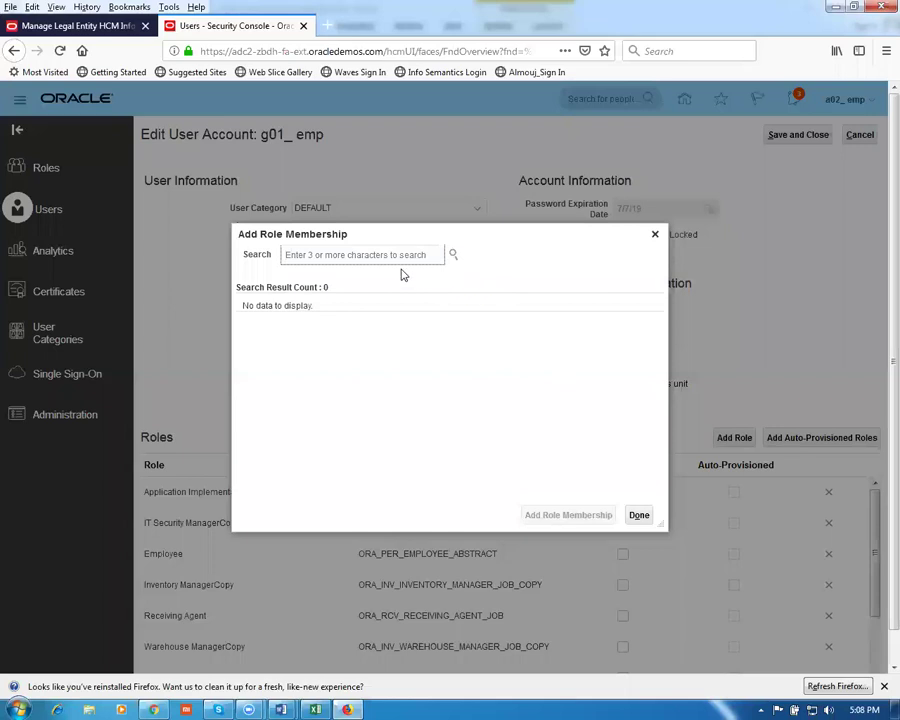
text(Supplier Manager)
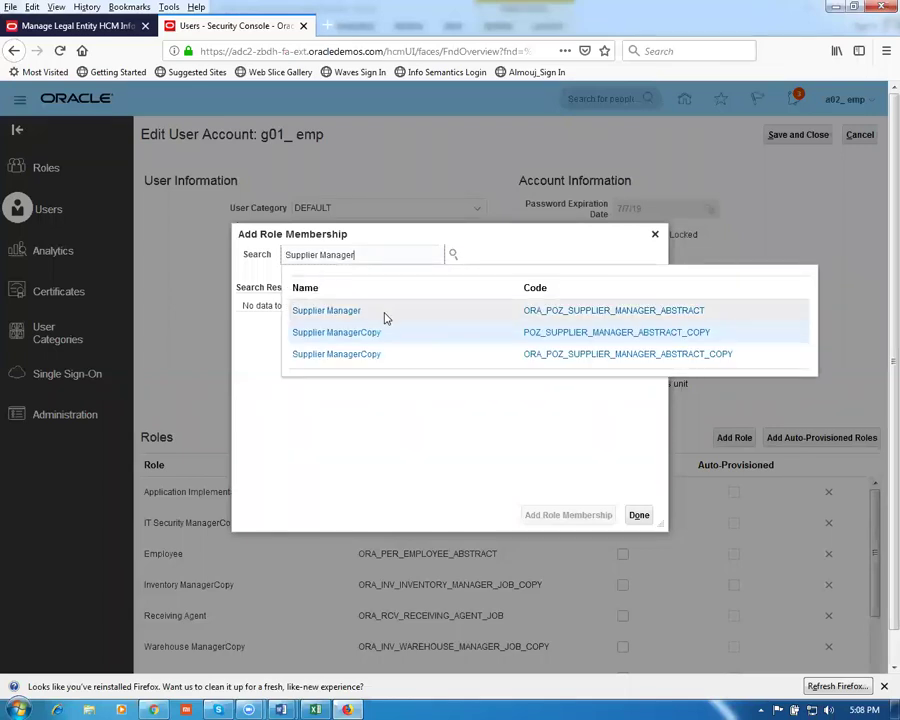
click(342, 312)
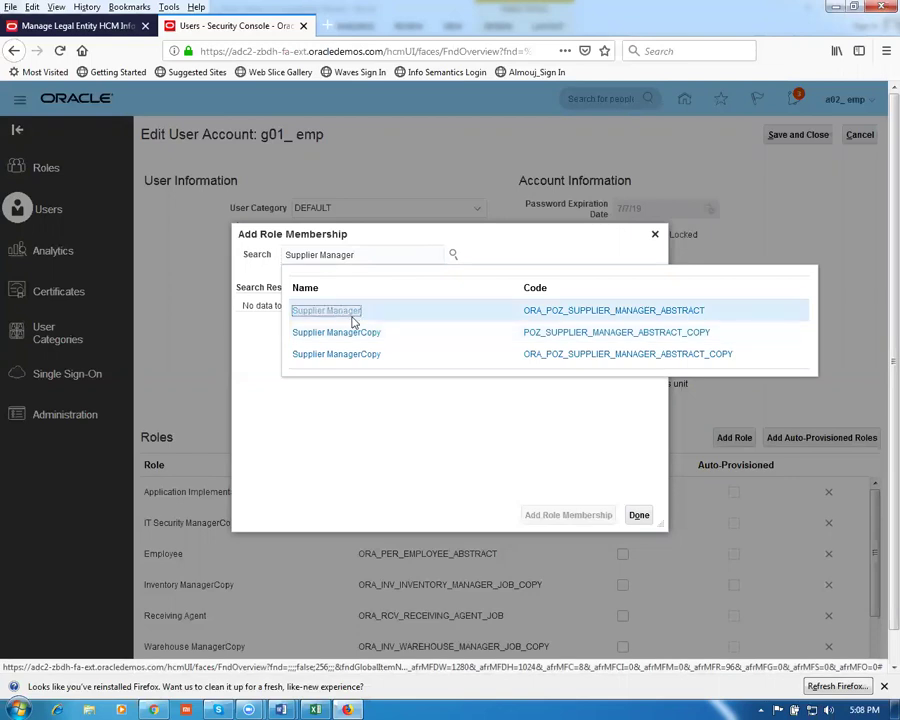
click(384, 323)
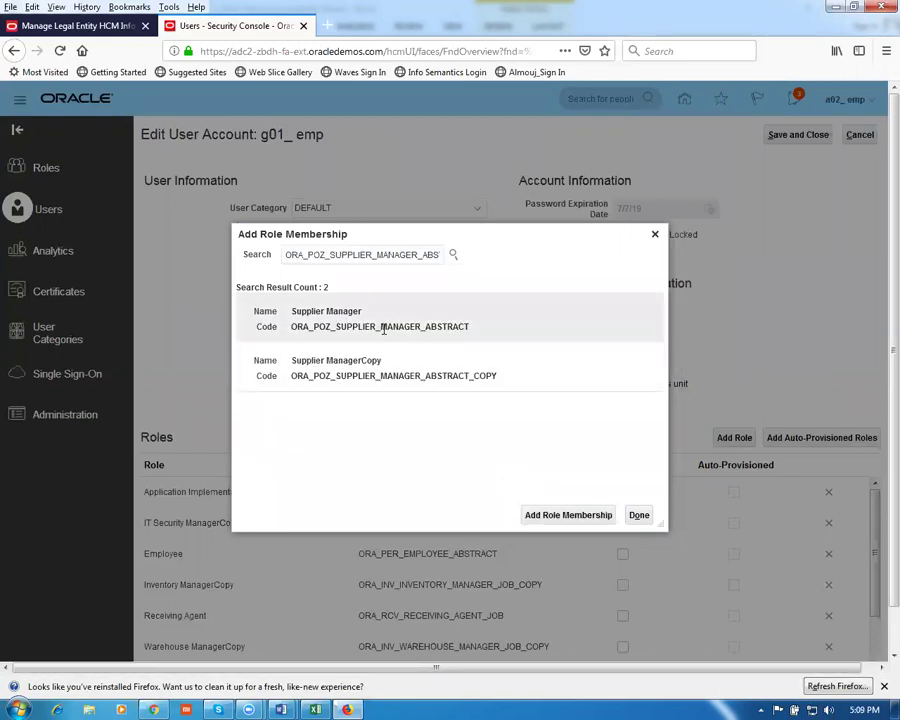
click(555, 517)
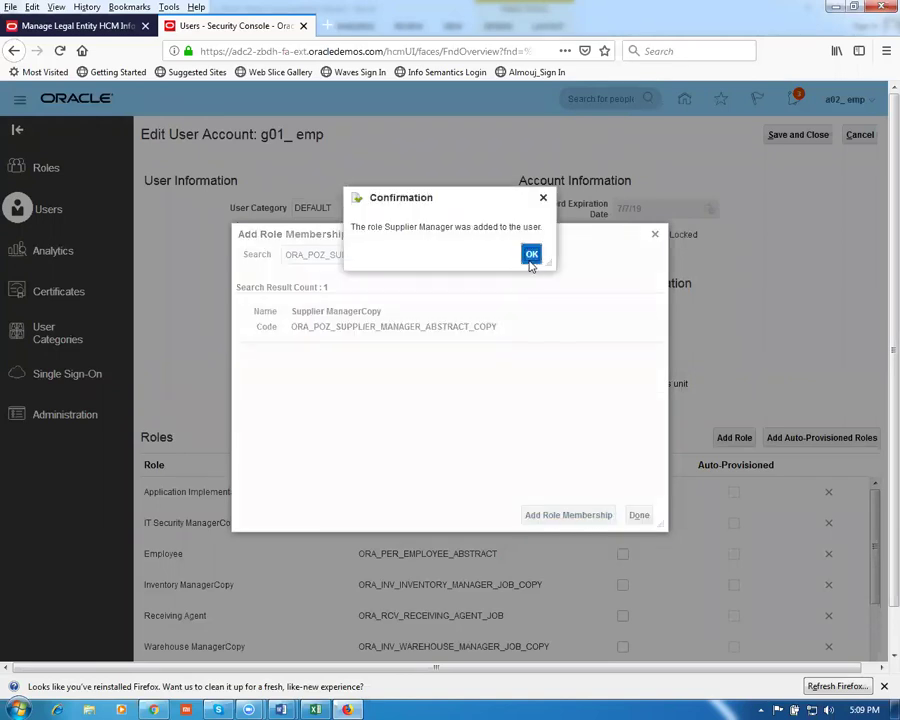
click(528, 256)
key(alt+Tab)
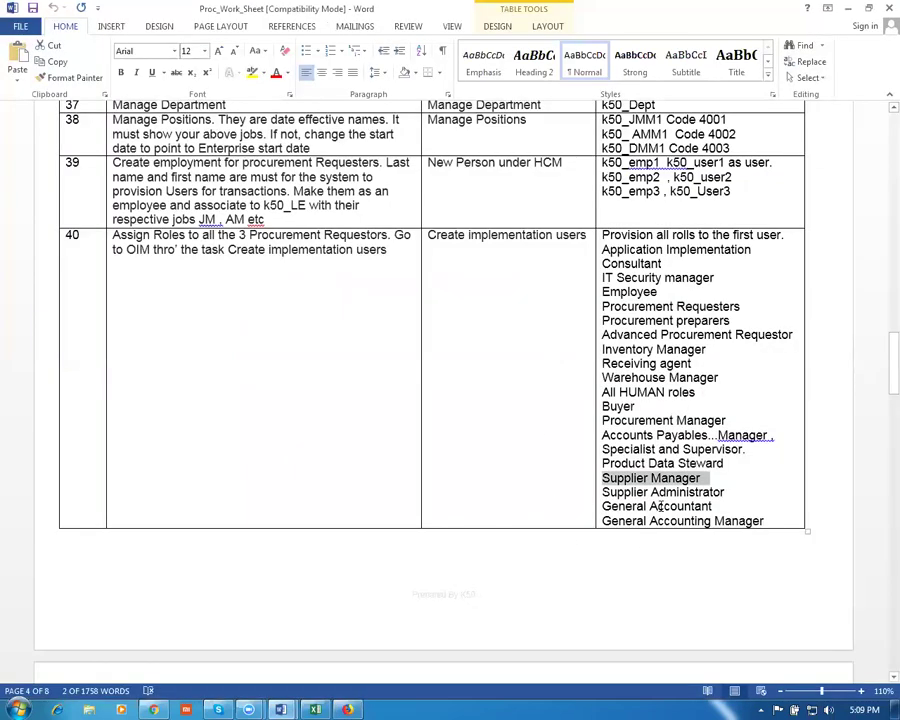
drag(713, 505, 603, 505)
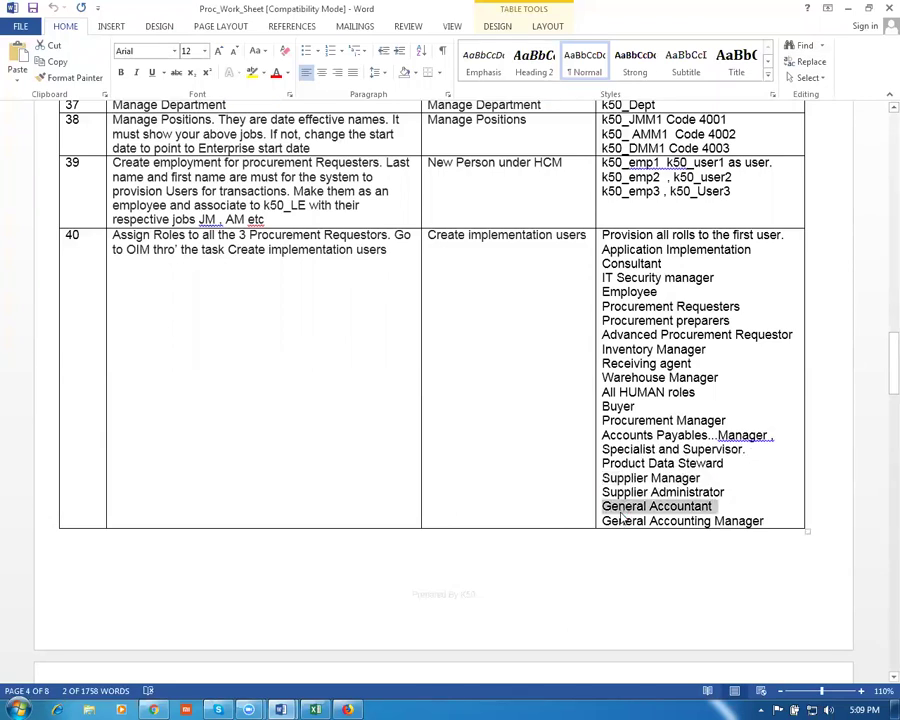
Search for General Accountant and add the General Accountant role to the user
key(alt+Tab)
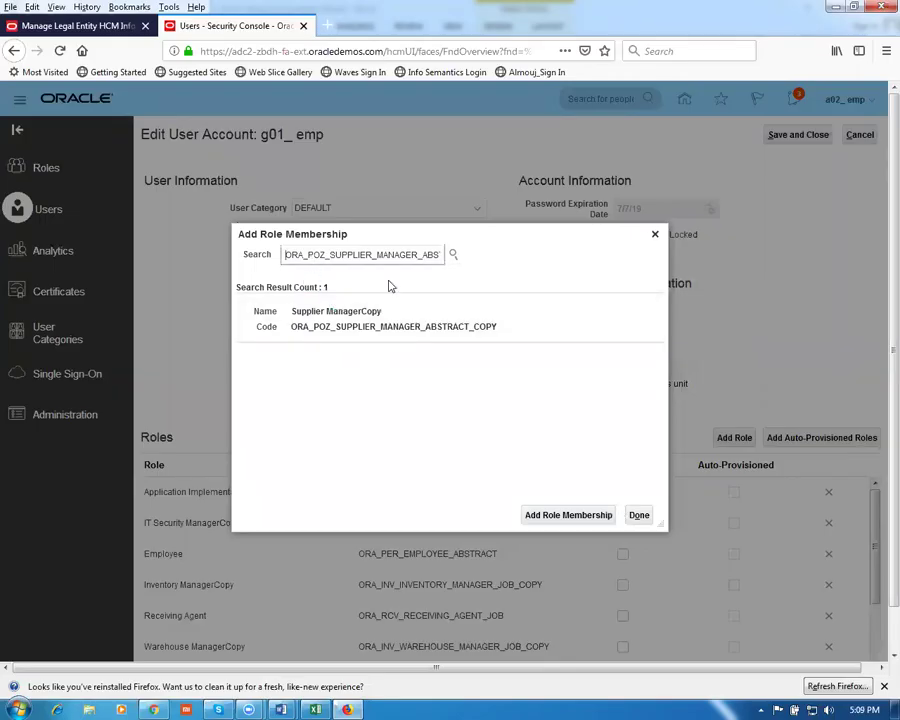
drag(282, 255, 508, 267)
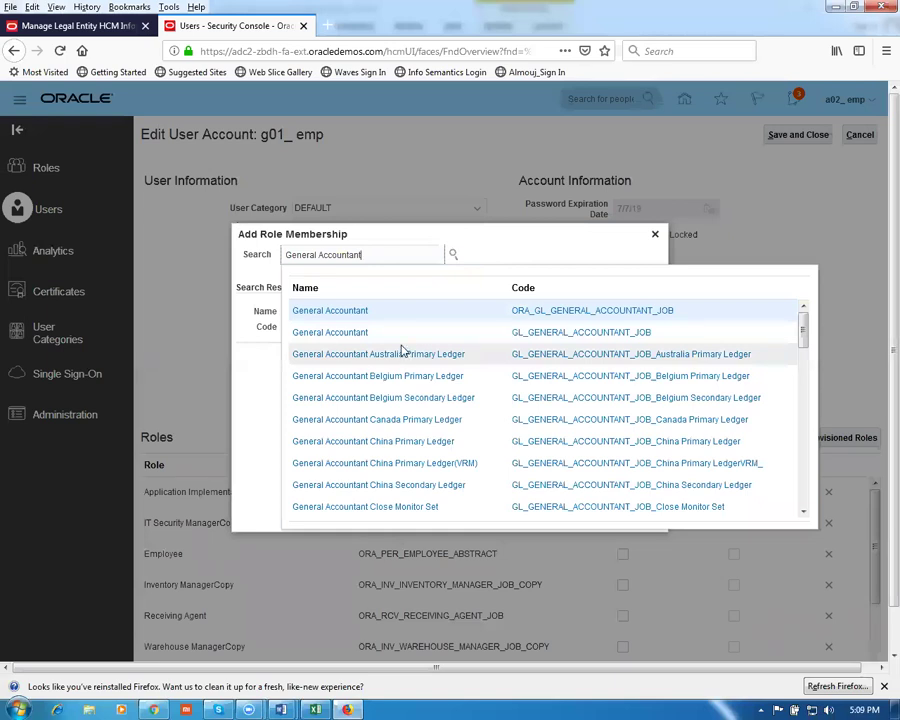
click(365, 314)
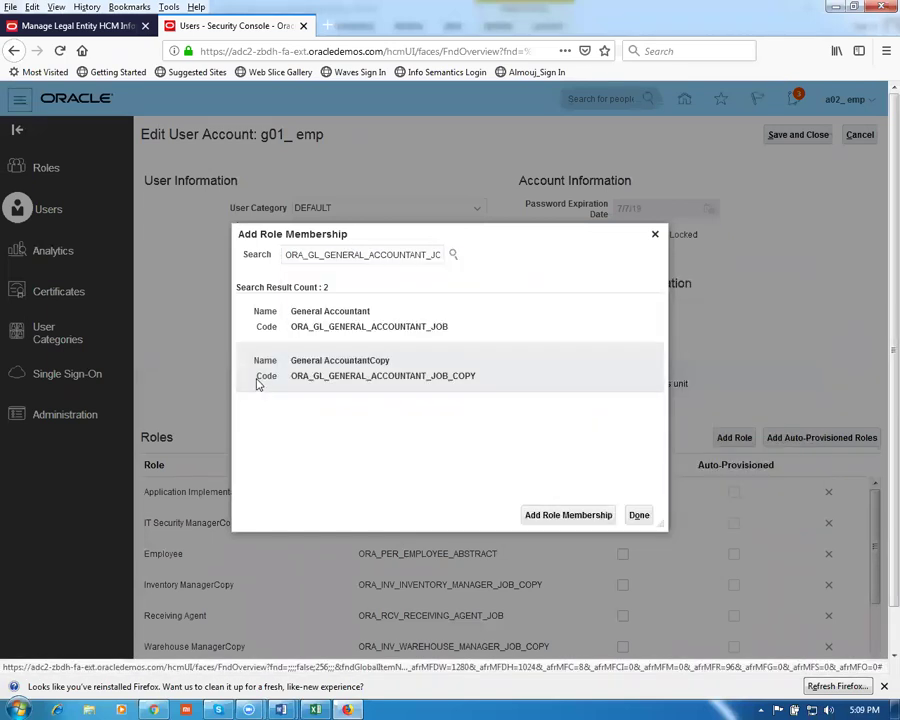
click(362, 363)
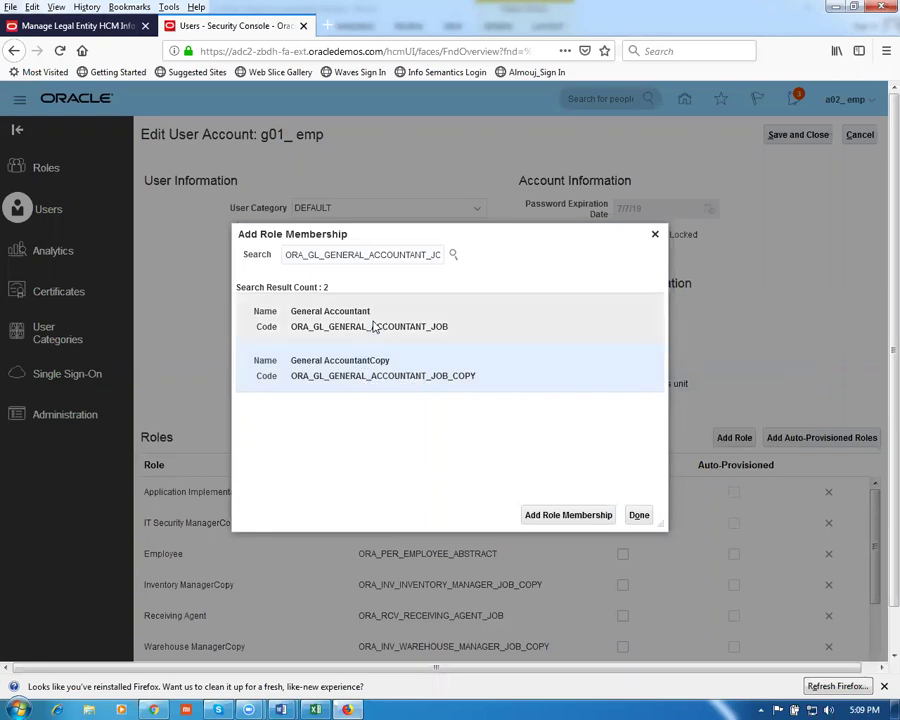
click(373, 318)
click(546, 517)
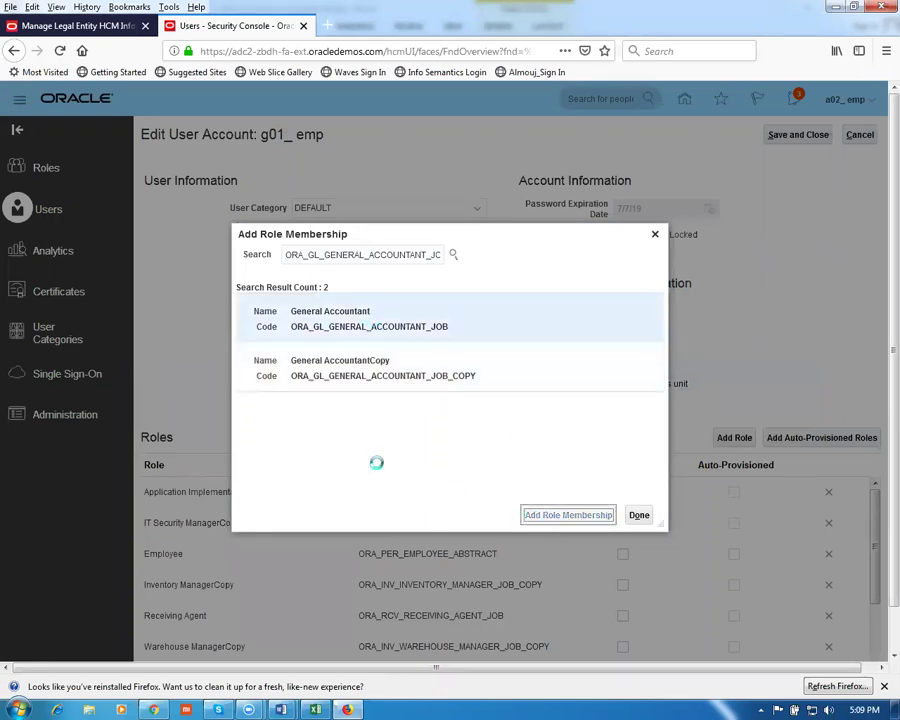
click(536, 254)
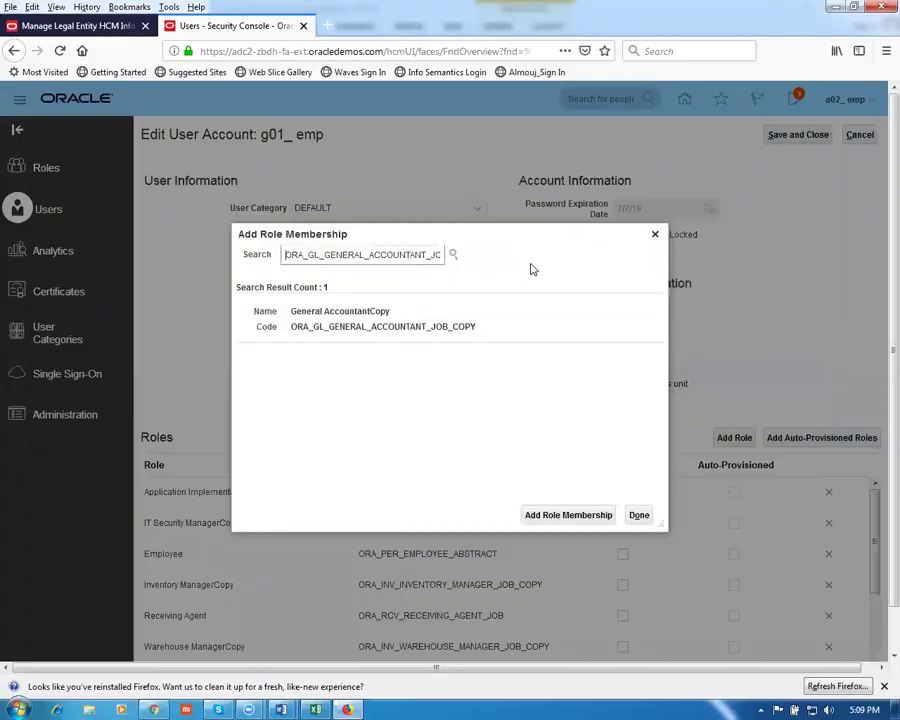
Copy General Accounting Manager from the worksheet and add that role to the user
key(alt+Tab)
drag(764, 521, 617, 528)
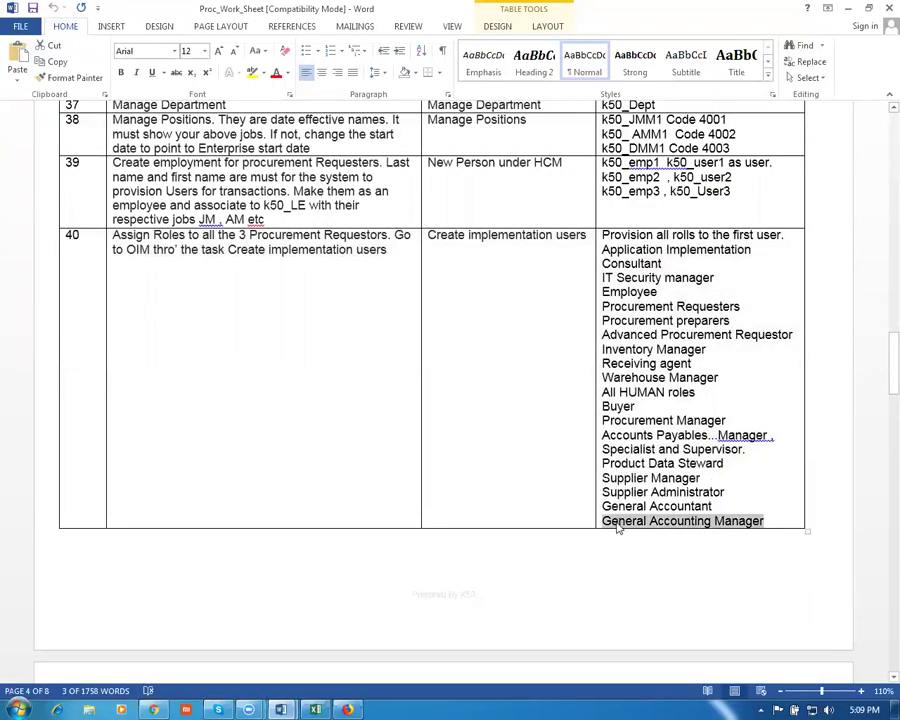
key(alt+Tab)
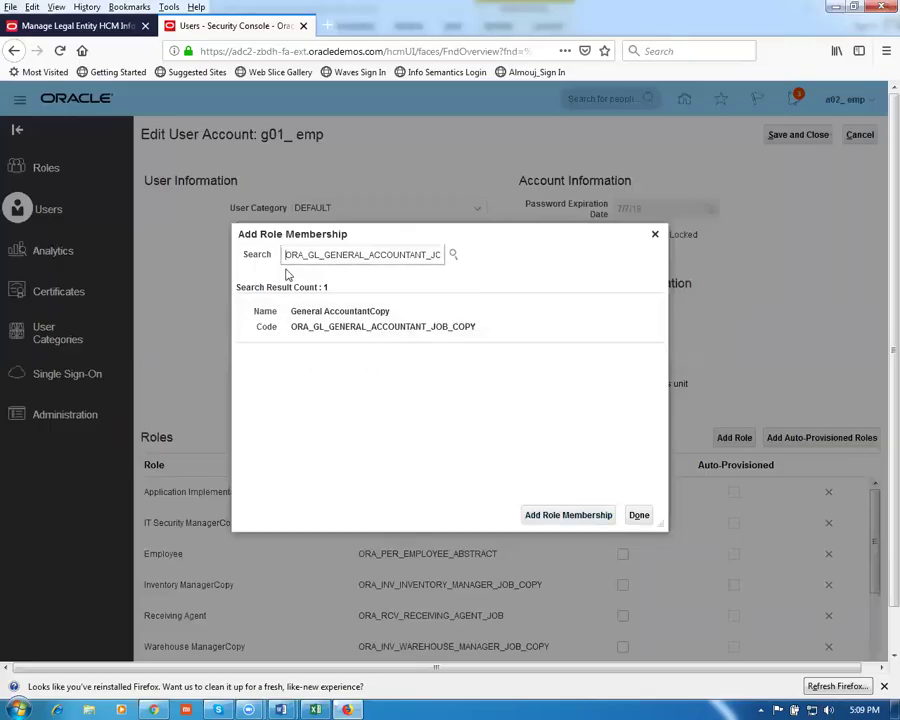
drag(287, 255, 533, 280)
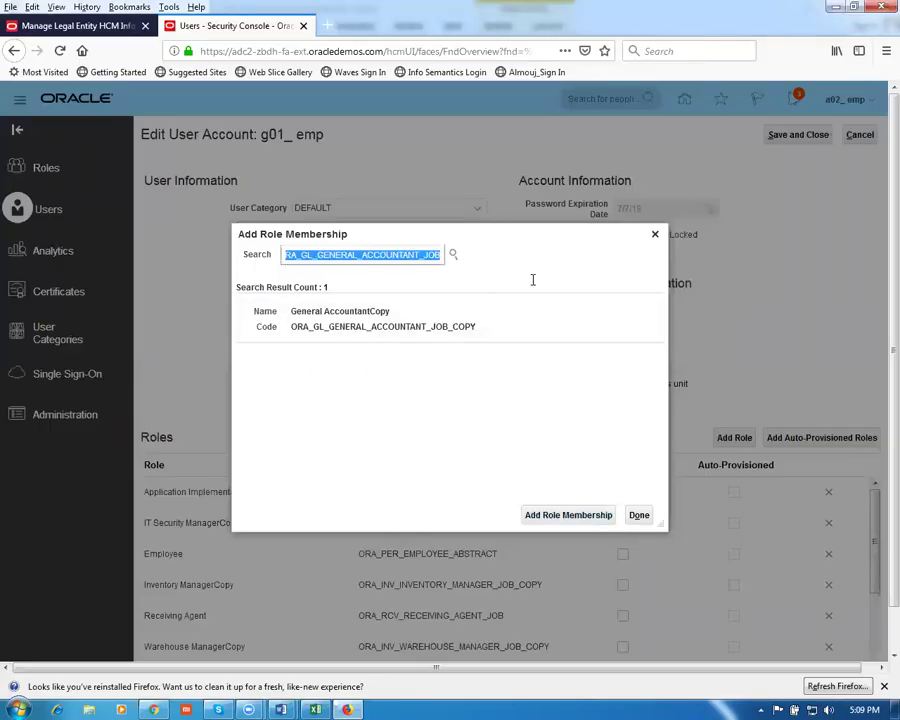
text(General Accounting Manager)
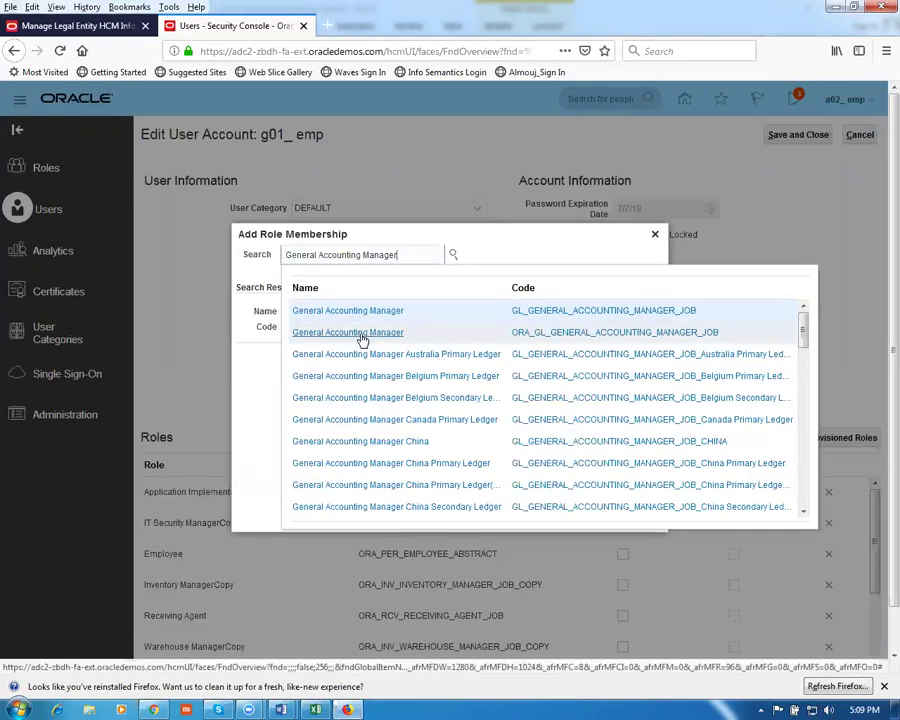
click(362, 336)
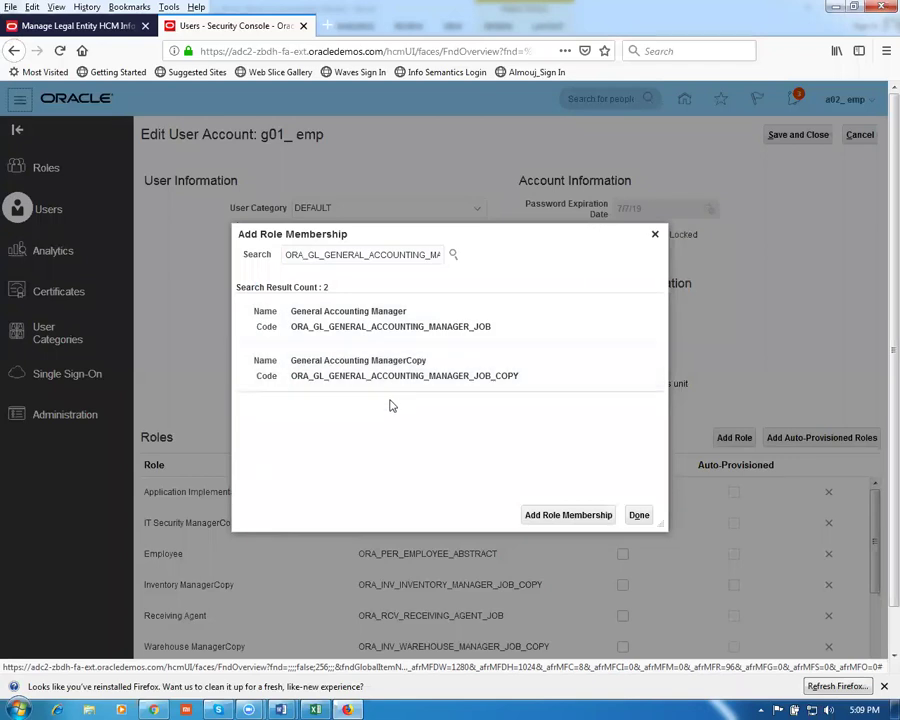
click(382, 327)
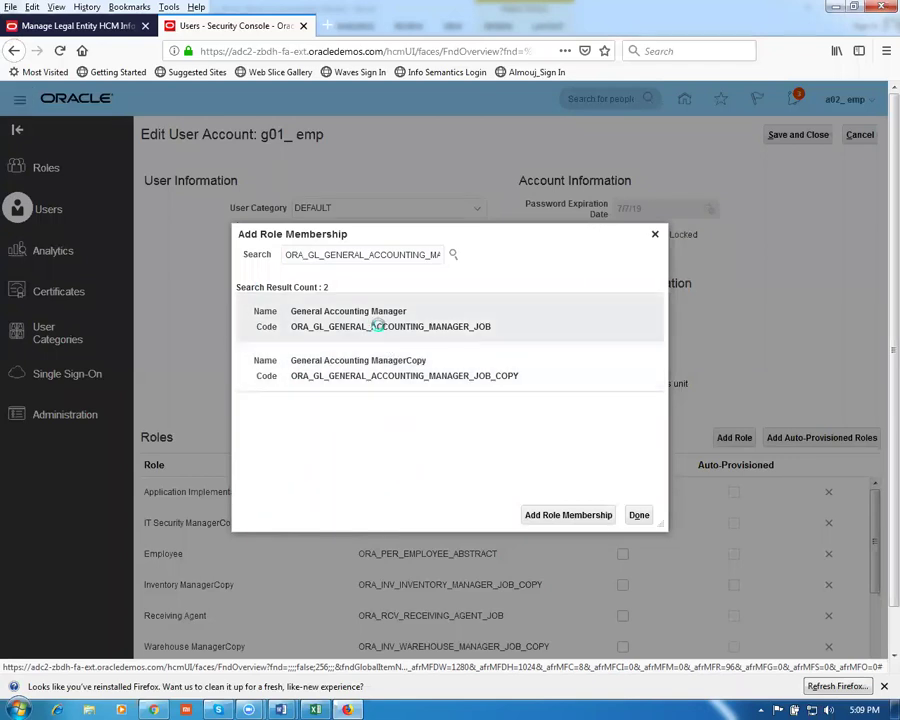
click(555, 514)
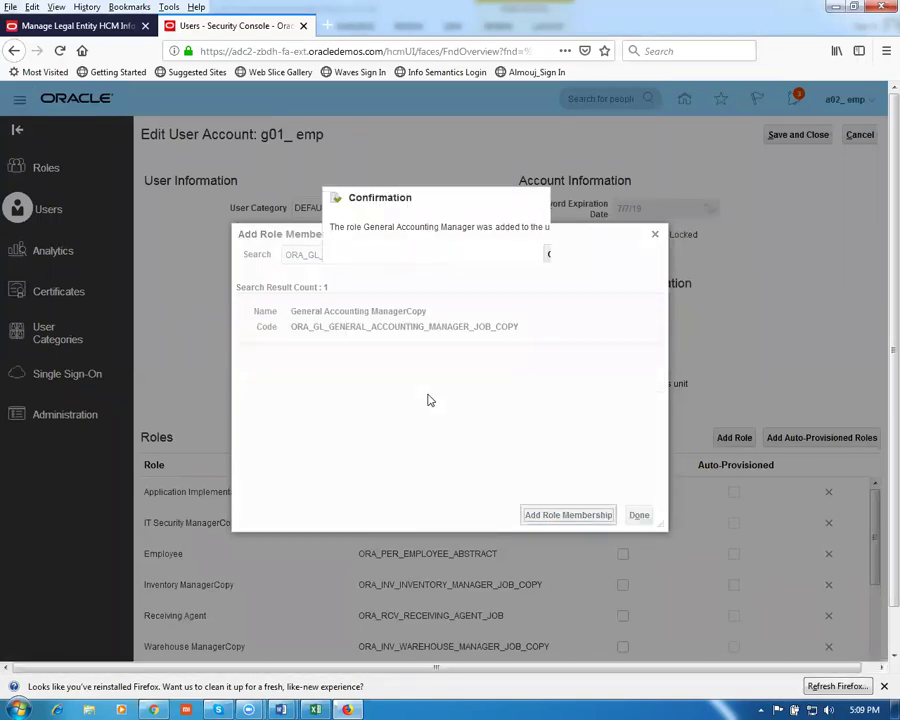
click(553, 255)
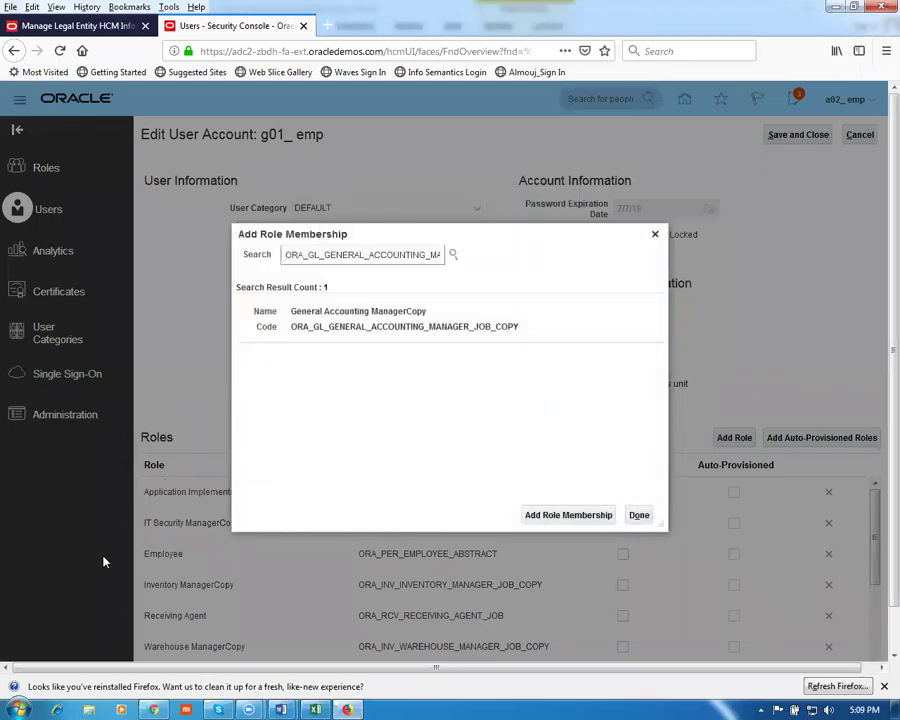
Browse Removable Disk (D:) to the Fusion_Procurement folder and open the Roles in Vision document
click(89, 709)
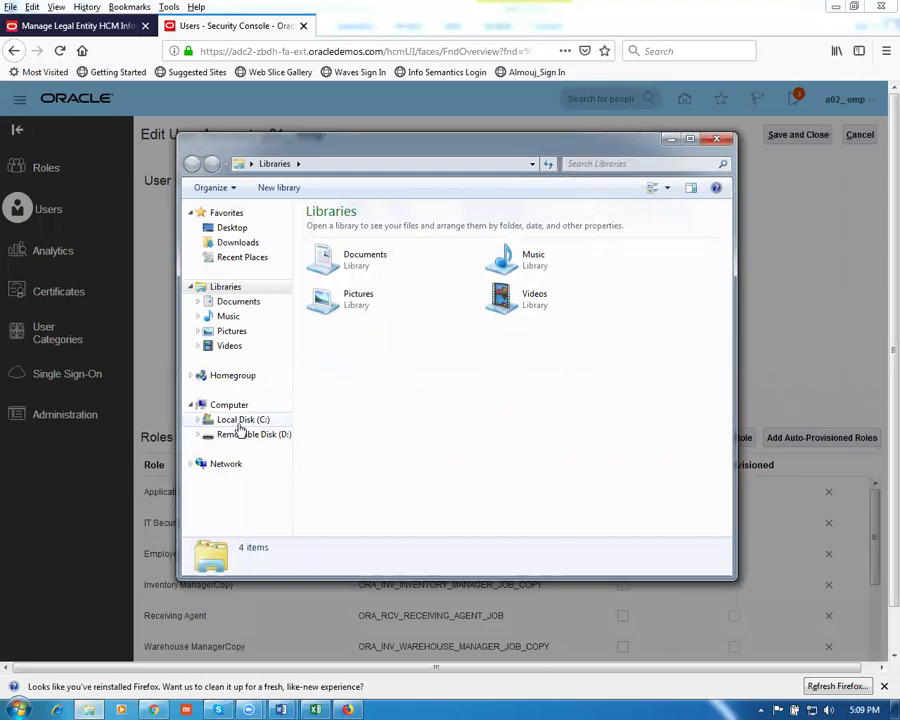
click(246, 435)
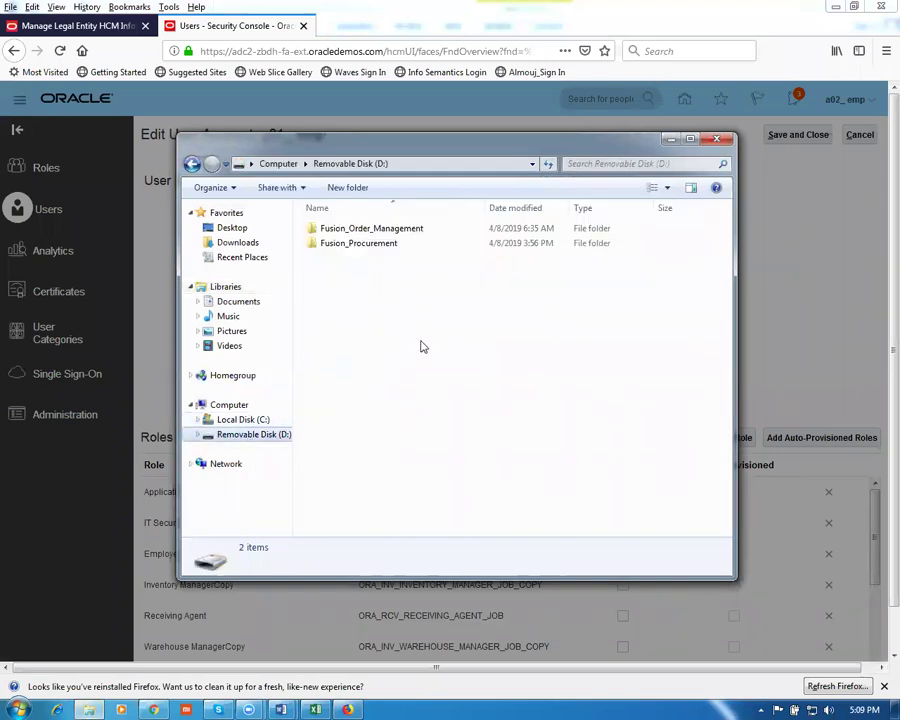
double_click(392, 246)
click(392, 243)
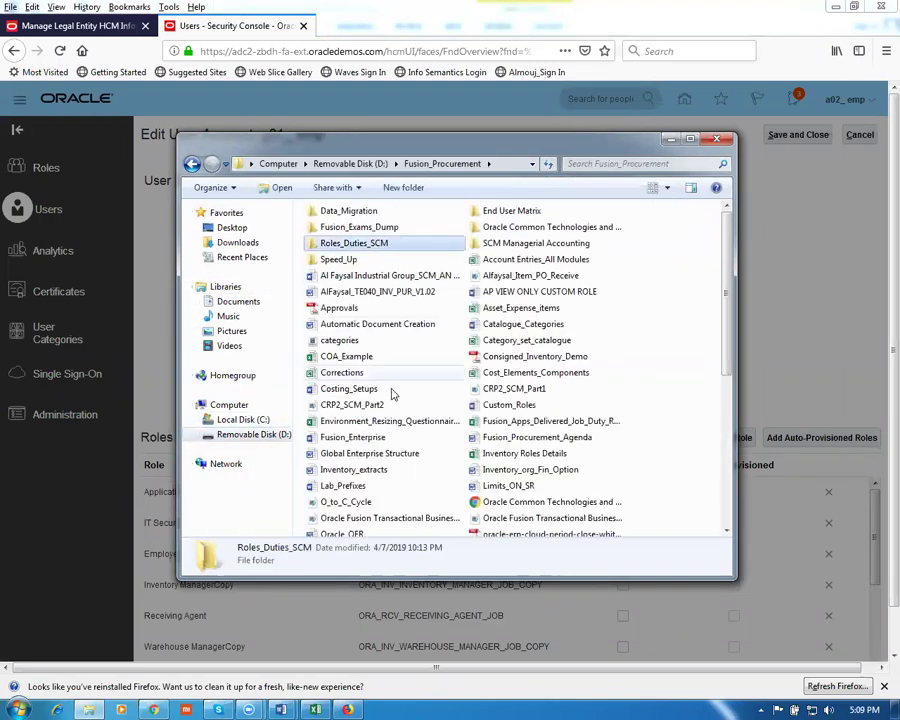
click(383, 404)
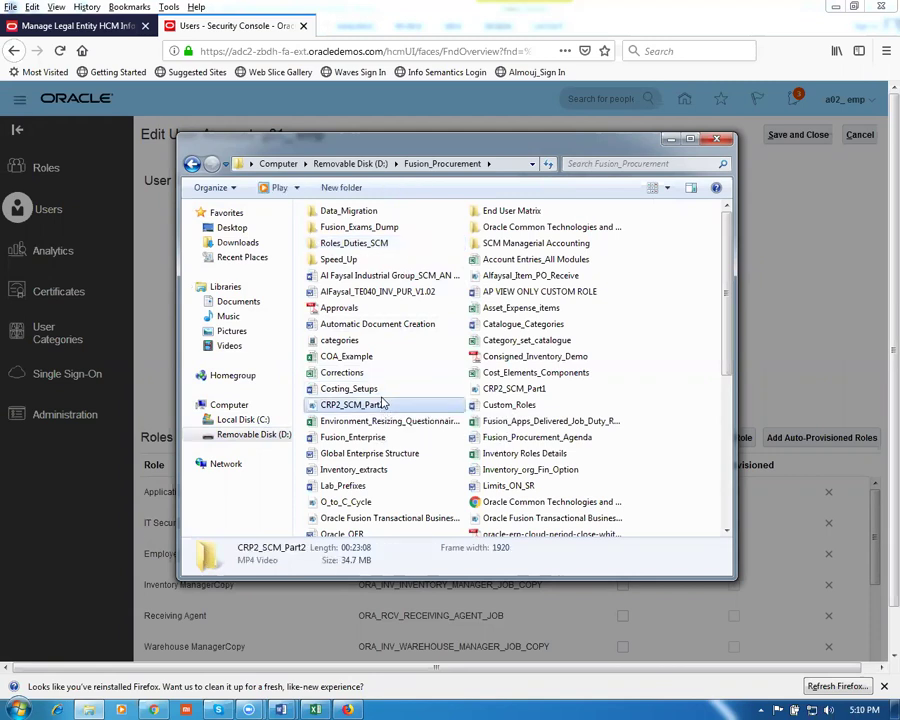
text(r13)
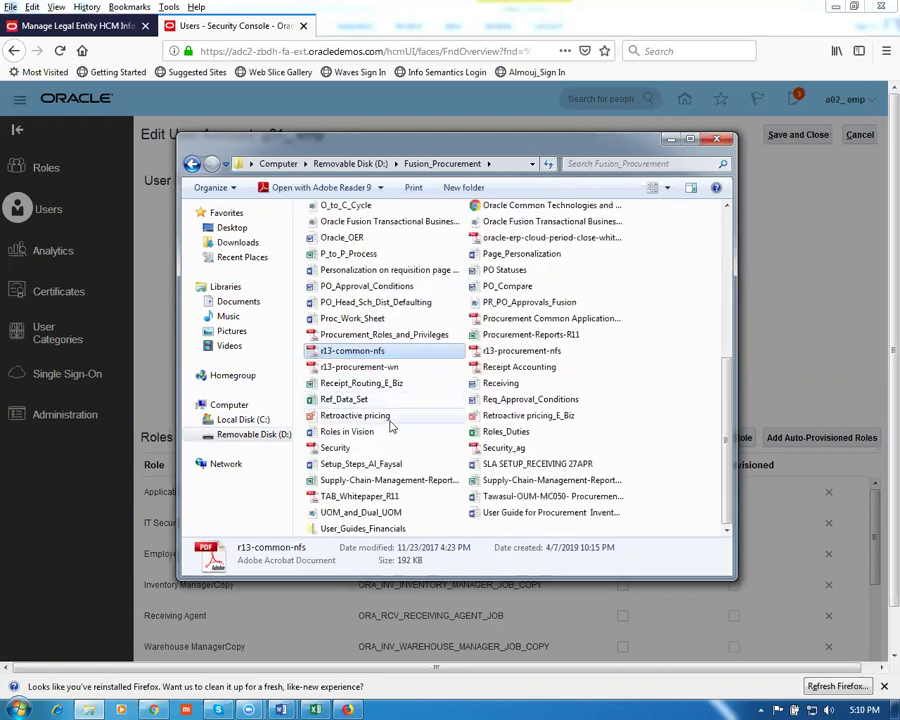
text(r13)
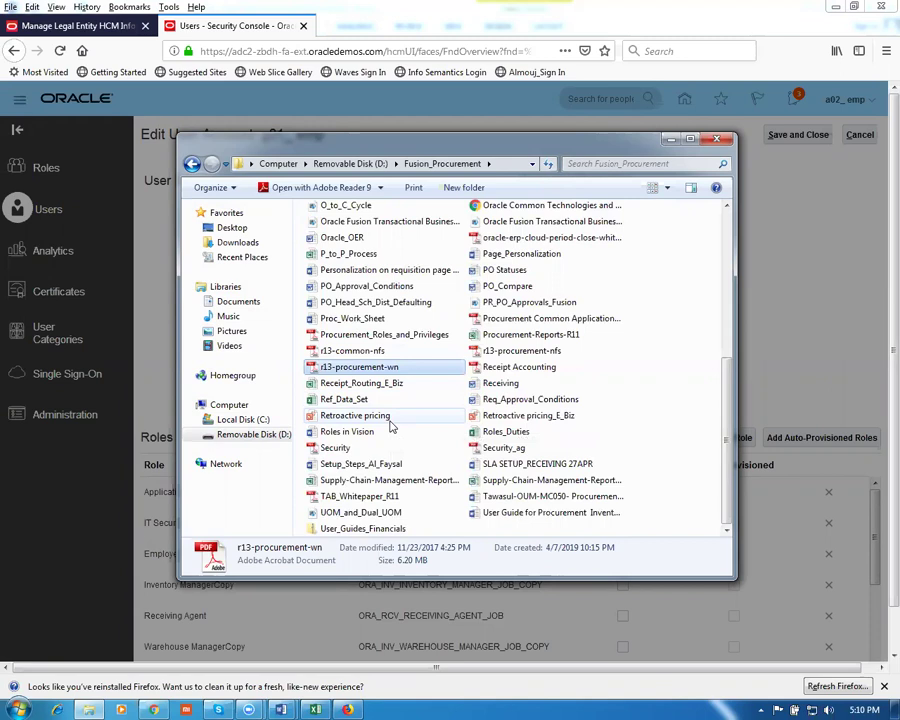
text(receiv)
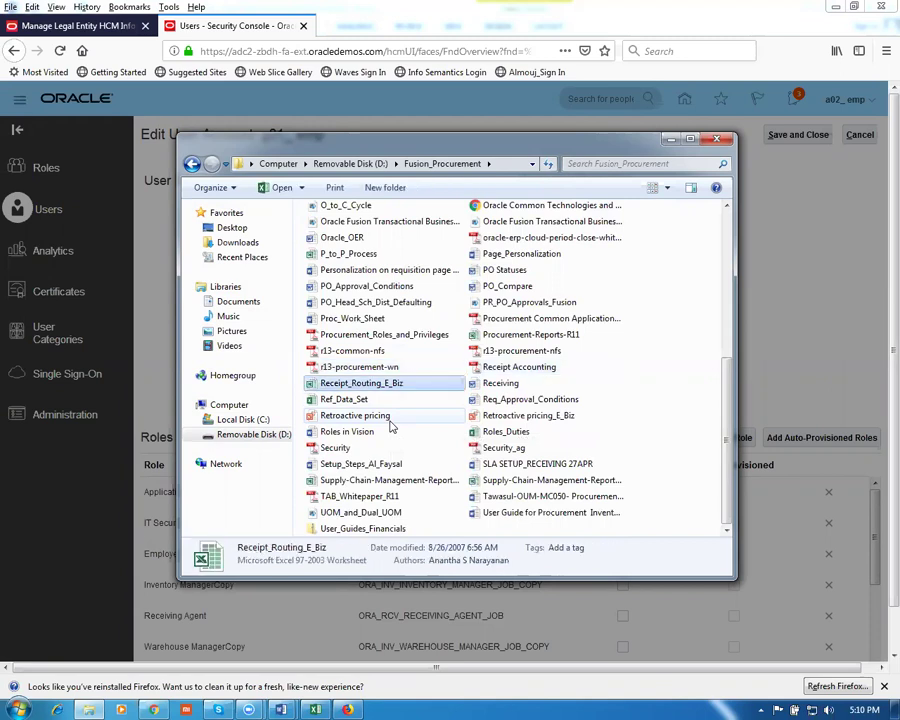
text(ref)
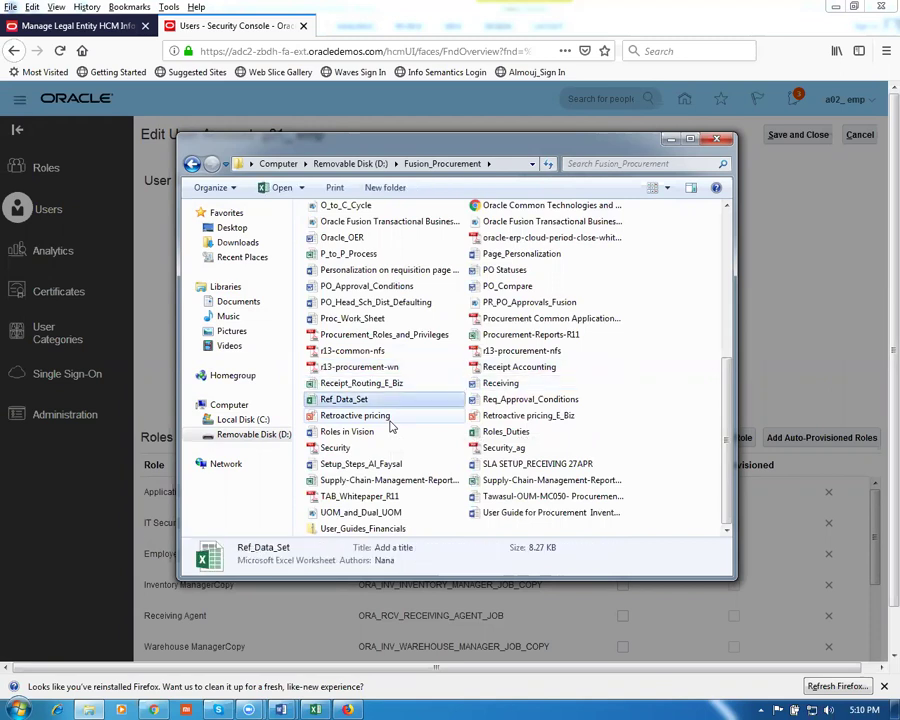
text(reqret)
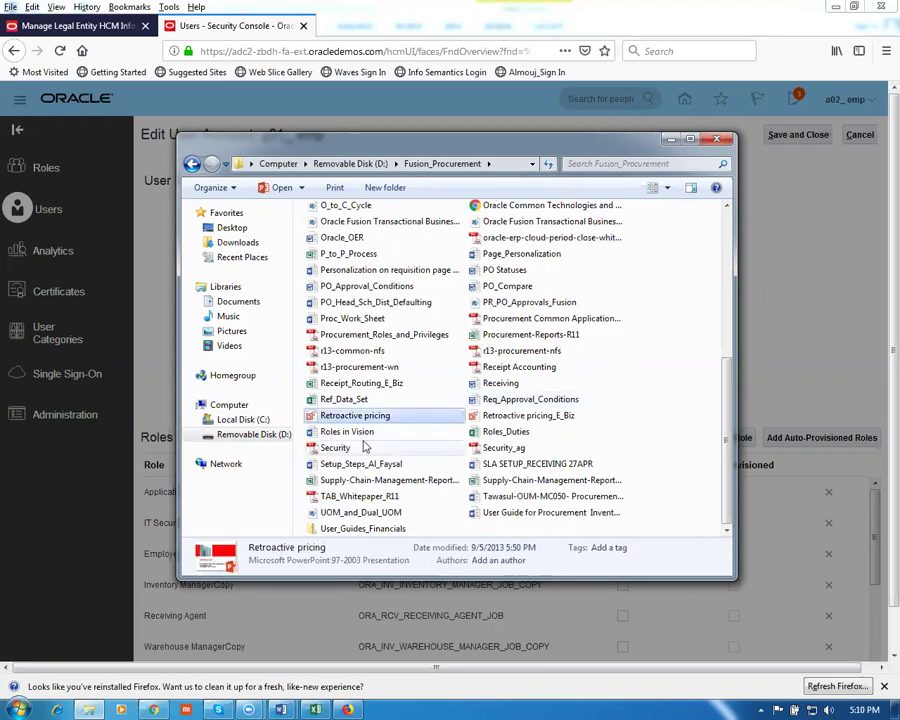
click(364, 437)
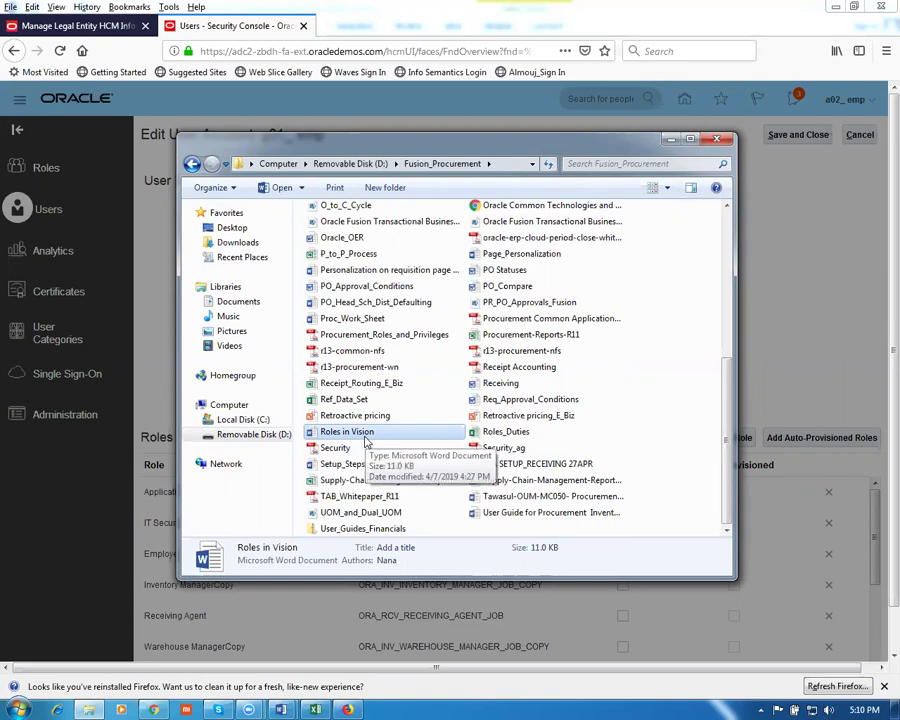
double_click(372, 438)
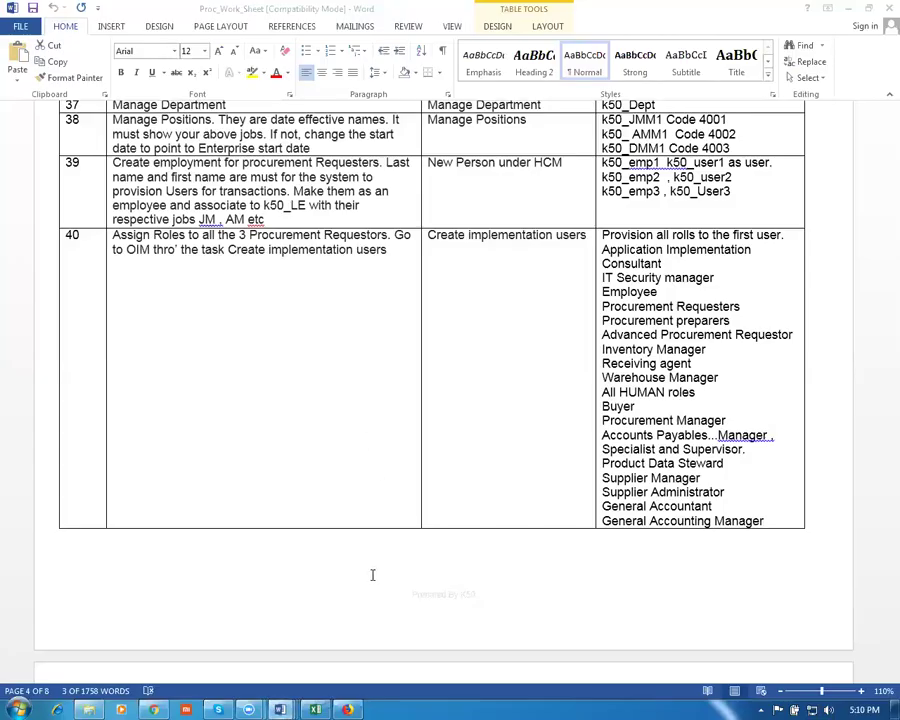
Restore and maximize the Roles in Vision window, then go back to the Security Console role search
mouse_move(287, 706)
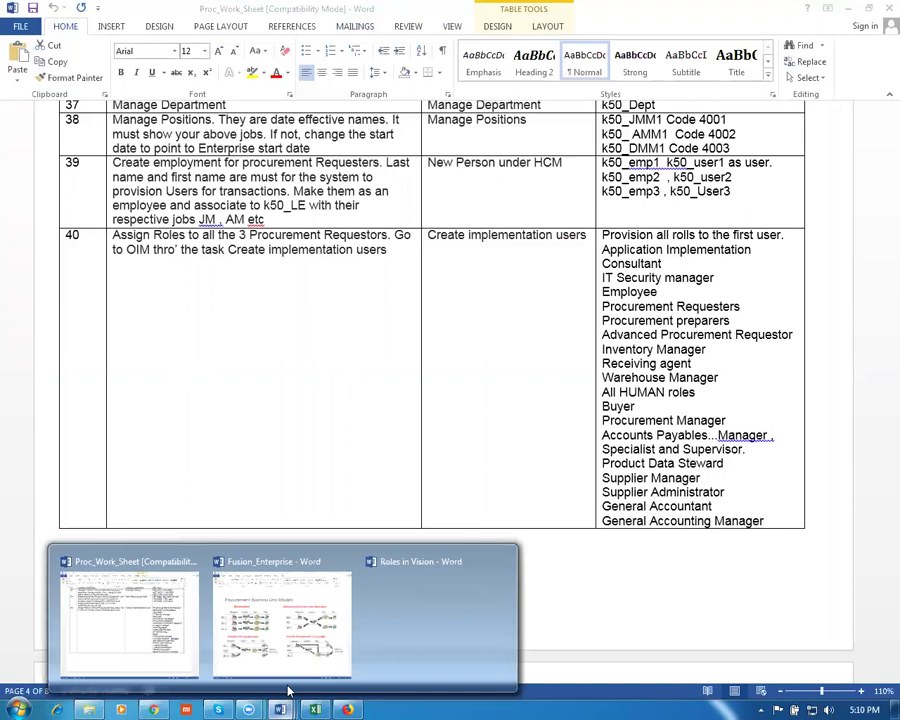
right_click(412, 596)
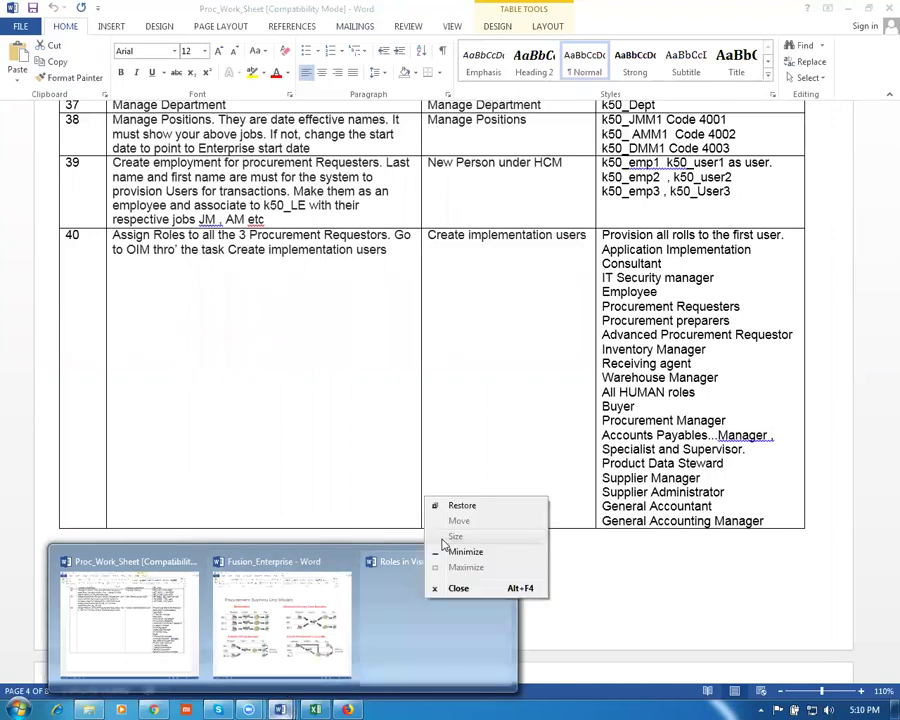
click(450, 504)
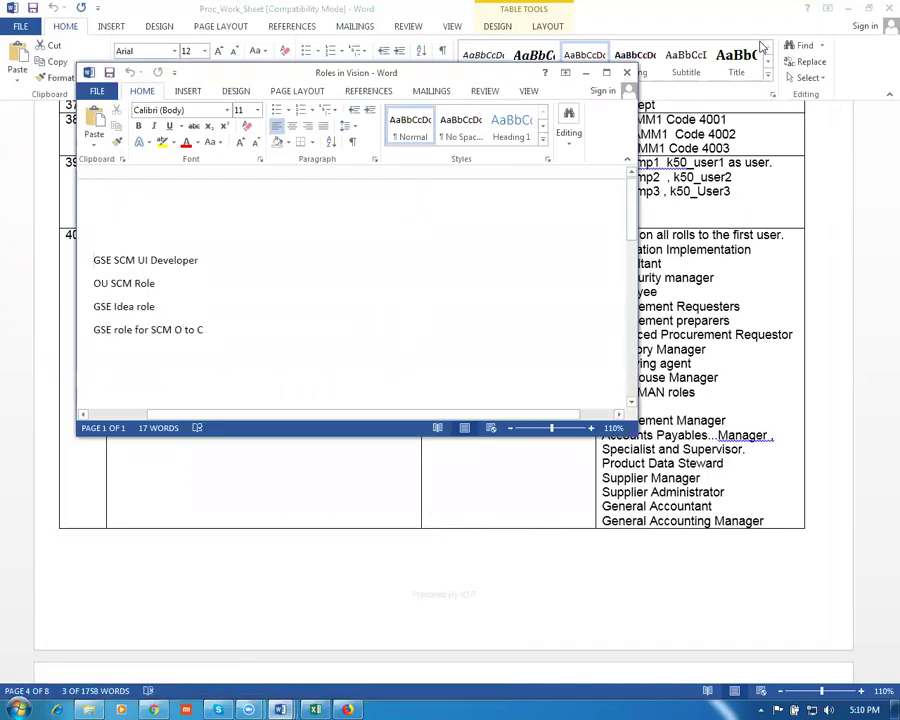
click(606, 72)
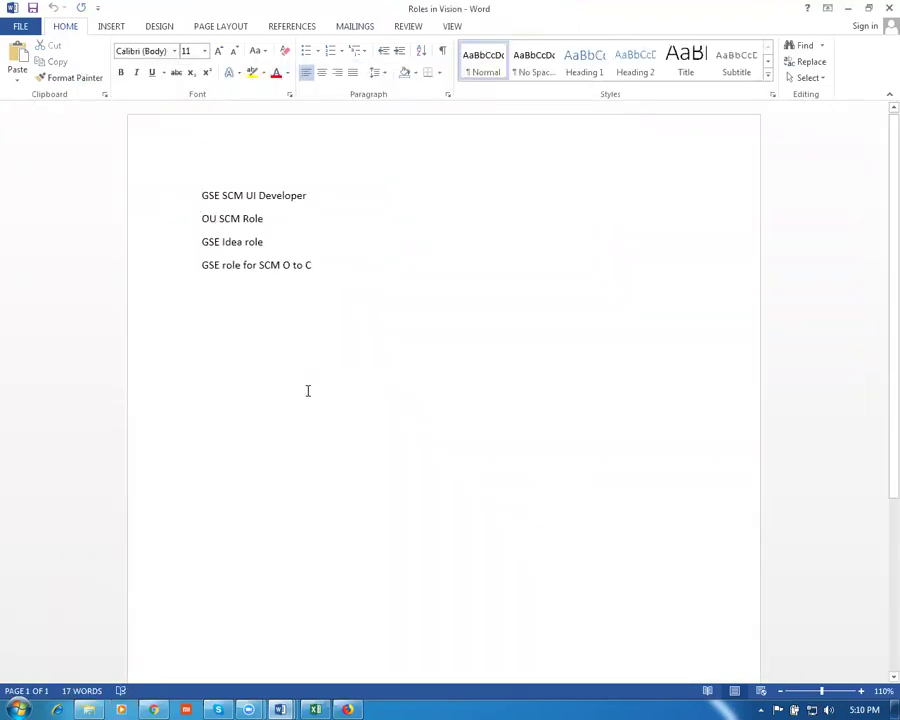
key(alt+Tab)
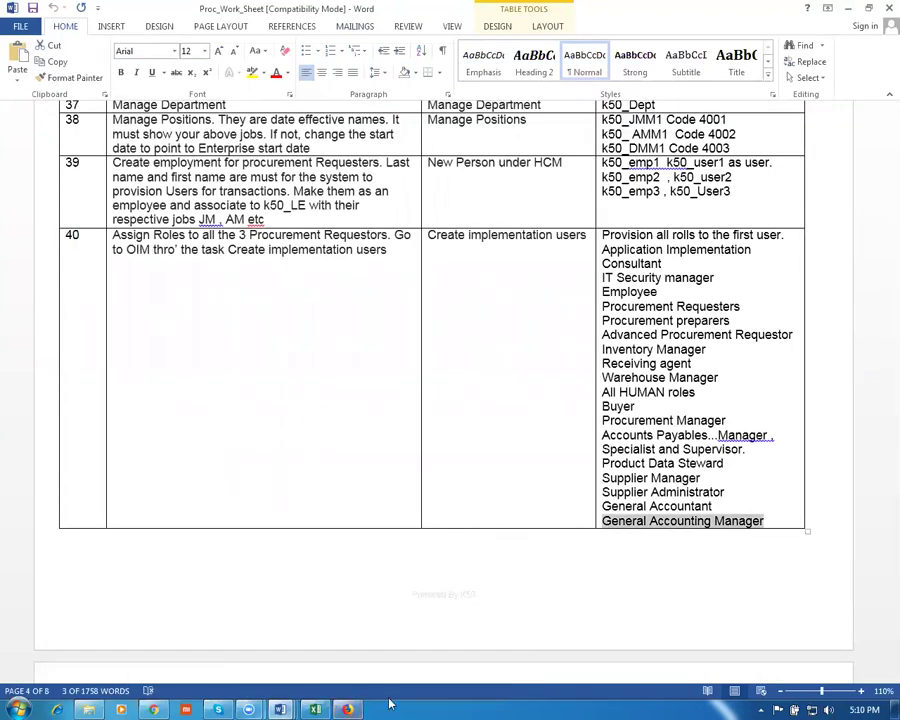
click(158, 707)
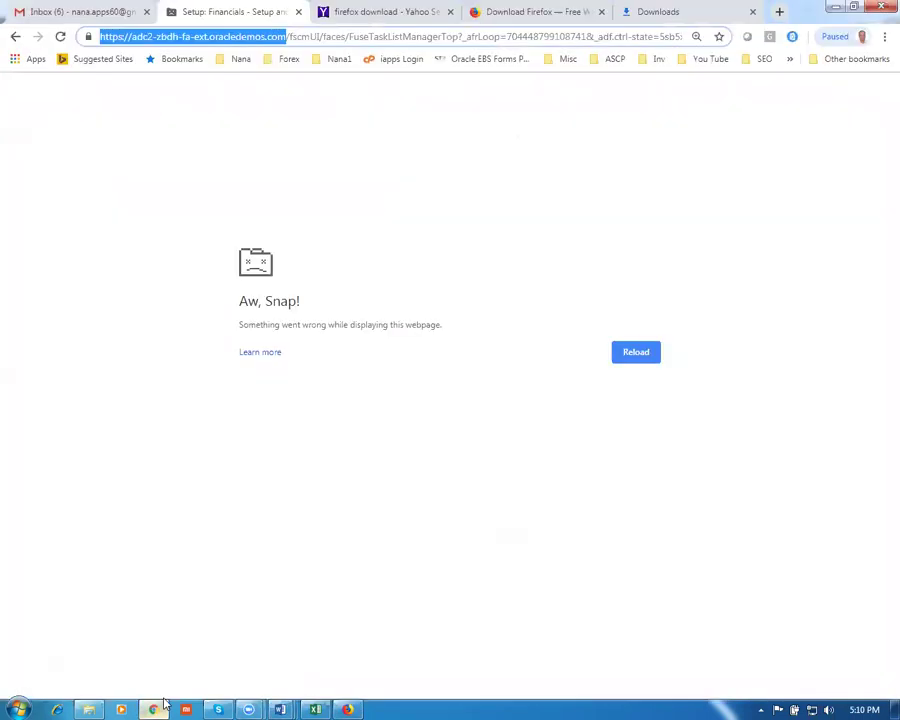
click(556, 14)
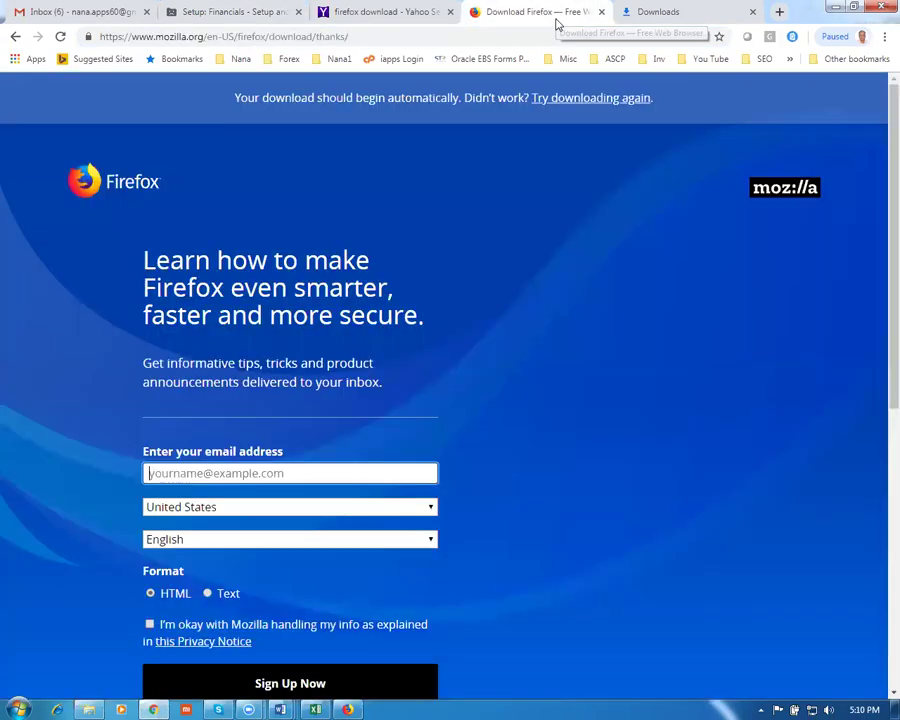
click(350, 708)
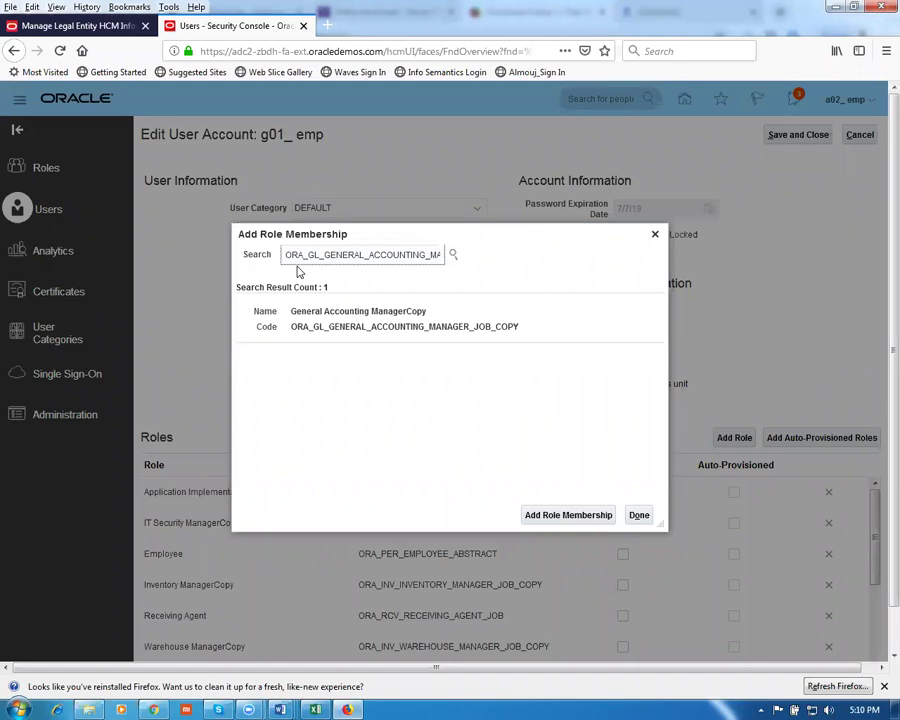
Search 'gse s' and add the GSE SCM UI Developer role to the user
double_click(298, 256)
key(BackSpace)
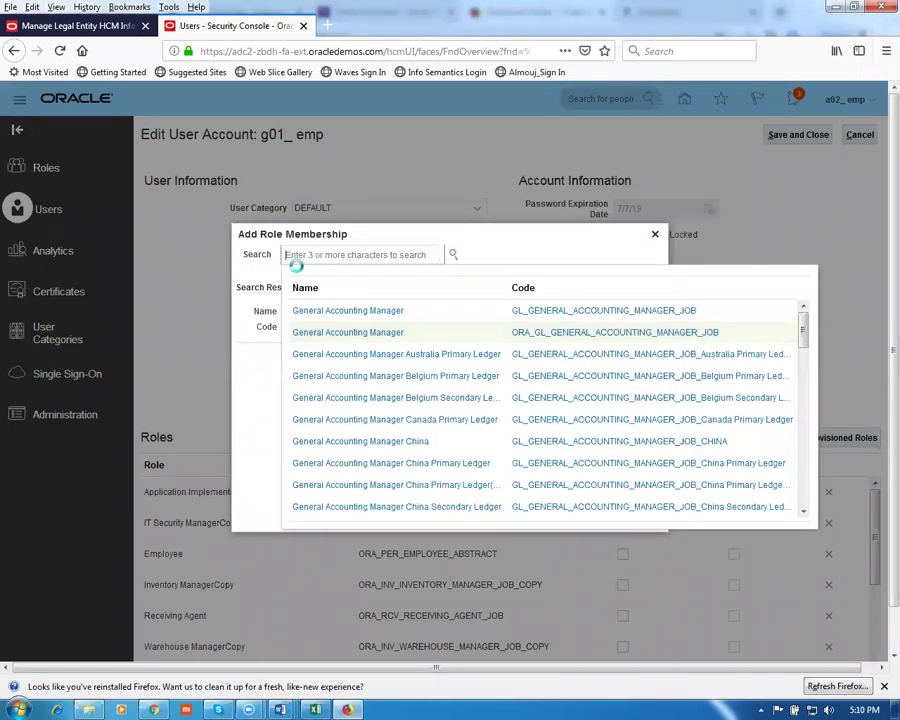
text(gse scm)
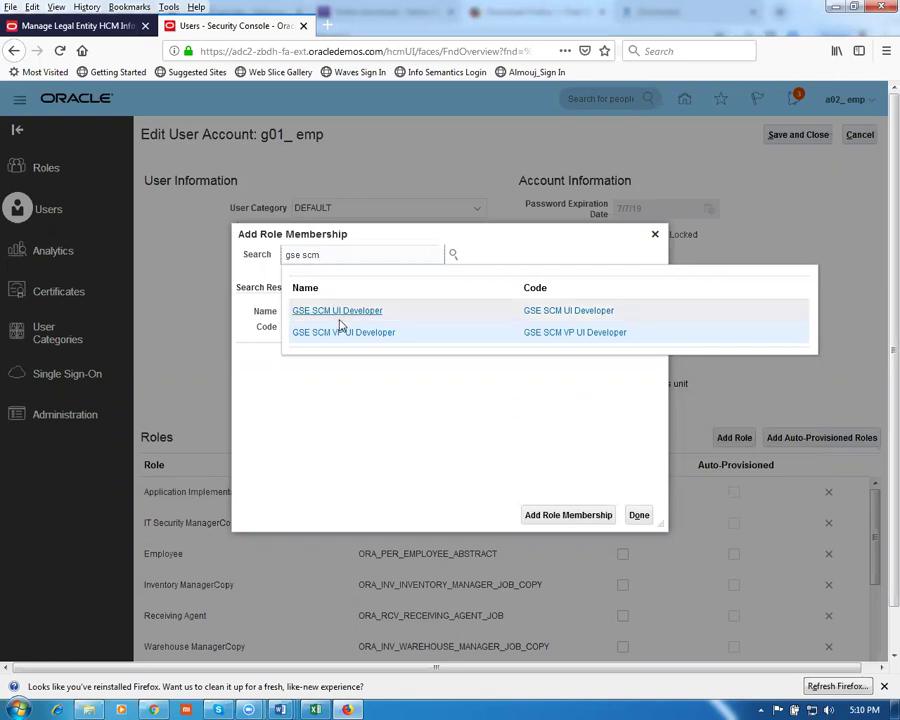
click(342, 312)
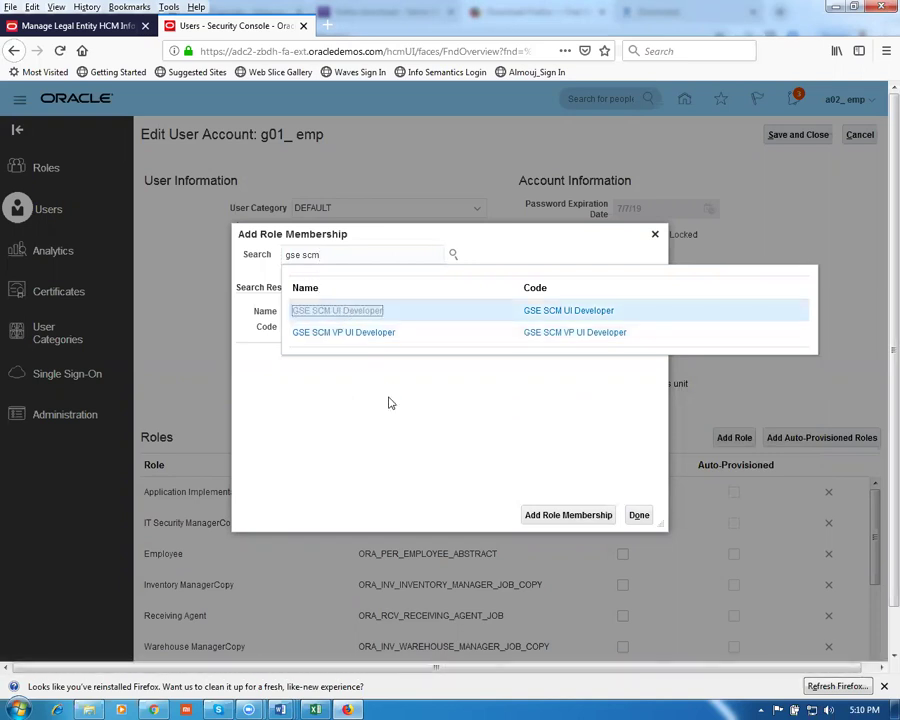
click(360, 326)
click(556, 519)
click(542, 254)
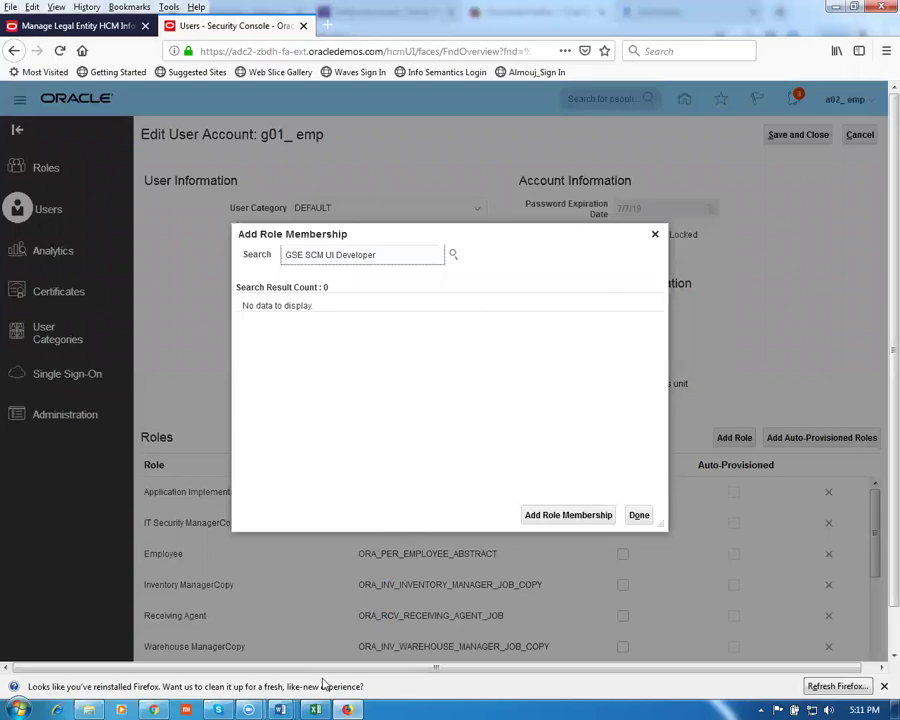
Bring up the Roles in Vision role list, then return to the role membership search
click(318, 708)
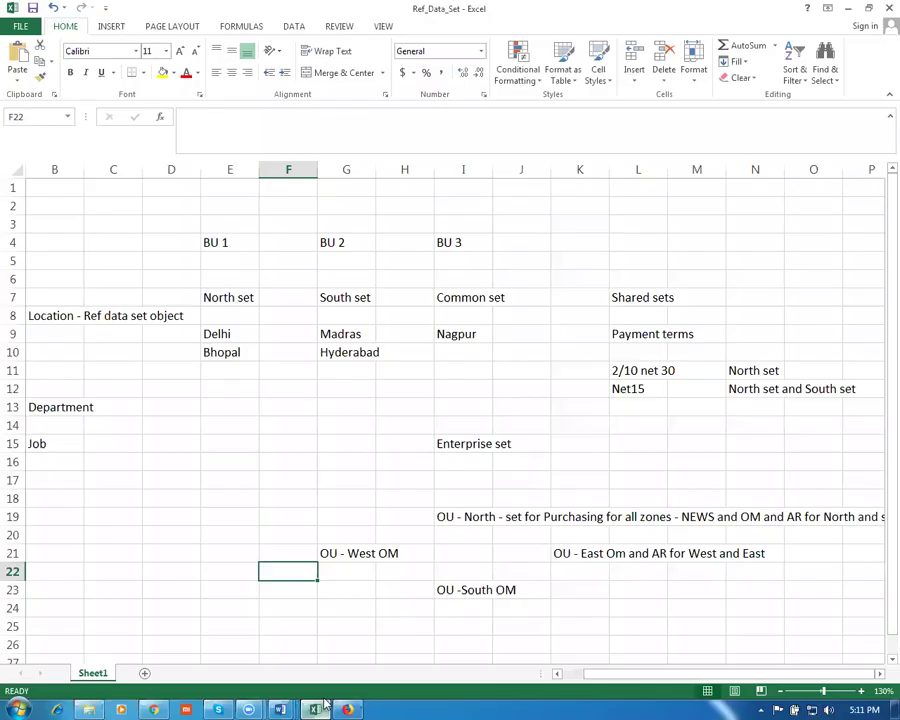
mouse_move(280, 708)
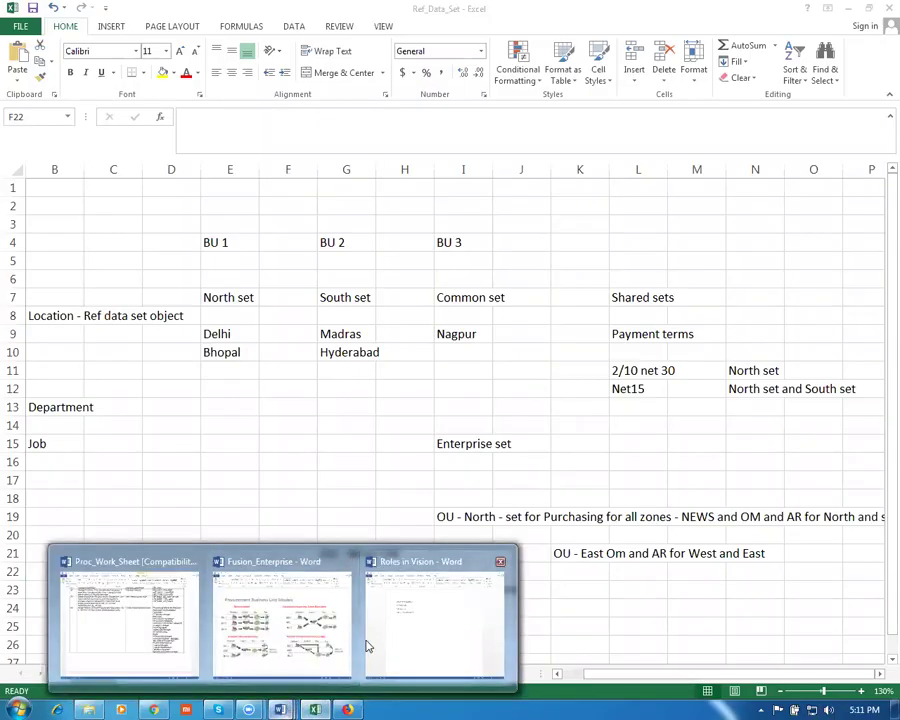
click(368, 646)
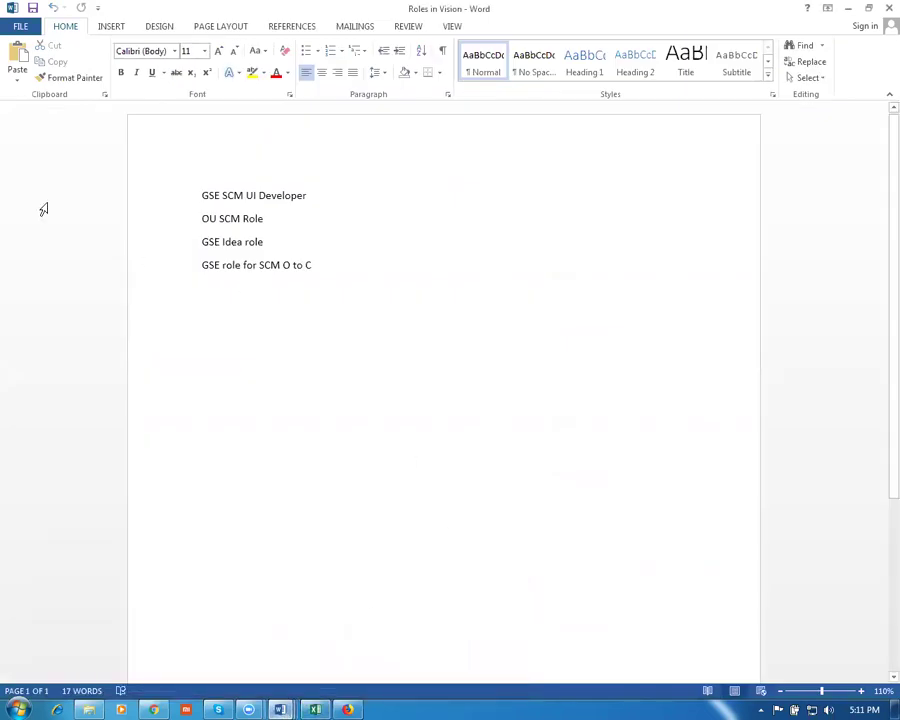
key(alt+Tab)
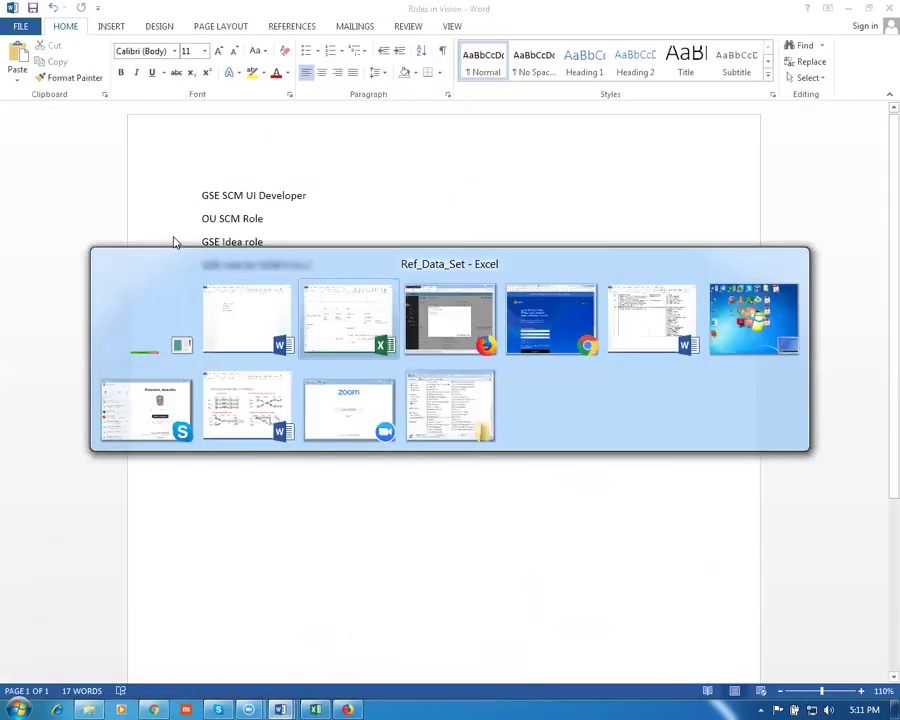
key(alt+Tab)
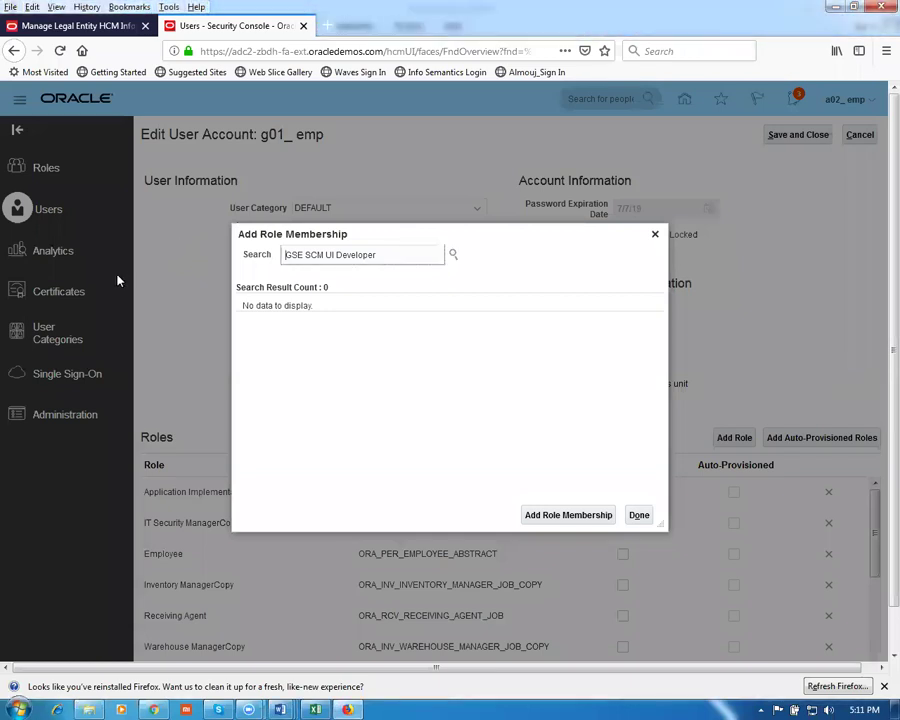
Search 'OU scm' and add OU SCM Role to the user account
drag(400, 256, 298, 256)
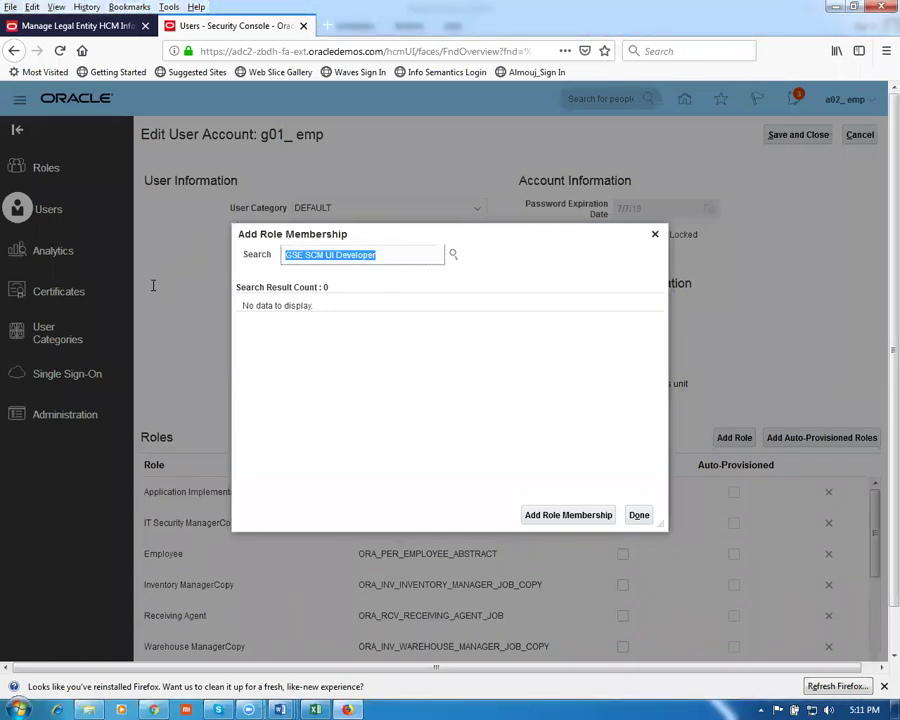
text(OU scm)
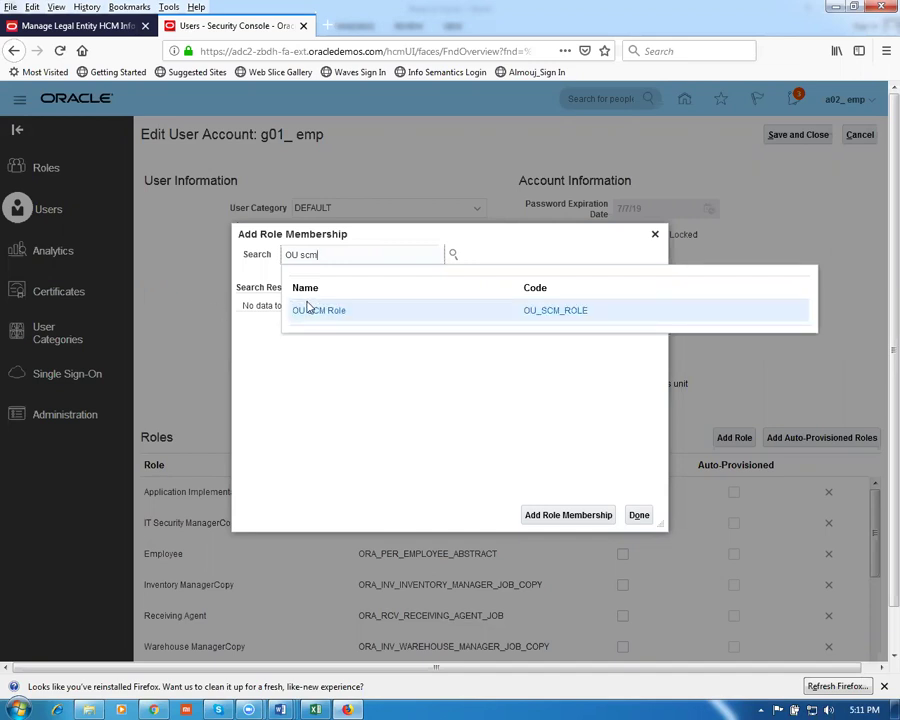
click(316, 311)
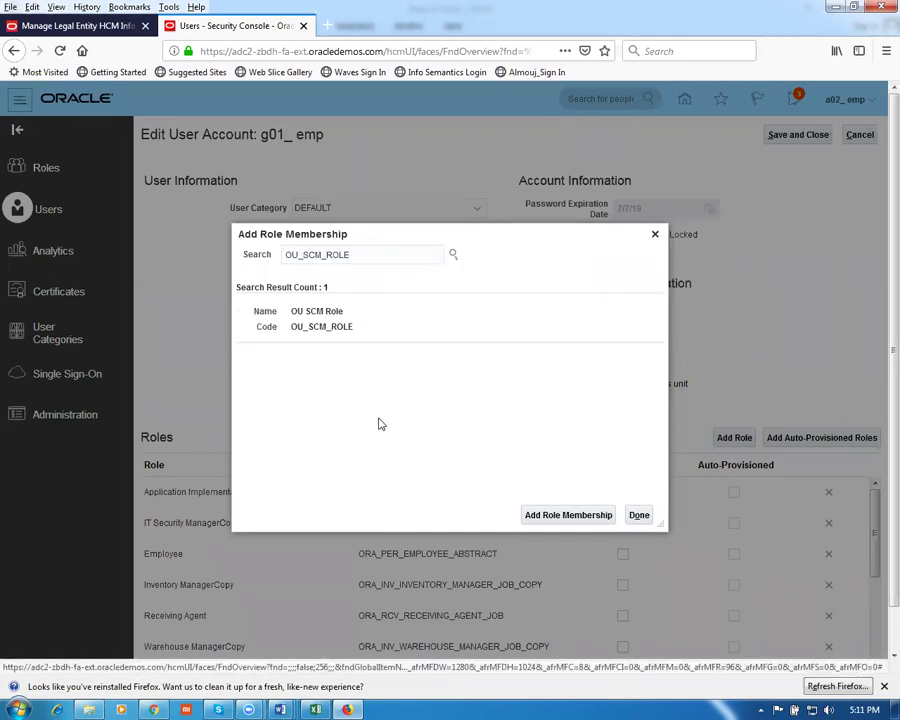
click(380, 330)
click(578, 514)
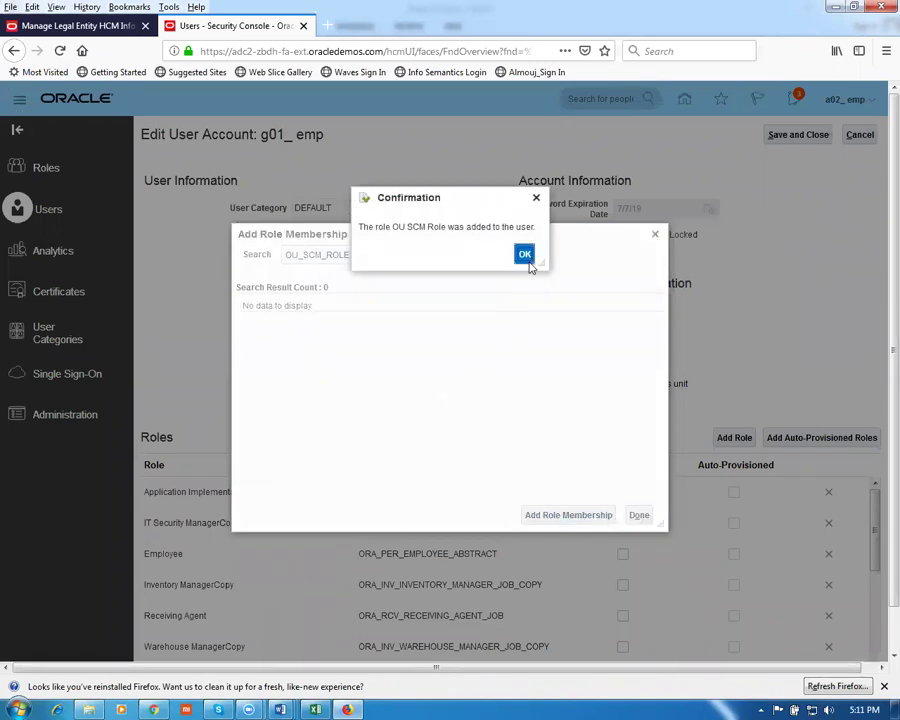
click(527, 255)
key(alt+Tab)
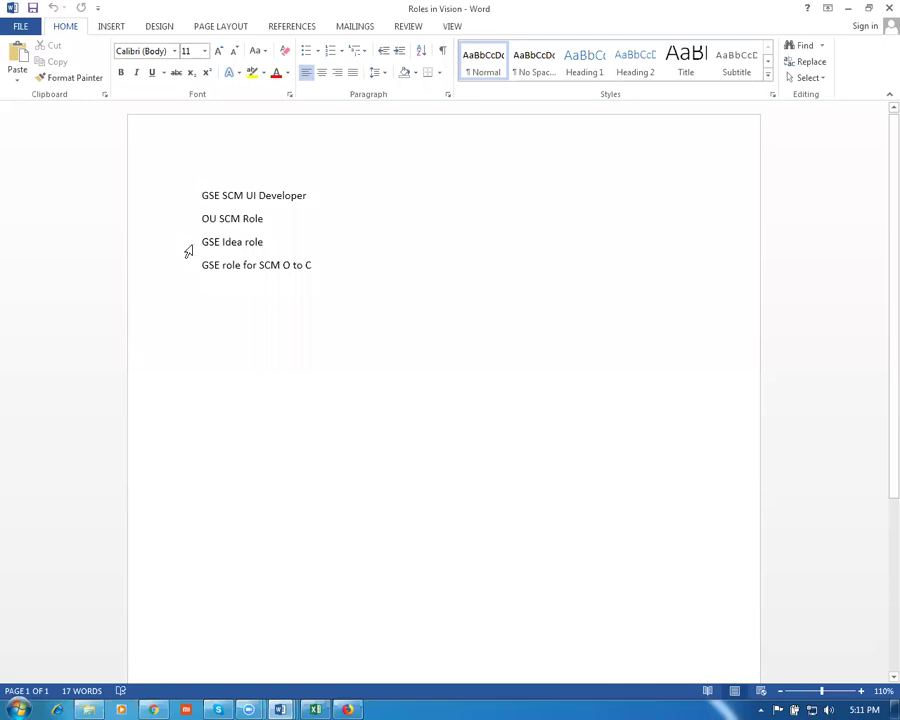
Search for 'gse ide' and add GSE Idea Role to the user's role membership
key(alt+Tab)
key(Return)
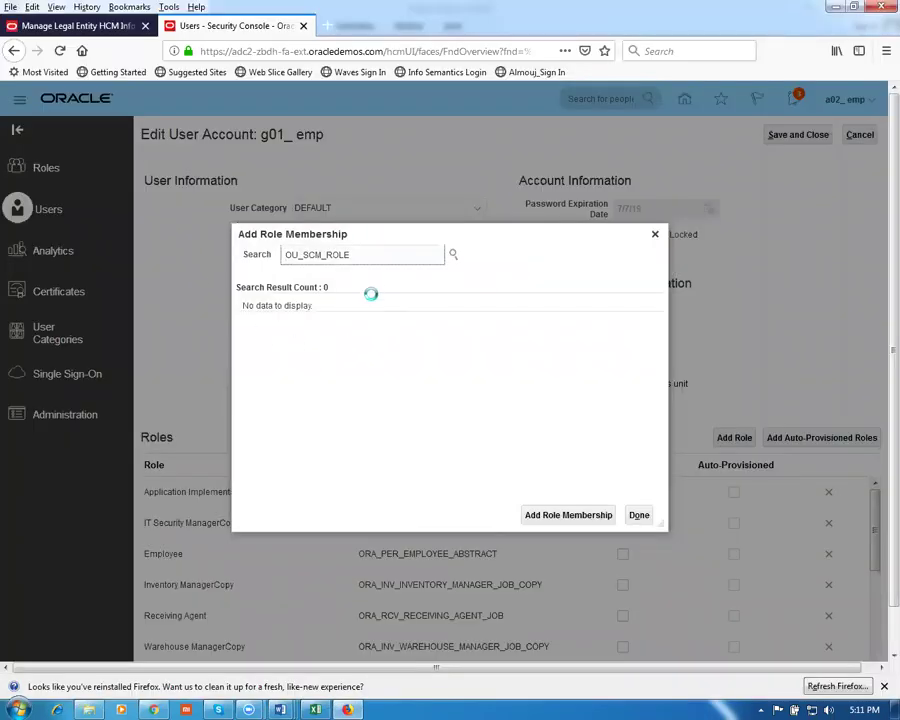
drag(364, 255, 117, 258)
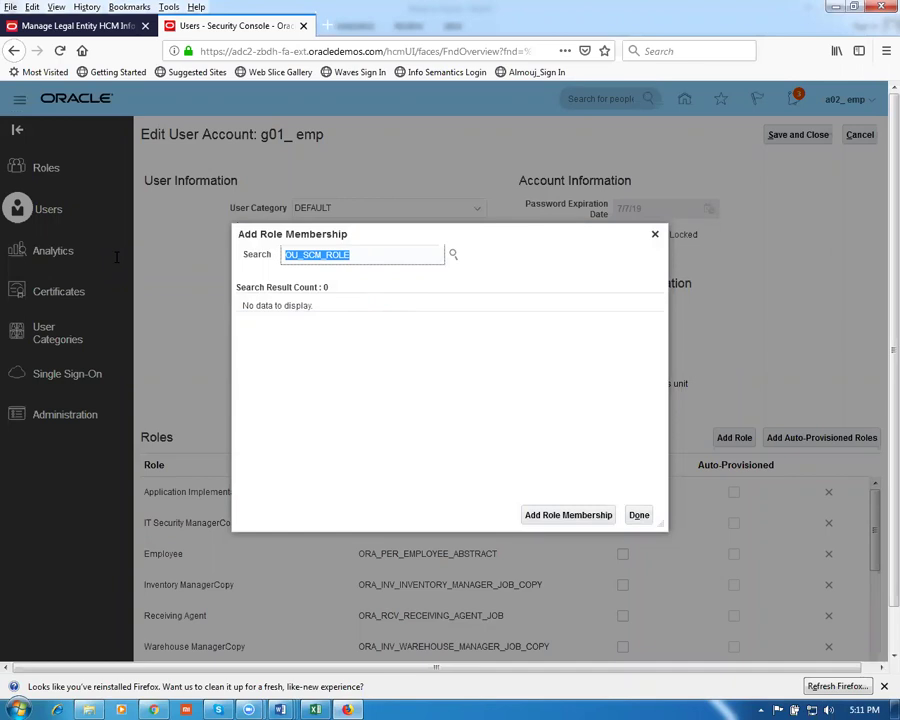
text(gse idea)
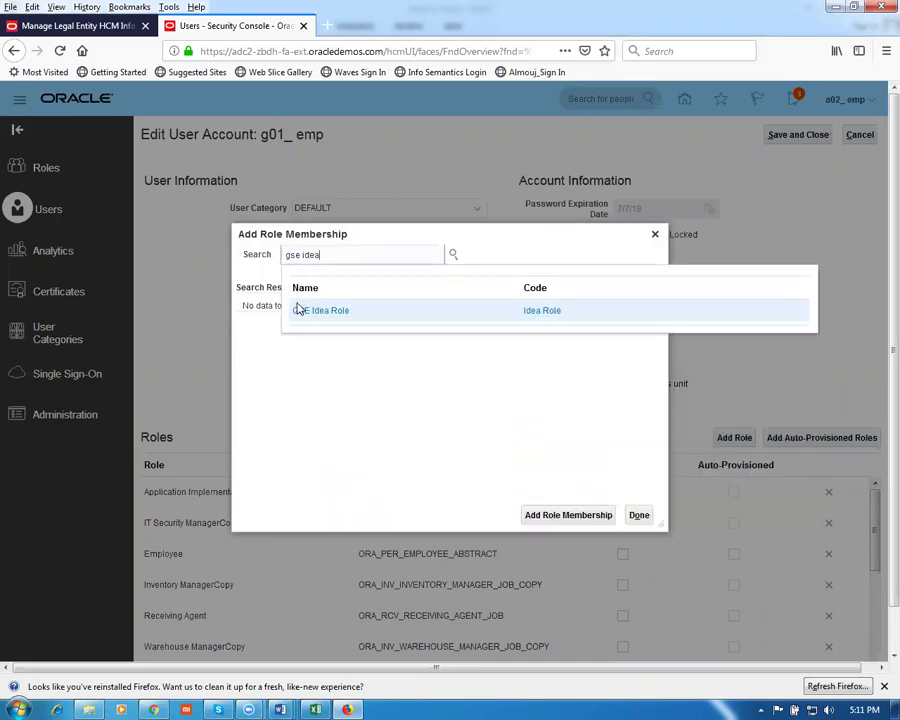
click(298, 310)
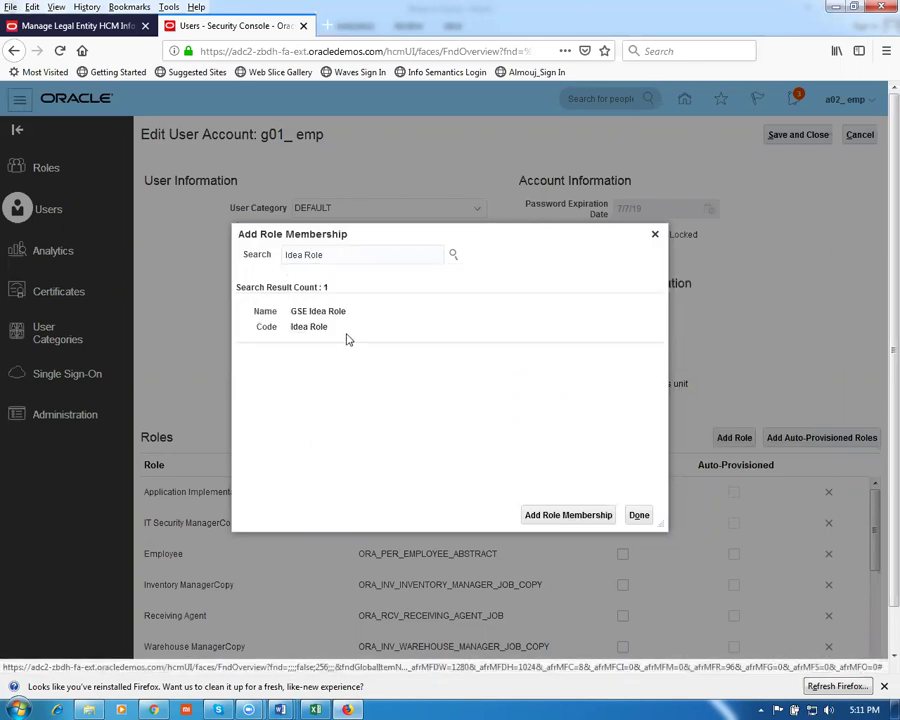
click(347, 338)
click(558, 513)
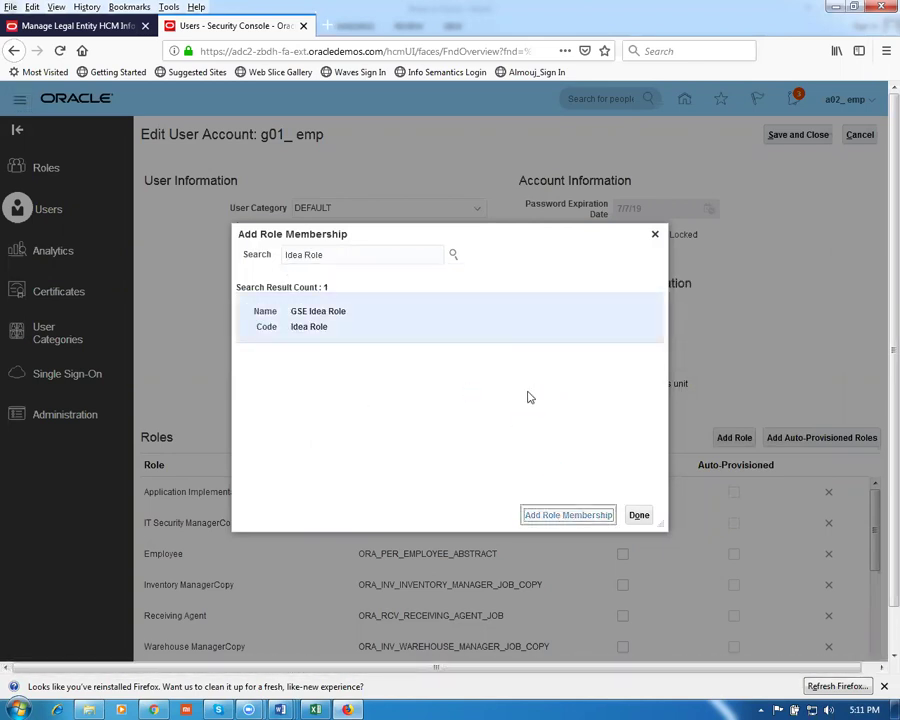
click(525, 253)
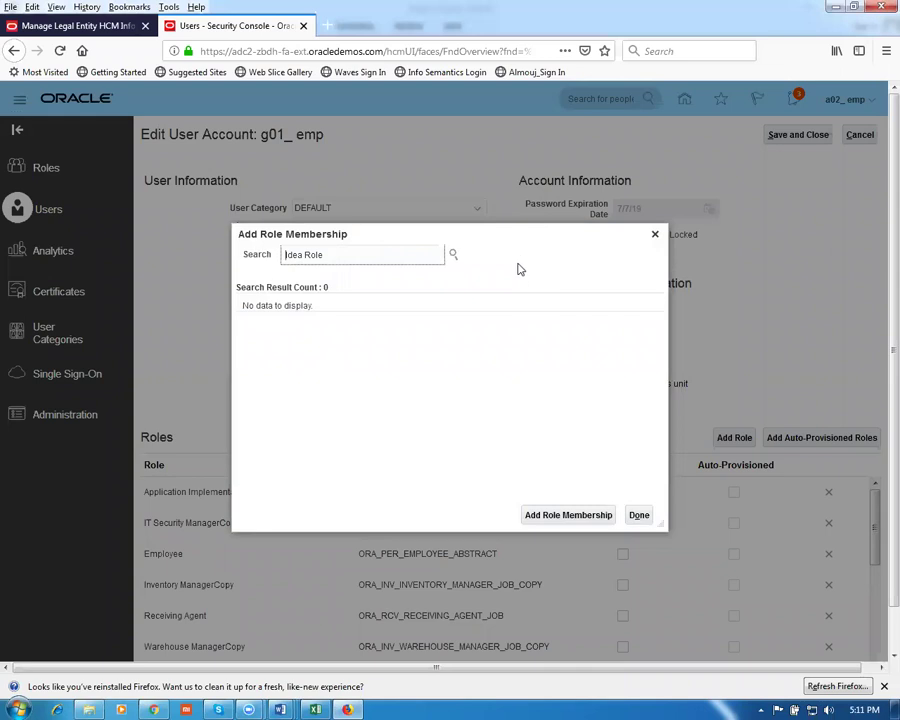
Check the worksheet's Roles in Vision list, then search and add GSE Role for SCM O2C
key(alt+Tab)
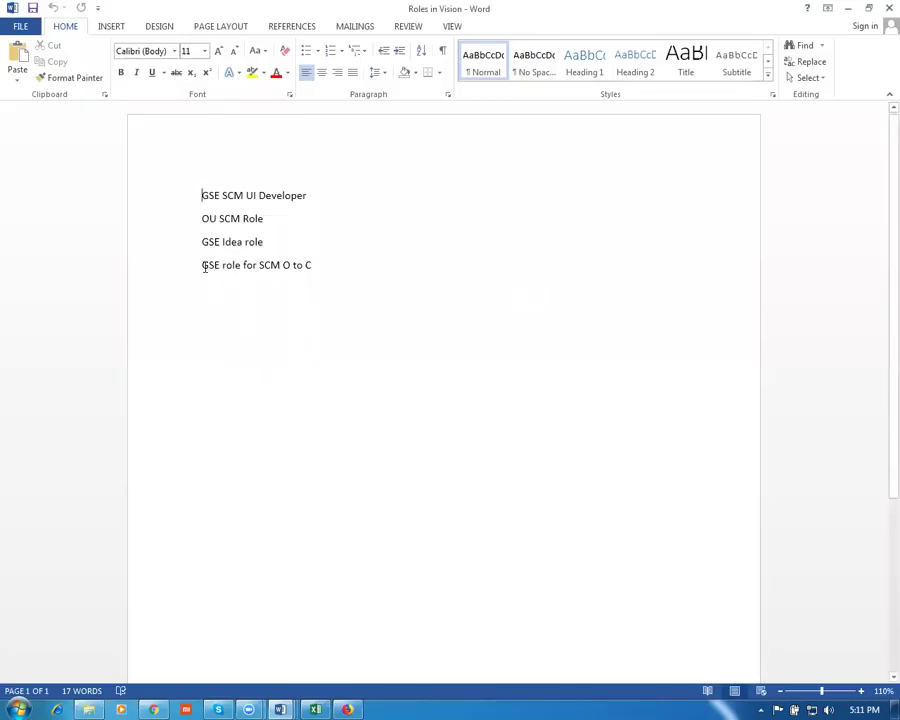
drag(203, 264, 325, 269)
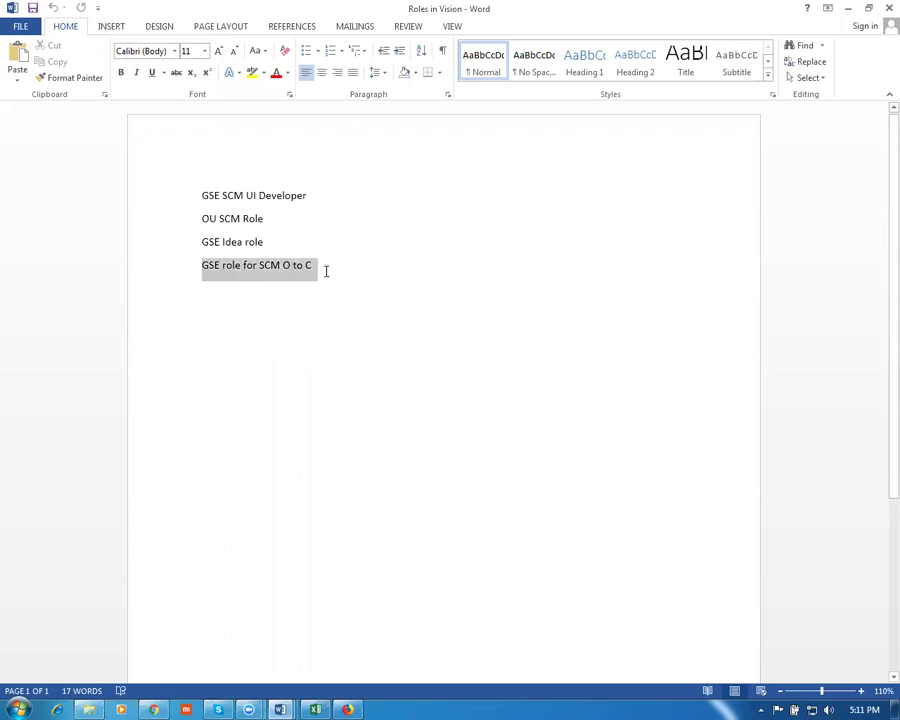
key(alt+Tab)
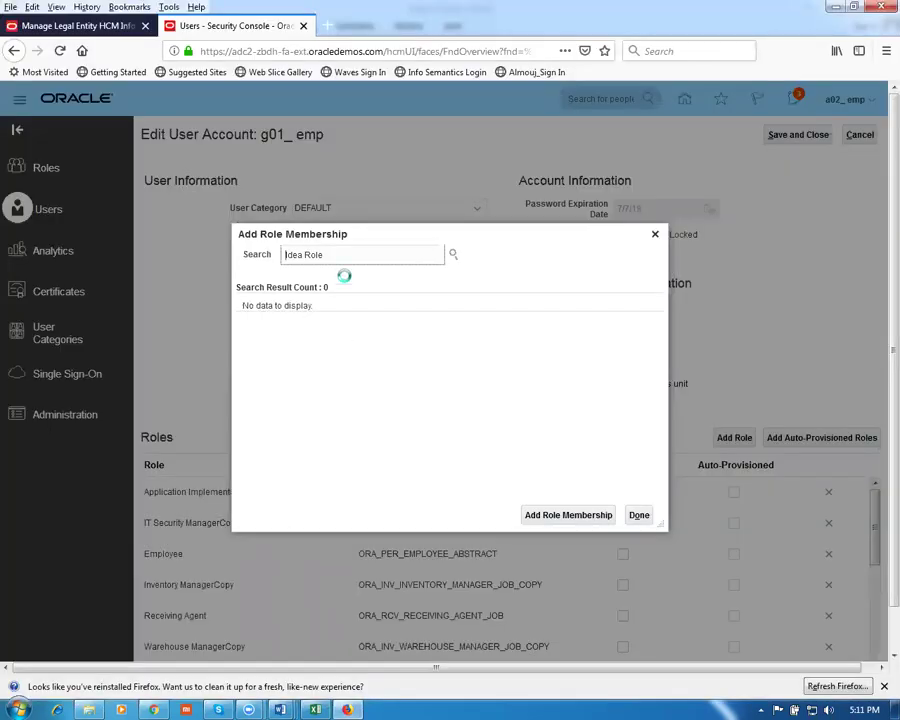
key(ctrl+a)
text(gse)
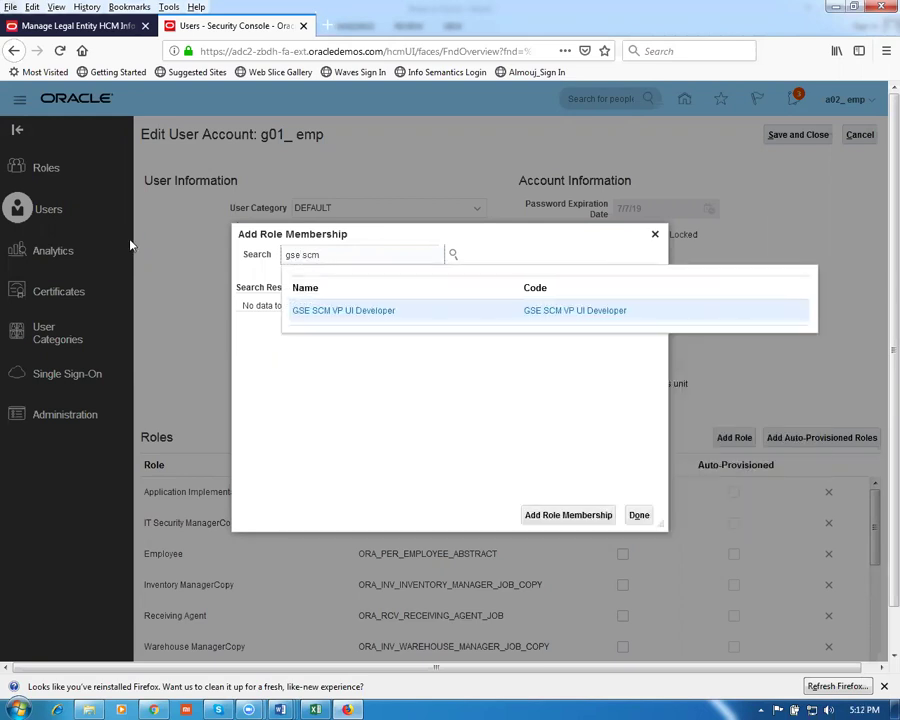
key(alt+Tab)
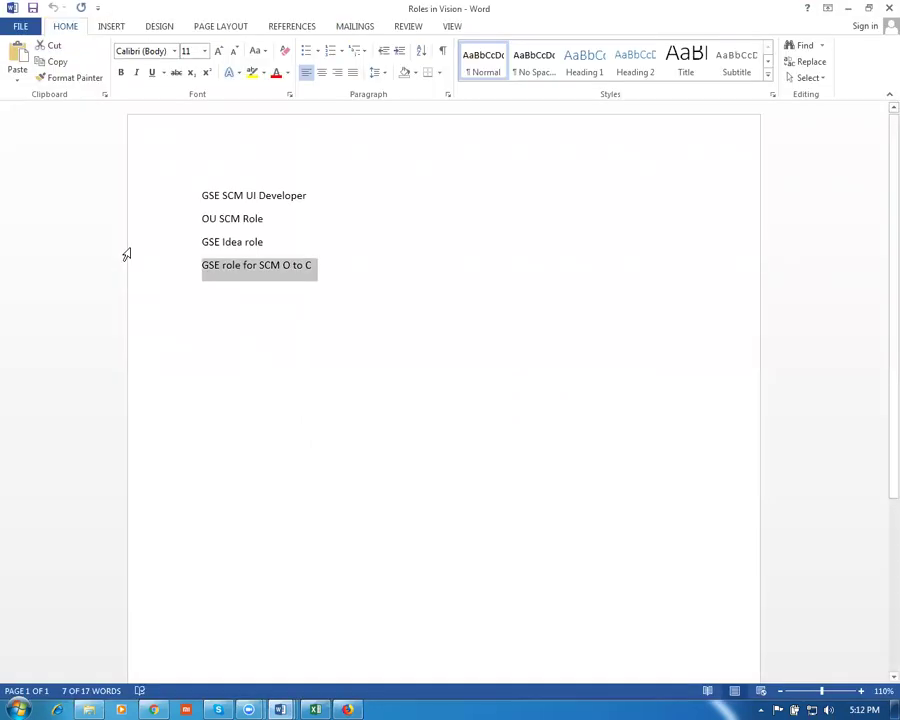
key(alt+Tab)
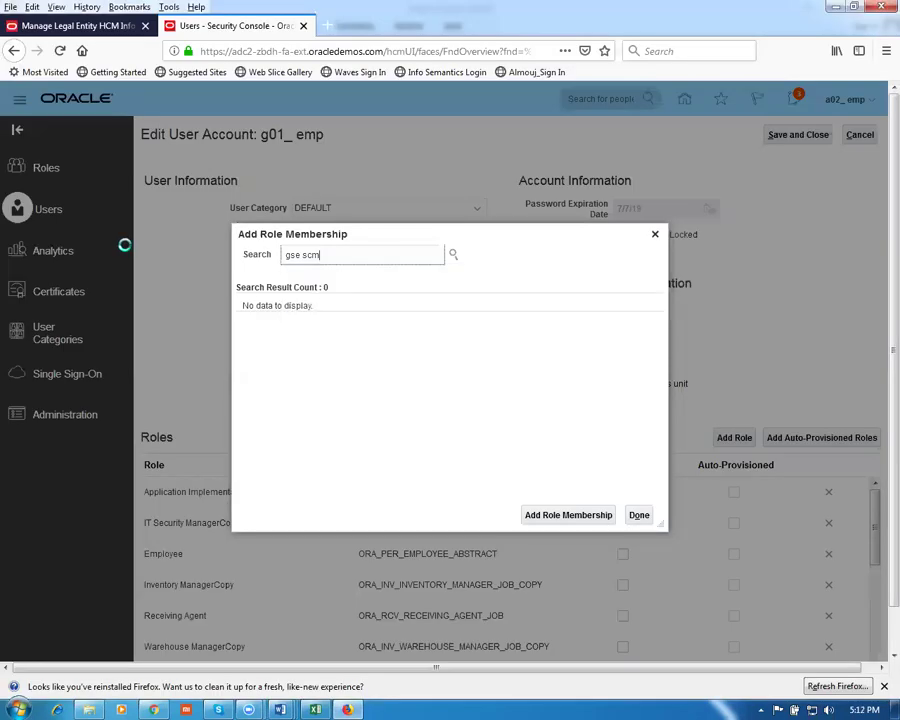
key(BackSpace)
key(BackSpace)
key(BackSpace)
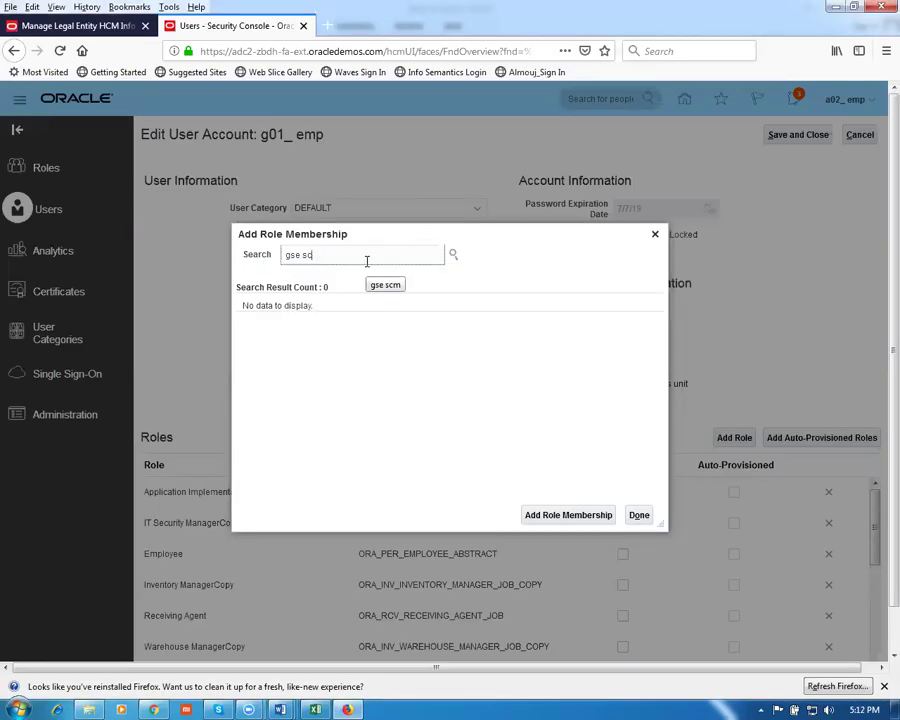
text(role)
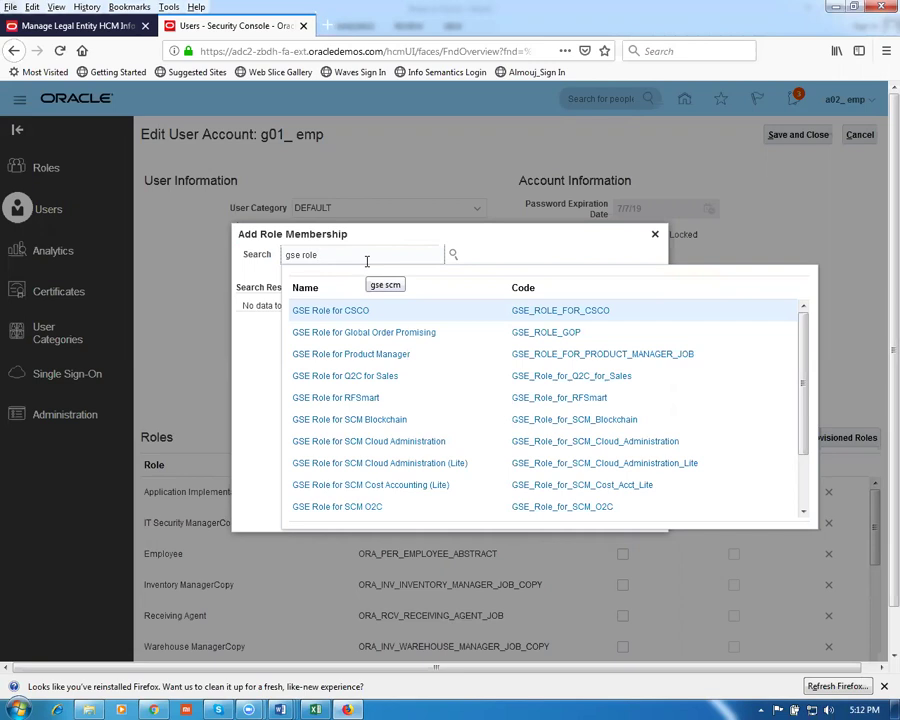
click(384, 508)
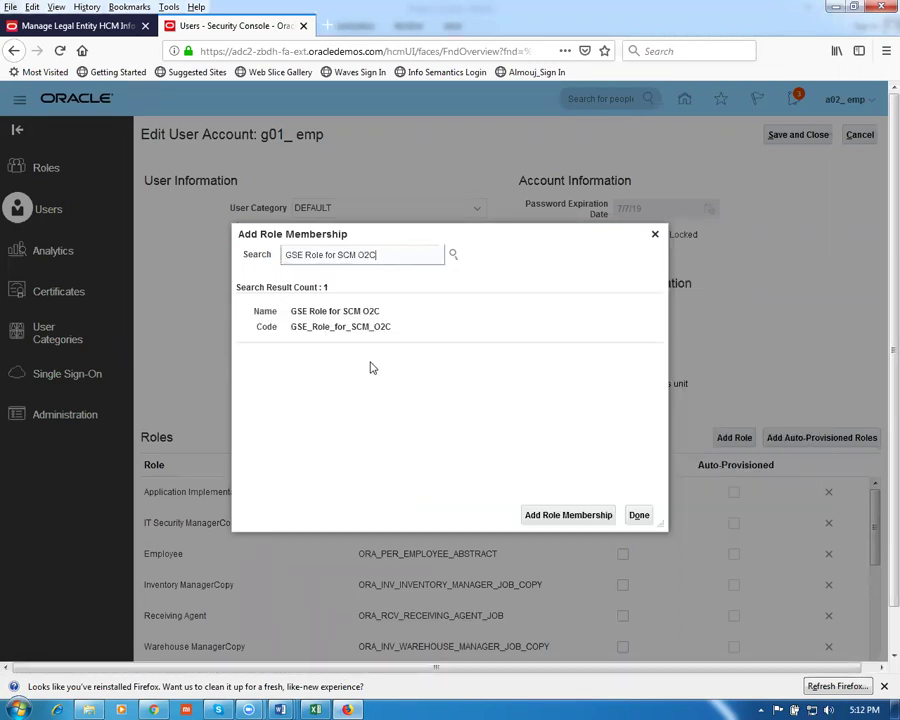
click(352, 326)
click(531, 513)
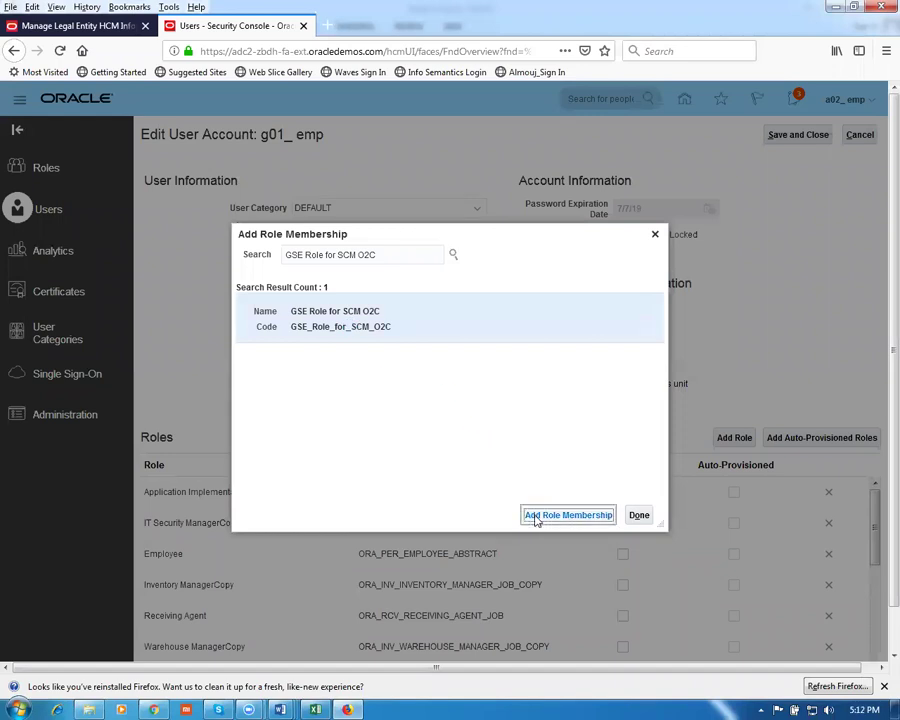
click(540, 254)
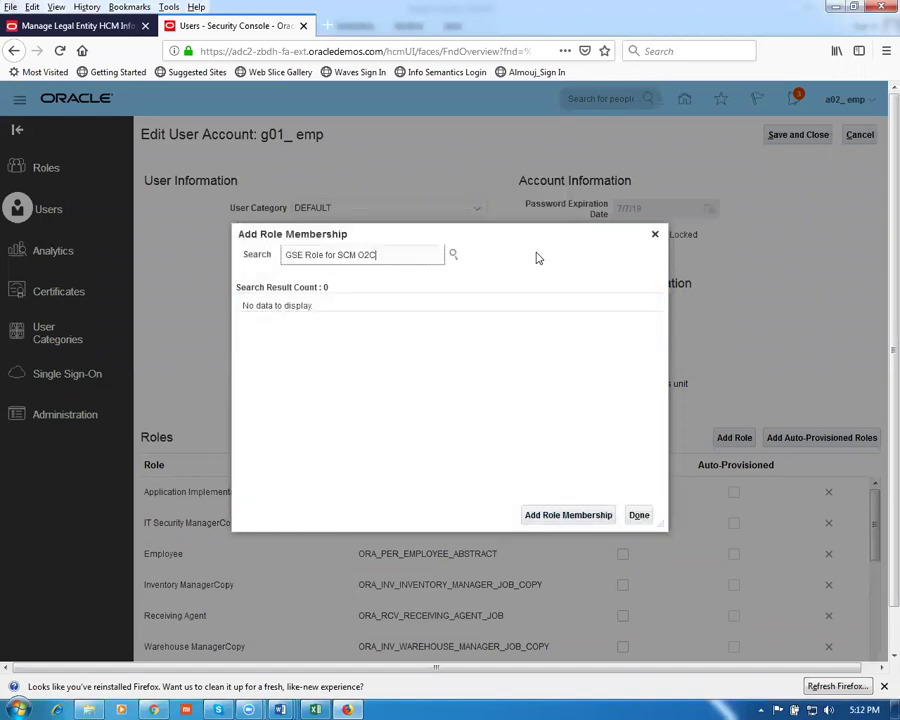
Verify the role list in the Proc_Work_Sheet worksheet, then finish adding roles and save the account
key(alt+Tab)
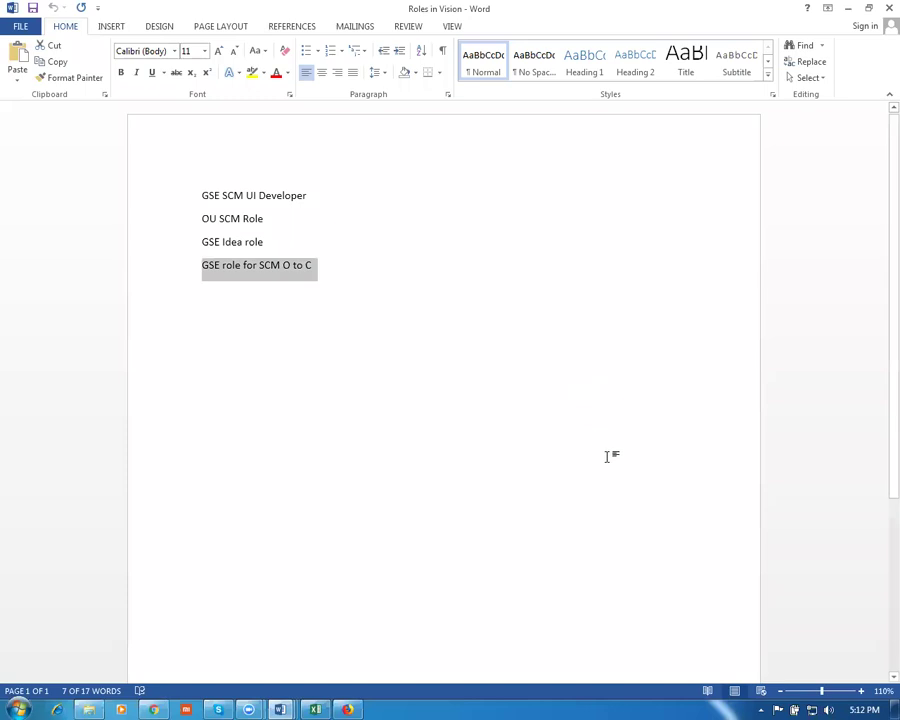
key(End)
key(Return)
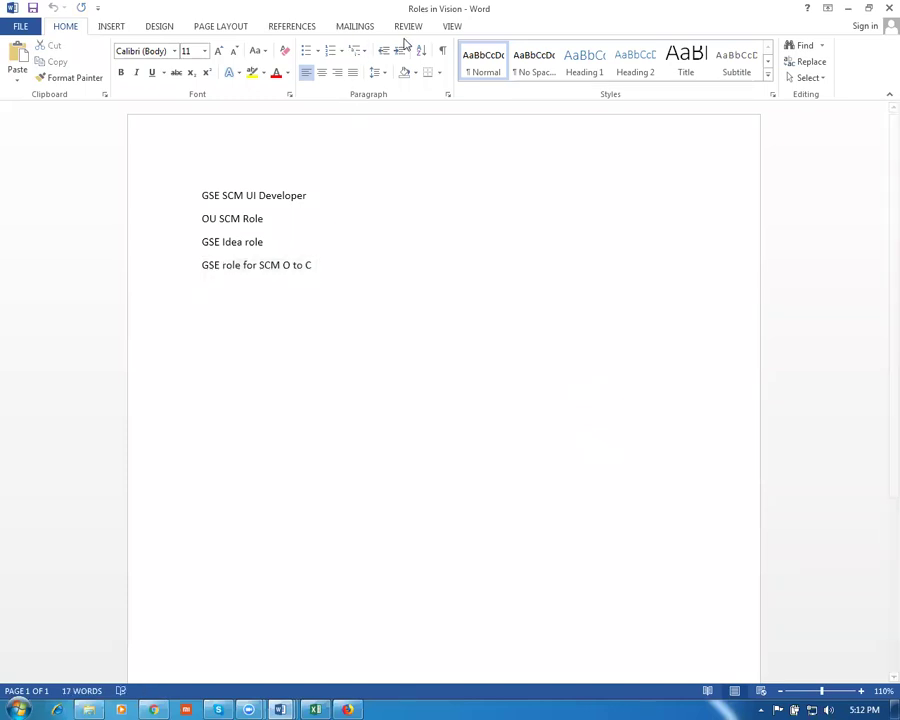
key(alt+Tab)
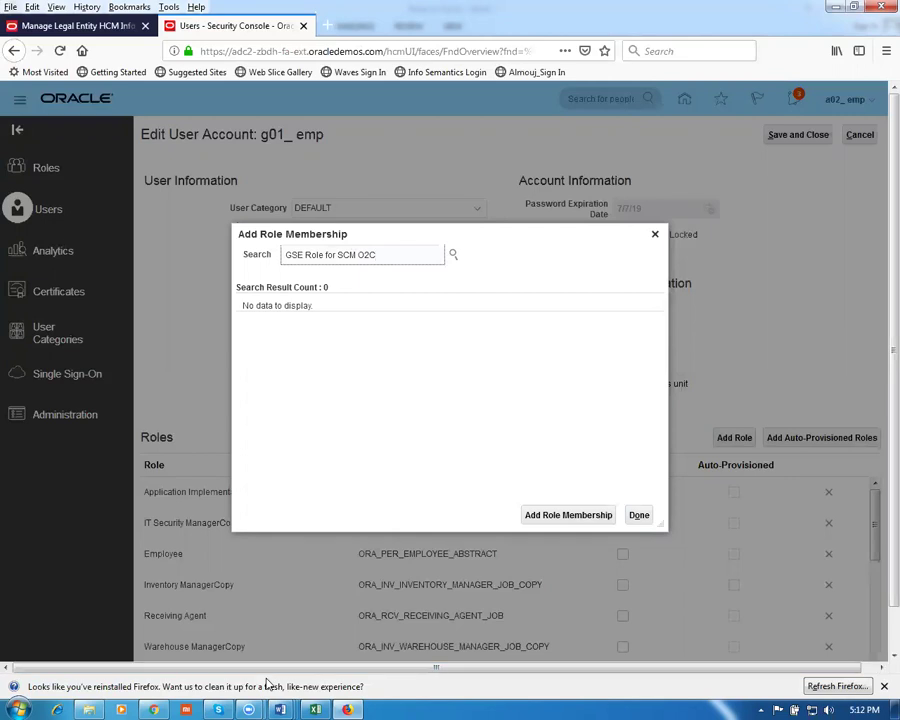
mouse_move(280, 709)
click(160, 630)
scroll(207, 499, down, 1)
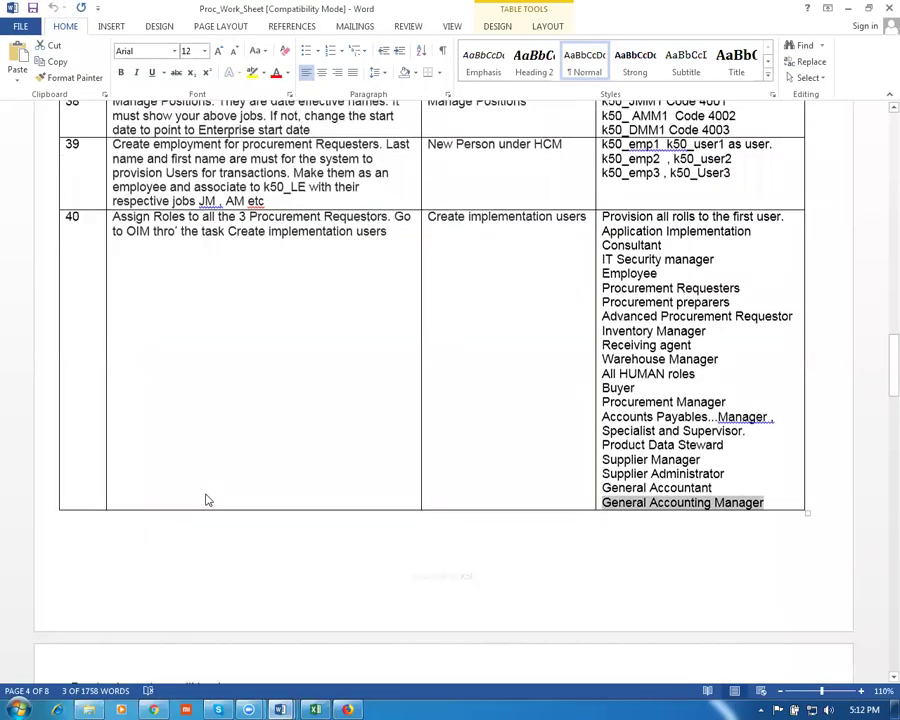
scroll(207, 499, down, 2)
scroll(209, 501, up, 5)
key(alt+Tab)
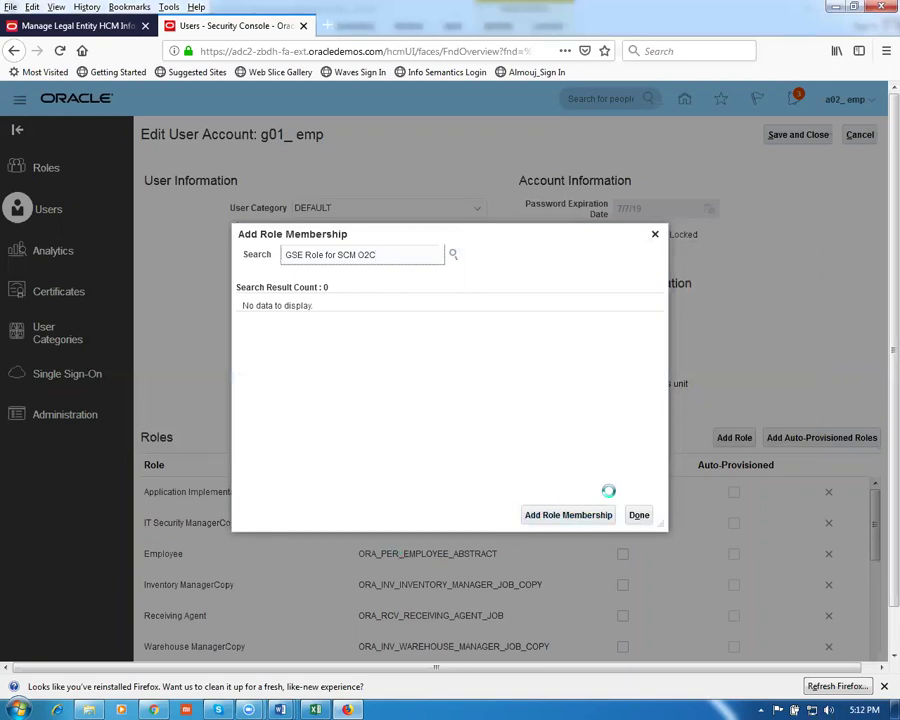
click(639, 515)
click(806, 135)
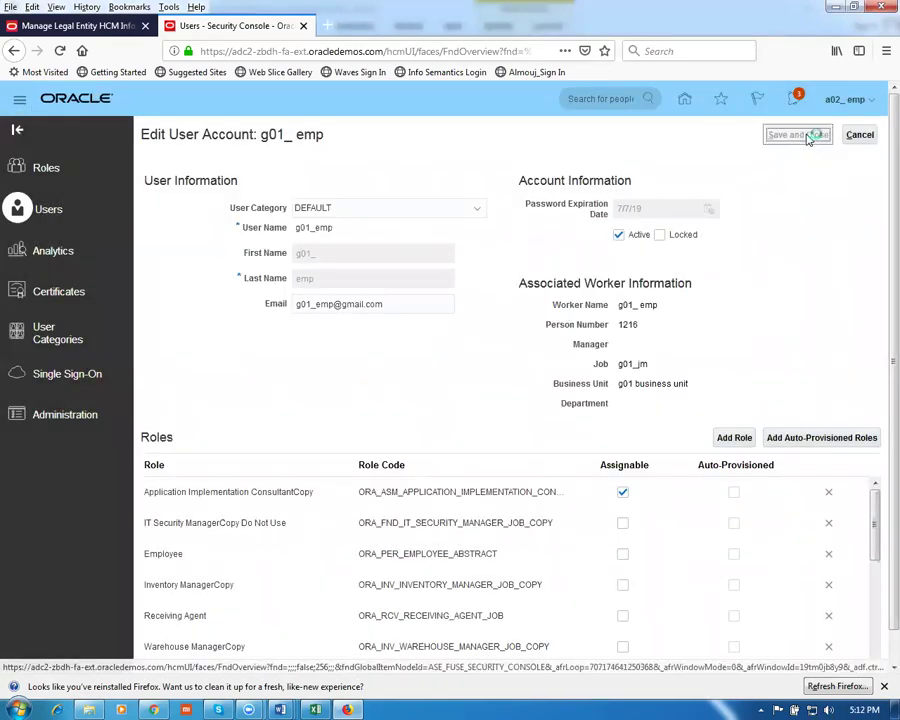
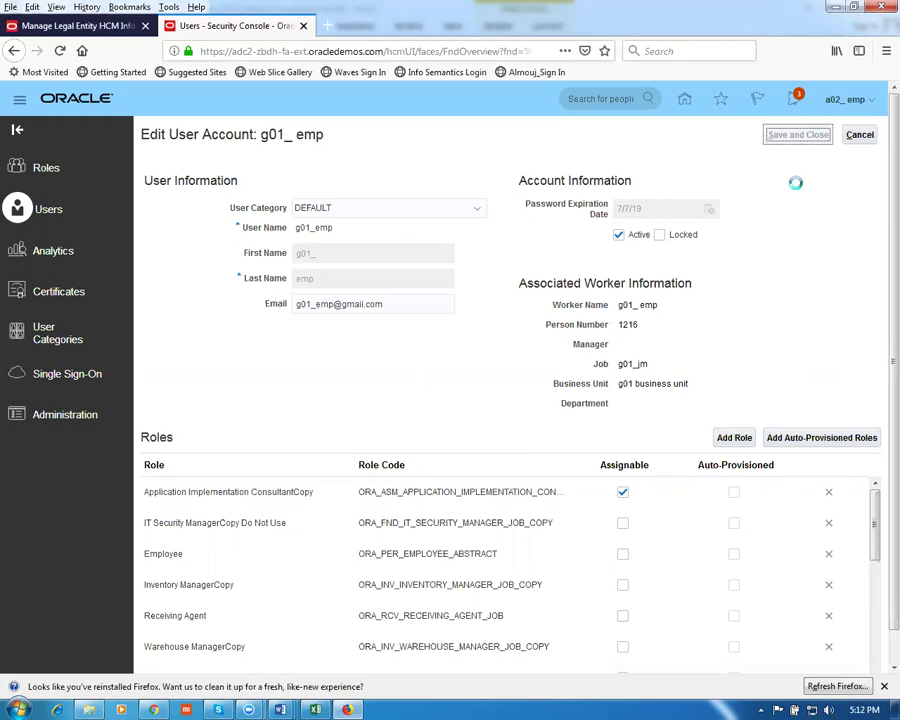
Go to the Scheduled Processes work area from the Navigator
click(18, 100)
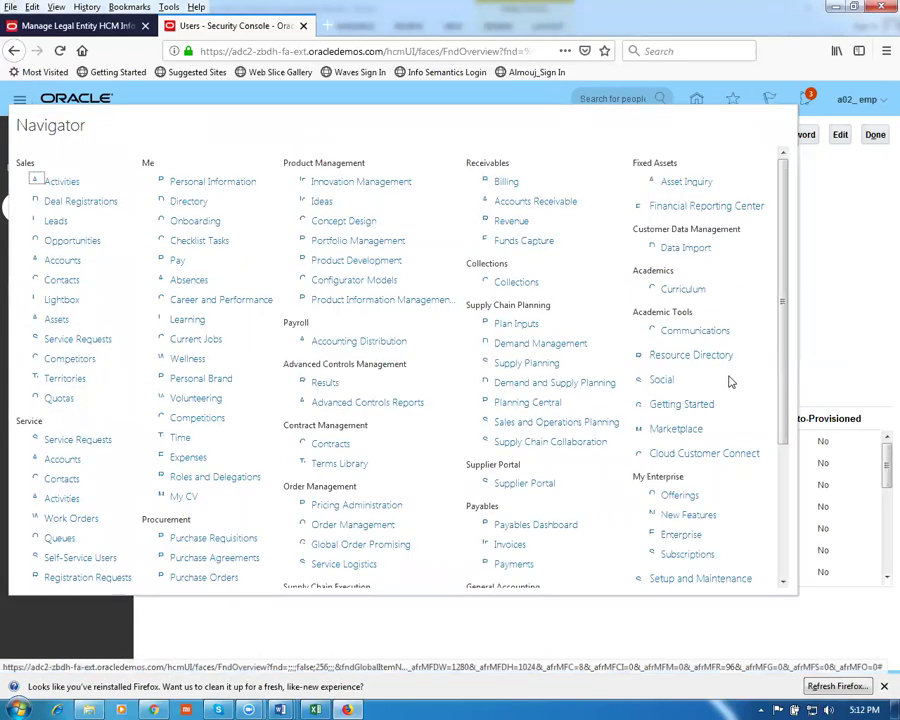
scroll(785, 420, down, 3)
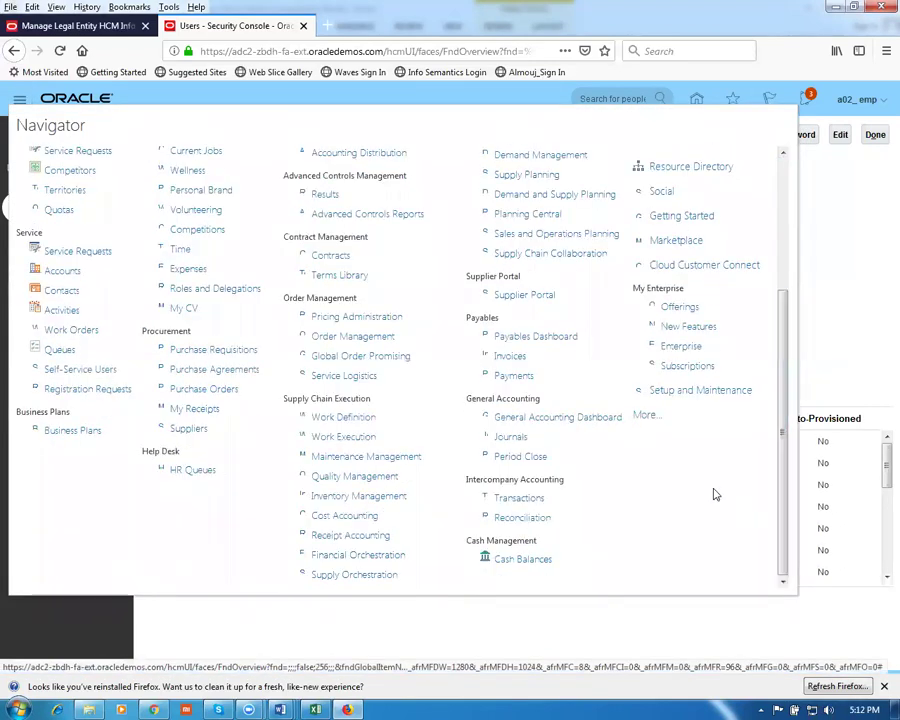
click(646, 416)
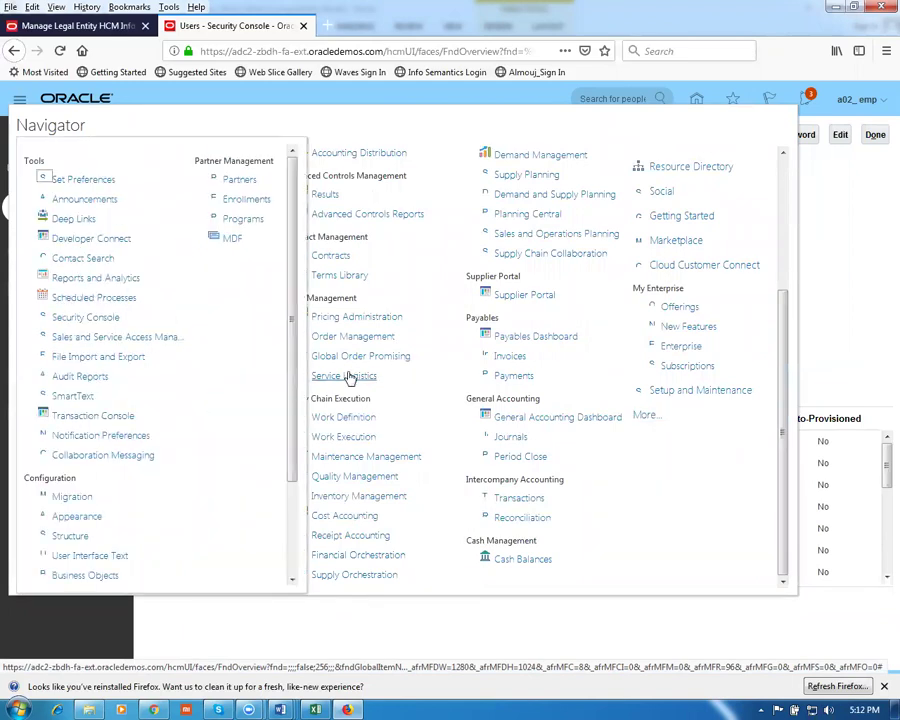
click(60, 298)
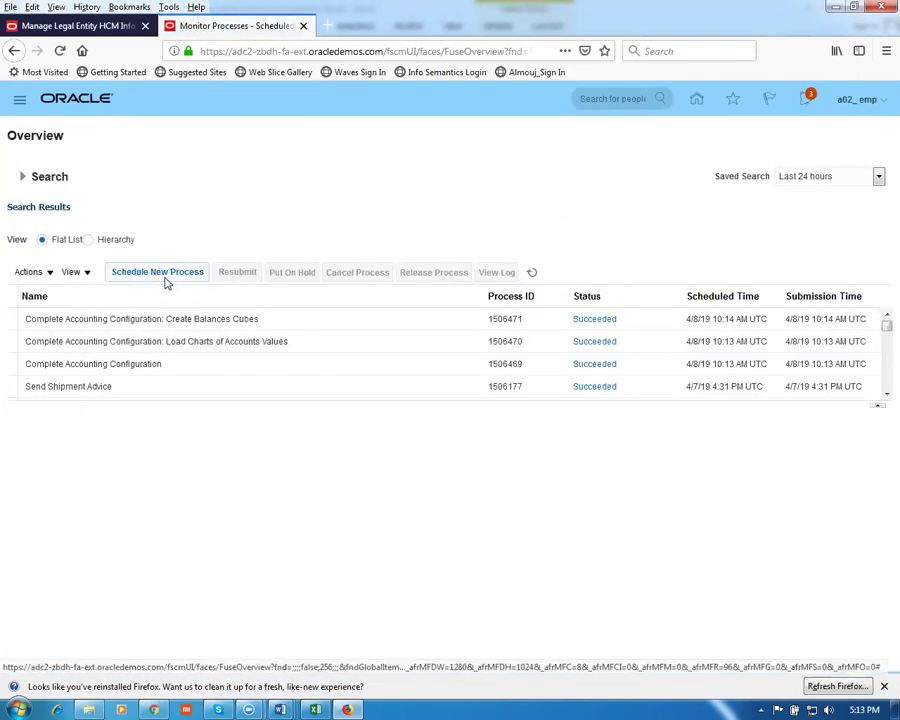
Schedule a new process for the Import User and Role Application Security Data job
click(166, 280)
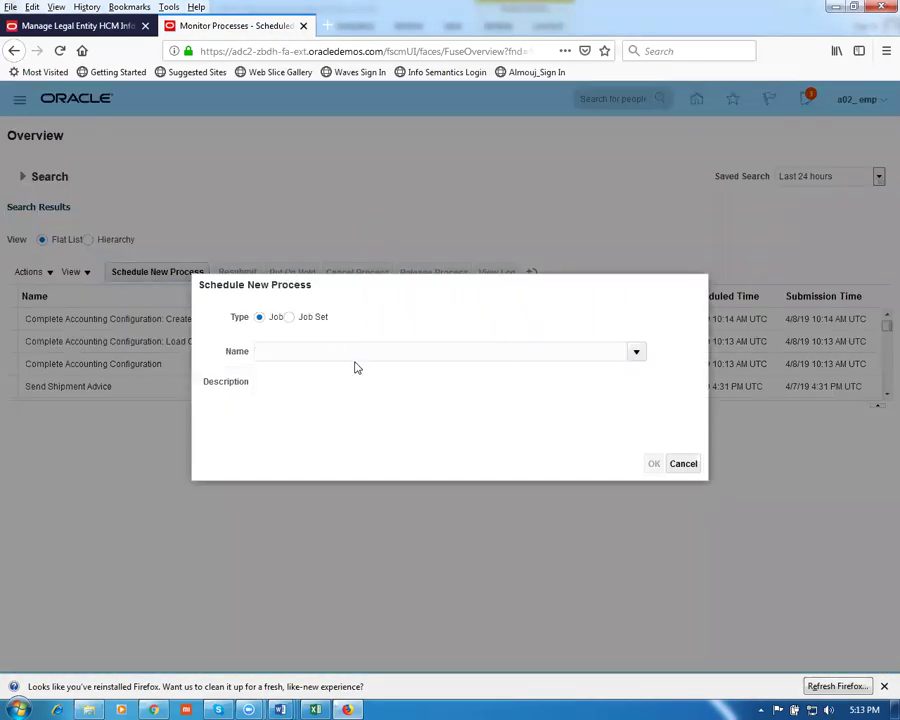
click(352, 349)
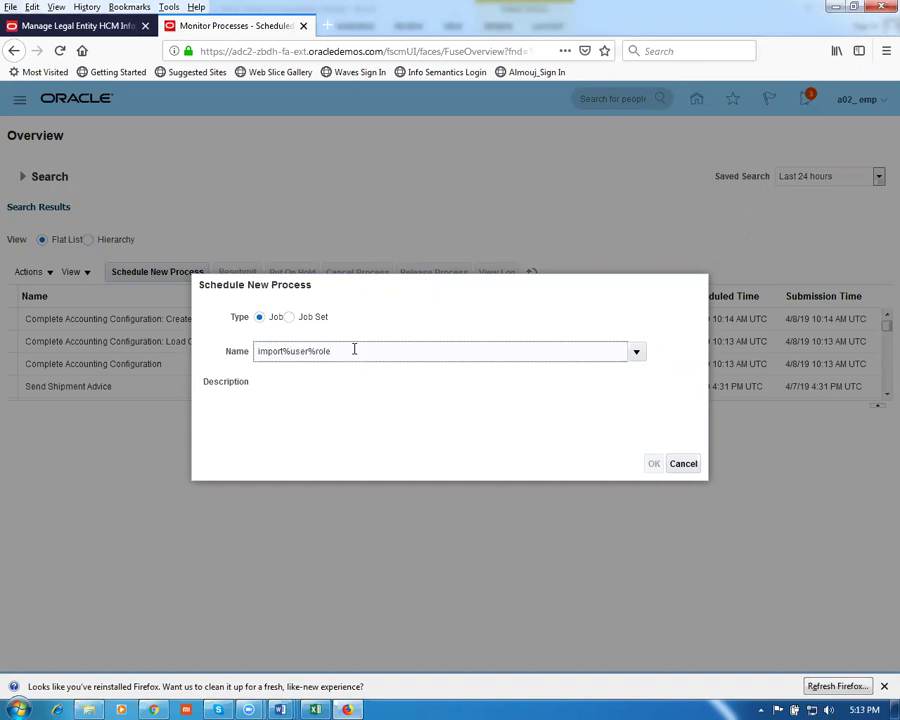
key(Tab)
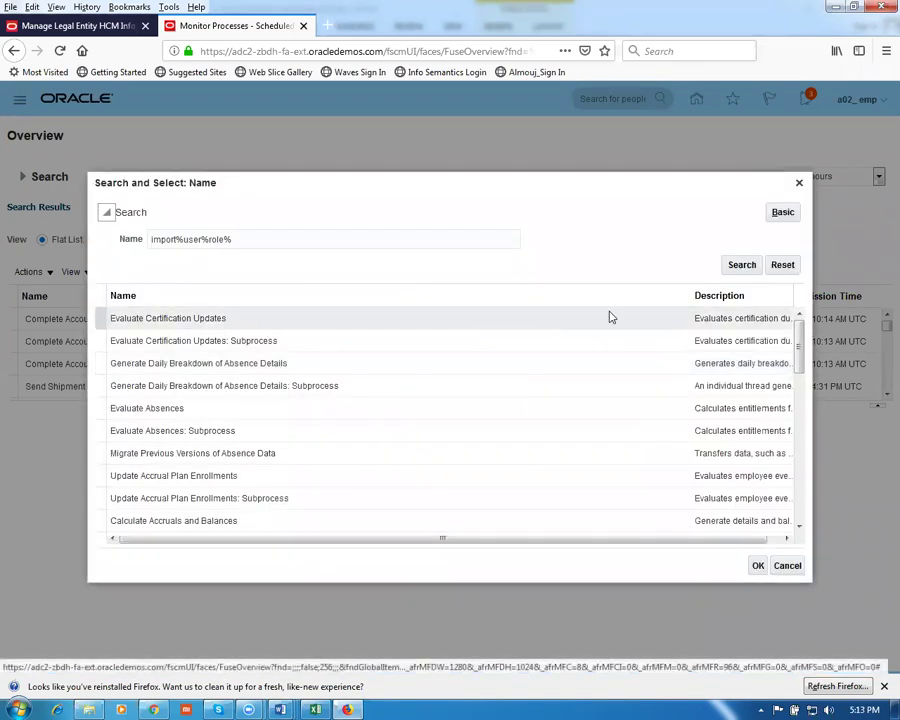
click(740, 266)
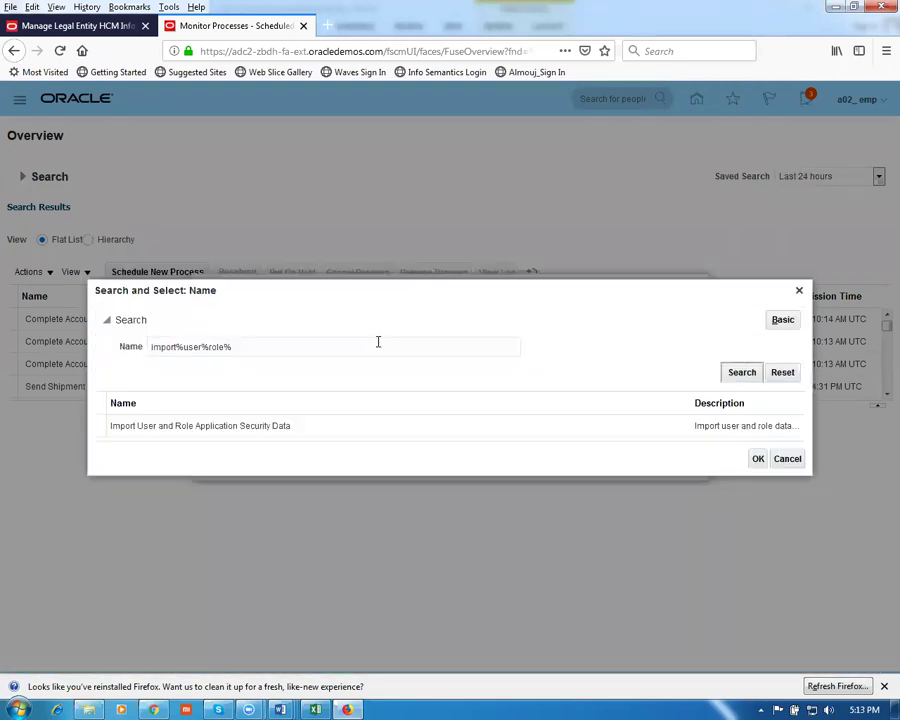
click(358, 432)
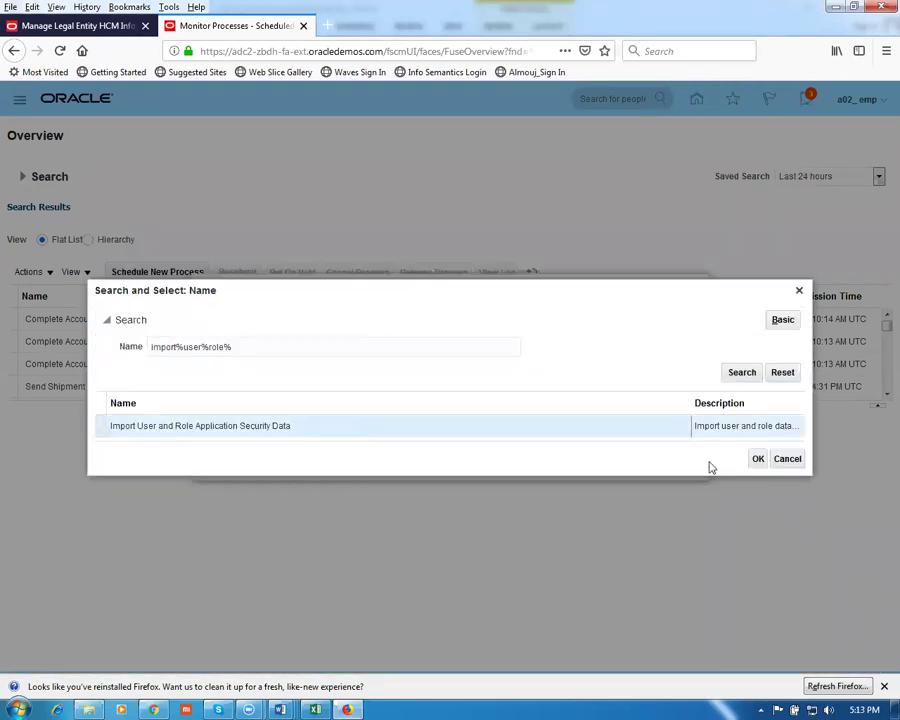
click(758, 462)
click(653, 463)
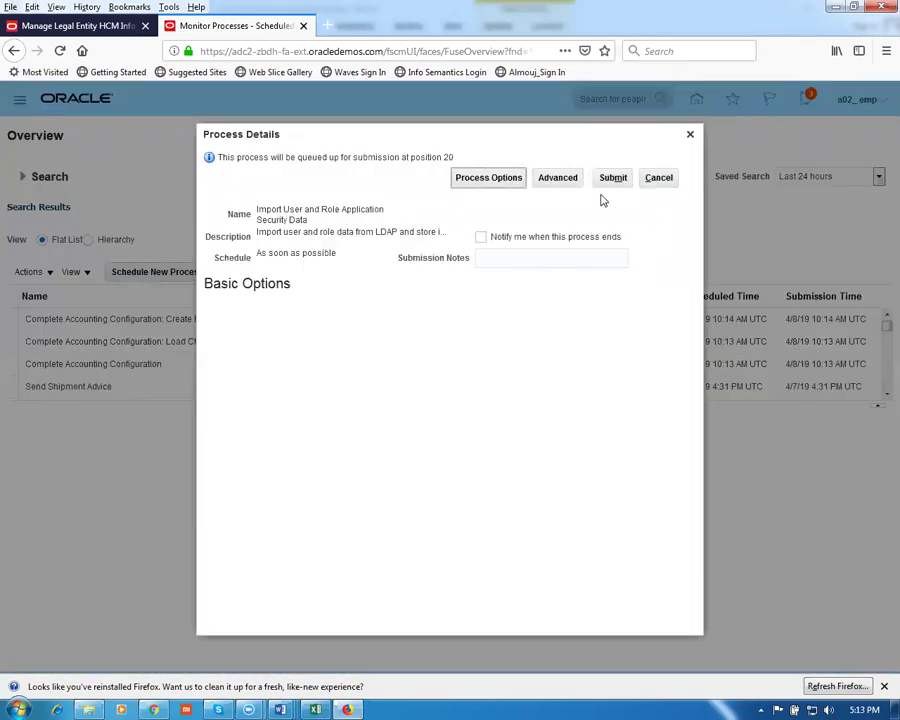
Submit the process and refresh the list to show ID 1506482 waiting
click(608, 189)
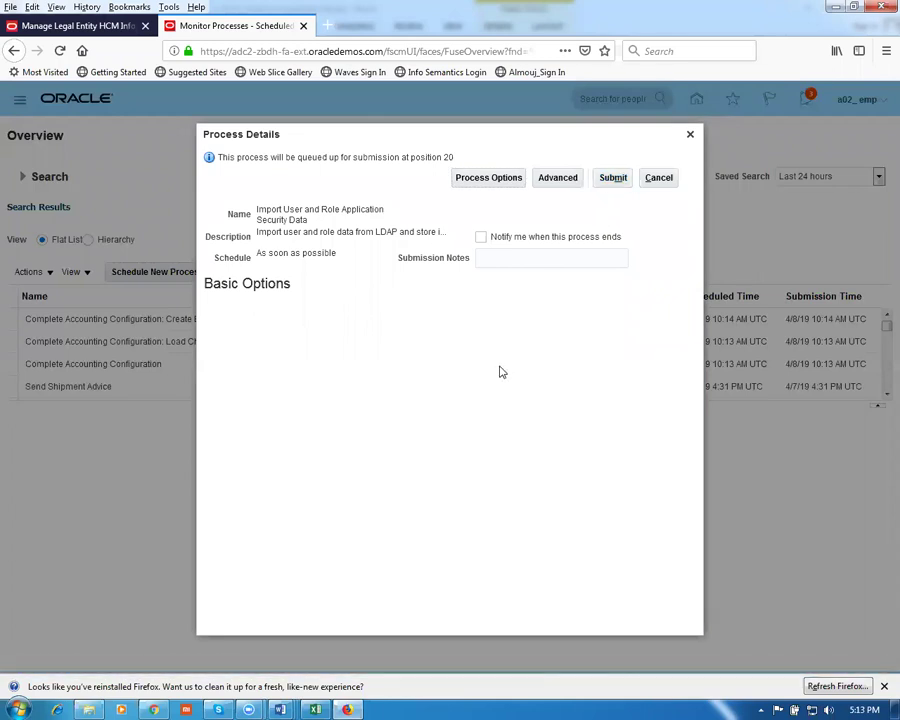
click(606, 182)
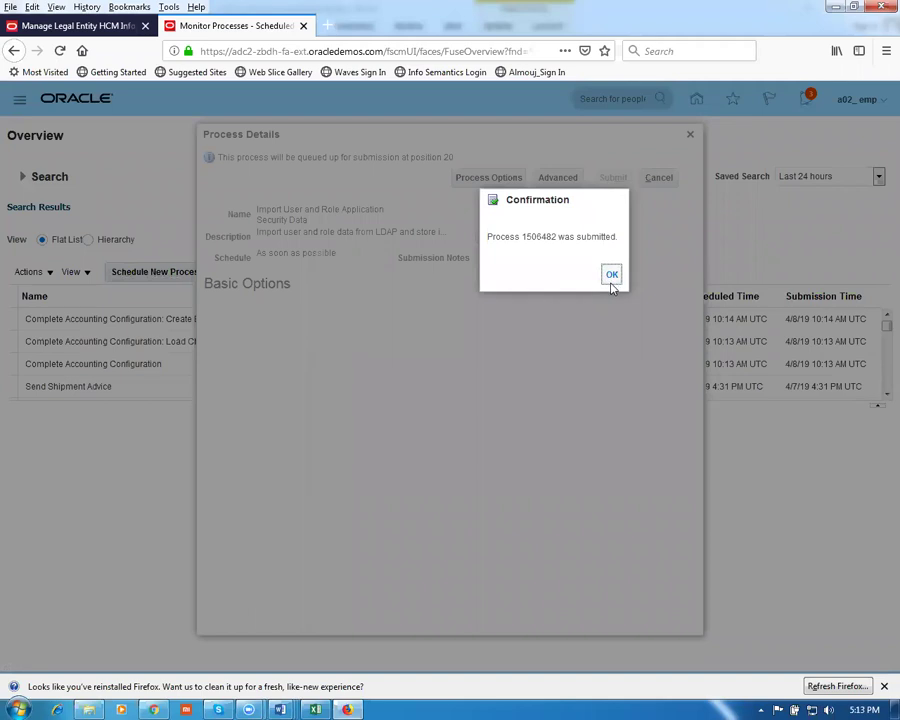
click(611, 275)
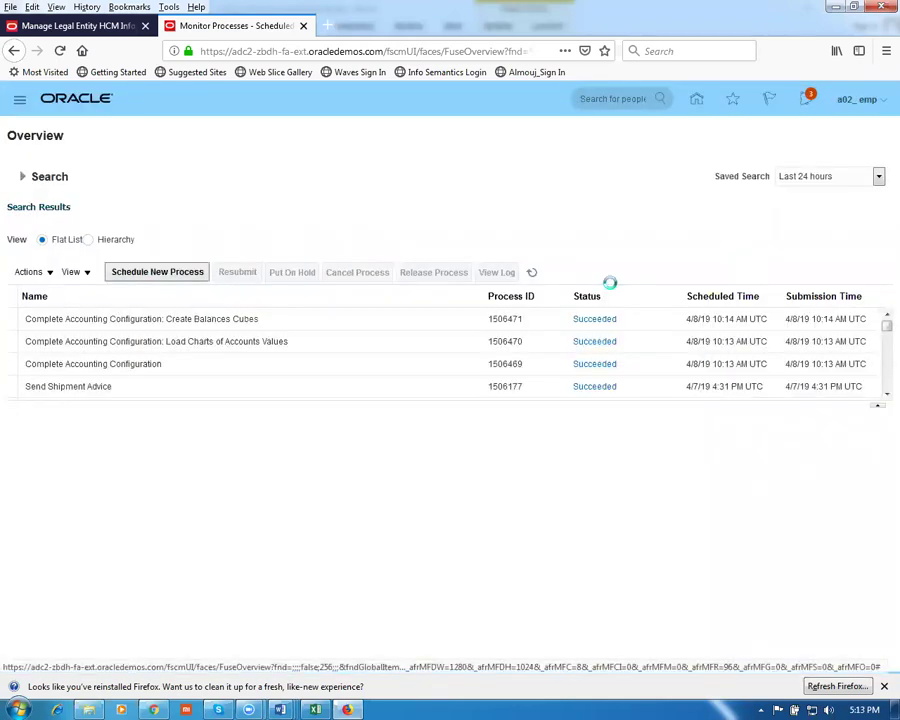
click(531, 275)
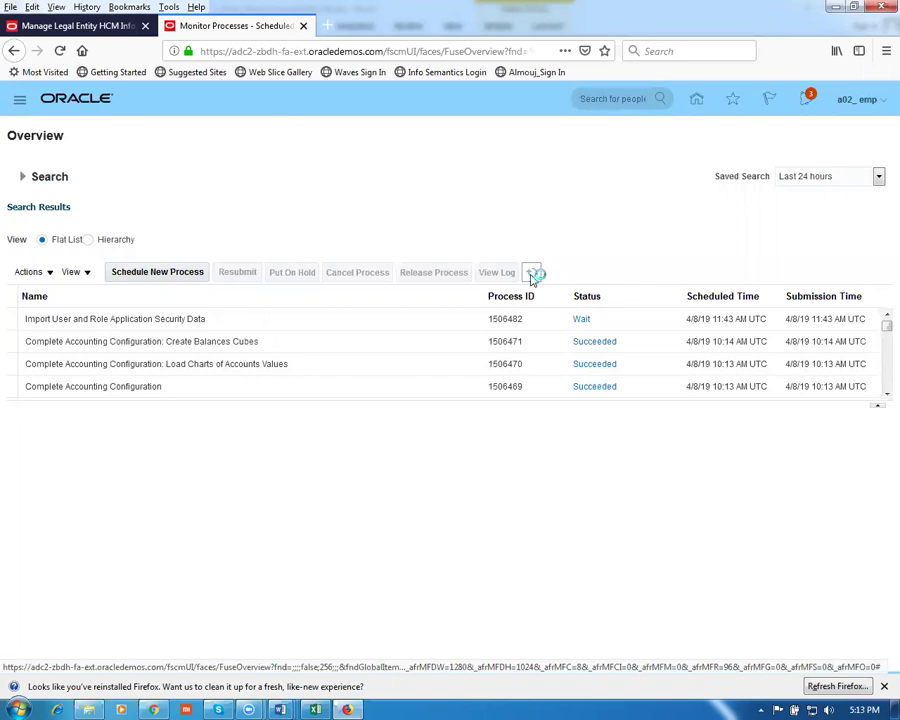
key(alt+Tab)
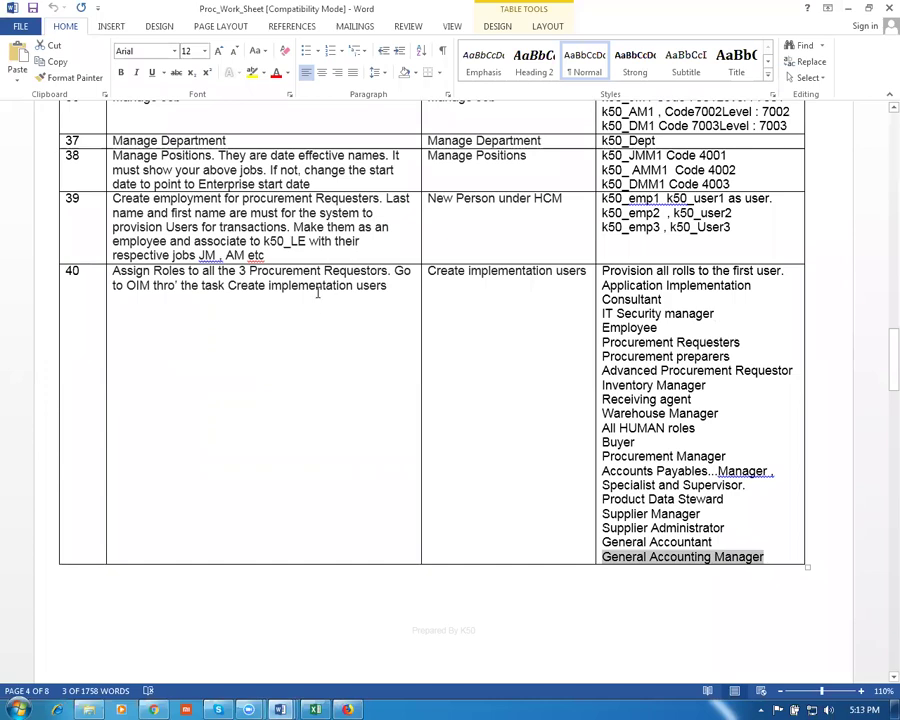
Select rows 1–4 of the worksheet's Purchasing setups table, then return to Oracle
click(318, 289)
scroll(323, 377, down, 3)
scroll(323, 377, down, 7)
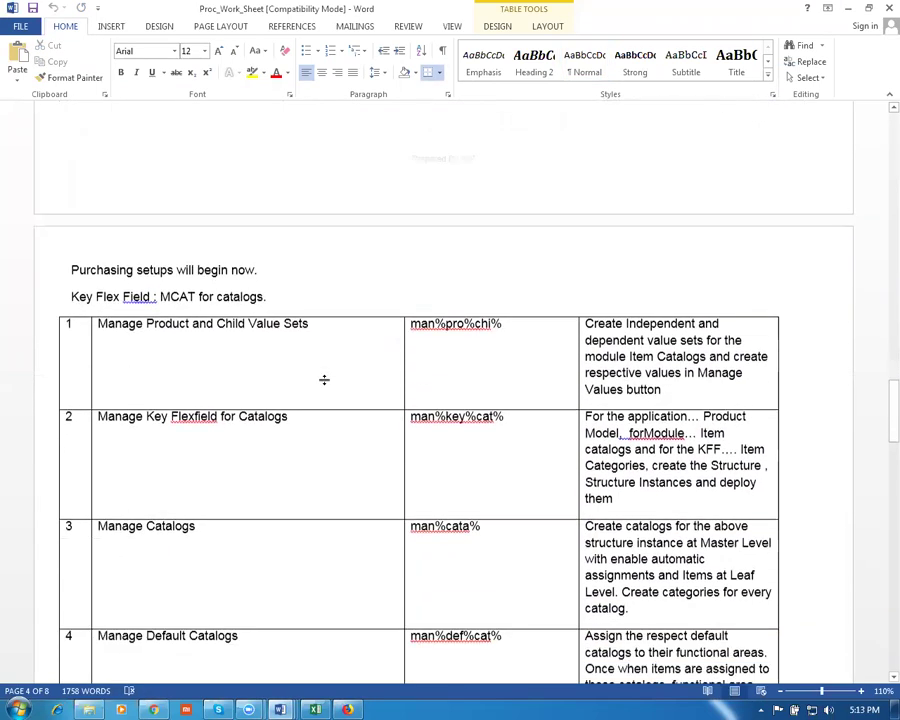
scroll(323, 379, down, 1)
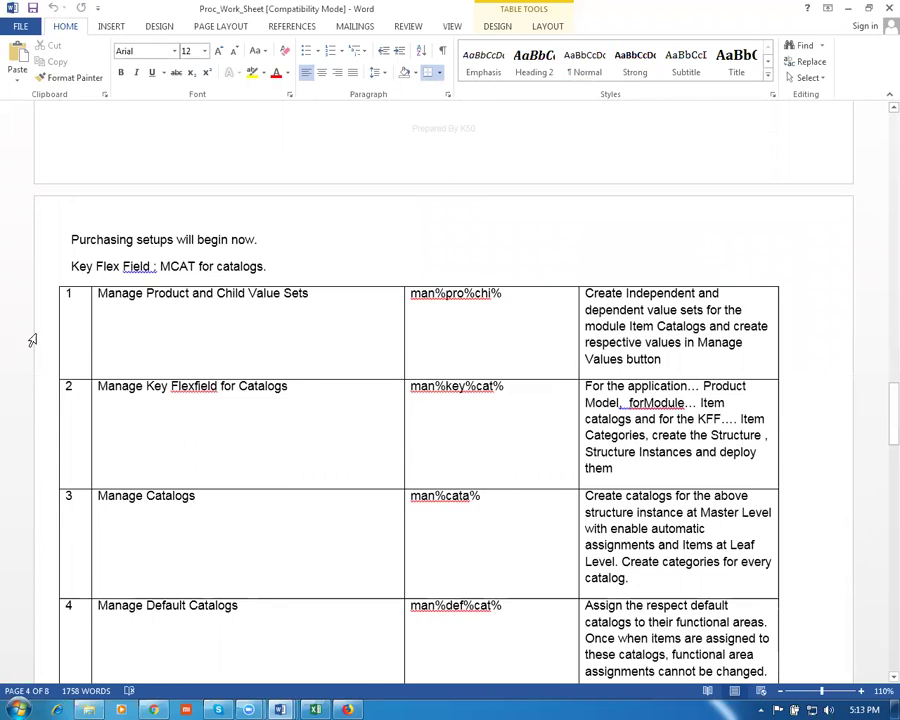
mouse_move(32, 317)
mouse_down()
mouse_move(34, 568)
mouse_move(85, 612)
mouse_up()
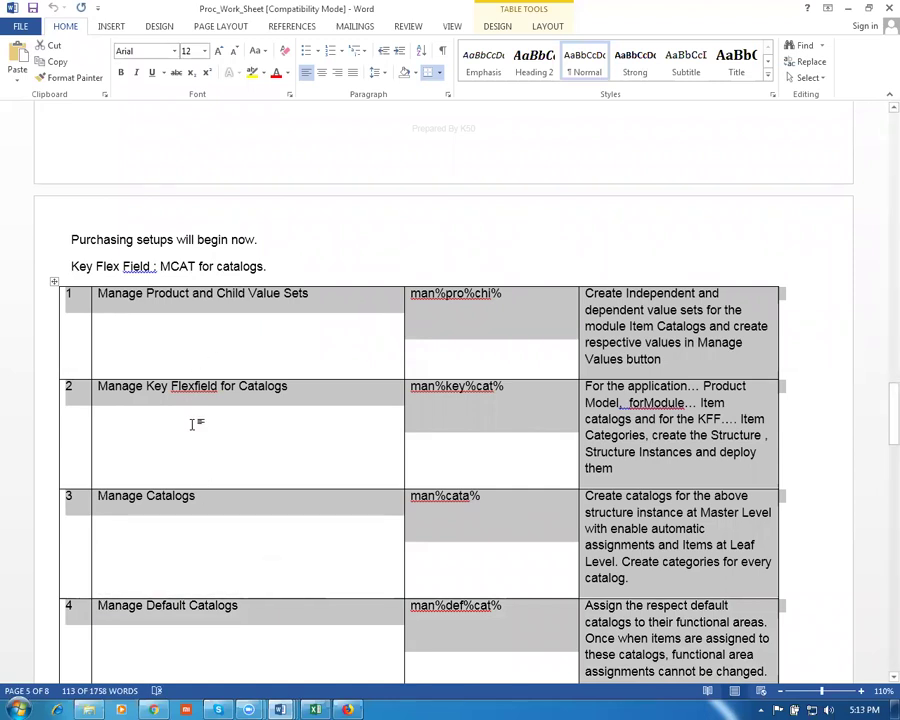
scroll(197, 424, down, 2)
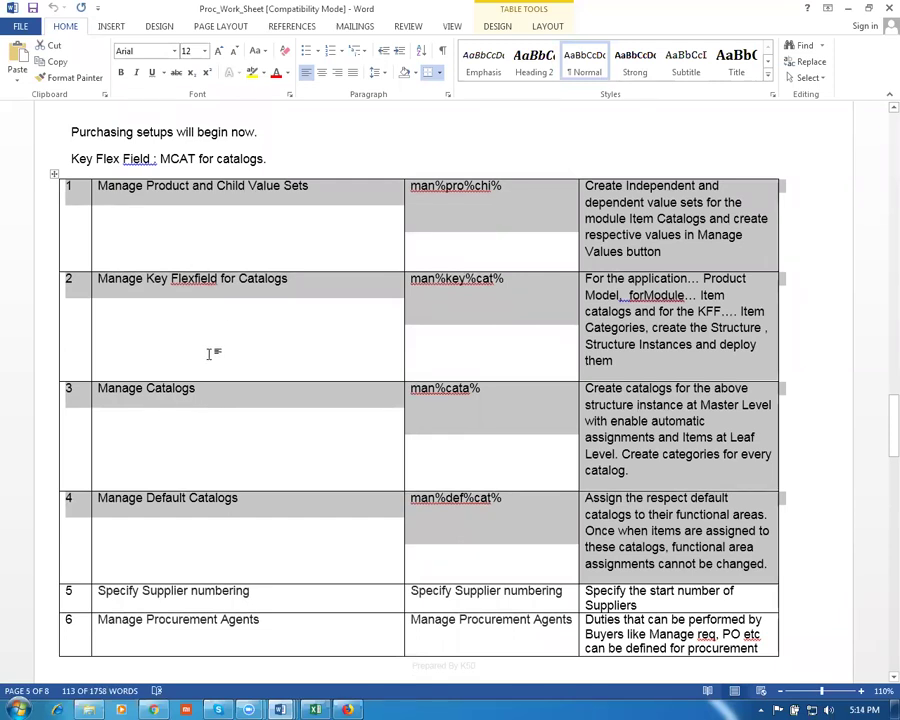
key(alt+Tab)
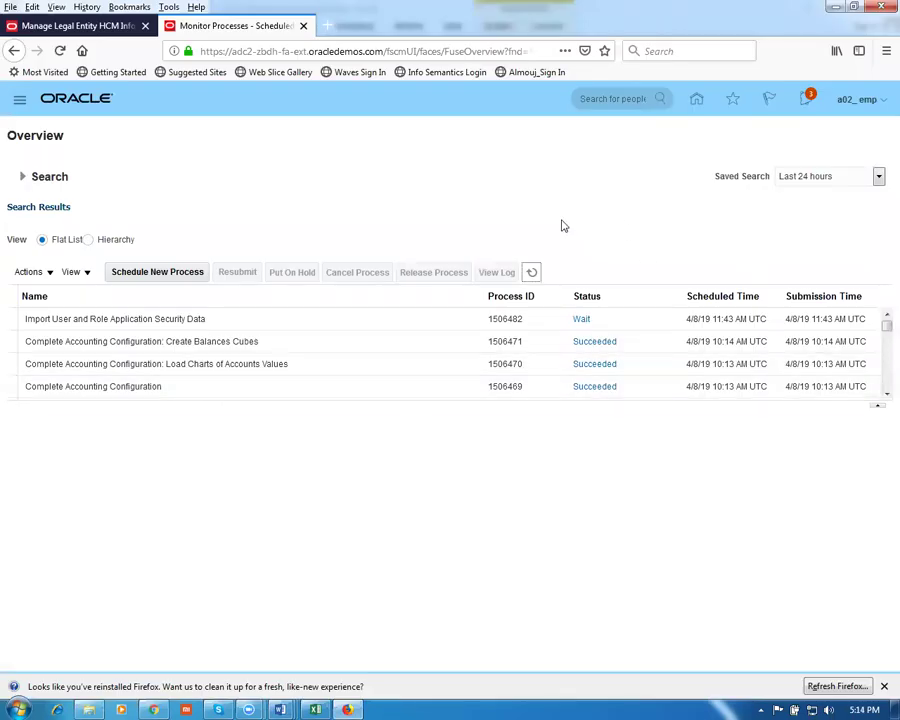
Refresh the process status and close the legal entity page with Done
click(536, 272)
click(856, 104)
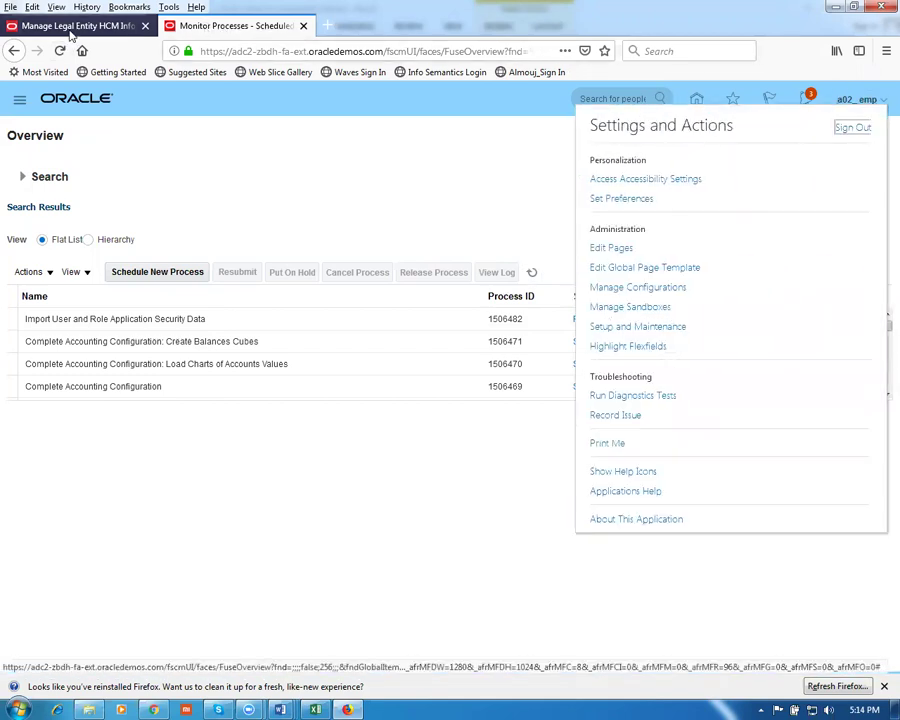
click(70, 32)
click(869, 137)
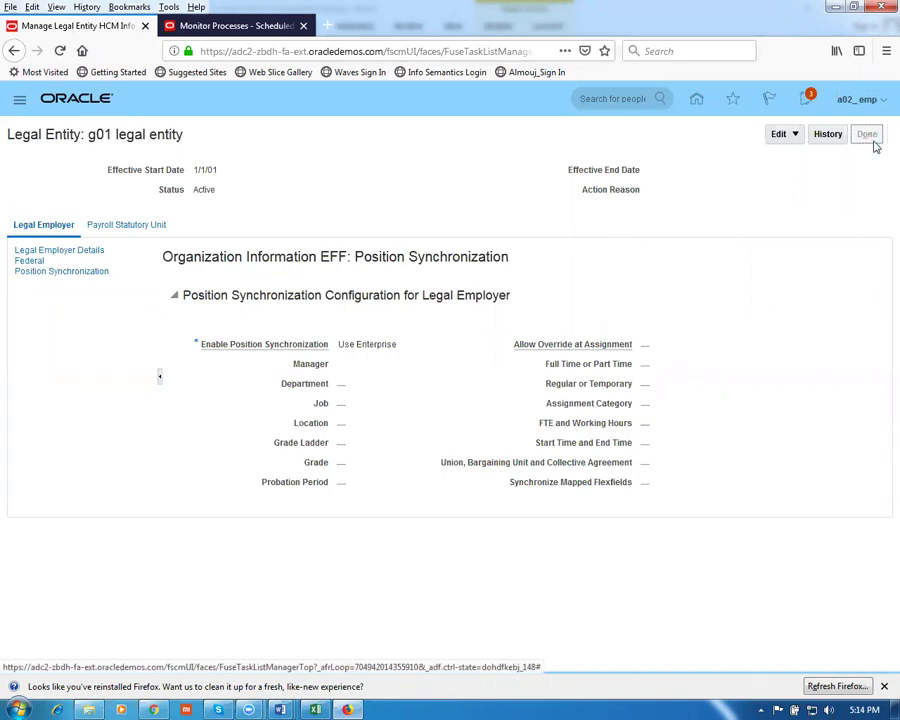
click(873, 138)
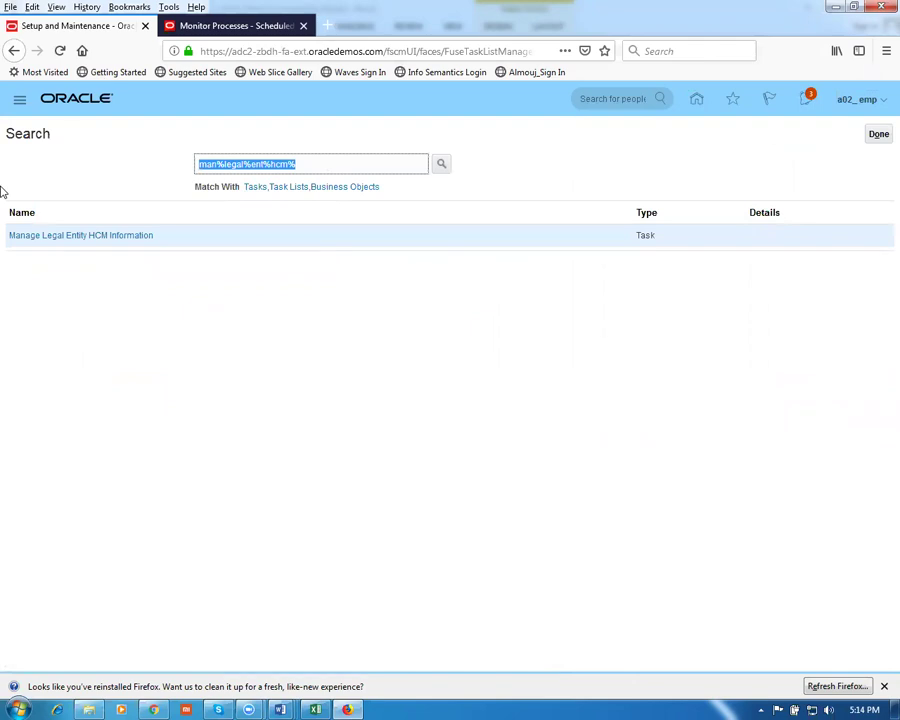
Search 'man%funct' and open the Manage Functional Area Catalogs task
text(man%funct)
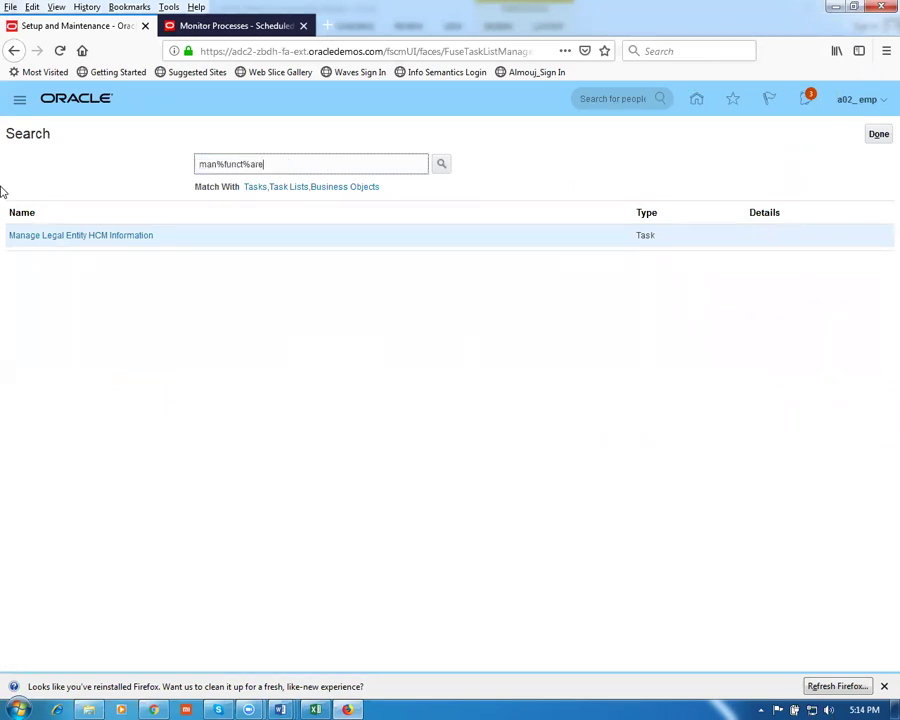
key(Return)
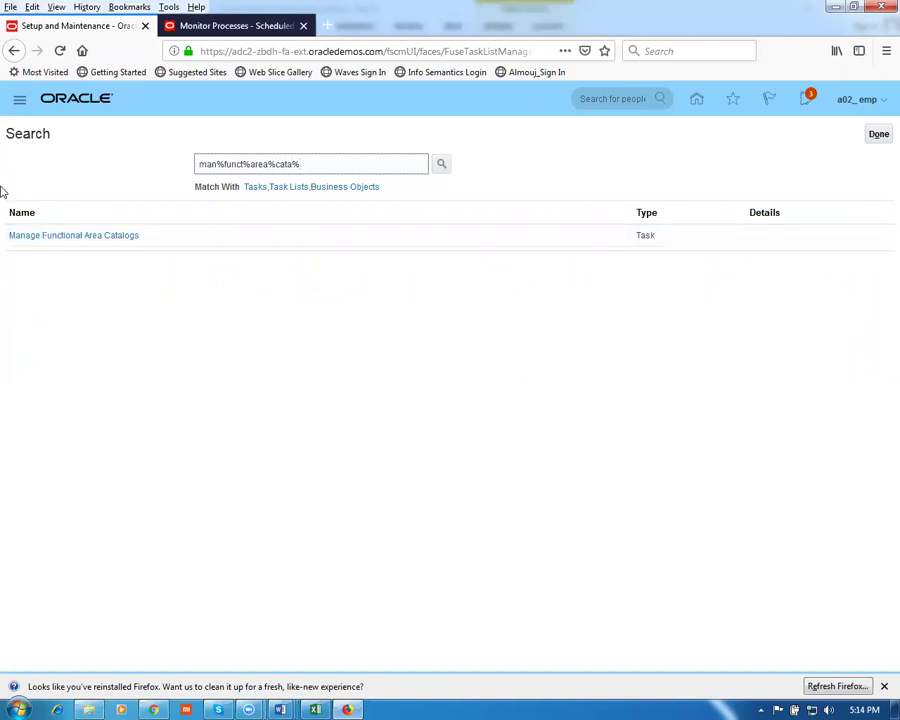
click(68, 238)
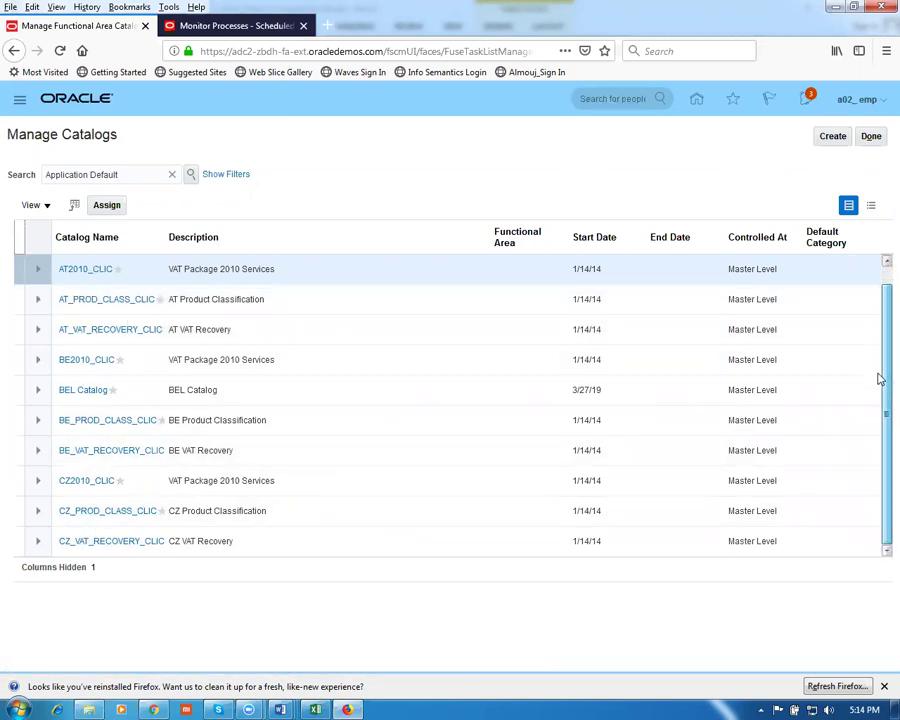
scroll(876, 373, down, 1)
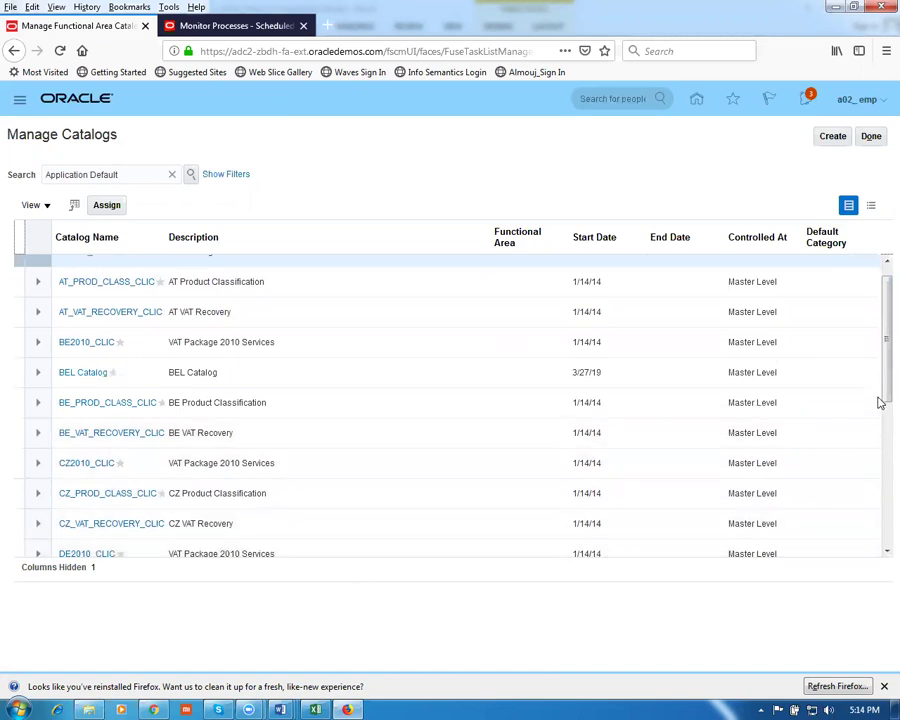
Scroll through the list of functional area catalogs
drag(880, 388, 880, 502)
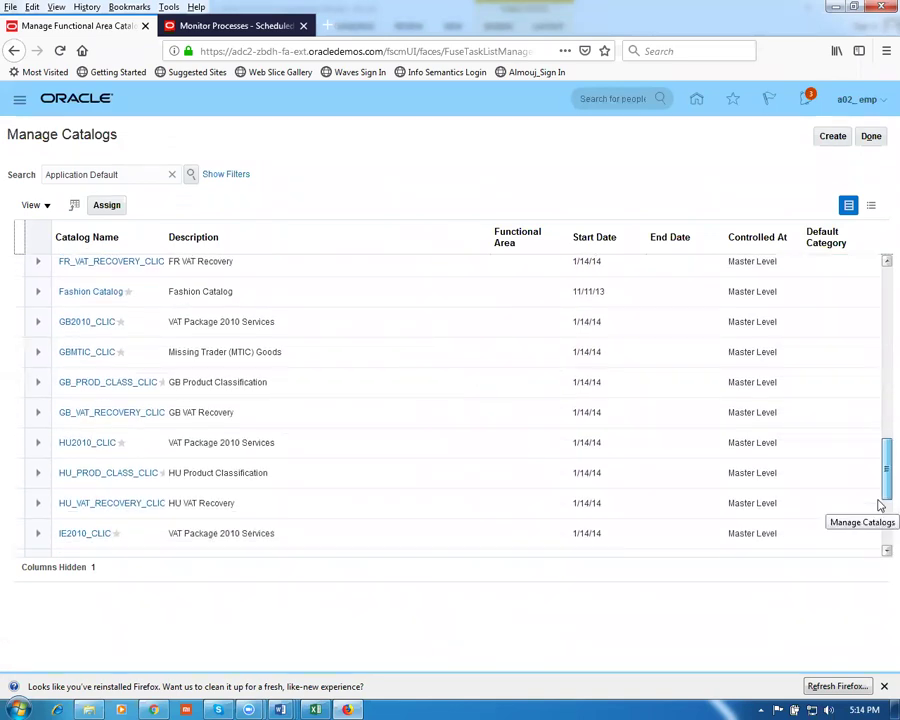
drag(880, 478, 878, 528)
drag(880, 484, 884, 527)
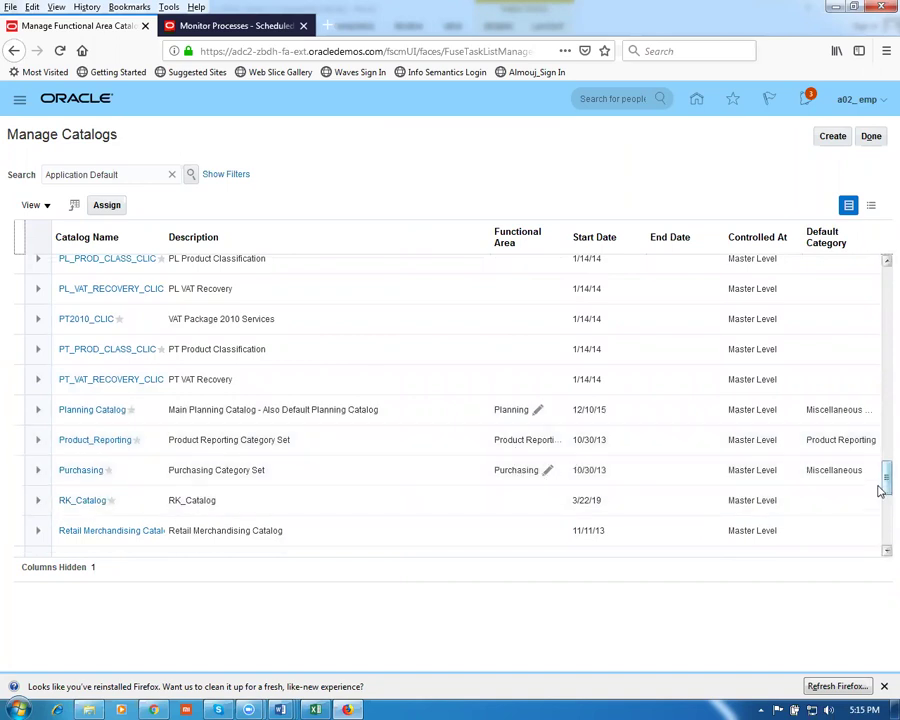
drag(880, 477, 880, 535)
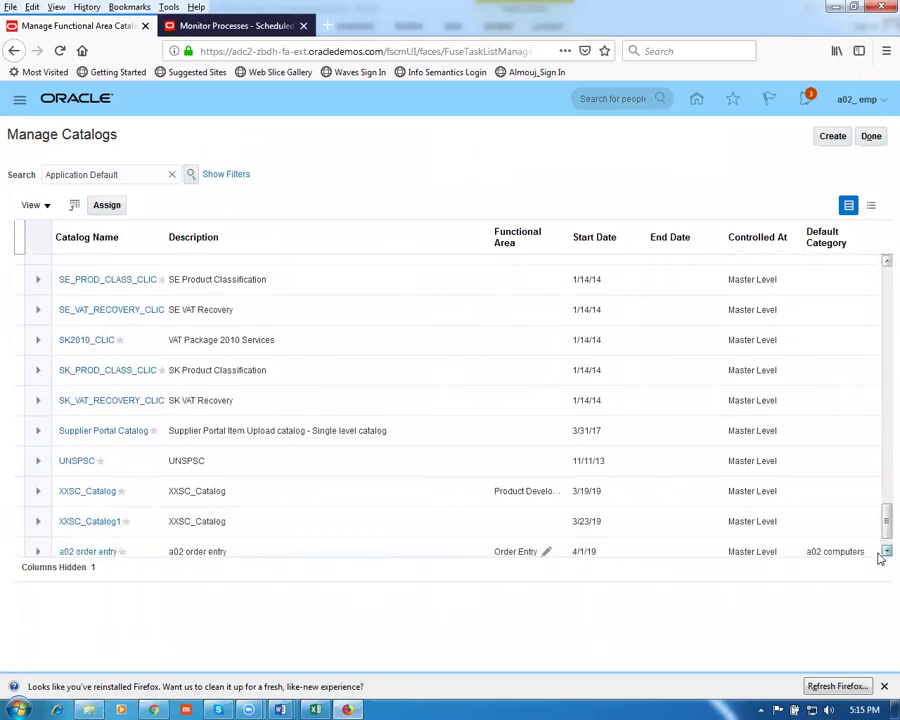
click(885, 552)
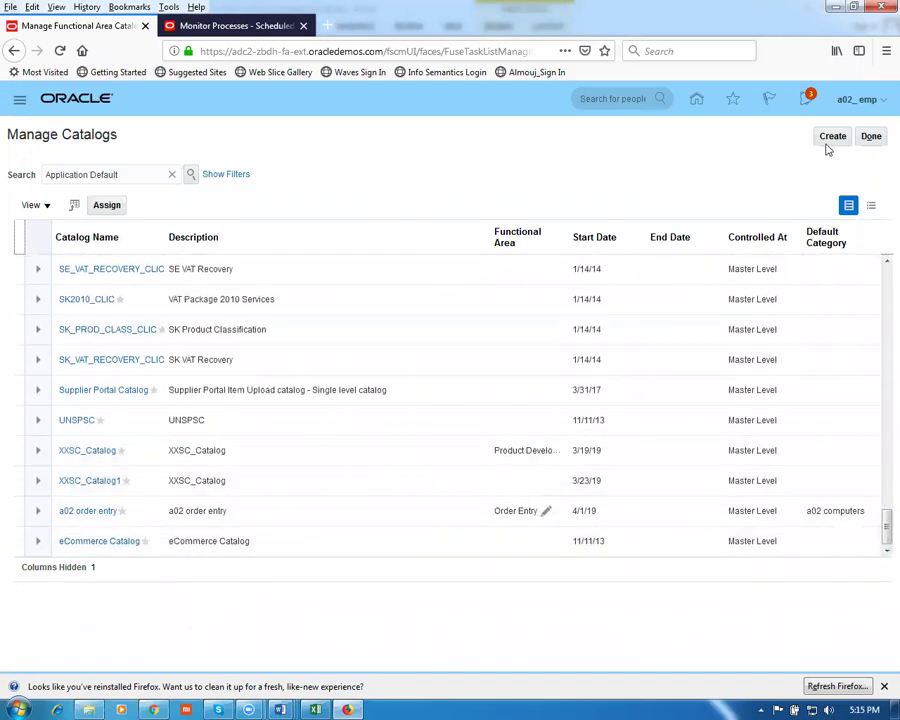
Start a catalog with functional area Order Entry, cancel it, and close Manage Catalogs
click(832, 136)
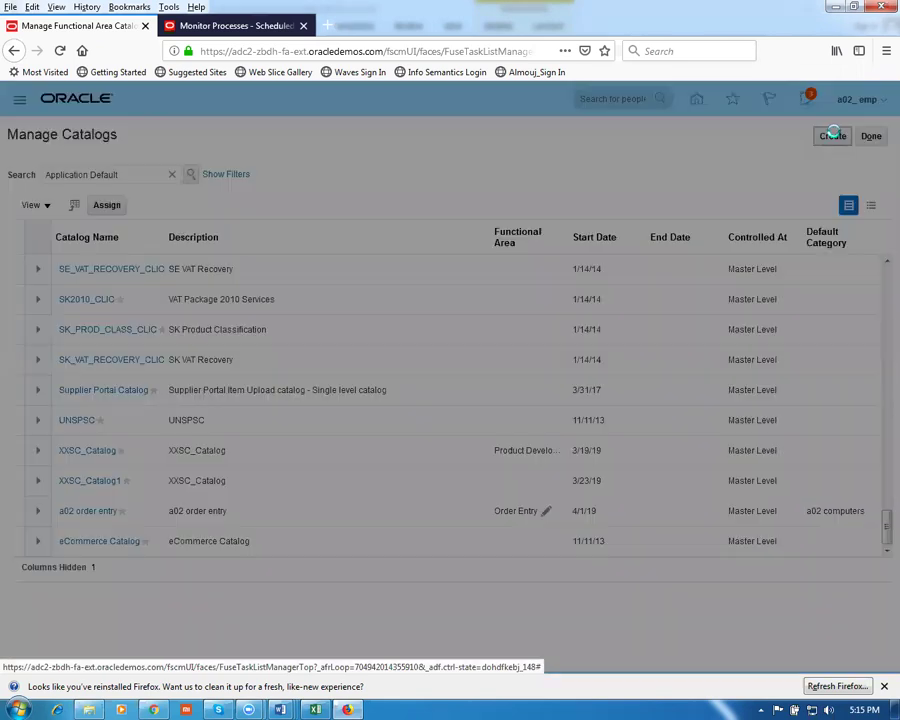
click(421, 293)
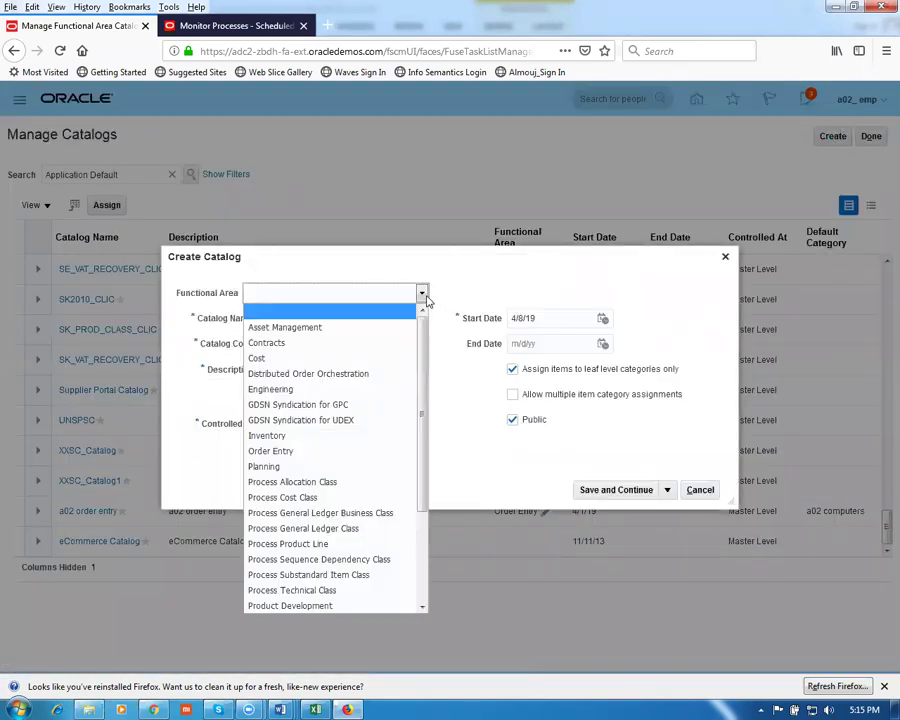
click(330, 451)
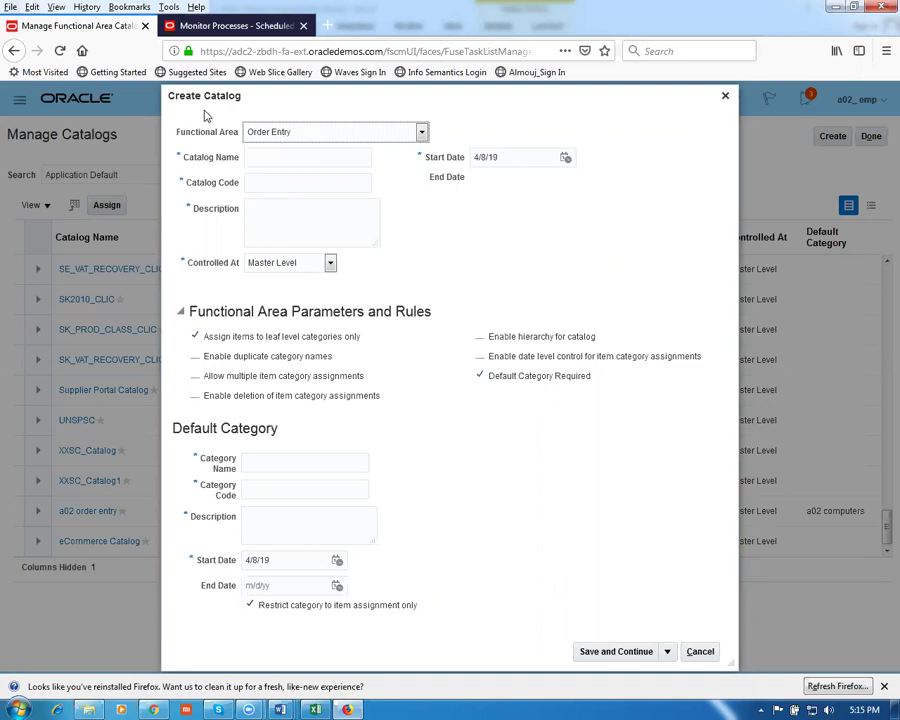
click(703, 652)
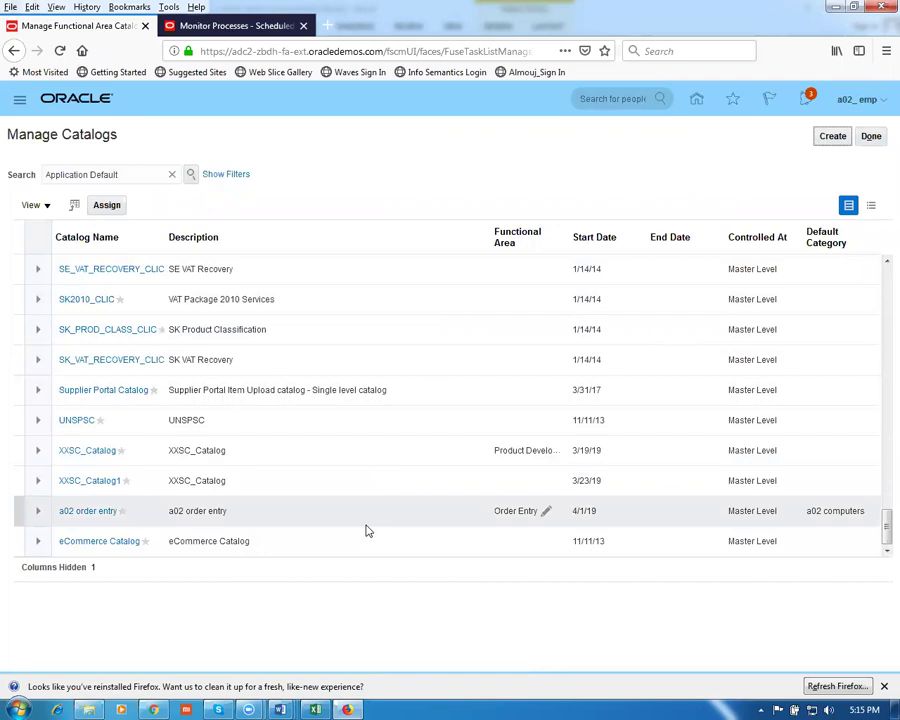
click(877, 140)
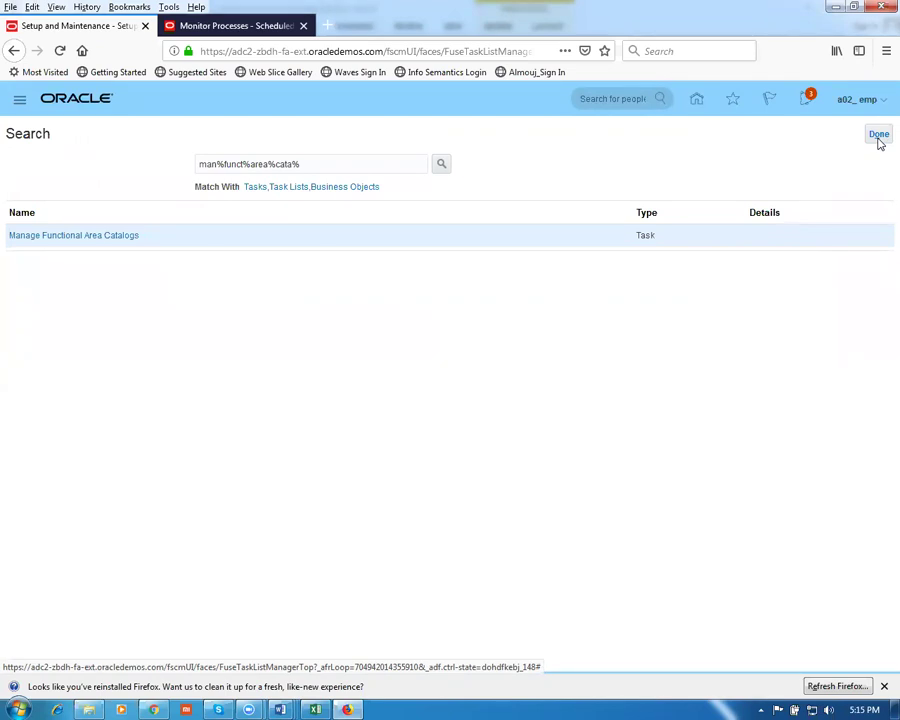
key(ctrl+a)
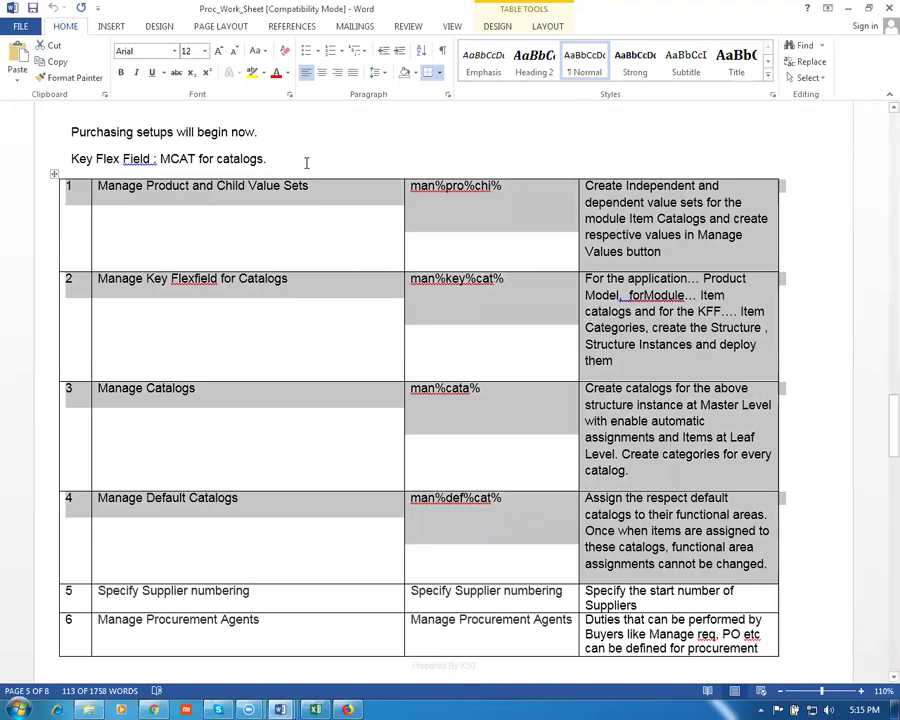
Copy 'Specify Supplier numbering' from row 5 of the worksheet table
click(181, 528)
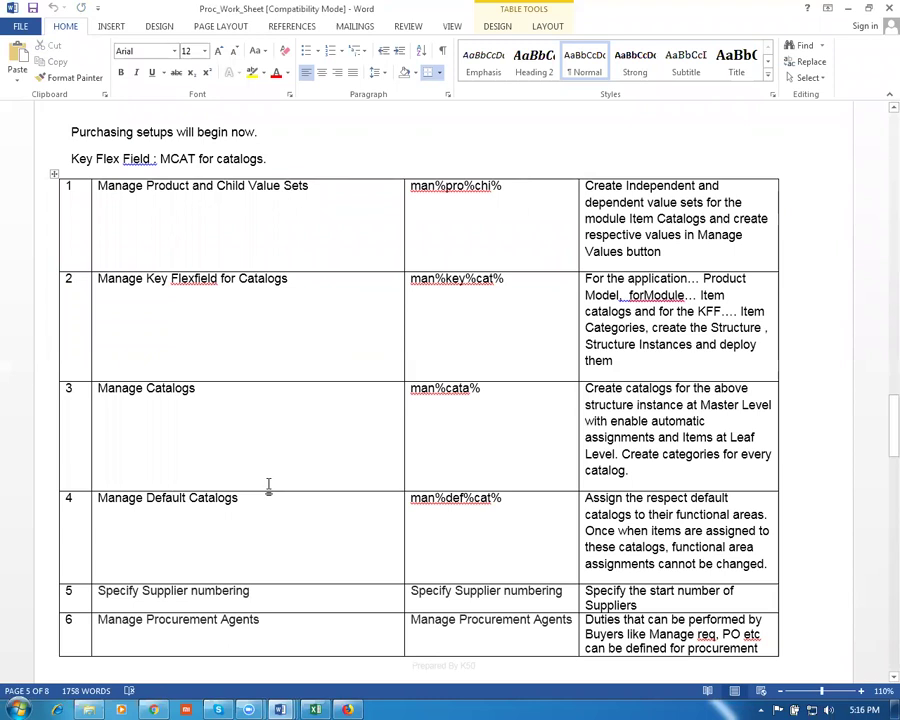
scroll(209, 533, down, 2)
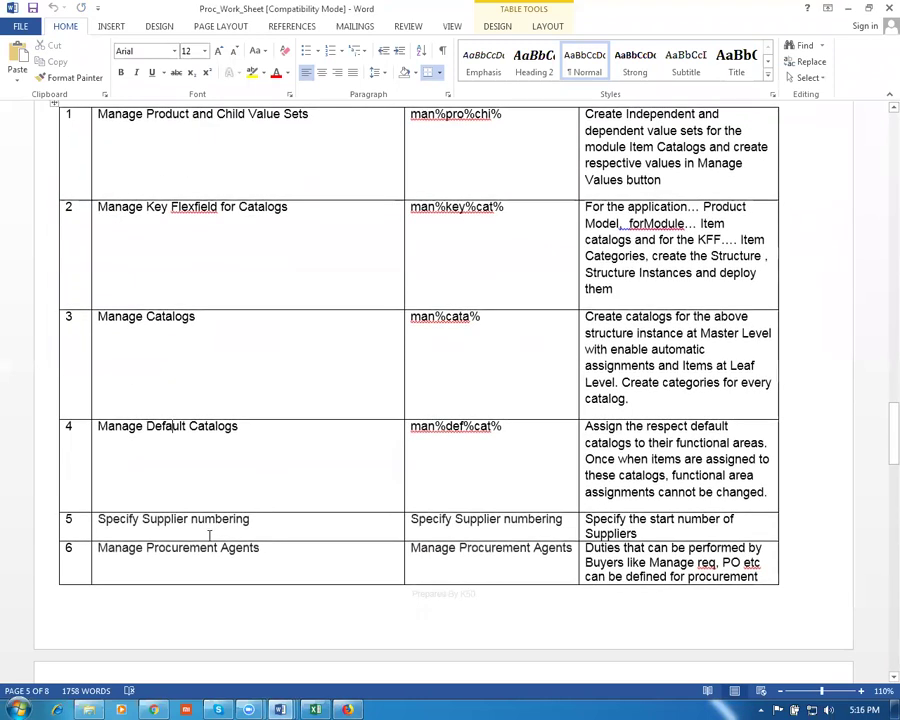
click(146, 521)
key(Tab)
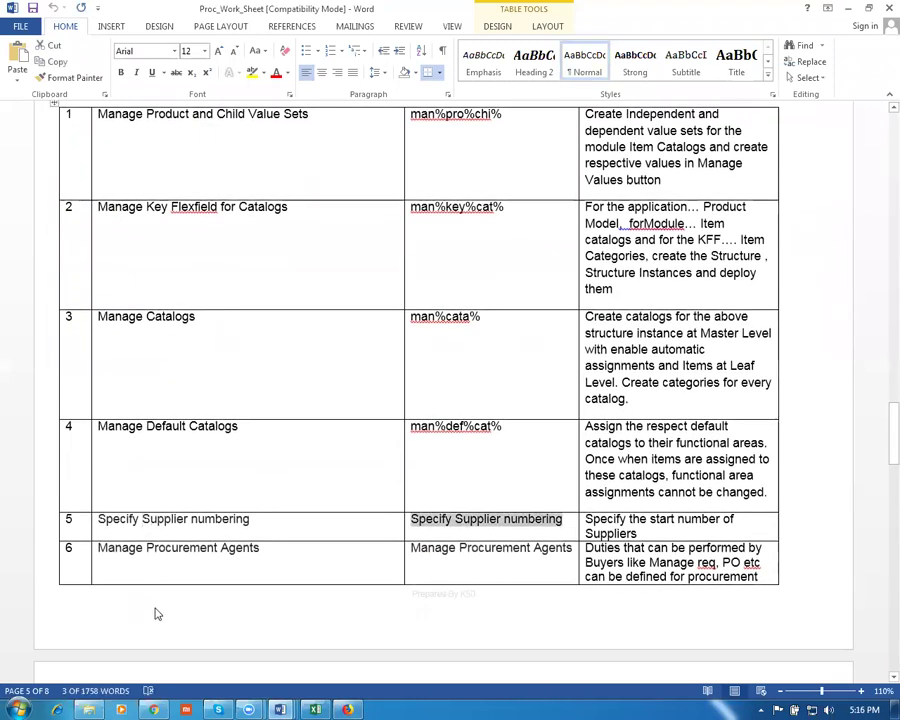
key(alt+Tab)
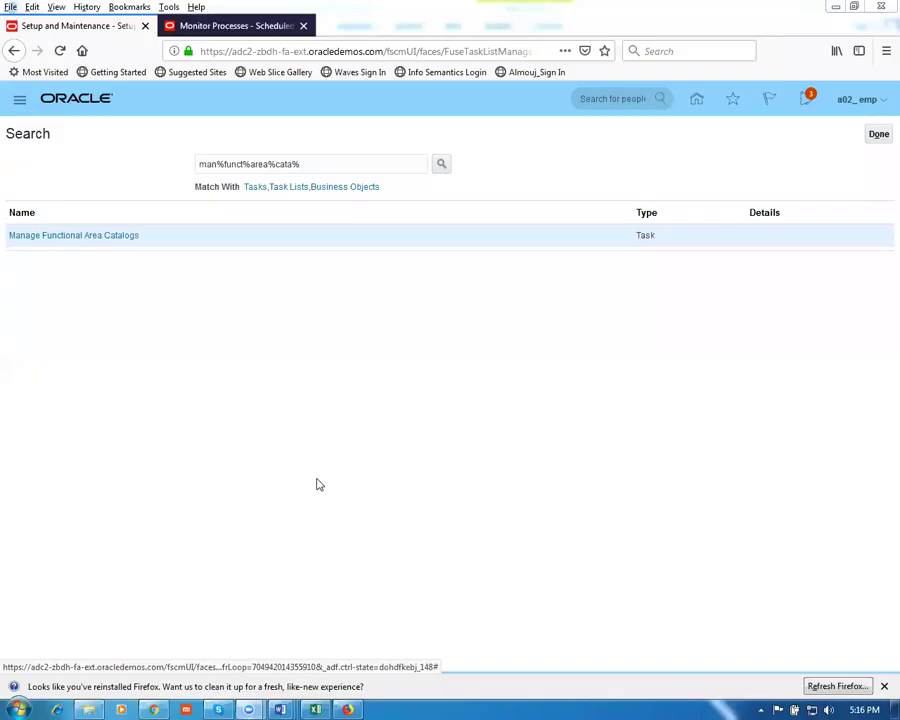
Search 'spe%sup%numb%', open Specify Supplier Numbering, check next number 1040, and cancel
click(335, 168)
key(ctrl+a)
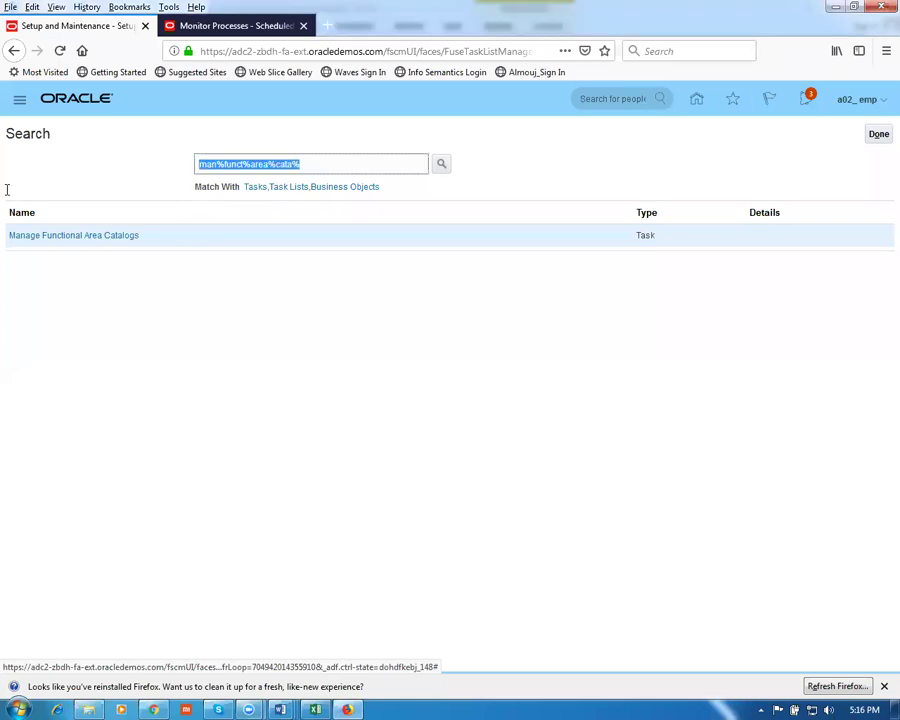
text(spe)
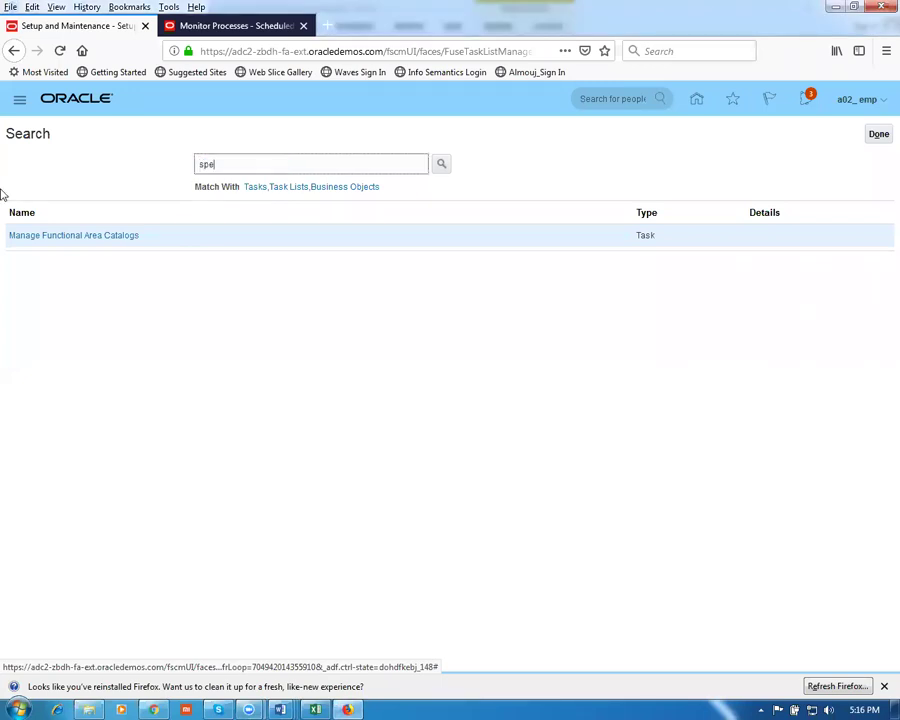
text(%sup%numb%)
key(Return)
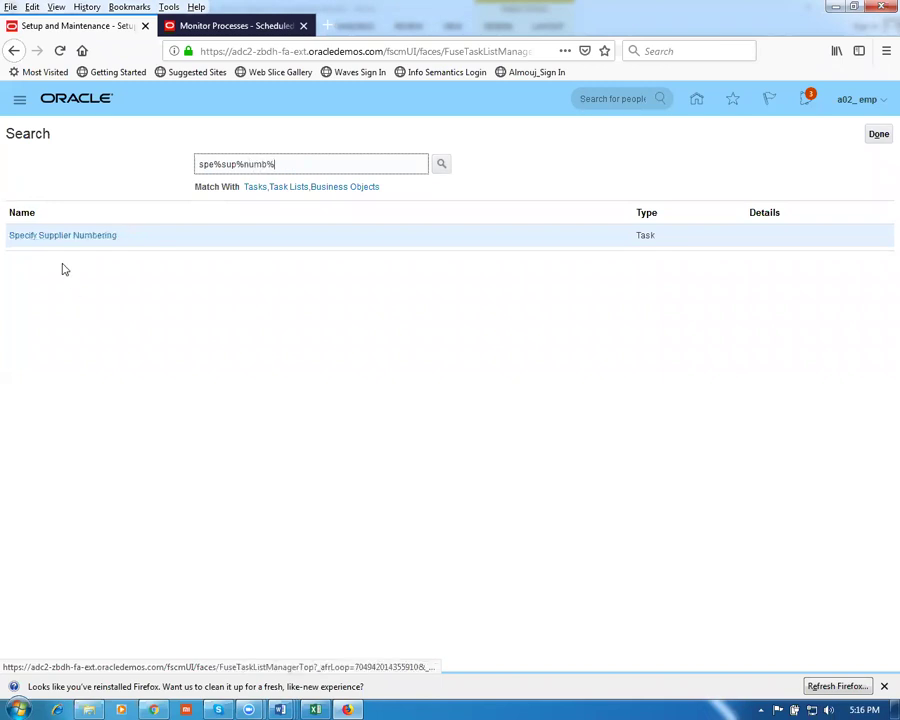
click(56, 236)
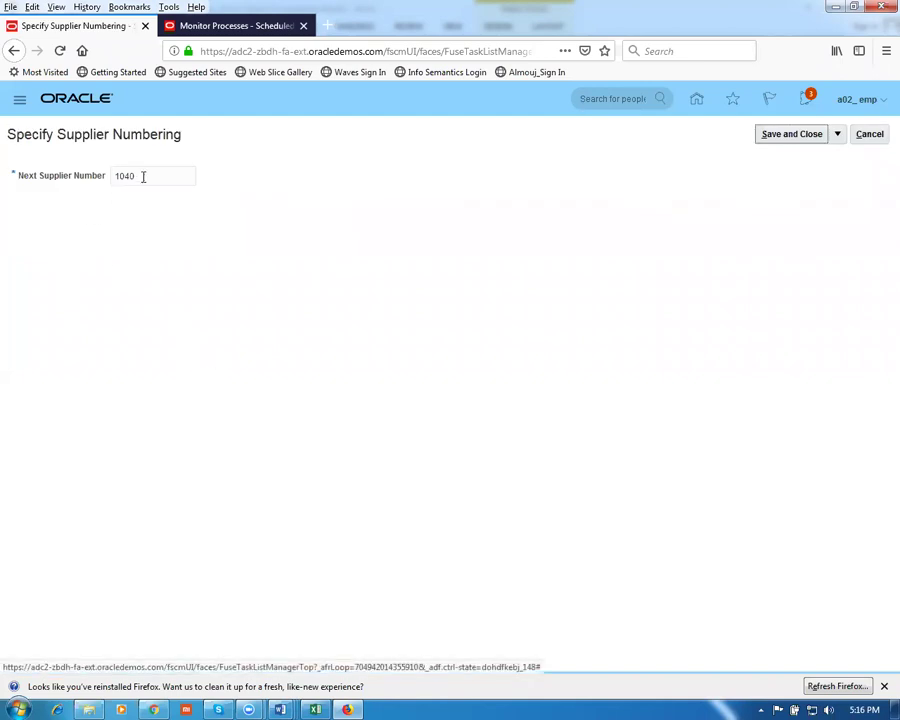
drag(143, 176, 82, 177)
click(105, 305)
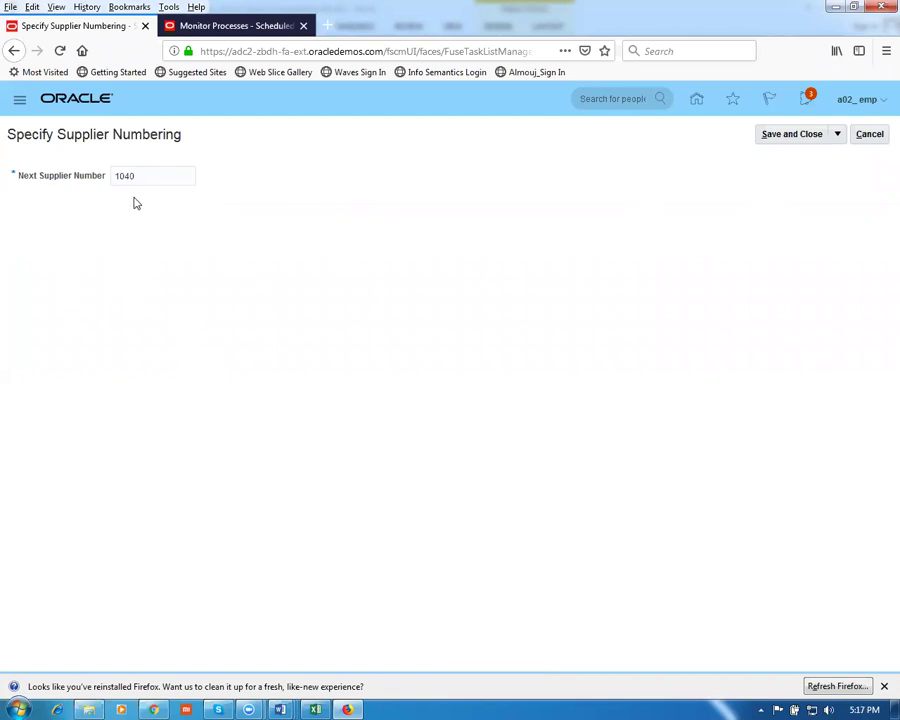
click(872, 138)
Copy 'Manage task Configuration for Procurement' from row 7 of the worksheet table
key(alt+Tab)
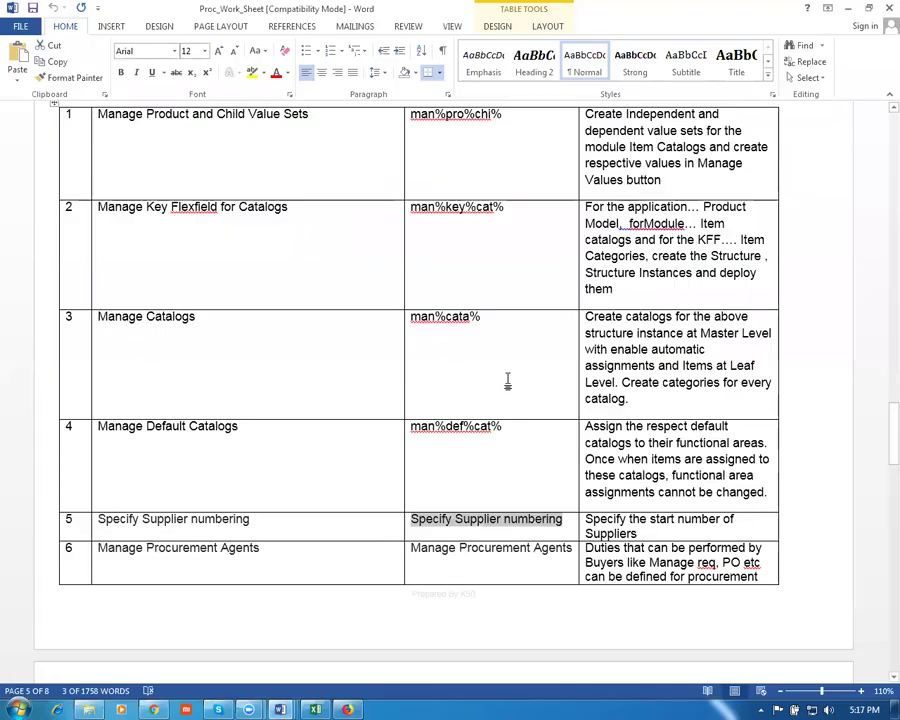
click(149, 550)
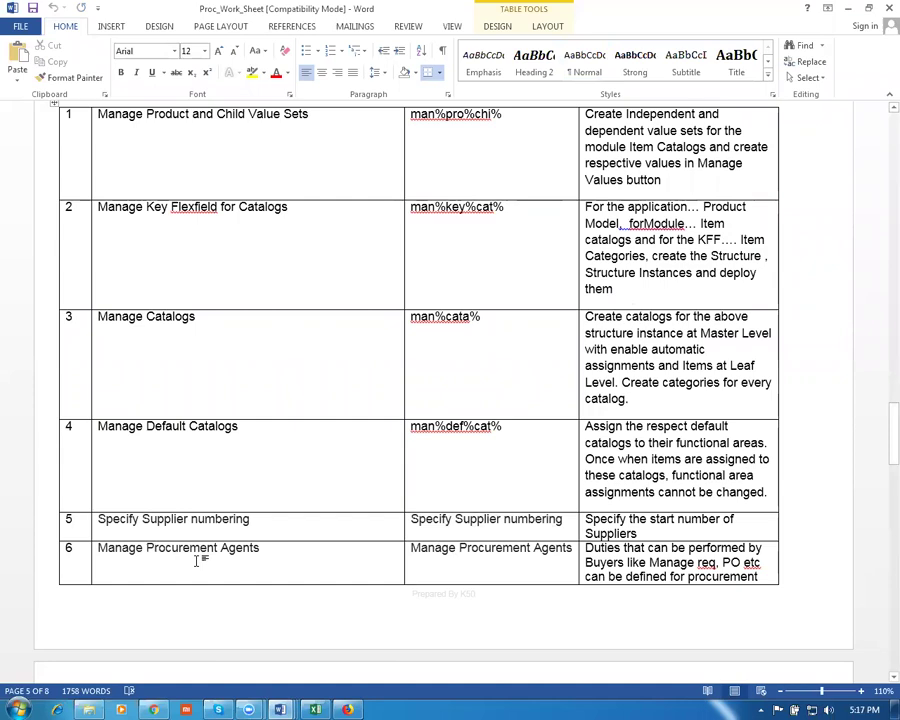
drag(97, 548, 259, 548)
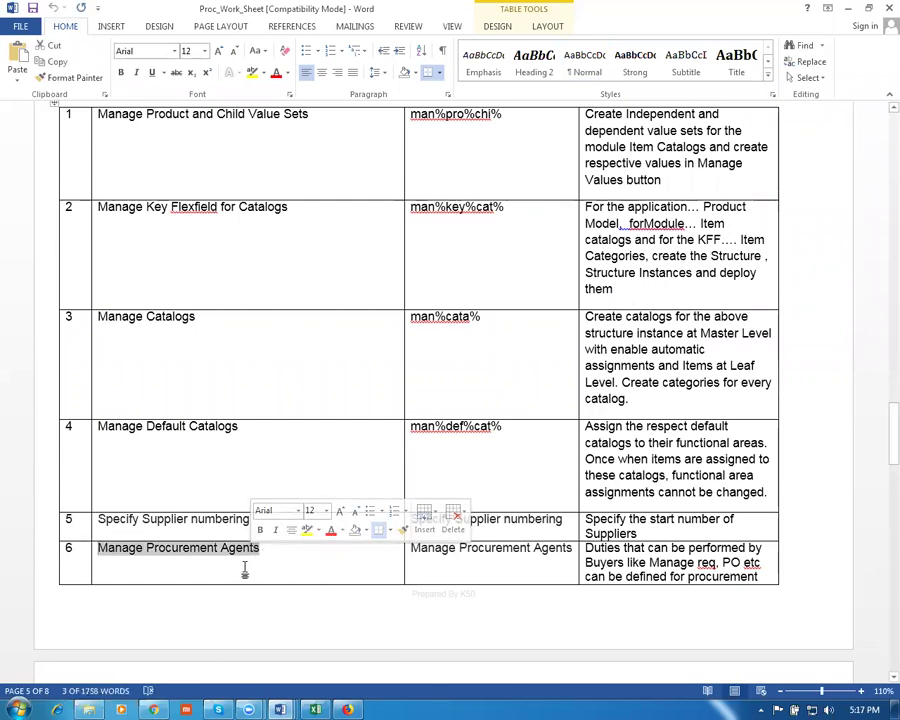
scroll(245, 565, down, 1)
scroll(245, 565, down, 3)
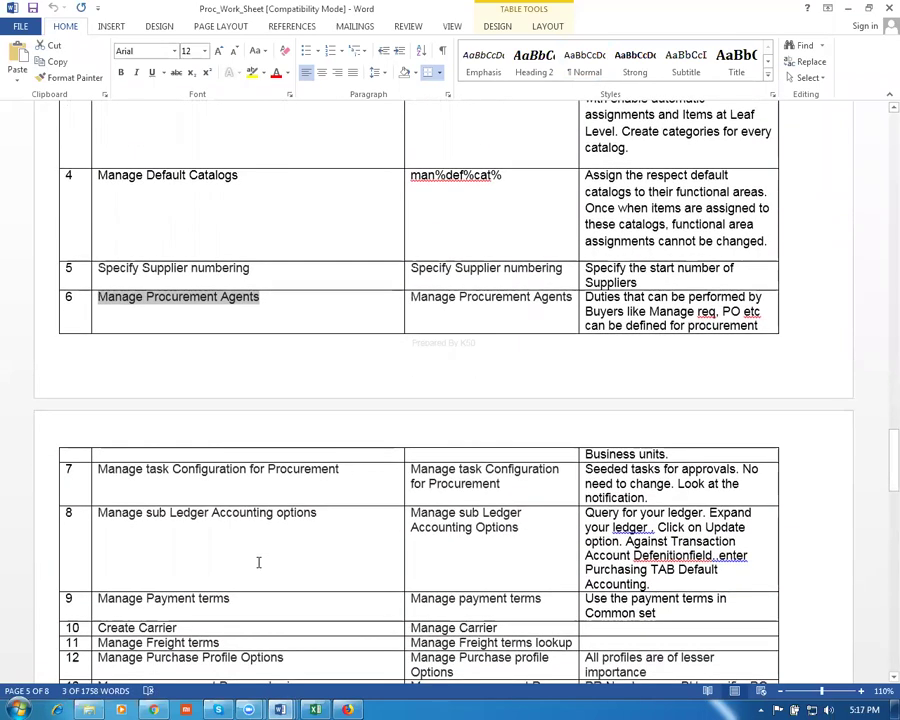
click(184, 544)
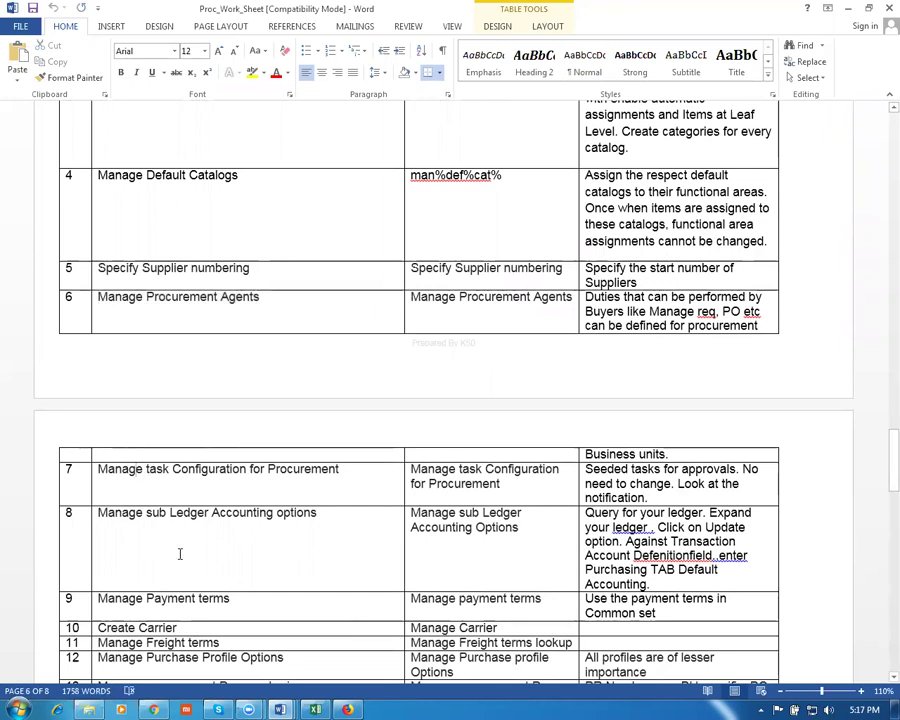
key(Up)
key(Tab)
key(ctrl+c)
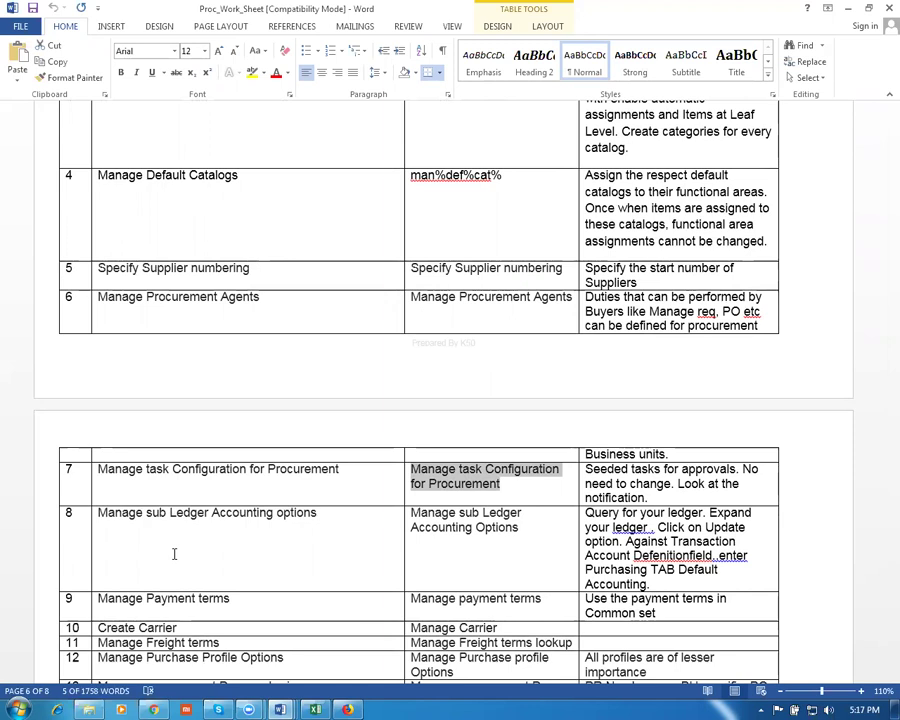
key(alt+Tab)
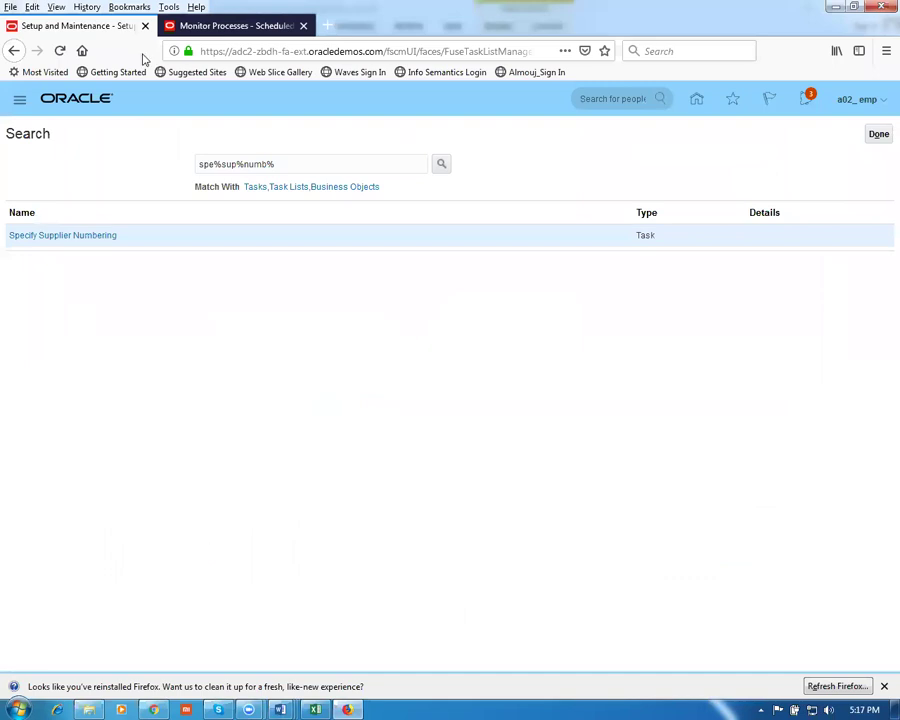
Search 'man%task%conf%proc%' and open Manage Task Configurations for Procurement
triple_click(299, 170)
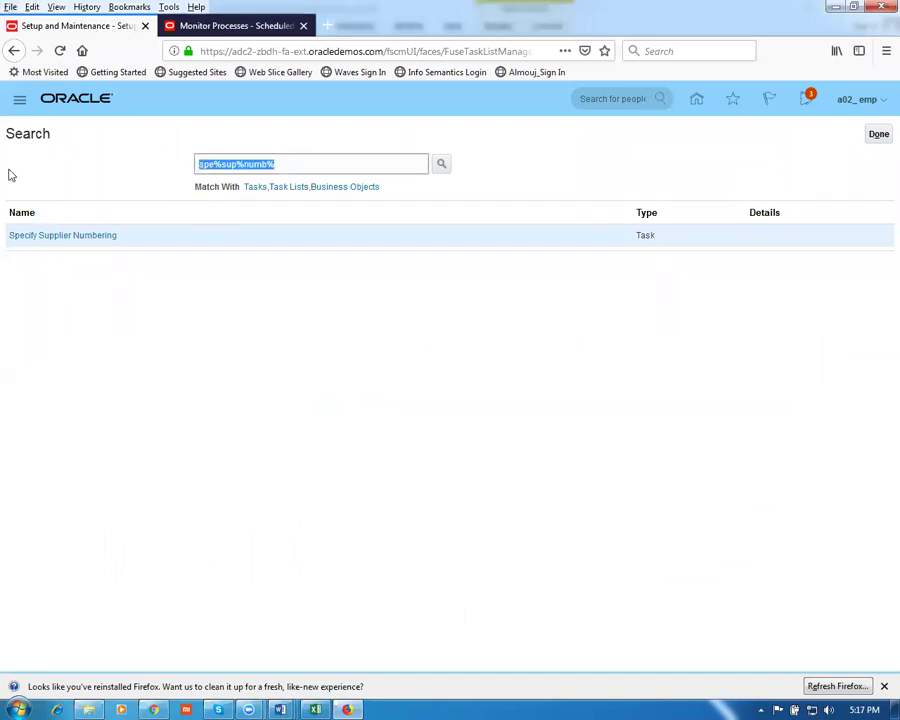
key(ctrl+v)
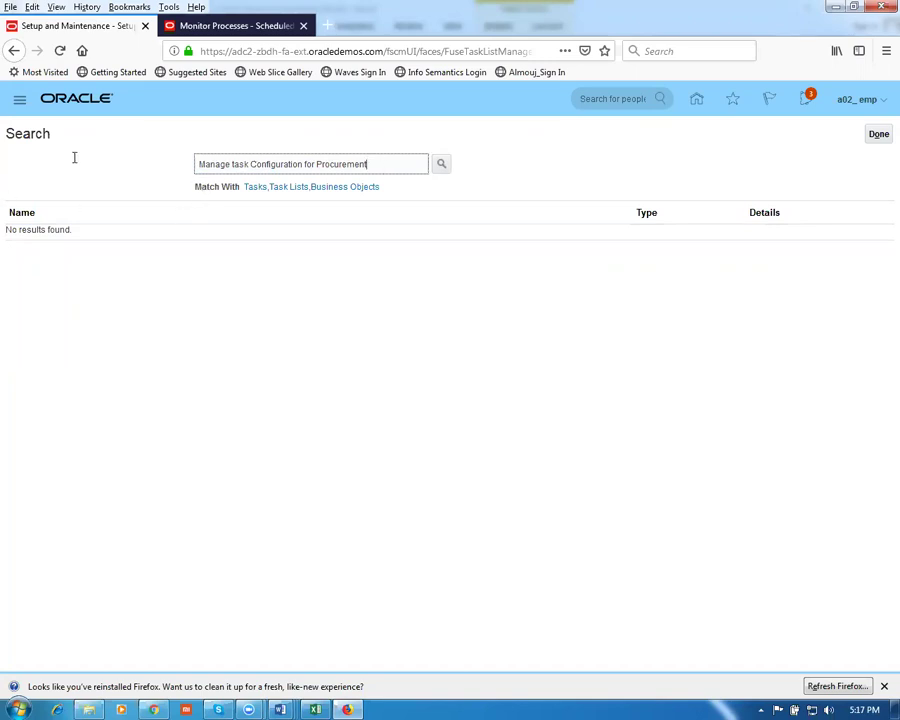
key(ctrl+a)
text(man%task%conf%proc%)
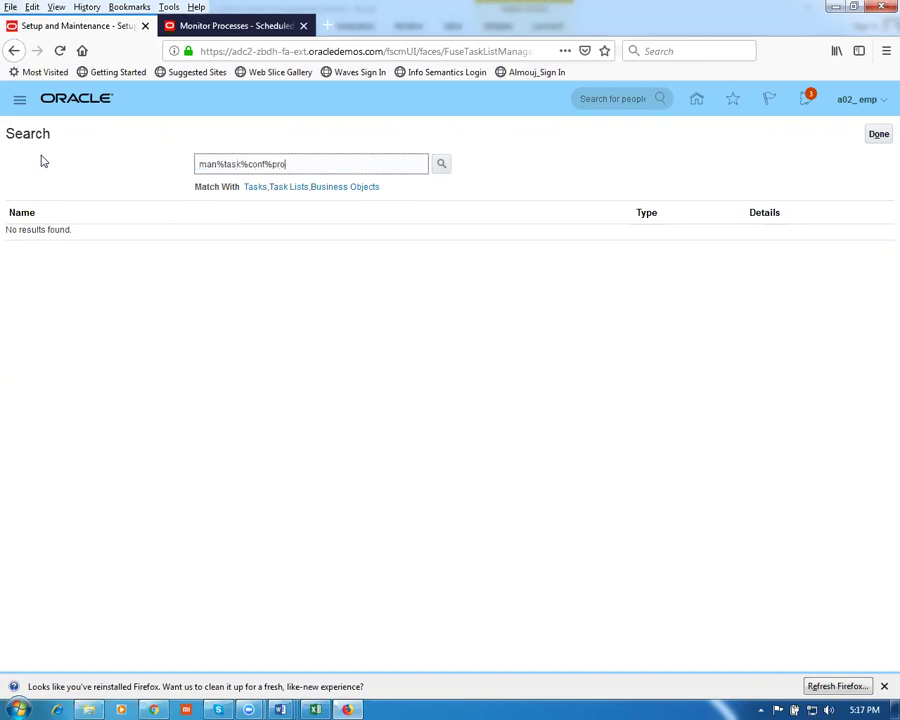
key(Return)
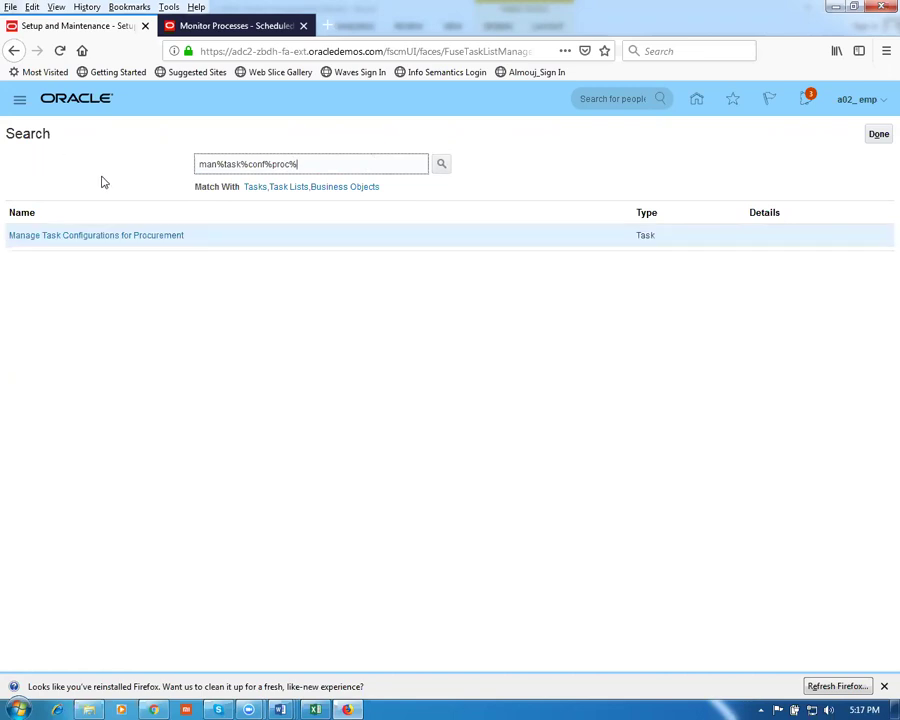
click(82, 237)
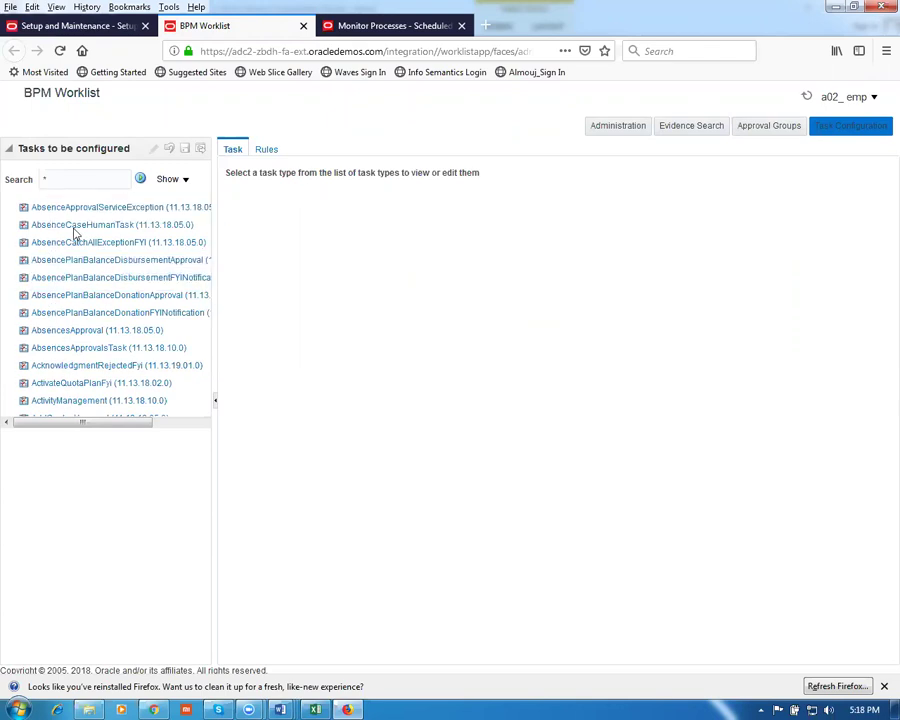
Filter the task list by 'requi' and open RequisitionApprovalHumanTask
key(BackSpace)
text(requi)
click(140, 181)
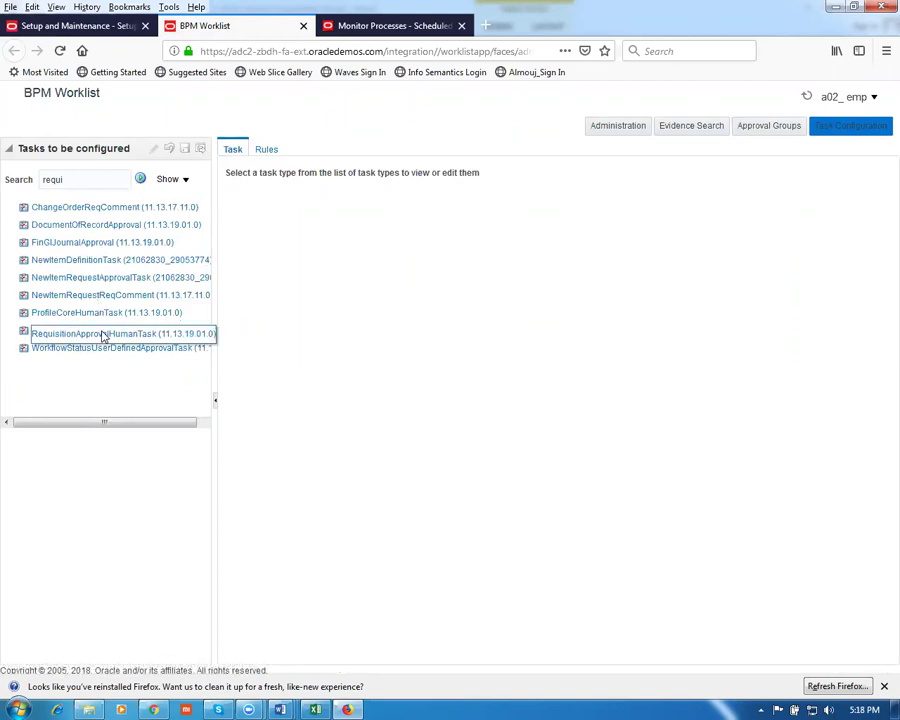
click(50, 330)
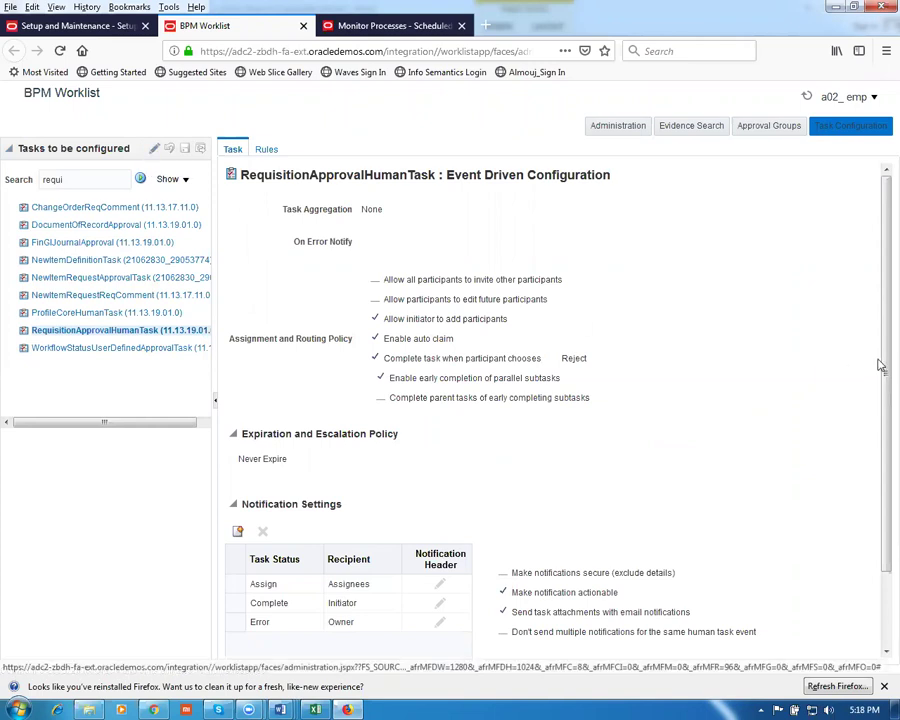
Scroll through the requisition task's settings, then view its approval rules
drag(880, 327, 880, 343)
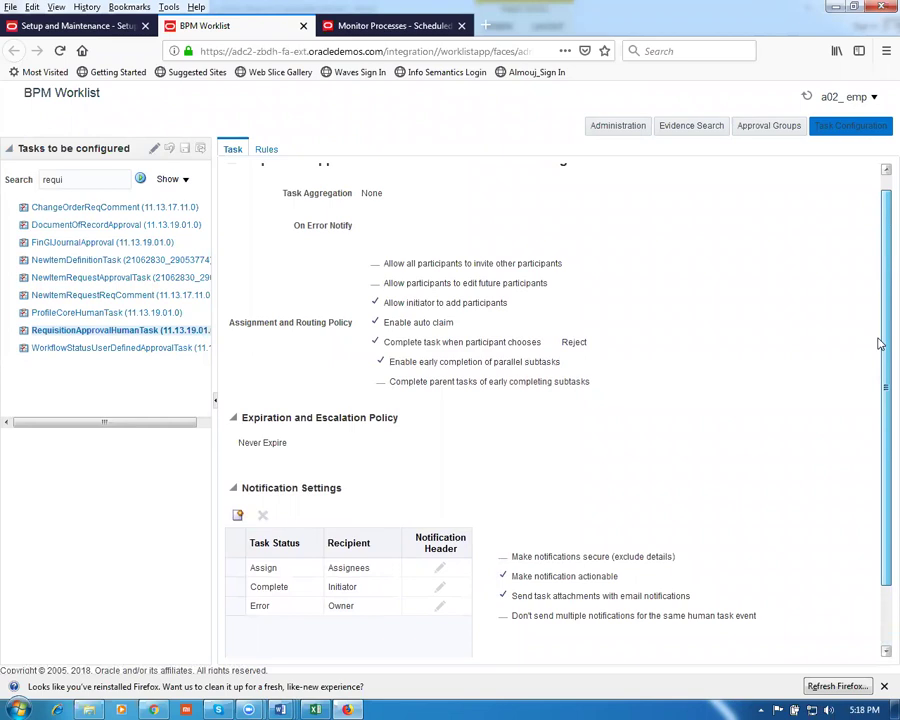
drag(879, 343, 880, 326)
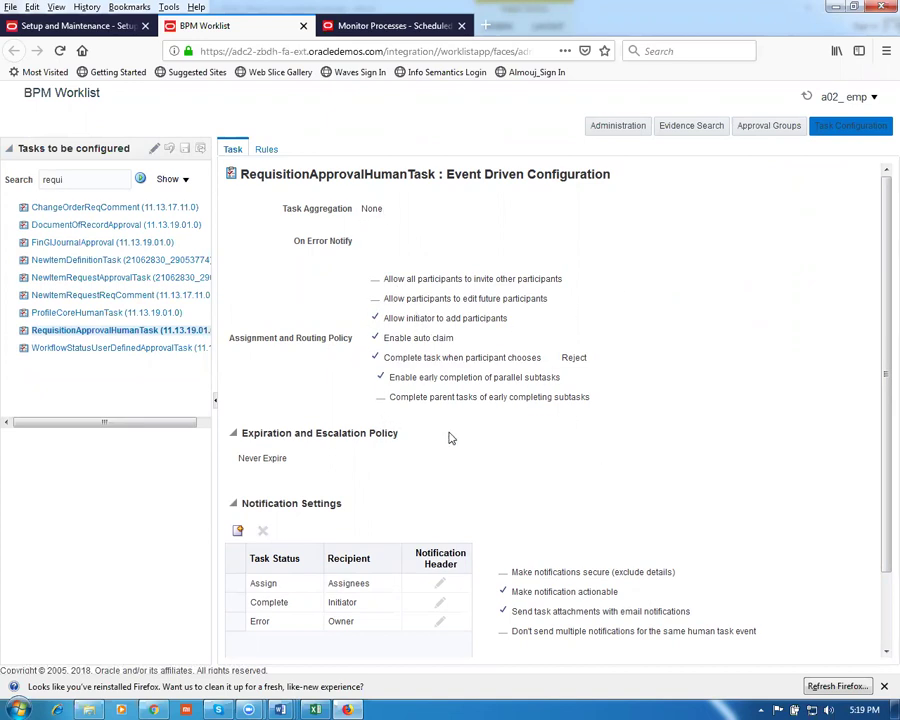
drag(880, 335, 878, 450)
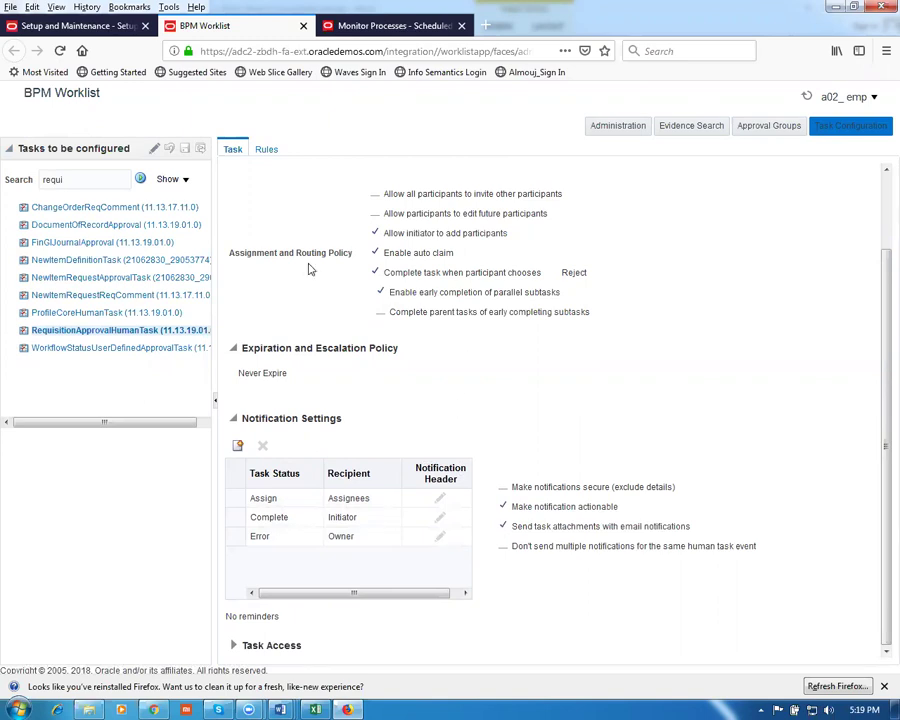
click(266, 155)
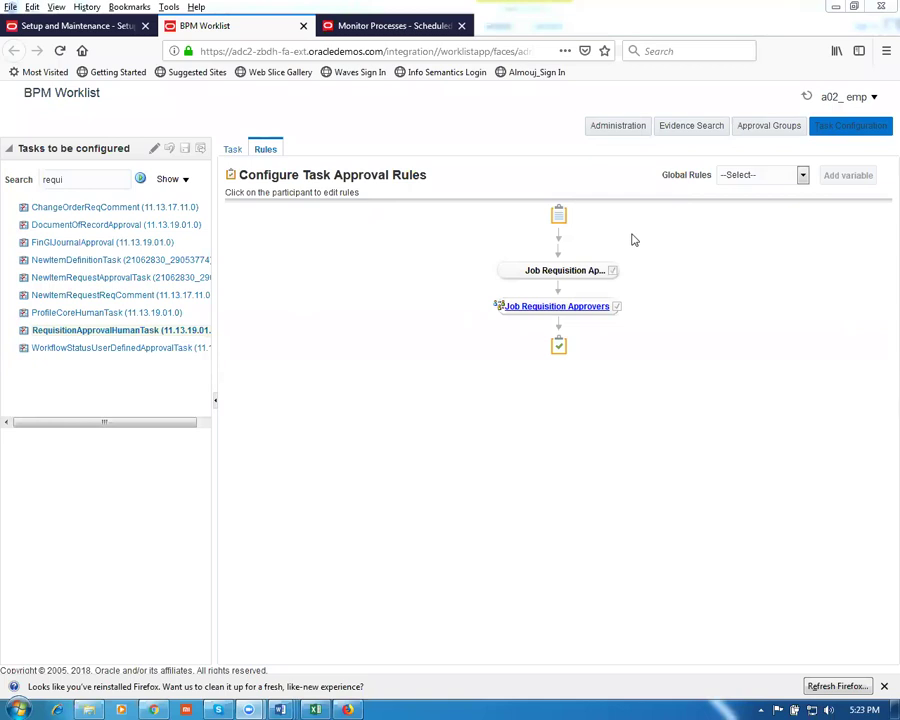
Review RequisitionApprovalHumanTask's Task tab settings, then close the BPM Worklist tab
click(233, 150)
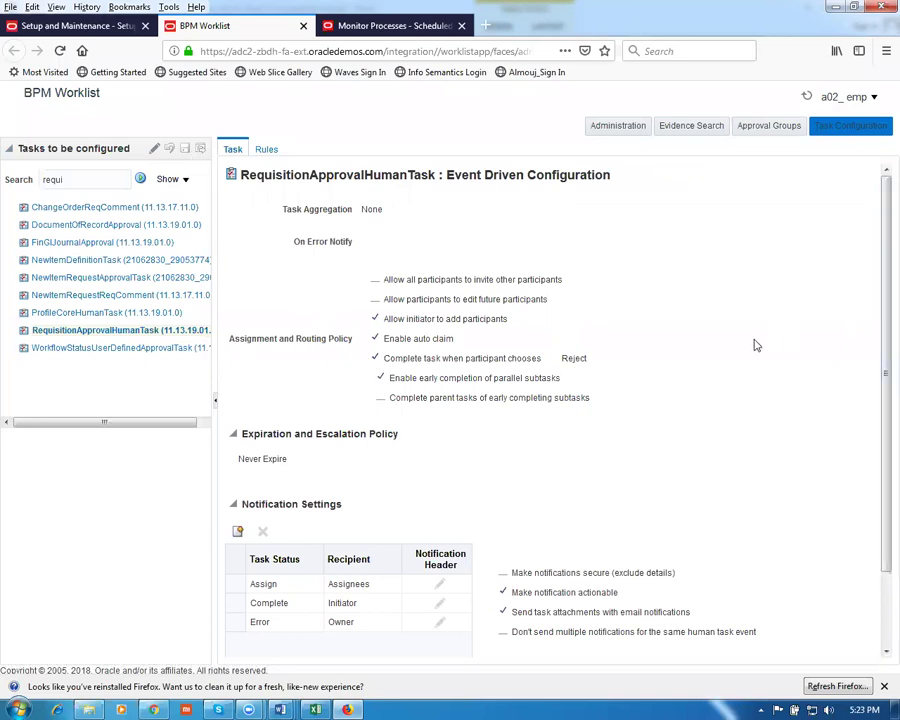
scroll(755, 347, down, 2)
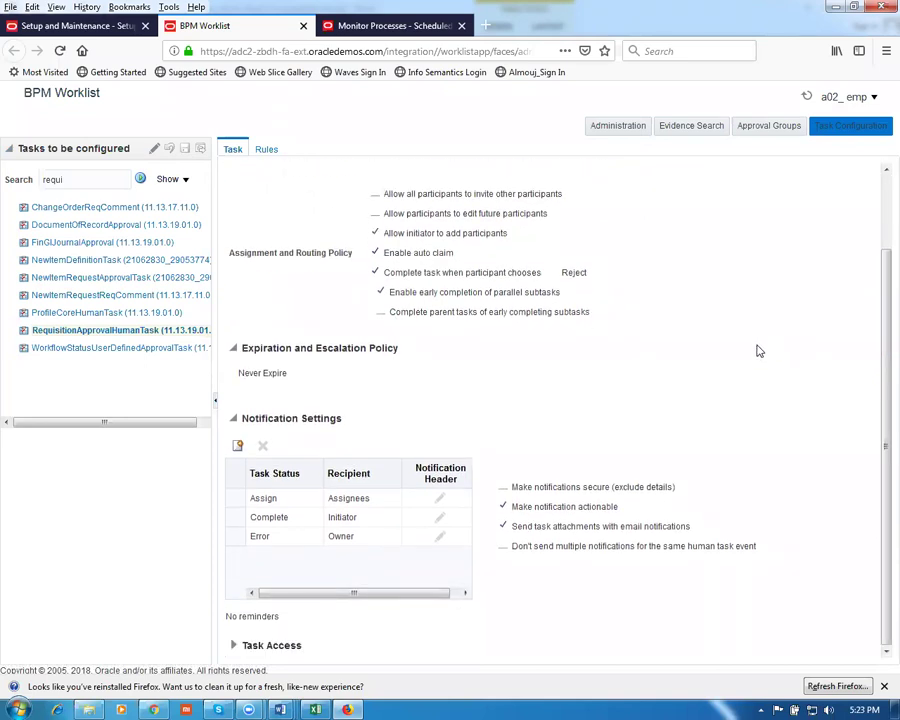
scroll(760, 350, up, 2)
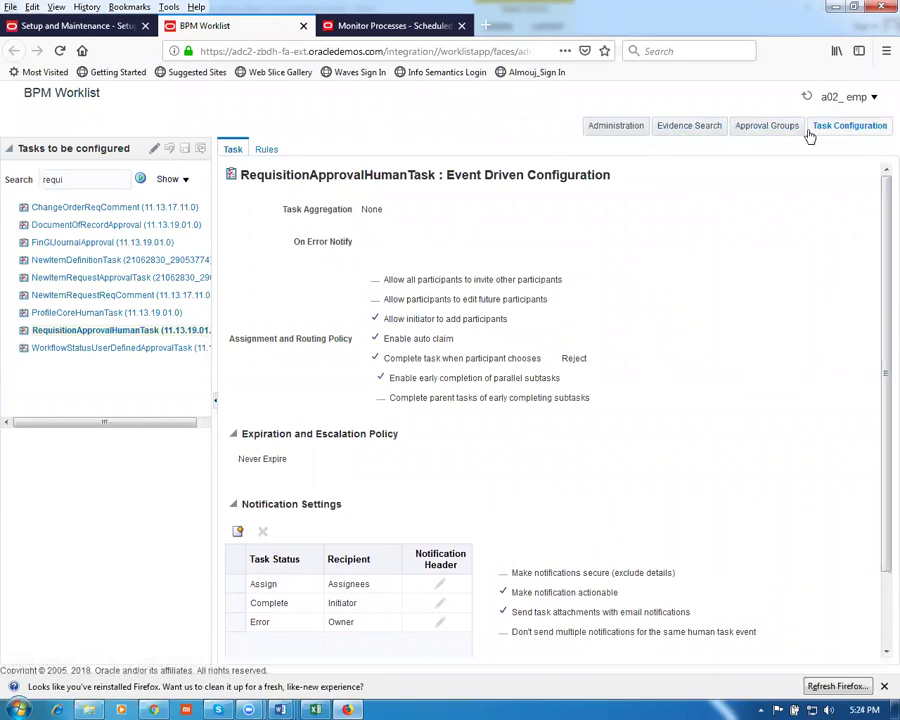
scroll(650, 295, down, 2)
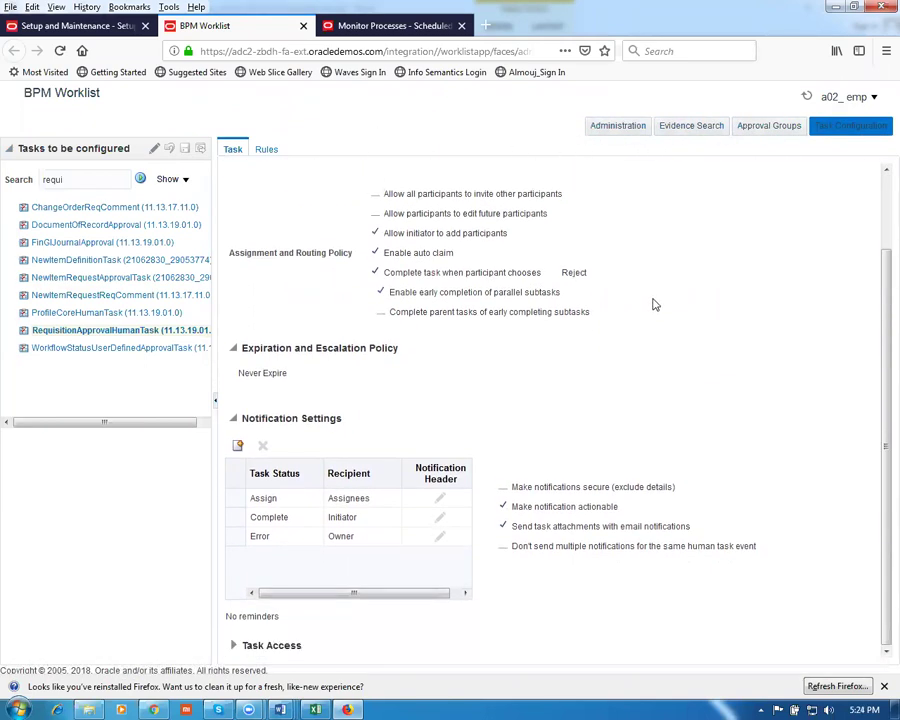
scroll(652, 305, up, 2)
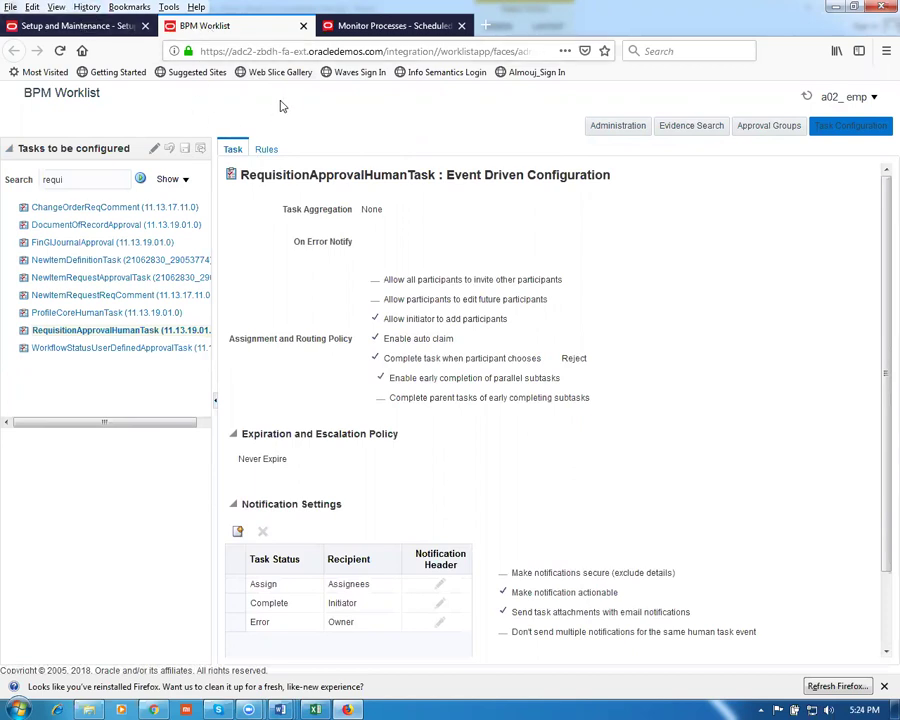
click(303, 26)
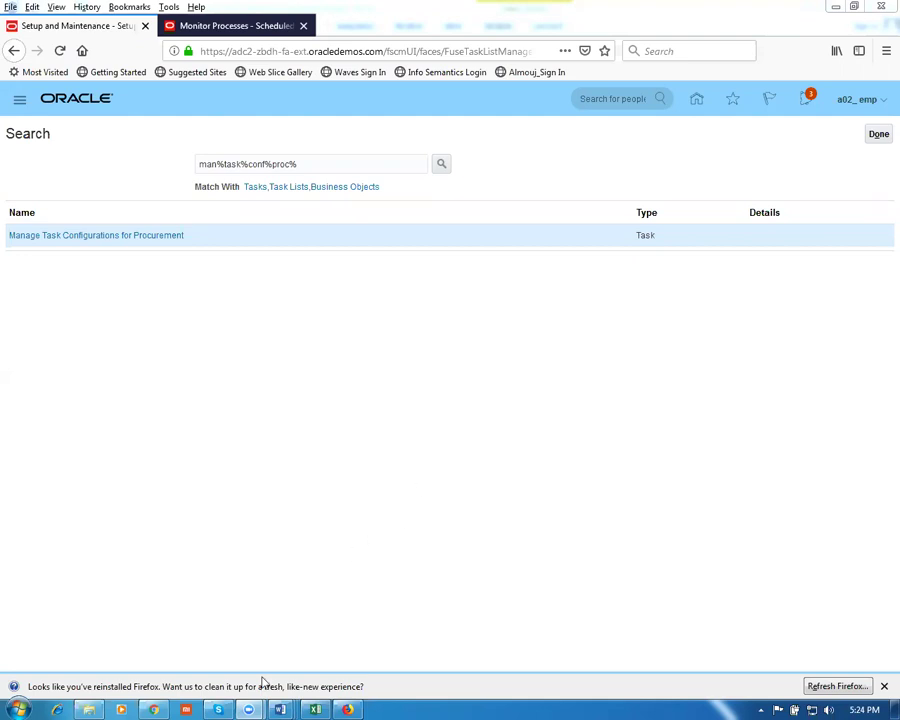
Copy 'Manage sub Ledger Accounting Options' from row 8 of the Word worksheet and return to Oracle
mouse_move(280, 709)
click(130, 640)
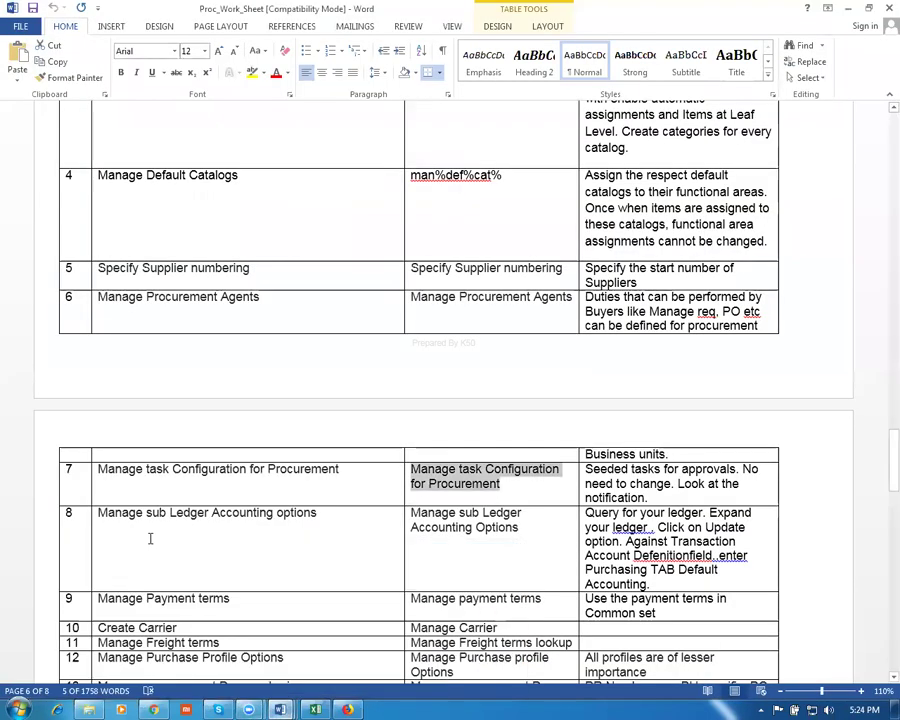
click(198, 552)
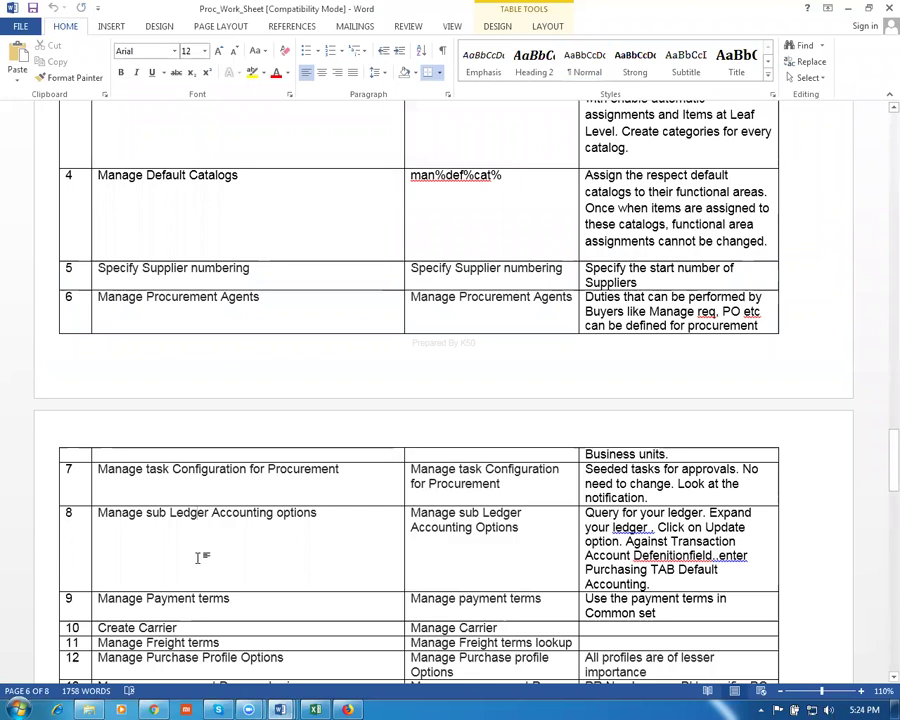
key(Tab)
key(ctrl+c)
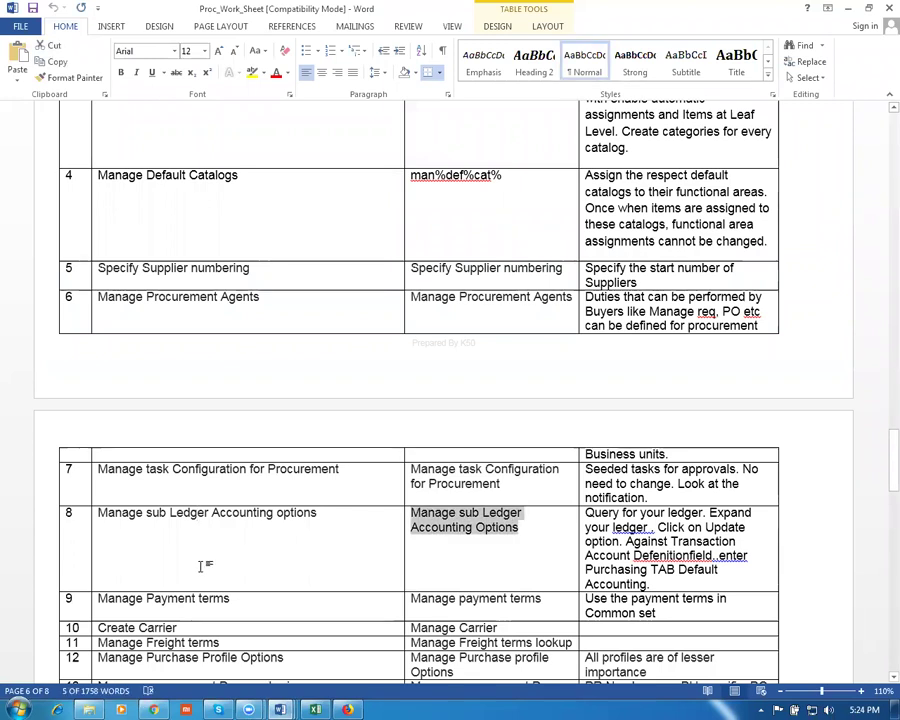
key(alt+Tab)
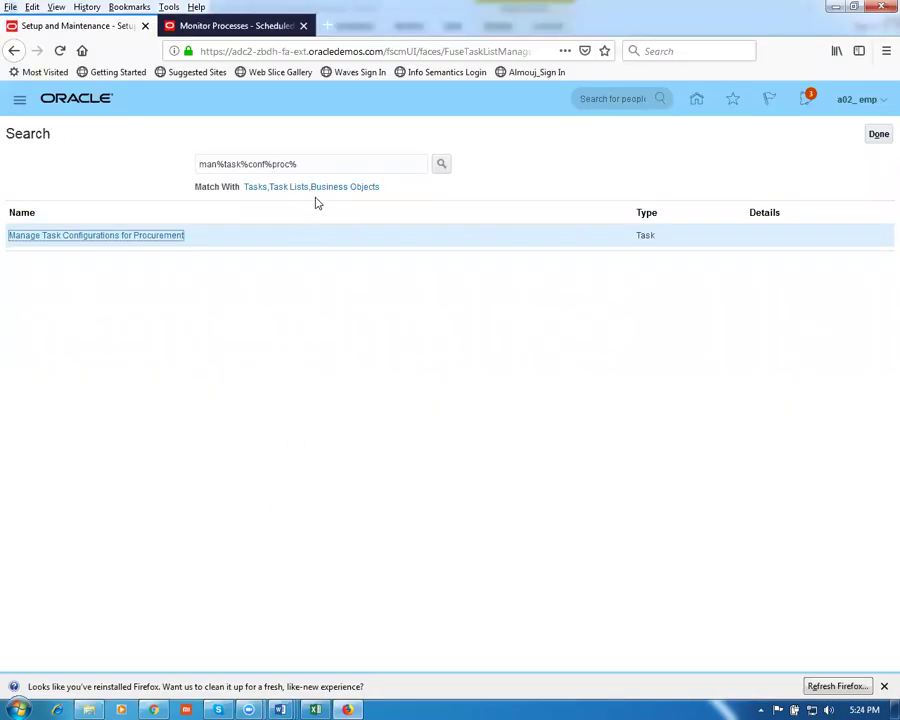
Search the pasted task name, then man%sub%led%opt%, and open Manage Subledger Accounting Options
triple_click(312, 166)
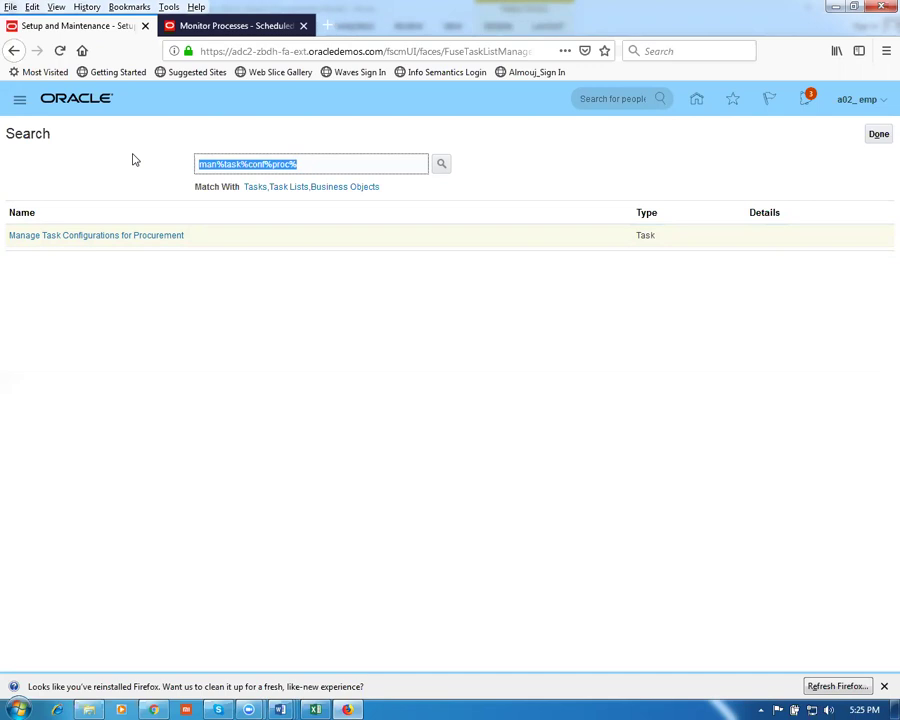
key(ctrl+v)
key(Return)
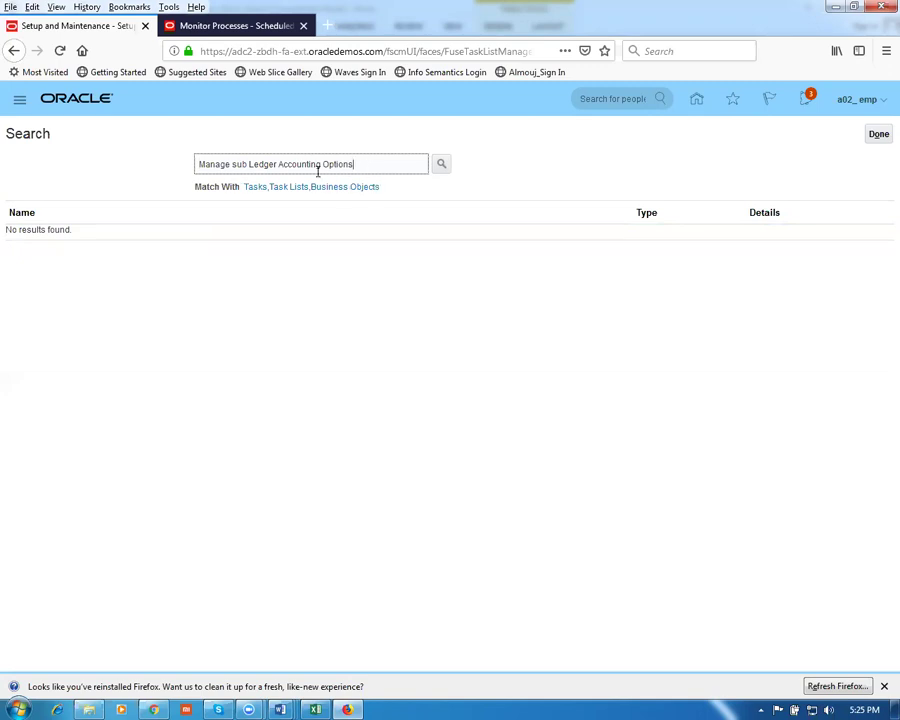
drag(372, 164, 140, 140)
text(man)
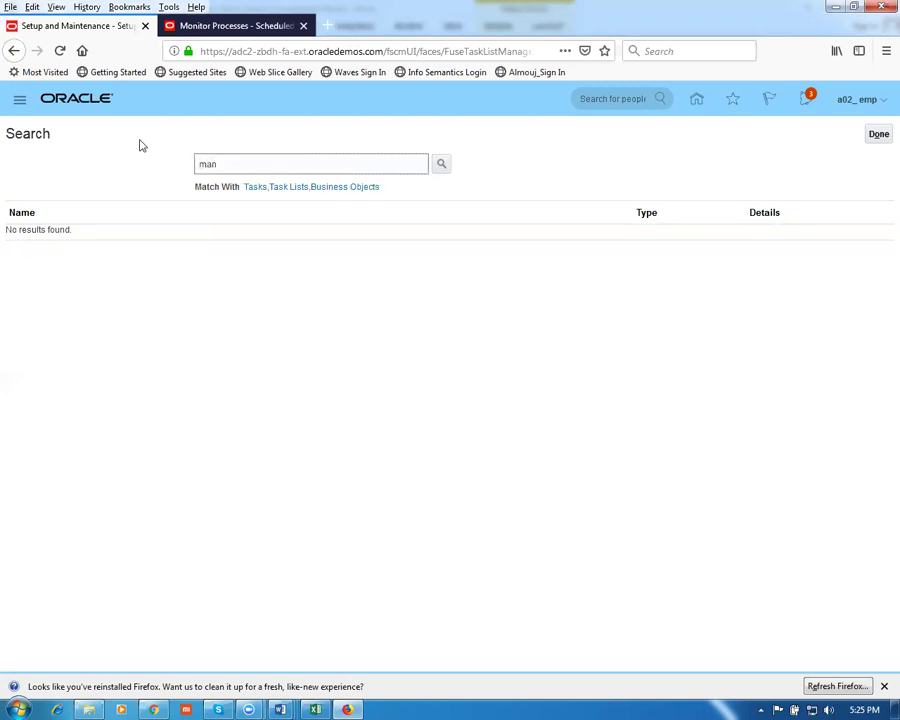
text(%sub%led%opt%)
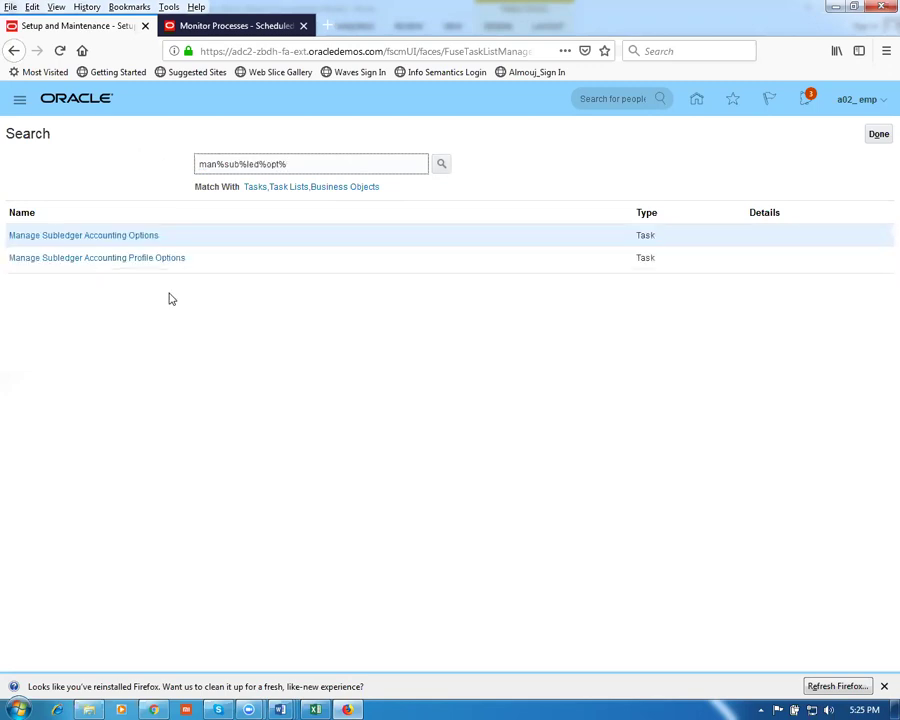
click(93, 238)
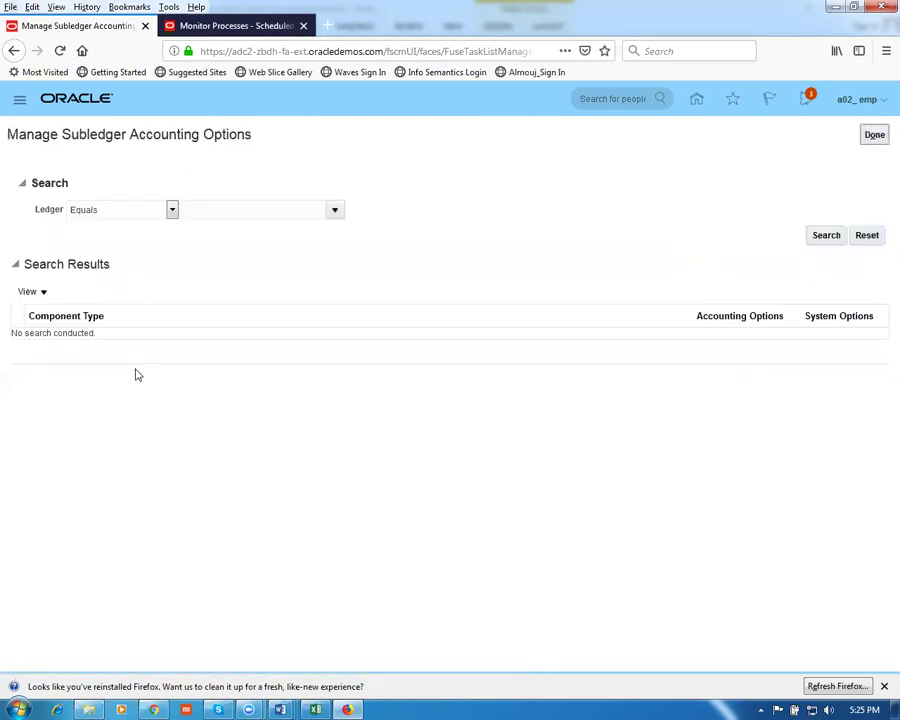
Choose the g01 primary ledger through the Ledger lookup and search its accounting options
click(201, 208)
text(g02)
key(Tab)
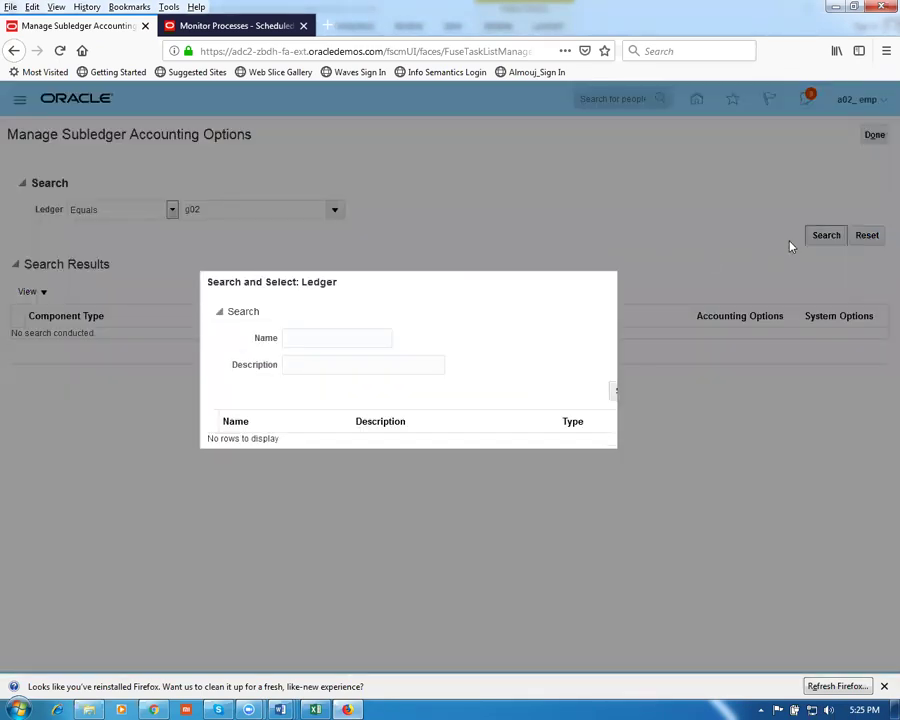
click(343, 338)
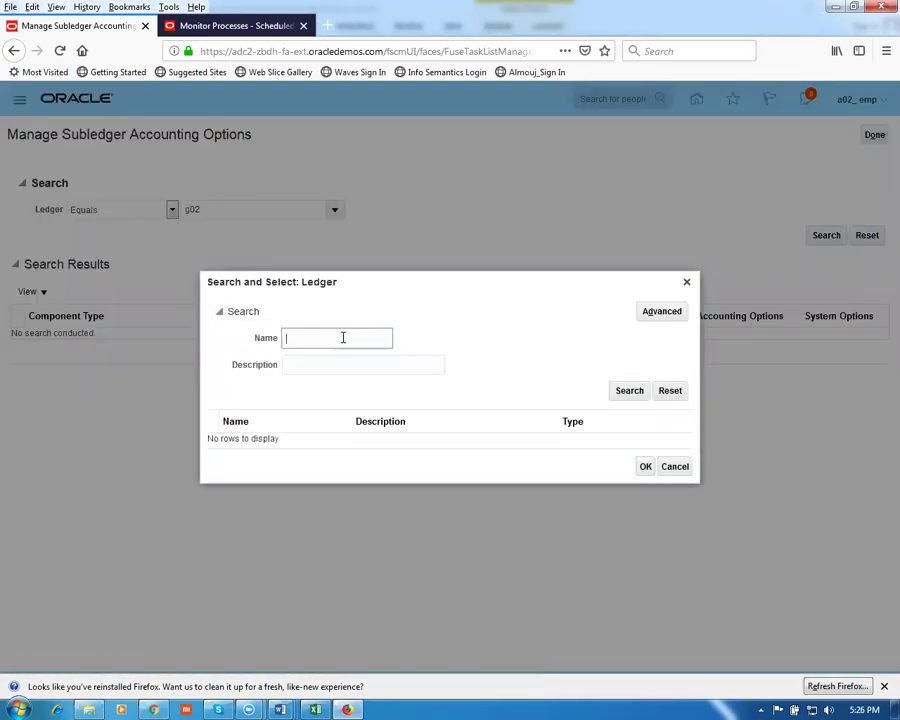
text(g01)
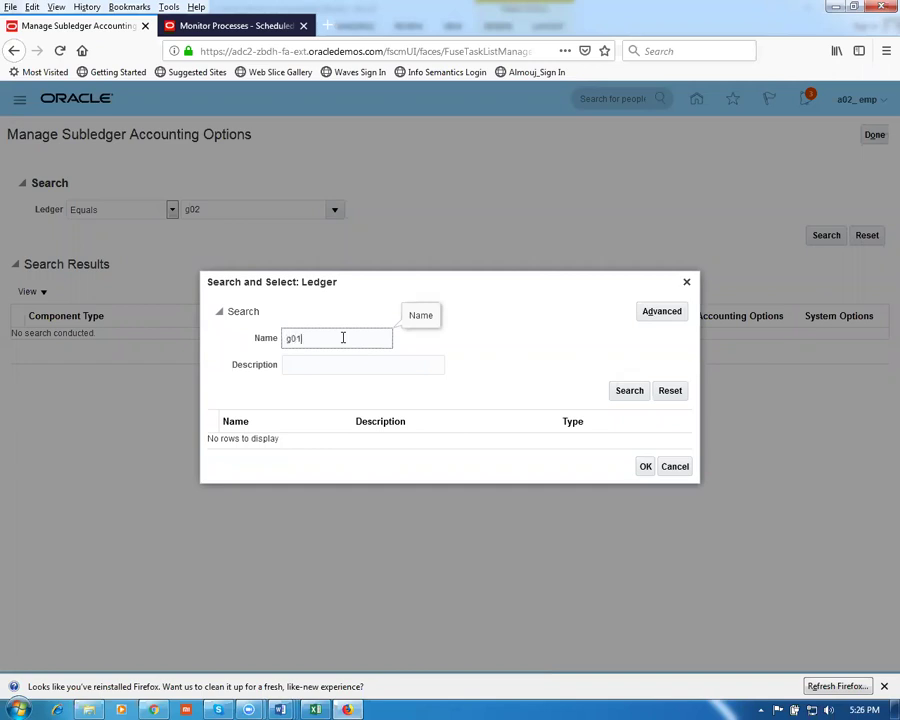
key(Return)
click(432, 442)
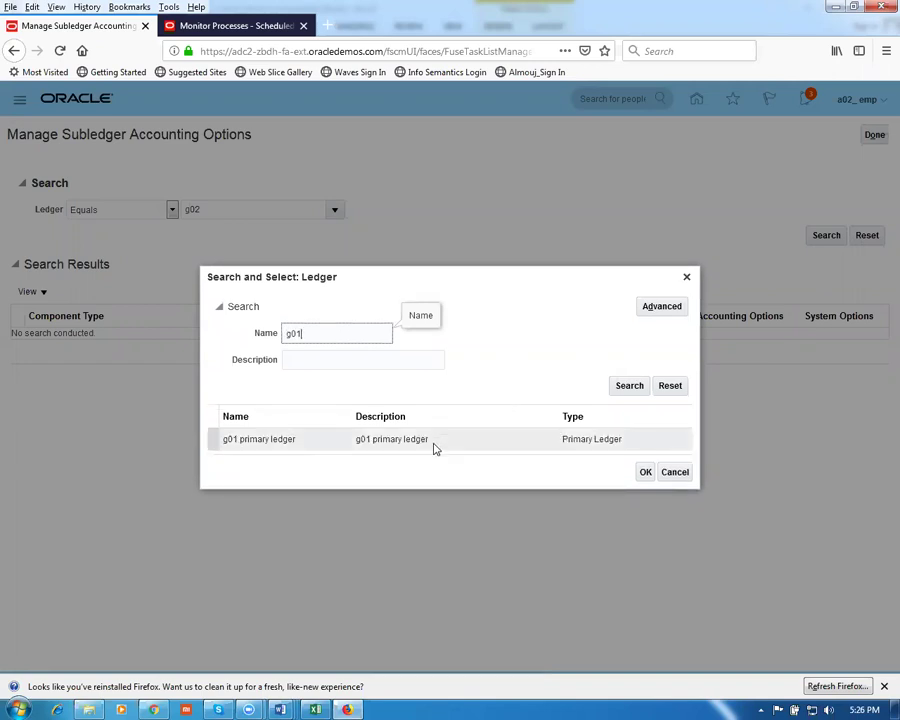
click(643, 475)
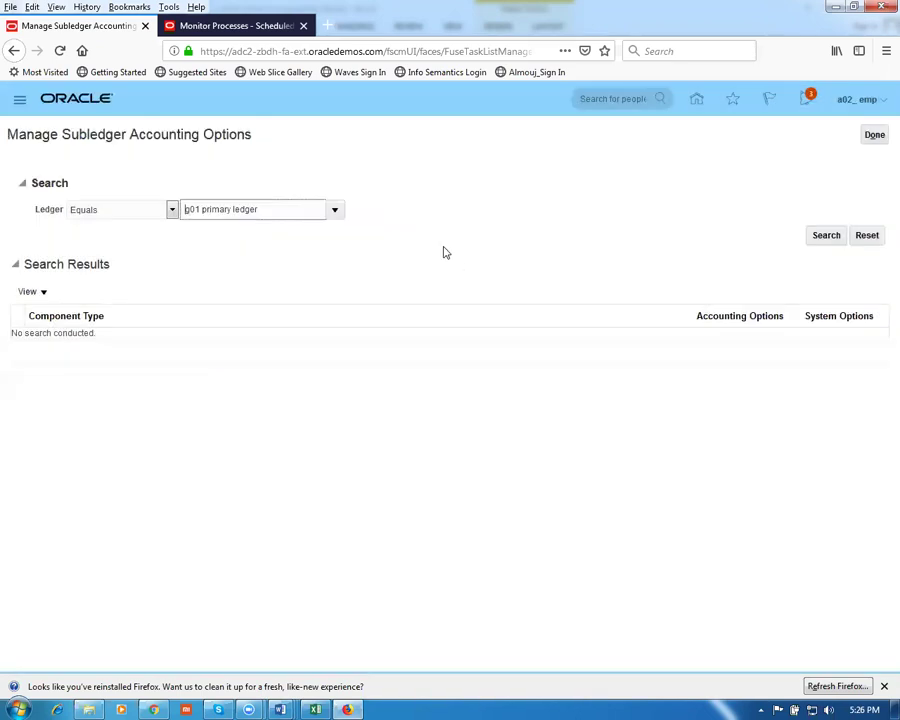
click(825, 235)
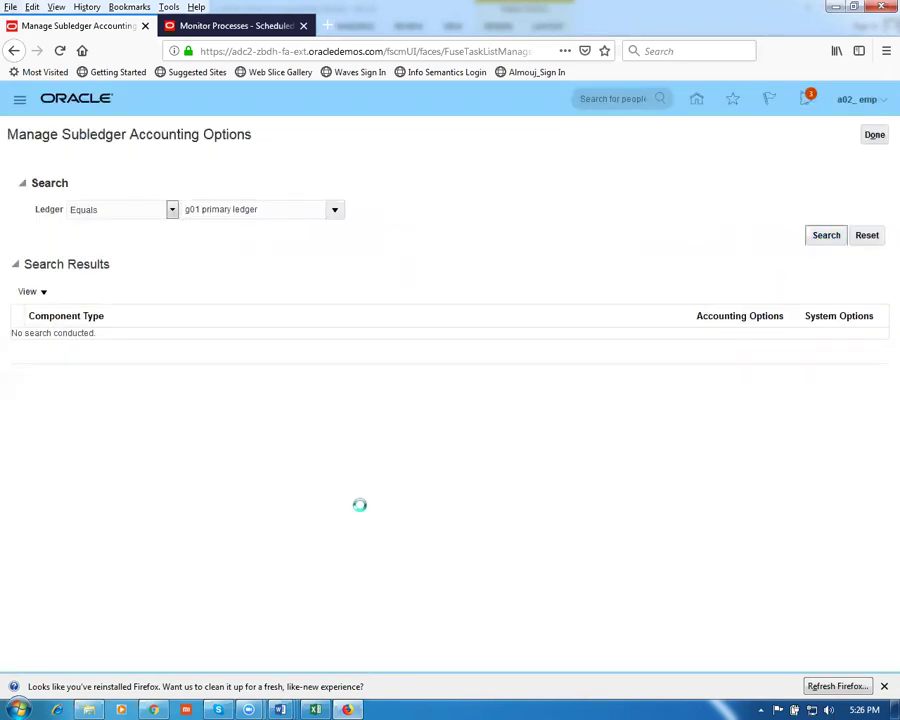
Expand the g01 primary ledger and edit the Purchasing component's accounting options
click(38, 289)
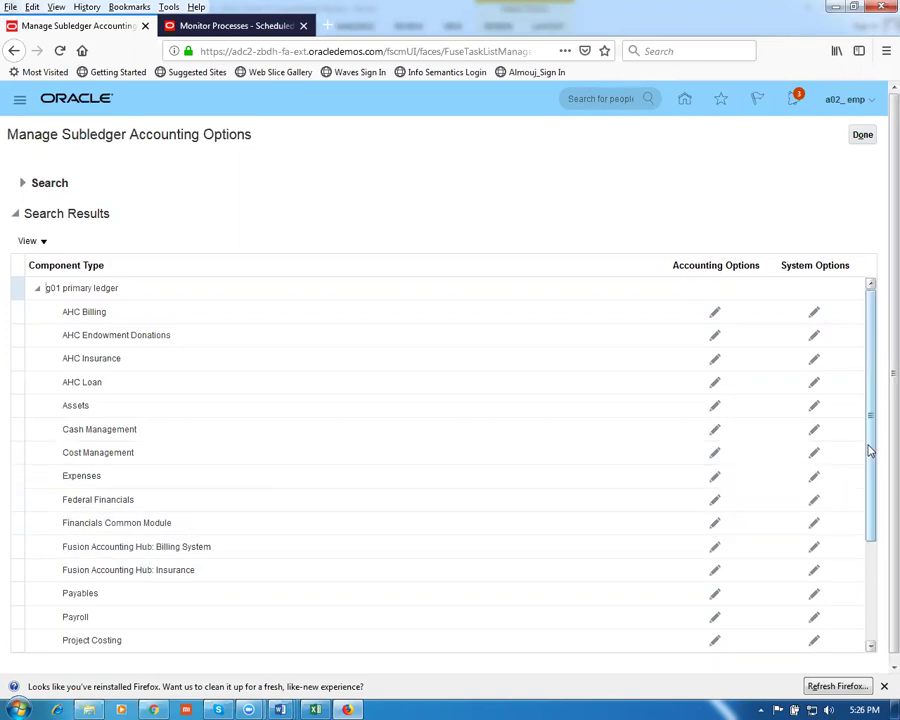
drag(868, 446, 876, 506)
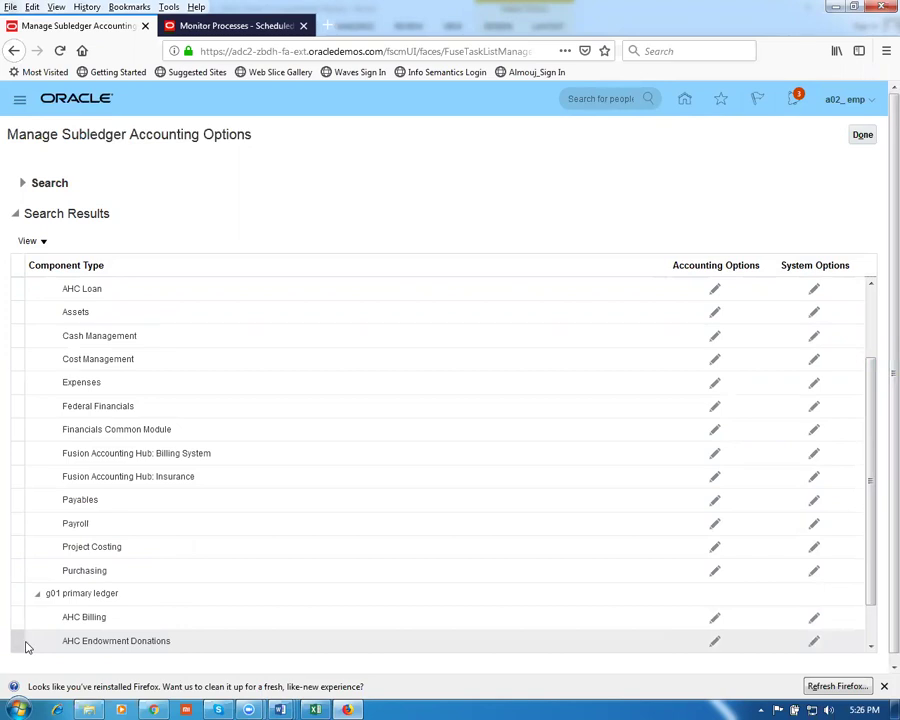
click(22, 572)
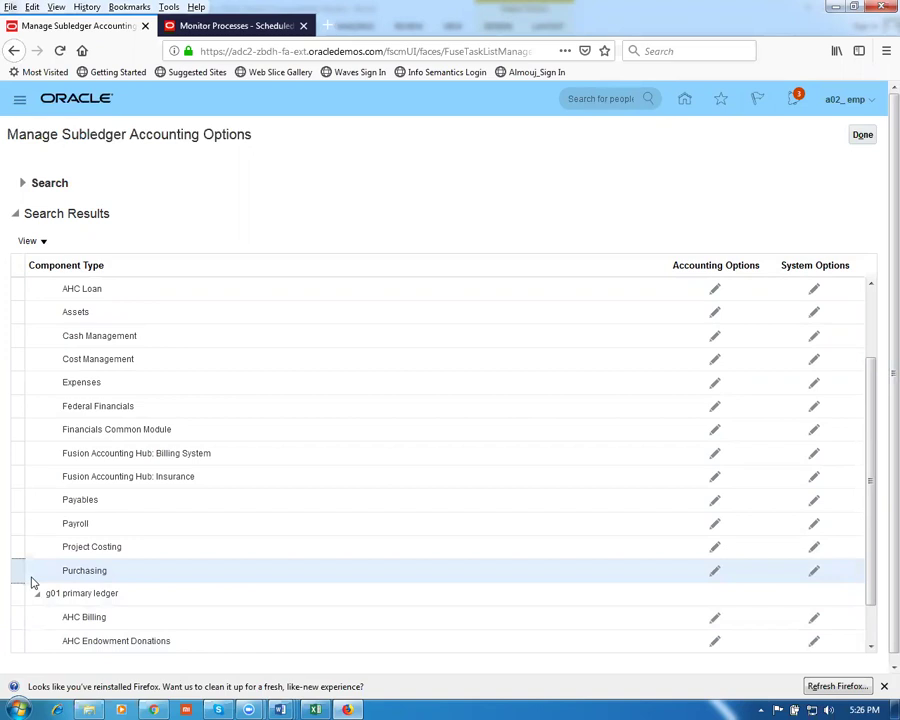
click(715, 572)
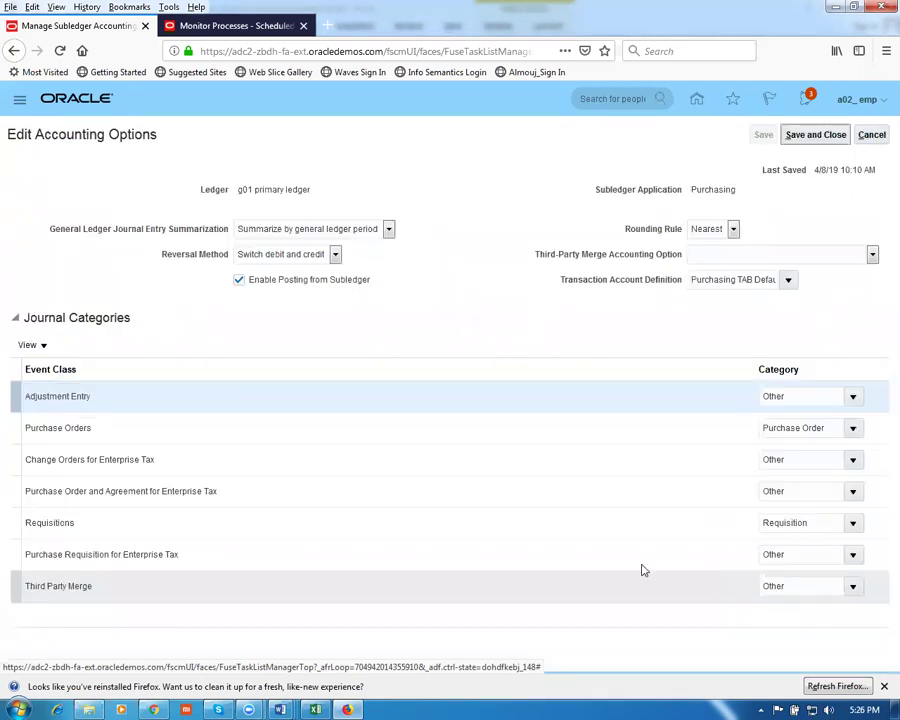
Confirm the Purchasing TAB Default Accounting transaction account definition, then cancel and close without saving
click(706, 281)
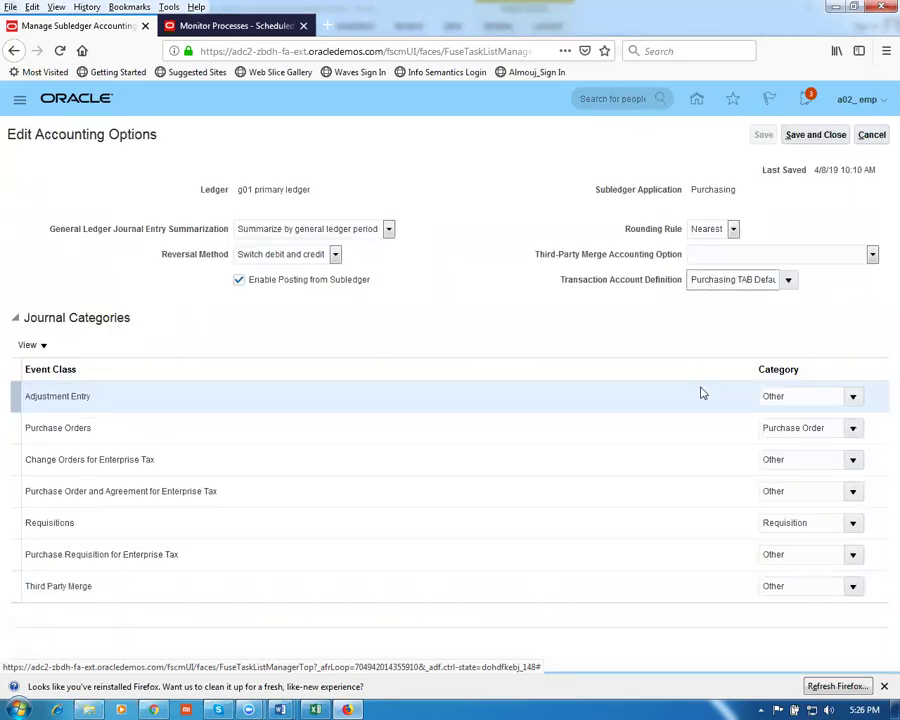
key(Right)
key(Right)
key(Right)
key(Right)
key(Right)
key(Right)
key(Right)
key(Right)
key(Right)
key(Right)
key(Right)
key(Right)
key(Right)
key(Right)
key(Right)
key(Right)
key(Right)
key(Right)
key(Right)
key(Right)
key(Home)
key(Right)
key(Right)
key(Right)
key(Right)
key(Right)
key(Right)
key(Right)
key(Right)
key(Right)
key(Right)
key(Right)
key(Right)
key(Right)
key(Right)
key(Right)
key(Right)
key(Right)
key(Right)
key(Right)
key(Right)
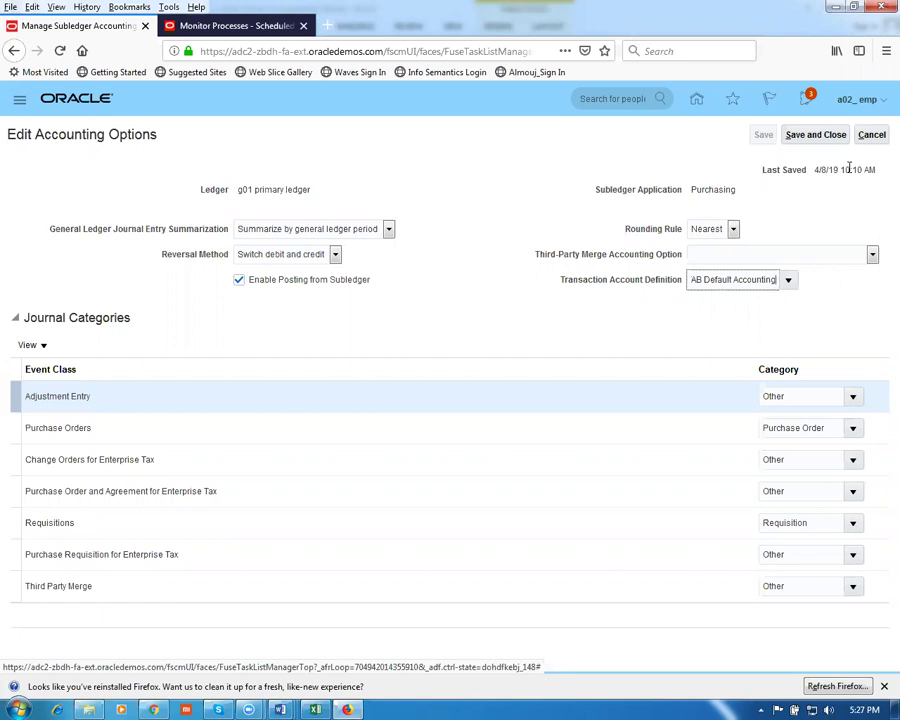
click(872, 135)
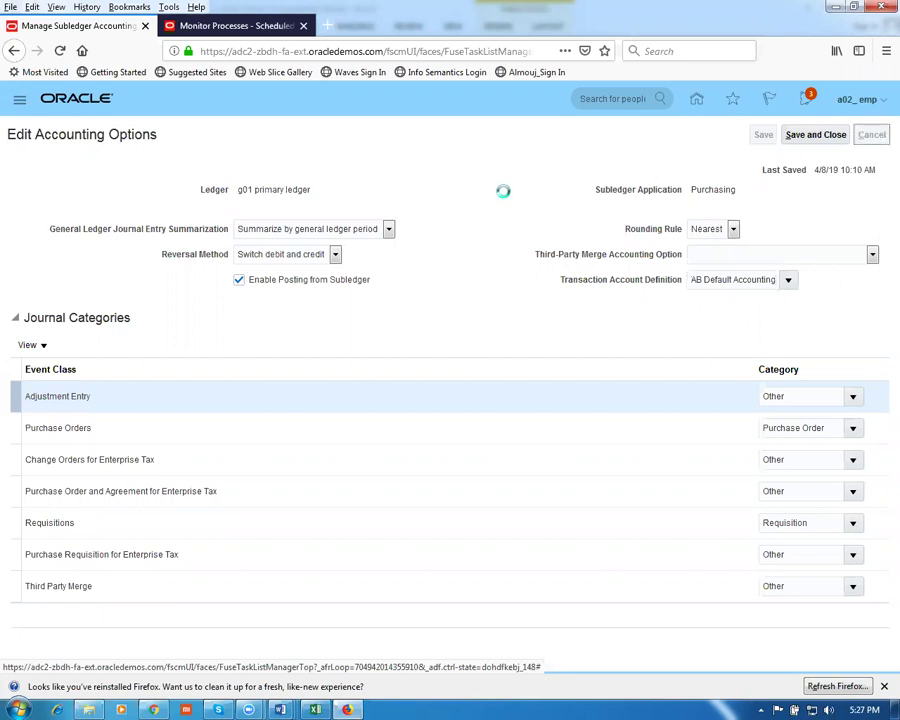
click(860, 136)
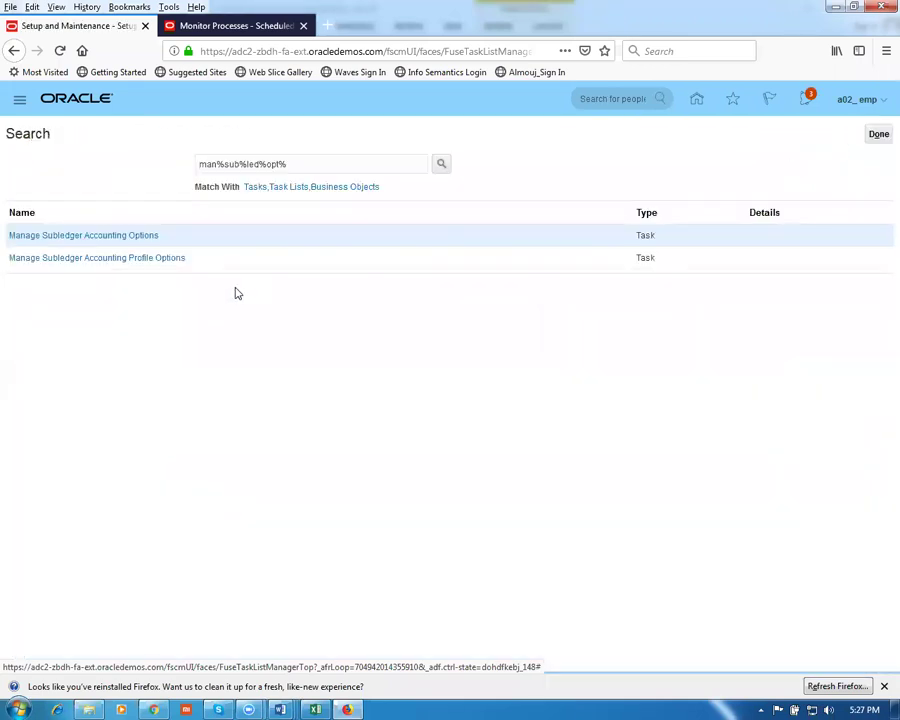
Copy 'Manage payment terms' from row 9 of the Word worksheet and return to Oracle
key(alt+Tab)
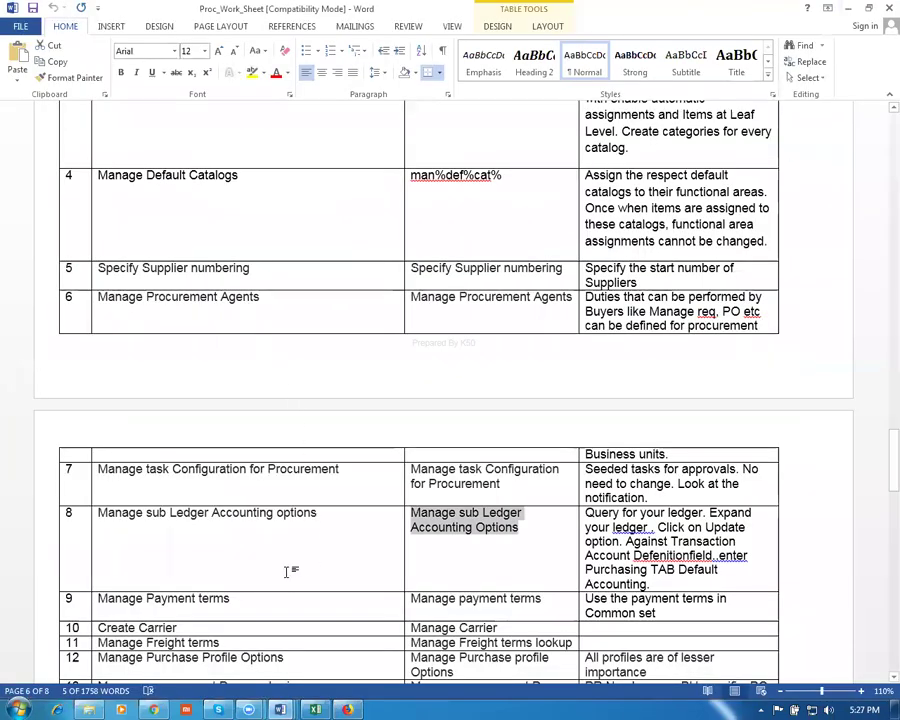
click(245, 603)
scroll(245, 603, down, 2)
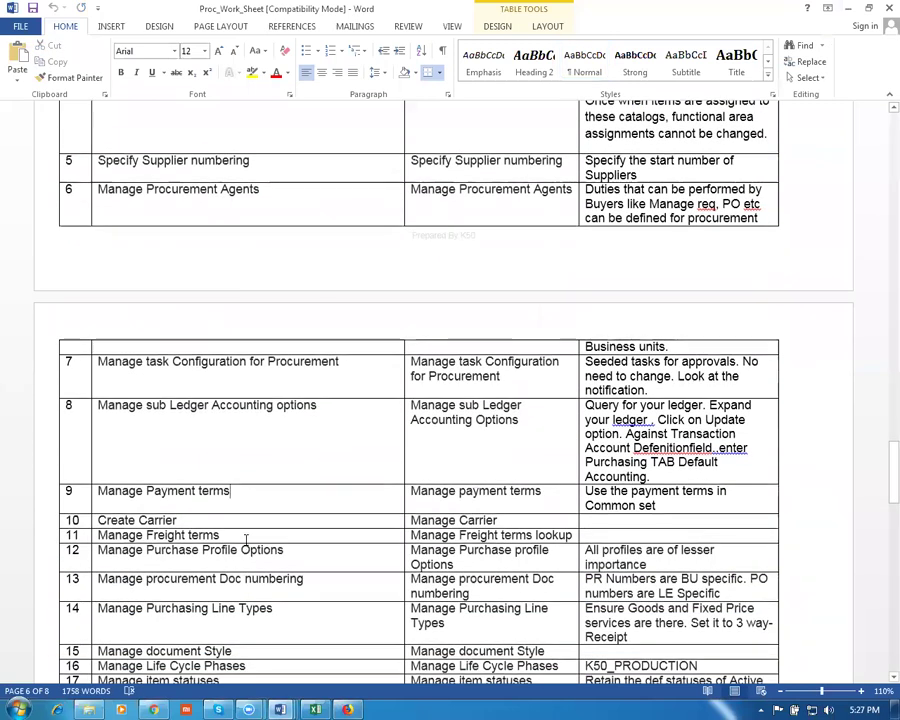
key(Tab)
key(ctrl+c)
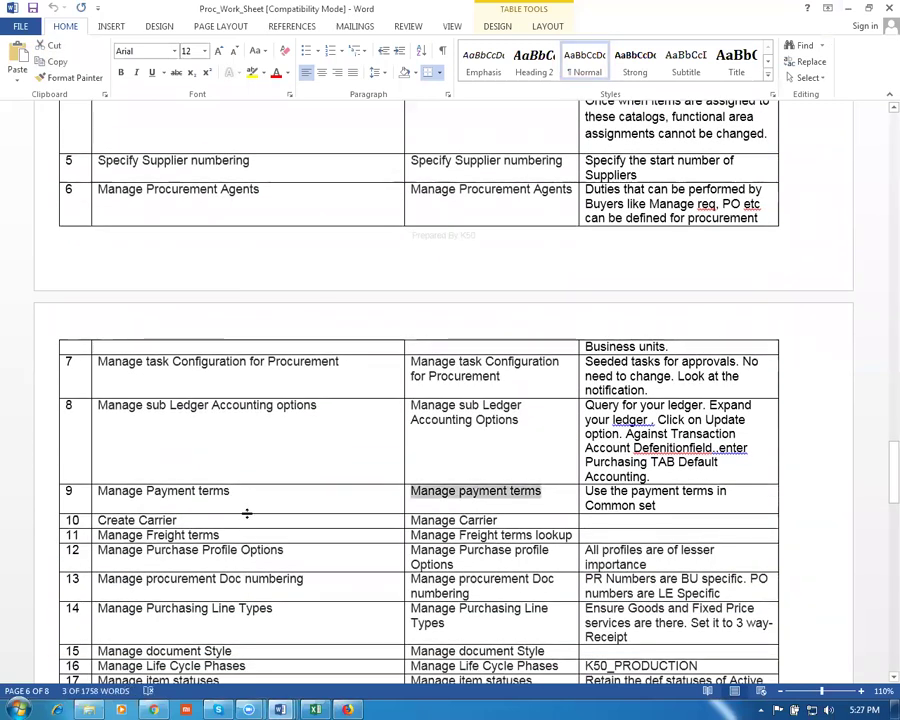
key(alt+Tab)
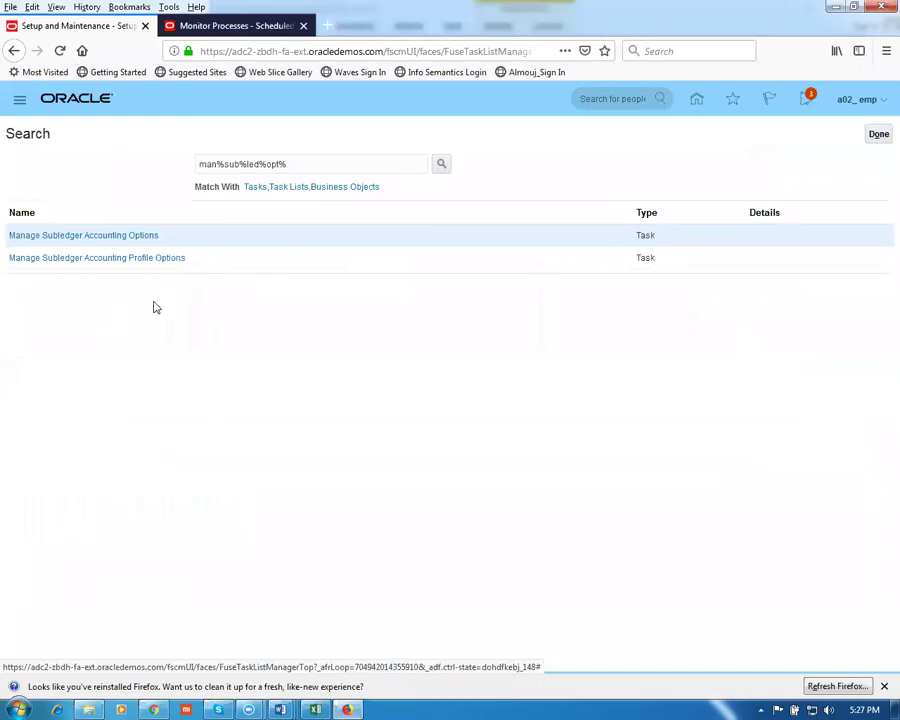
Search 'Manage payment terms', open Manage Payment Terms, and cancel a started new term
drag(295, 163, 133, 177)
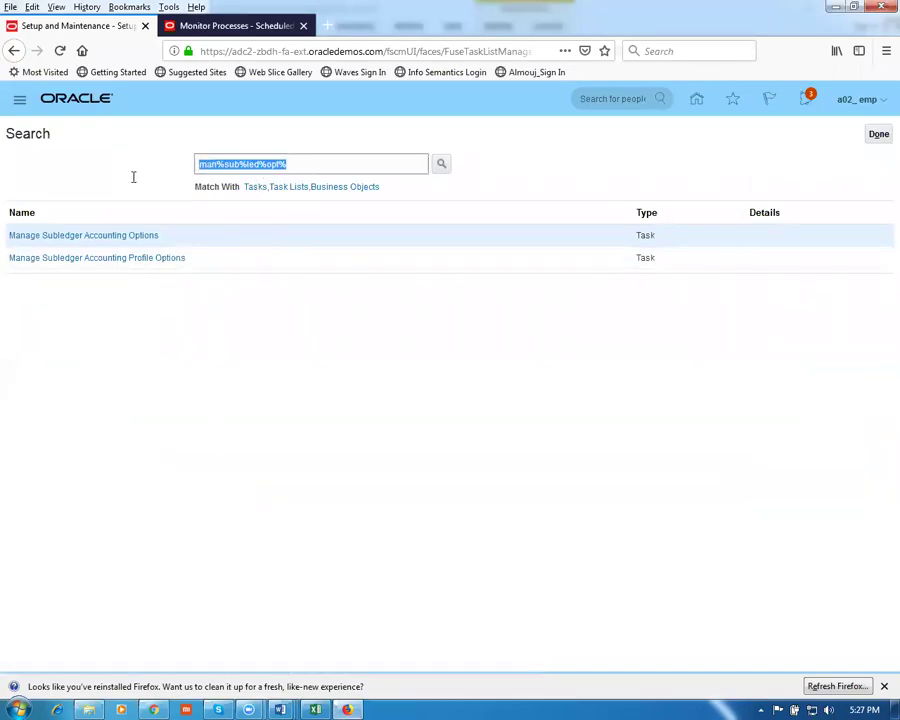
key(ctrl+v)
key(Return)
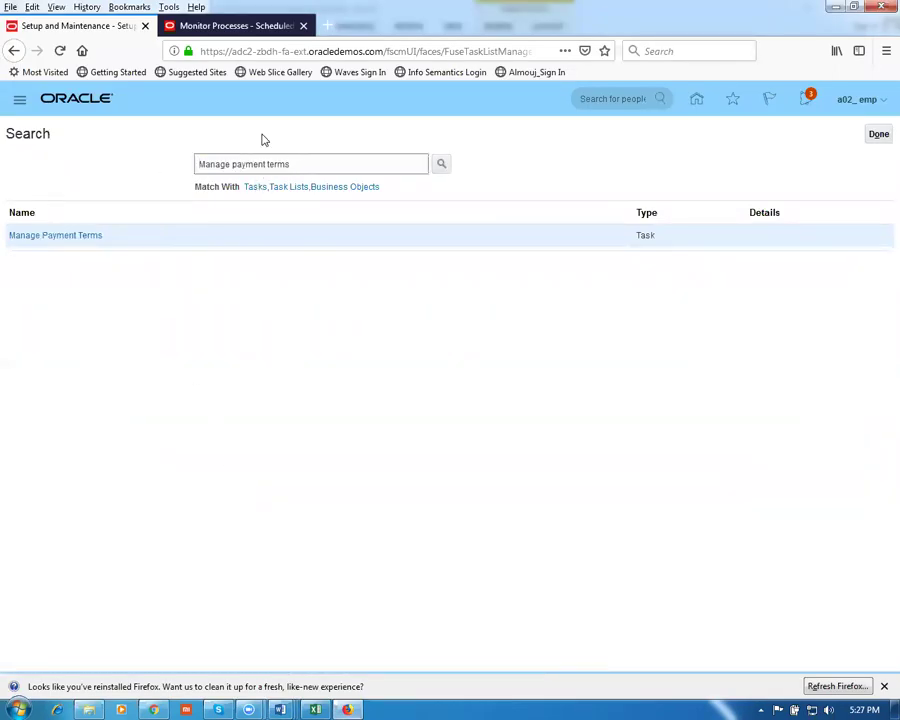
click(62, 236)
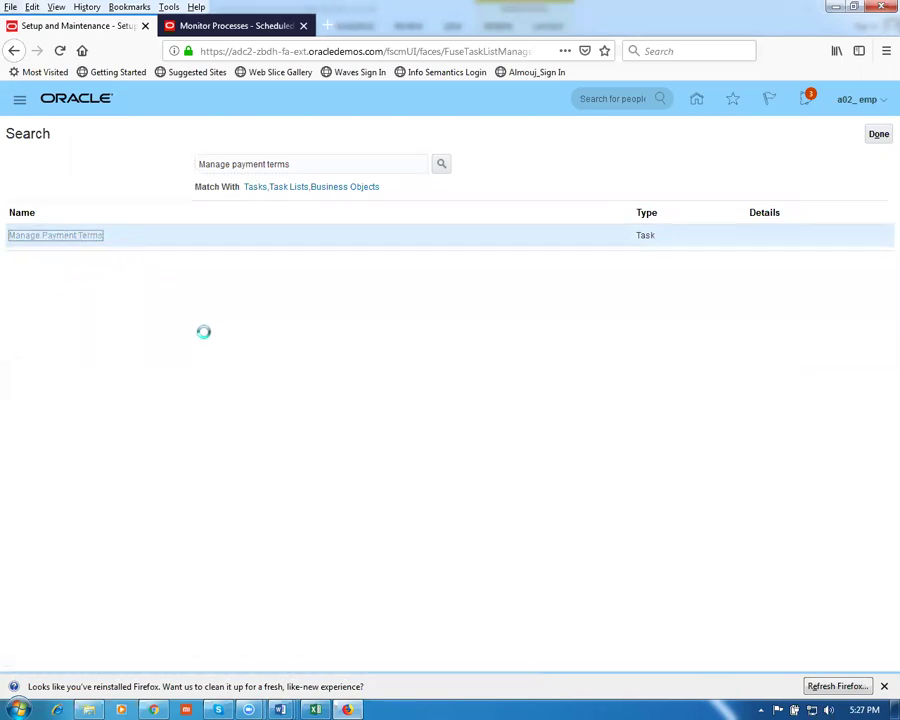
click(66, 182)
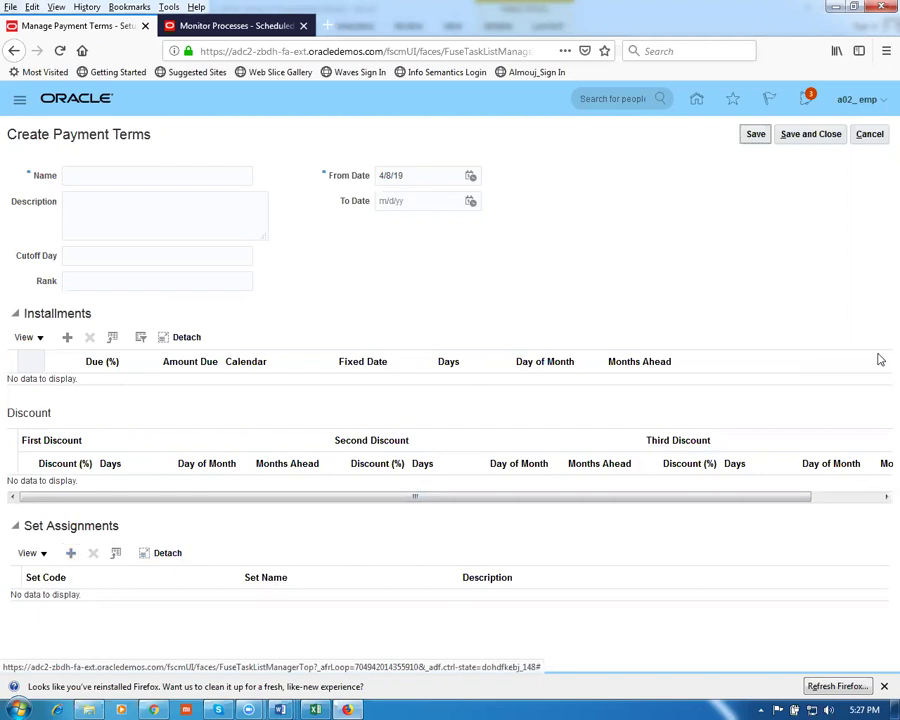
click(869, 134)
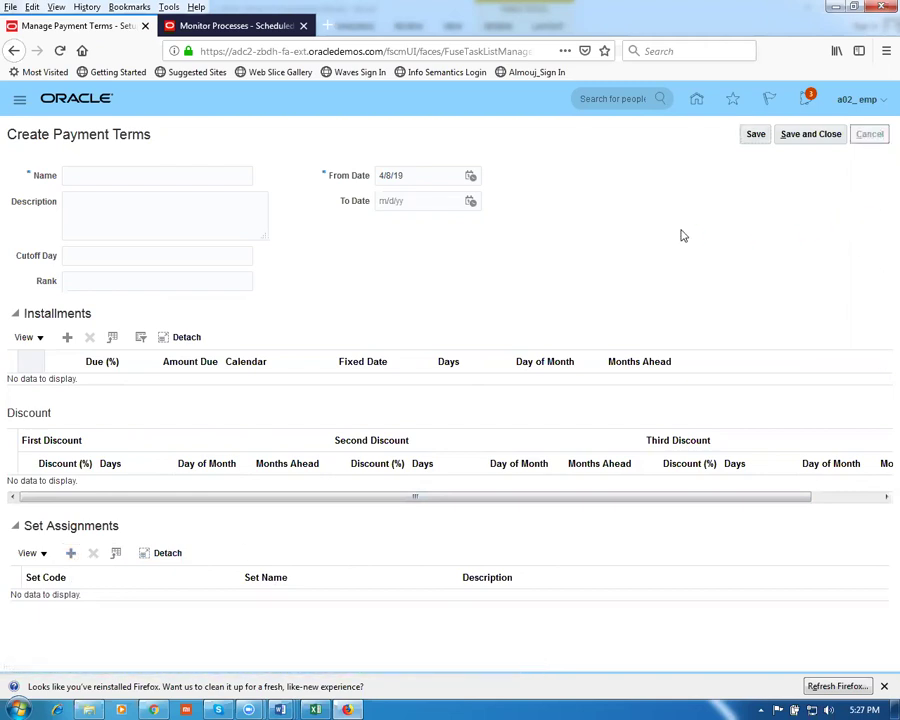
Copy the next task name, Manage Carrier, from the Word worksheet and return to Oracle
key(alt+Tab)
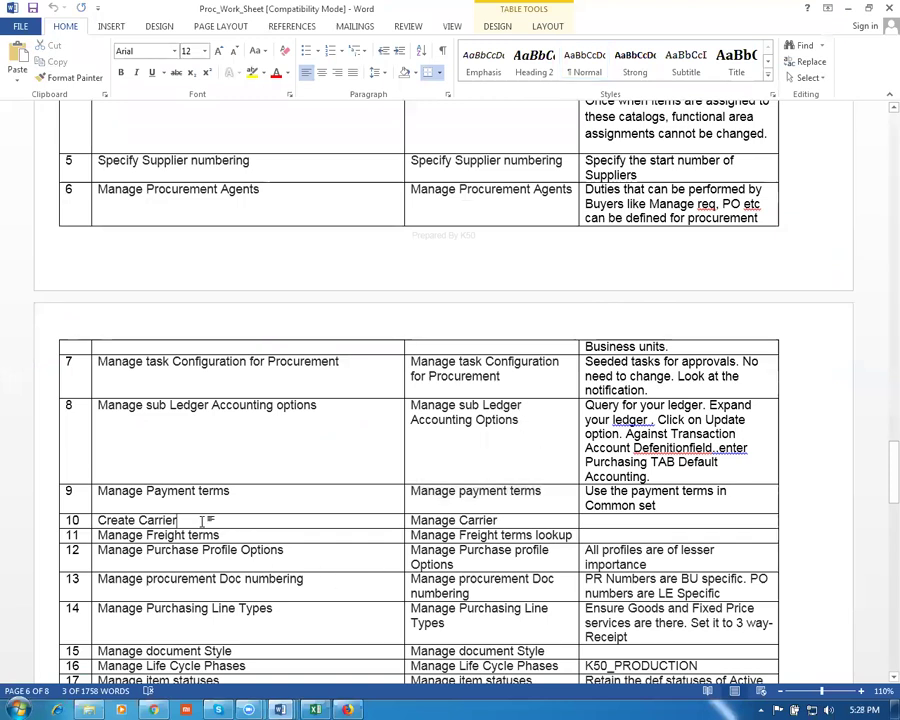
key(Tab)
key(Tab)
key(Tab)
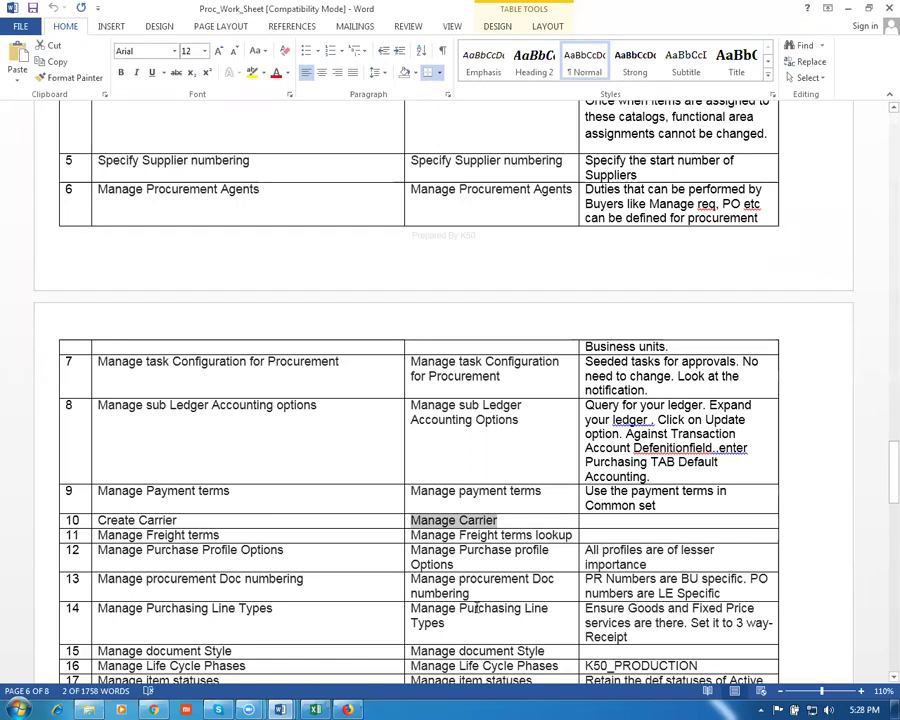
key(alt+Tab)
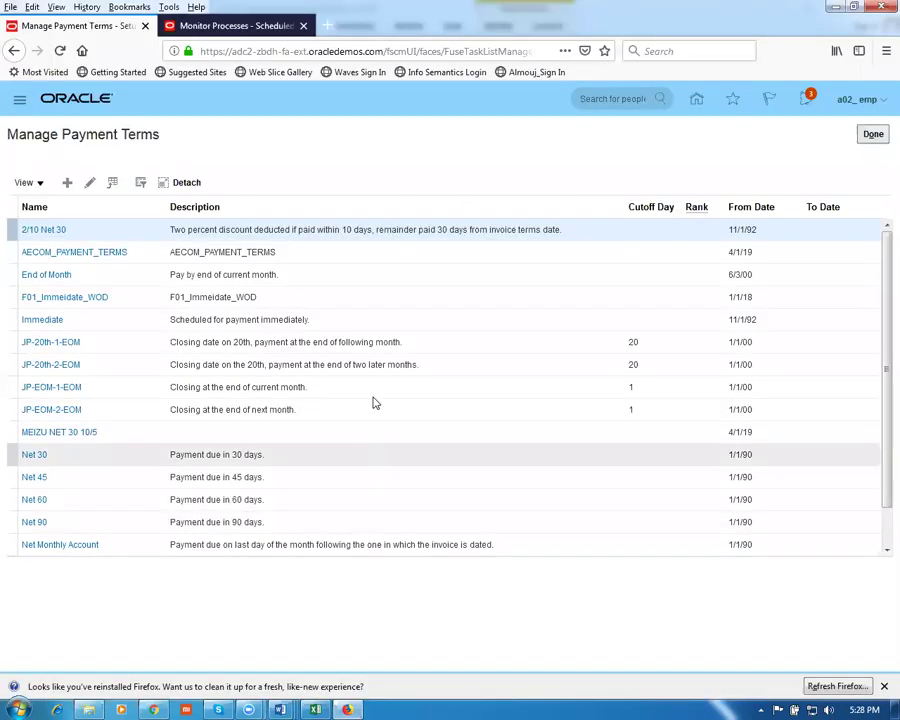
Close payment terms, search 'Manage Carrier', and open the Manage Carriers task
click(874, 135)
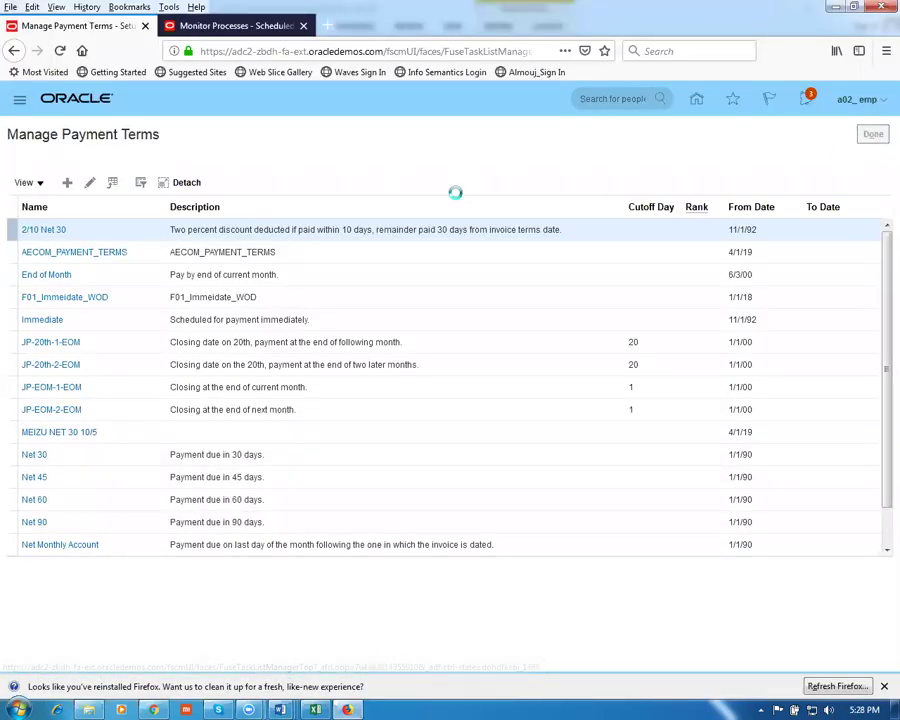
drag(301, 162, 80, 176)
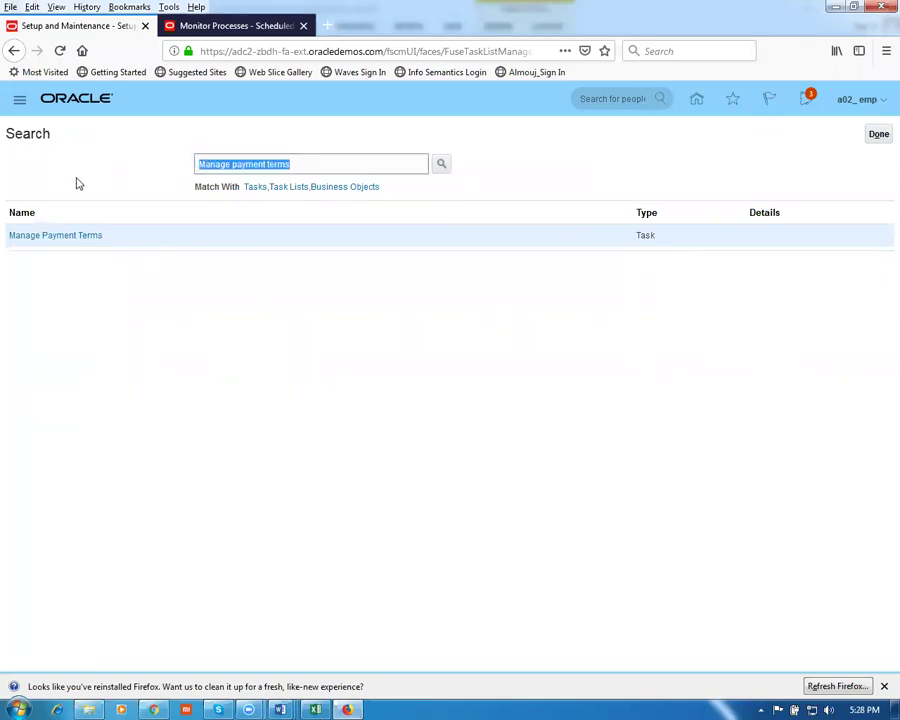
text(Manage Carrier)
key(Return)
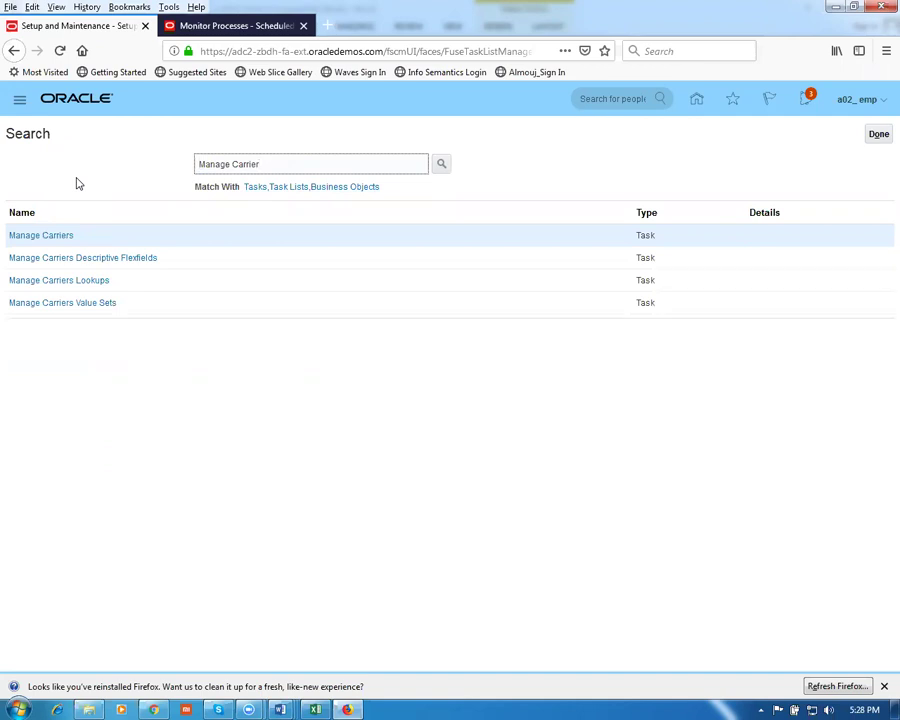
click(26, 238)
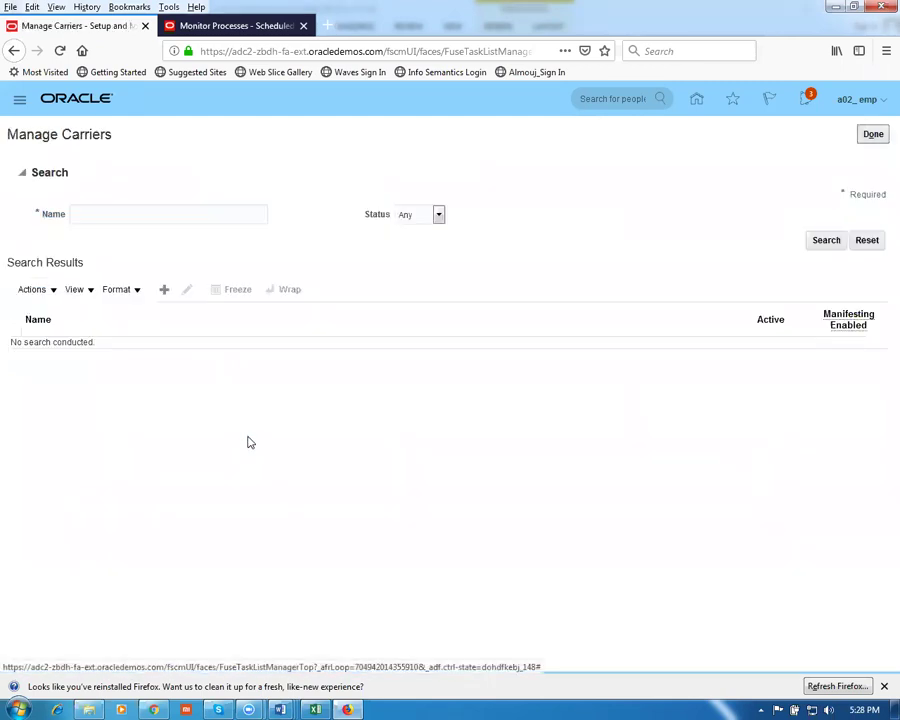
Create and save a new carrier named 'g01 carrier'
click(165, 290)
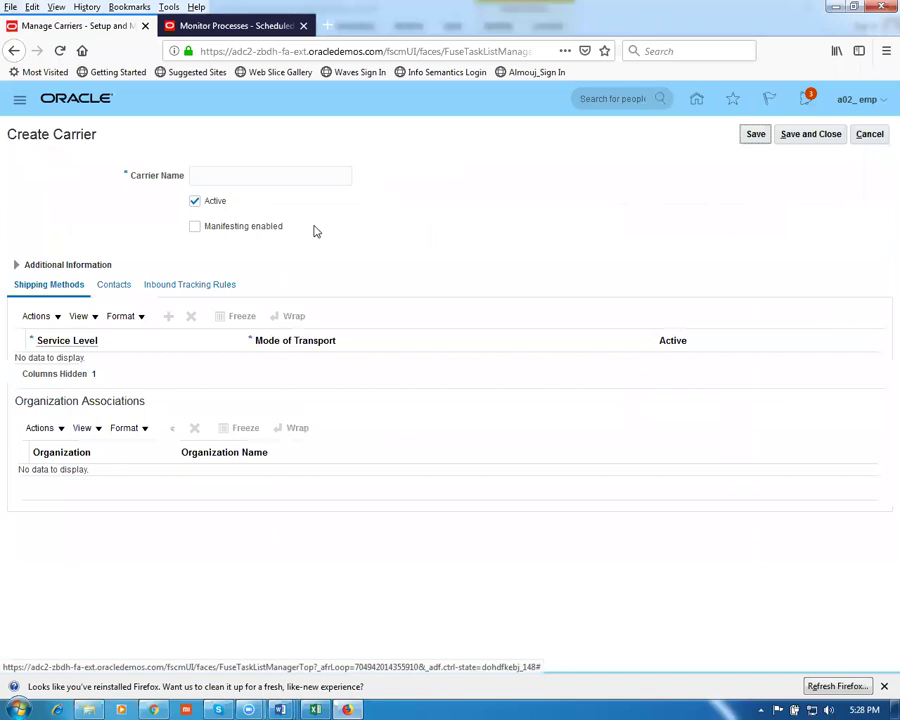
click(237, 177)
text(g01 carr)
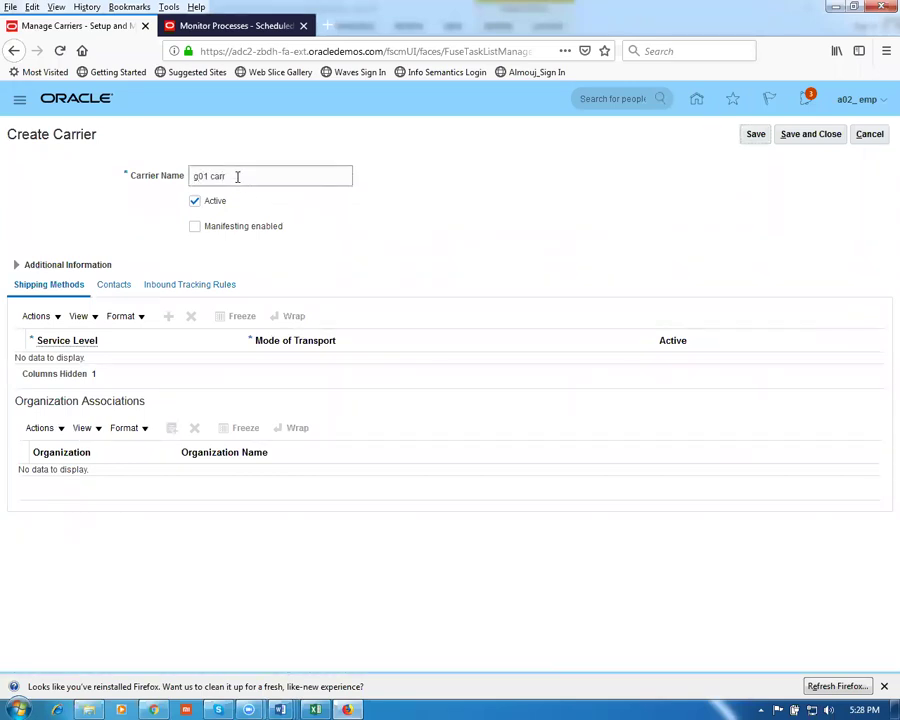
text(ier)
click(758, 136)
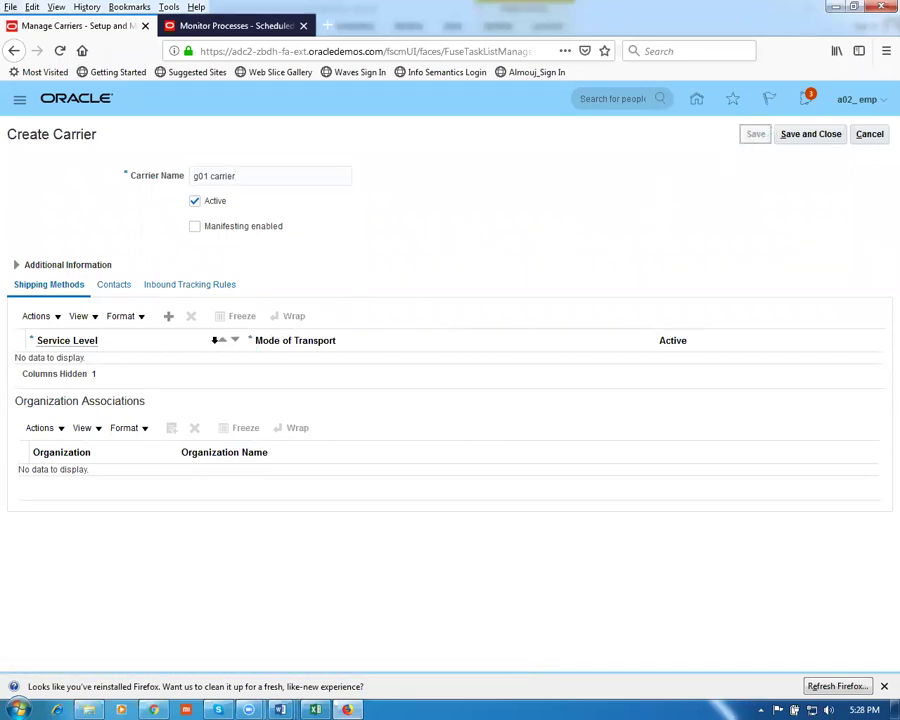
Add a shipping method with service level 2nd day air and transport mode Air
click(170, 326)
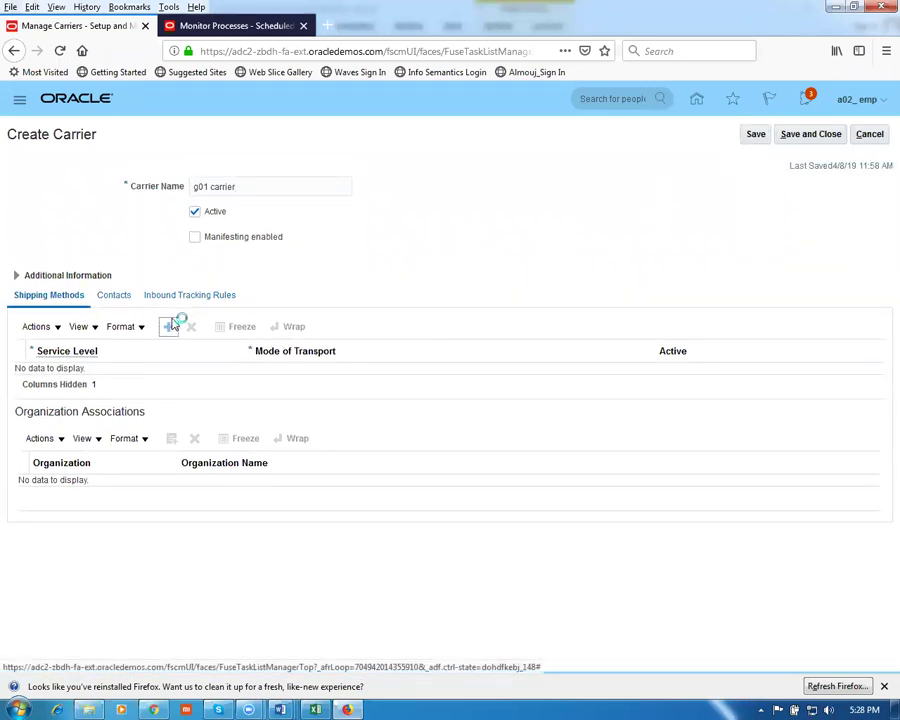
click(170, 381)
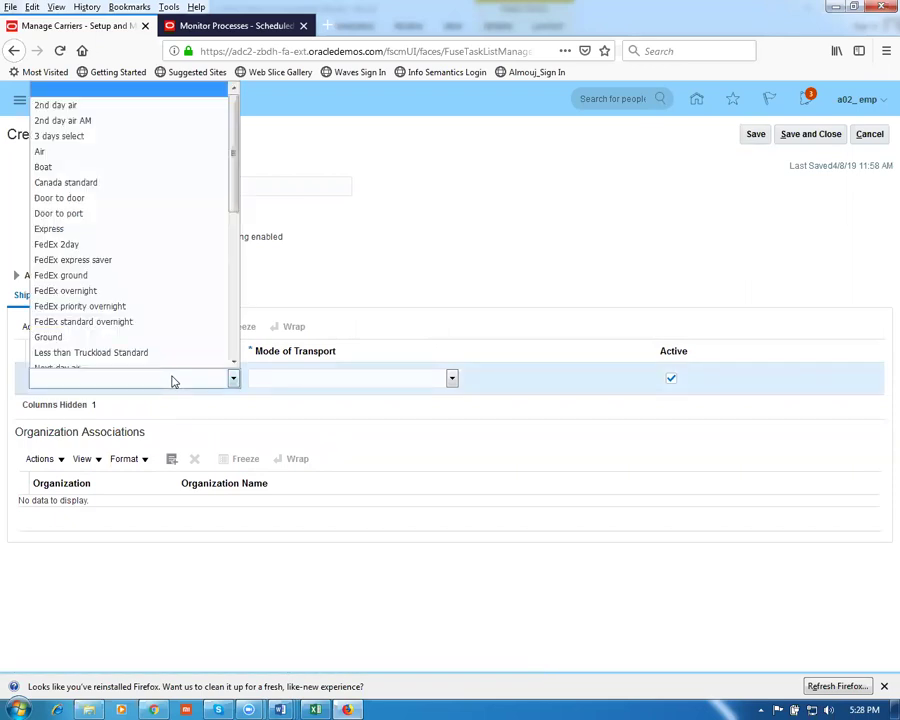
click(118, 101)
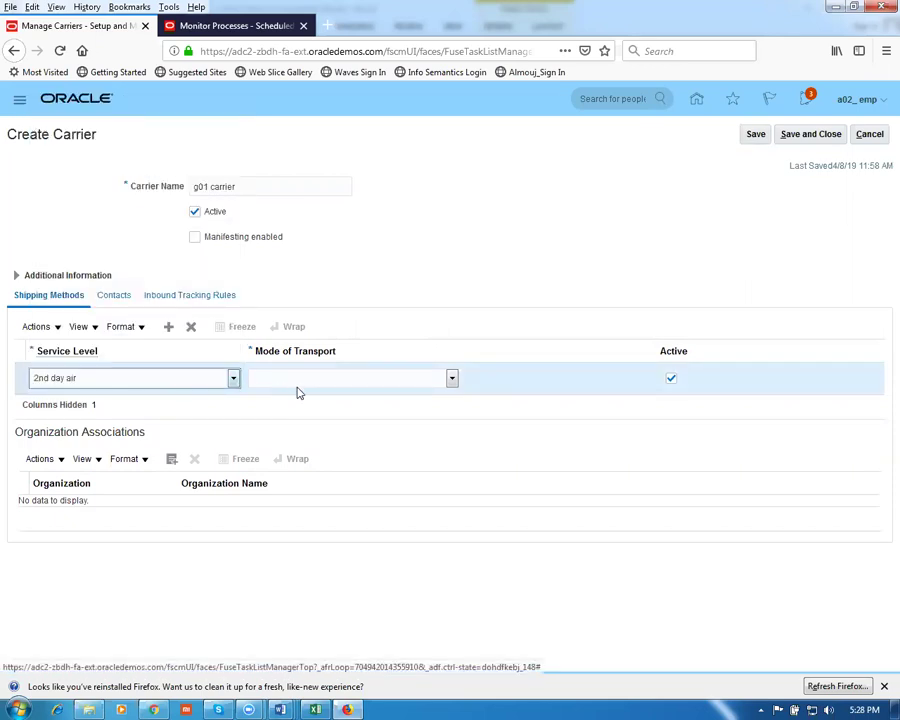
click(300, 379)
click(301, 411)
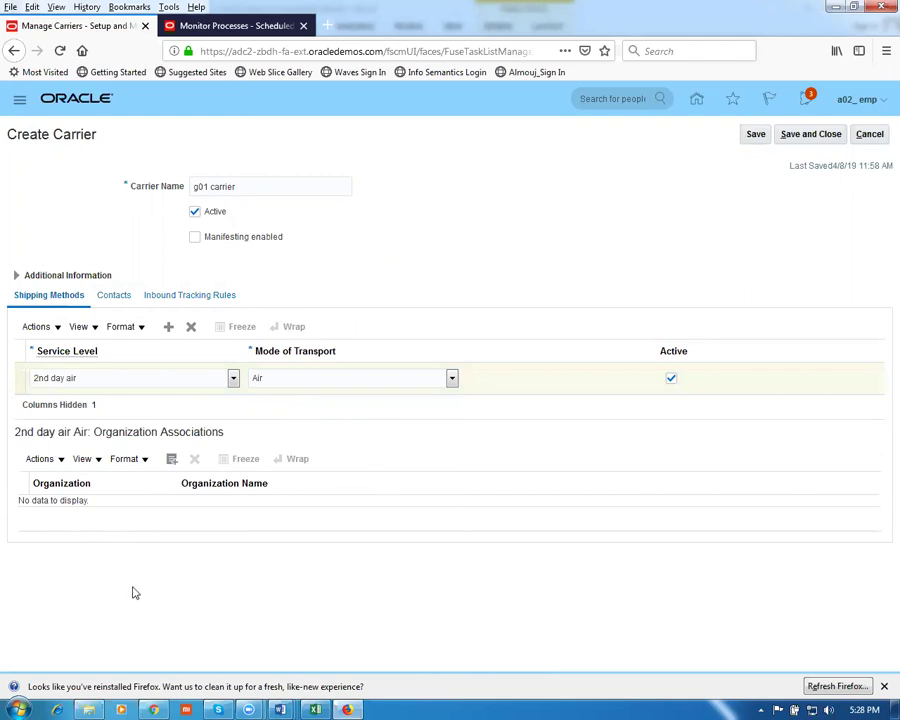
Associate organization G011 with the carrier, then save and close
click(30, 468)
click(42, 478)
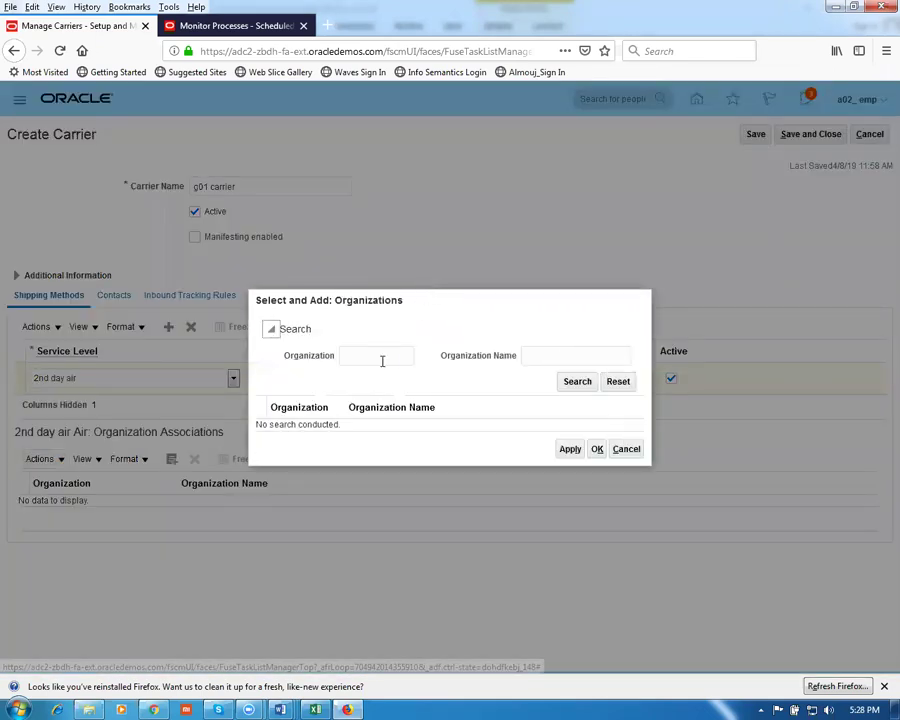
click(380, 358)
text(G011)
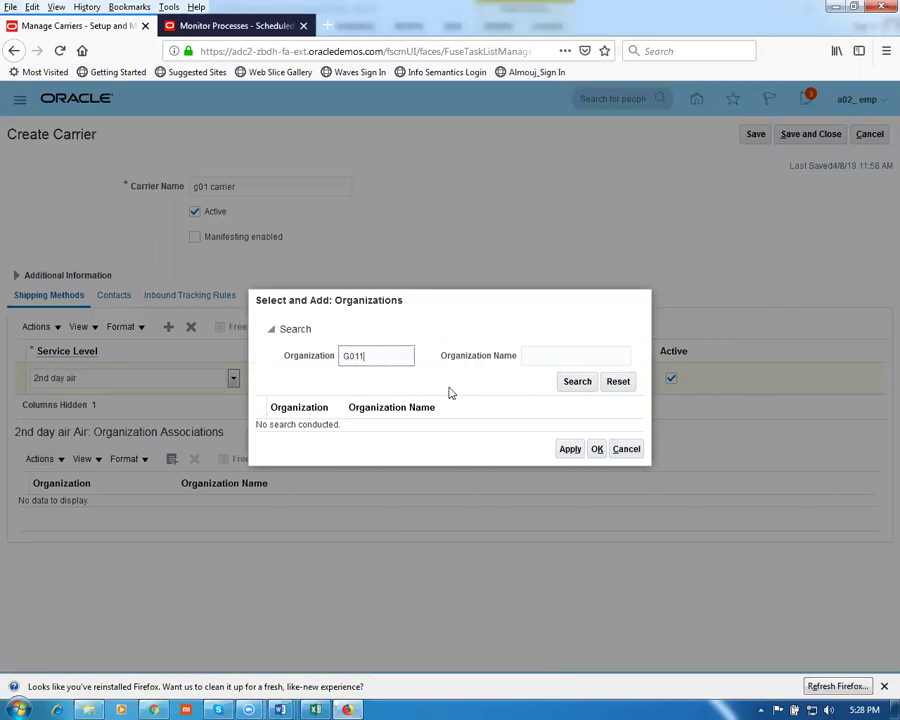
click(577, 383)
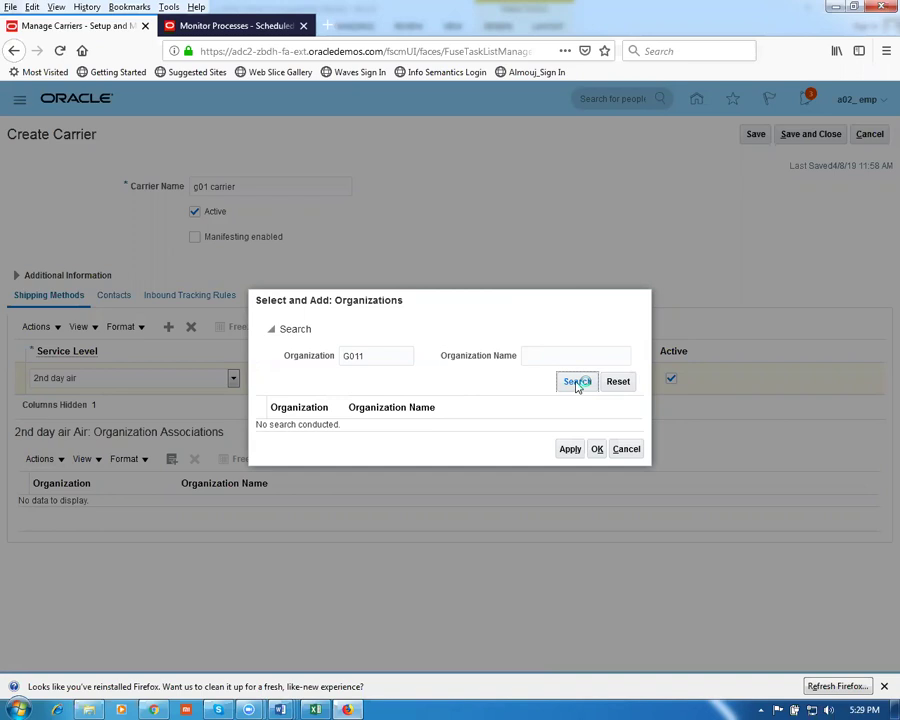
click(505, 424)
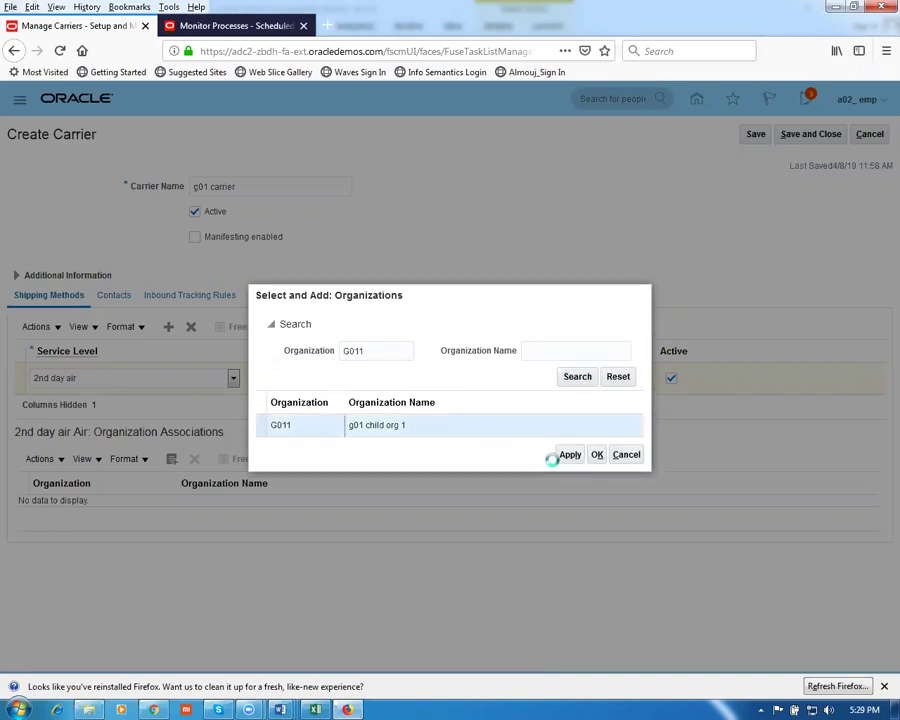
click(596, 454)
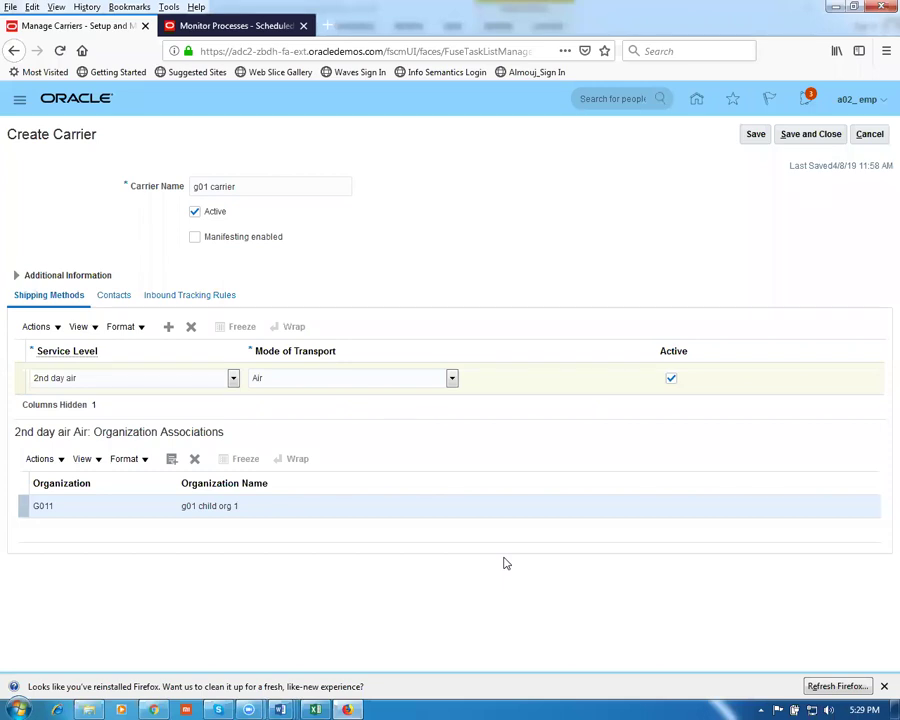
click(810, 134)
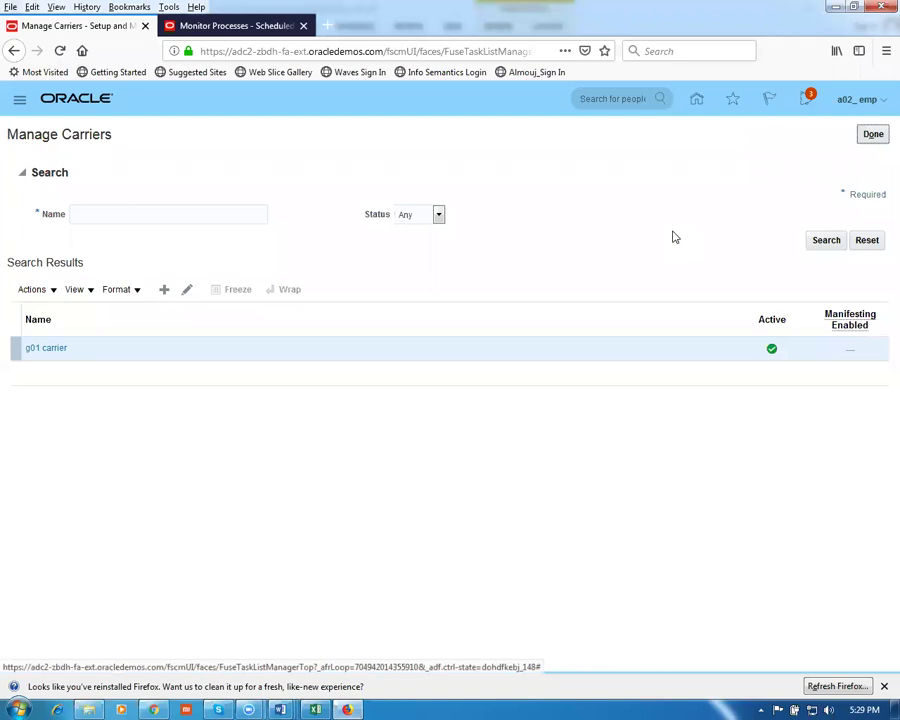
Copy 'Manage Freight terms lookup' from row 11 of the Word worksheet and return to Oracle
key(alt+Tab)
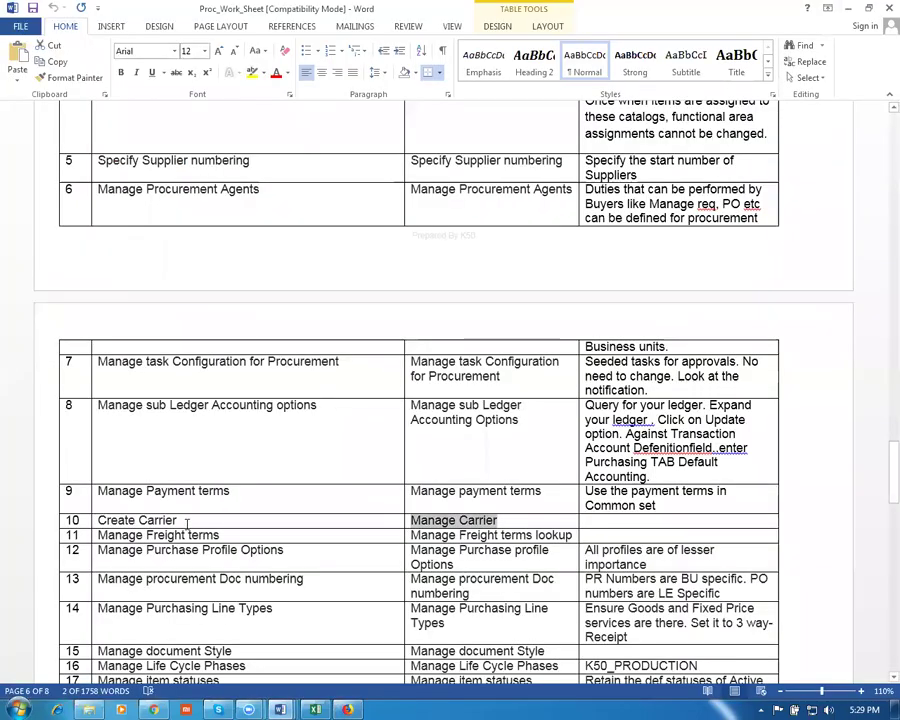
key(Down)
key(shift+End)
key(ctrl+c)
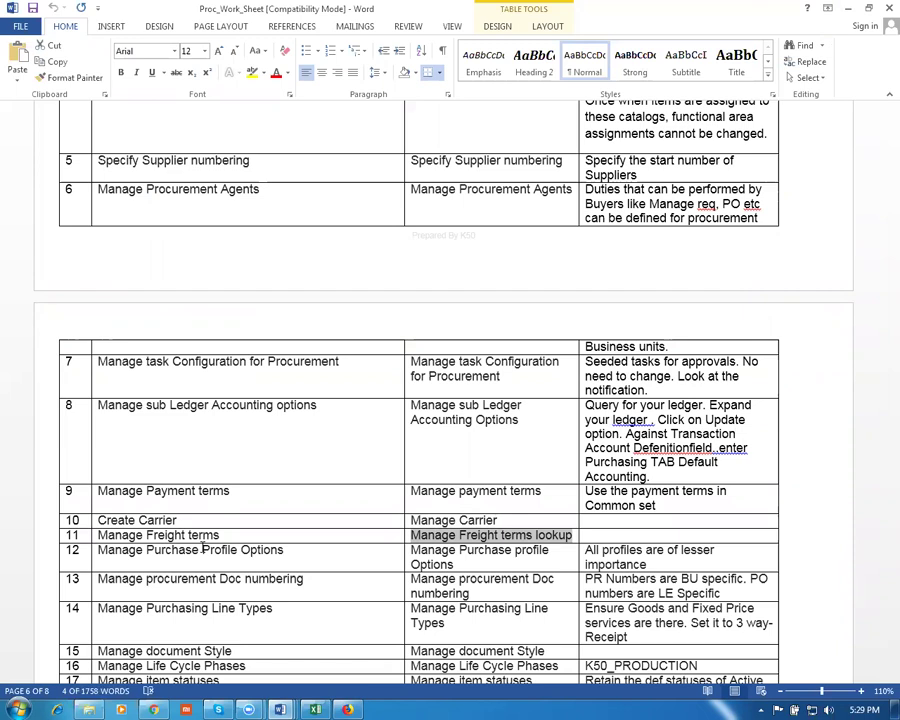
key(alt+Tab)
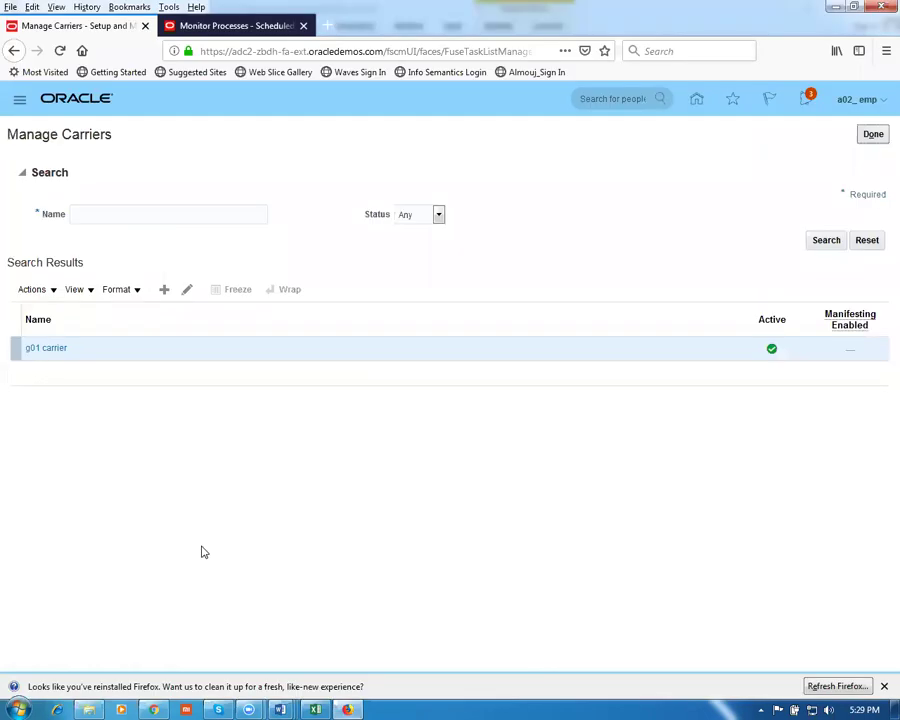
Close Manage Carriers and search the setup tasks for 'Manage Freight terms lookup'
click(871, 134)
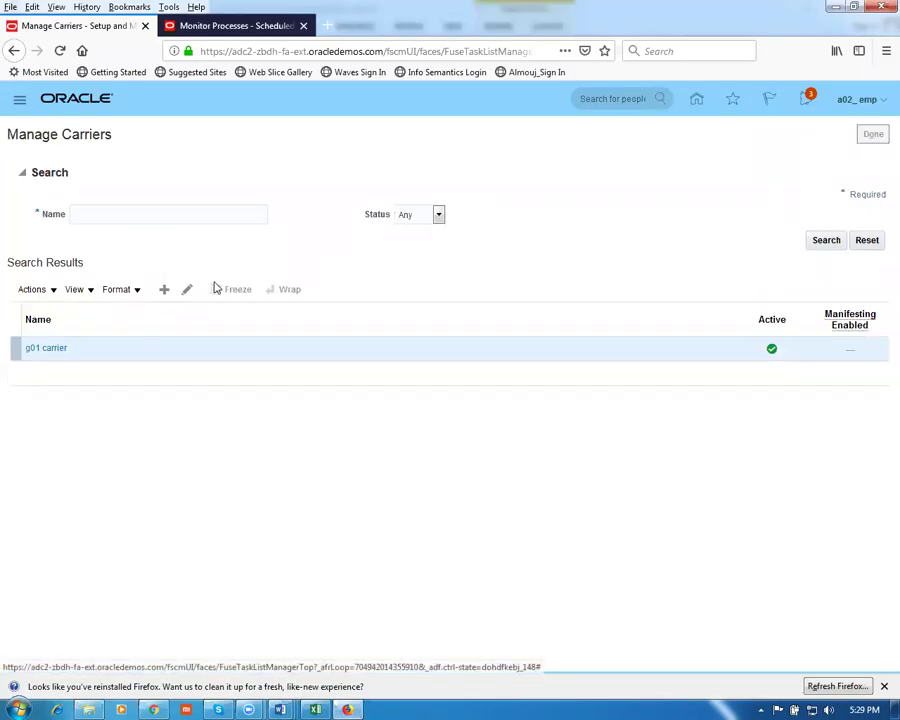
drag(276, 165, 87, 162)
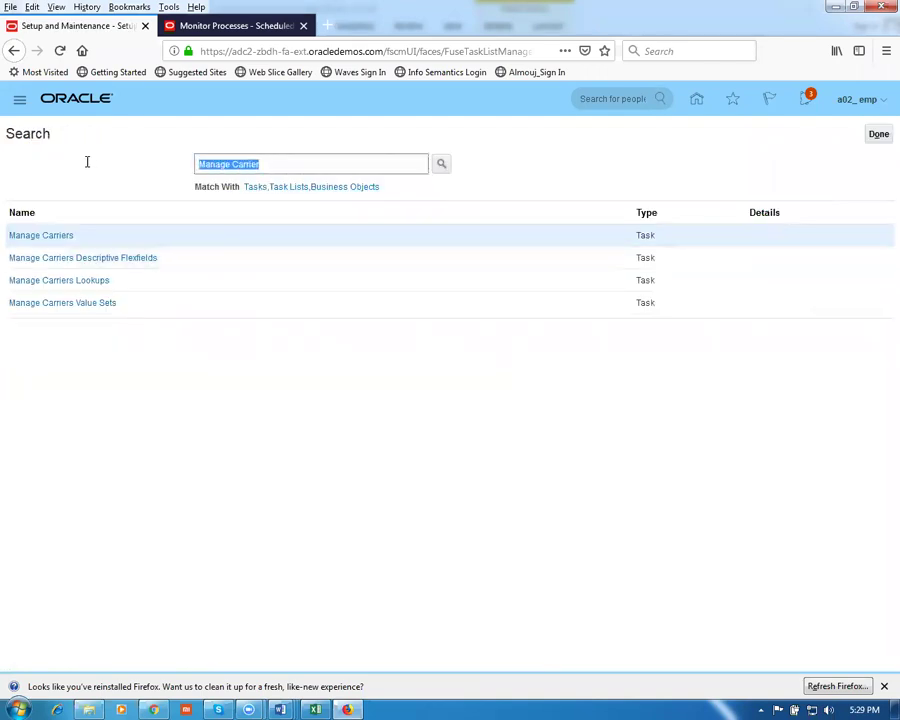
key(ctrl+v)
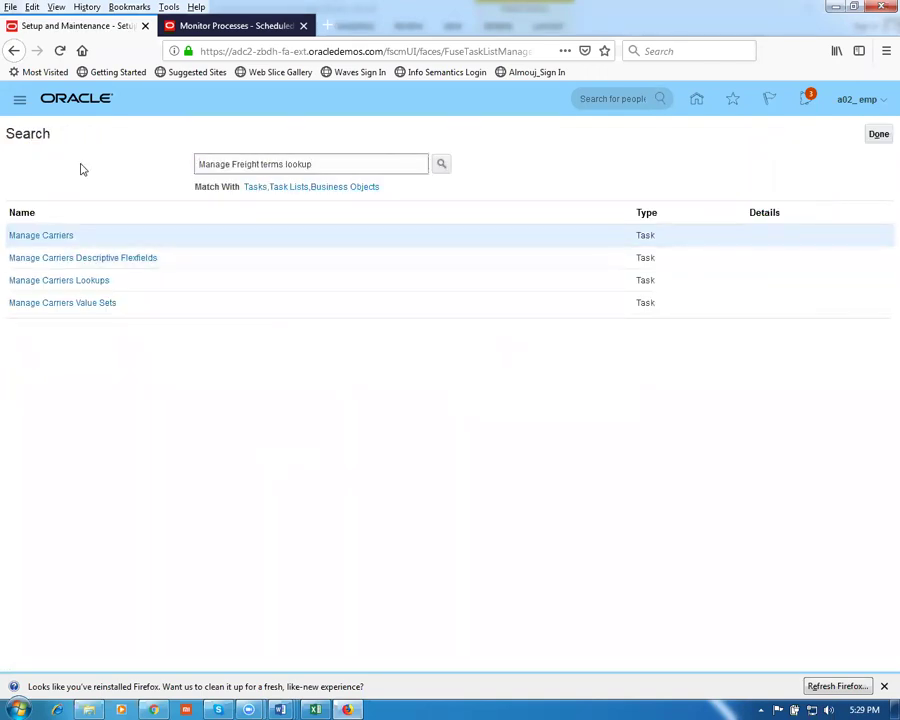
key(Return)
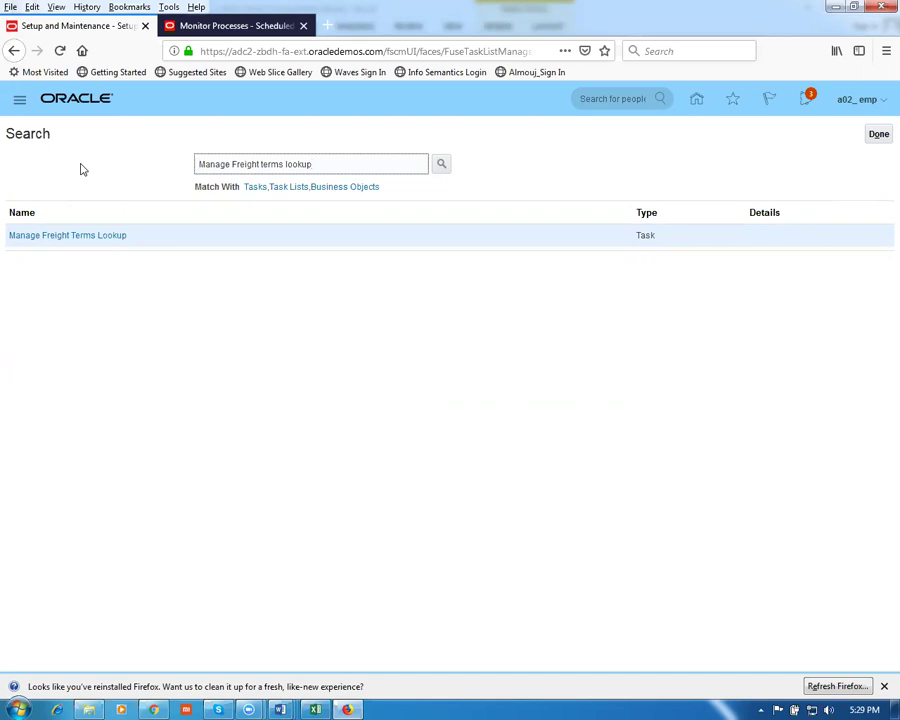
Add and save freight terms lookup code 'g01 sup pays freight', with the same meaning and description
click(110, 237)
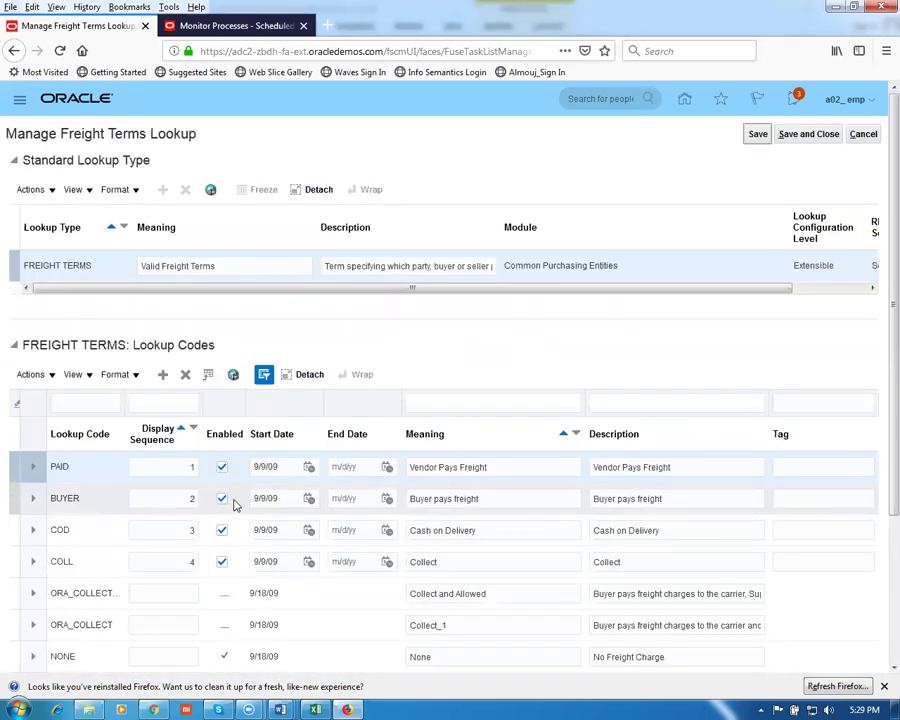
click(162, 375)
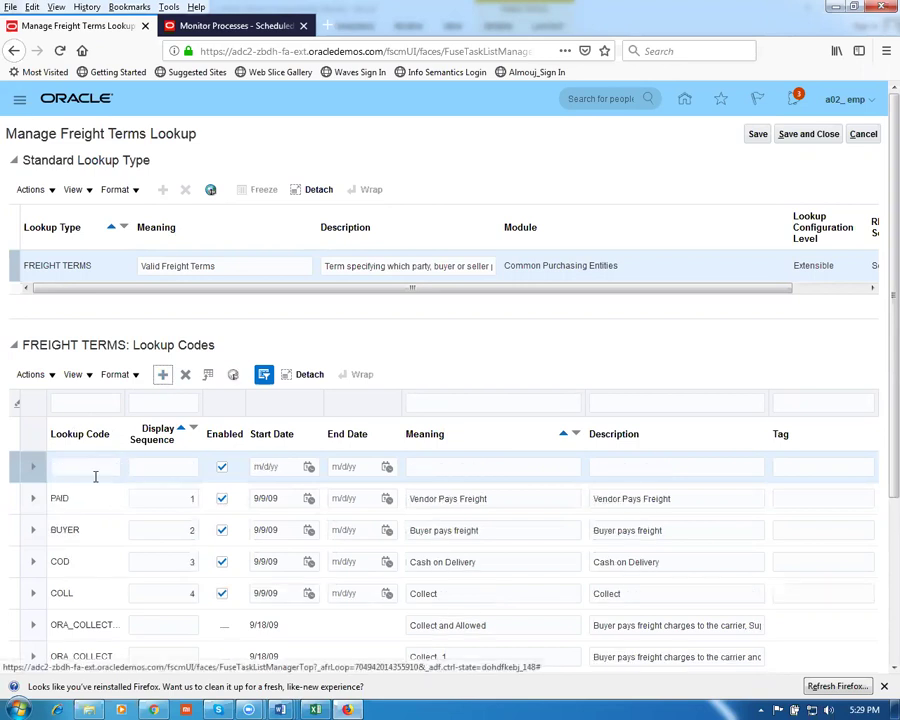
click(97, 472)
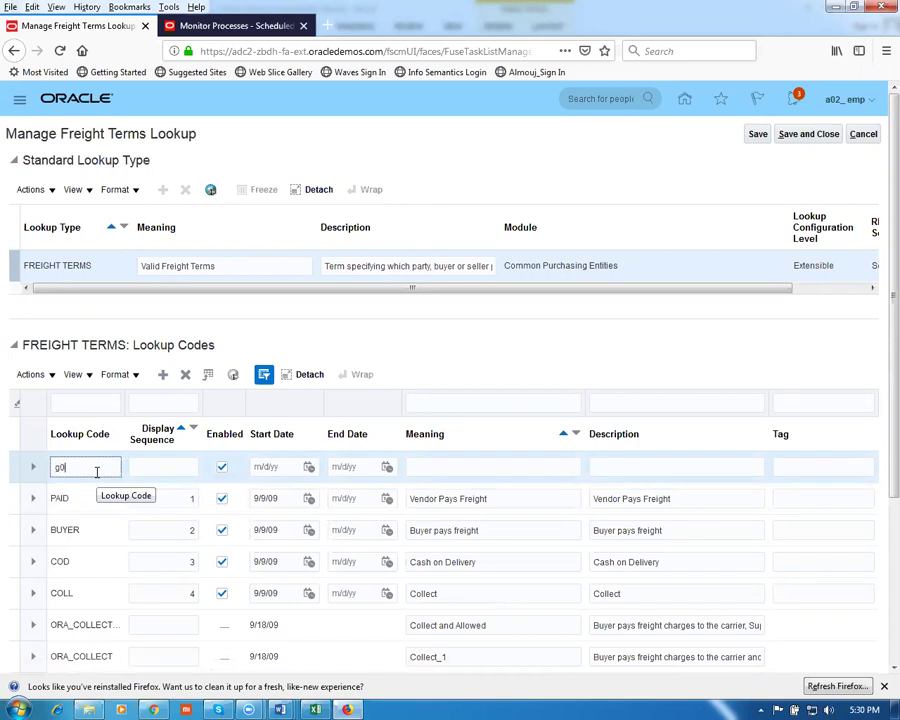
text(g01 sup pays)
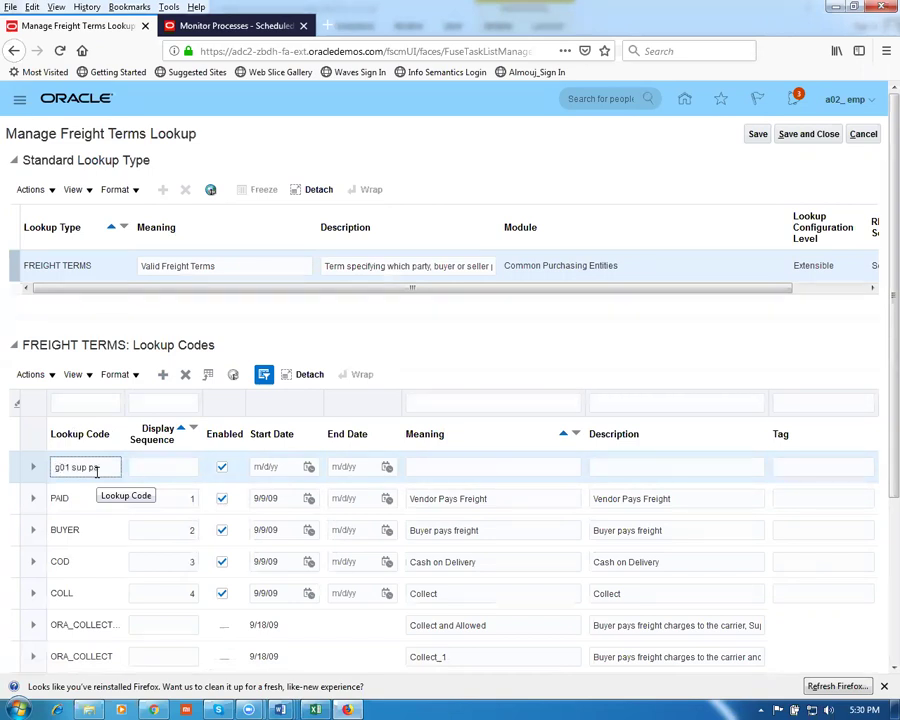
text( freight)
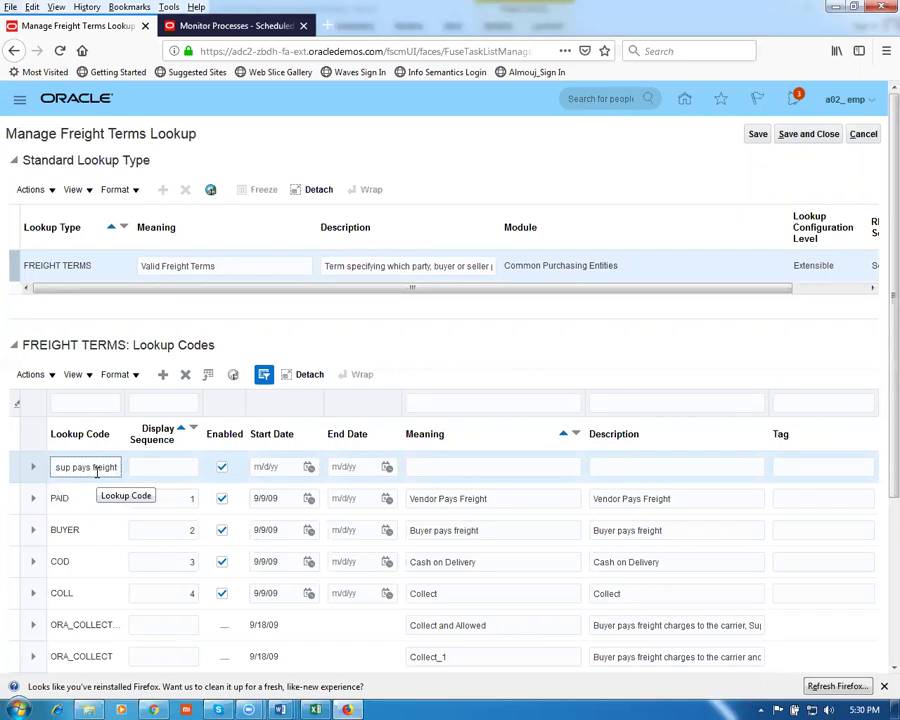
key(ctrl+a)
key(ctrl+c)
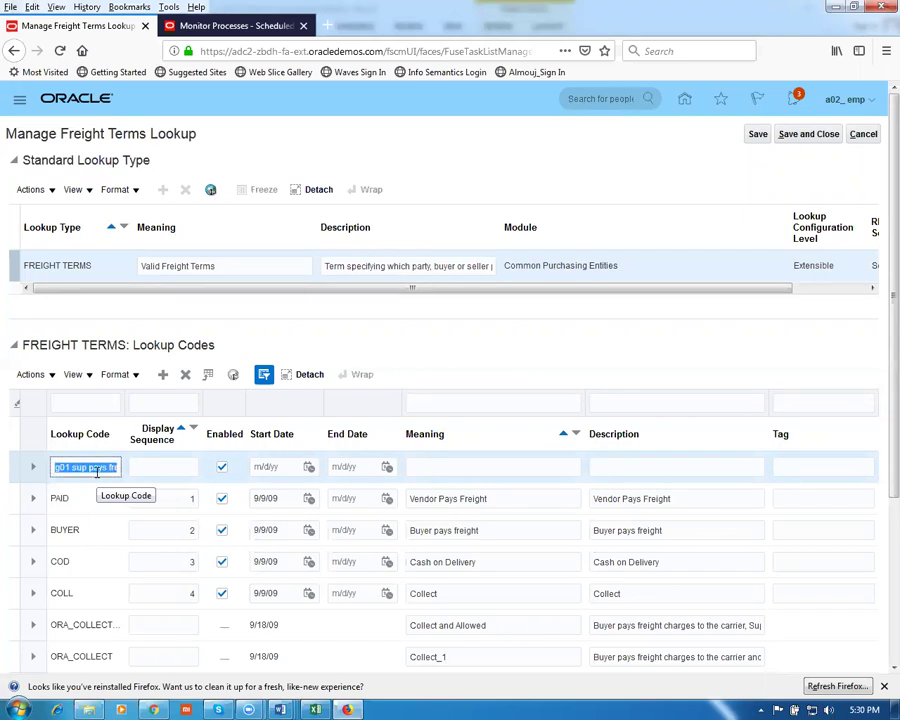
click(487, 467)
key(ctrl+v)
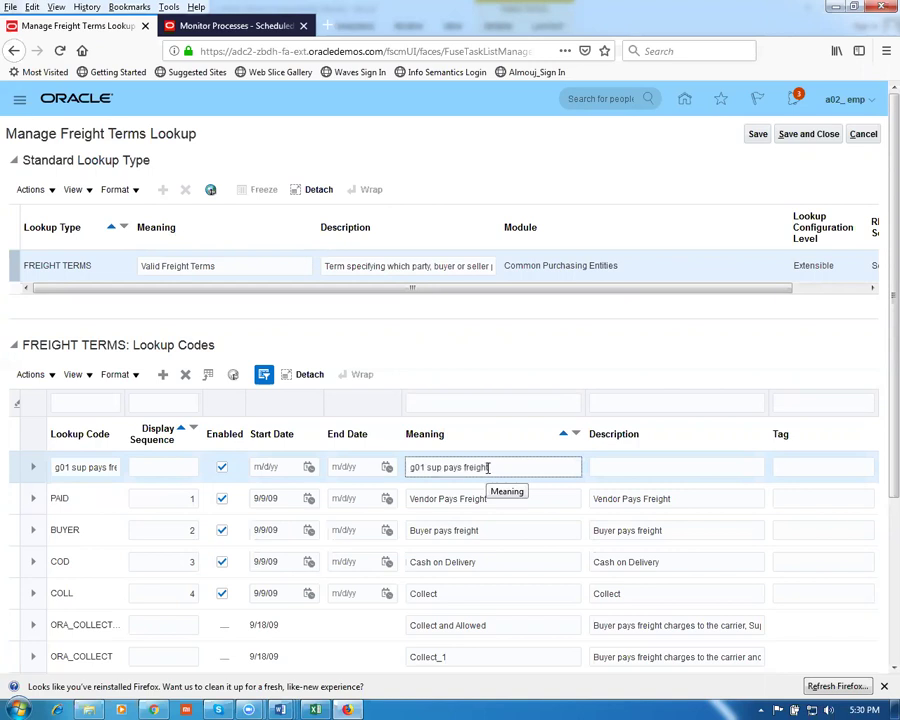
click(619, 472)
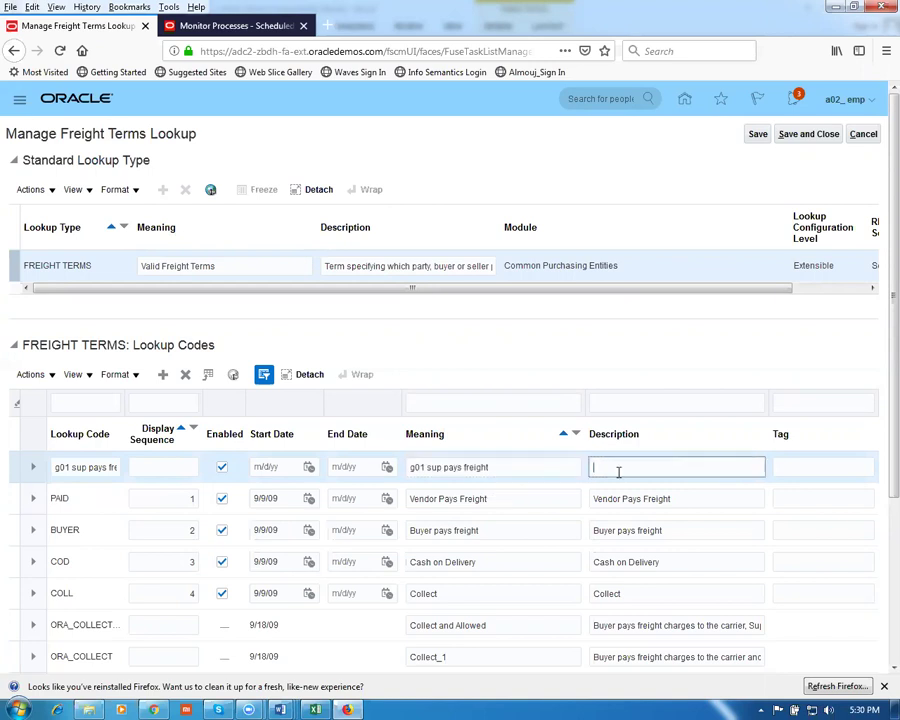
key(ctrl+v)
click(810, 134)
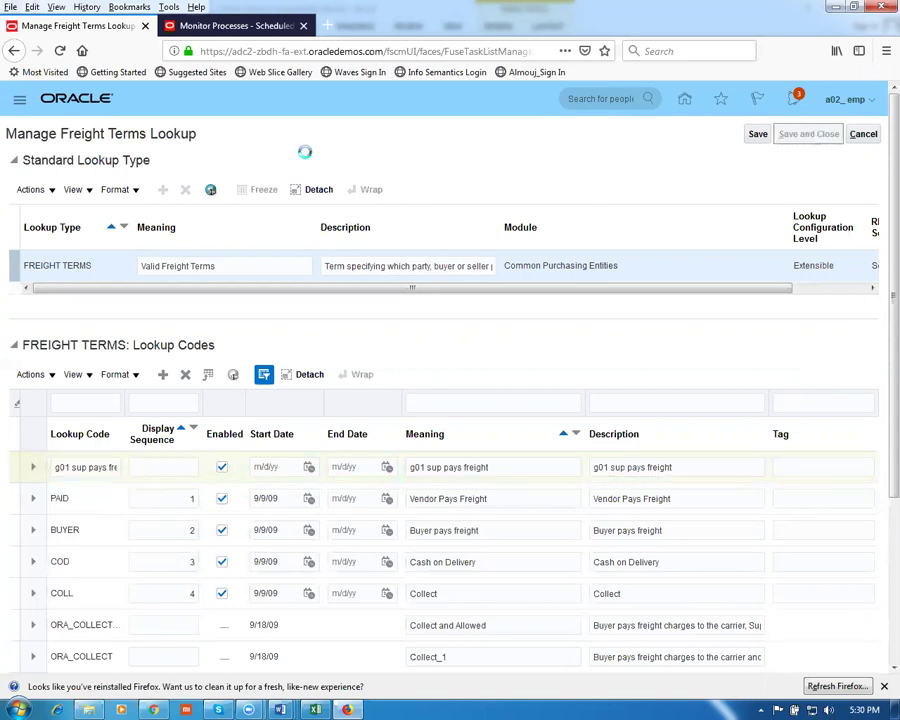
Copy the purchase profile options task name from the setup worksheet
key(alt+Tab)
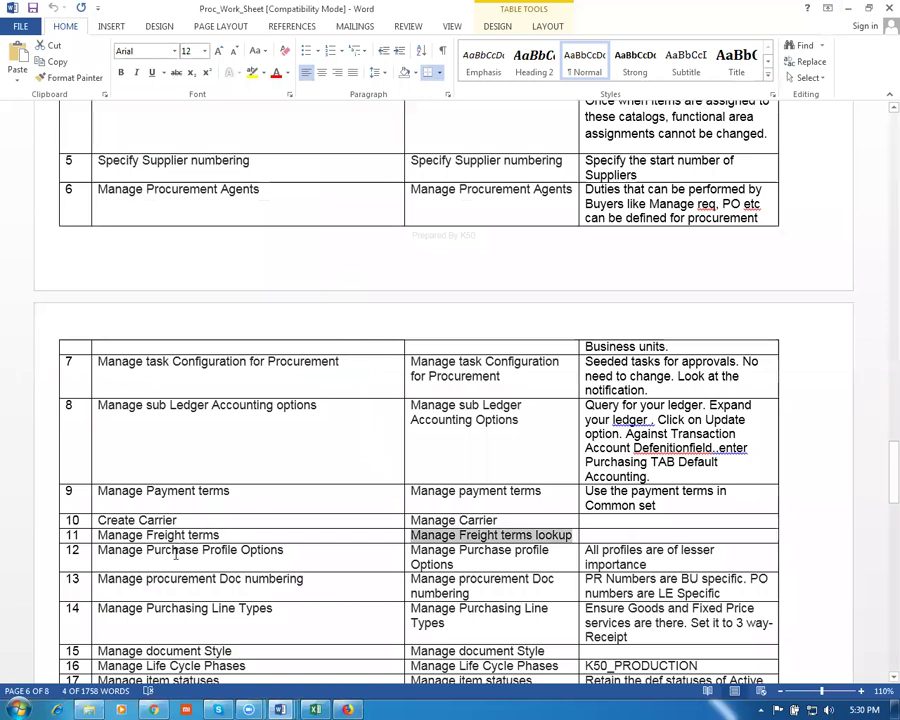
click(175, 552)
key(Tab)
key(ctrl+c)
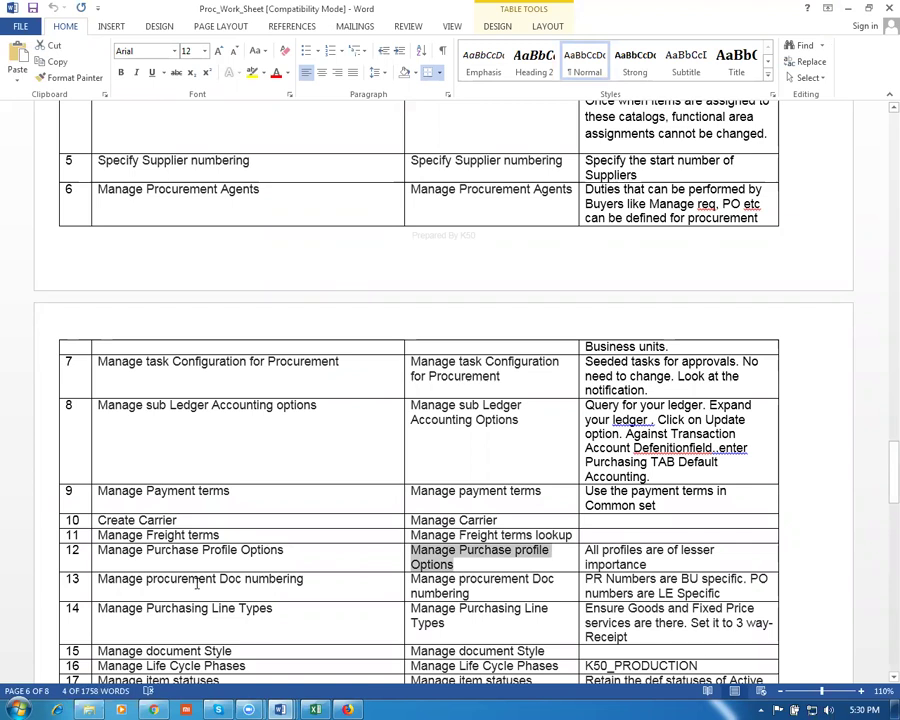
key(alt+Tab)
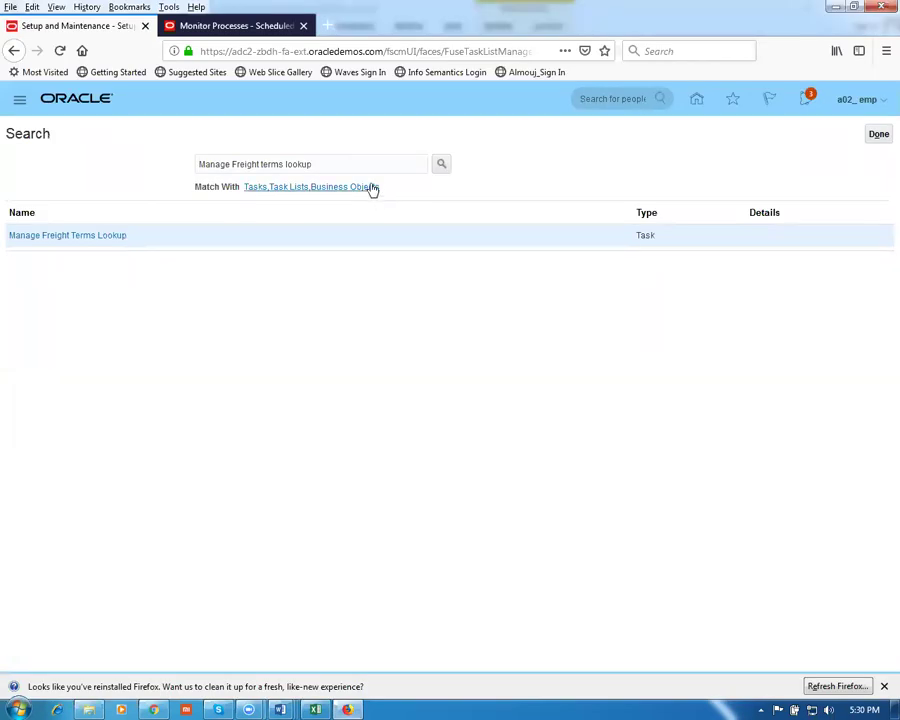
Search setup tasks with man%pur%profile% and open Manage Purchasing Profile Options
key(ctrl+a)
key(ctrl+v)
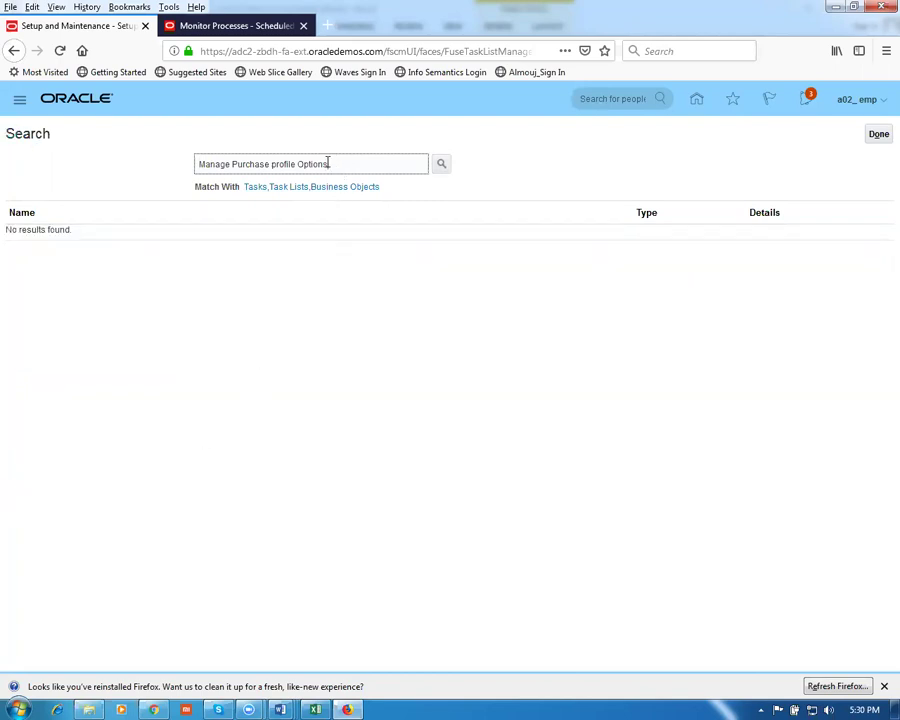
drag(328, 163, 103, 171)
text(man%pur%p)
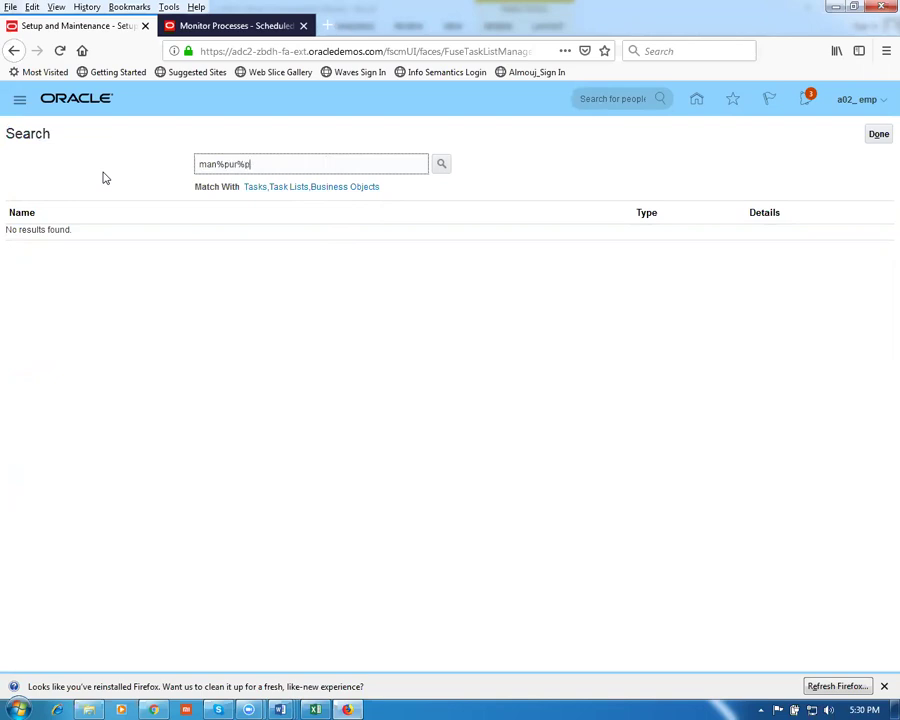
text(rofile%)
key(Return)
click(48, 238)
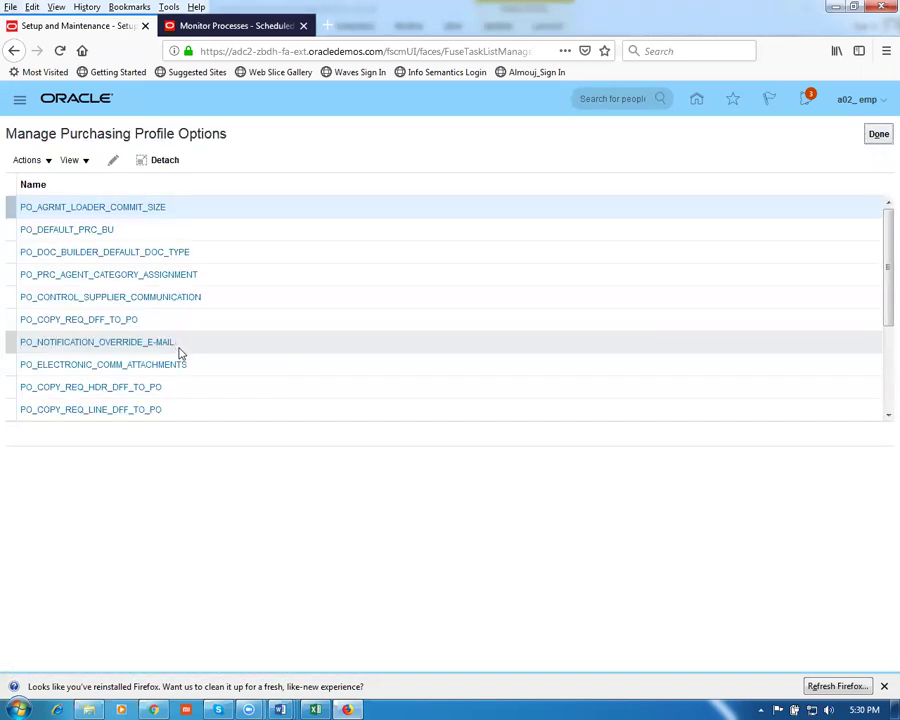
Review the PO_AGRMT_LOADER_COMMIT_SIZE profile option (2500) and close it without changes
click(117, 208)
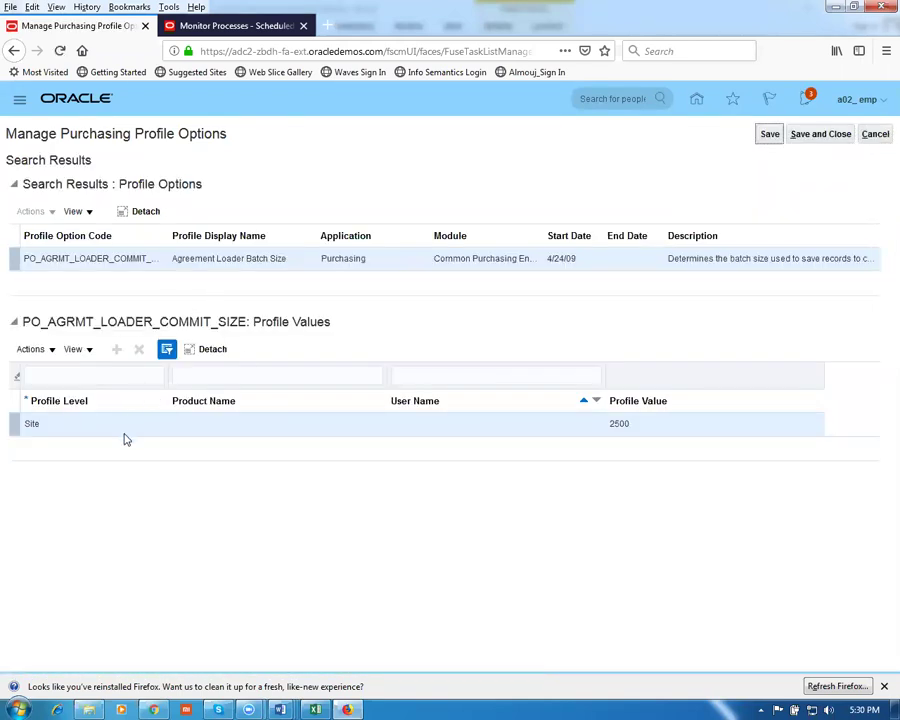
click(872, 135)
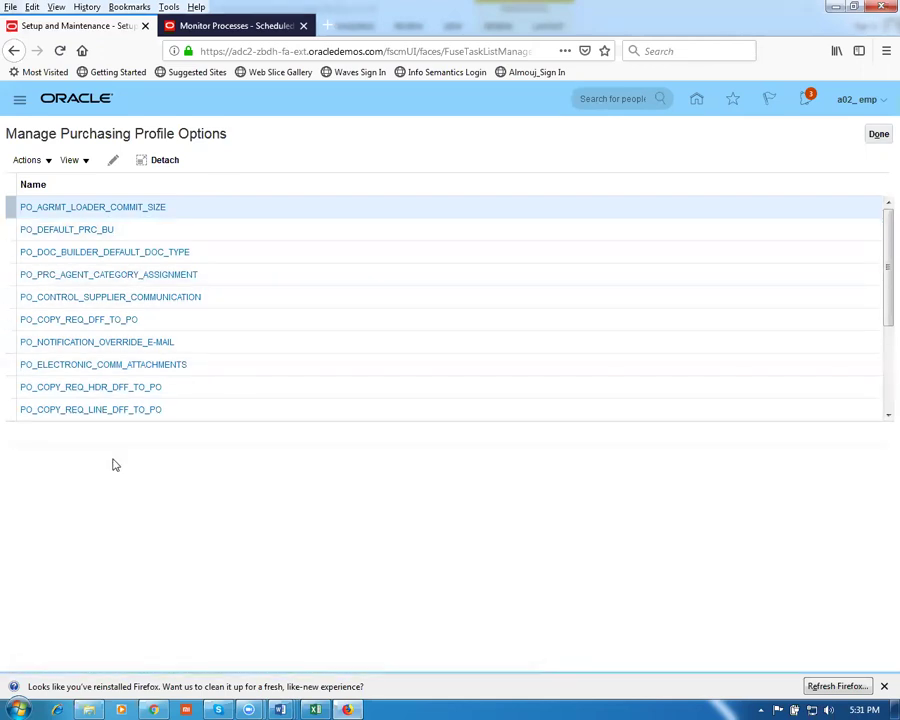
click(878, 136)
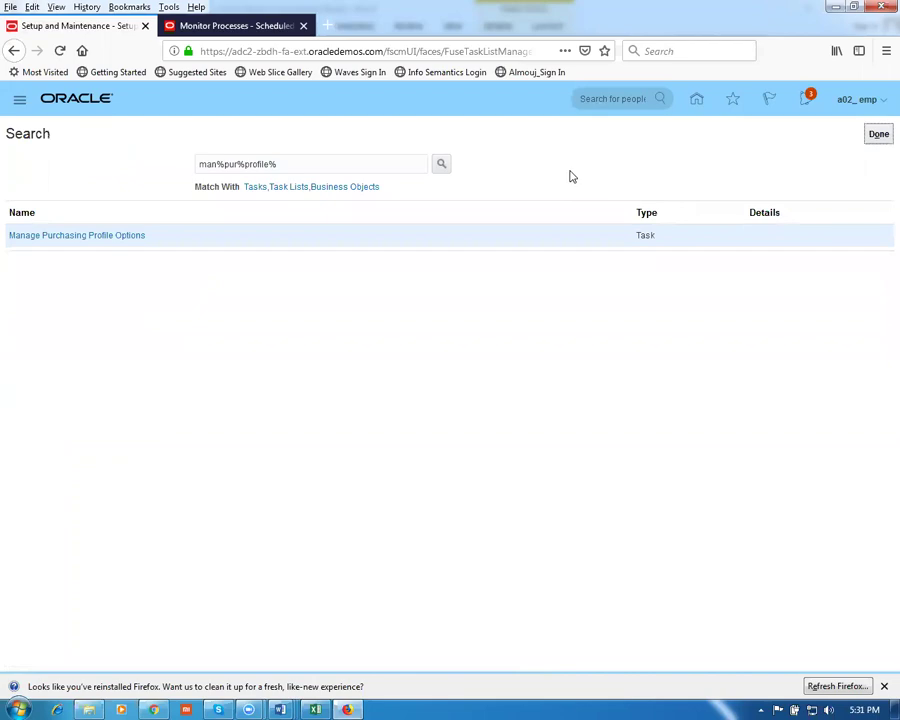
key(alt+Tab)
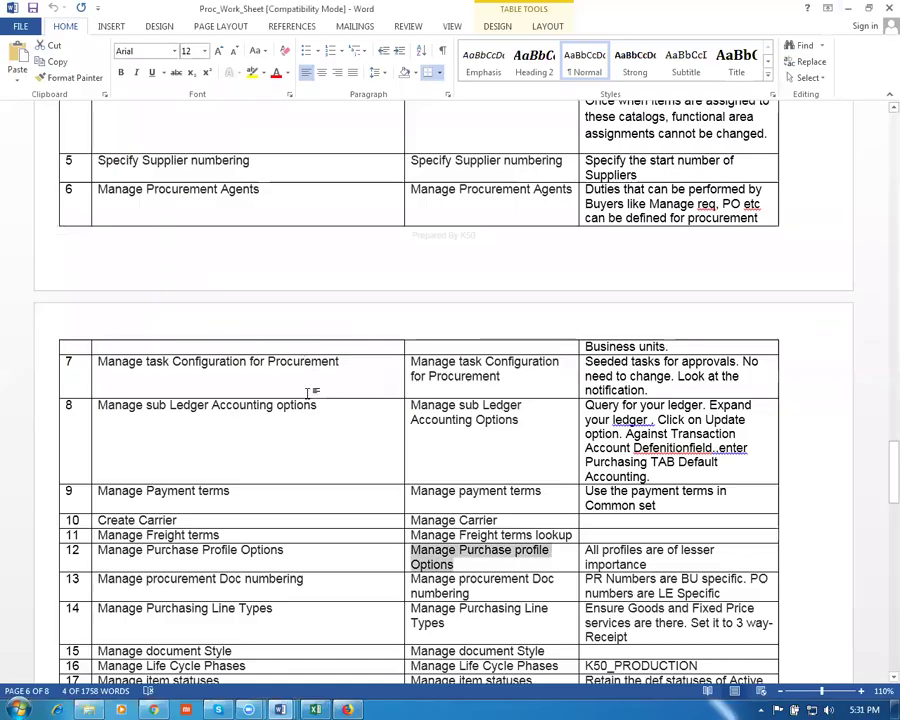
Copy the row 13 task name, Manage procurement Doc numbering, from the worksheet
scroll(310, 394, down, 2)
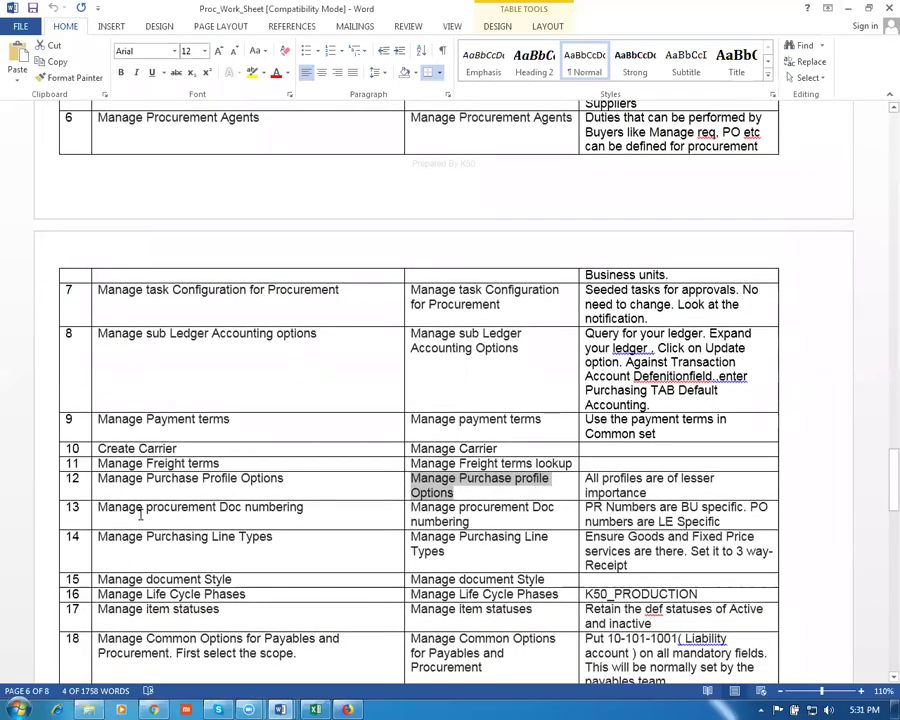
key(Tab)
key(Tab)
key(Tab)
key(ctrl+c)
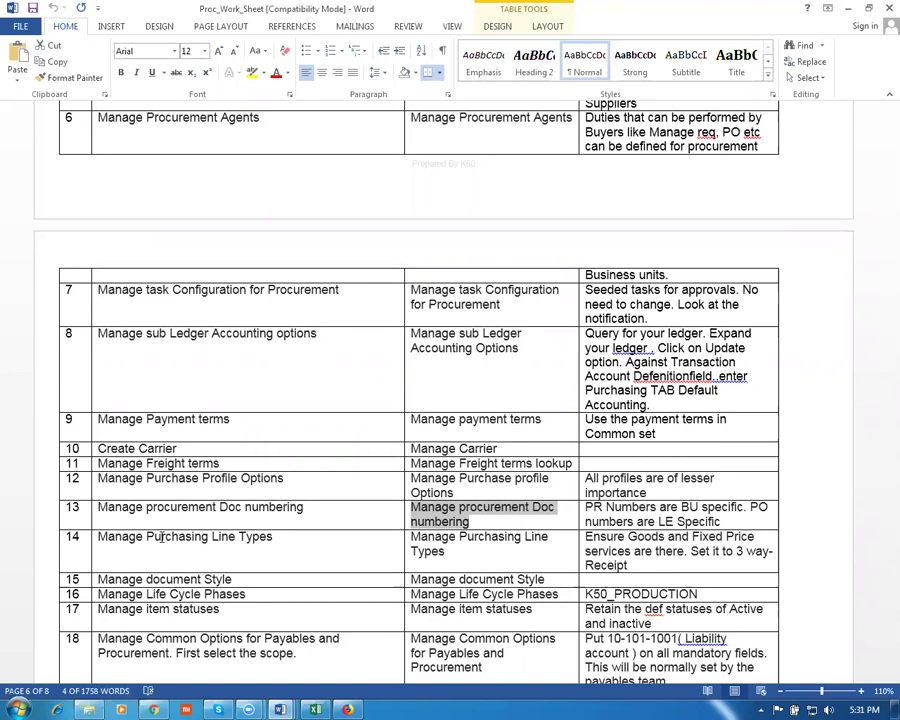
key(alt+Tab)
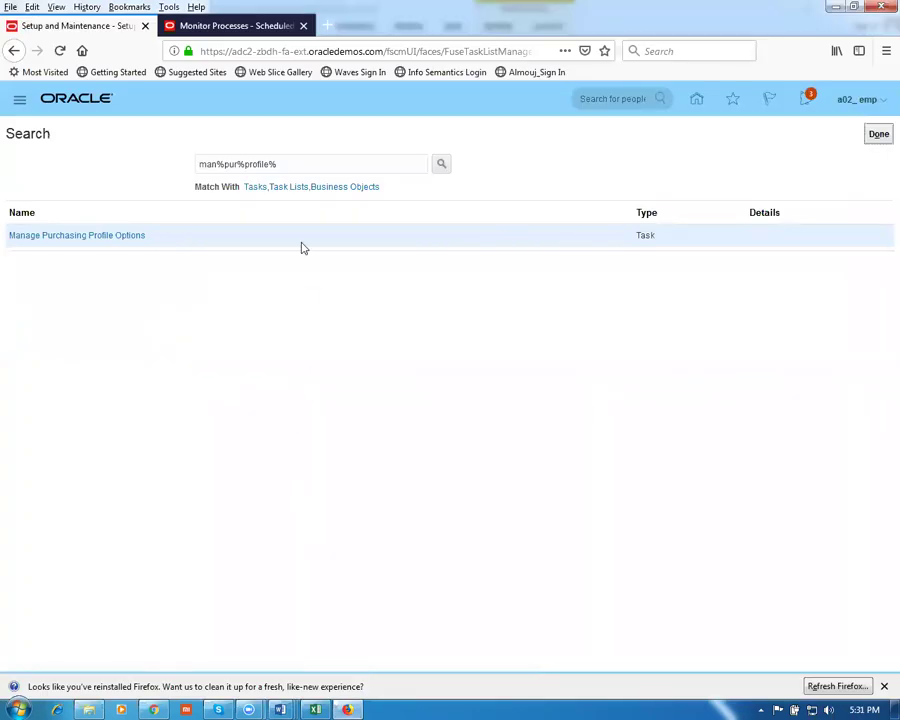
Search for Manage Procurement Document Numbering, correcting 'Doc' to 'Document', and open the task
drag(290, 167, 87, 151)
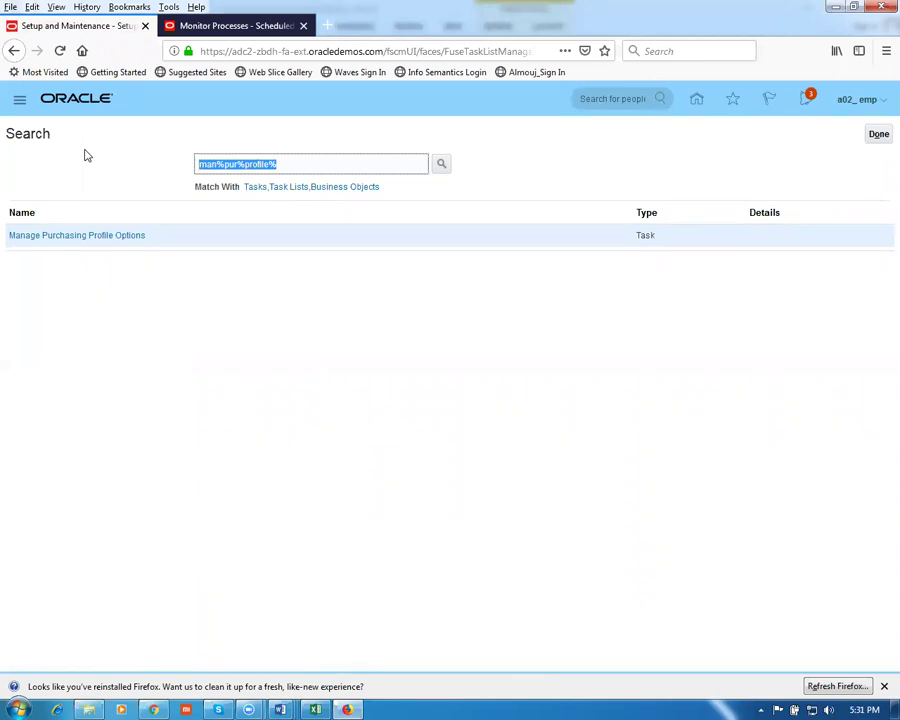
key(ctrl+v)
key(Return)
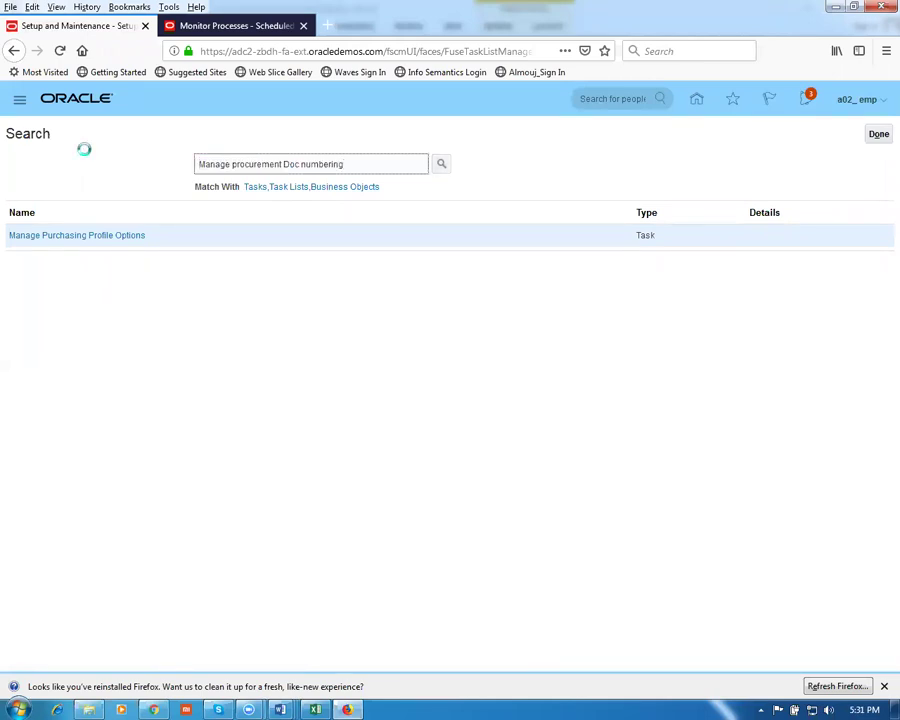
click(299, 166)
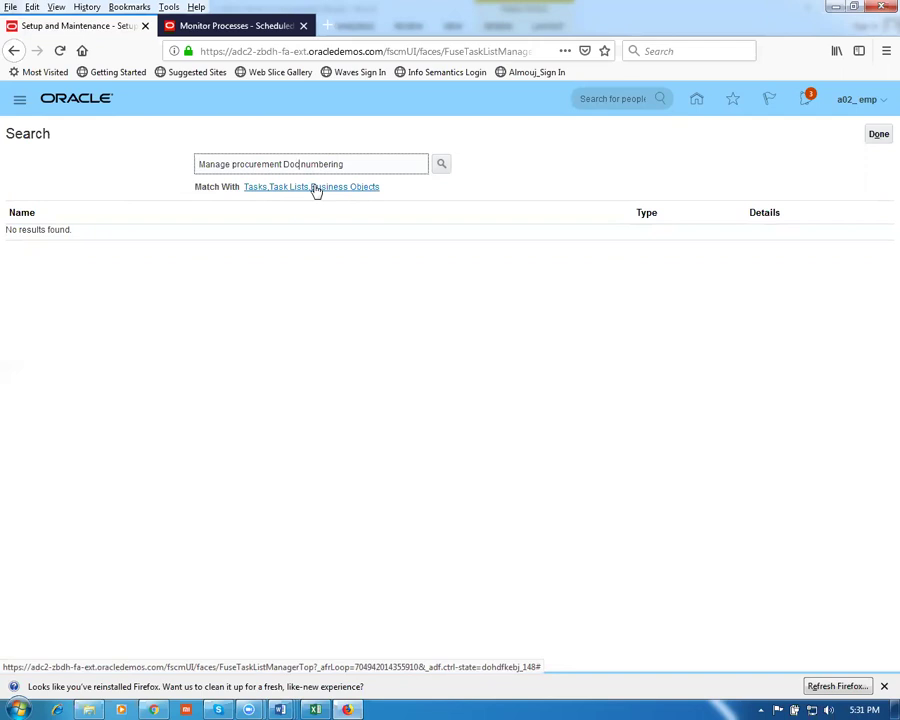
text(ument)
key(Return)
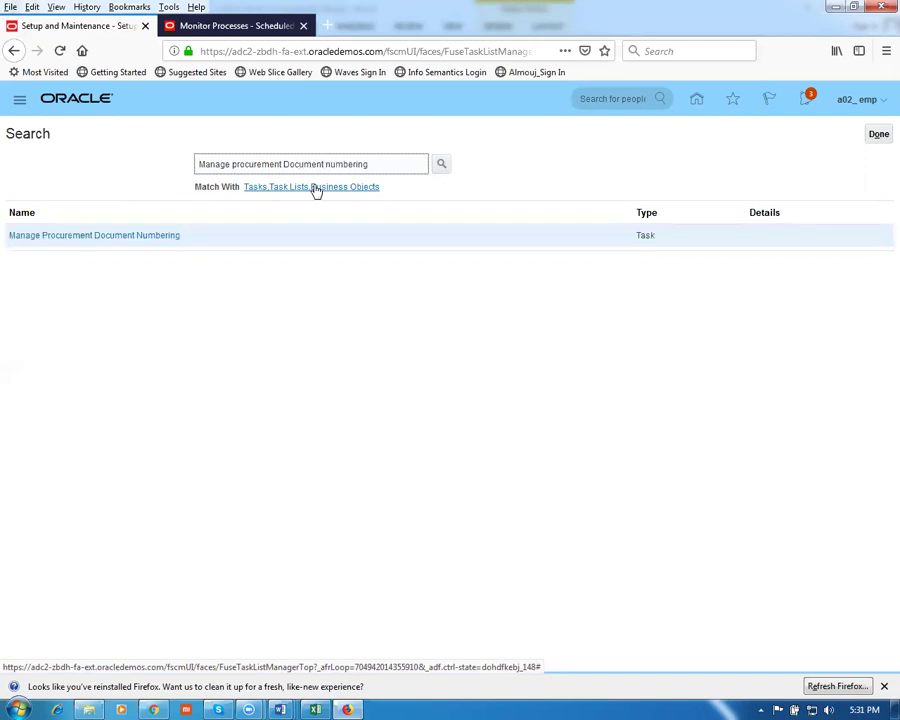
click(128, 237)
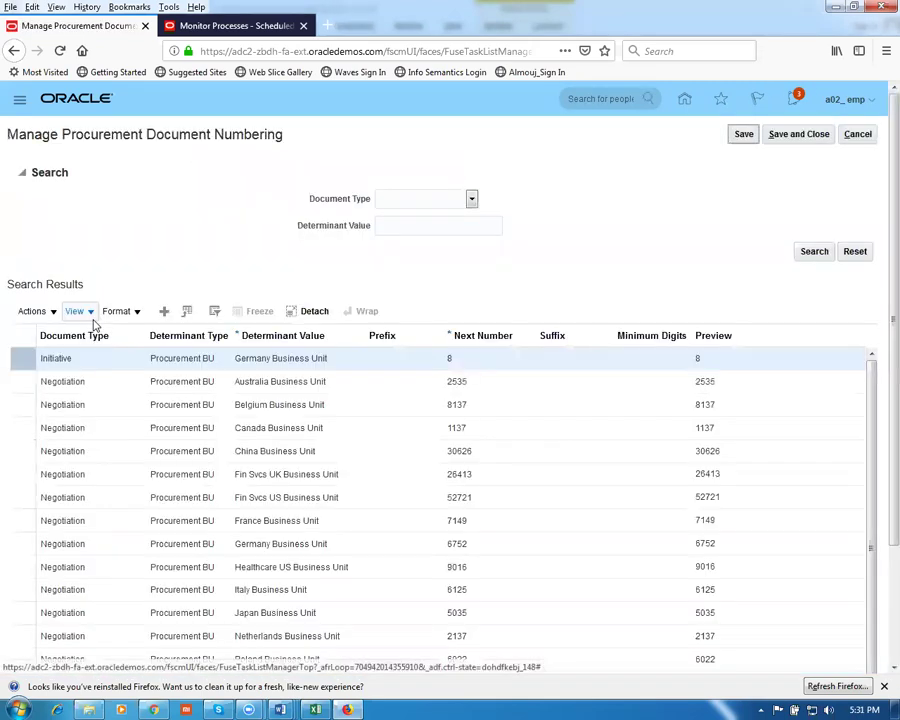
Add a Requisition numbering row for the g01 business unit starting at 1000
click(164, 311)
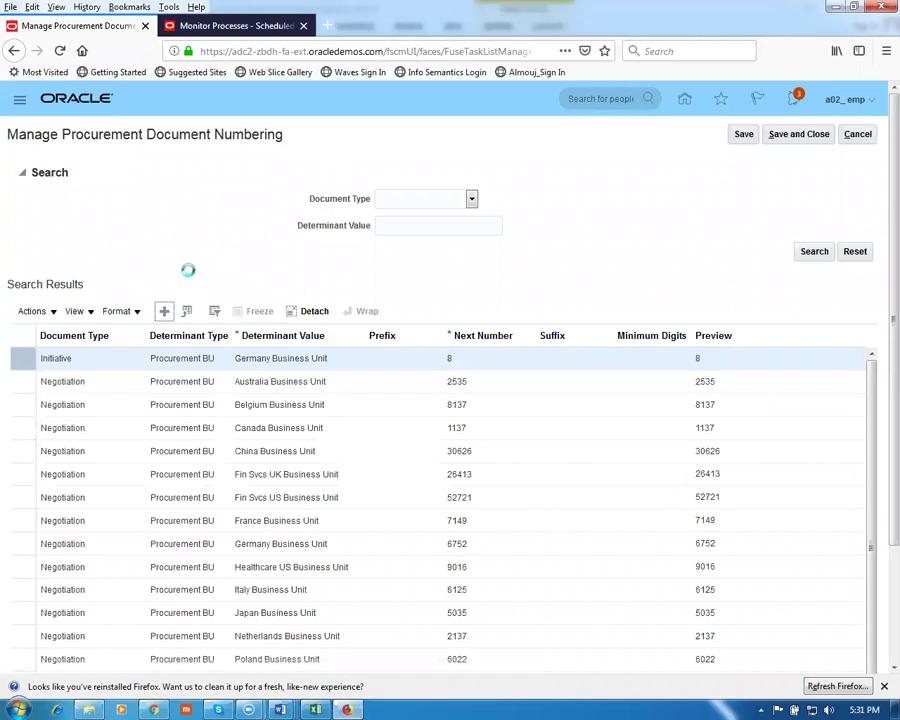
click(135, 363)
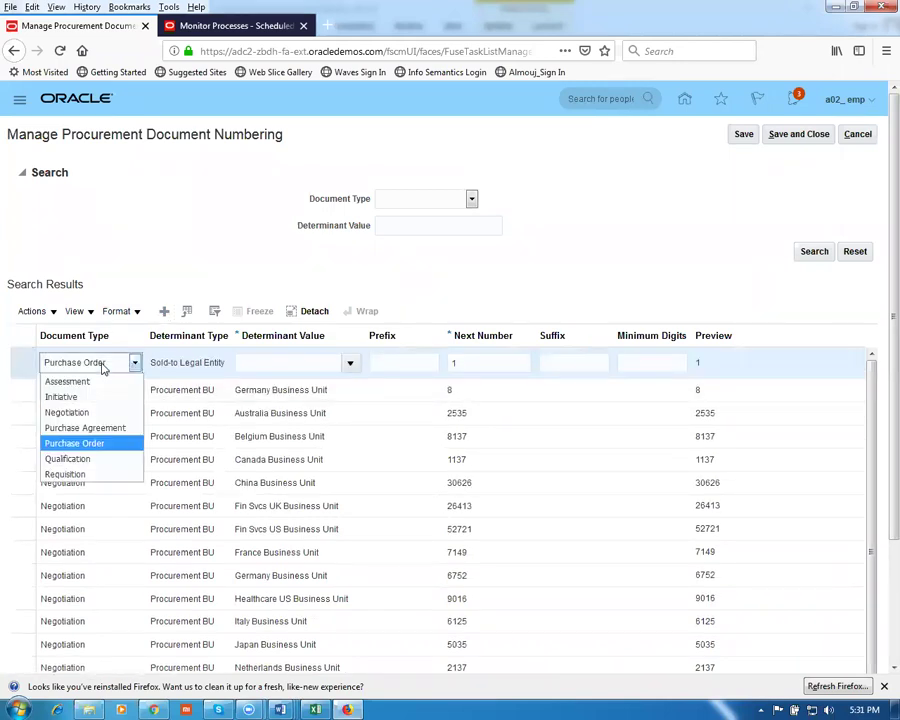
click(90, 482)
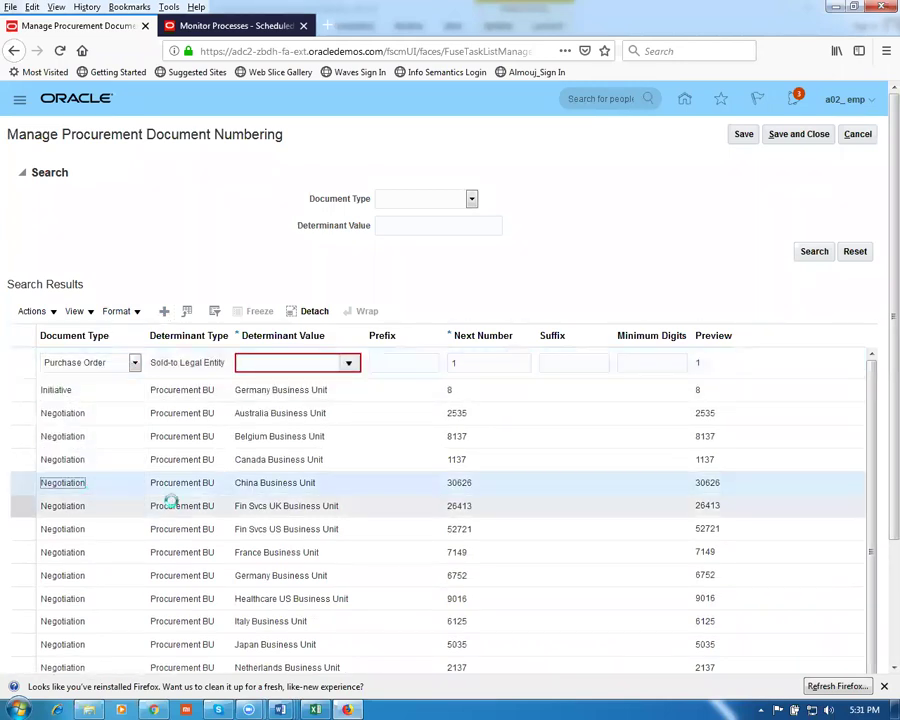
click(264, 364)
text(g01)
key(Tab)
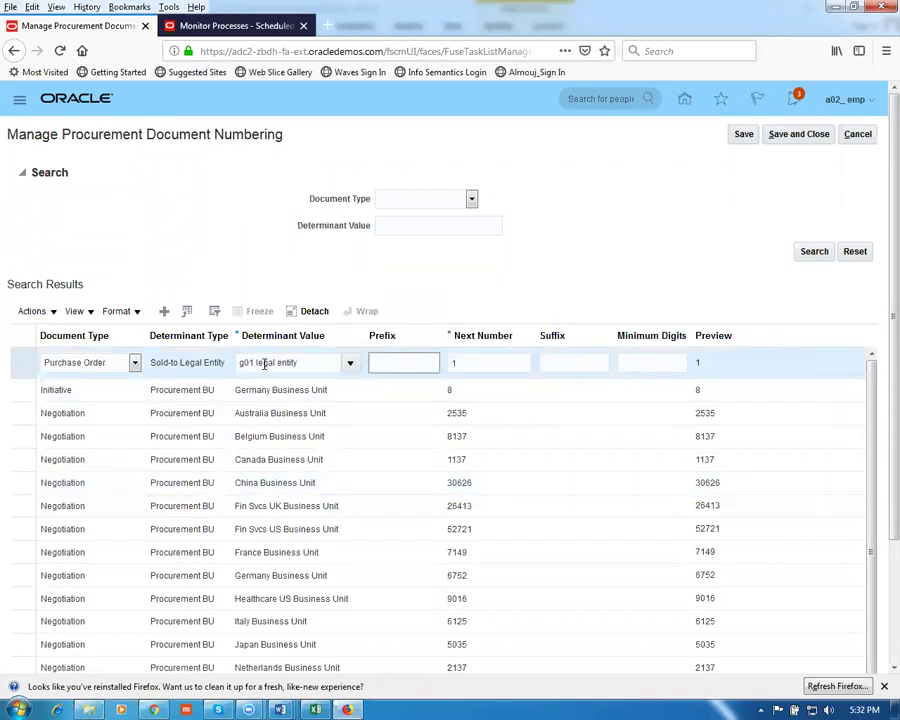
key(Tab)
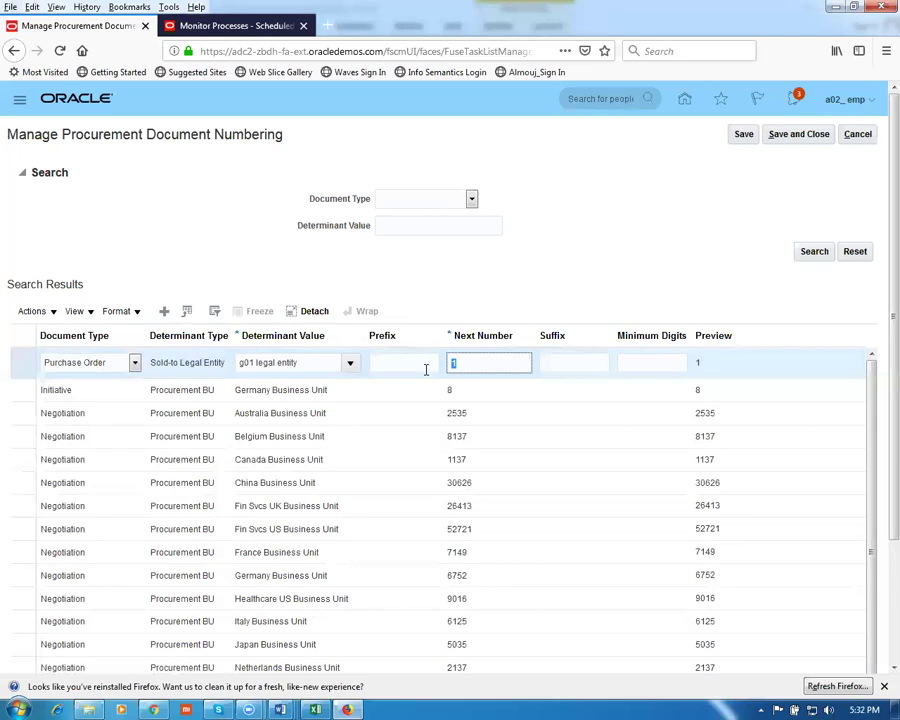
text(1)
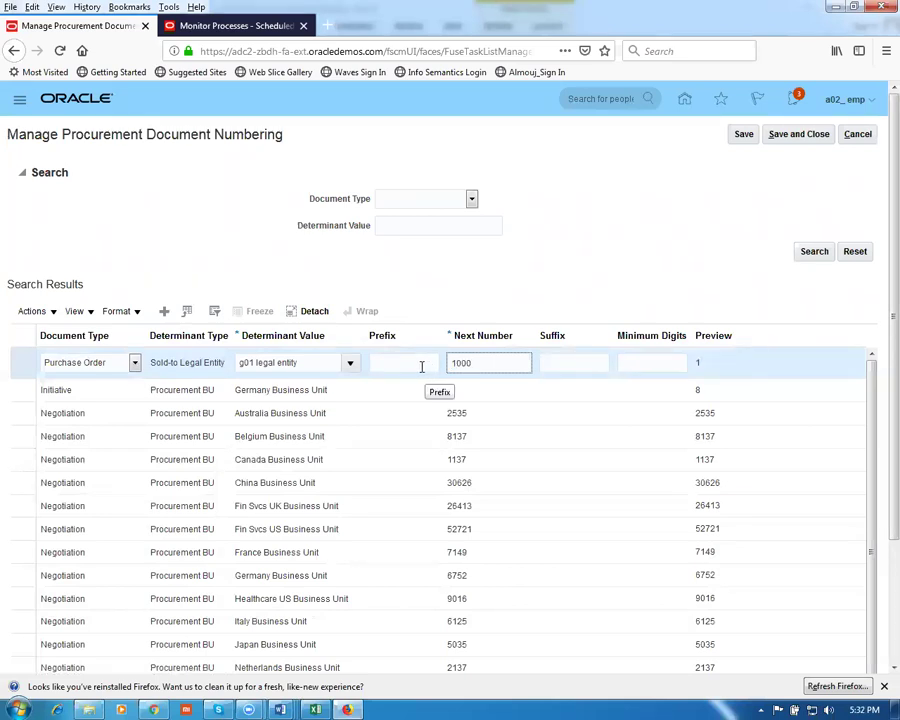
click(80, 367)
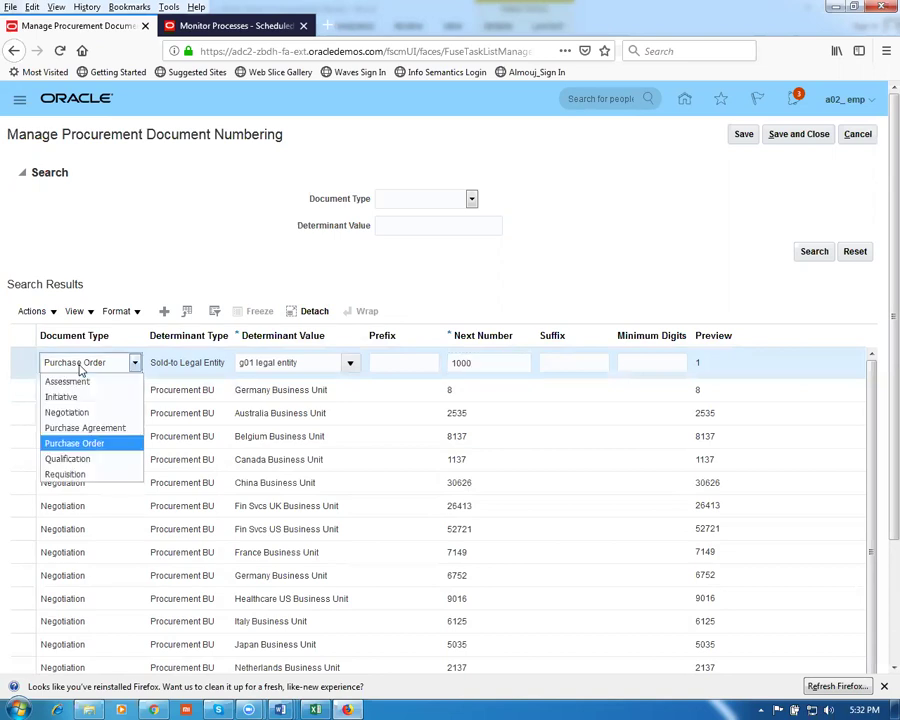
click(70, 474)
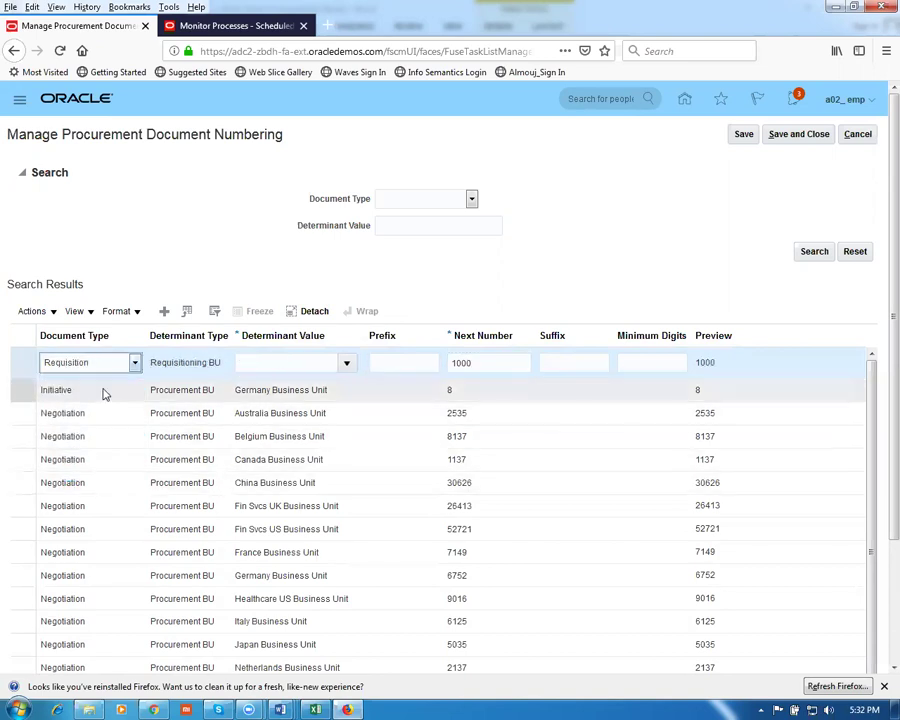
click(287, 367)
text(g01)
key(Tab)
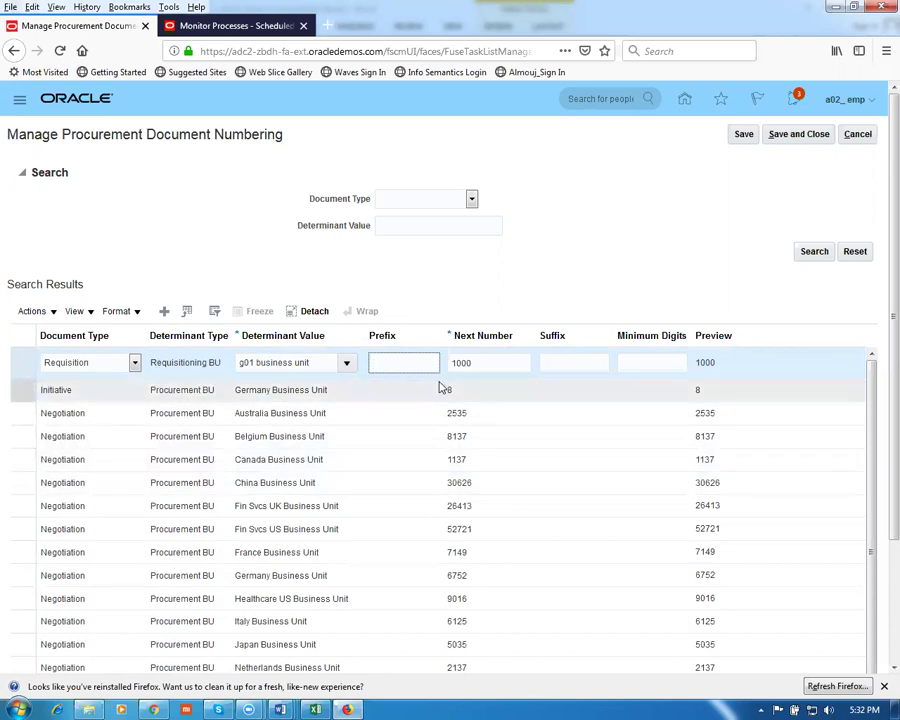
Add a Purchase Agreement numbering row for the g01 business unit with next number 2000
click(162, 311)
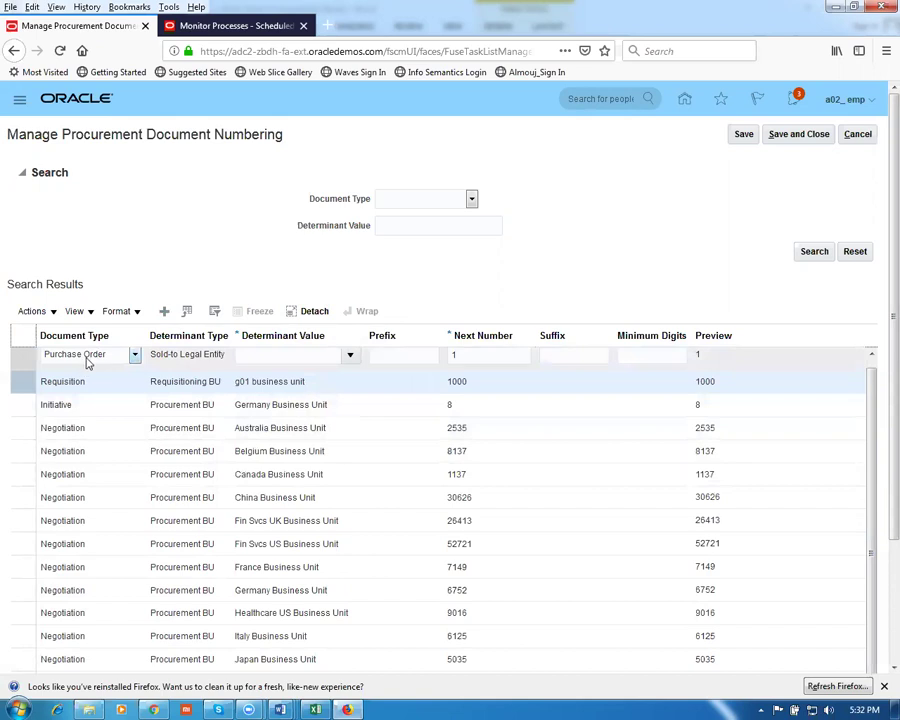
click(86, 362)
key(Tab)
click(86, 362)
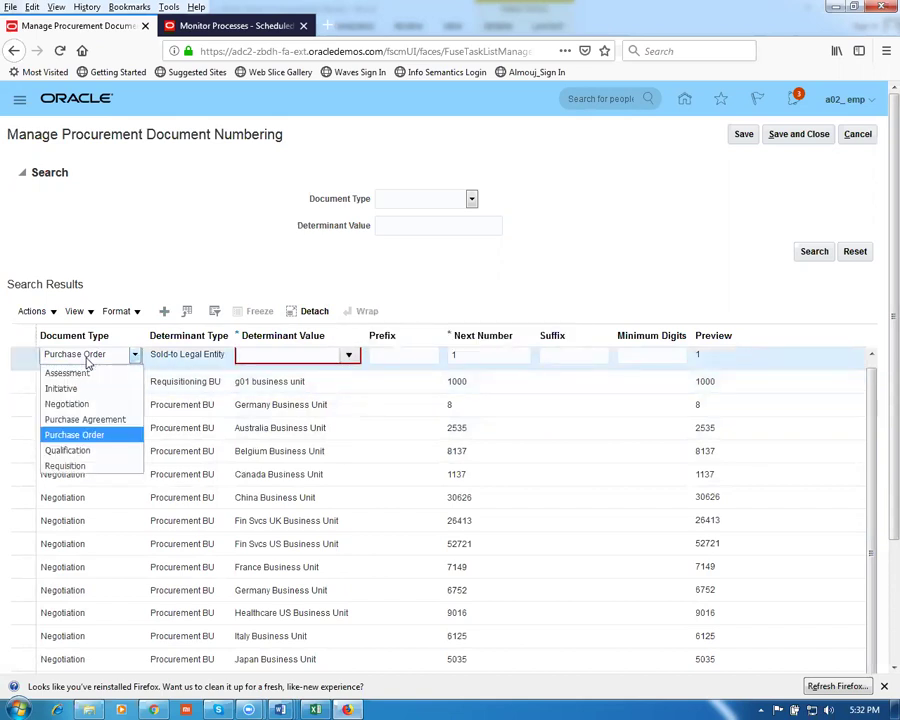
click(94, 418)
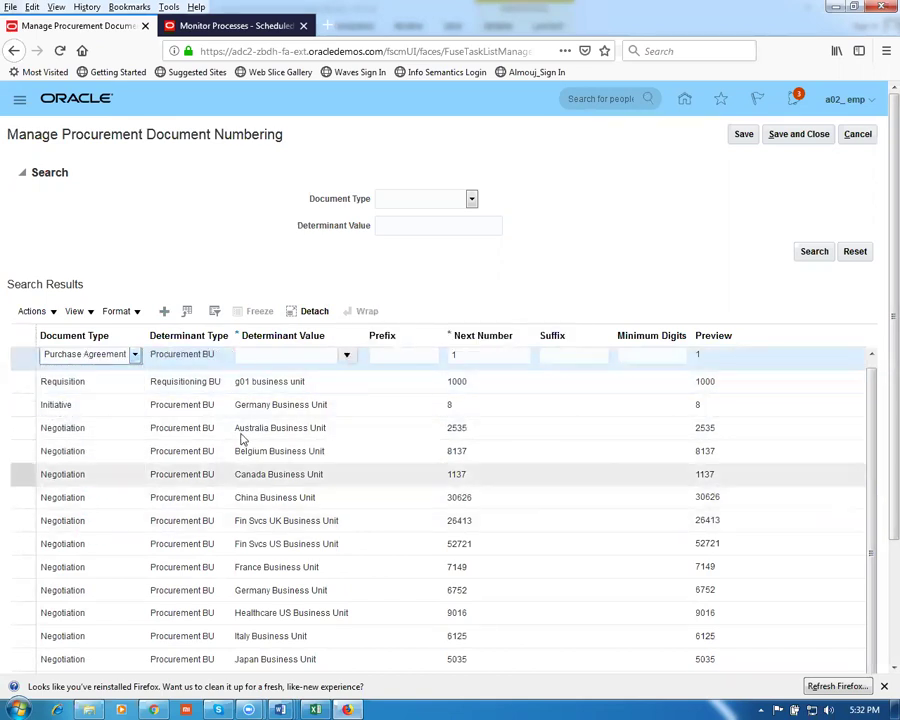
click(262, 354)
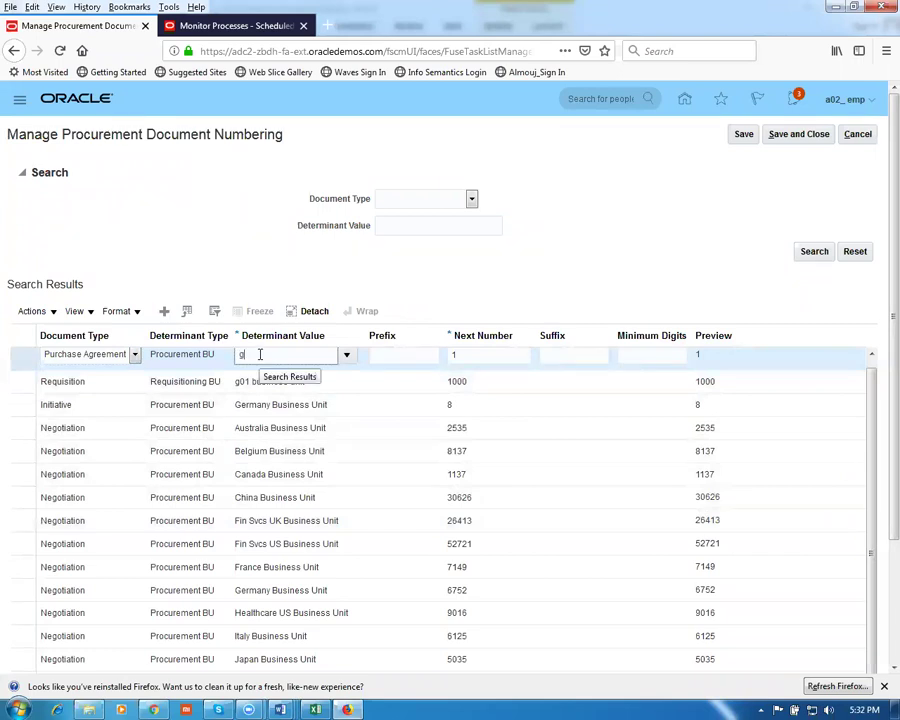
text(g01)
key(Tab)
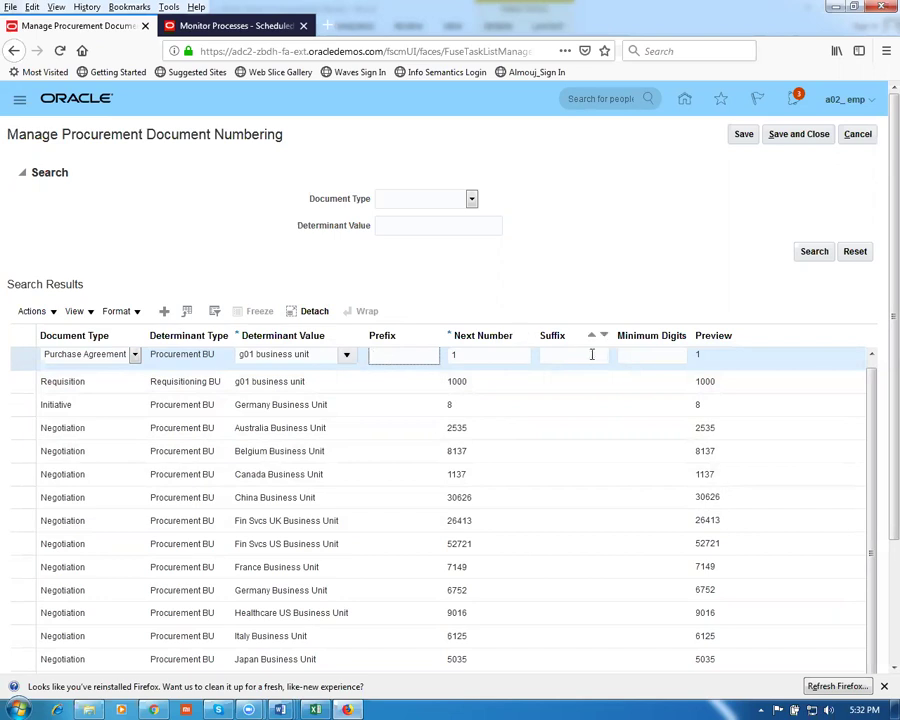
scroll(870, 409, up, 1)
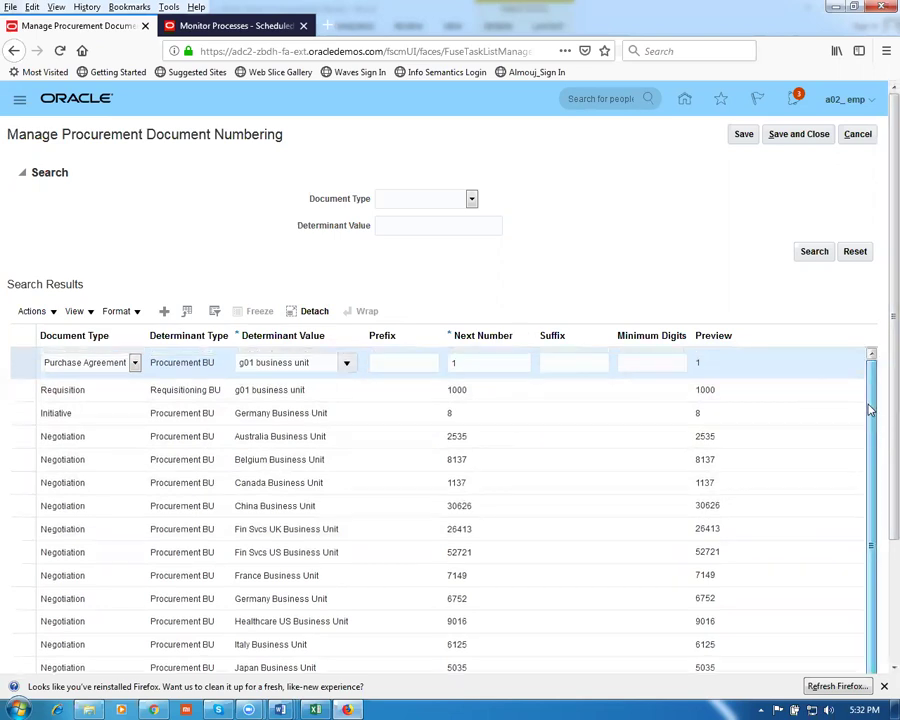
drag(477, 357, 408, 356)
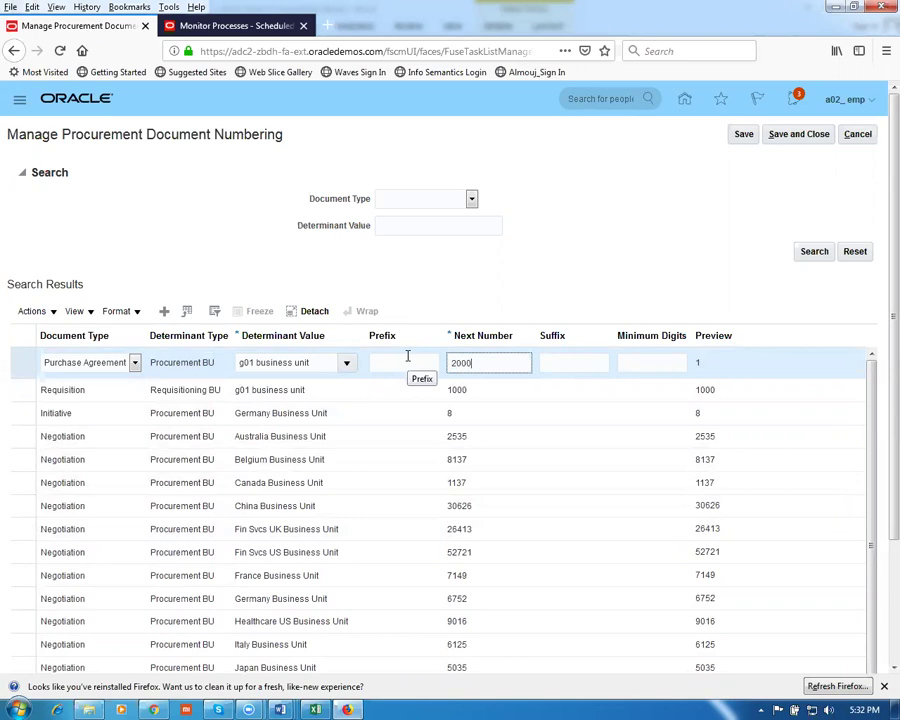
click(367, 300)
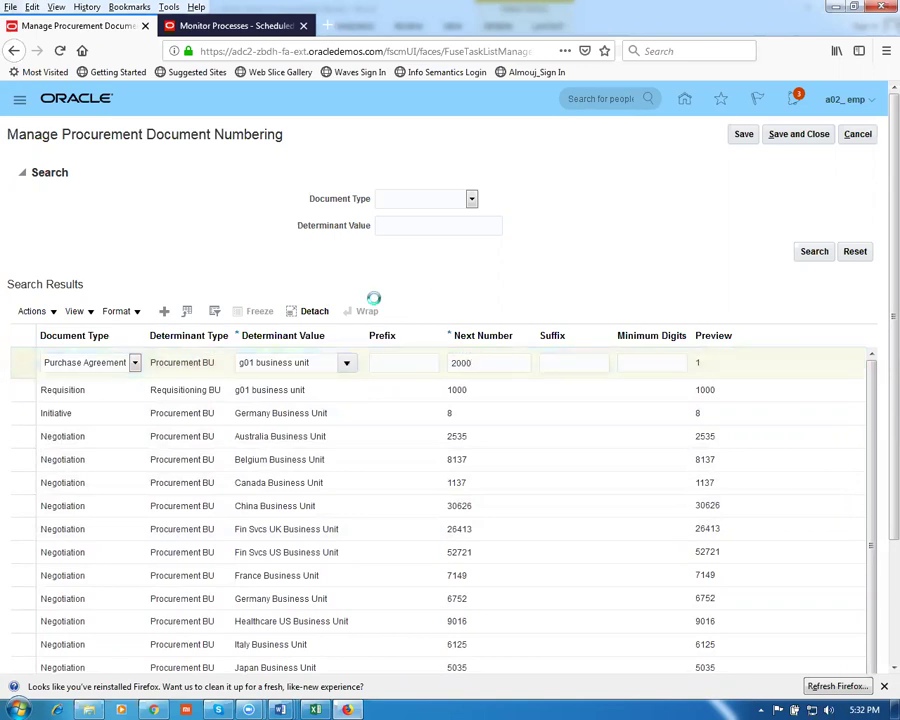
Add a Purchase Order row for the g01 legal entity with next number 3000, then save
click(164, 313)
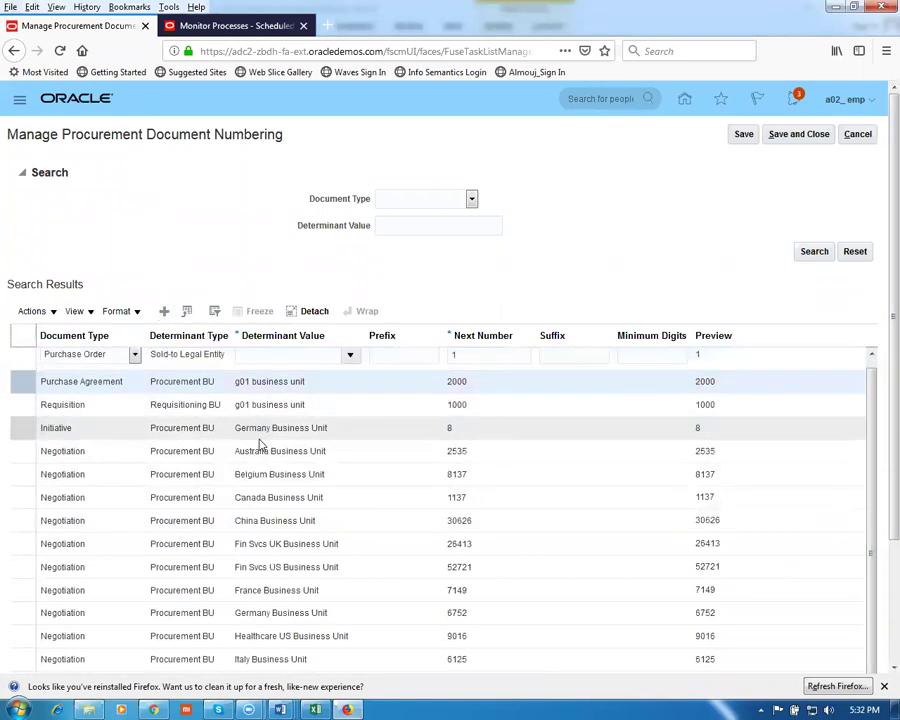
click(267, 355)
text(g0)
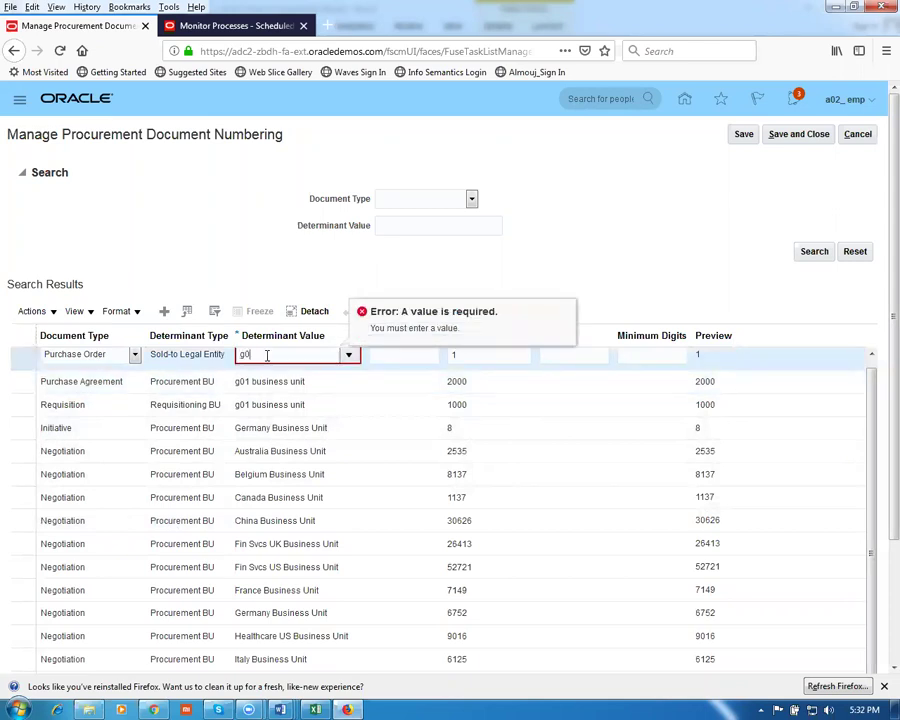
text(1)
key(Tab)
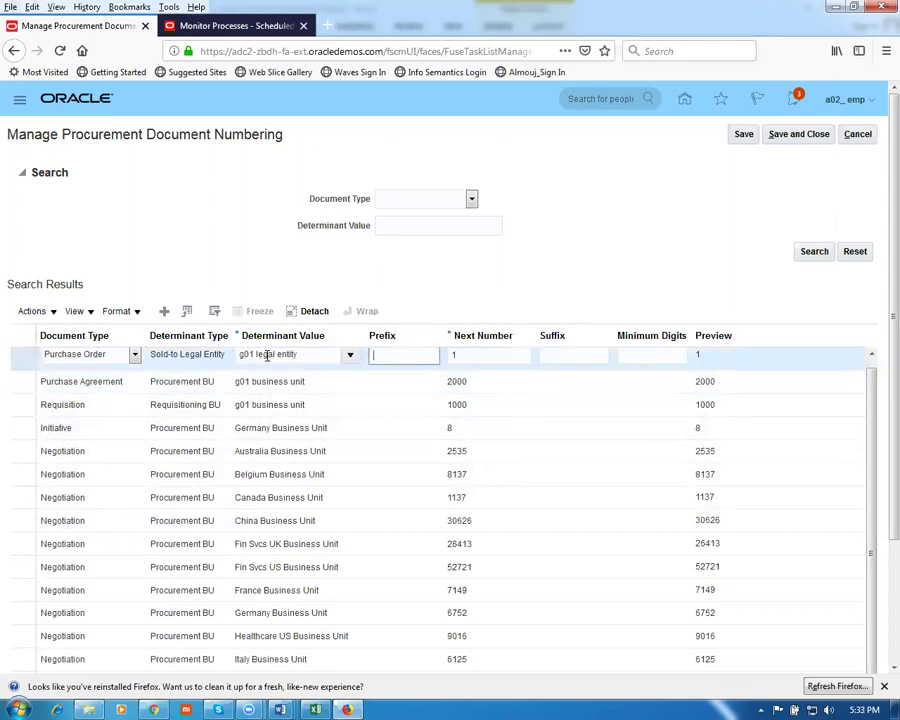
click(480, 290)
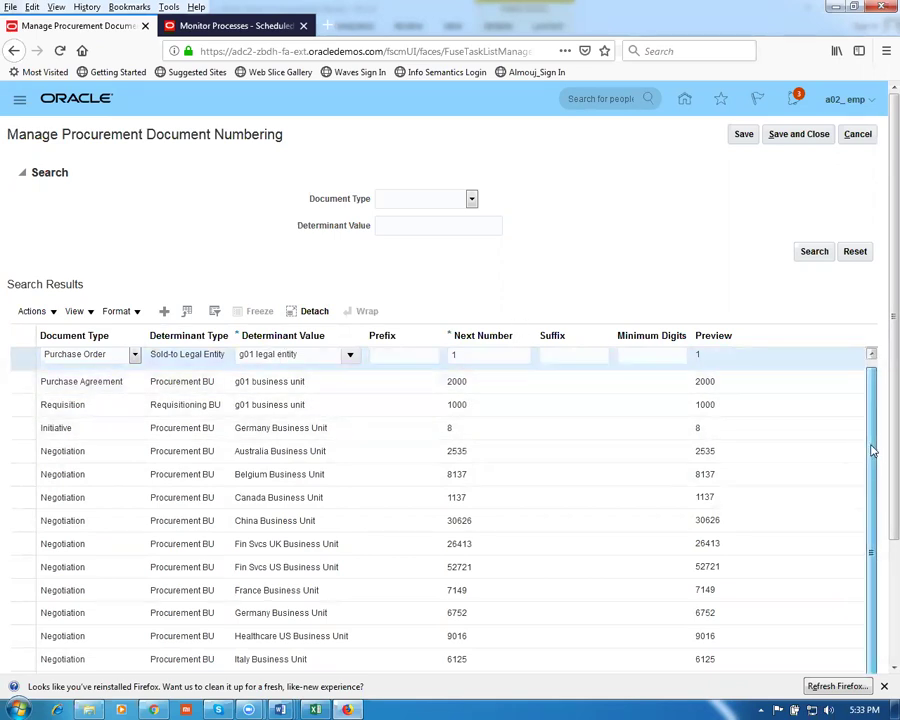
scroll(872, 394, up, 1)
click(490, 362)
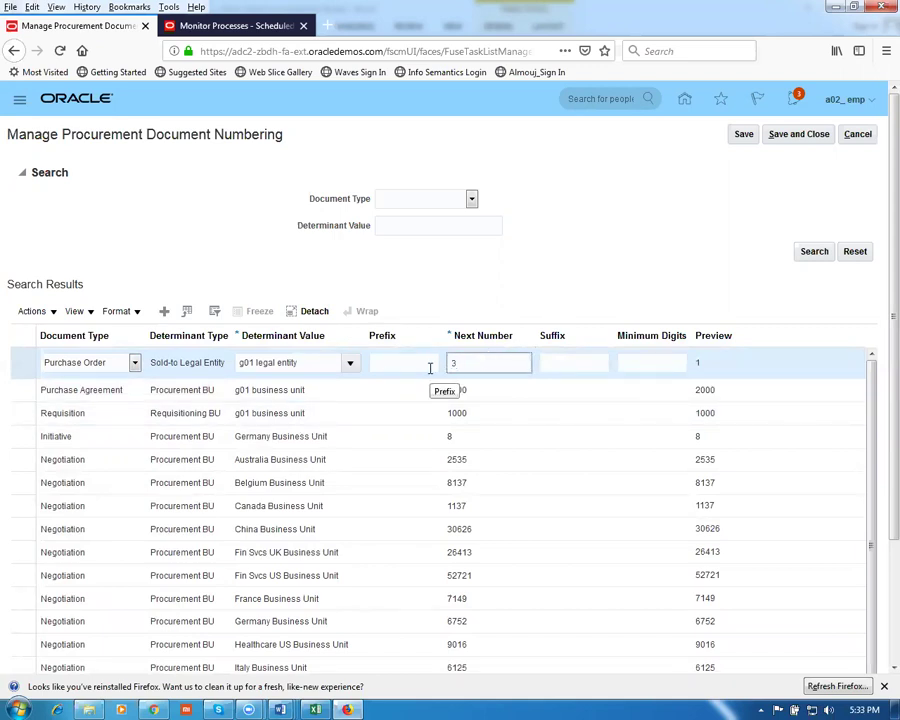
click(652, 262)
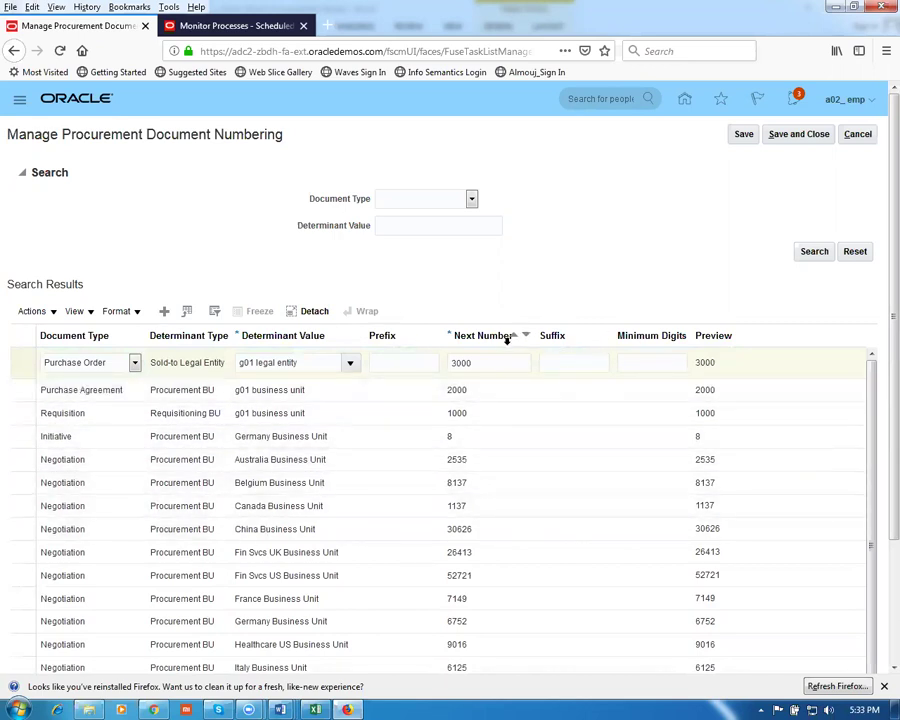
click(812, 137)
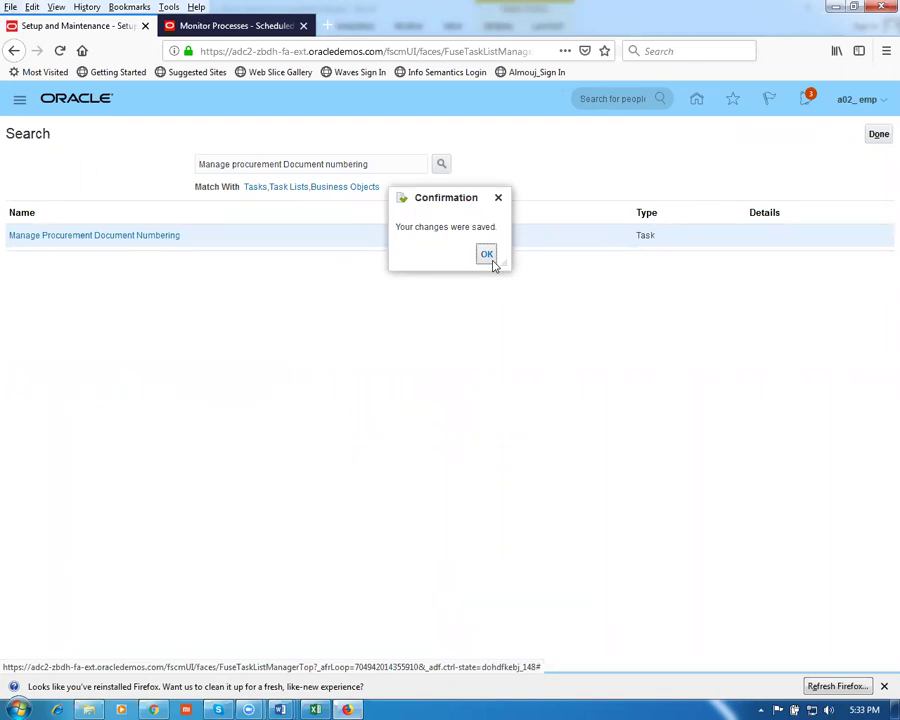
Acknowledge the save confirmation and copy row 14's task, Manage Purchasing Line Types
click(487, 255)
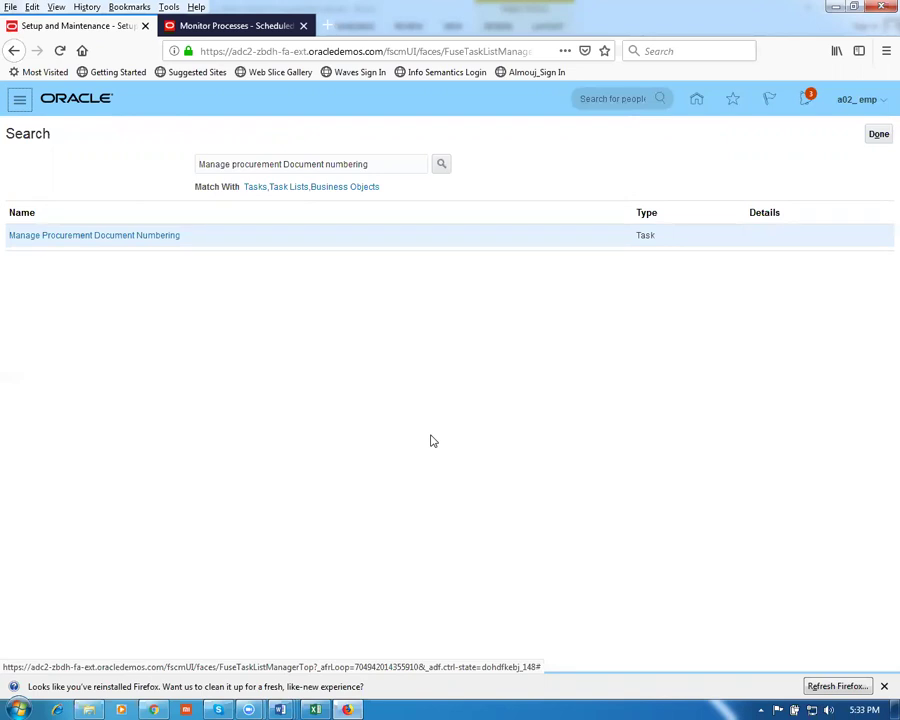
key(alt+Tab)
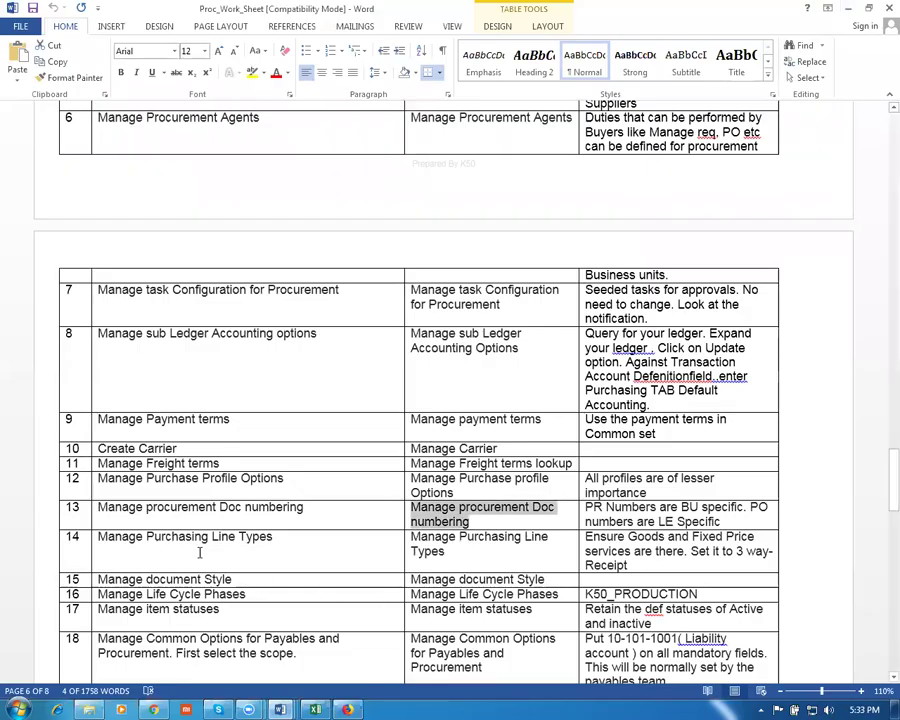
click(186, 537)
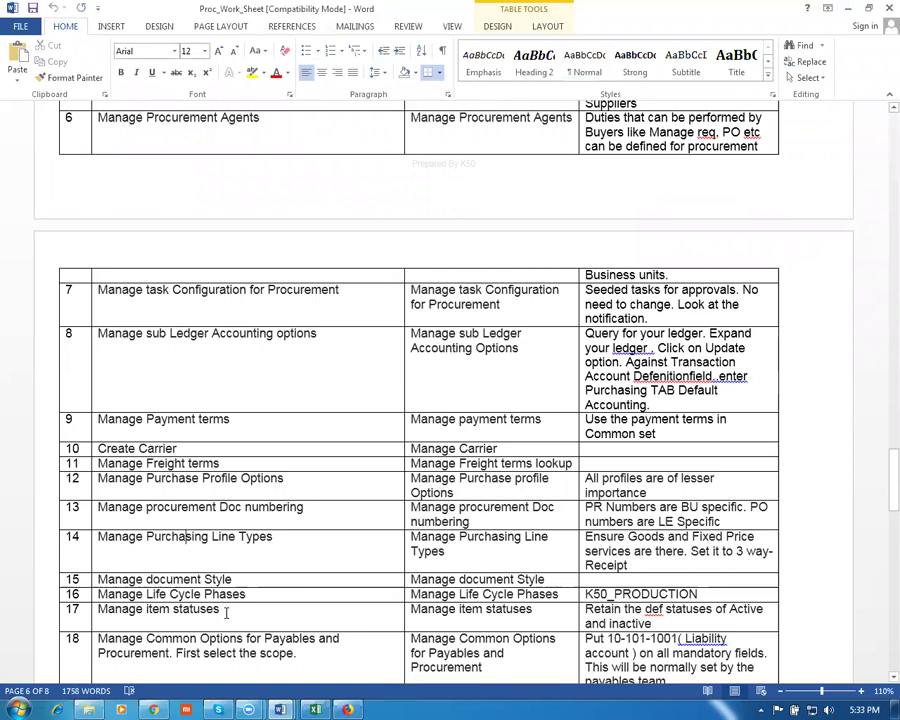
key(Tab)
key(ctrl+c)
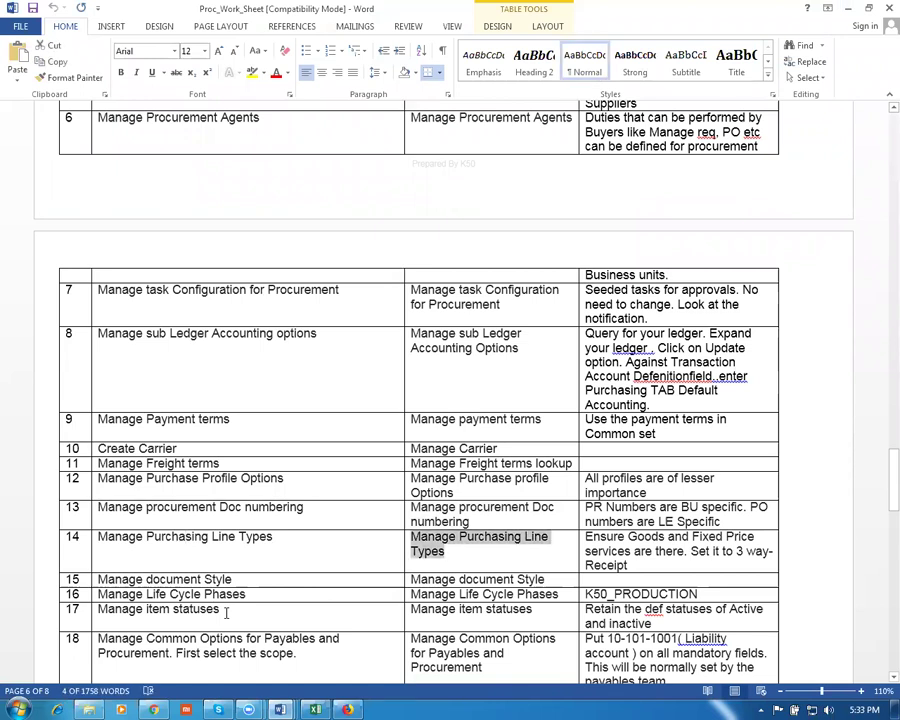
Search the Oracle setup tasks for Manage Purchasing Line Types
key(alt+Tab)
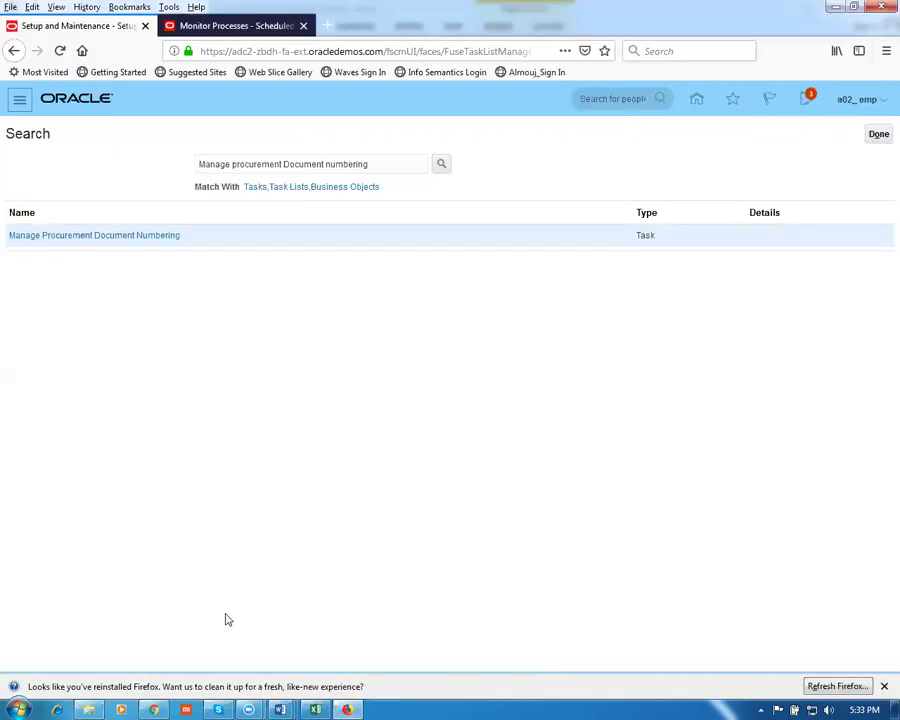
key(ctrl+a)
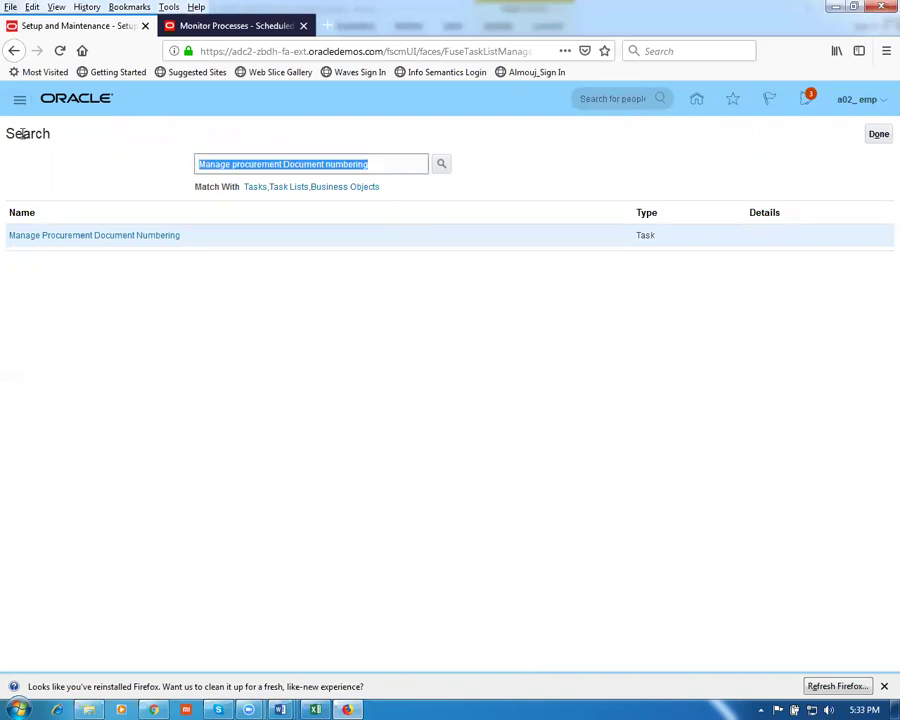
key(ctrl+v)
key(Return)
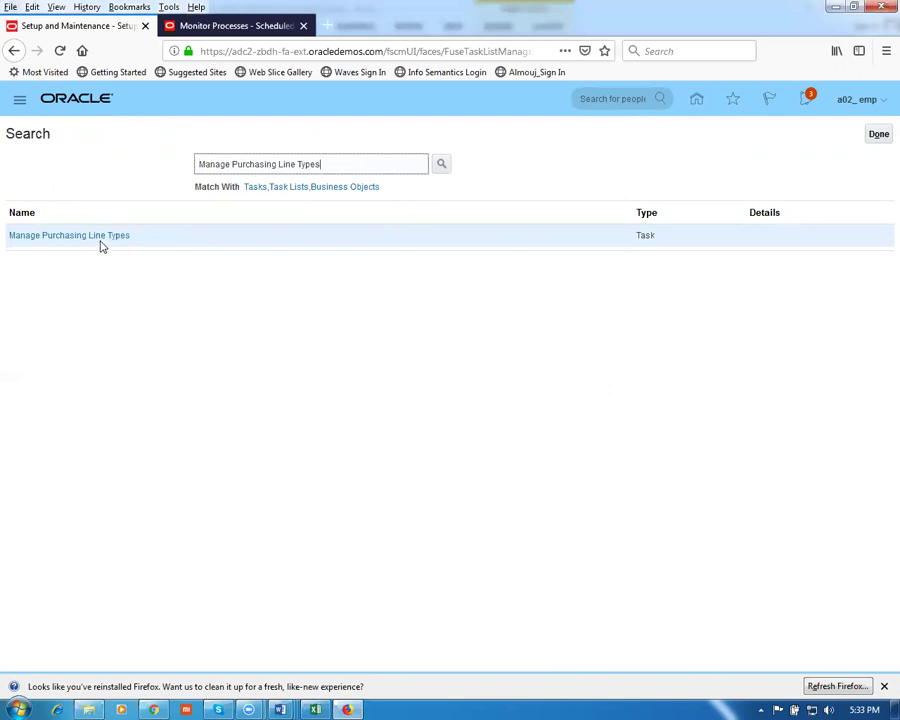
Review the APPLE TECH GOODS and Goods line types' match and tolerance settings, then cancel unsaved
click(102, 241)
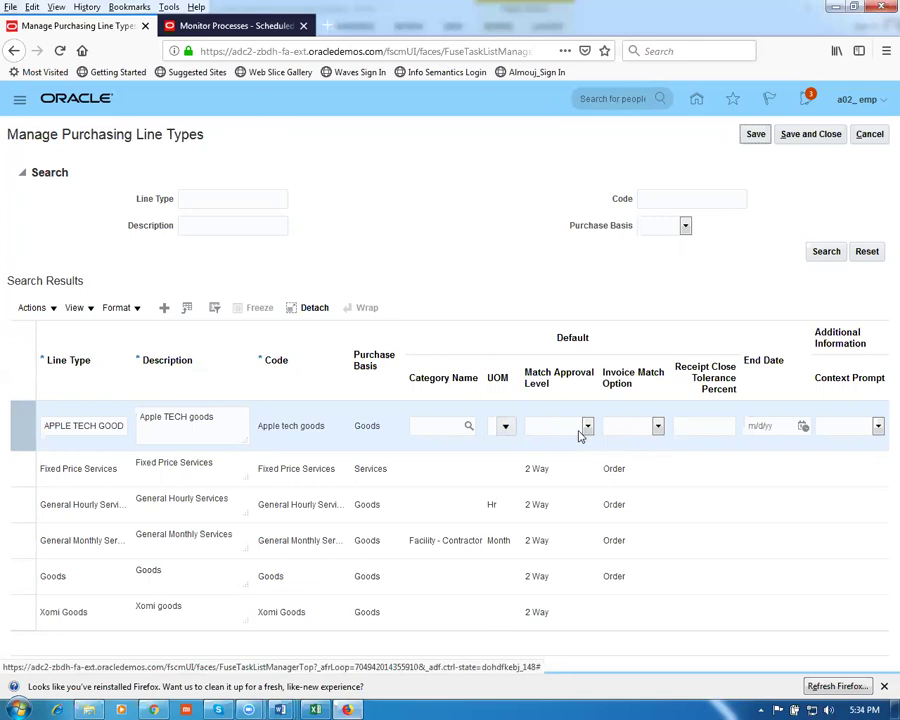
click(575, 431)
click(575, 431)
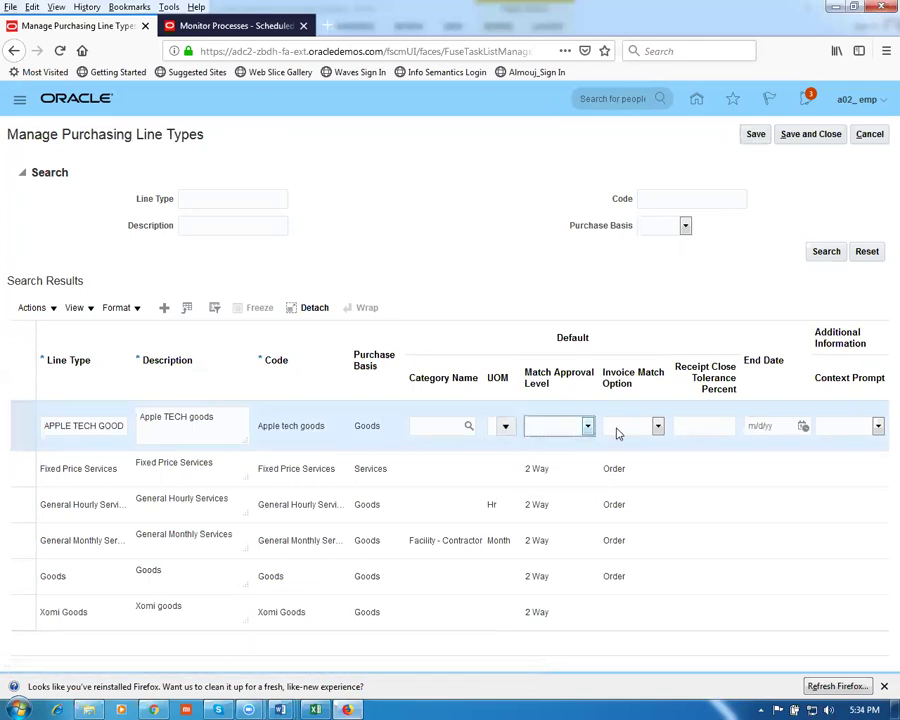
click(619, 431)
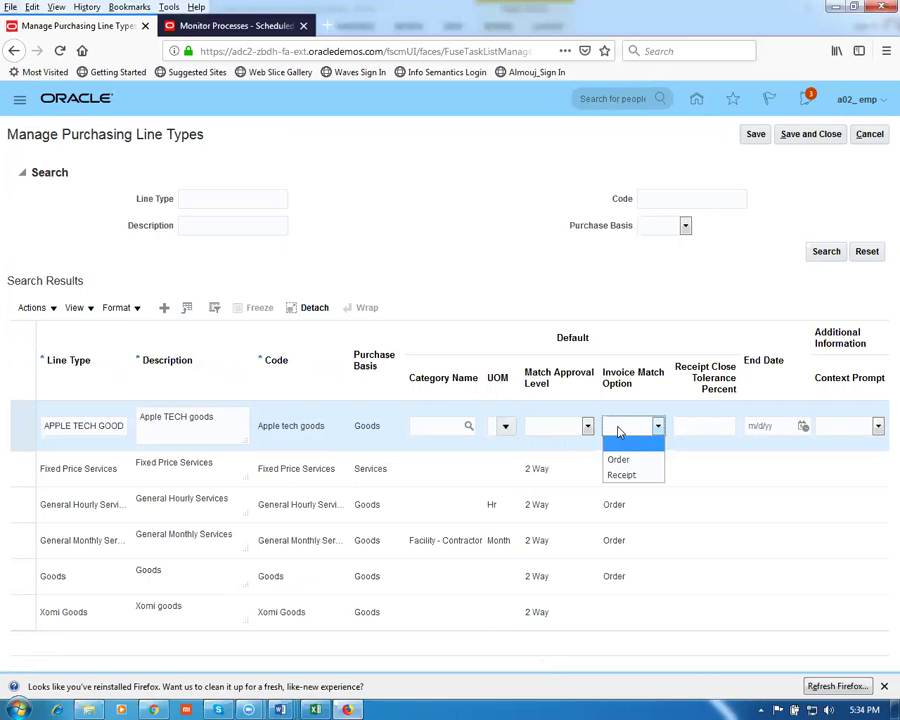
click(619, 431)
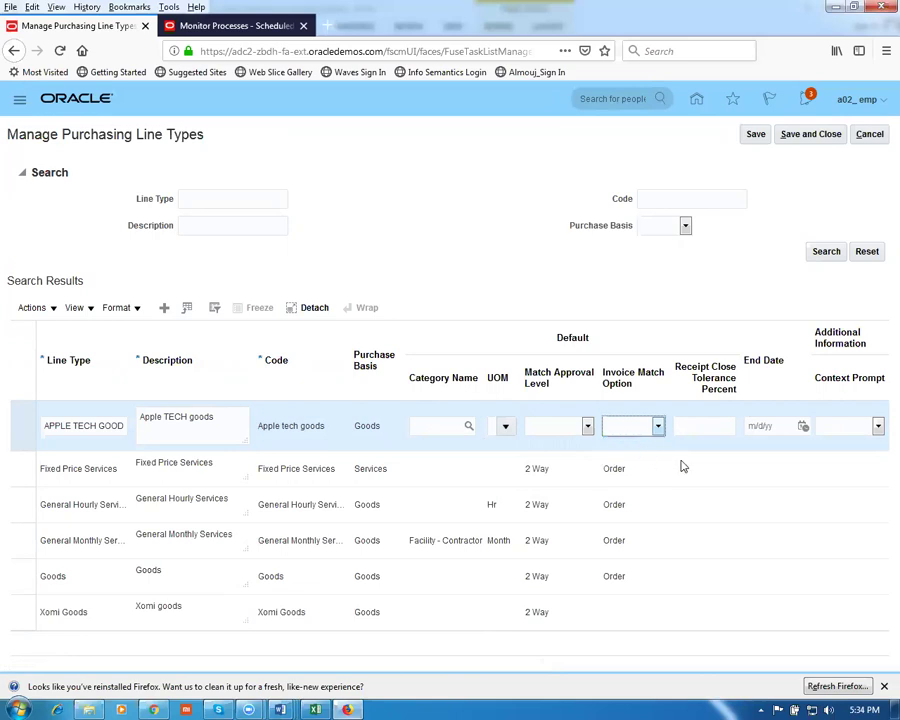
click(678, 426)
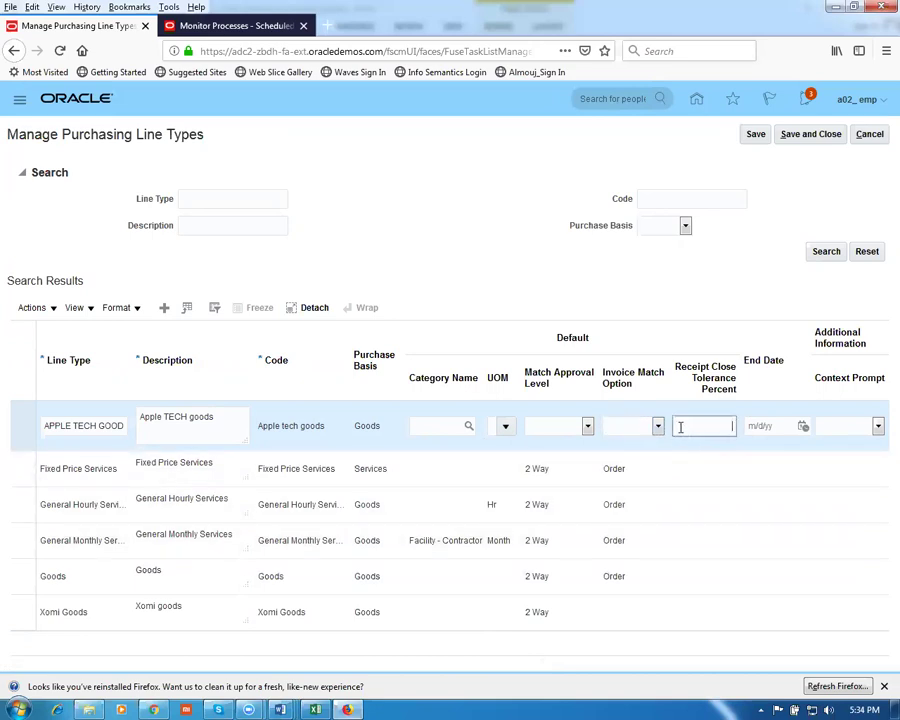
click(647, 285)
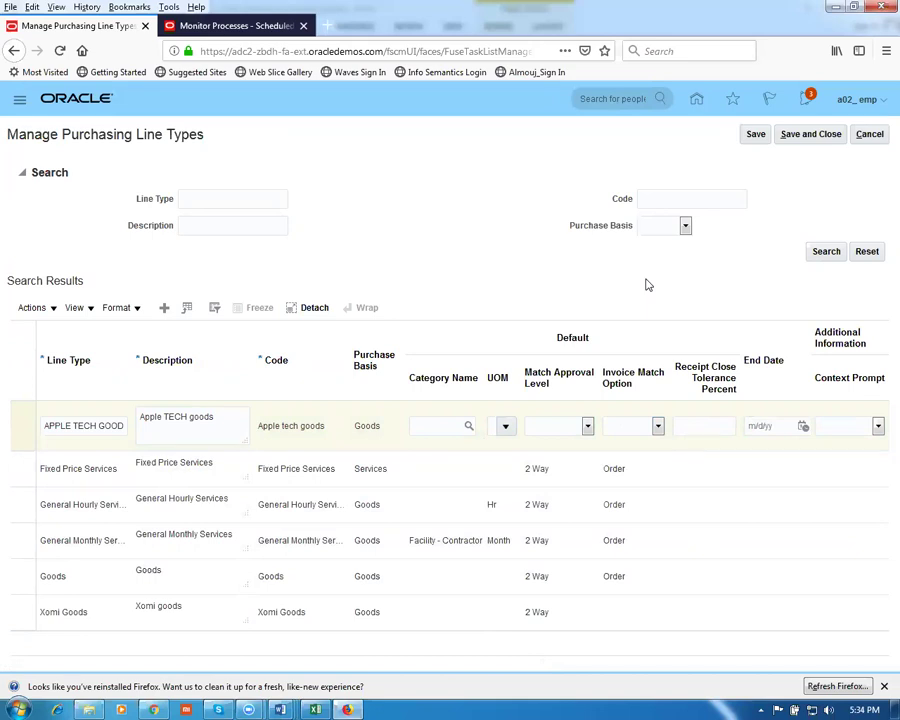
click(10, 575)
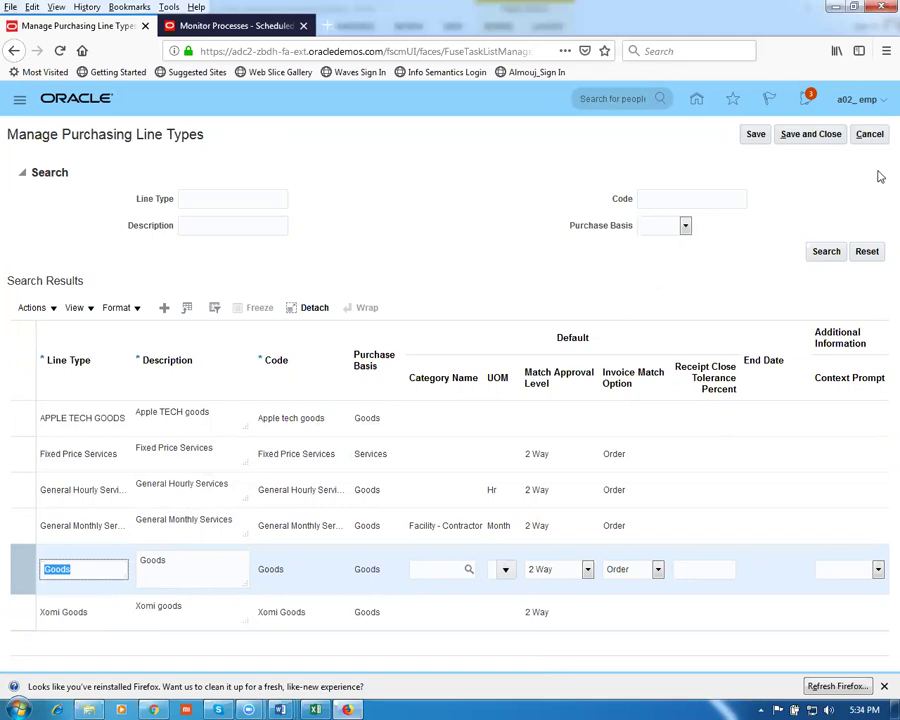
click(869, 136)
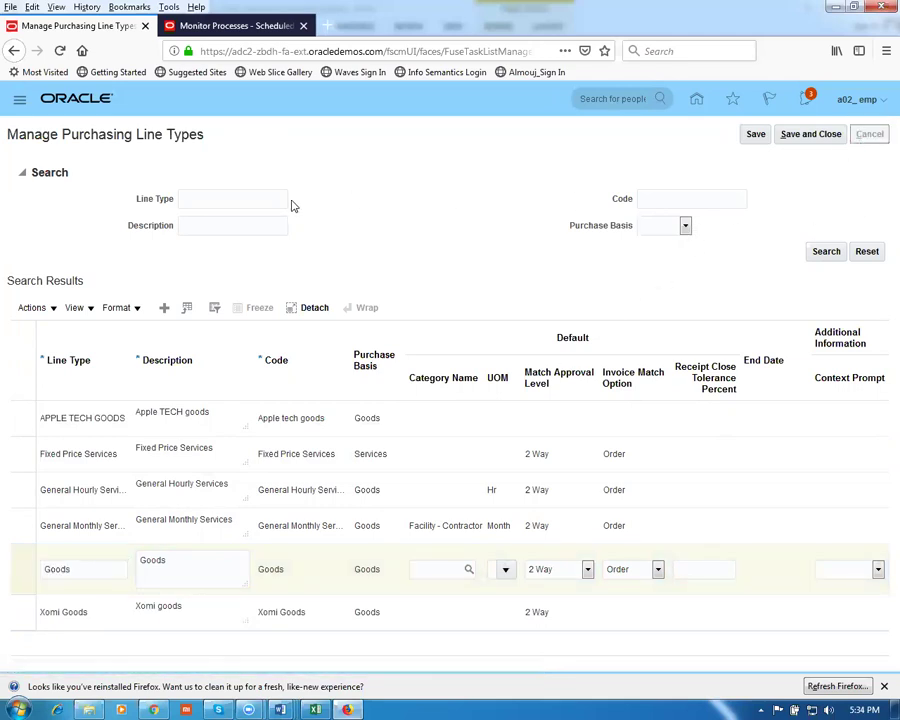
Copy 'Manage document Style' from worksheet row 15 and search for it in Oracle
key(alt+Tab)
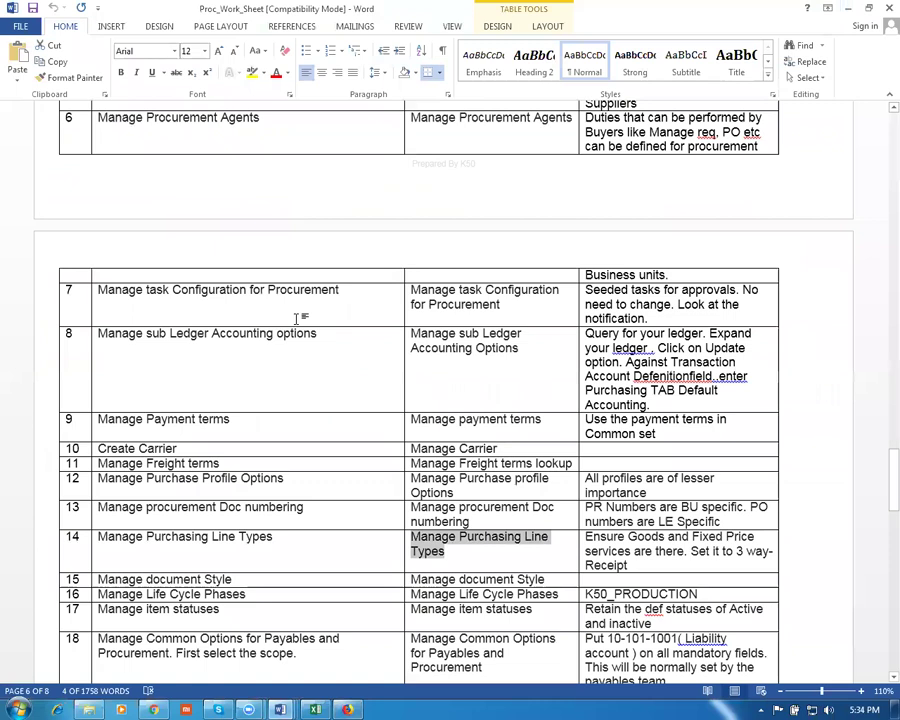
click(235, 579)
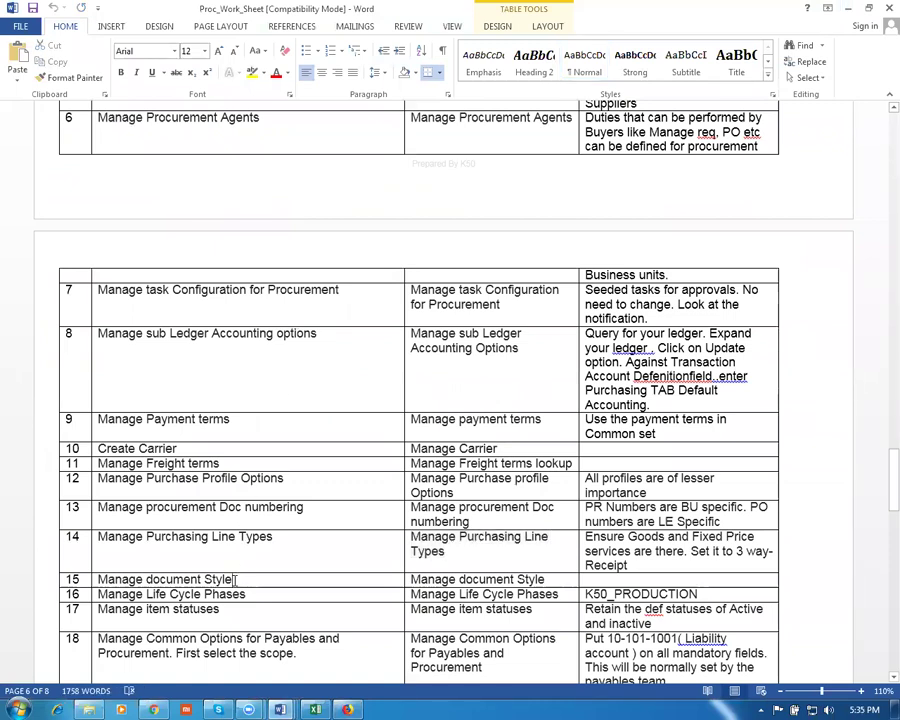
key(Tab)
key(ctrl+c)
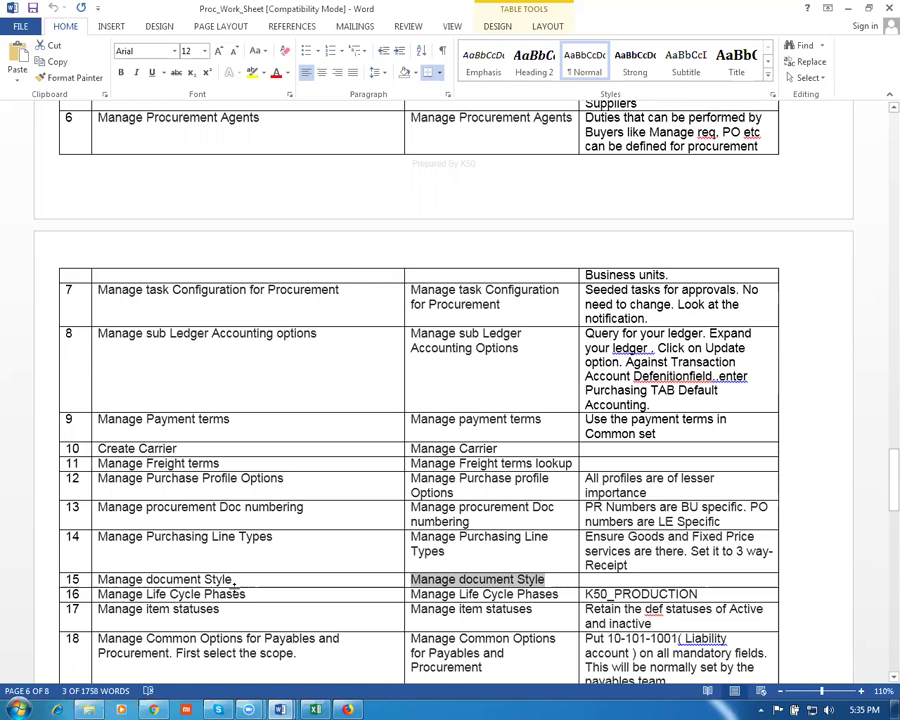
key(alt+Tab)
drag(327, 164, 142, 147)
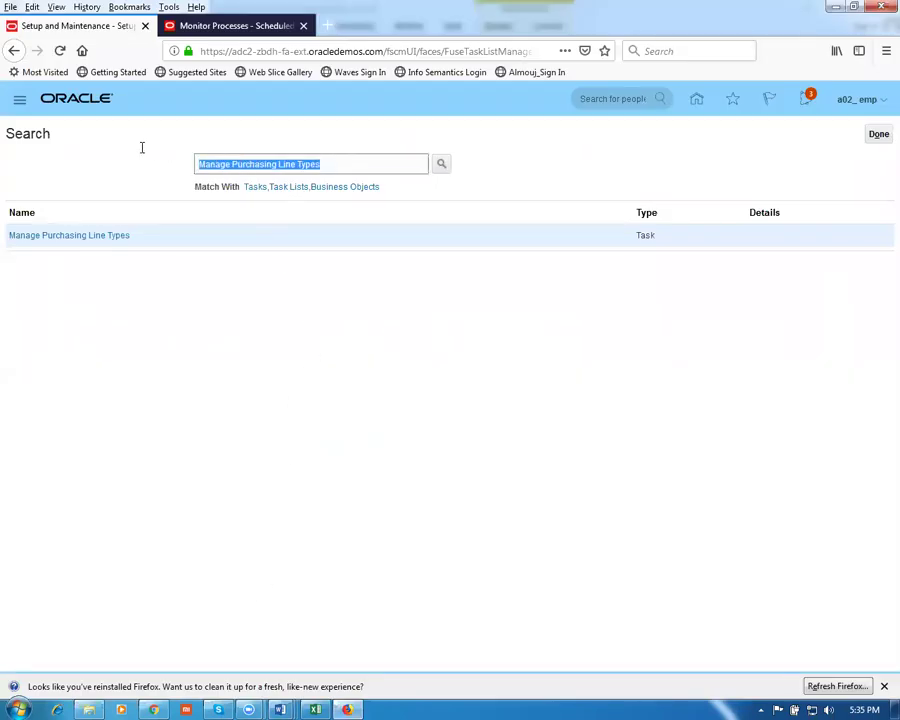
key(ctrl+v)
key(Return)
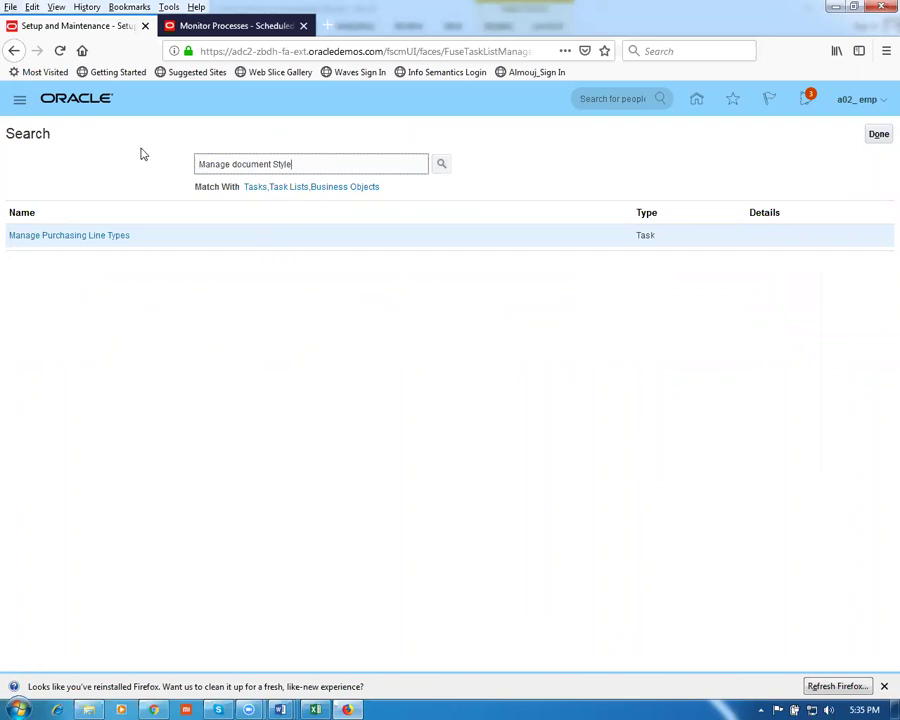
Edit Standard Style in Manage Document Styles, review its purchase order and agreement display names, then cancel
click(88, 238)
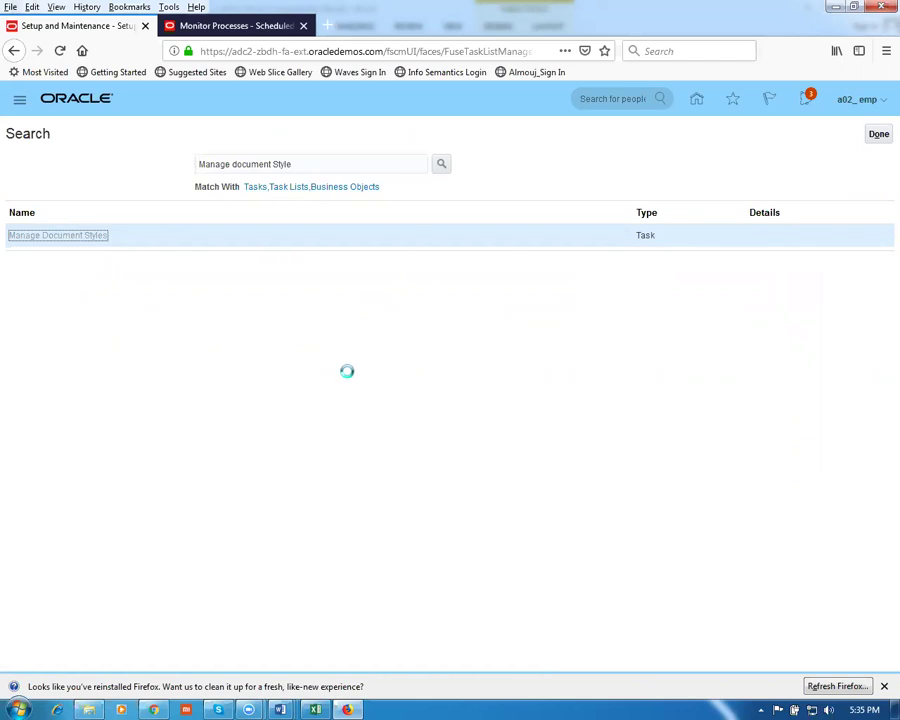
click(133, 475)
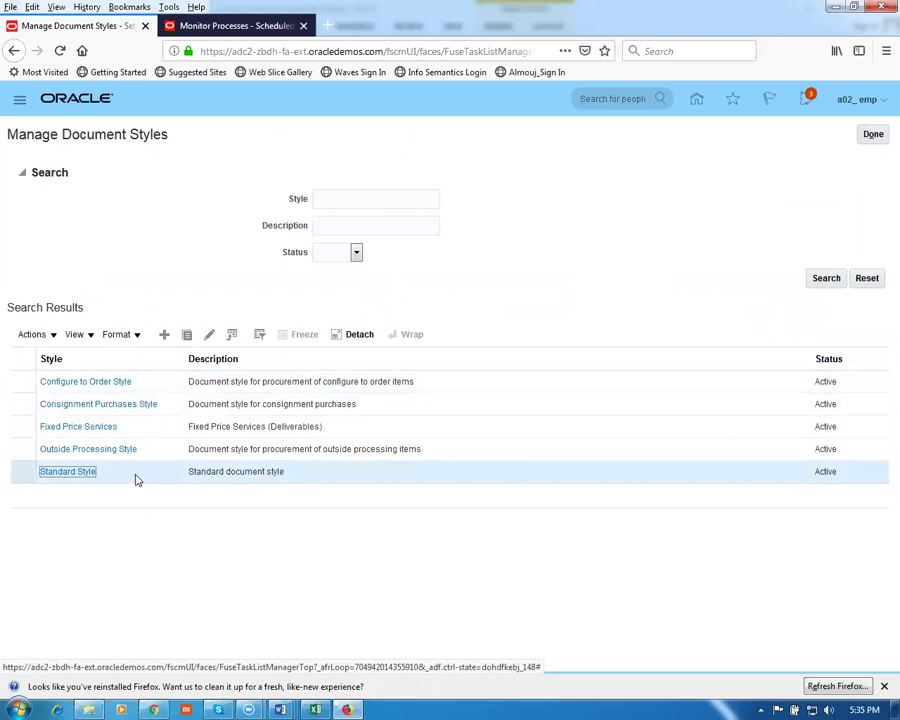
click(209, 336)
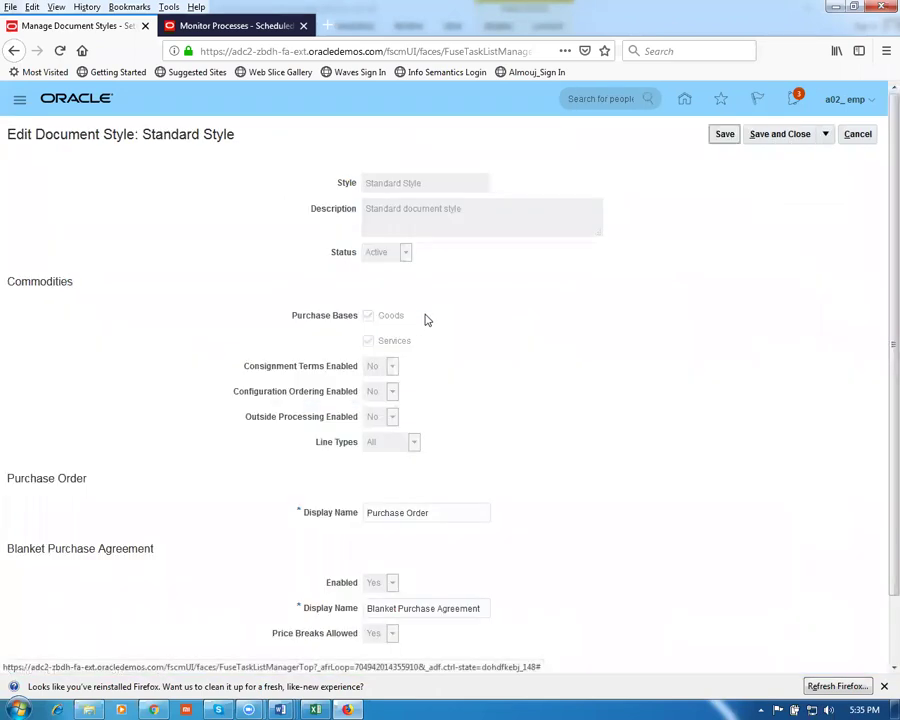
scroll(475, 421, down, 2)
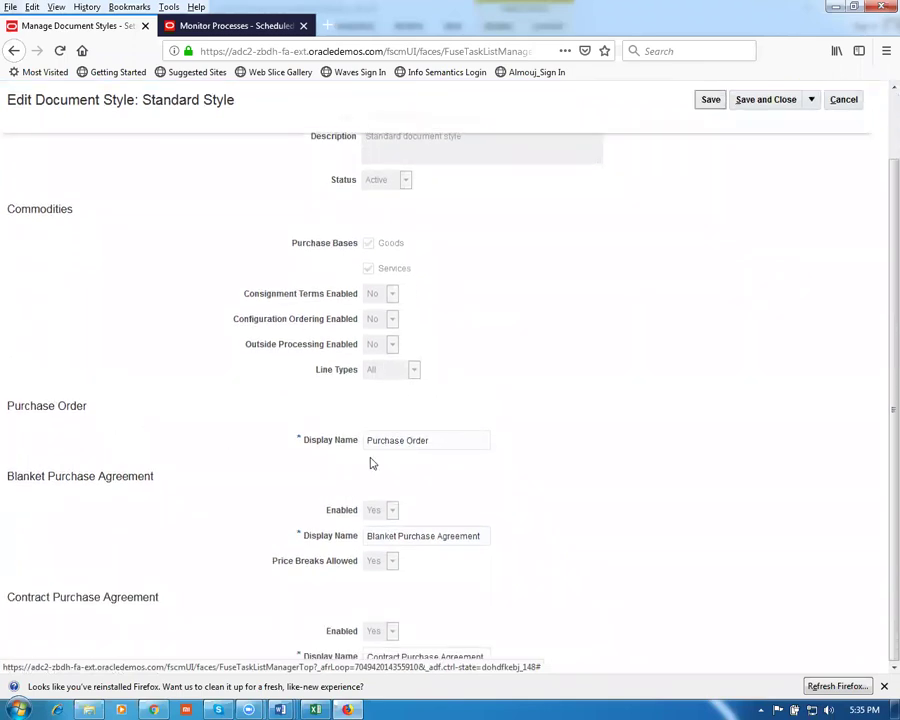
drag(441, 441, 333, 440)
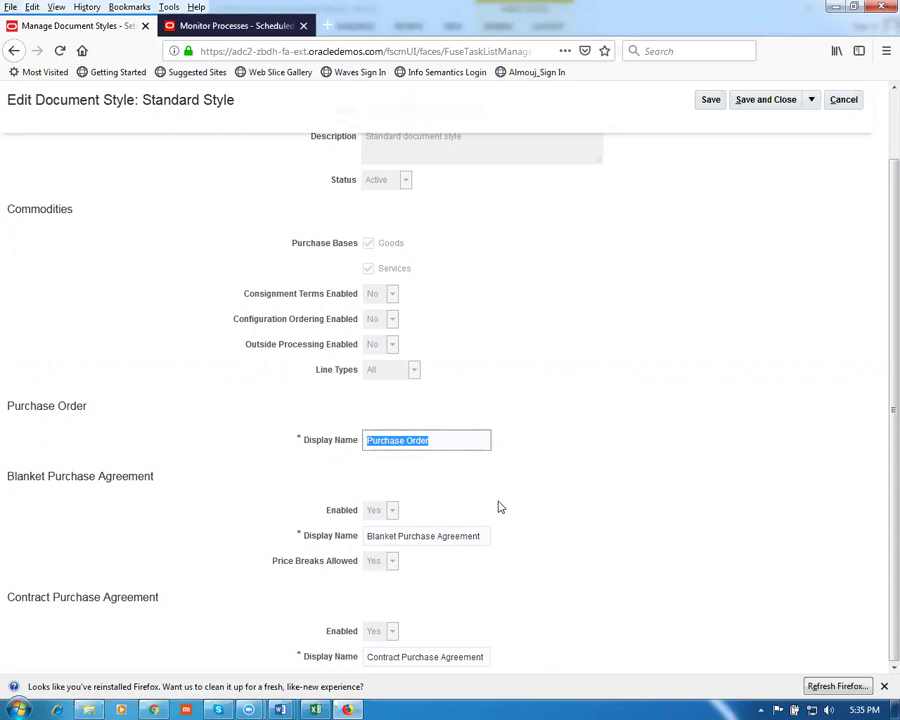
click(436, 657)
click(395, 537)
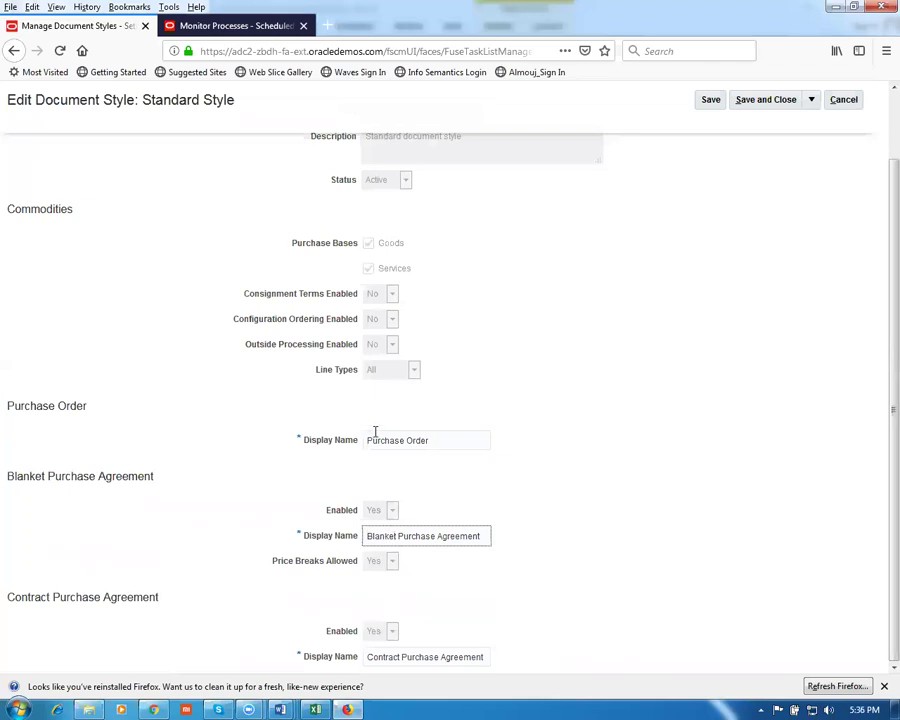
click(636, 424)
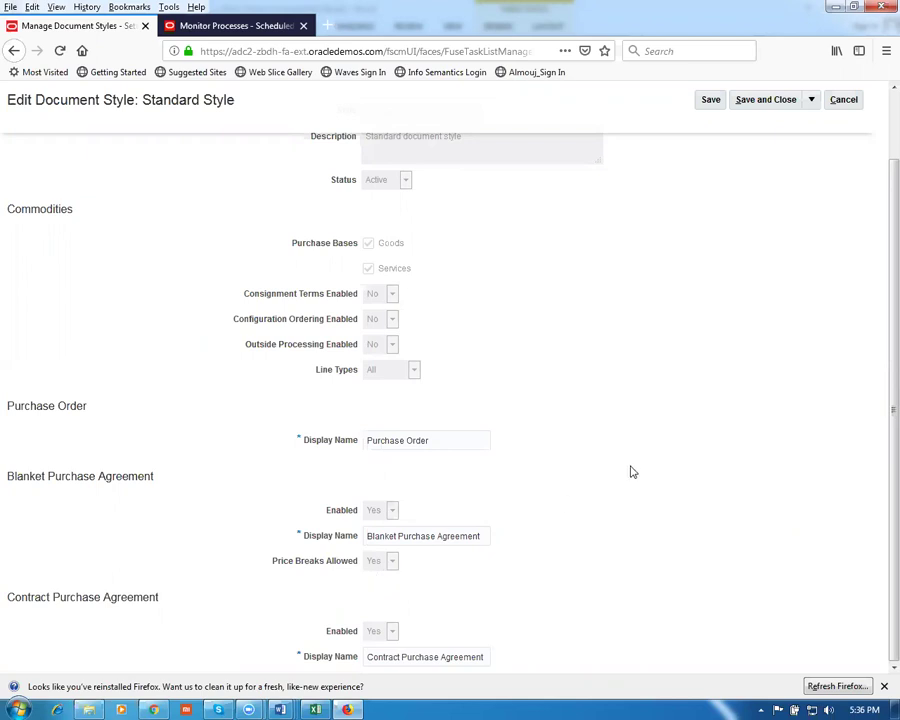
scroll(625, 474, up, 2)
click(858, 136)
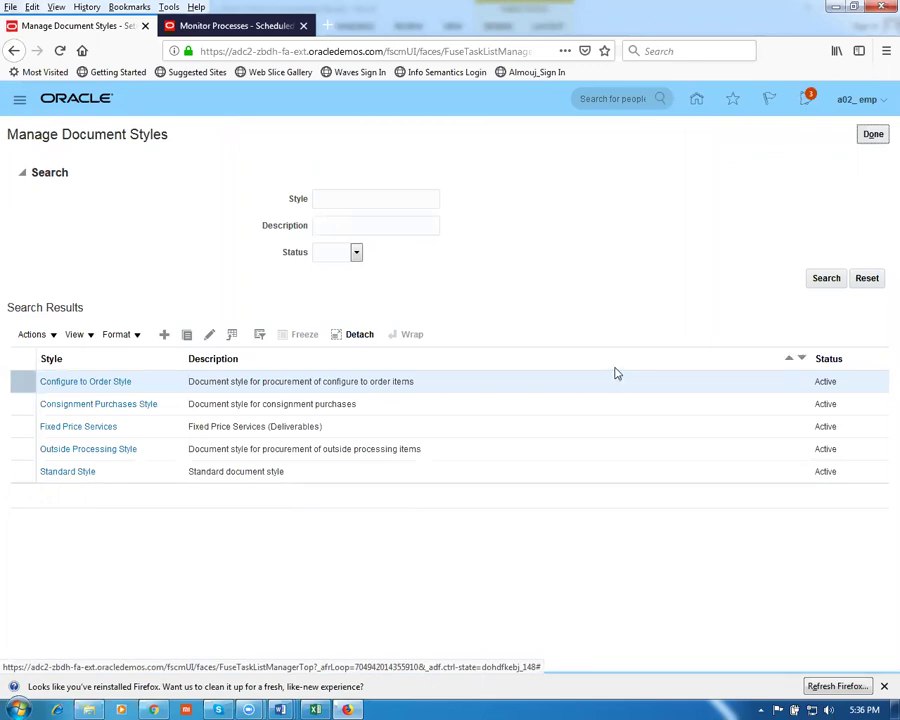
key(alt+Tab)
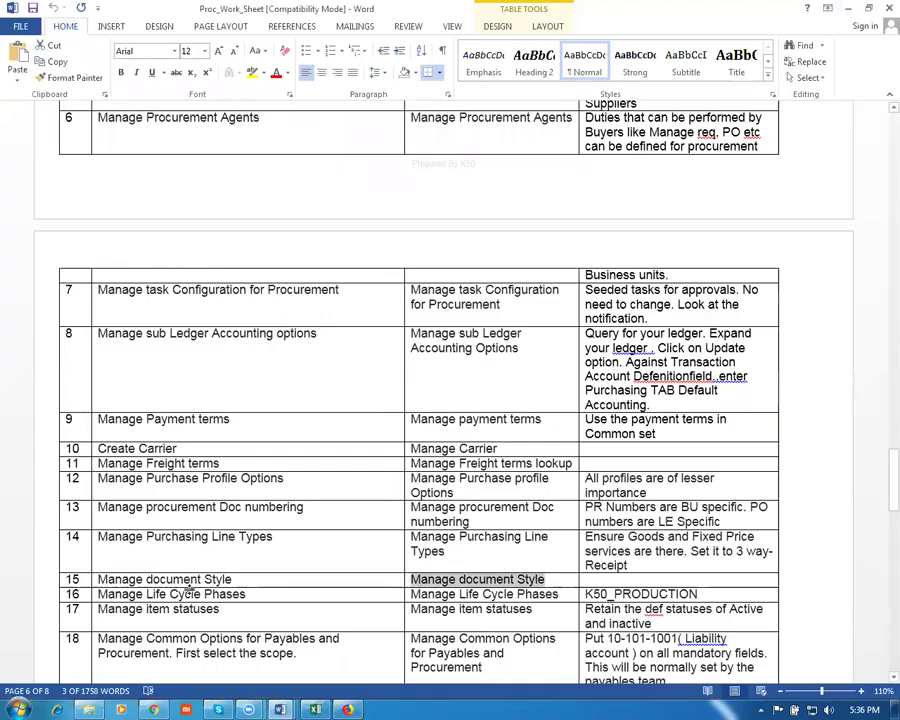
Take row 16's Manage Life Cycle Phases, search man%life%cyc%pha%, and open Manage Lifecycle Phases
click(250, 597)
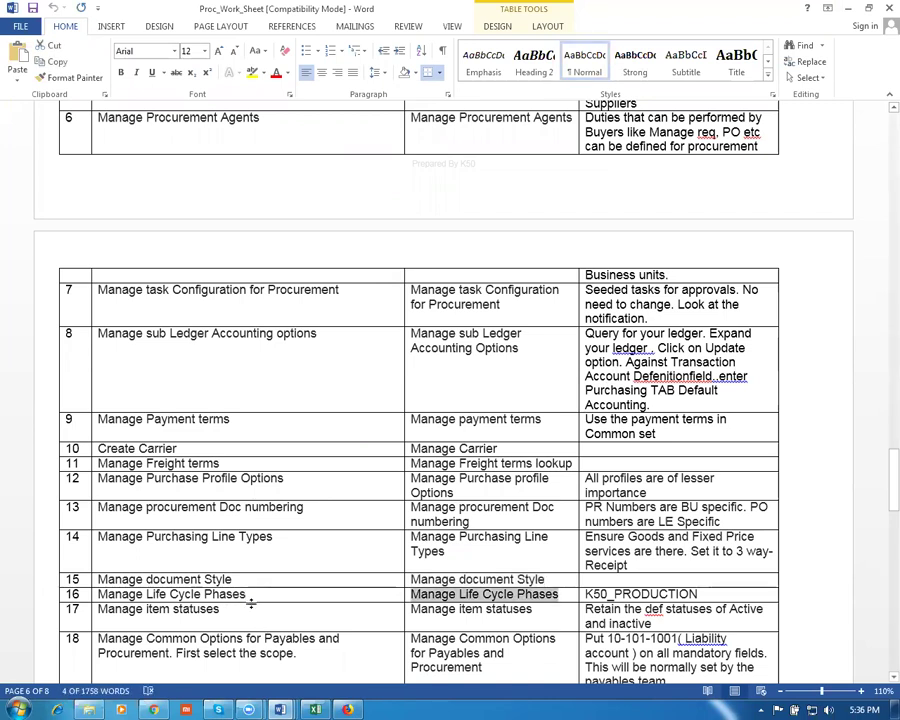
key(alt+Tab)
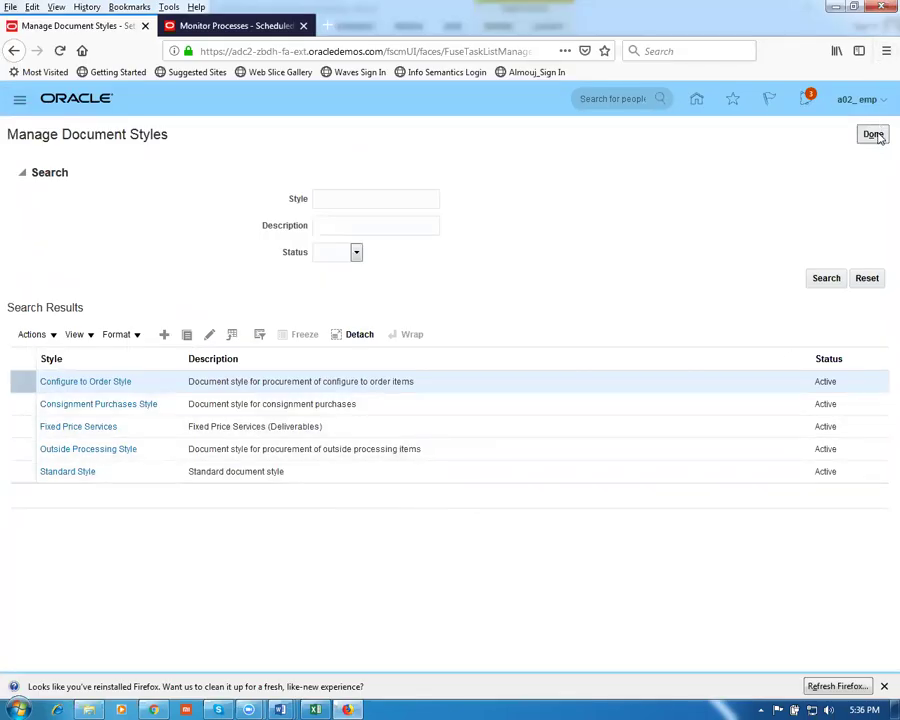
click(874, 135)
drag(312, 170, 7, 157)
text(Manage Life Cycle Phases)
key(Return)
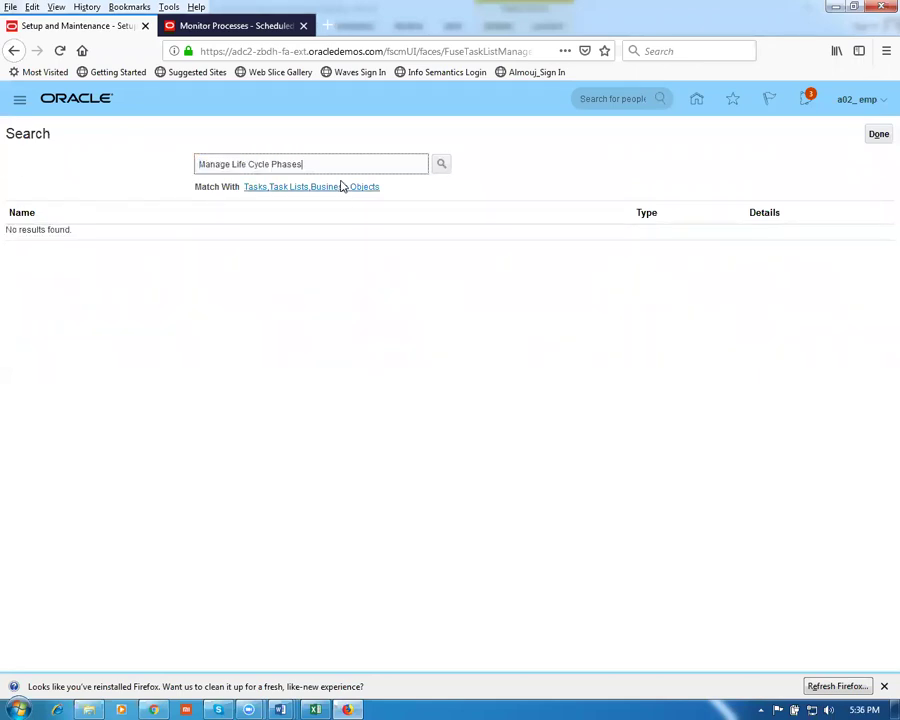
key(ctrl+a)
text(man)
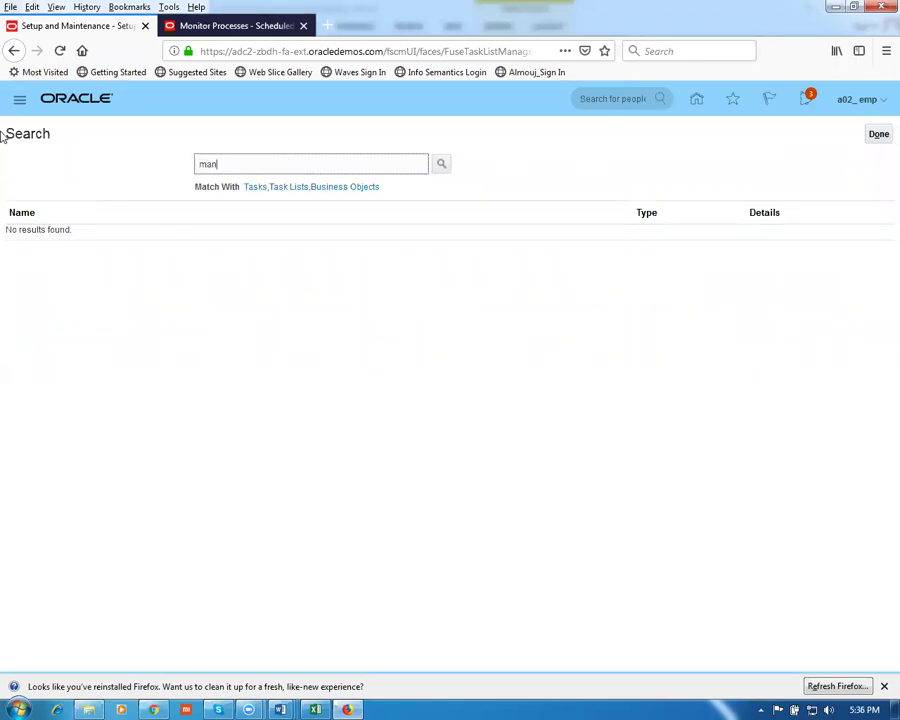
text(%life%cyc%pha%)
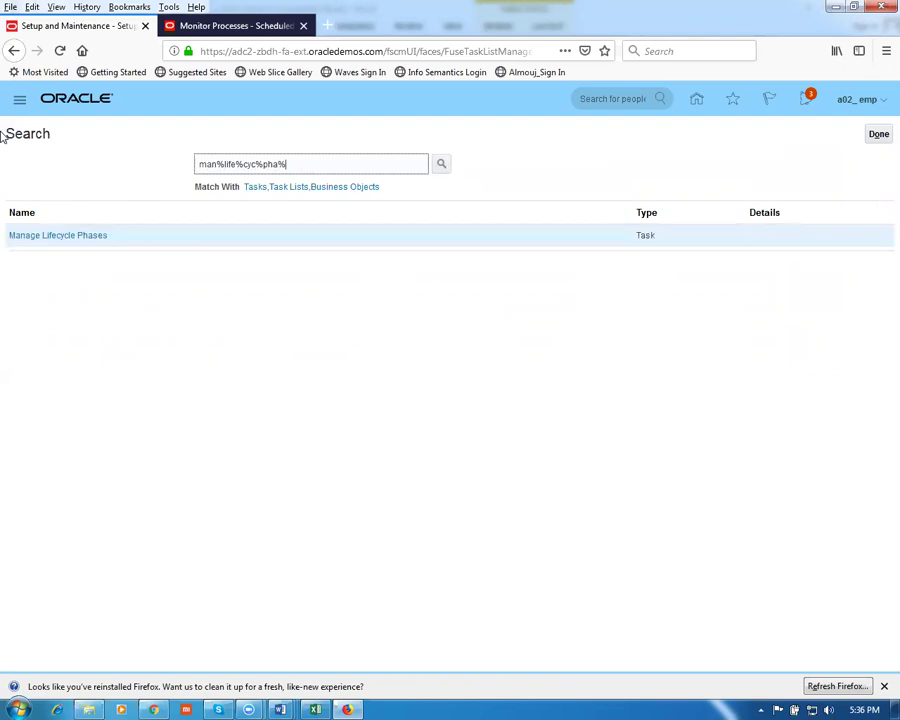
click(34, 238)
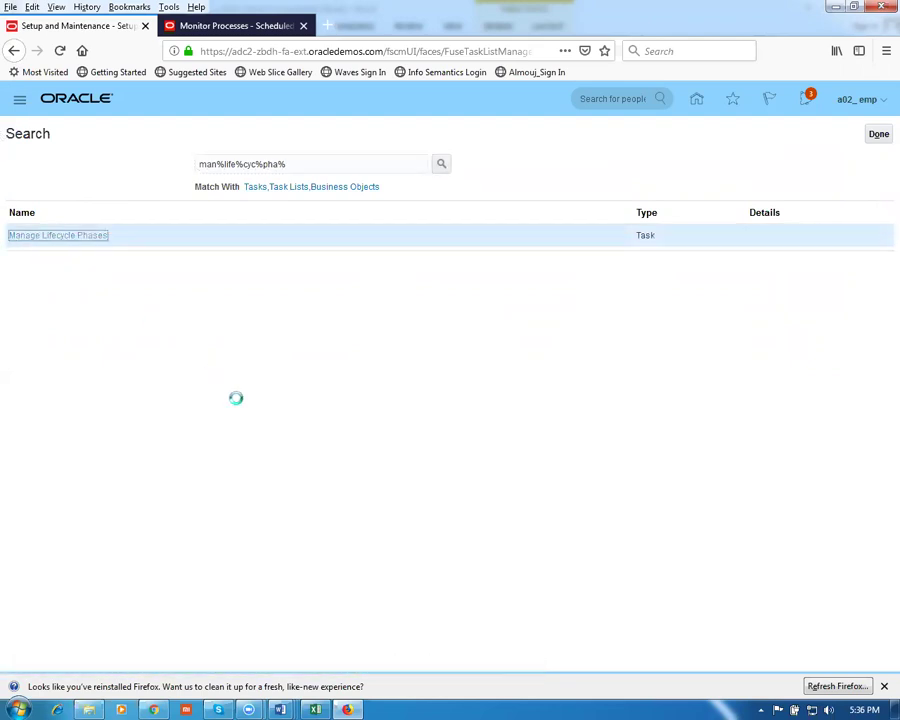
Add a lifecycle phase row with sequence 12, and name and code 'g01 production'
click(164, 312)
click(42, 362)
text(12)
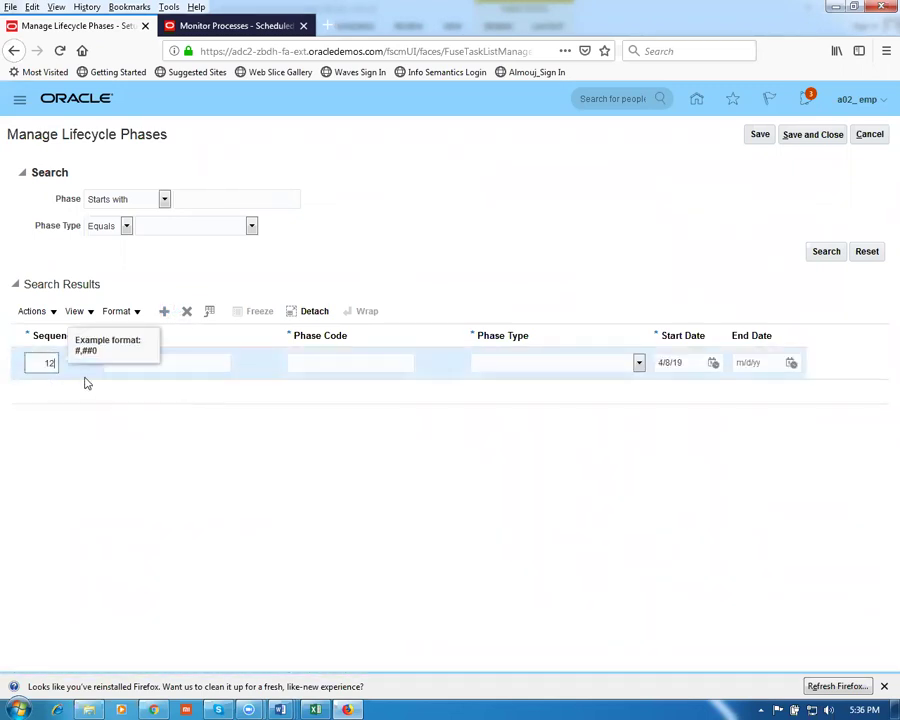
click(170, 364)
text(g01 production)
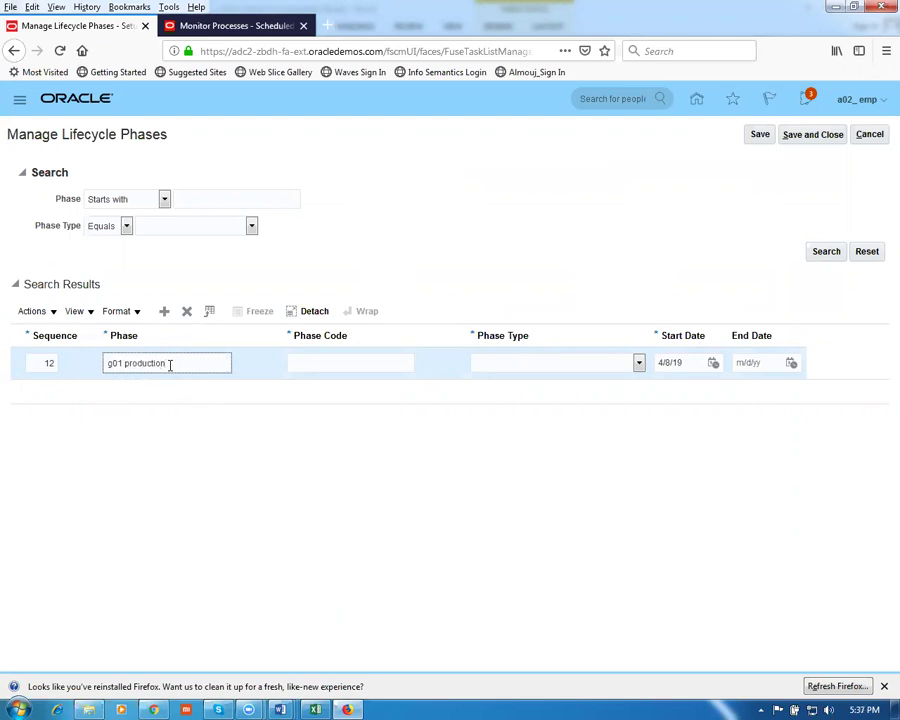
drag(172, 364, 83, 368)
key(ctrl+c)
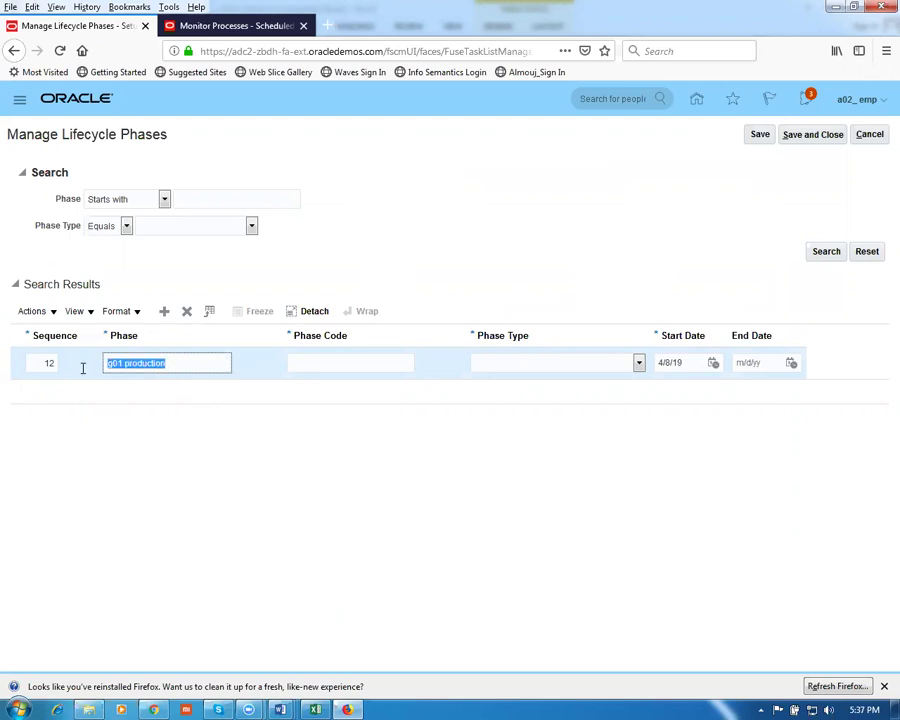
click(375, 358)
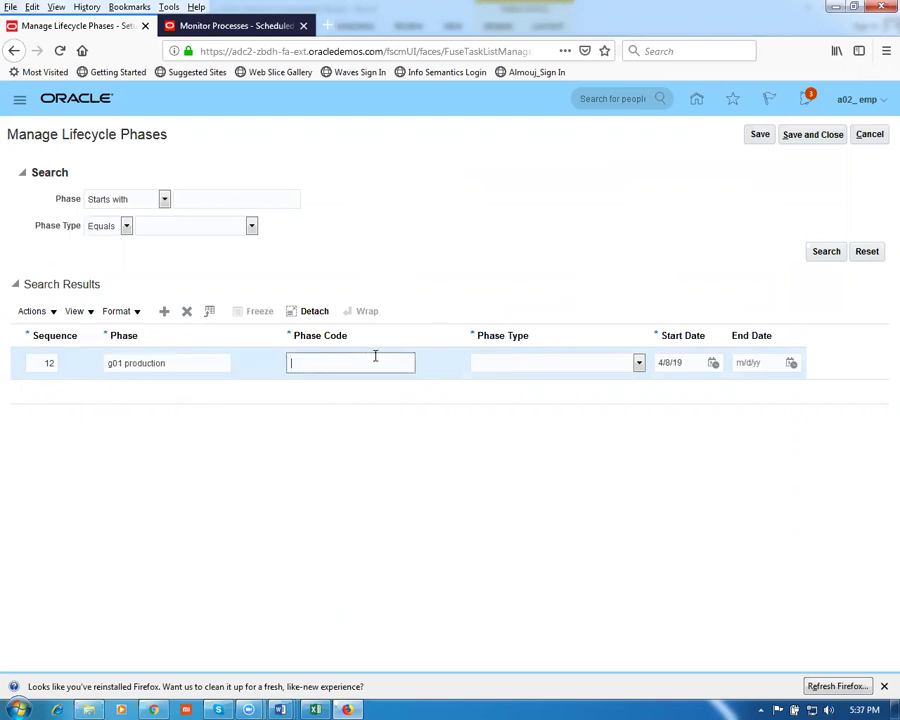
key(ctrl+v)
Set the phase type to Production and save the phase after dismissing the invalid characters error
click(558, 368)
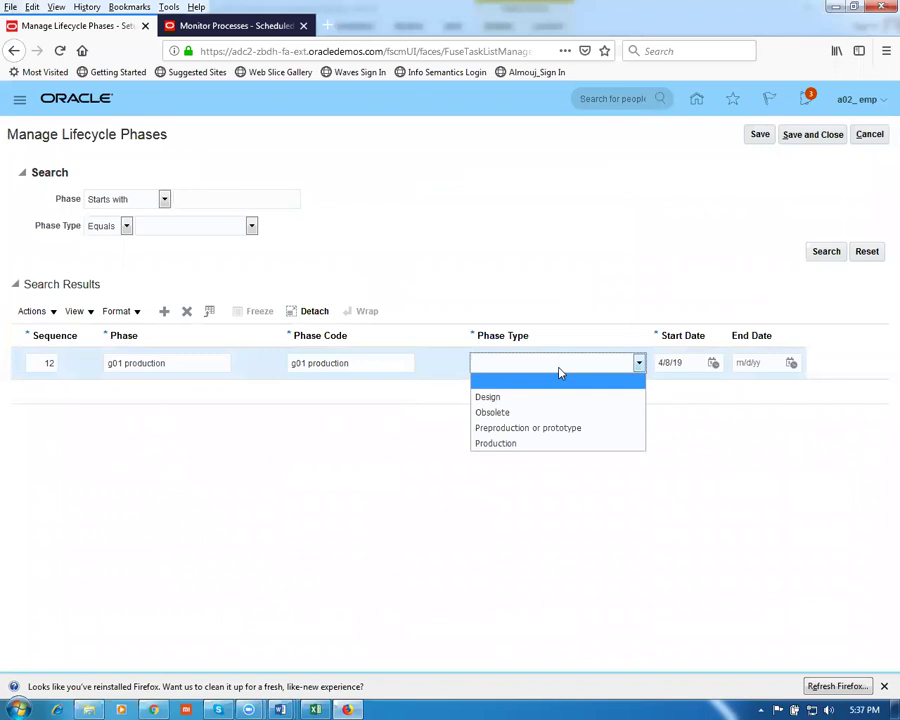
click(510, 443)
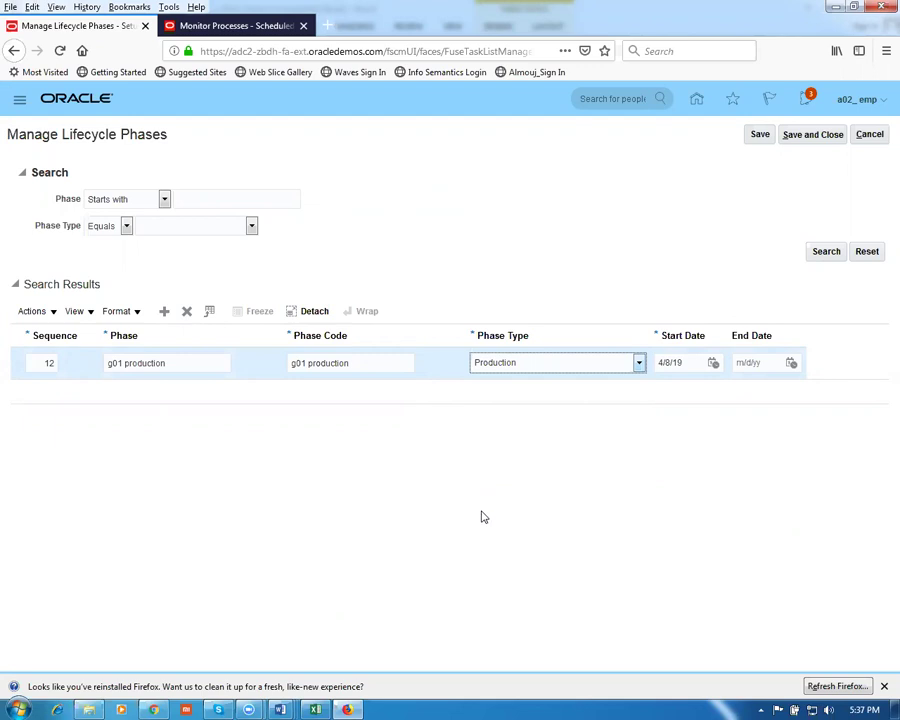
click(481, 515)
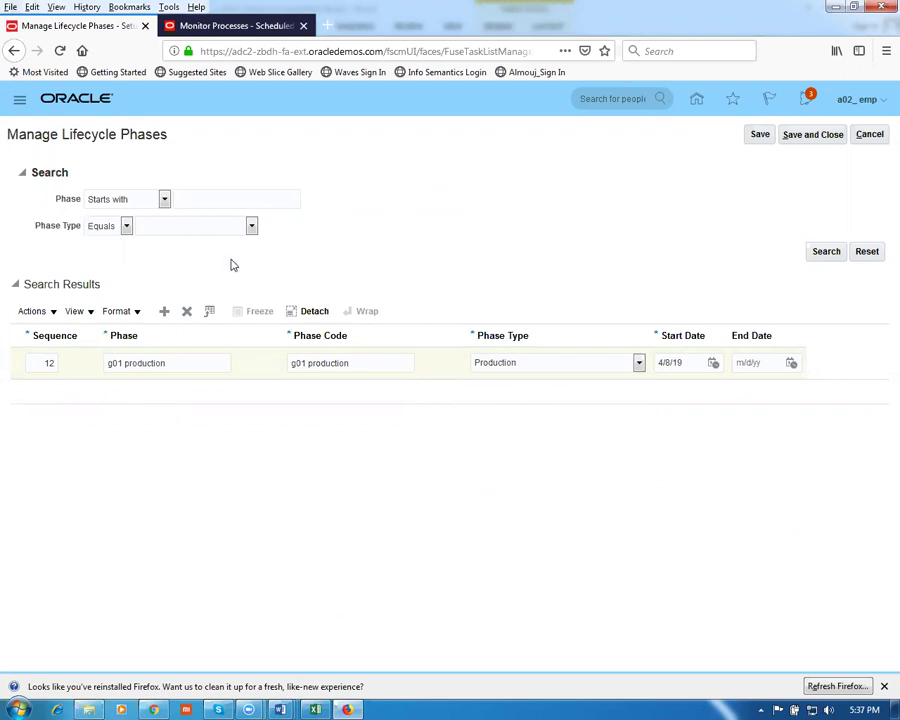
click(809, 138)
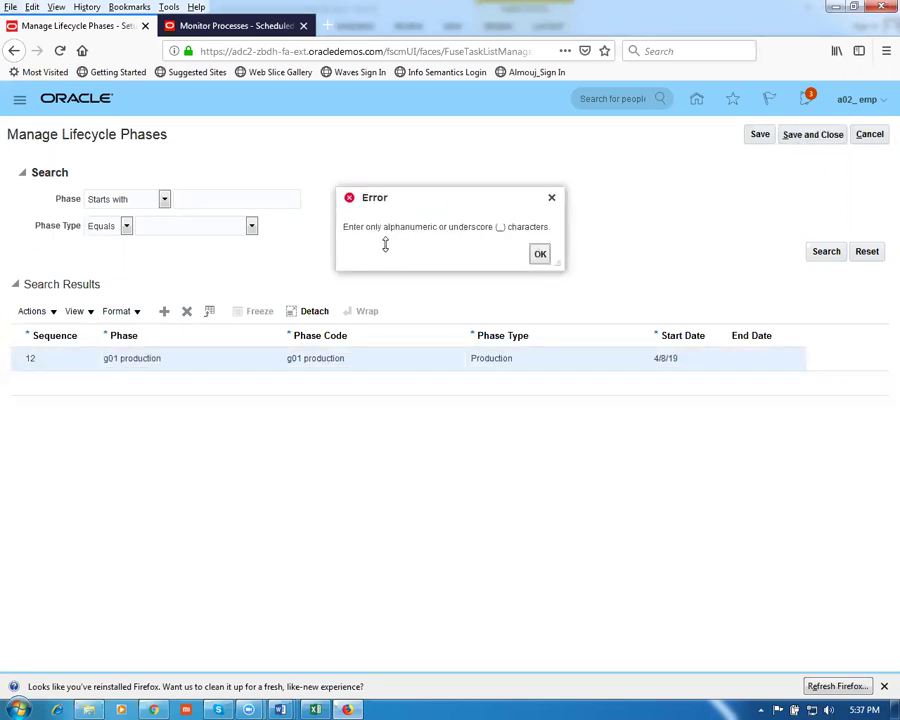
click(540, 254)
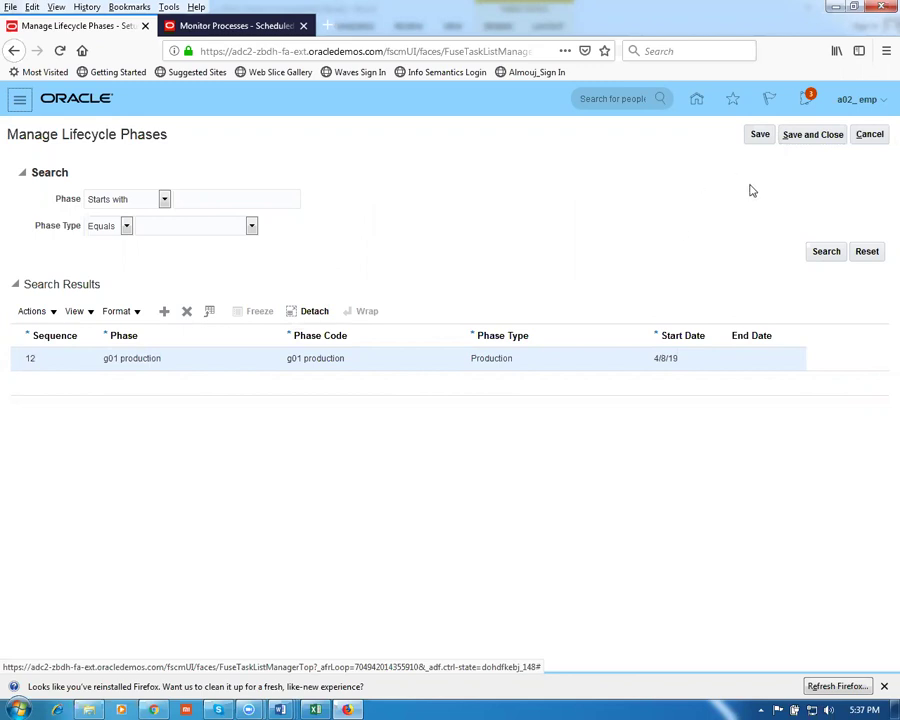
click(806, 139)
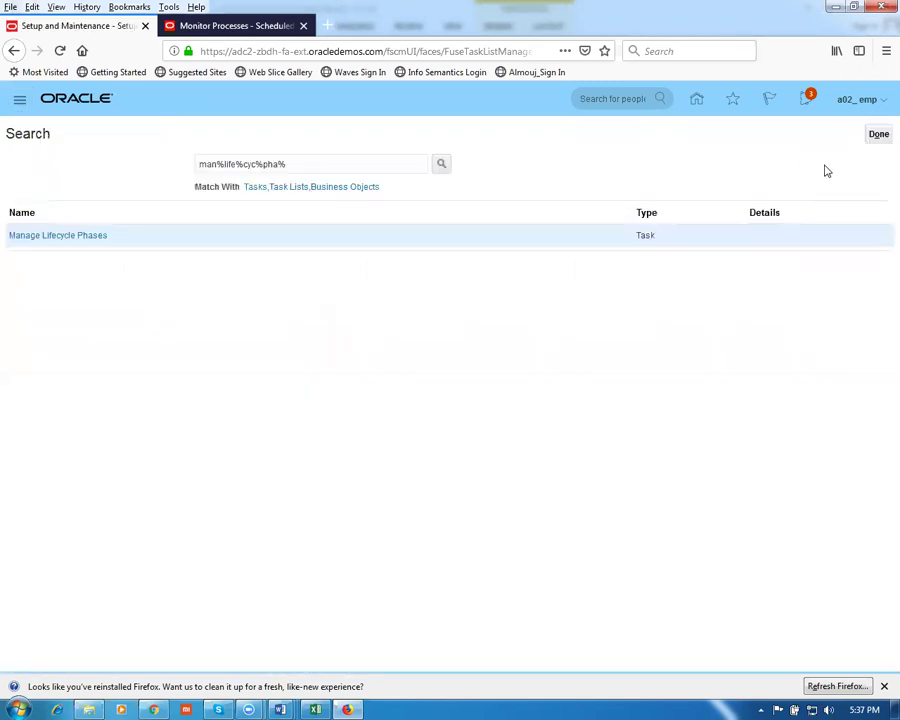
key(alt+Tab)
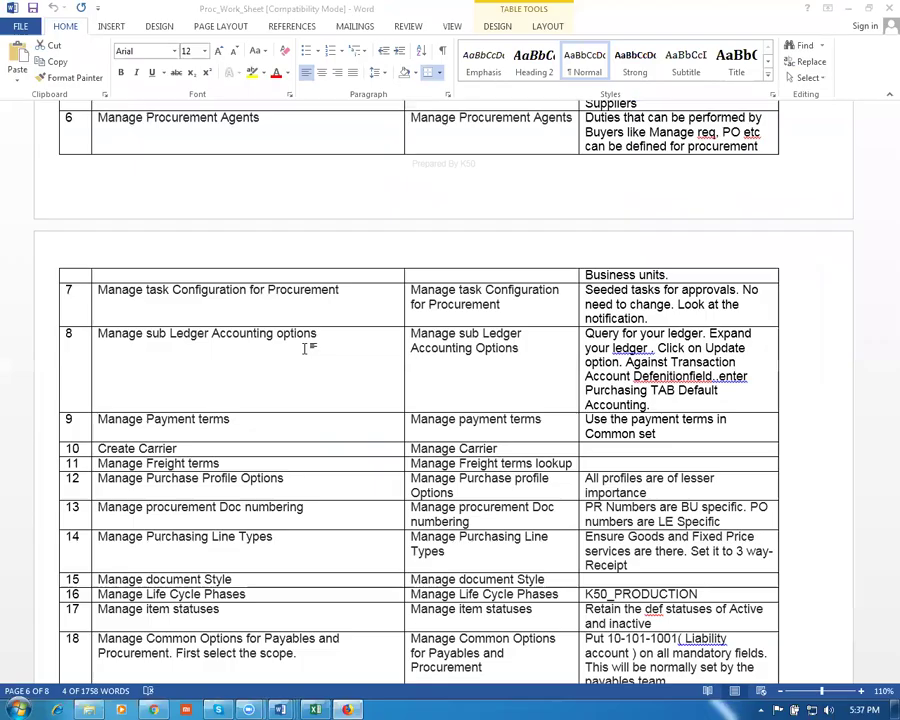
scroll(307, 388, down, 2)
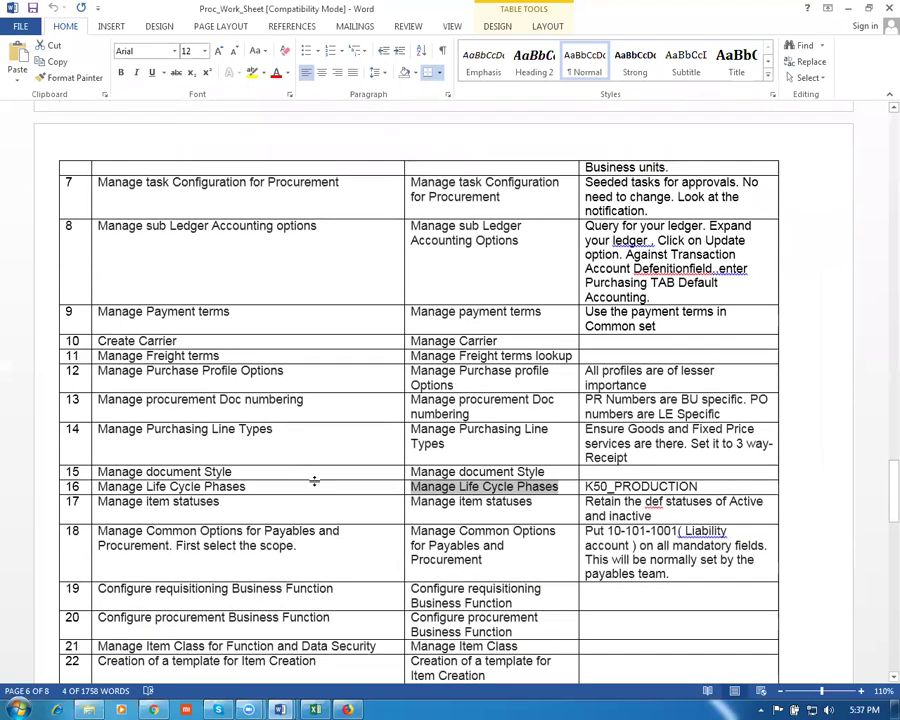
click(243, 502)
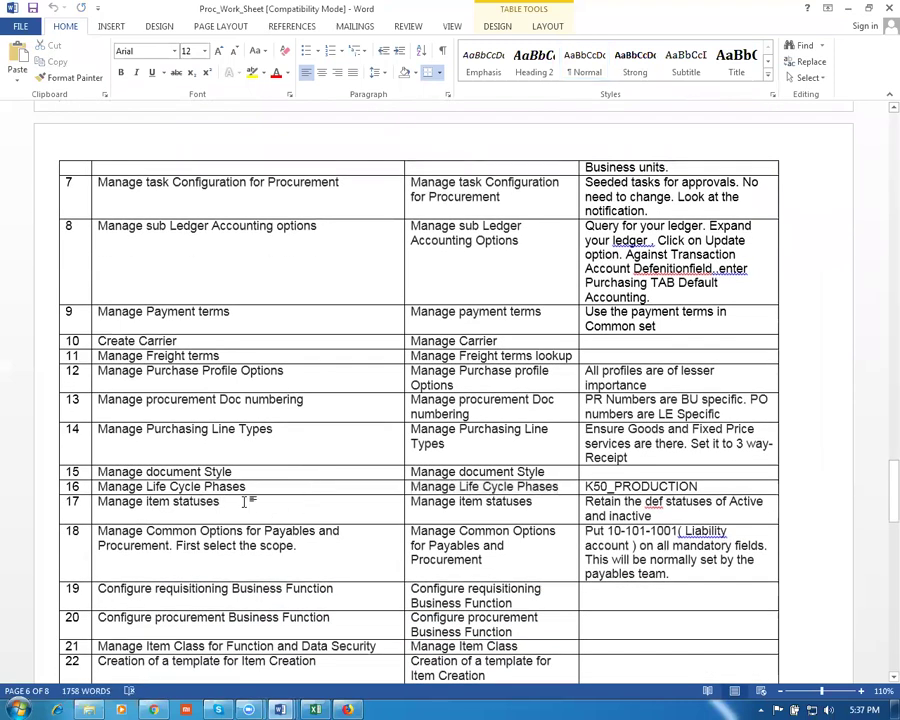
key(Tab)
key(ctrl+c)
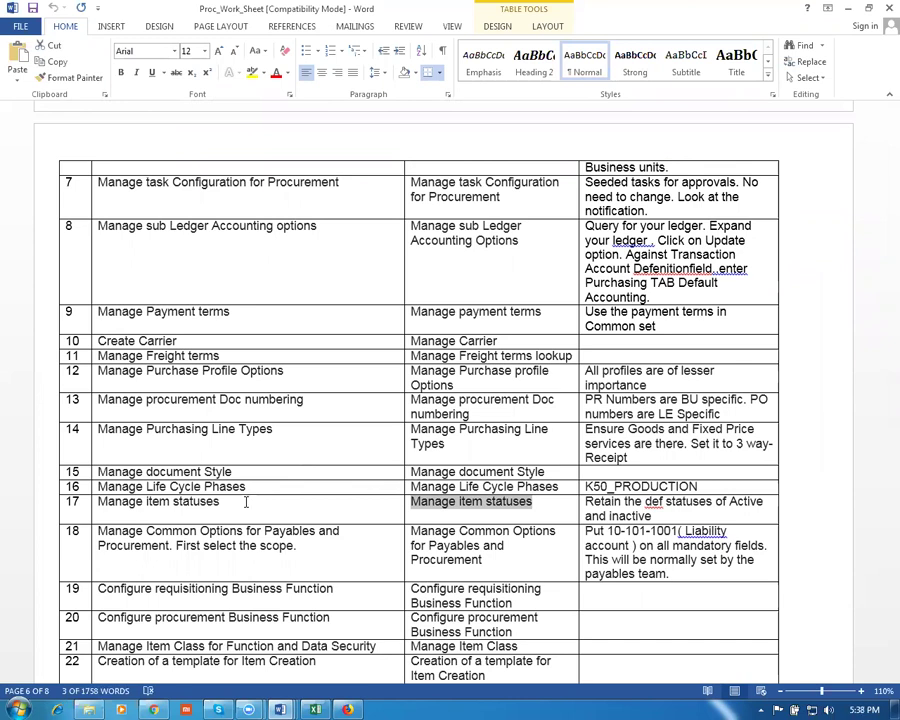
key(alt+Tab)
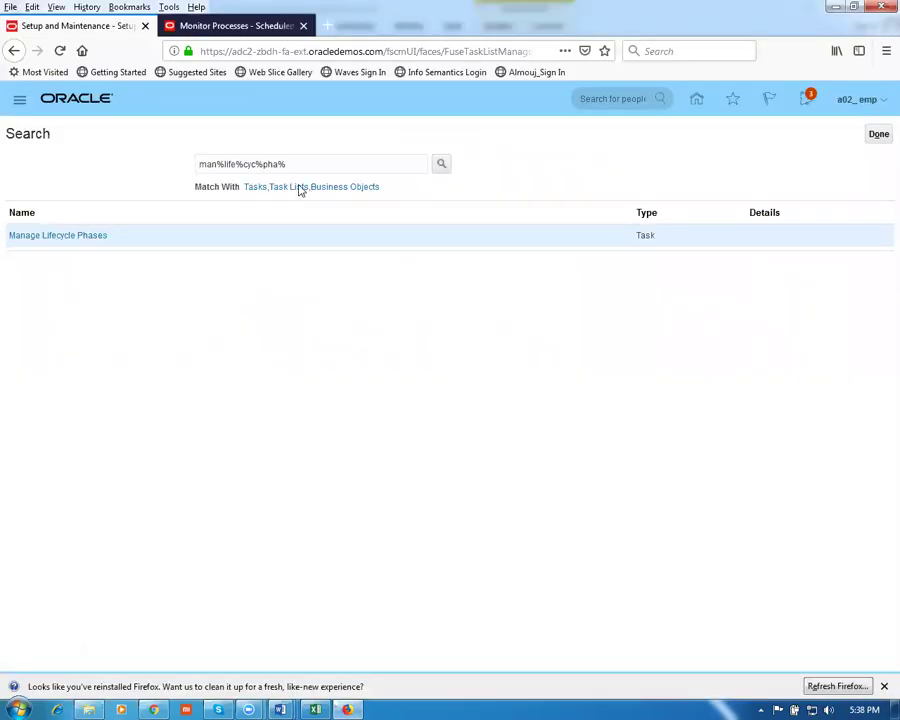
Search the setup tasks for 'Manage item statuses' and open the task
drag(314, 164, 58, 176)
key(ctrl+v)
key(Return)
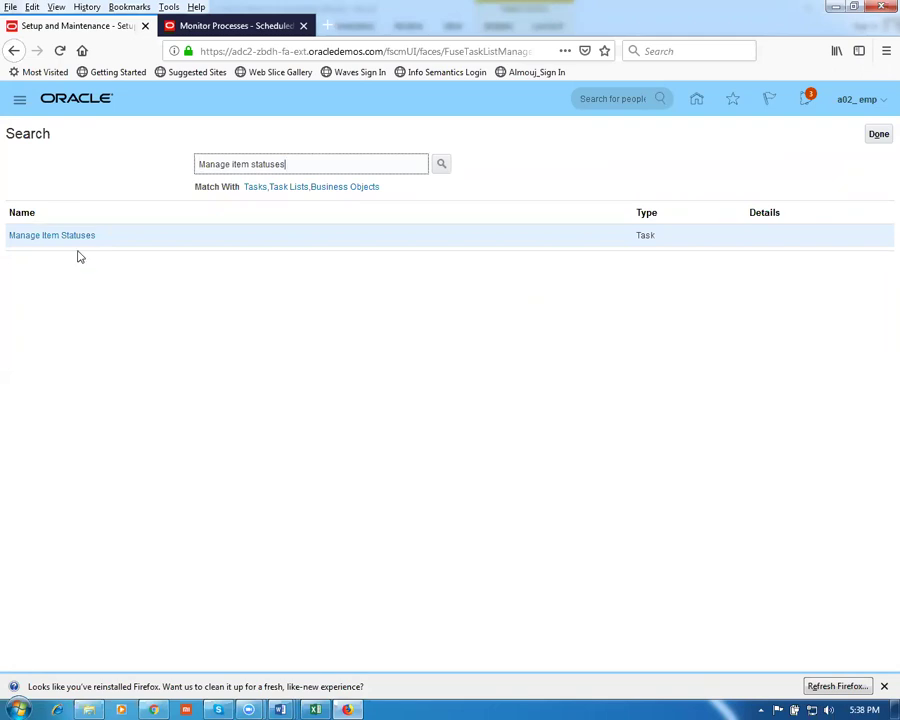
click(62, 236)
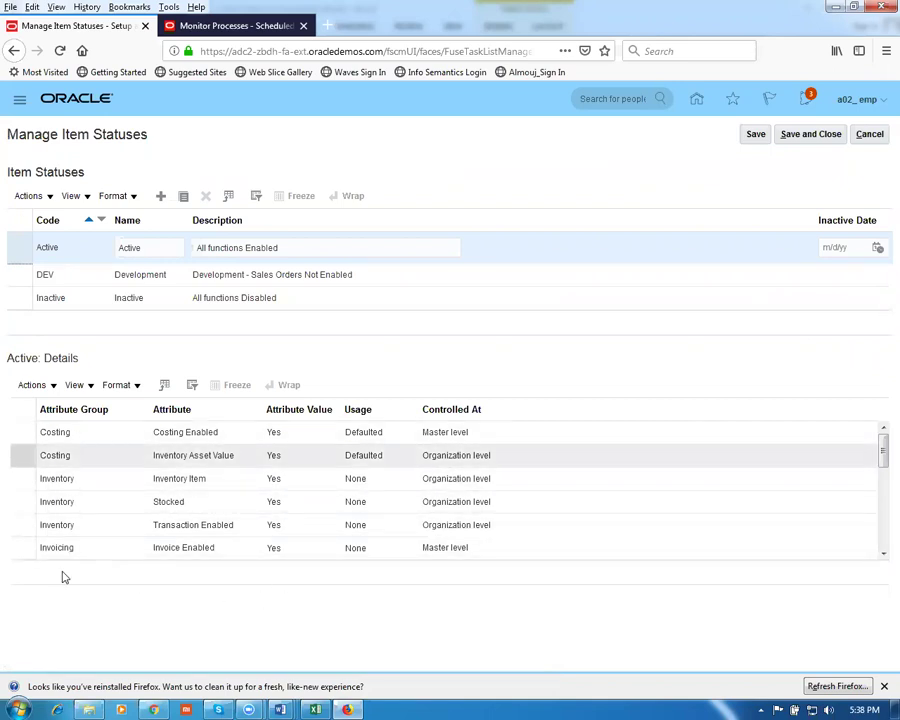
Review the Inactive, DEV and Active status attributes, then cancel without saving changes
click(880, 460)
drag(880, 460, 880, 558)
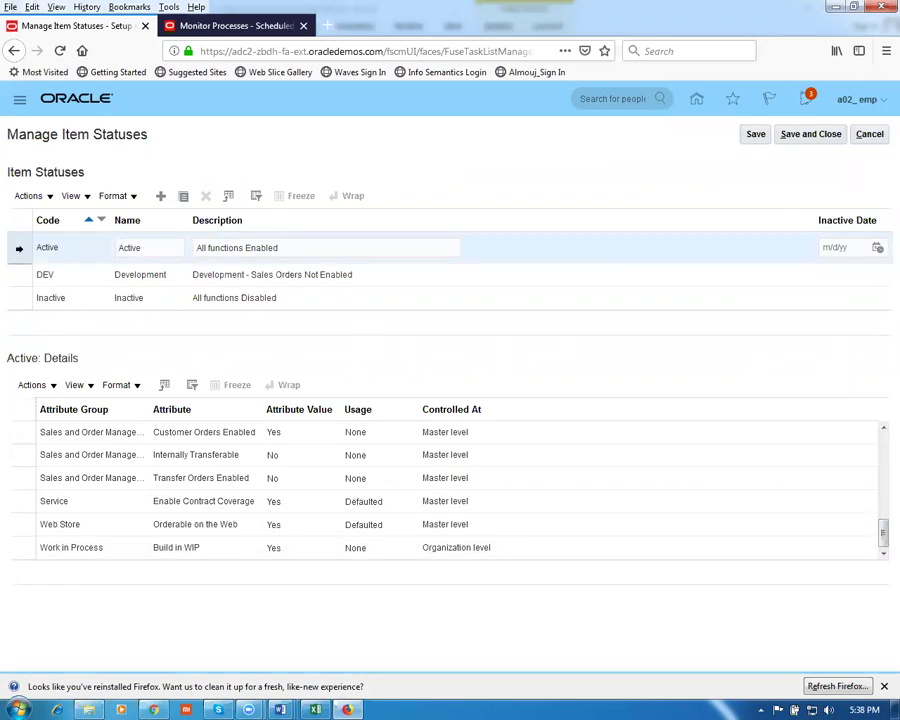
click(25, 302)
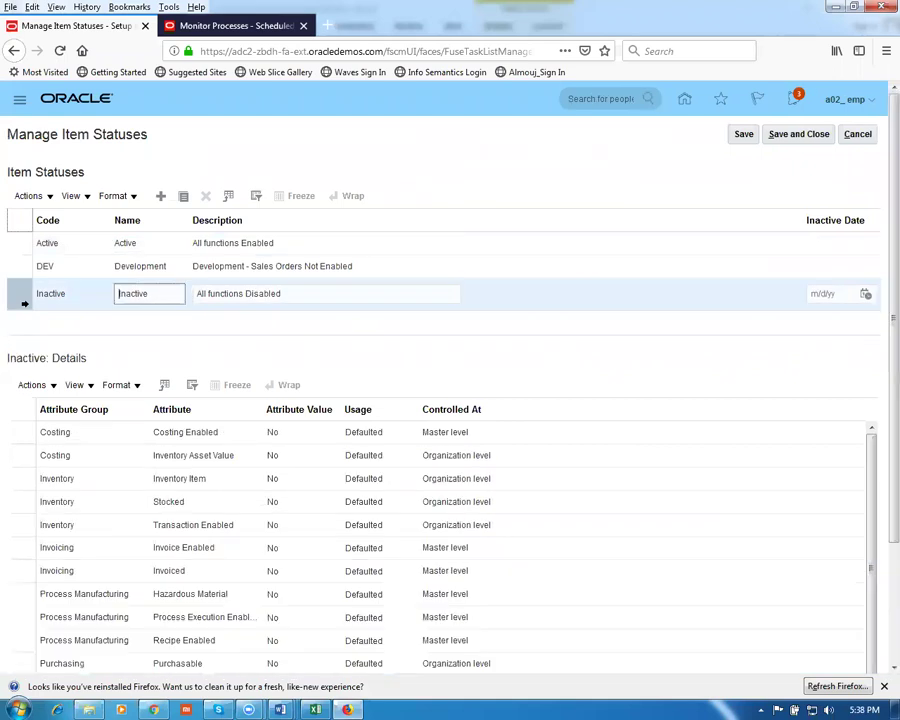
click(12, 268)
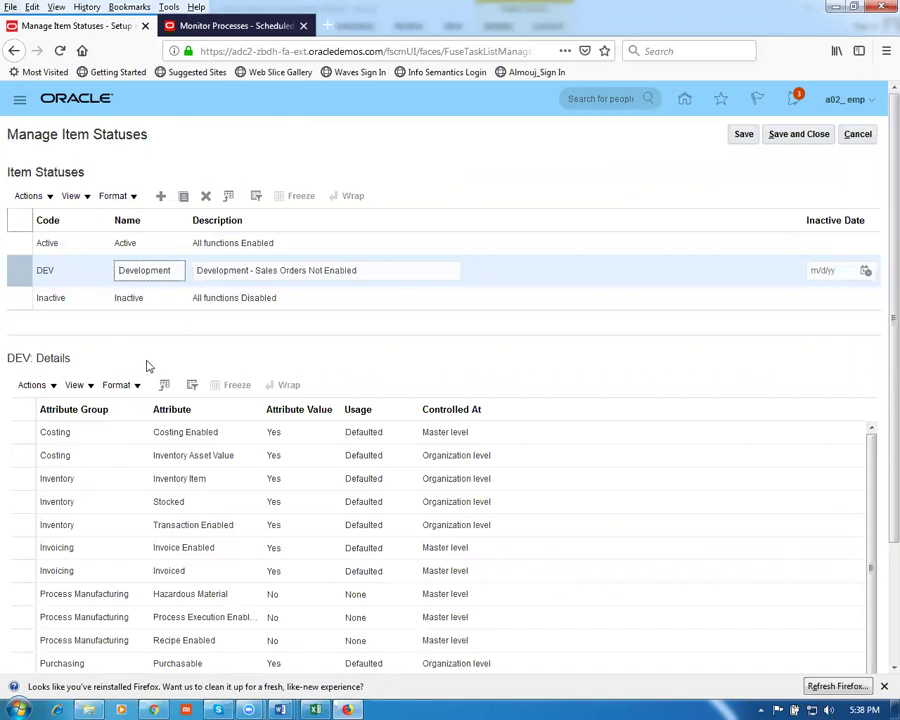
click(12, 243)
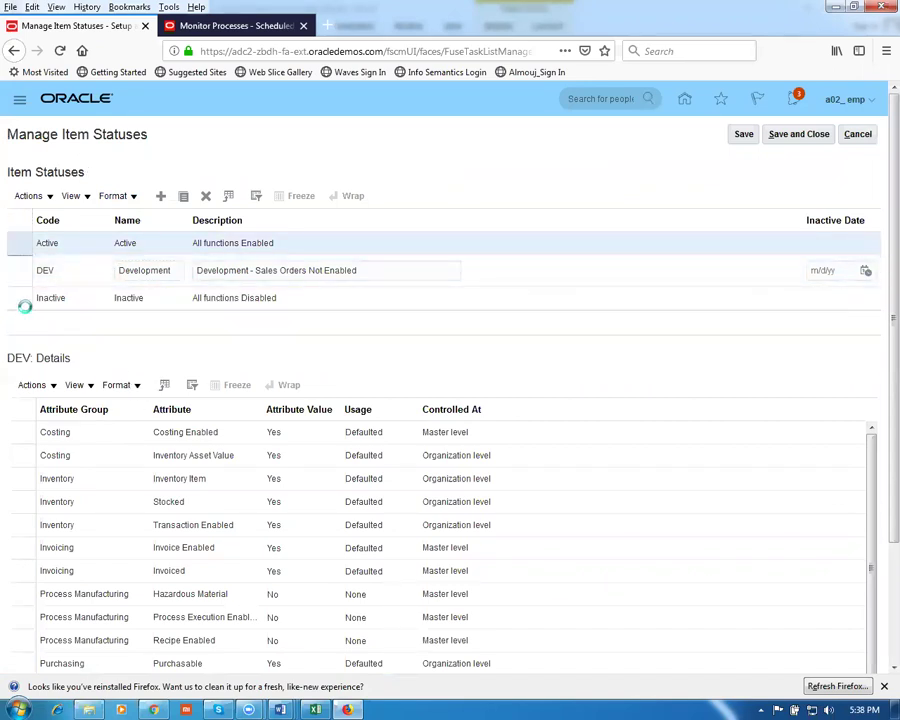
click(16, 298)
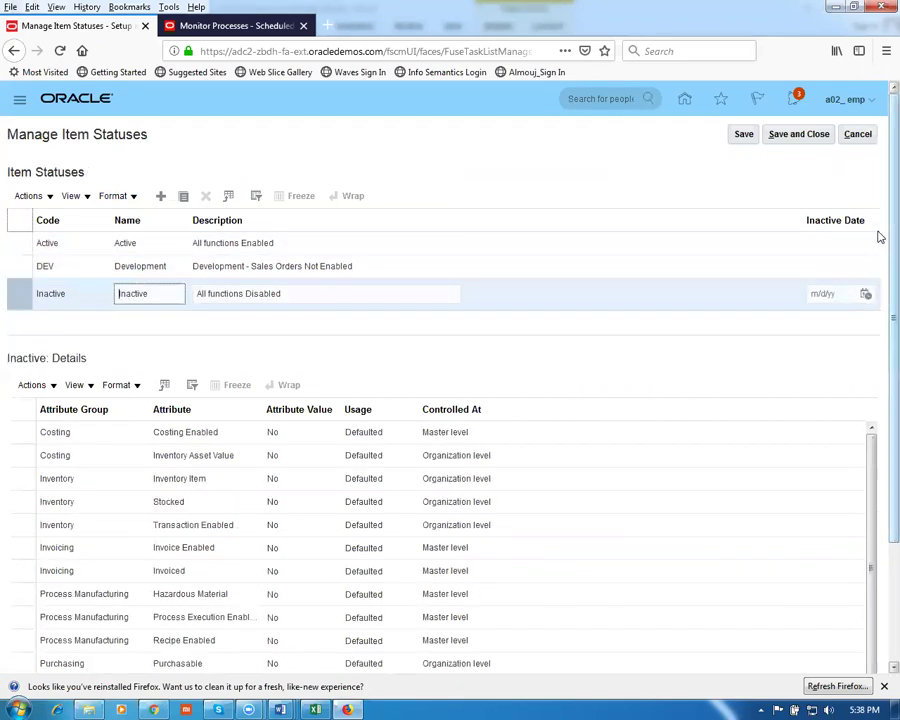
click(843, 135)
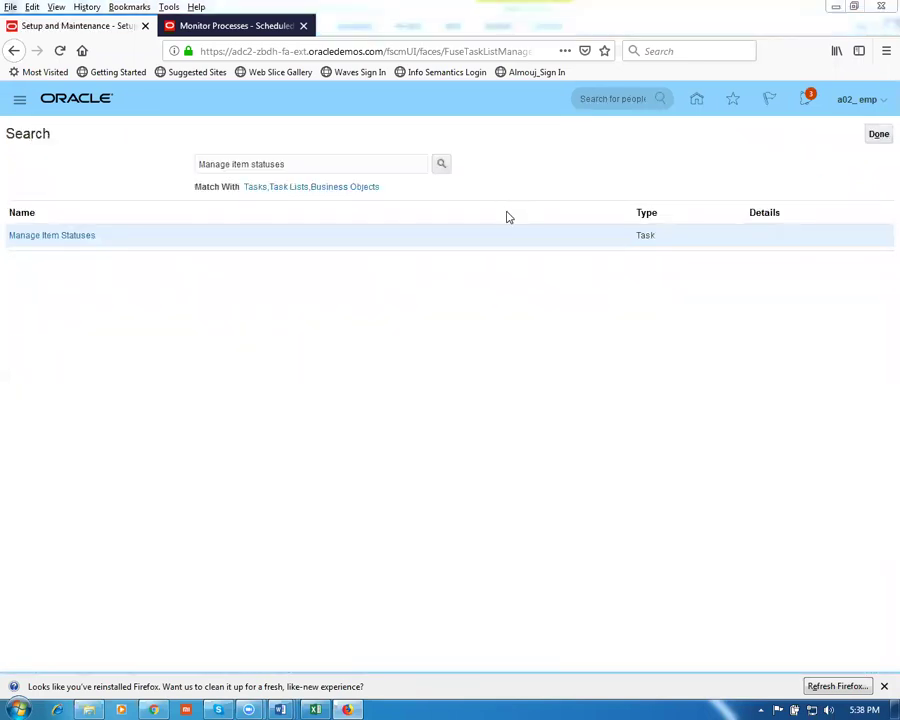
click(284, 708)
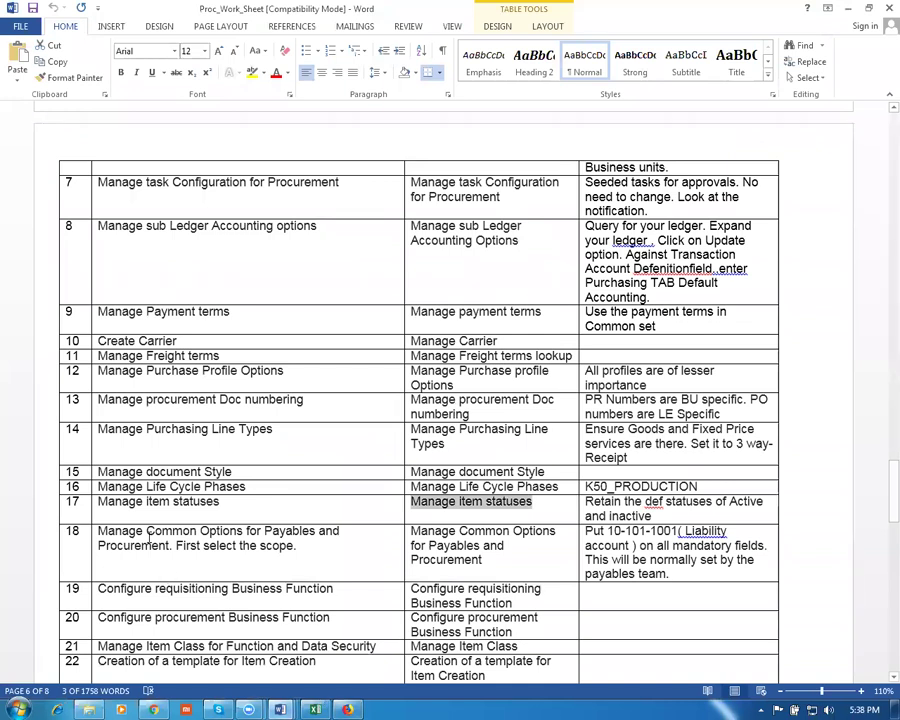
Copy the Manage Common Options for Payables and Procurement task name from worksheet row 18 and search for it
drag(98, 537, 264, 547)
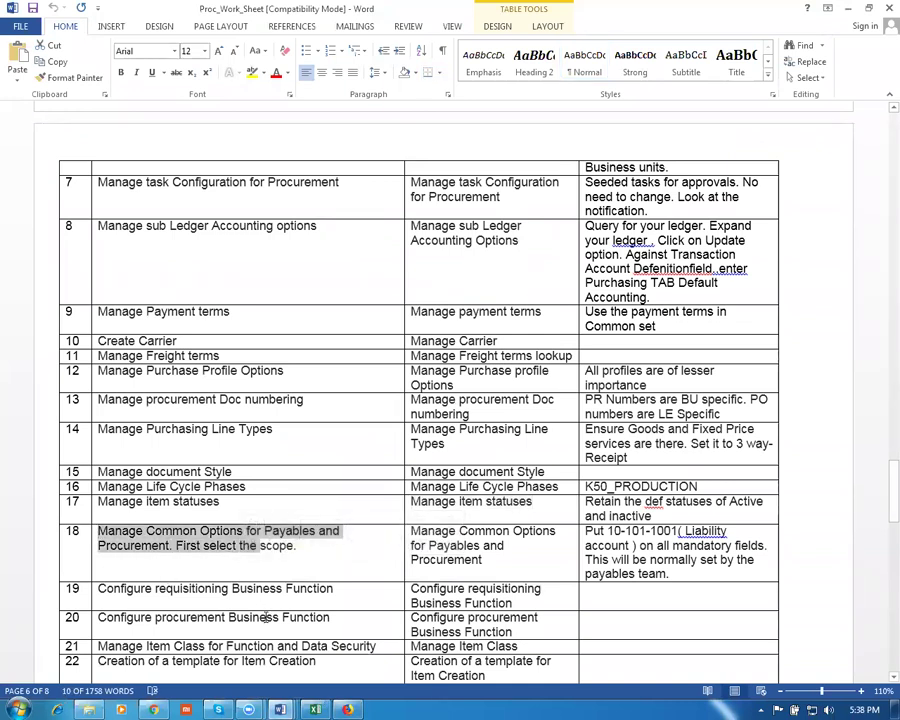
key(Tab)
key(ctrl+c)
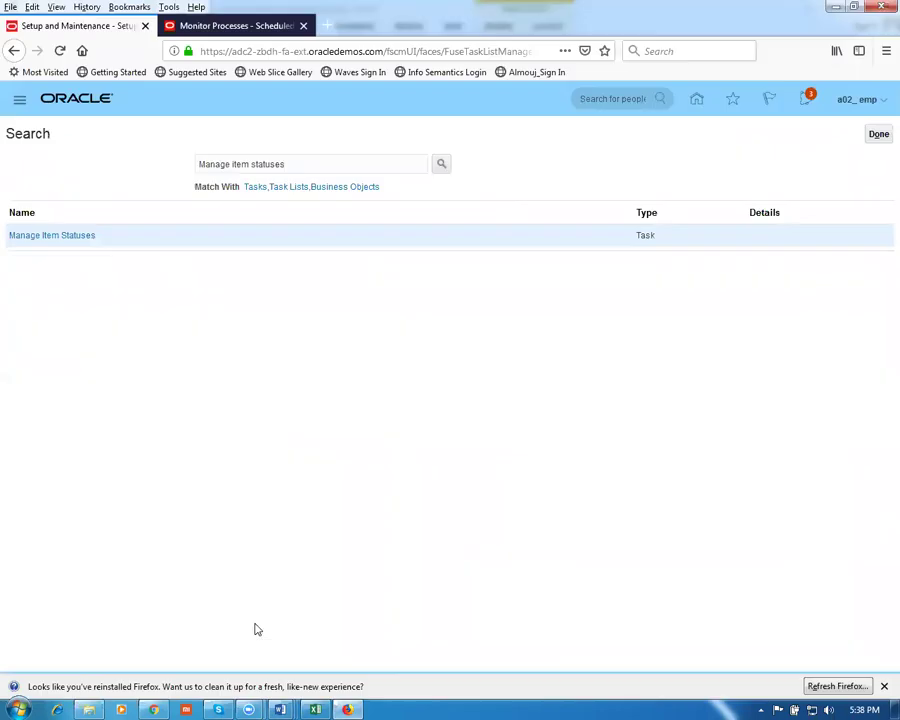
key(alt+Tab)
drag(292, 172, 160, 168)
key(ctrl+v)
key(Return)
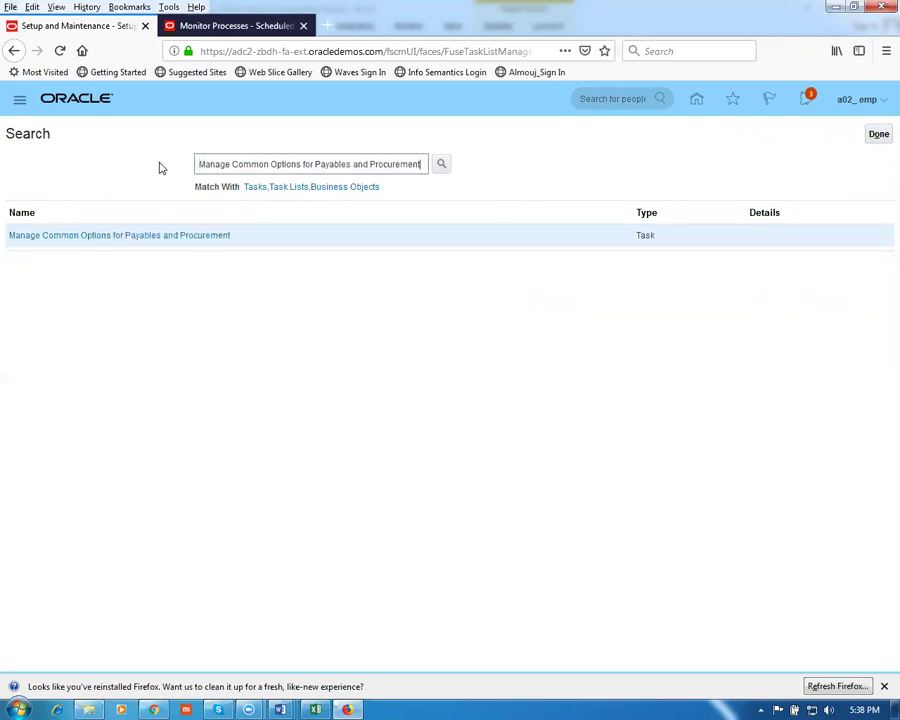
Open Manage Common Options for Payables and Procurement for business unit g01 and set Liability to 10-100-1002
click(117, 236)
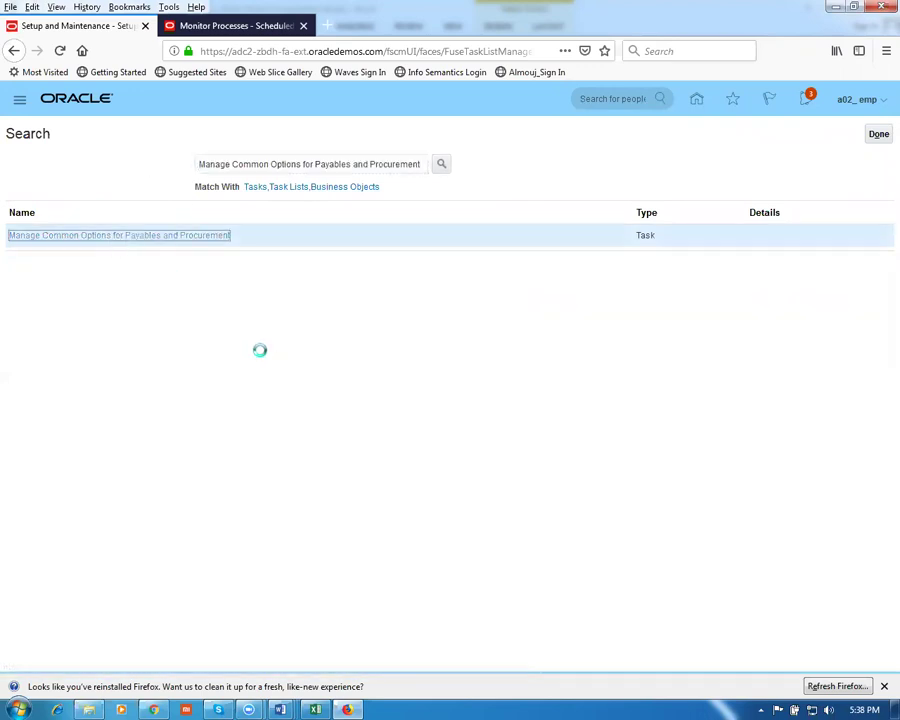
click(105, 179)
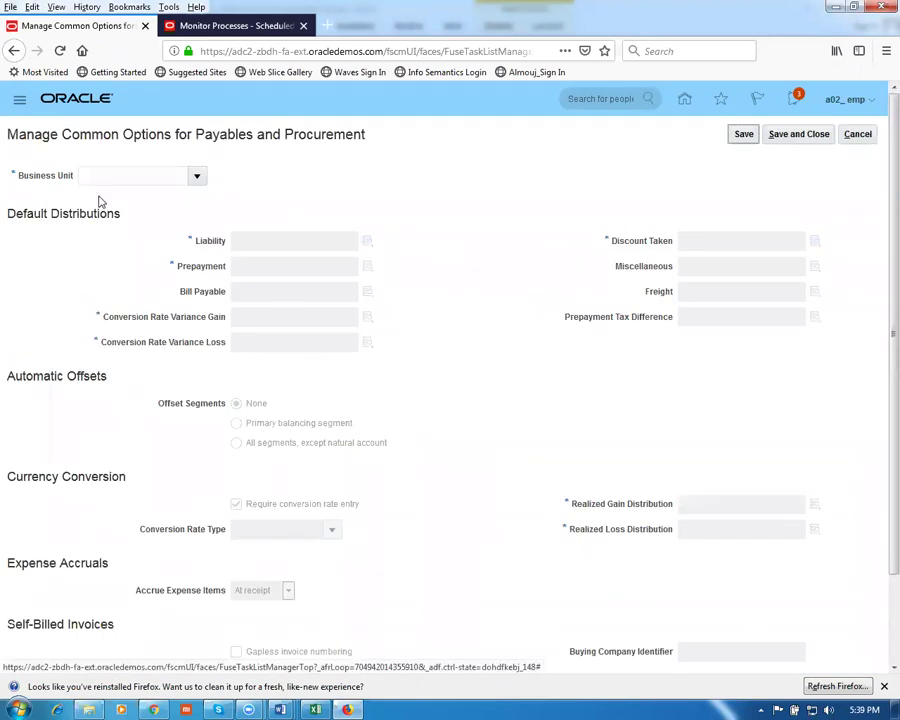
text(g0)
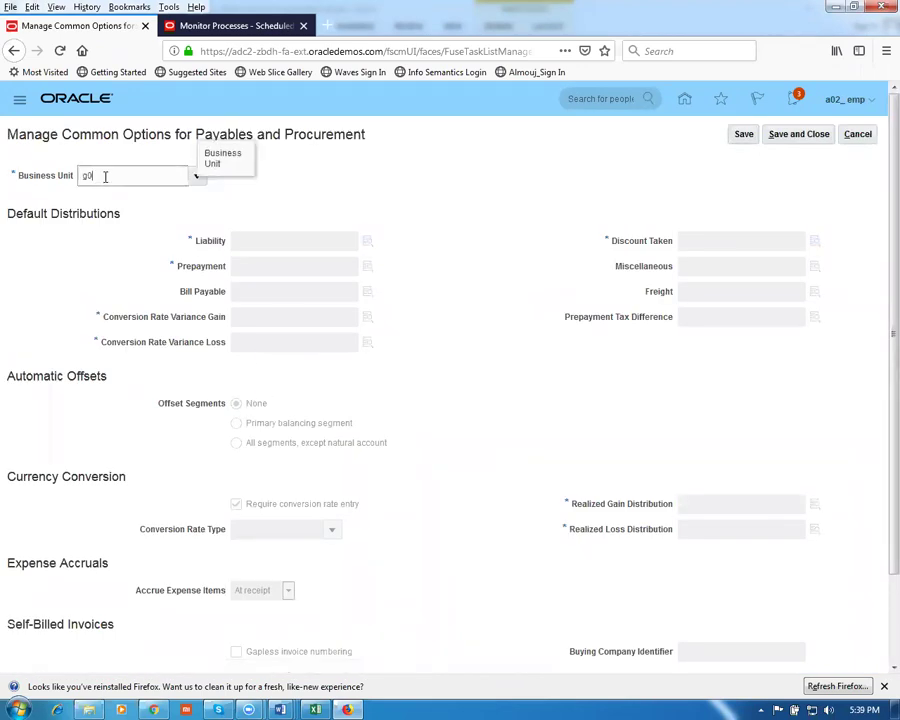
text(1)
key(Tab)
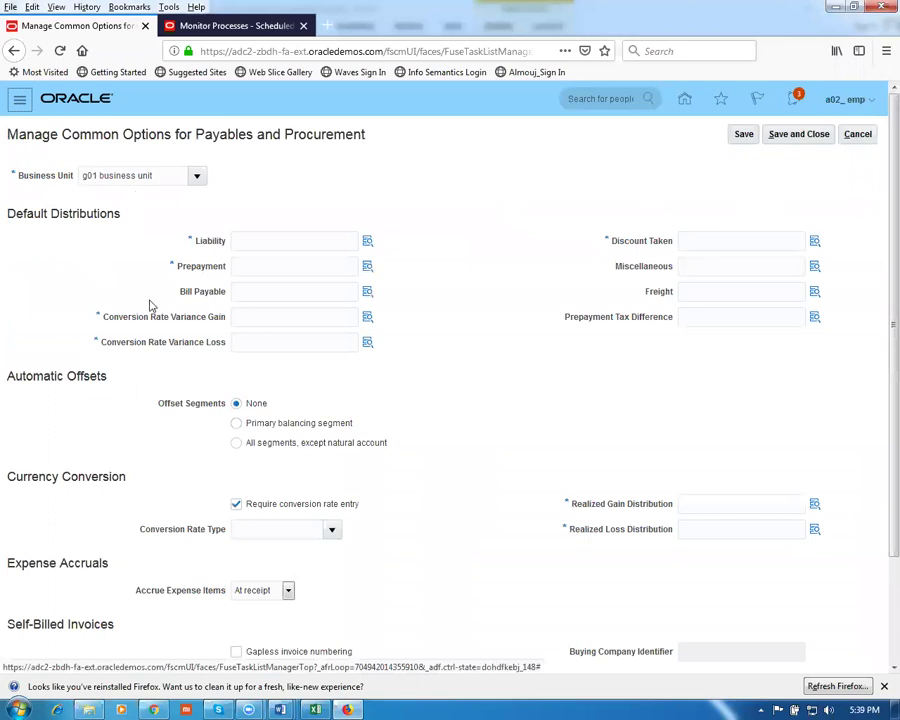
click(259, 244)
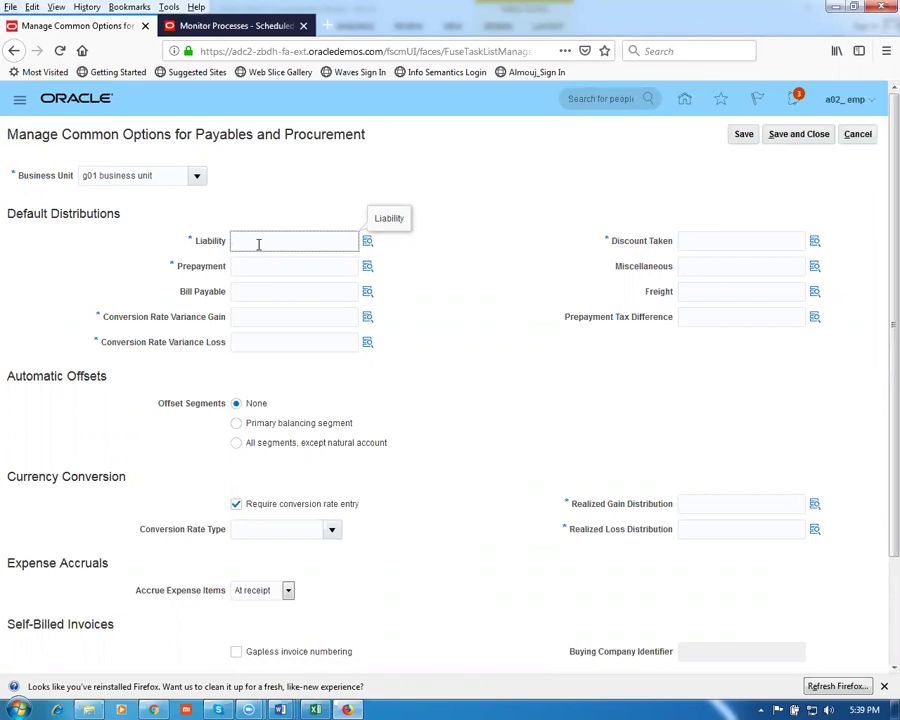
text(10-100-1002)
drag(292, 241, 199, 236)
key(ctrl+c)
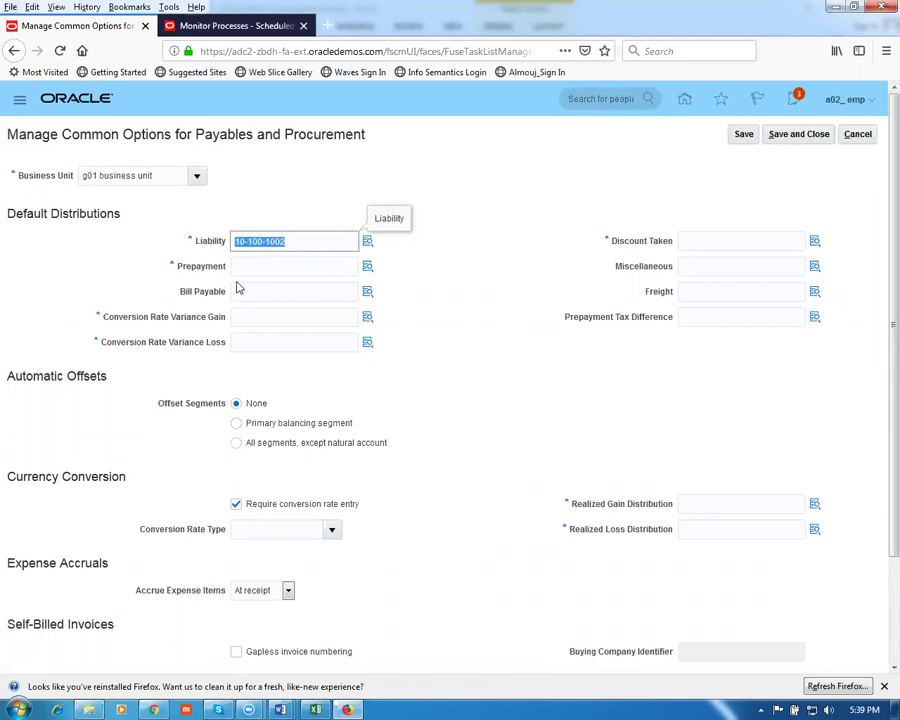
Fill Prepayment, variance gain and loss, Discount Taken, and realized gain and loss accounts with 10-100-1002
click(257, 265)
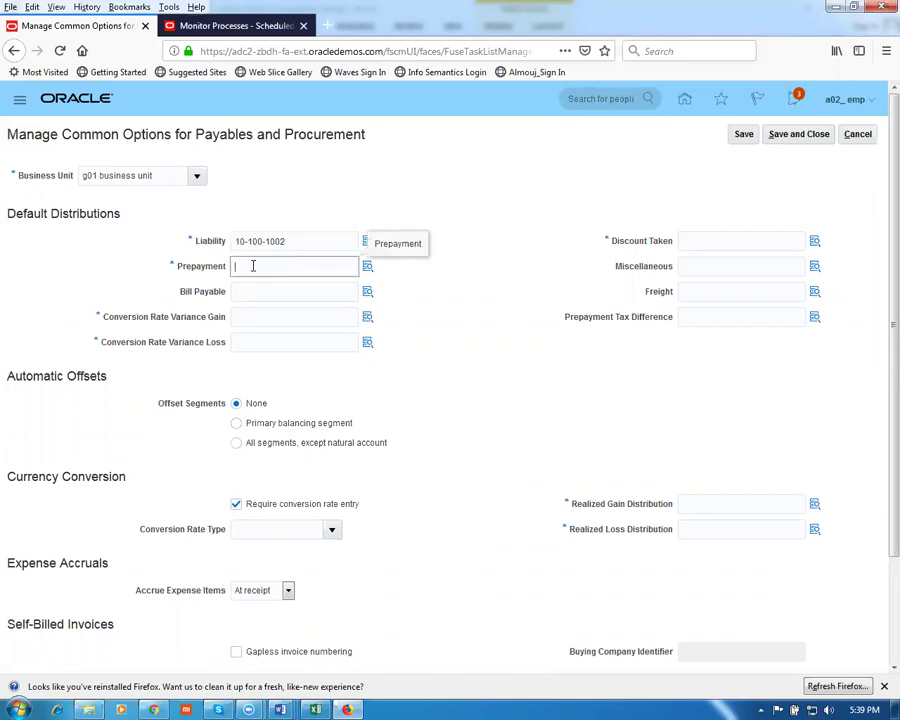
key(ctrl+v)
click(265, 318)
key(ctrl+v)
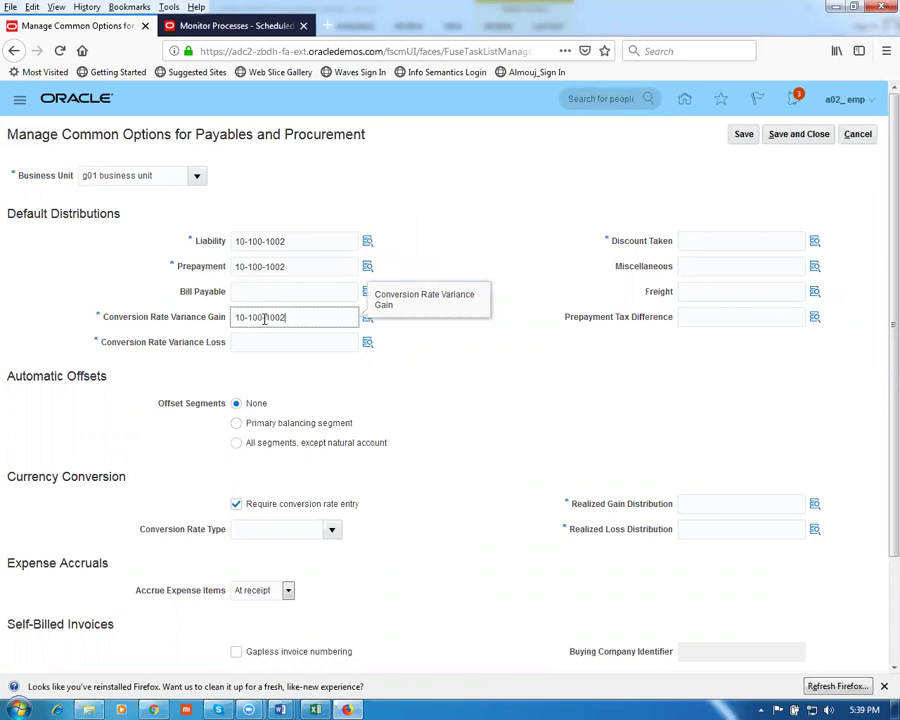
click(263, 342)
key(ctrl+v)
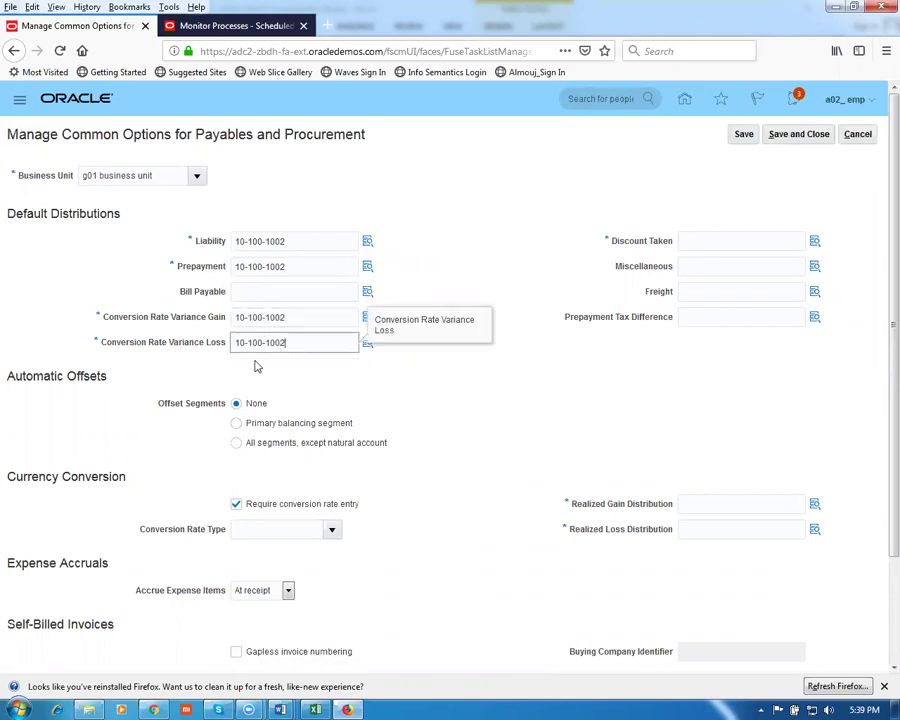
click(690, 242)
key(ctrl+v)
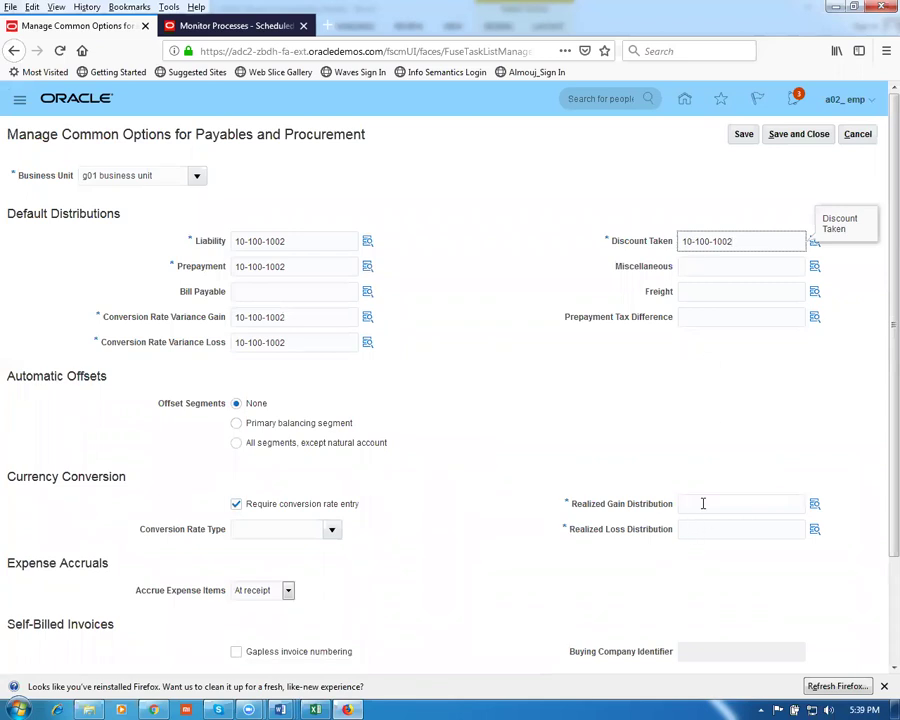
click(701, 503)
key(ctrl+v)
click(701, 530)
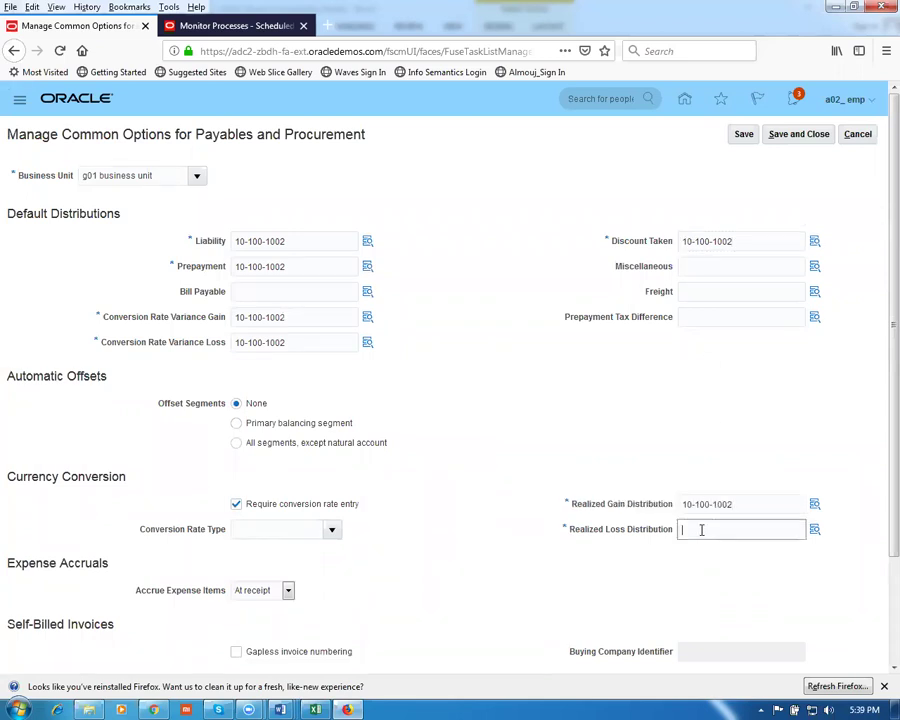
key(ctrl+v)
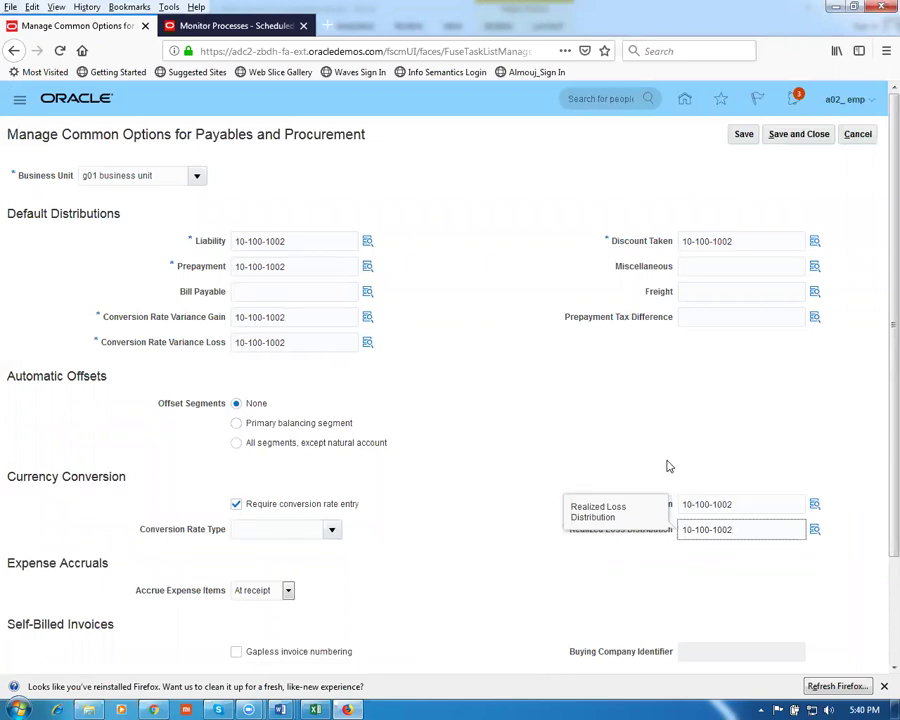
Set the g01 business unit's Bill-to Location to g01_loc_1 and save the common options
click(626, 457)
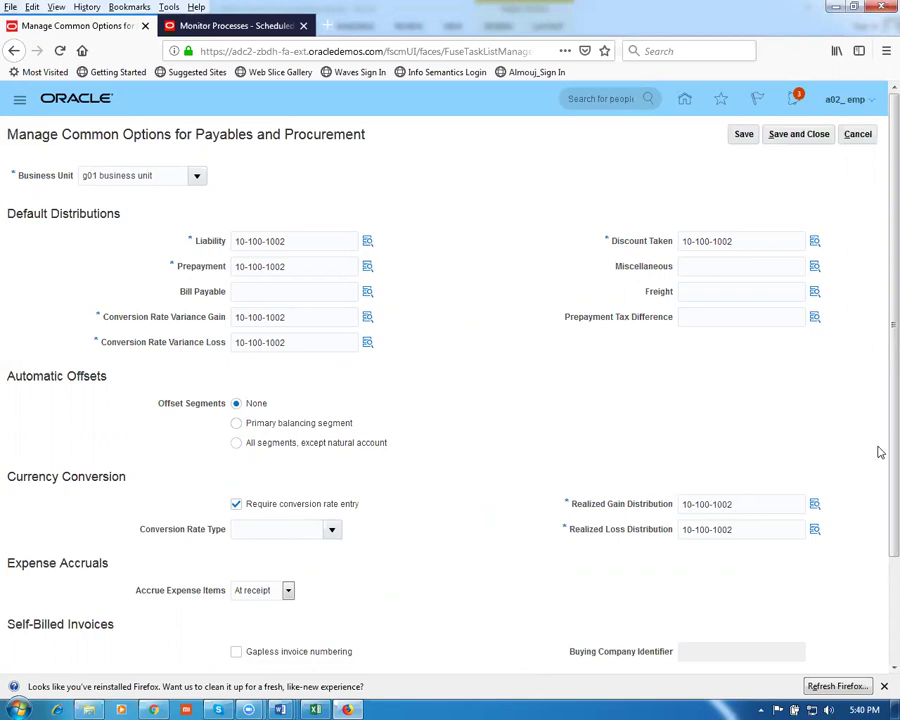
scroll(880, 459, down, 3)
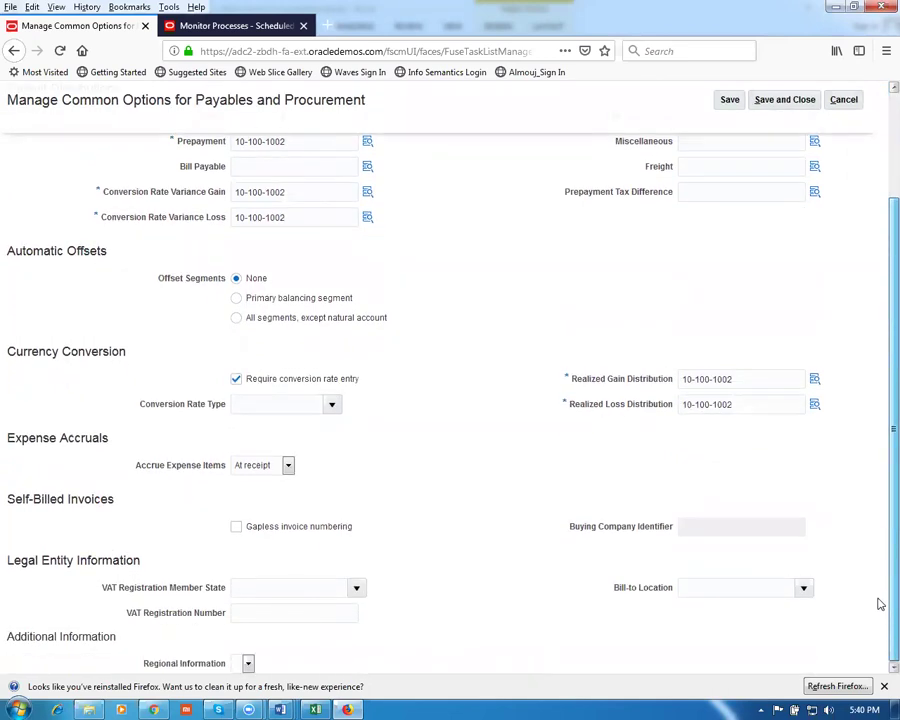
click(699, 587)
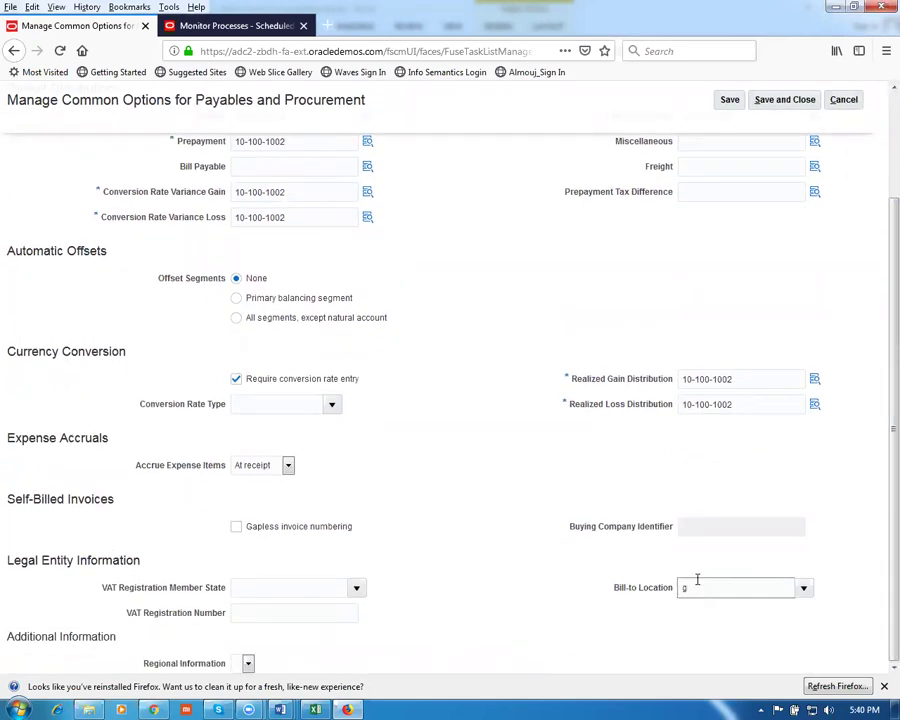
key(Tab)
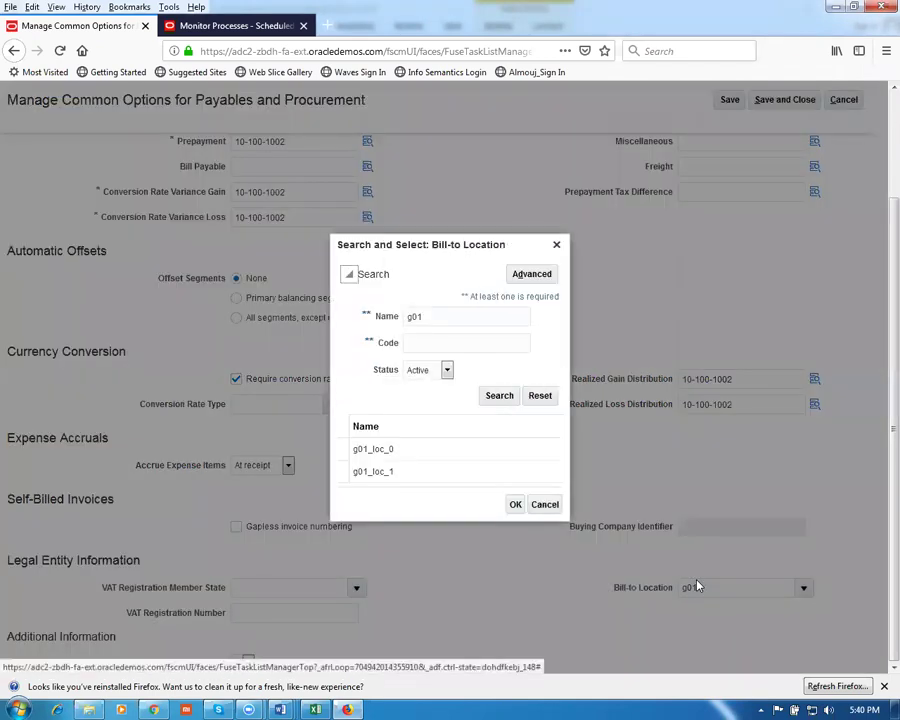
click(400, 473)
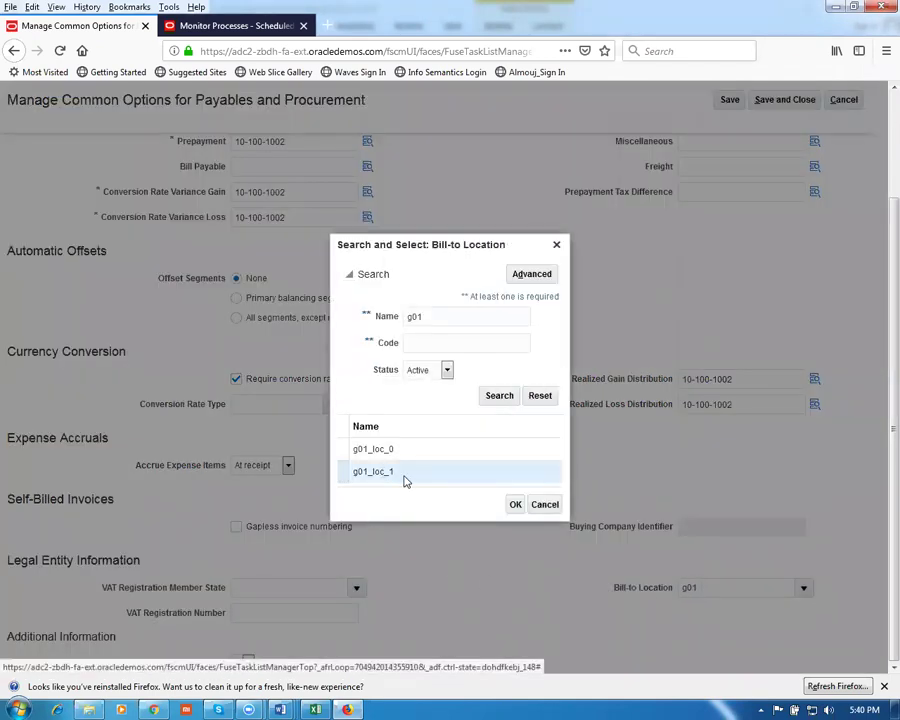
click(516, 506)
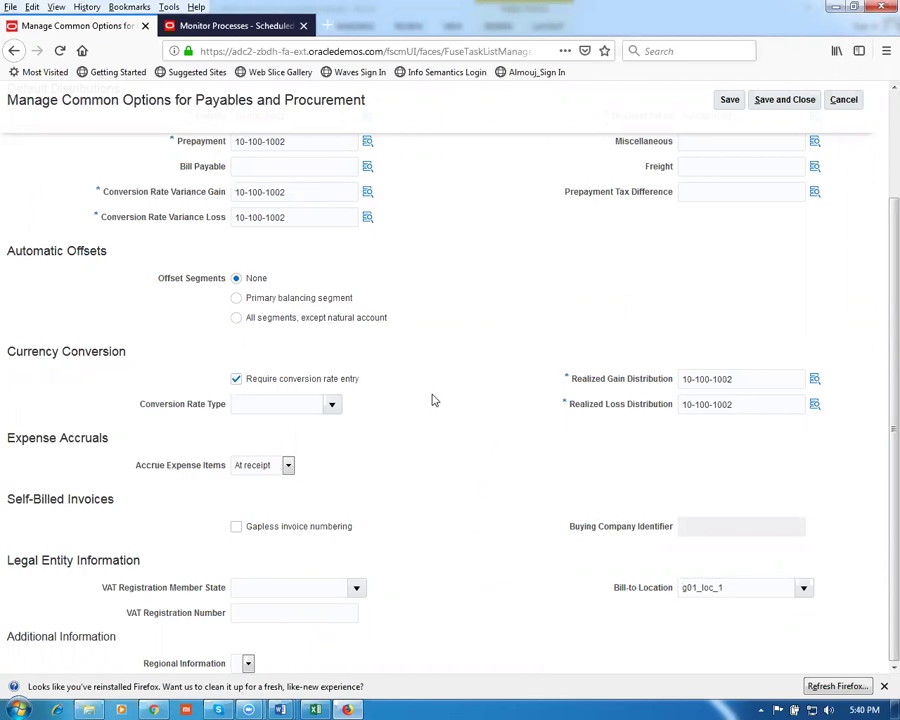
scroll(5, 418, up, 3)
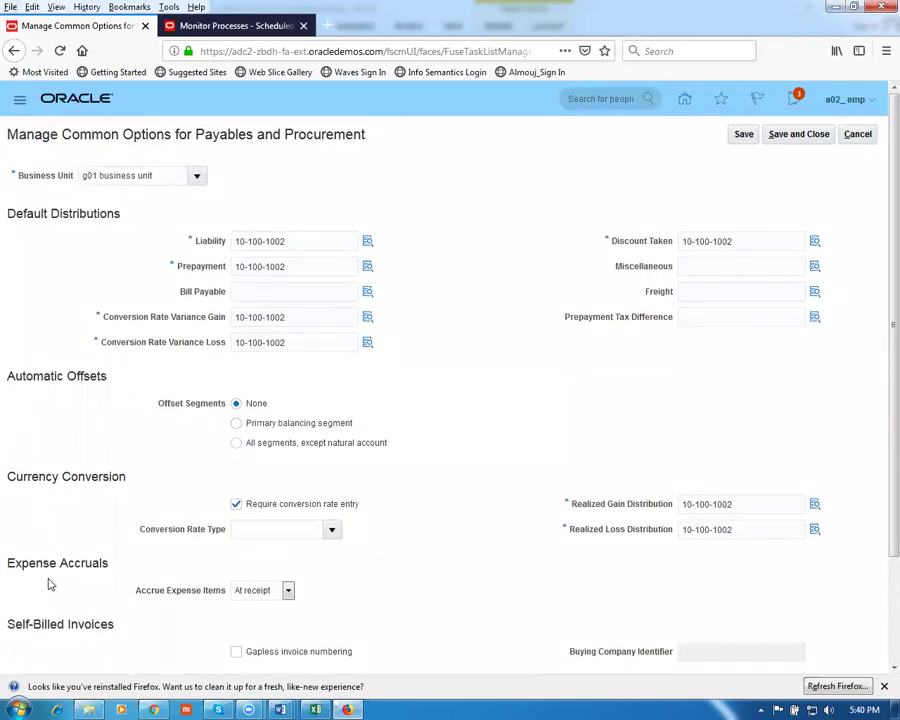
scroll(60, 592, down, 3)
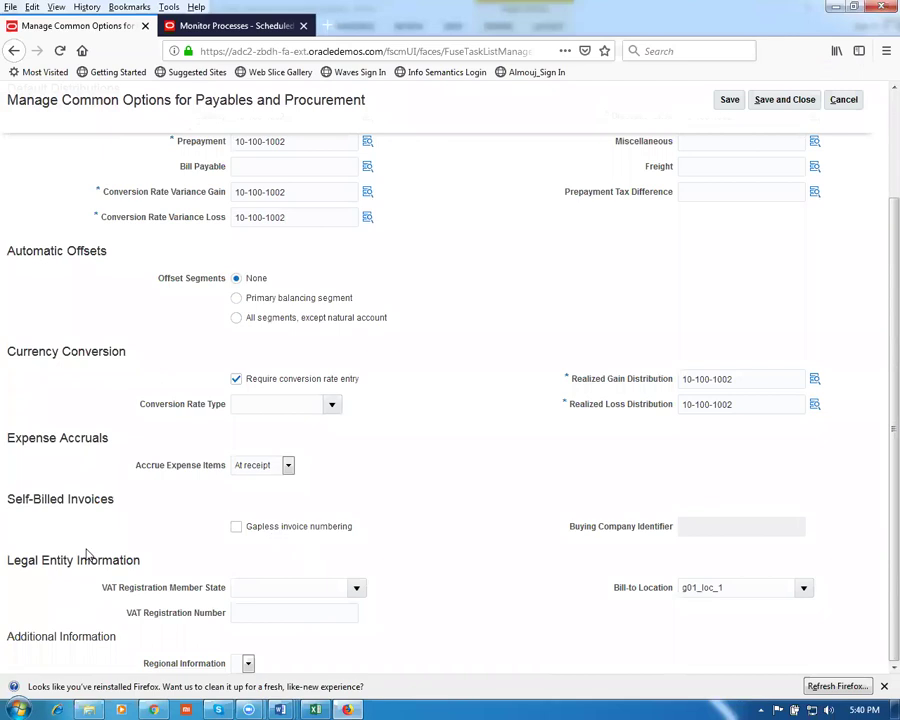
scroll(545, 455, up, 3)
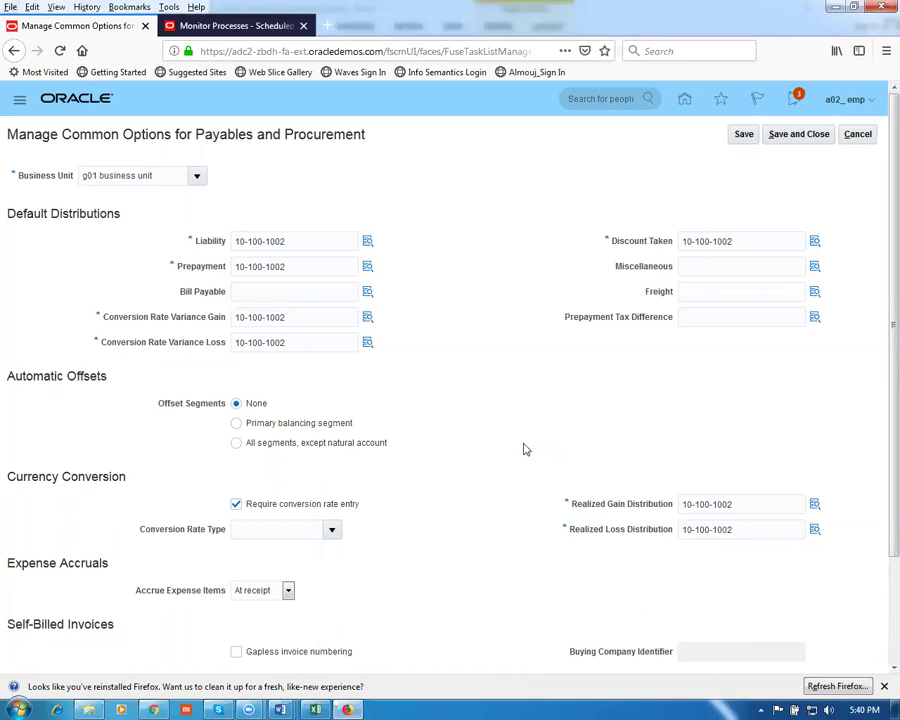
click(812, 135)
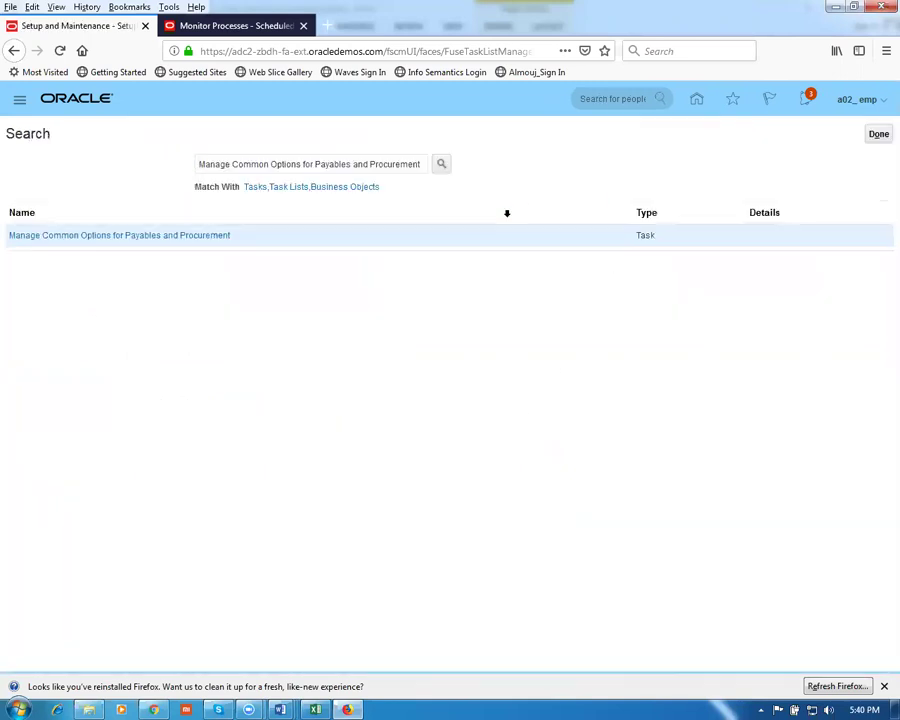
Copy the row 19 task name, Configure requisitioning Business Function, from the Word worksheet
key(alt+Tab)
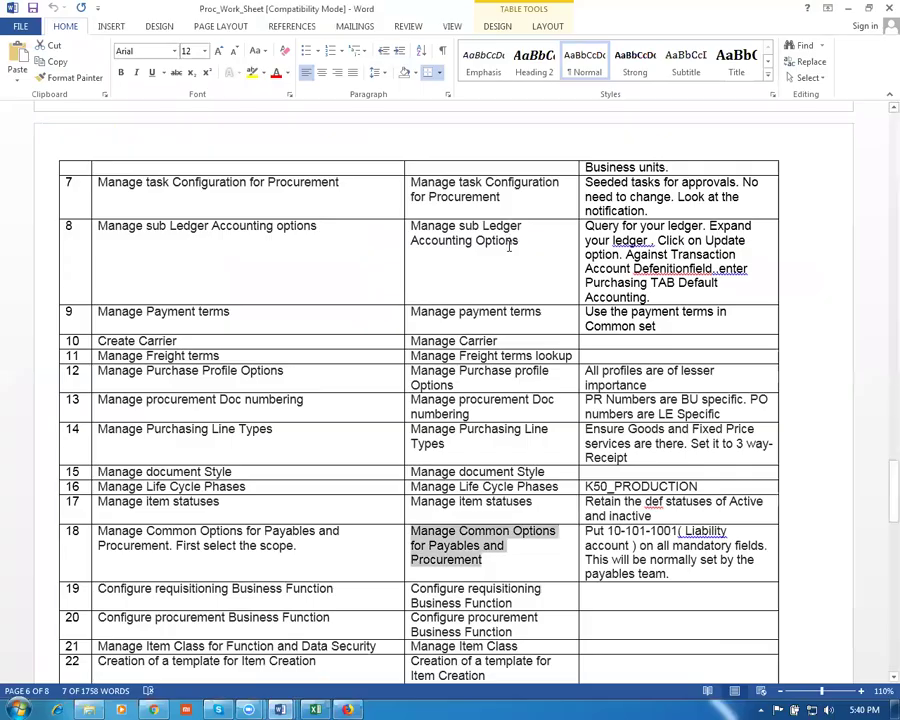
click(140, 590)
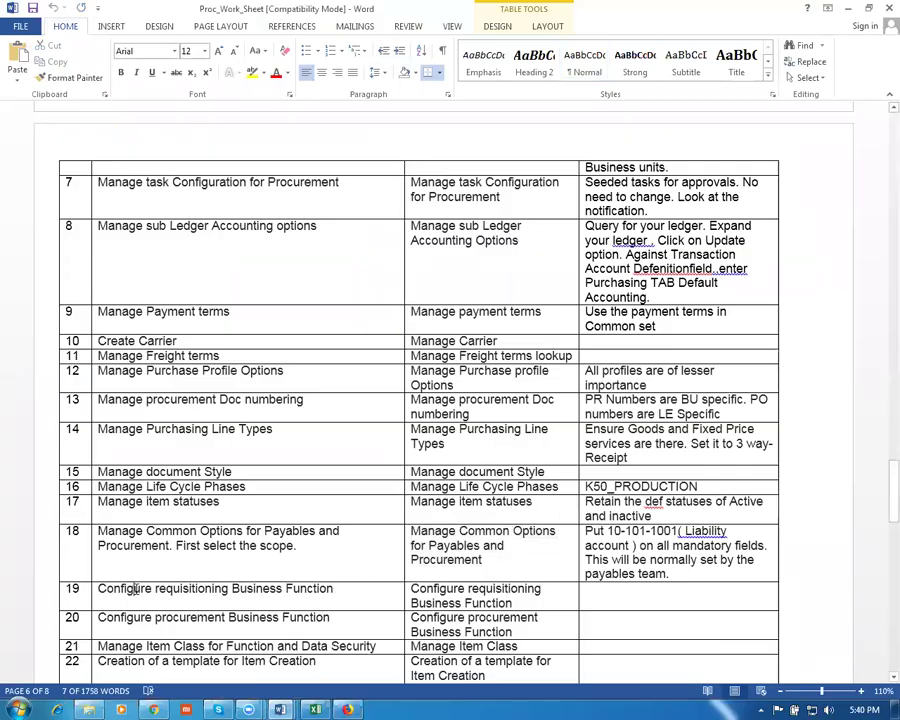
key(Tab)
key(ctrl+c)
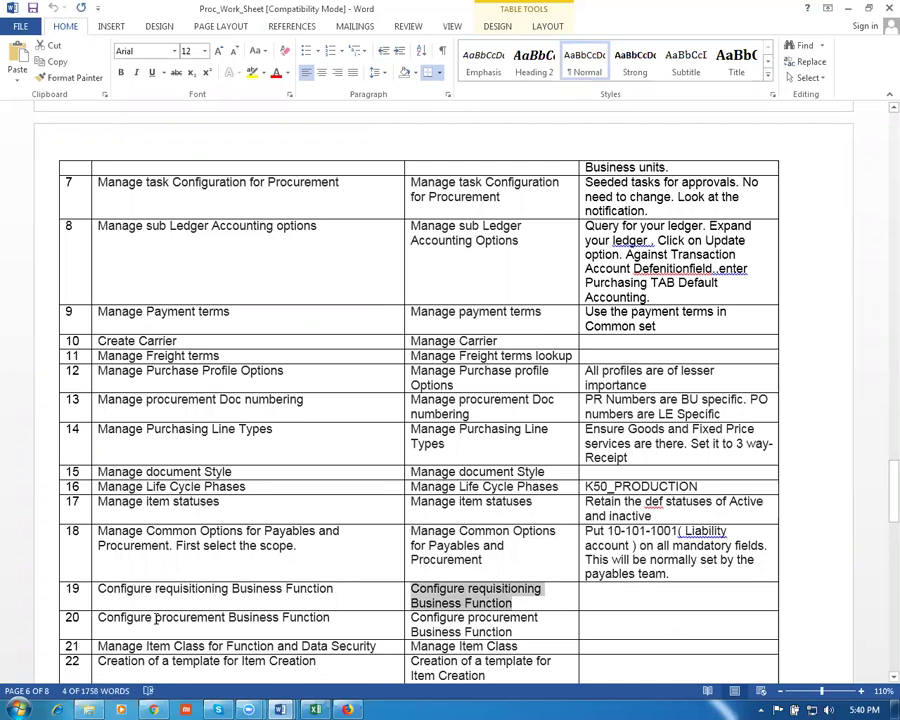
key(alt+Tab)
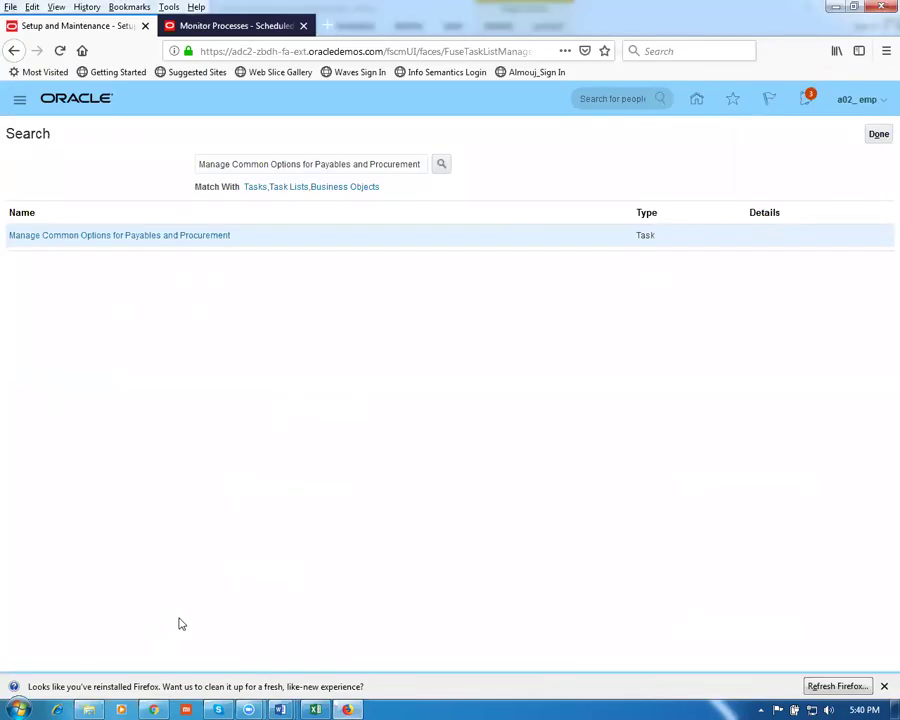
Search for and open the Configure Requisitioning Business Function task
drag(427, 168, 140, 183)
key(ctrl+v)
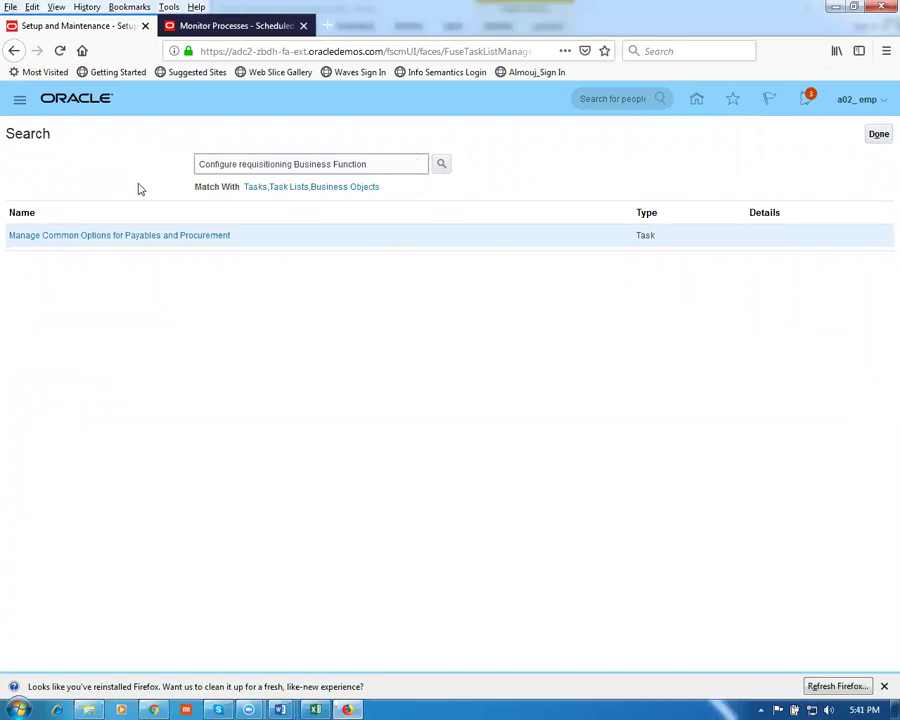
key(Return)
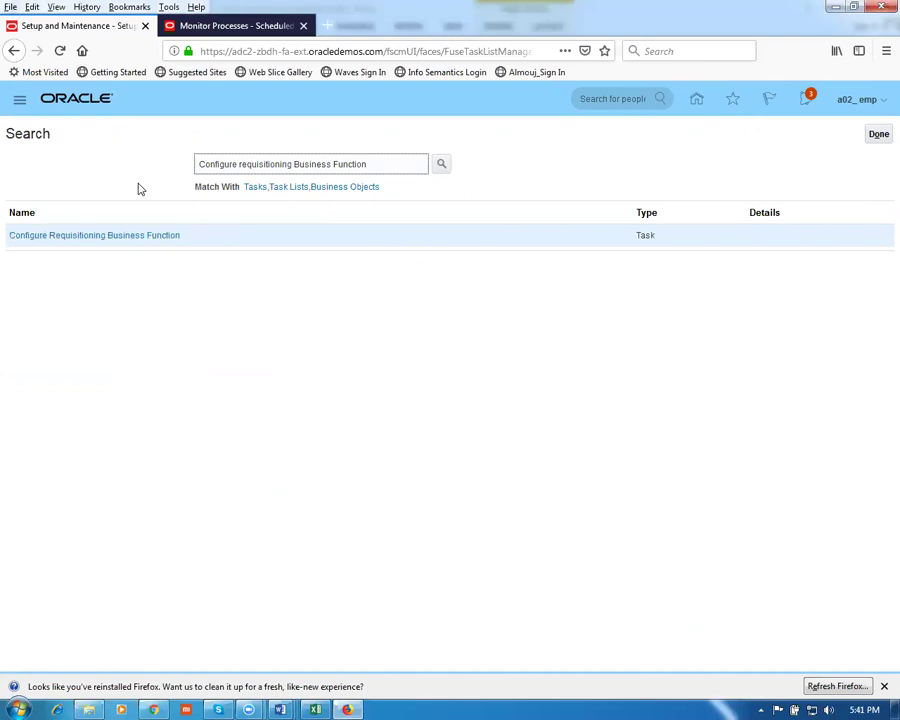
click(120, 239)
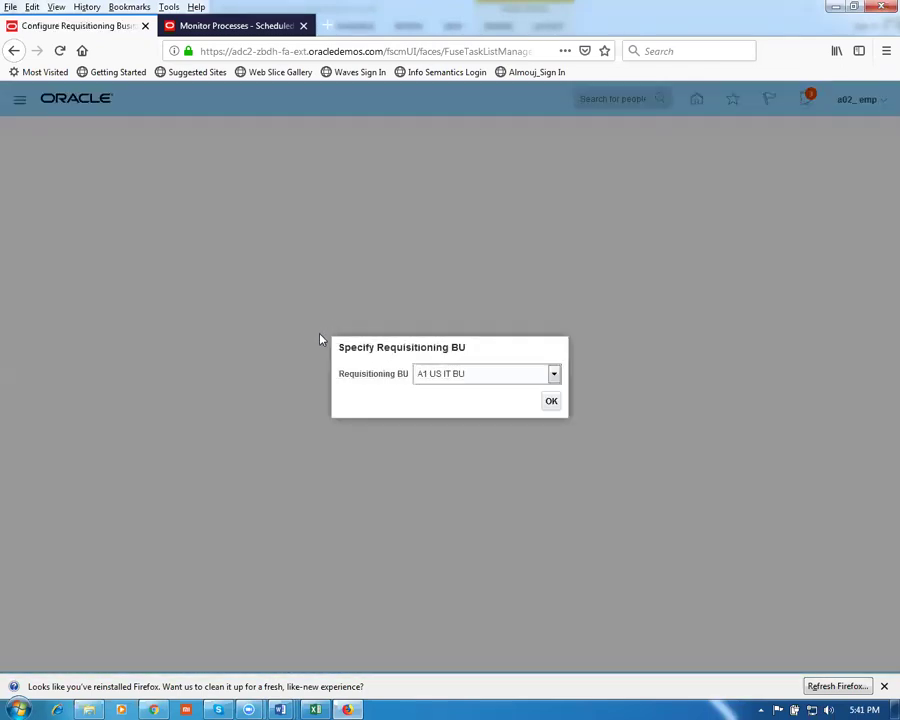
Choose g01 business unit as the requisitioning business unit
click(478, 376)
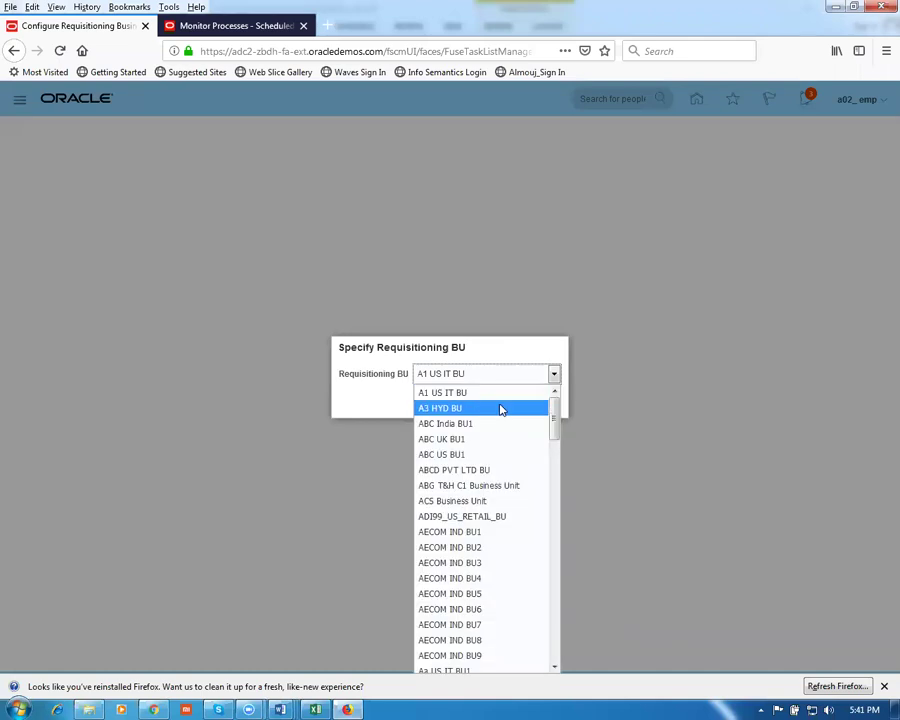
key(g)
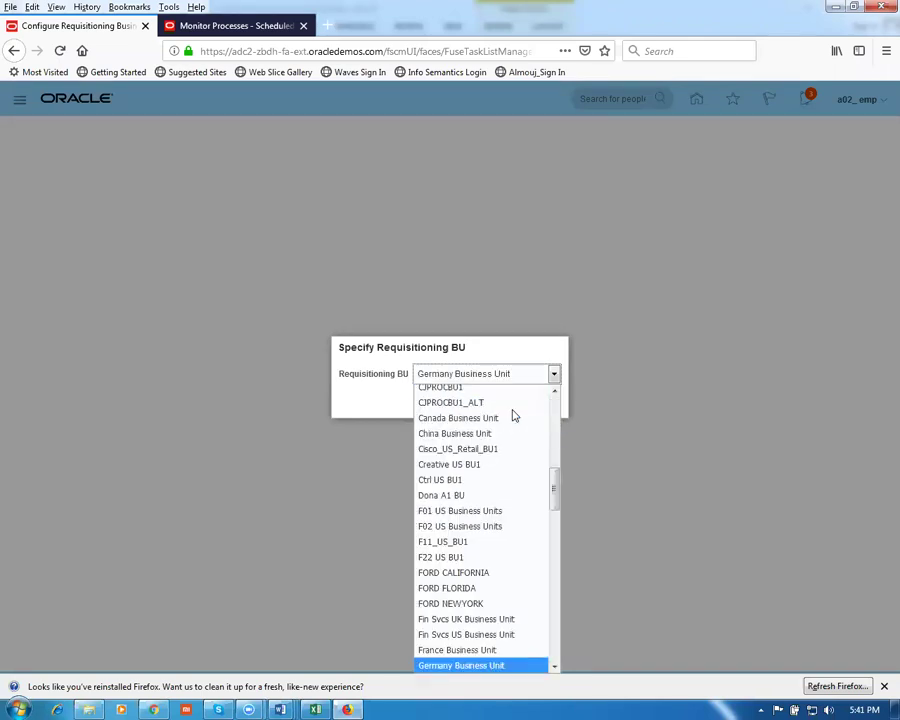
key(g)
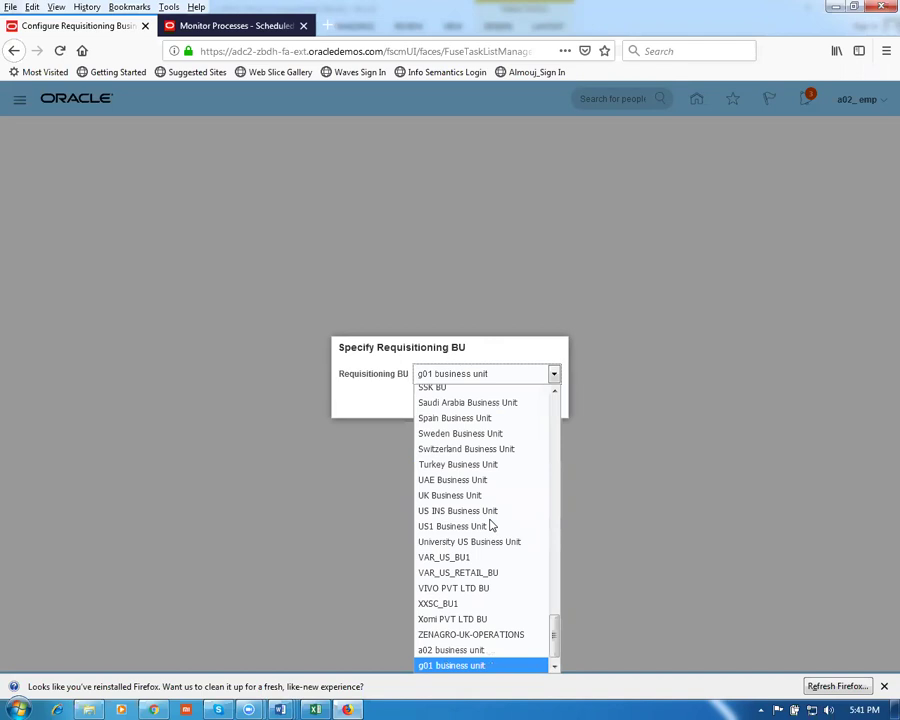
click(467, 666)
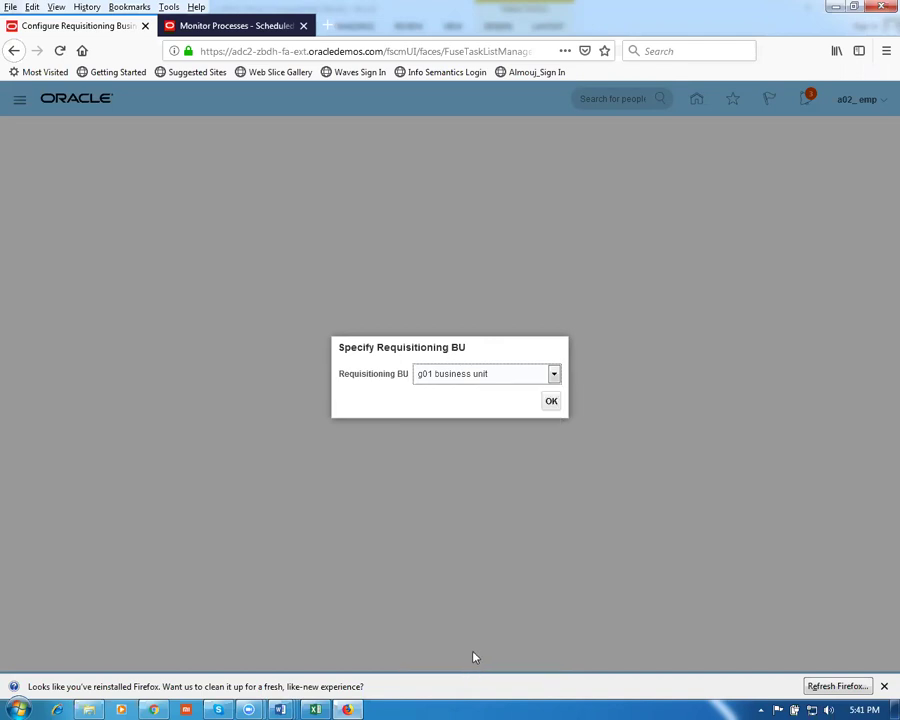
click(544, 407)
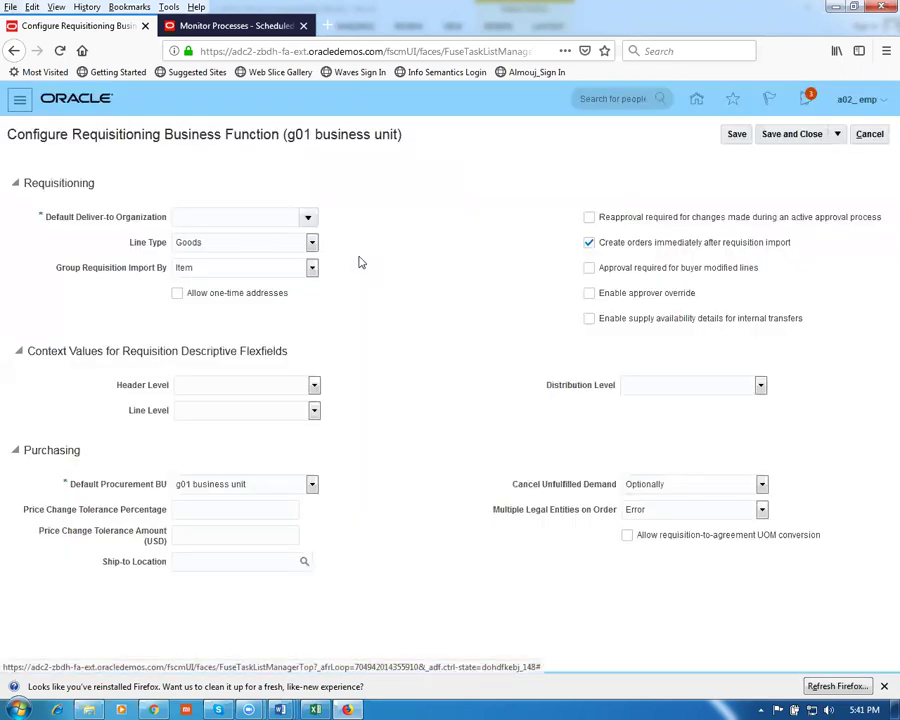
Set the default deliver-to organization to g01 child org 1
click(212, 216)
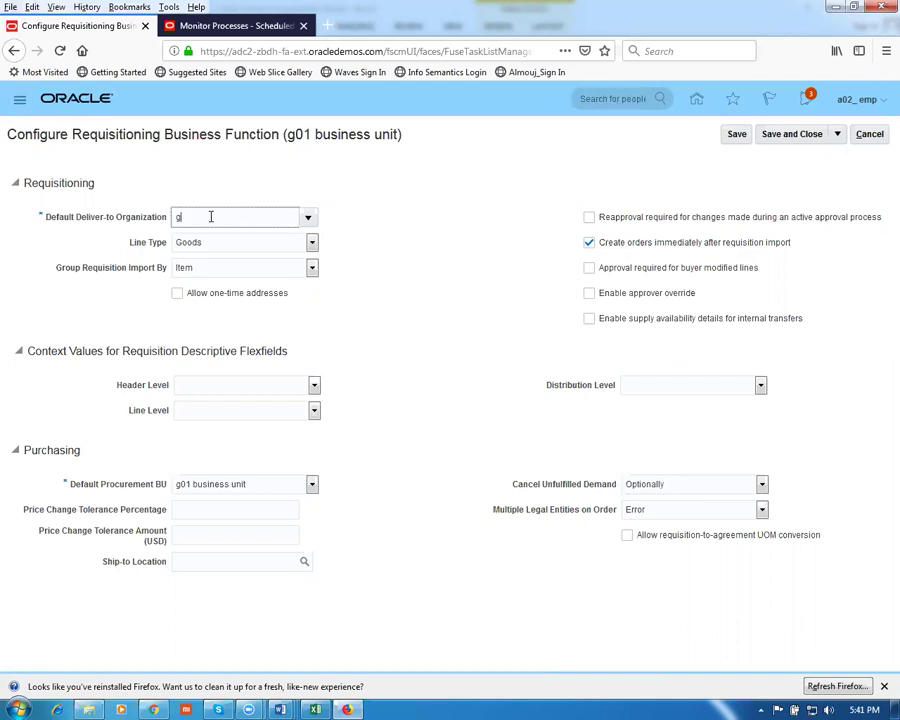
key(Tab)
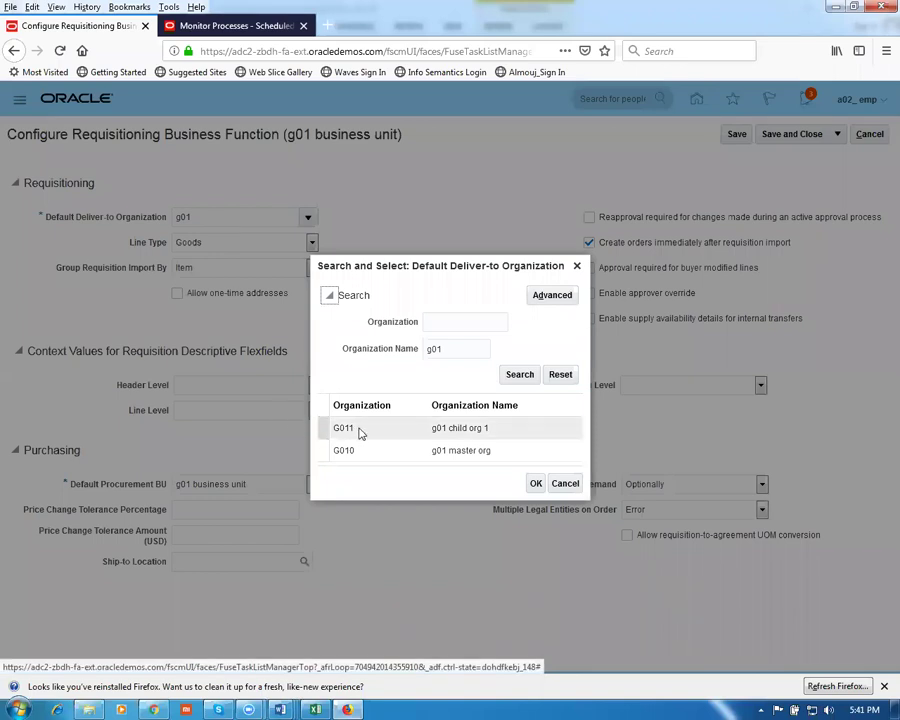
click(361, 432)
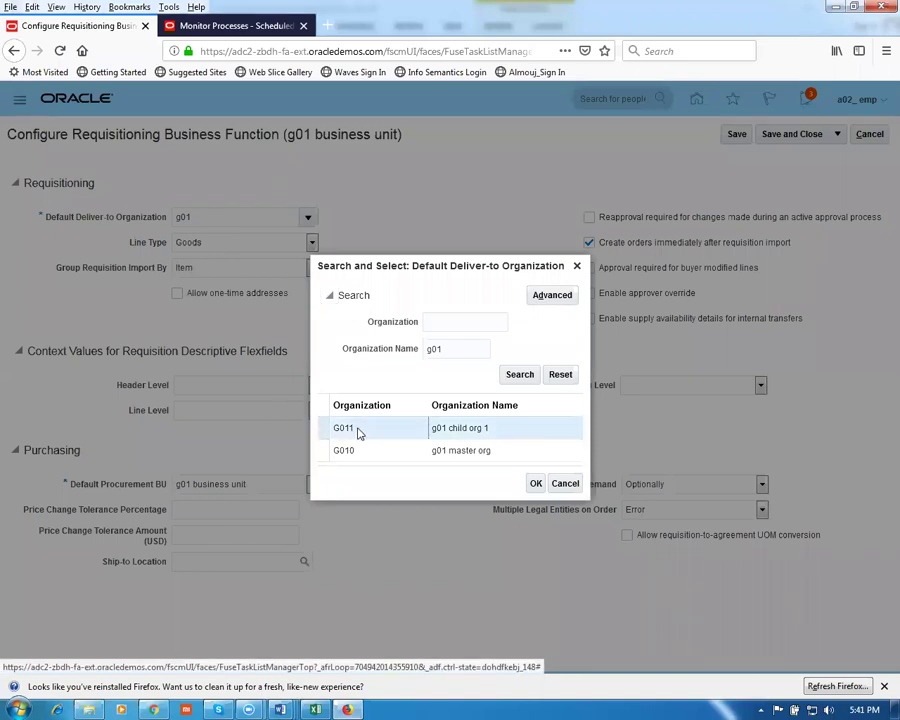
click(535, 484)
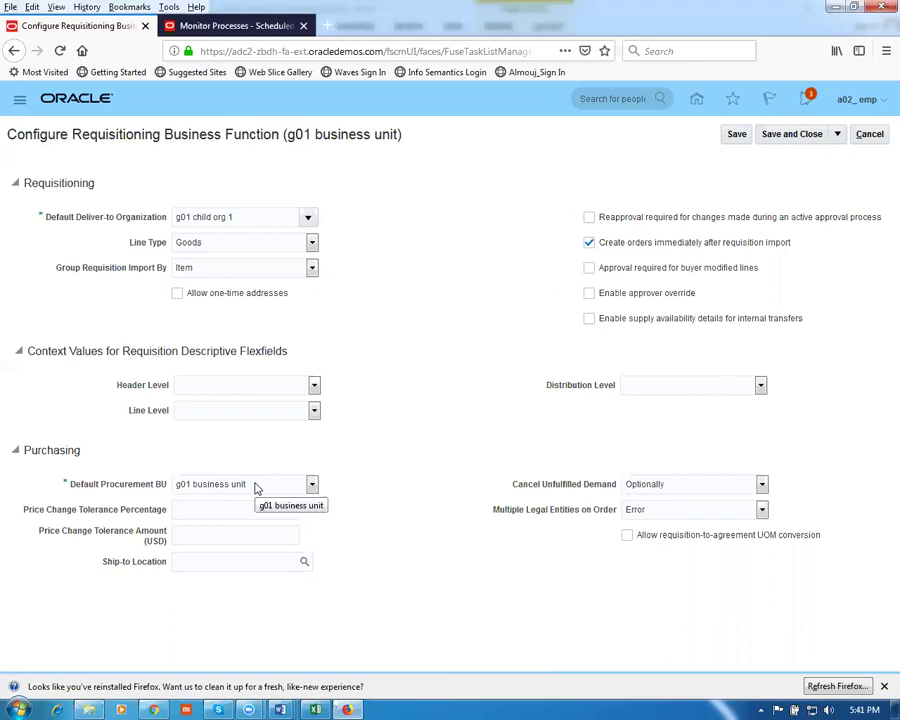
Set the Ship-to Location to g01_loc_1 and save the requisitioning settings
drag(93, 133, 406, 156)
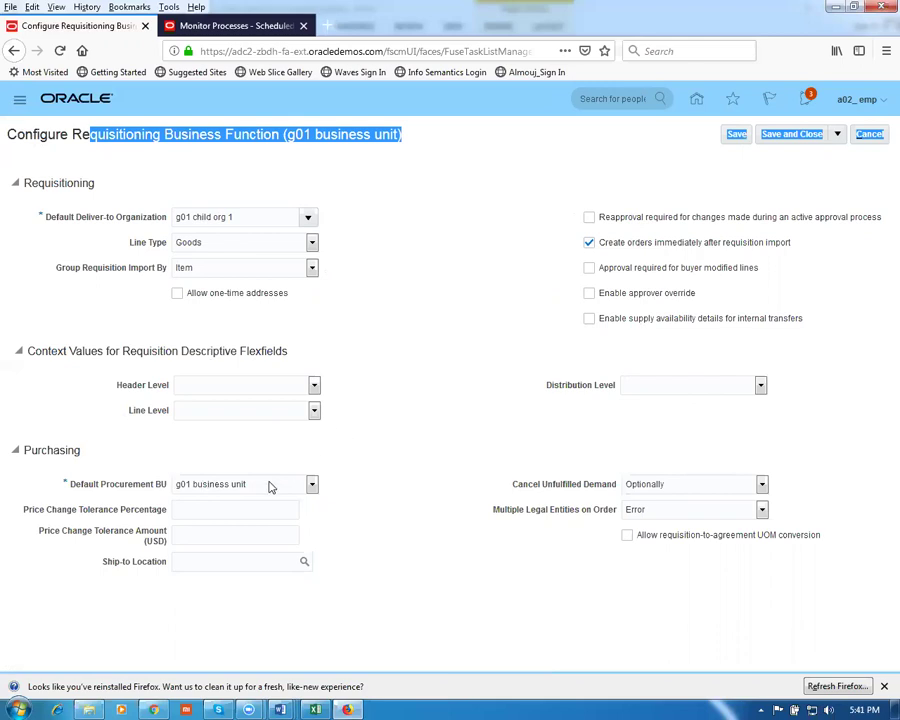
click(205, 562)
text(g01)
key(Tab)
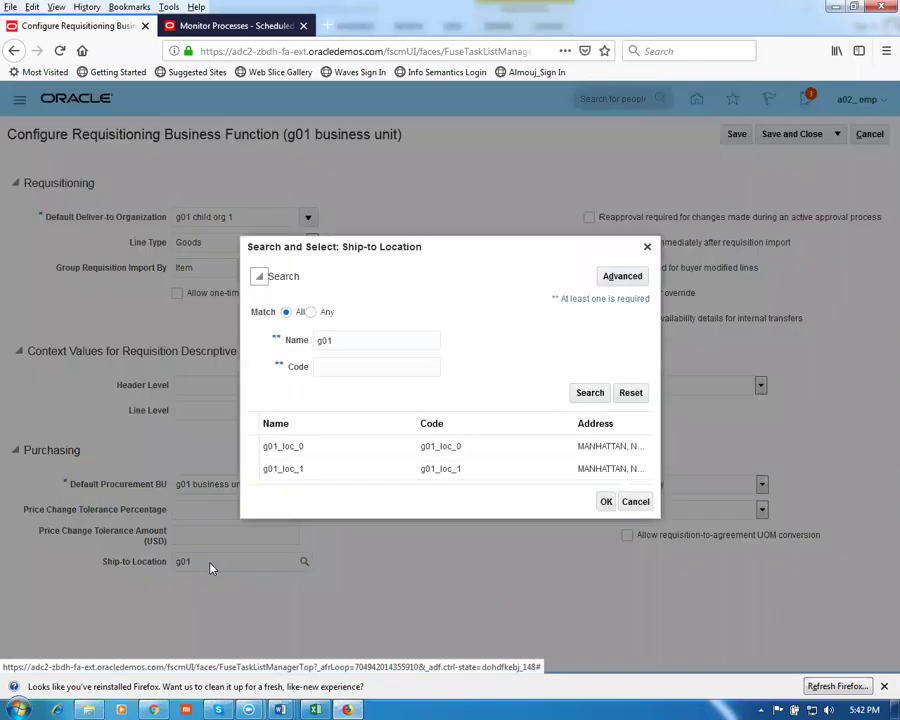
click(306, 480)
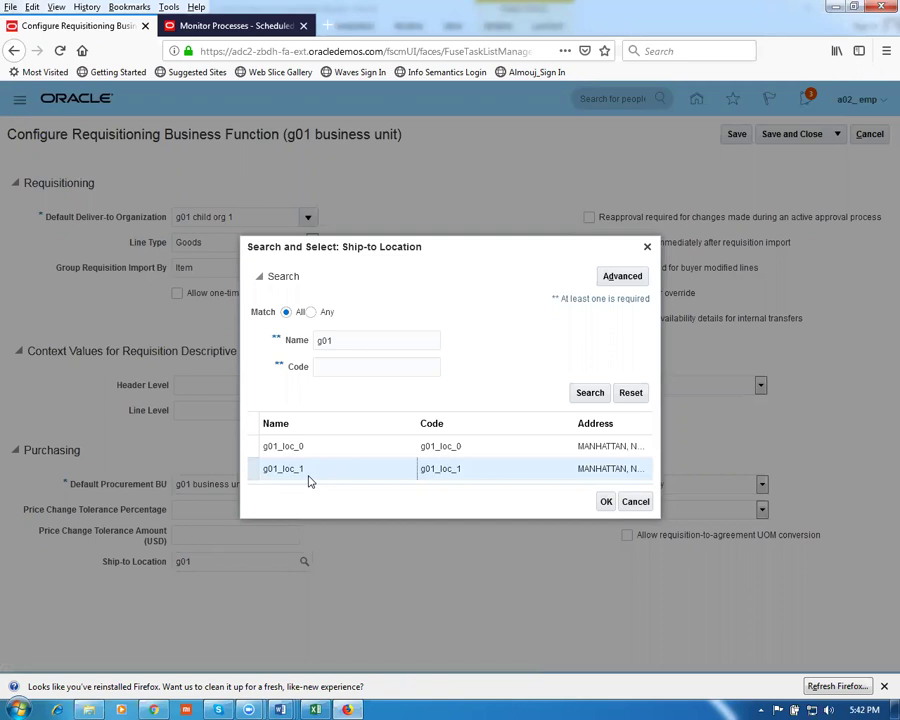
click(604, 501)
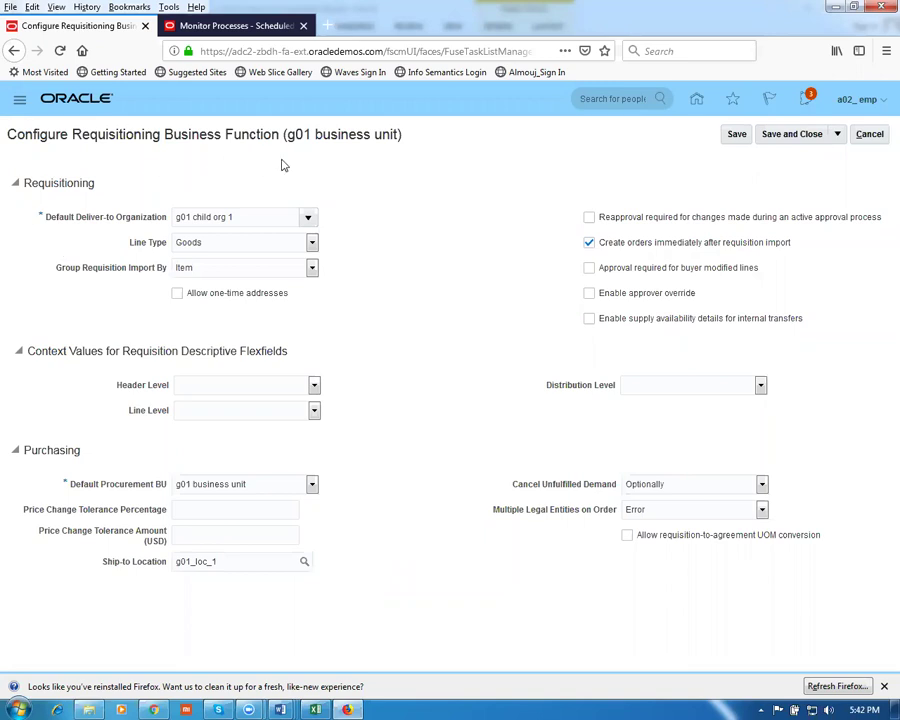
click(790, 138)
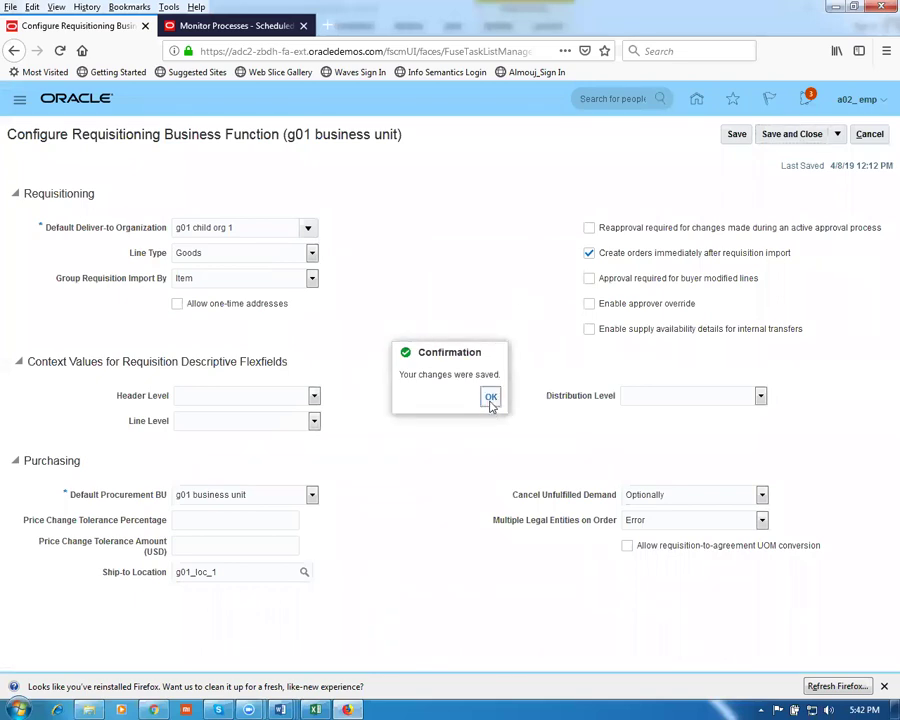
click(490, 398)
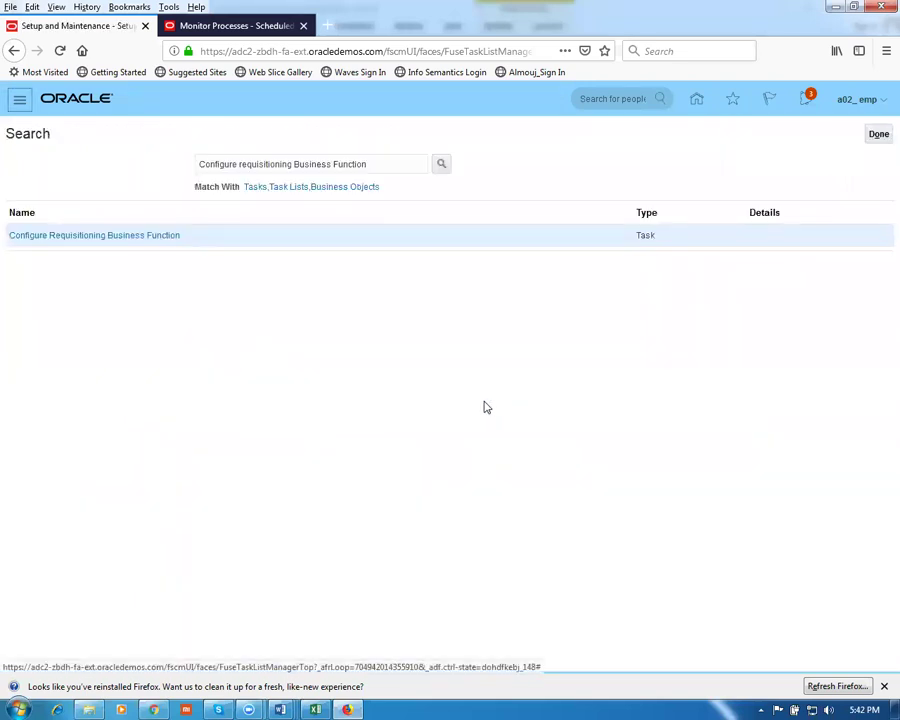
Copy the row 20 task name, Configure procurement Business Function, from the Word worksheet
key(alt+Tab)
click(115, 620)
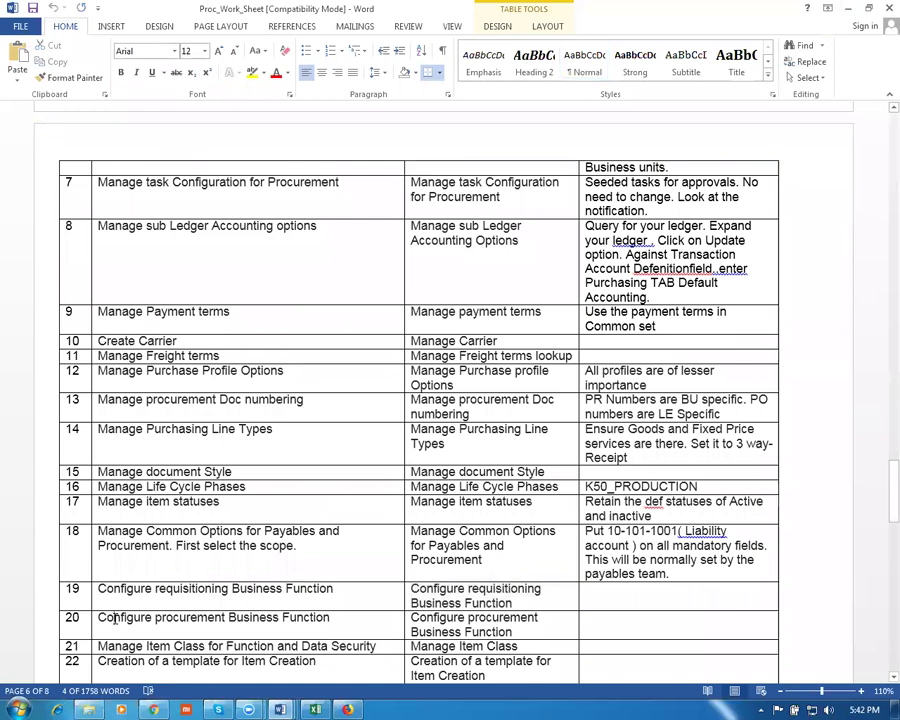
key(Tab)
key(ctrl+c)
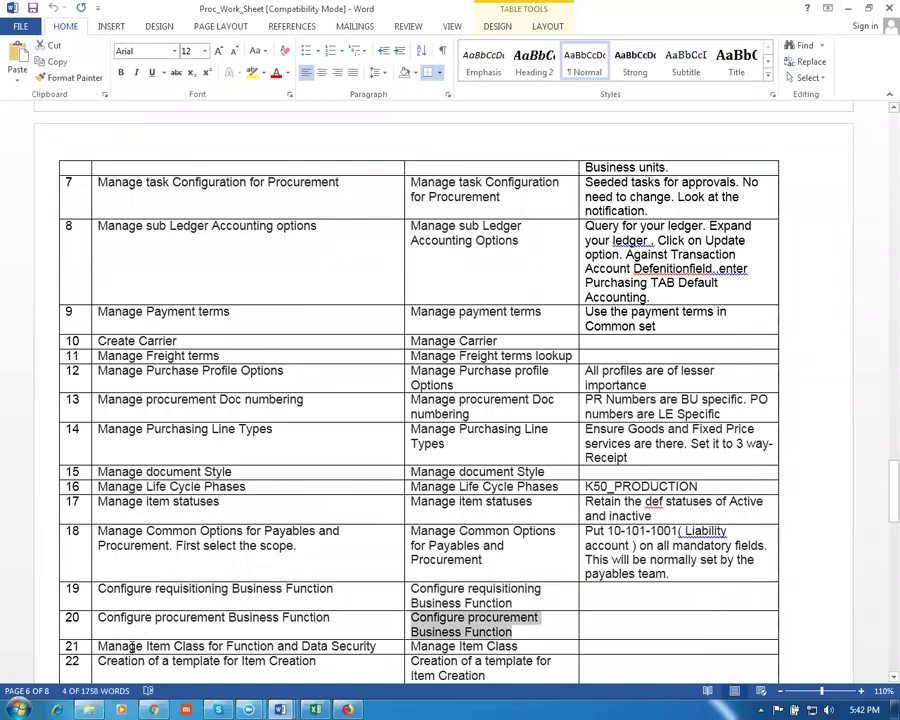
key(alt+Tab)
drag(378, 166, 103, 175)
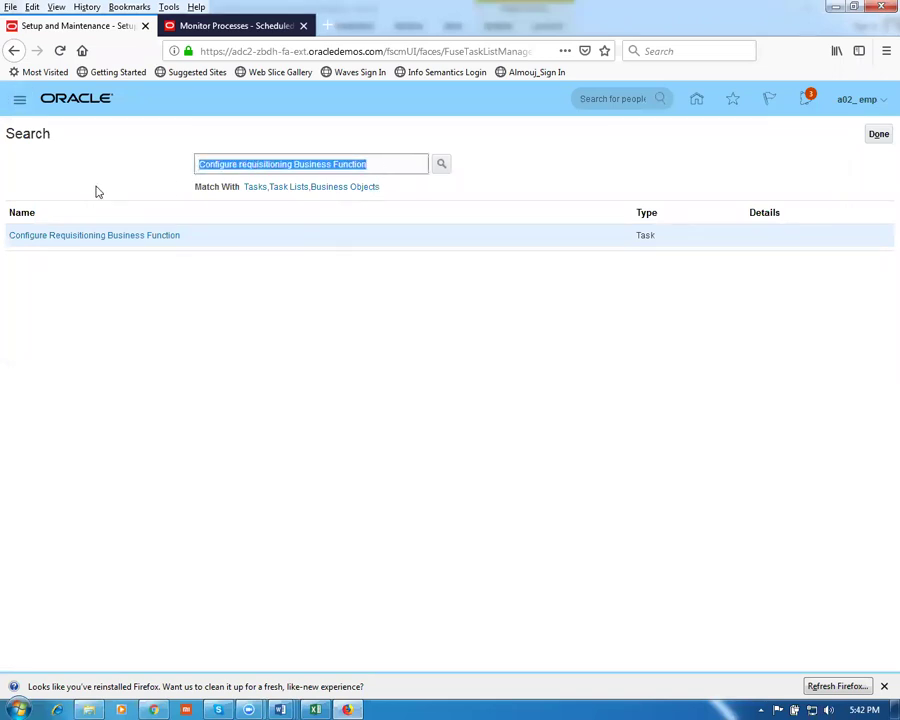
Search for and open the Configure Procurement Business Function task
key(ctrl+v)
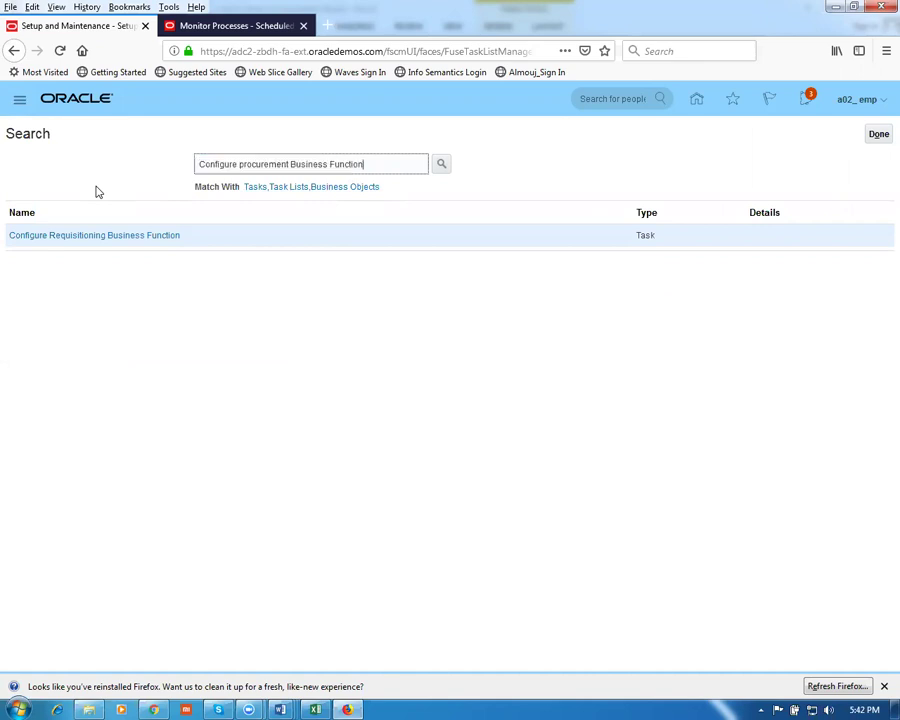
key(Return)
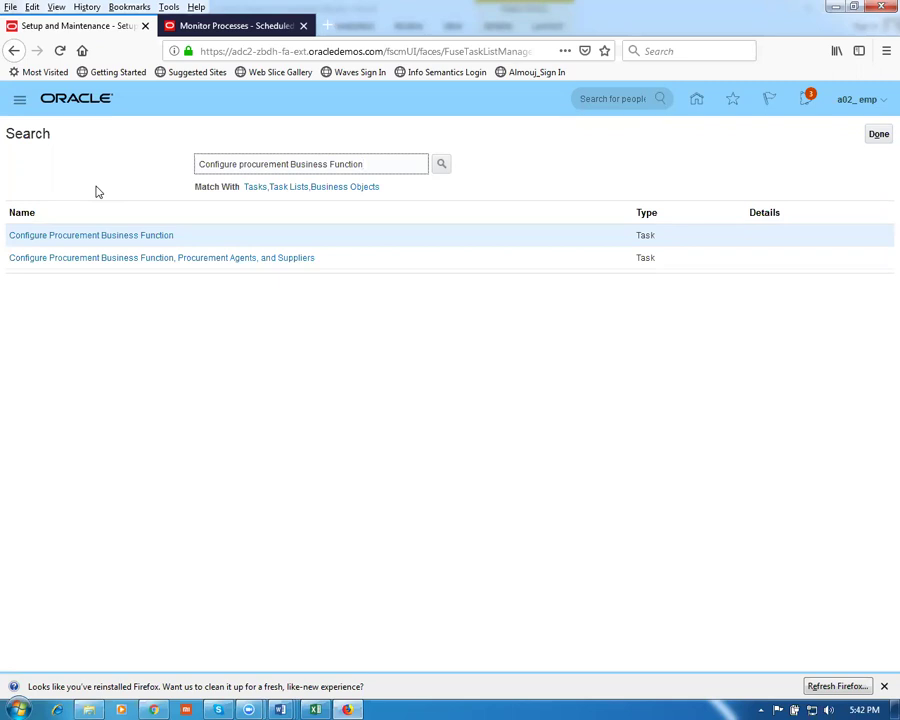
click(102, 237)
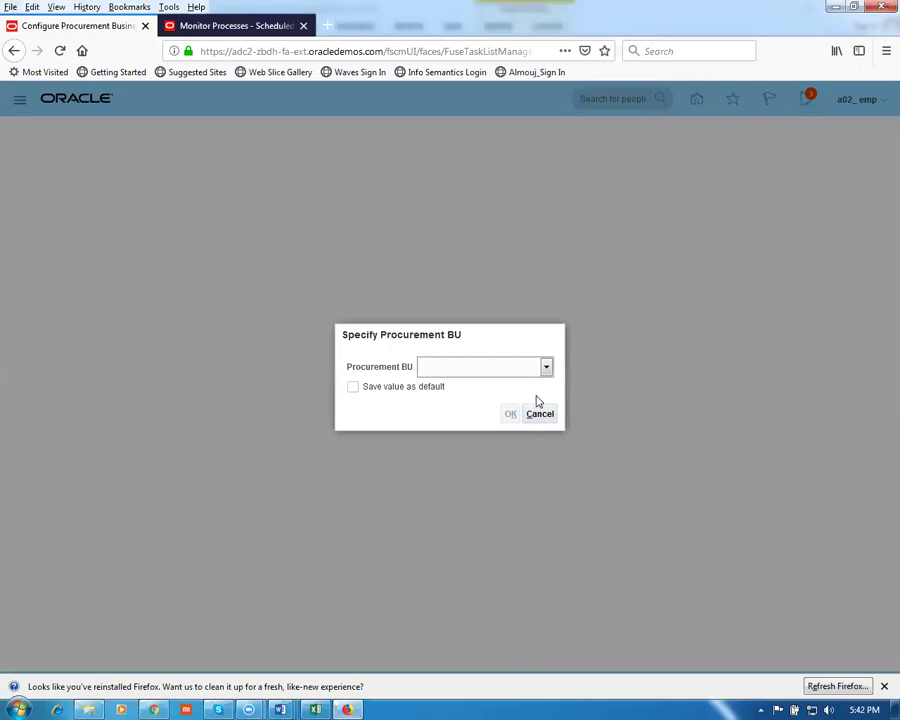
Choose g01 business unit as the Procurement BU
click(530, 371)
drag(546, 412, 575, 572)
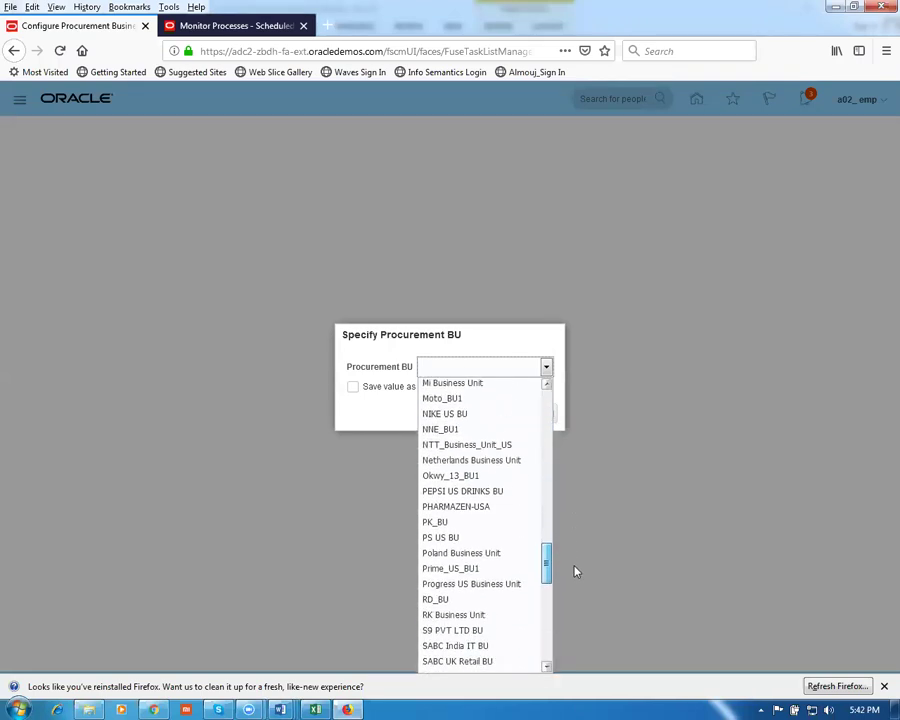
key(End)
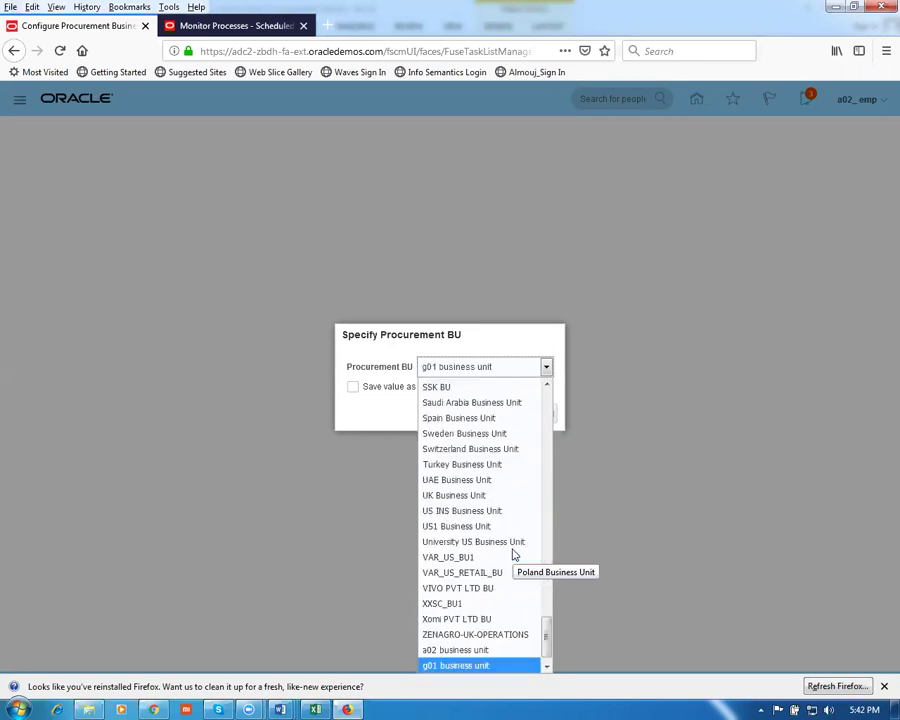
click(491, 670)
click(509, 415)
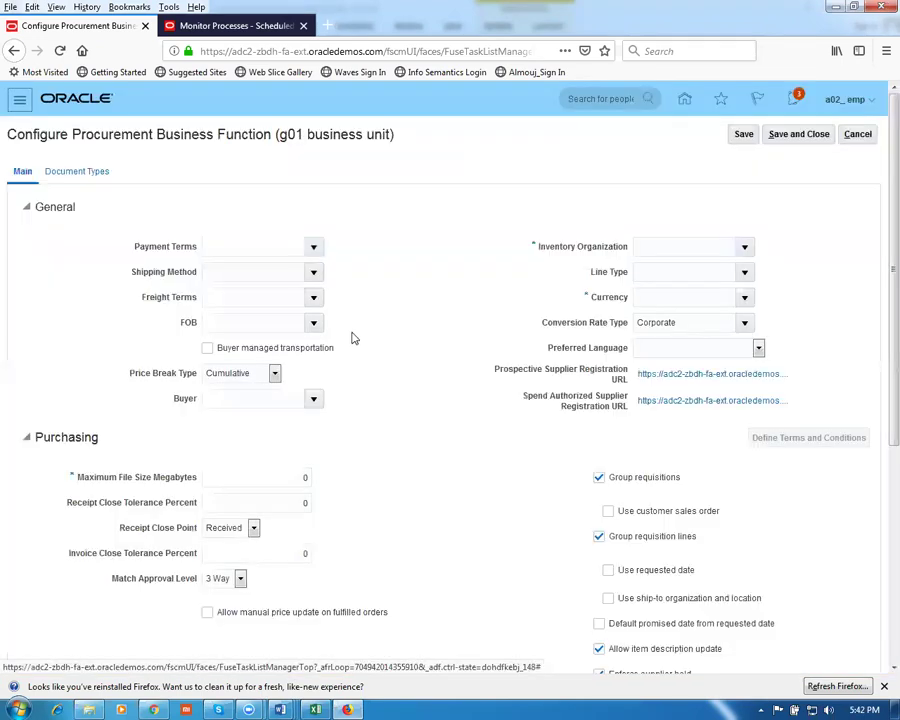
Enter 2/10 in the Payment Terms field
click(261, 243)
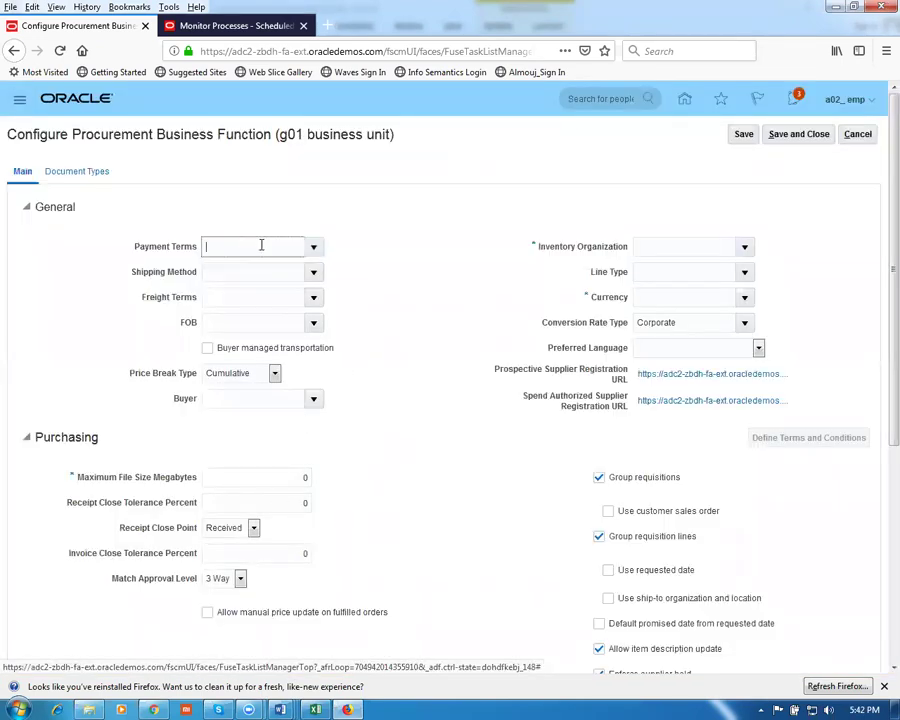
click(313, 247)
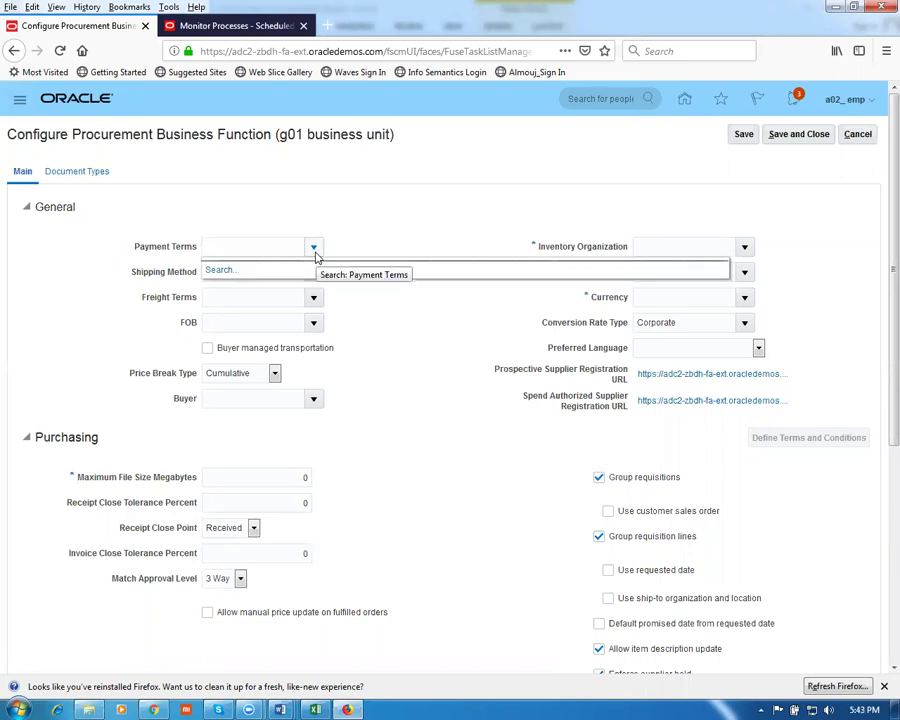
text(2/10)
key(Tab)
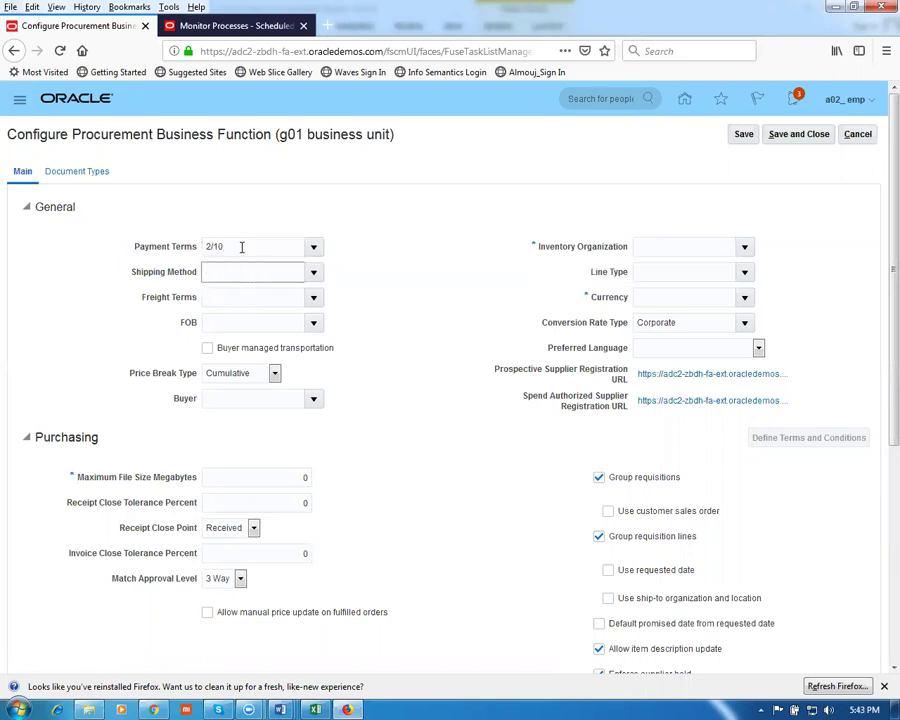
Search payment terms matching 2, then close the search dialog without changes
click(298, 341)
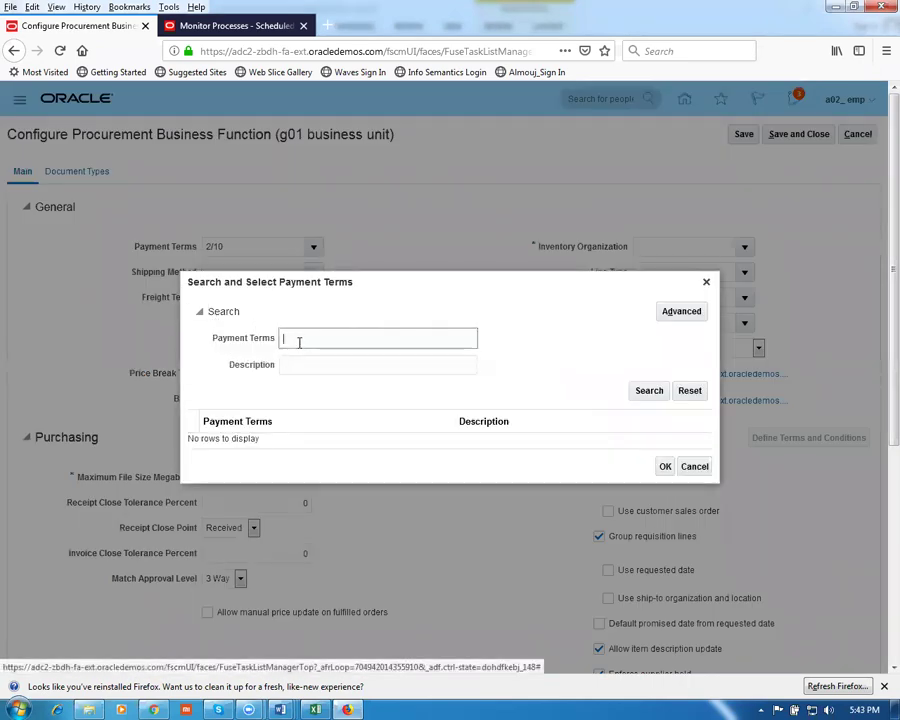
text(2)
click(632, 391)
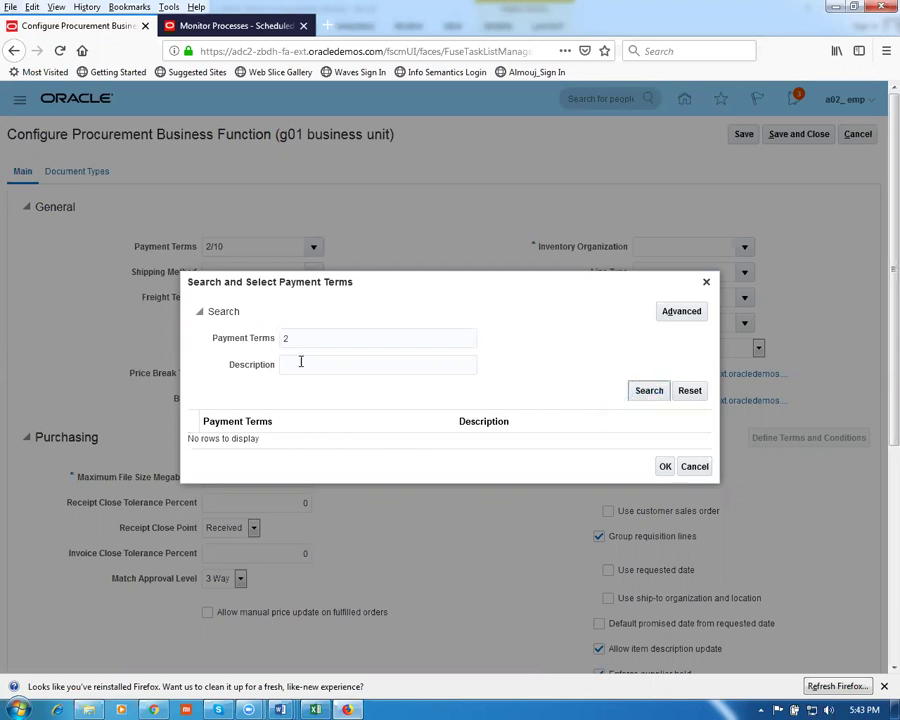
drag(293, 336, 284, 338)
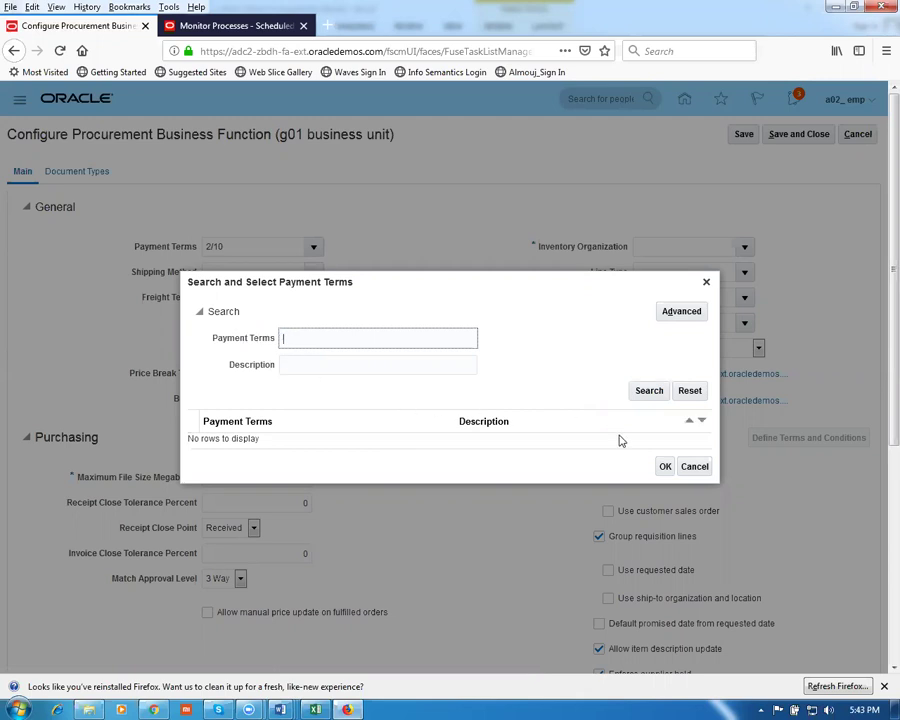
click(688, 473)
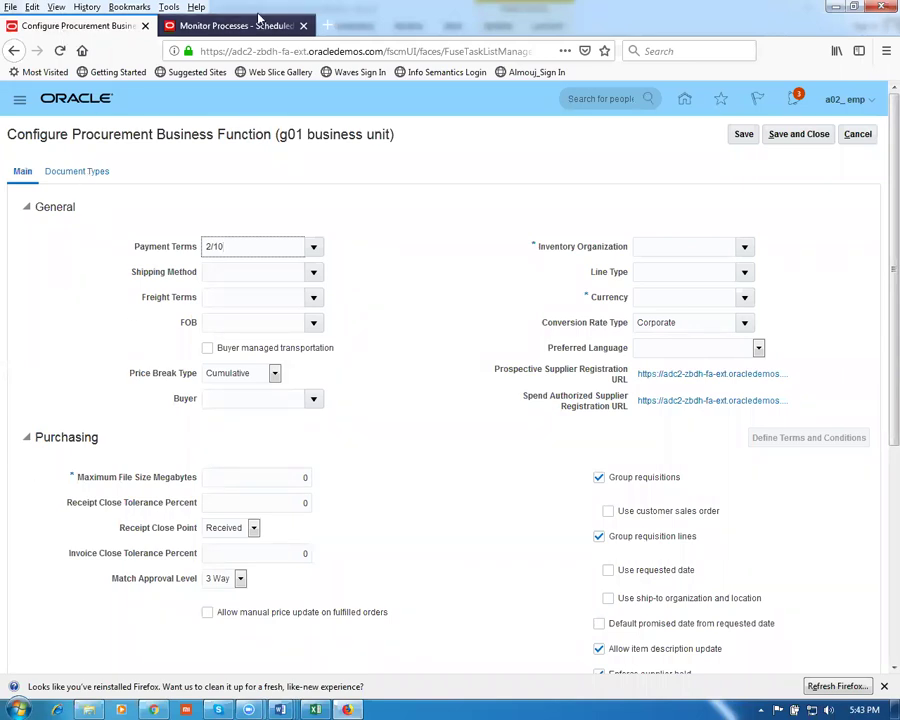
click(184, 20)
Go to Setup and Maintenance from the user settings menu
click(224, 258)
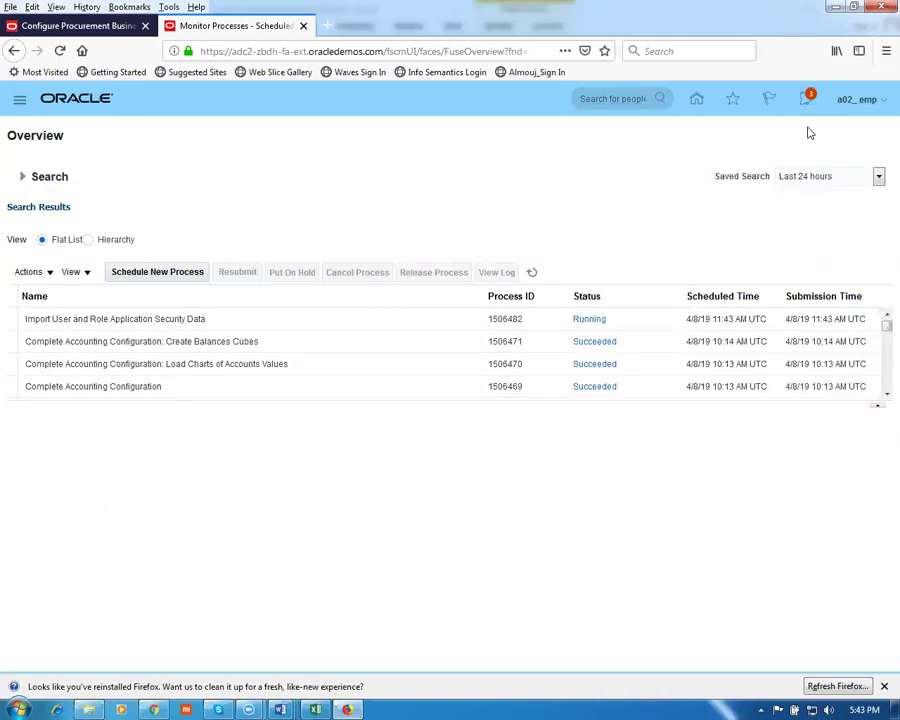
click(862, 100)
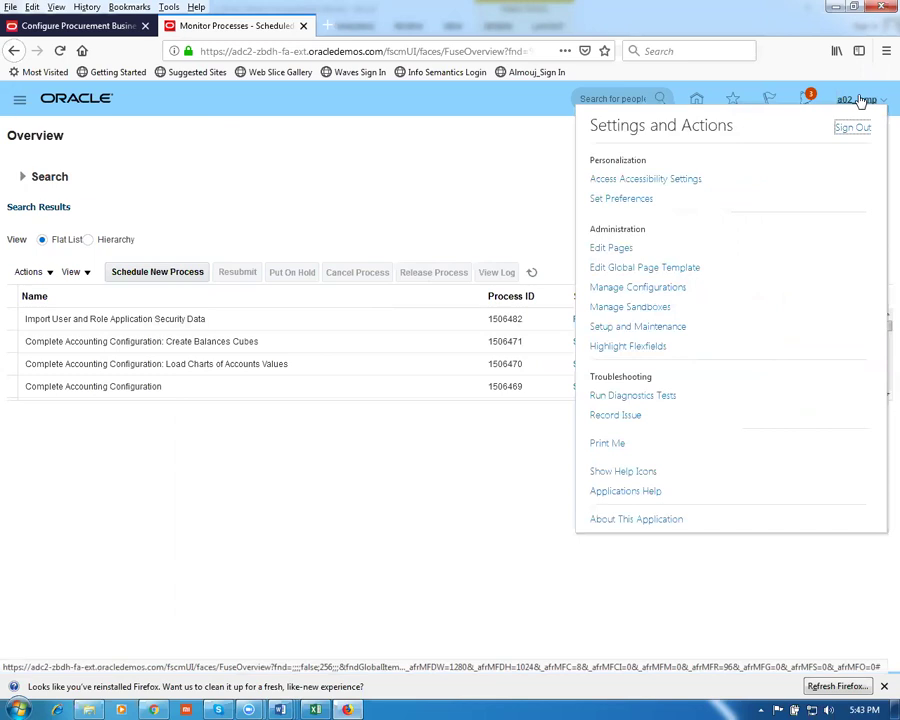
click(638, 328)
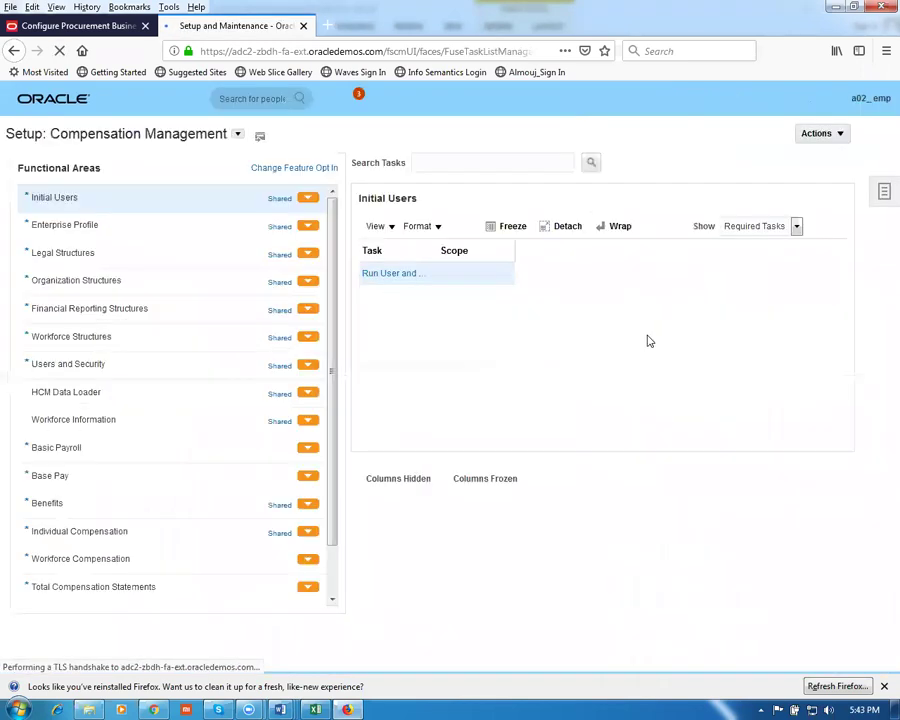
Search setup tasks for man%pay%terms% and open Manage Payment Terms
click(884, 193)
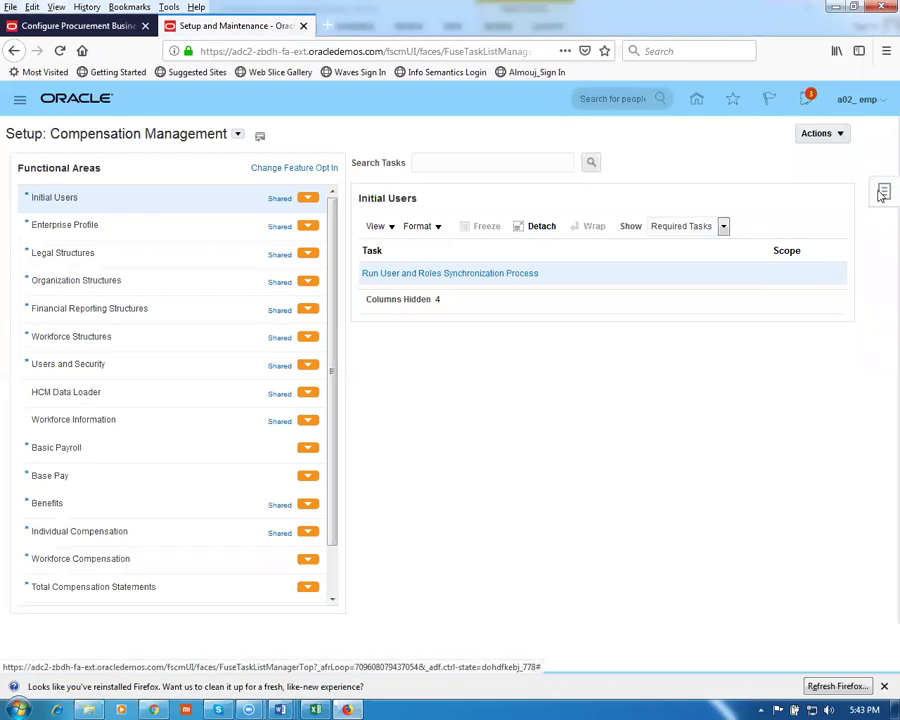
click(795, 265)
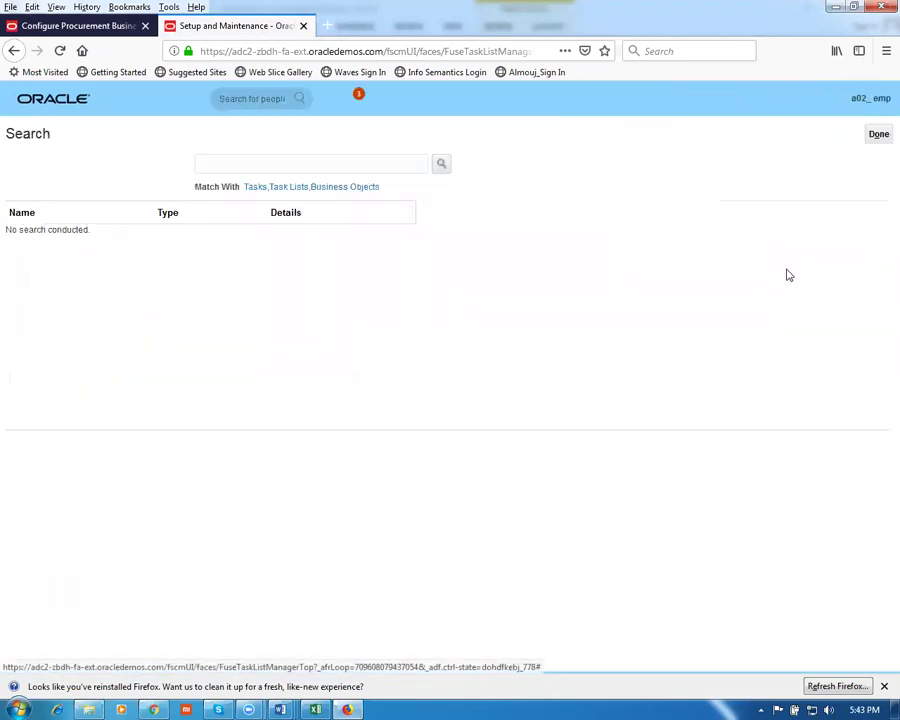
click(295, 164)
text(man%pa)
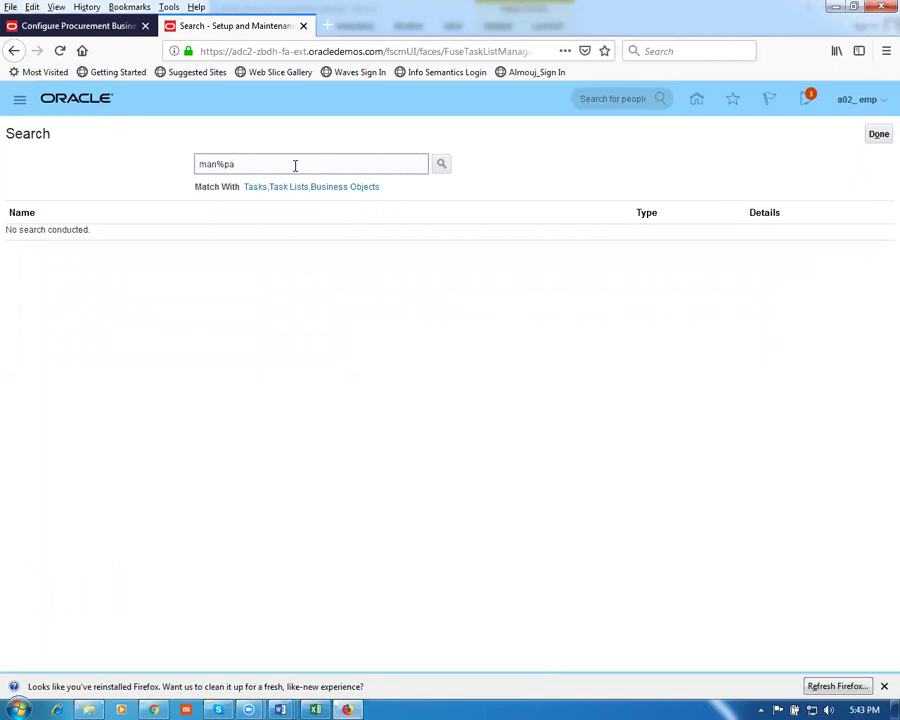
text(y%terms%)
key(Return)
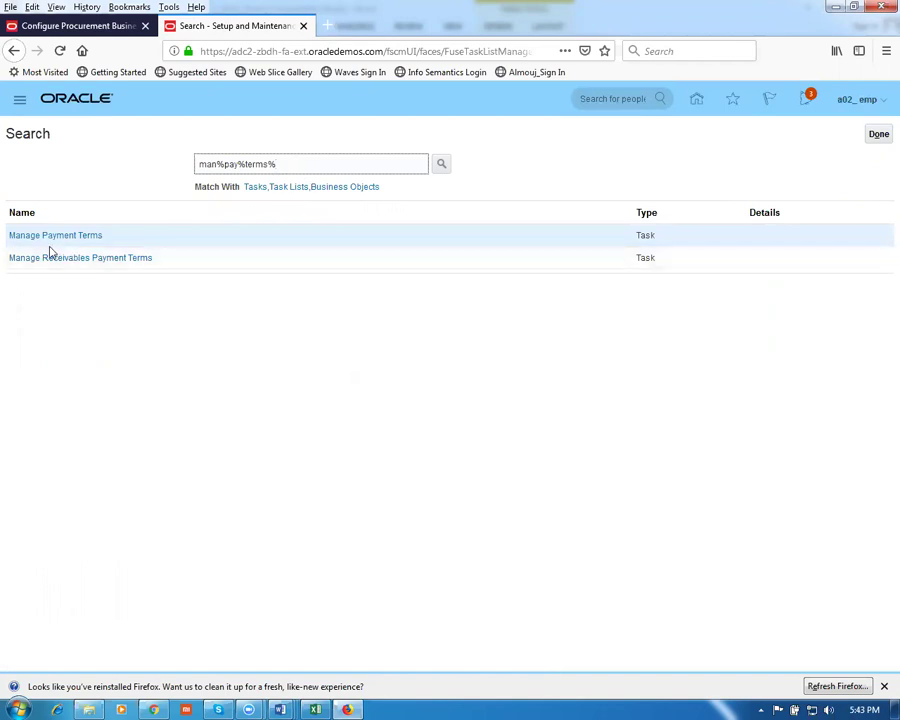
click(52, 240)
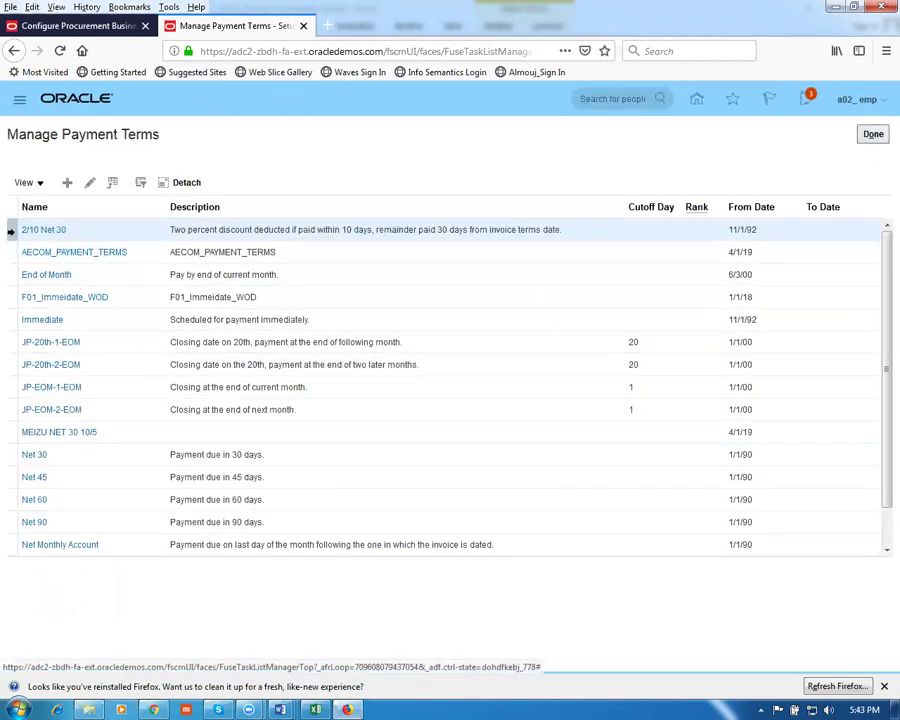
Add a G01_RDS set assignment to the 2/10 Net 30 payment term and save
click(90, 184)
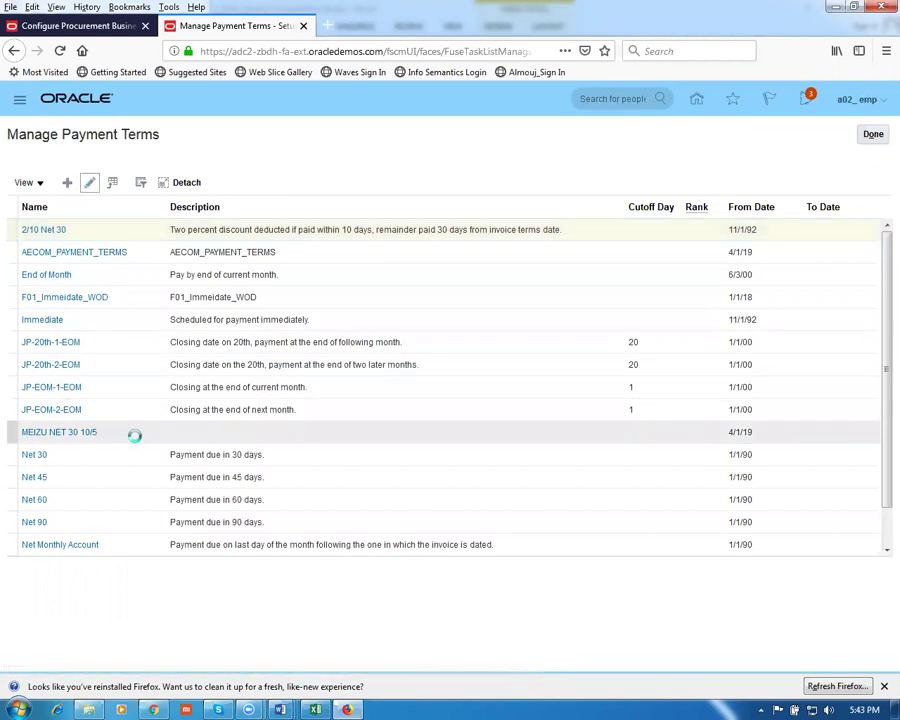
drag(878, 337, 880, 468)
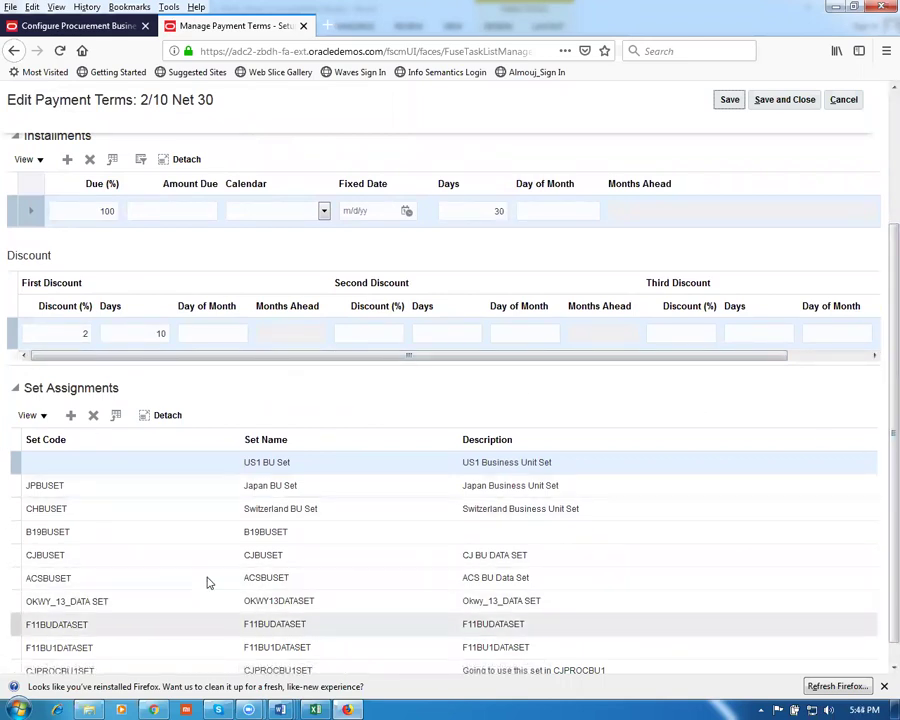
click(71, 415)
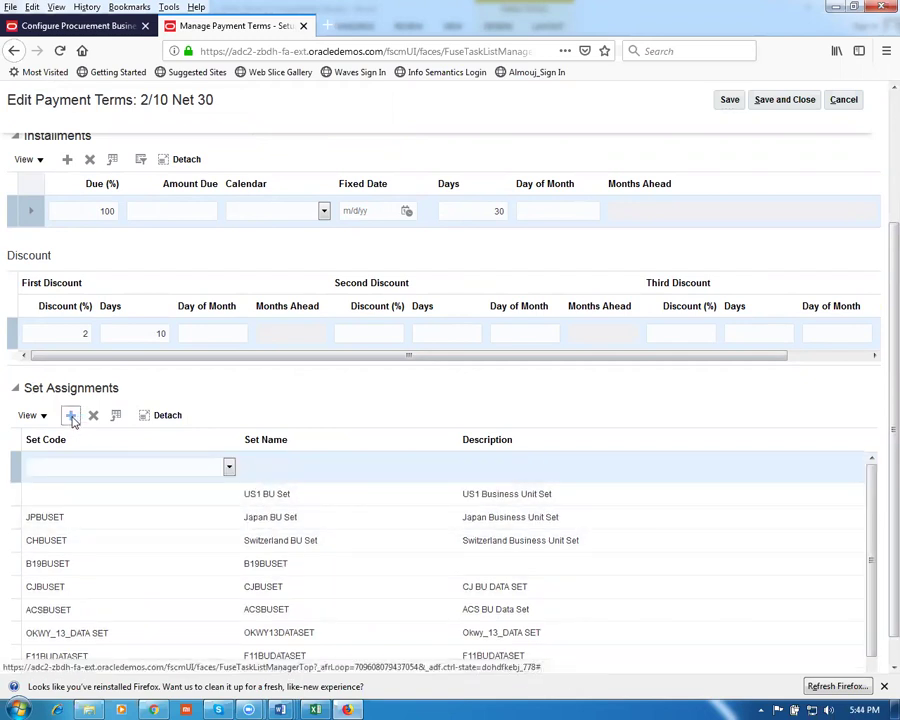
click(85, 468)
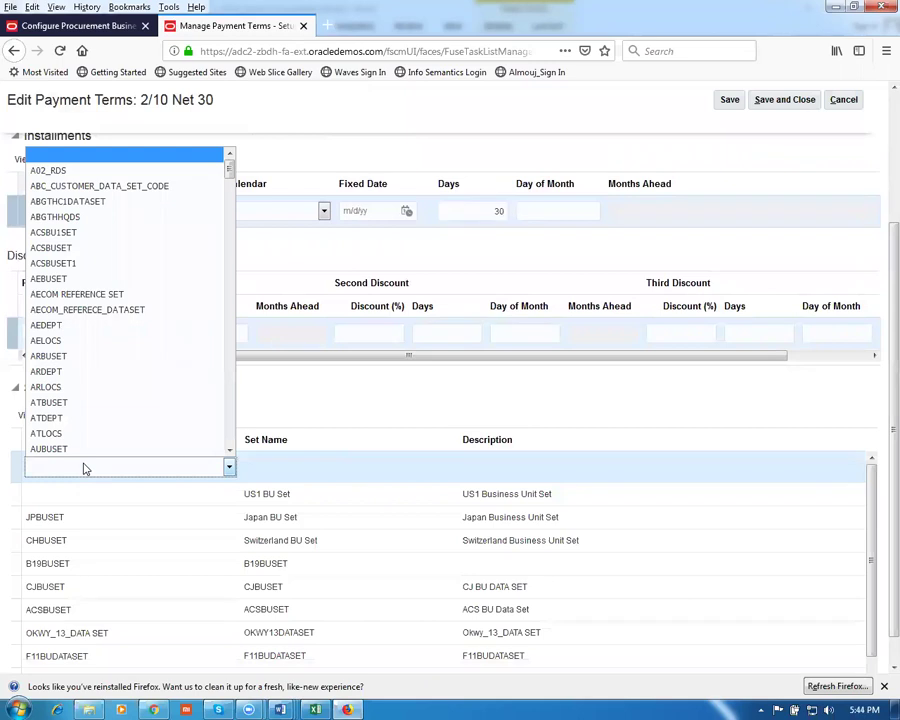
key(g)
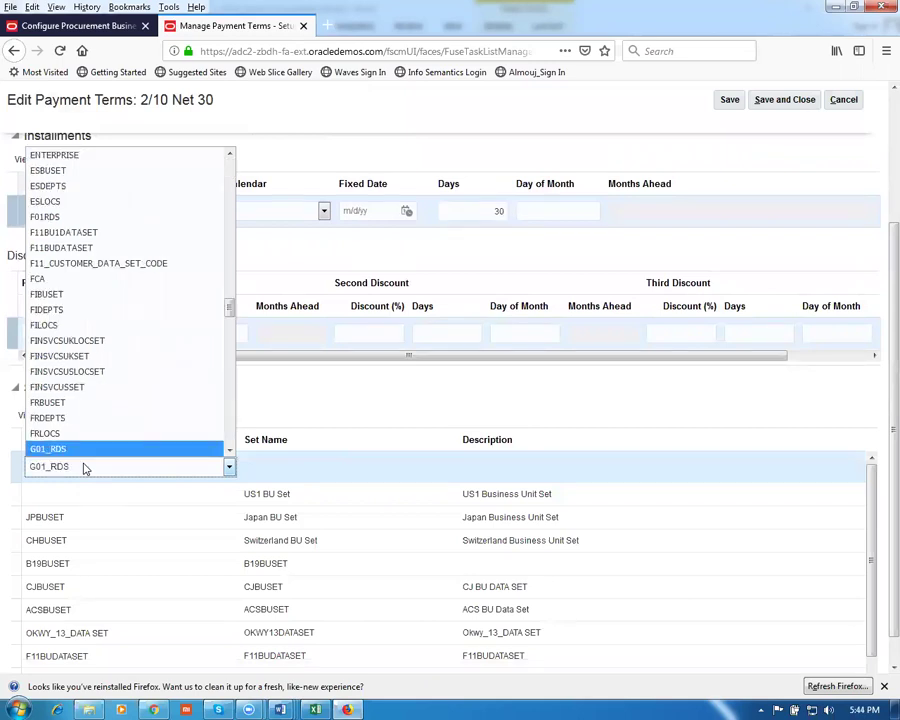
key(Return)
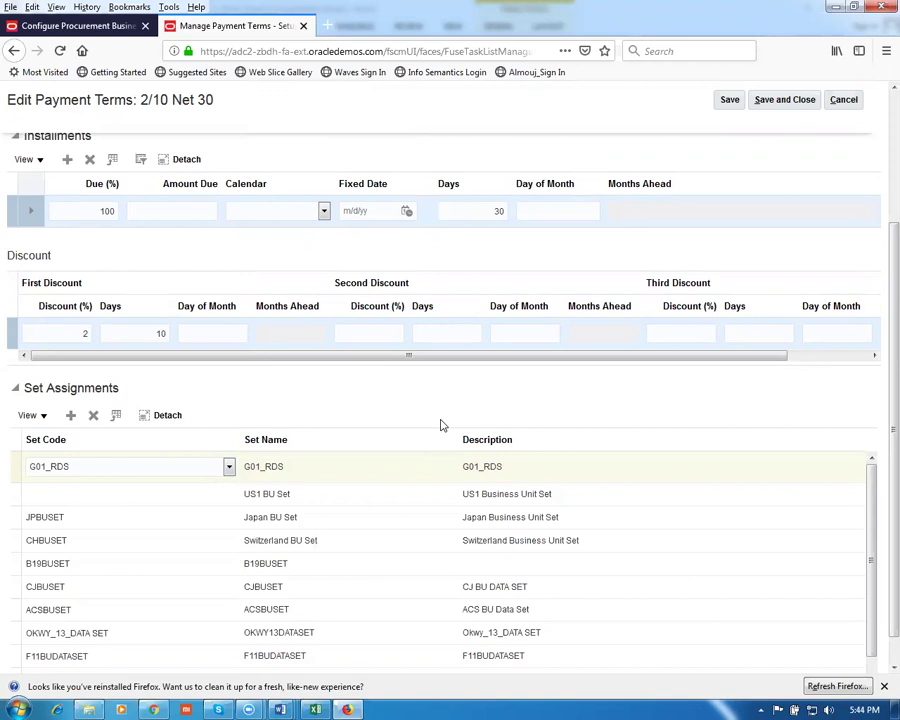
click(786, 104)
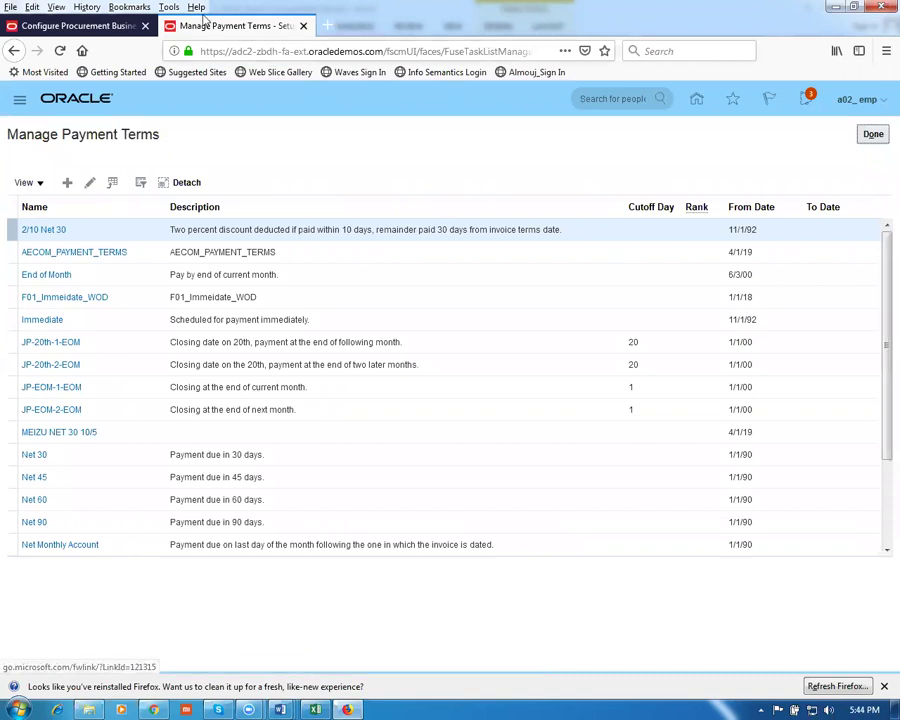
Set the procurement business function's Payment Terms to 2/10 Net 30
click(52, 25)
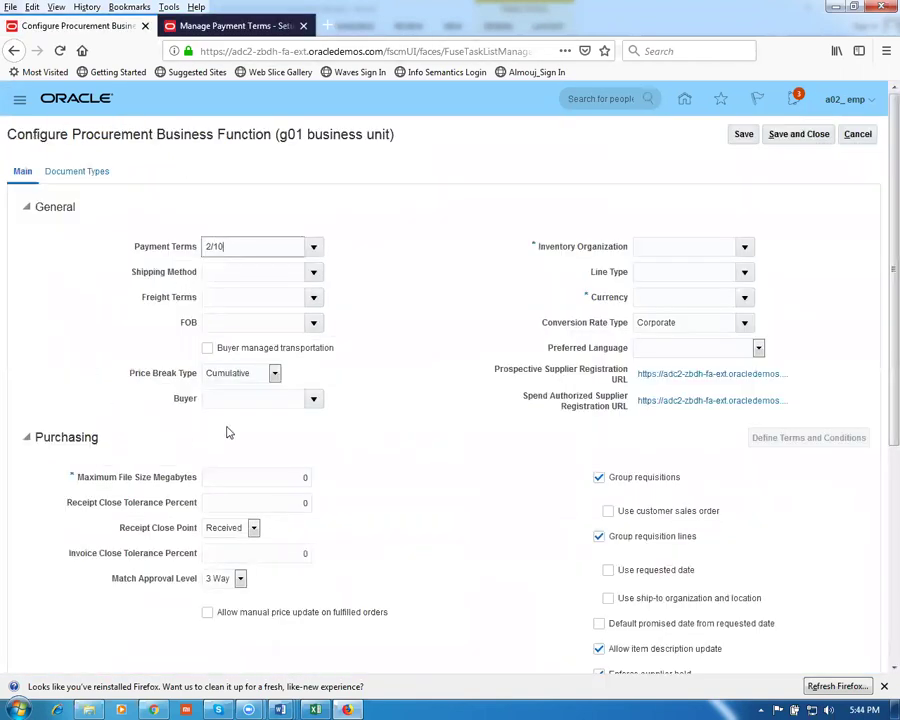
click(229, 246)
drag(229, 246, 156, 252)
key(BackSpace)
text(2)
key(Tab)
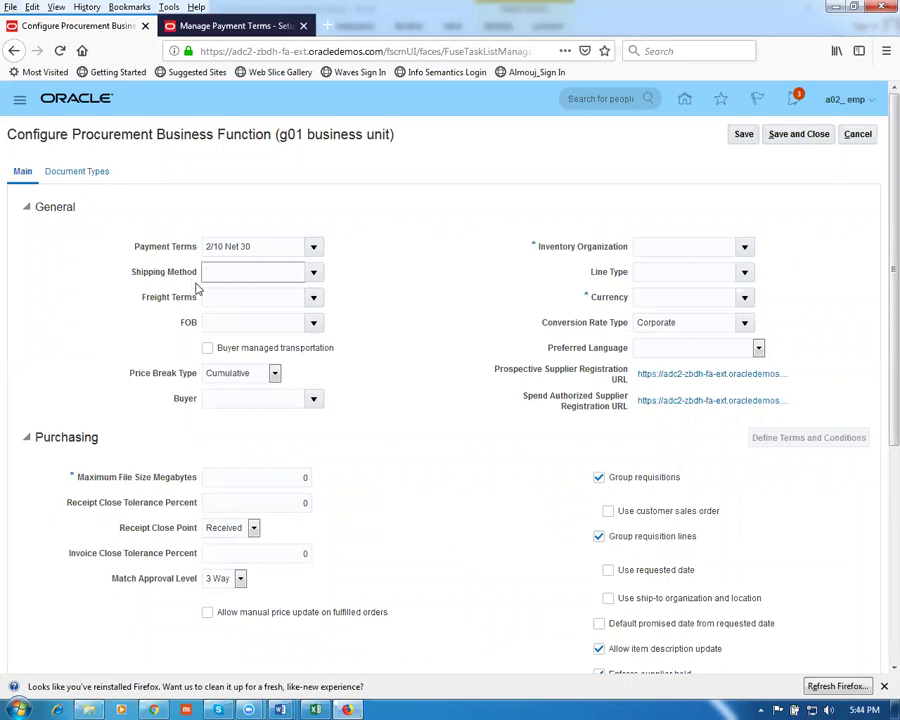
Set the Shipping Method to g01 carrier-Air-2nd day air
text(g01)
key(Tab)
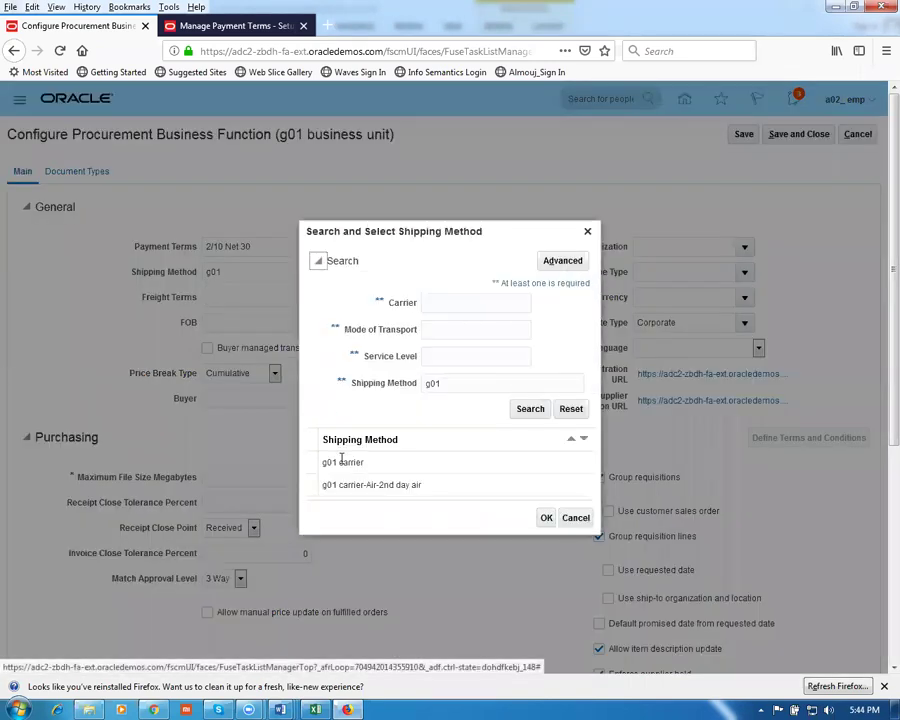
click(382, 467)
click(390, 484)
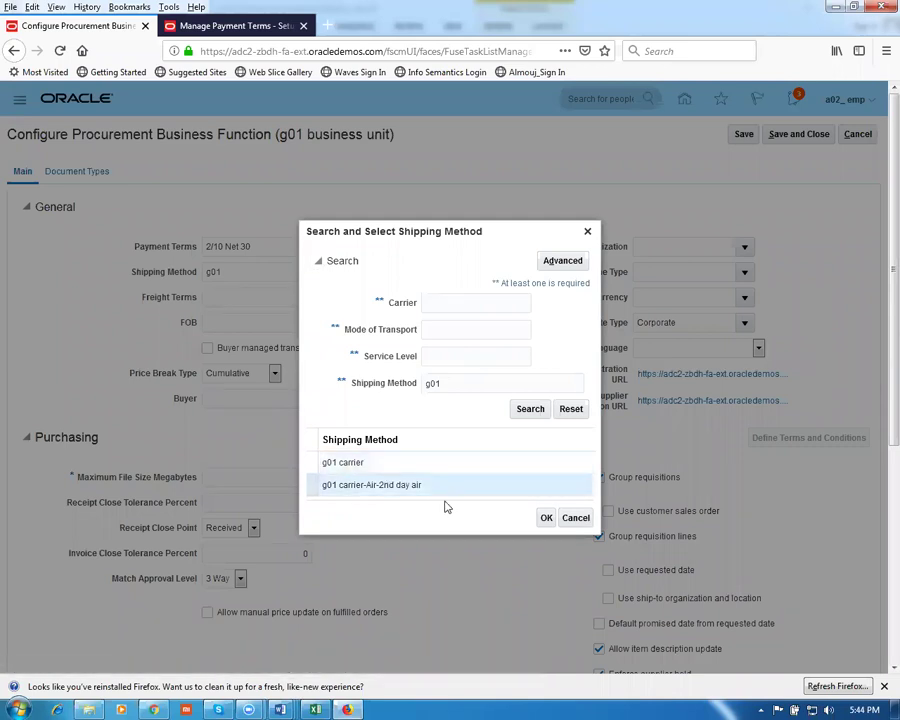
click(545, 518)
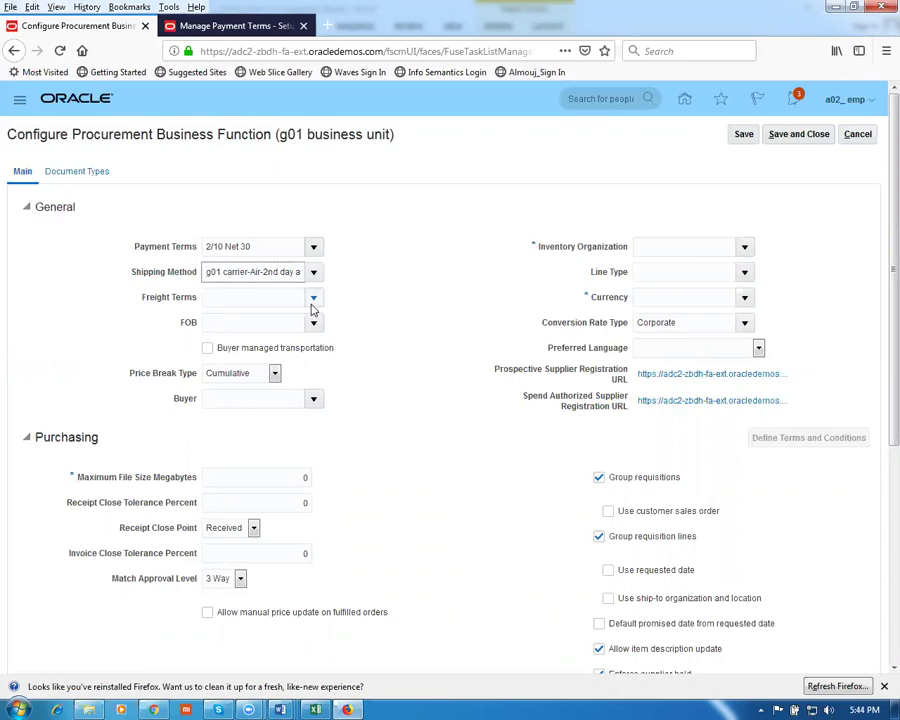
Set Freight Terms to g01 sup pays freight
click(252, 298)
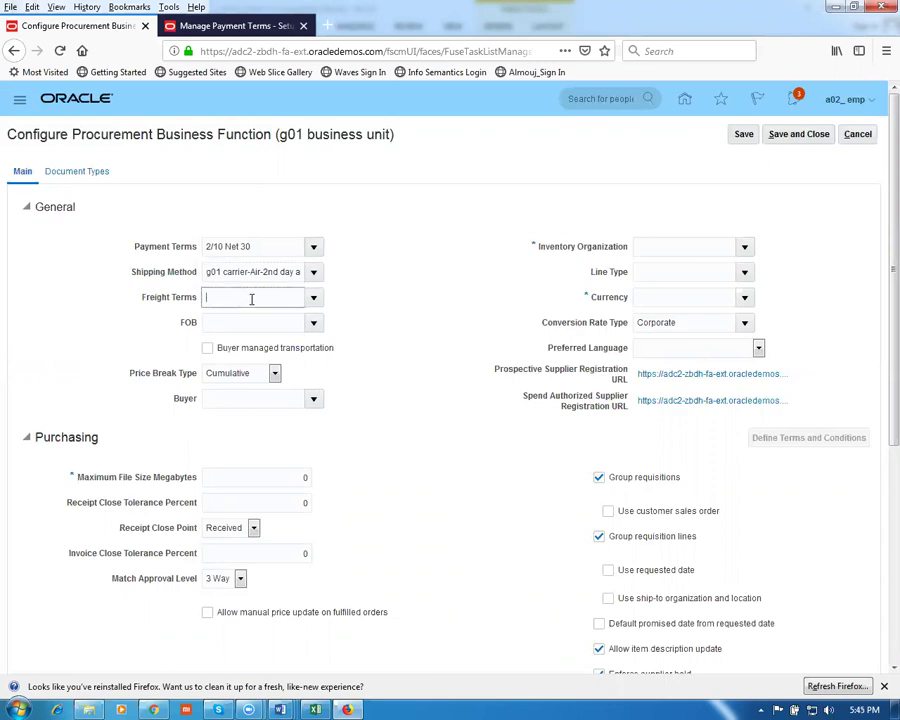
text(g01)
key(Tab)
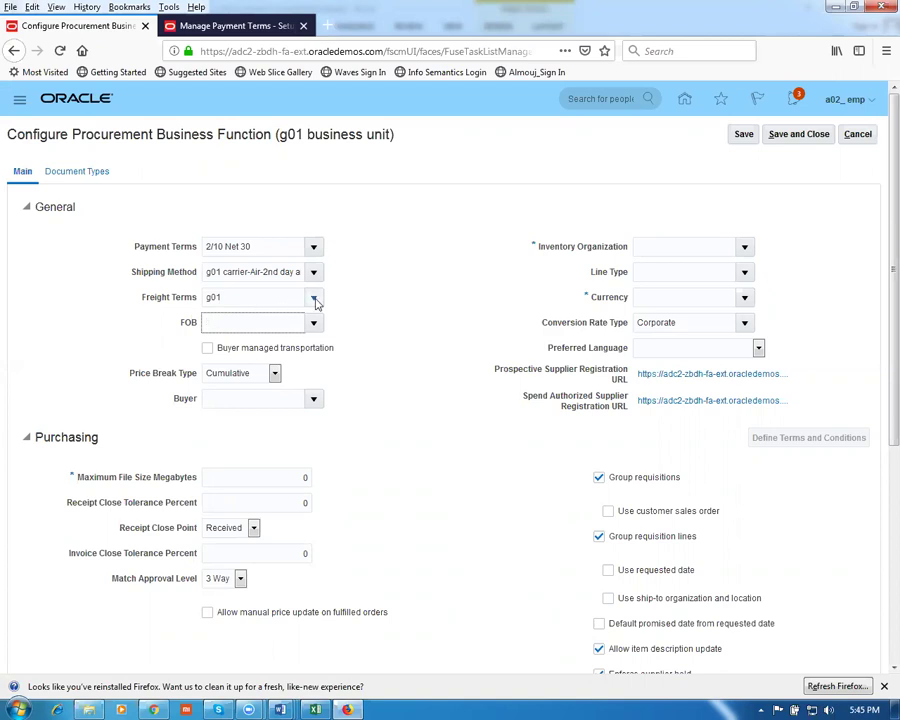
click(313, 298)
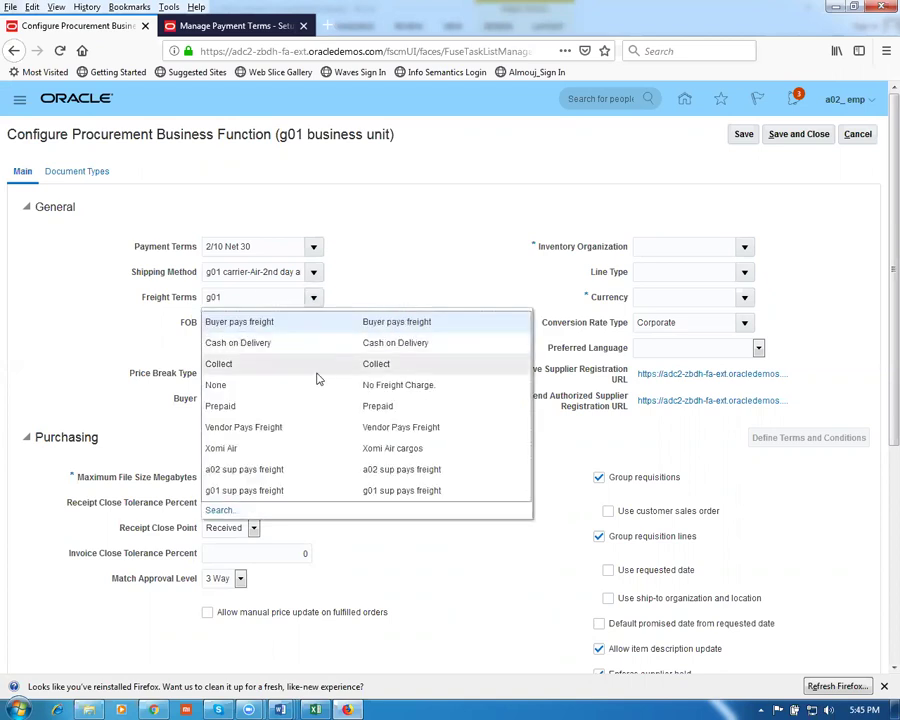
click(245, 488)
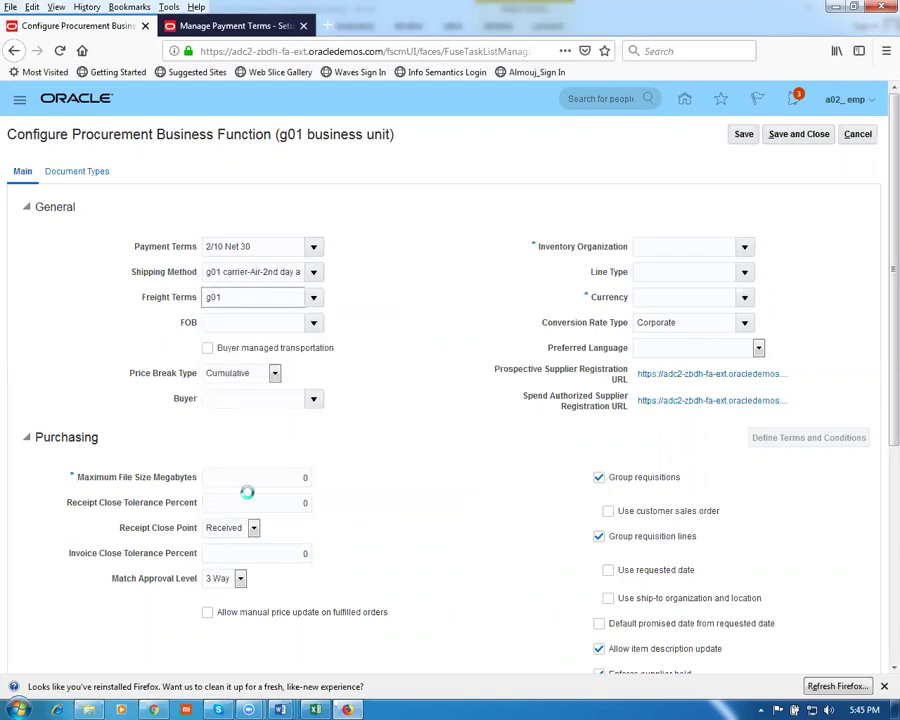
Try choosing an FOB option and dismiss the required-fields error
click(281, 323)
click(315, 330)
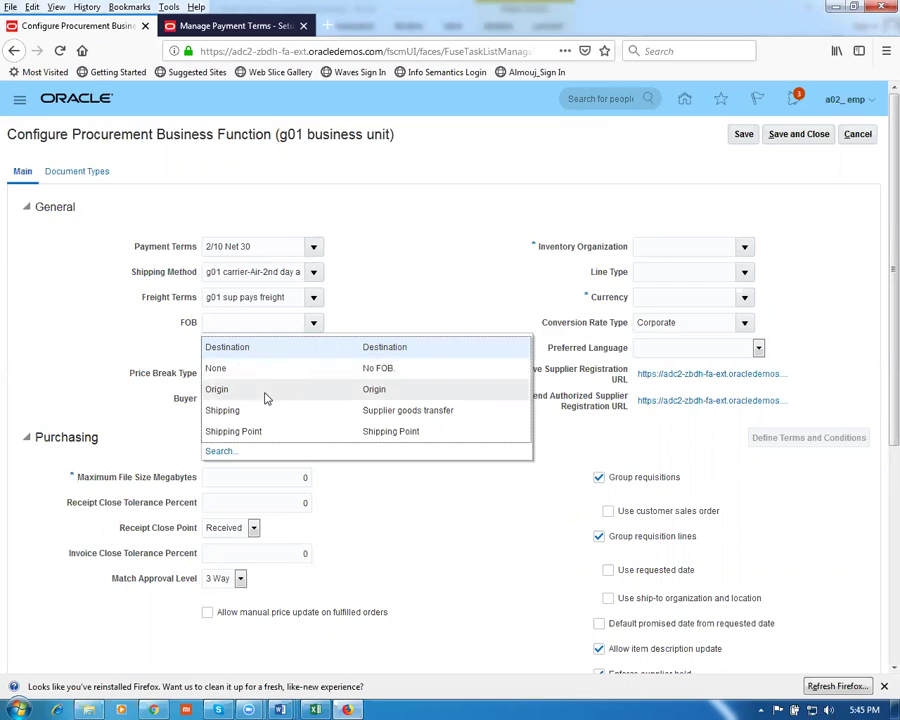
click(263, 393)
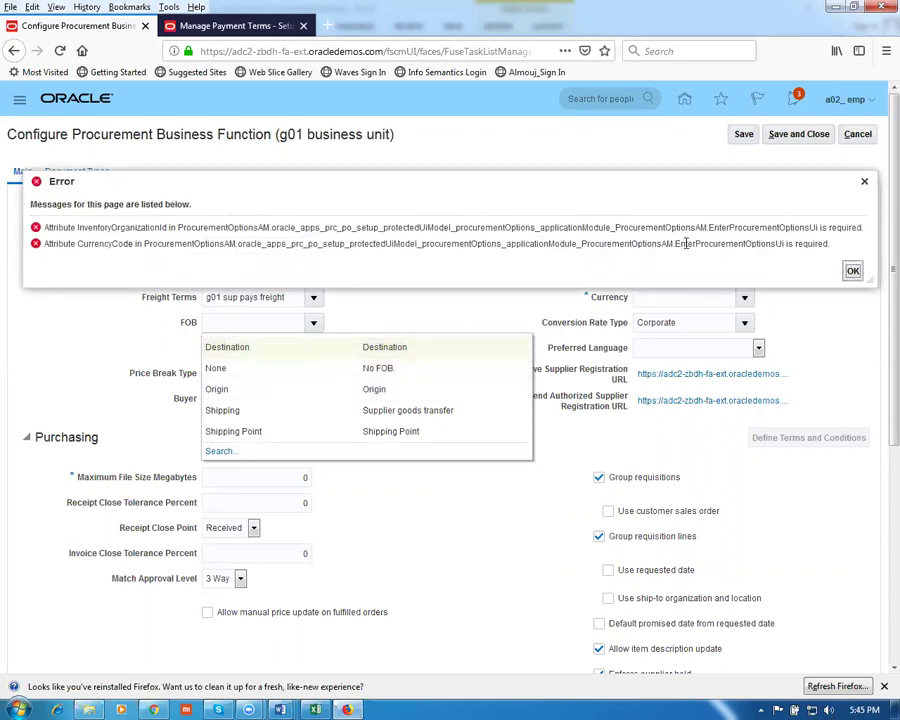
click(850, 273)
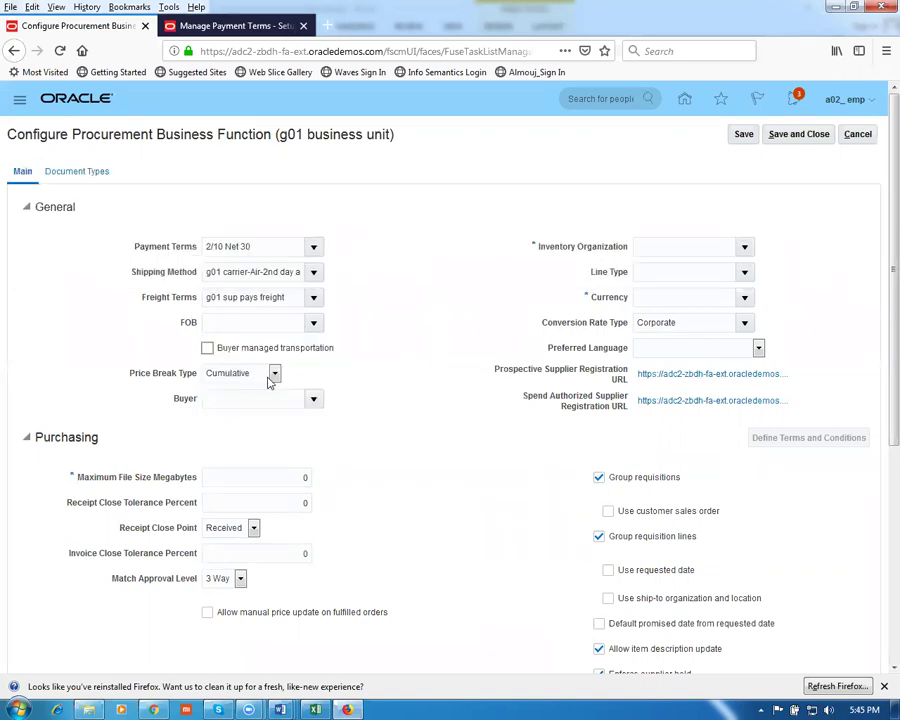
Choose Destination as the g01 FOB, leave Buyer blank, and move to Inventory Organization
click(315, 325)
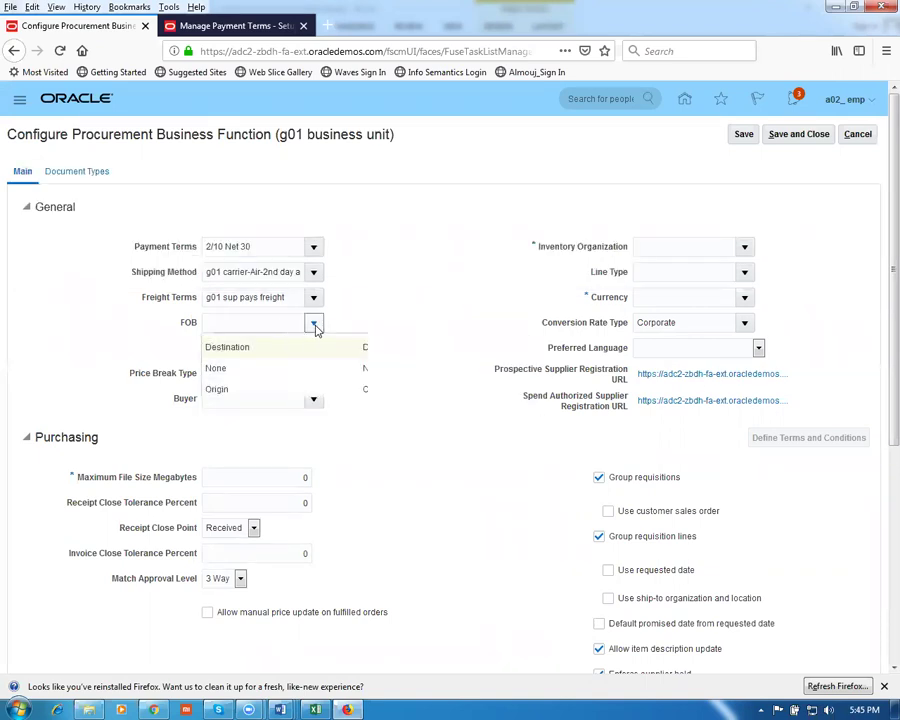
click(288, 356)
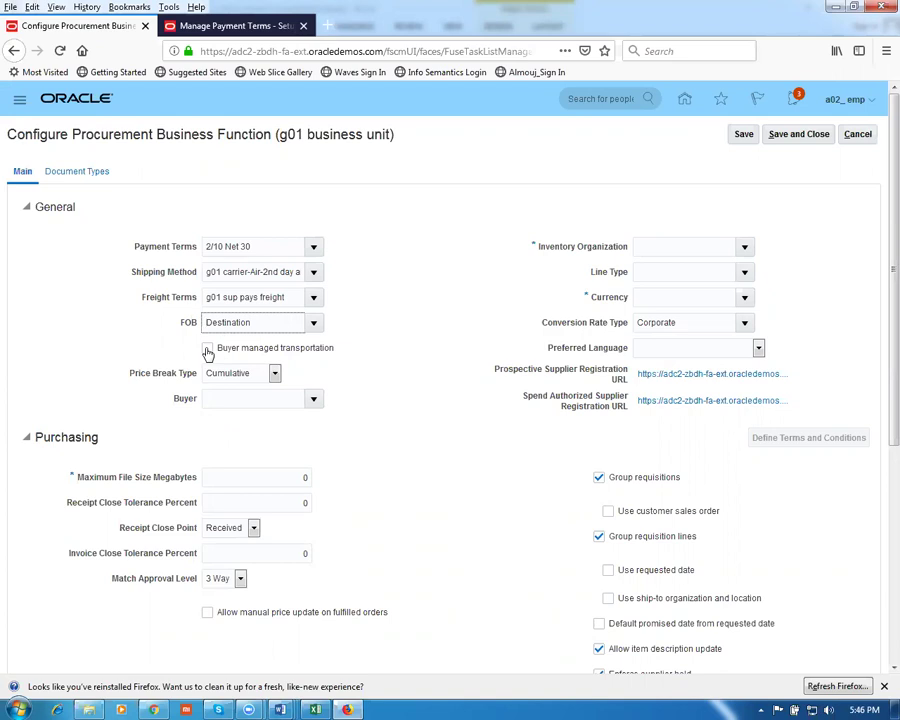
click(249, 398)
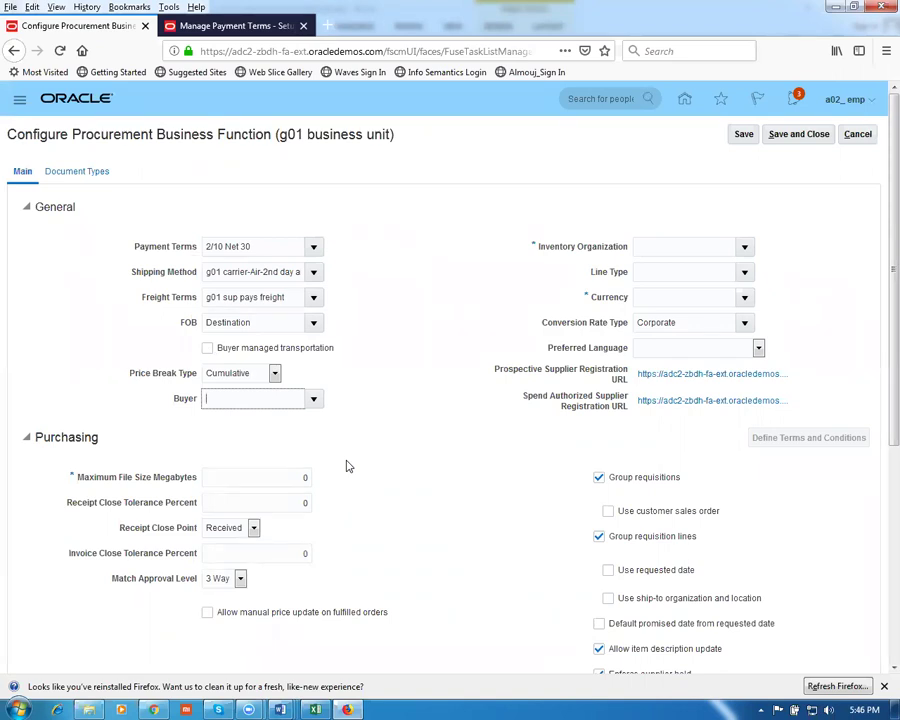
click(368, 448)
click(646, 246)
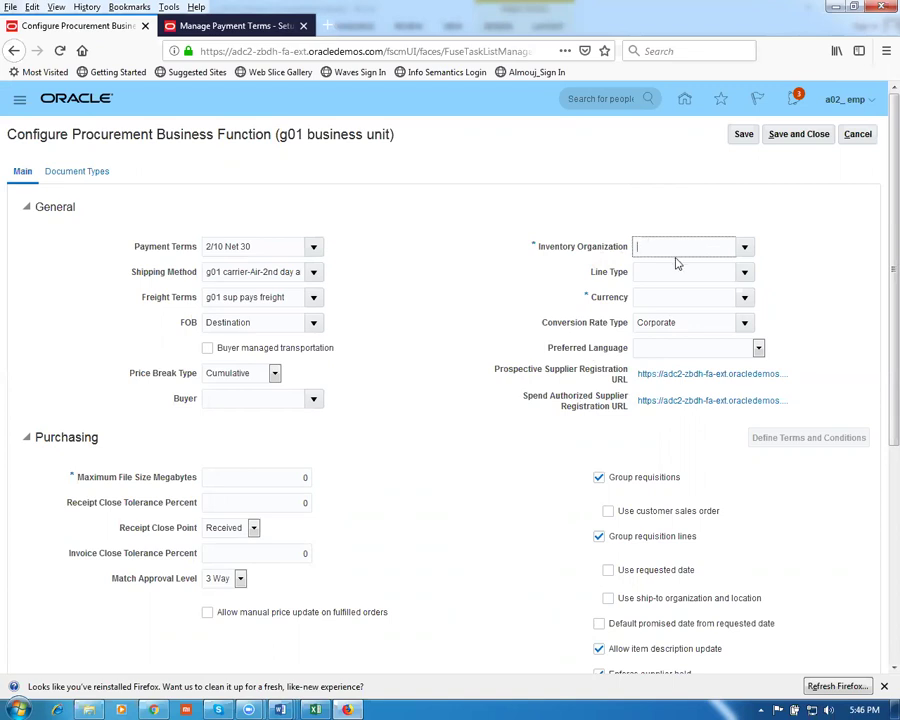
click(88, 707)
In Fusion_Procurement, step past Inventory Roles Details to Inventory_org_Fin_Option and open it in Word
click(400, 399)
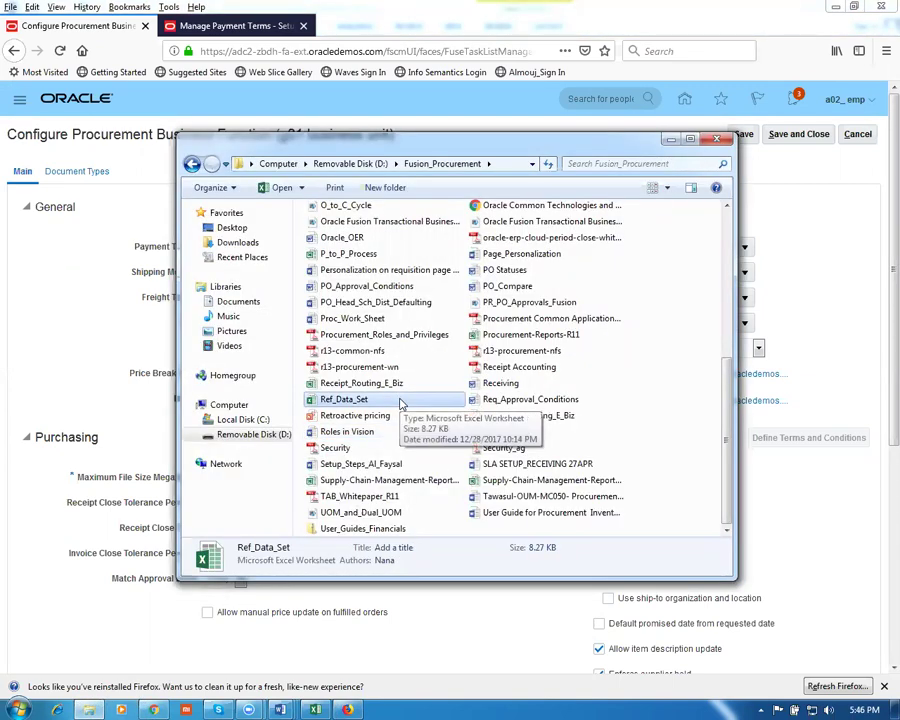
key(i)
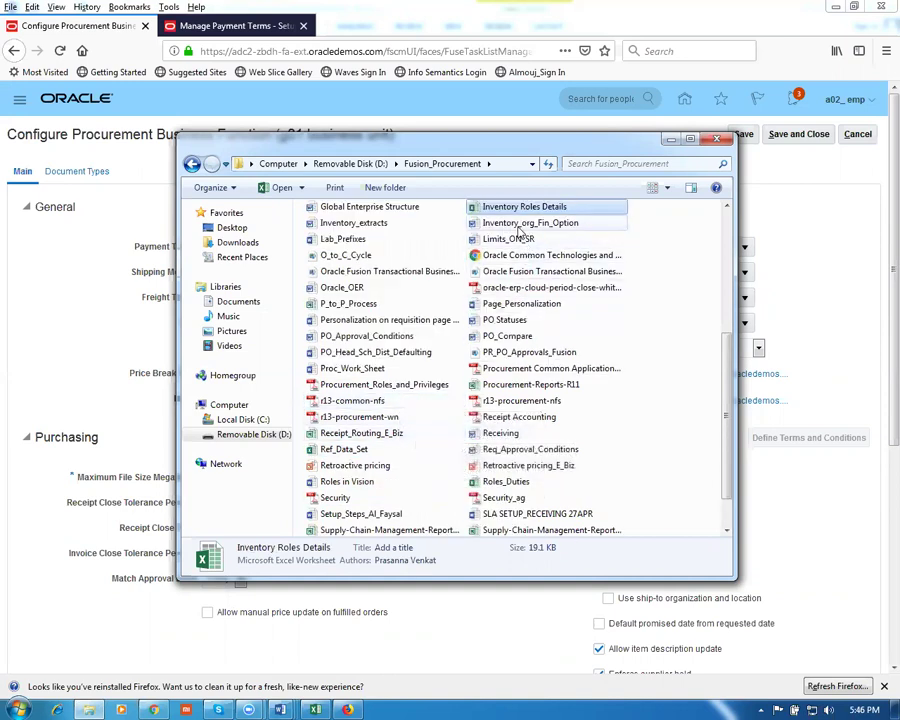
key(i)
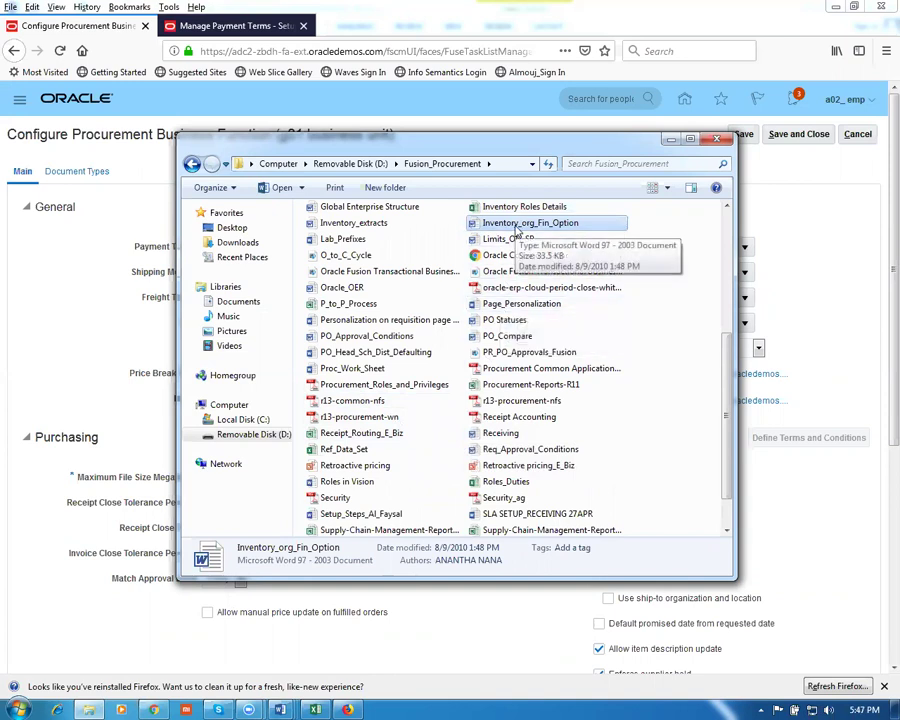
double_click(516, 227)
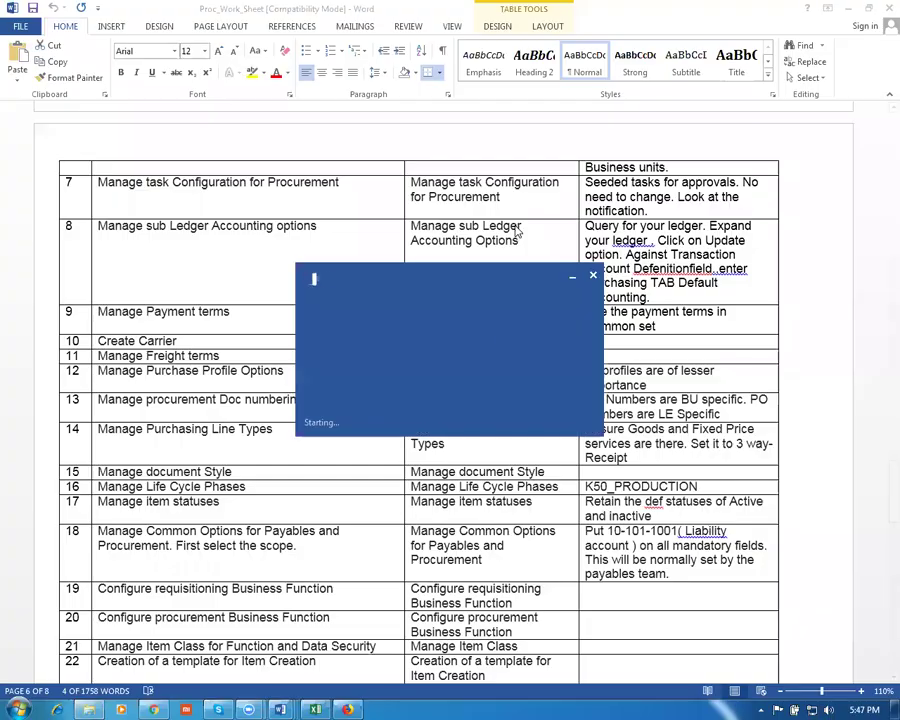
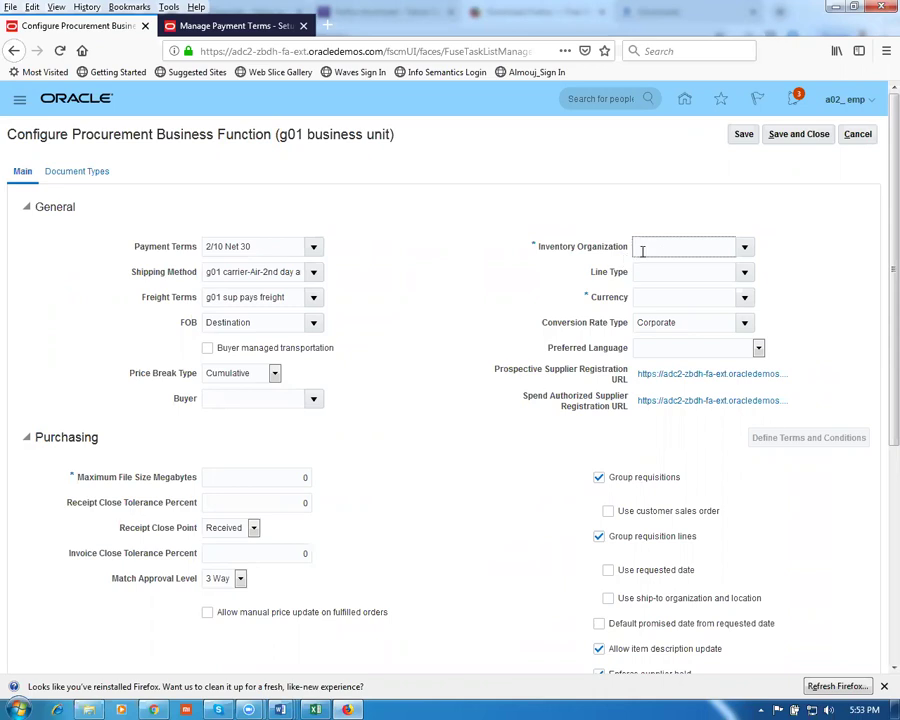
Search for g01 and set the procurement Inventory Organization to G010 g01 master org
text(g01)
key(Tab)
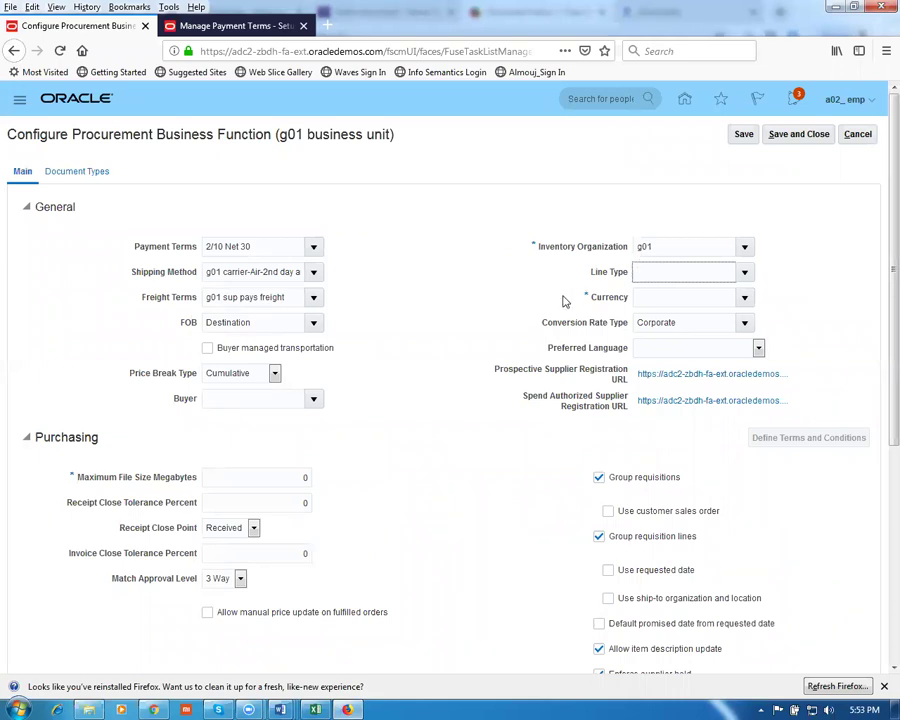
click(744, 247)
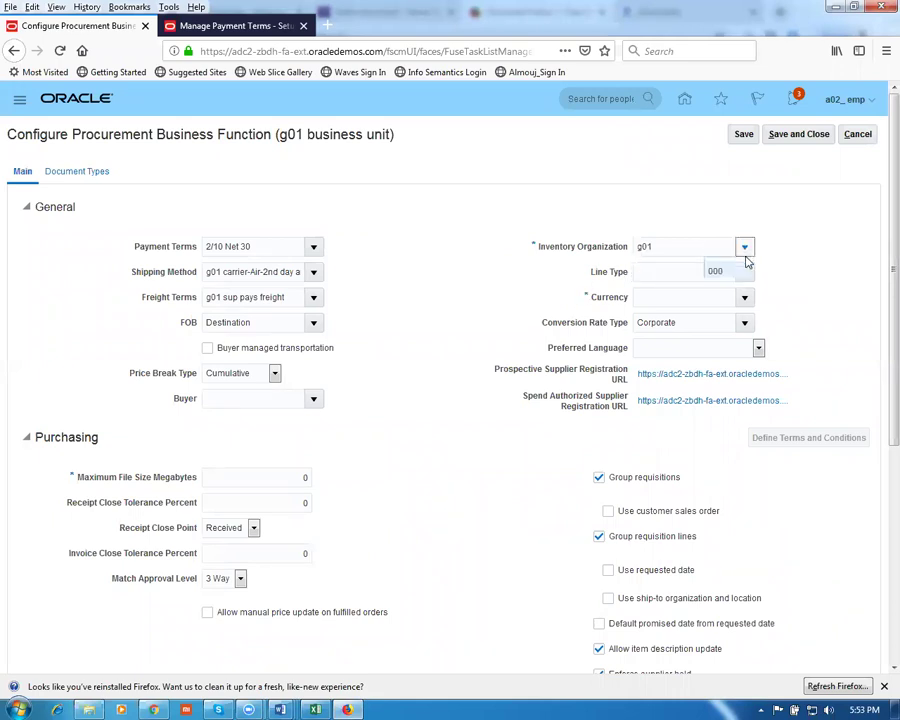
click(212, 494)
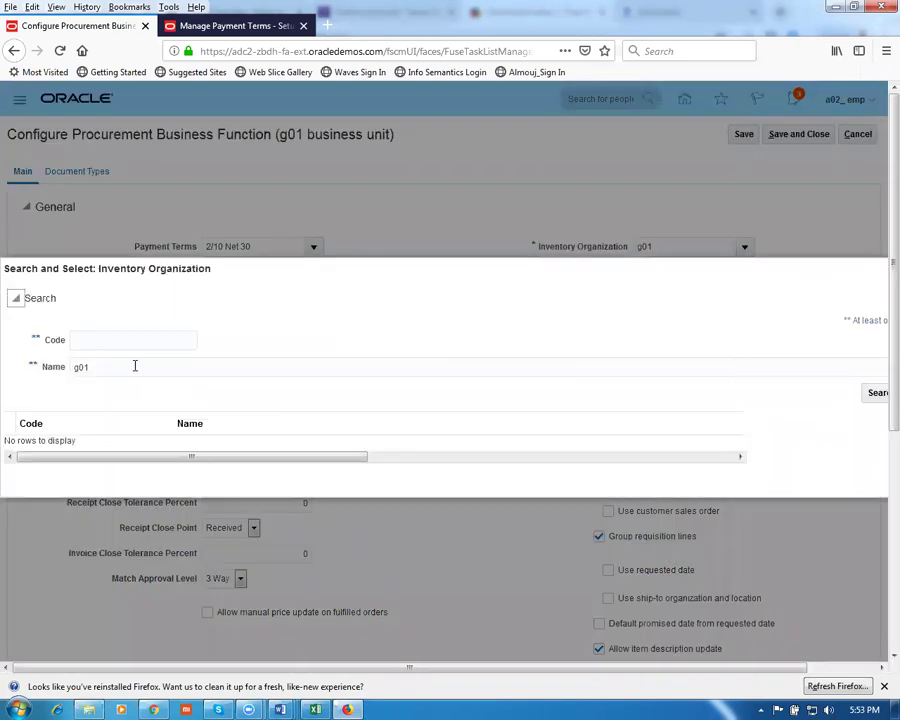
click(877, 394)
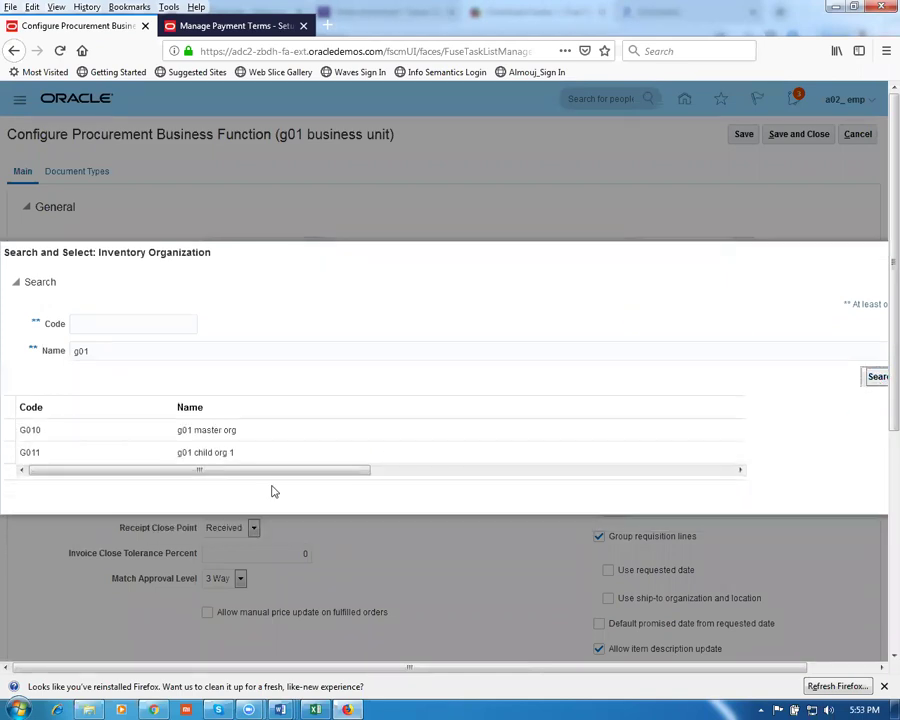
click(251, 431)
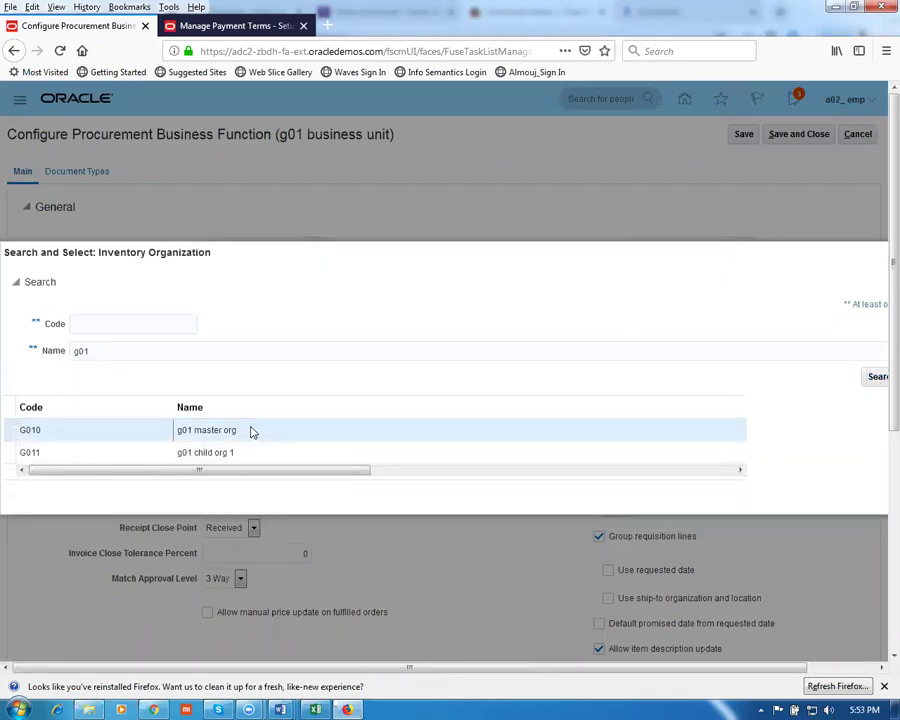
double_click(251, 431)
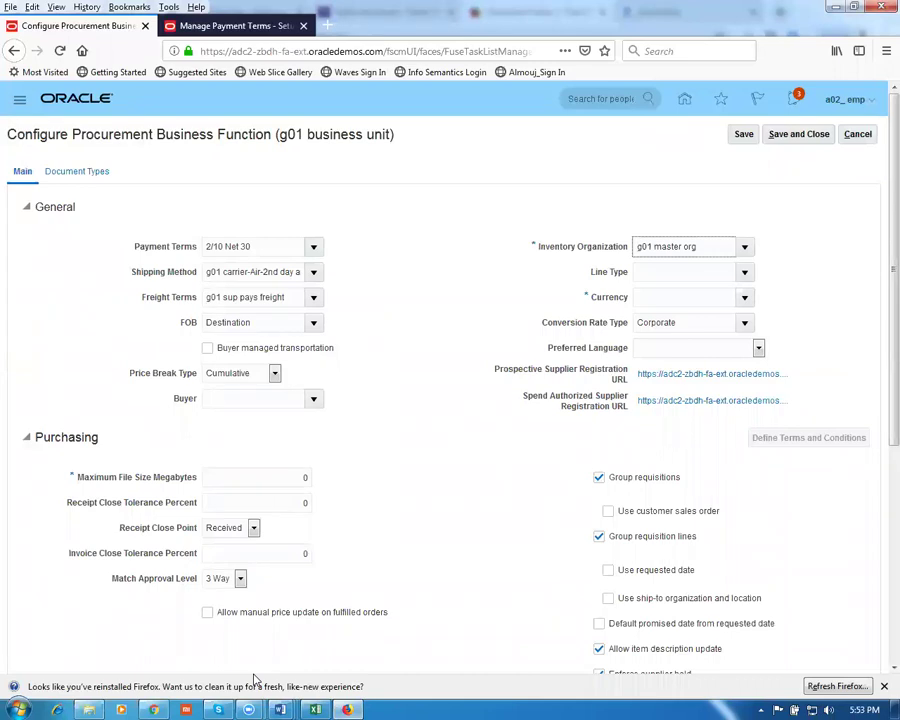
mouse_move(280, 709)
click(555, 630)
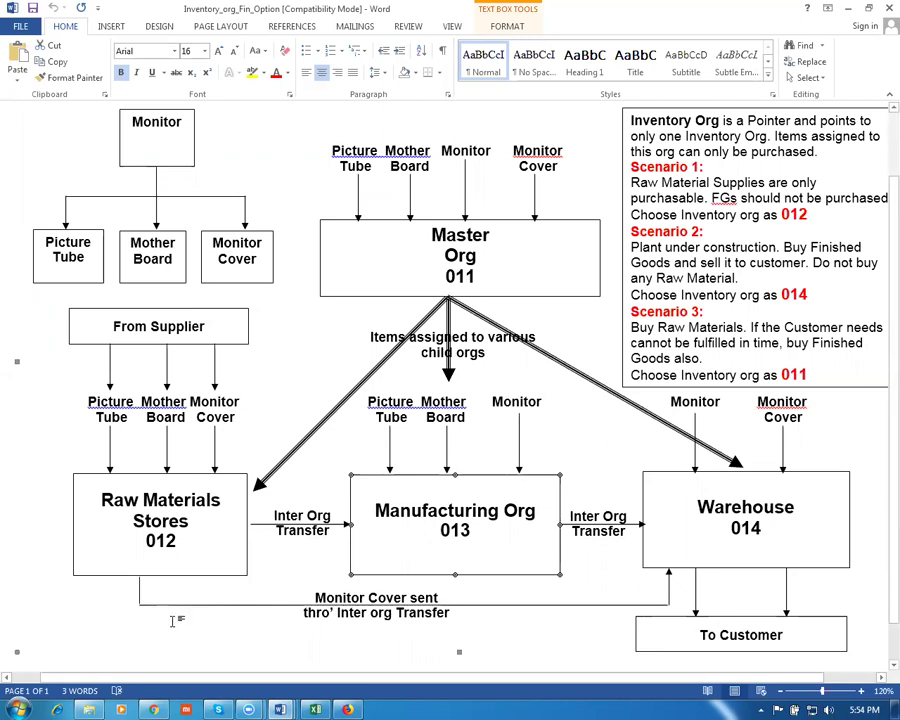
click(153, 708)
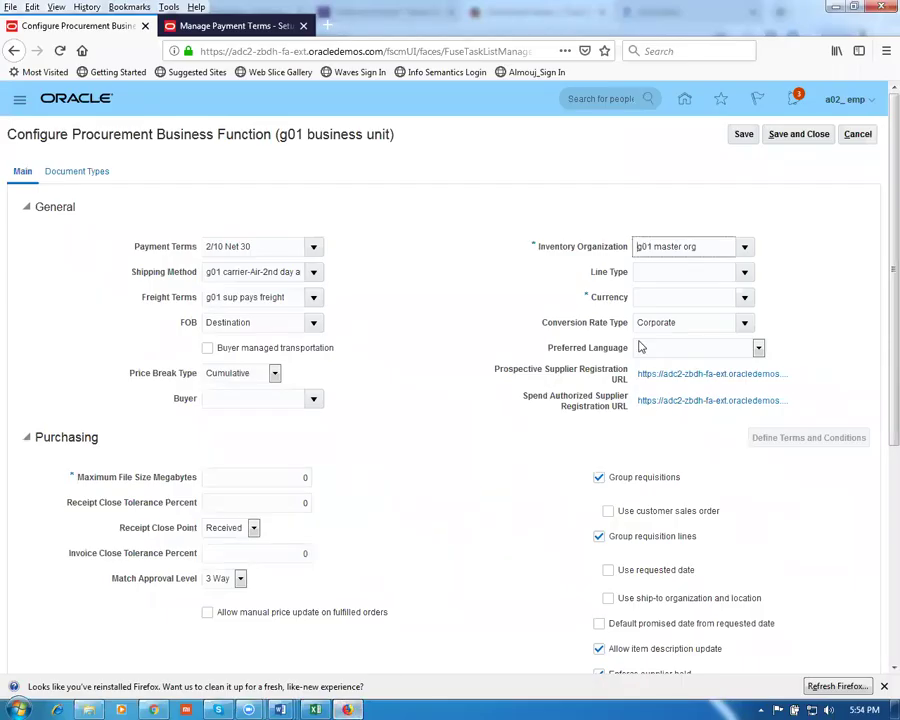
Set line type Goods, currency USD and preferred language American English US
click(662, 271)
text(goods)
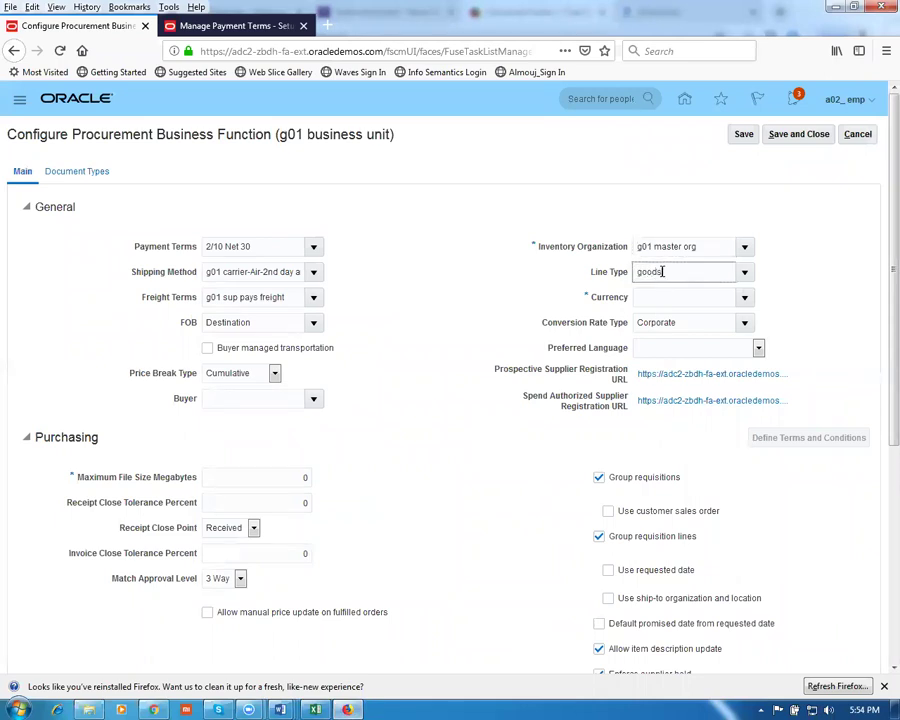
key(Tab)
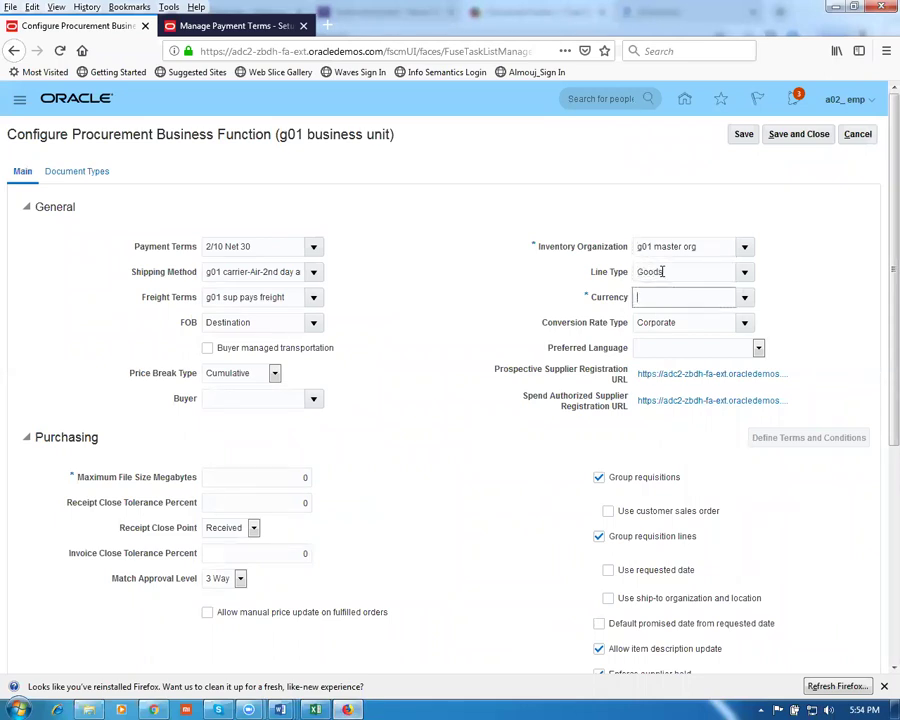
text(USD)
key(Tab)
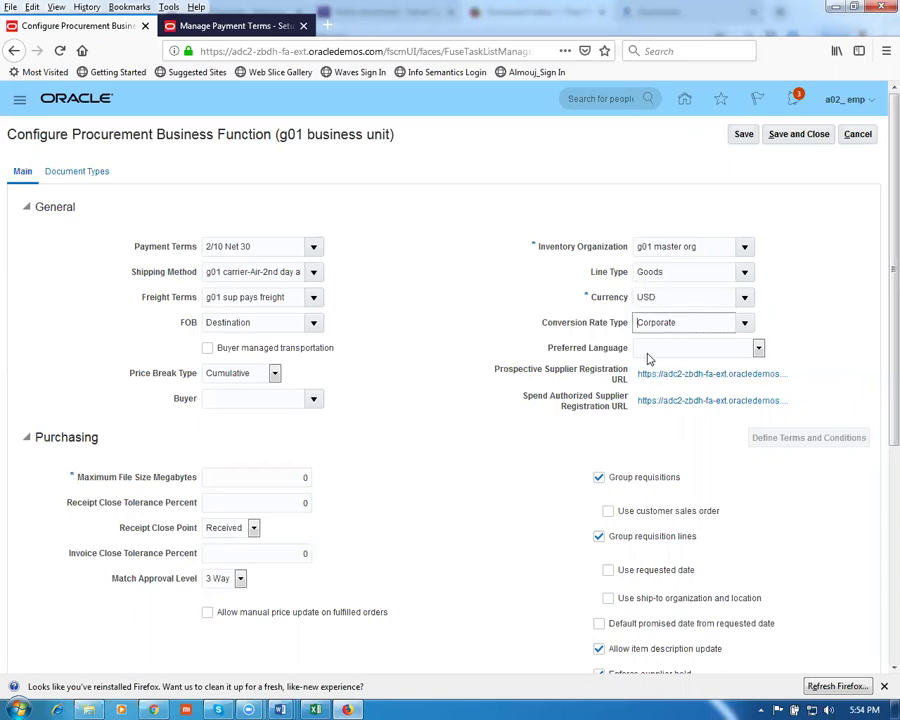
click(665, 350)
drag(759, 440, 782, 587)
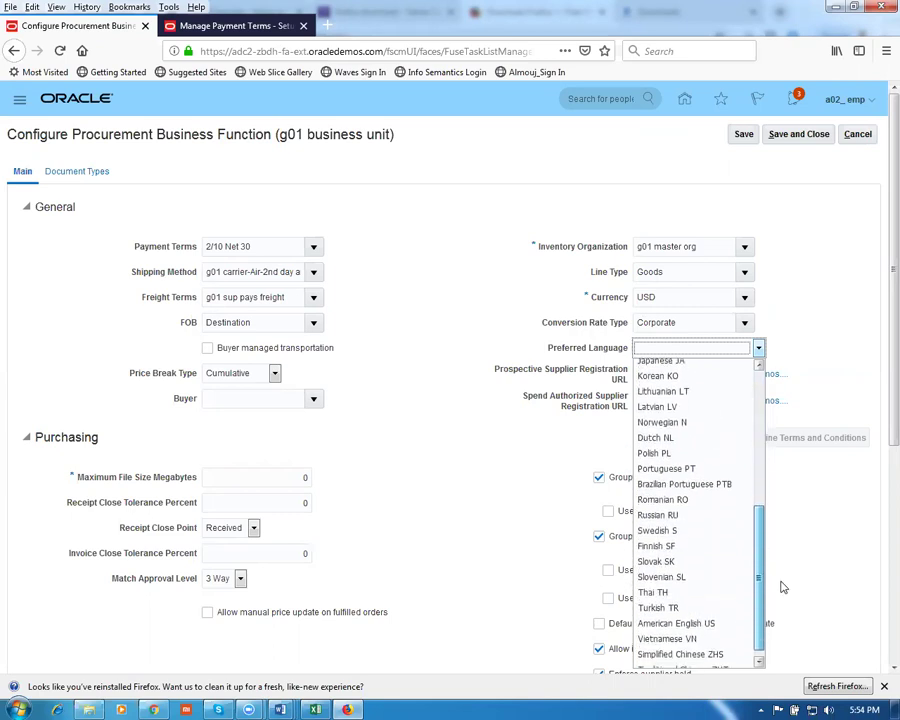
click(712, 622)
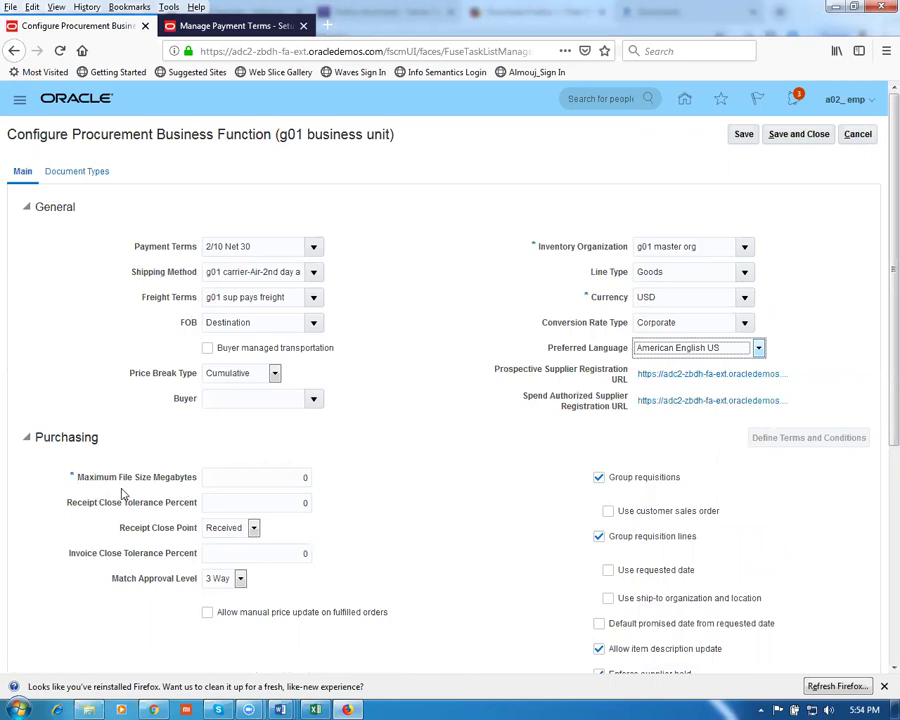
Edit the maximum file size value, then save and close the procurement configuration
double_click(304, 478)
text(50)
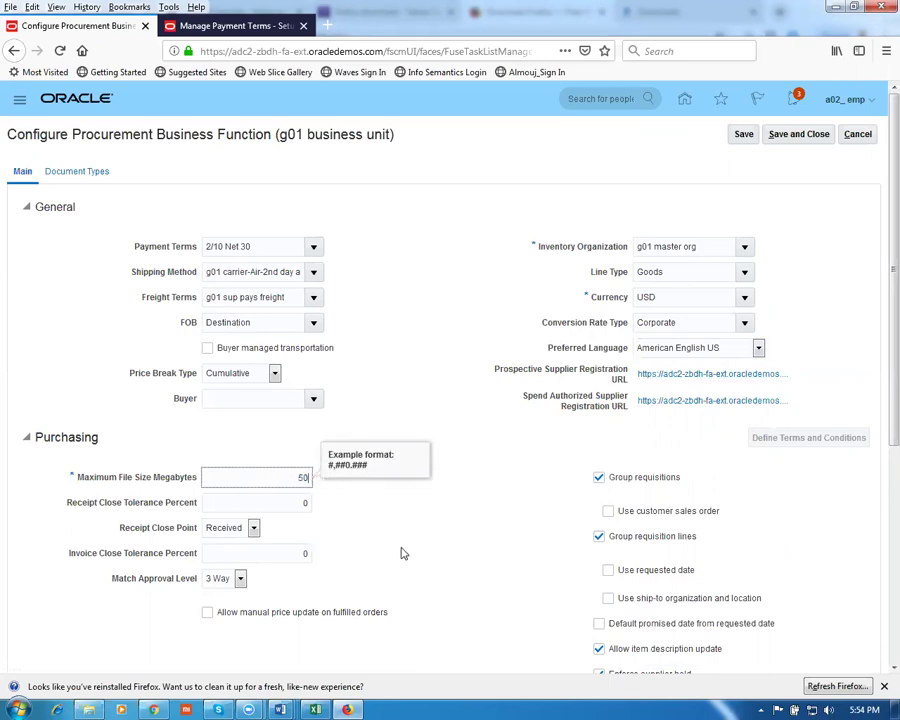
click(281, 478)
drag(281, 478, 317, 485)
text(0)
click(394, 540)
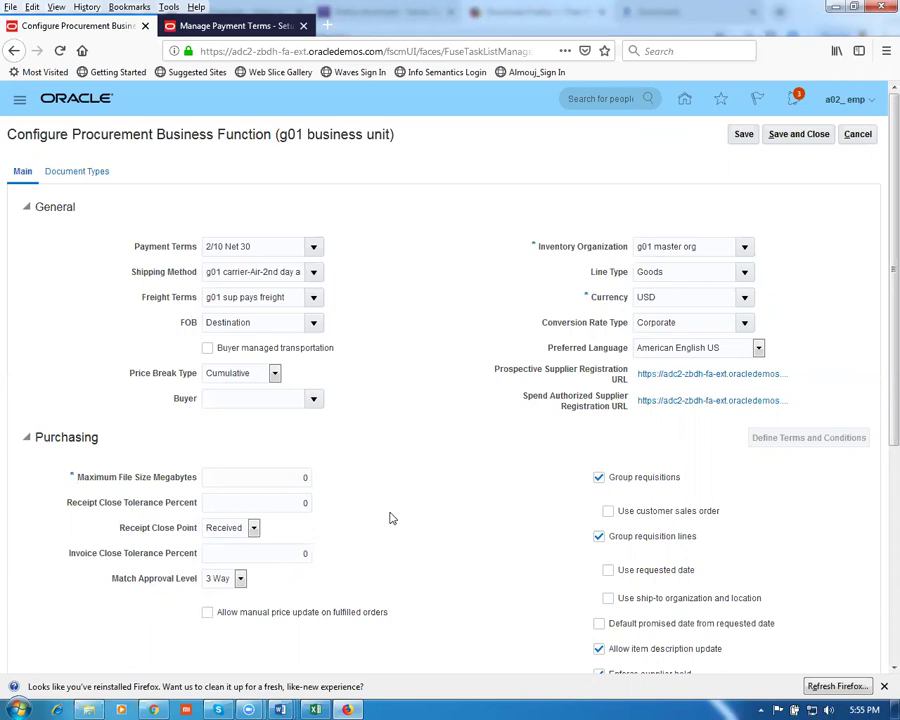
click(806, 140)
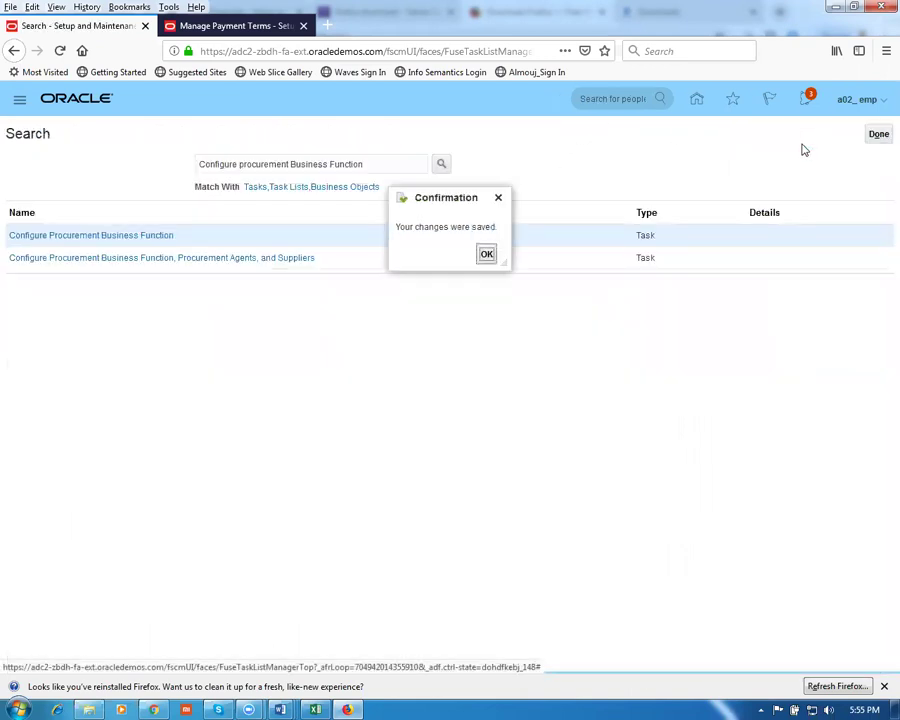
click(486, 255)
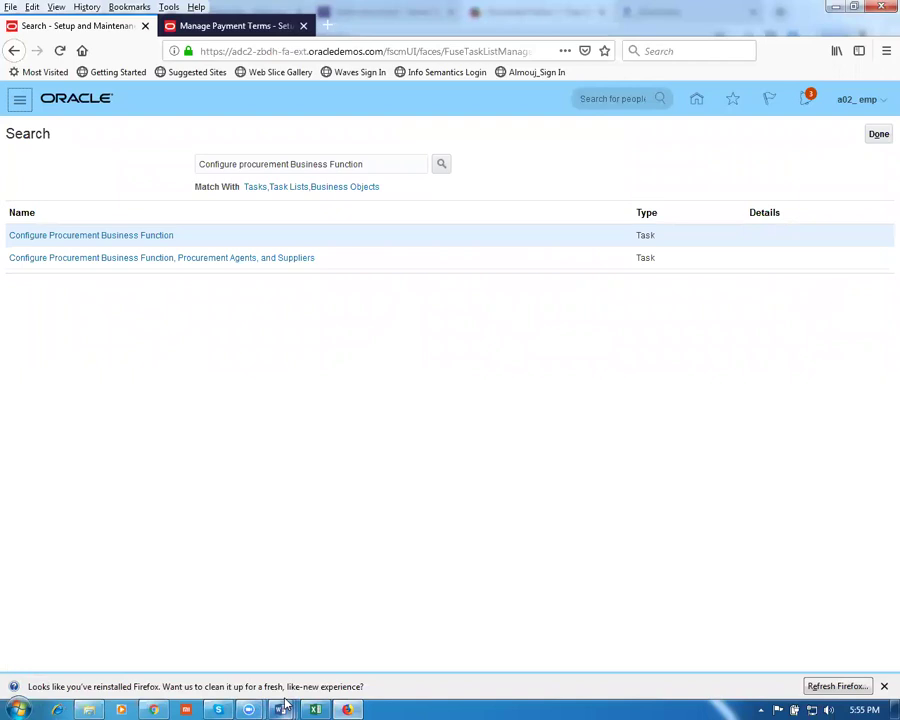
In the Proc_Work_Sheet document, select the row 21 task and move to the next task, Manage Item Class
mouse_move(285, 705)
click(129, 653)
scroll(143, 597, down, 2)
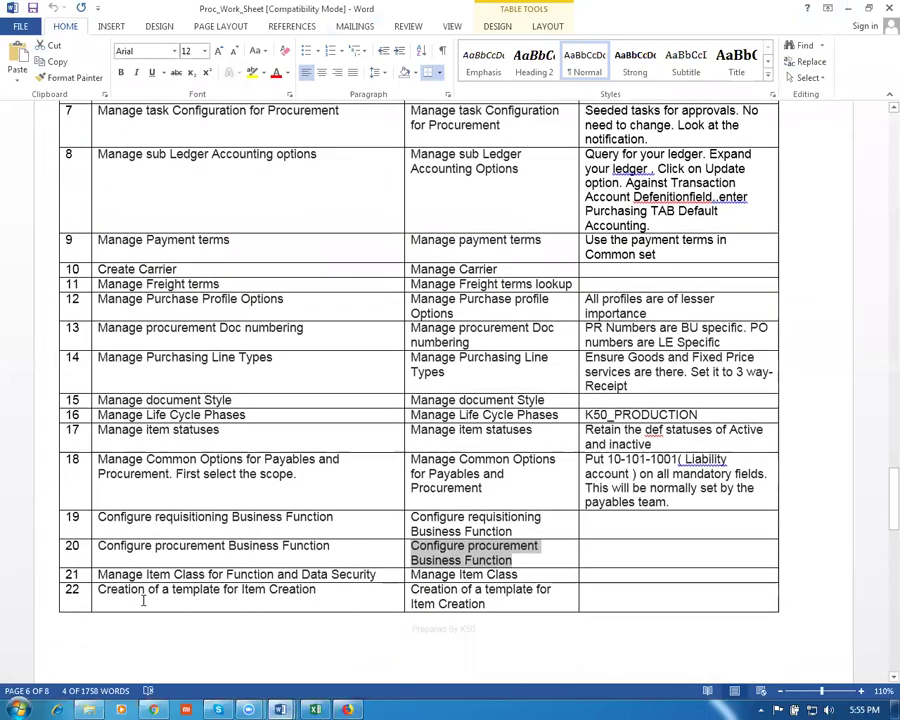
drag(128, 574, 357, 580)
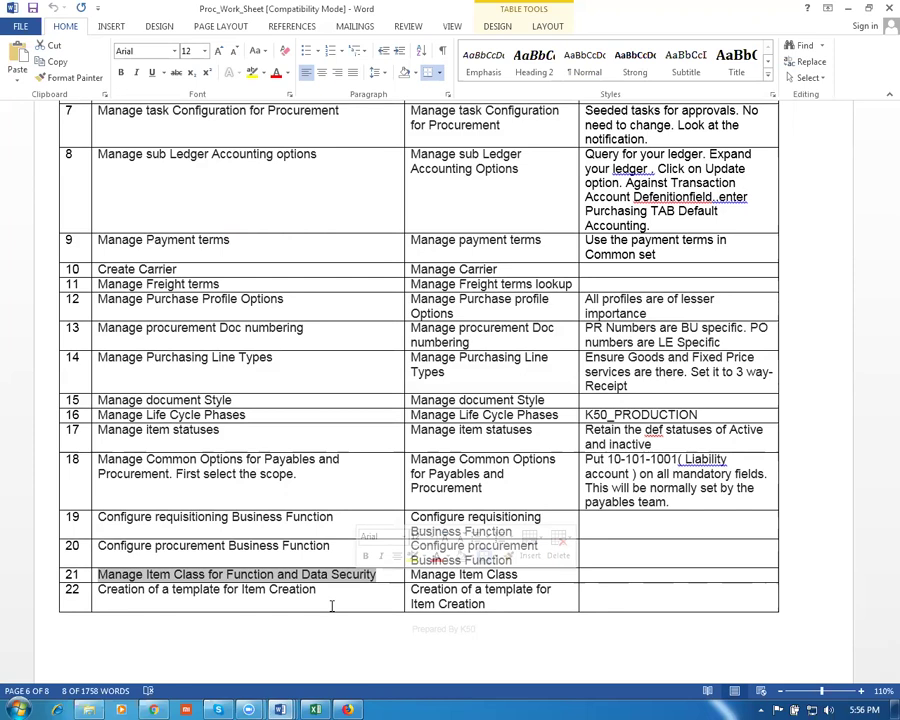
key(Tab)
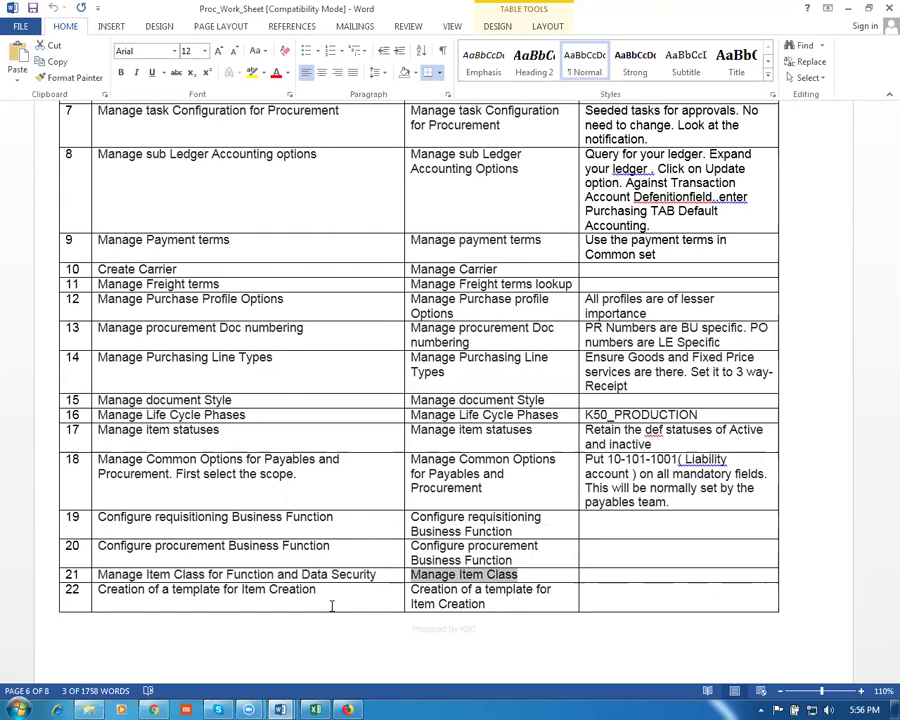
key(alt+Tab)
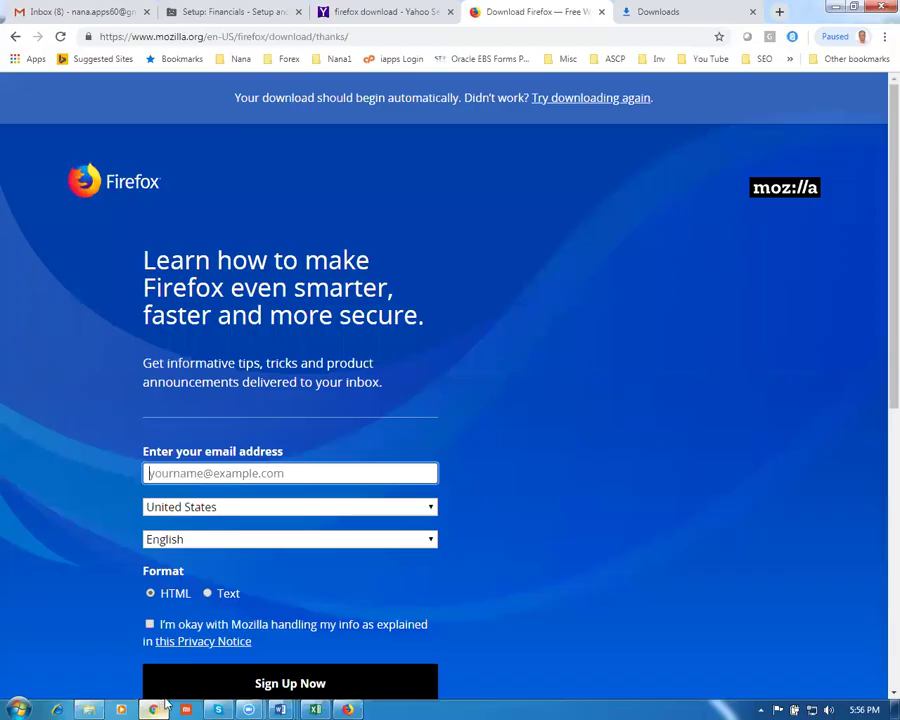
Close the setup task search in Firefox and return to the Oracle home page
click(347, 709)
click(878, 140)
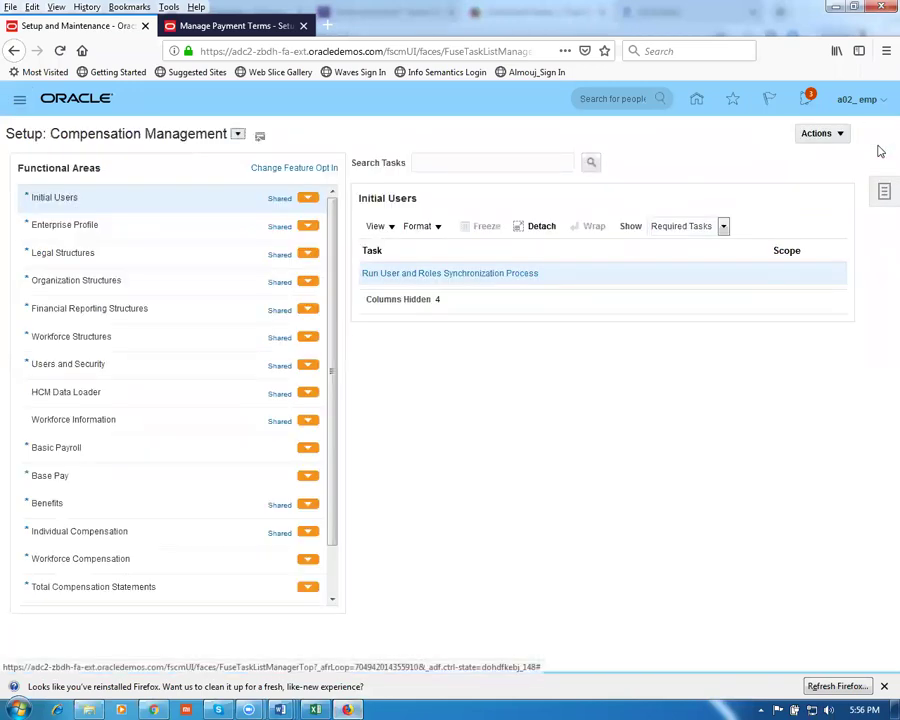
click(697, 101)
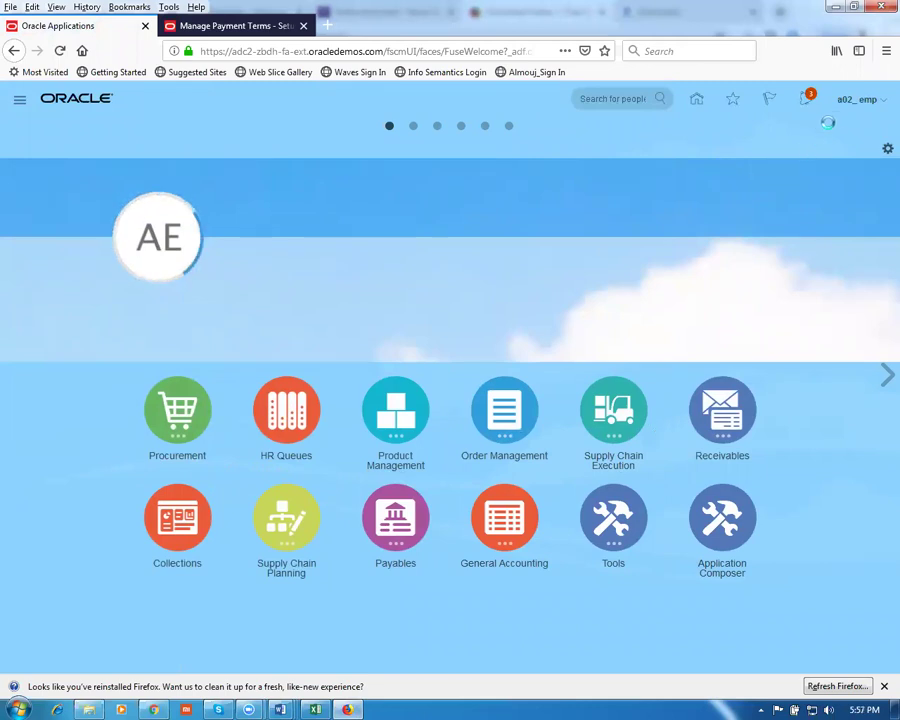
click(853, 104)
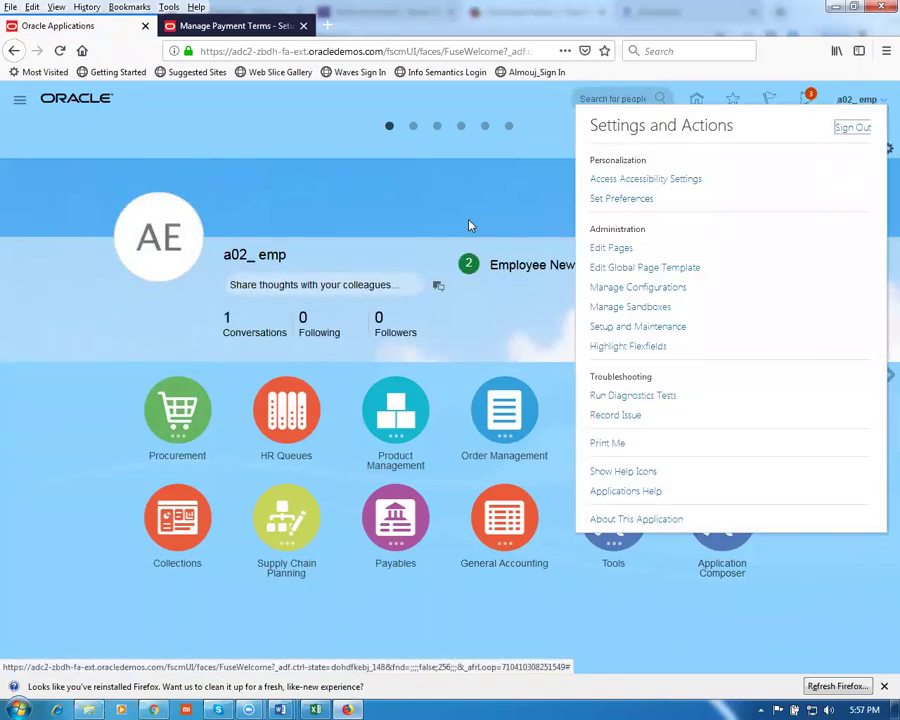
click(296, 203)
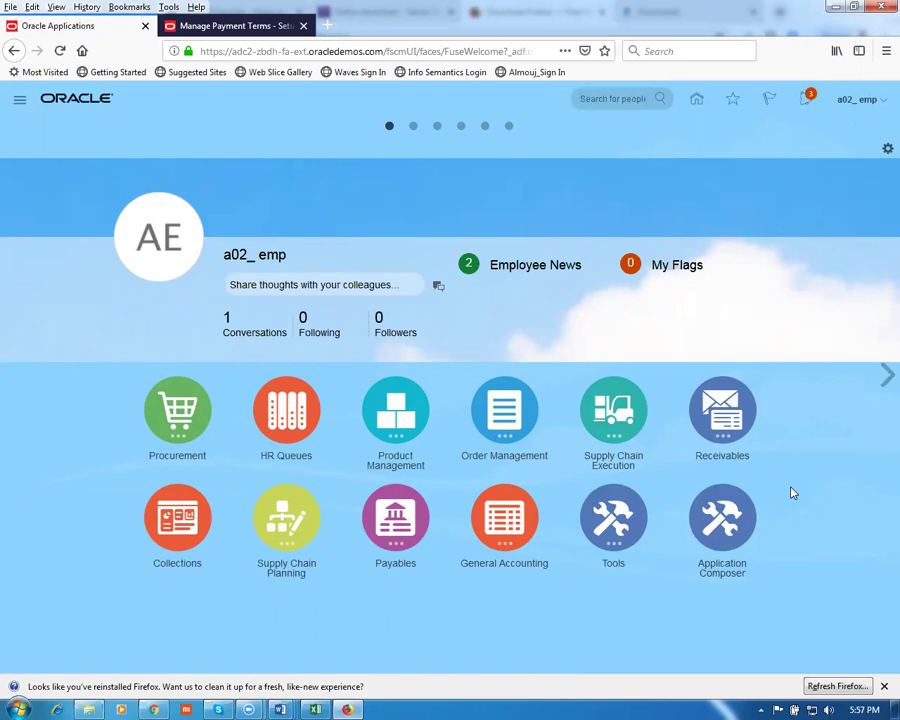
Open Product Information Management from Product Management and start a new item
click(390, 412)
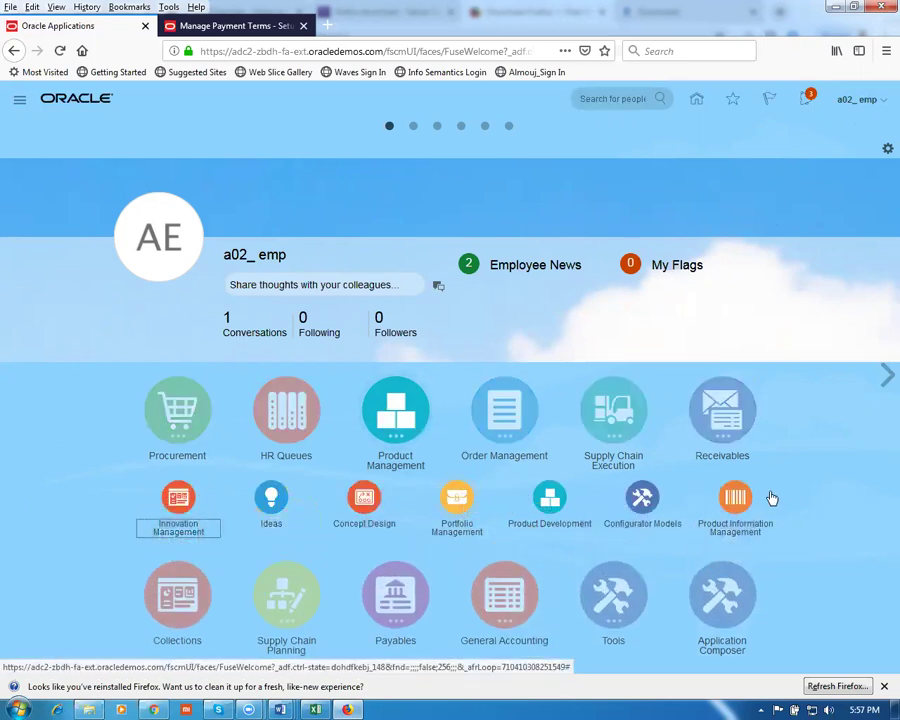
click(742, 506)
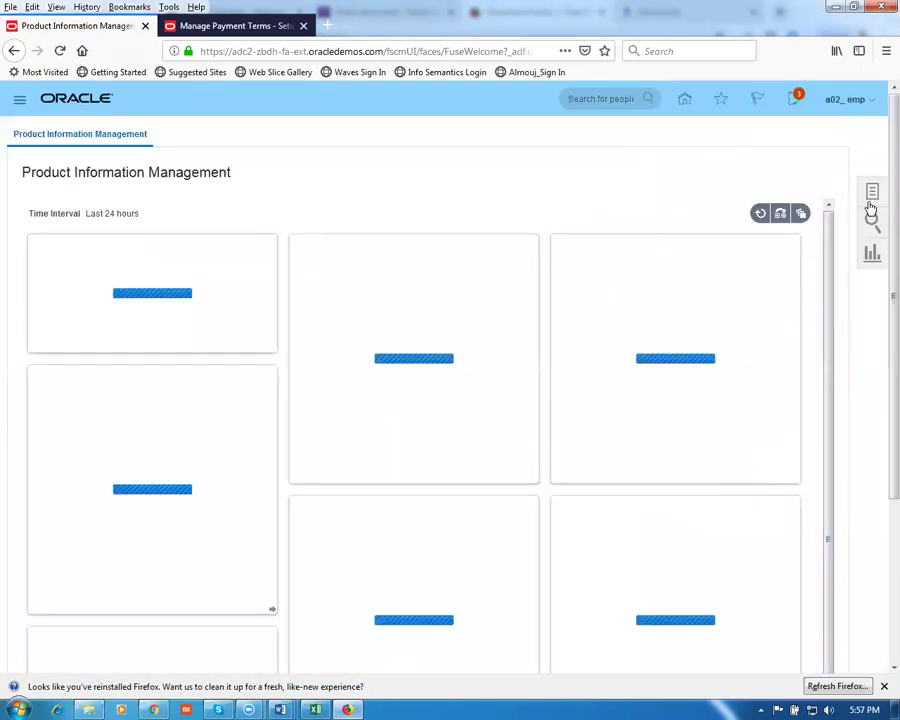
click(871, 200)
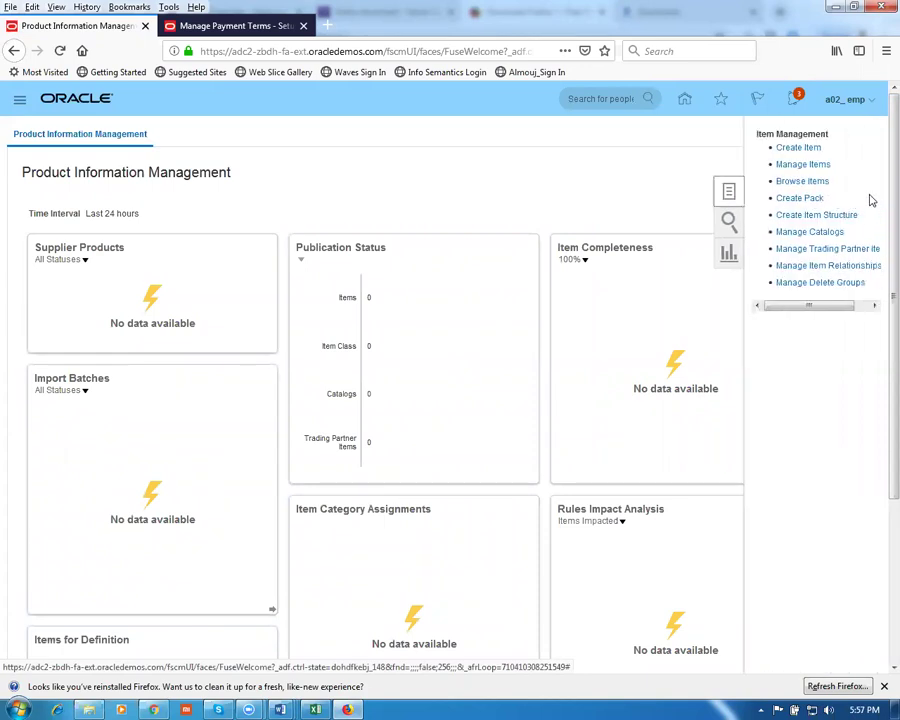
click(788, 147)
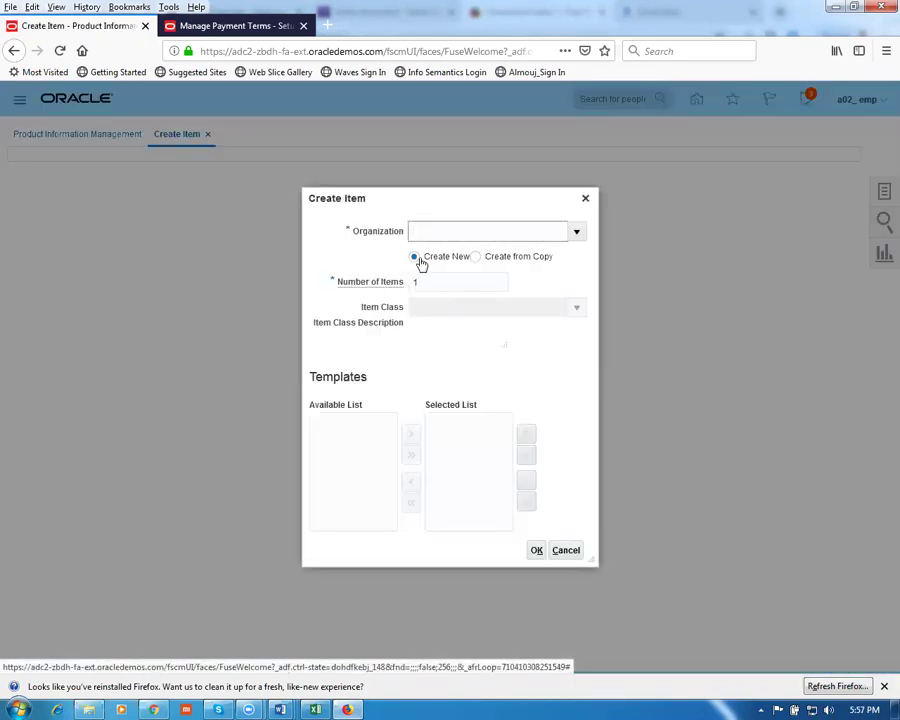
Choose organization G010 and item class Root Item Class, then cancel the new item
text(01)
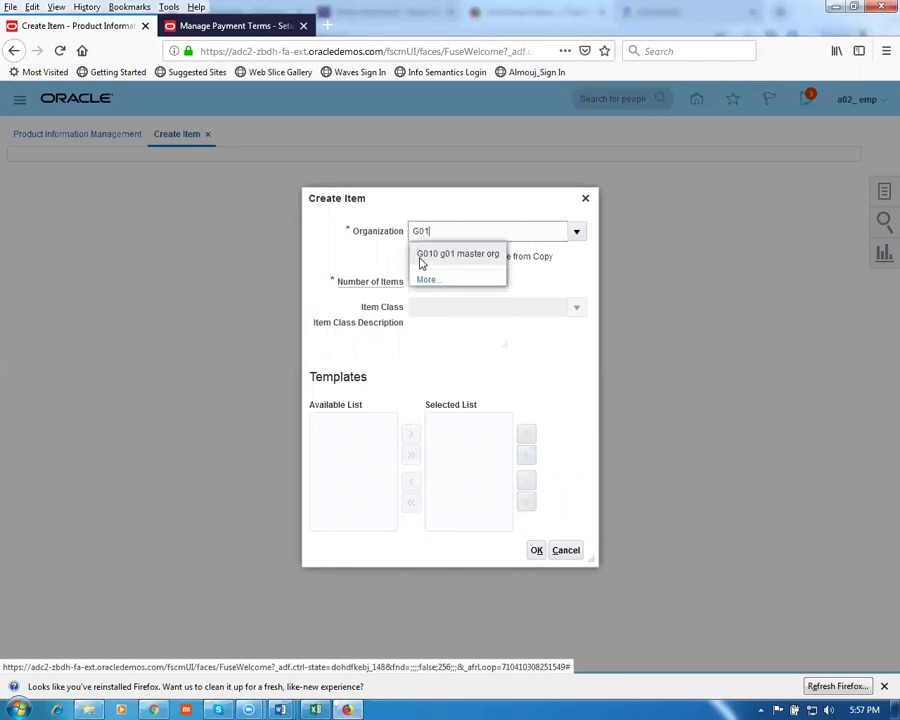
click(420, 255)
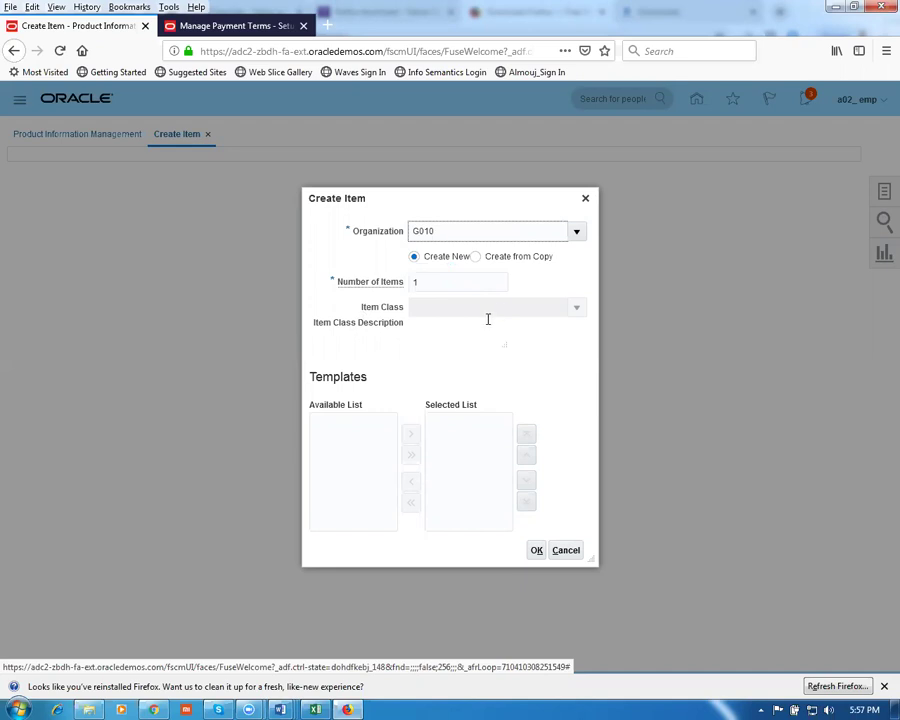
click(467, 310)
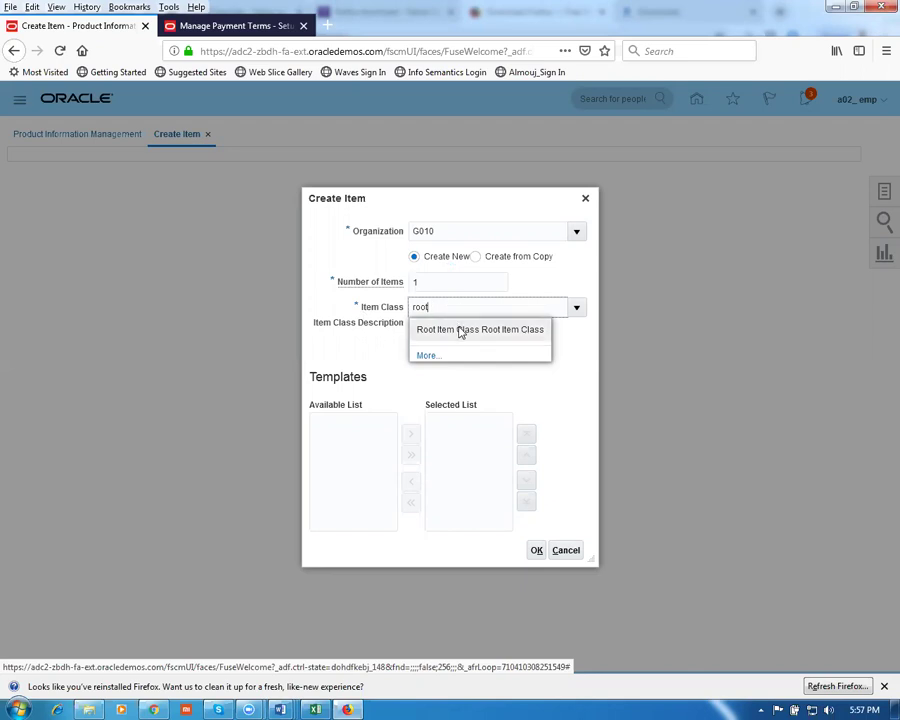
click(460, 330)
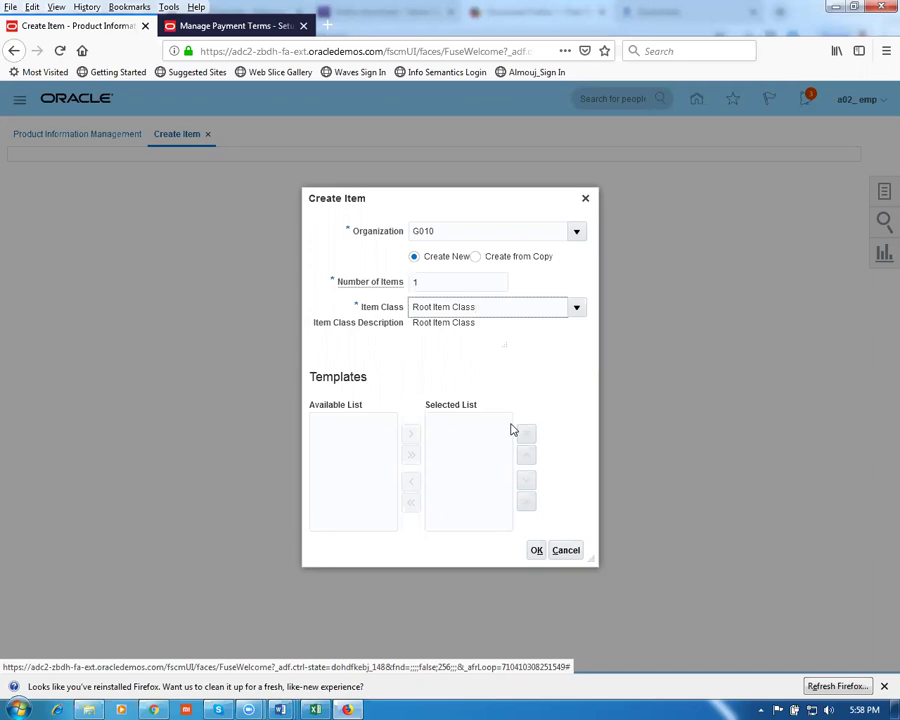
click(574, 551)
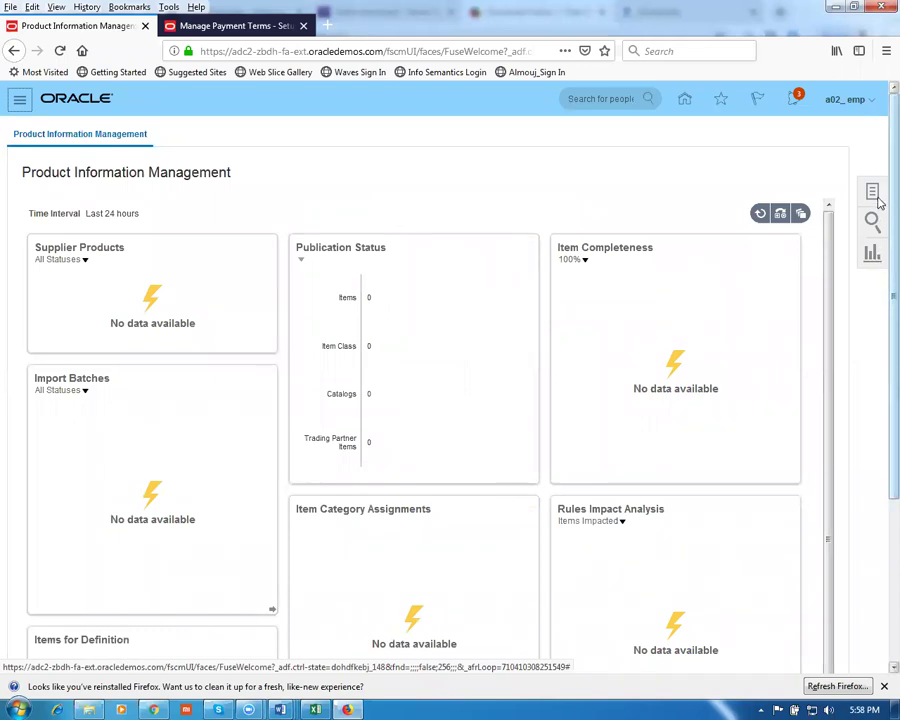
In Setup and Maintenance, search tasks for 'man%item%class%' and open Manage Item Classes
click(844, 101)
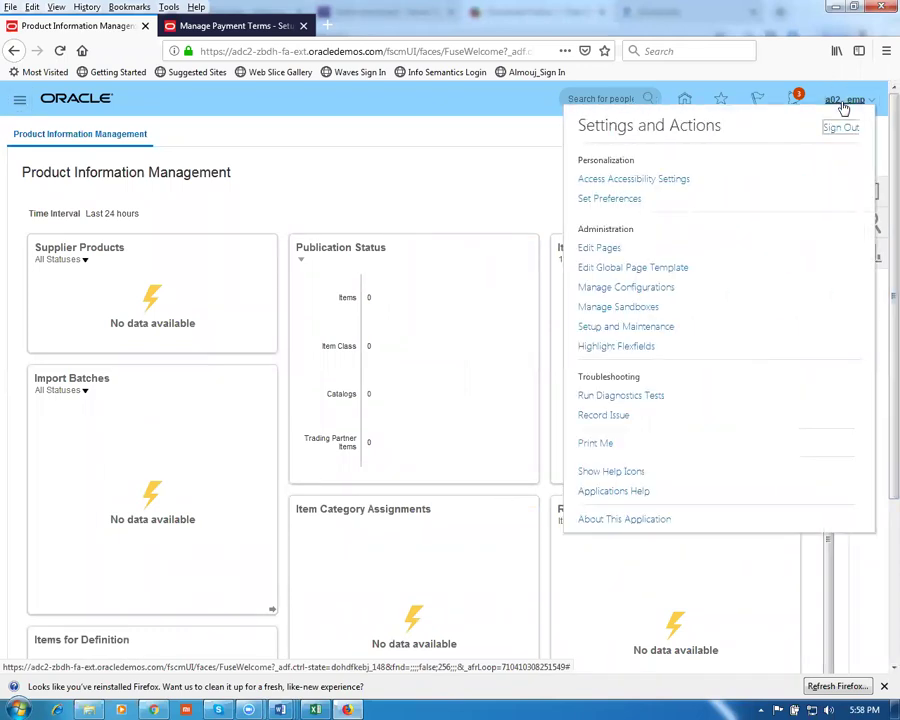
click(645, 330)
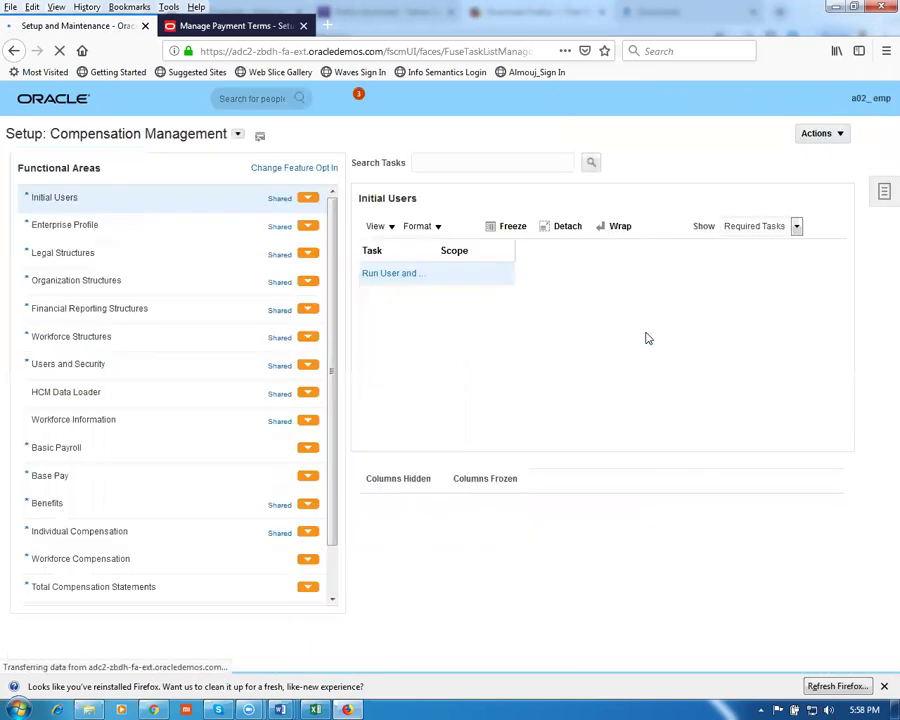
click(884, 193)
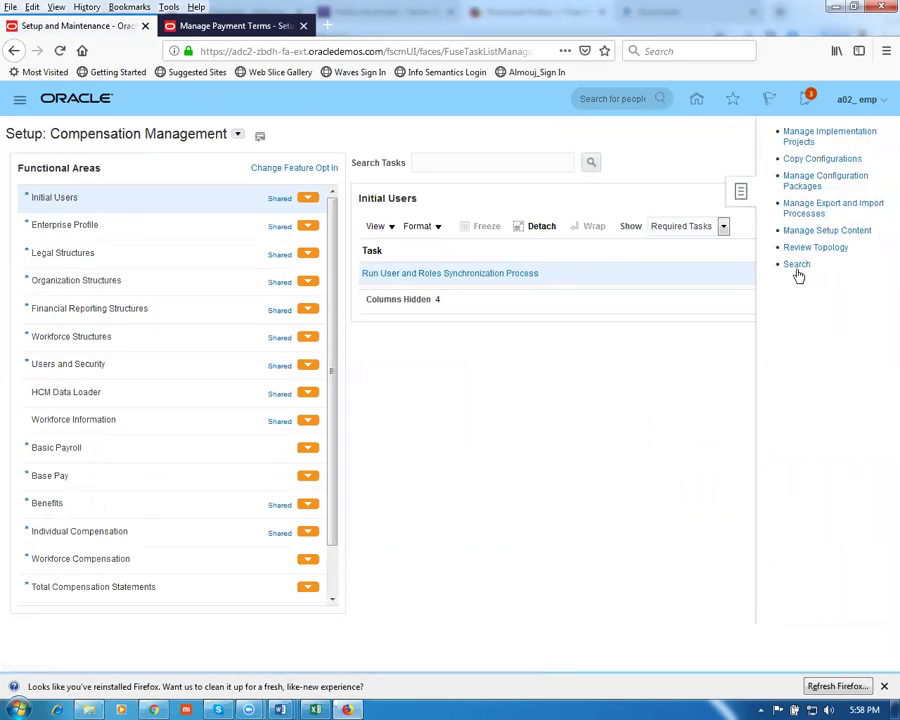
click(795, 266)
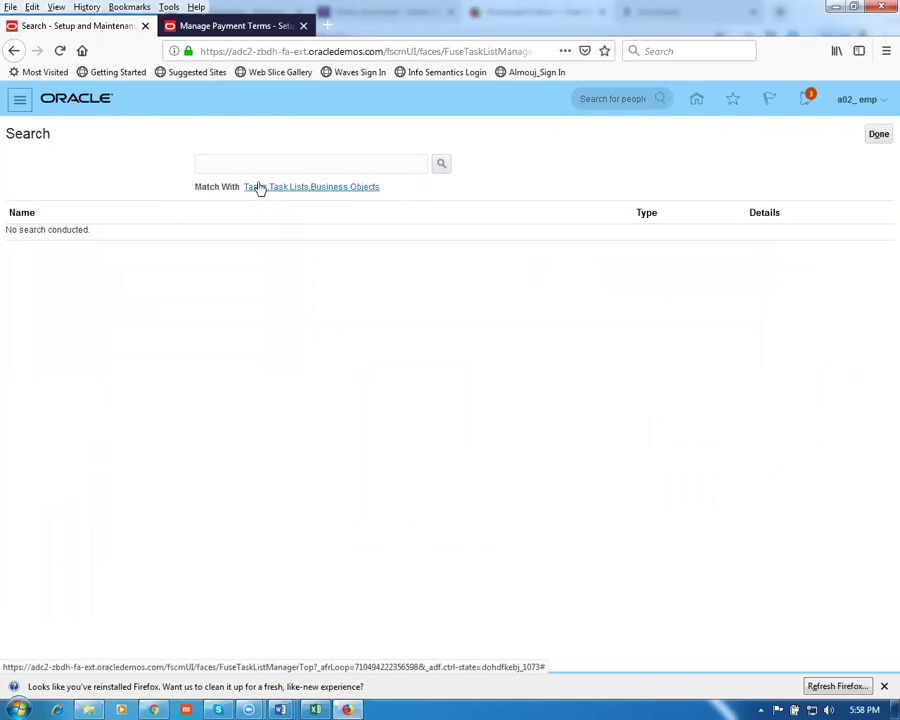
click(255, 163)
text(man%item%class%)
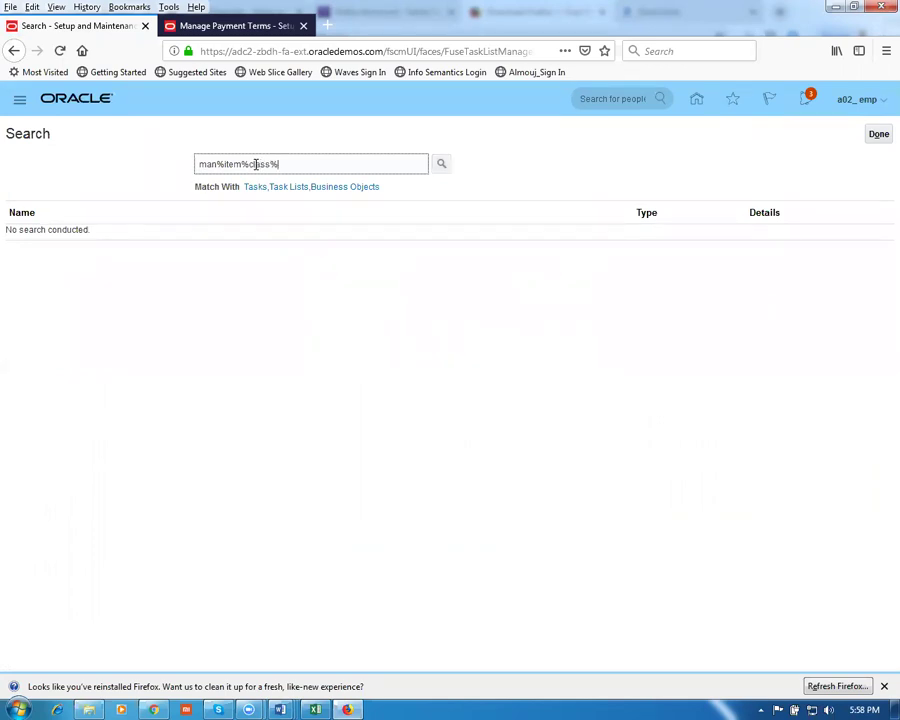
key(Return)
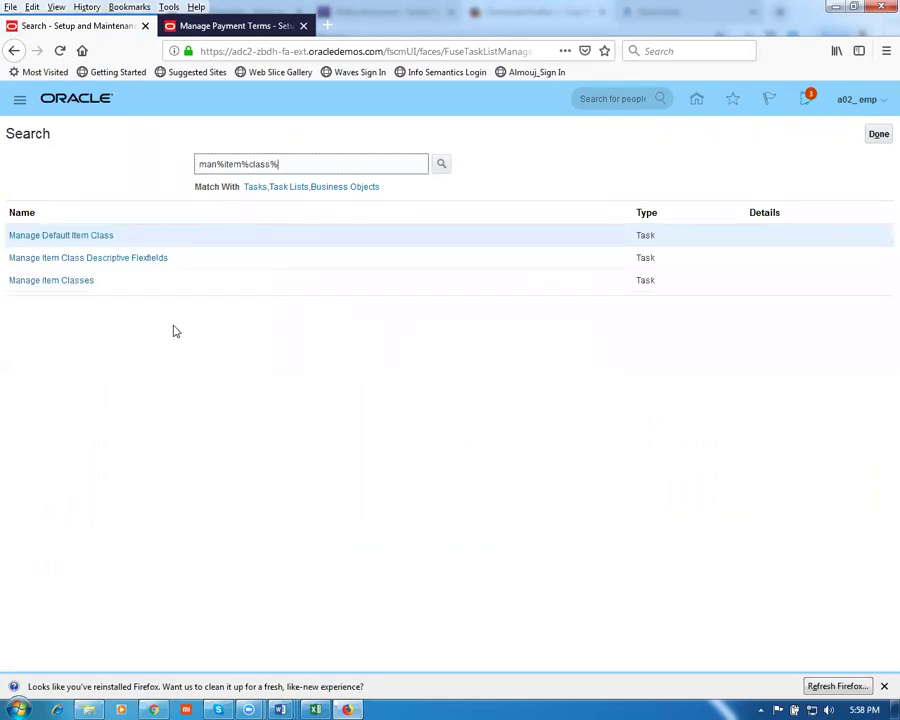
click(51, 281)
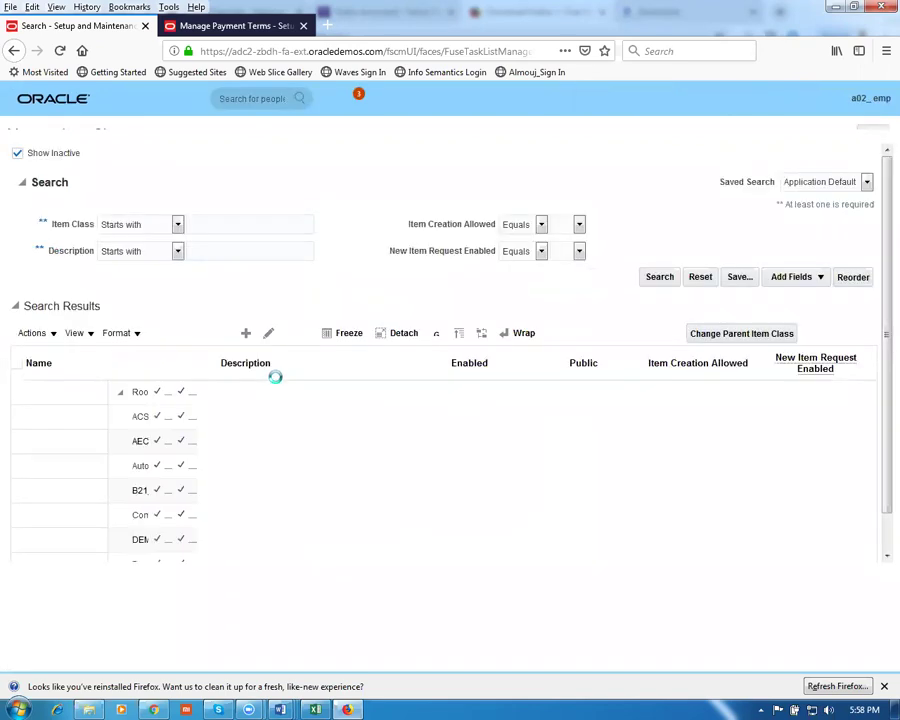
Edit Root Item Class, review its Item Management number settings, then view its security grants
click(24, 408)
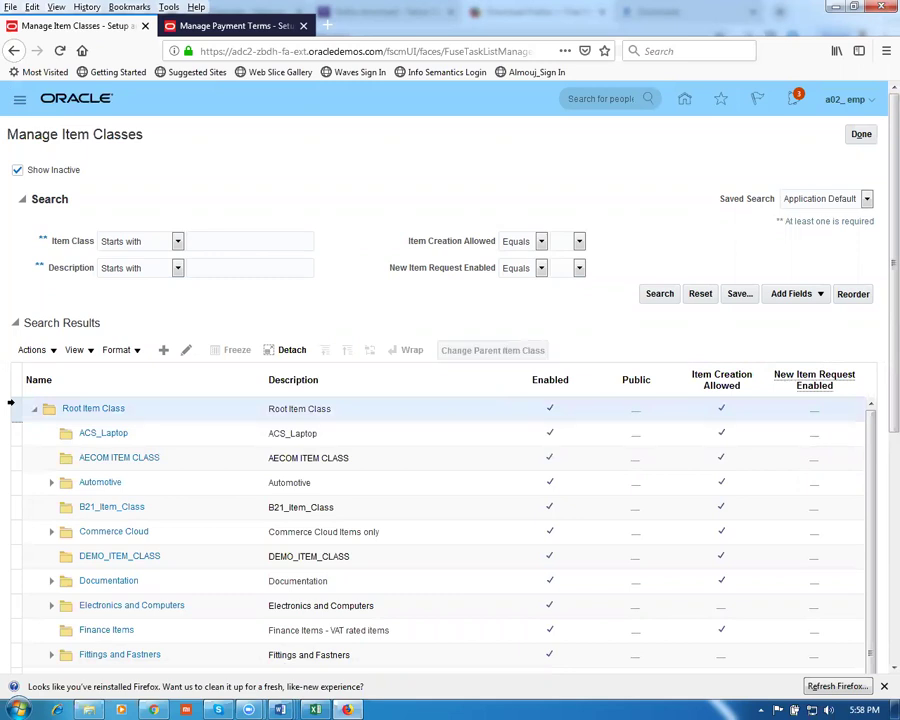
click(186, 351)
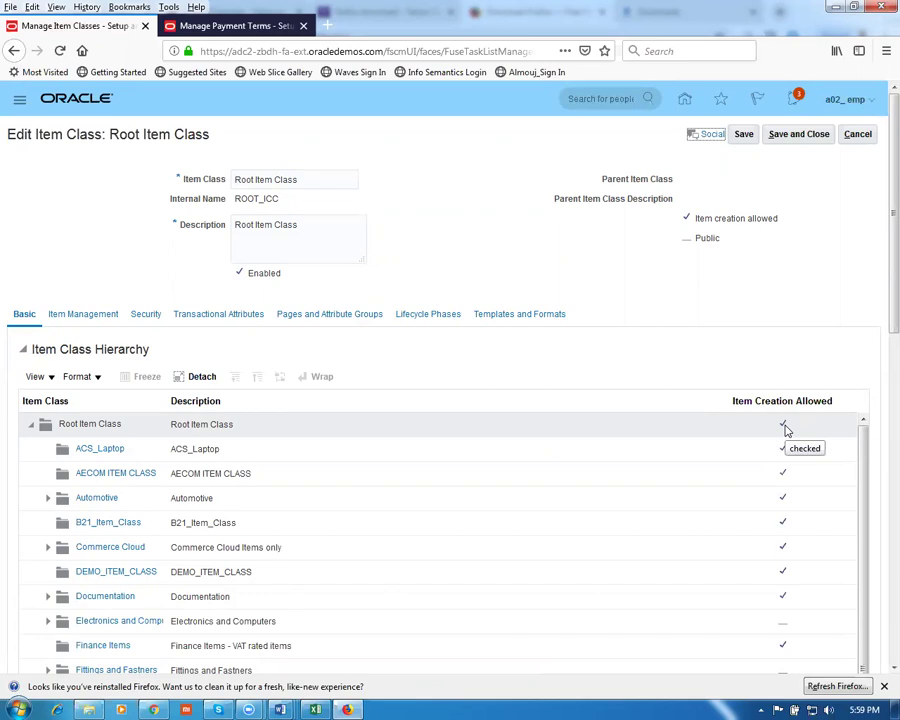
click(78, 316)
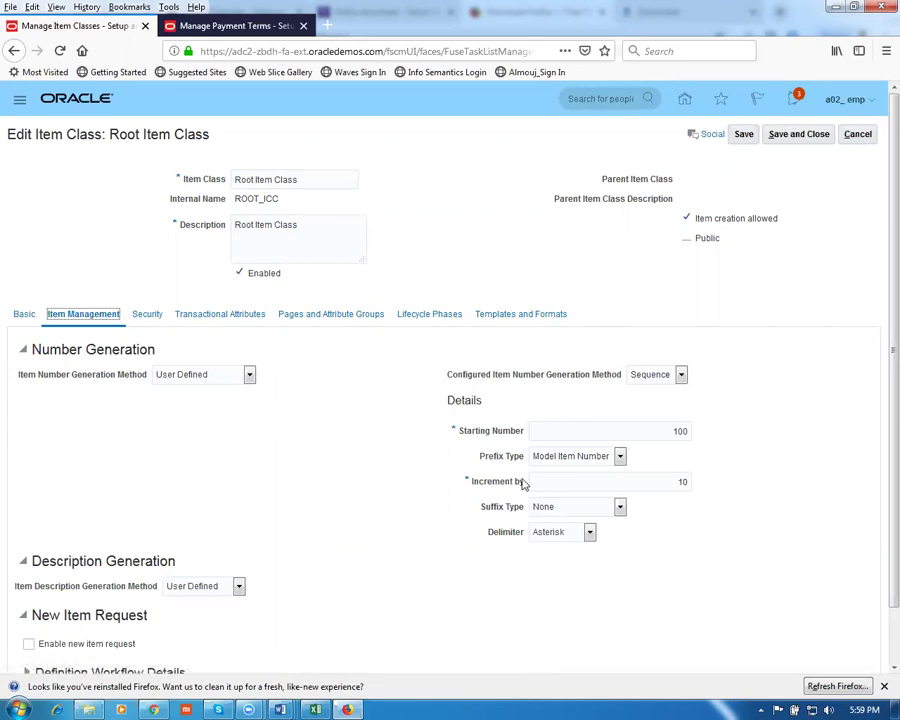
scroll(330, 555, down, 1)
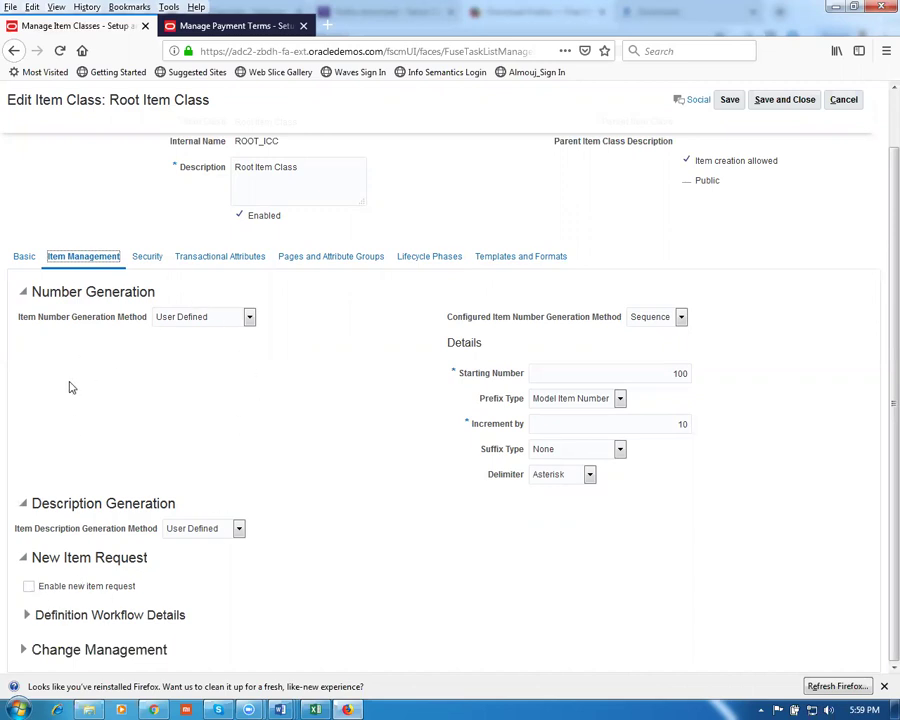
click(152, 260)
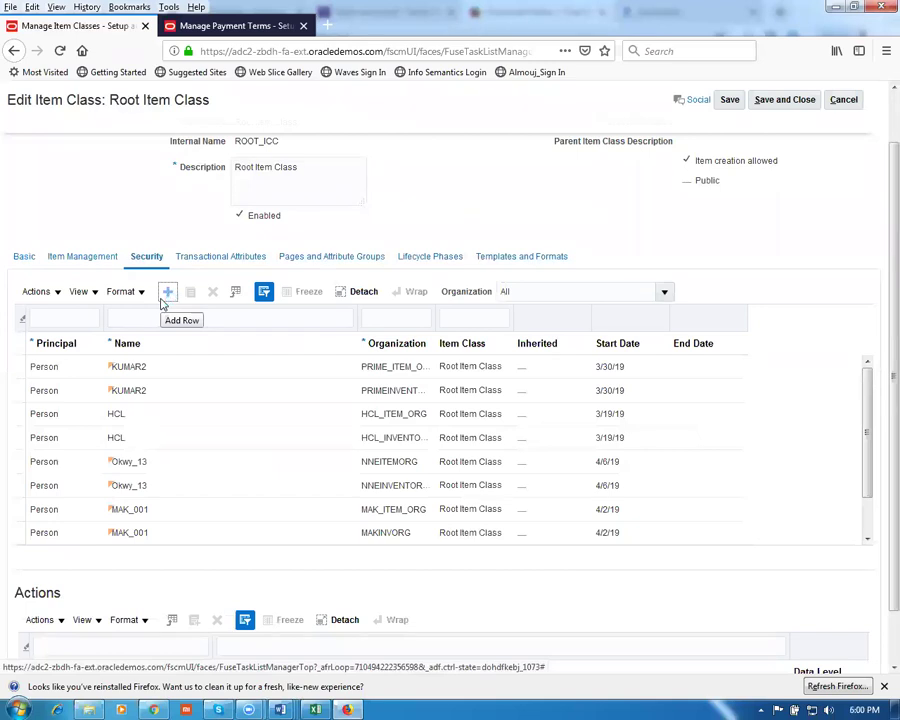
Add a Root Item Class security row for Product Data Steward in organization G010 and save
click(167, 292)
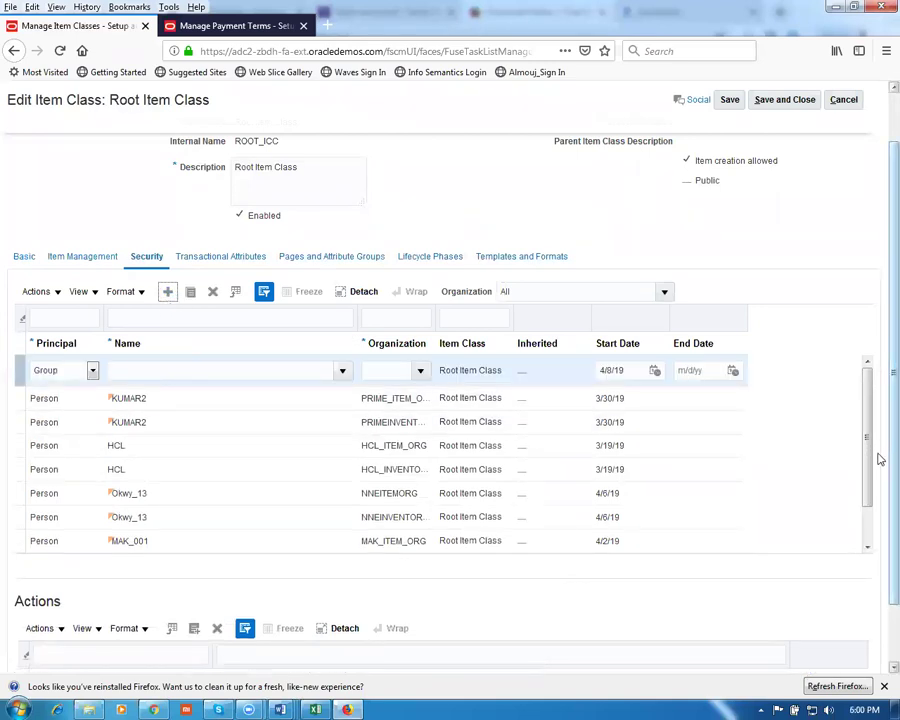
click(216, 369)
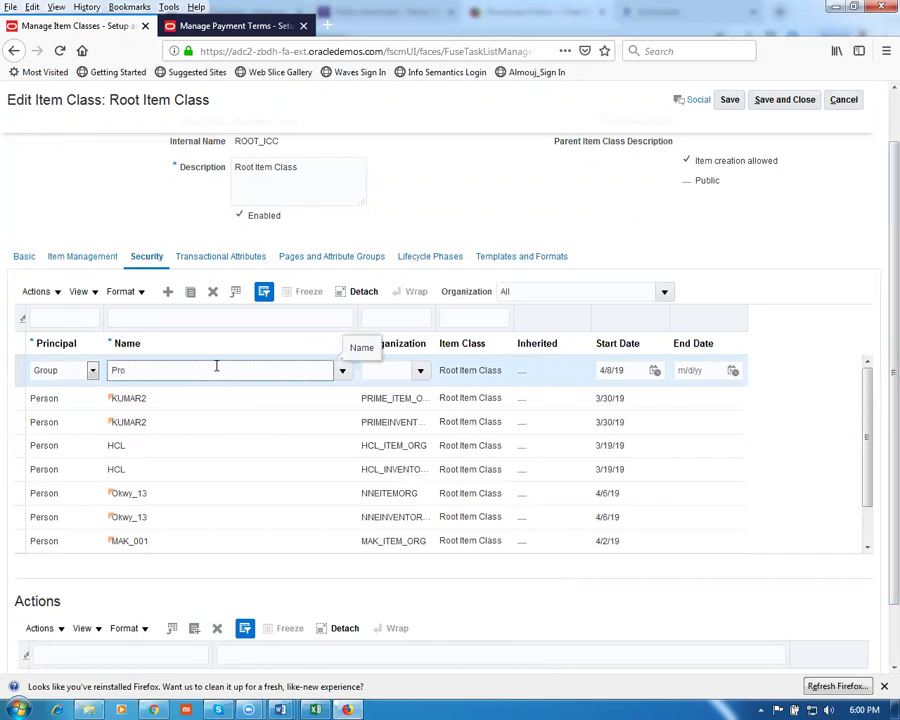
text(Product data steward)
key(Tab)
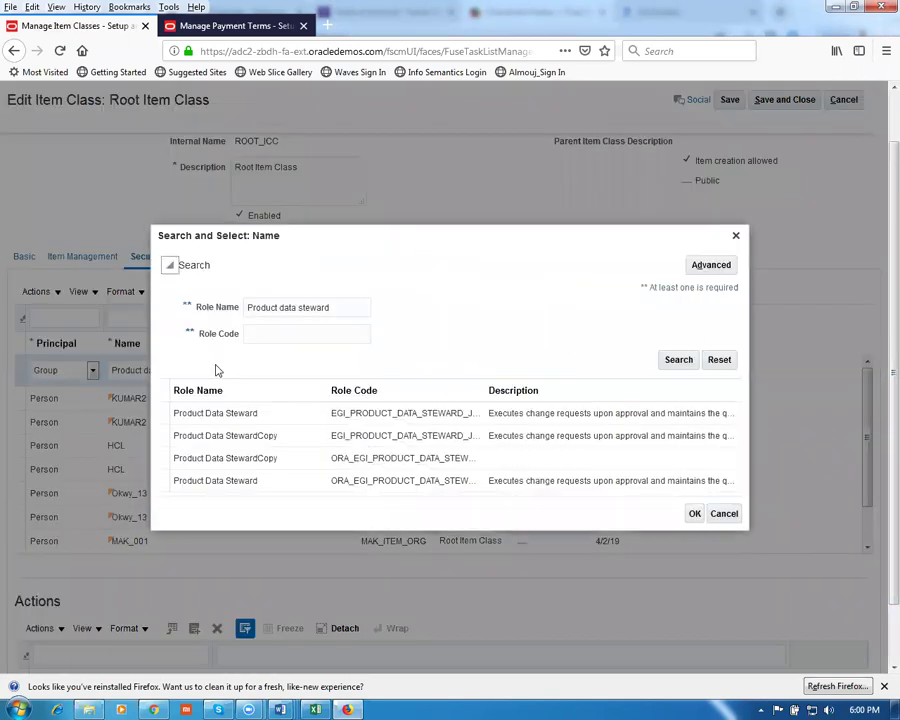
click(265, 487)
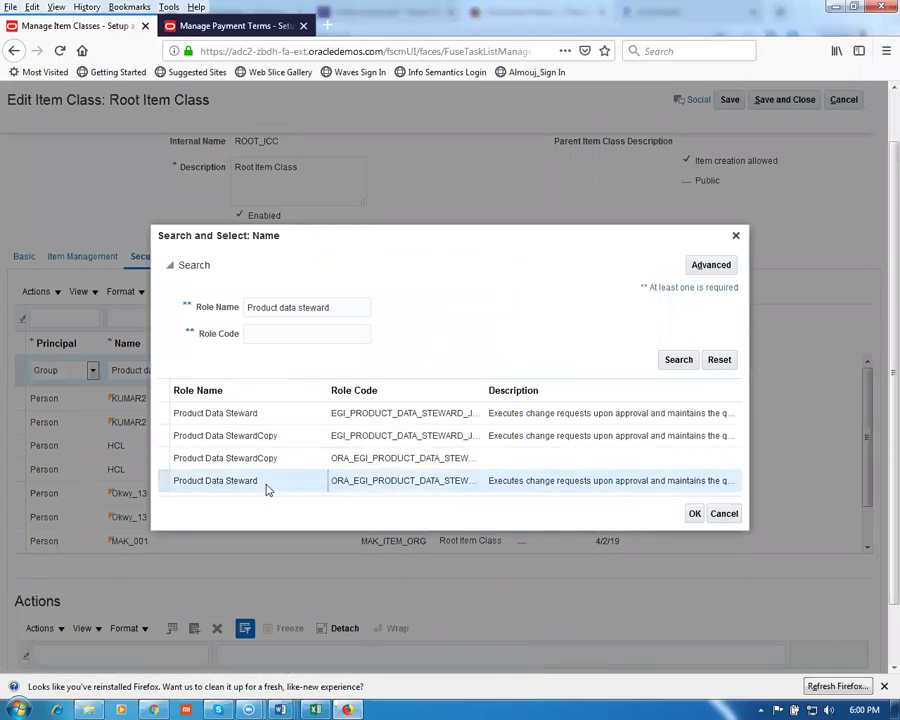
click(697, 520)
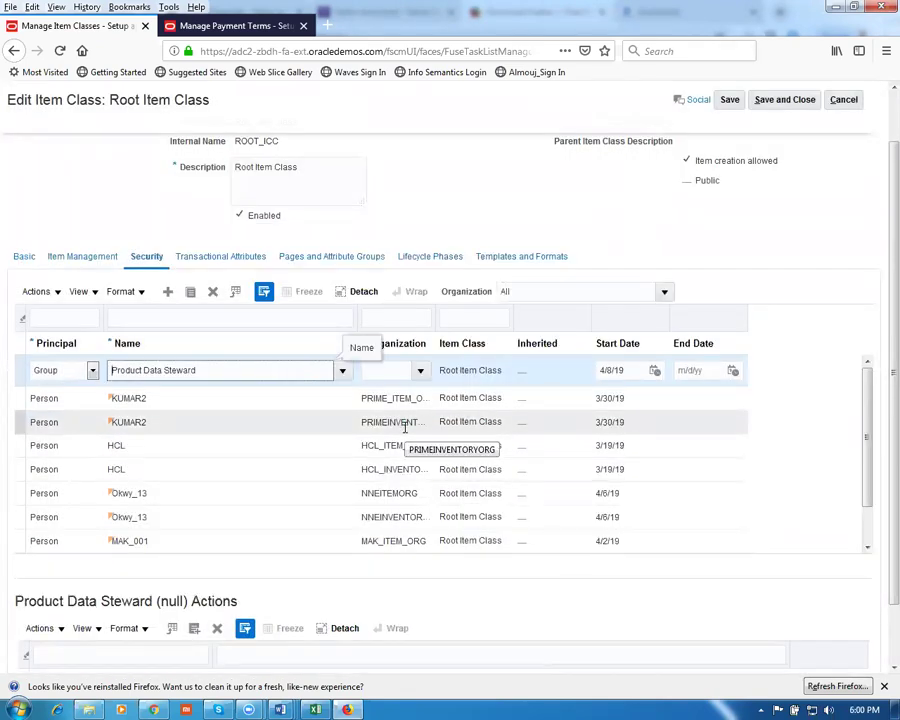
click(403, 370)
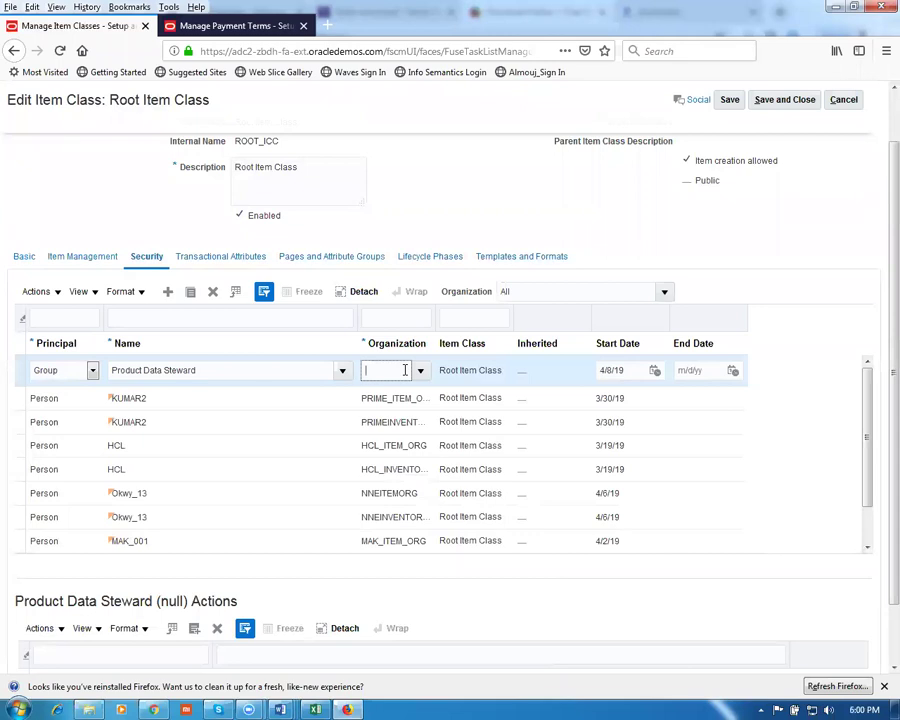
key(Tab)
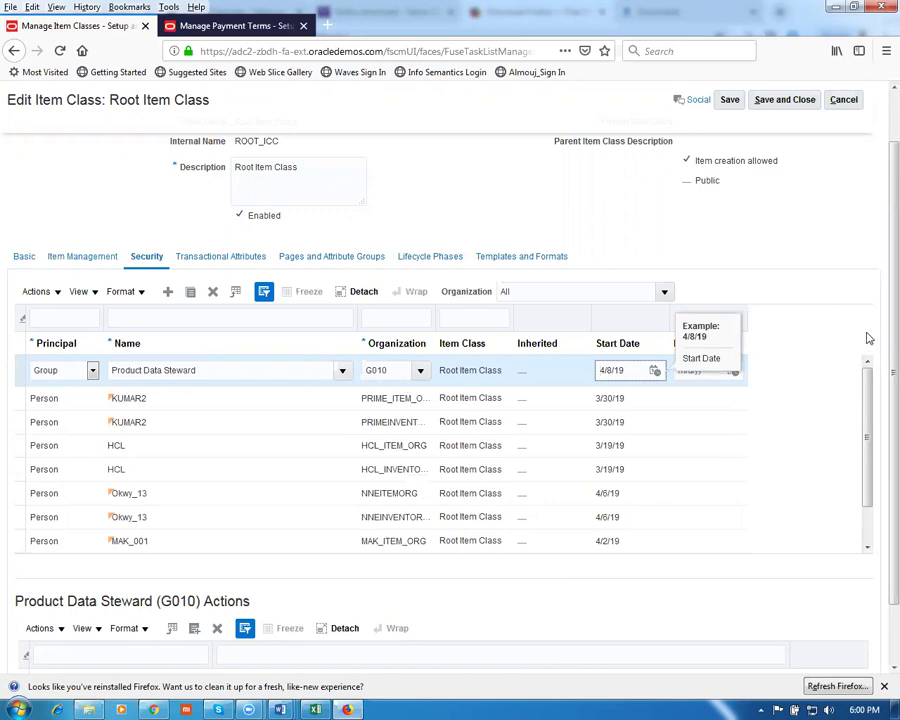
click(785, 99)
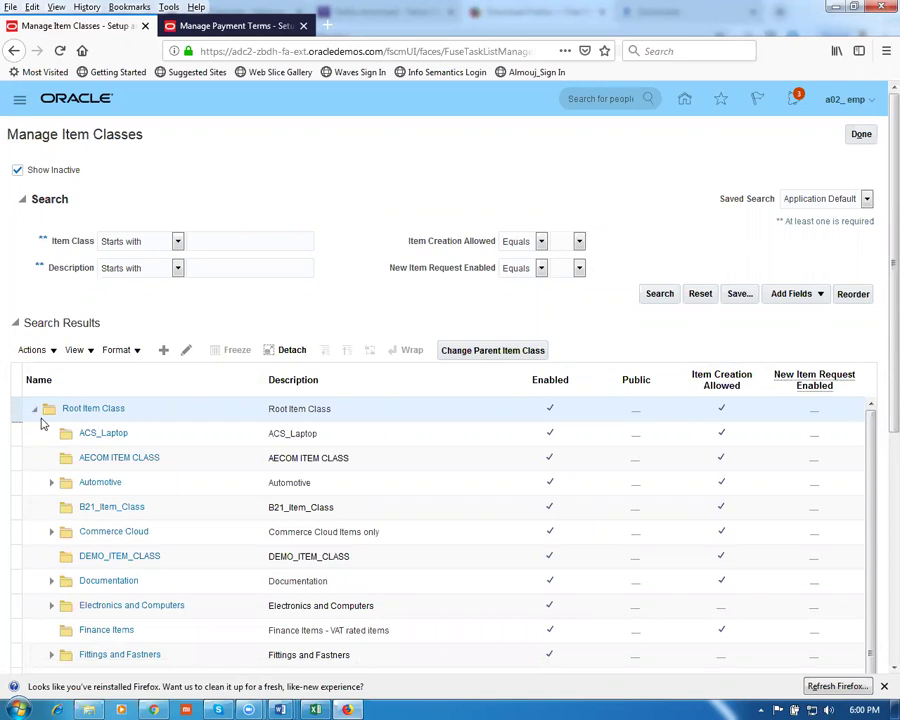
Reopen Root Item Class security and filter entries to organization G010, showing Product Data Steward
click(188, 351)
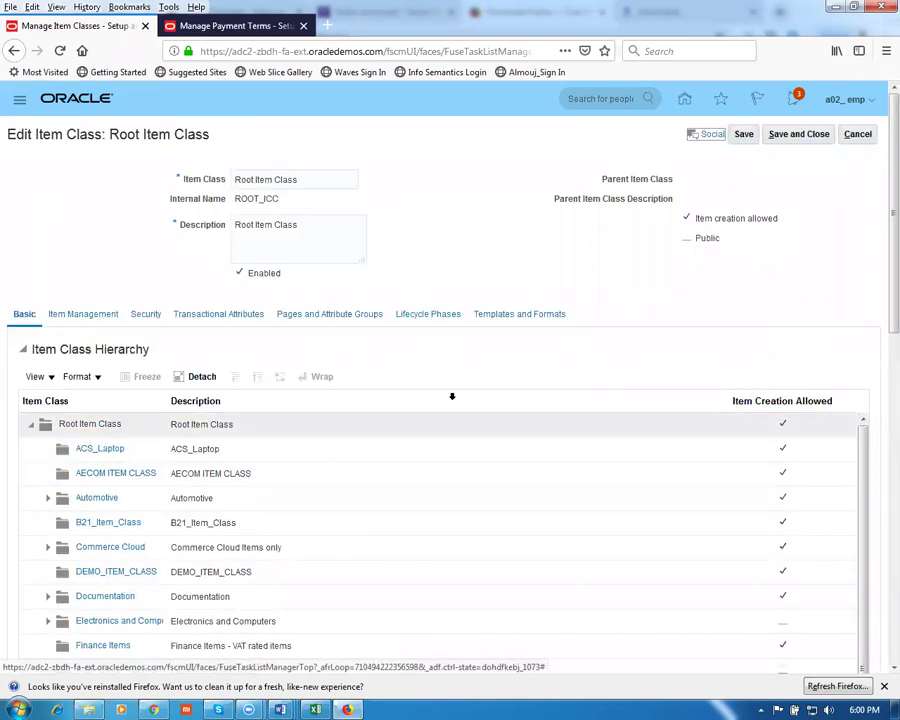
click(143, 316)
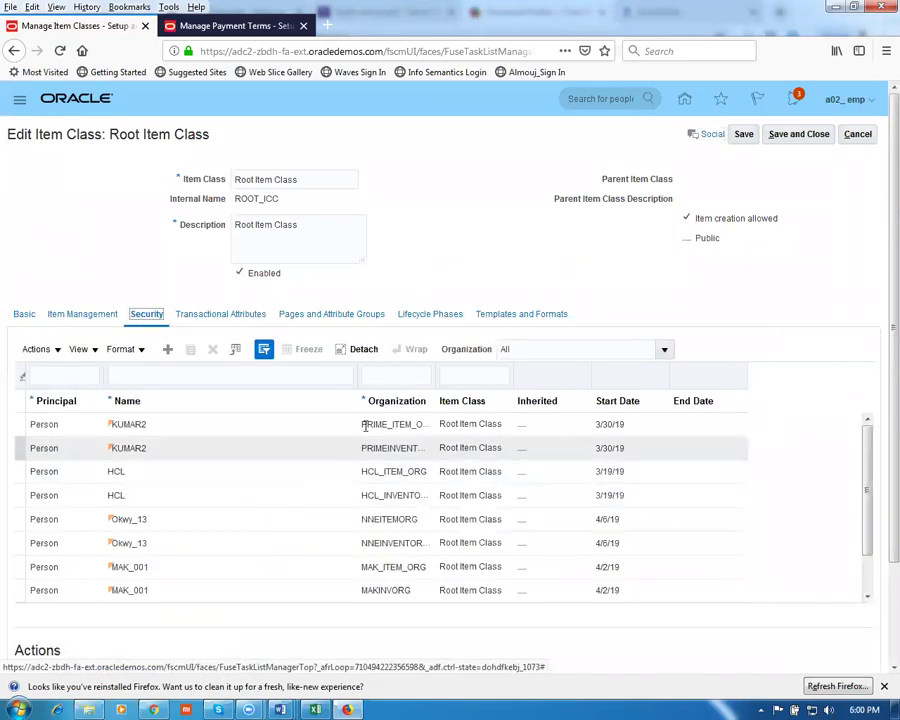
click(378, 375)
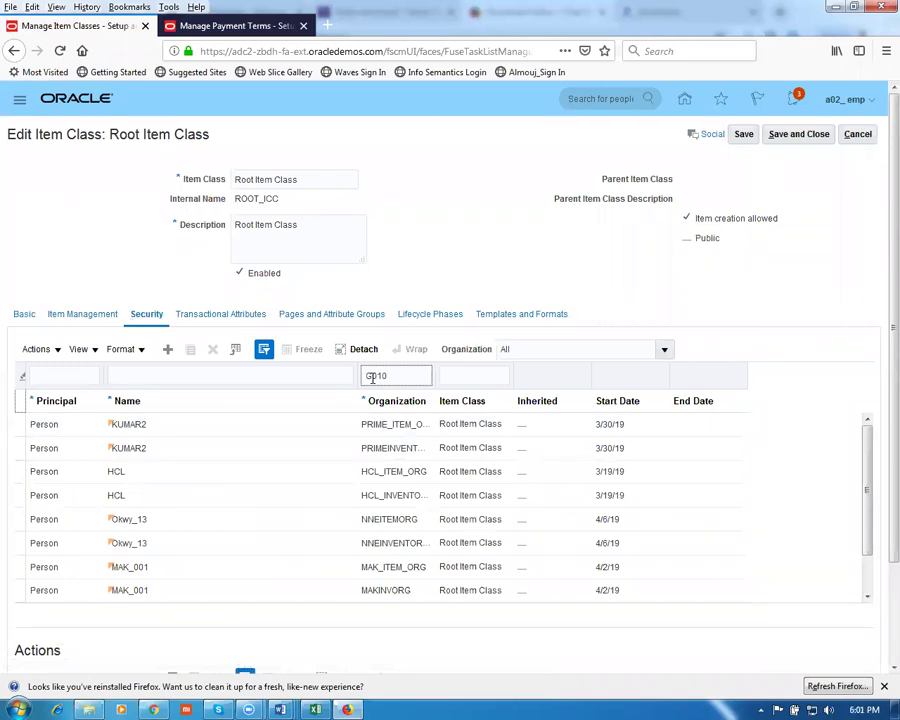
key(Return)
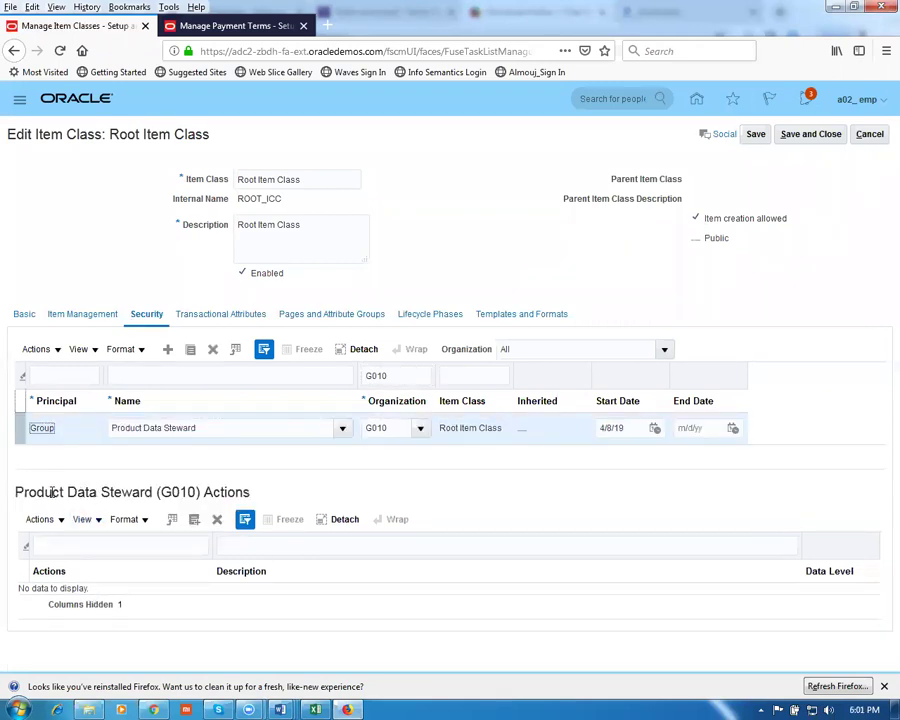
drag(57, 491, 252, 491)
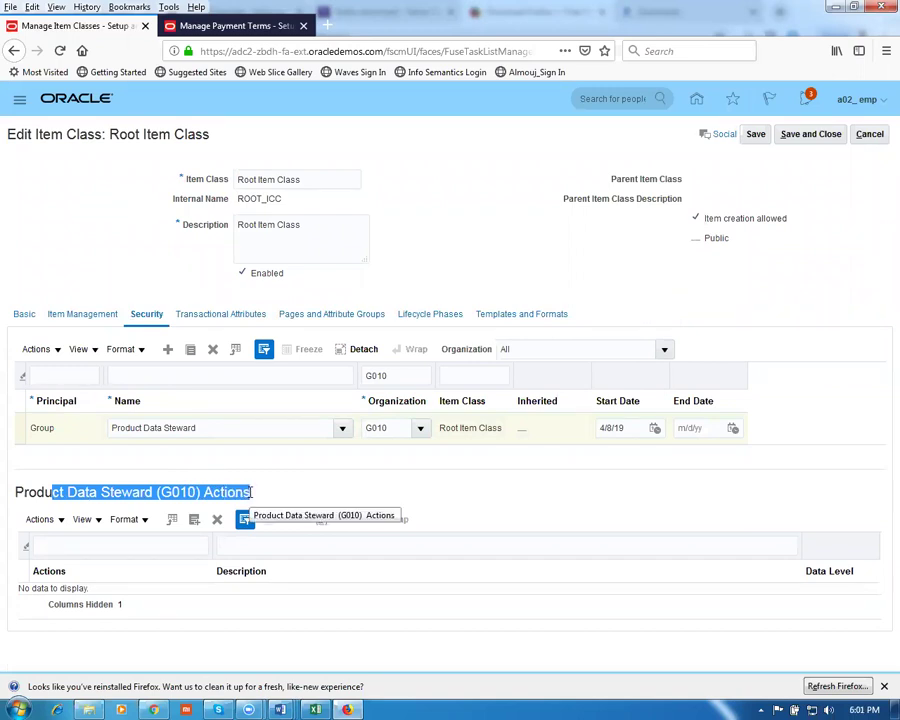
click(289, 482)
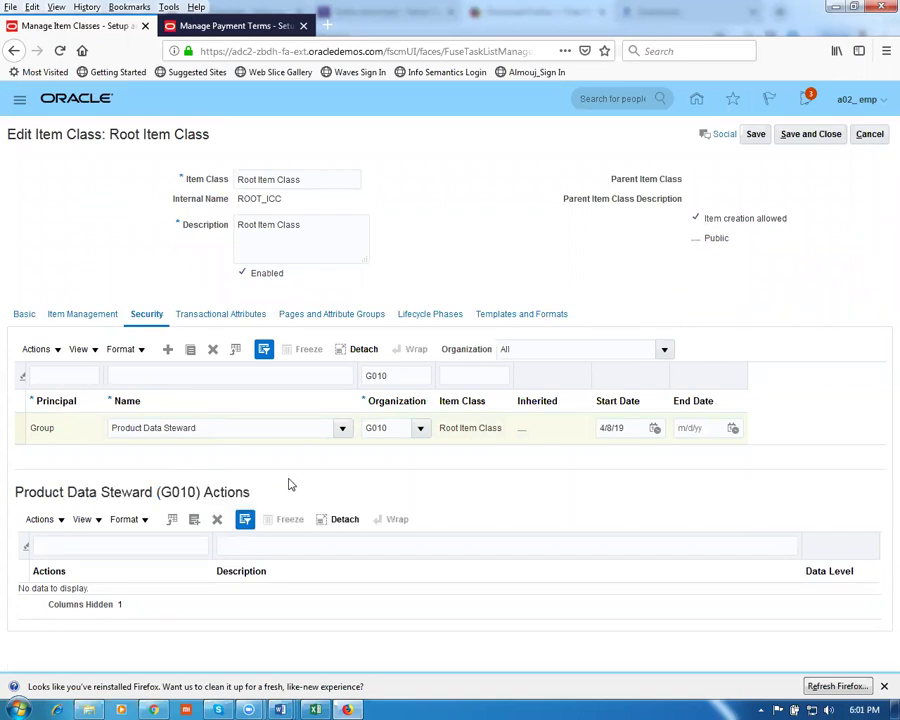
Open the action picker for Product Data Steward (G010) and list all available item actions
click(42, 529)
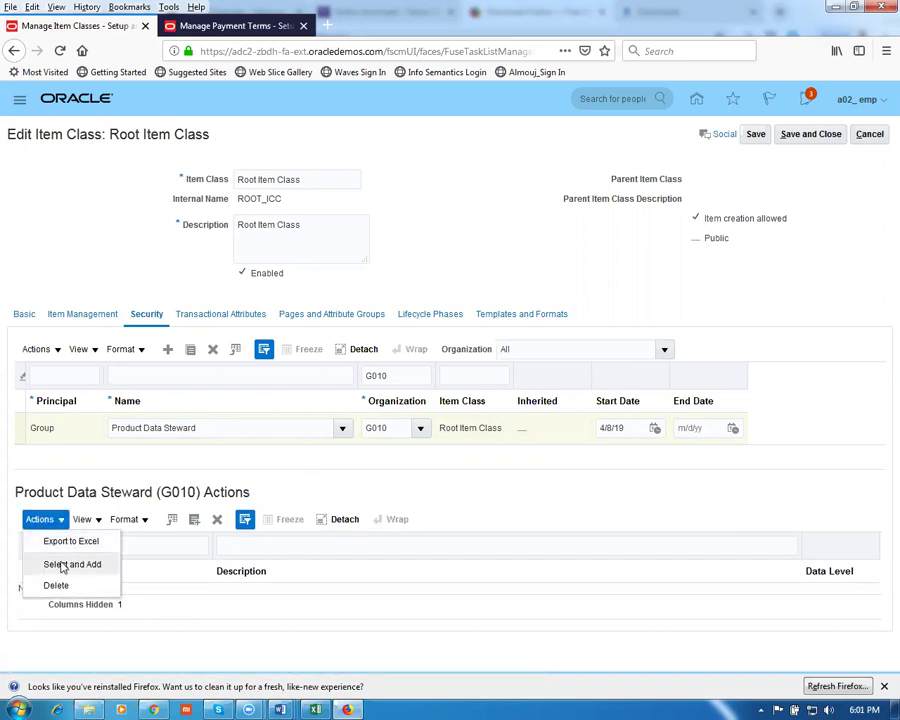
click(63, 566)
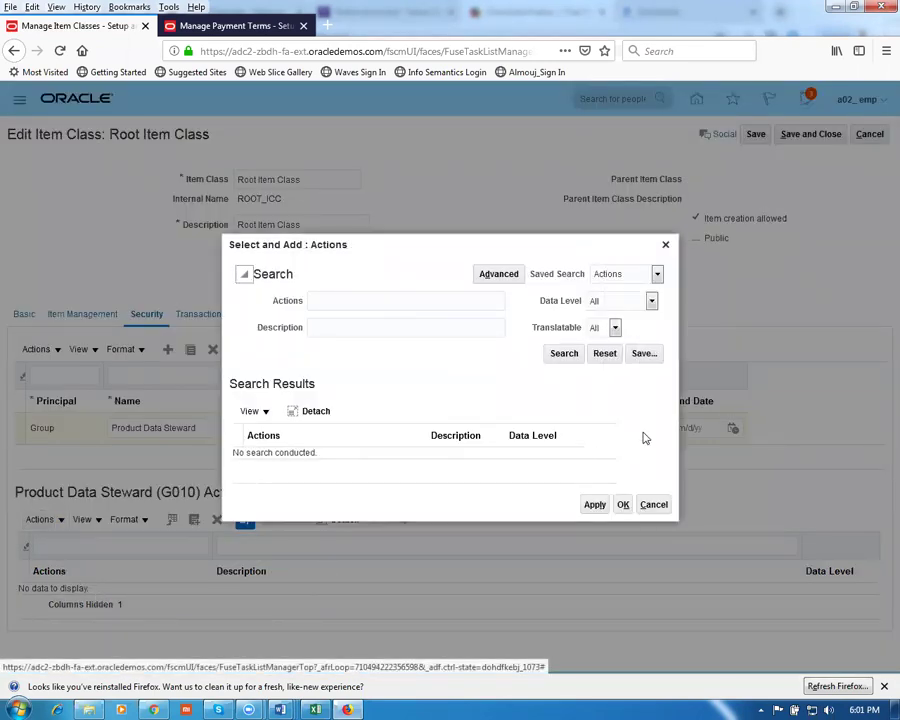
click(565, 356)
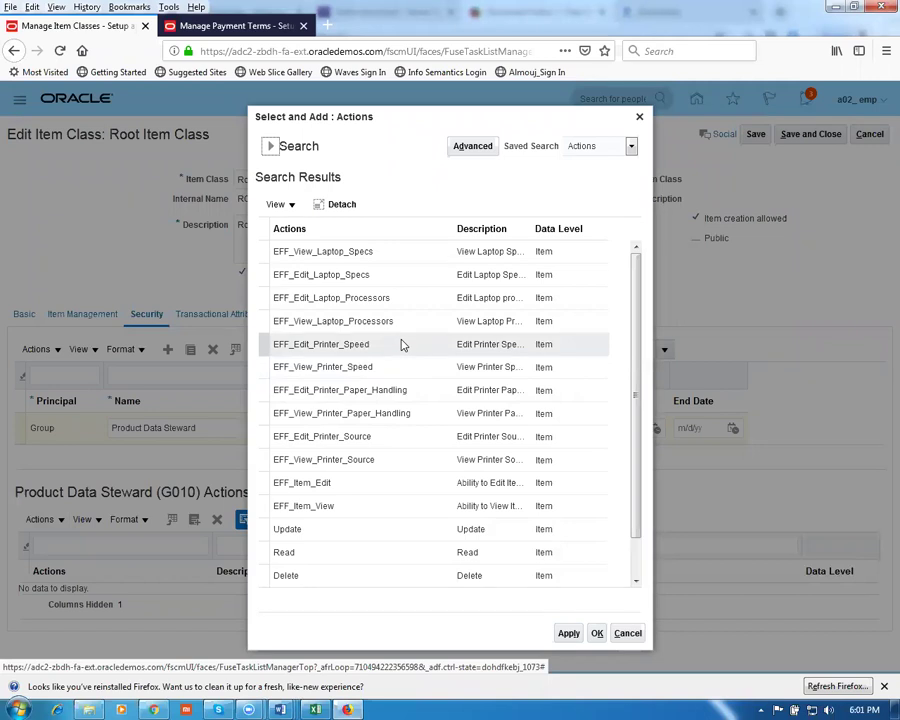
drag(641, 396, 645, 432)
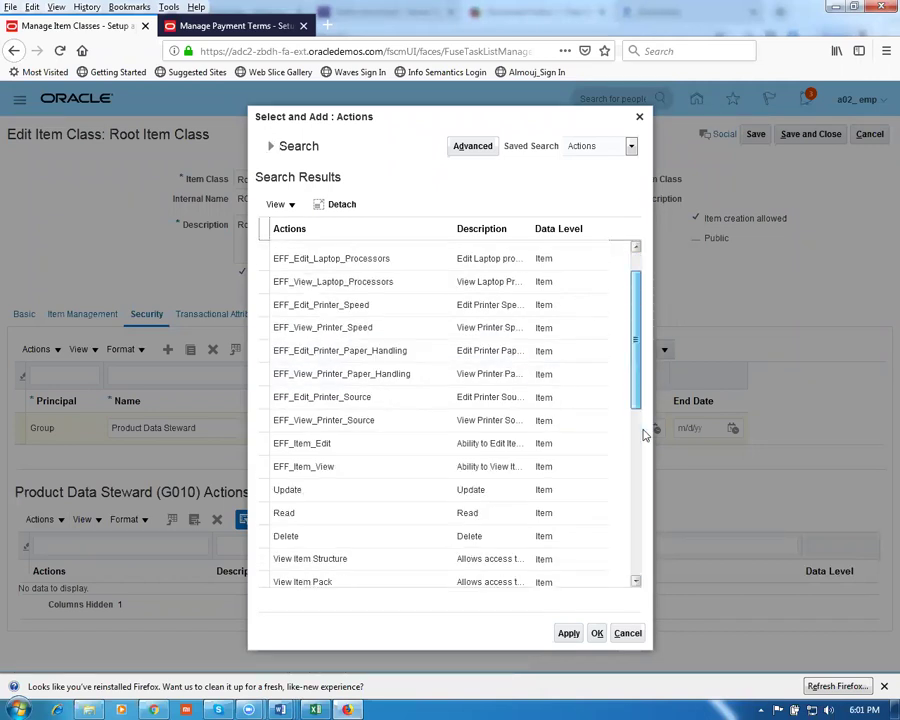
drag(632, 400, 650, 520)
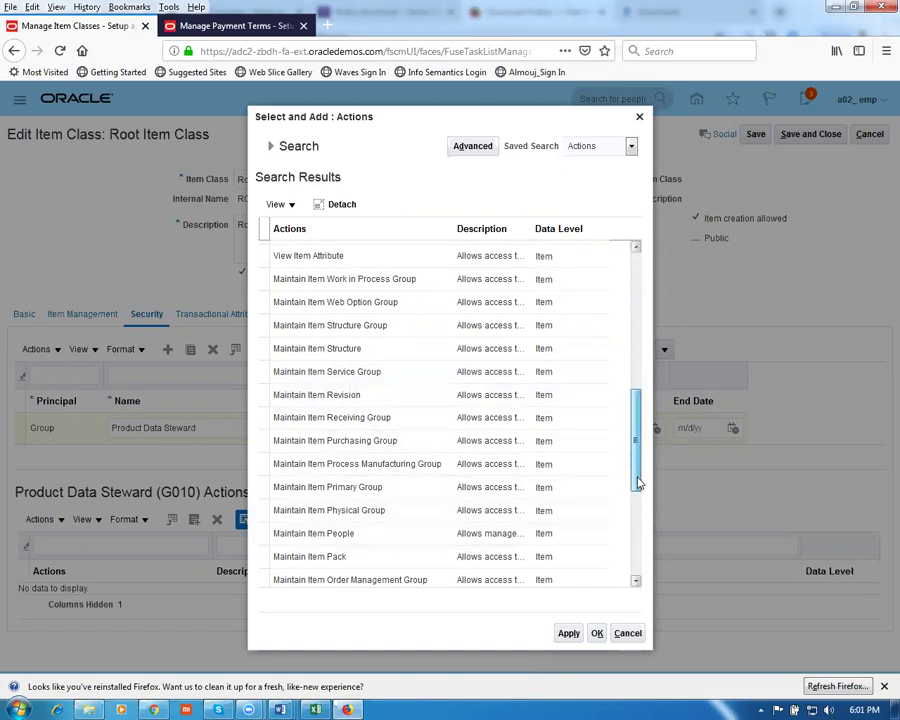
drag(638, 479, 636, 524)
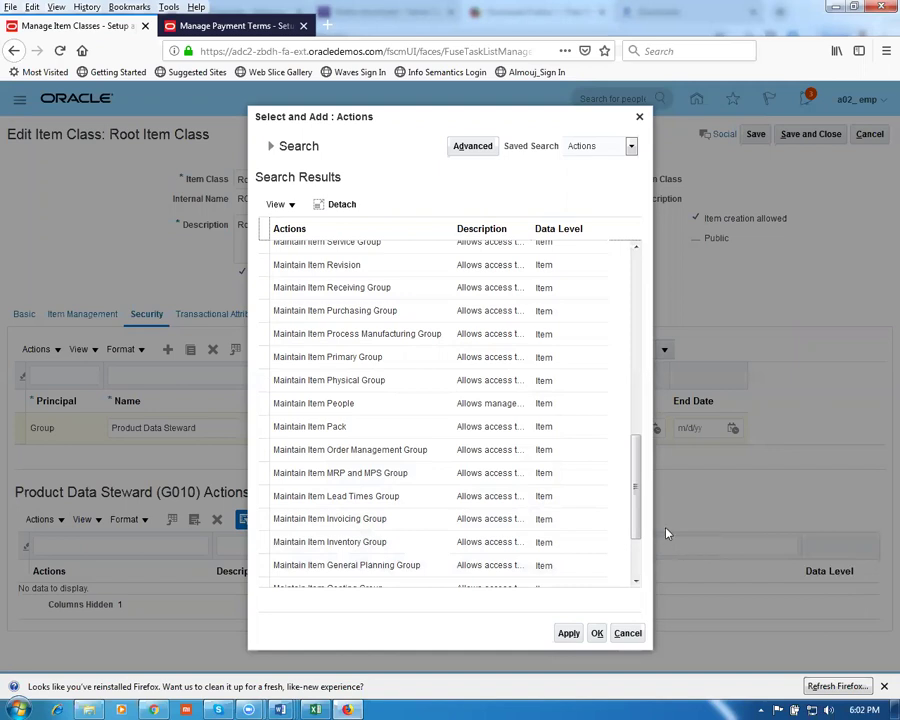
drag(636, 524, 636, 558)
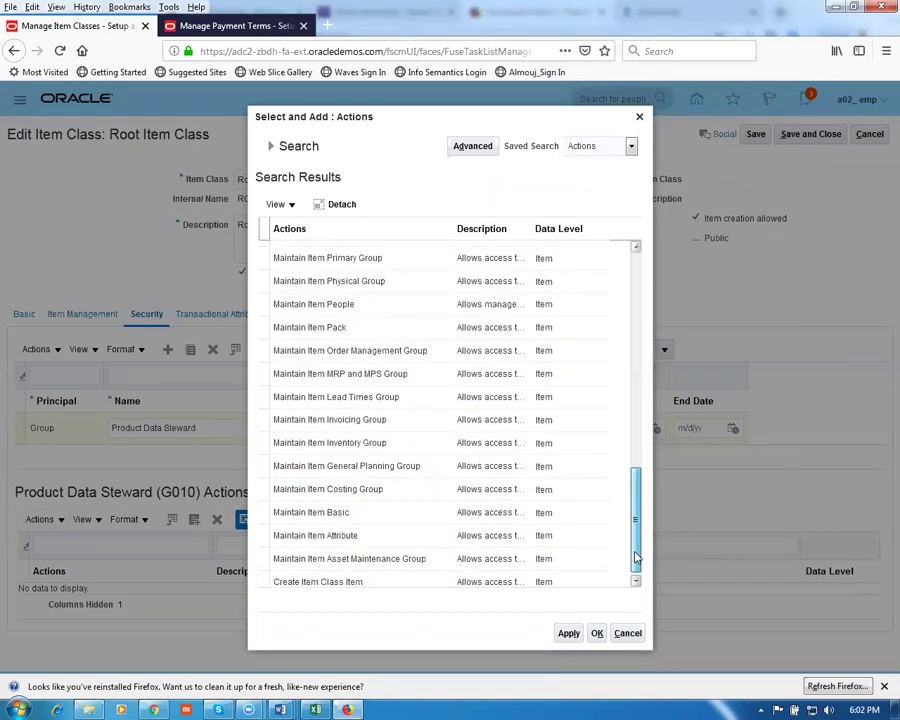
drag(636, 558, 660, 326)
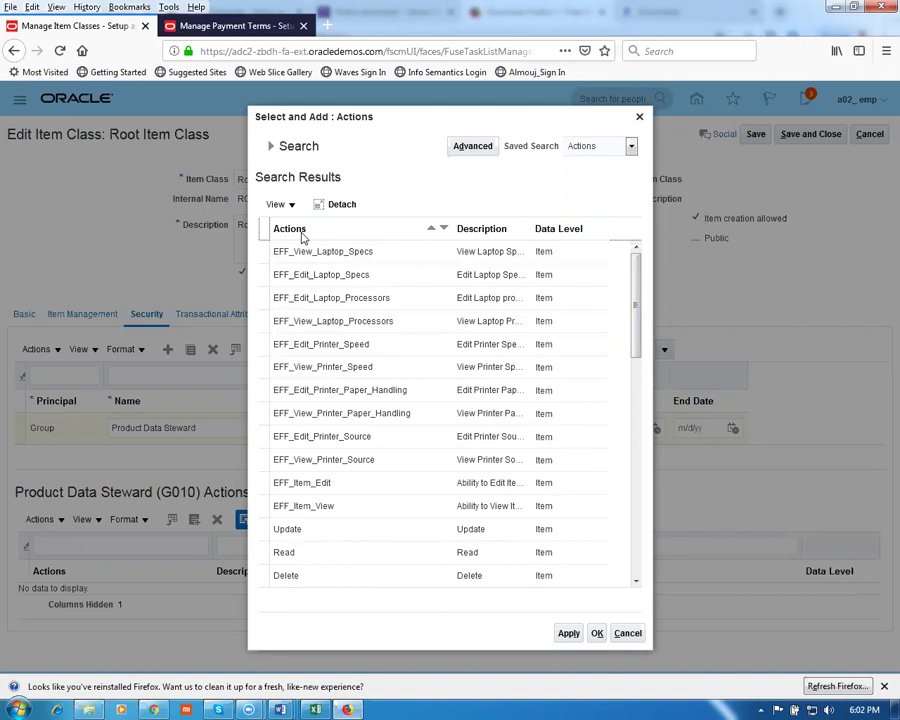
Add every listed action, including Create Item Class Item, and save Root Item Class
click(263, 225)
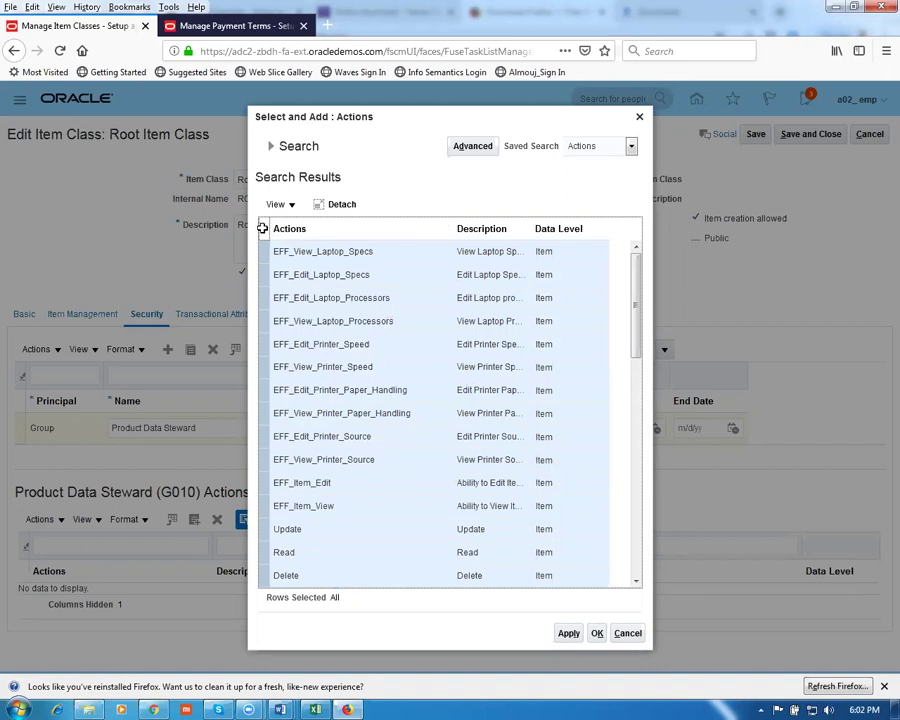
click(569, 634)
click(599, 636)
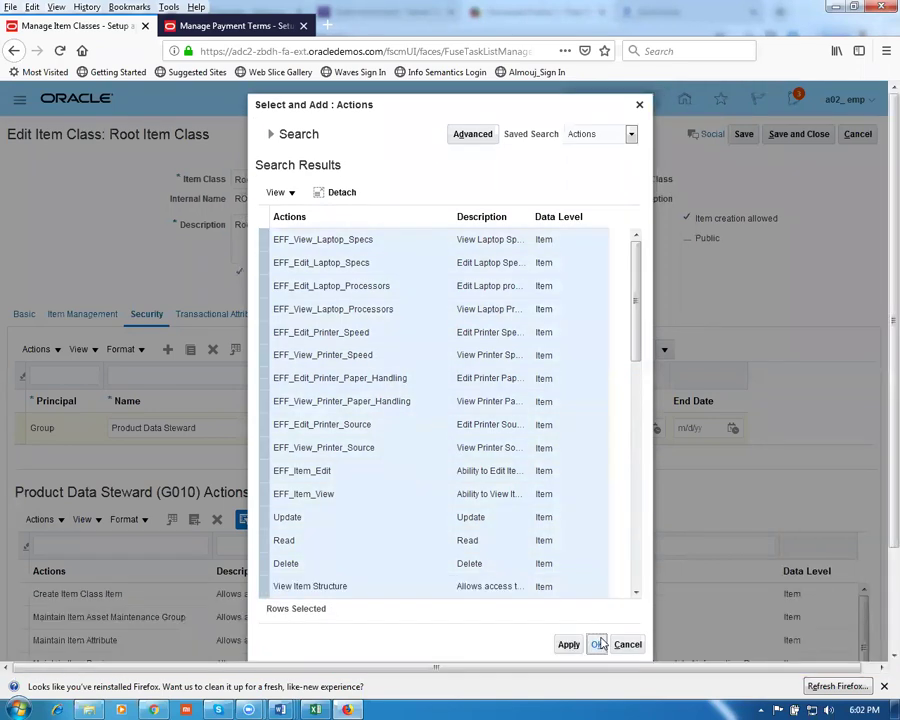
click(598, 644)
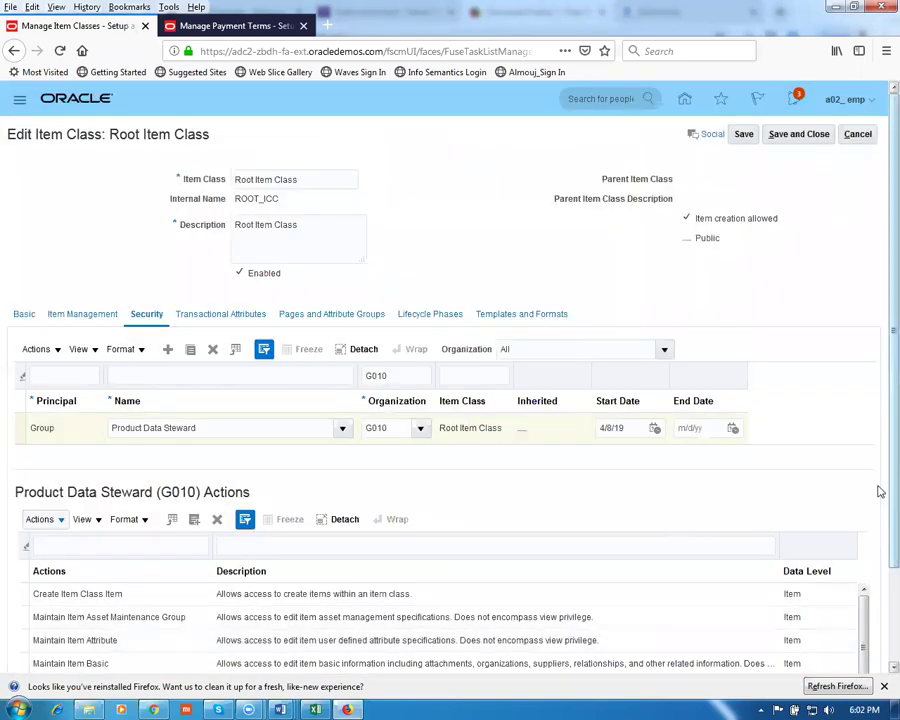
scroll(876, 520, down, 2)
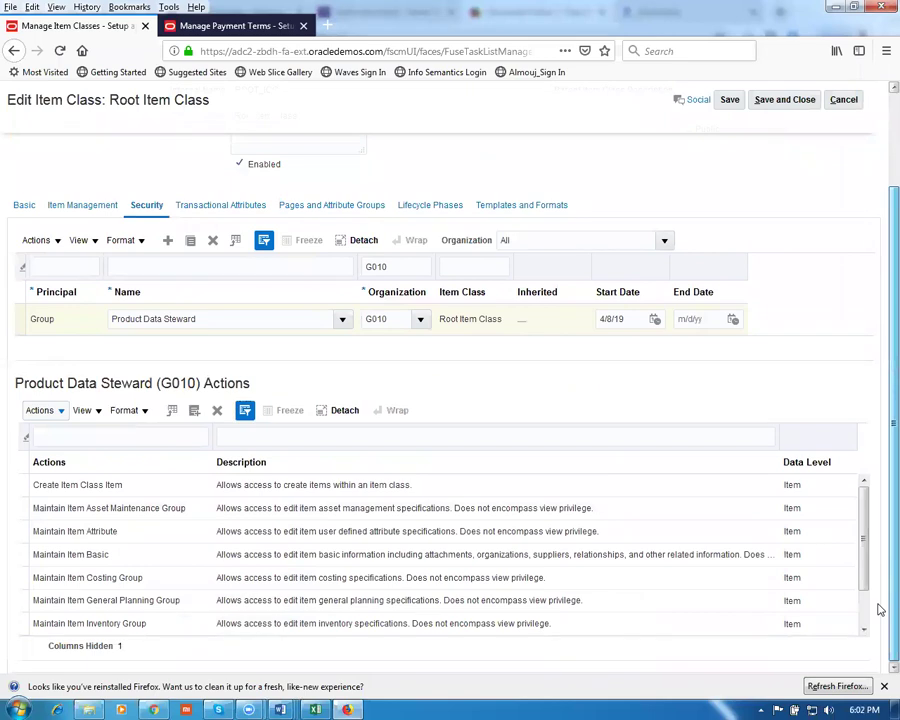
scroll(878, 540, up, 2)
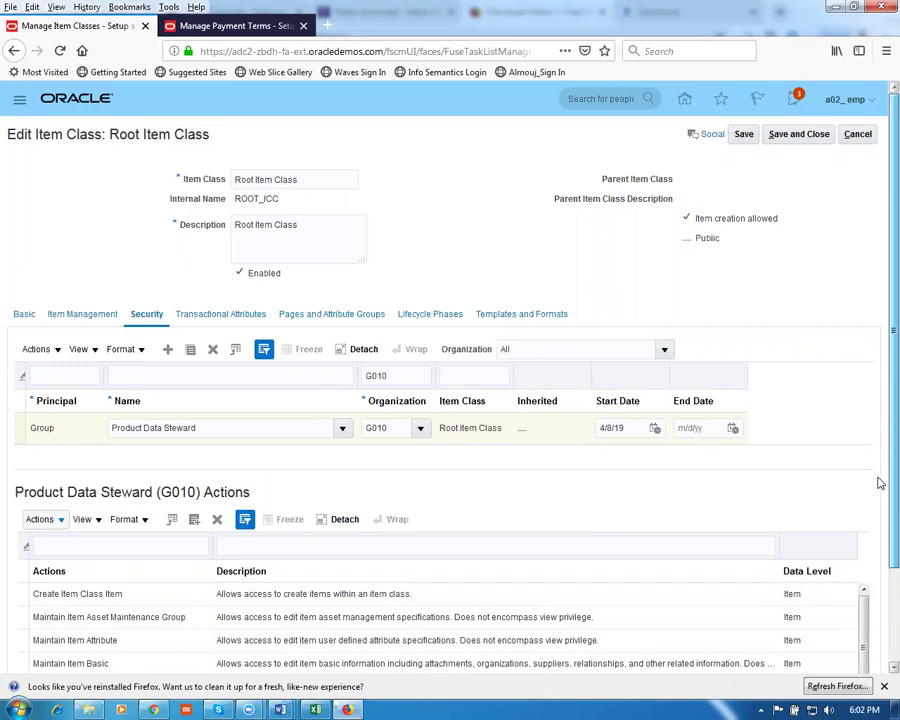
click(795, 136)
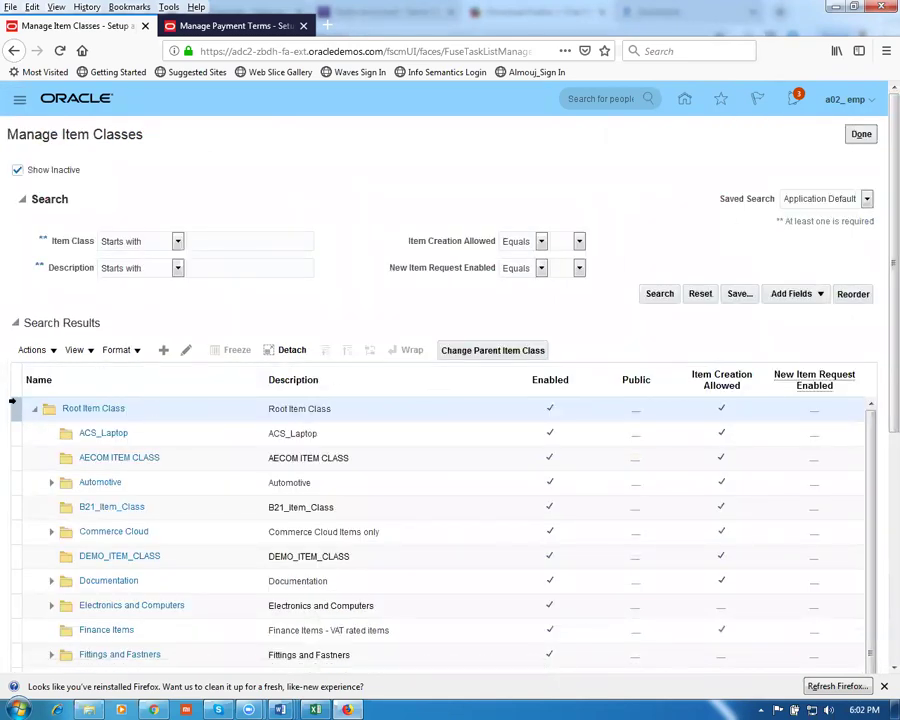
Reopen Root Item Class on its Security tab and add a new Group principal row
click(185, 356)
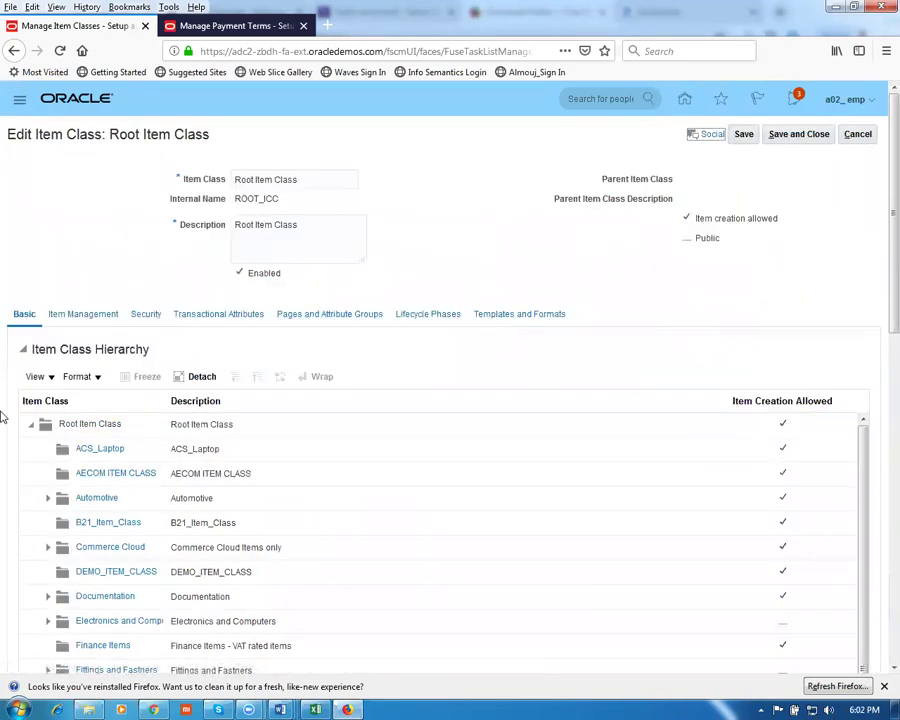
click(145, 315)
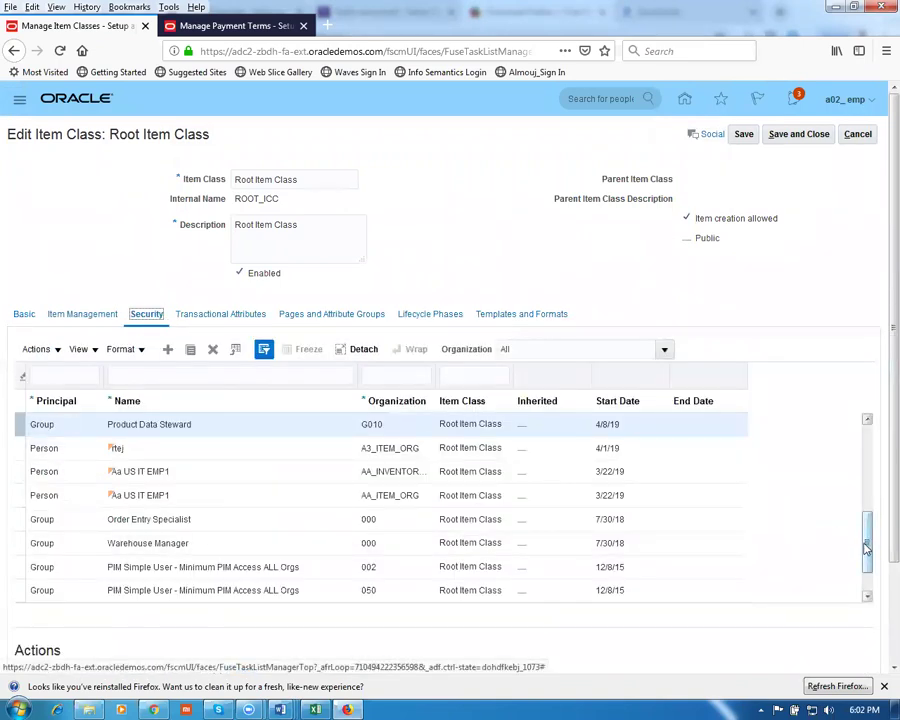
scroll(862, 516, down, 3)
scroll(868, 538, up, 3)
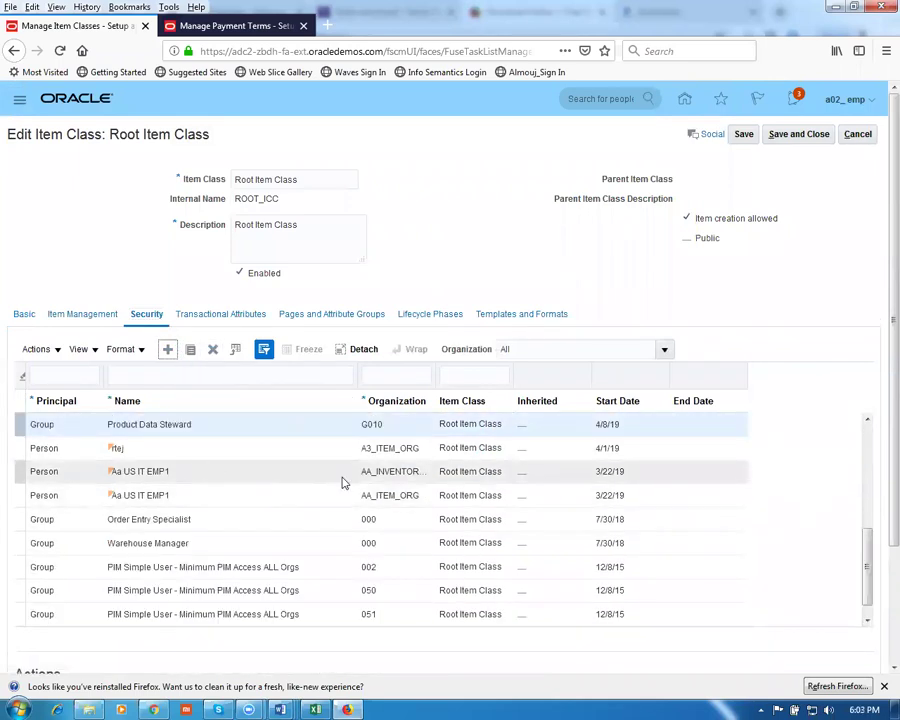
drag(868, 568, 860, 456)
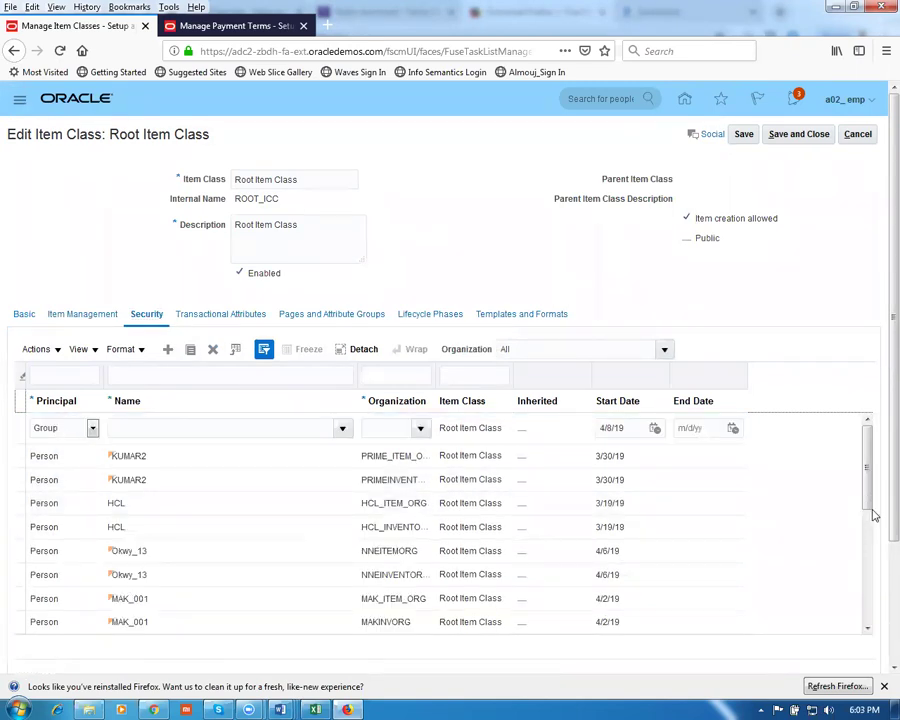
click(190, 425)
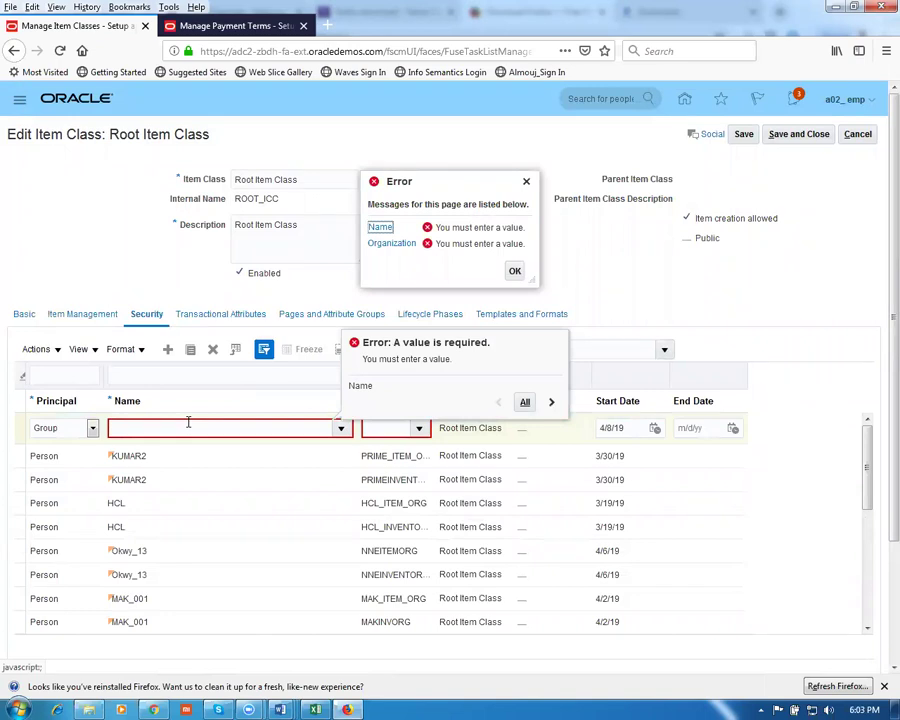
Choose the Product Data Steward group via search, give it organization G011, and save
scroll(188, 422, down, 3)
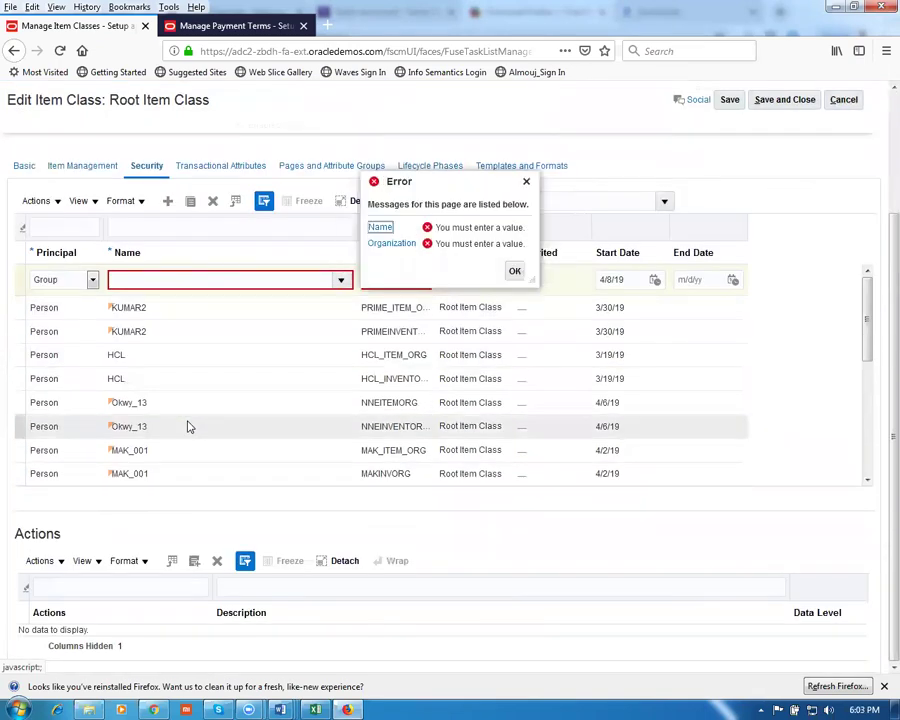
key(Tab)
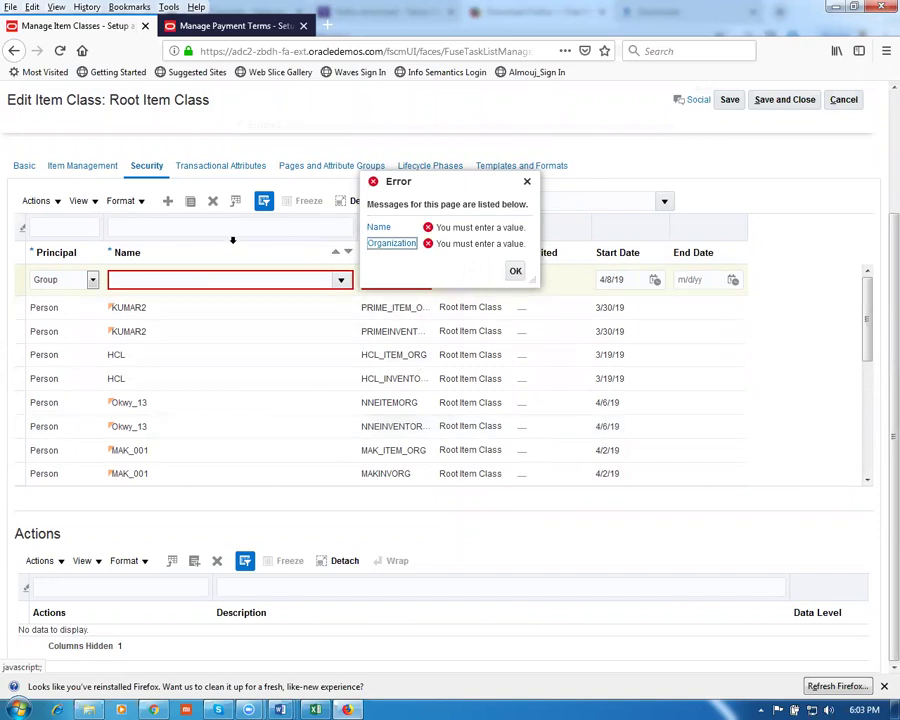
click(207, 279)
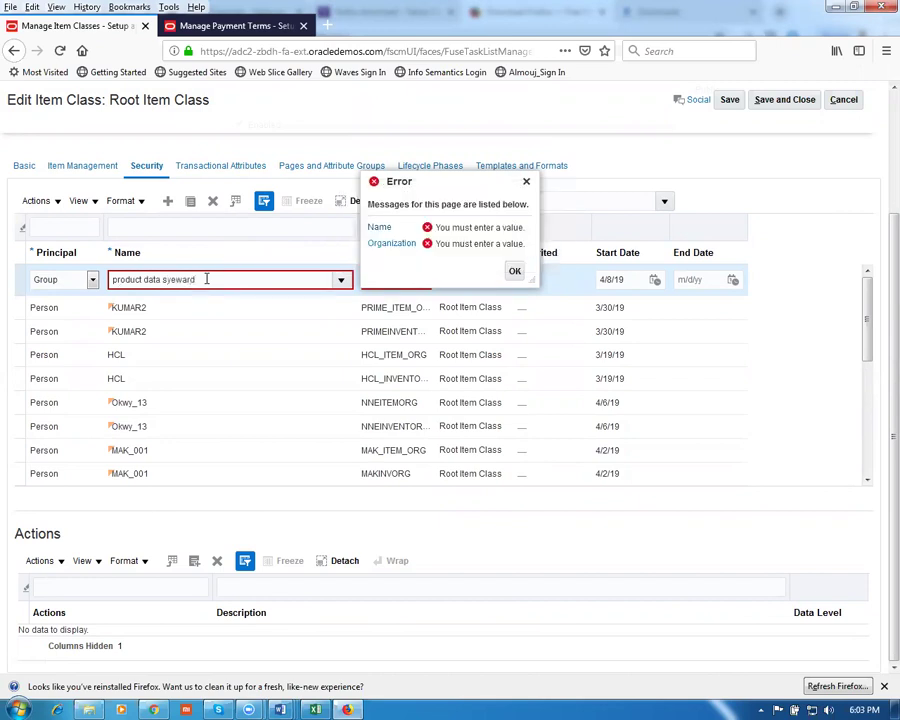
key(Tab)
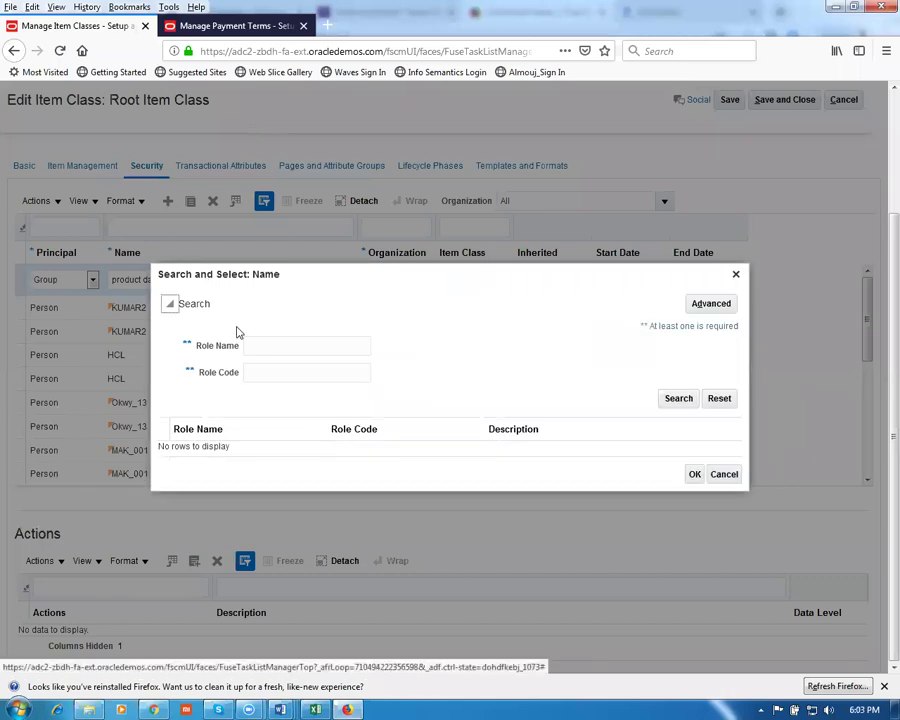
click(265, 346)
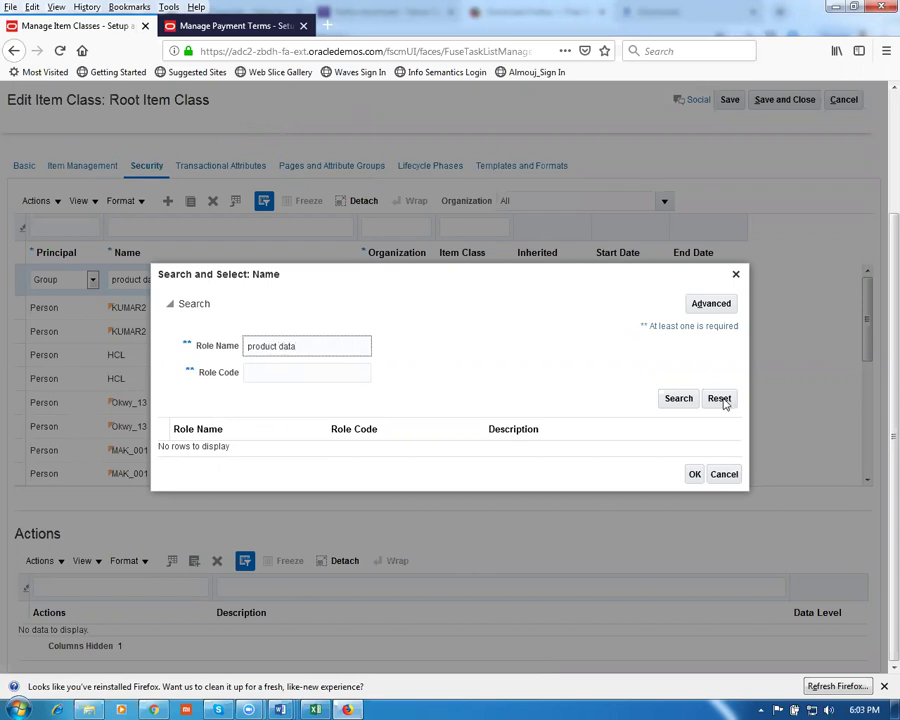
click(680, 398)
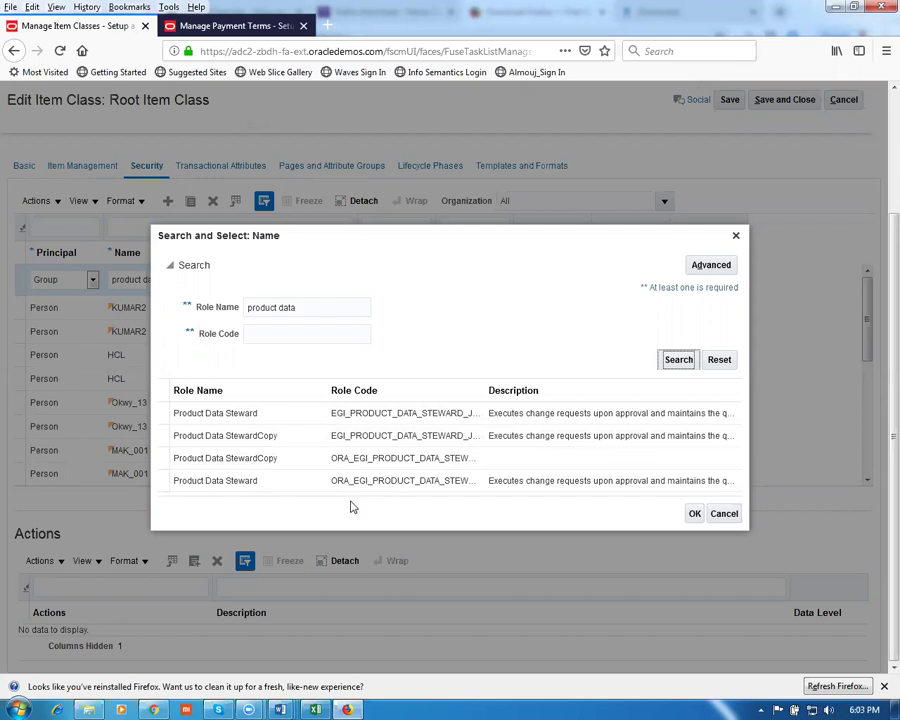
click(244, 482)
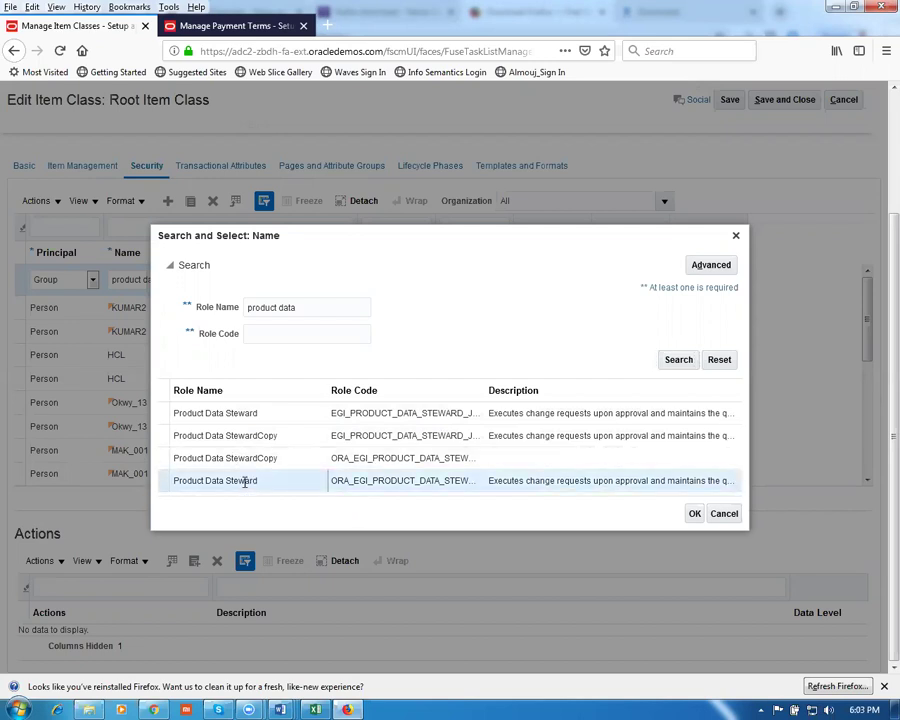
click(694, 514)
click(382, 281)
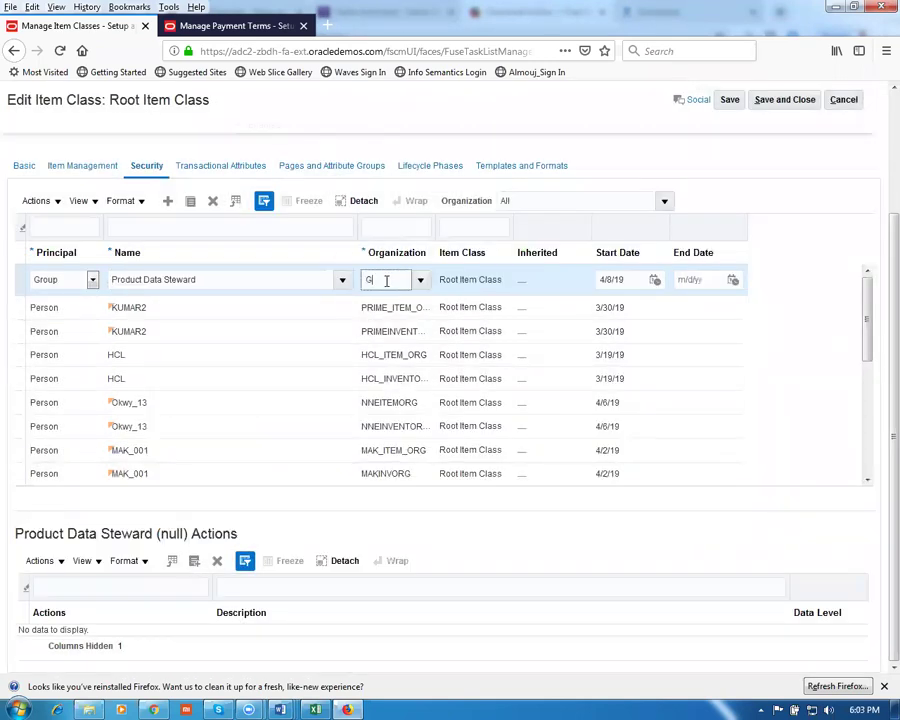
key(Tab)
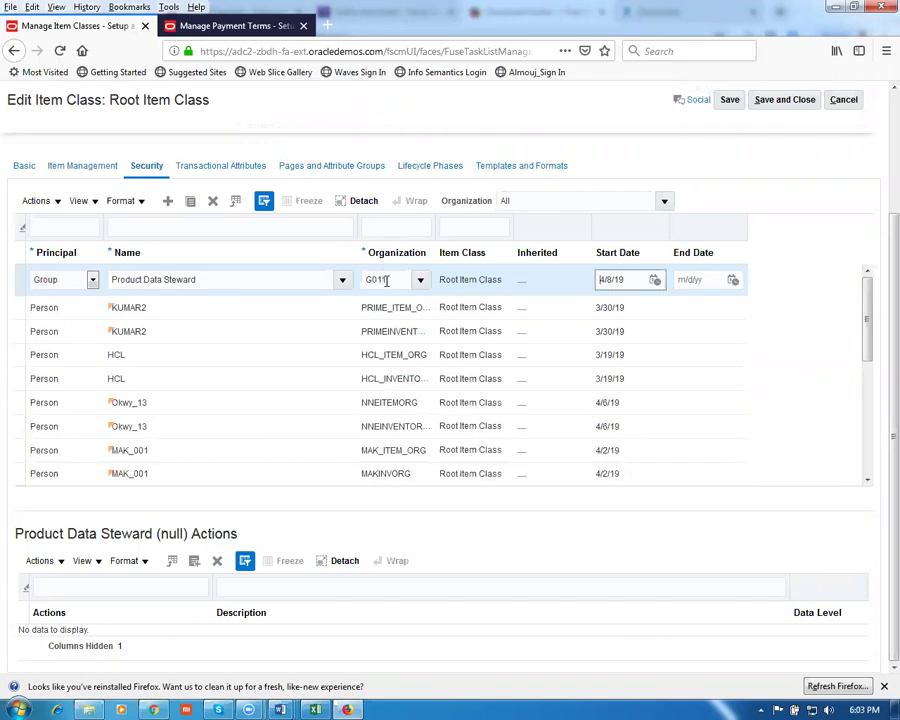
click(798, 100)
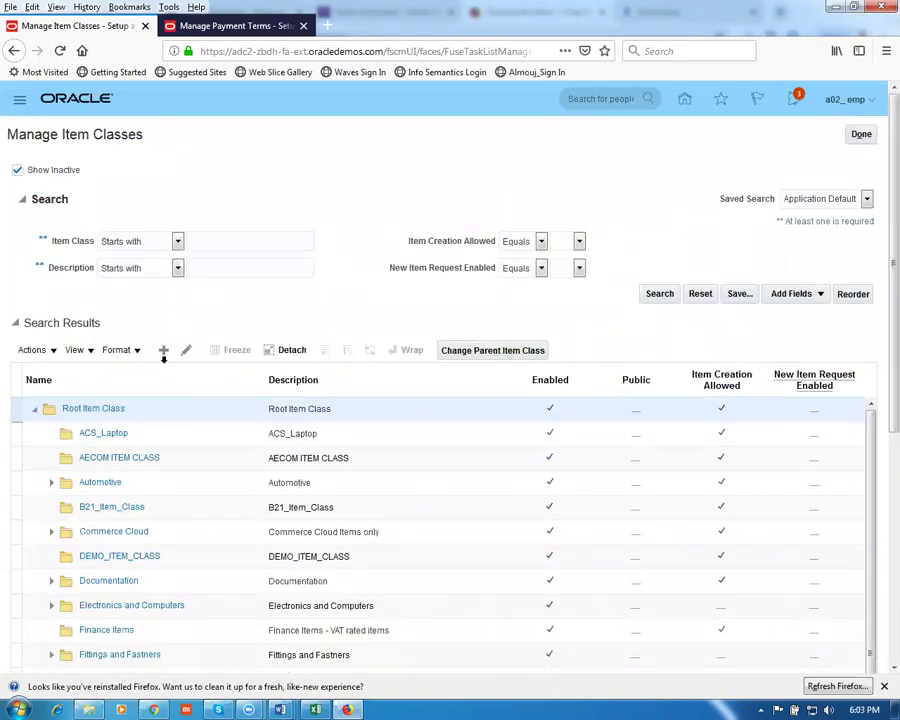
Reopen Root Item Class security and filter its entries to organization G011
click(187, 351)
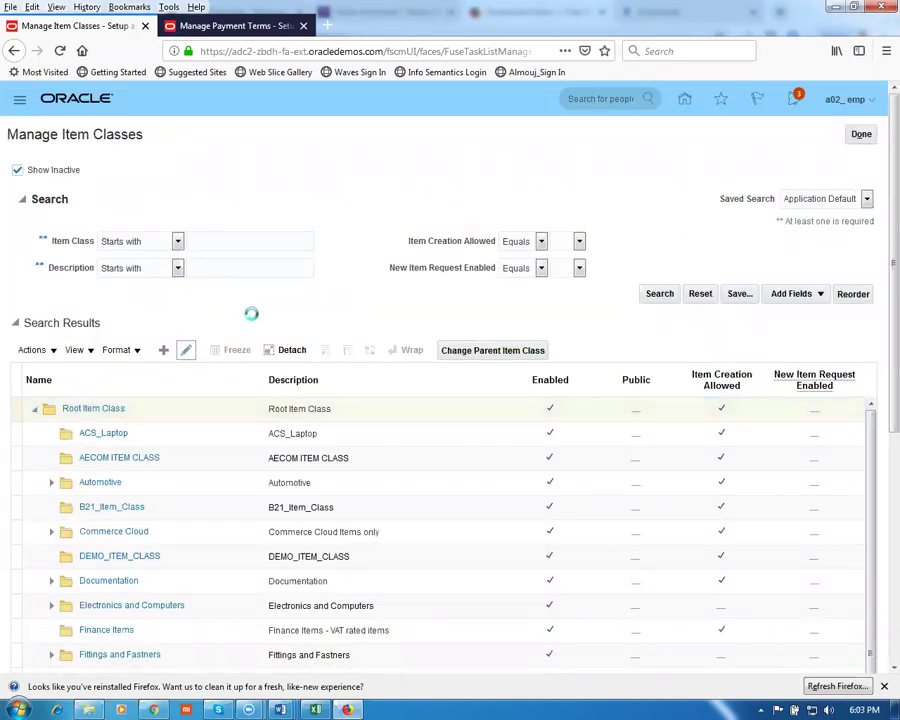
click(147, 314)
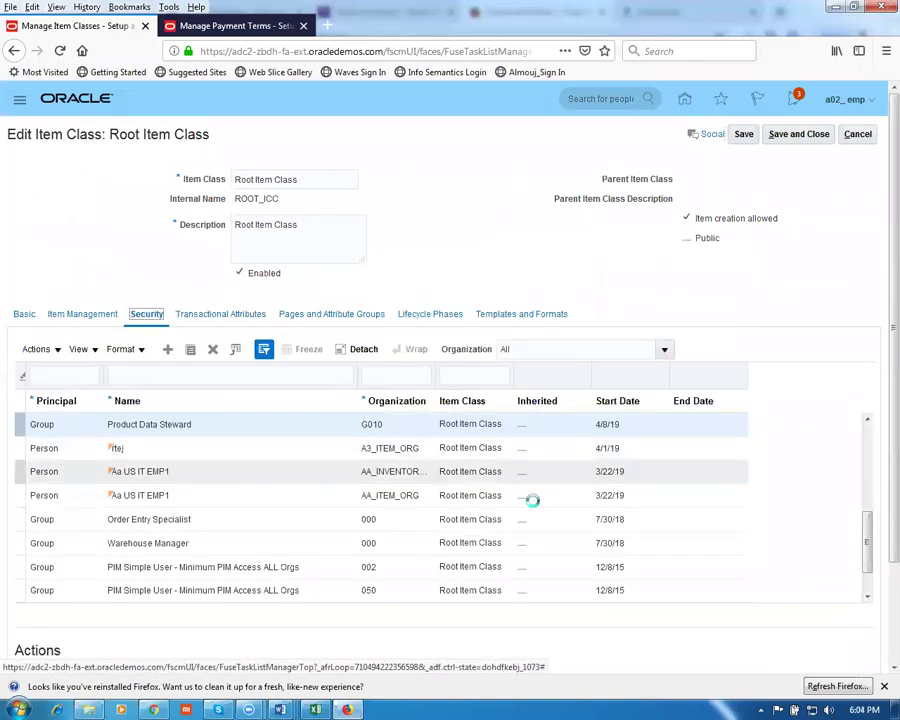
click(371, 376)
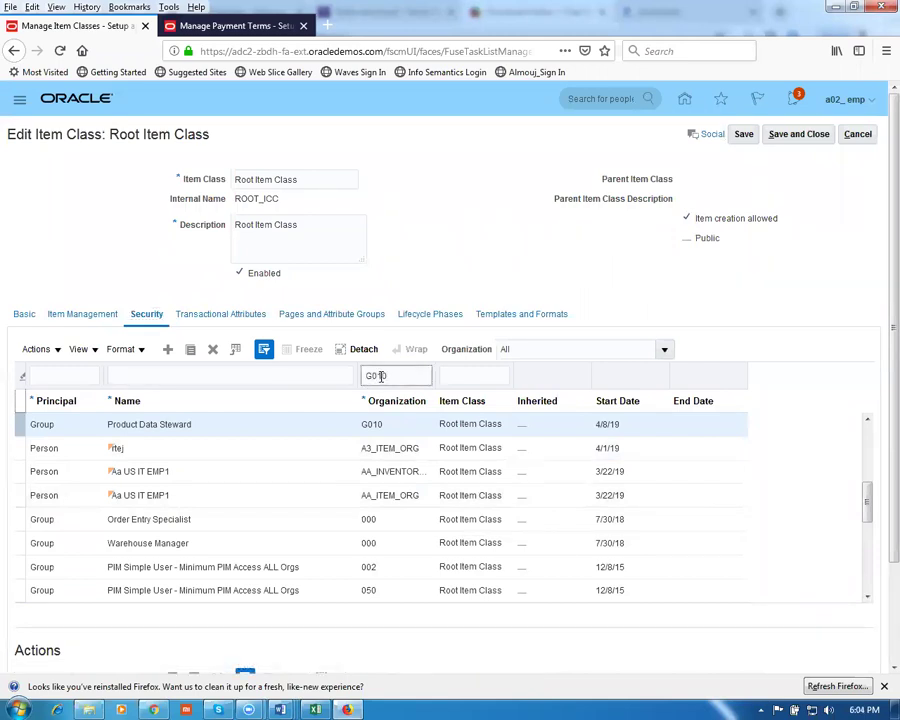
text(G011)
key(Return)
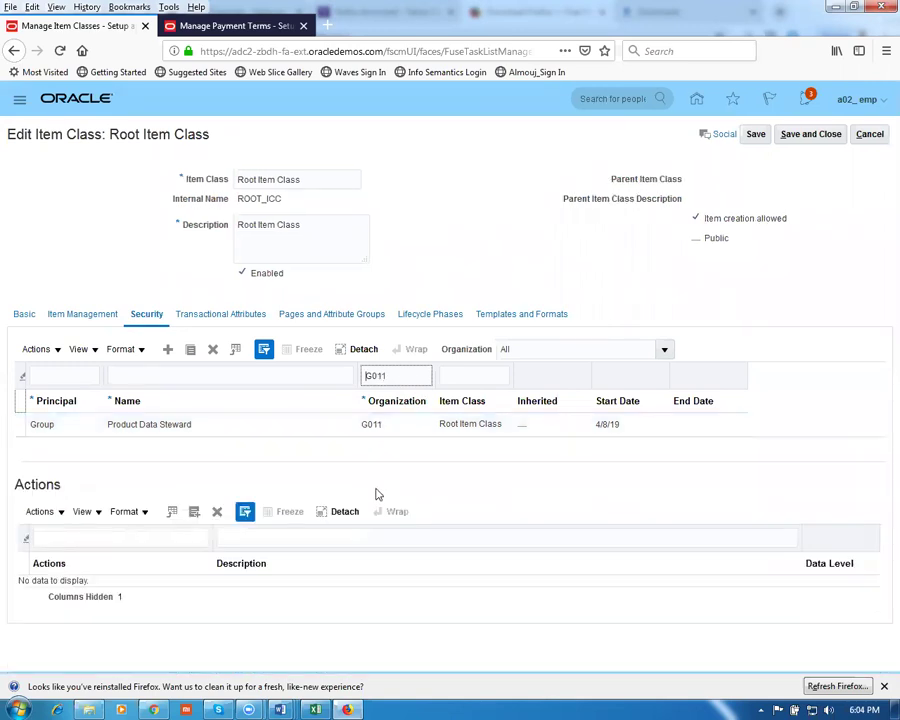
Add every available item action to the Product Data Steward G011 entry
click(177, 425)
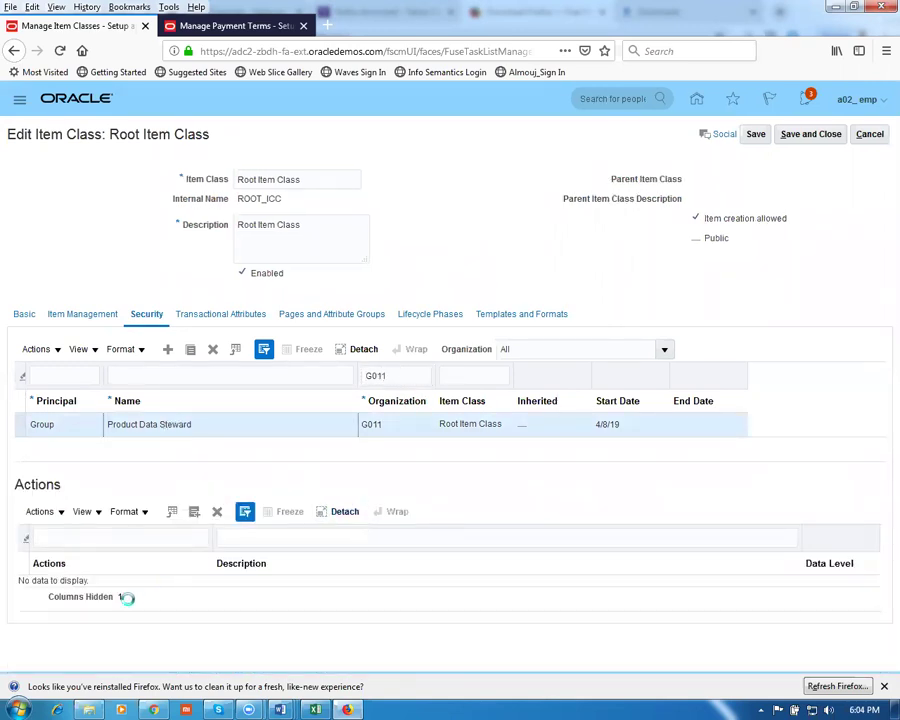
click(40, 520)
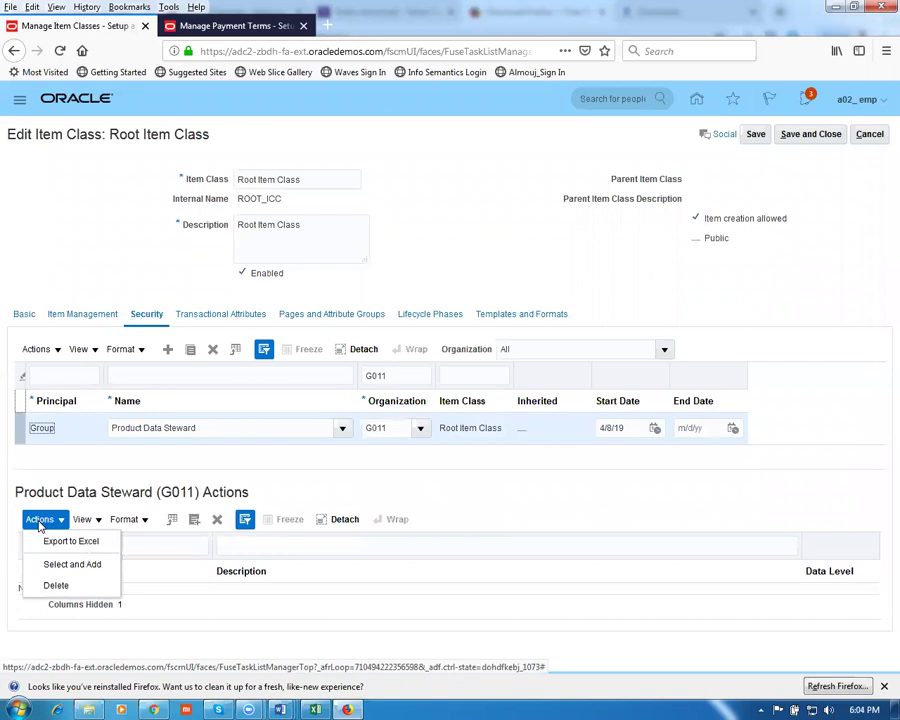
click(66, 563)
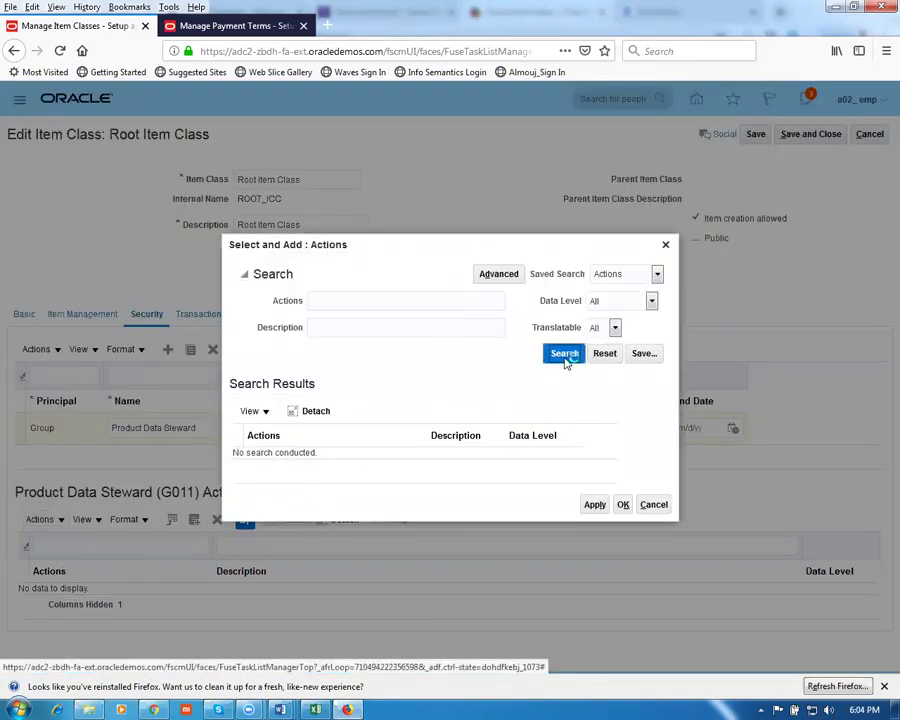
click(566, 354)
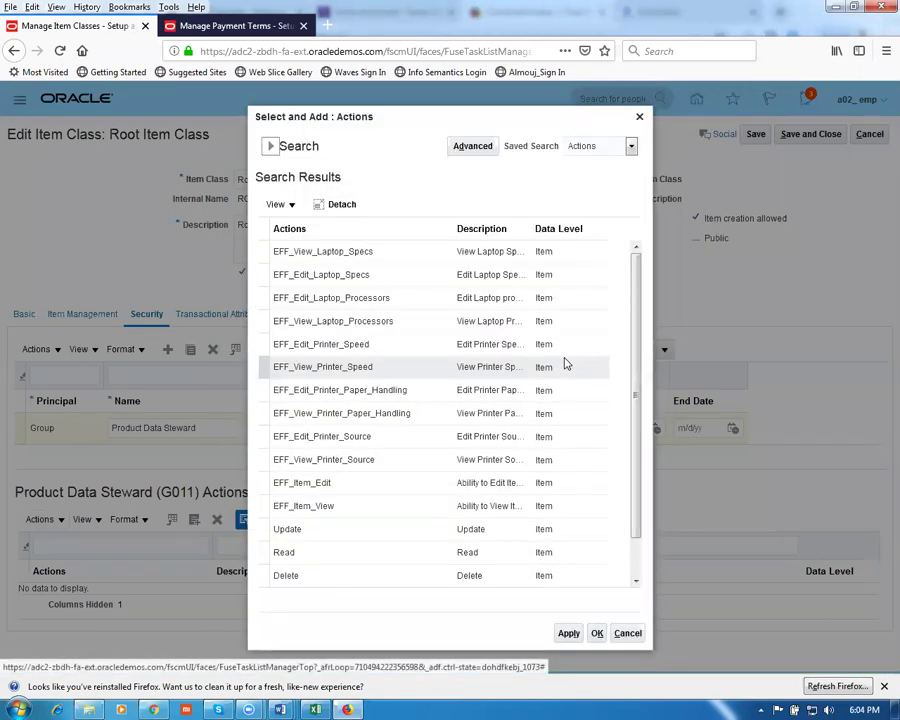
click(262, 230)
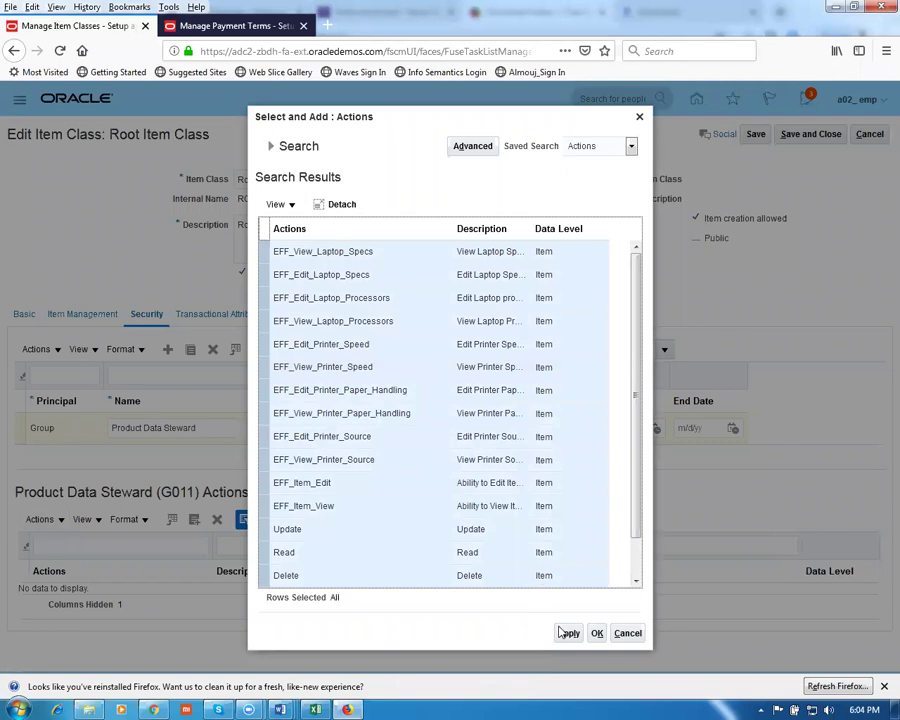
click(566, 633)
click(597, 633)
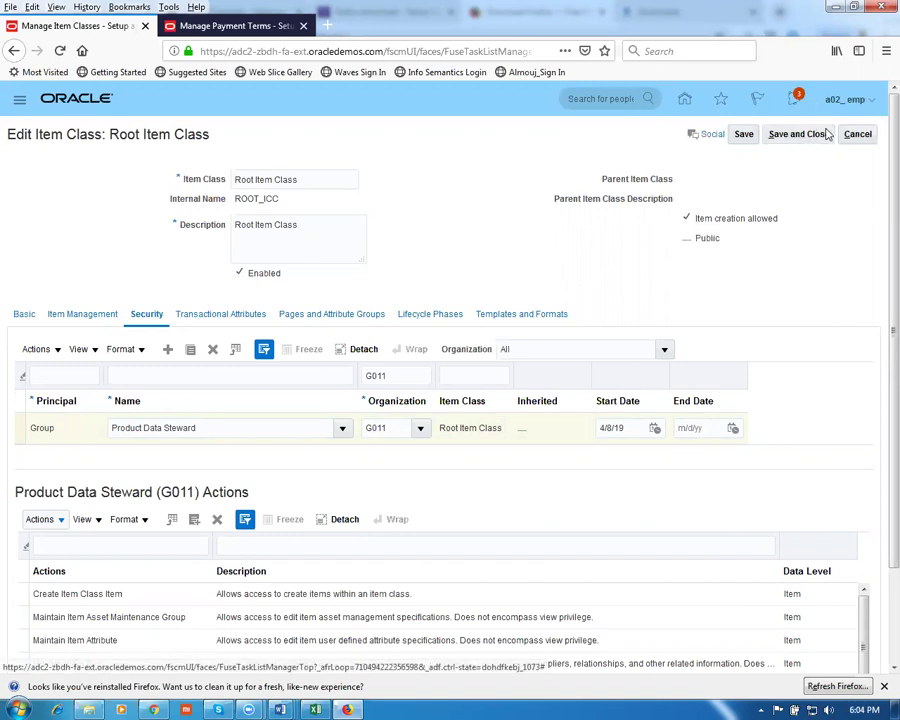
Save the security changes, then reopen Root Item Class on its Lifecycle Phases tab
click(825, 134)
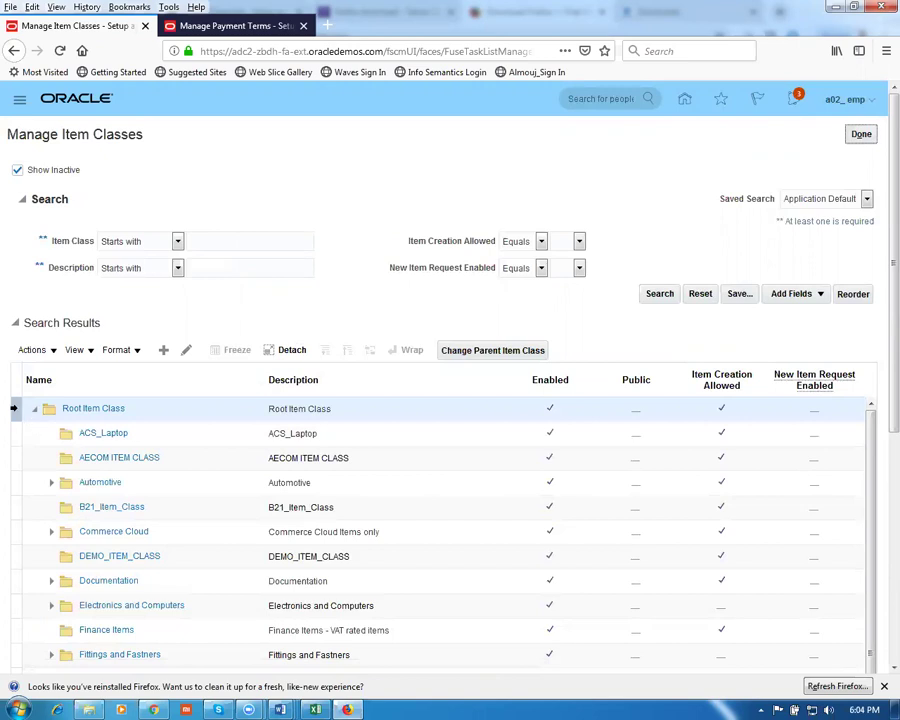
click(189, 351)
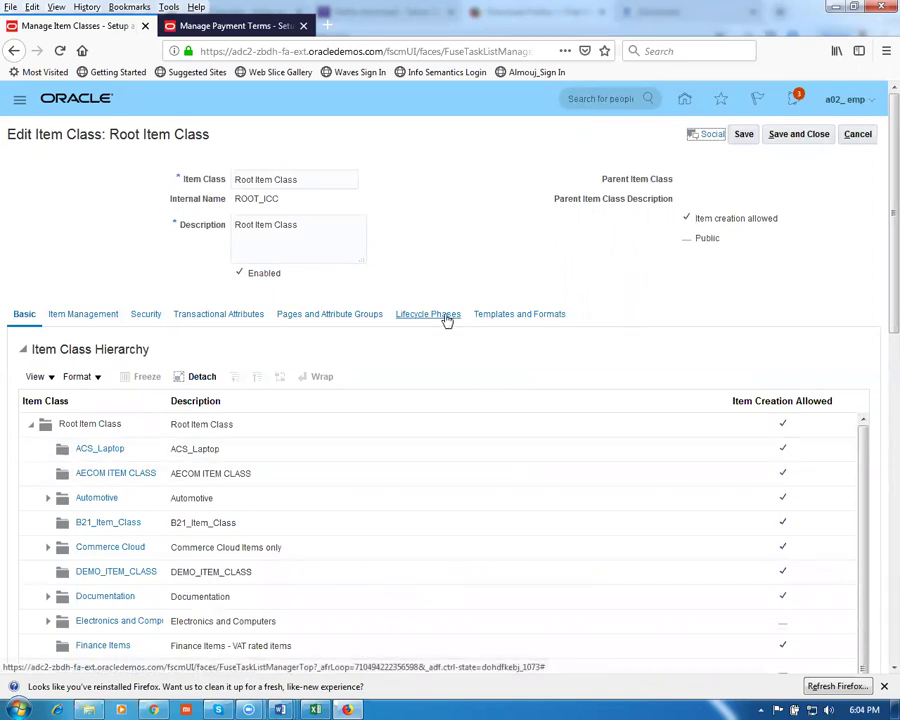
click(447, 315)
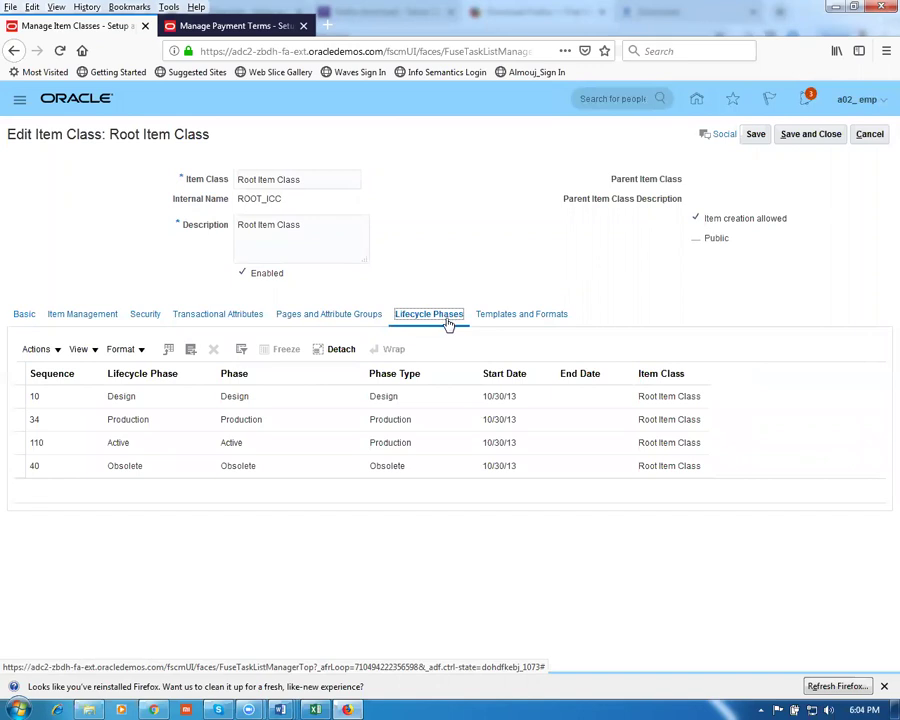
Search for g01, add the g01_production phase, and save the item class
click(190, 349)
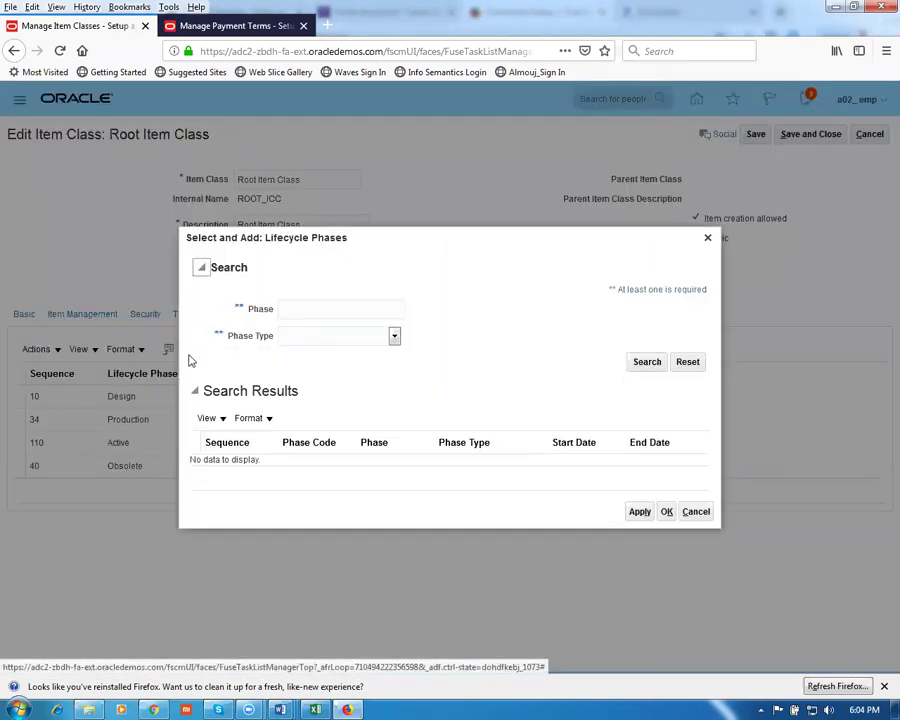
click(306, 305)
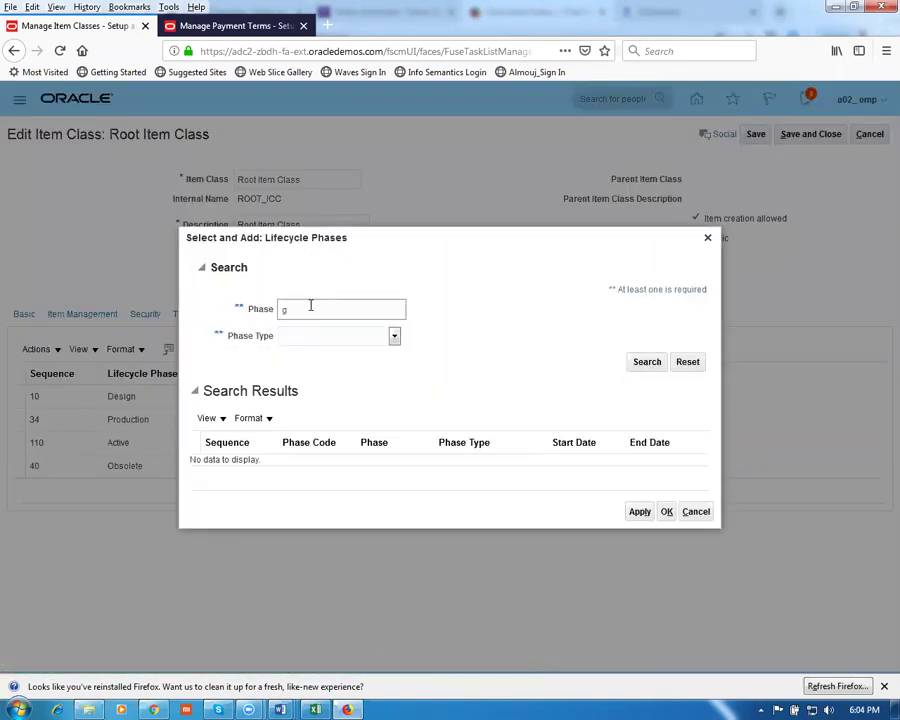
click(662, 369)
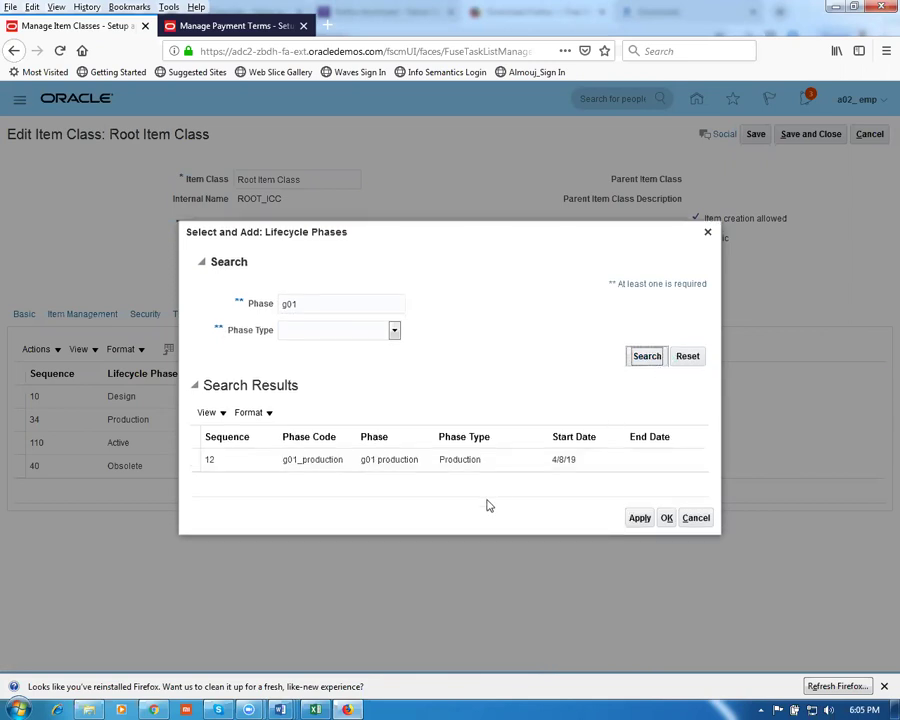
click(508, 464)
click(639, 518)
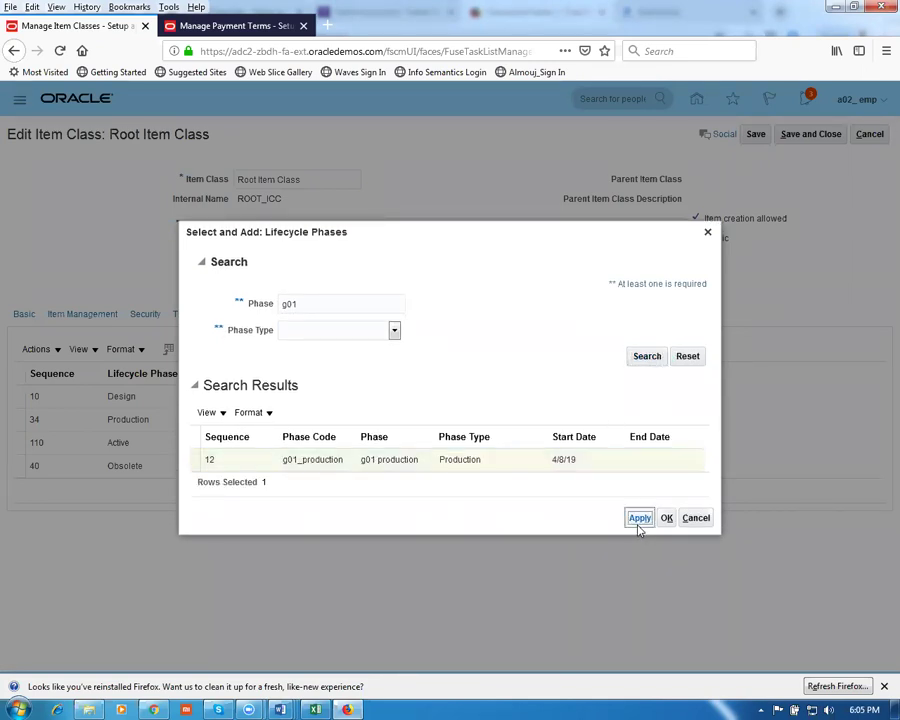
click(668, 518)
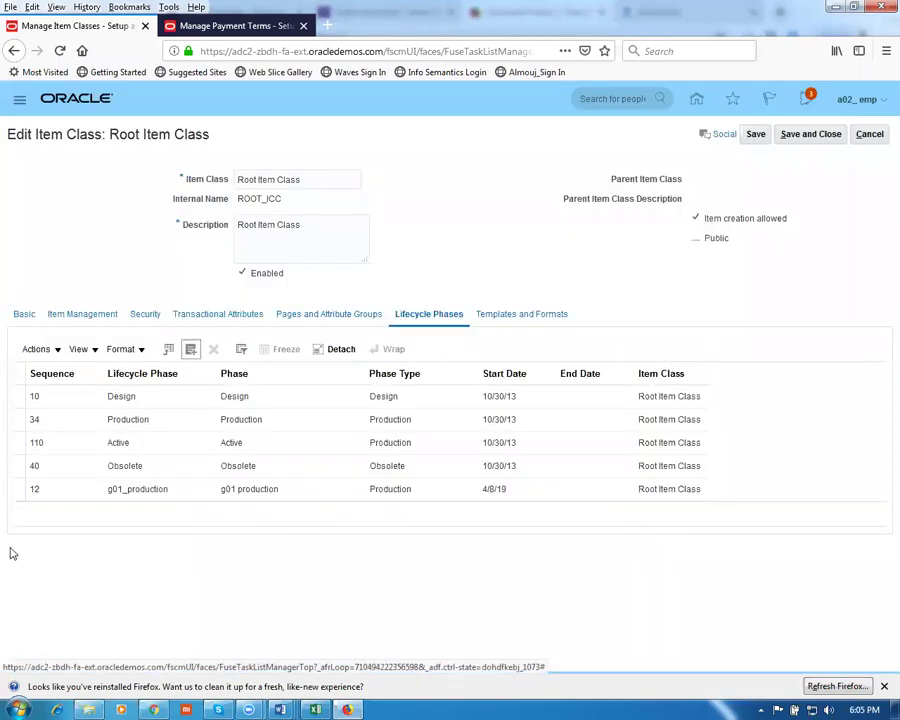
click(753, 138)
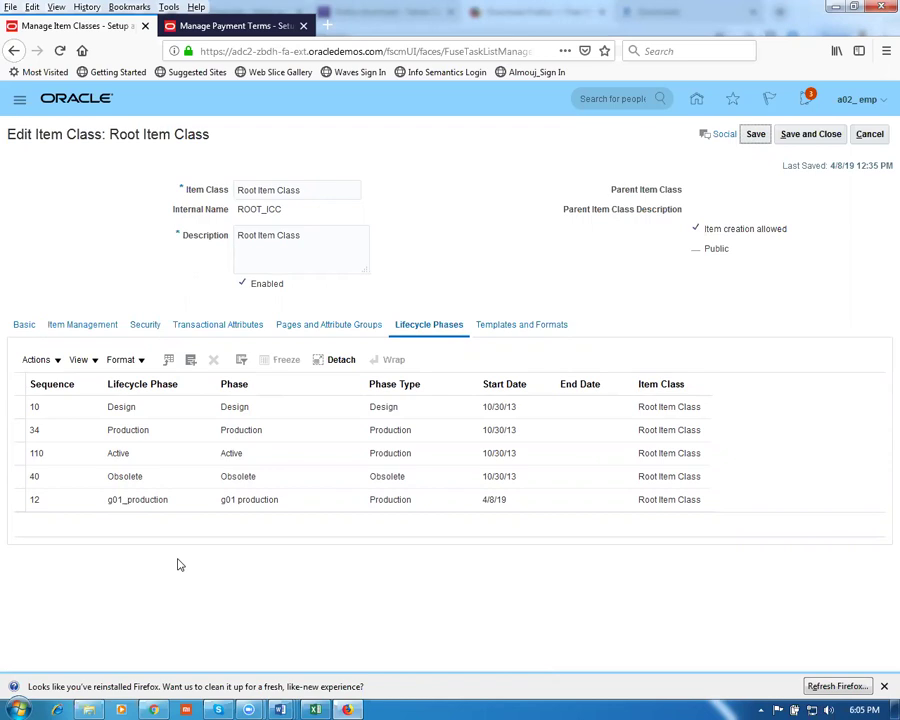
click(319, 504)
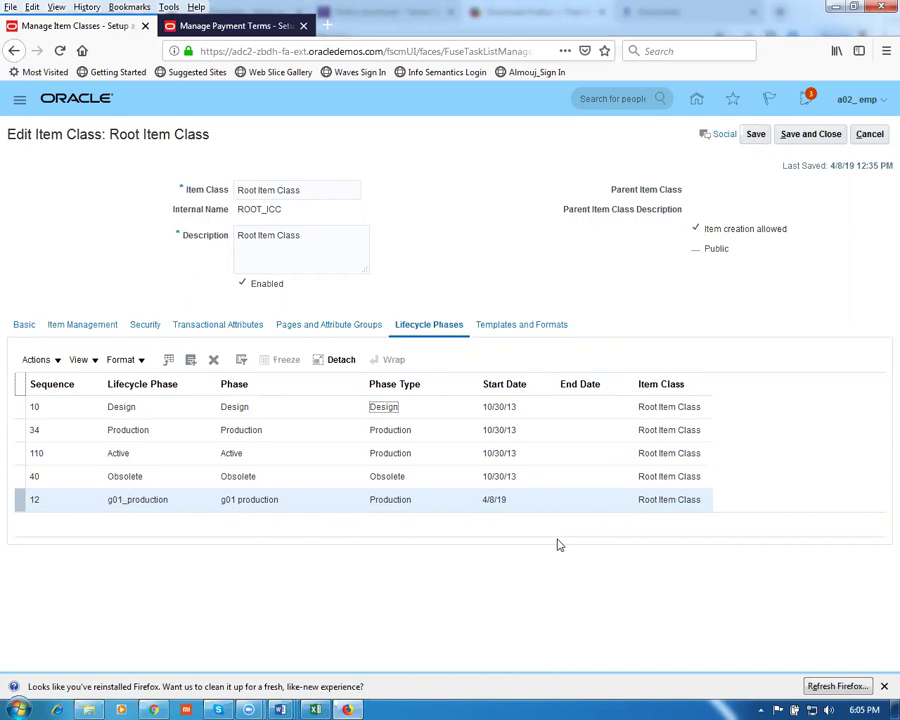
Filter Root Item Class templates to organization 000 and name 'Pur', selecting Purchased Item
click(530, 330)
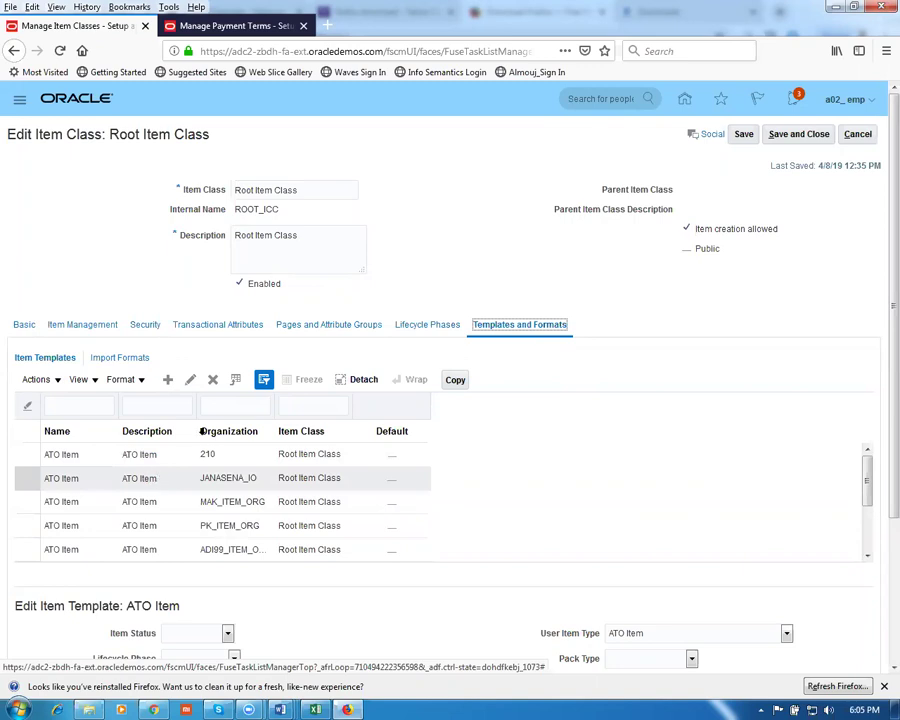
click(223, 408)
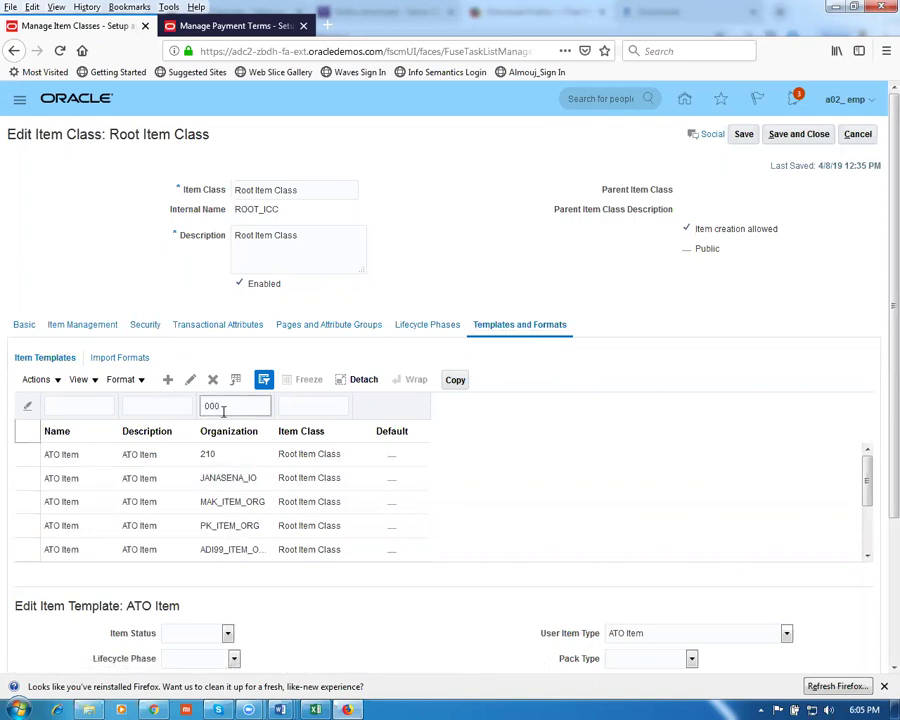
key(Return)
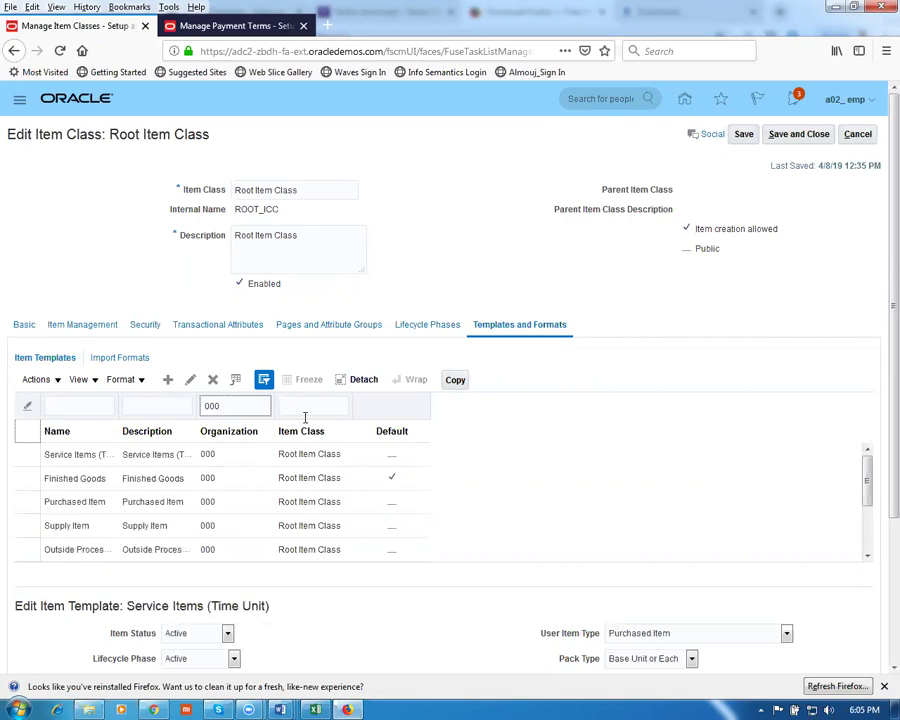
click(94, 402)
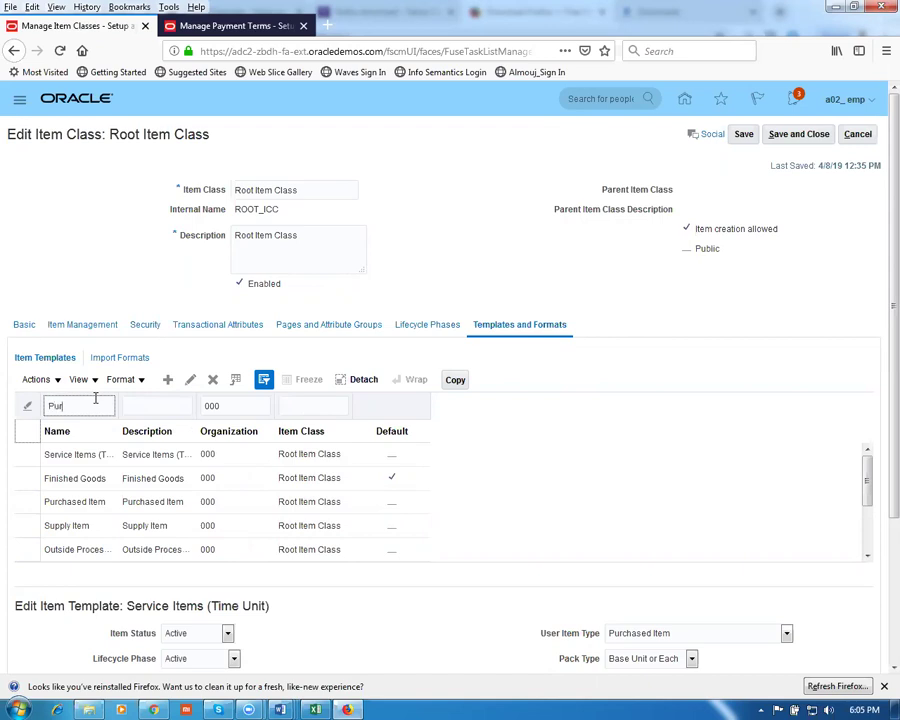
key(Return)
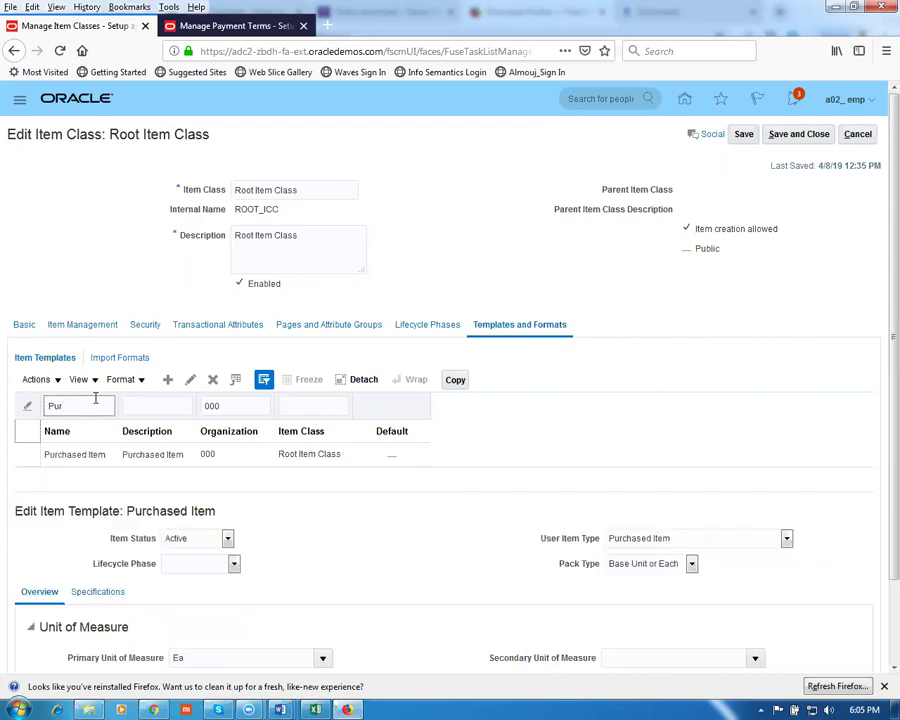
click(24, 454)
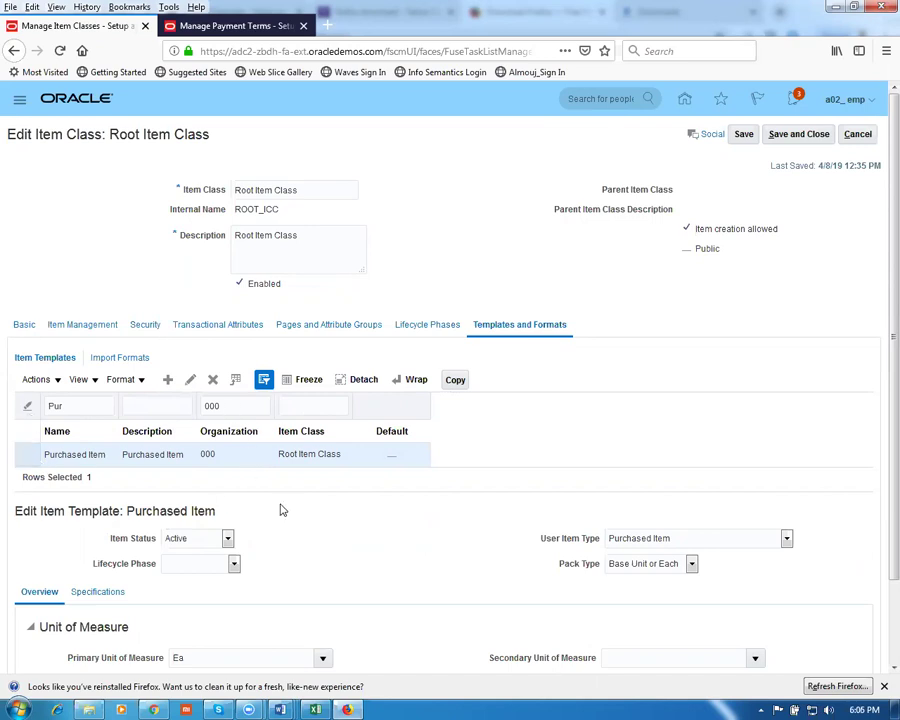
Copy the Purchased Item template to organization G010 (g01 master org) and select the copy
click(457, 383)
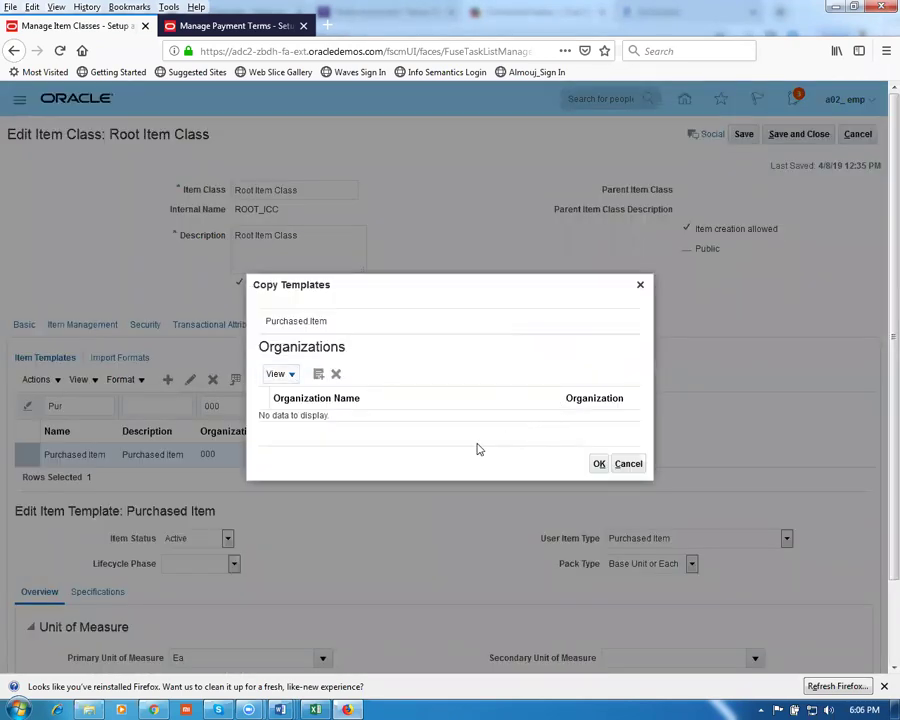
click(318, 376)
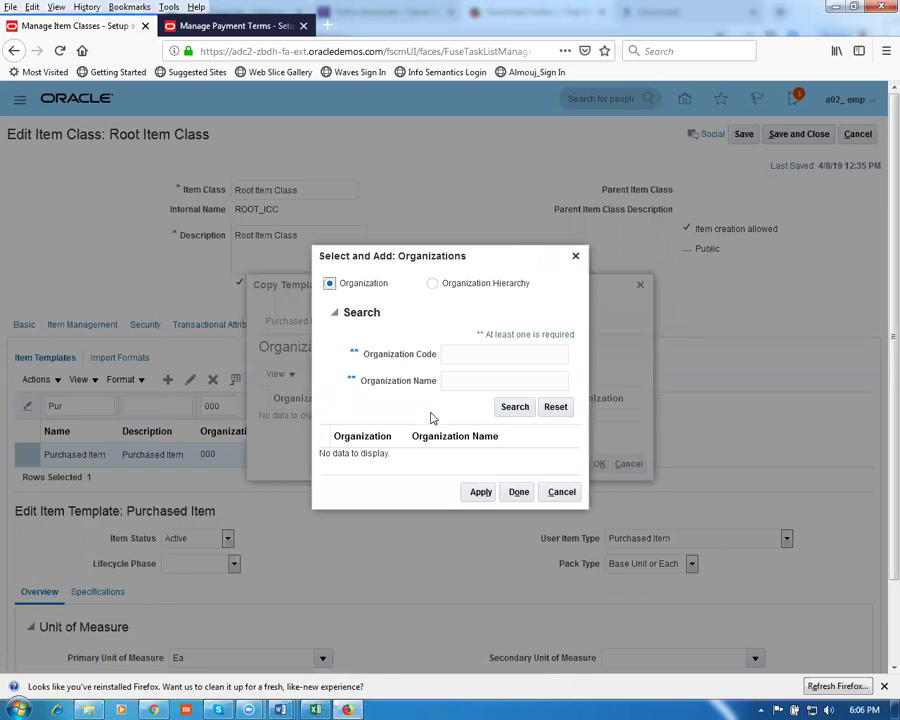
click(452, 355)
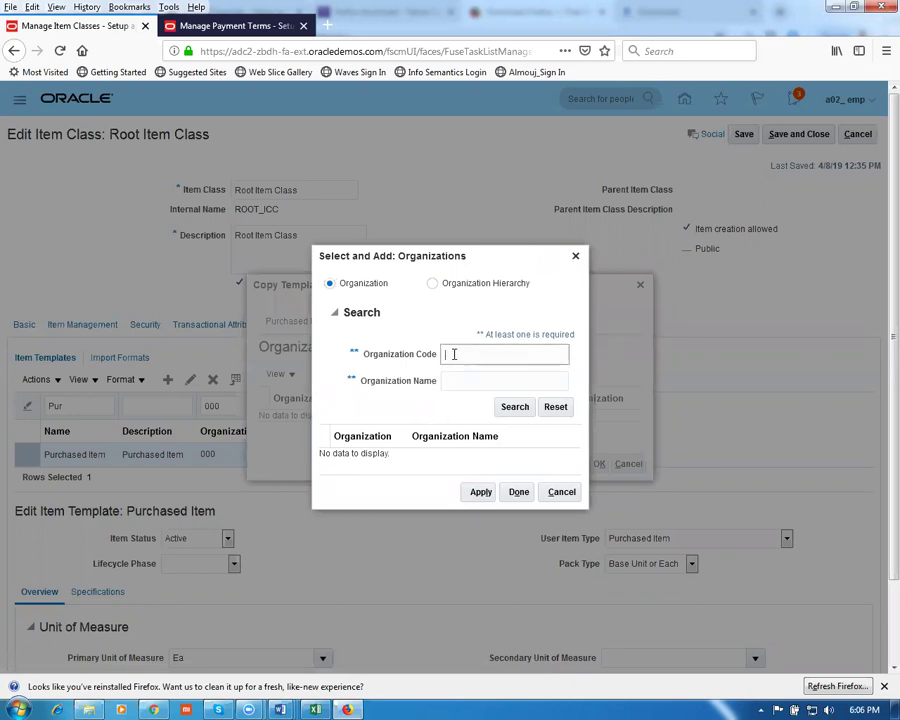
text(G010)
key(Return)
click(488, 463)
click(479, 493)
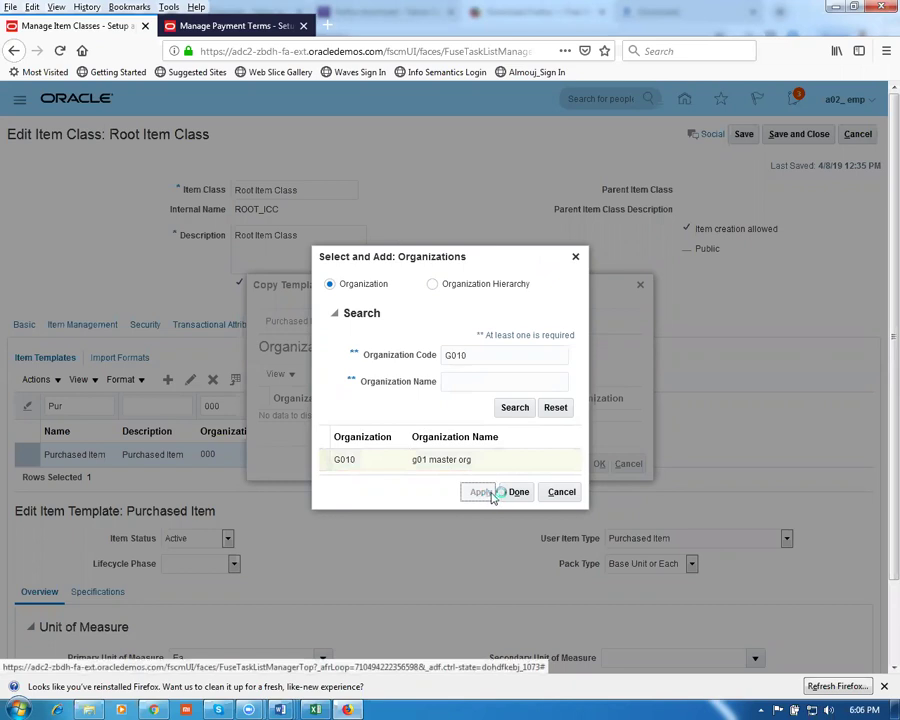
click(516, 500)
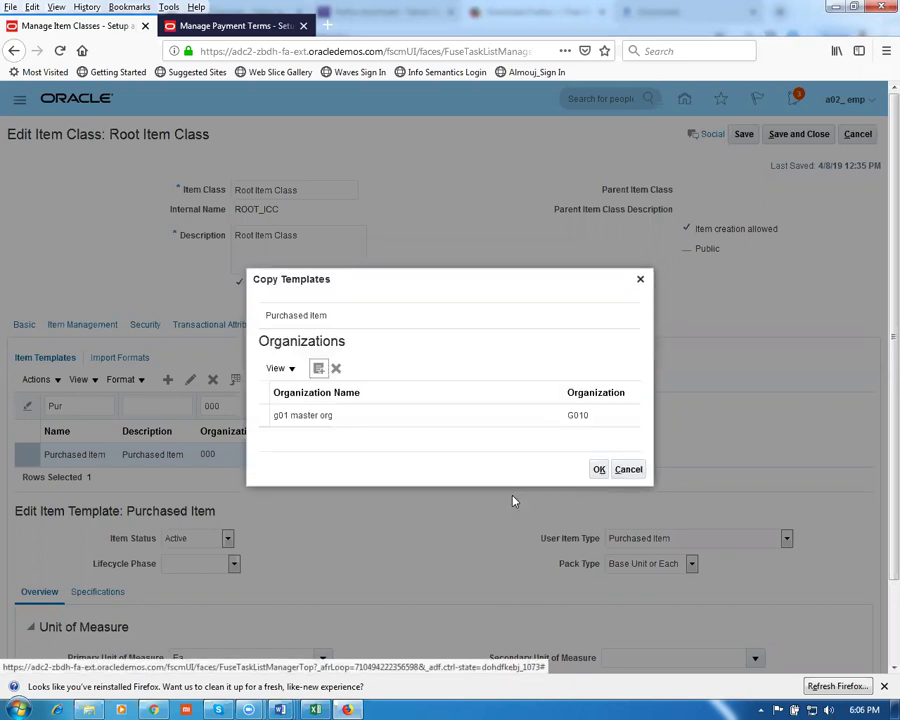
click(423, 416)
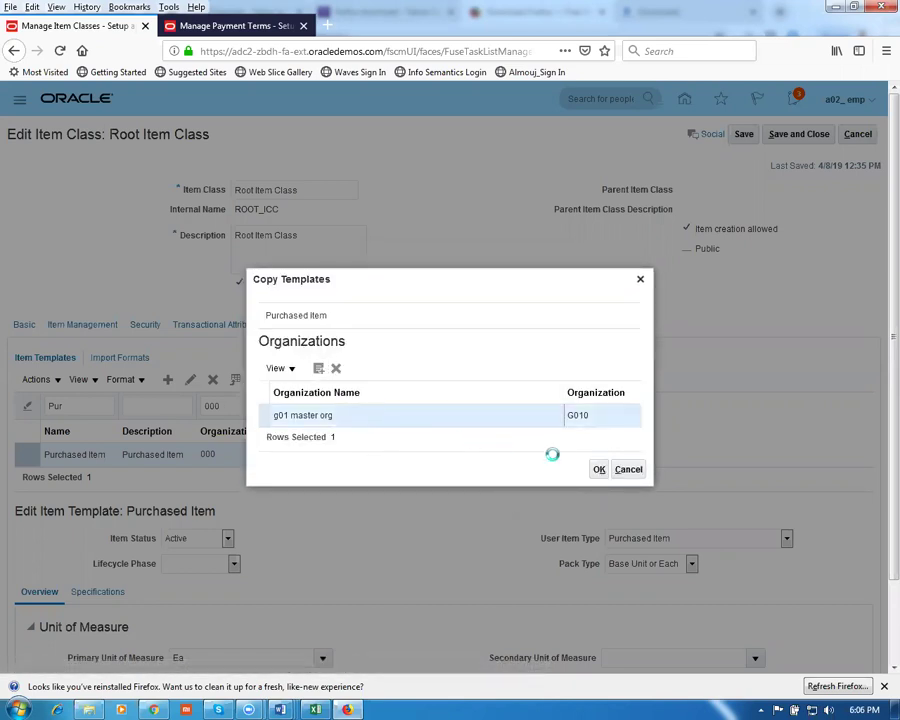
click(600, 474)
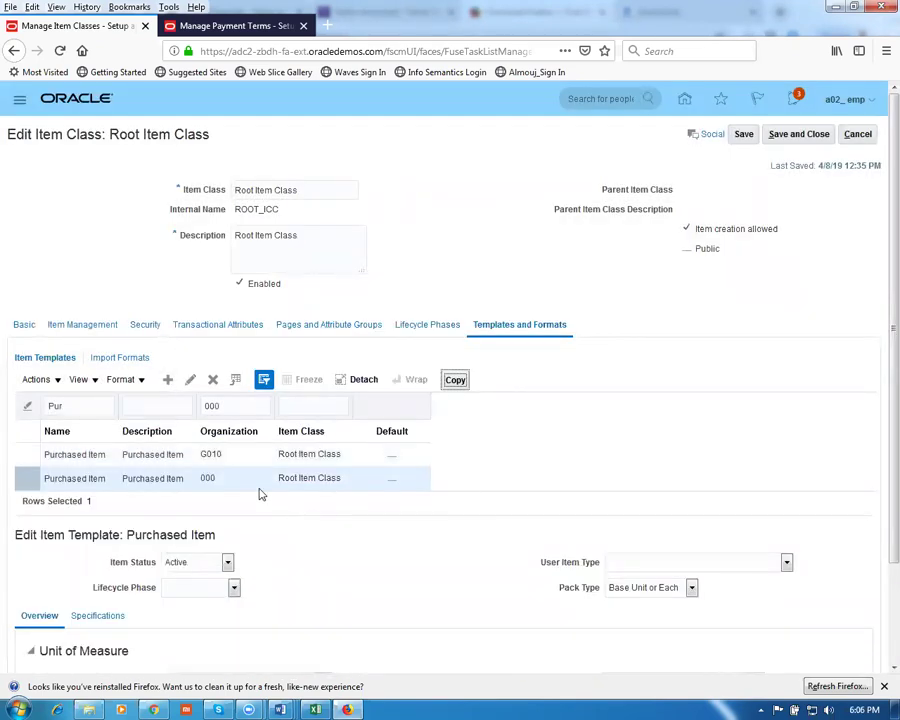
click(23, 460)
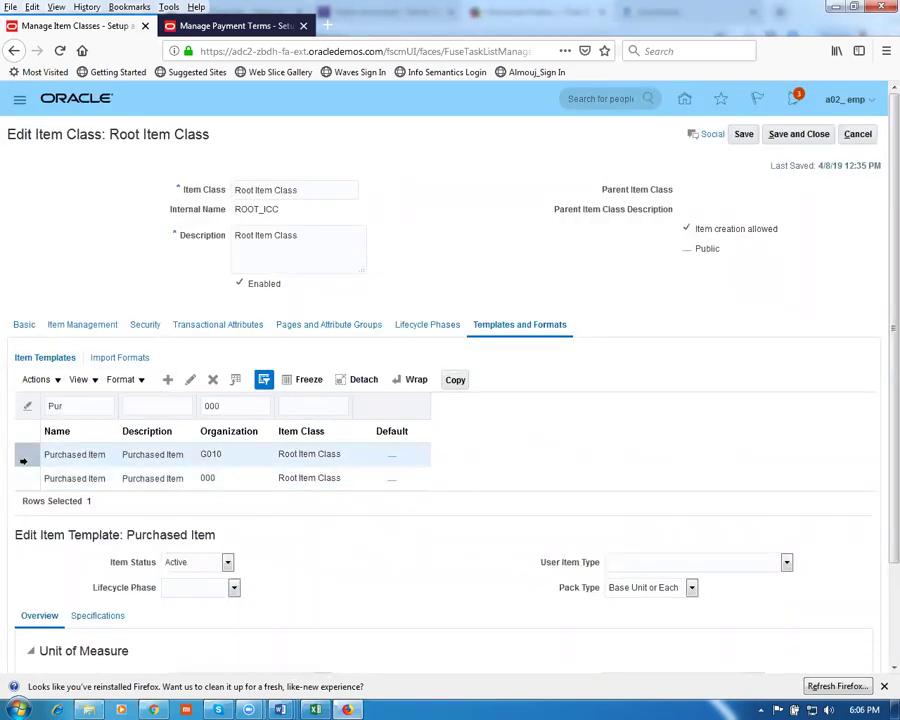
Rename the G010 template and its description to 'Pur sale template' as default; invalid user item type error appears
click(191, 383)
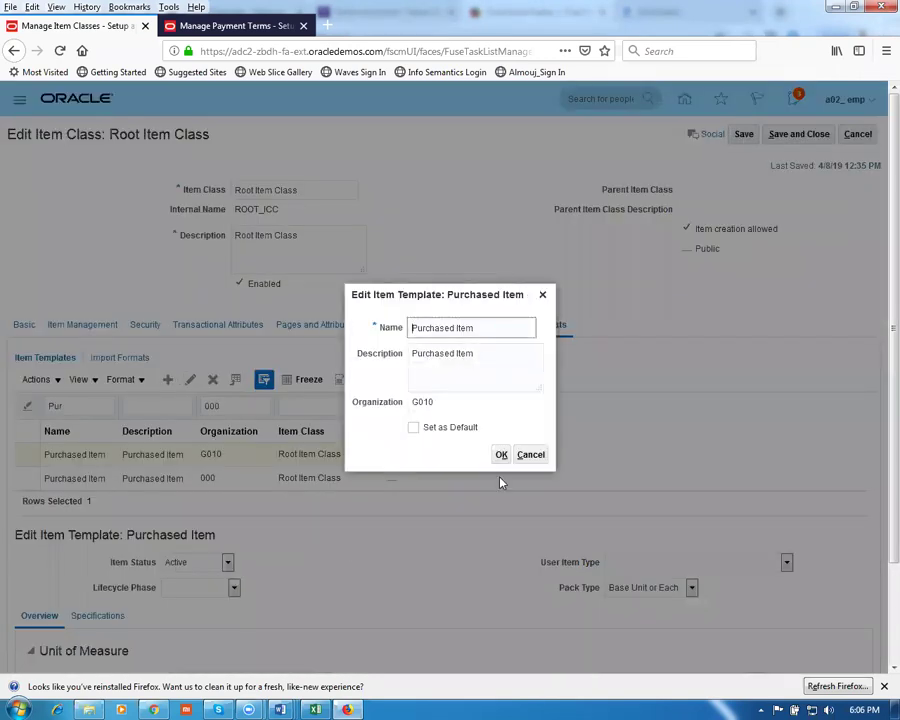
drag(478, 327, 405, 325)
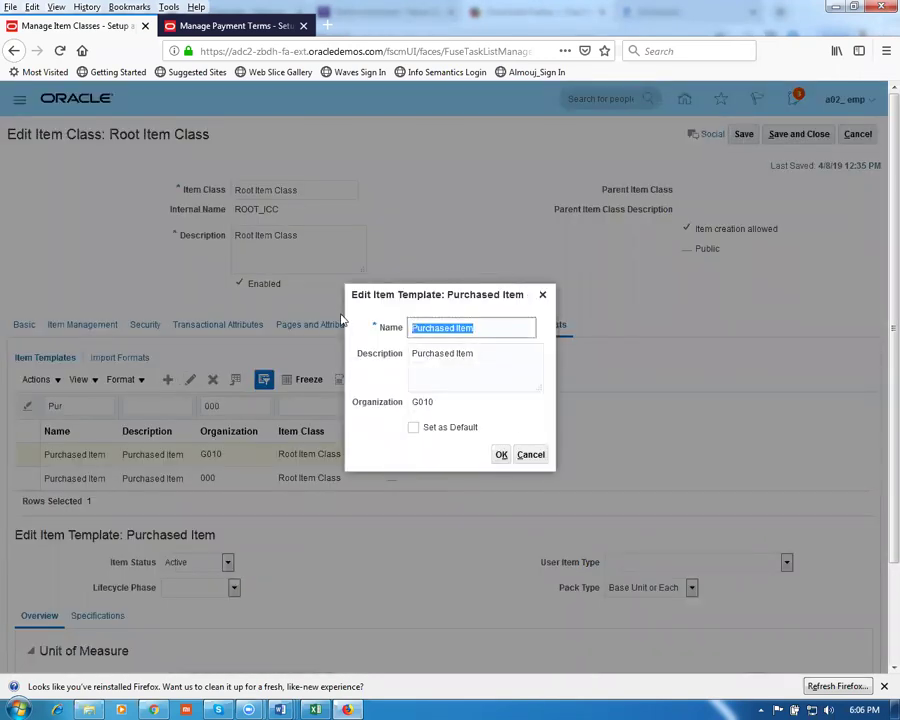
text(P)
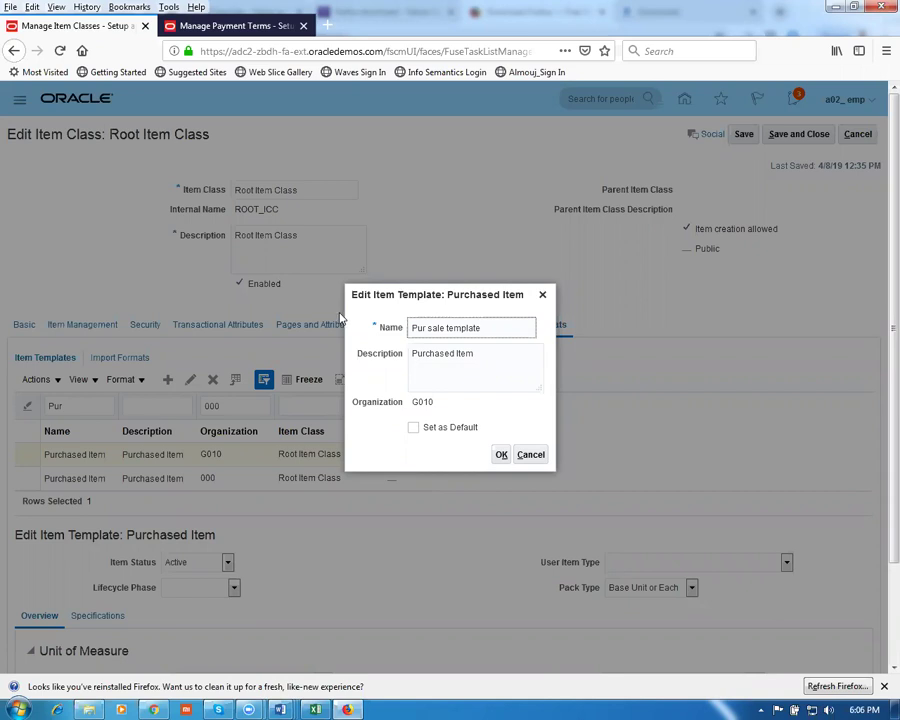
drag(514, 328, 368, 344)
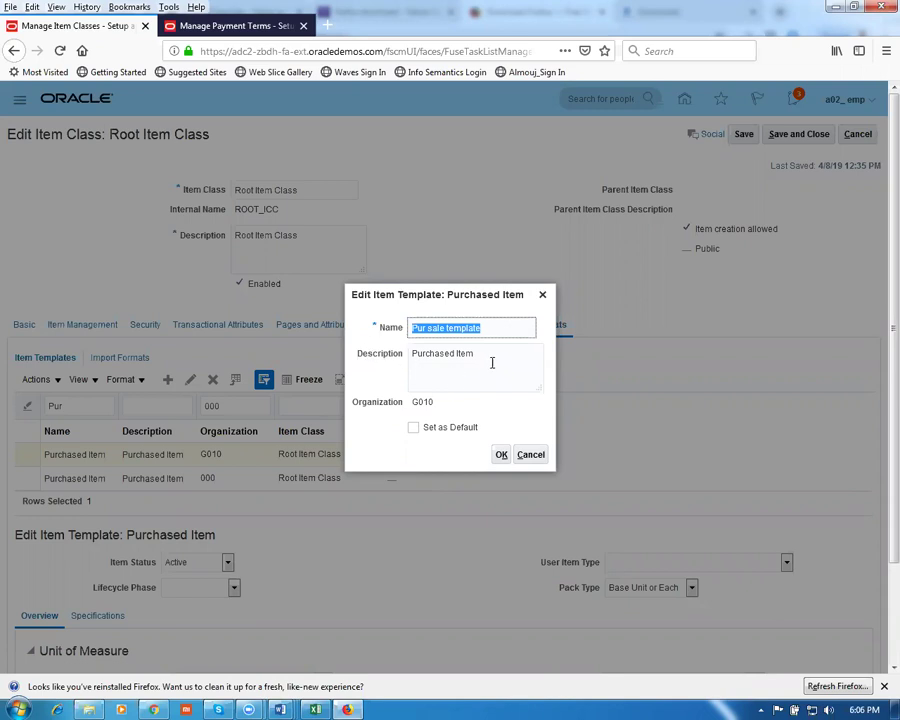
drag(492, 363, 366, 362)
key(ctrl+v)
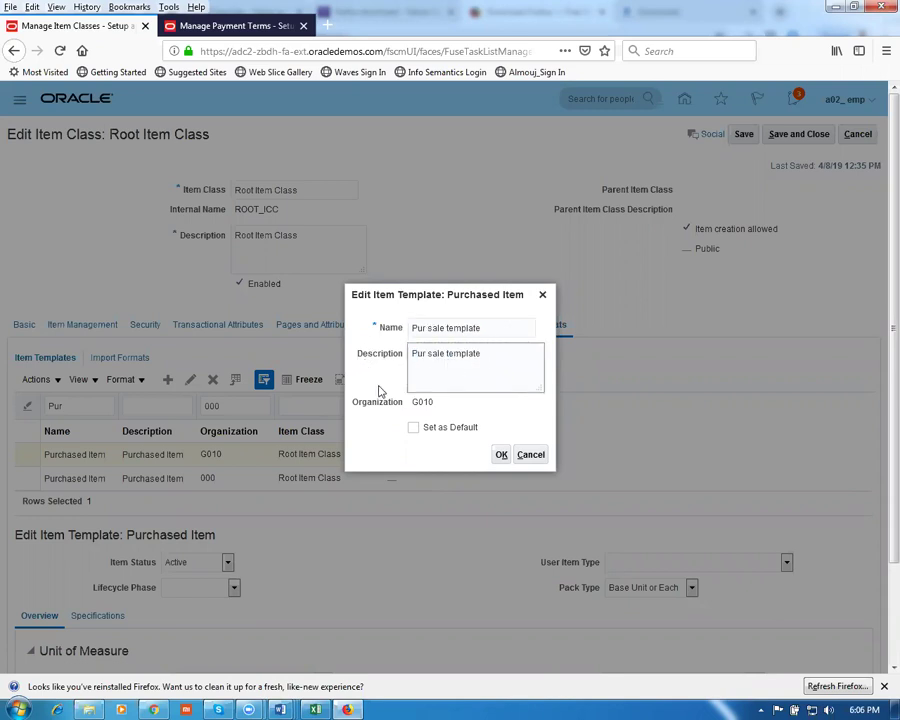
click(413, 429)
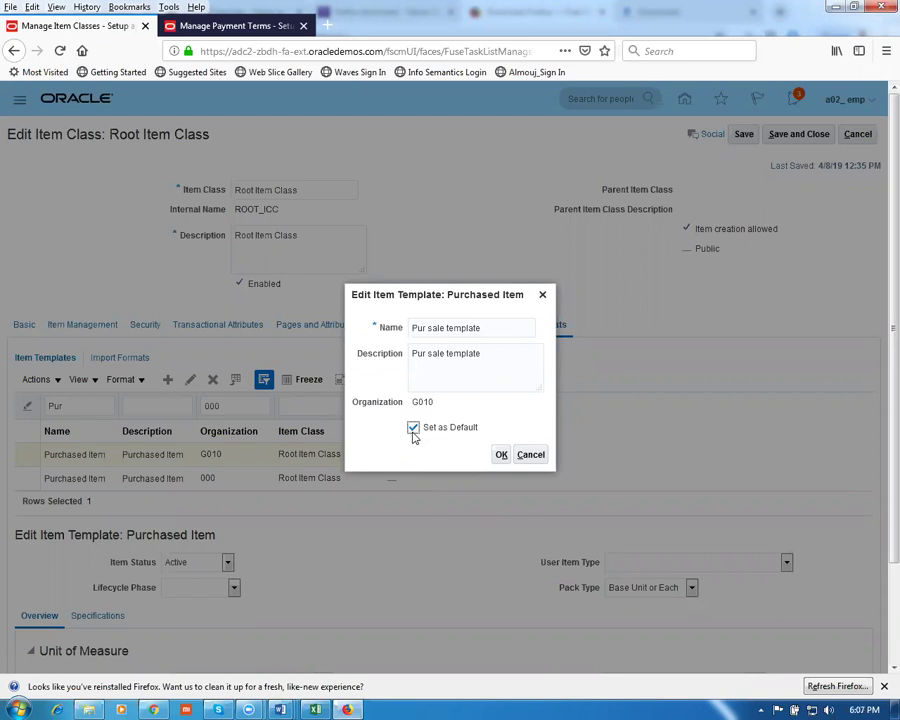
click(502, 456)
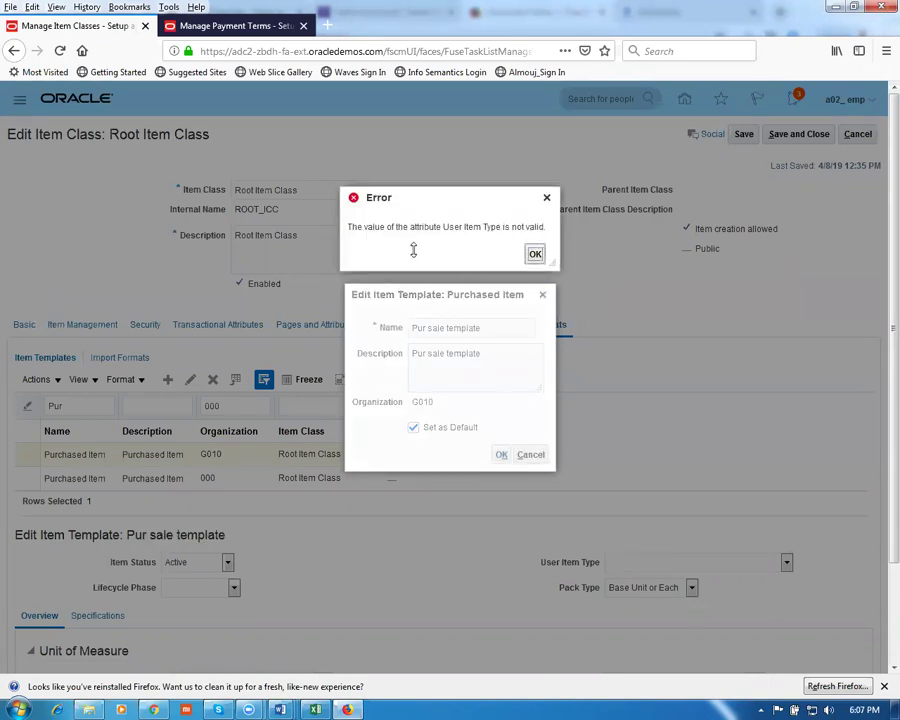
click(534, 254)
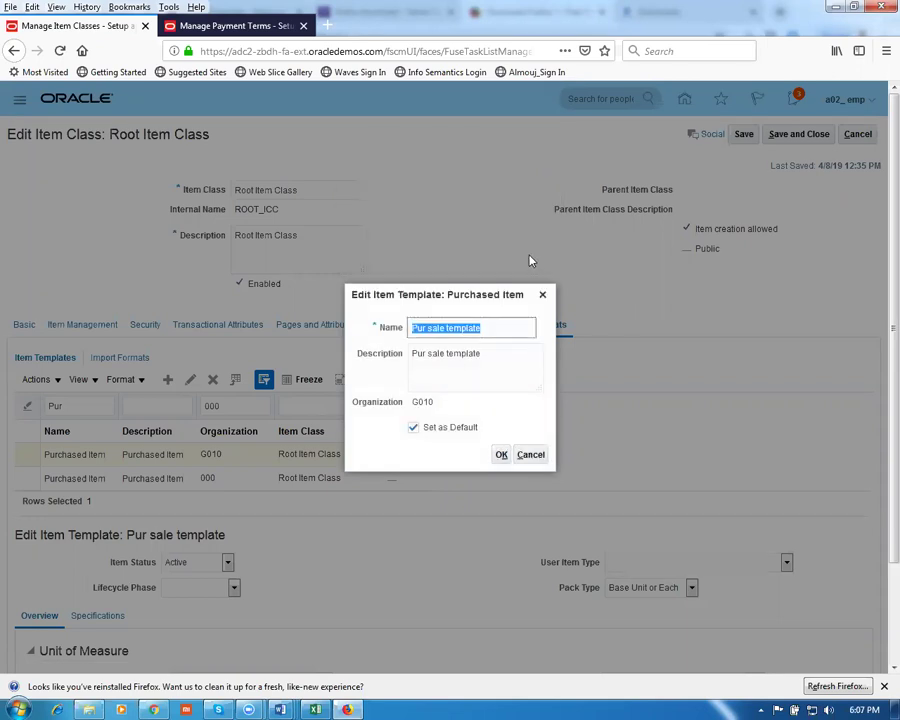
click(531, 455)
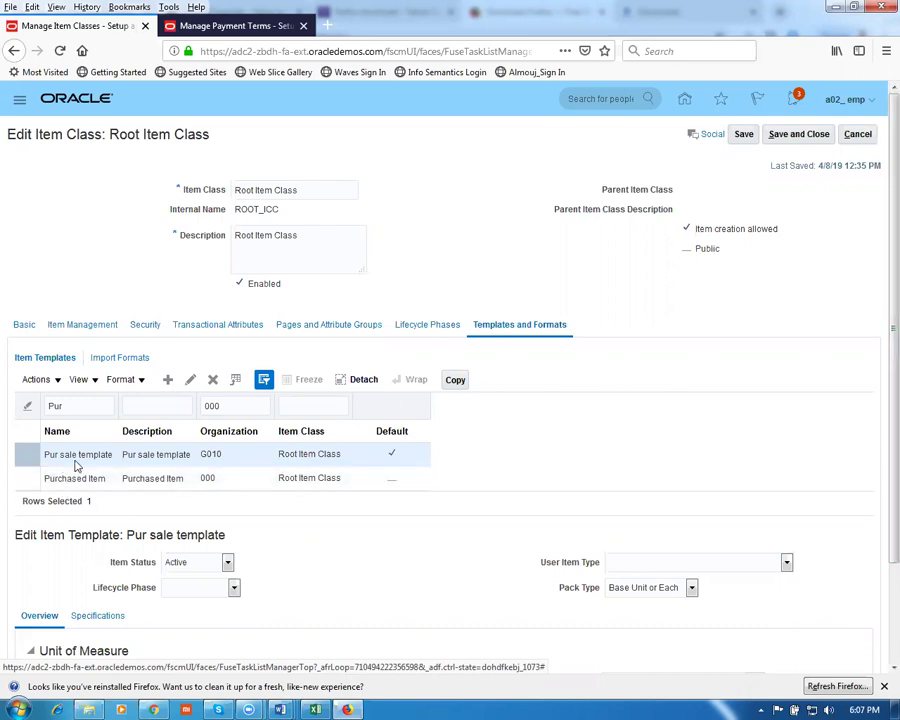
Set the template's lifecycle phase to g01 production and user item type to Finished Good
click(742, 137)
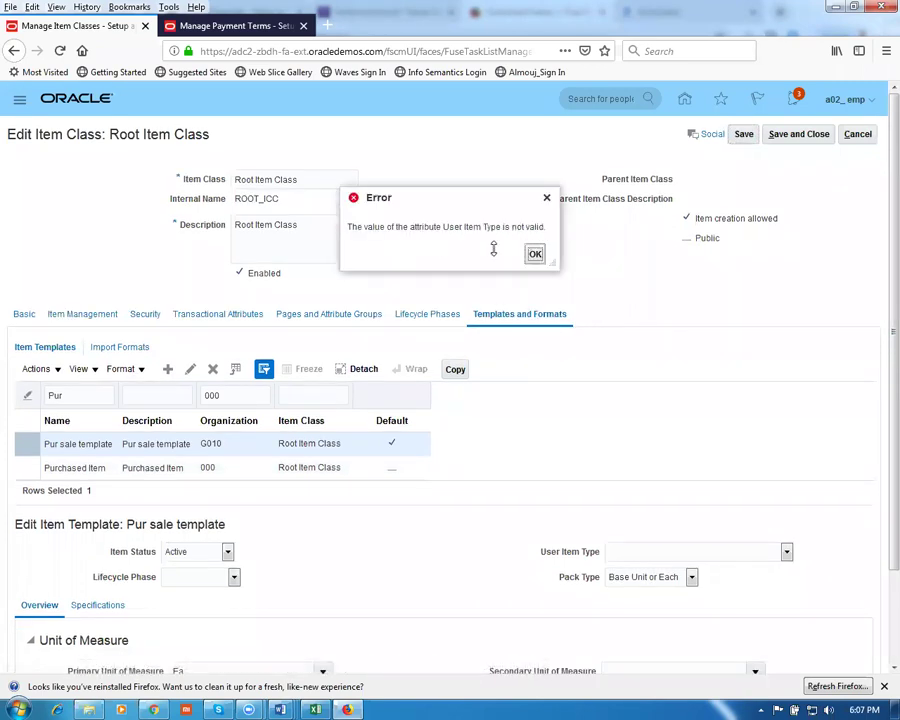
click(533, 253)
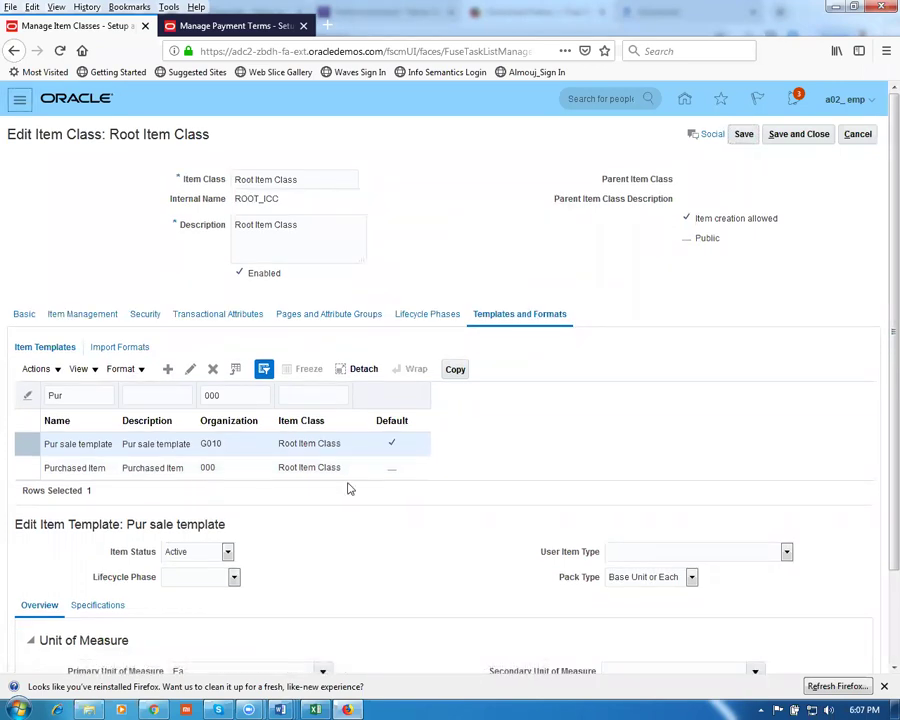
scroll(880, 518, down, 2)
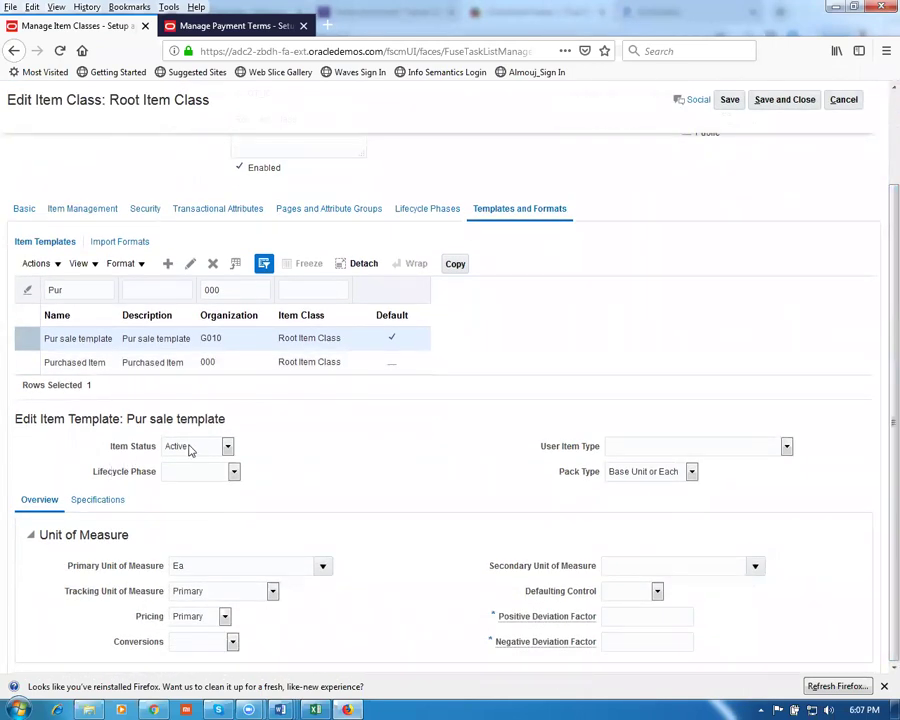
click(195, 476)
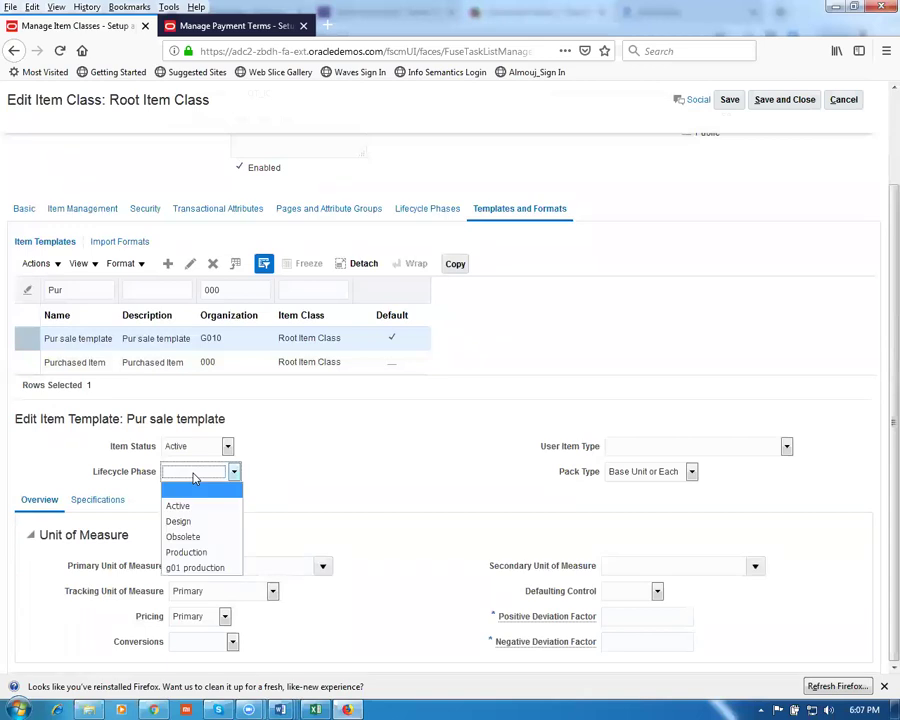
click(200, 569)
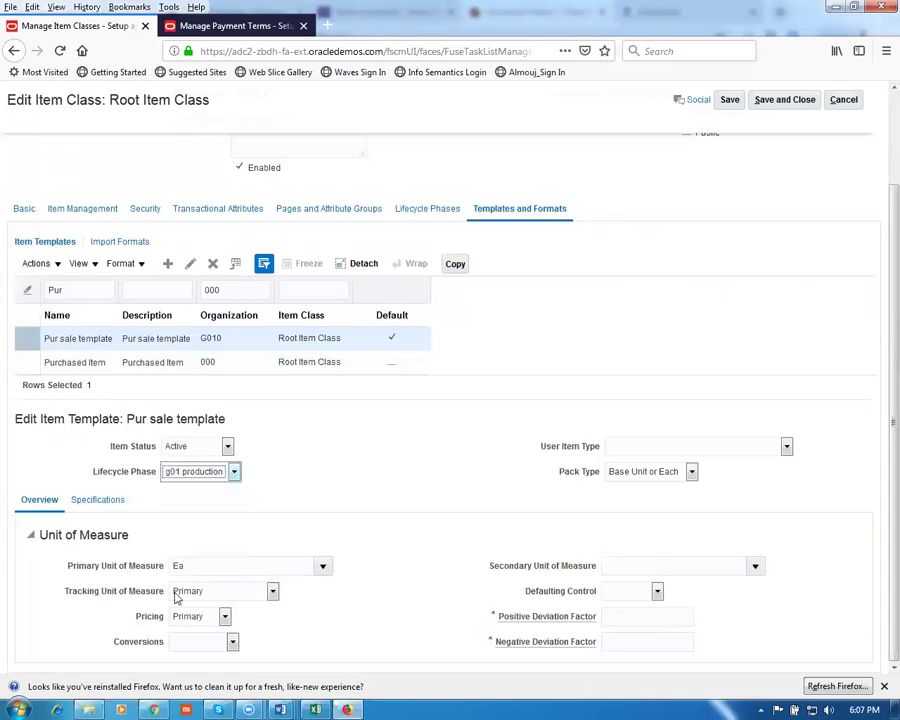
click(757, 452)
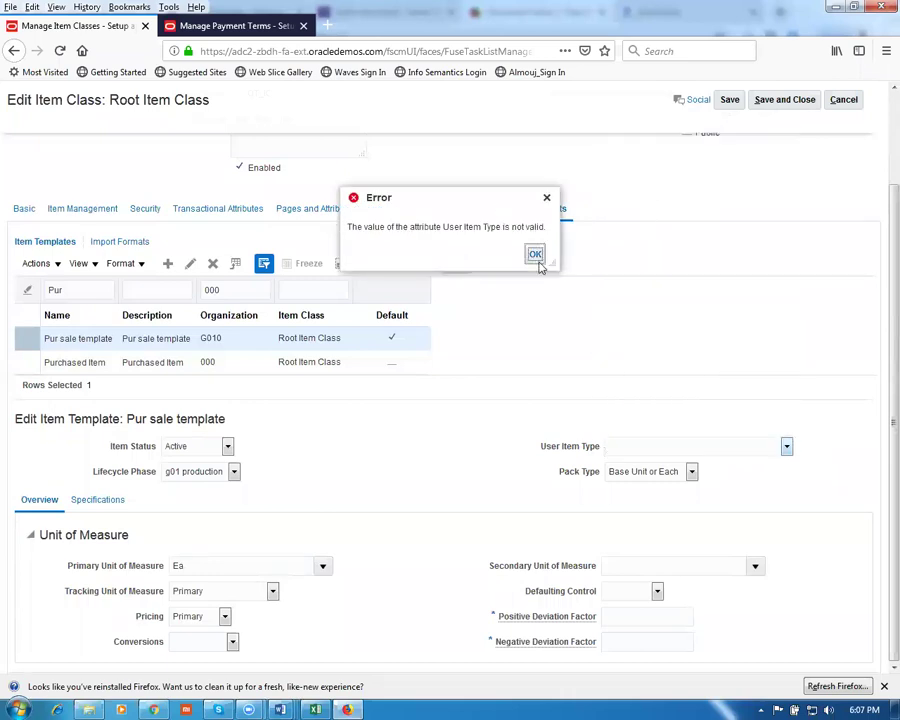
click(536, 256)
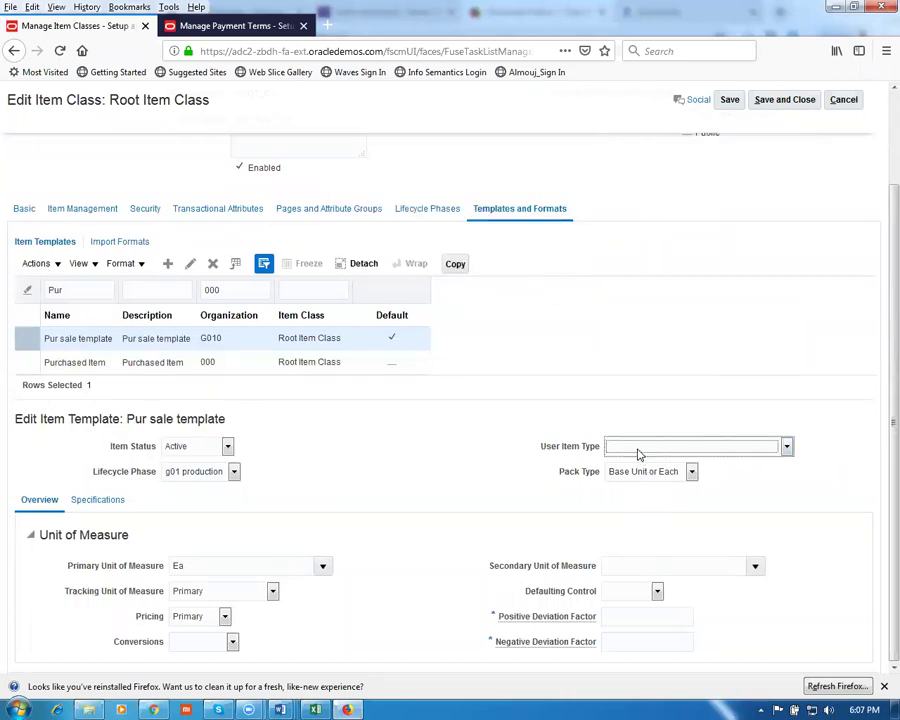
click(640, 452)
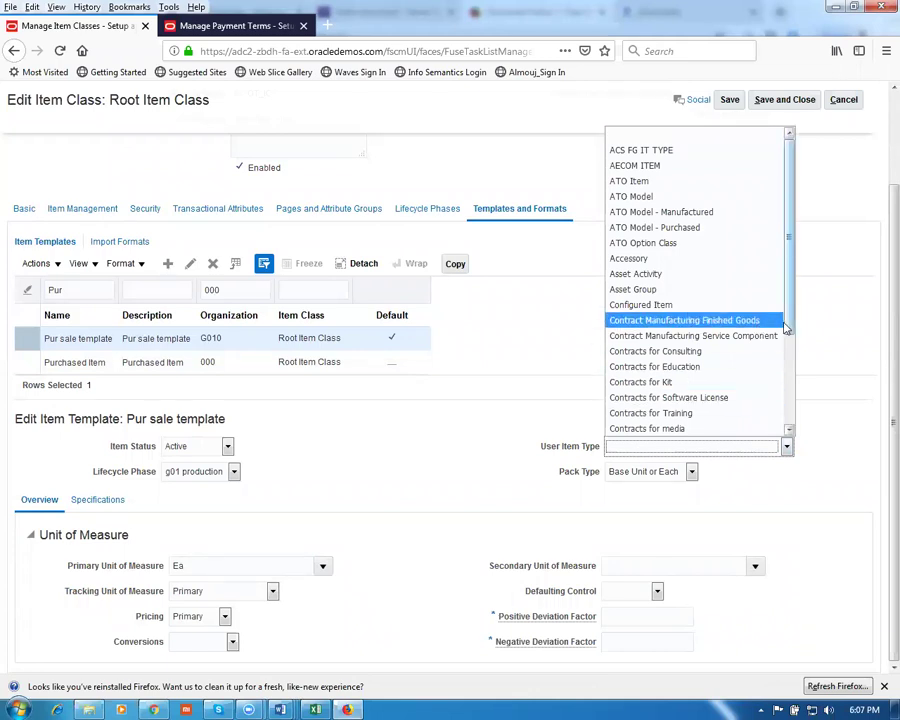
drag(790, 330, 798, 436)
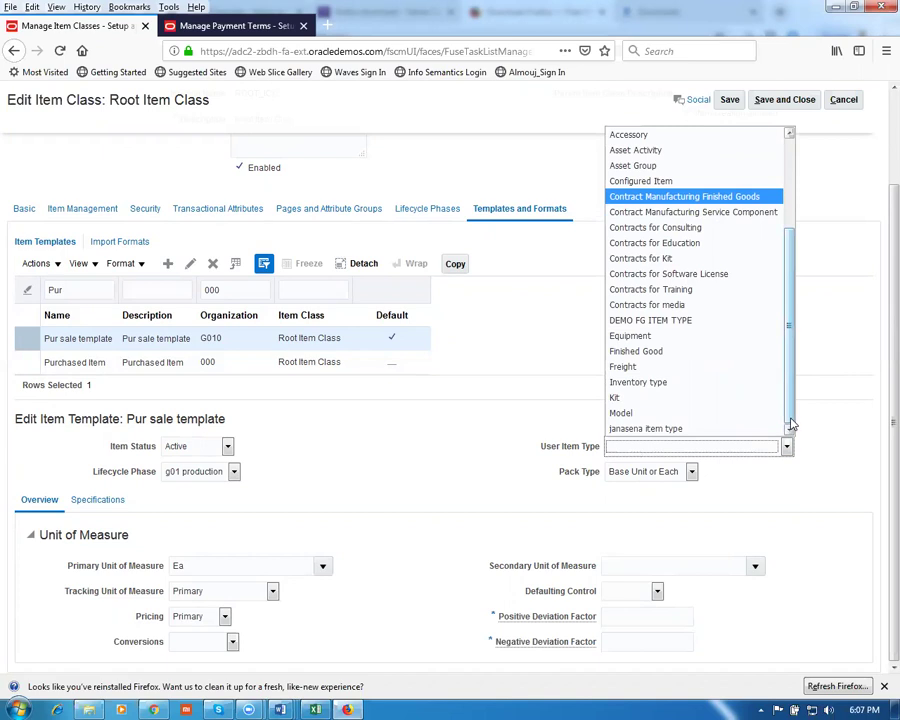
click(712, 352)
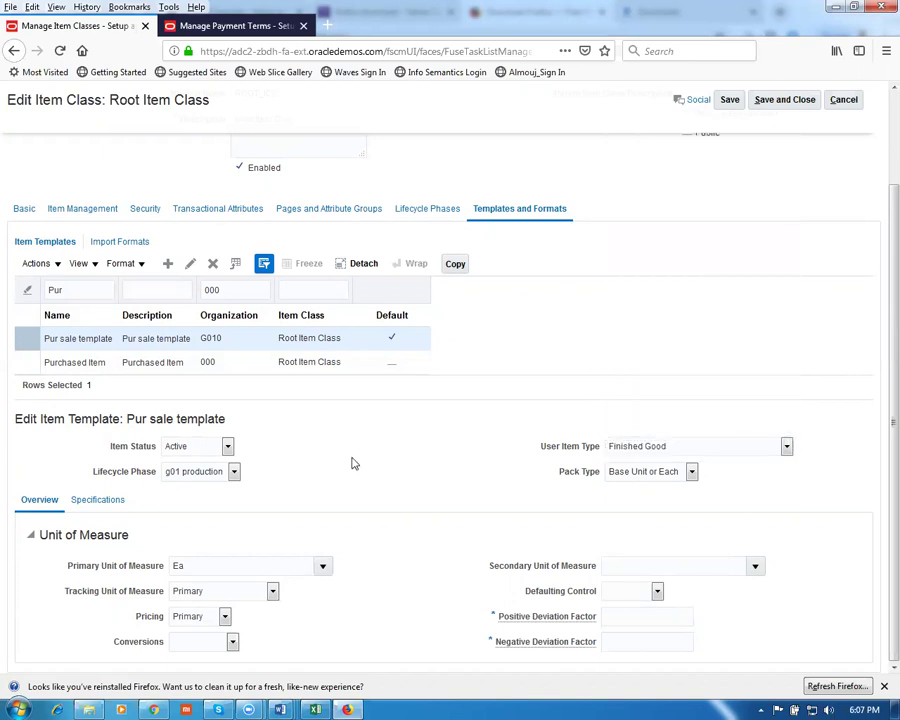
Clear the pack type, set conversions to Both, and save the template
click(633, 481)
click(634, 488)
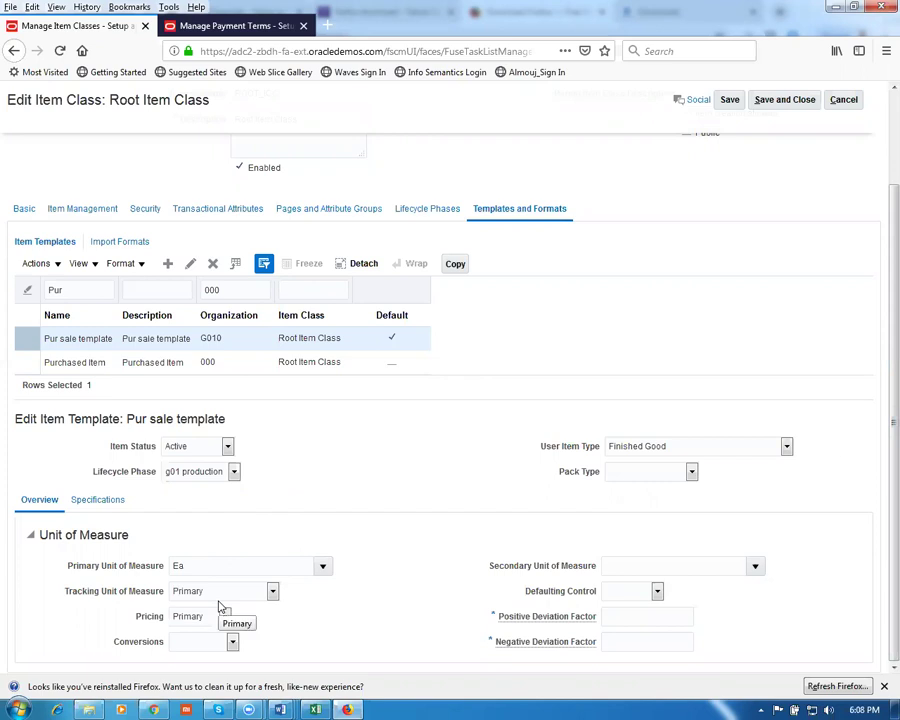
click(232, 641)
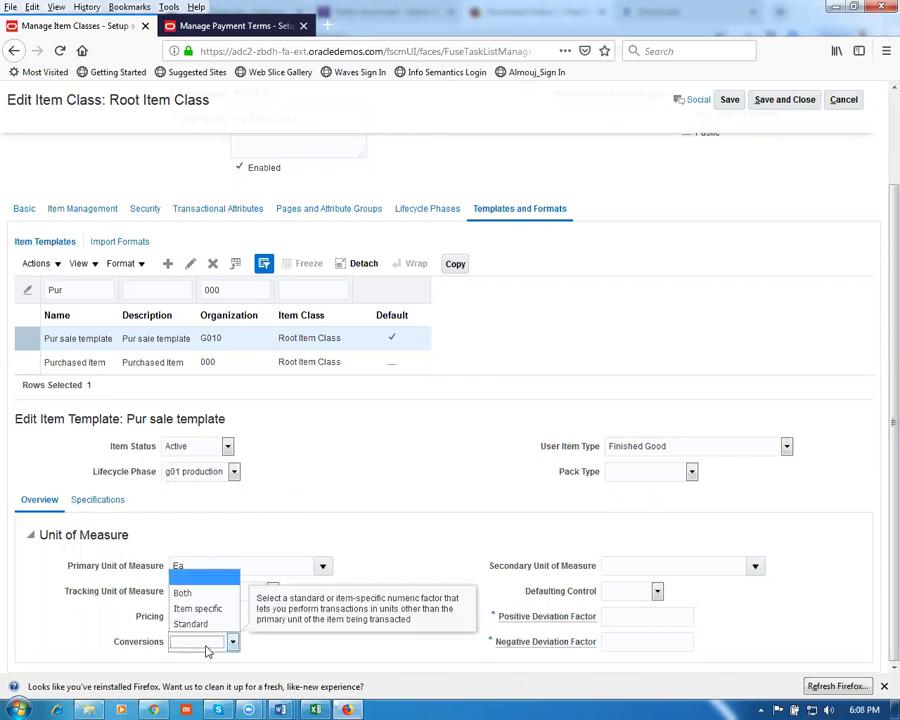
click(189, 594)
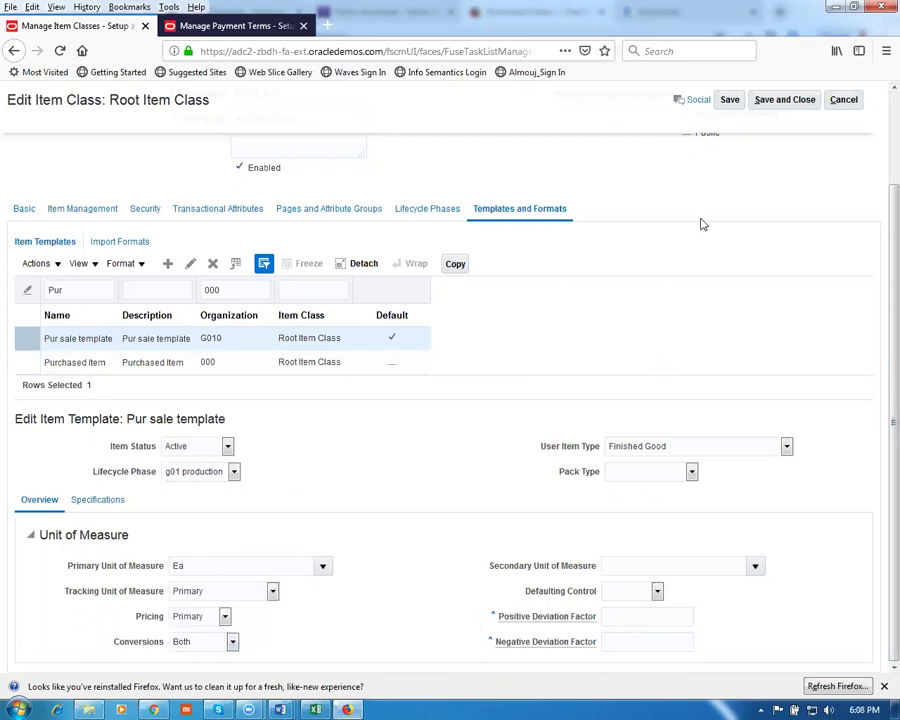
click(730, 102)
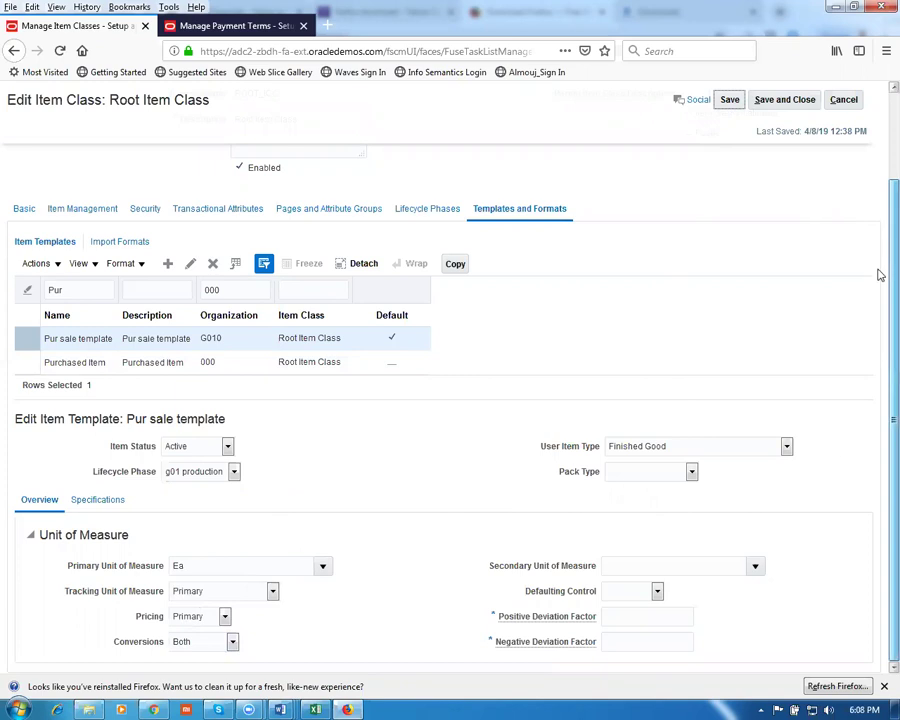
click(92, 503)
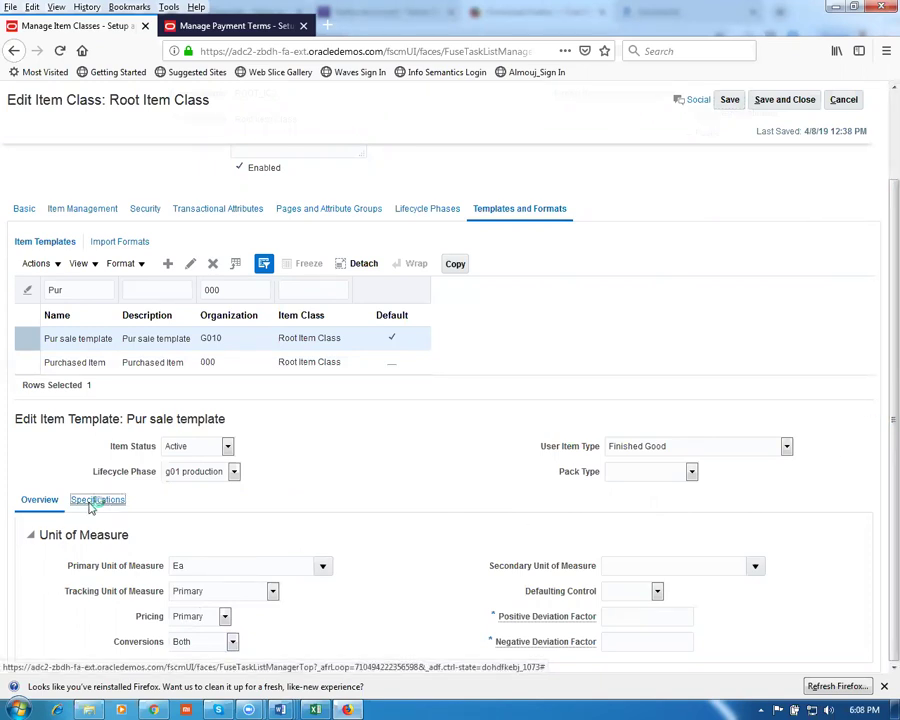
In Manufacturing specifications, keep Inventory Asset Value at Yes and set Build in WIP to Yes
scroll(113, 508, down, 3)
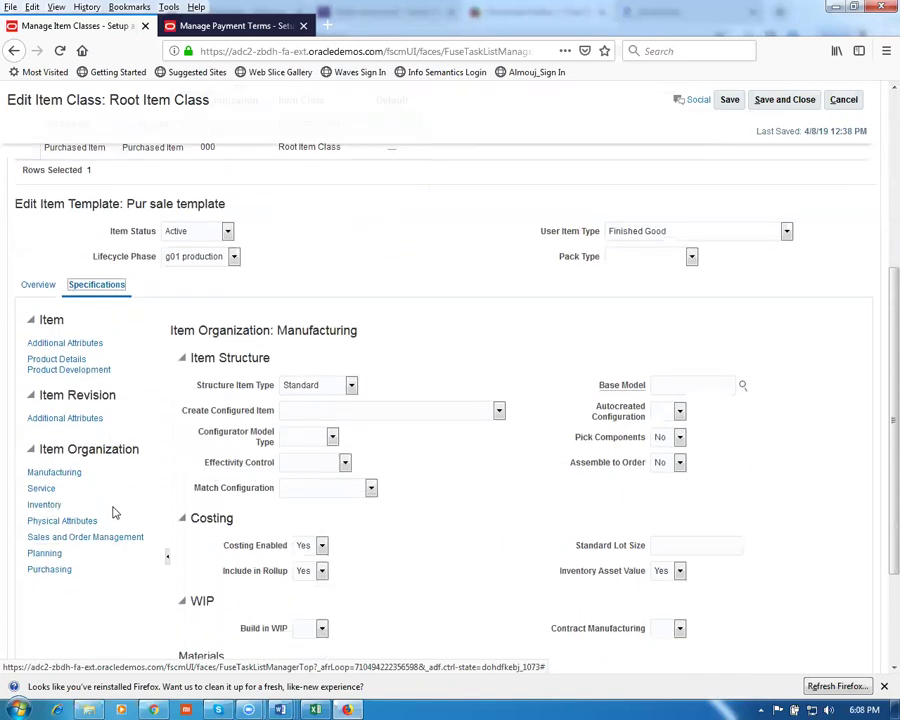
click(50, 473)
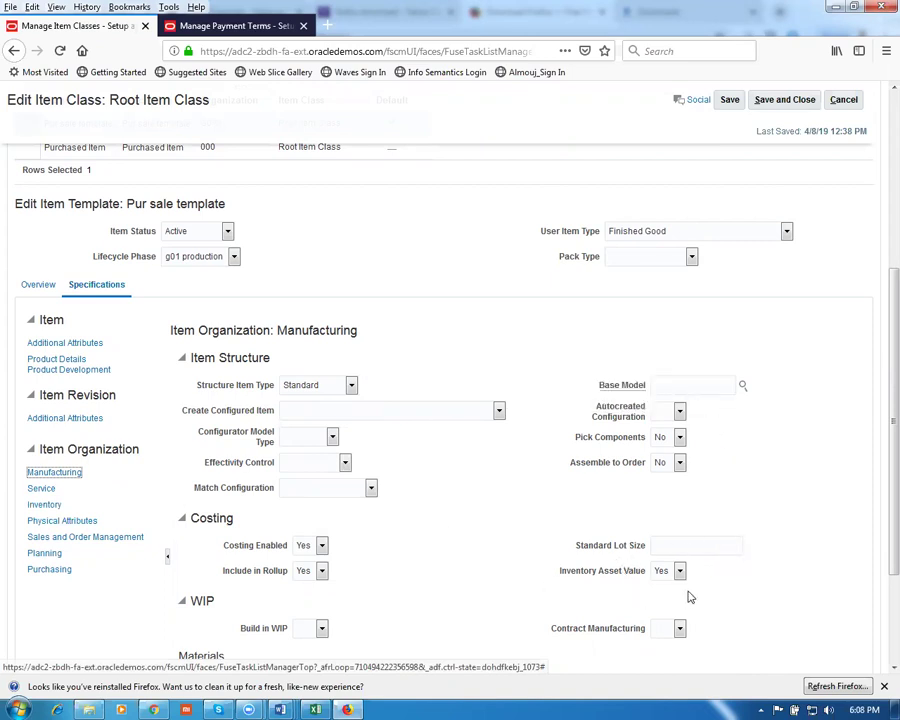
click(668, 573)
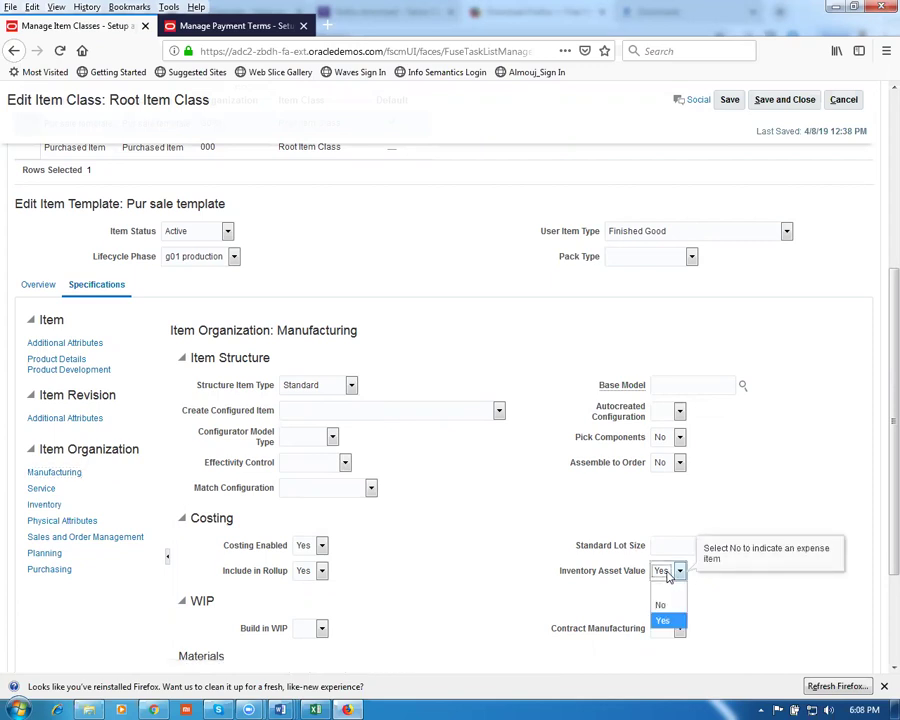
click(575, 615)
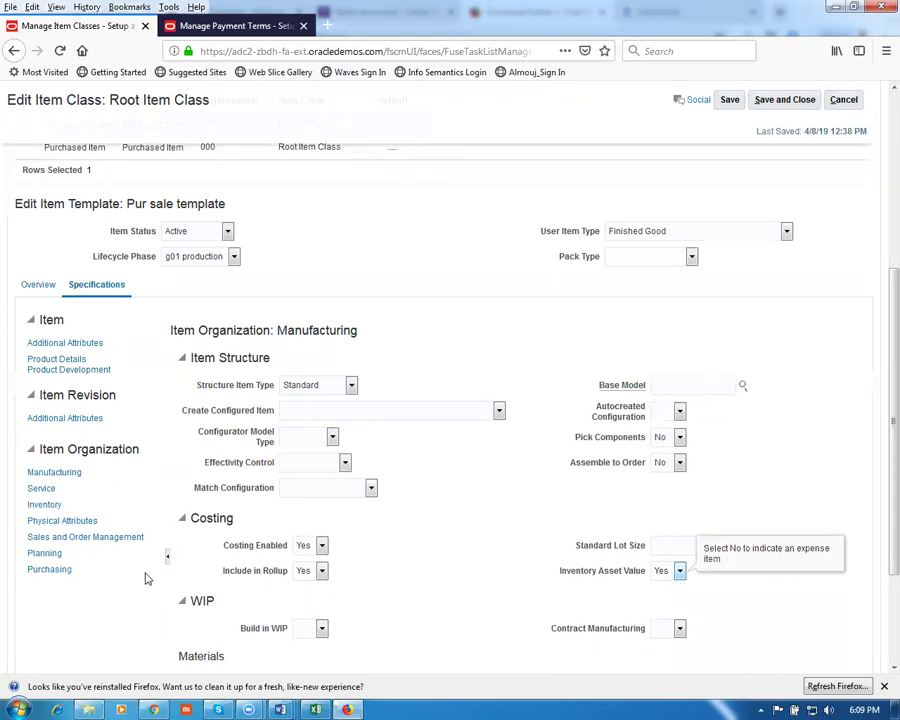
click(317, 630)
click(305, 611)
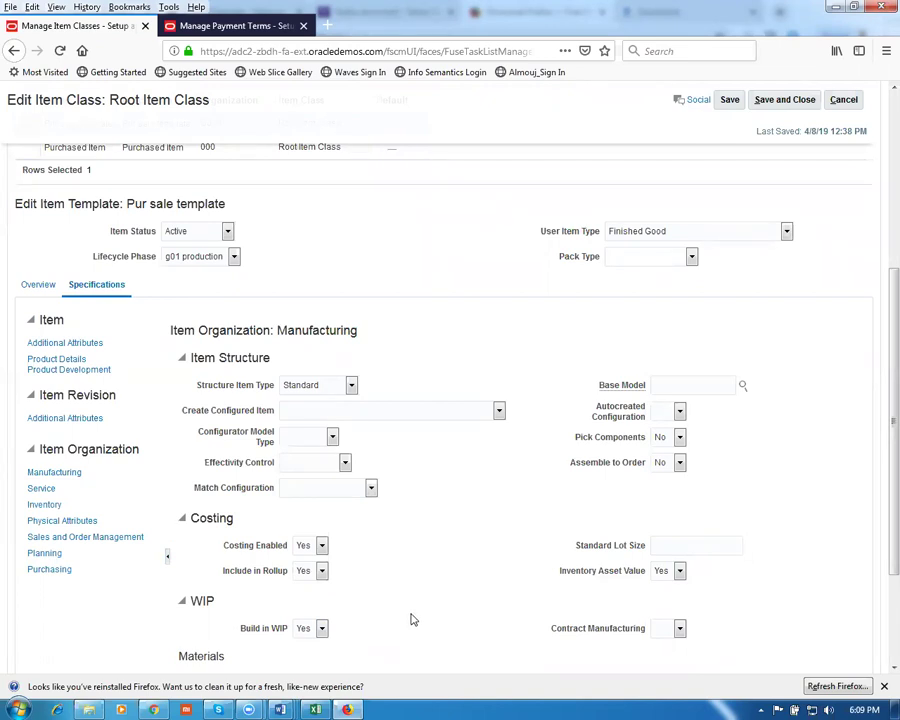
scroll(413, 620, down, 3)
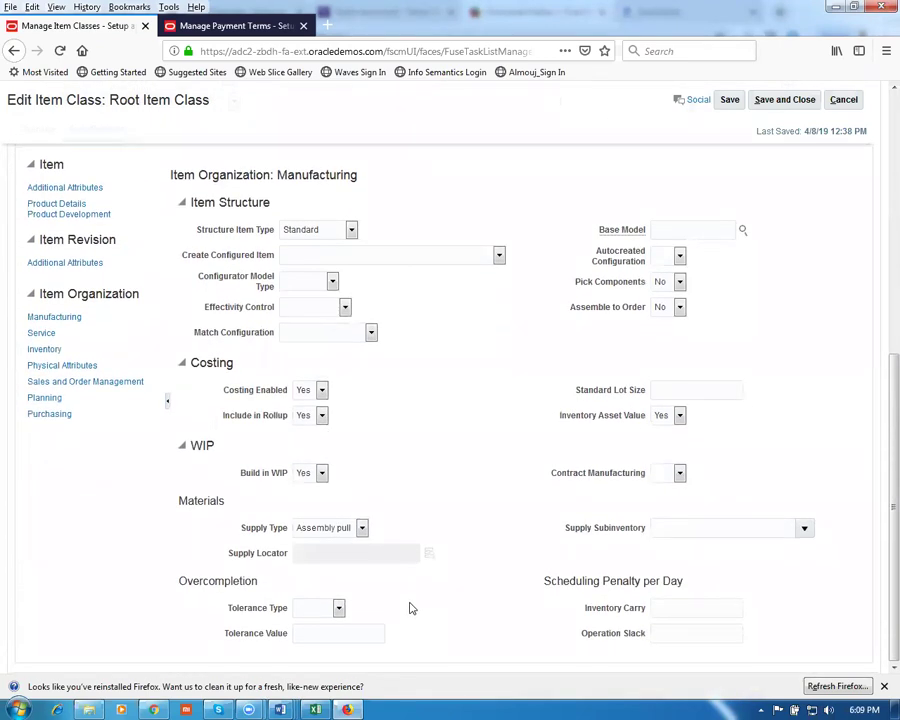
Look through the Service and Inventory specification fields, then move to Physical Attributes
click(40, 335)
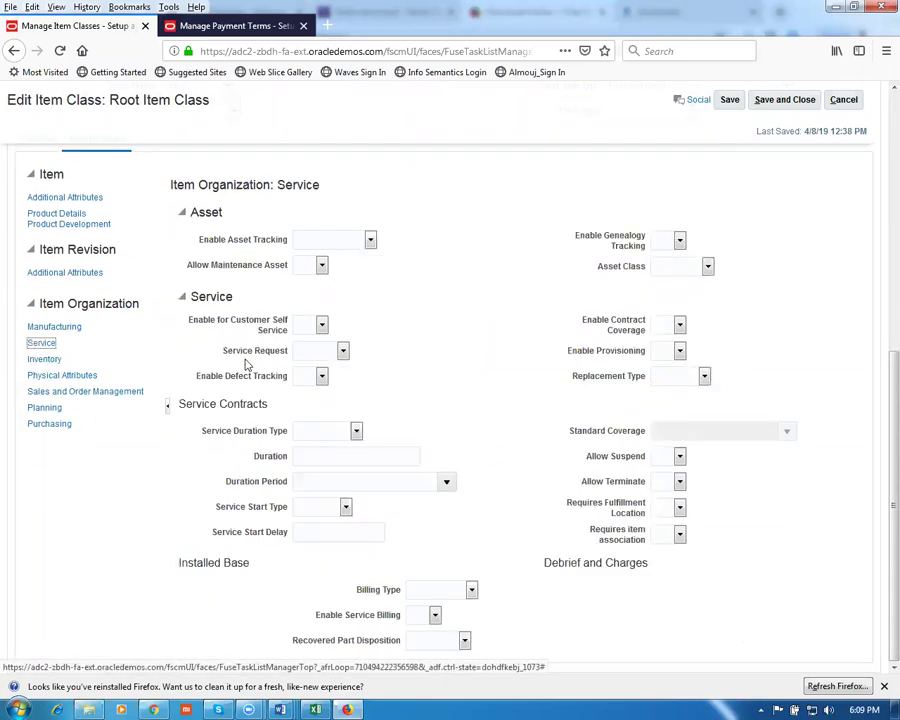
click(44, 362)
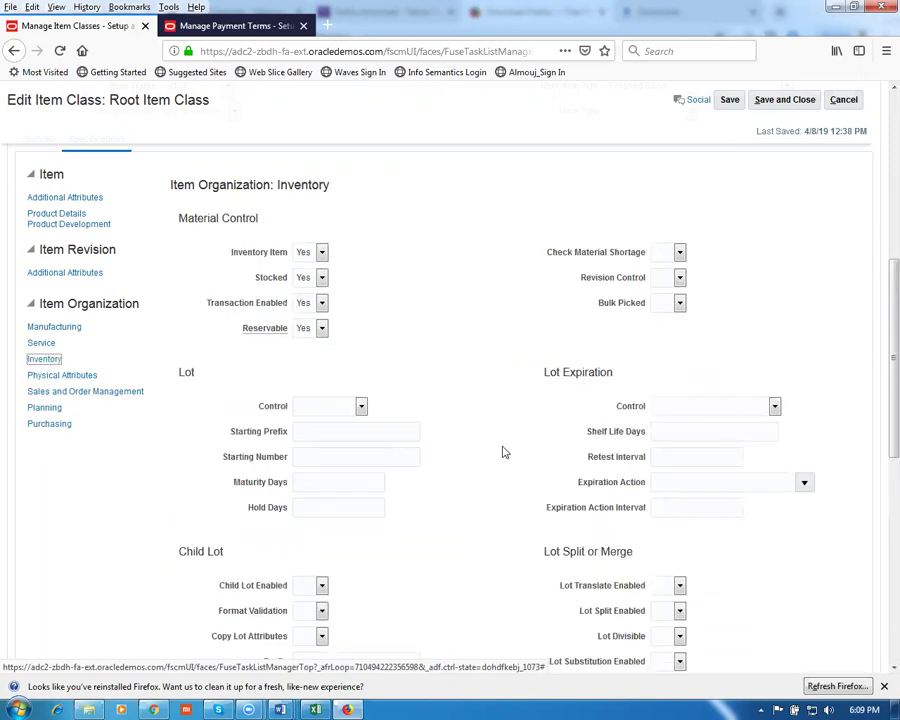
scroll(504, 453, up, 3)
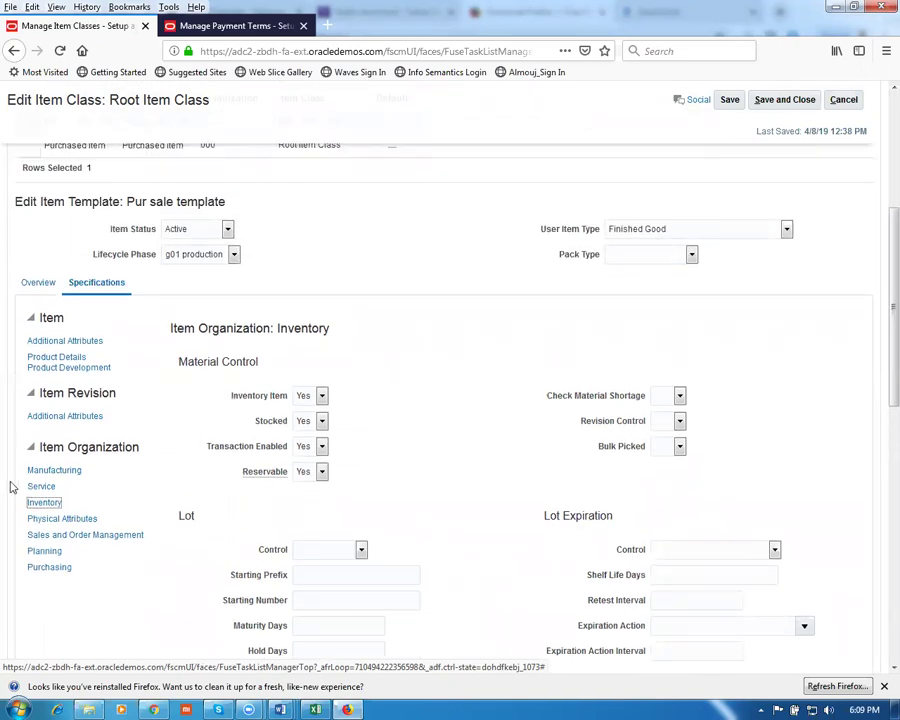
click(51, 510)
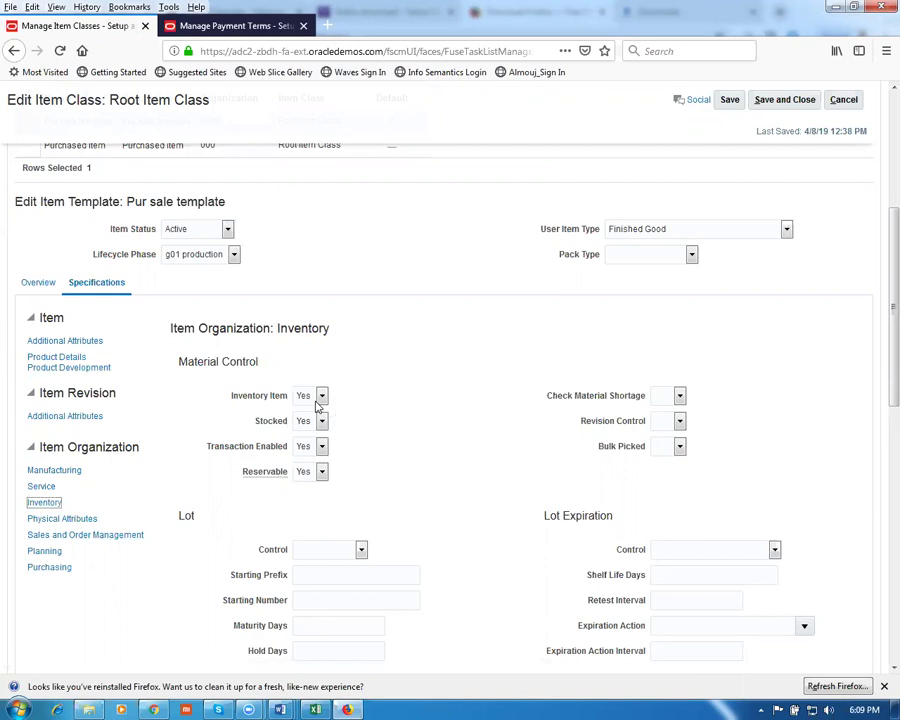
click(452, 532)
scroll(502, 566, down, 4)
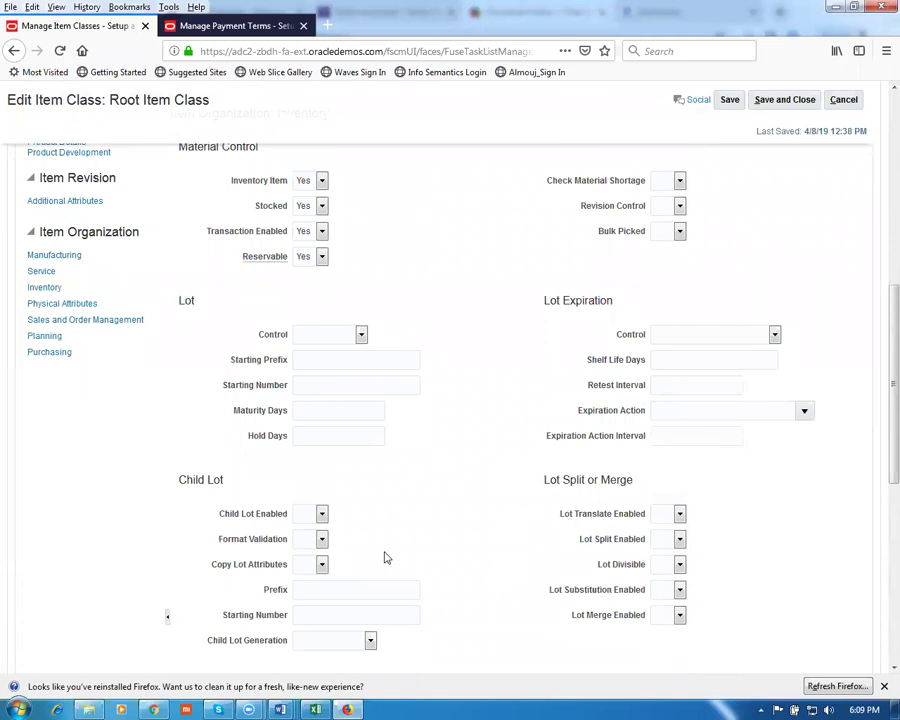
scroll(387, 559, down, 8)
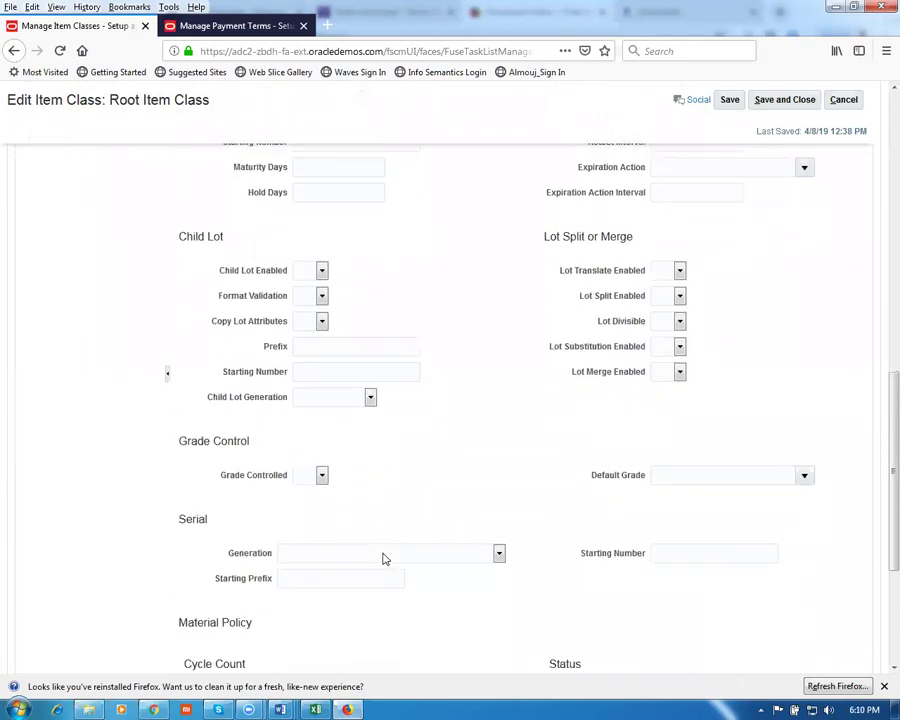
scroll(383, 553, down, 1)
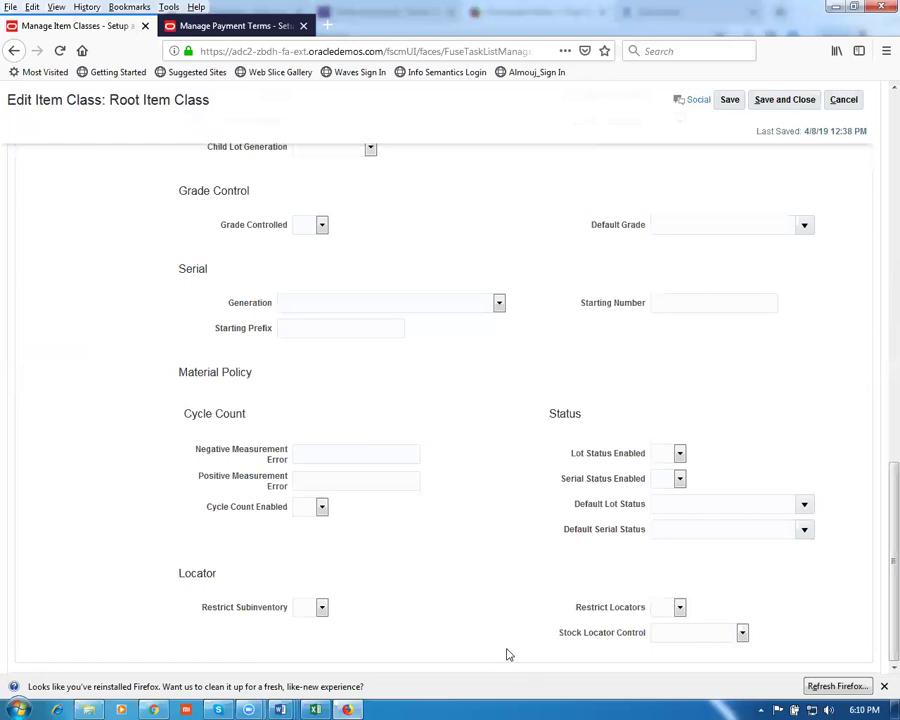
scroll(431, 527, up, 5)
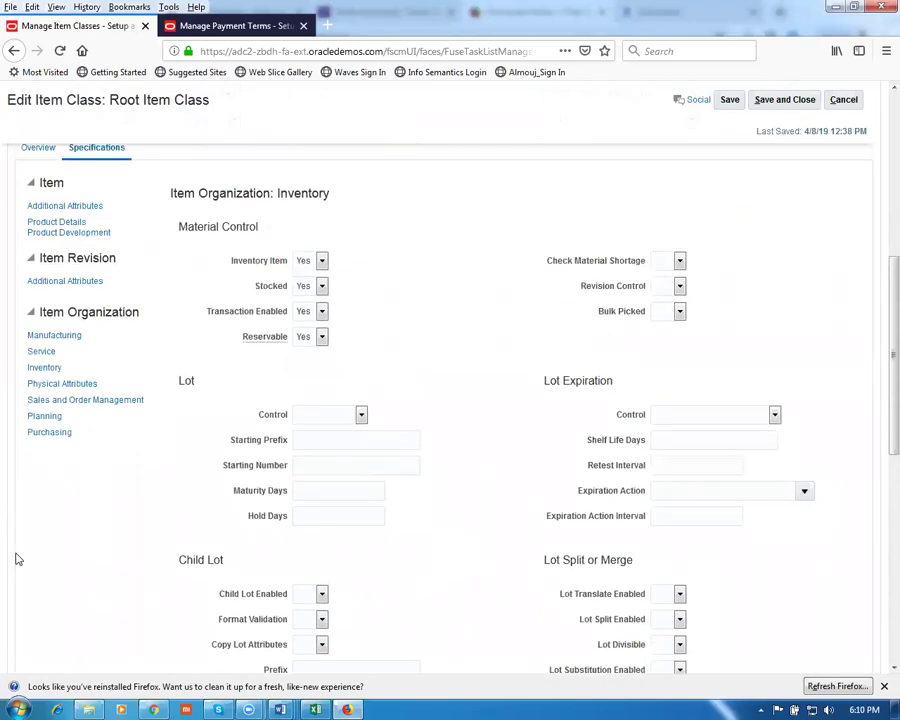
click(44, 385)
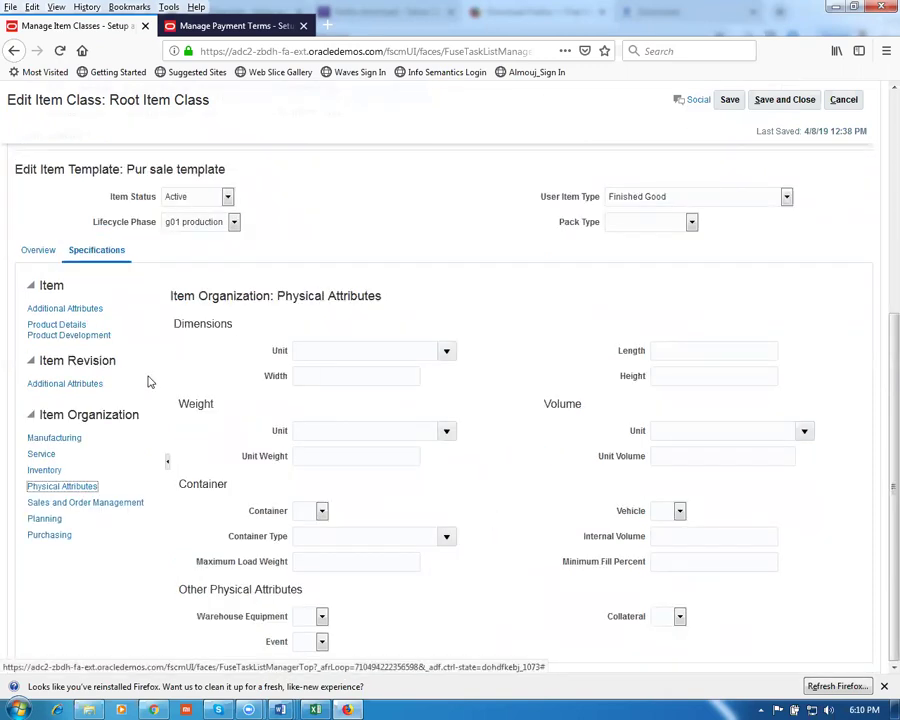
Review the Pur sale template's Sales and Order Management settings, keeping Customer Orders Enabled Yes and Back-to-Back Enabled blank
click(91, 505)
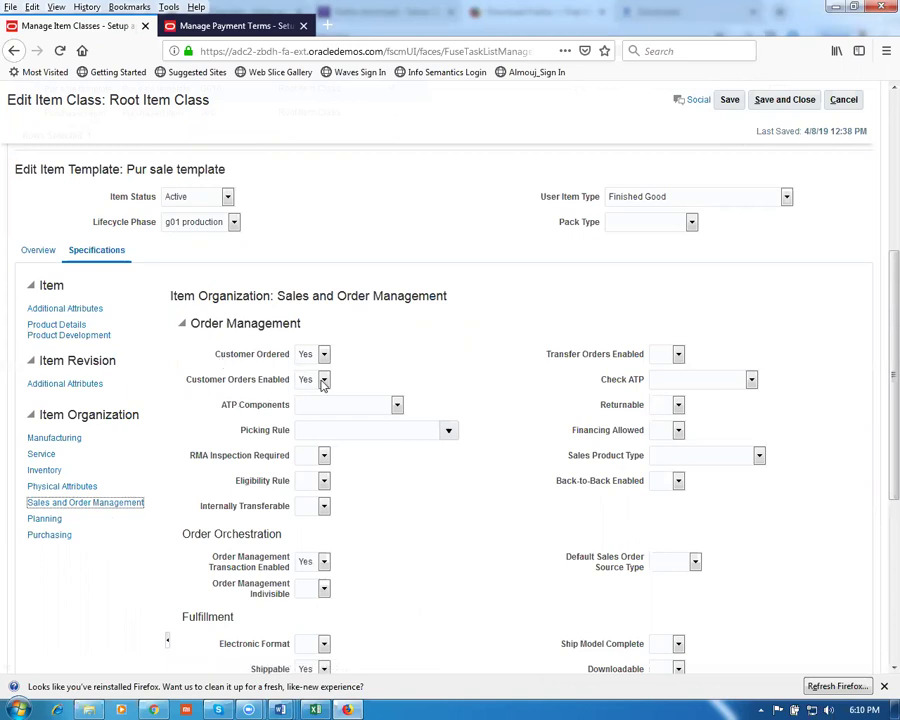
click(310, 382)
click(366, 404)
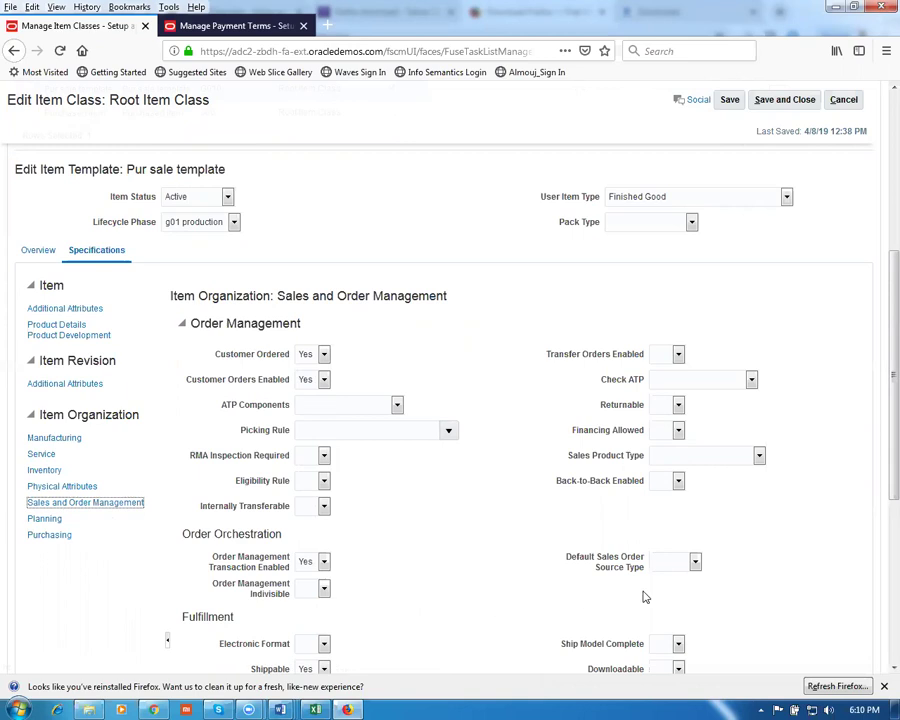
click(668, 485)
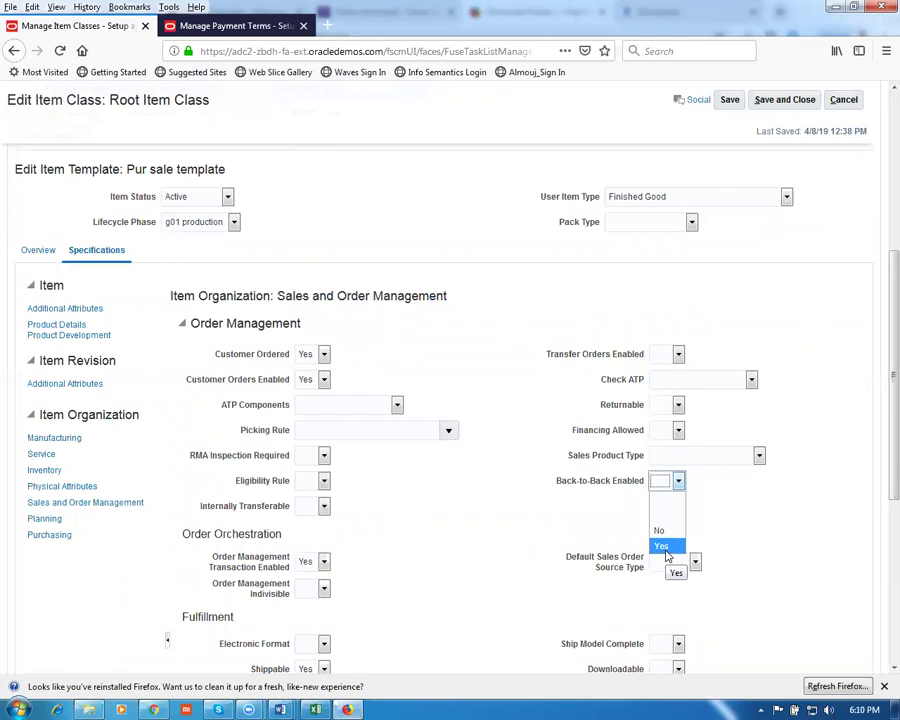
click(662, 548)
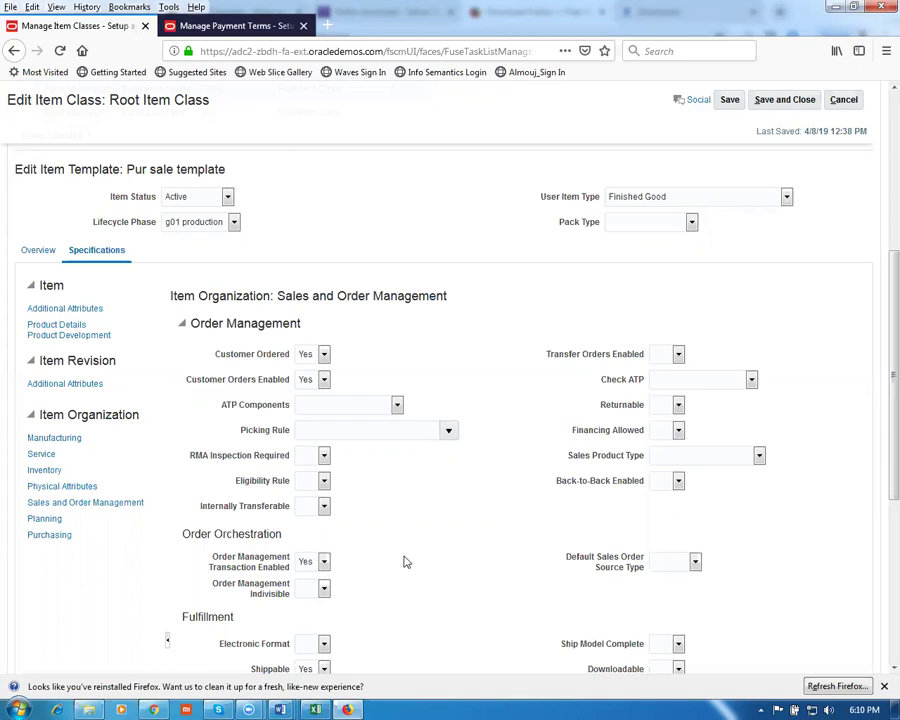
scroll(406, 562, down, 3)
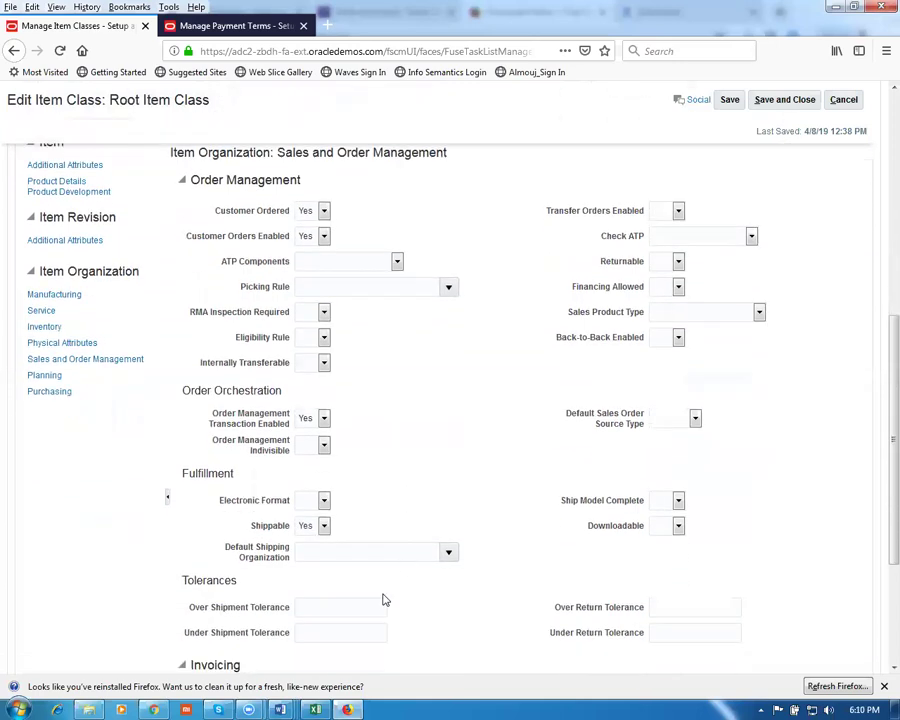
scroll(375, 619, down, 3)
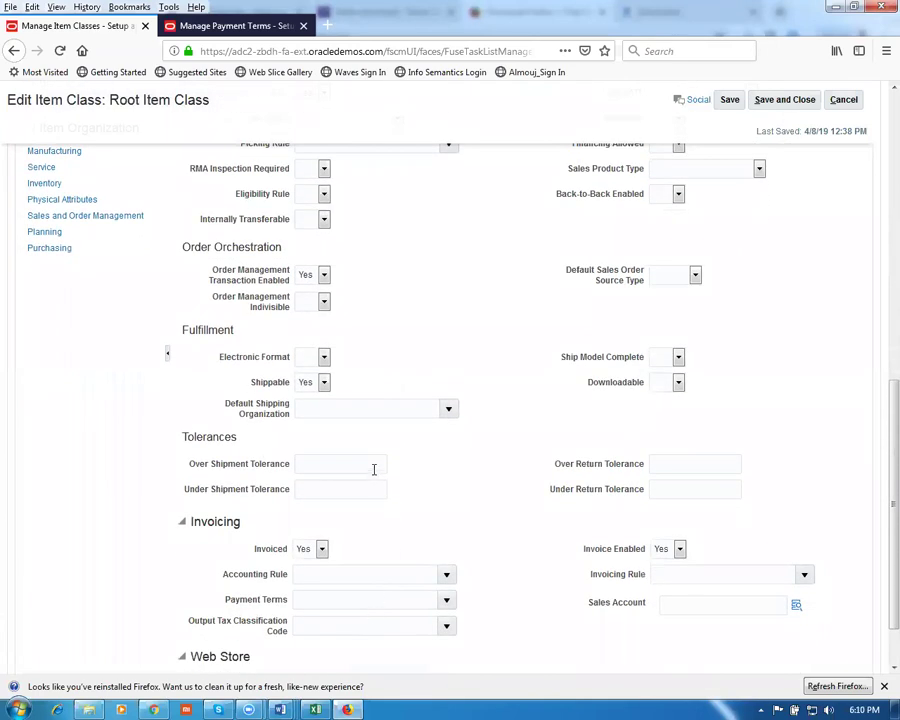
click(310, 301)
scroll(538, 432, up, 2)
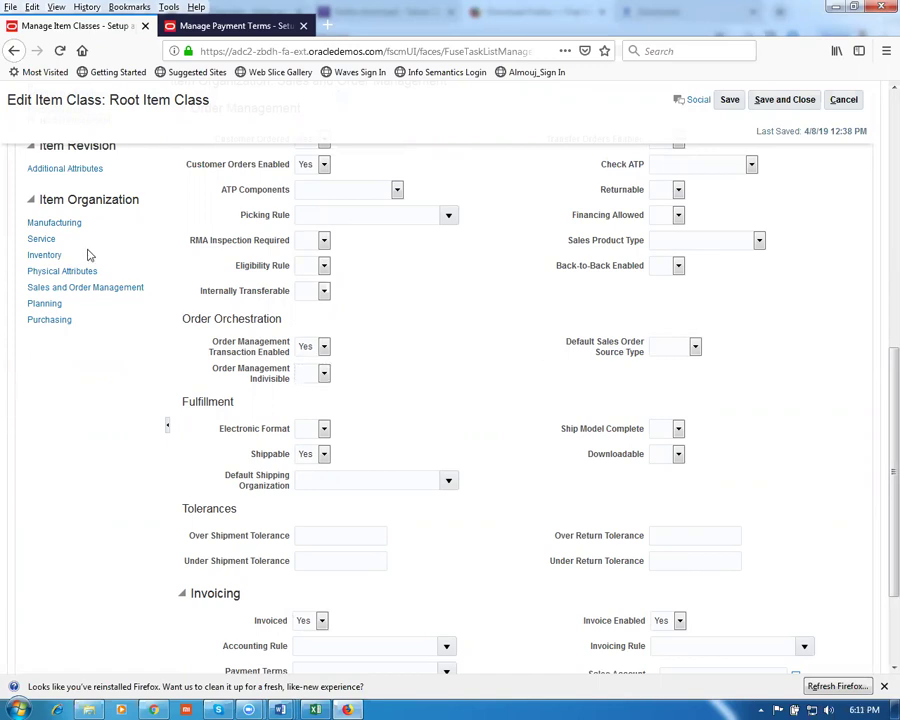
Keep MRP Planning as the template's planning method, then show its Purchasing settings
click(44, 304)
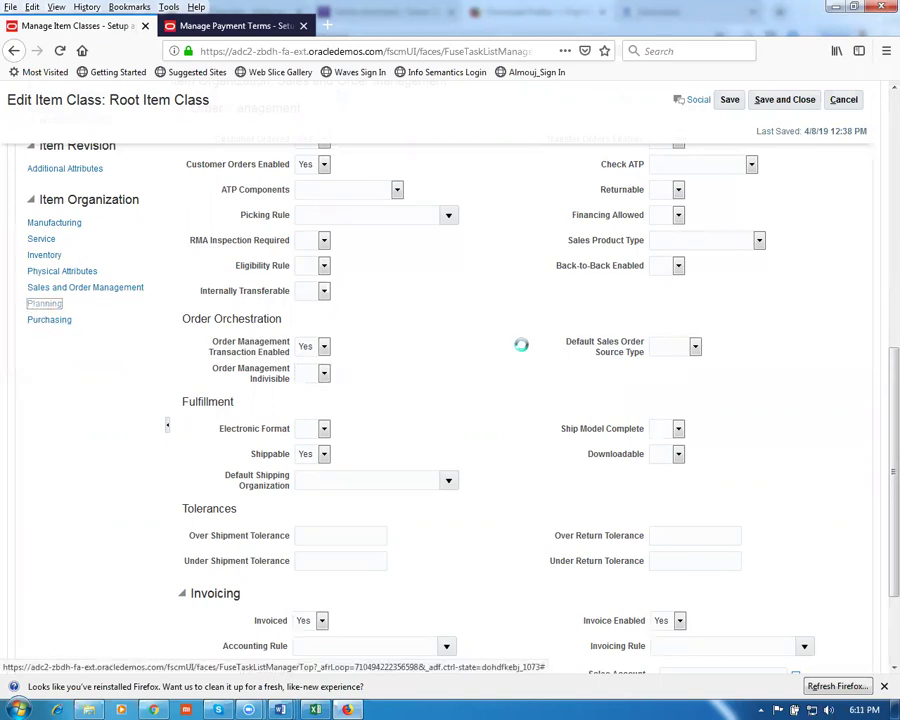
scroll(484, 366, down, 4)
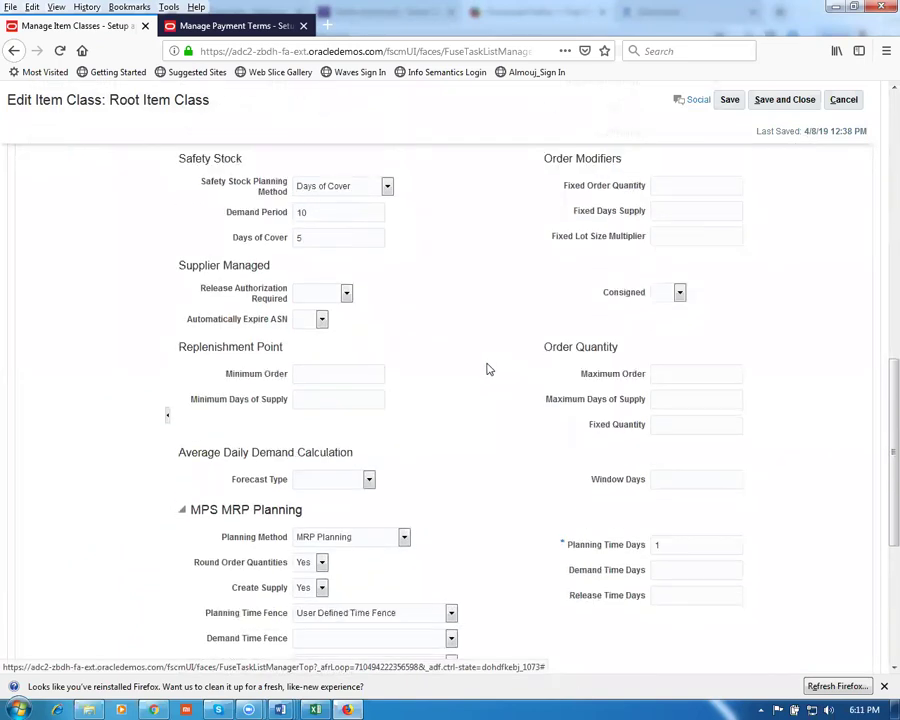
scroll(360, 468, down, 1)
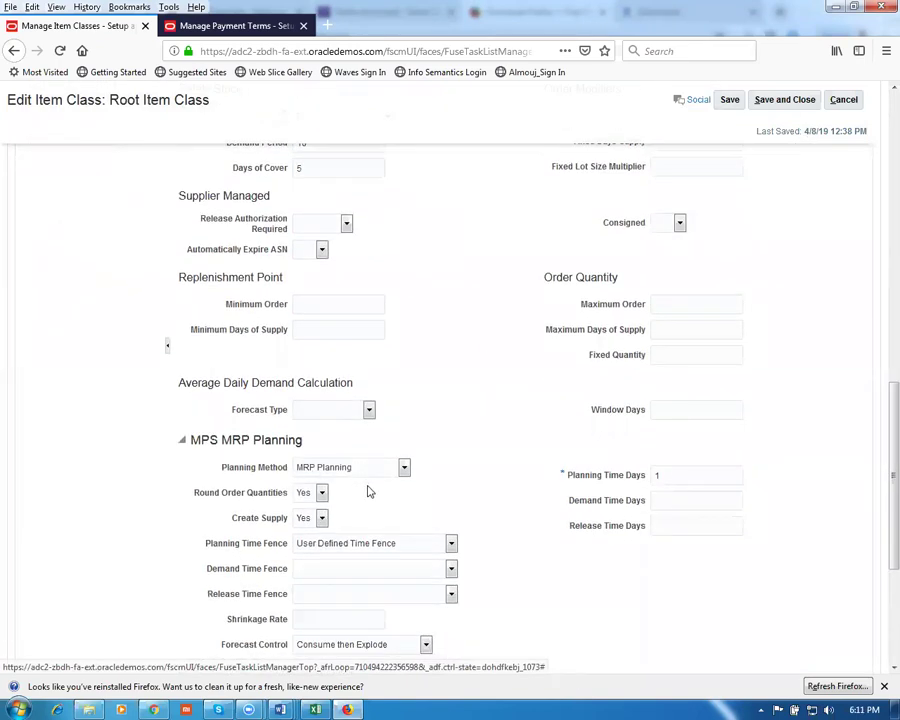
click(363, 474)
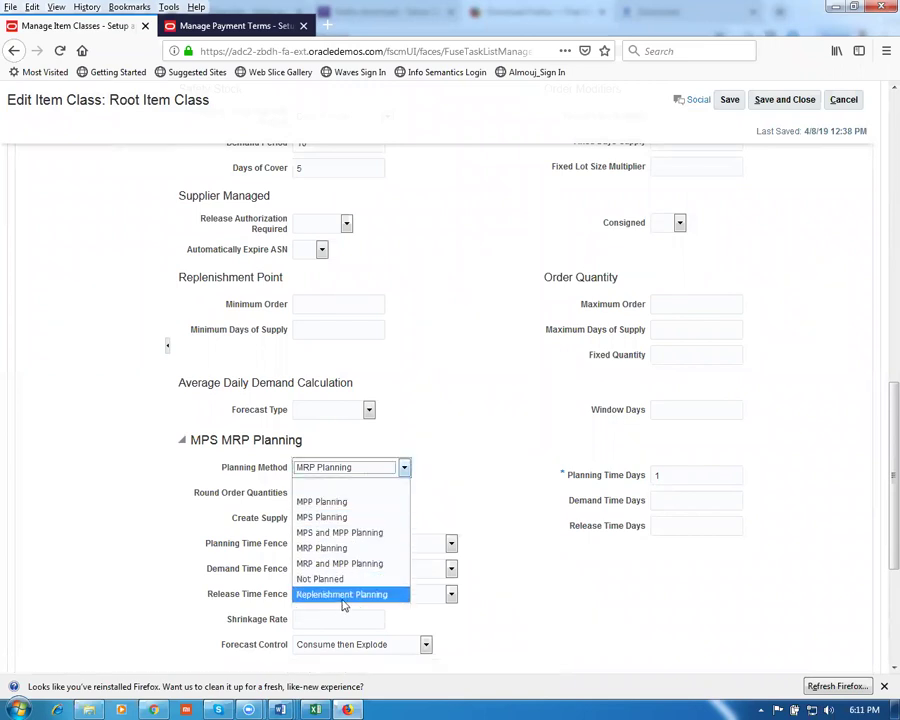
click(364, 465)
click(502, 440)
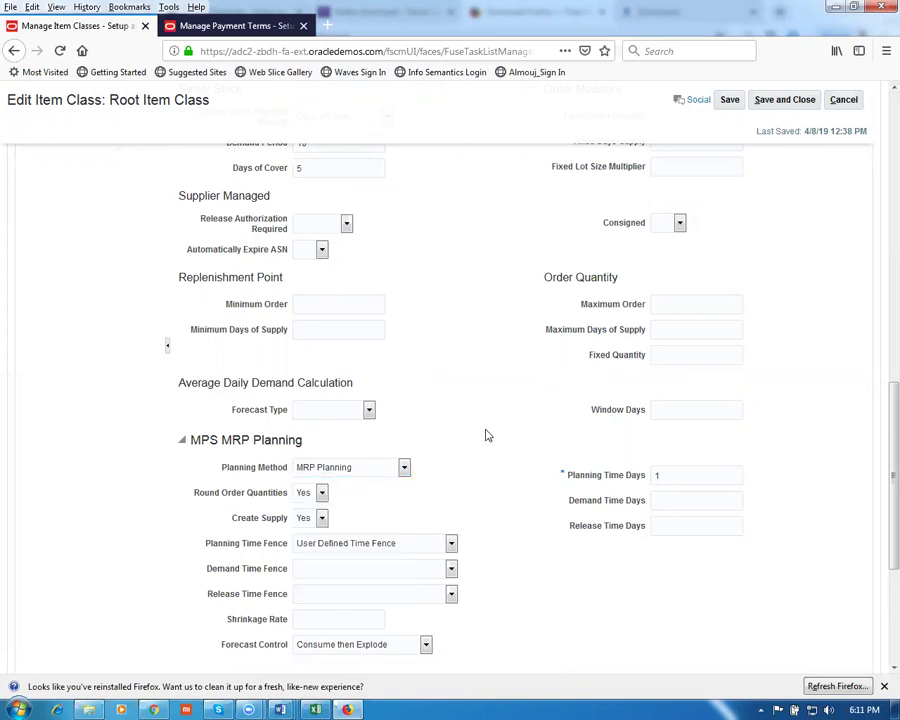
scroll(30, 440, up, 5)
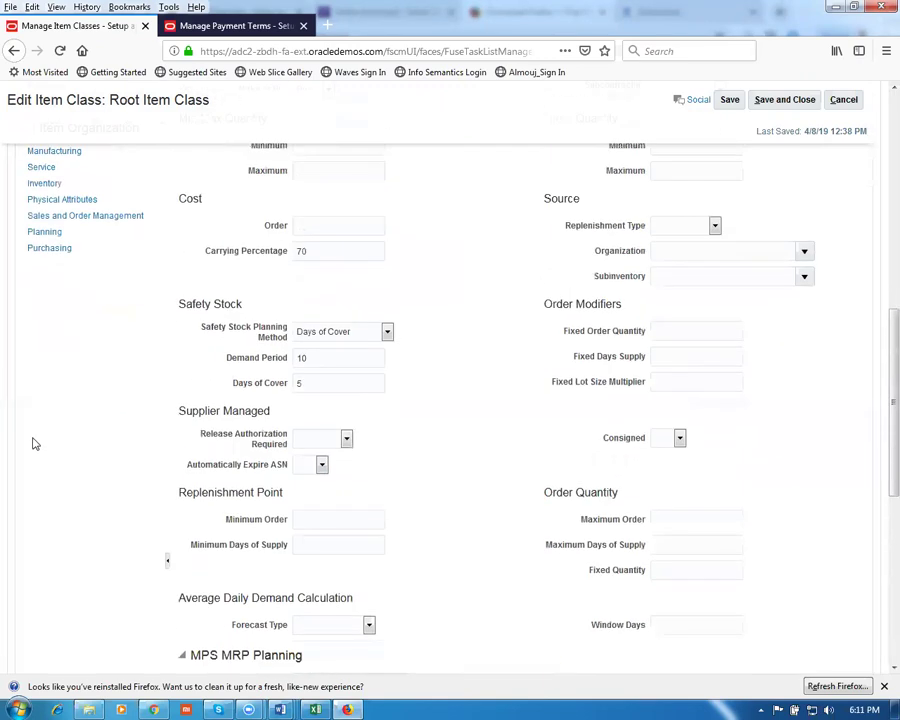
click(48, 320)
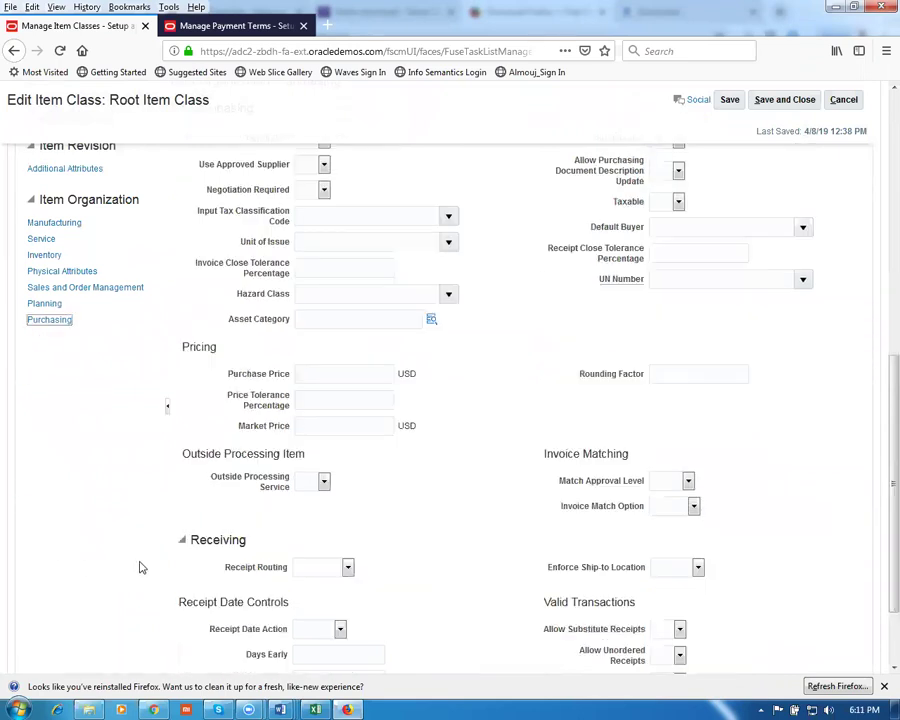
Enter a Purchase Price of 1.5 USD in the template's Pricing section
click(317, 372)
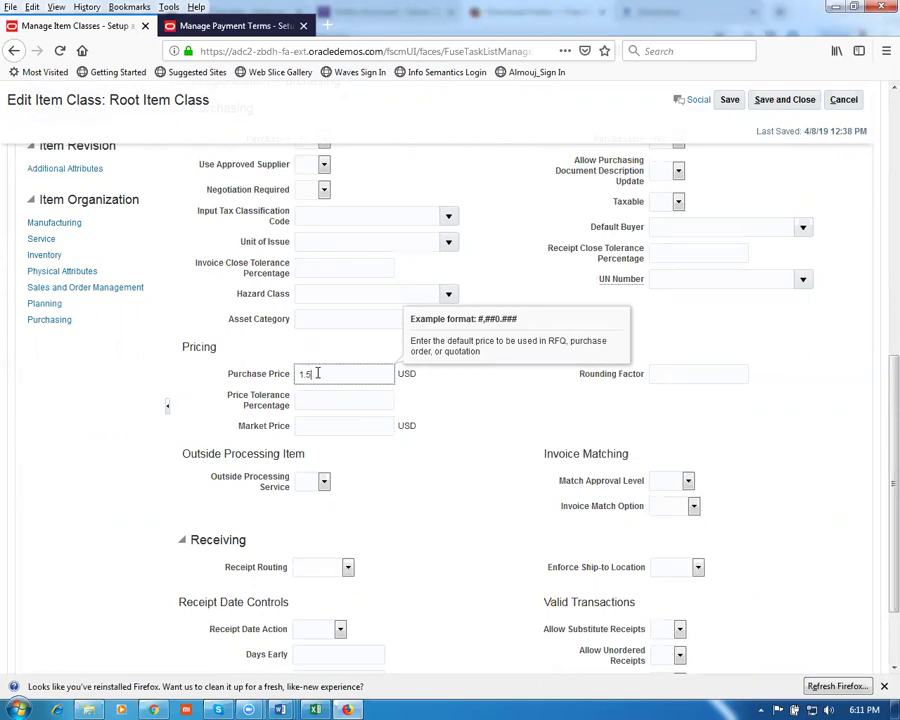
click(72, 486)
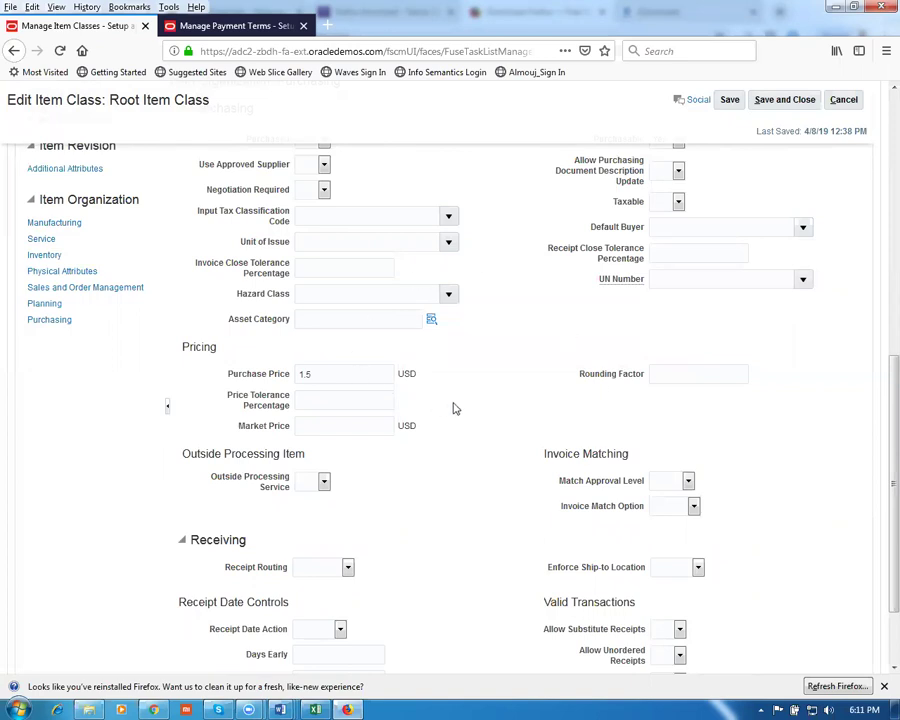
scroll(453, 408, up, 7)
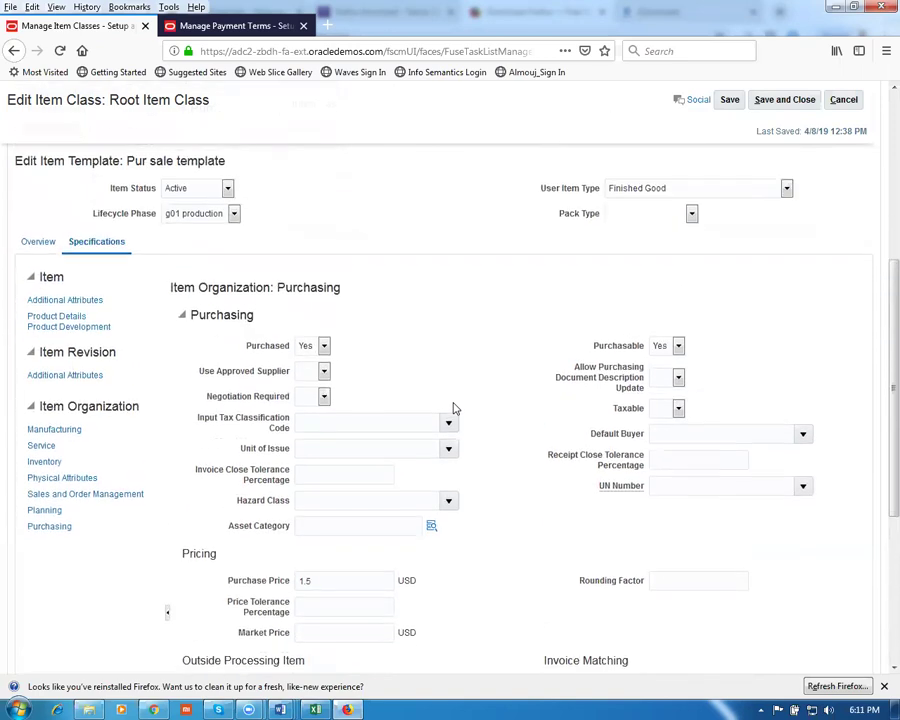
scroll(453, 408, up, 5)
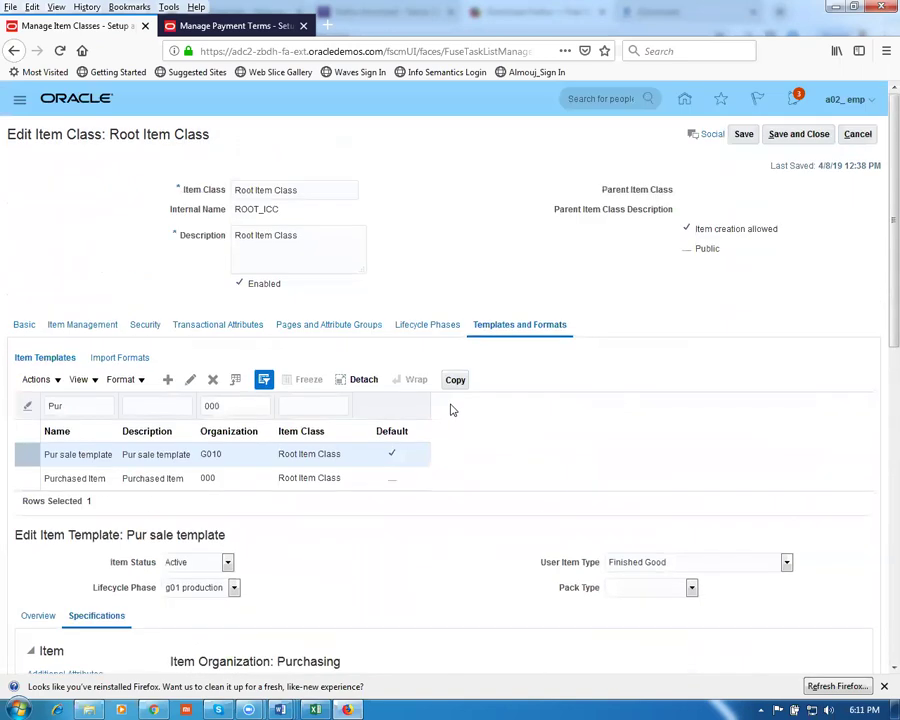
Save and close Root Item Class with the Pur sale template changes, then reopen it for editing
click(741, 136)
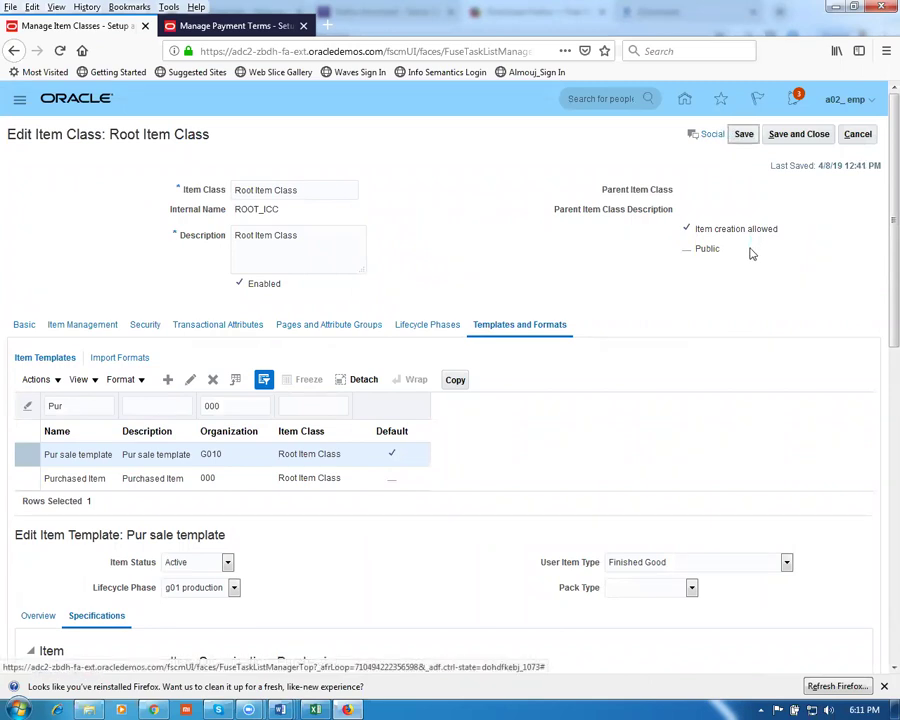
click(808, 134)
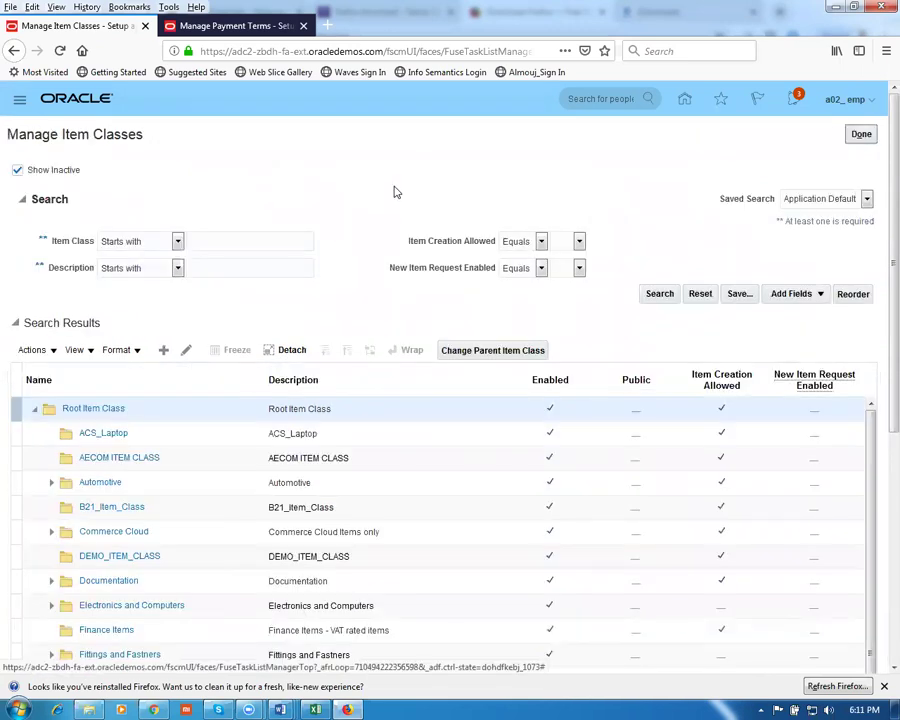
click(187, 351)
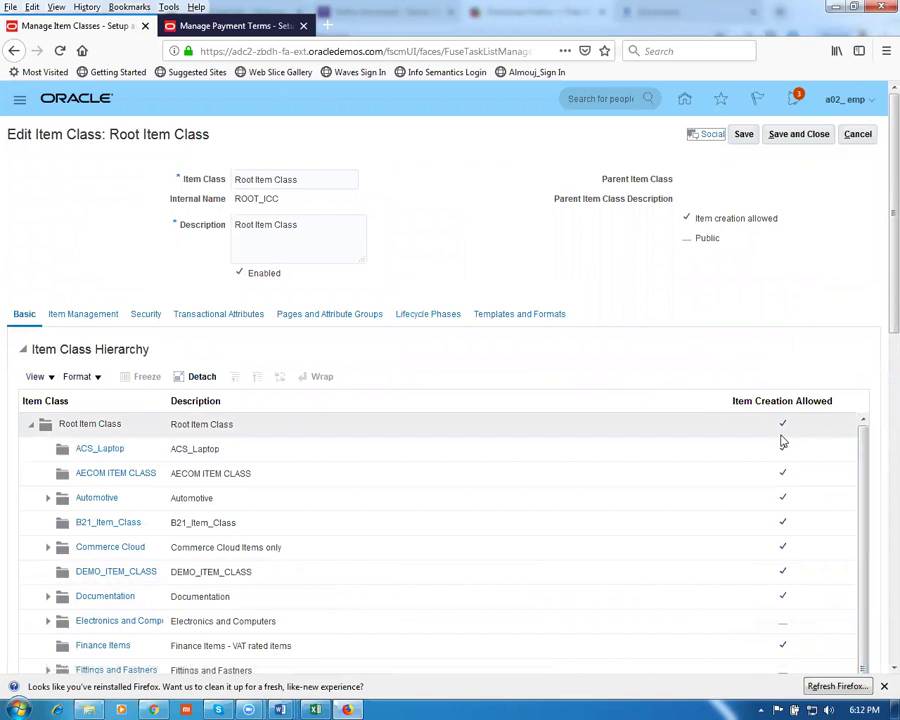
Look through Root Item Class's Item Management, Security, Lifecycle Phases, Templates and Transactional Attributes, then save and close
click(72, 316)
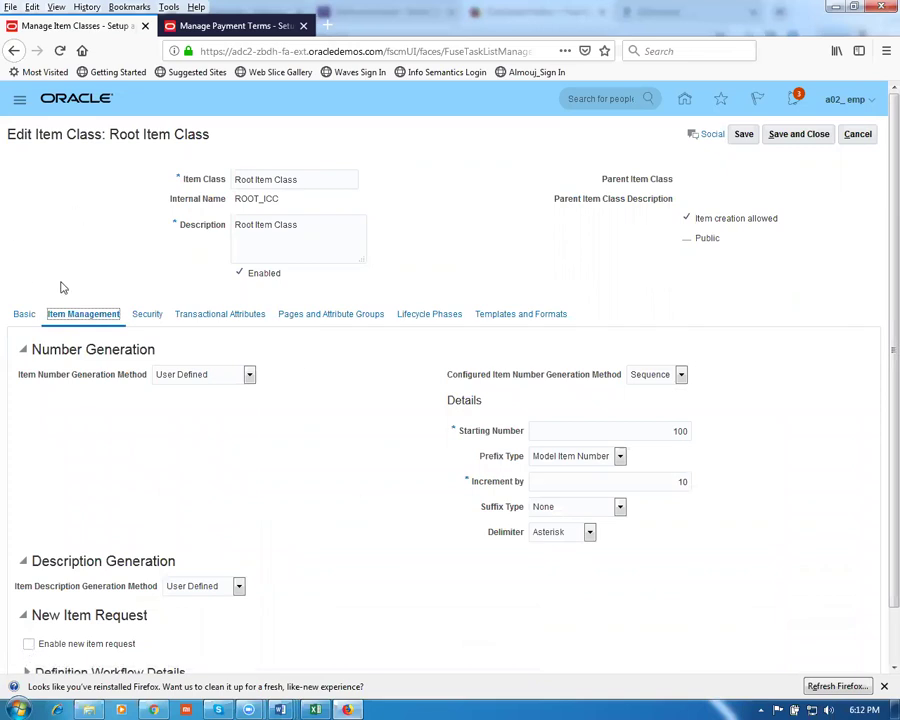
click(147, 316)
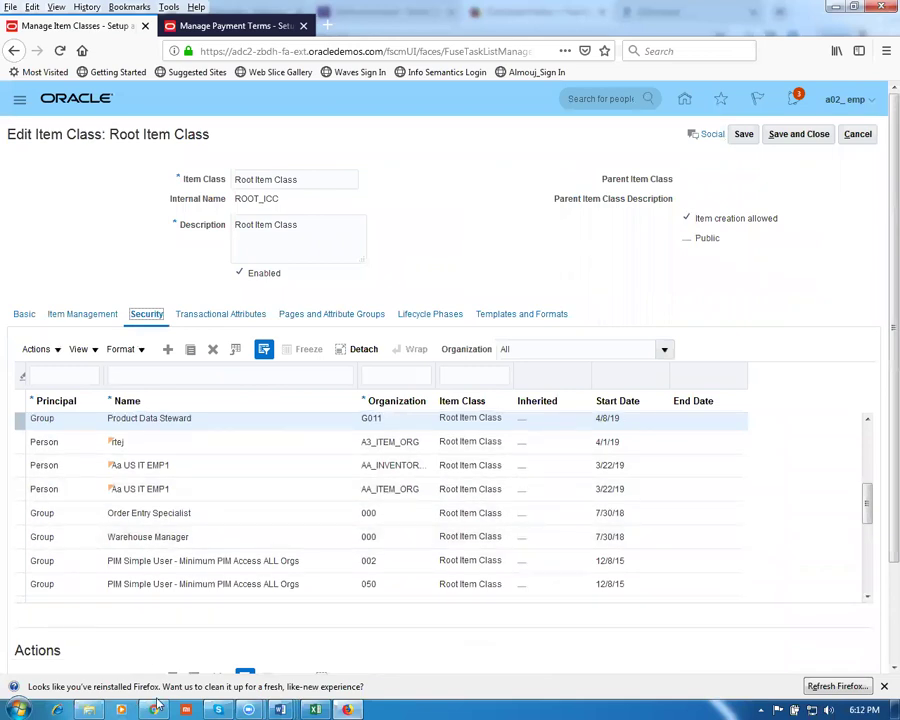
click(430, 314)
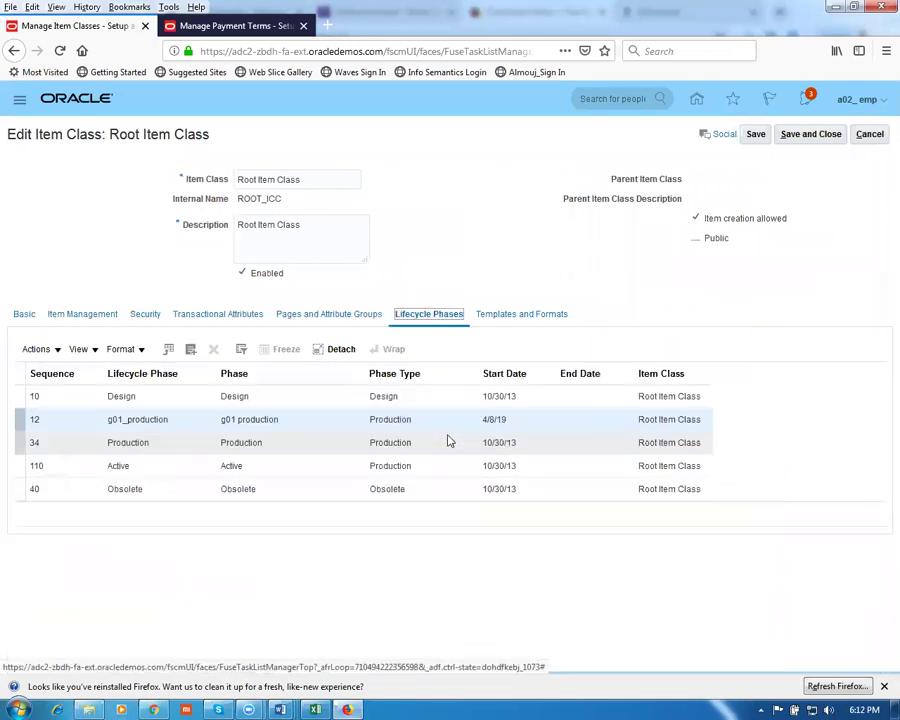
click(539, 316)
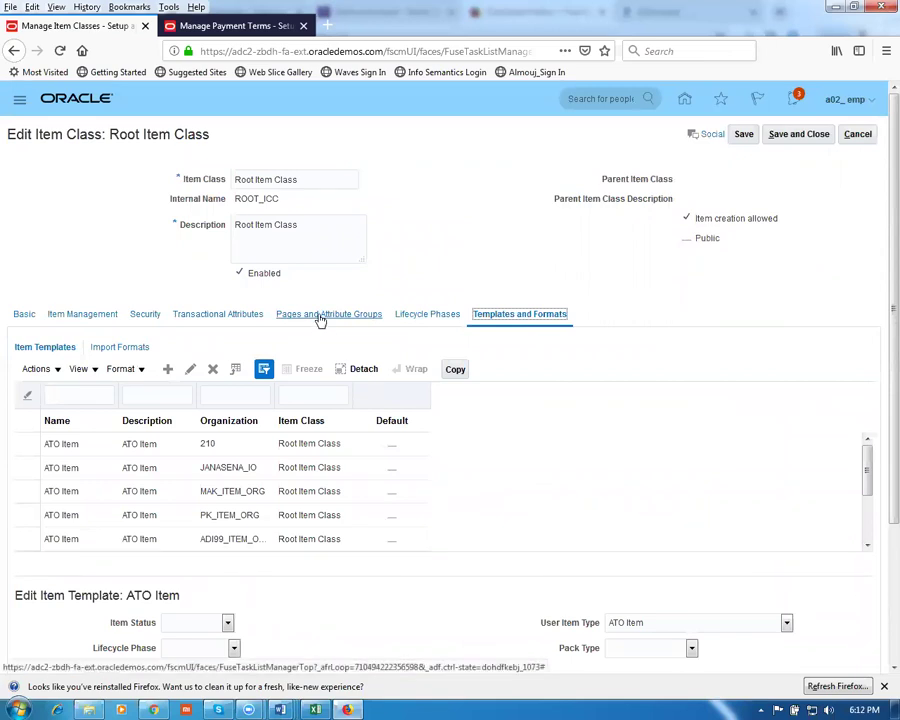
click(199, 315)
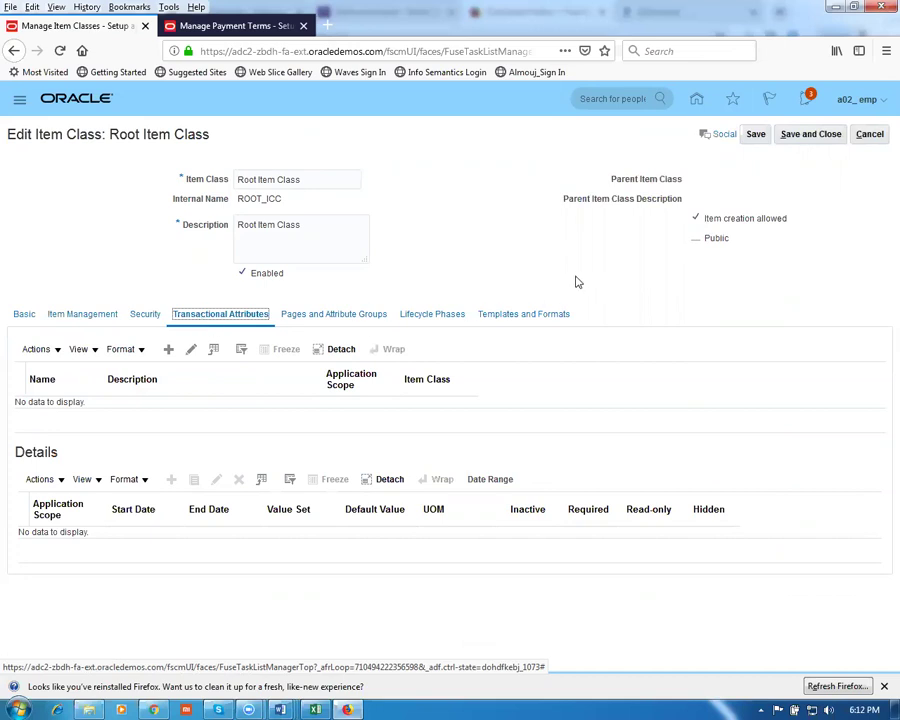
click(119, 321)
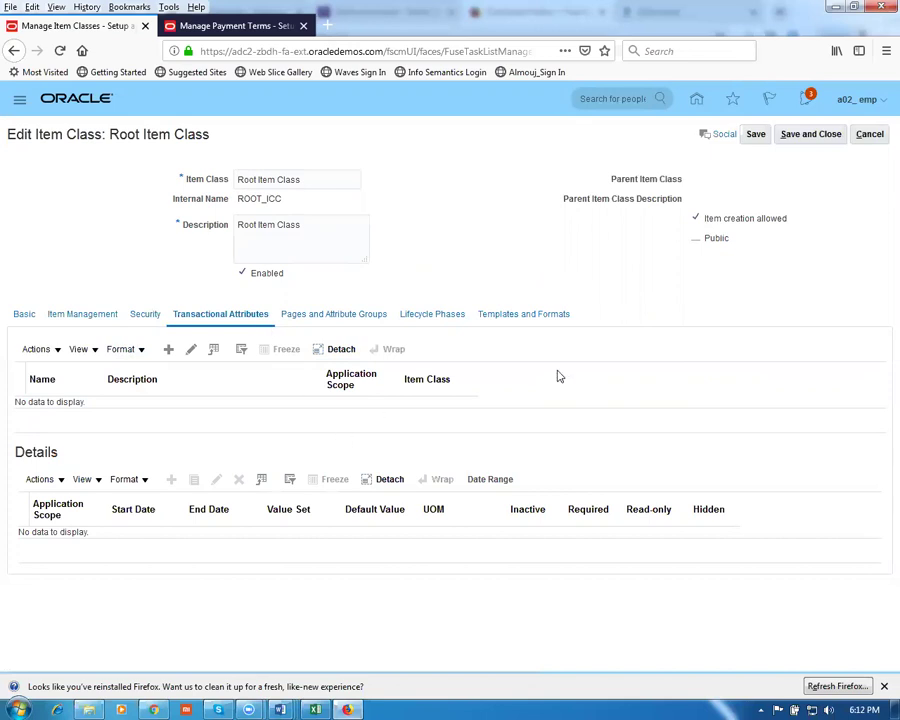
click(811, 134)
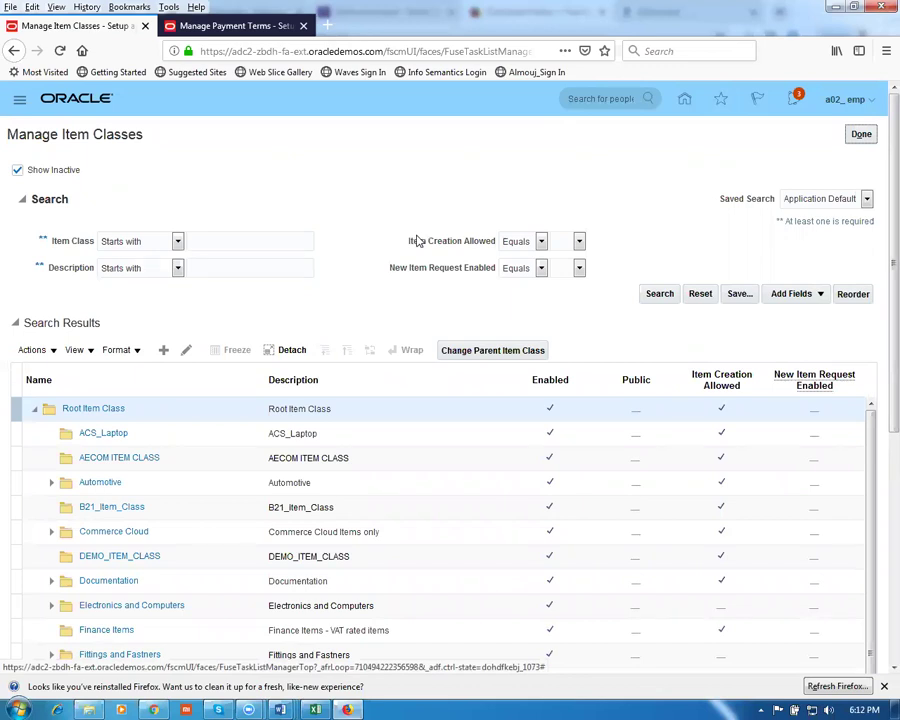
Finish the item class task, go to Product Information Management and start Create Item
click(863, 134)
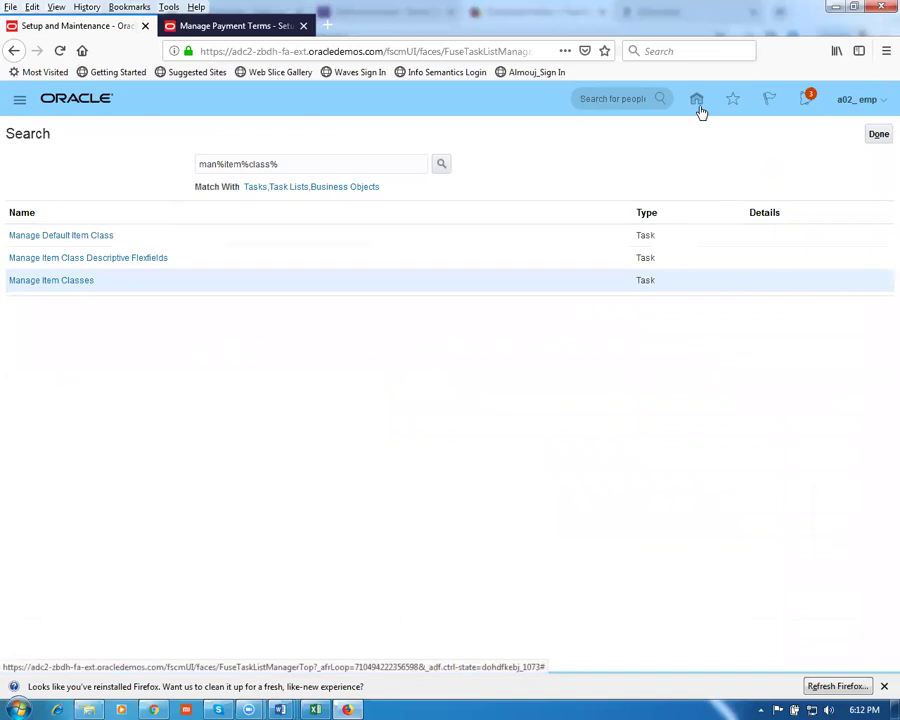
click(698, 108)
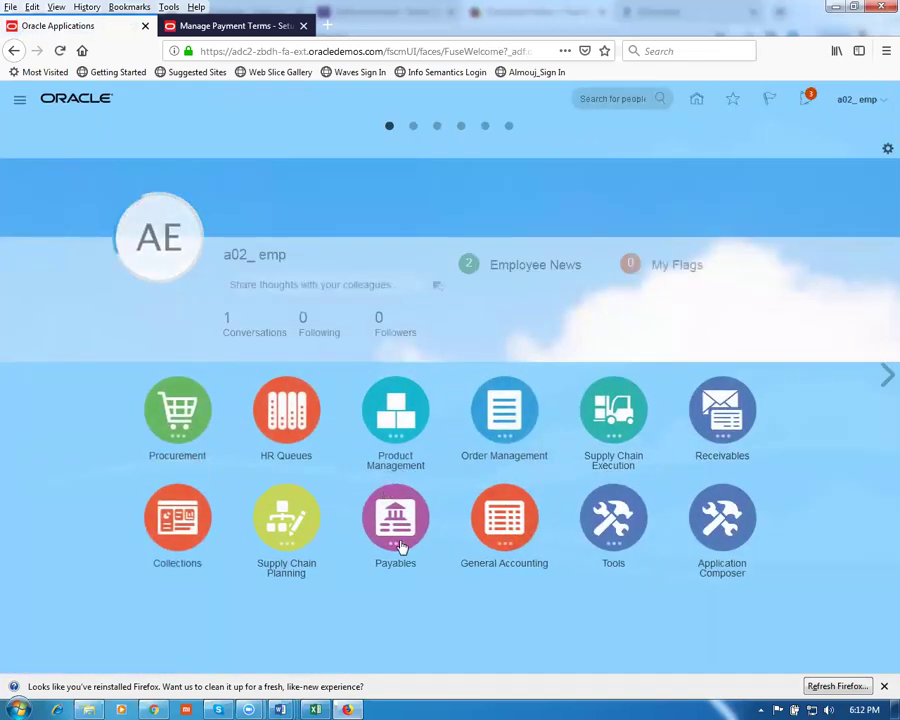
click(396, 410)
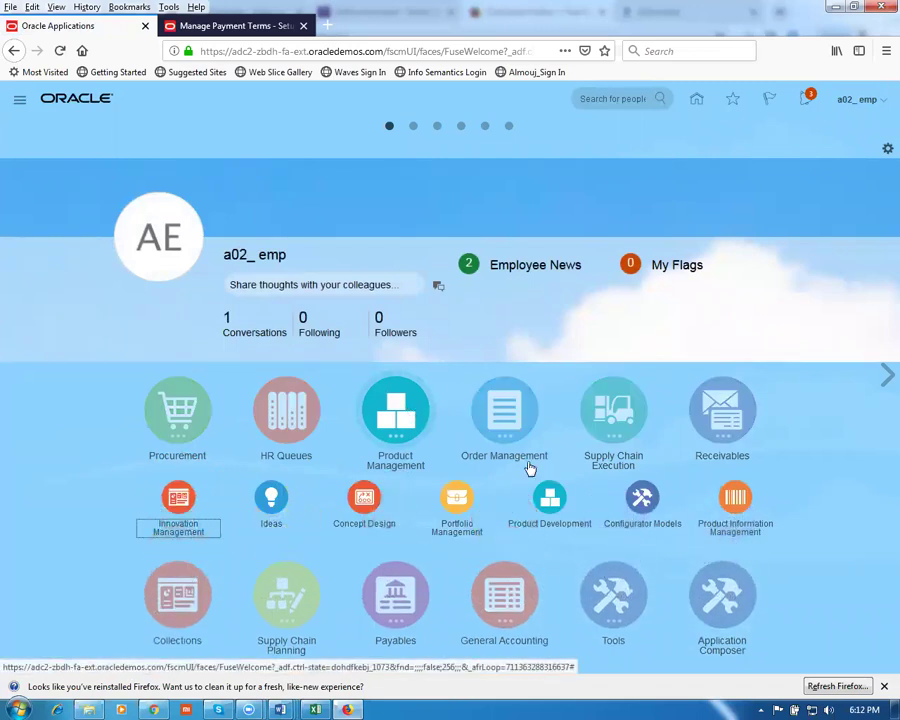
click(736, 500)
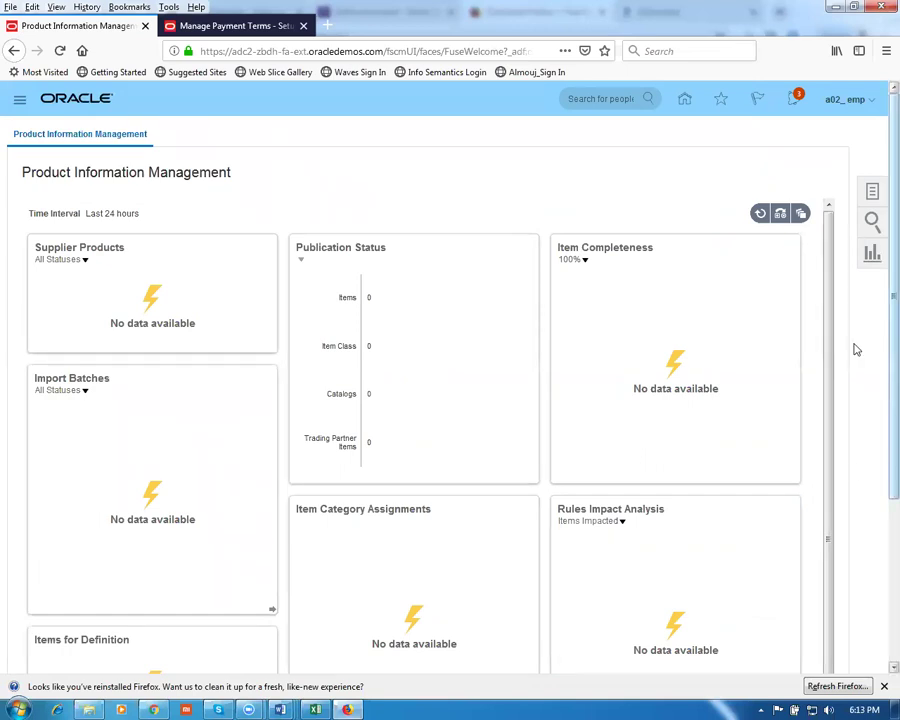
click(873, 193)
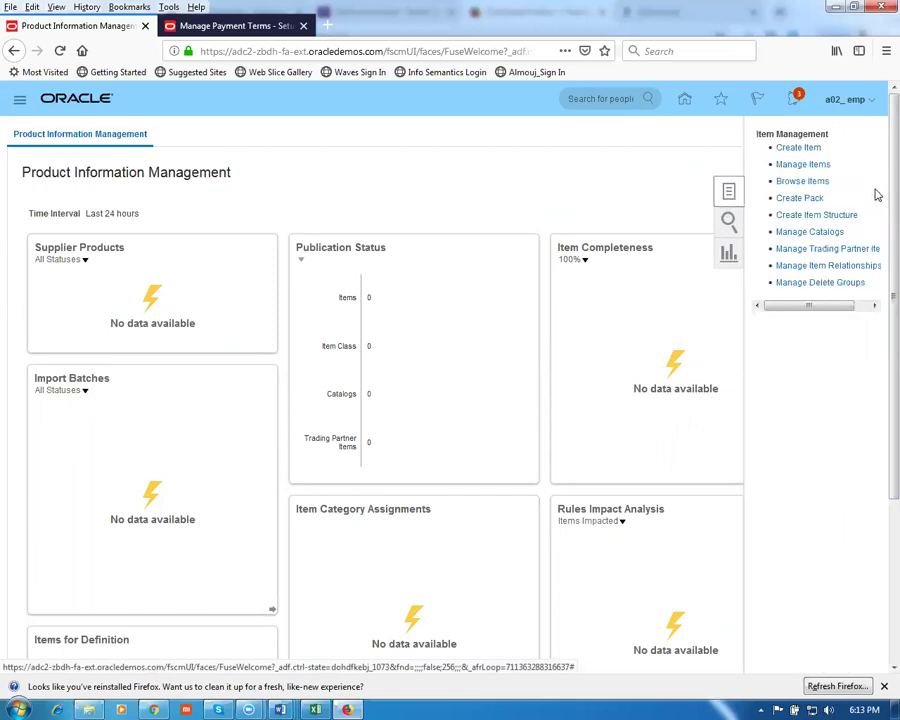
click(790, 148)
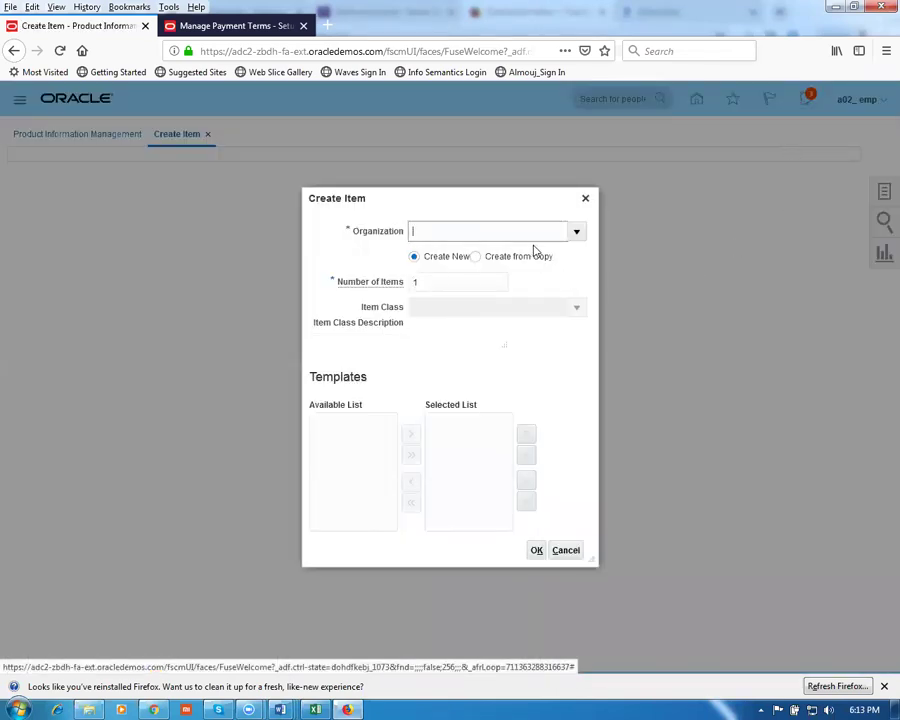
Create a new item in organization G010 under Root Item Class using the Pur sale template
text(G01)
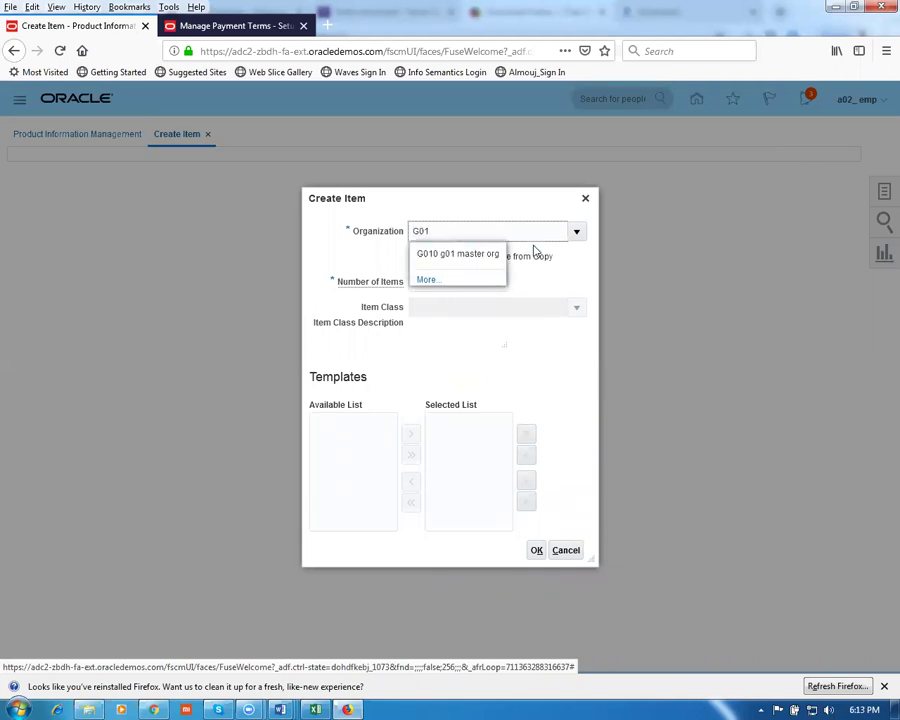
click(424, 252)
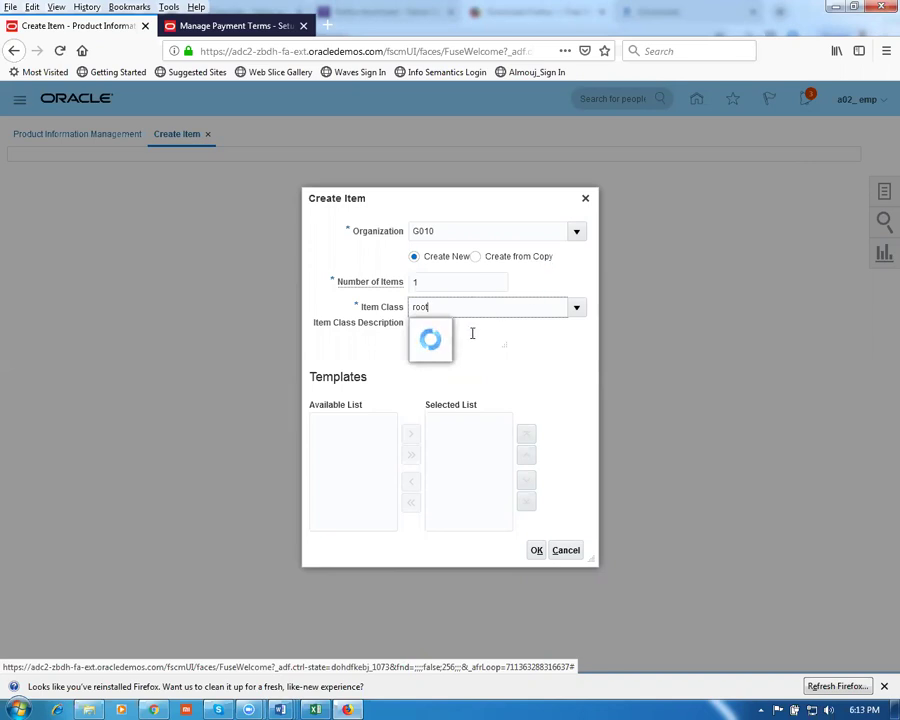
click(474, 338)
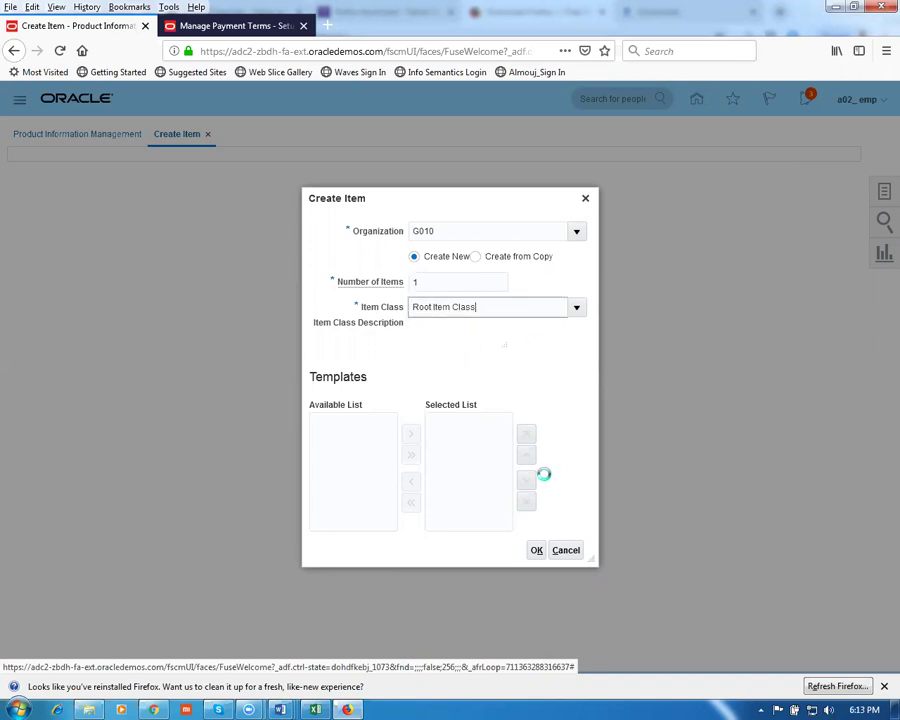
click(472, 424)
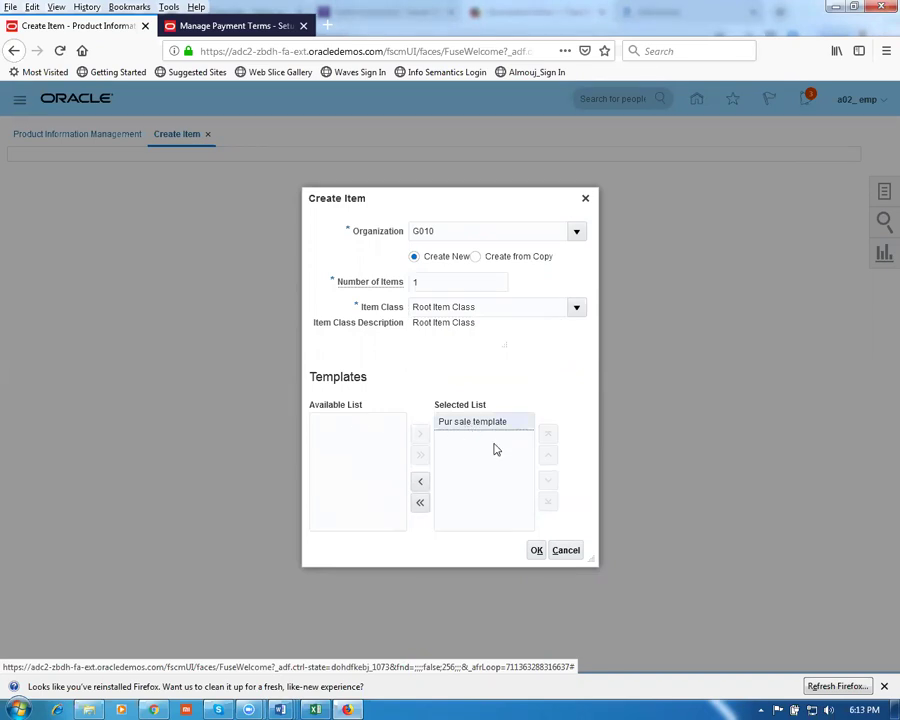
click(537, 551)
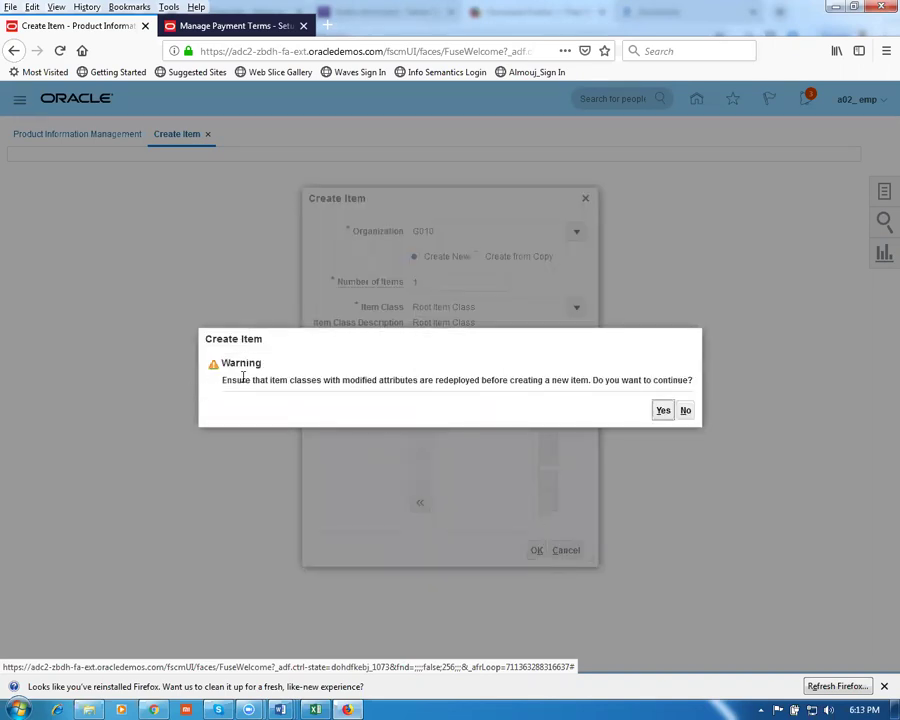
click(663, 411)
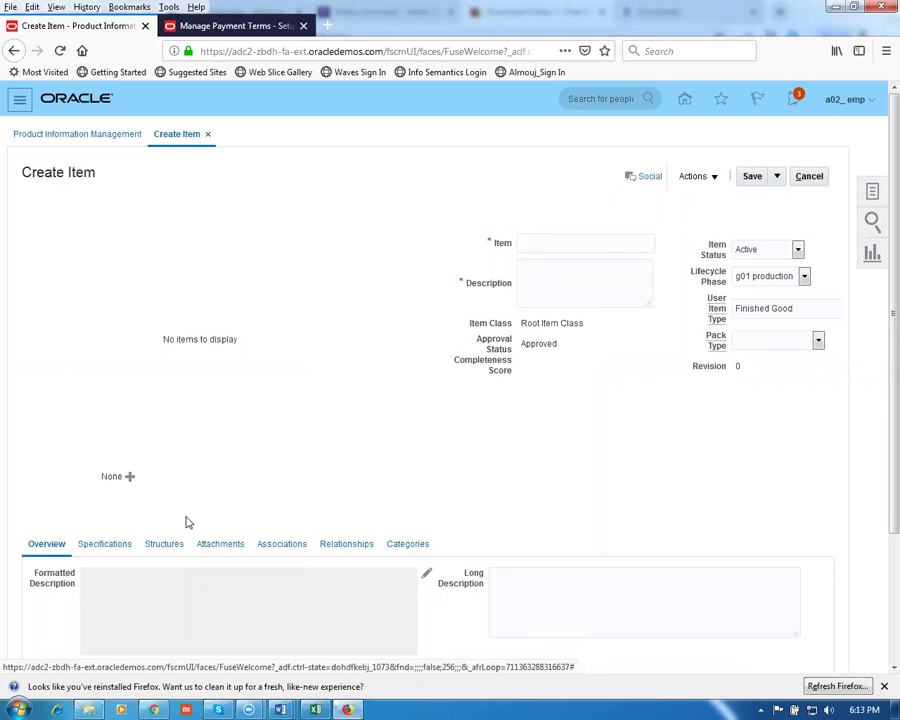
Check the new item's Purchasing specifications, then view its Associations listing G010 g01 master org
scroll(185, 522, down, 3)
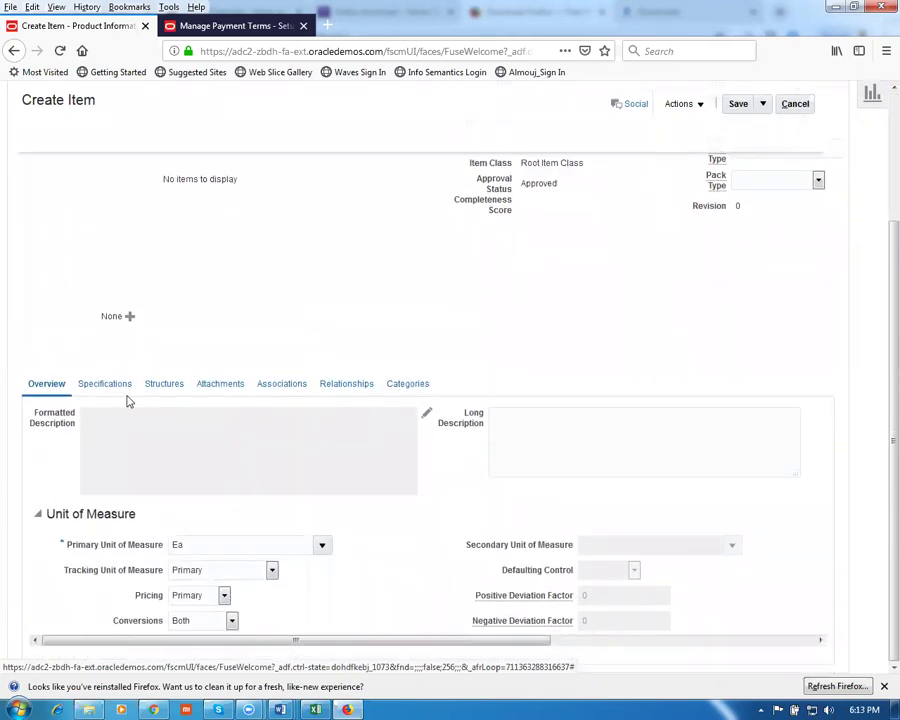
click(106, 390)
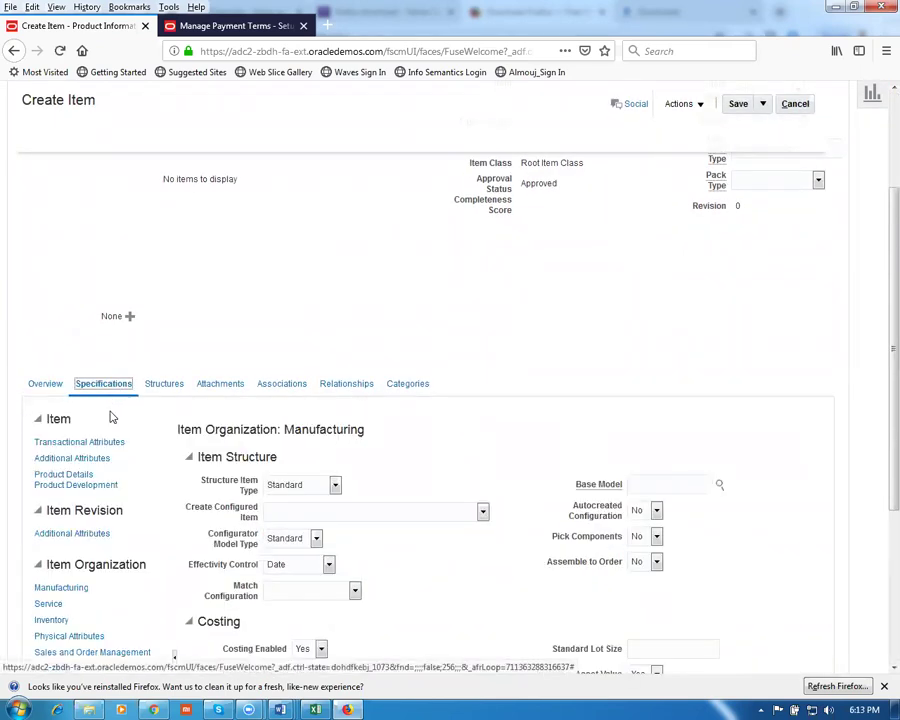
scroll(64, 540, down, 3)
click(52, 547)
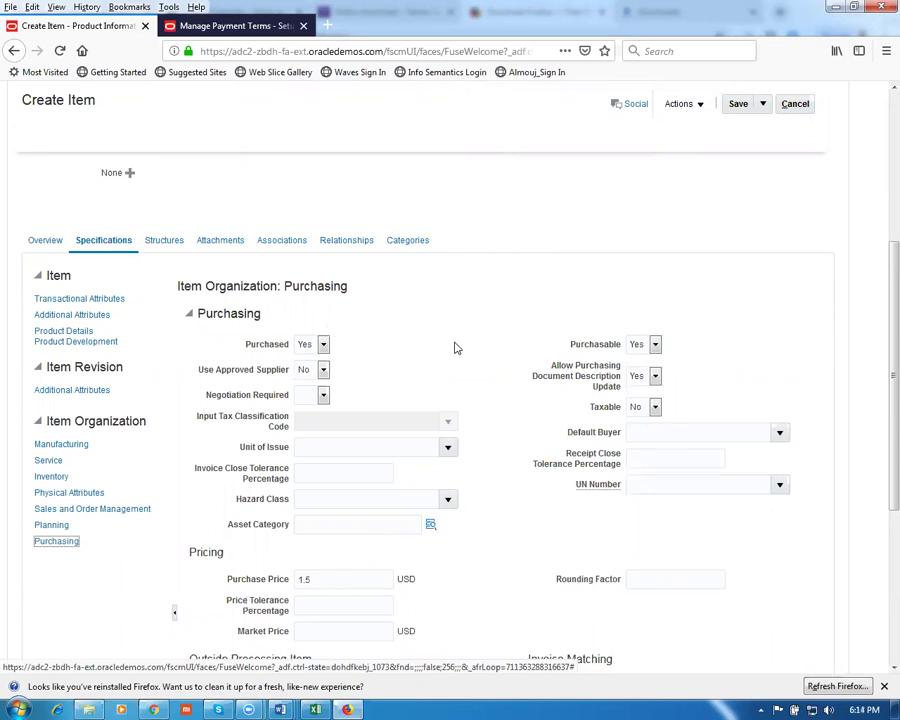
scroll(451, 350, up, 3)
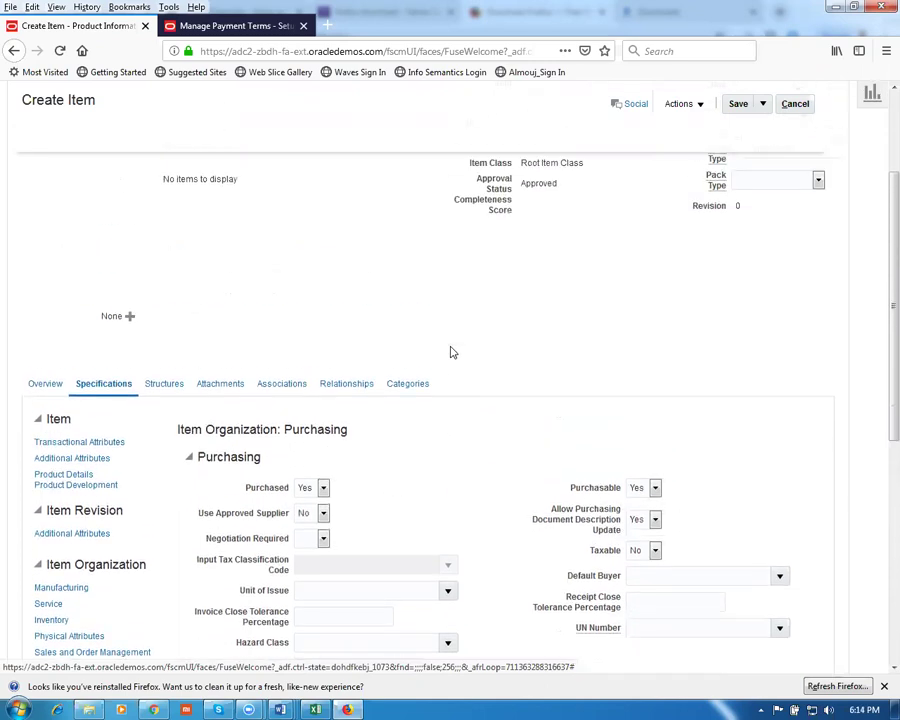
click(281, 386)
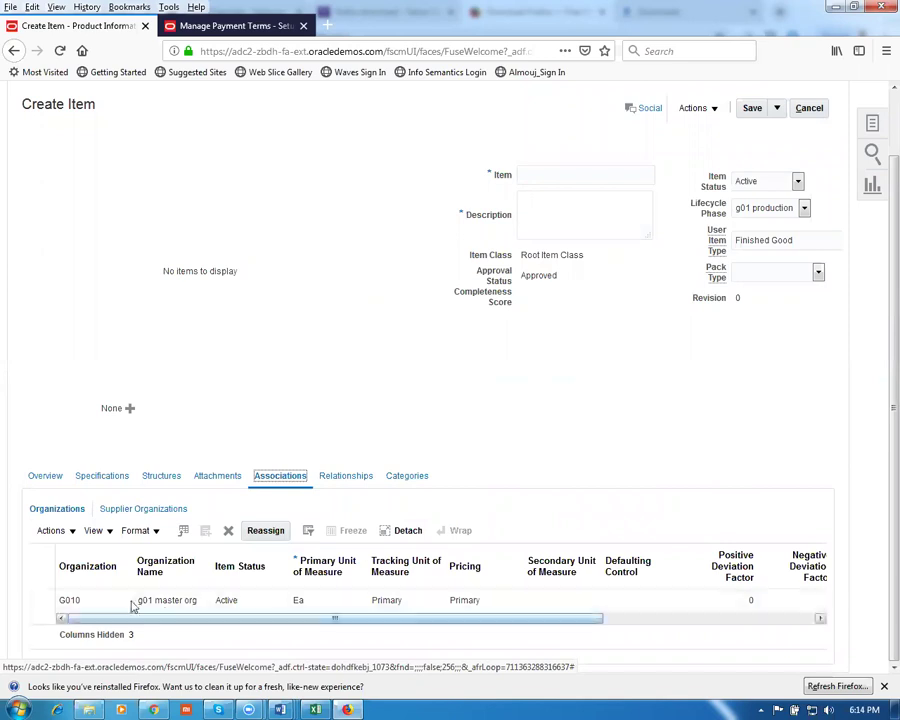
Copy the item name 'g01 pur sale item' into the item's Description field
click(48, 531)
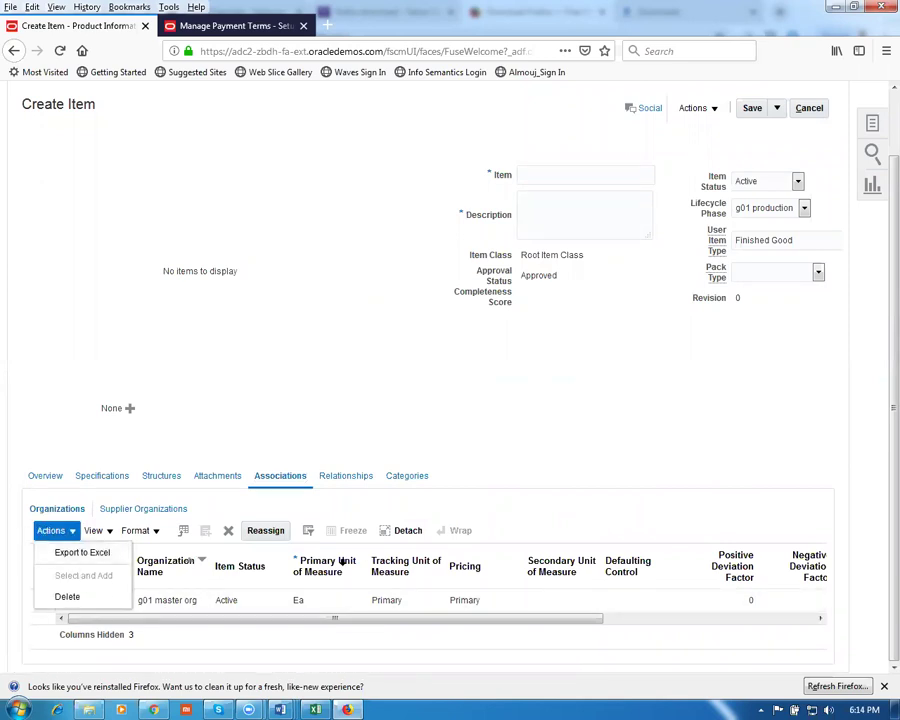
click(564, 175)
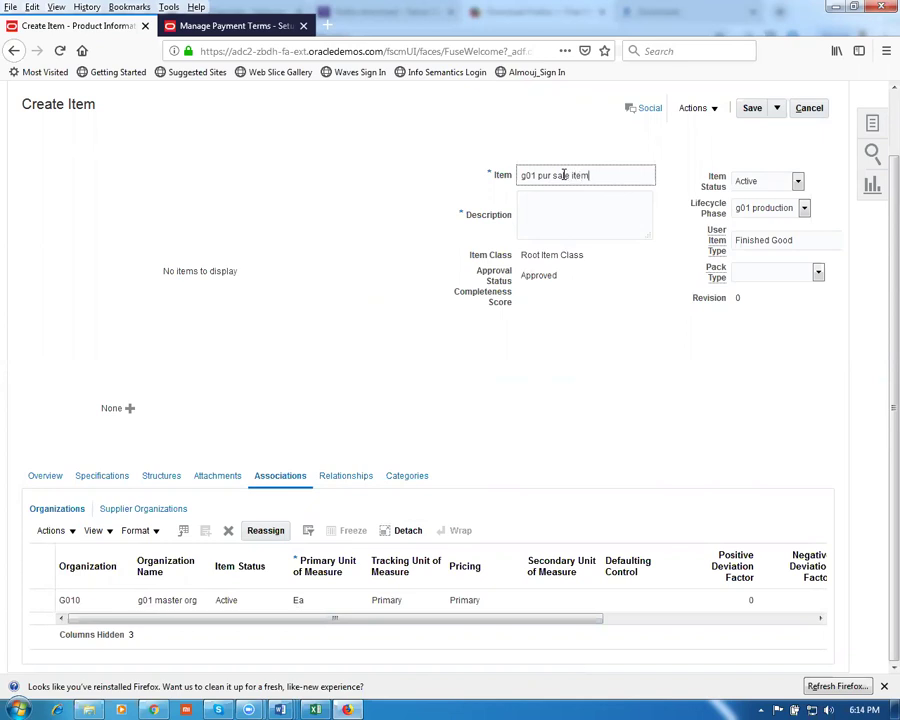
drag(609, 171, 478, 193)
key(ctrl+c)
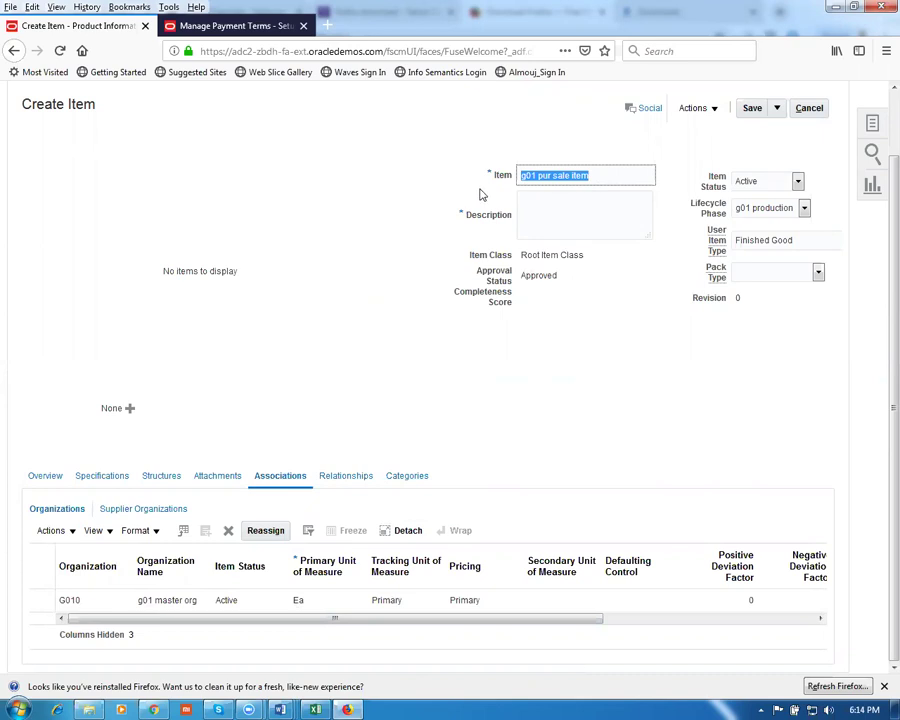
click(599, 210)
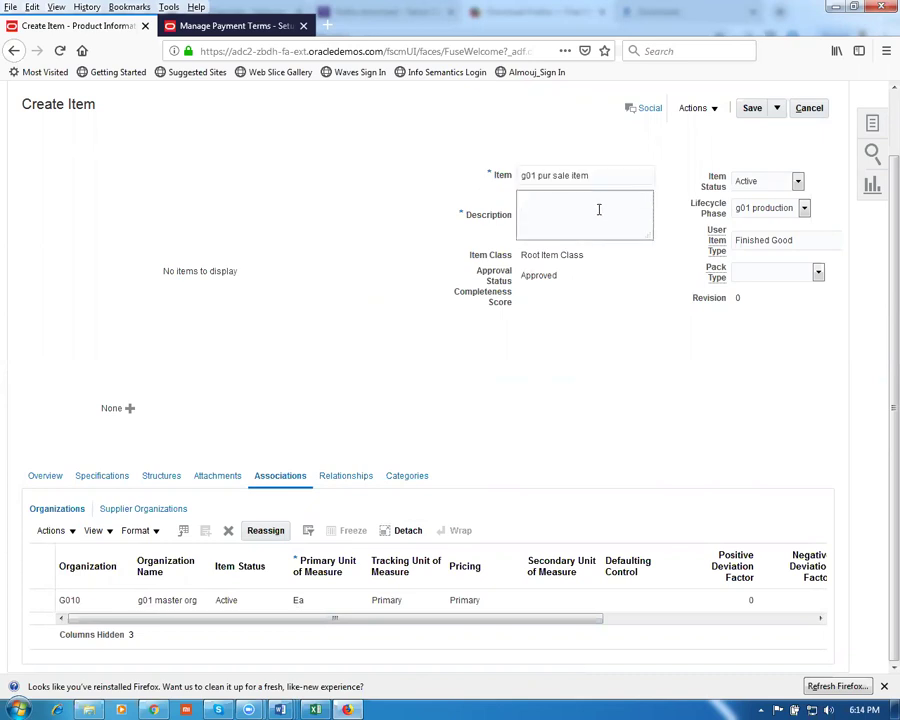
key(ctrl+v)
click(47, 533)
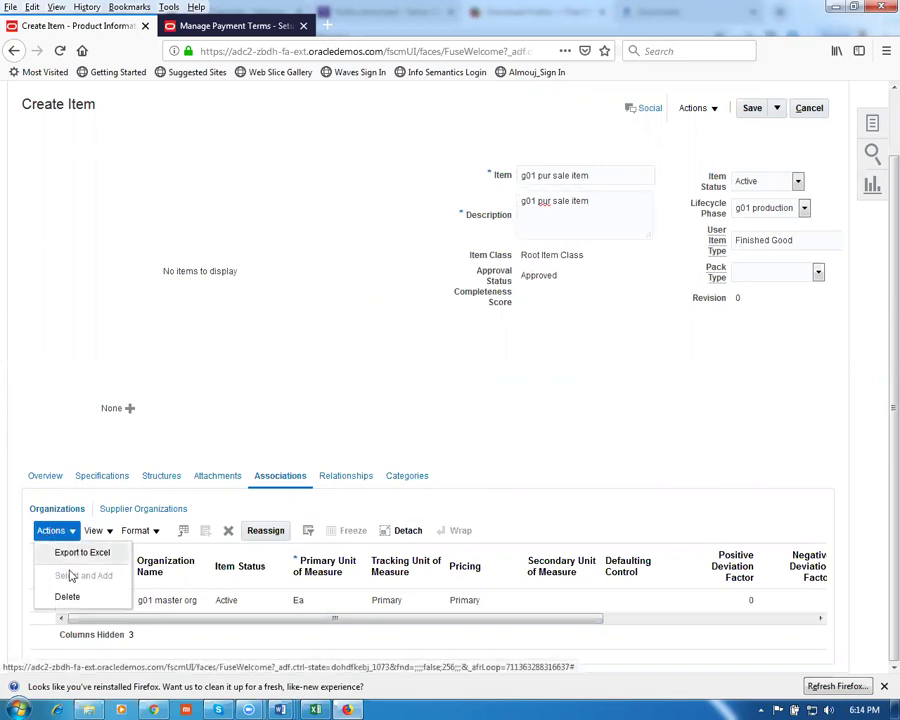
click(622, 232)
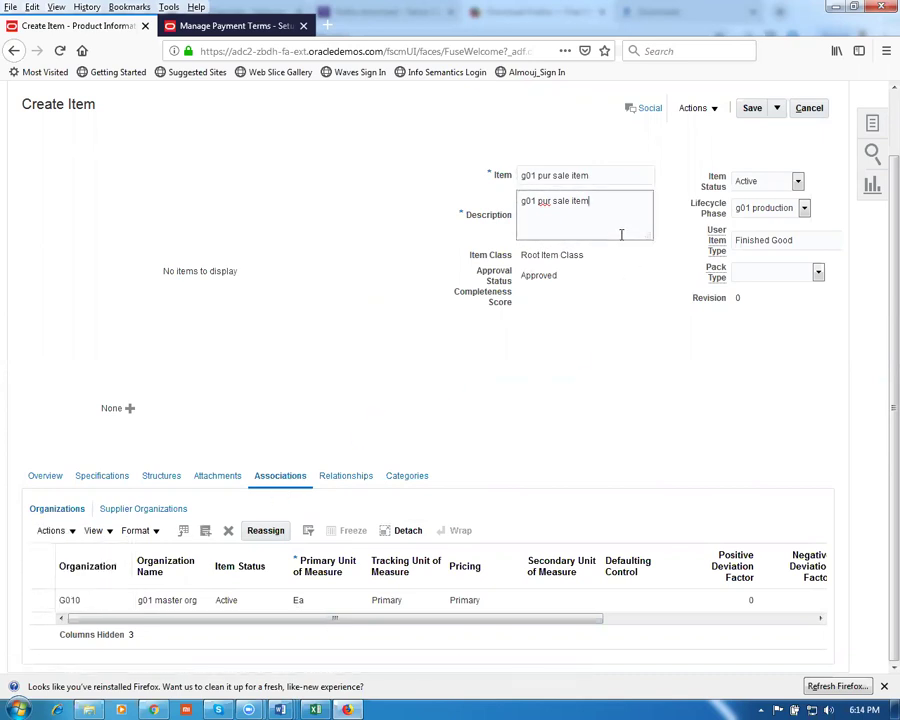
click(45, 531)
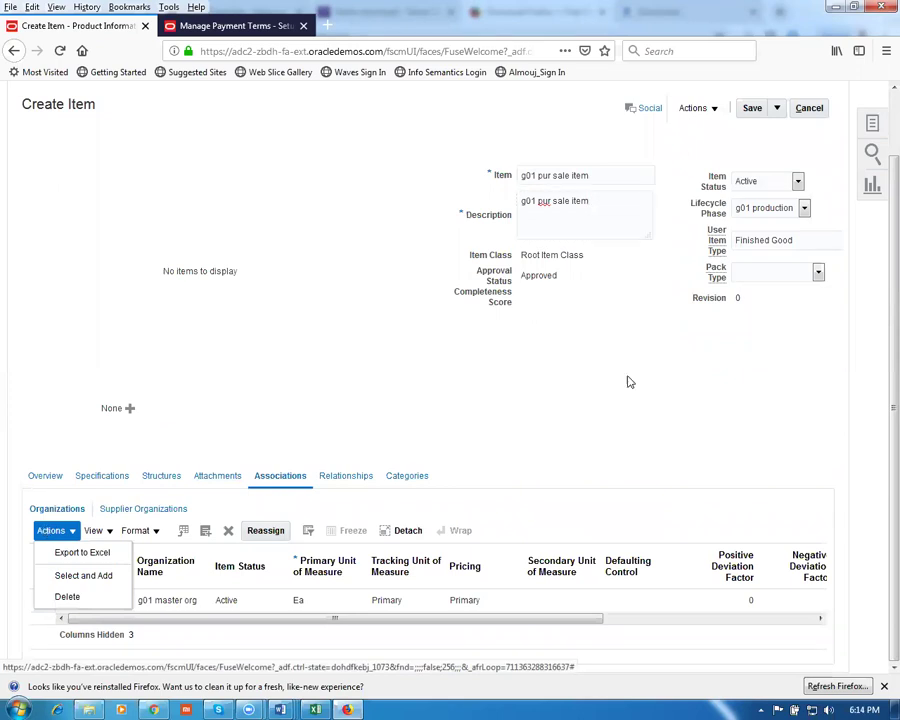
key(Right)
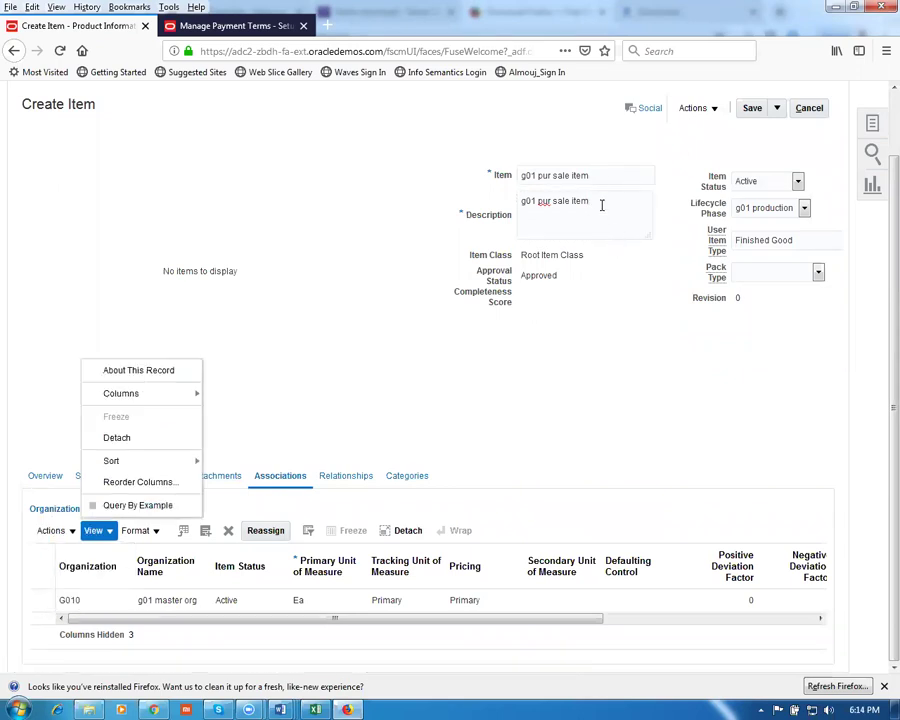
click(600, 200)
click(598, 172)
click(604, 208)
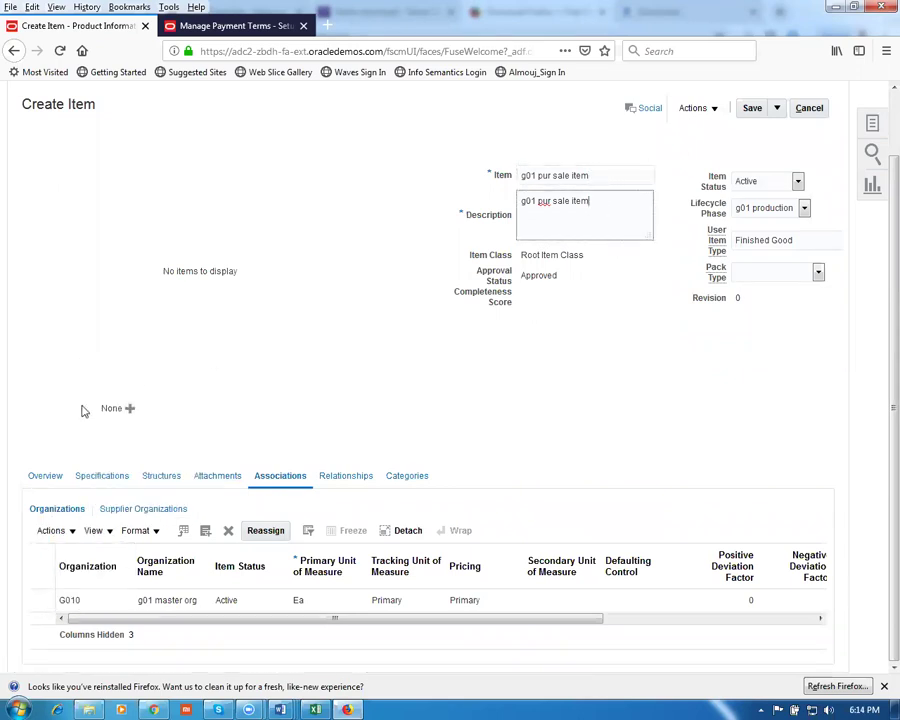
Add organization G011 (g01 child org 1) to the item's organization associations
click(51, 531)
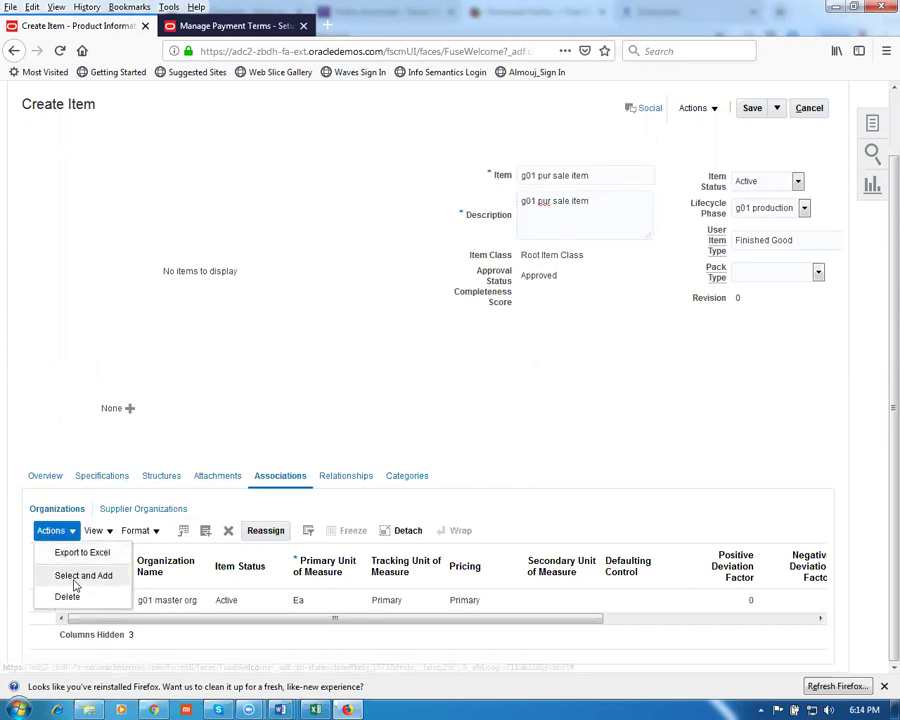
click(62, 576)
click(485, 339)
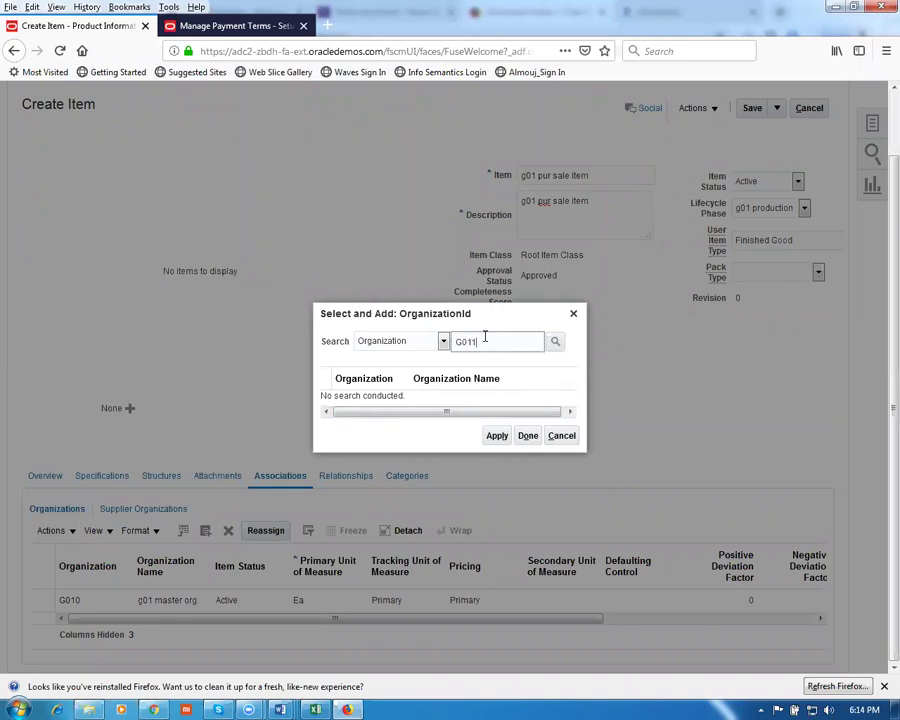
key(Return)
click(484, 398)
click(500, 443)
click(527, 442)
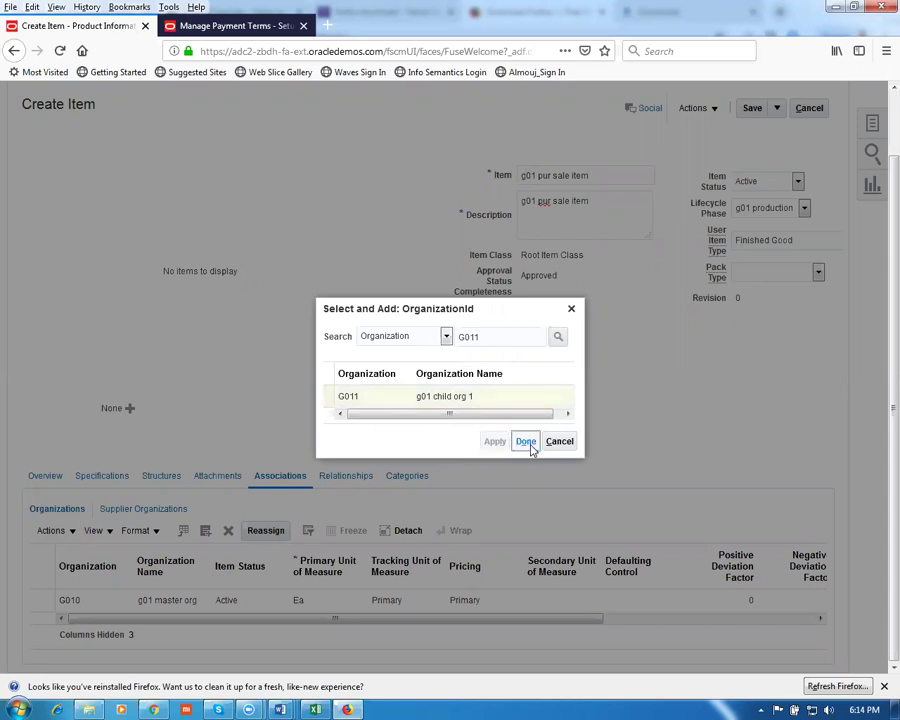
click(527, 442)
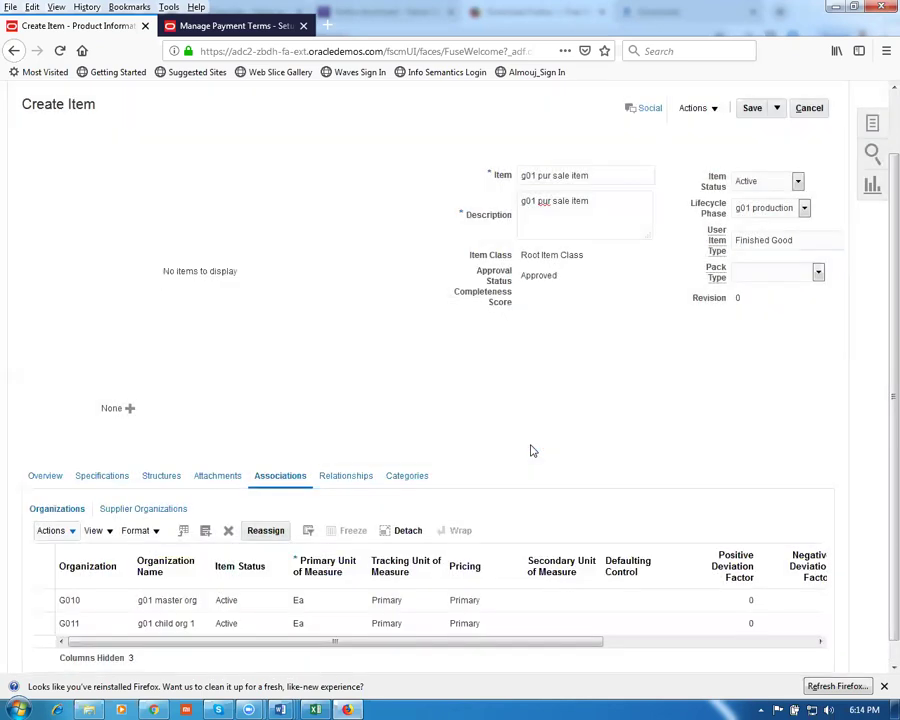
Save and close the new item, then go to Browse Items
click(779, 110)
click(786, 131)
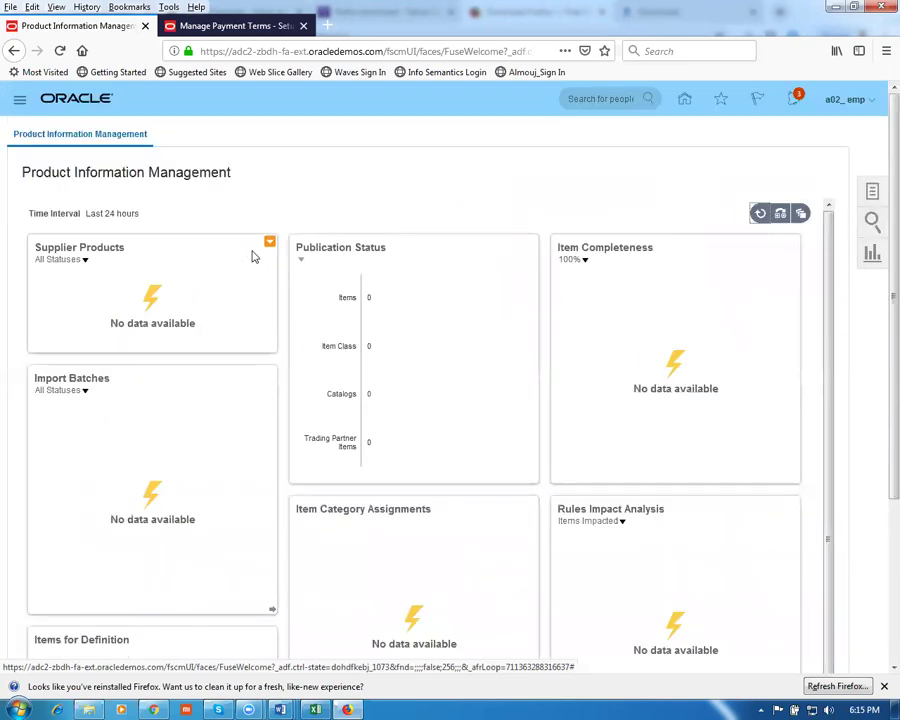
click(873, 192)
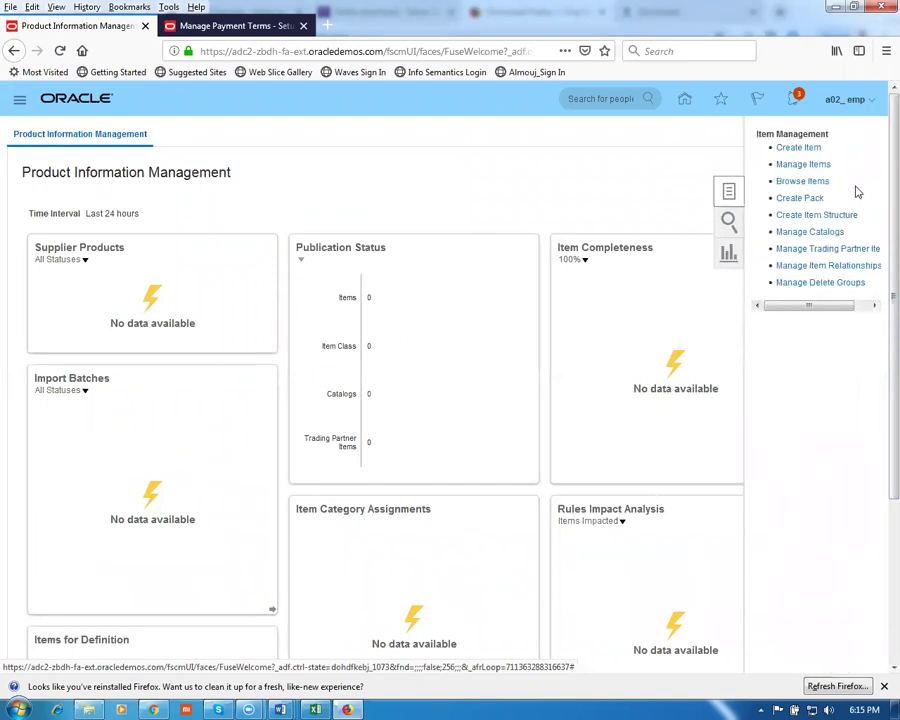
click(813, 184)
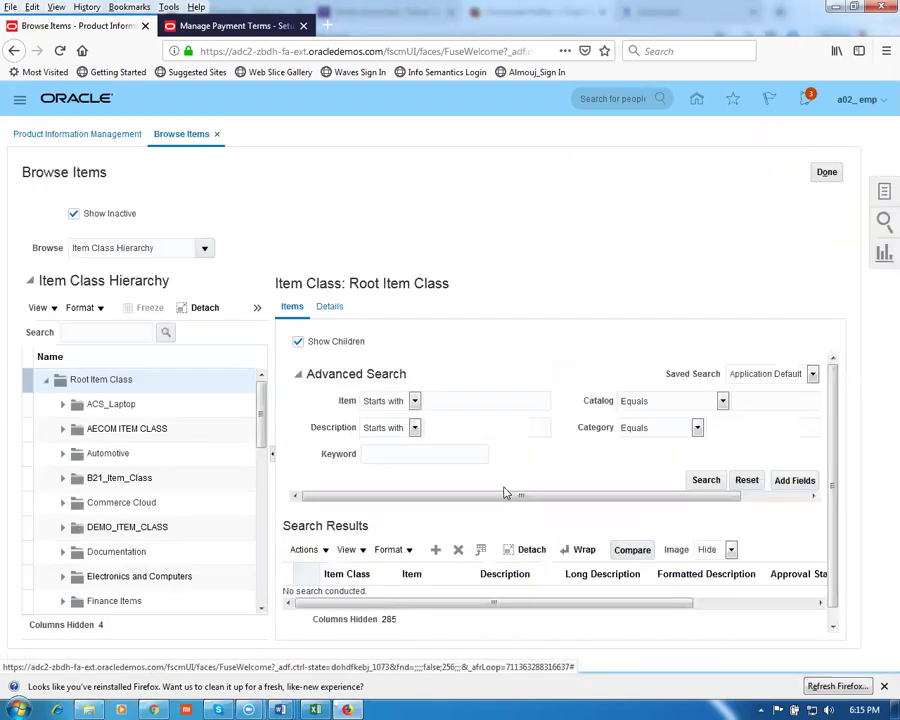
Search for items starting with 'g01' and confirm g01 pur sale item appears for G010 and G011
click(465, 401)
text(g01)
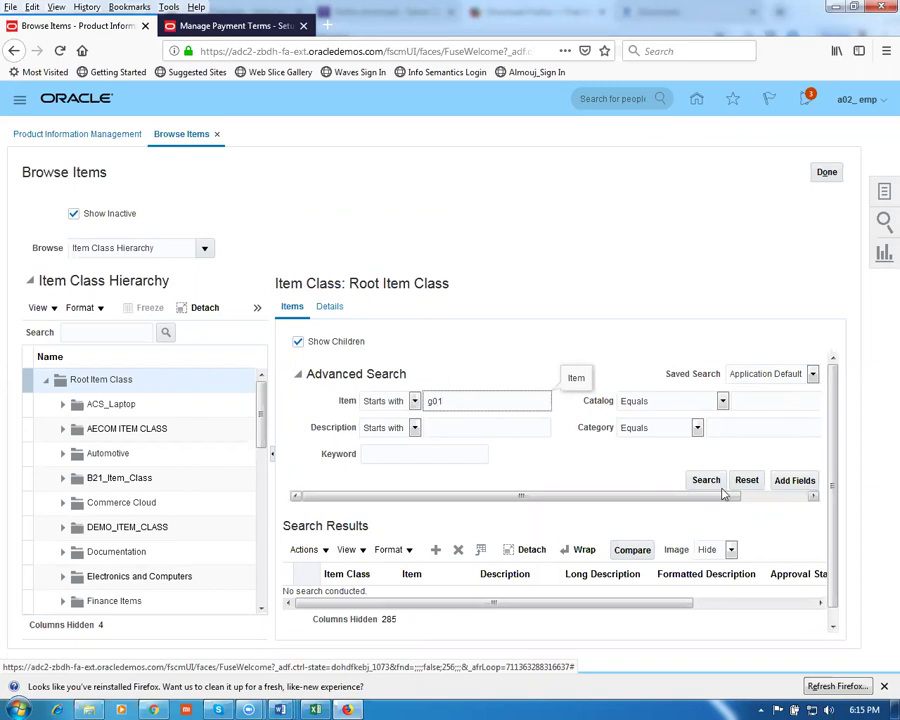
click(705, 481)
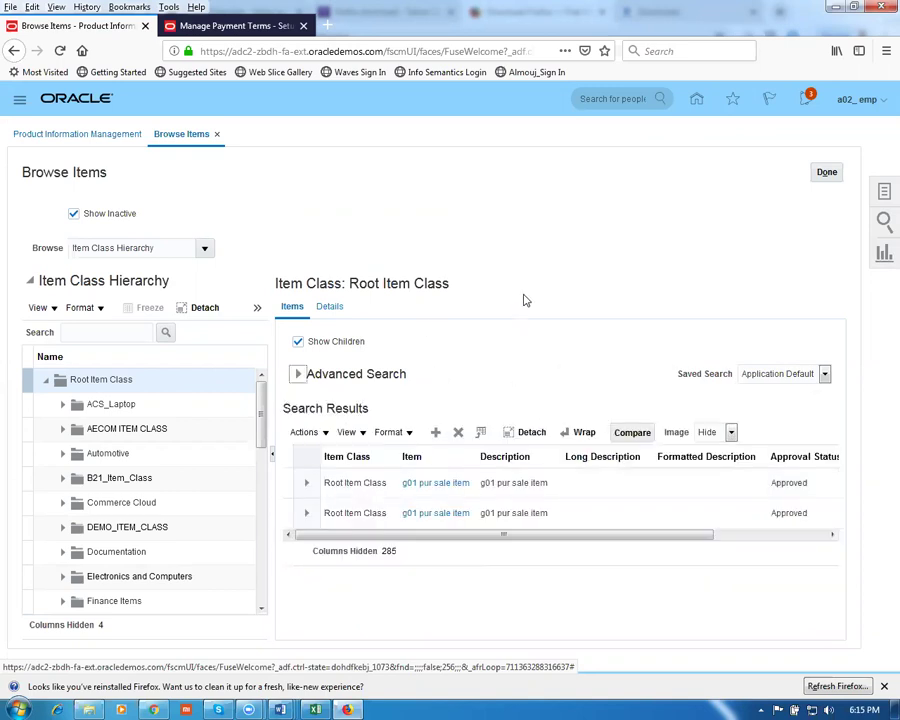
drag(418, 537, 597, 558)
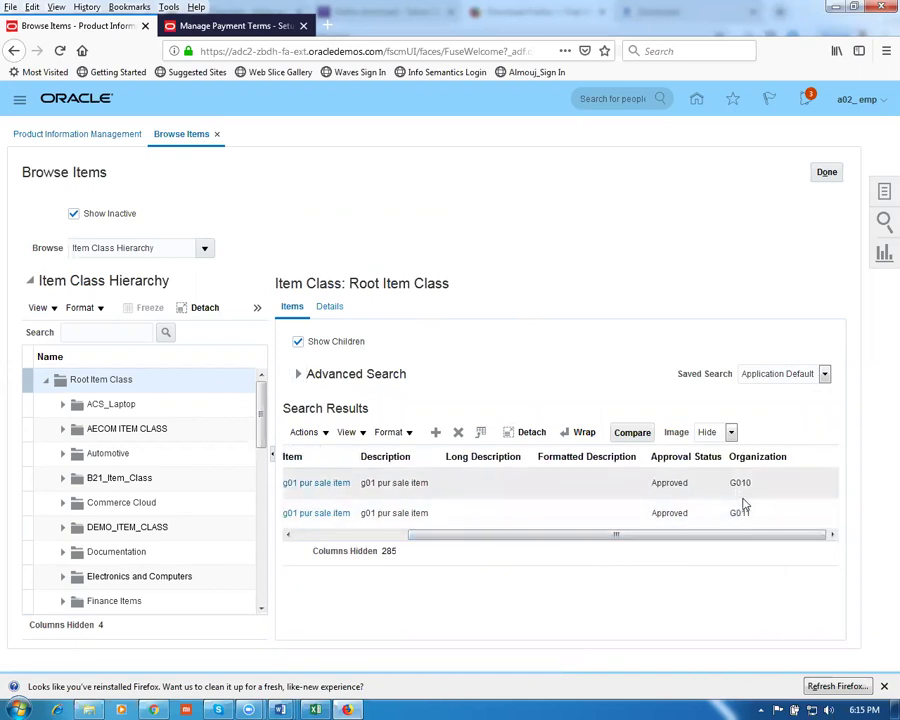
drag(719, 537, 535, 534)
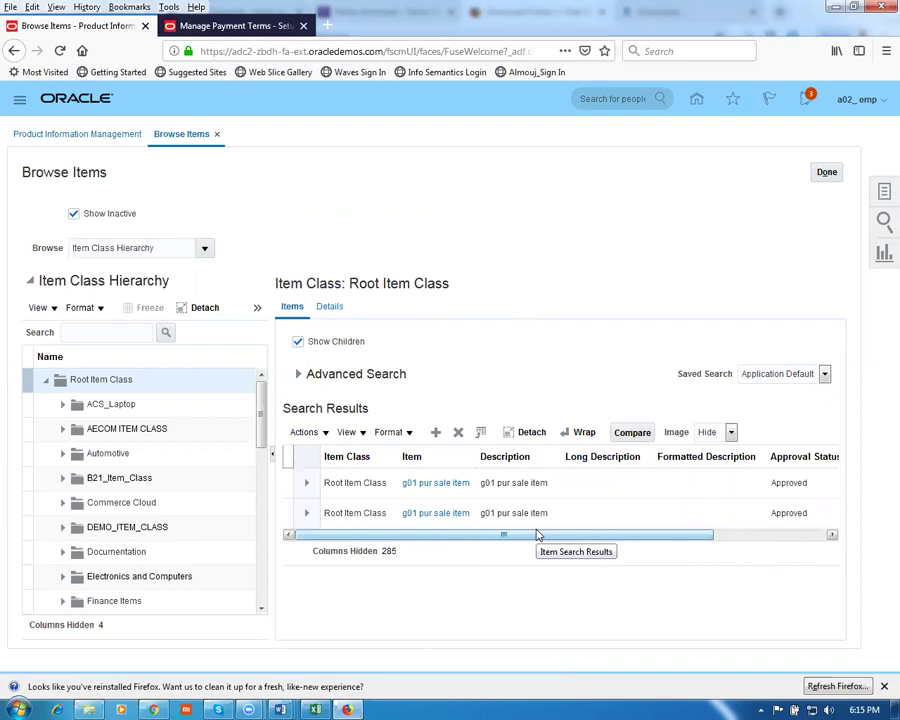
key(alt+Tab)
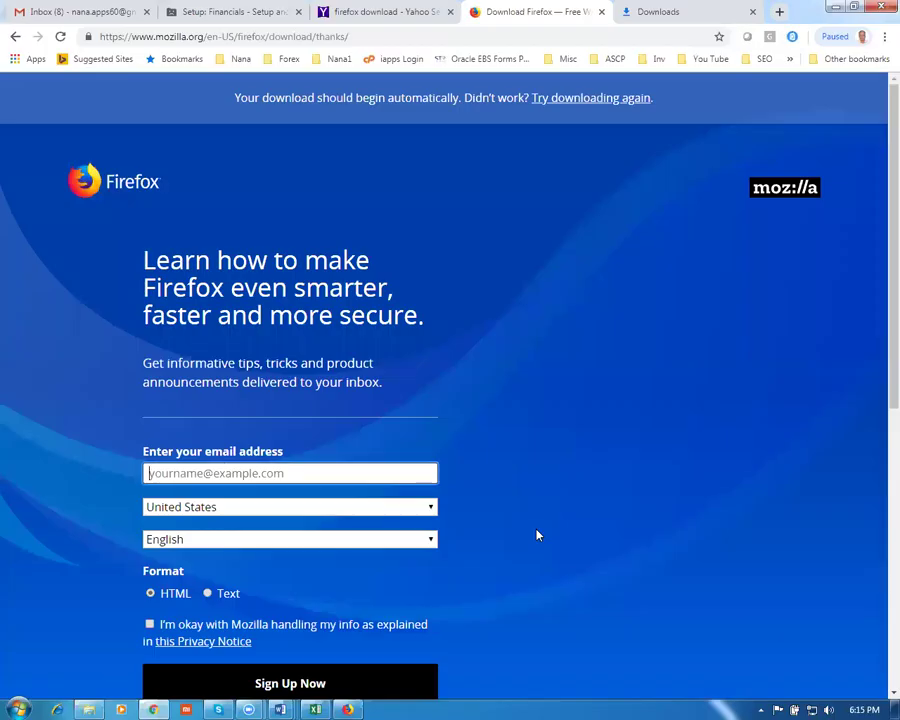
key(alt+Tab)
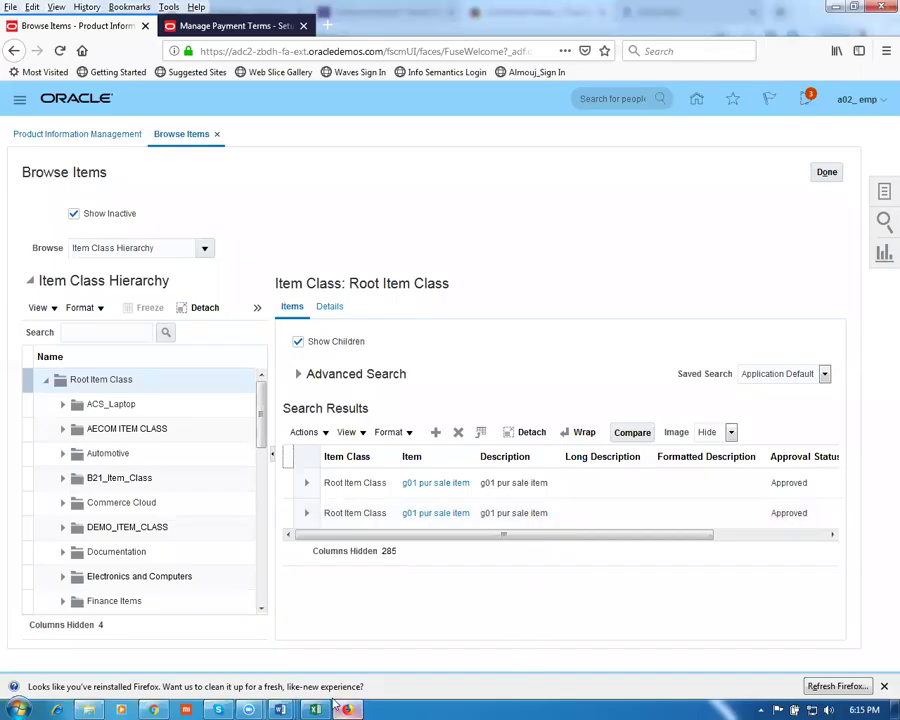
Return to the Proc_Work_Sheet document and review tasks 23–28, highlighting the row 24 and 25 descriptions
mouse_move(280, 708)
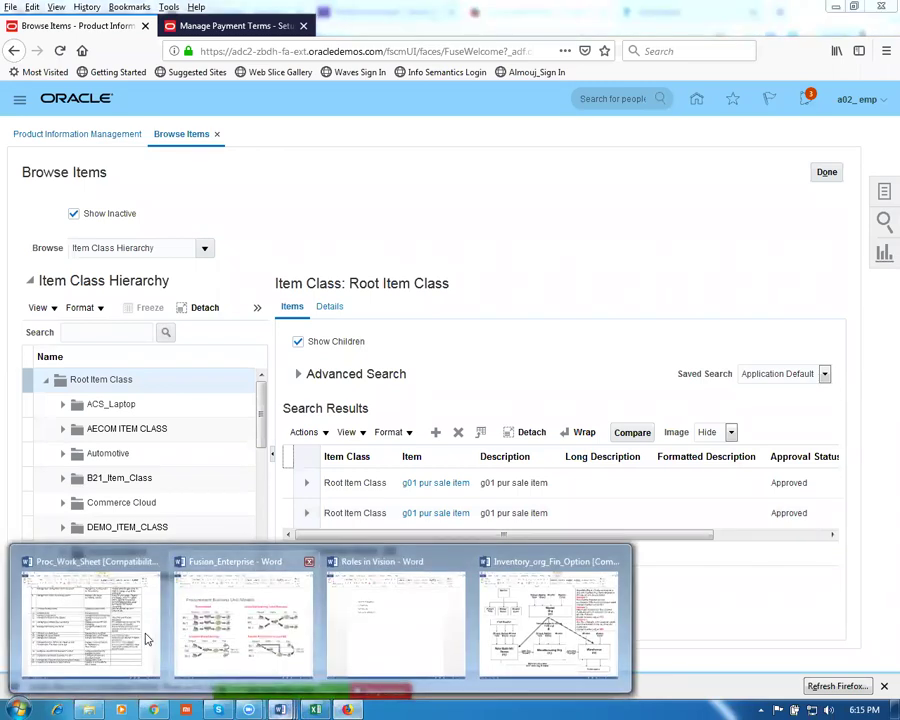
click(144, 636)
click(251, 614)
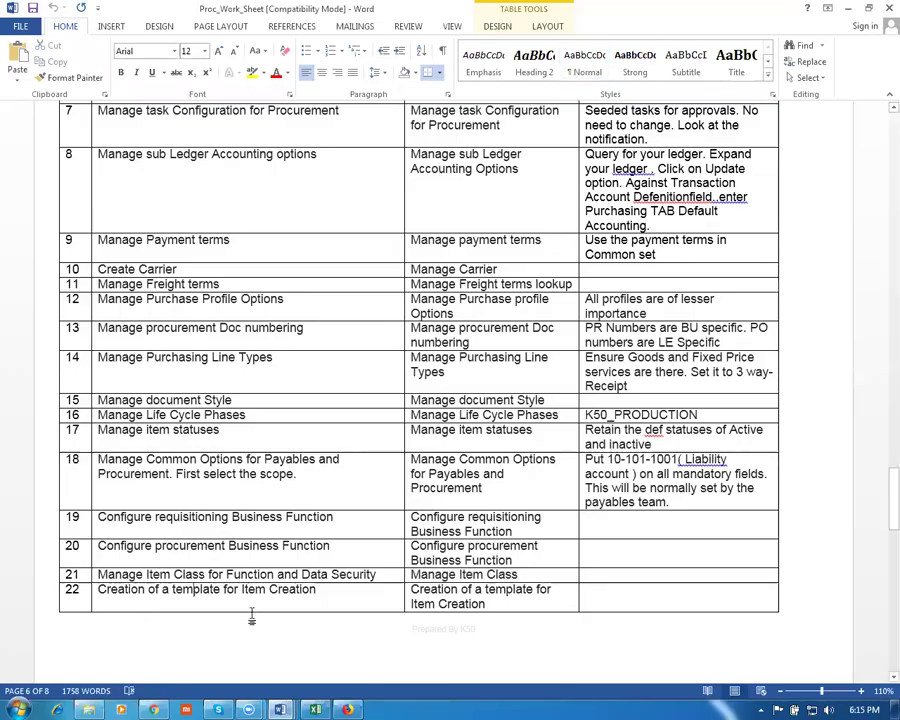
scroll(253, 614, down, 4)
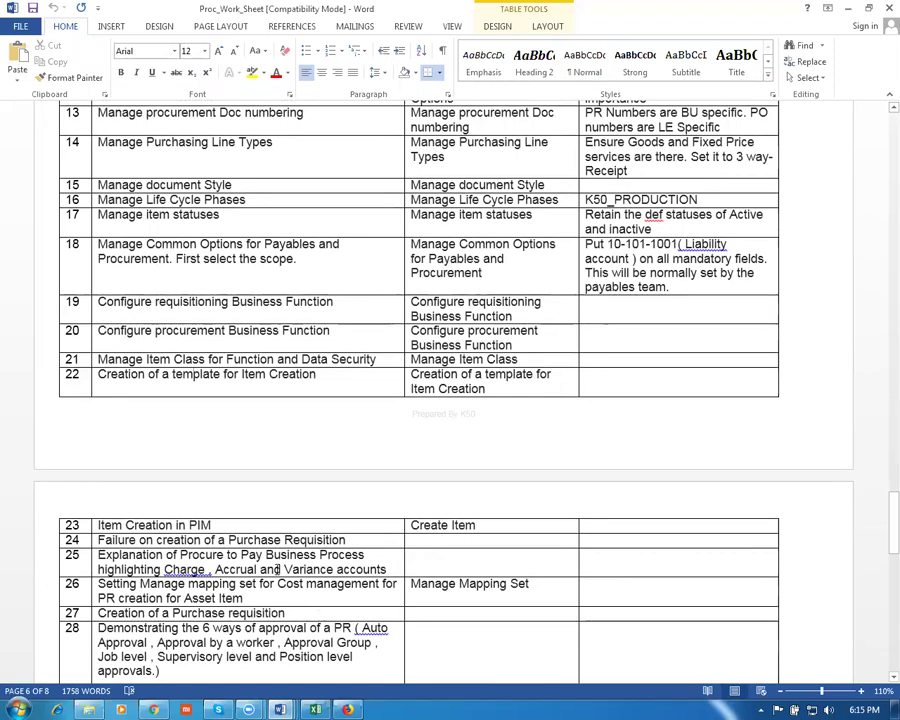
drag(130, 545, 345, 546)
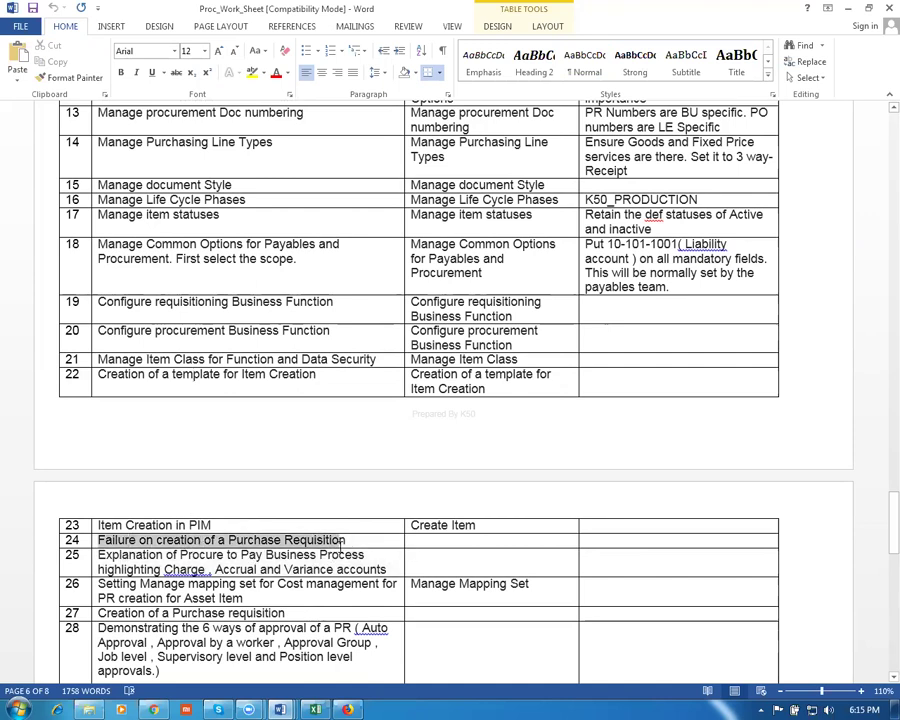
click(323, 583)
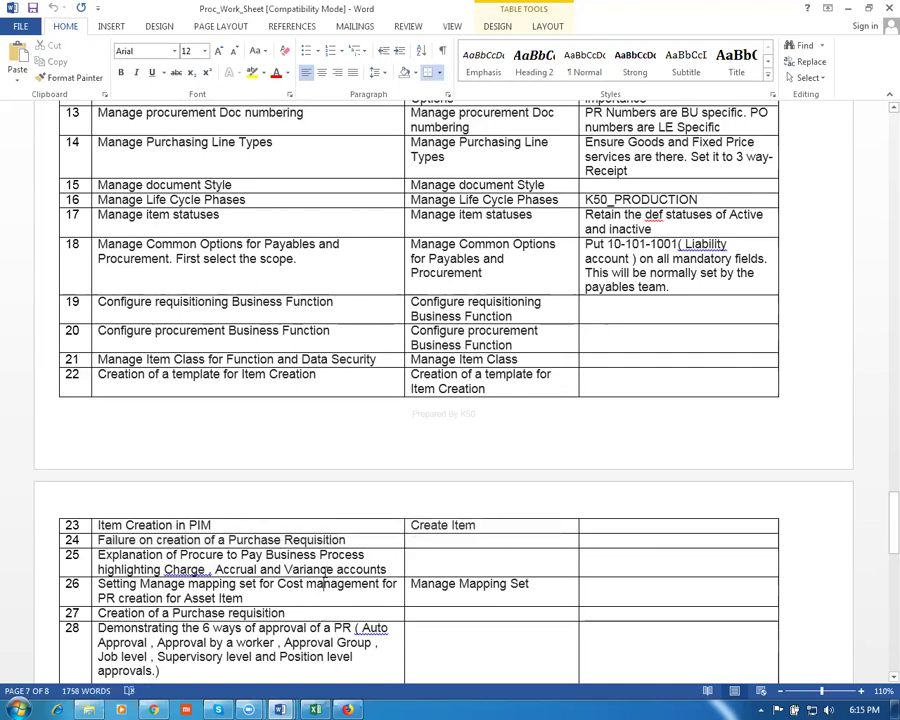